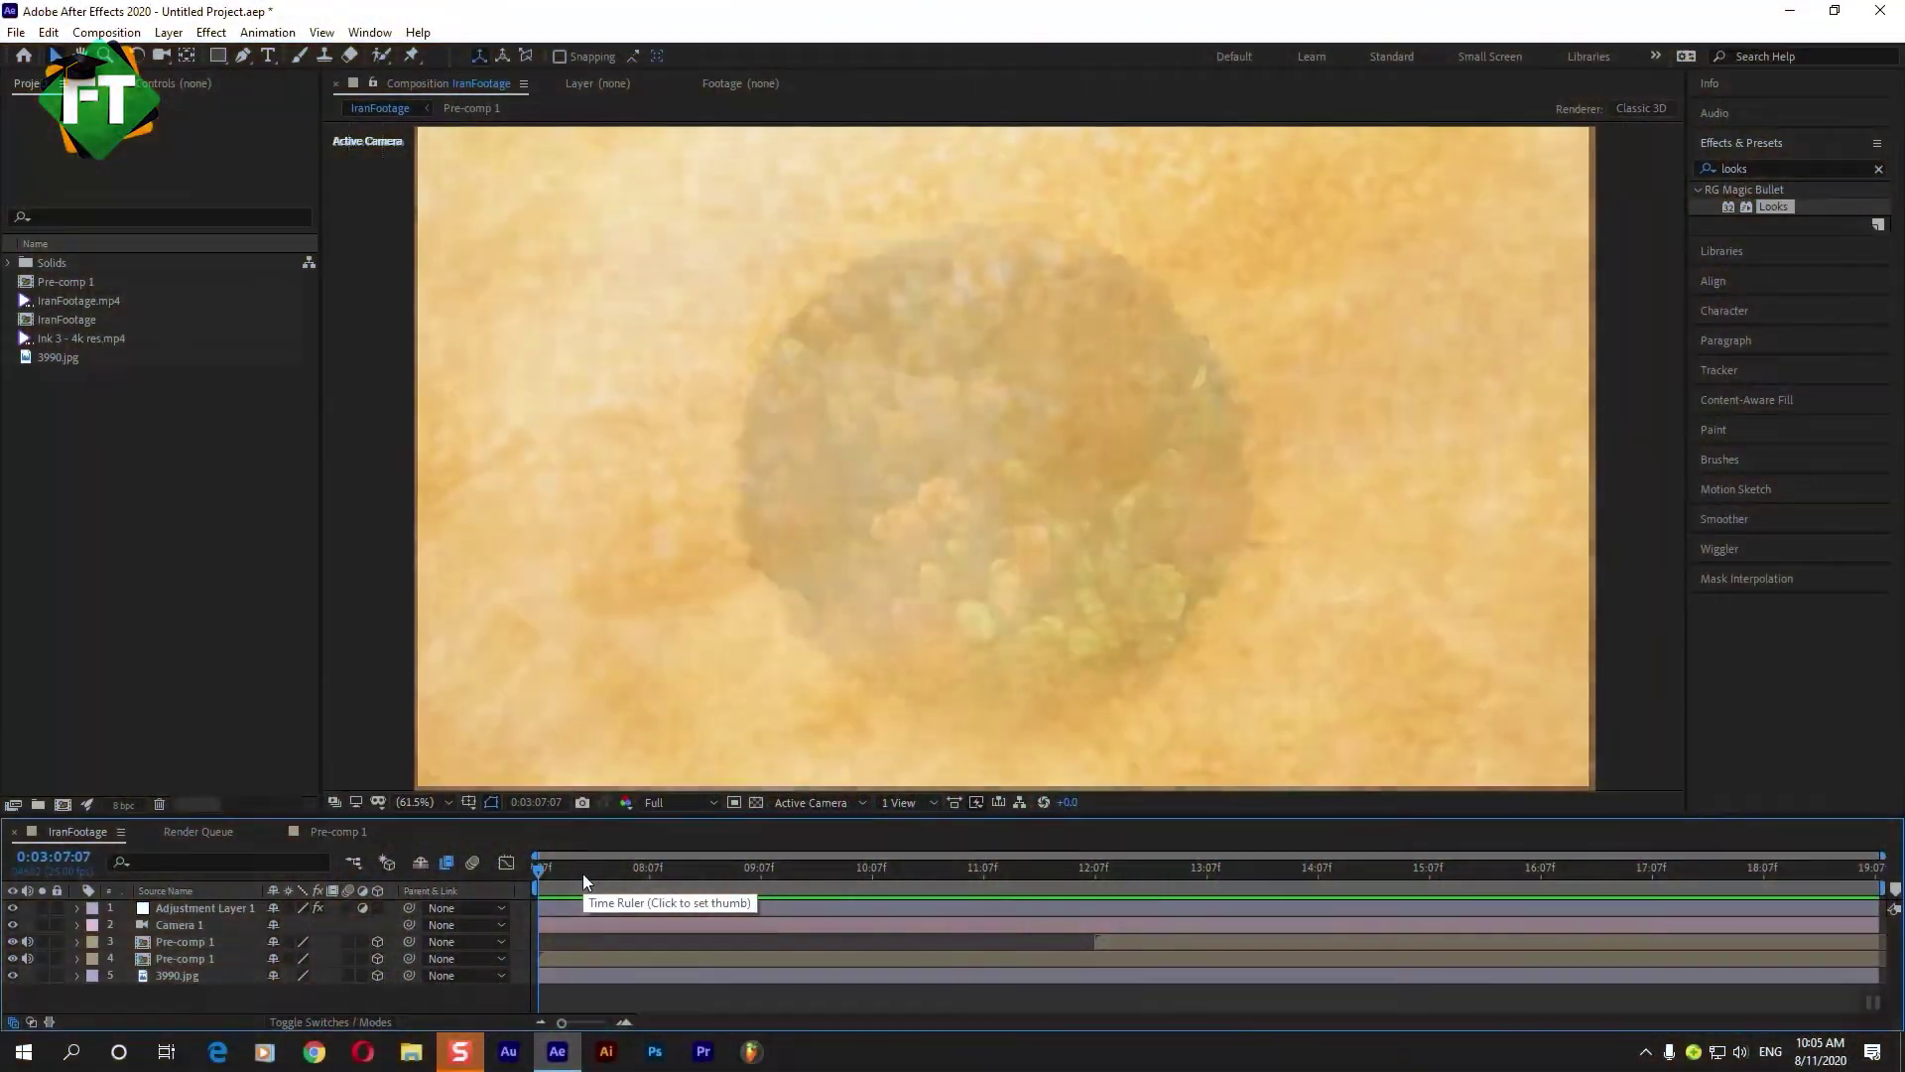
Play the finished IranFootage composition and scrub to a later frame to preview it.
key("space")
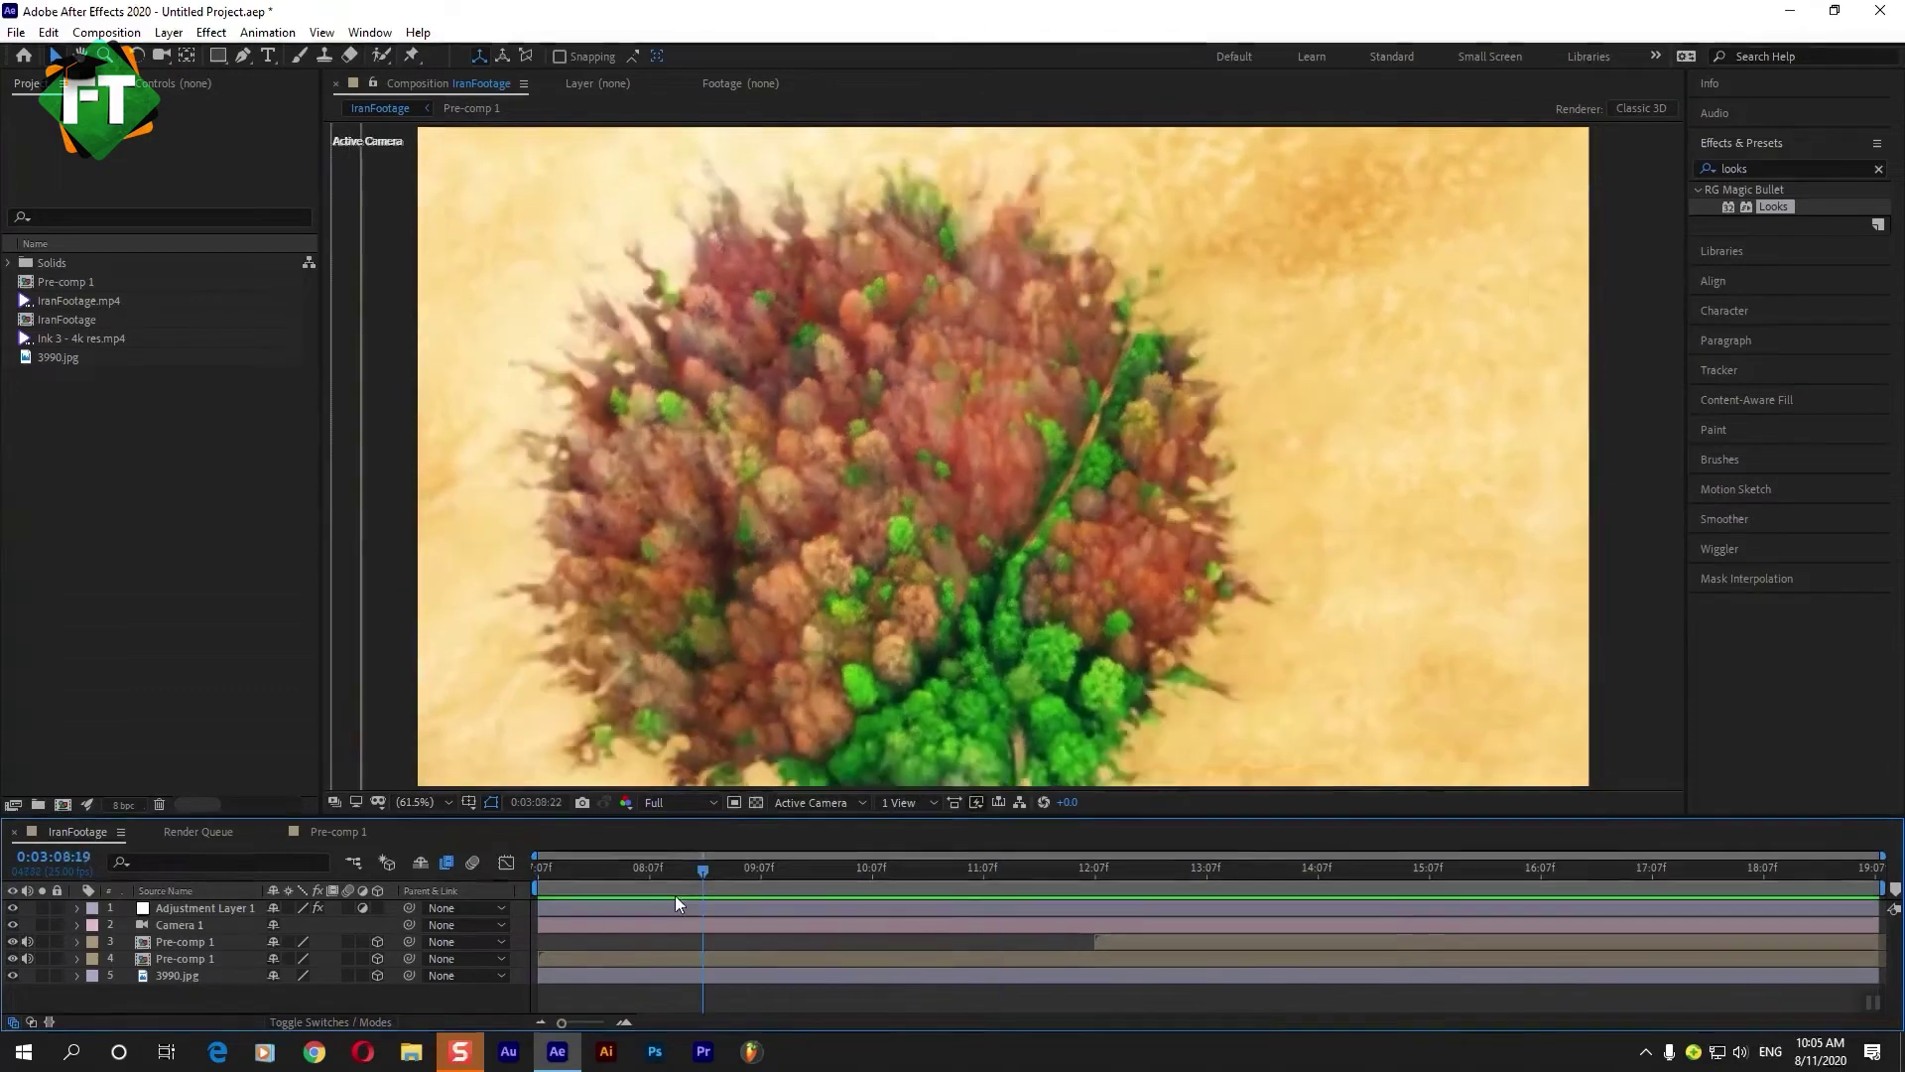
mouse_move(675, 895)
left_mouse_down()
mouse_move(1320, 893)
mouse_move(457, 933)
left_mouse_up()
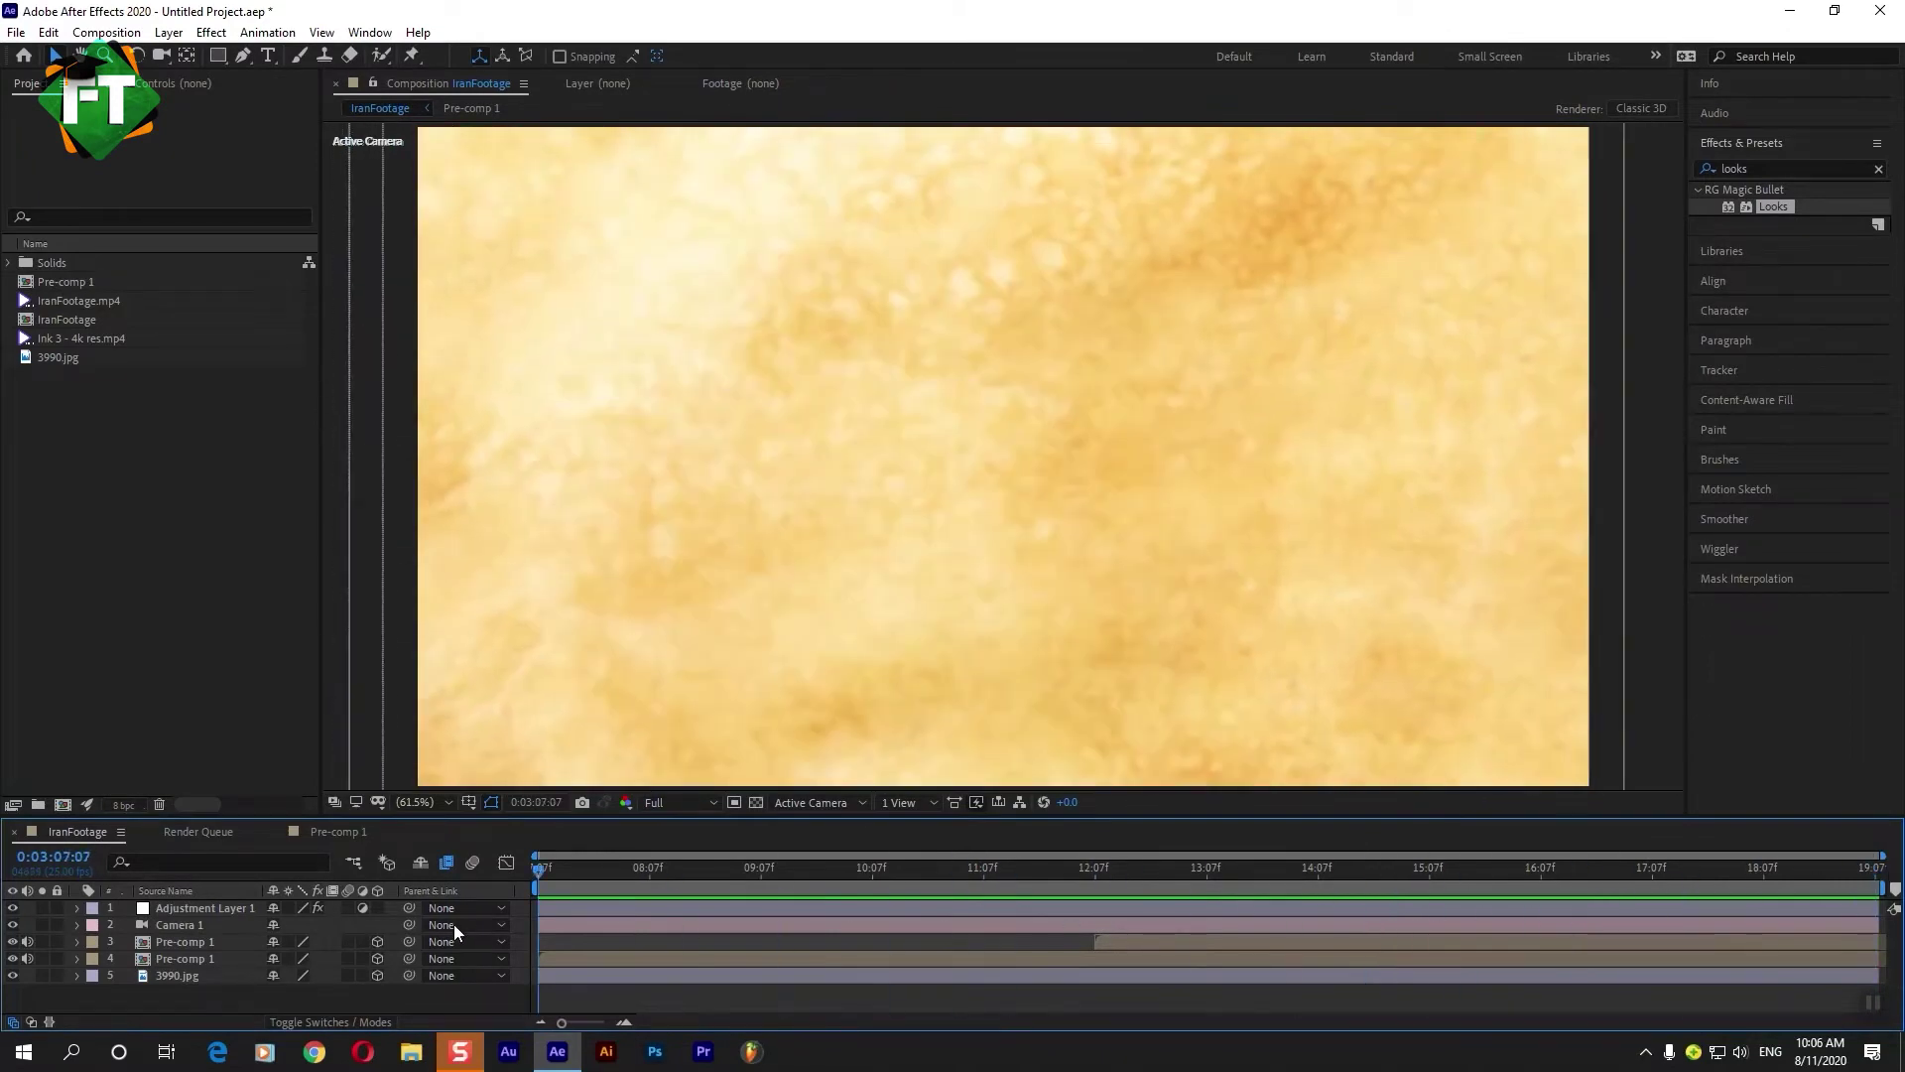
left_click(122, 552)
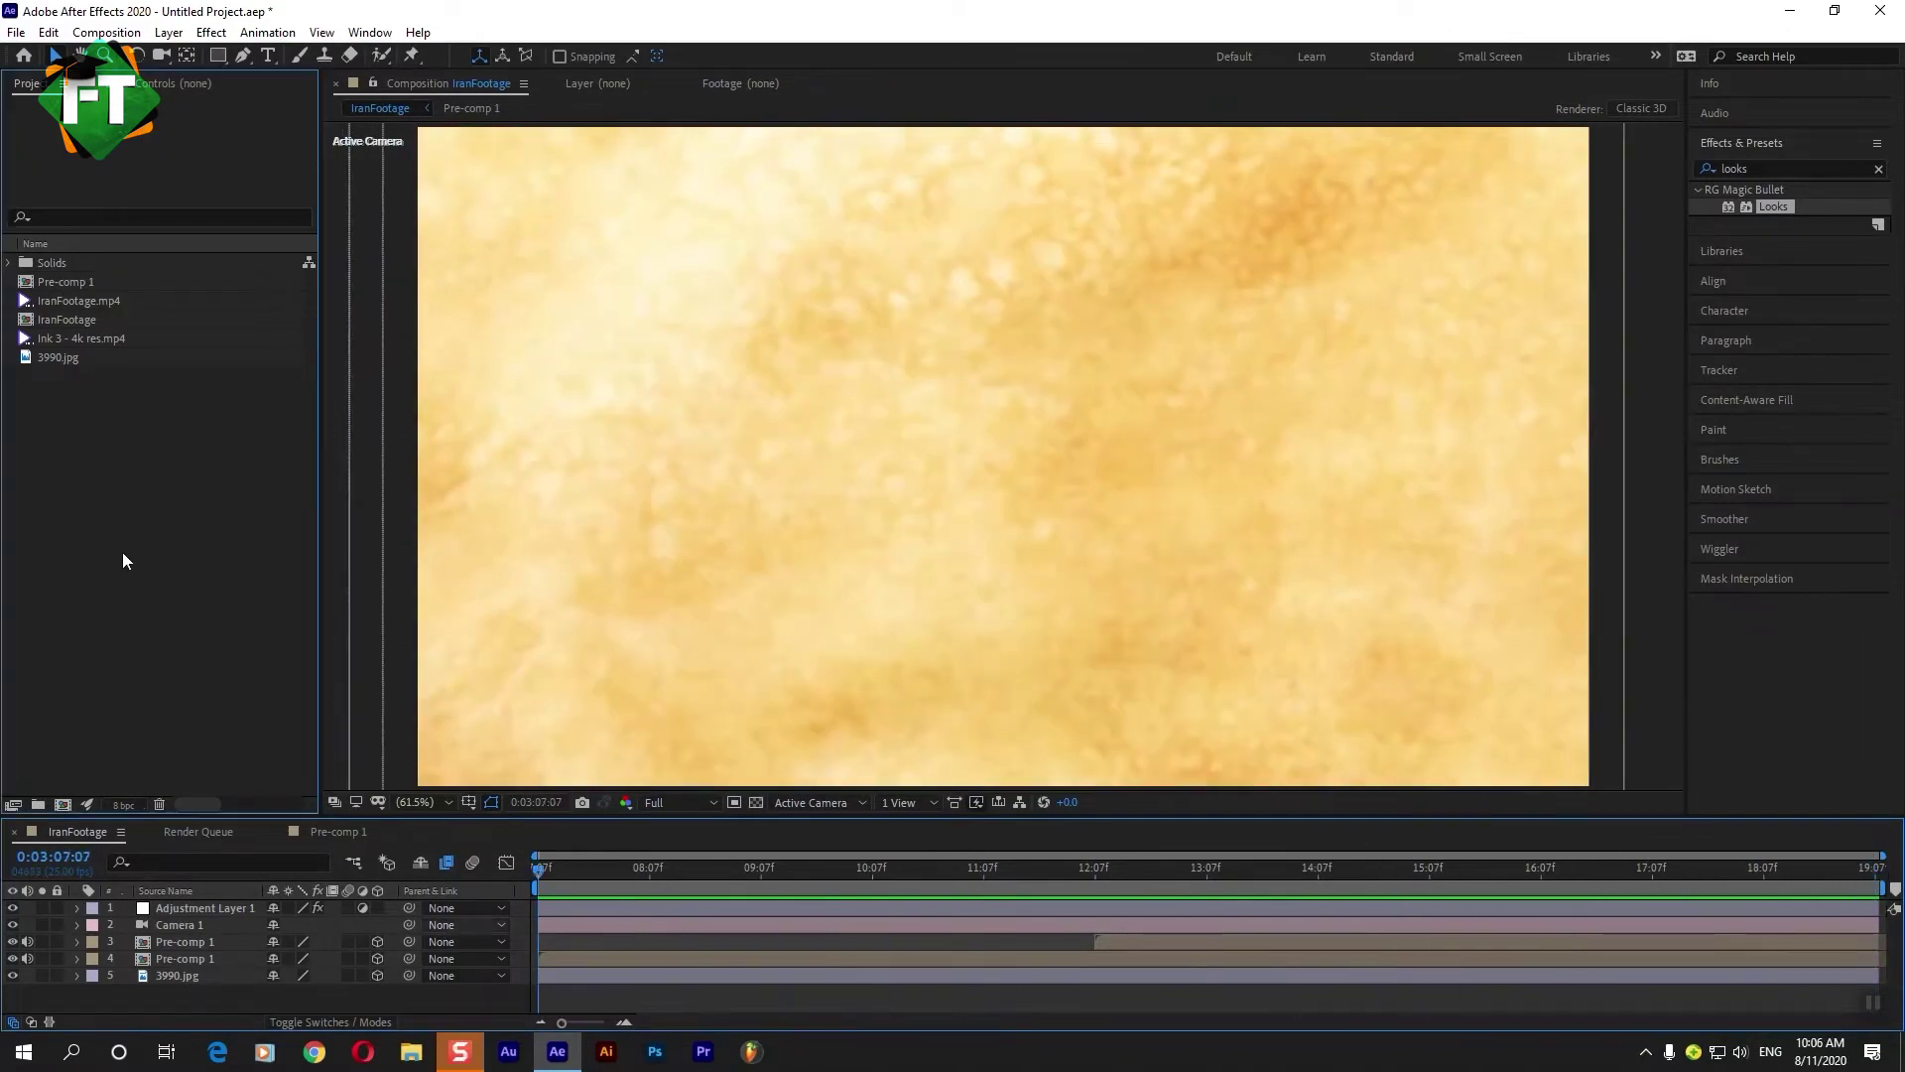
Delete the Pre-comp 1 and IranFootage compositions from the Project panel.
left_click(66, 282)
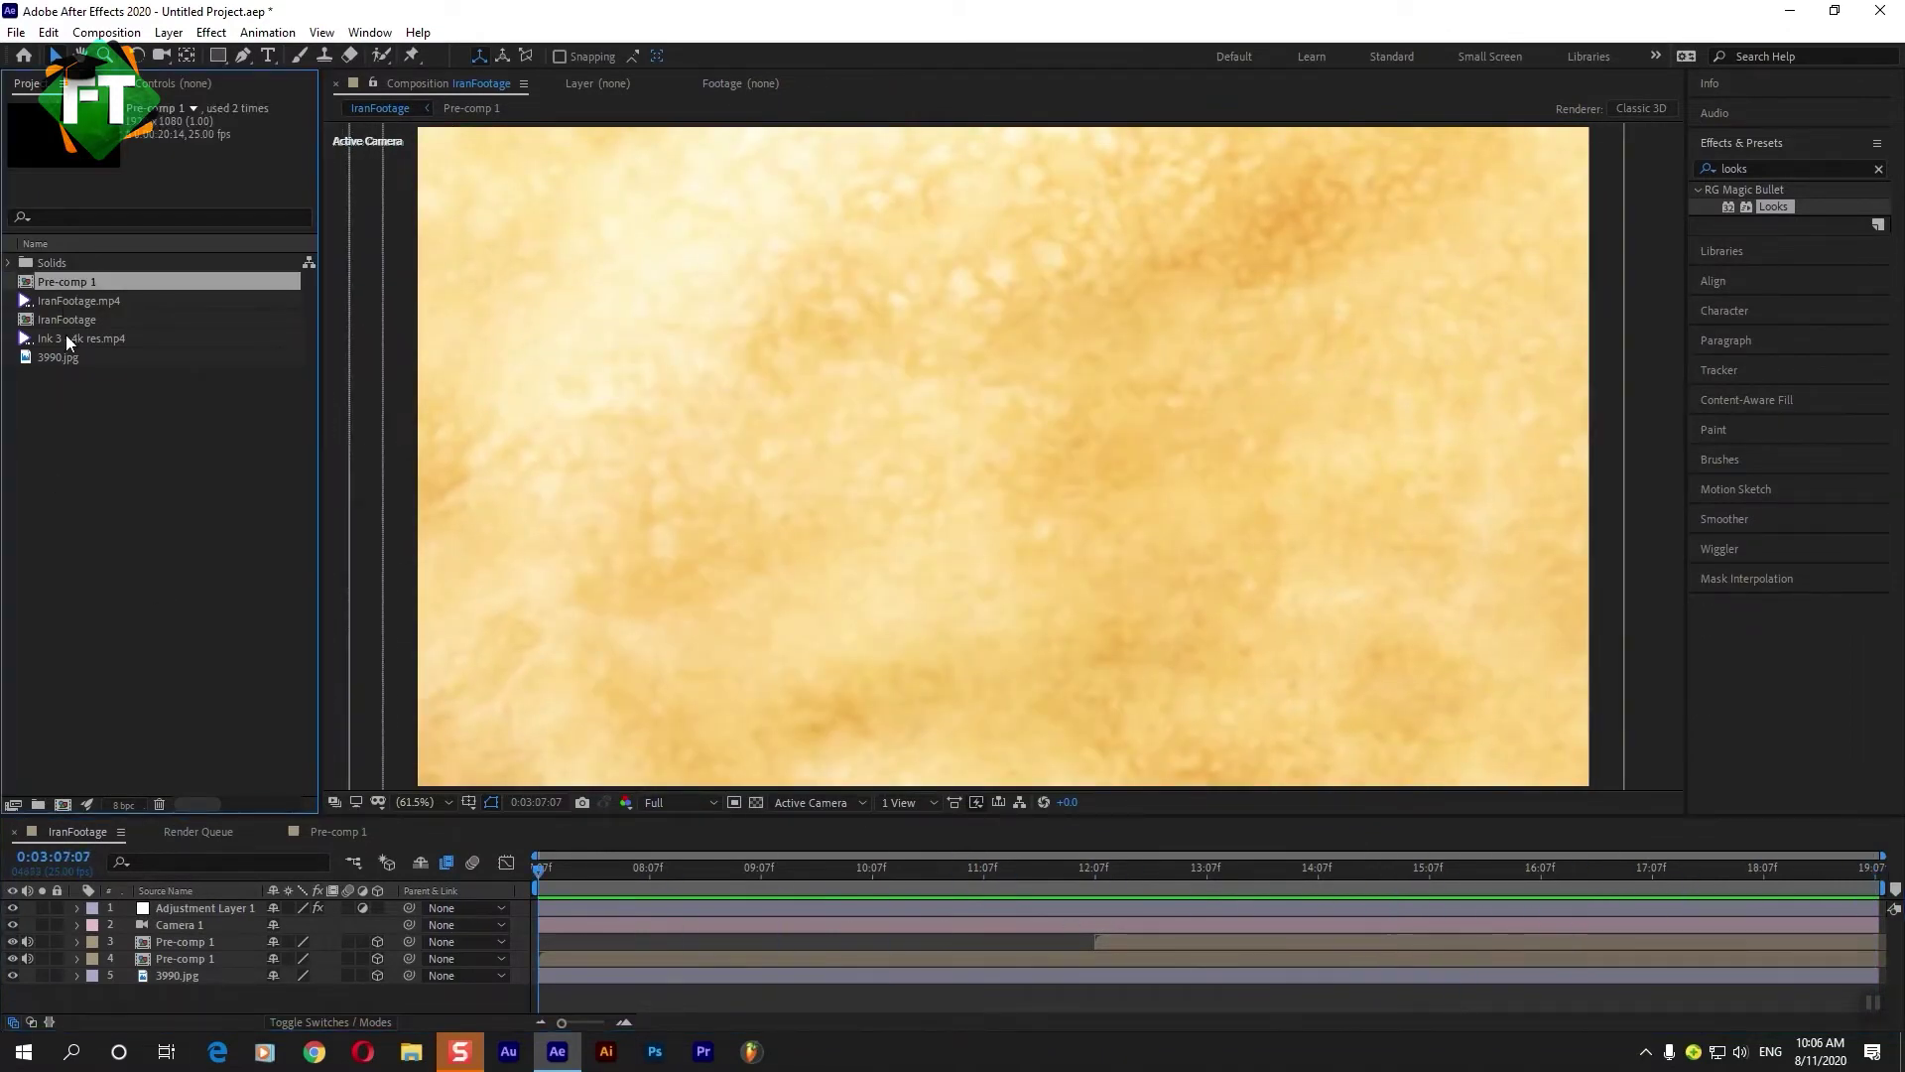
left_click(67, 320, "ctrl")
key("Delete")
key("Return")
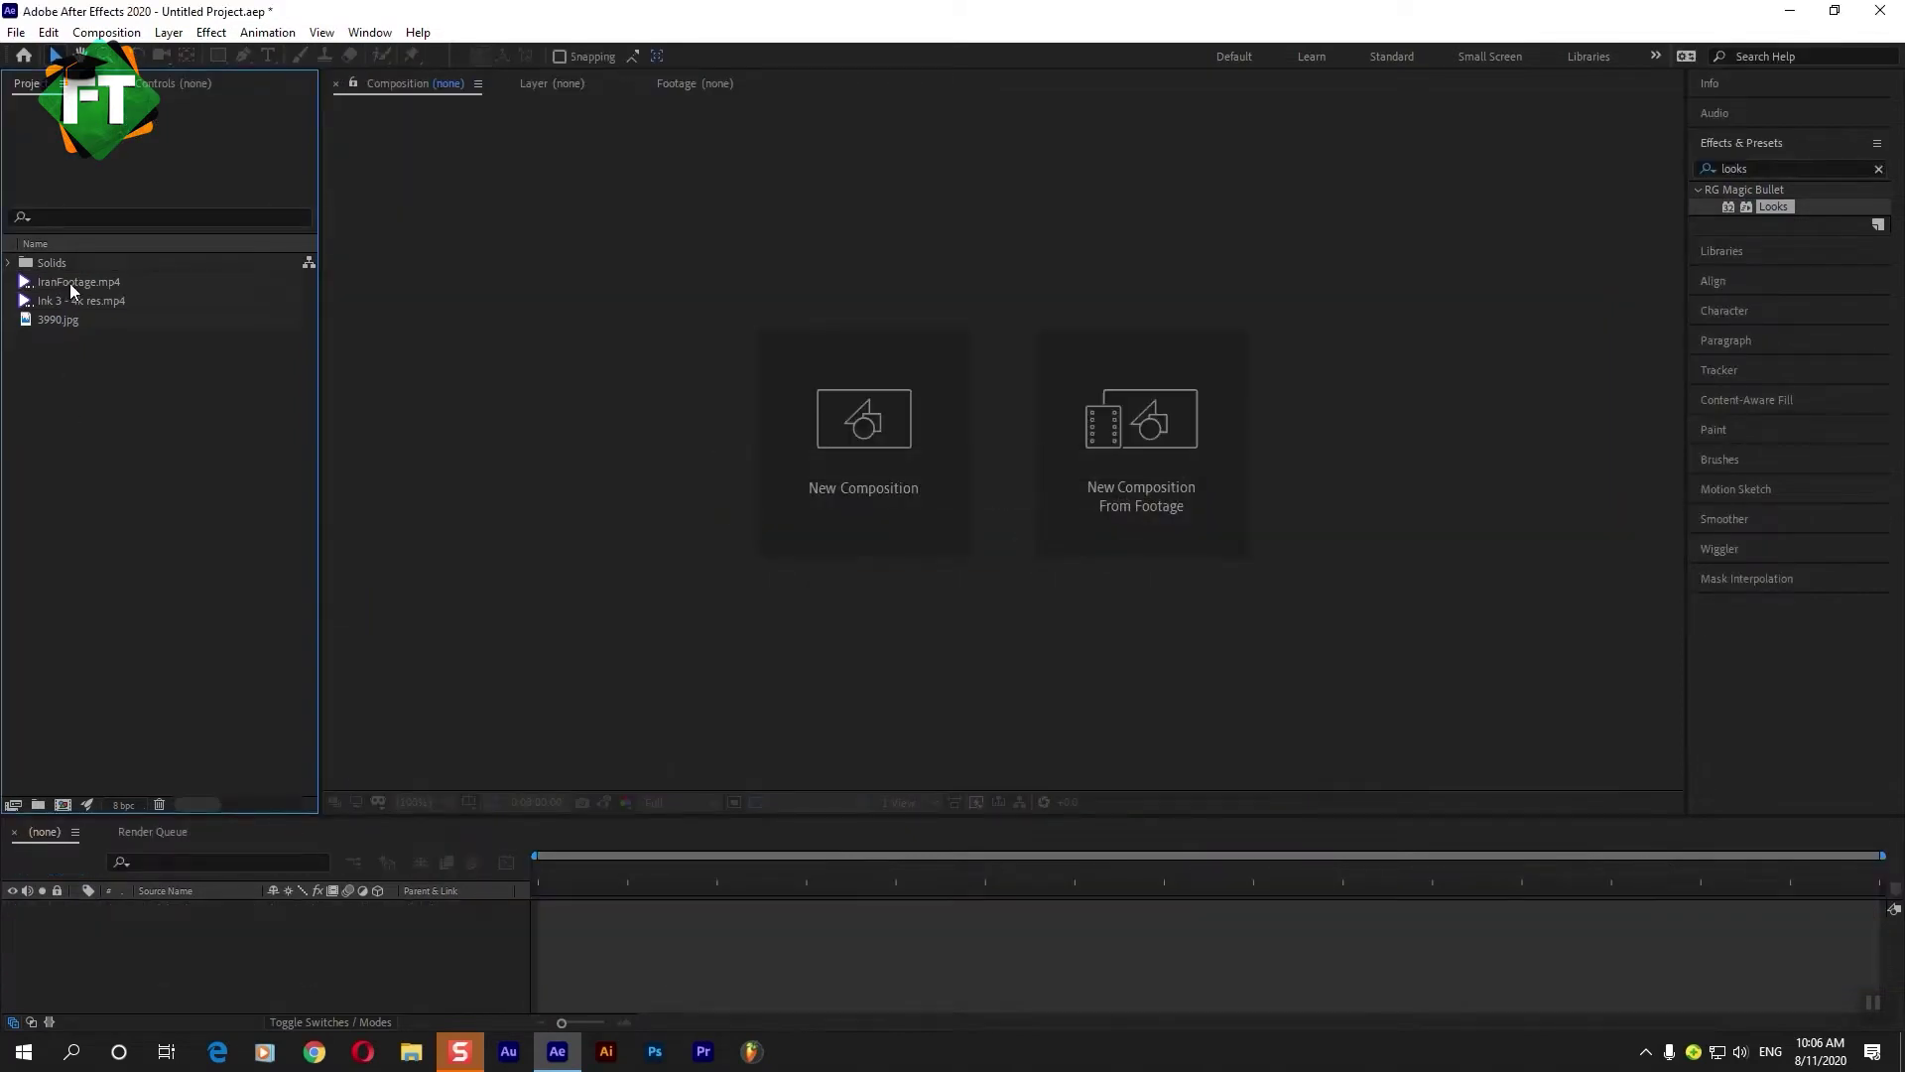
Scrub through the IranFootage.mp4 forest clip in the Footage viewer.
double_click(69, 282)
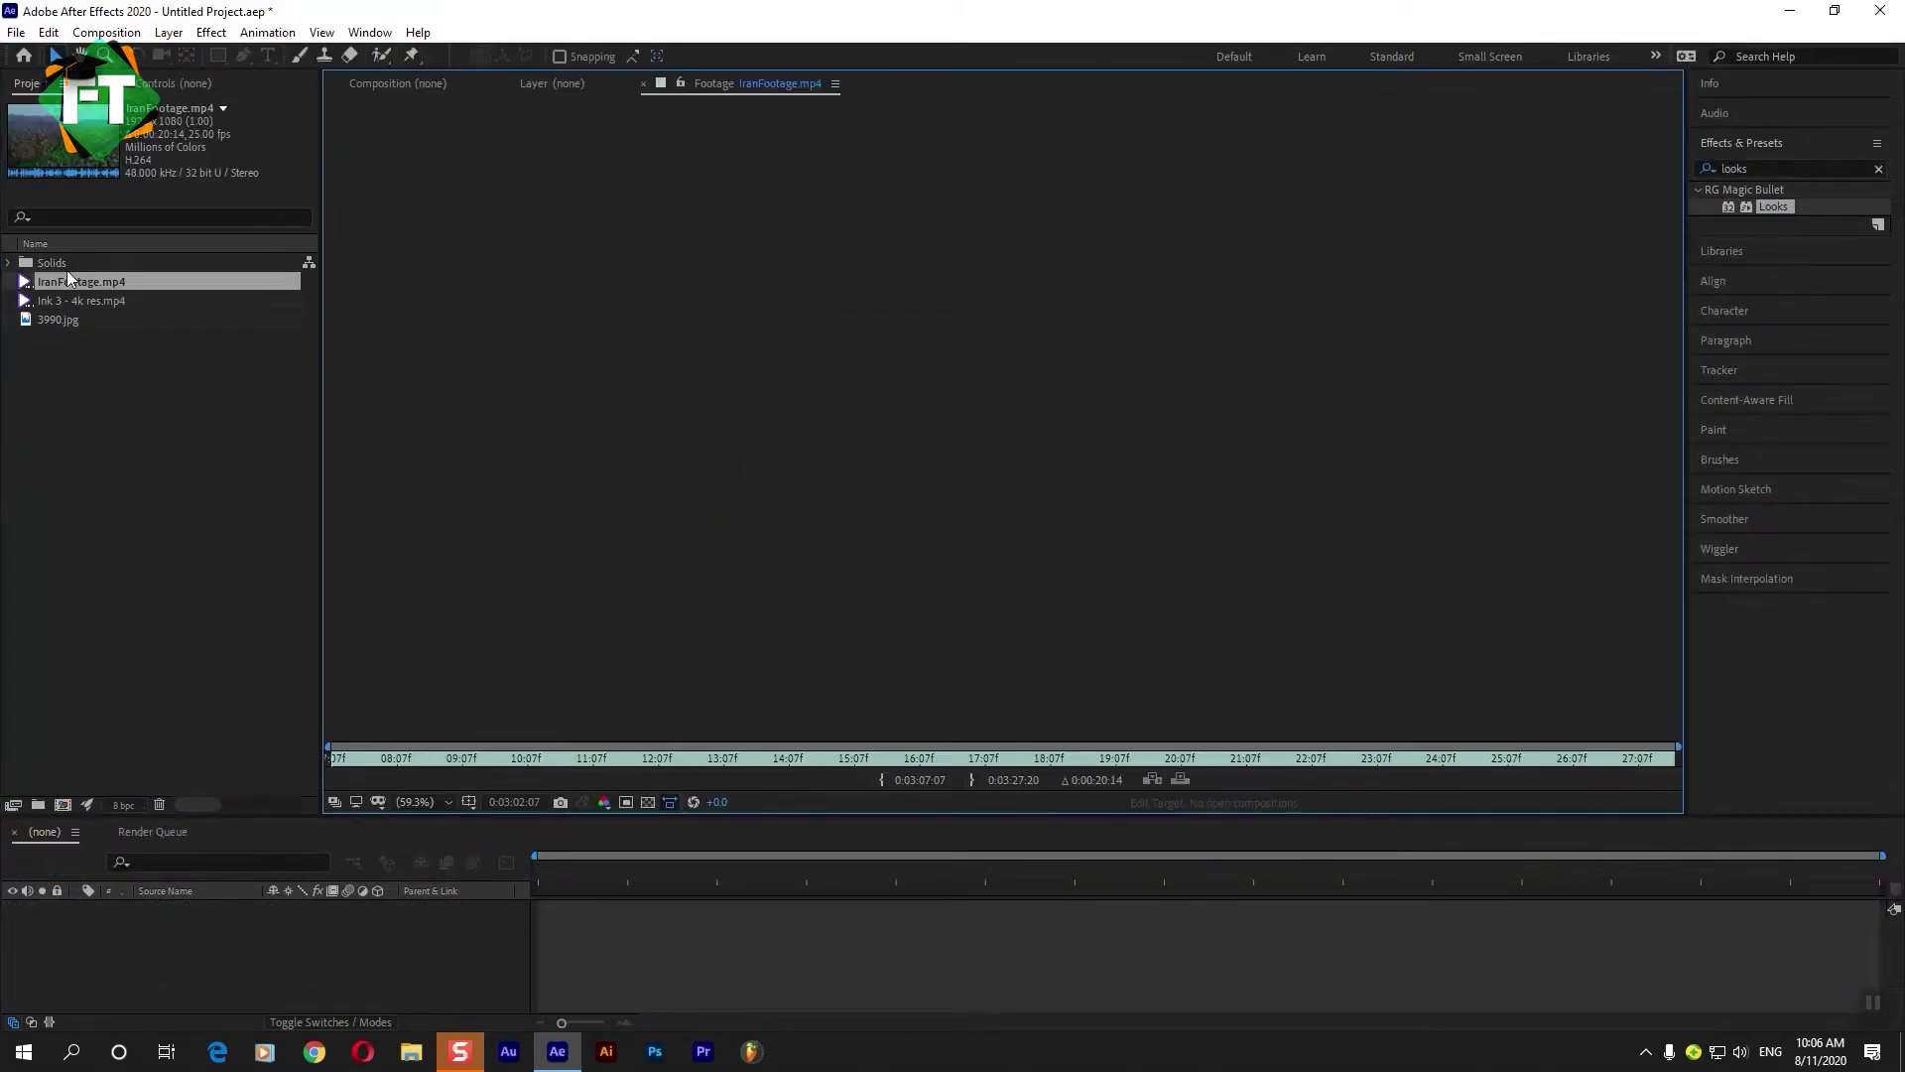
left_click(515, 758)
left_click_drag(478, 765, 395, 759)
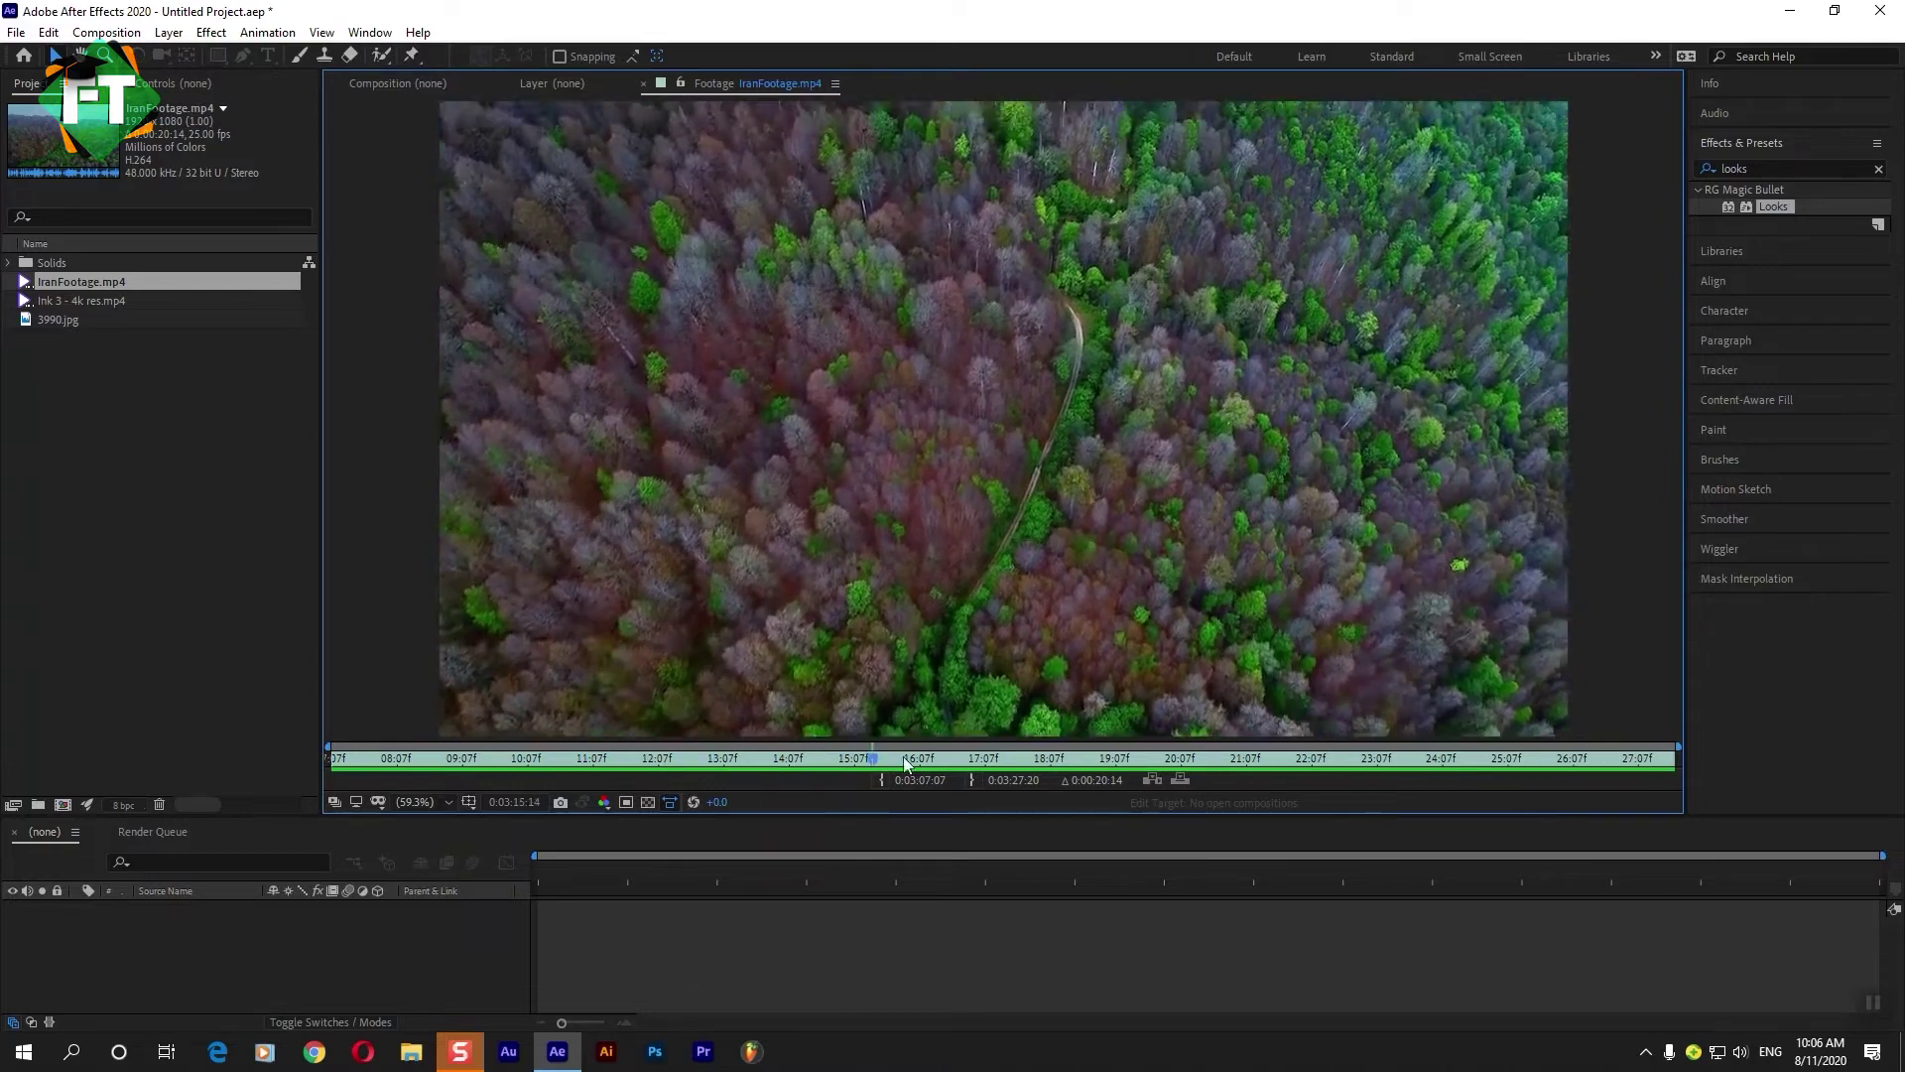
left_click(668, 757)
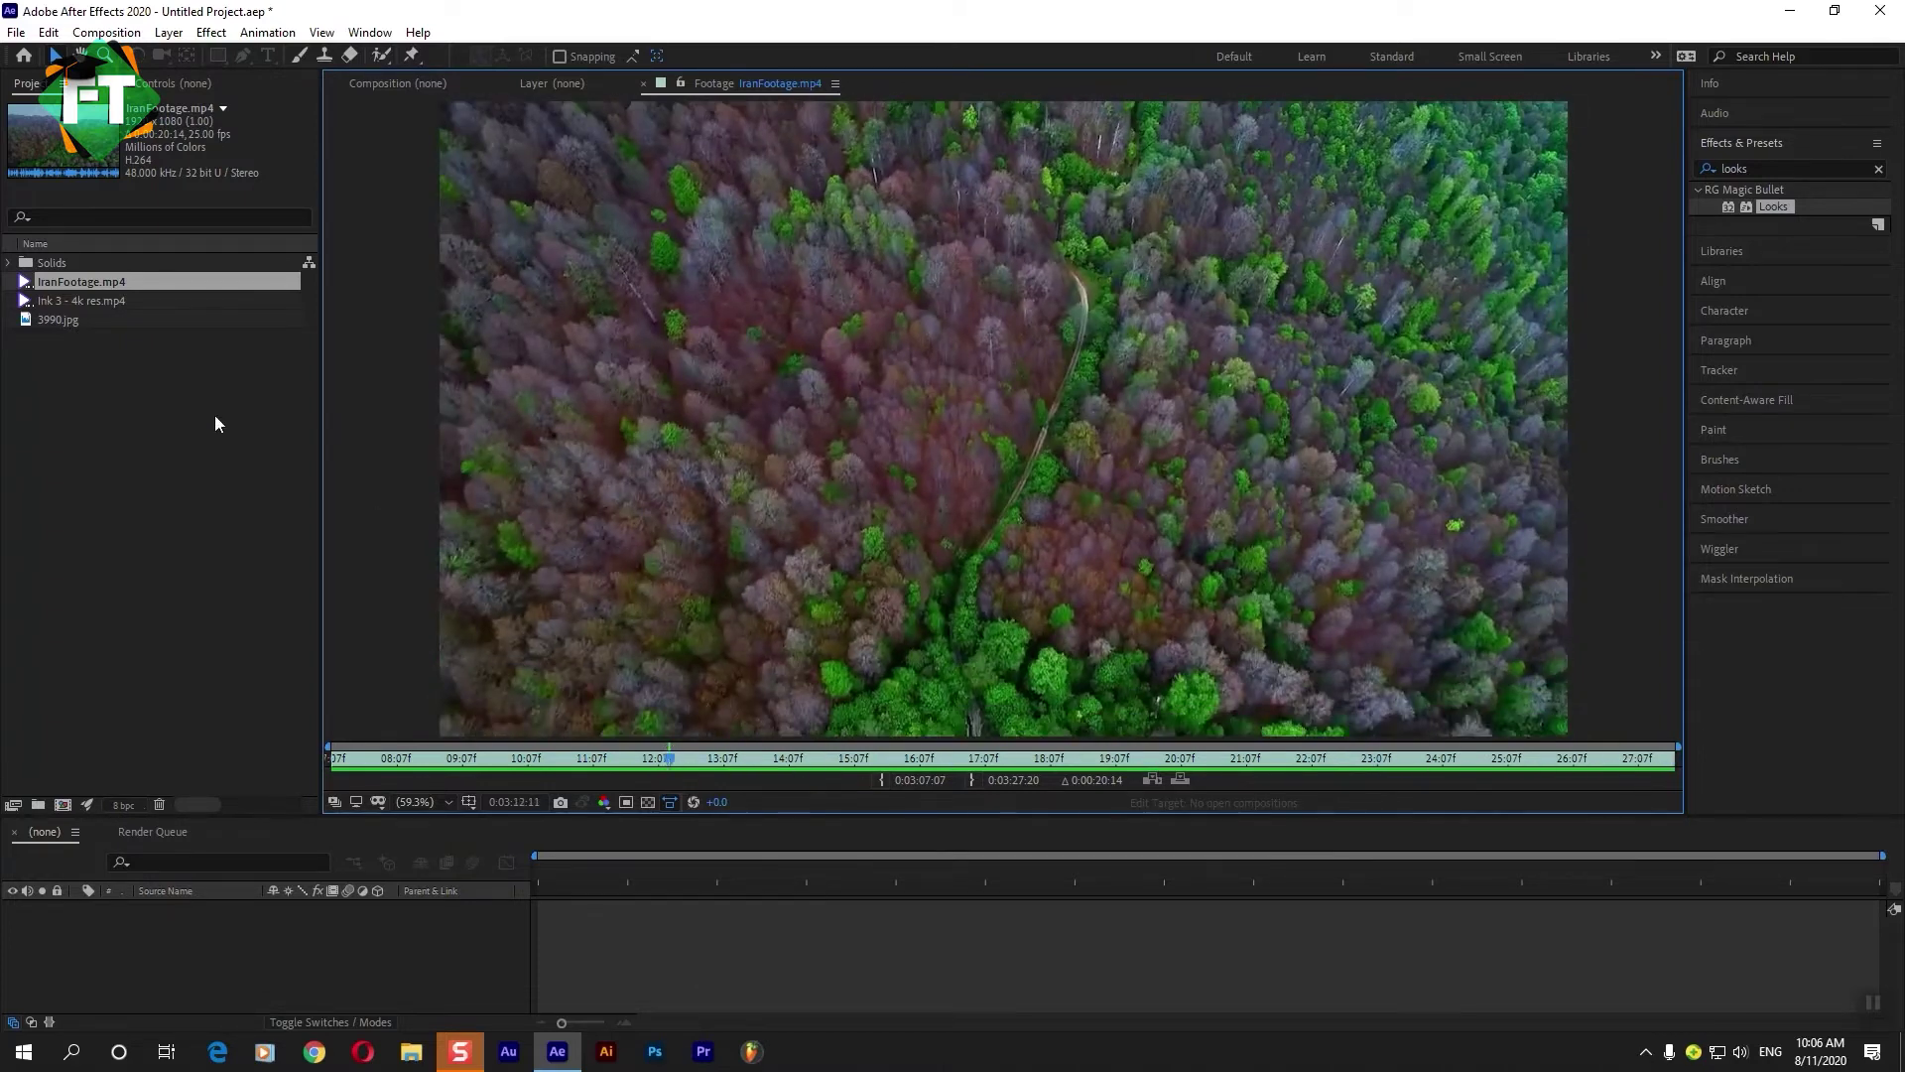
Scrub through the Ink 3 splatter clip, then open the free stock footage bookmark in the browser.
double_click(97, 299)
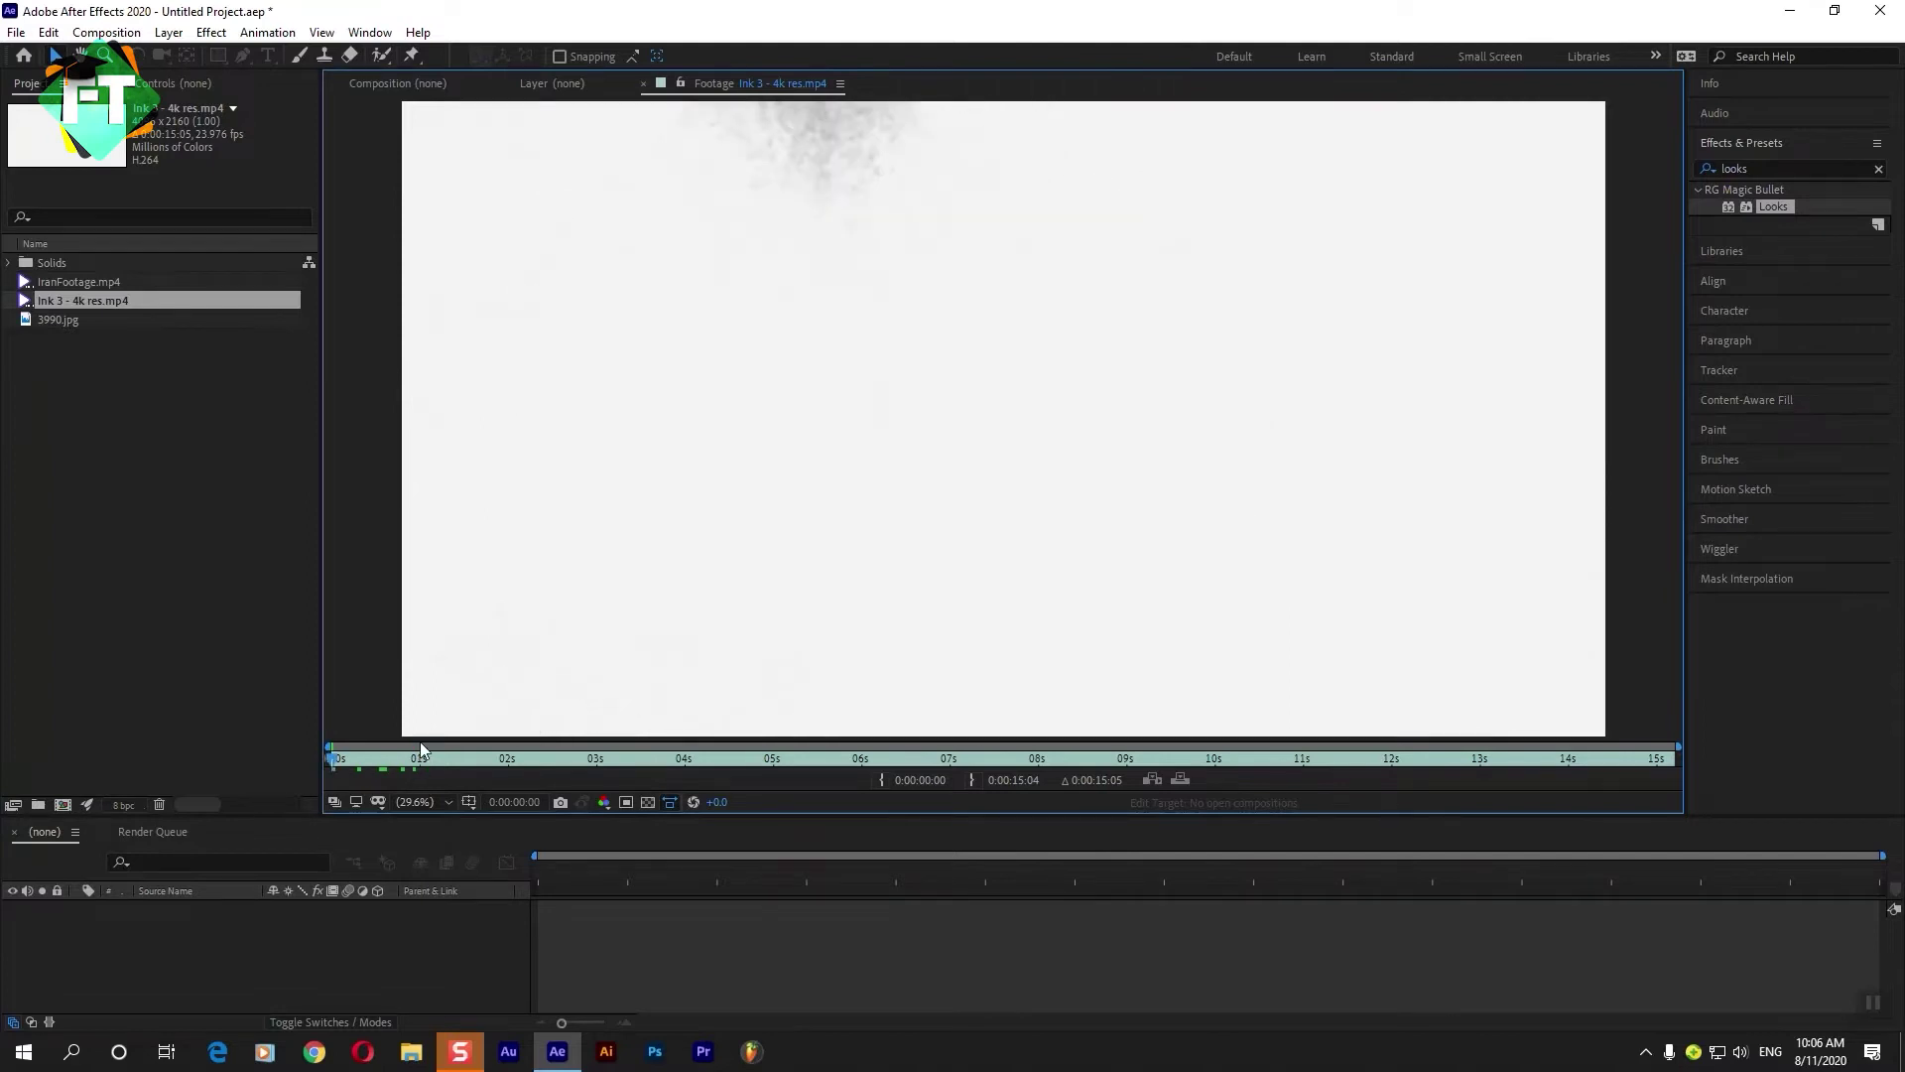
left_click(368, 759)
left_click_drag(369, 761, 697, 764)
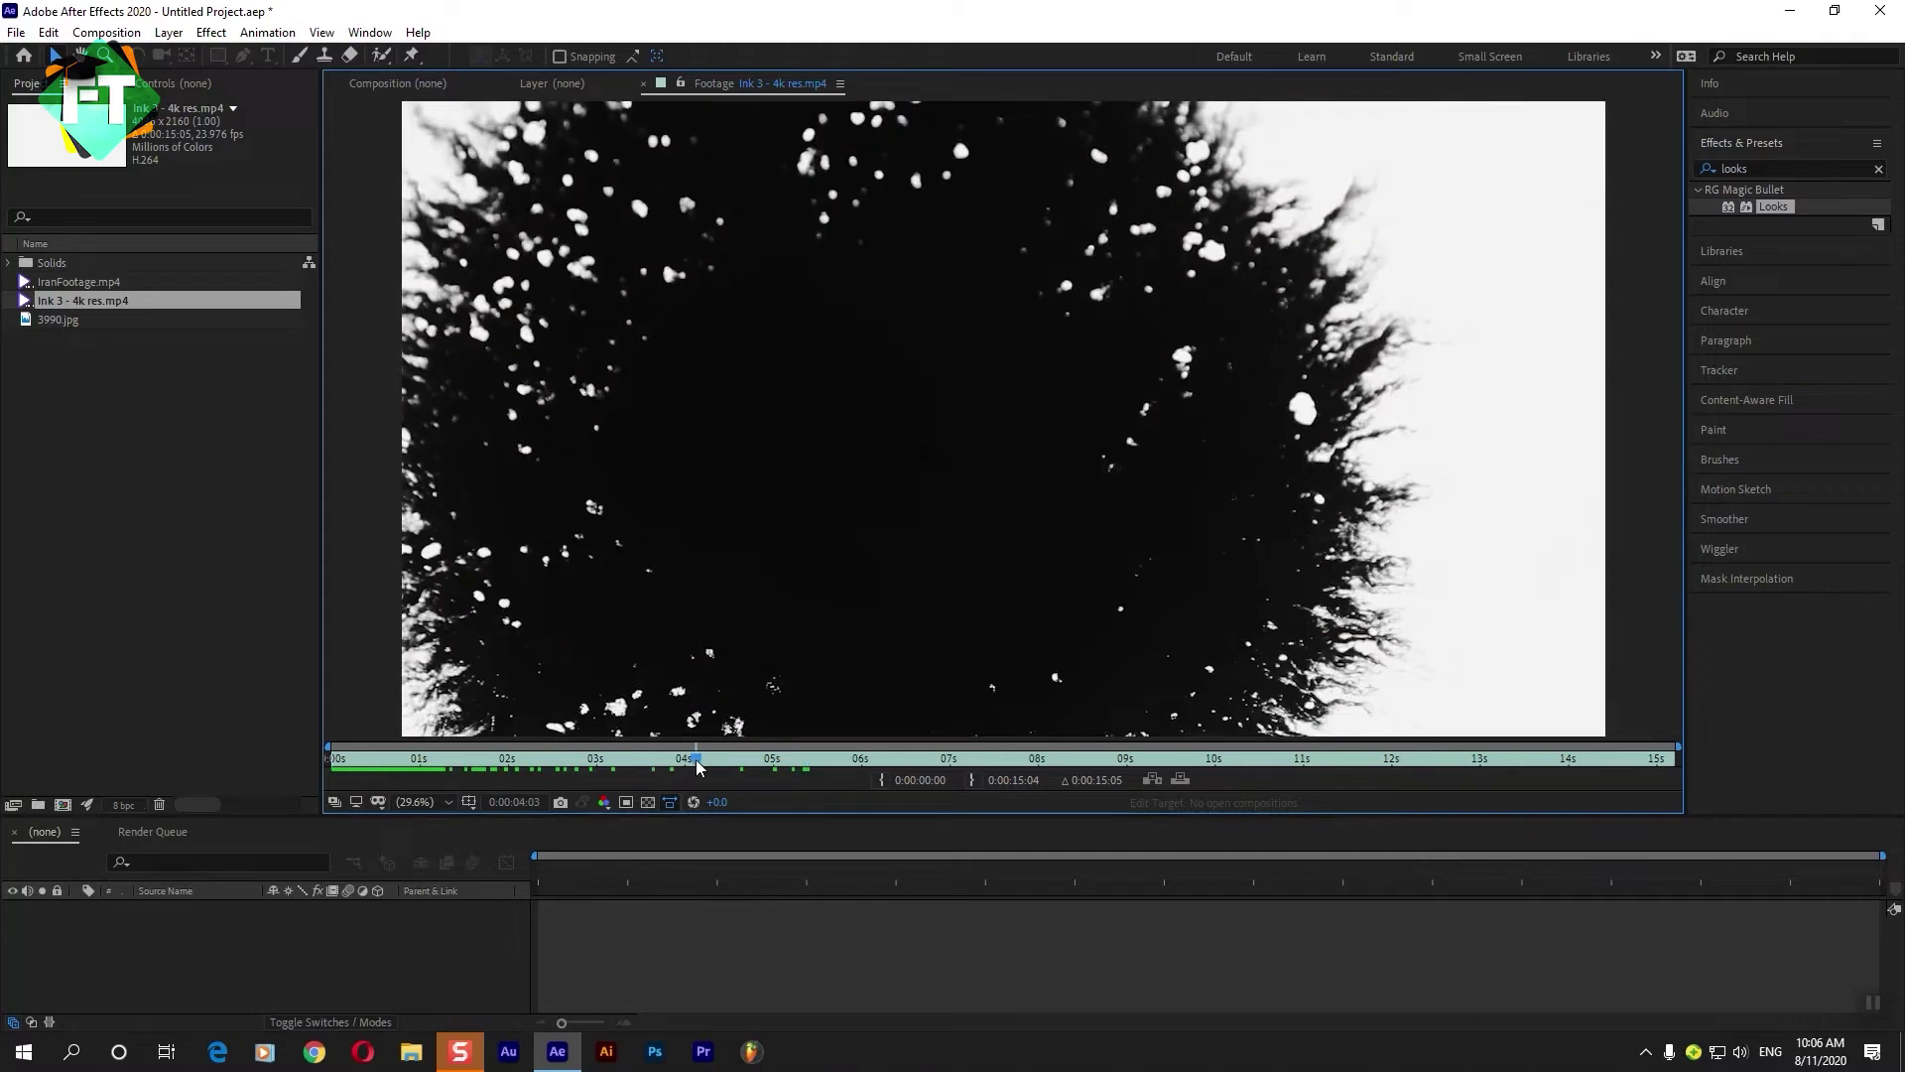
left_click(314, 1051)
left_click(402, 83)
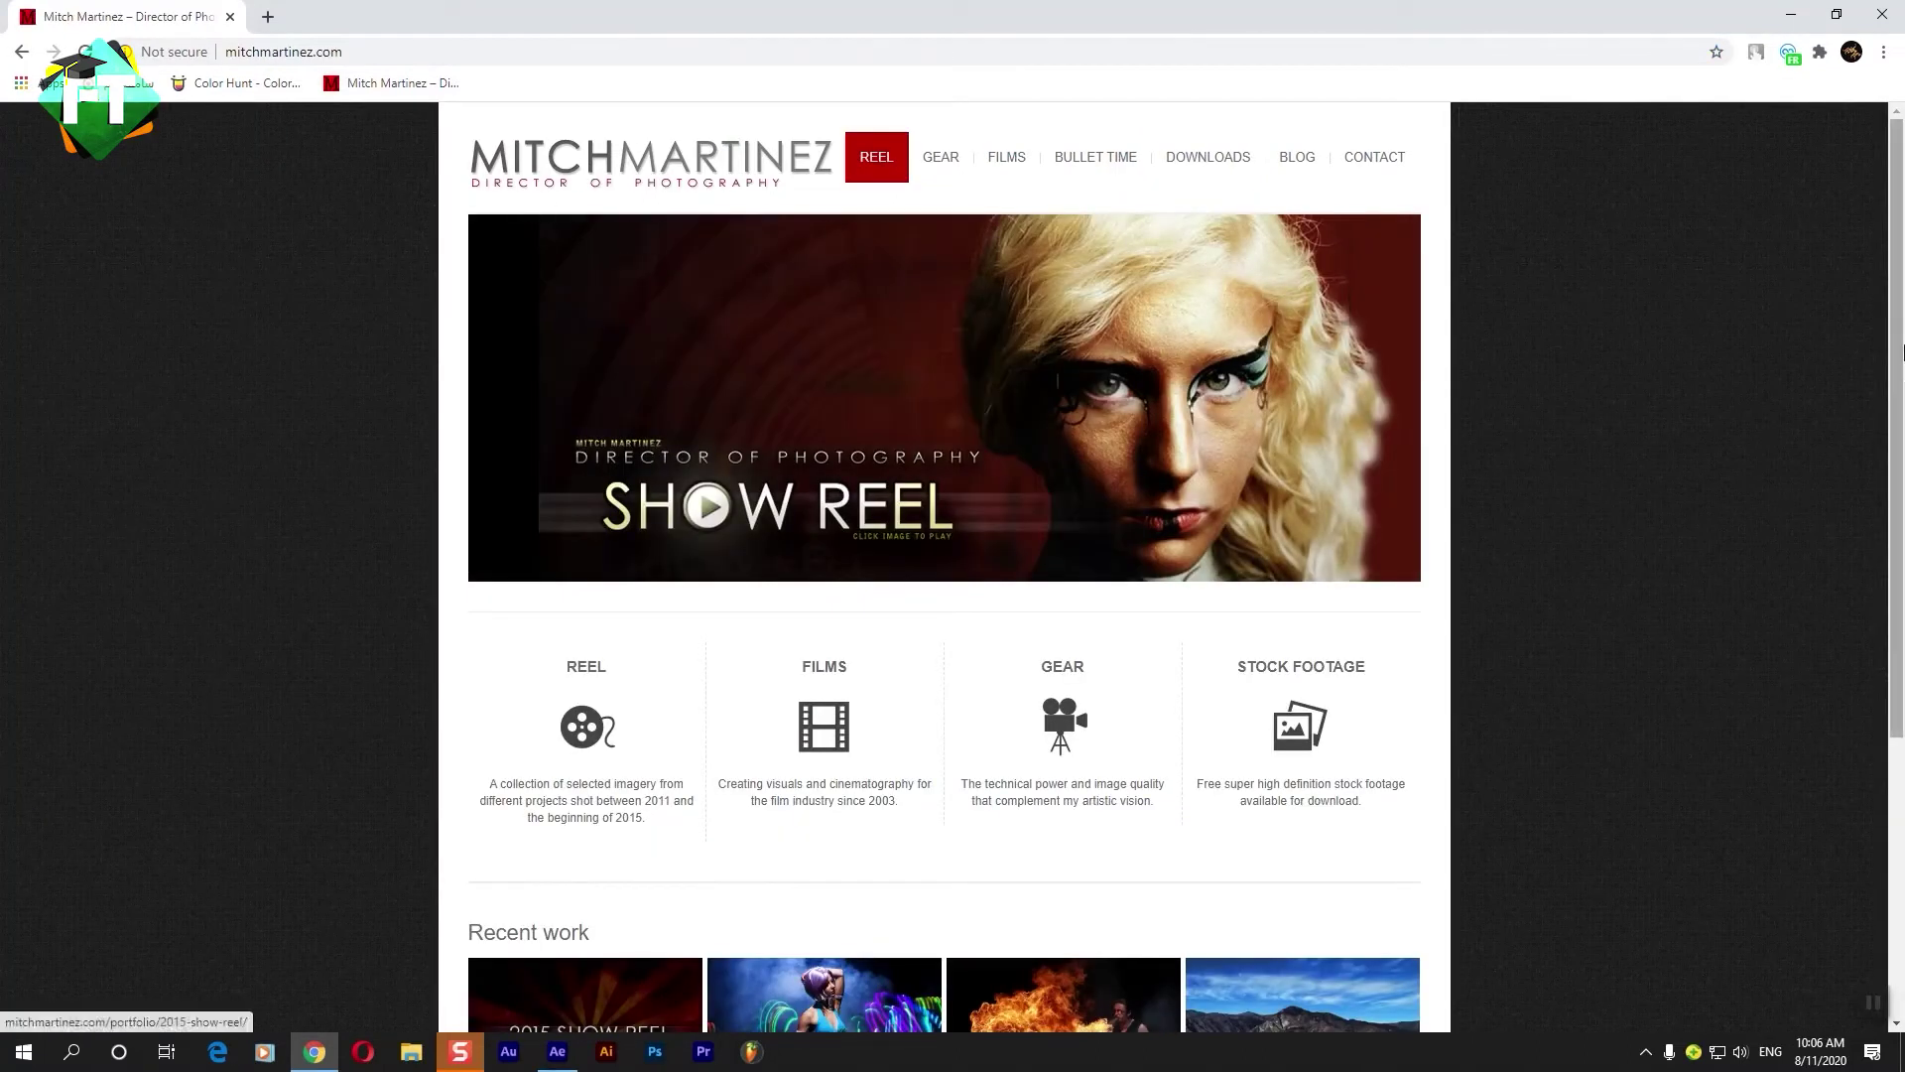
Find the Ink 16 clip in the site's free stock footage section, open its download page, and close Chrome.
scroll(1901, 369, "down", 2)
left_click(1203, 491)
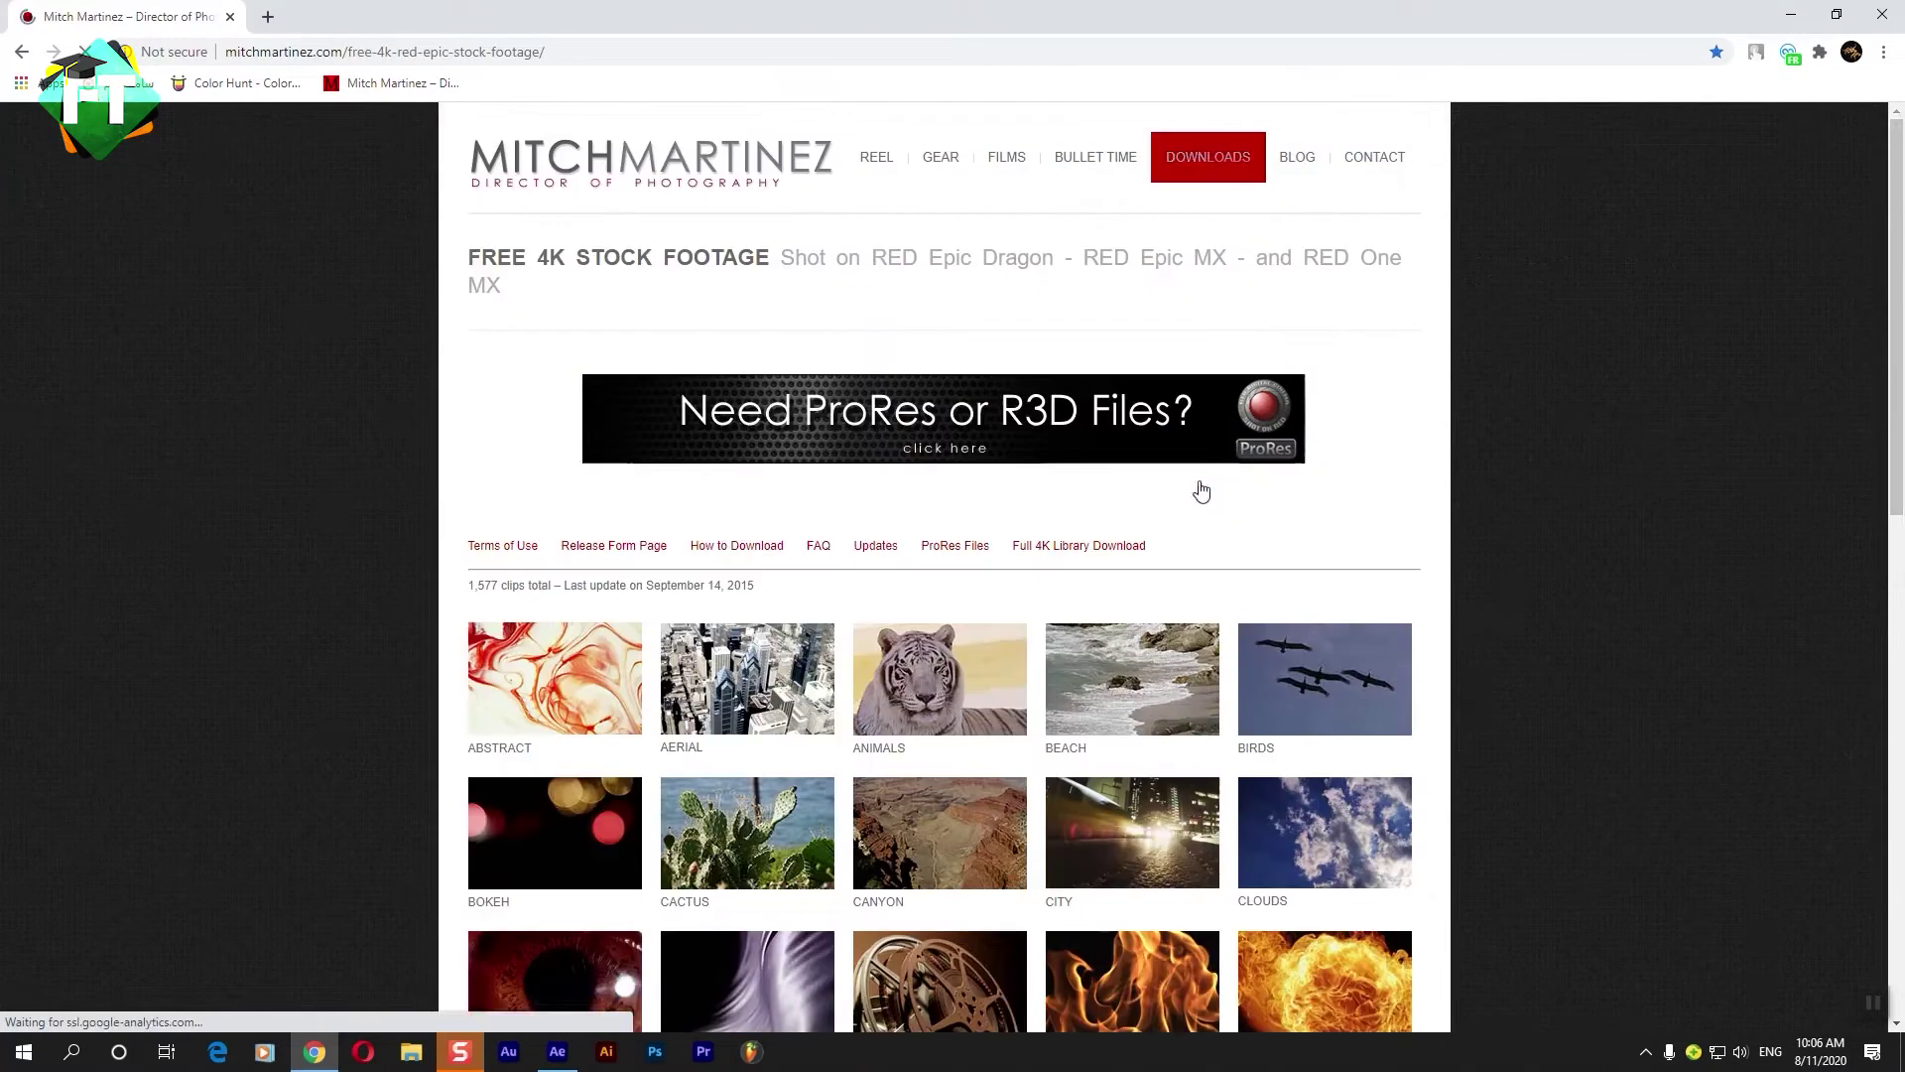
scroll(859, 581, "down", 5)
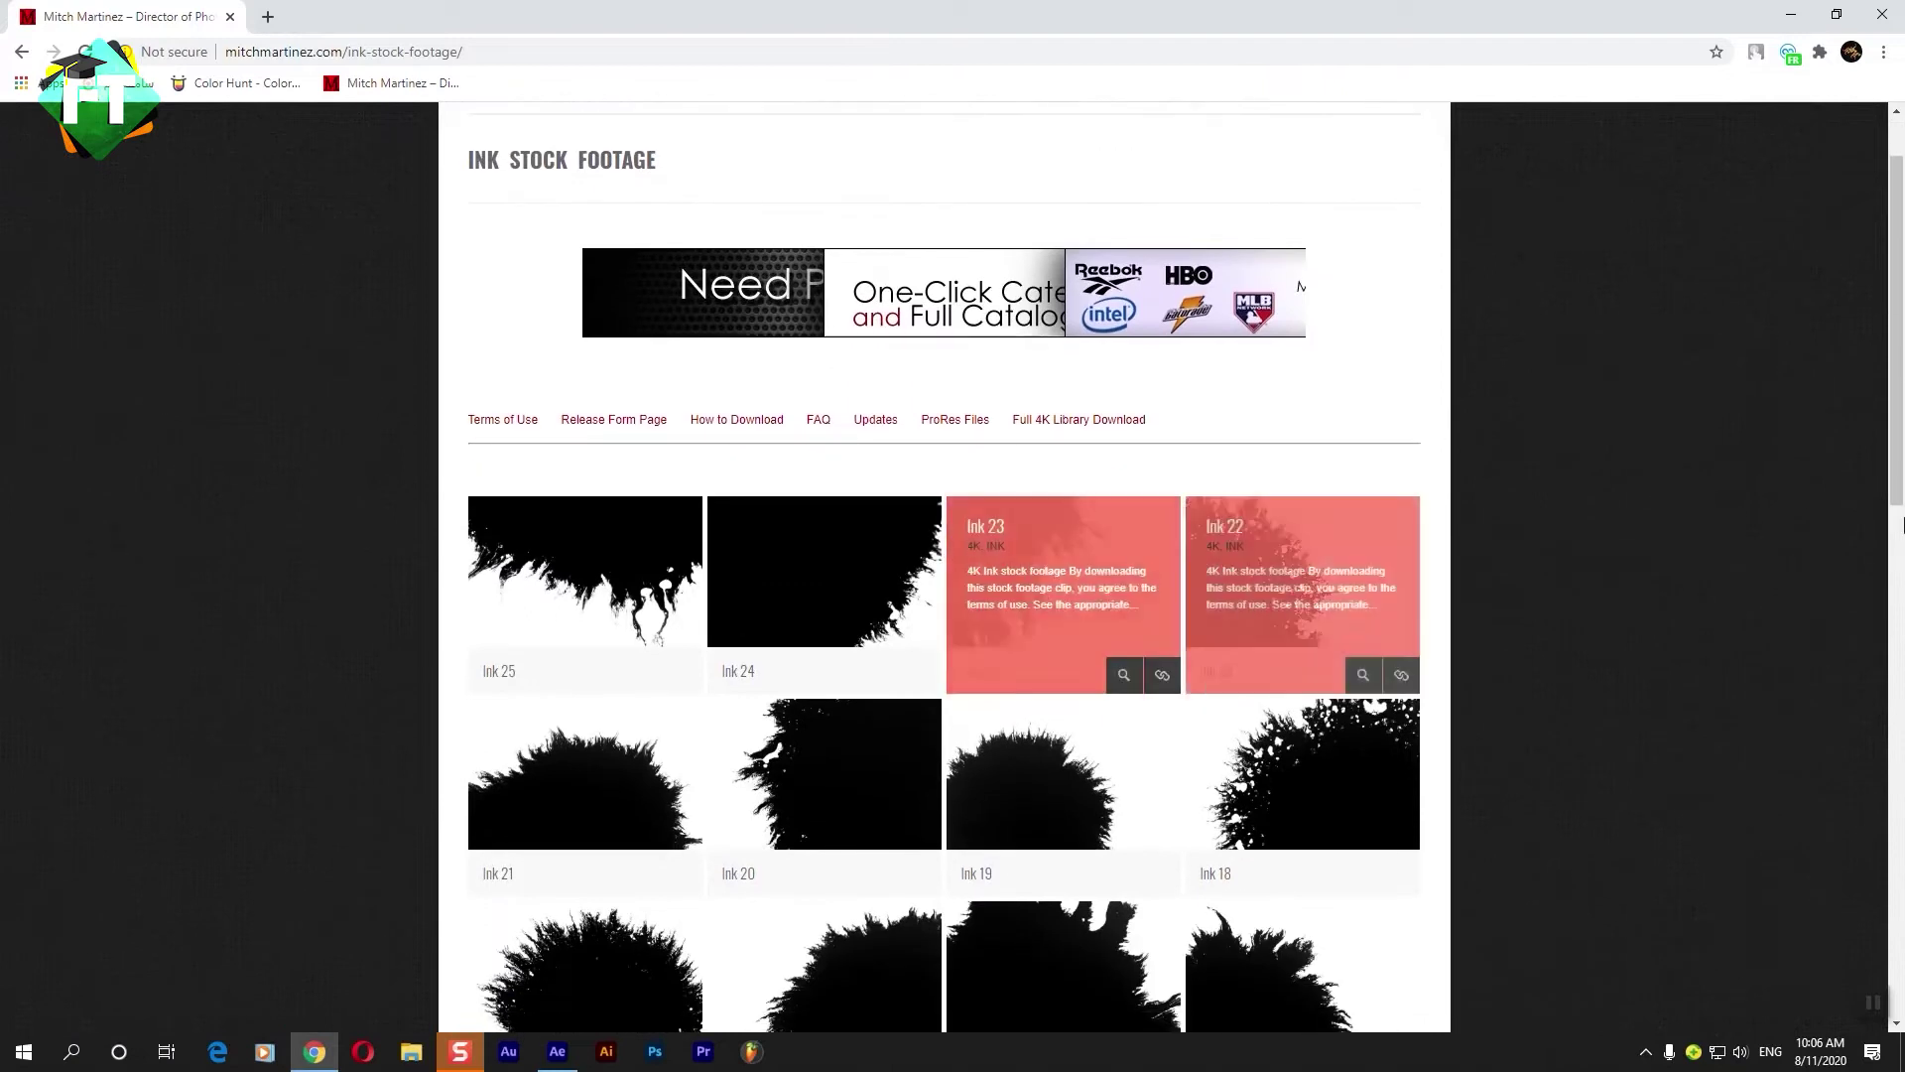
left_click(884, 644)
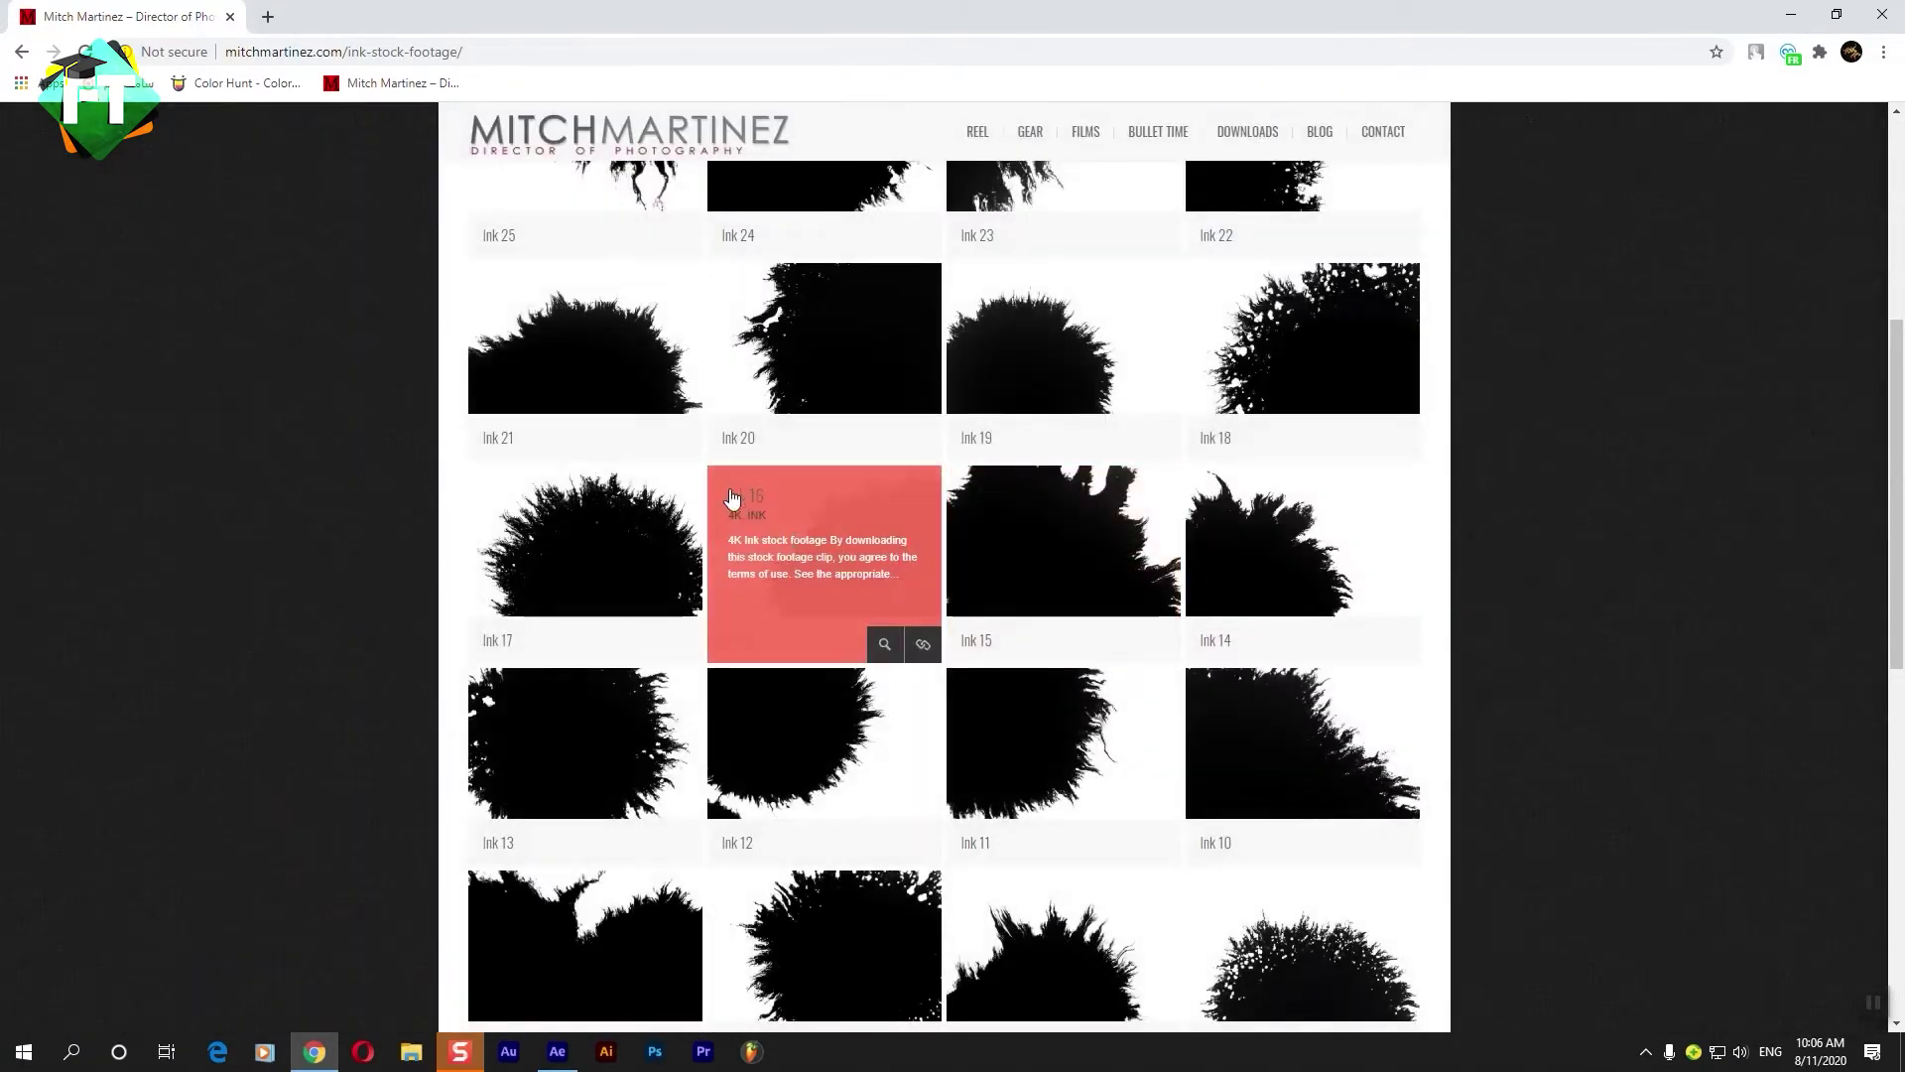
left_click(747, 498)
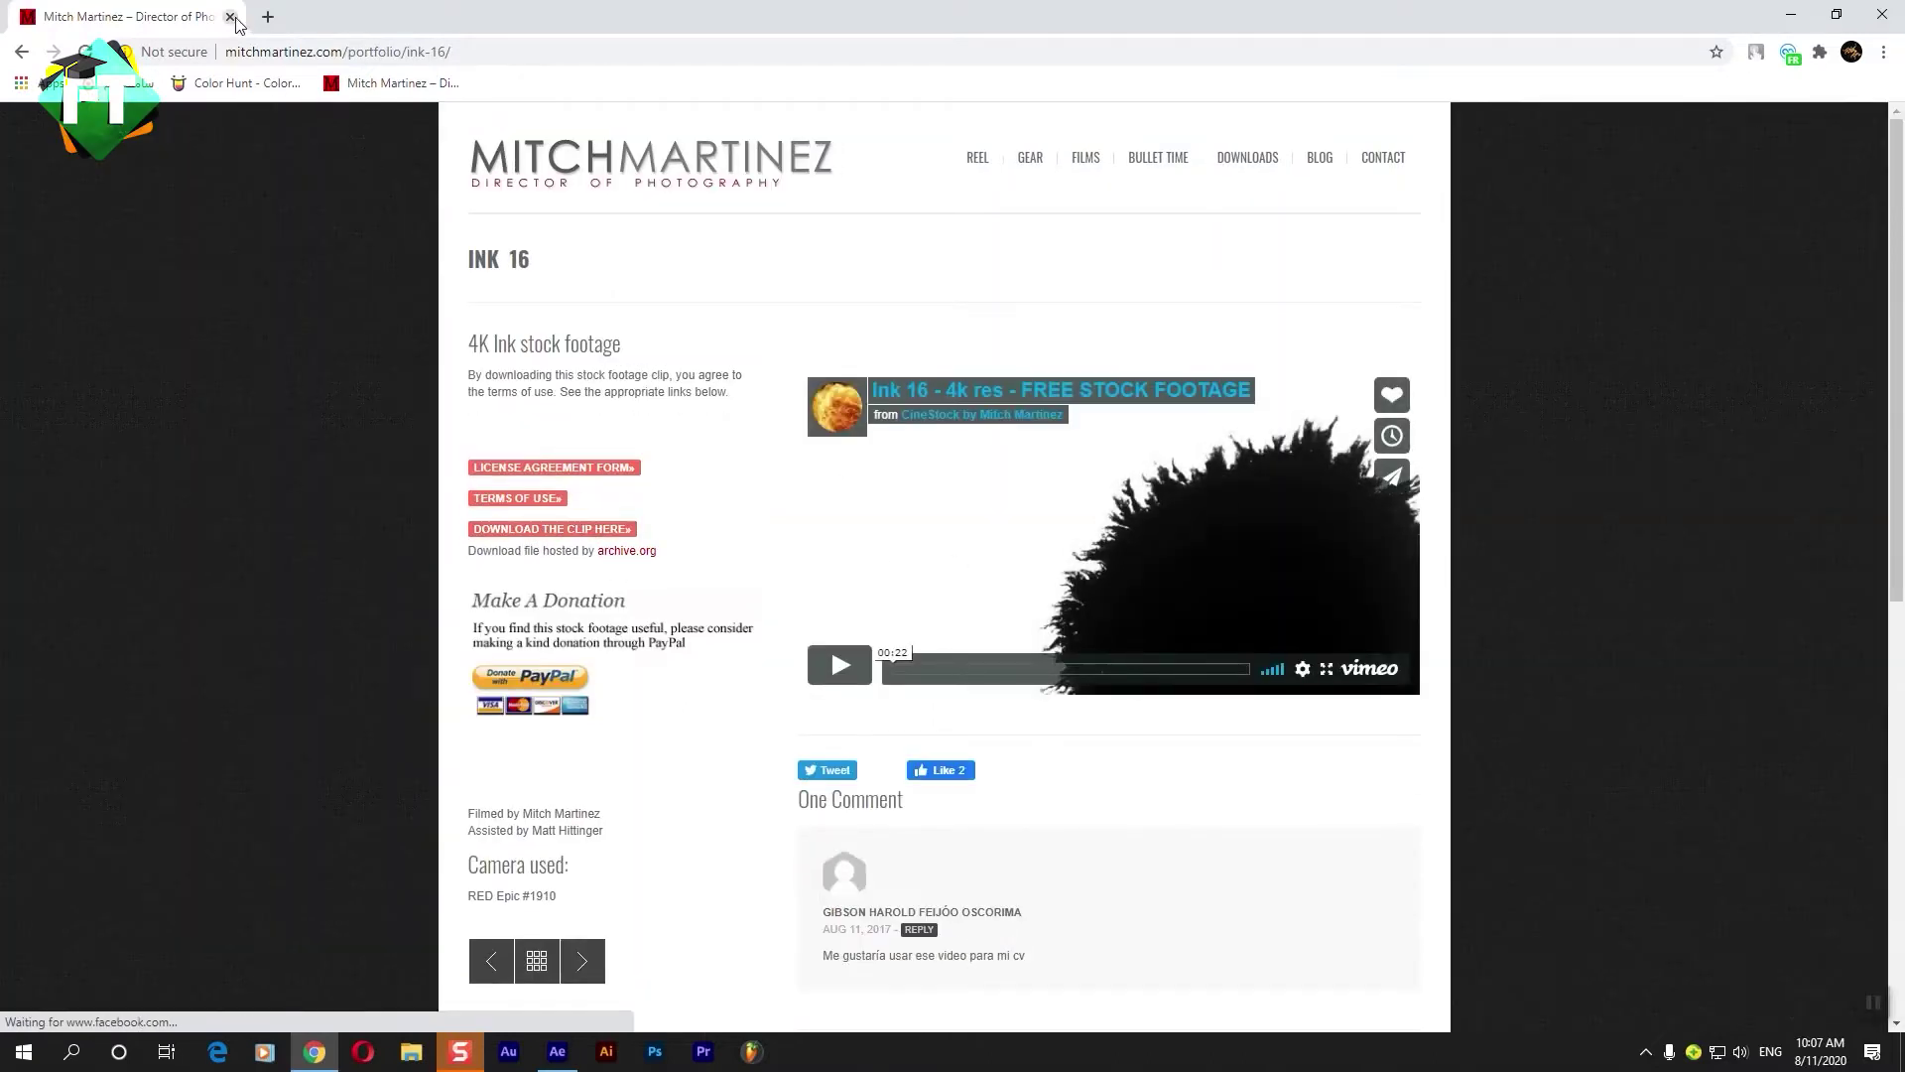
left_click(236, 19)
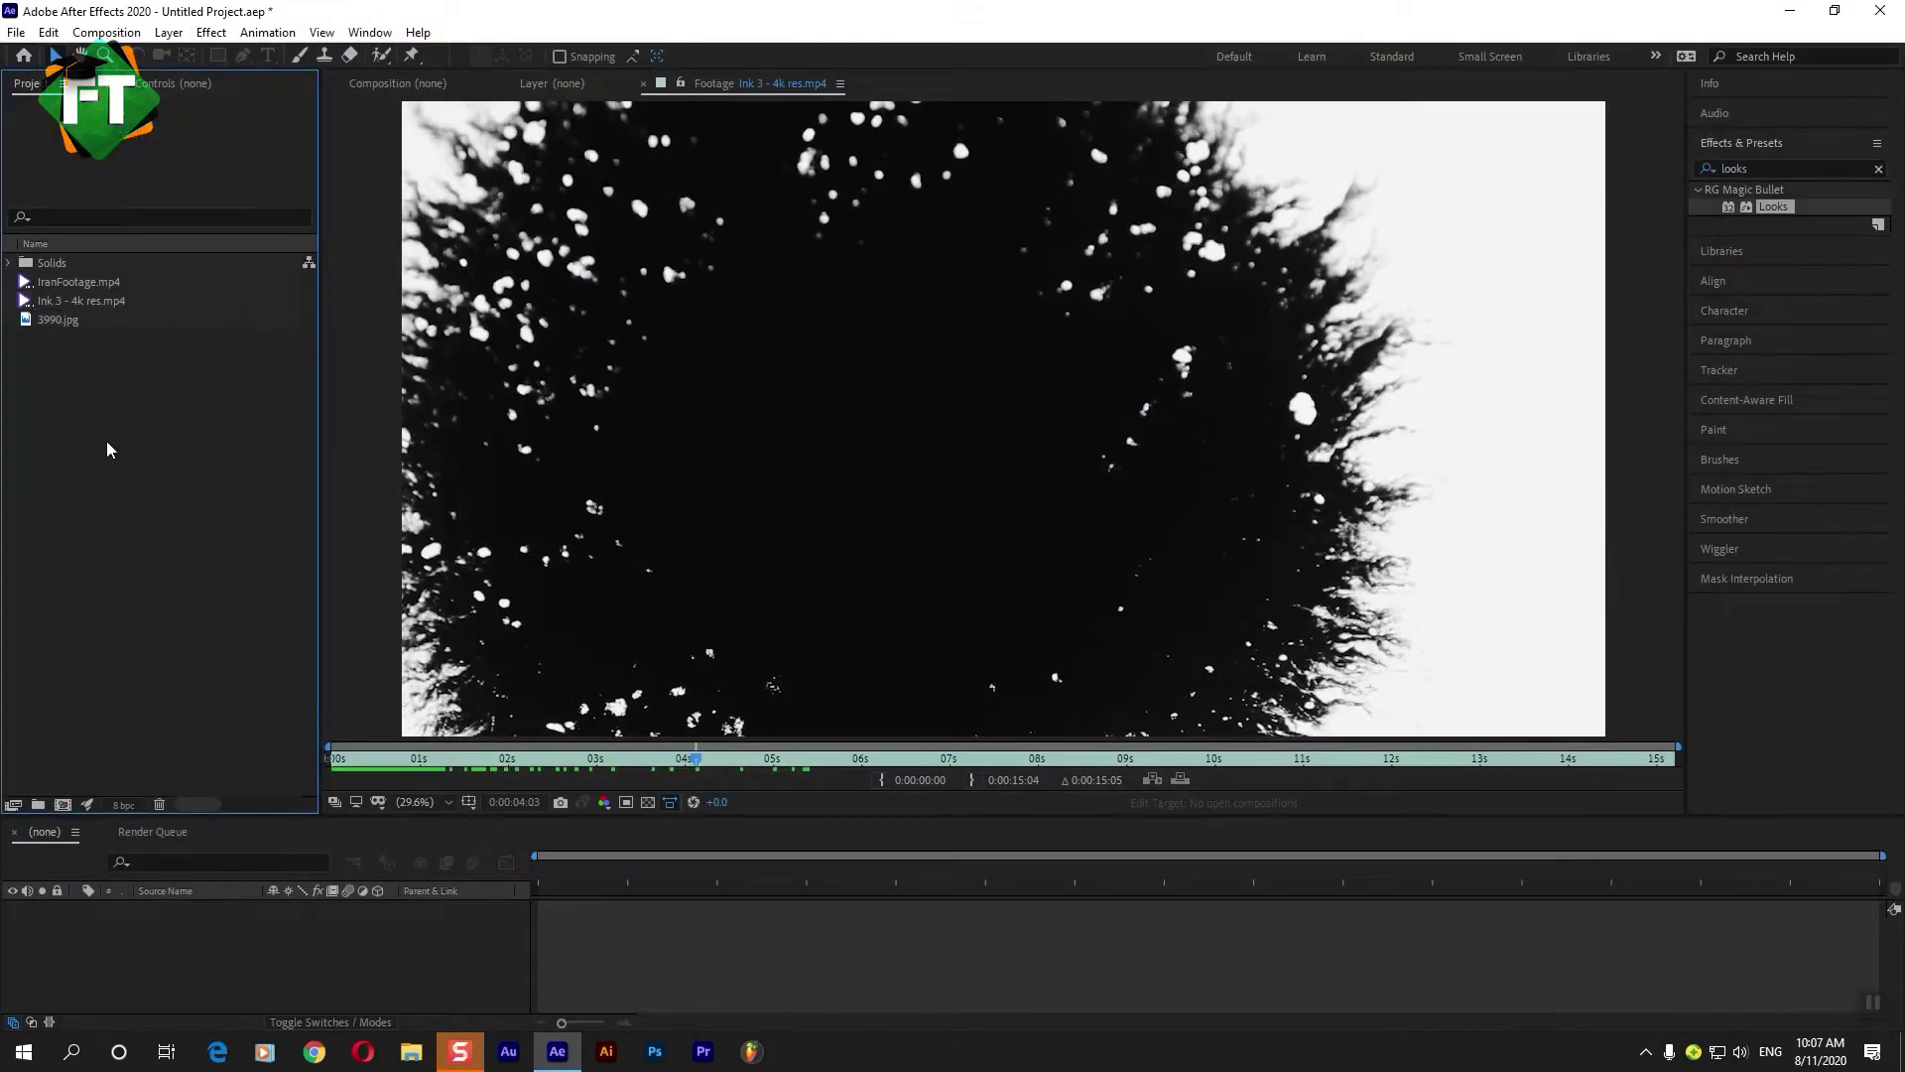
Make a new composition from IranFootage.mp4 using the Create New Composition button.
left_click(60, 283)
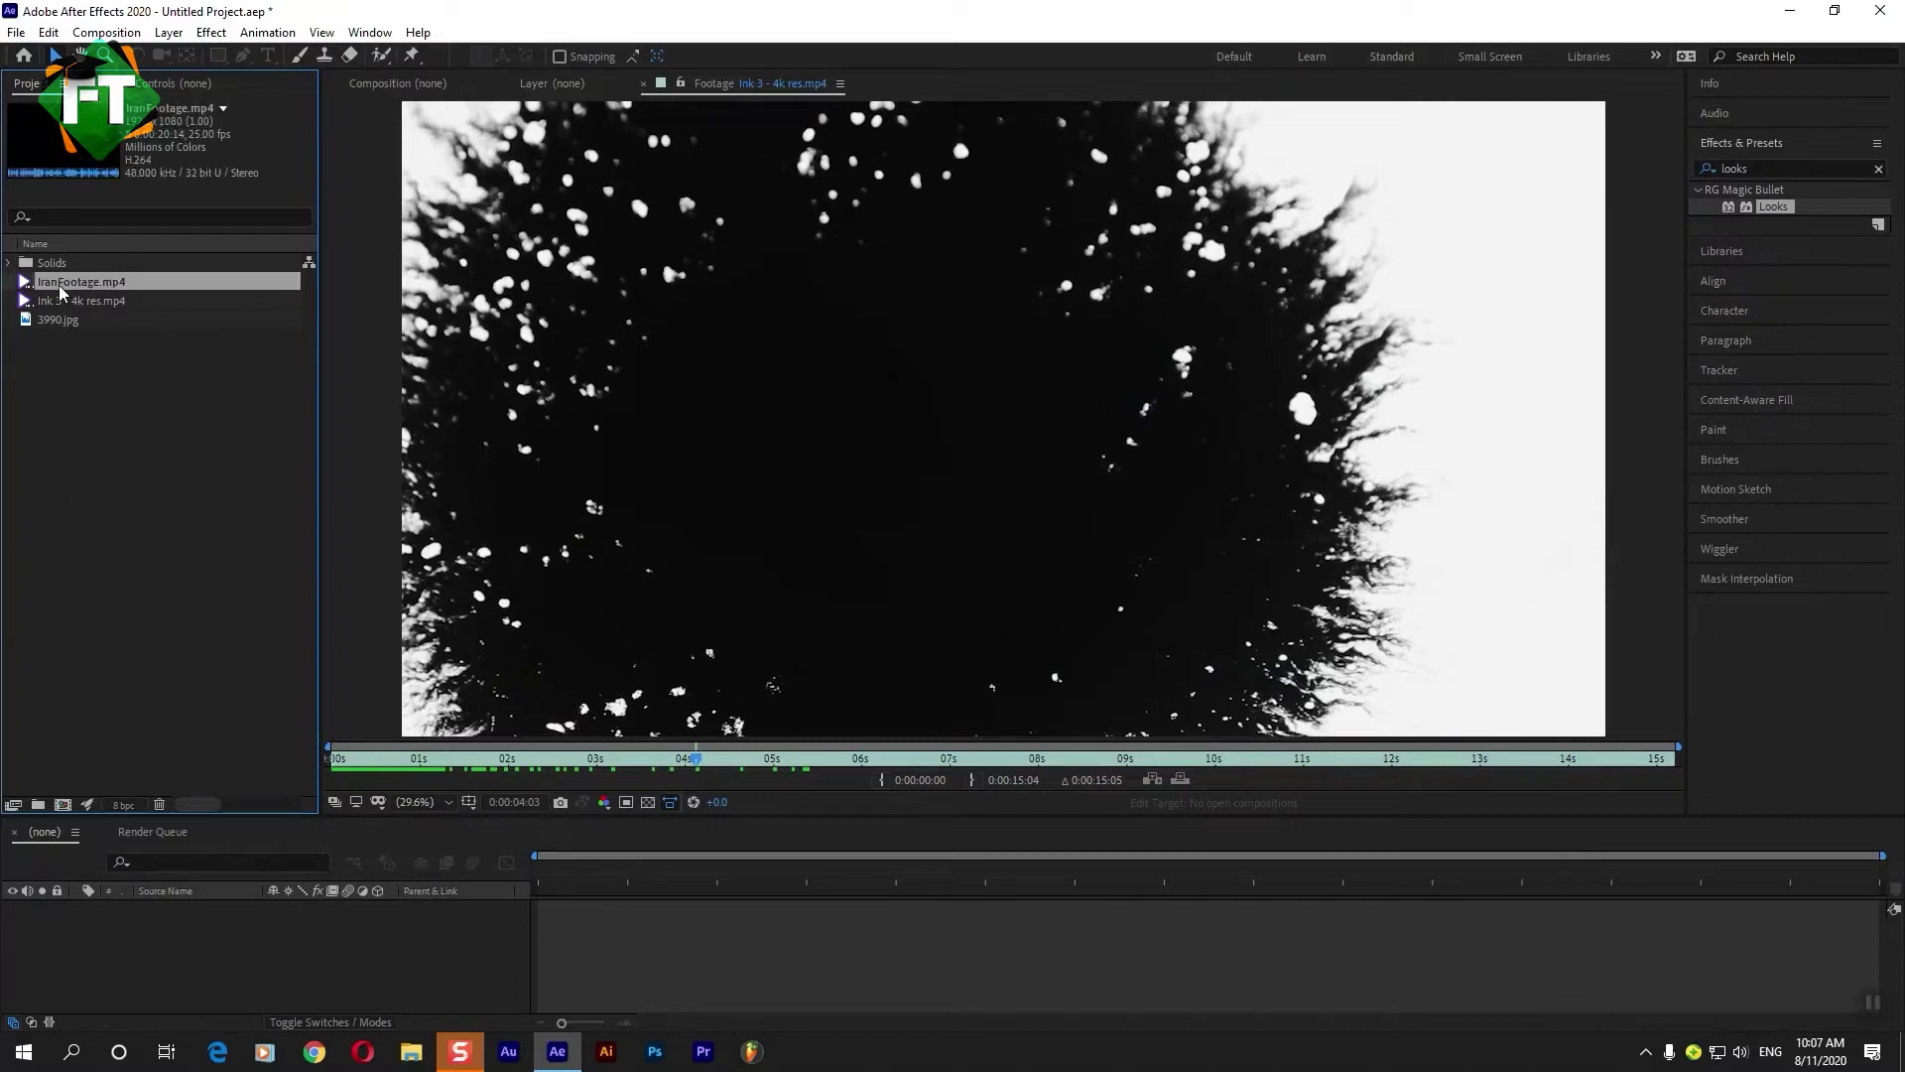
right_click(97, 414)
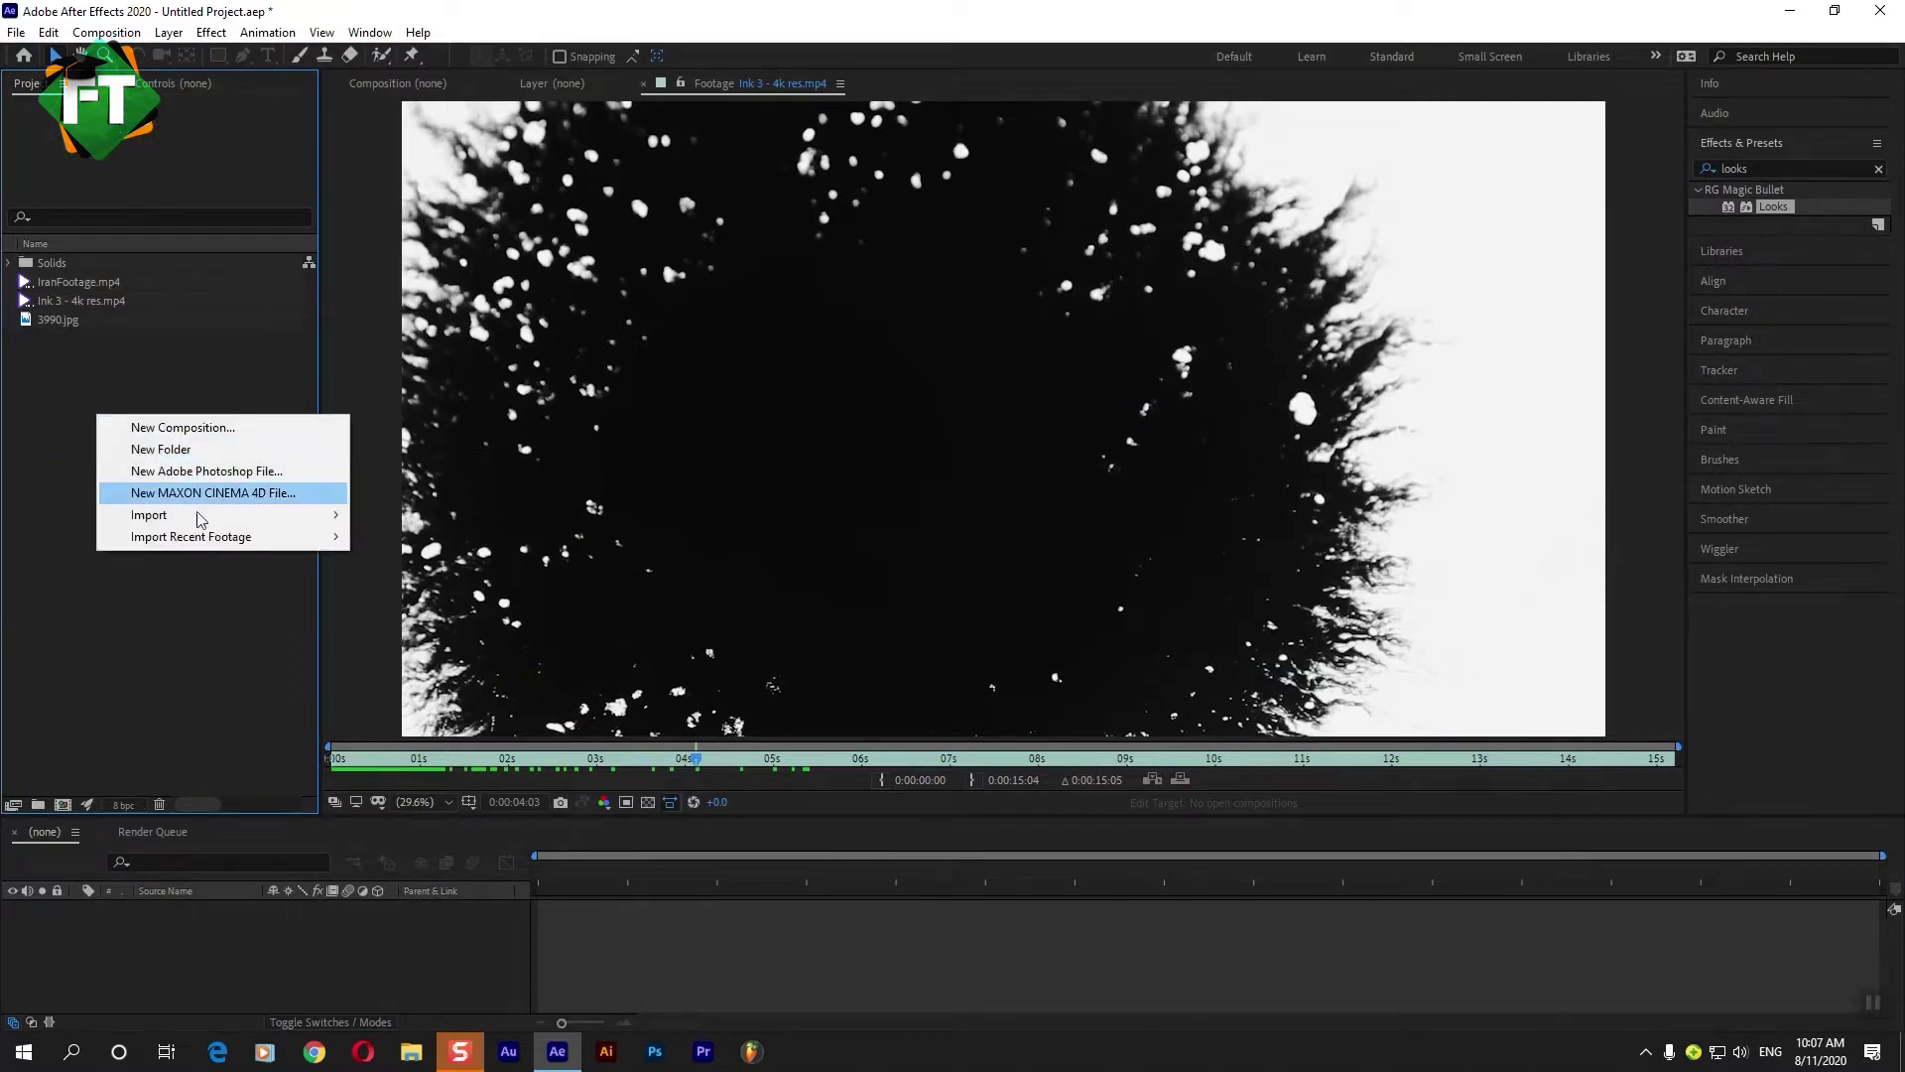
left_click(56, 405)
left_click_drag(57, 404, 48, 294)
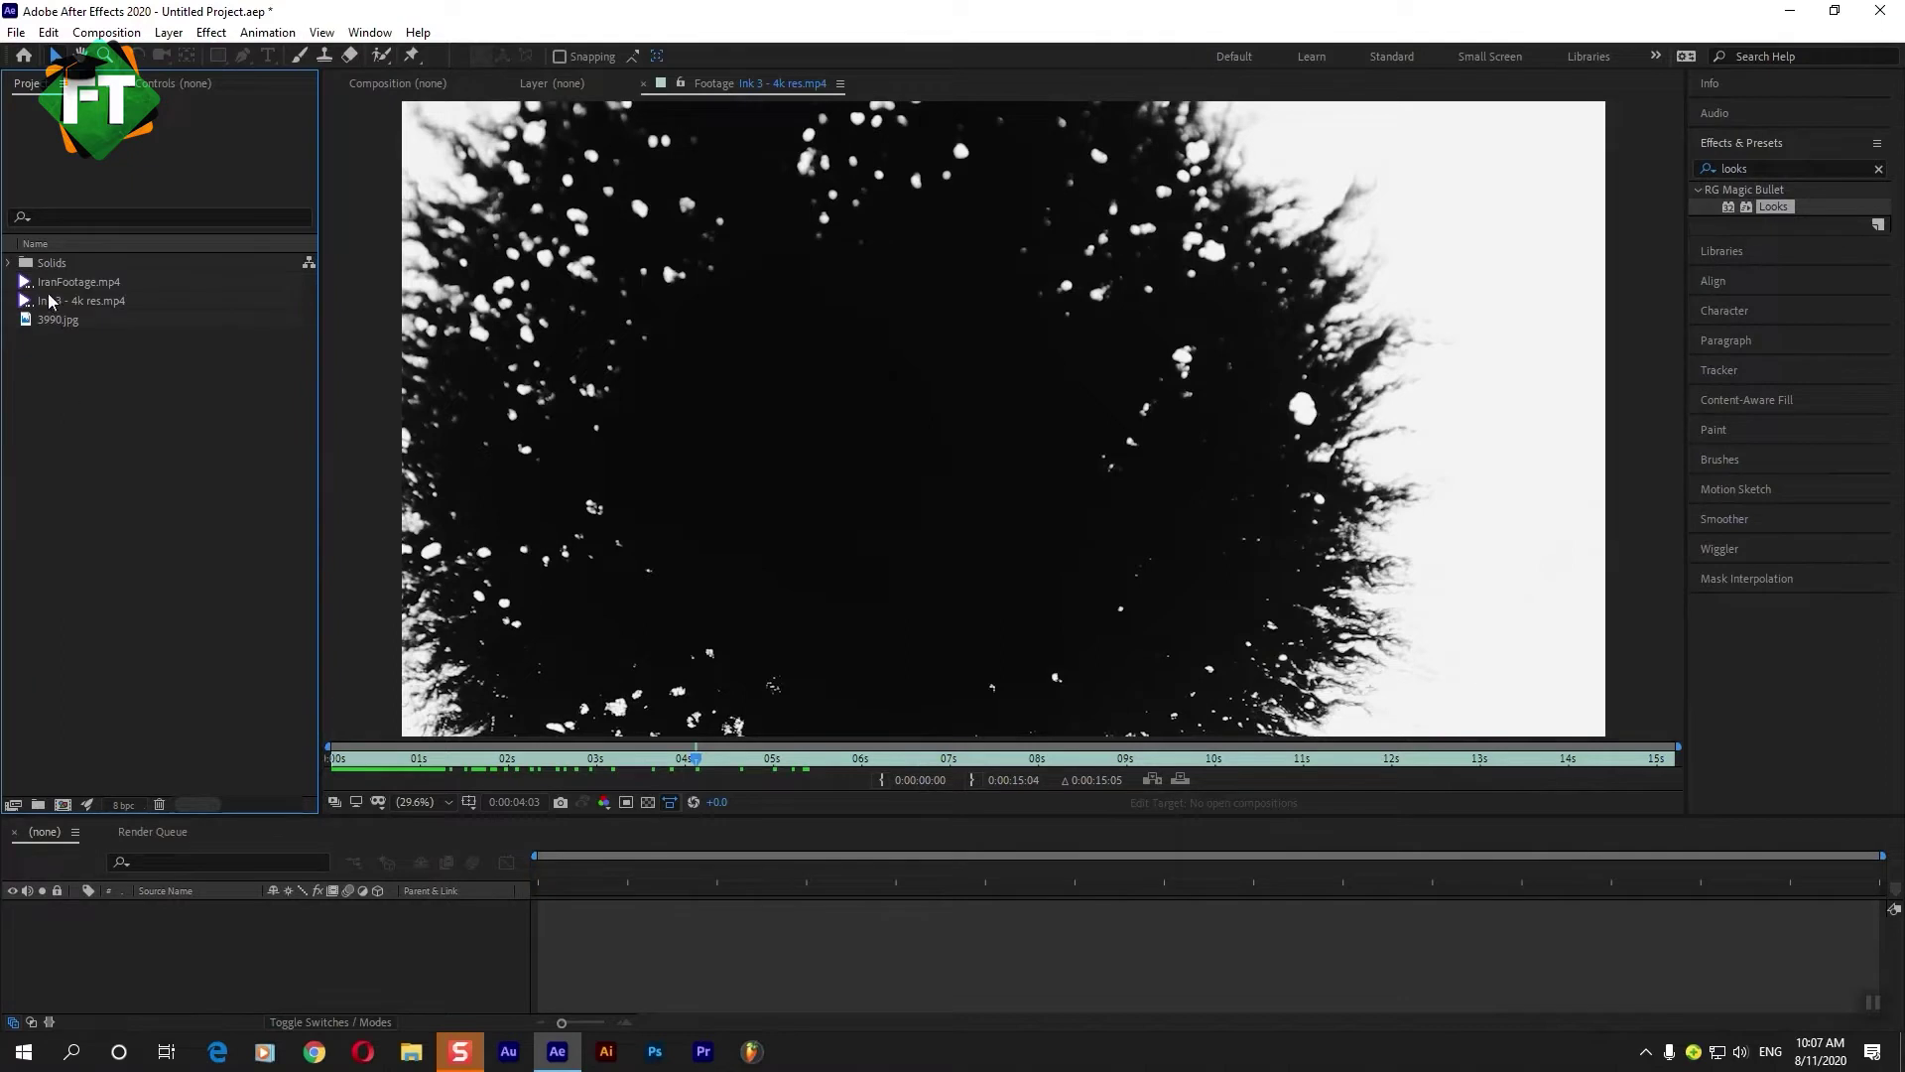
double_click(71, 283)
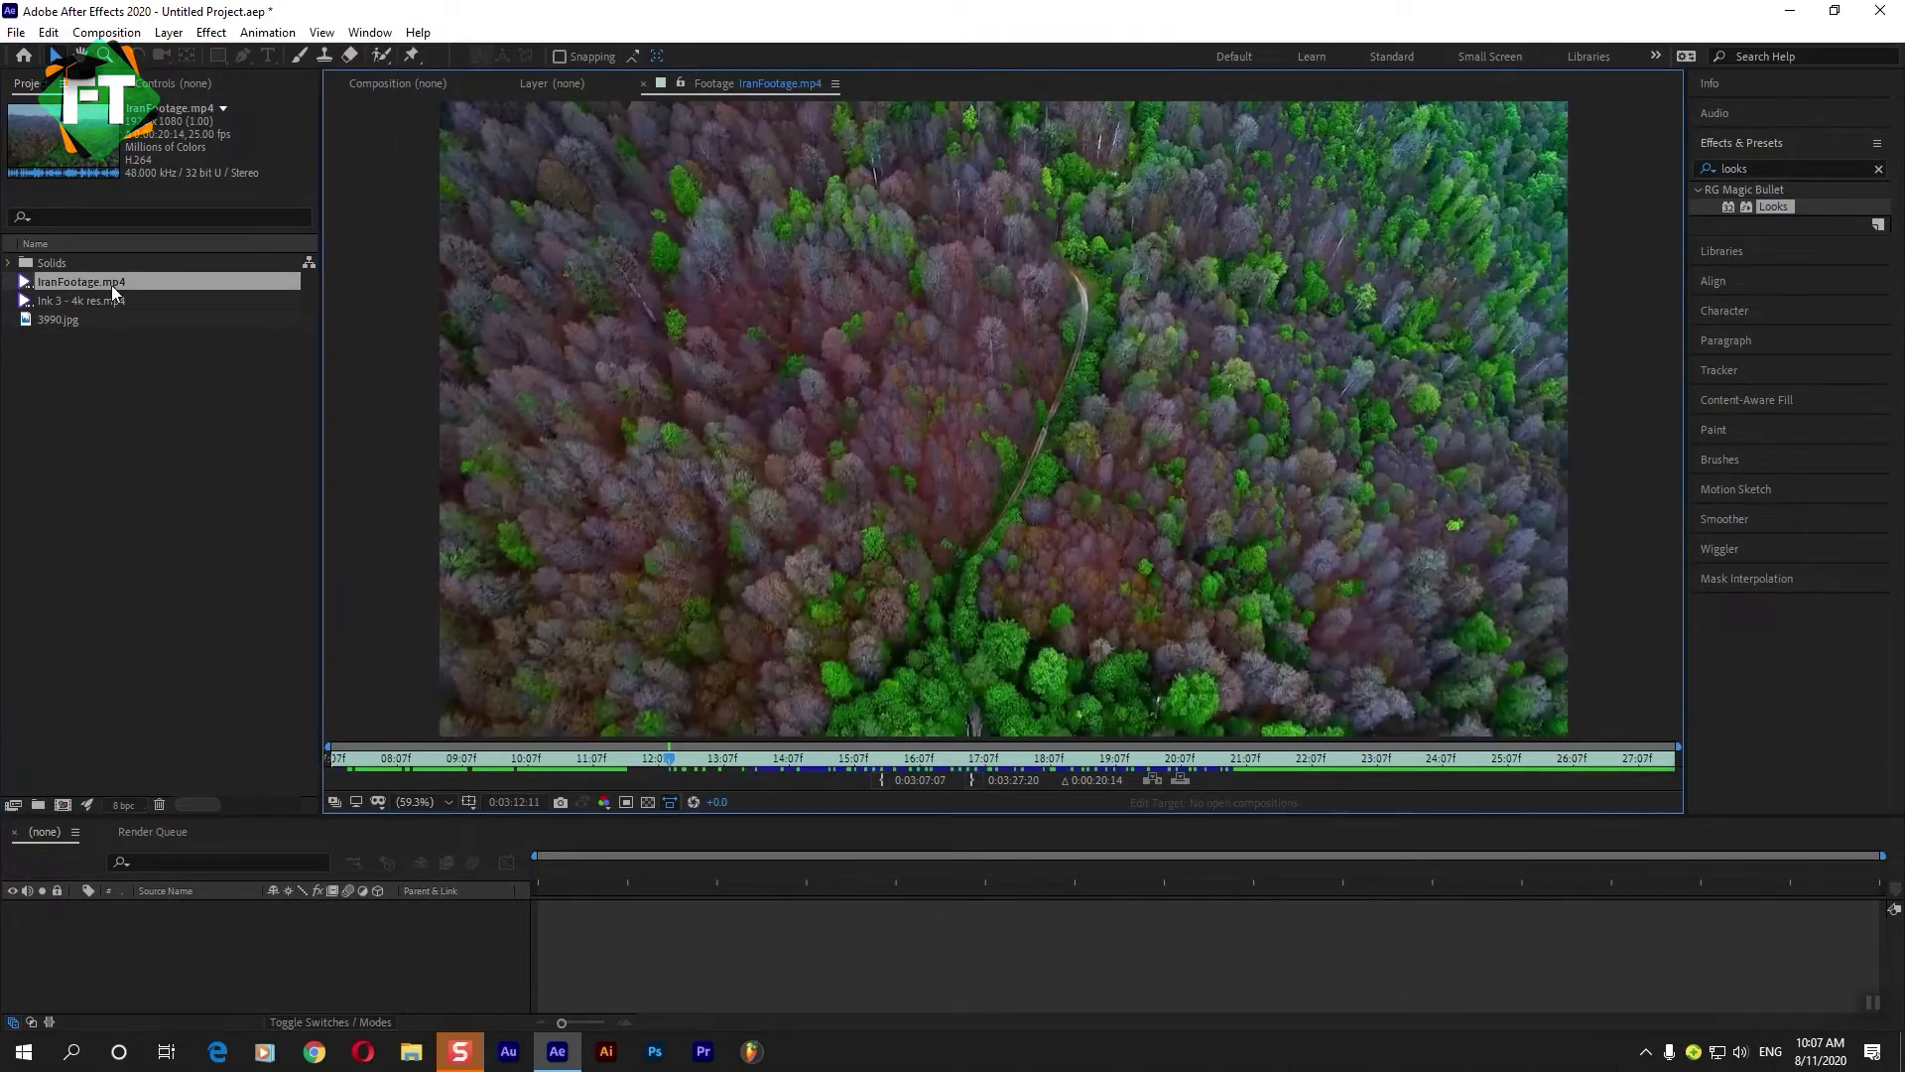
mouse_move(82, 283)
left_mouse_down()
mouse_move(109, 345)
mouse_move(63, 805)
left_mouse_up()
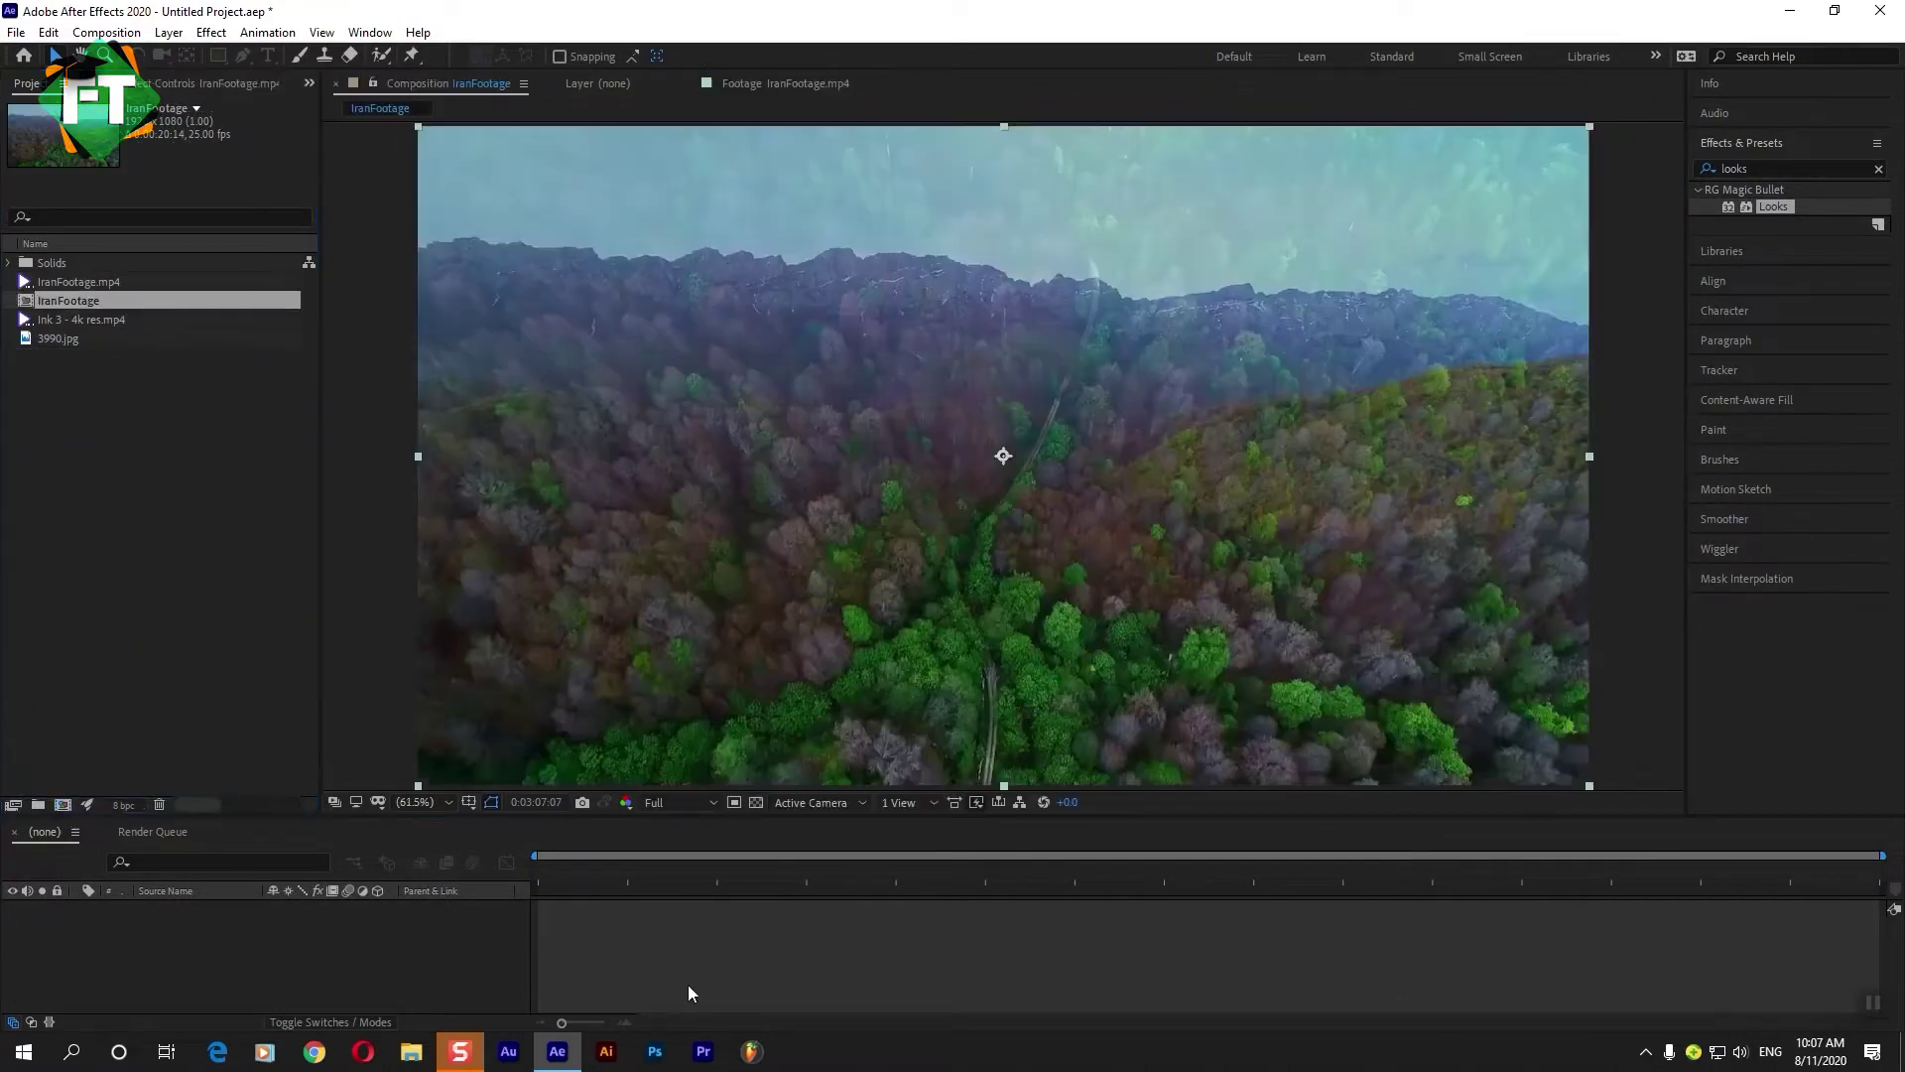
Preview the new IranFootage composition, stopping at 0:03:15:22.
key("space")
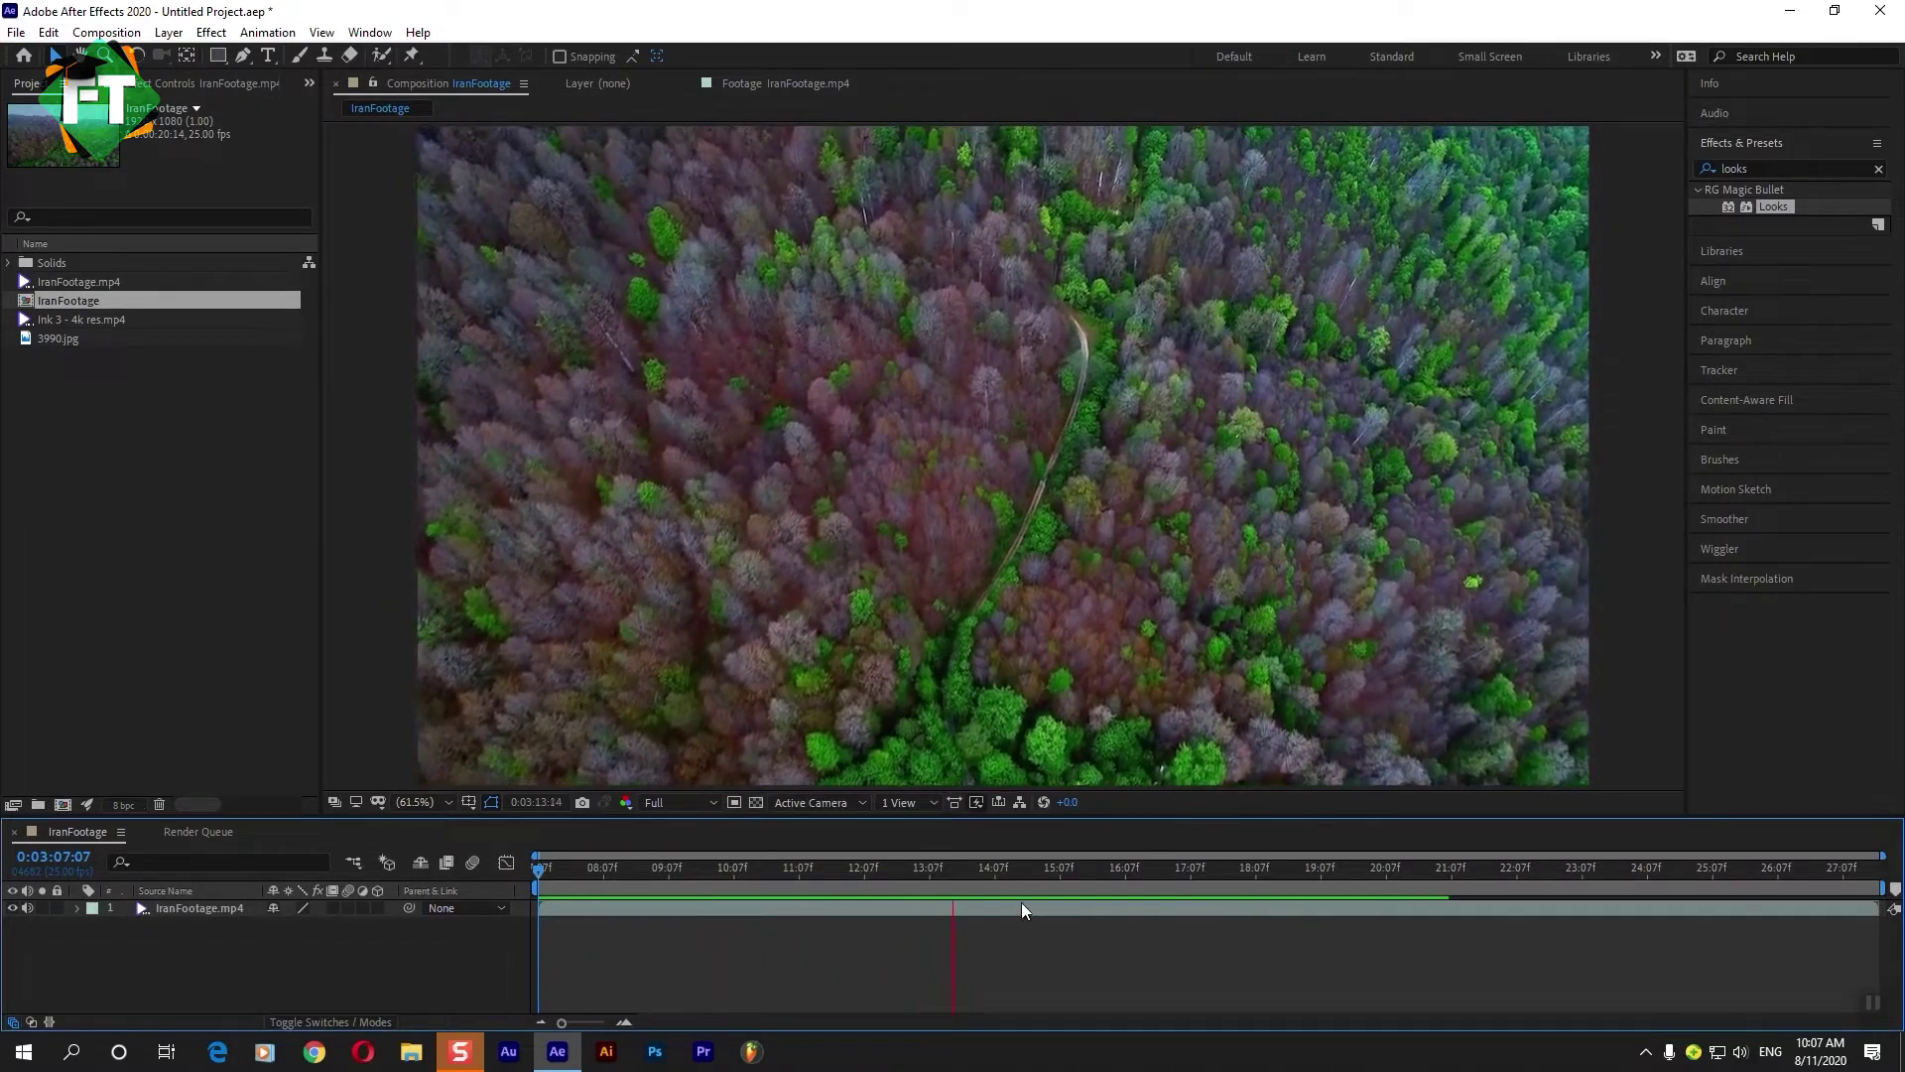
left_click(1099, 868)
left_click(834, 638)
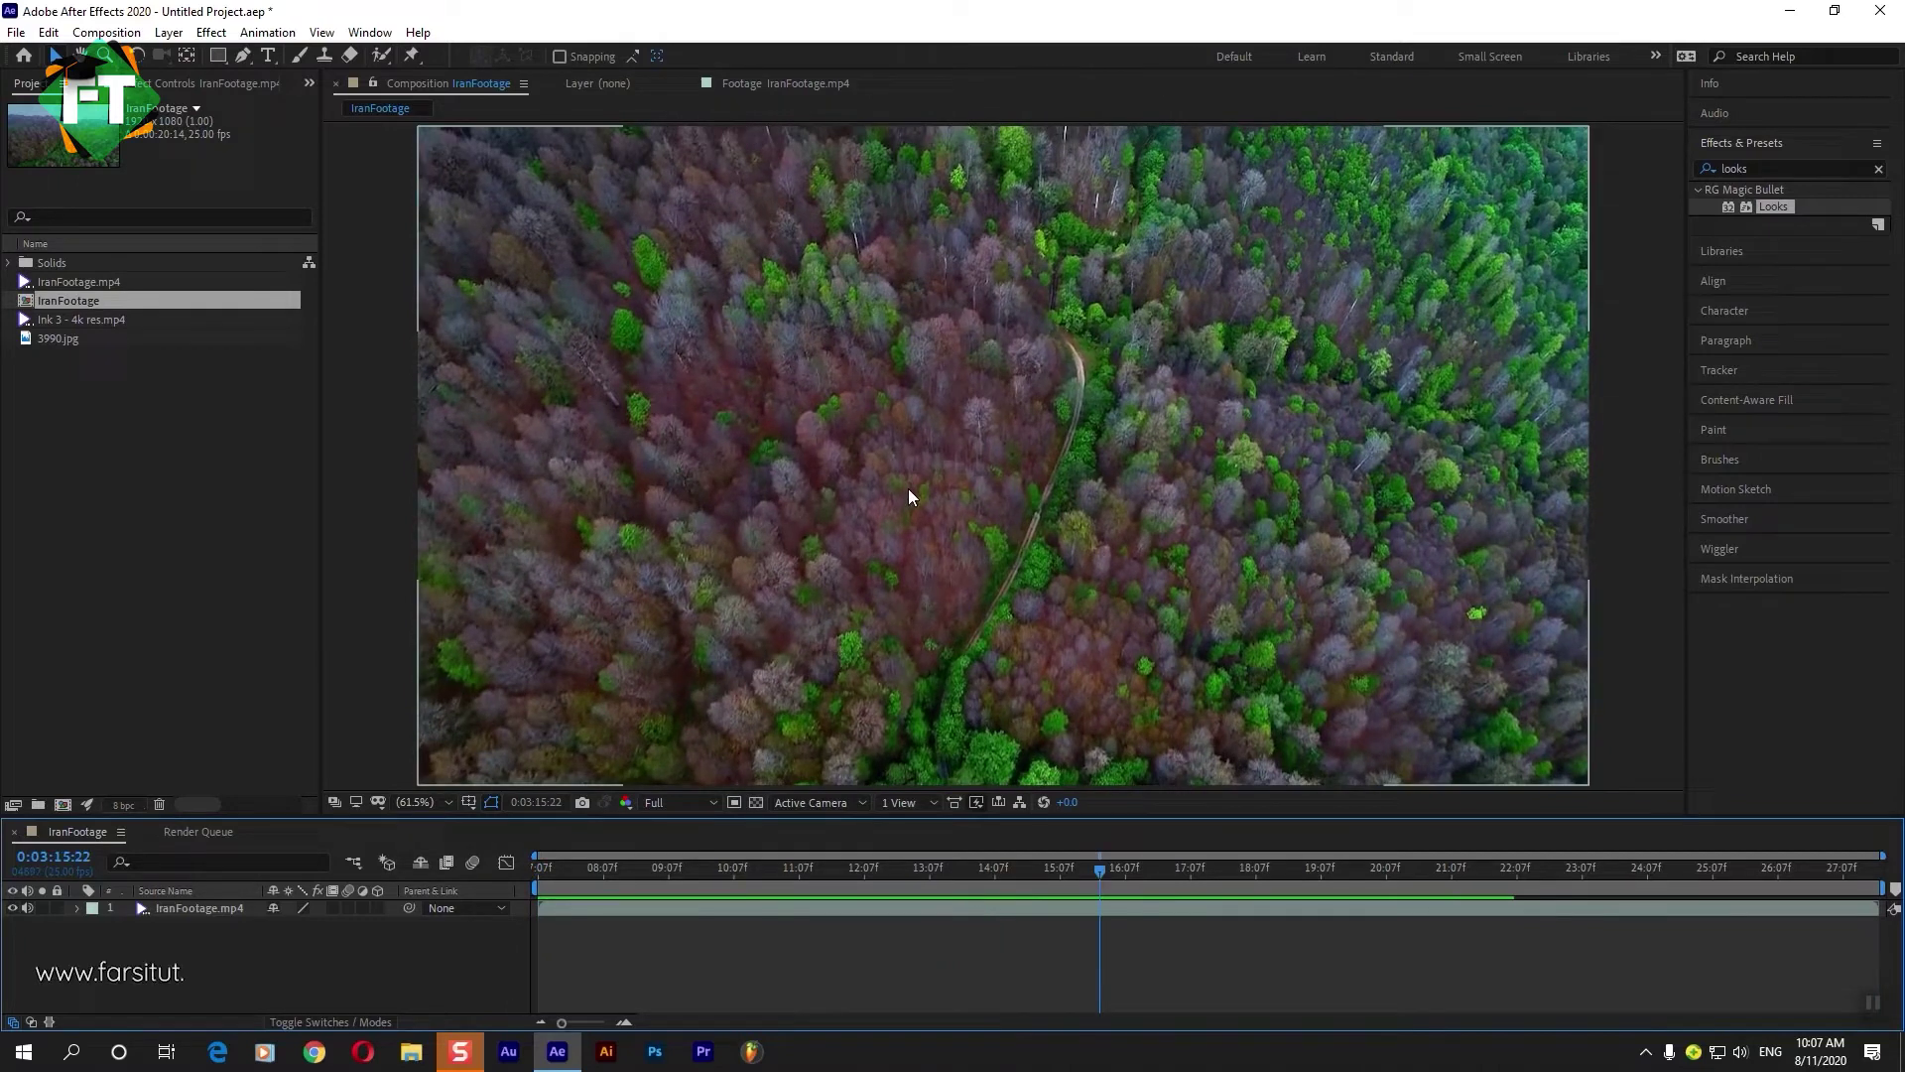
left_click(1675, 335)
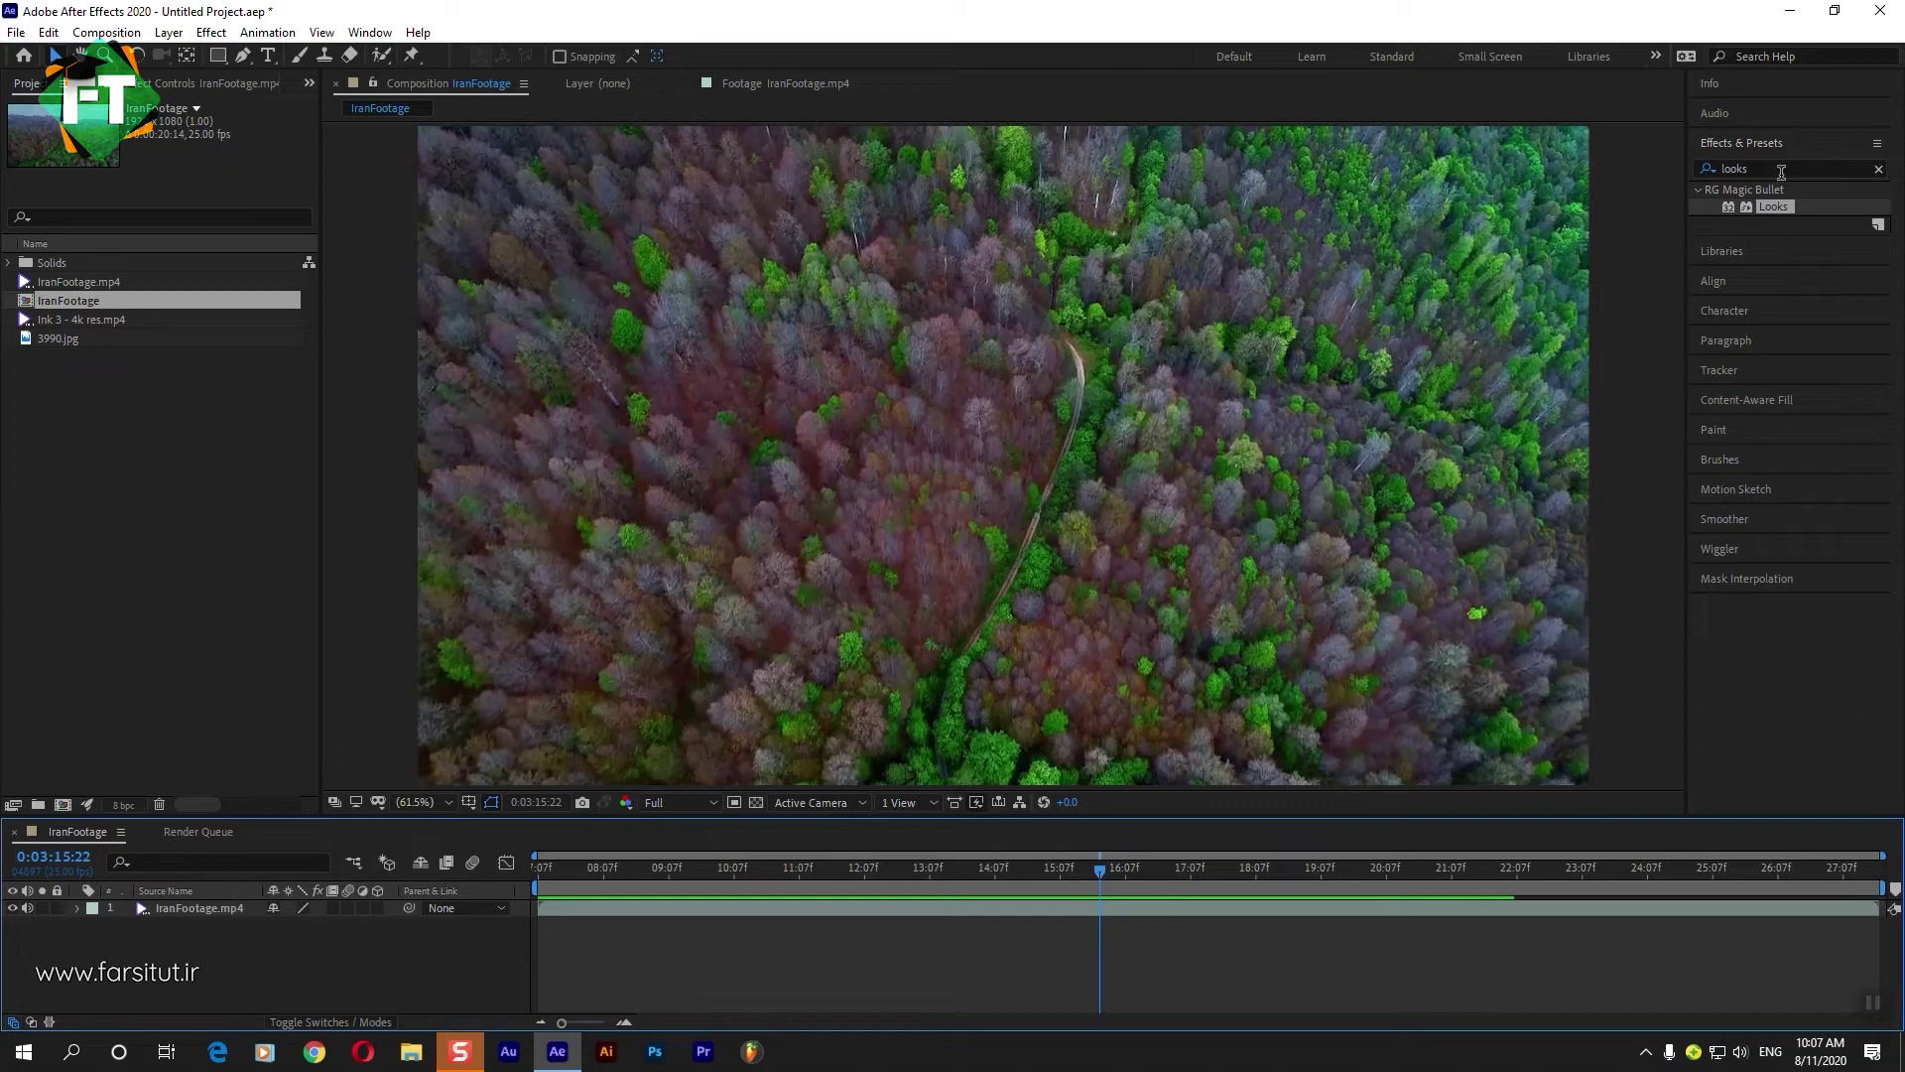
Apply the Cartoon effect to the forest layer and try its Fill and Edges render modes.
left_click(1781, 168)
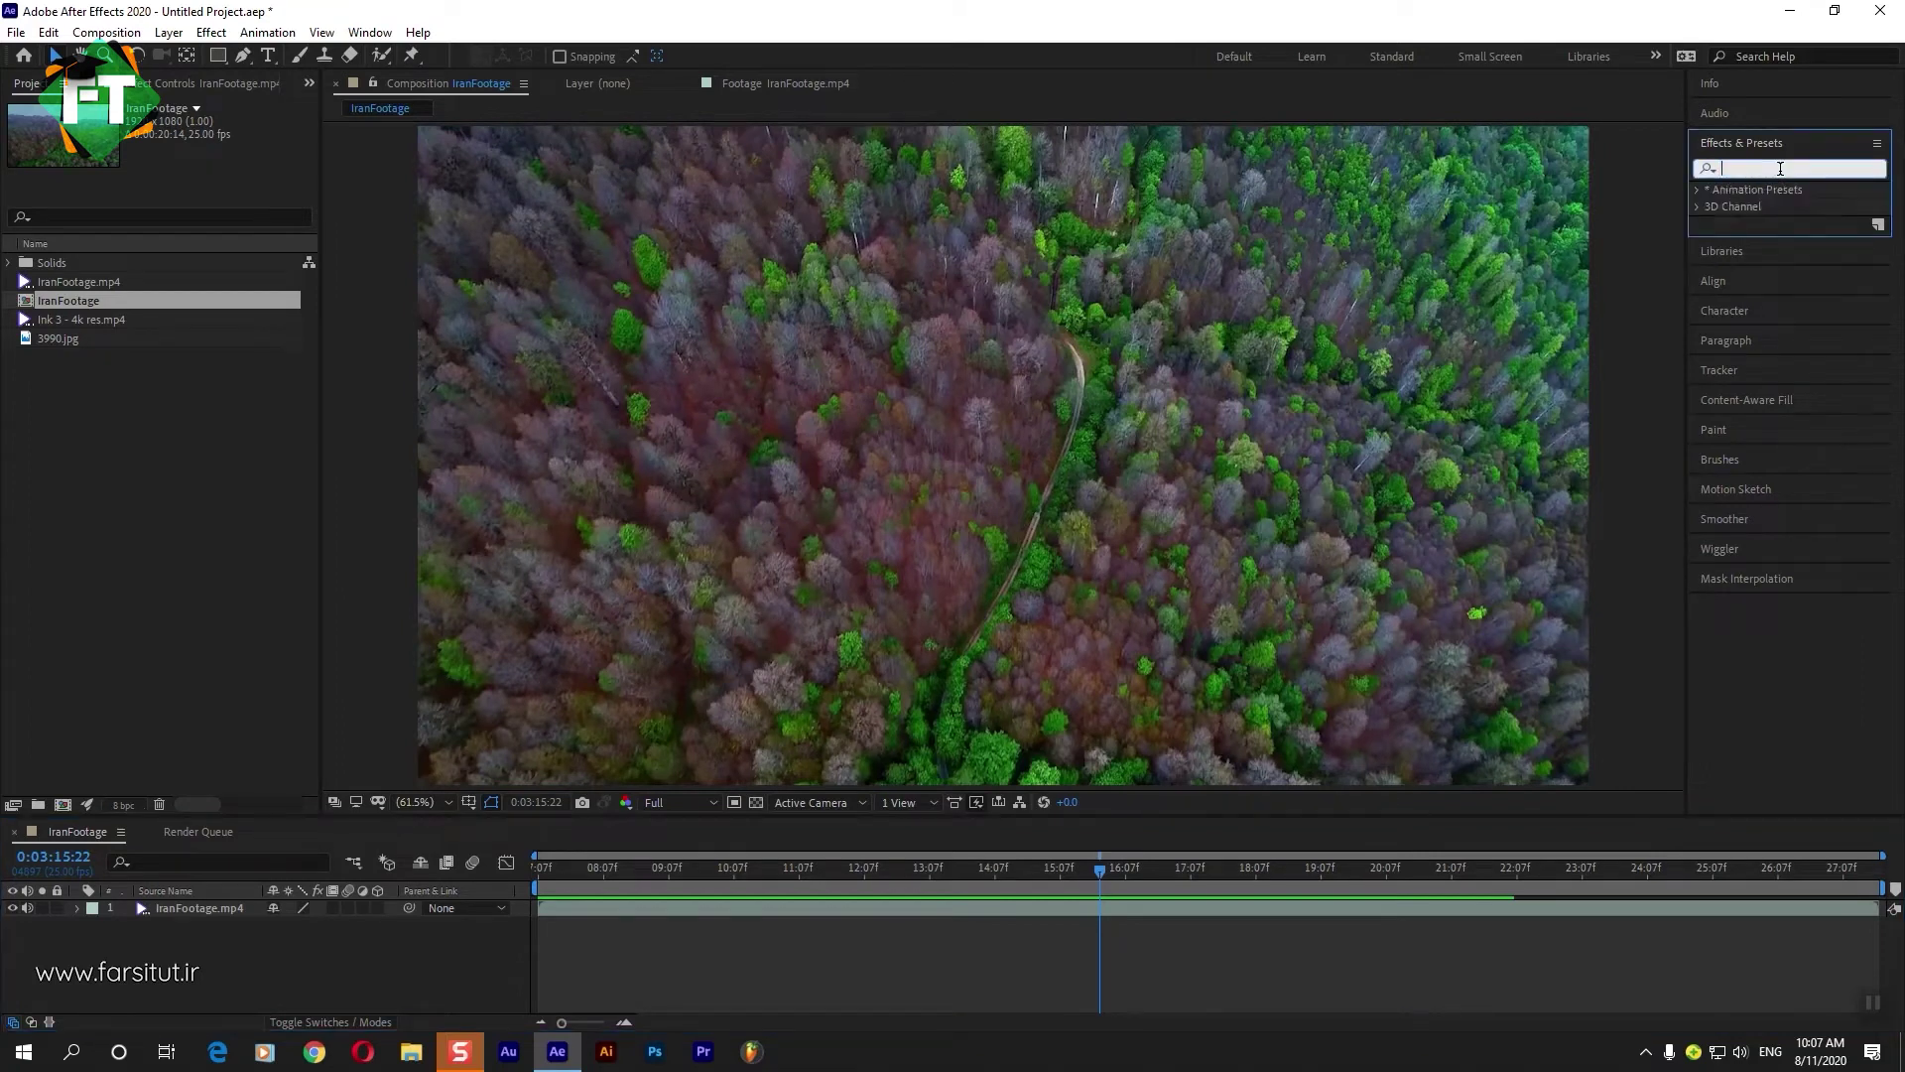
type("cart")
left_click_drag(1761, 206, 1032, 905)
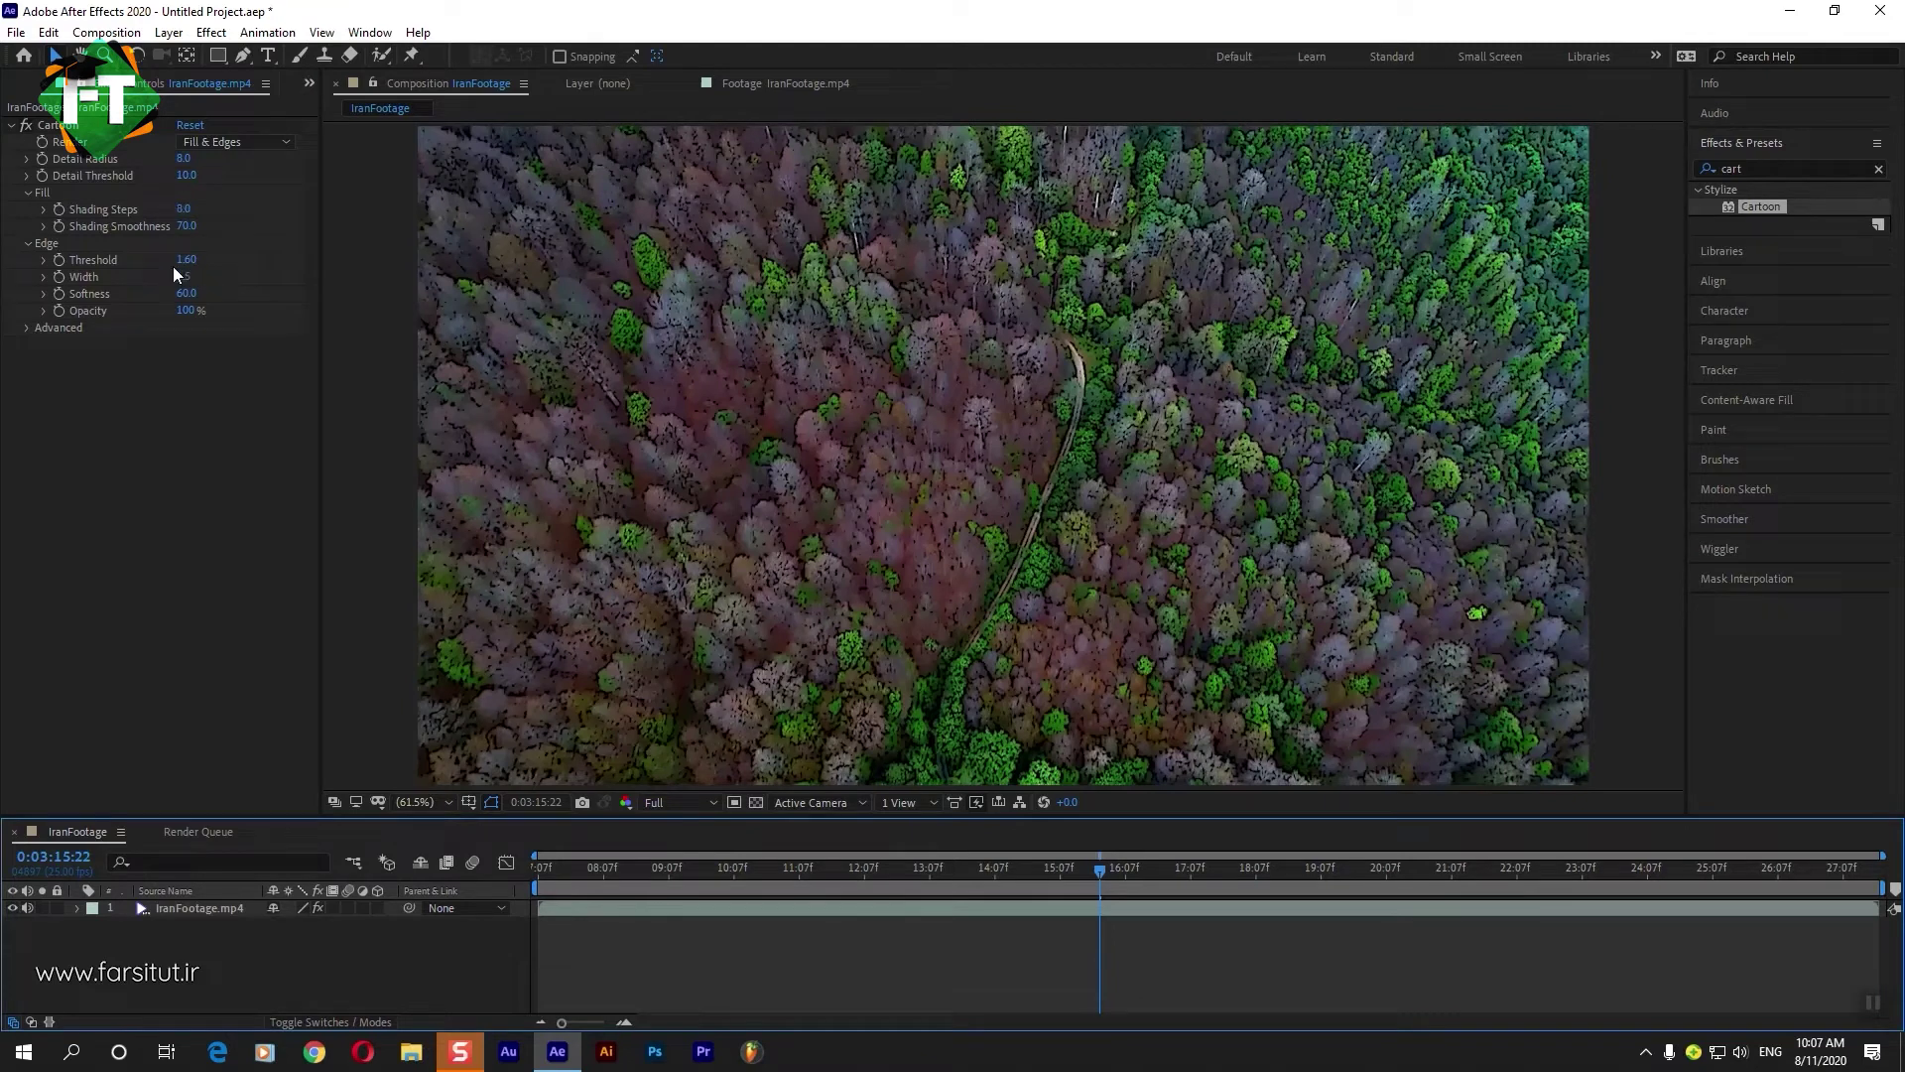
left_click(232, 145)
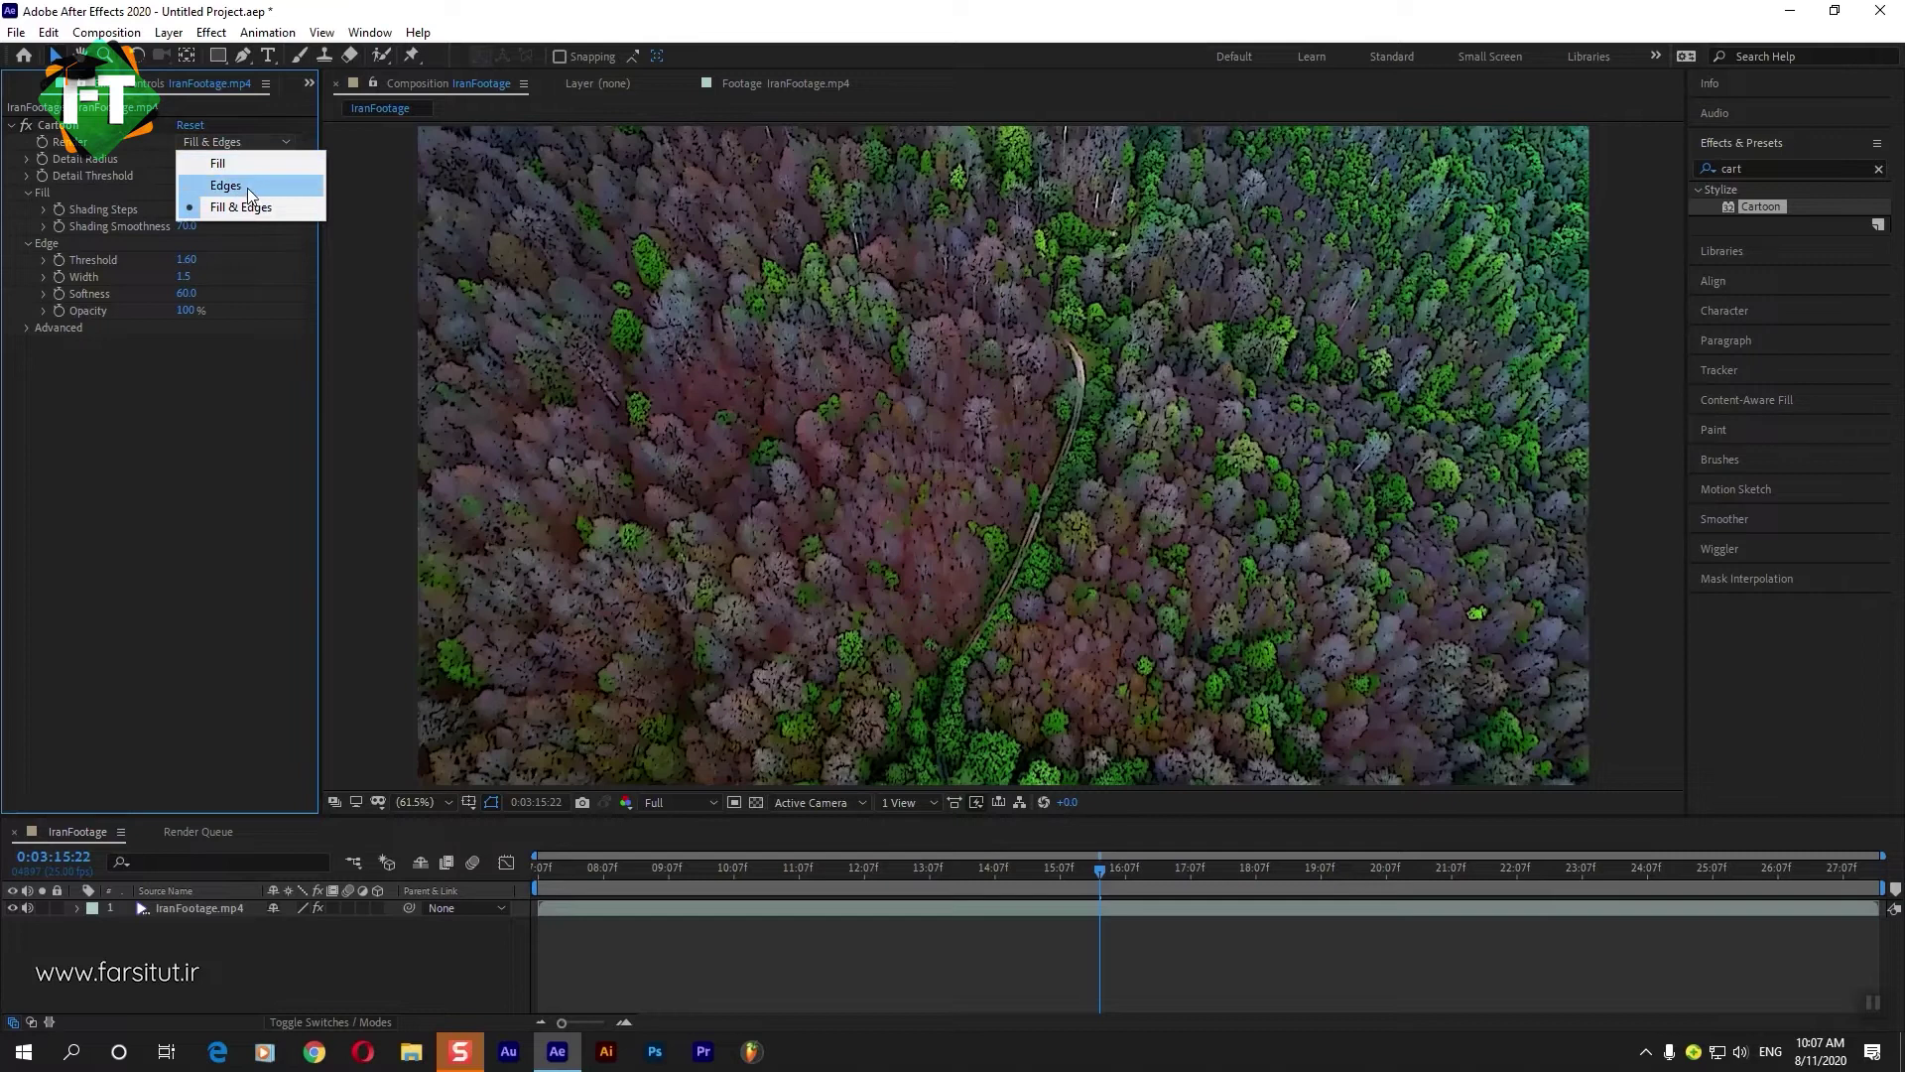
left_click(236, 168)
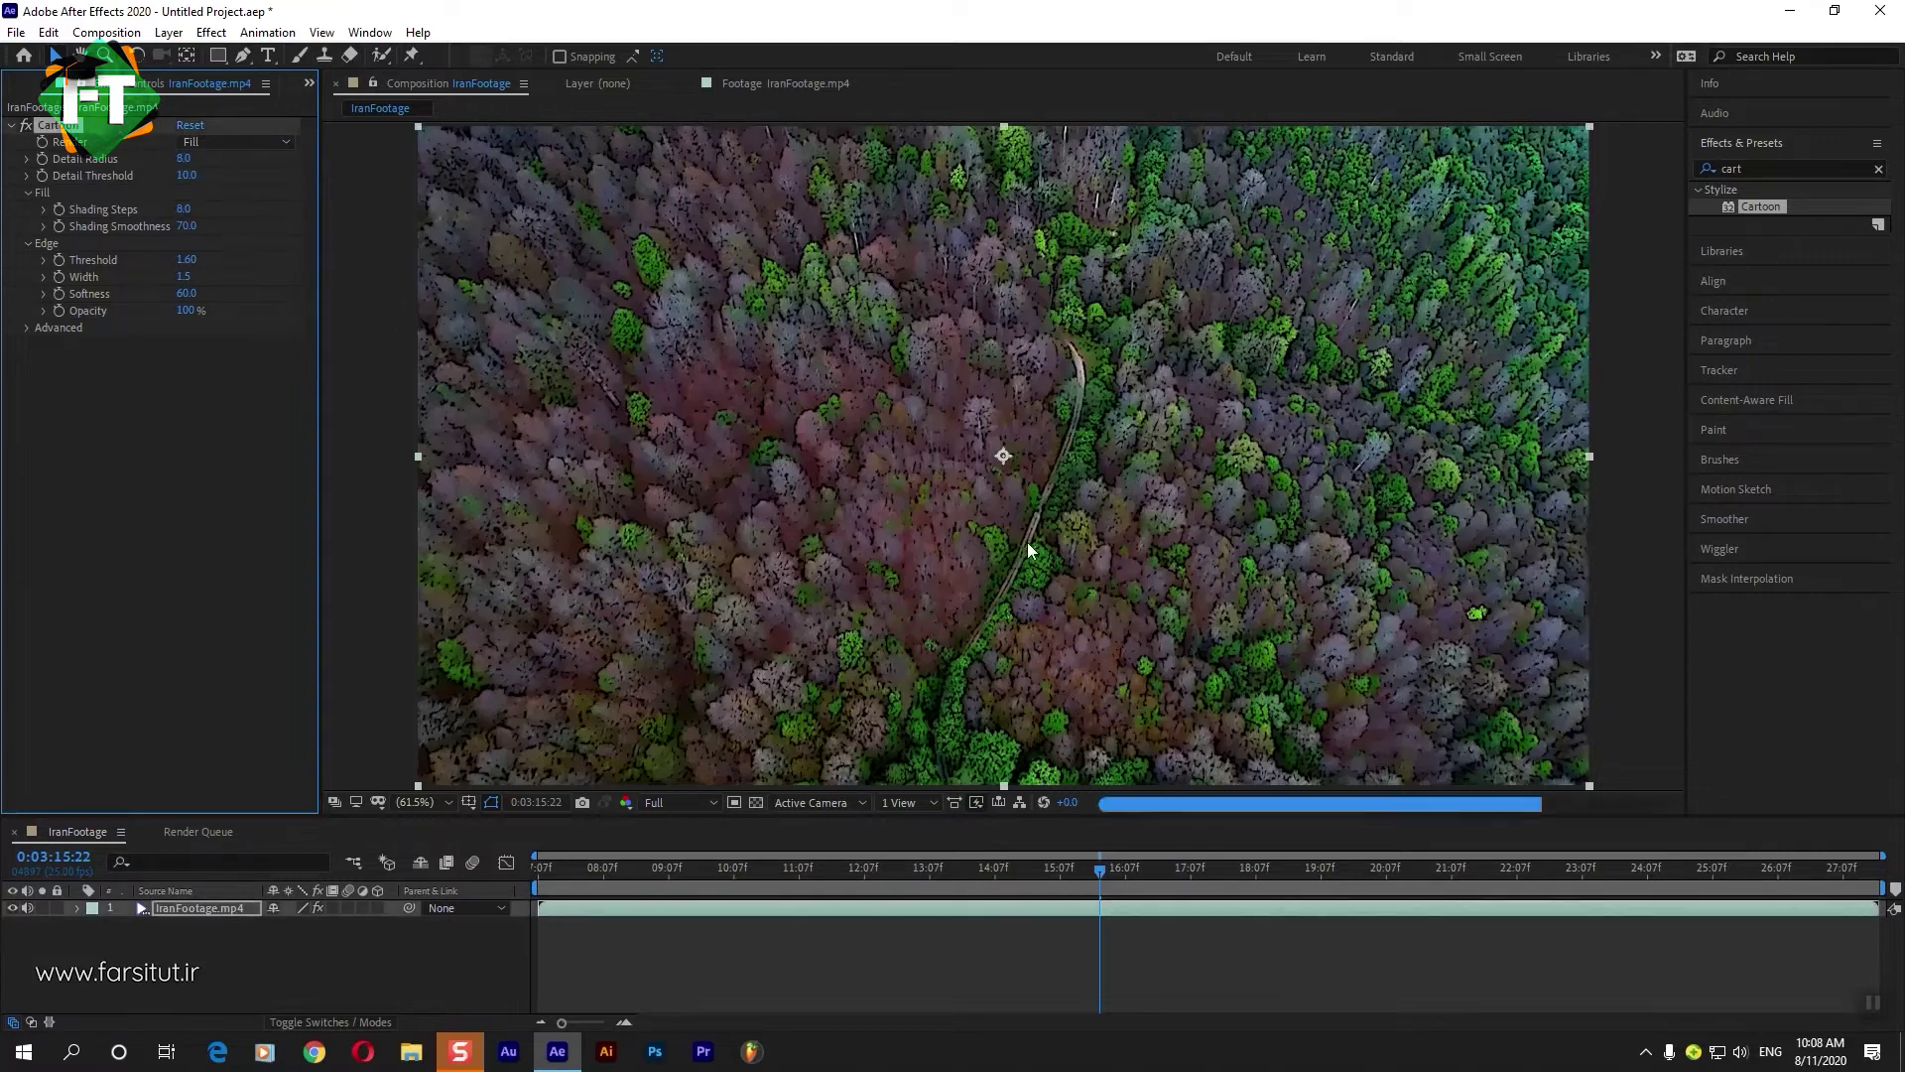
left_click(216, 140)
left_click(223, 184)
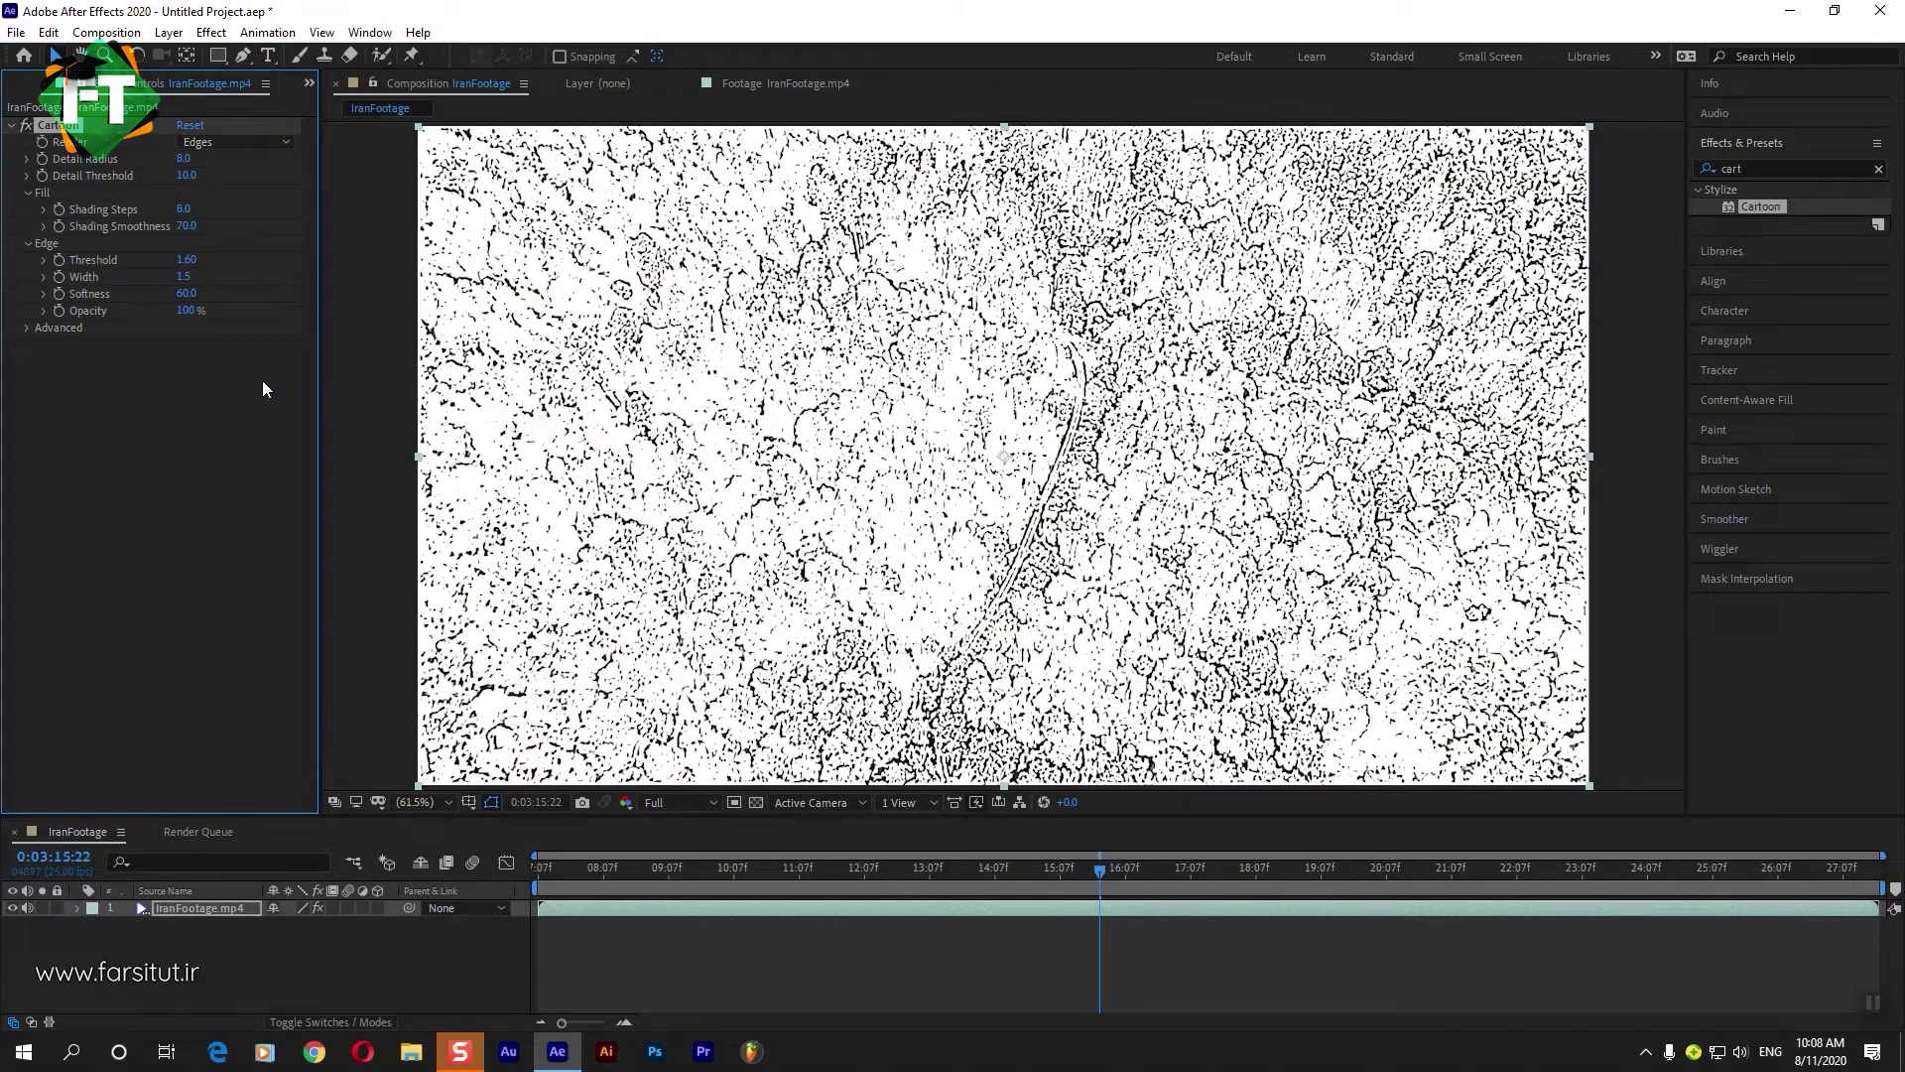
Adjust Cartoon edge threshold and edge softness (about 93), then set Render back to Fill.
left_click_drag(181, 263, 186, 266)
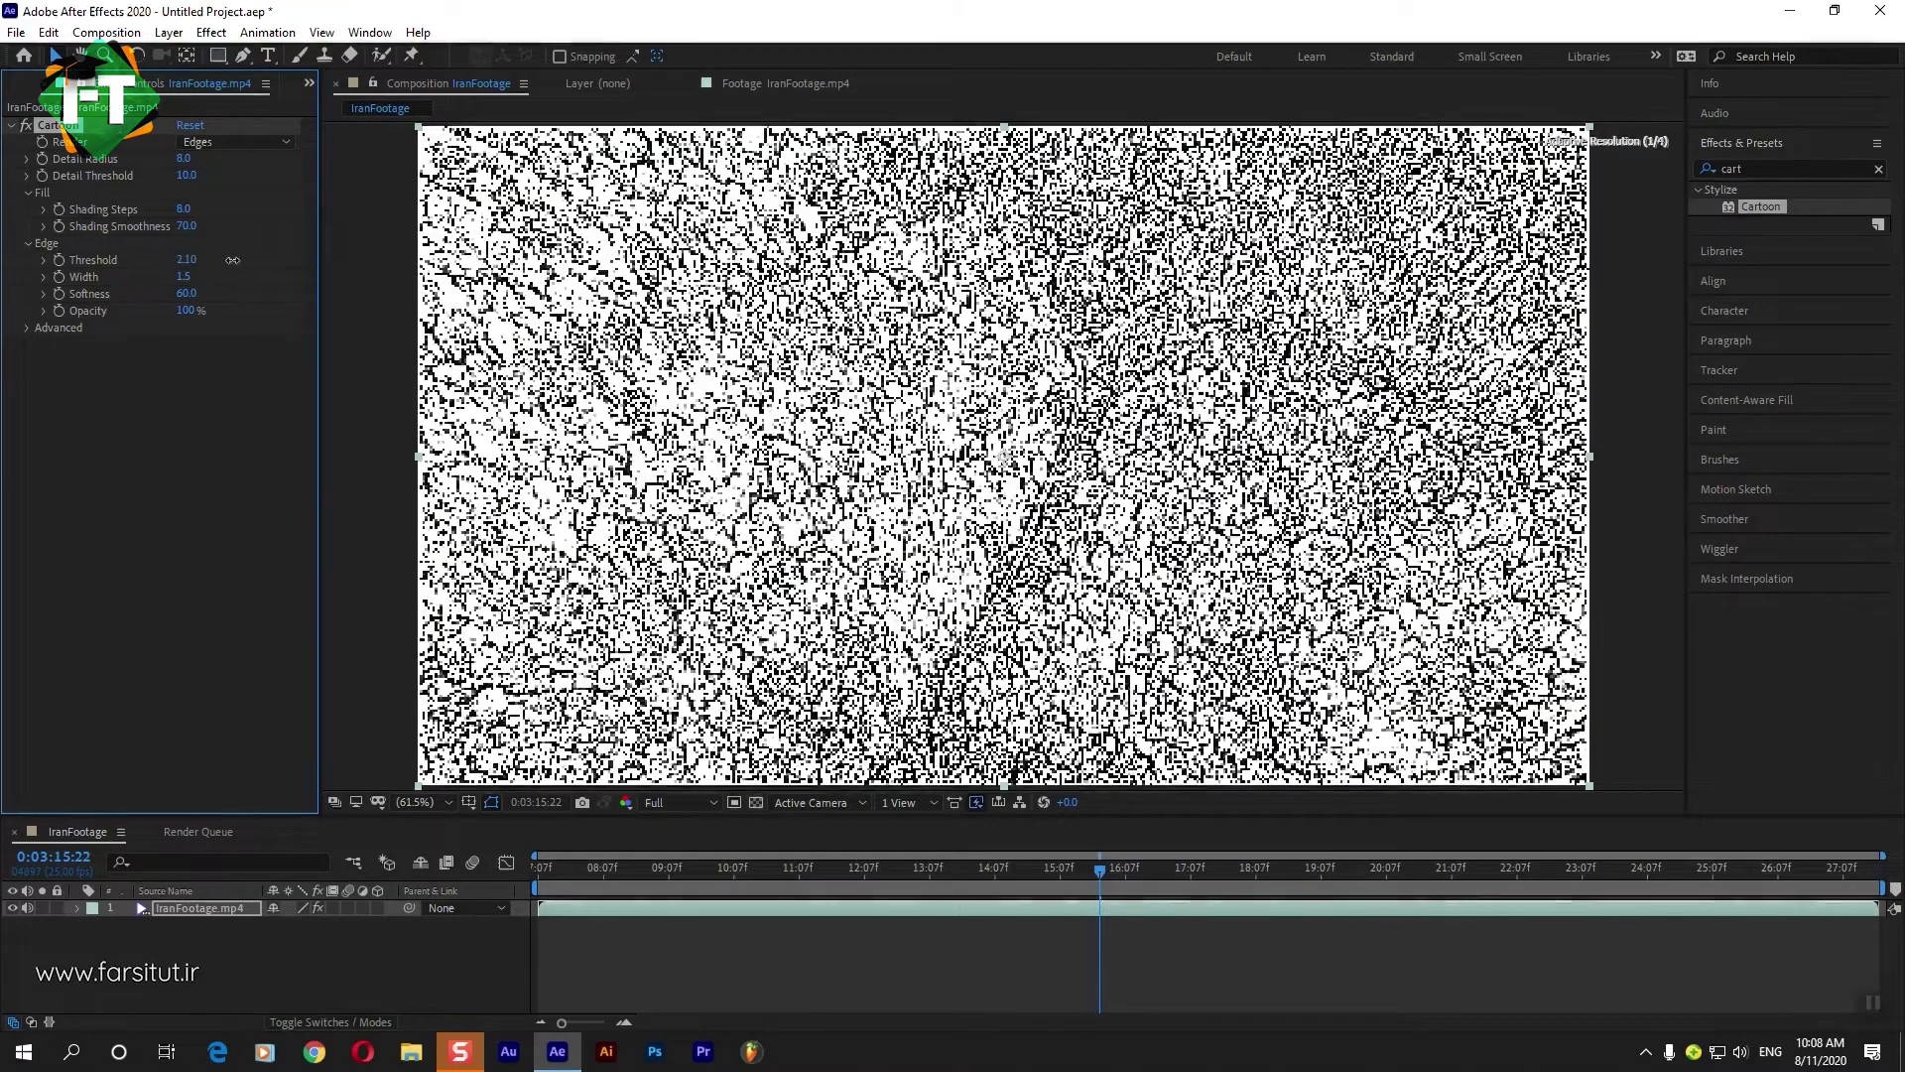
type("1")
left_click(201, 370)
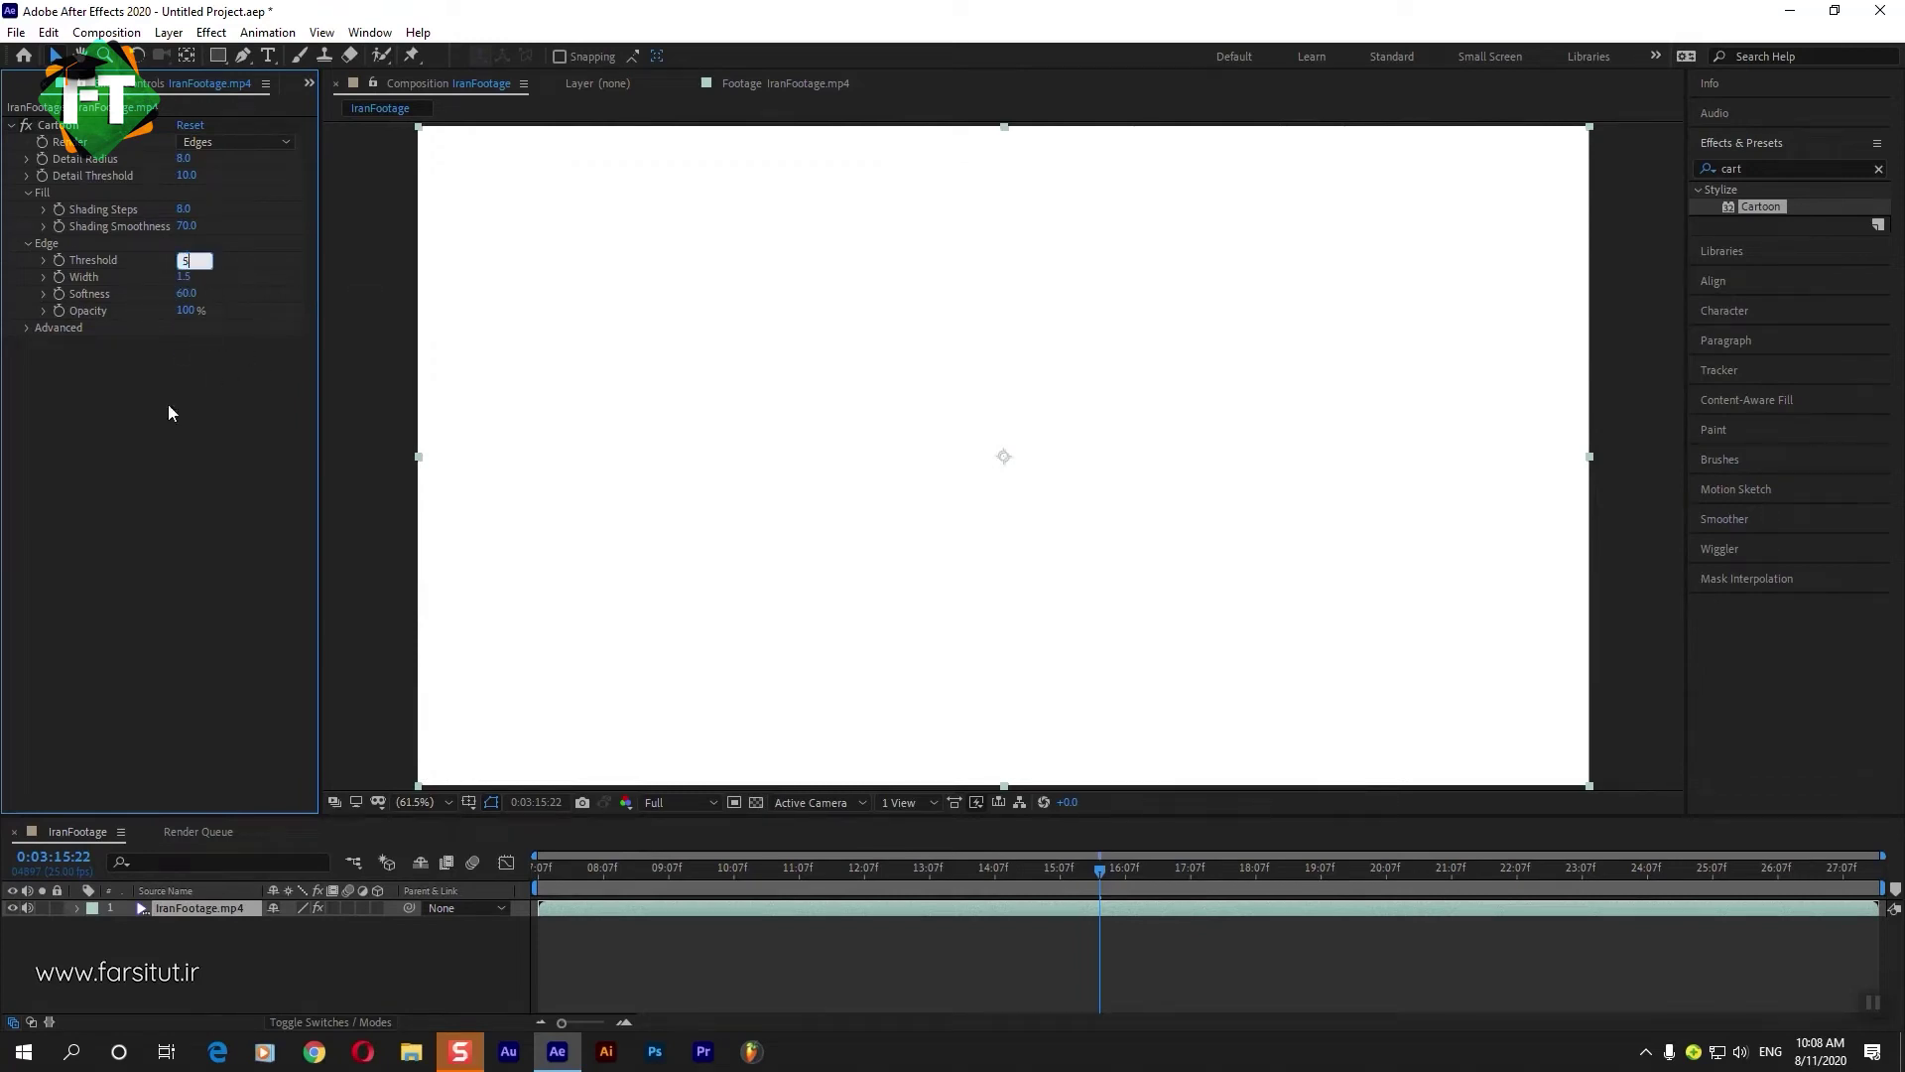
left_click_drag(189, 294, 230, 295)
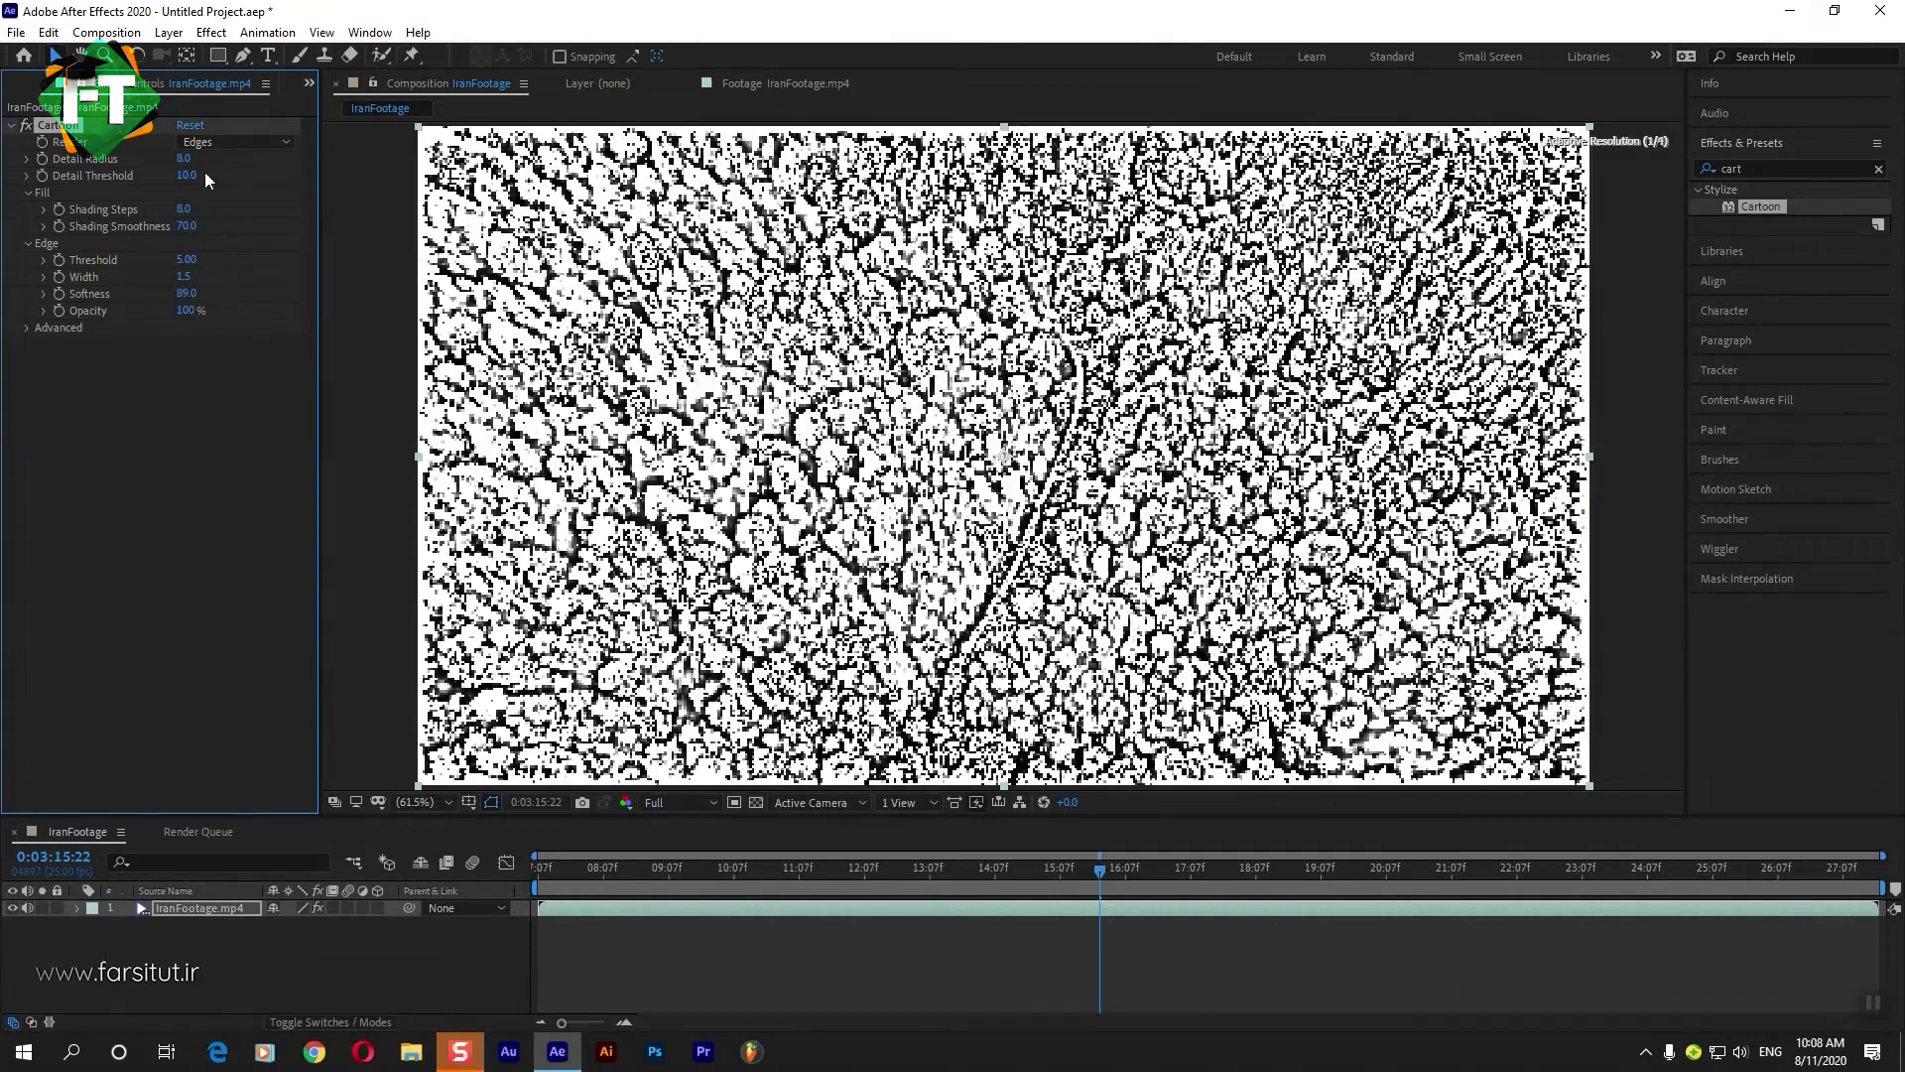
left_click(218, 143)
left_click(236, 161)
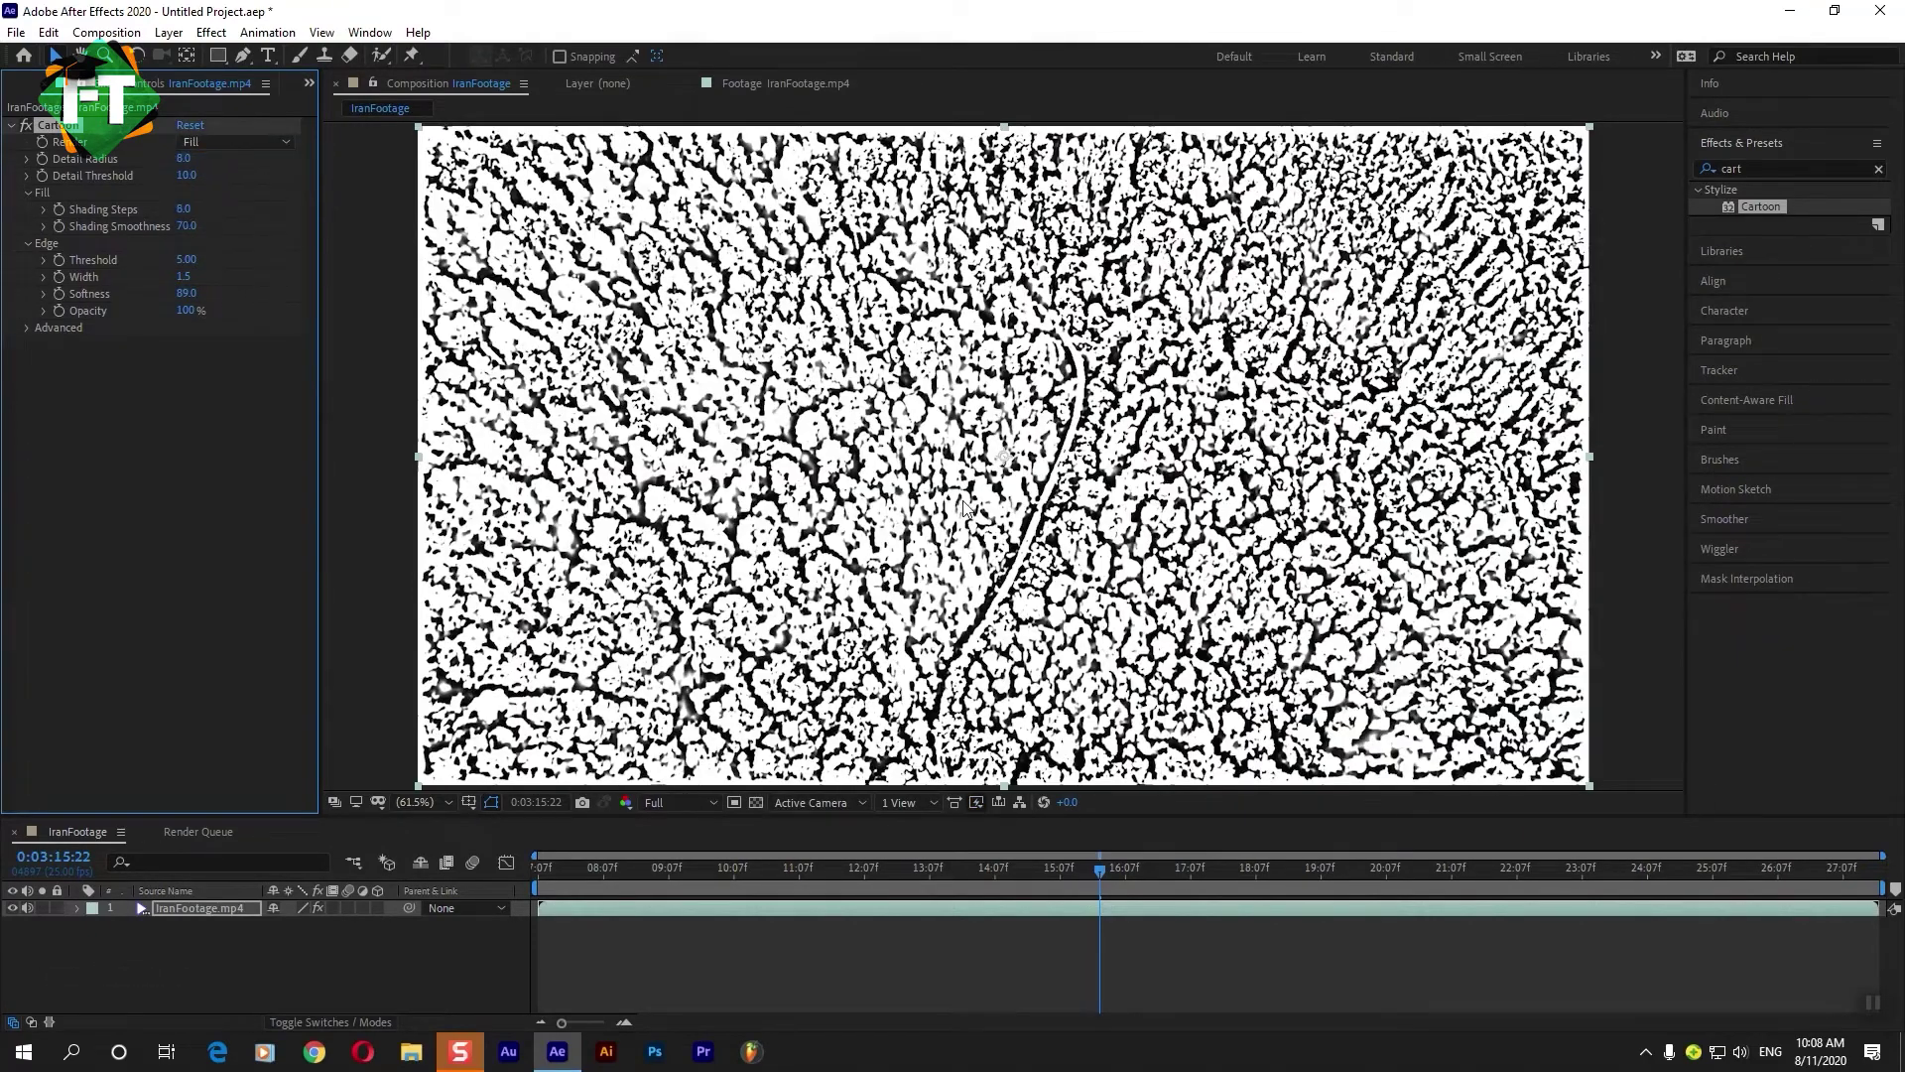
Set Cartoon Detail Threshold to 20 and fit the composition in the viewer.
key("/")
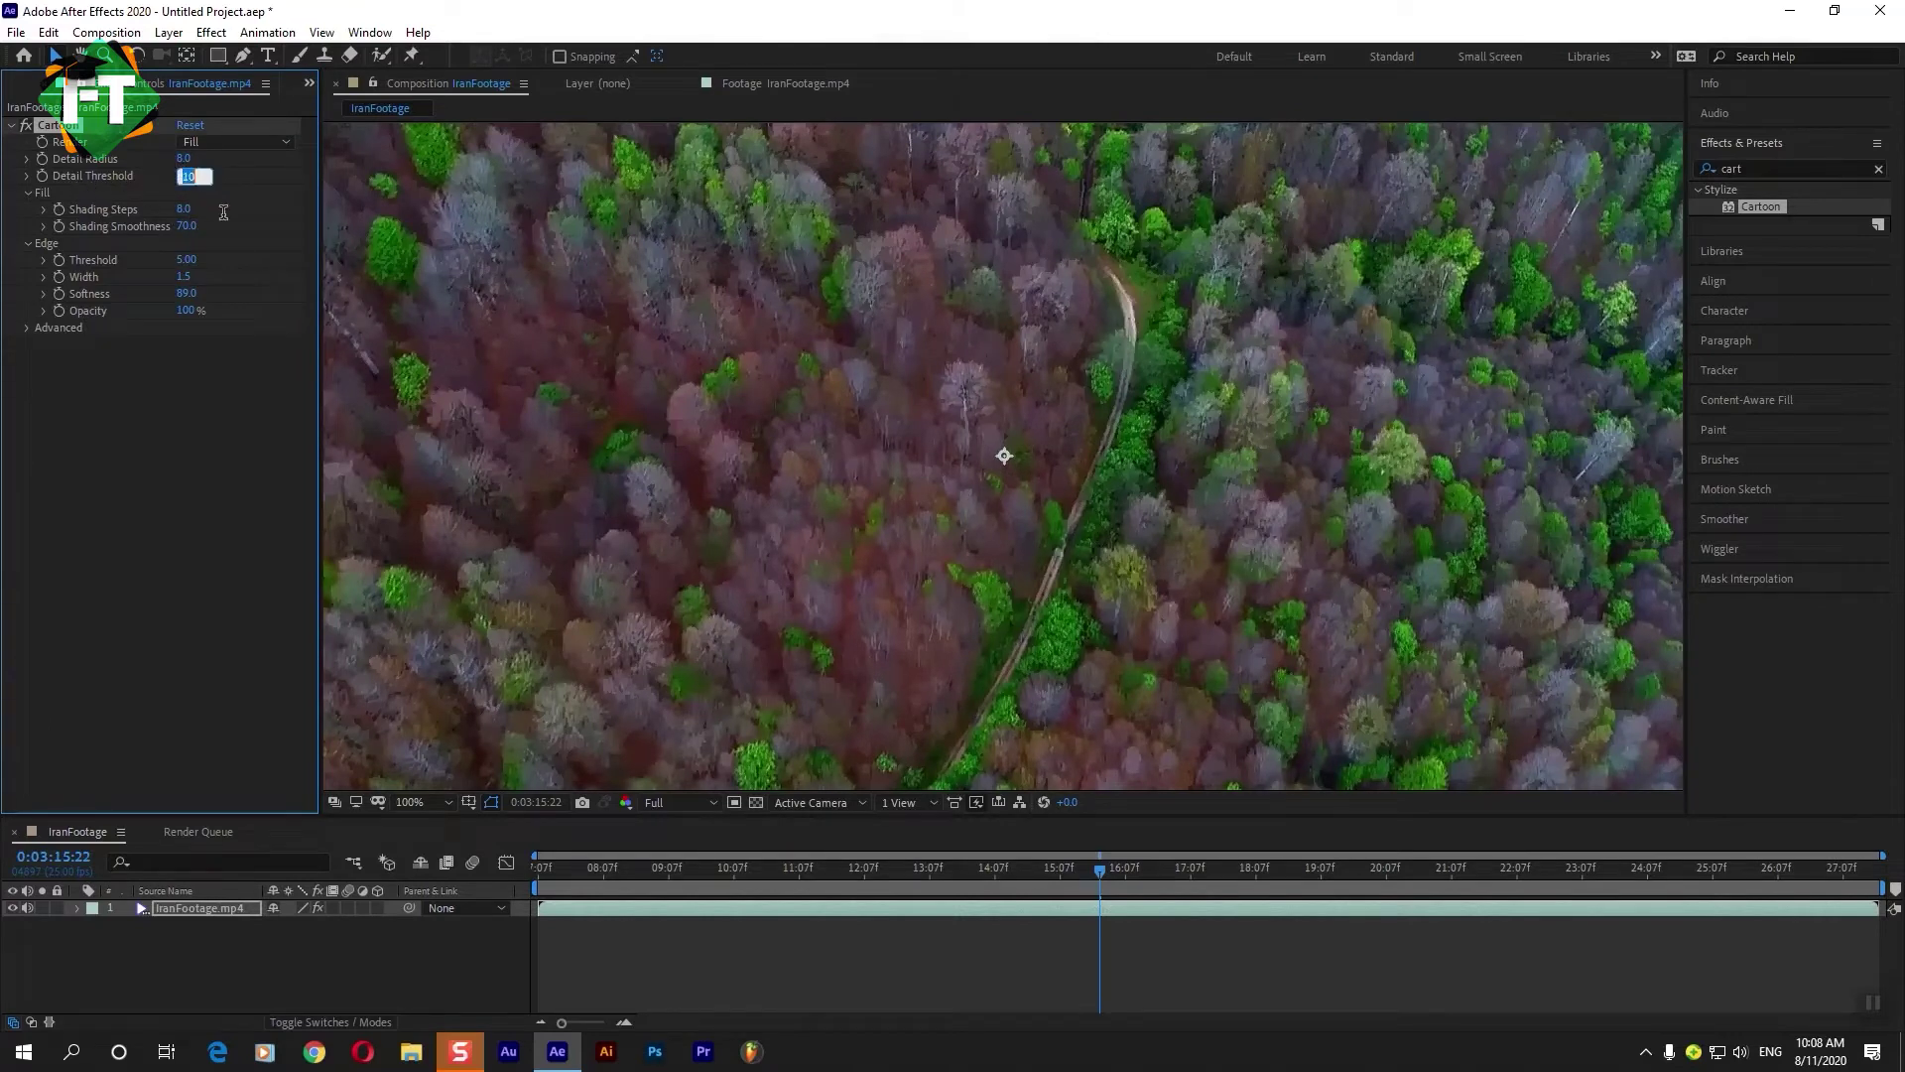
type("20")
left_click(242, 234)
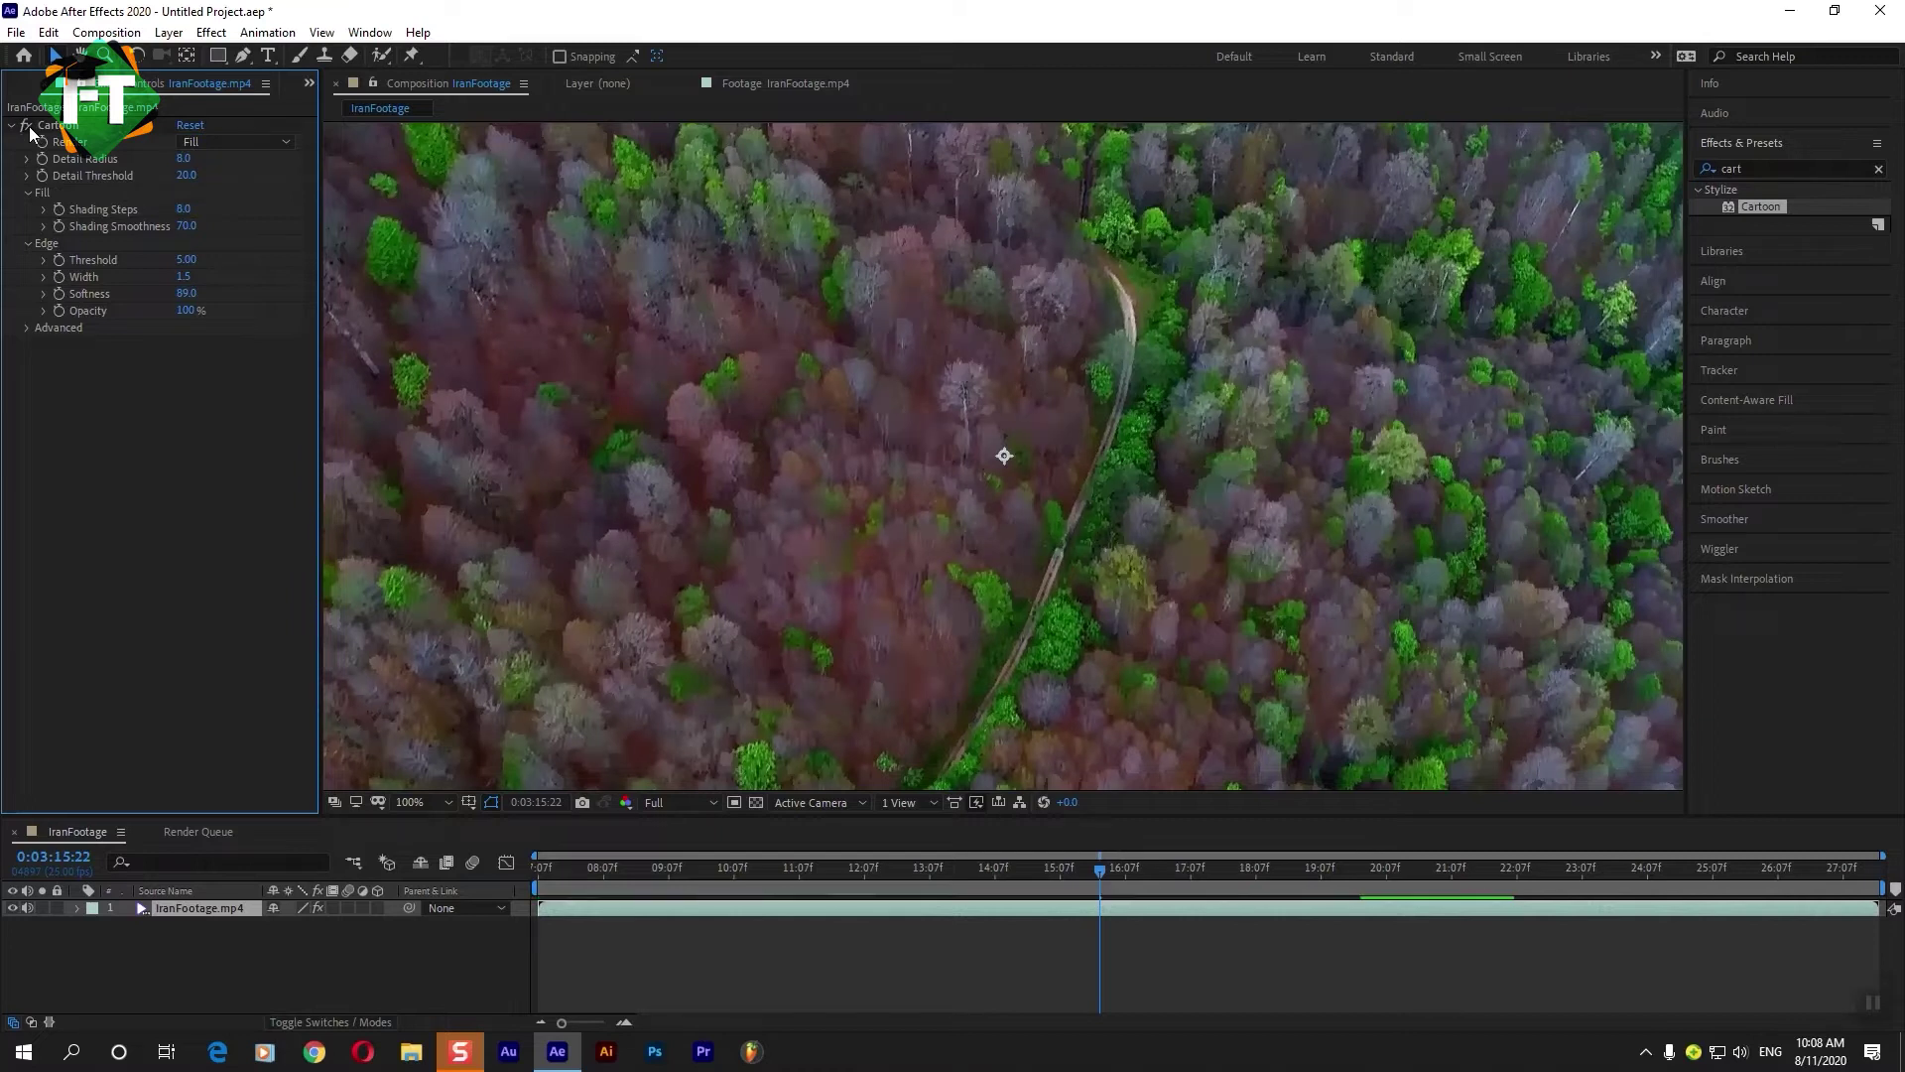
key("F2")
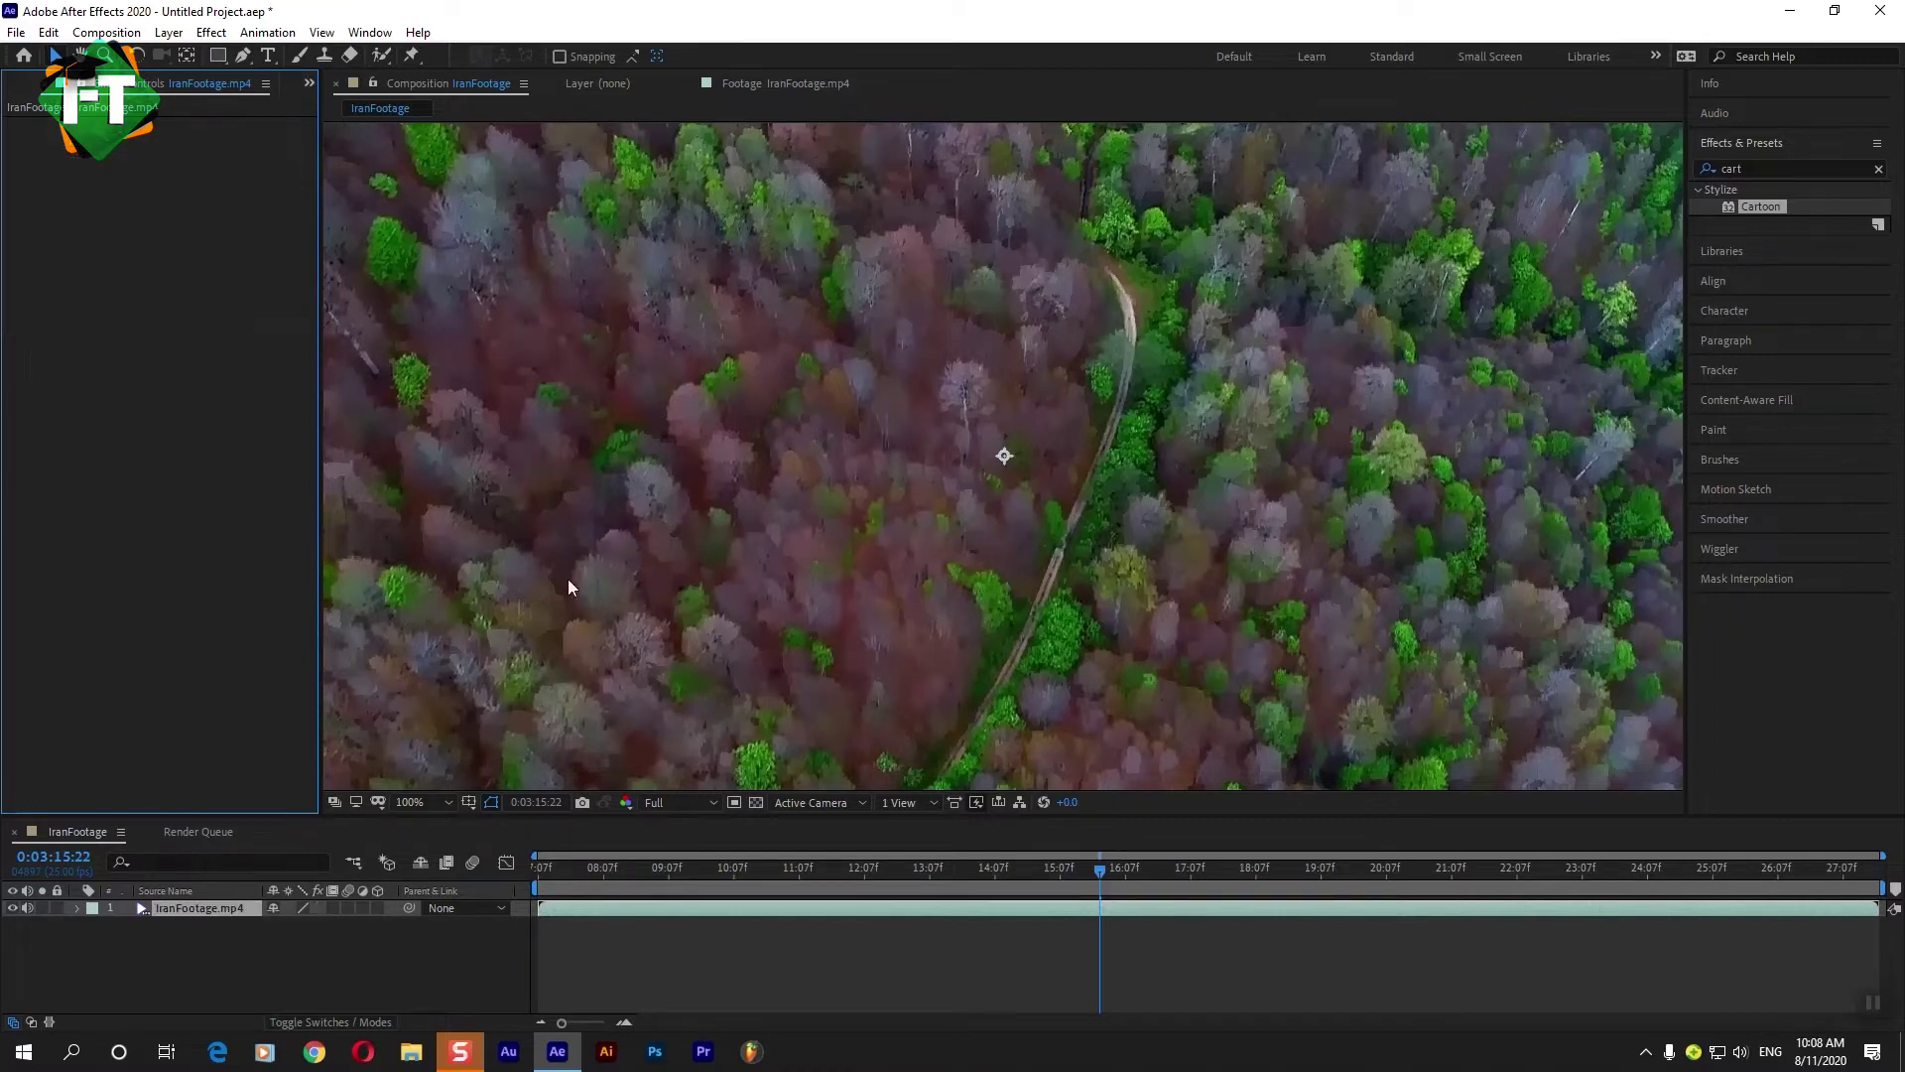
left_click(425, 804)
left_click(448, 472)
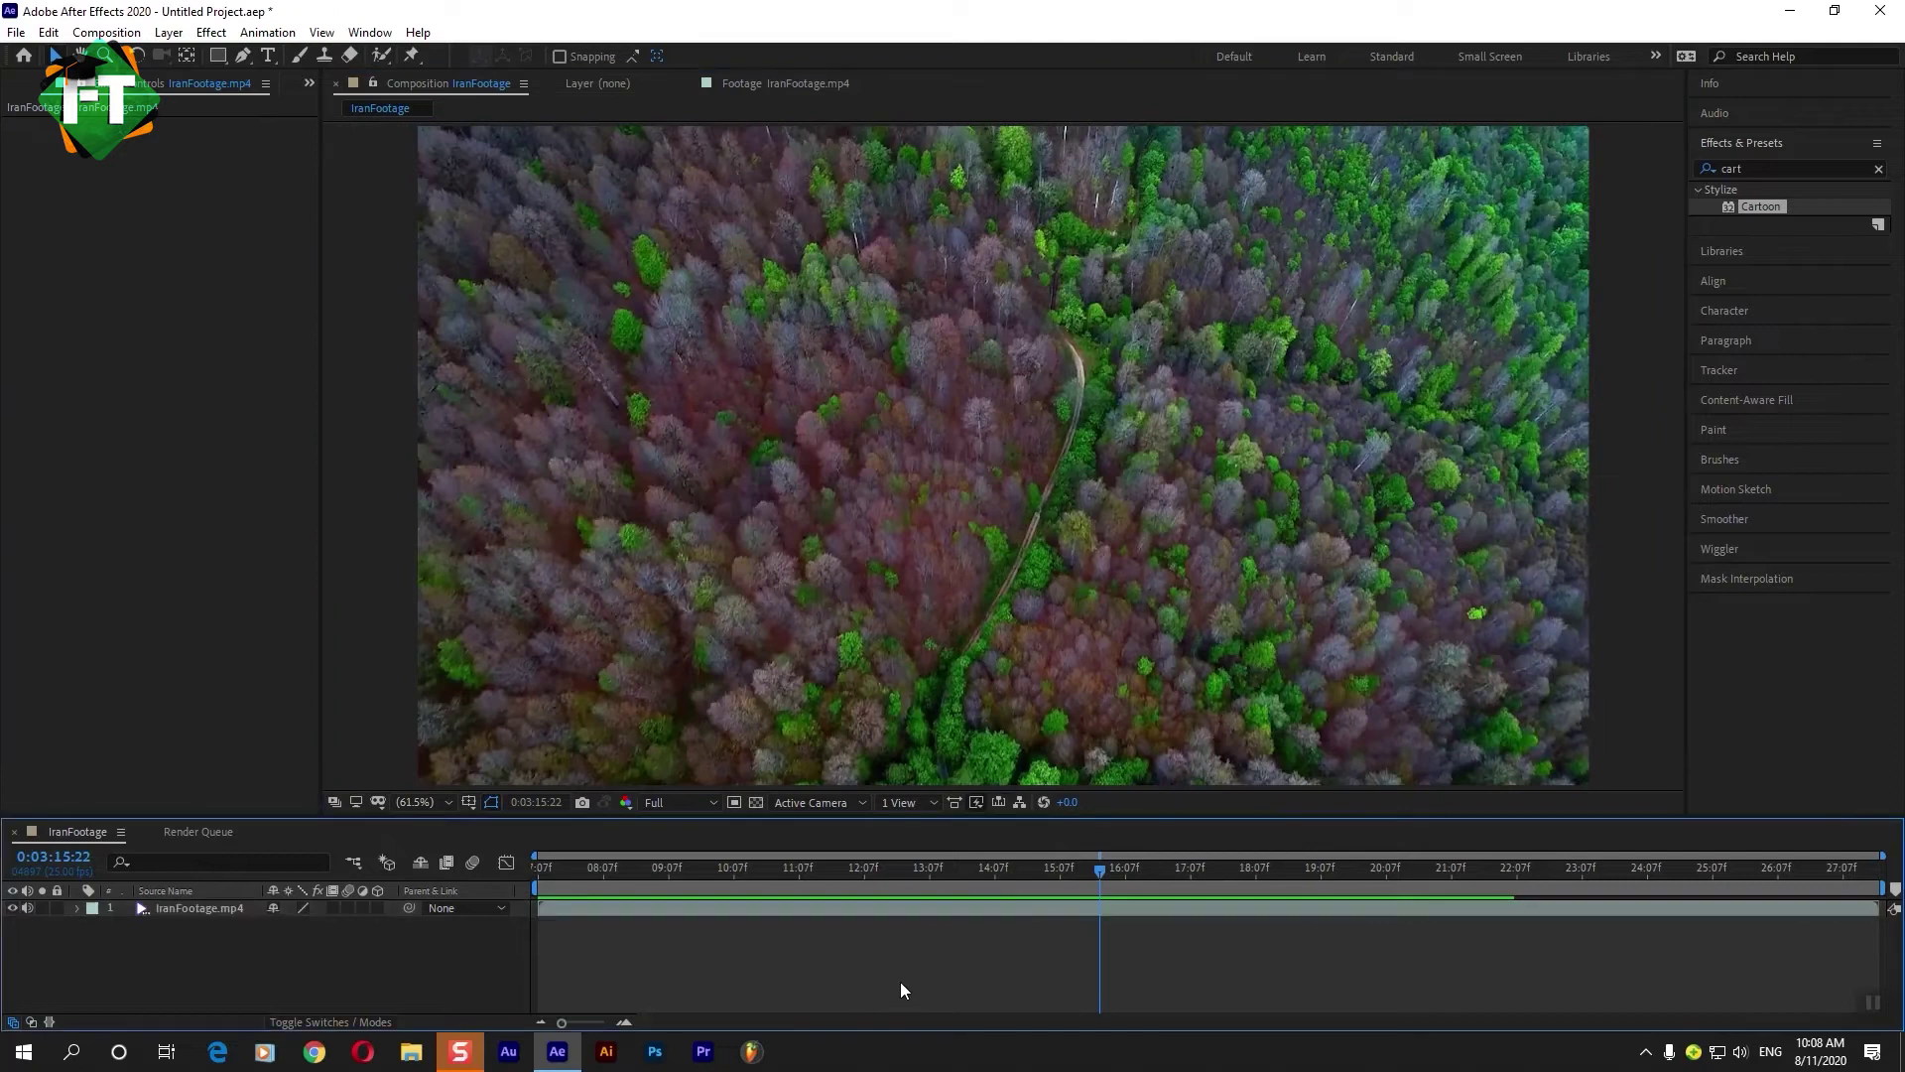
Delete the IranFootage composition from the Project panel.
left_click(764, 966)
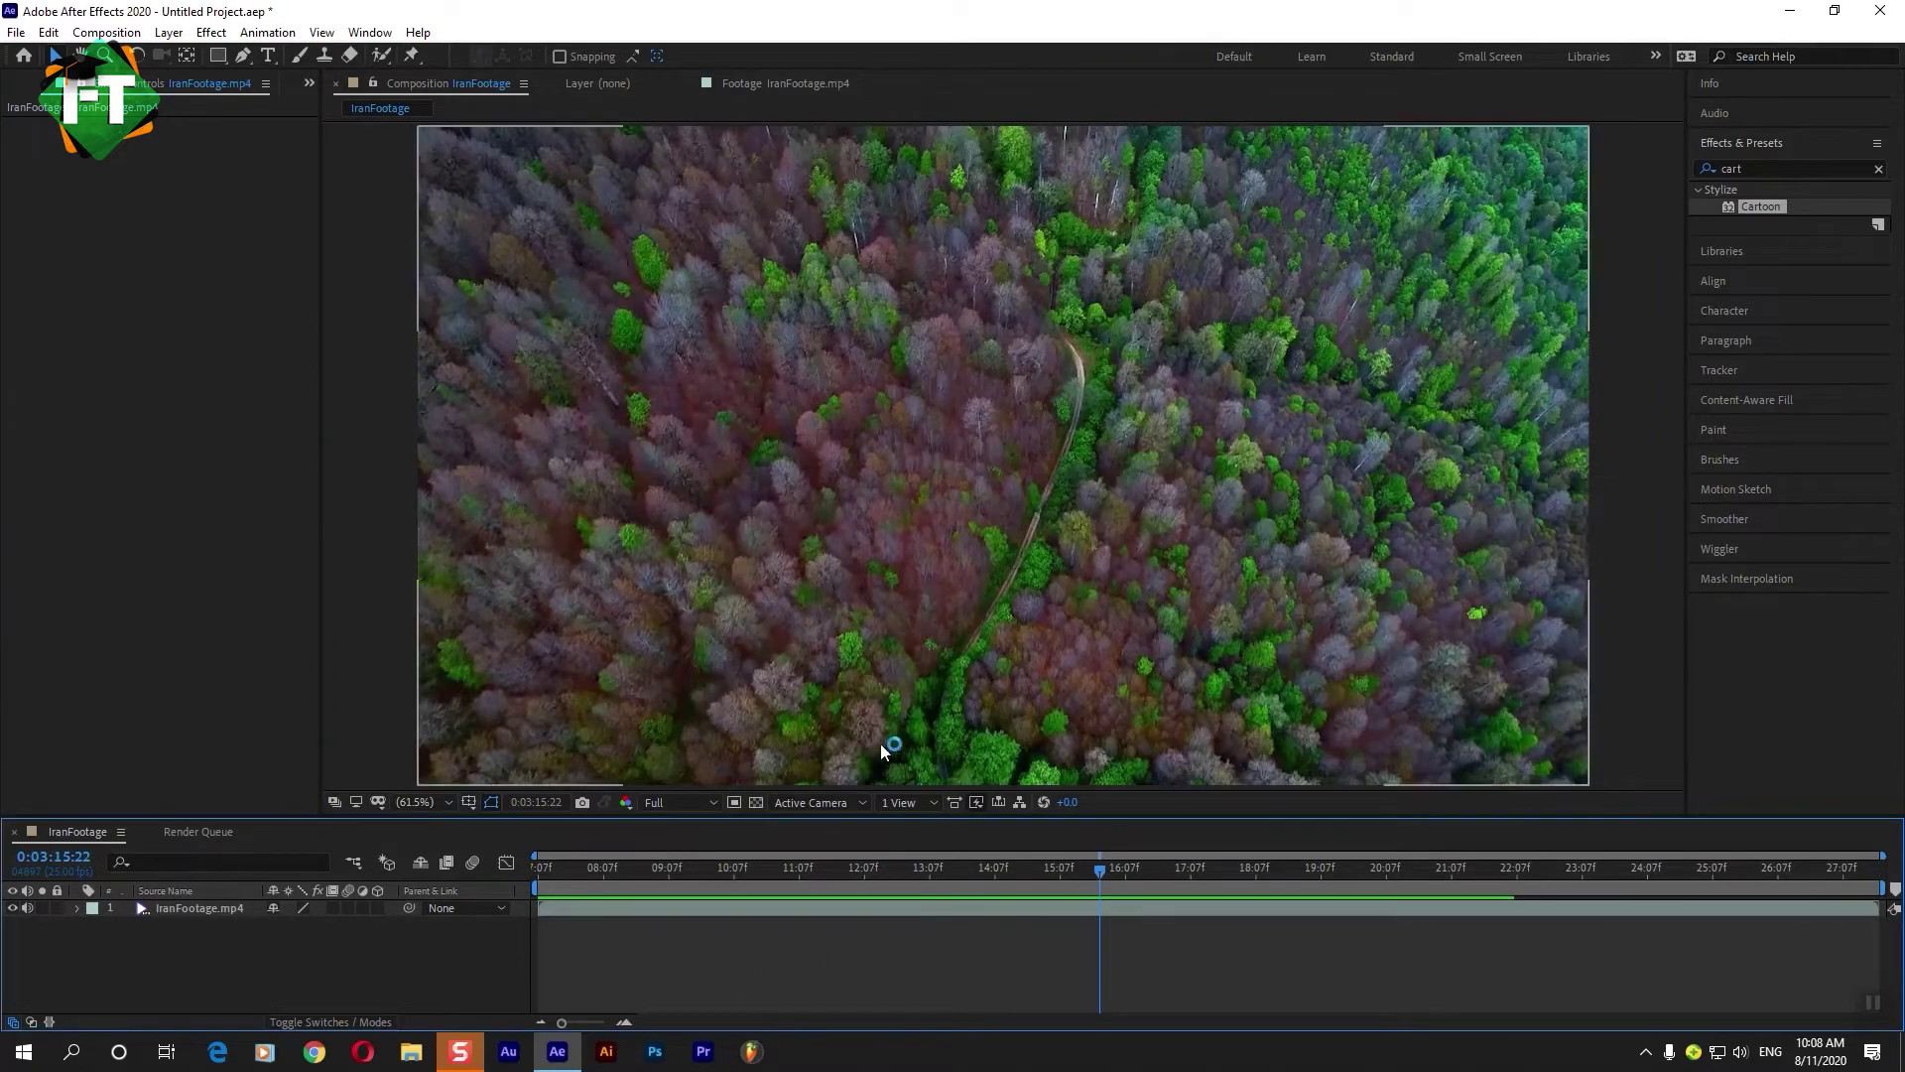
left_click(27, 83)
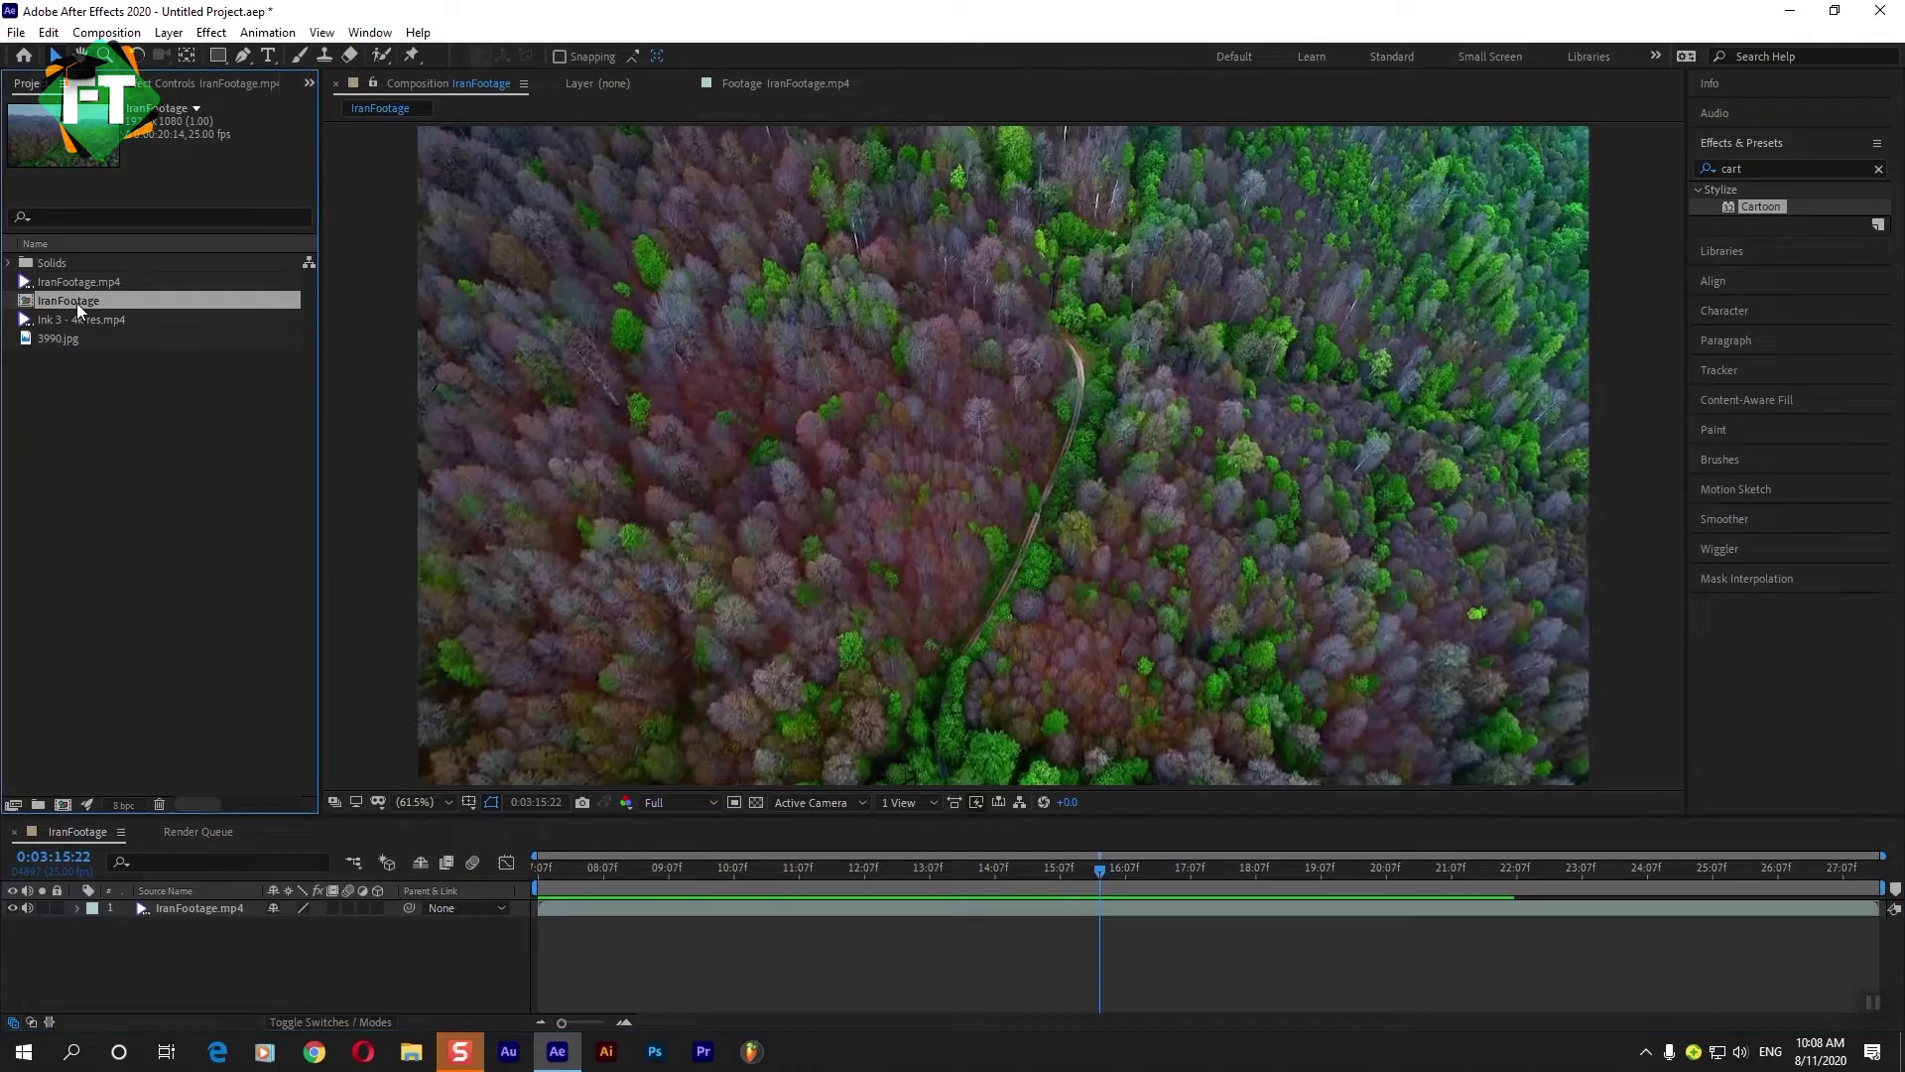
key("Delete")
left_click(993, 547)
Minimize After Effects, refresh the desktop, and launch Photoshop from the taskbar.
left_click(1791, 11)
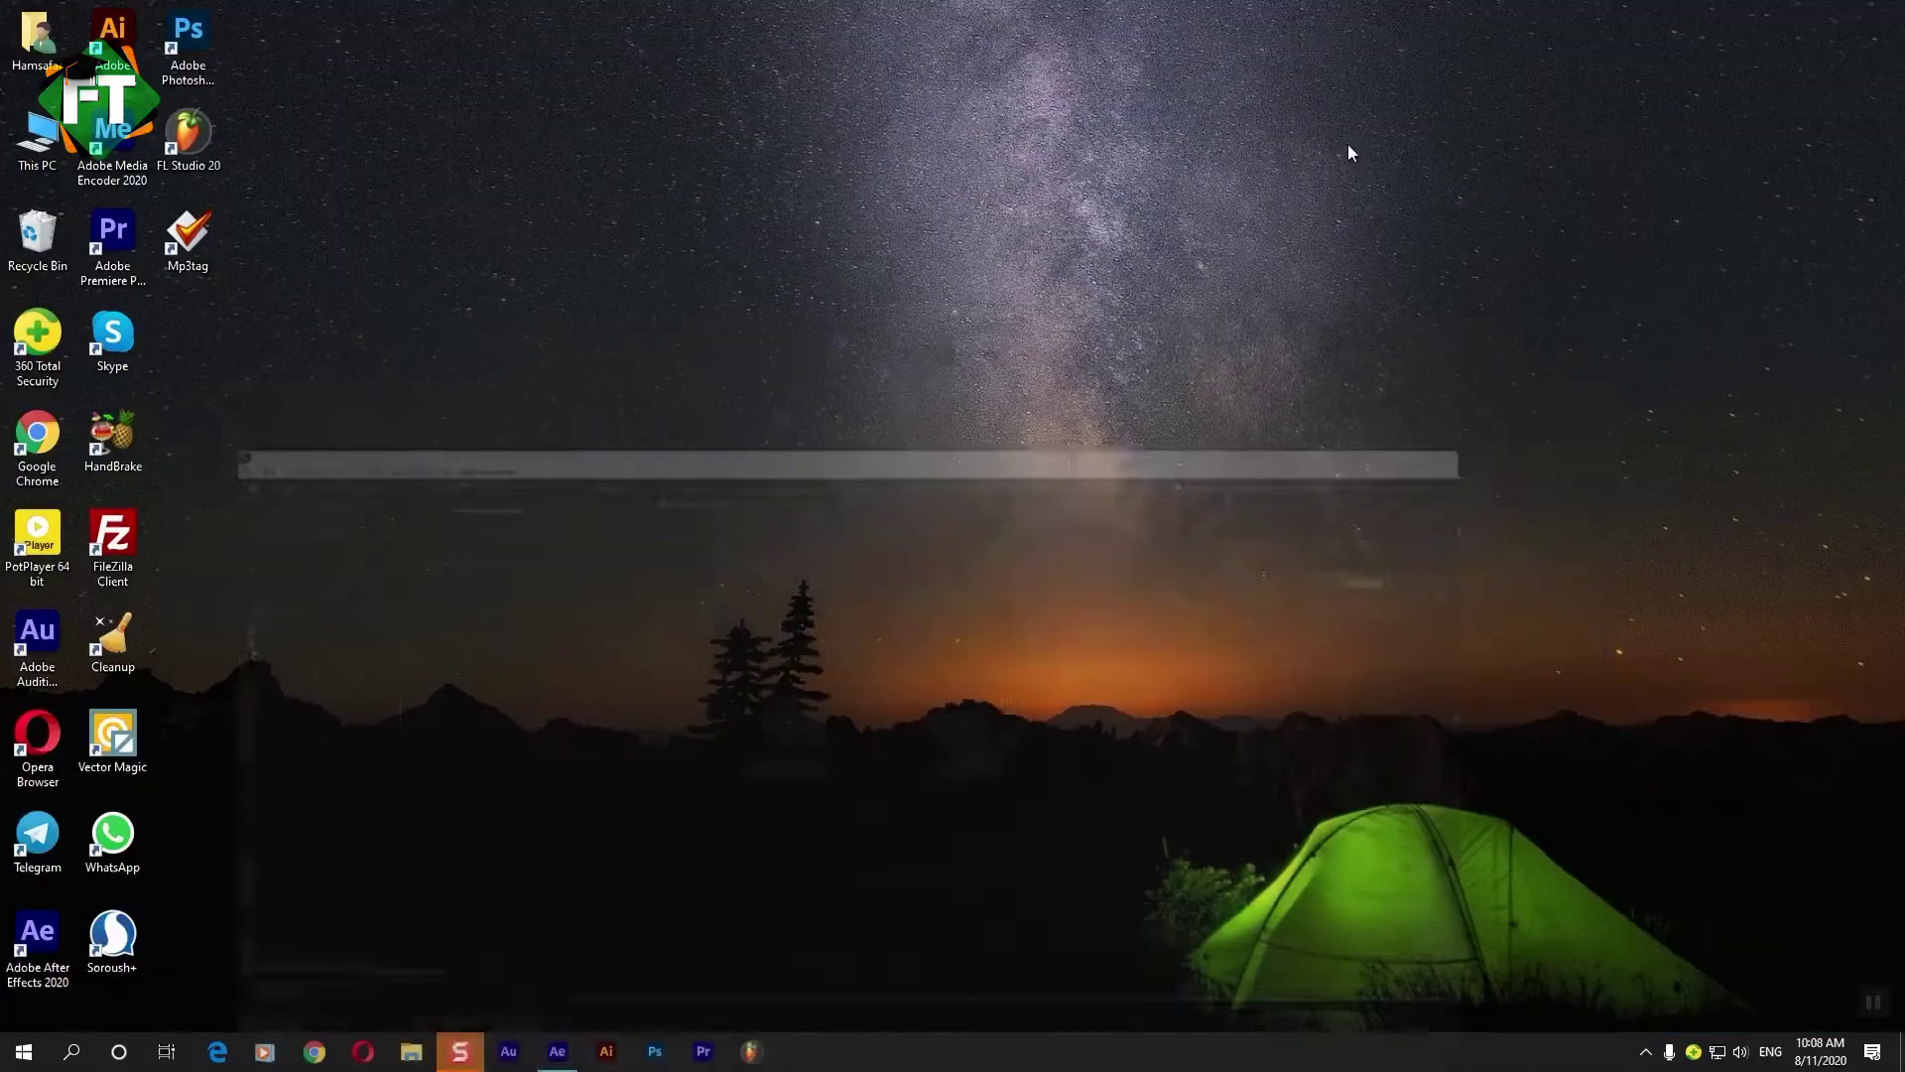
right_click(647, 568)
left_click(692, 635)
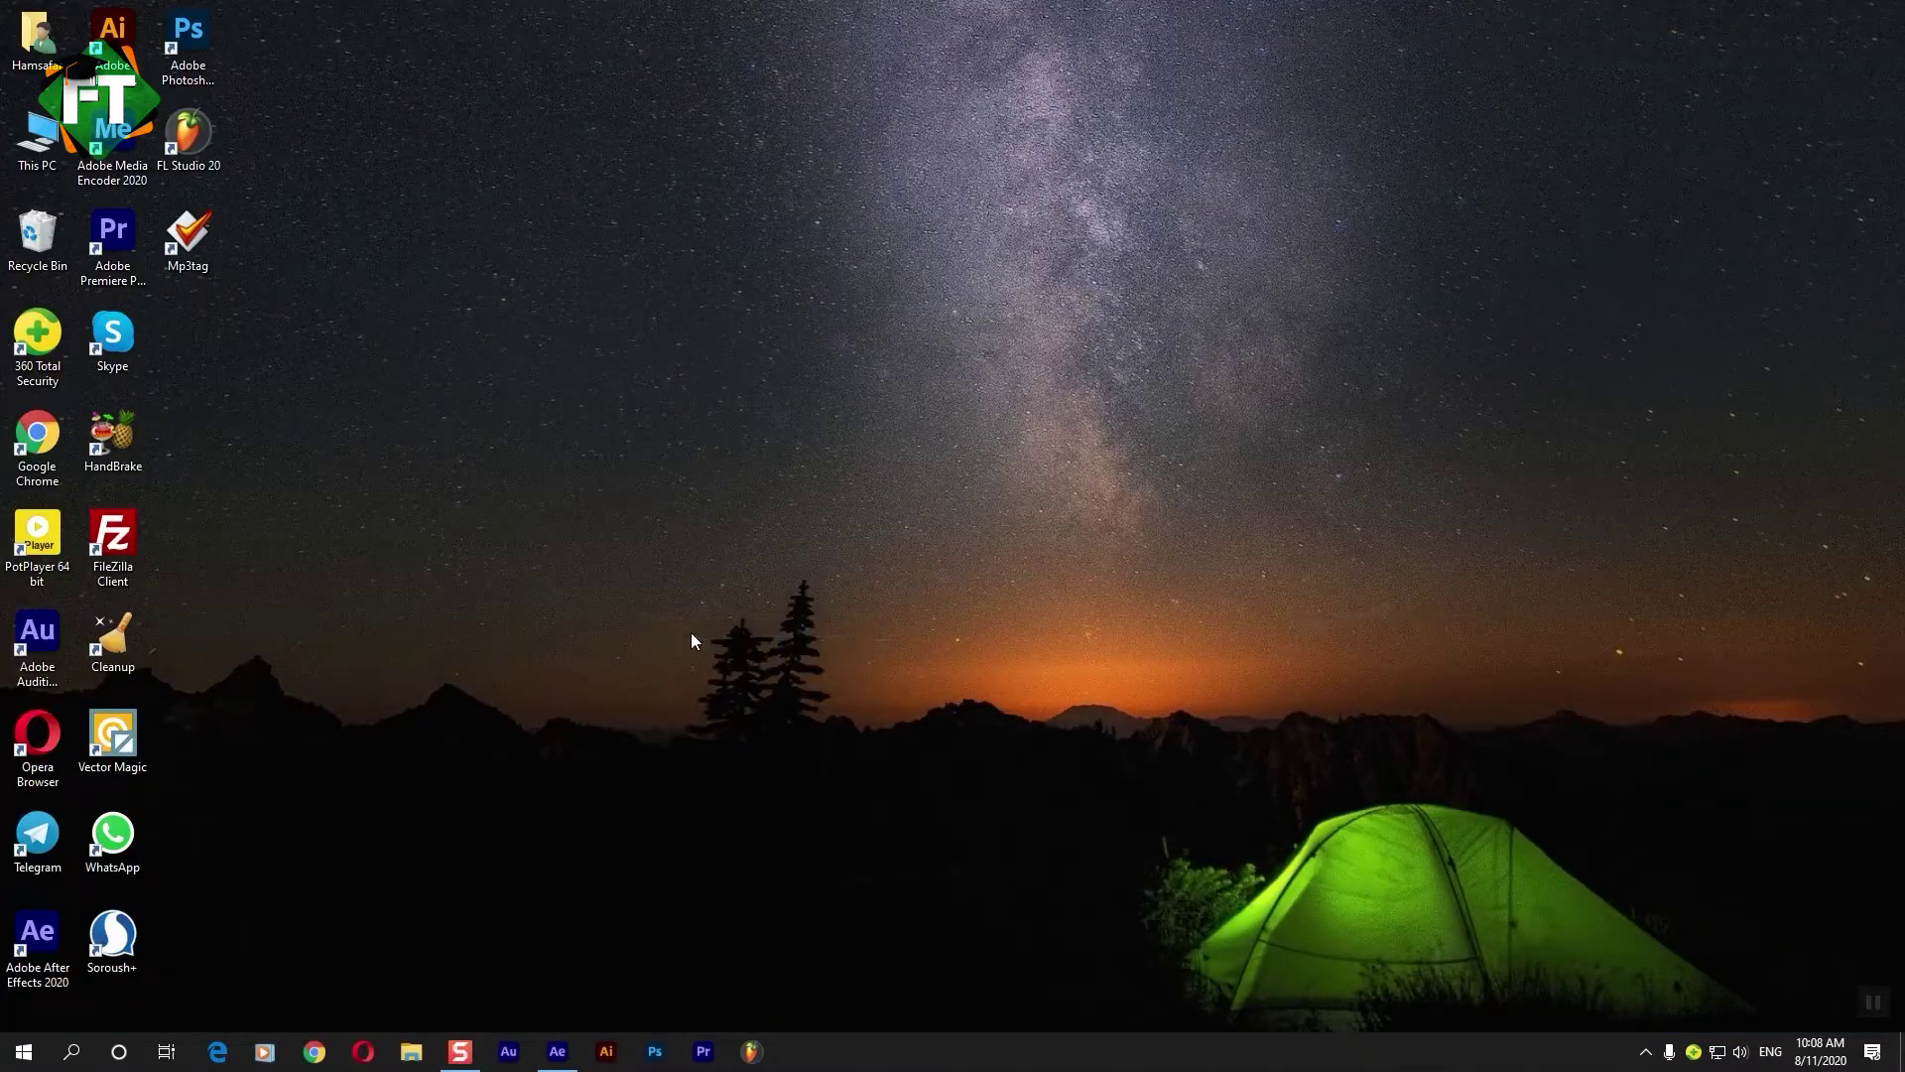
left_click(653, 1054)
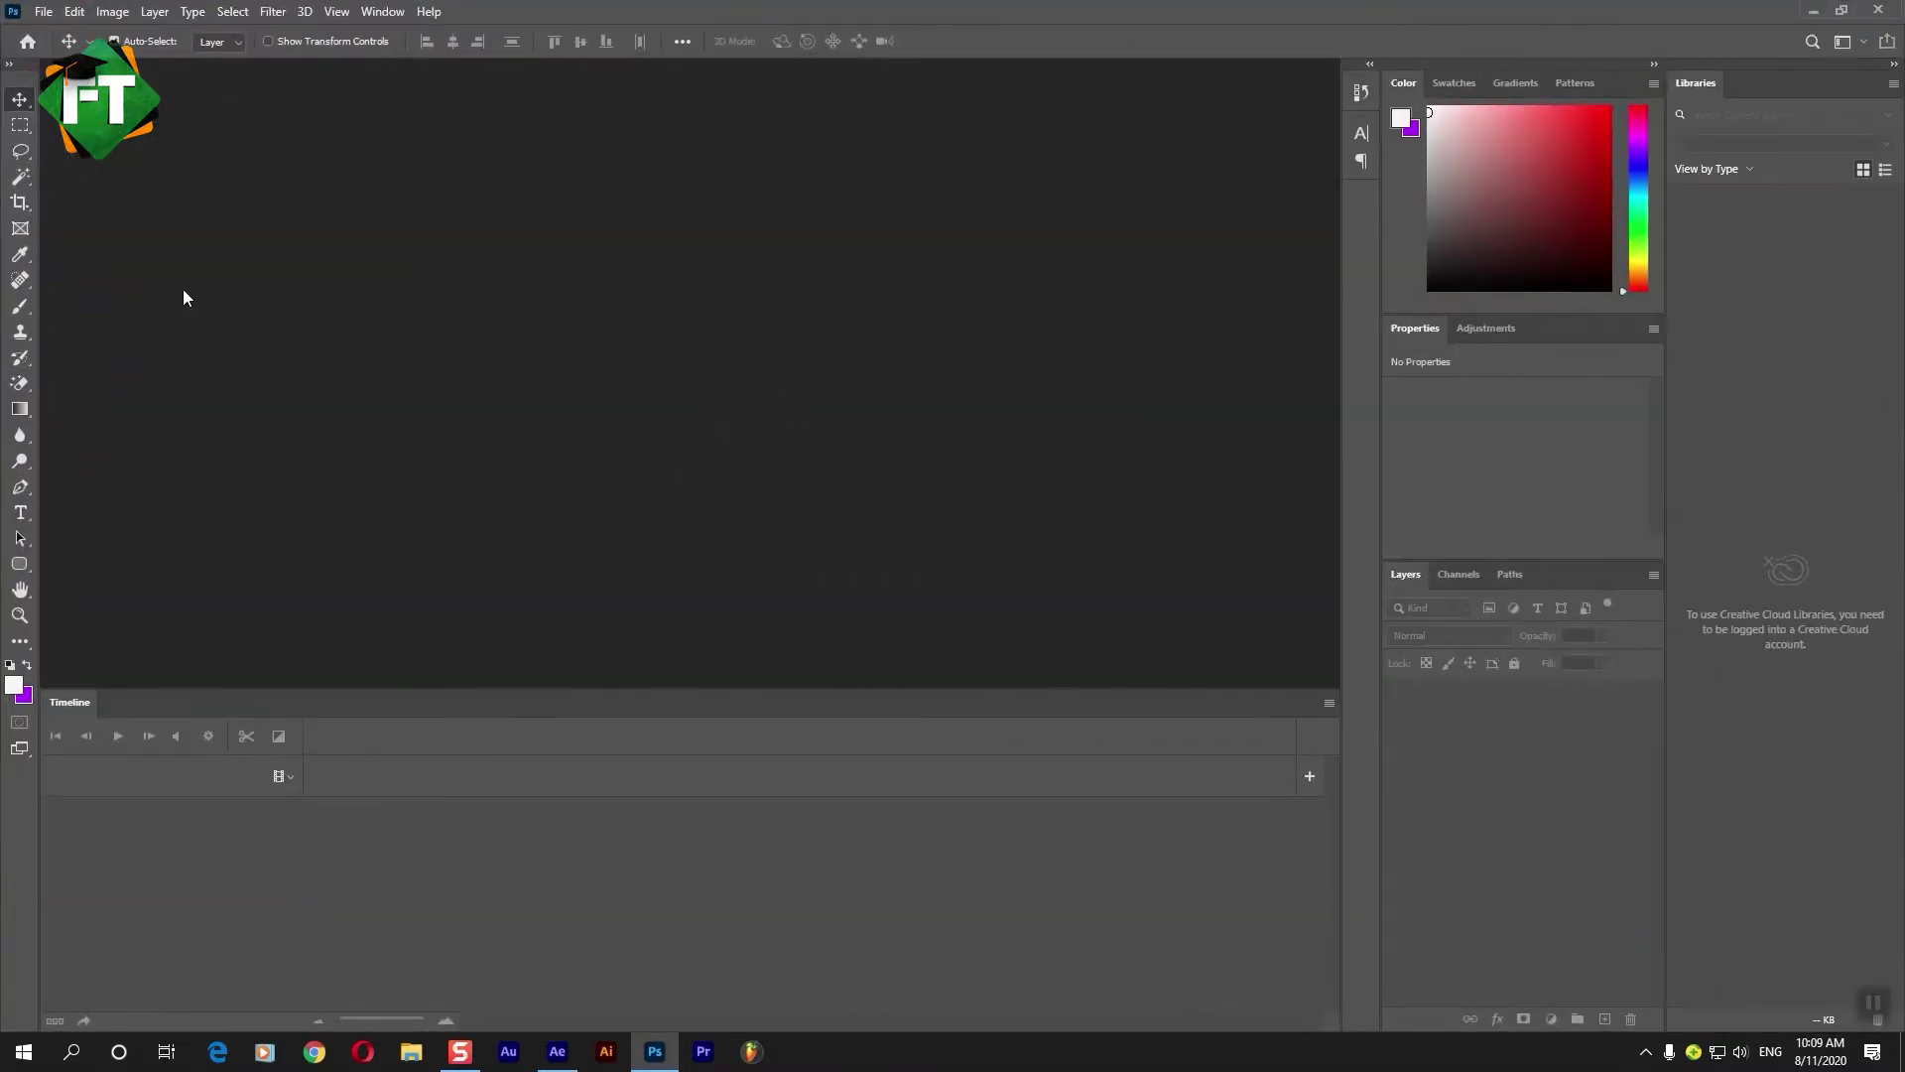
Open the IranFootage clip from D:\FarsiTut\Tutorials\29-WatercolorVideo as a new document.
left_click(44, 11)
left_click(60, 57)
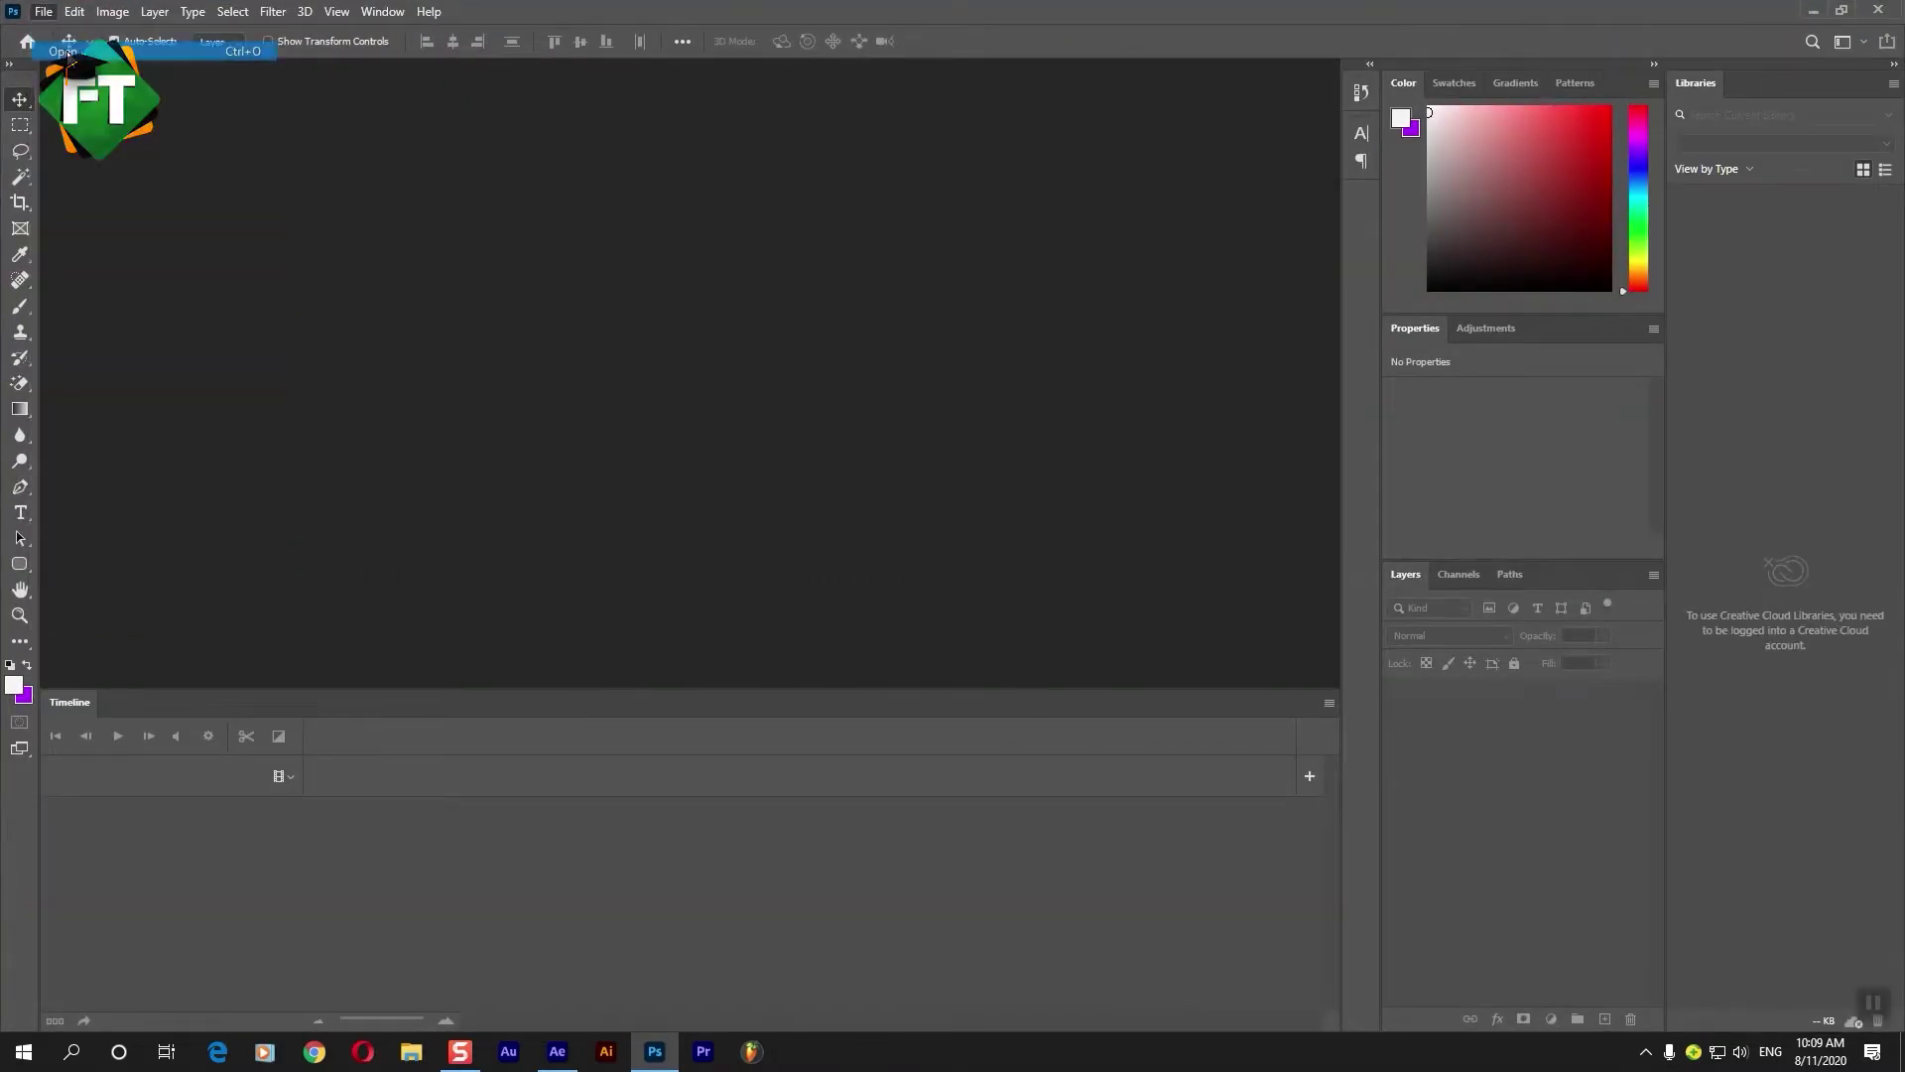
left_click(99, 368)
double_click(243, 248)
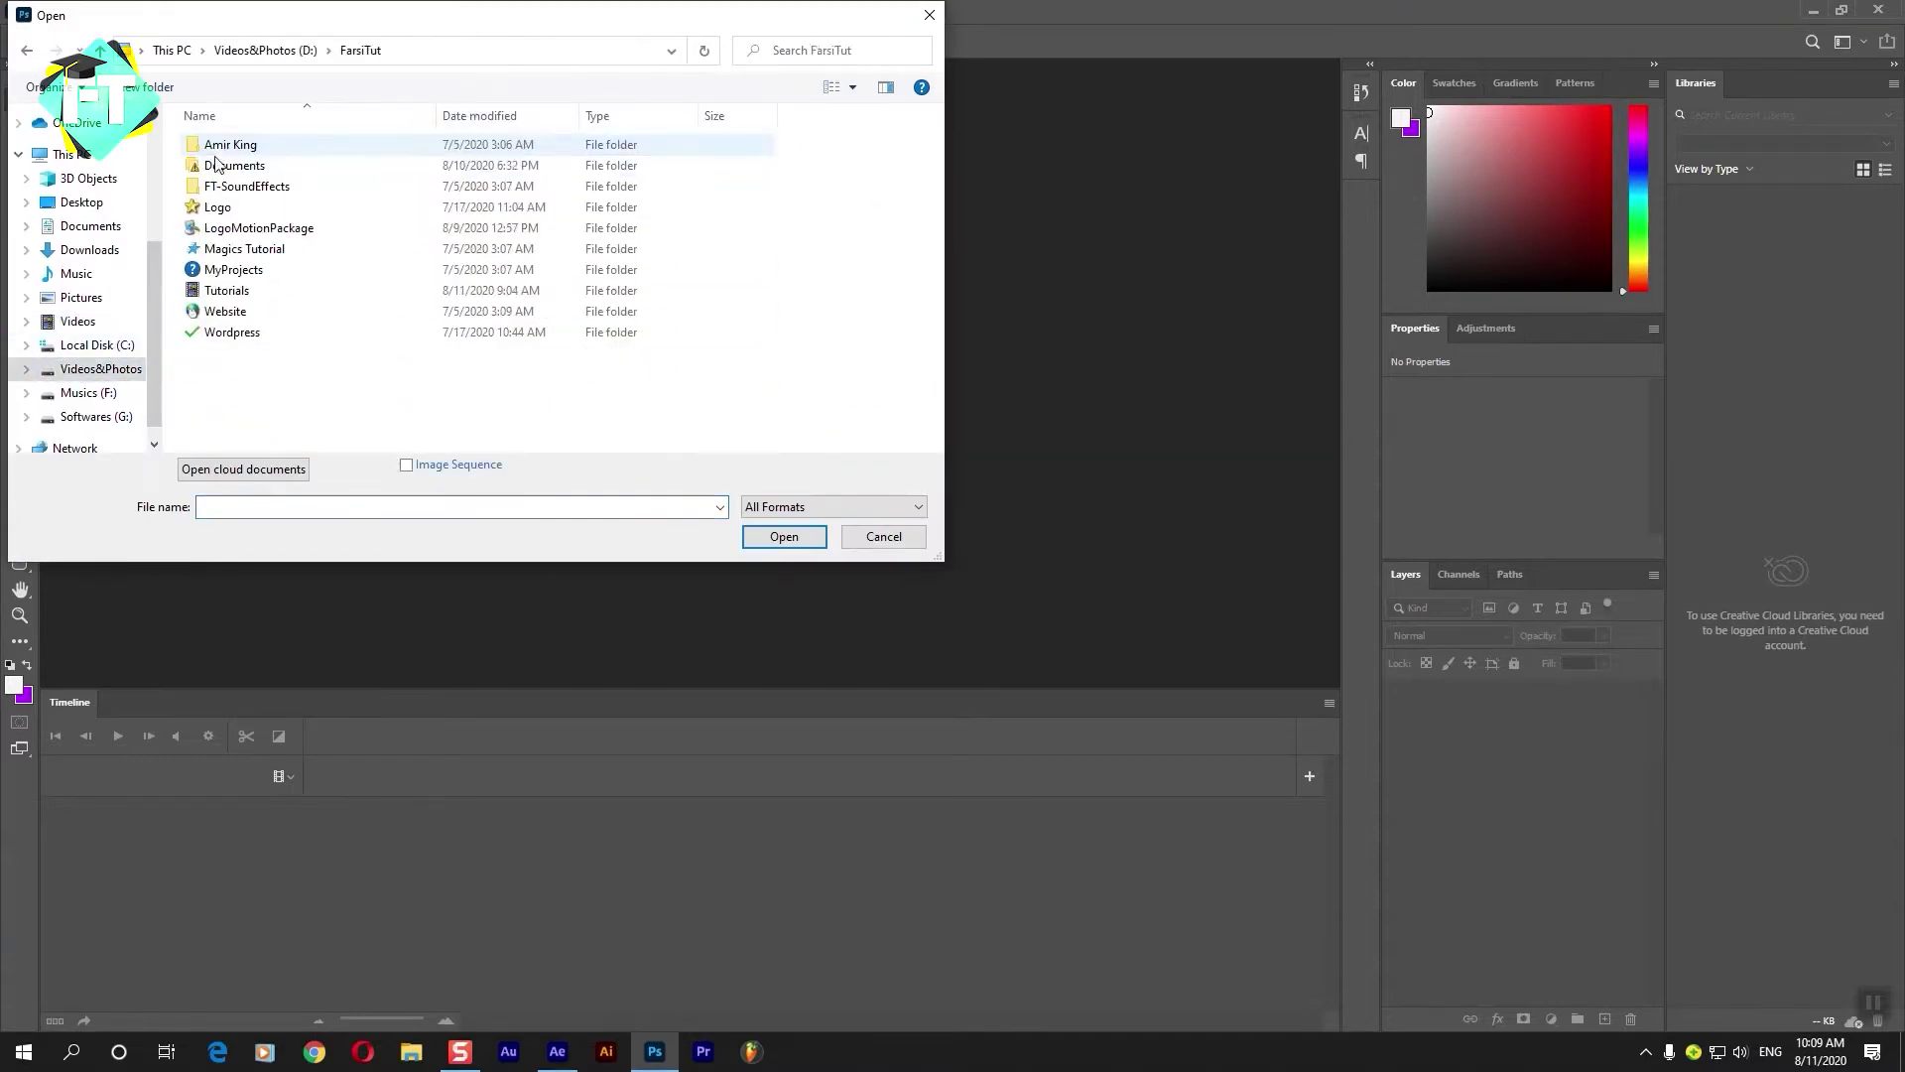
double_click(226, 290)
scroll(457, 397, "down", 2)
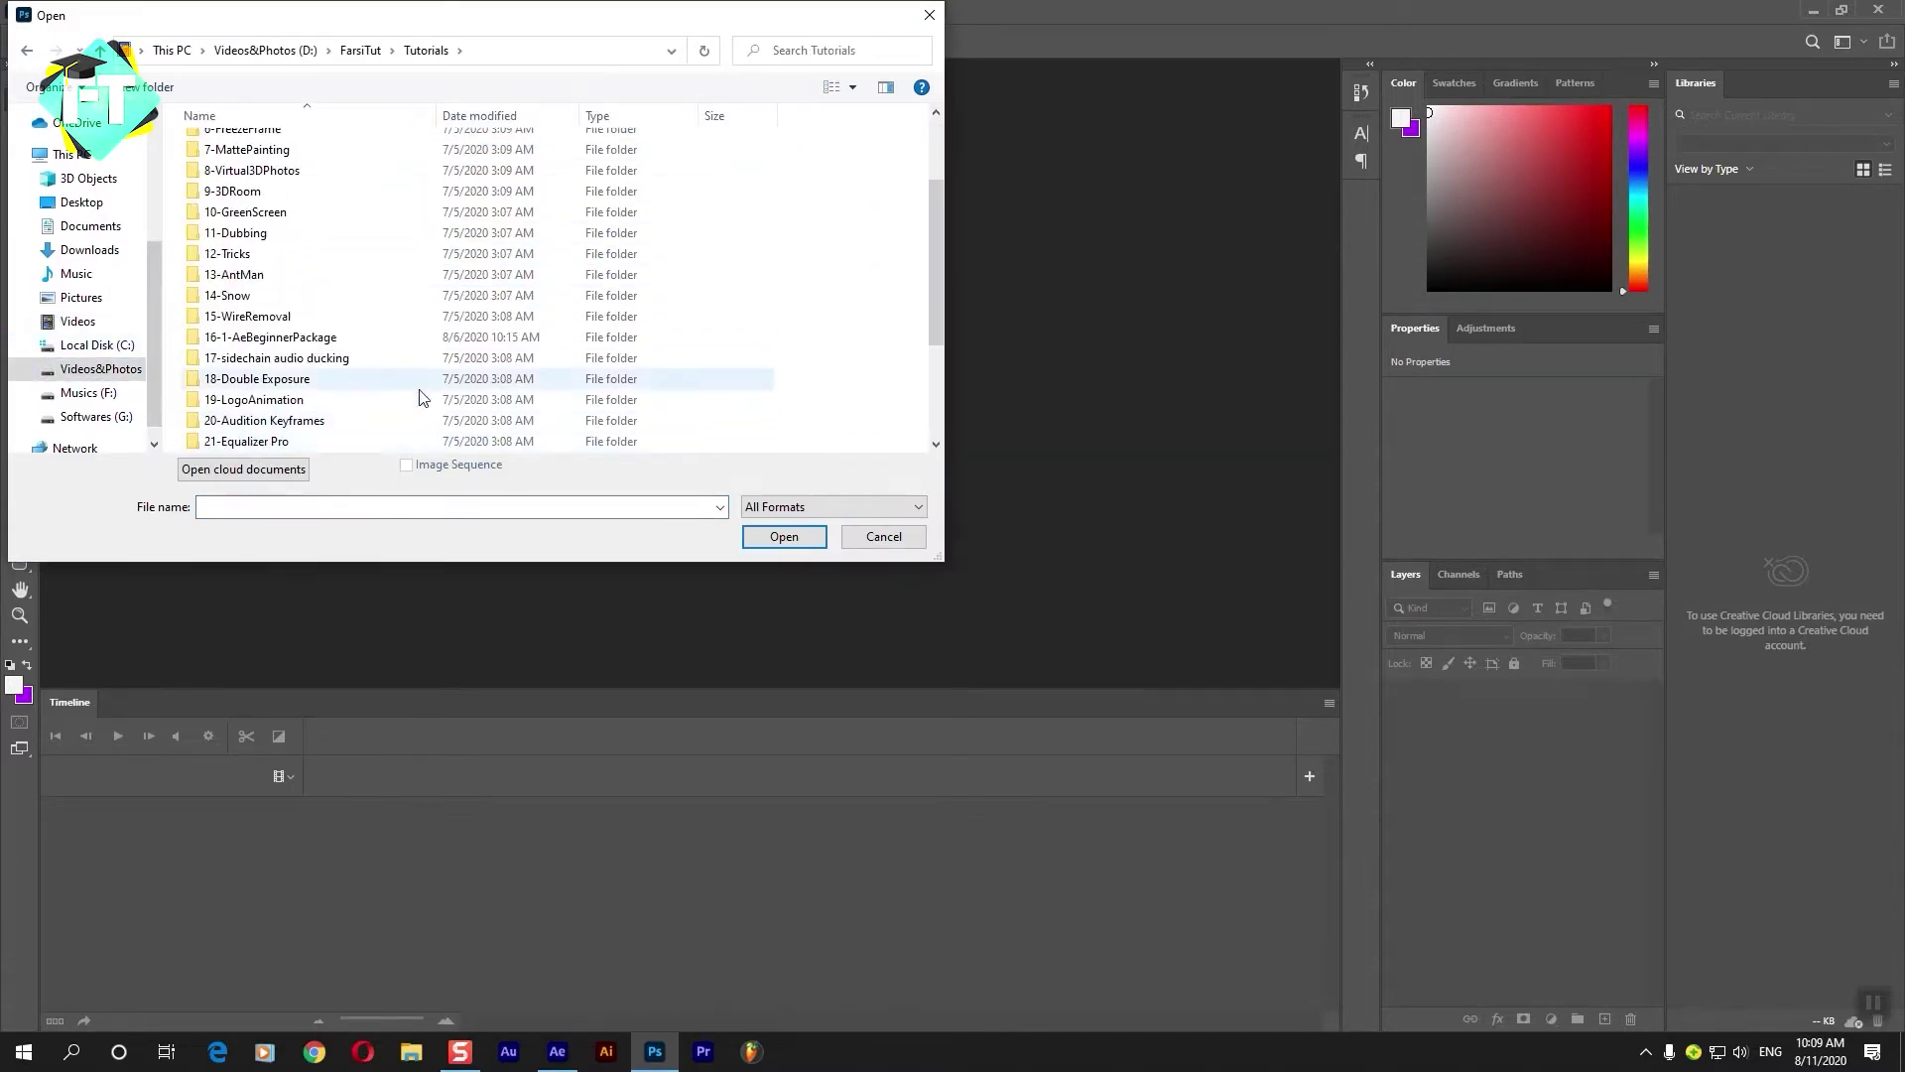
scroll(344, 437, "down", 3)
double_click(342, 440)
left_click(335, 206)
double_click(334, 206)
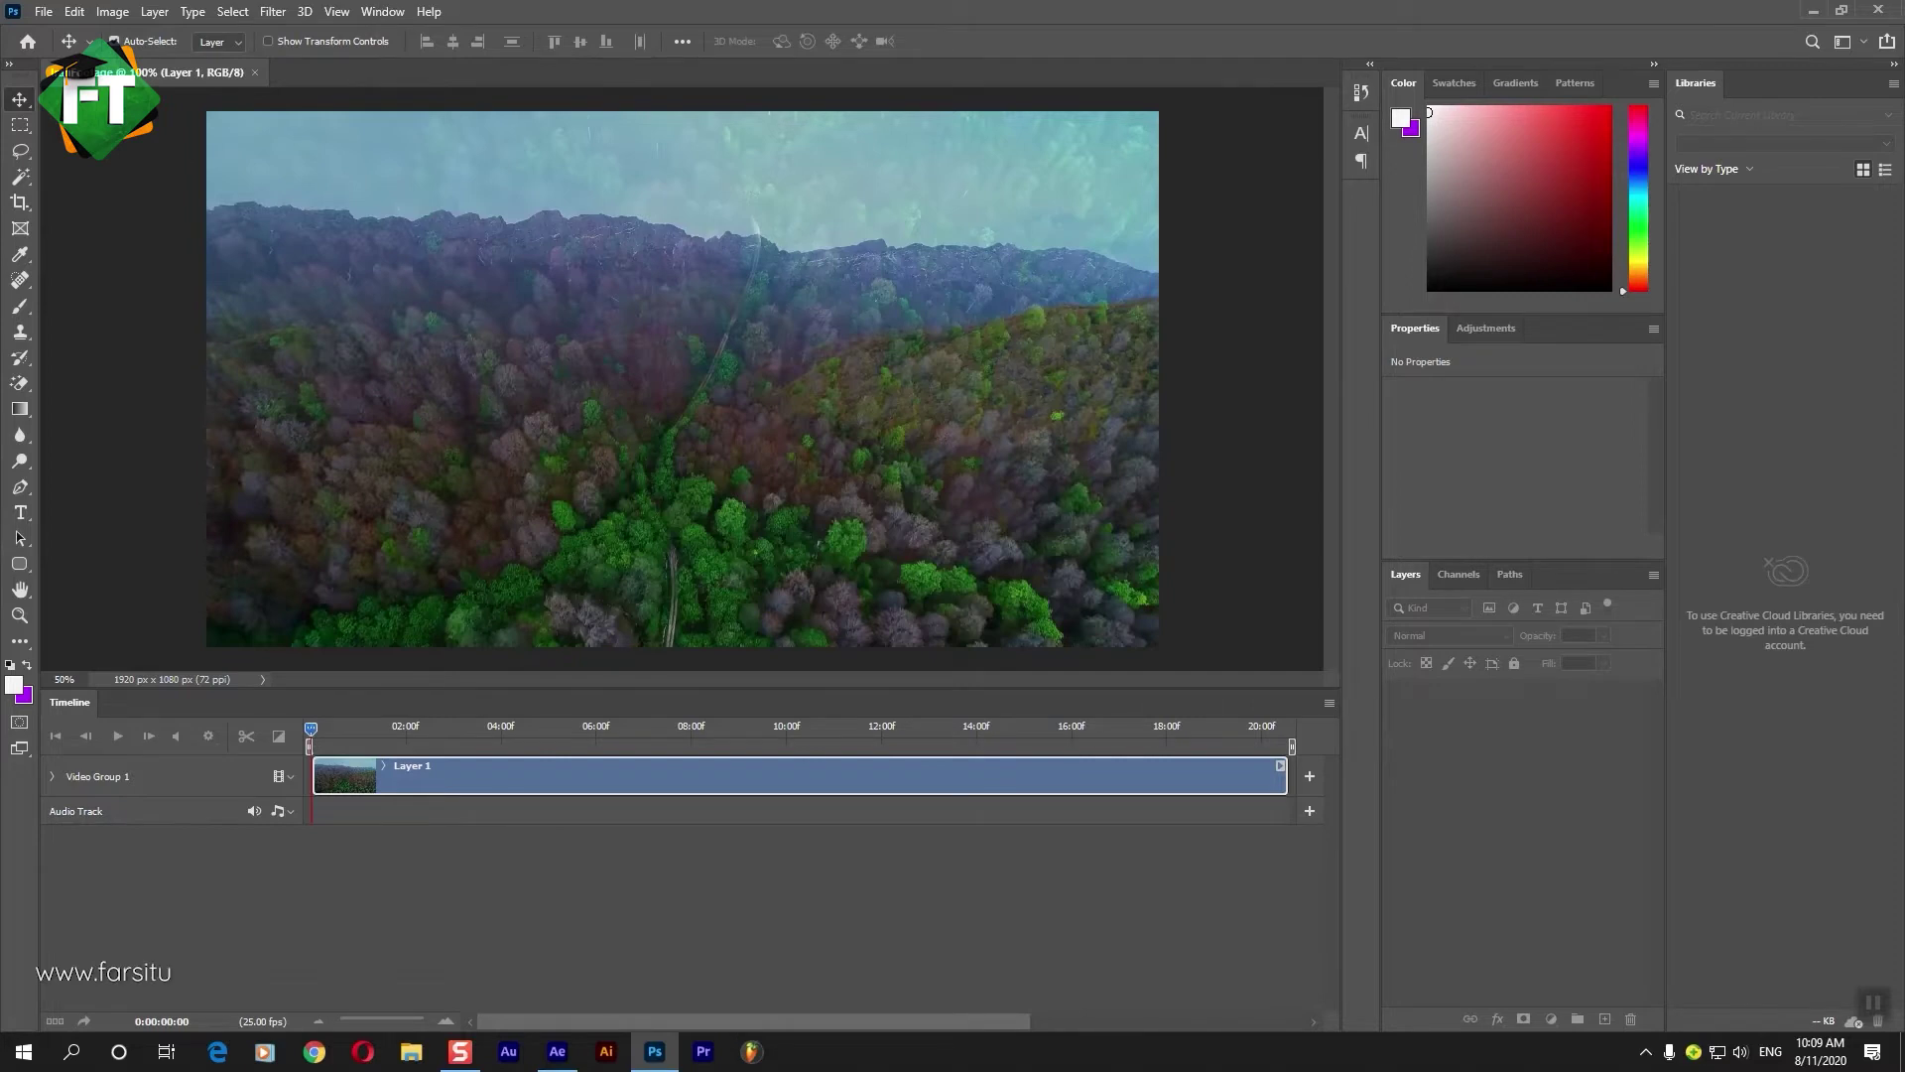
left_click(382, 11)
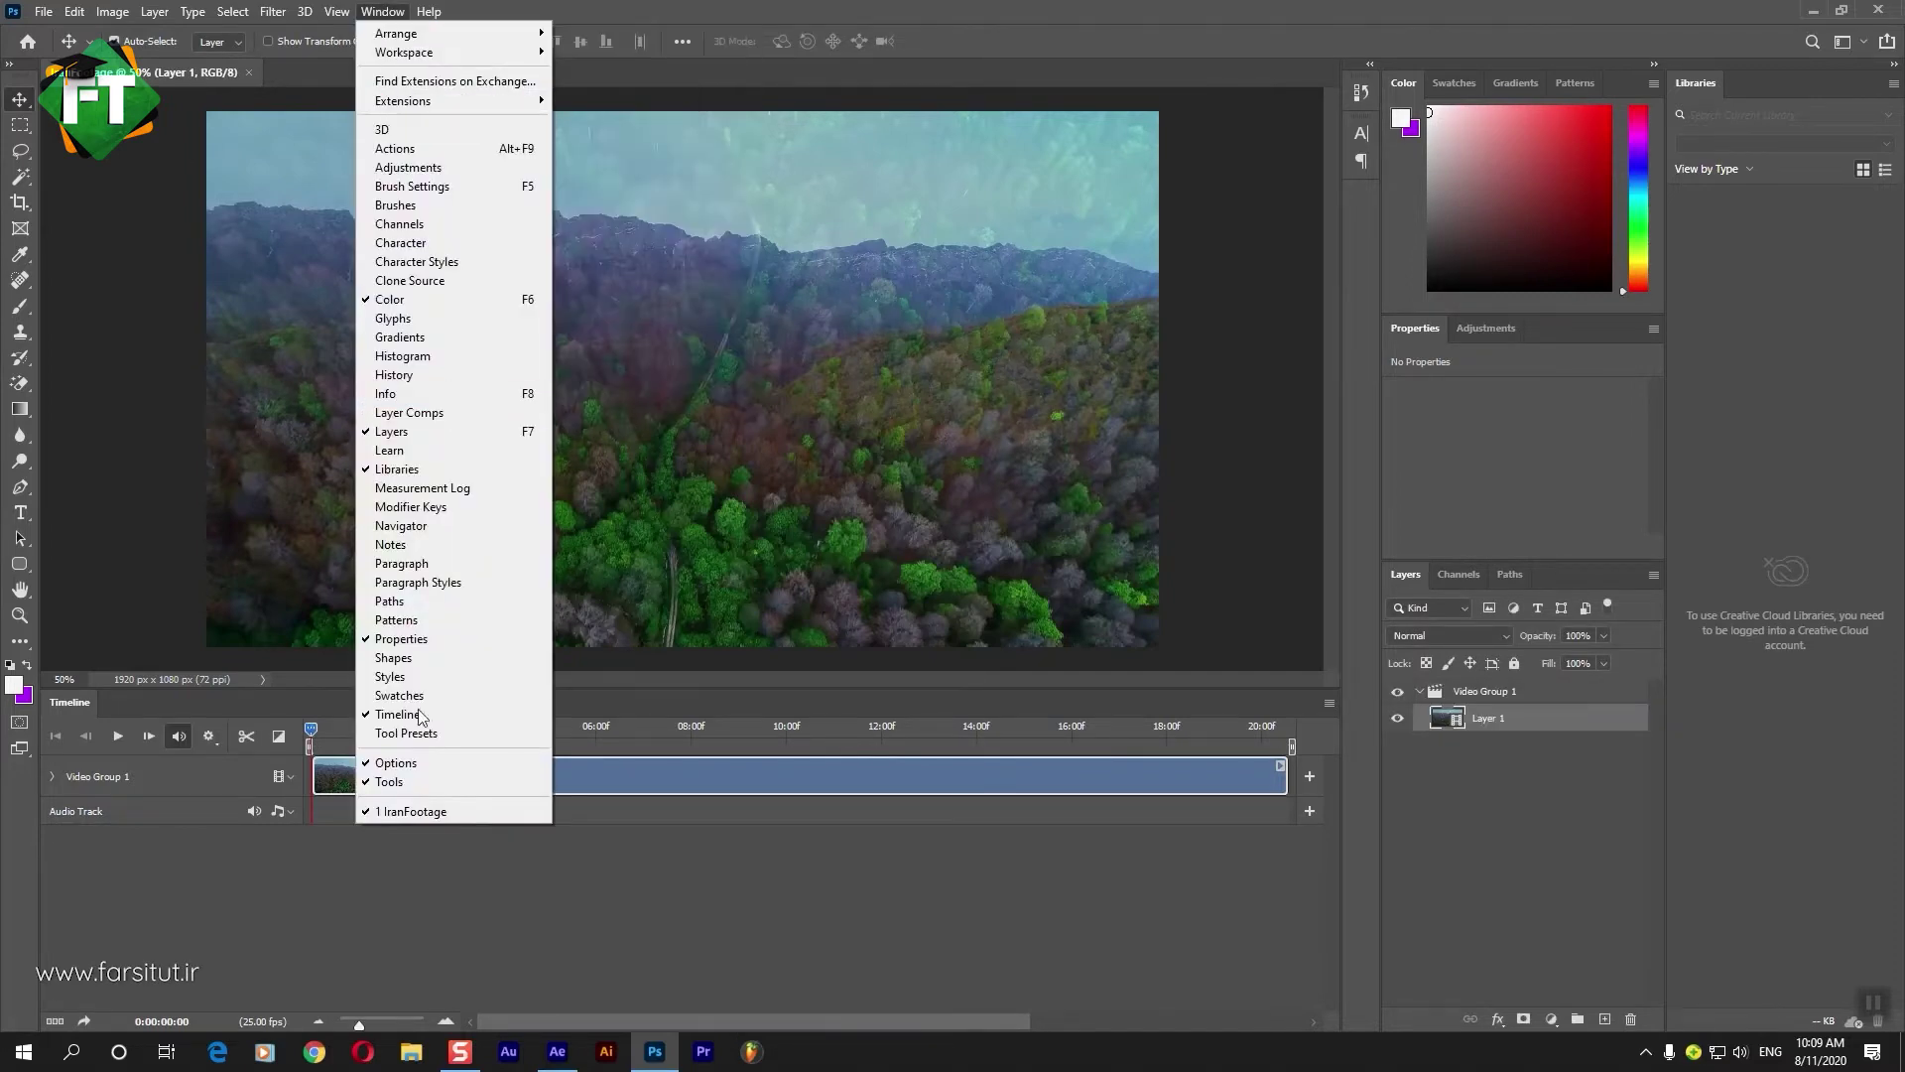
Scrub the video back to about 06:23 after glancing through the Filter and Window menus.
mouse_move(673, 730)
left_mouse_down()
mouse_move(748, 776)
mouse_move(694, 766)
left_mouse_up()
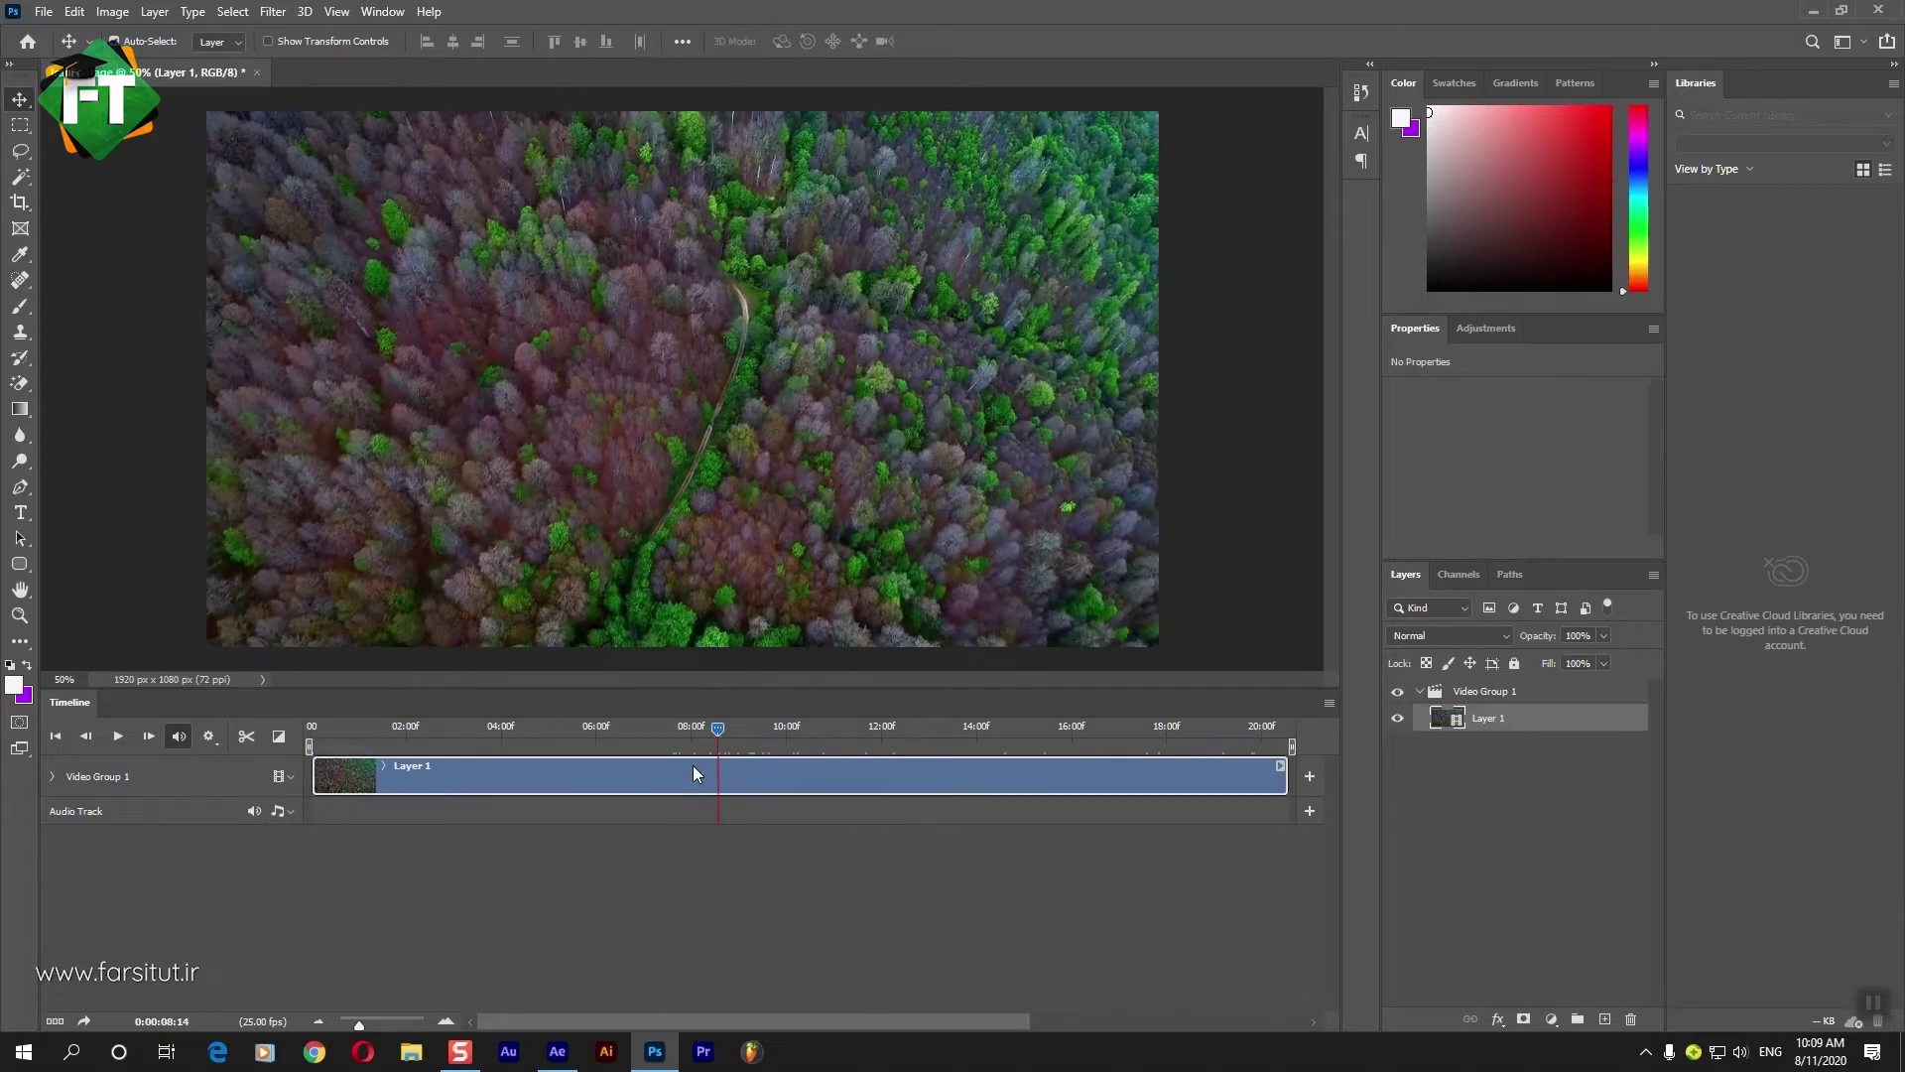
left_click(278, 13)
mouse_move(290, 405)
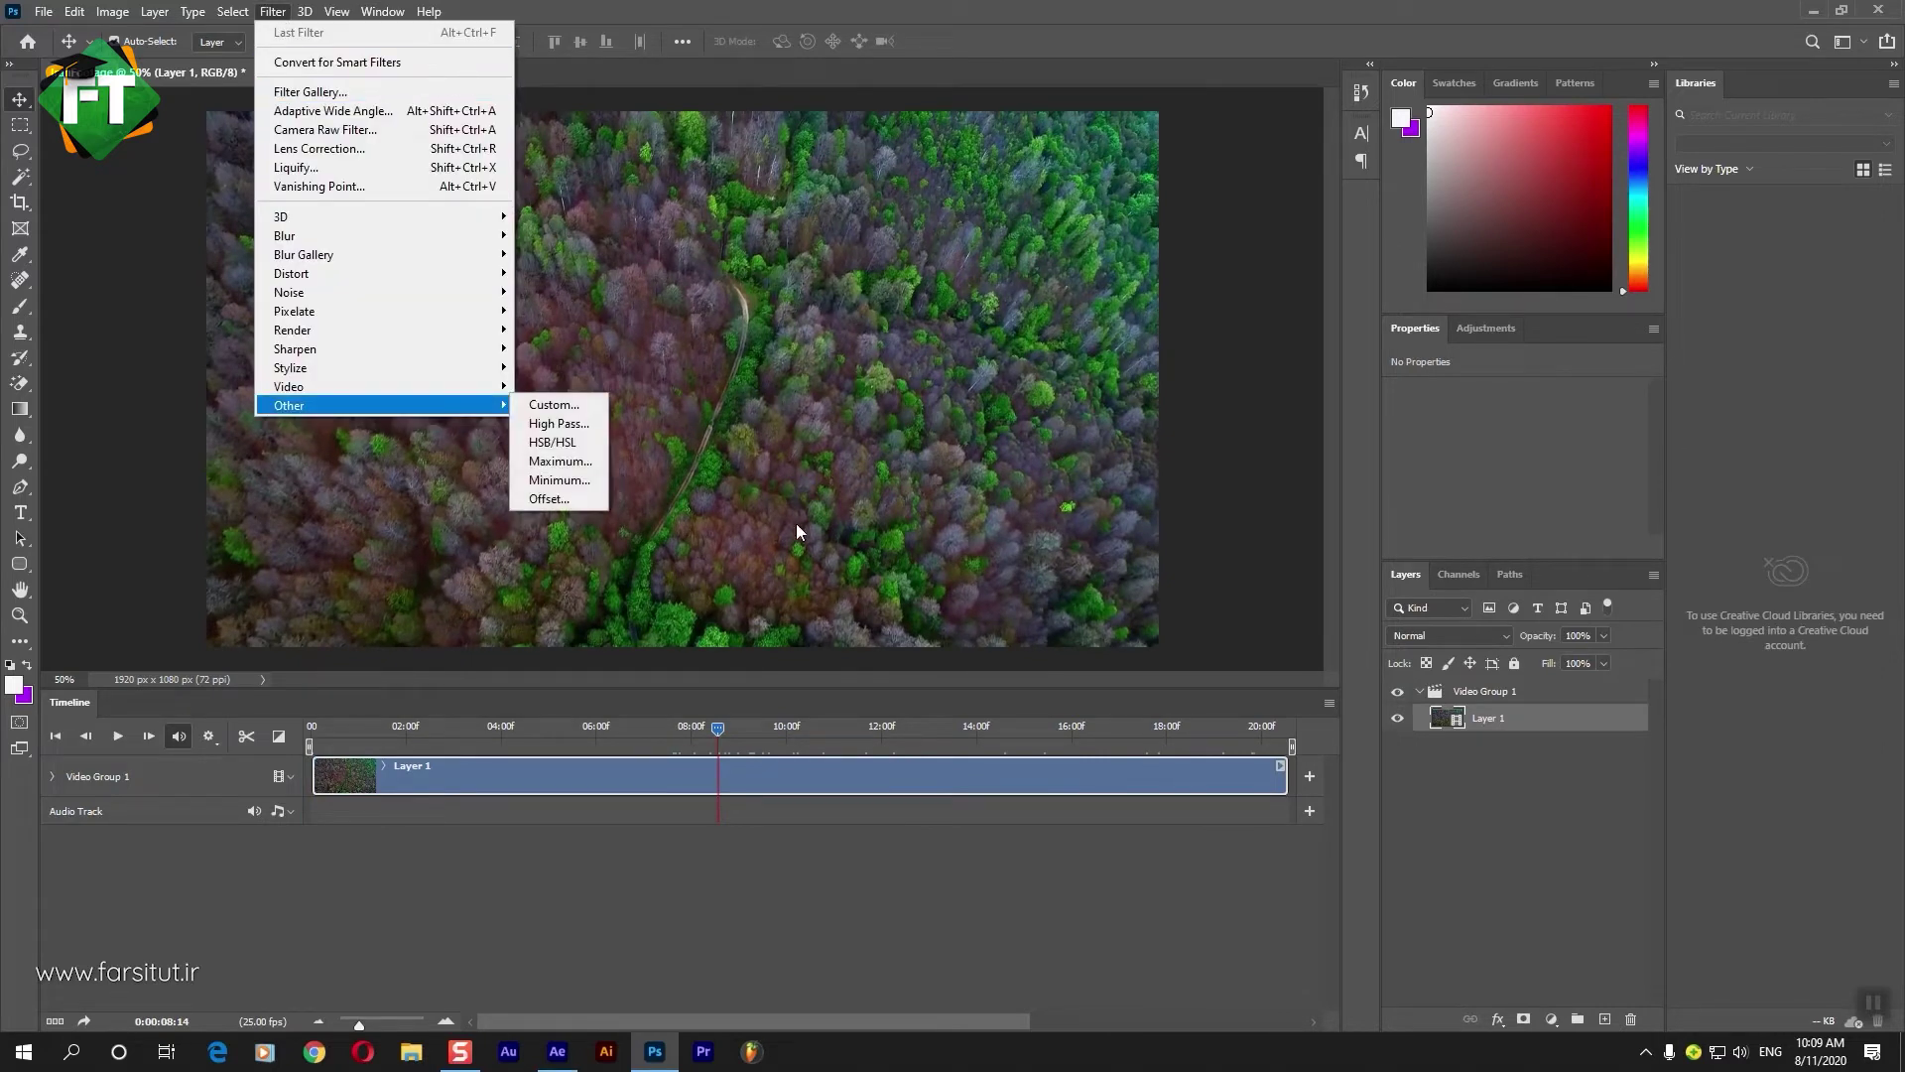
left_click(992, 35)
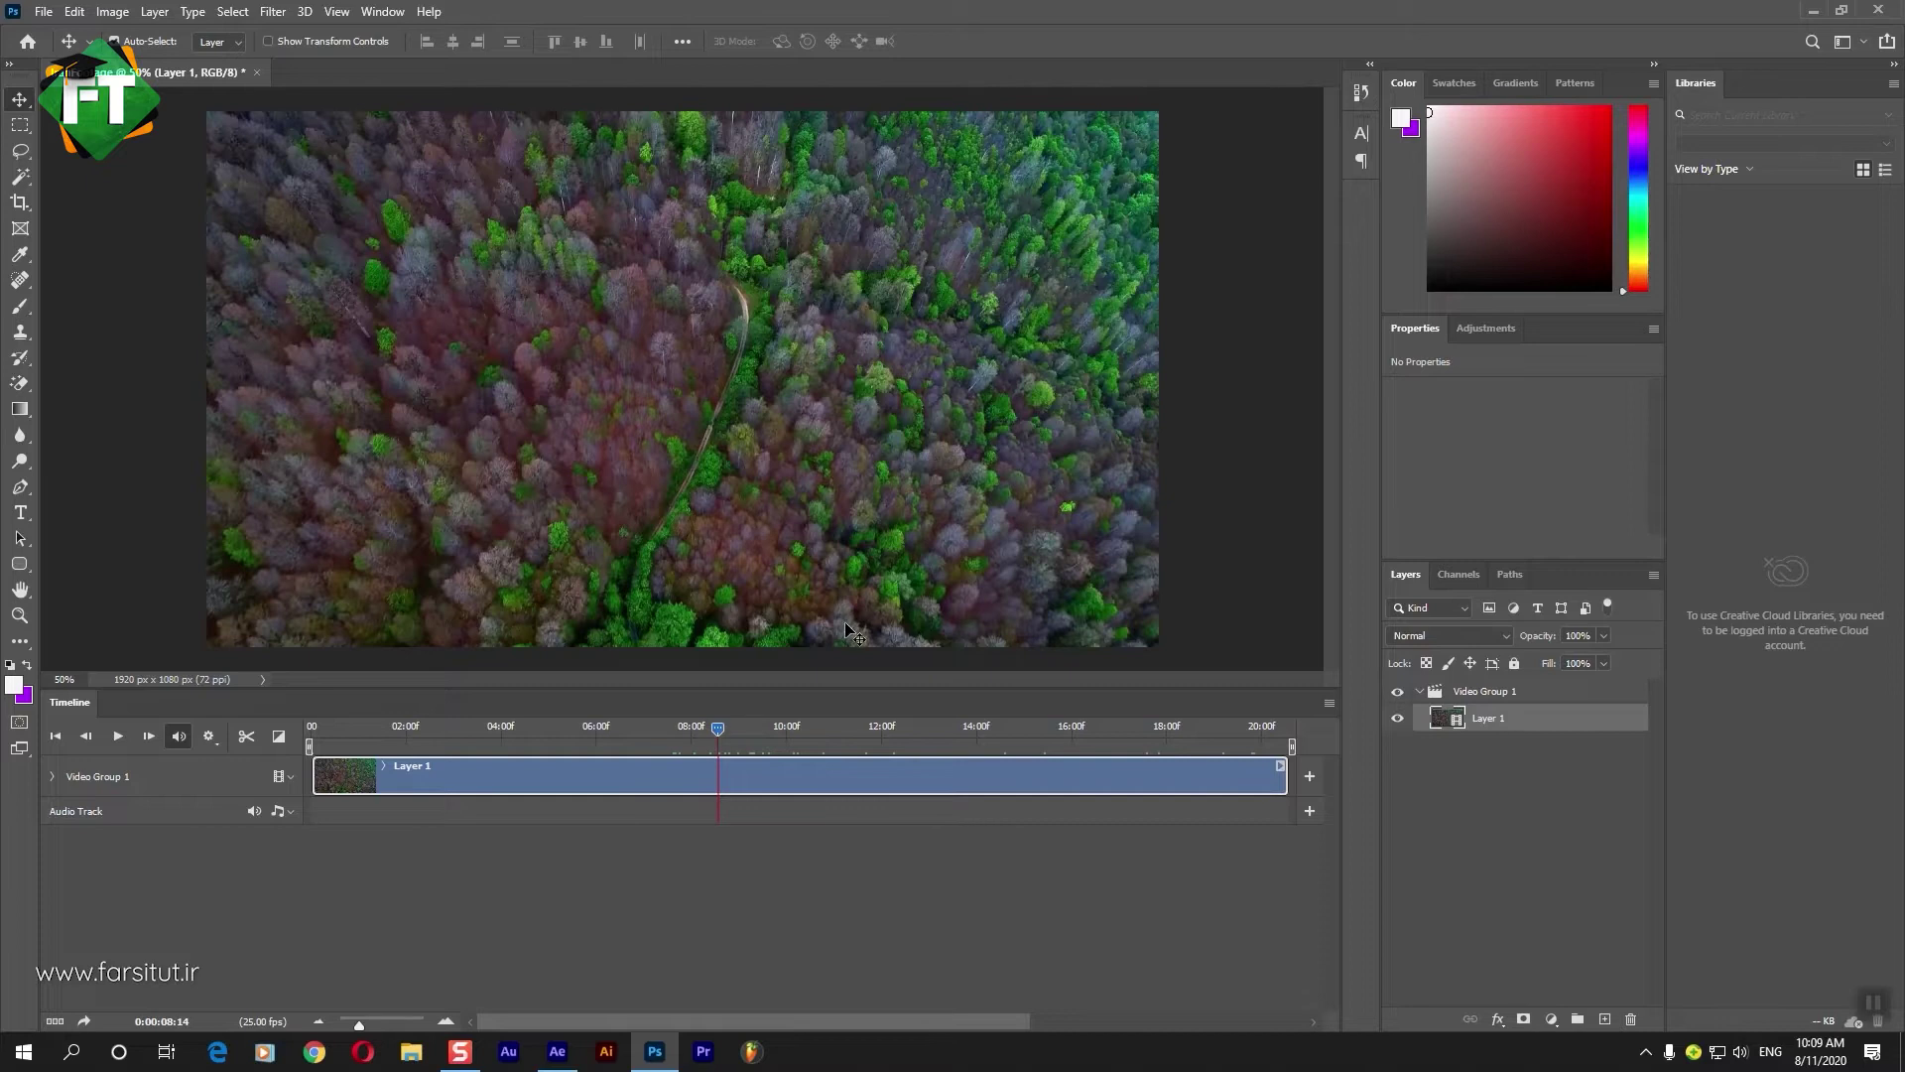
left_click_drag(748, 749, 640, 749)
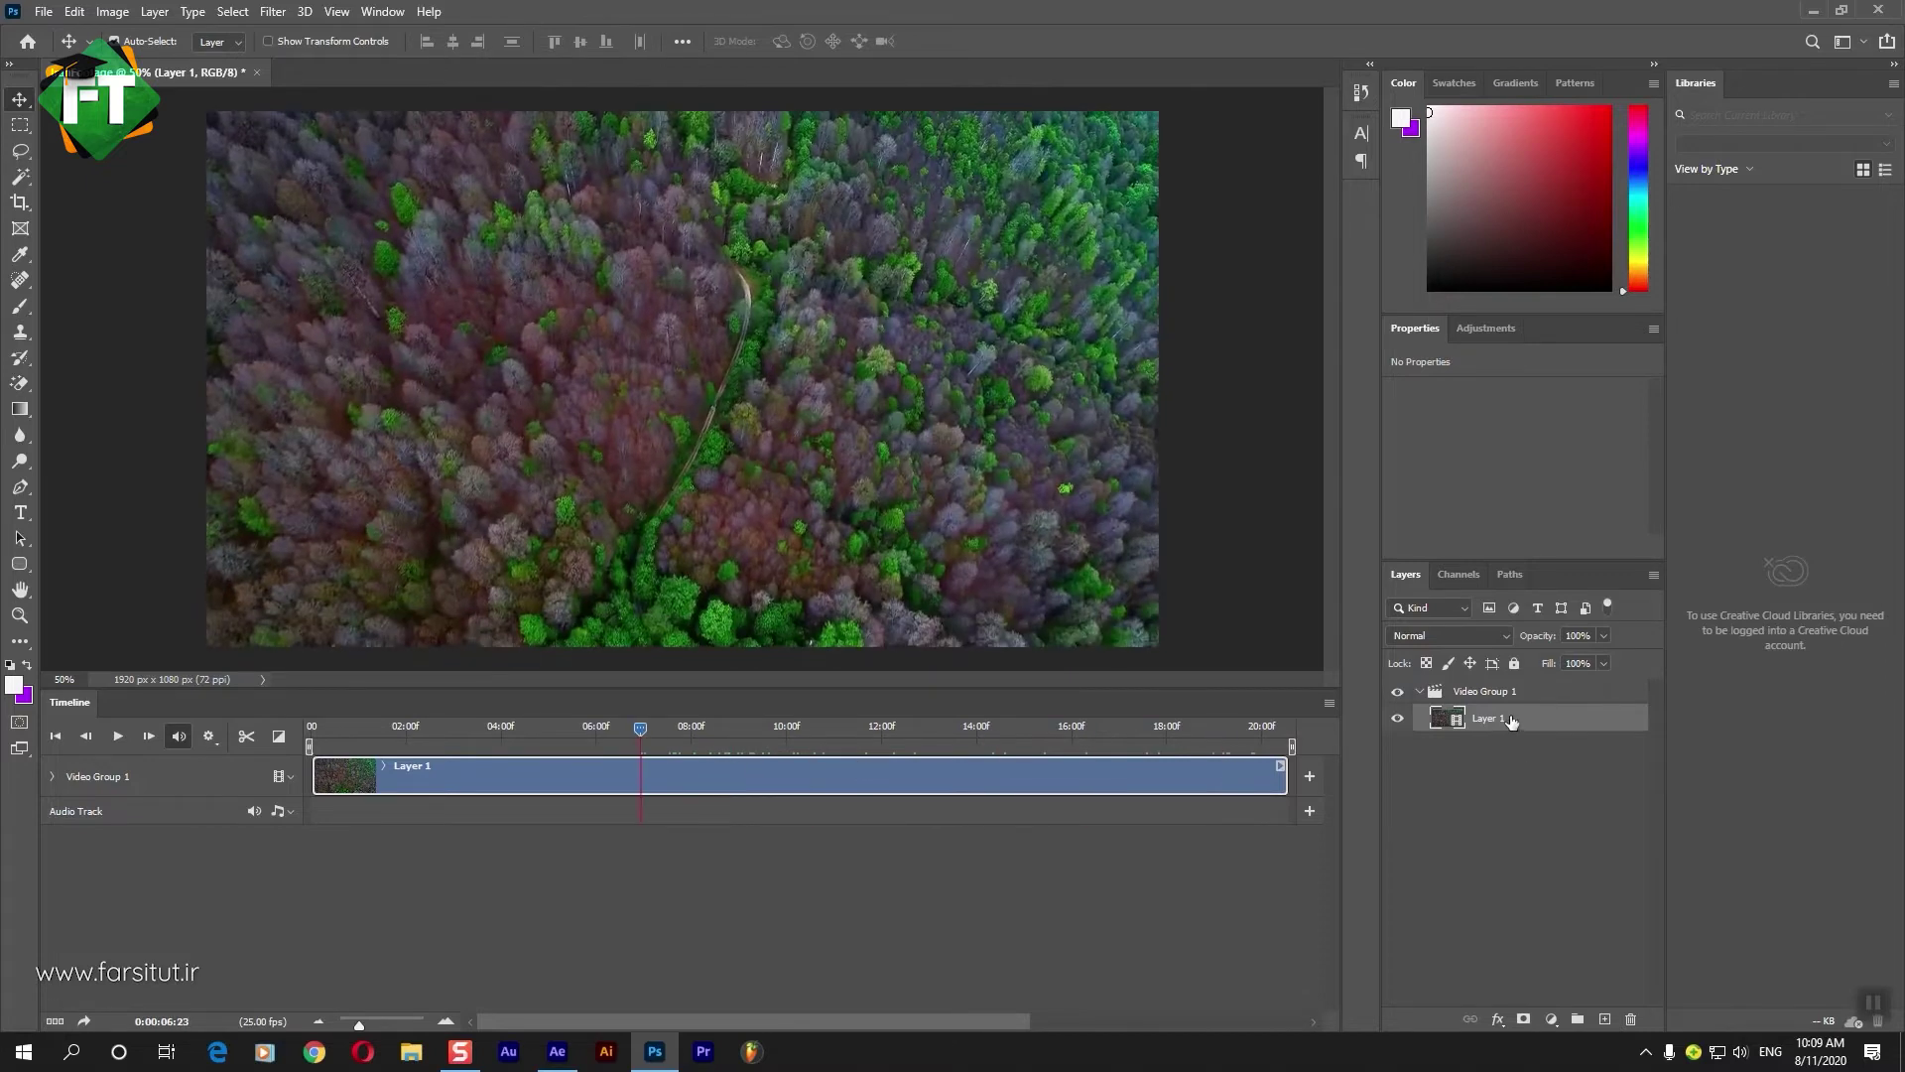
left_click(383, 11)
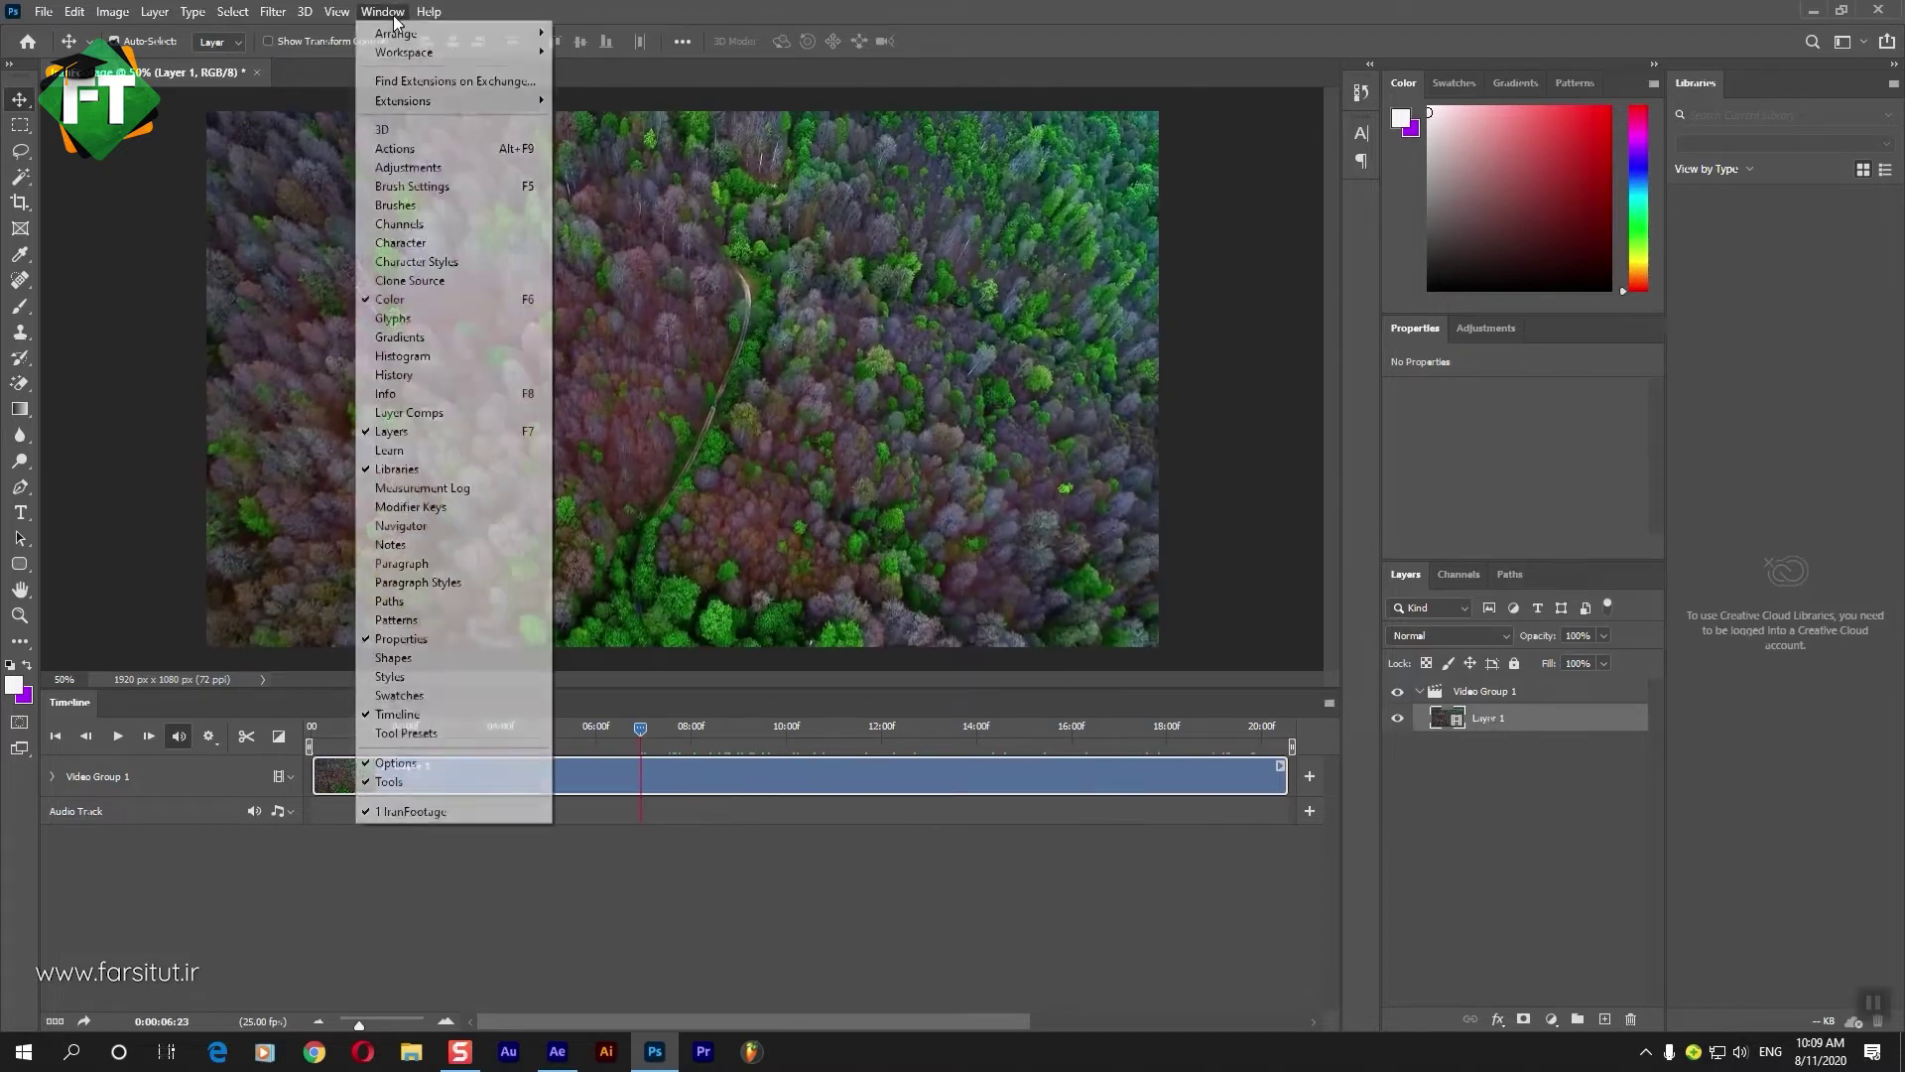
left_click(1499, 715)
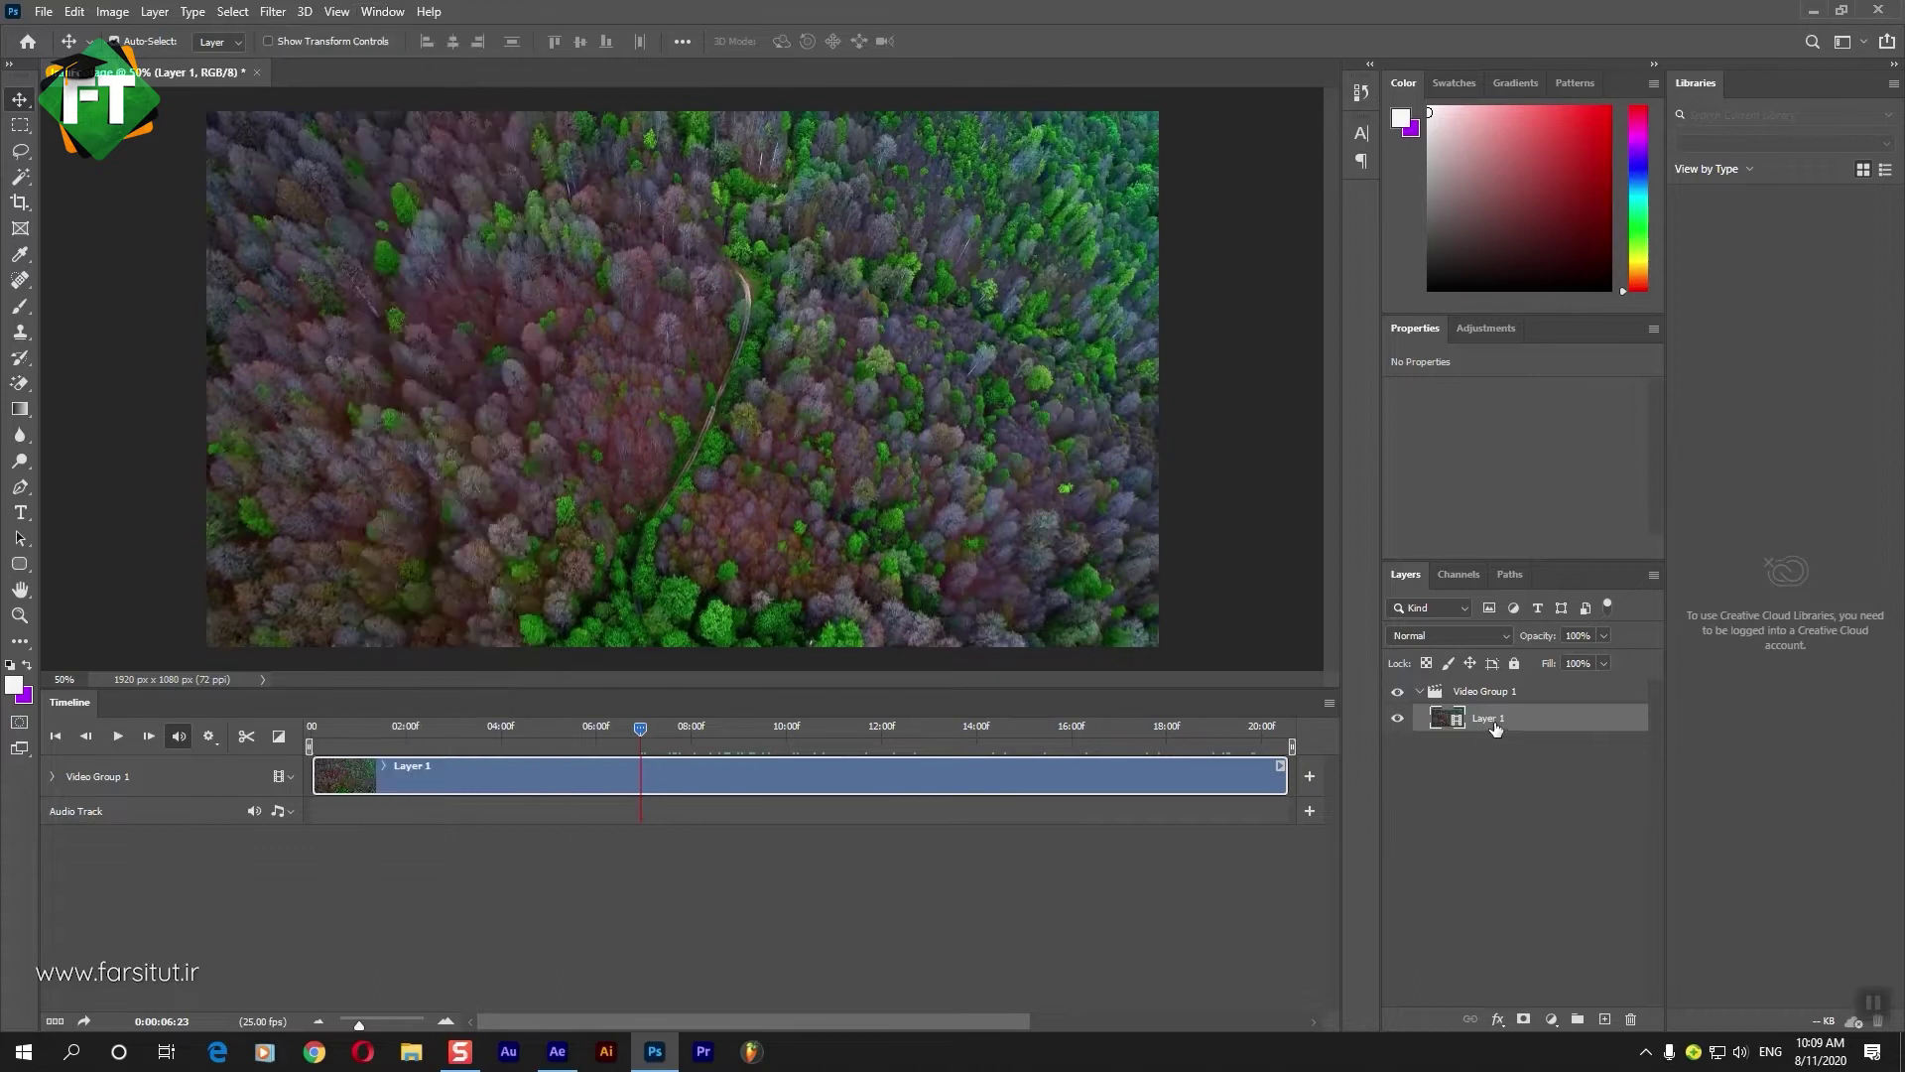
Convert Layer 1 to a smart object and move the video to about 07:16.
right_click(1497, 719)
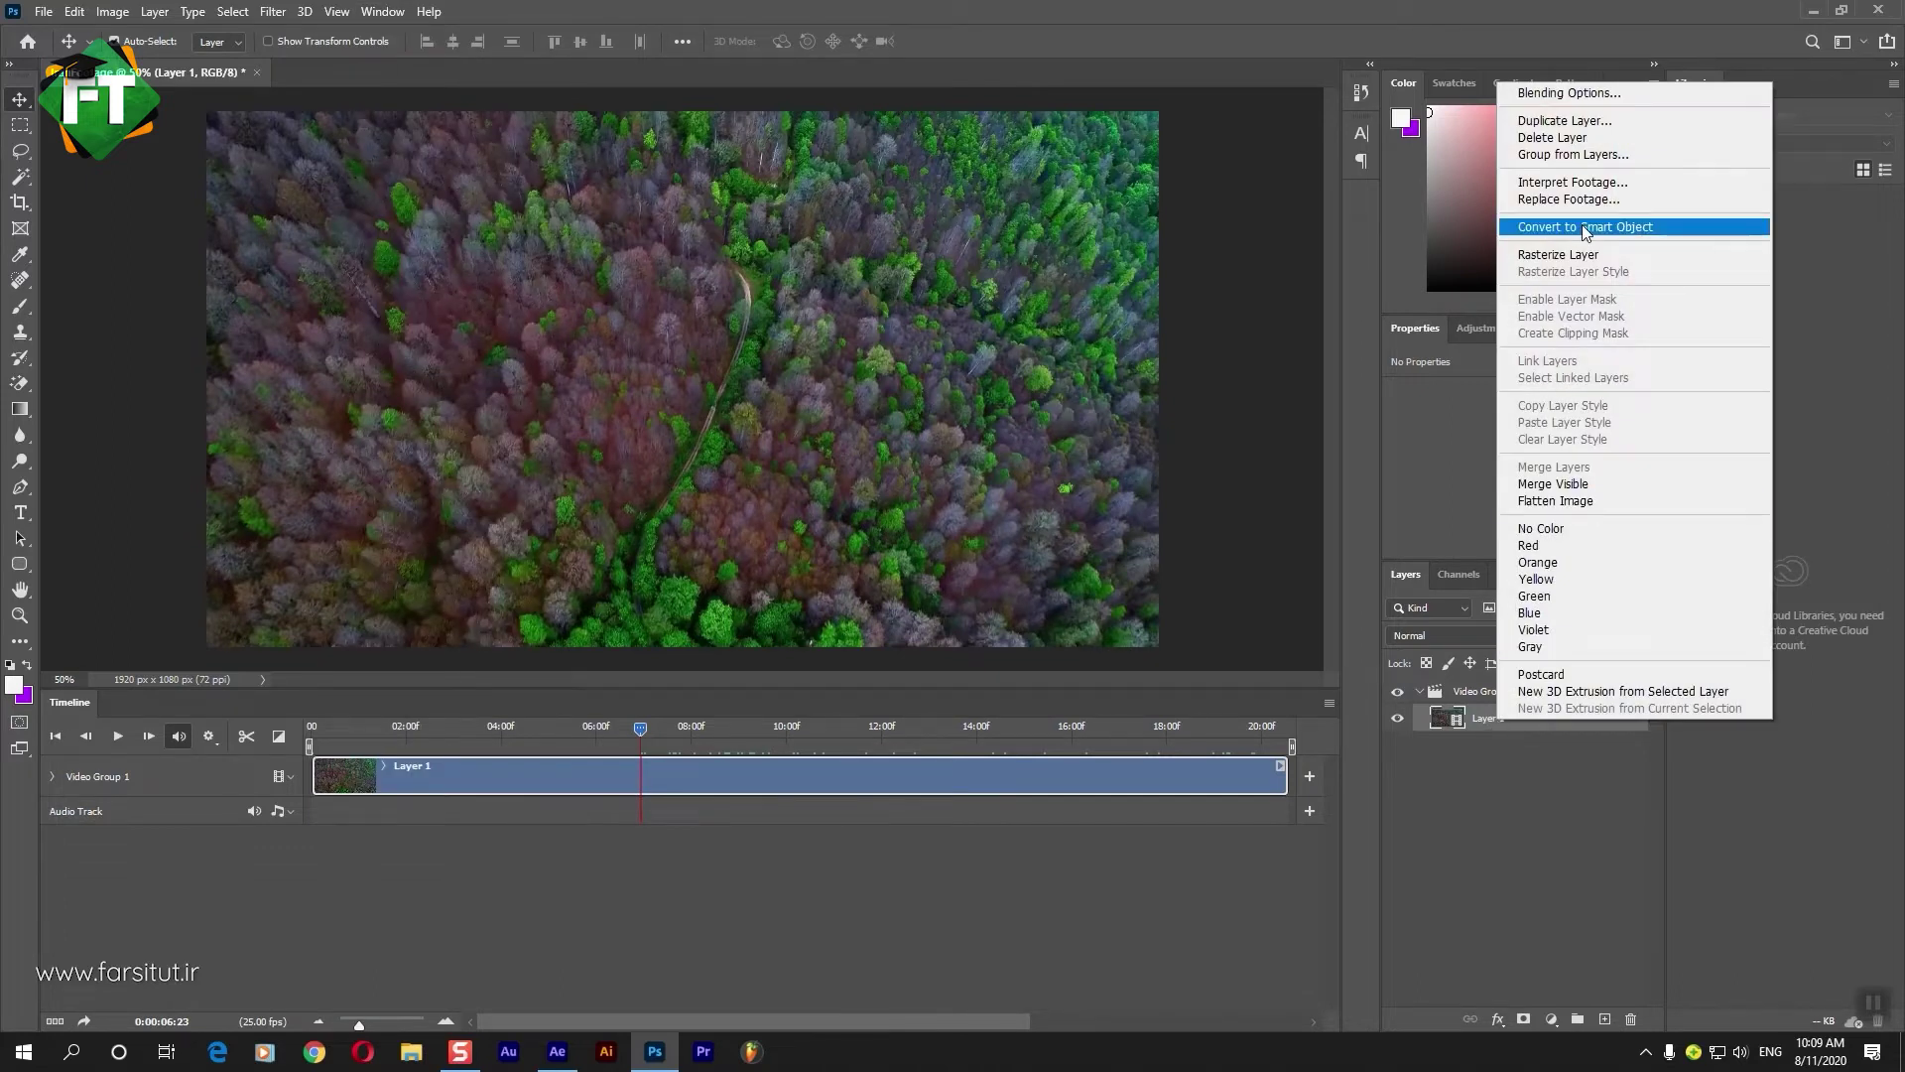
left_click(1586, 227)
left_click_drag(640, 730, 254, 762)
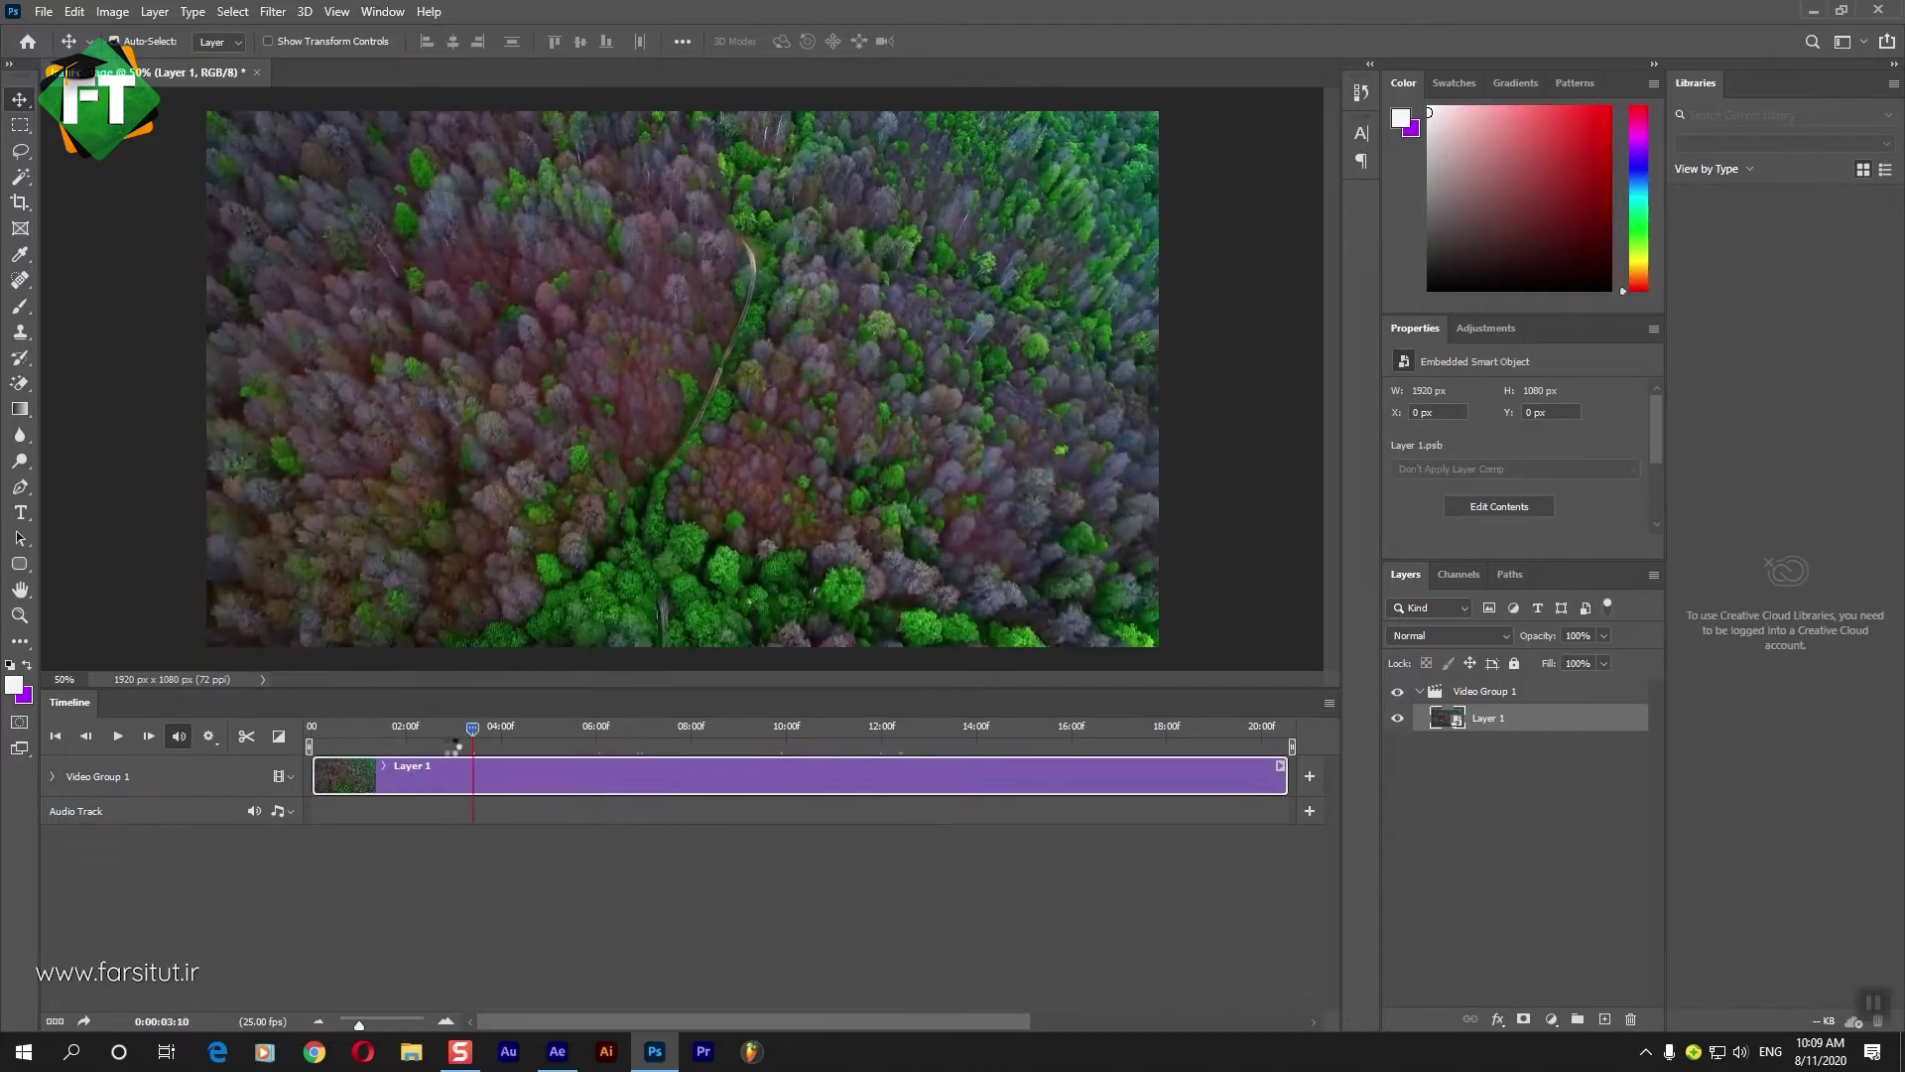
left_click_drag(504, 729, 674, 730)
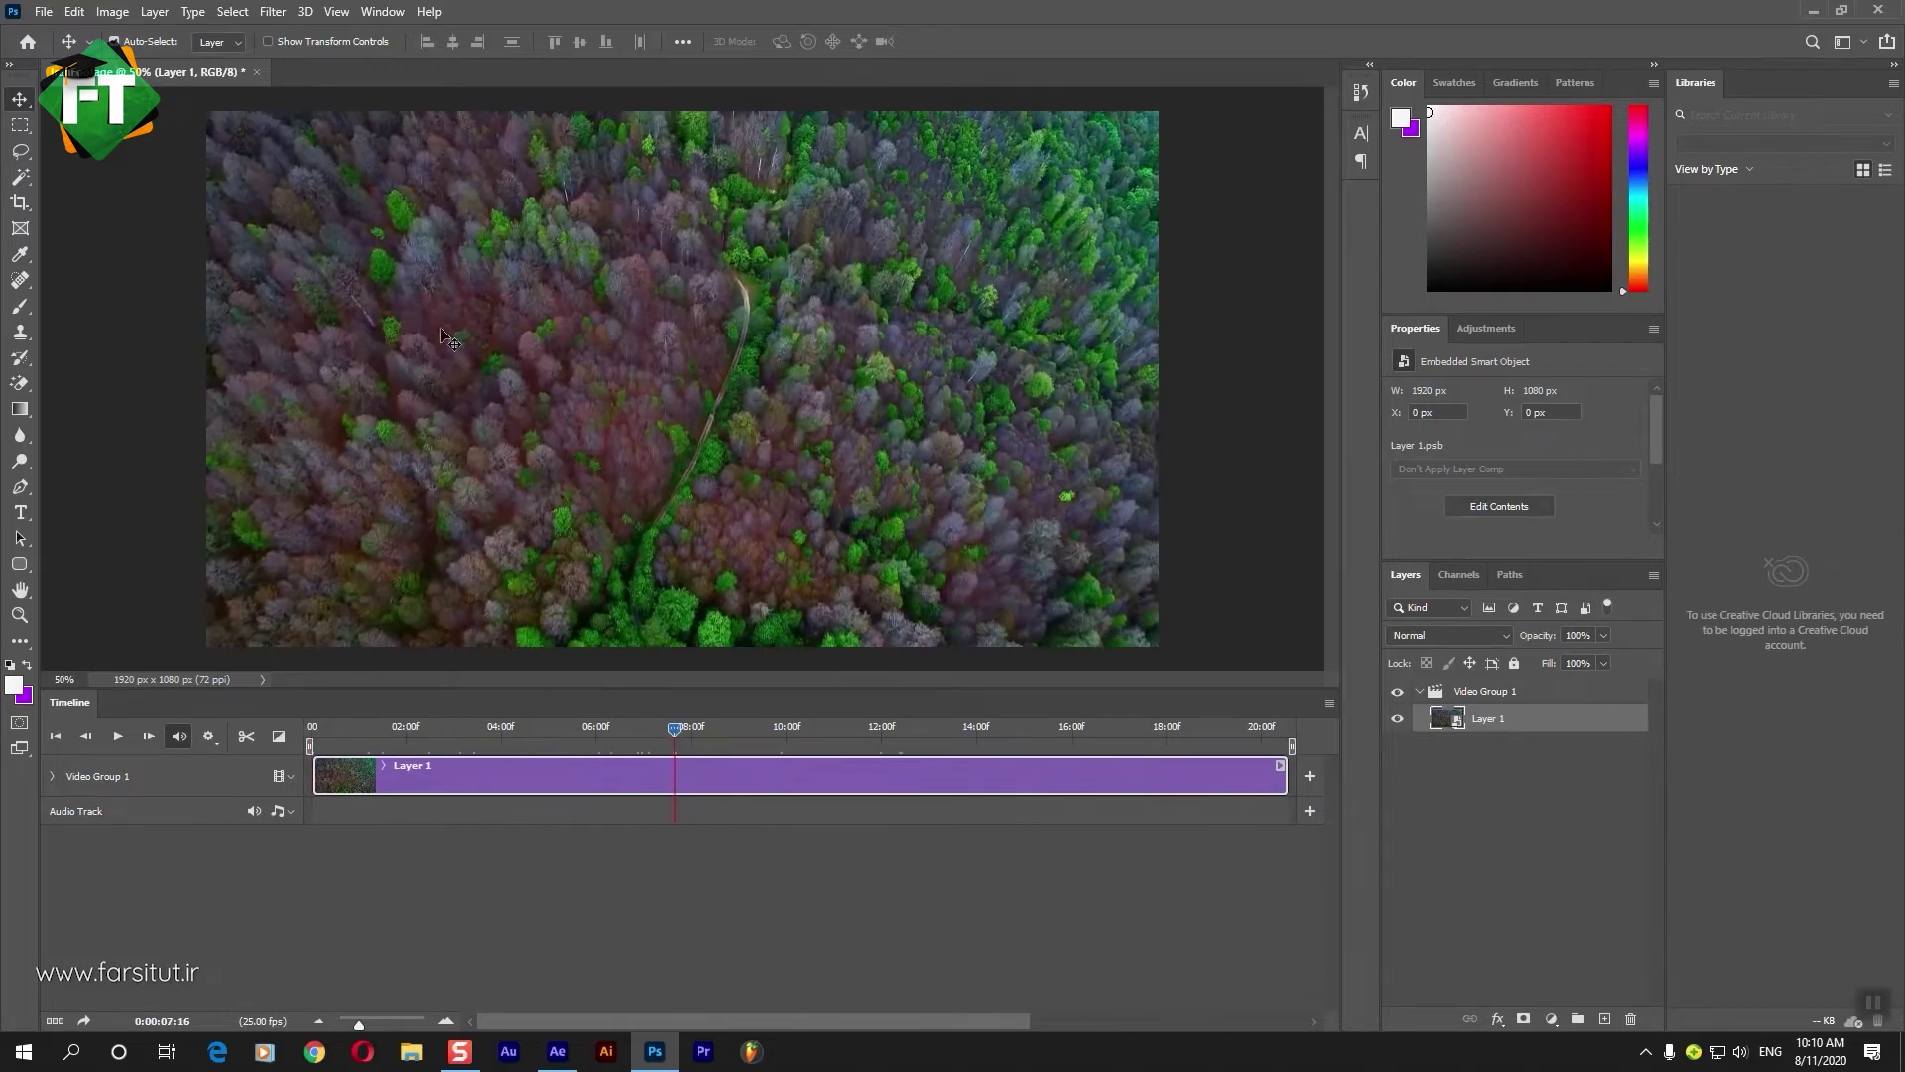
left_click(272, 11)
left_click(298, 92)
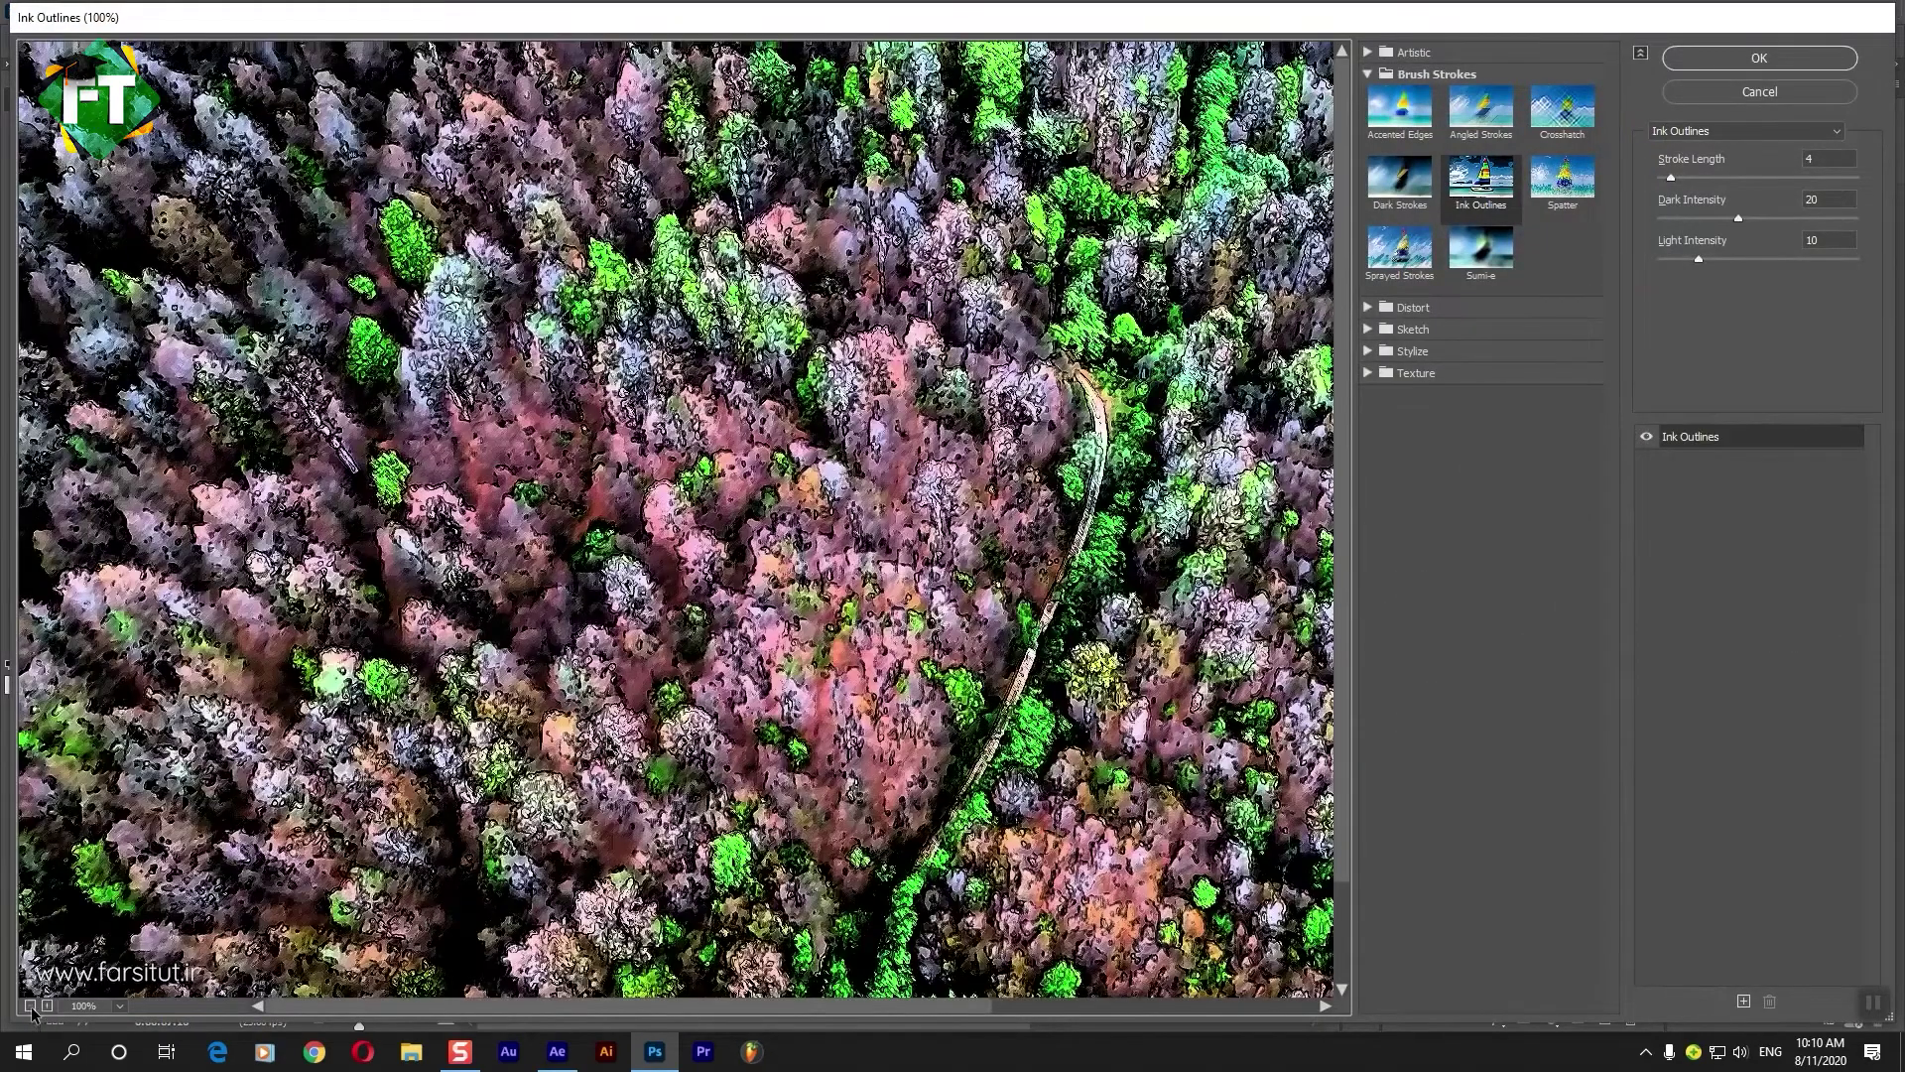
Preview Colored Pencil, Dry Brush, Watercolor, Accented Edges, Dark Strokes and Sumi-e in the Filter Gallery.
left_click(31, 1006)
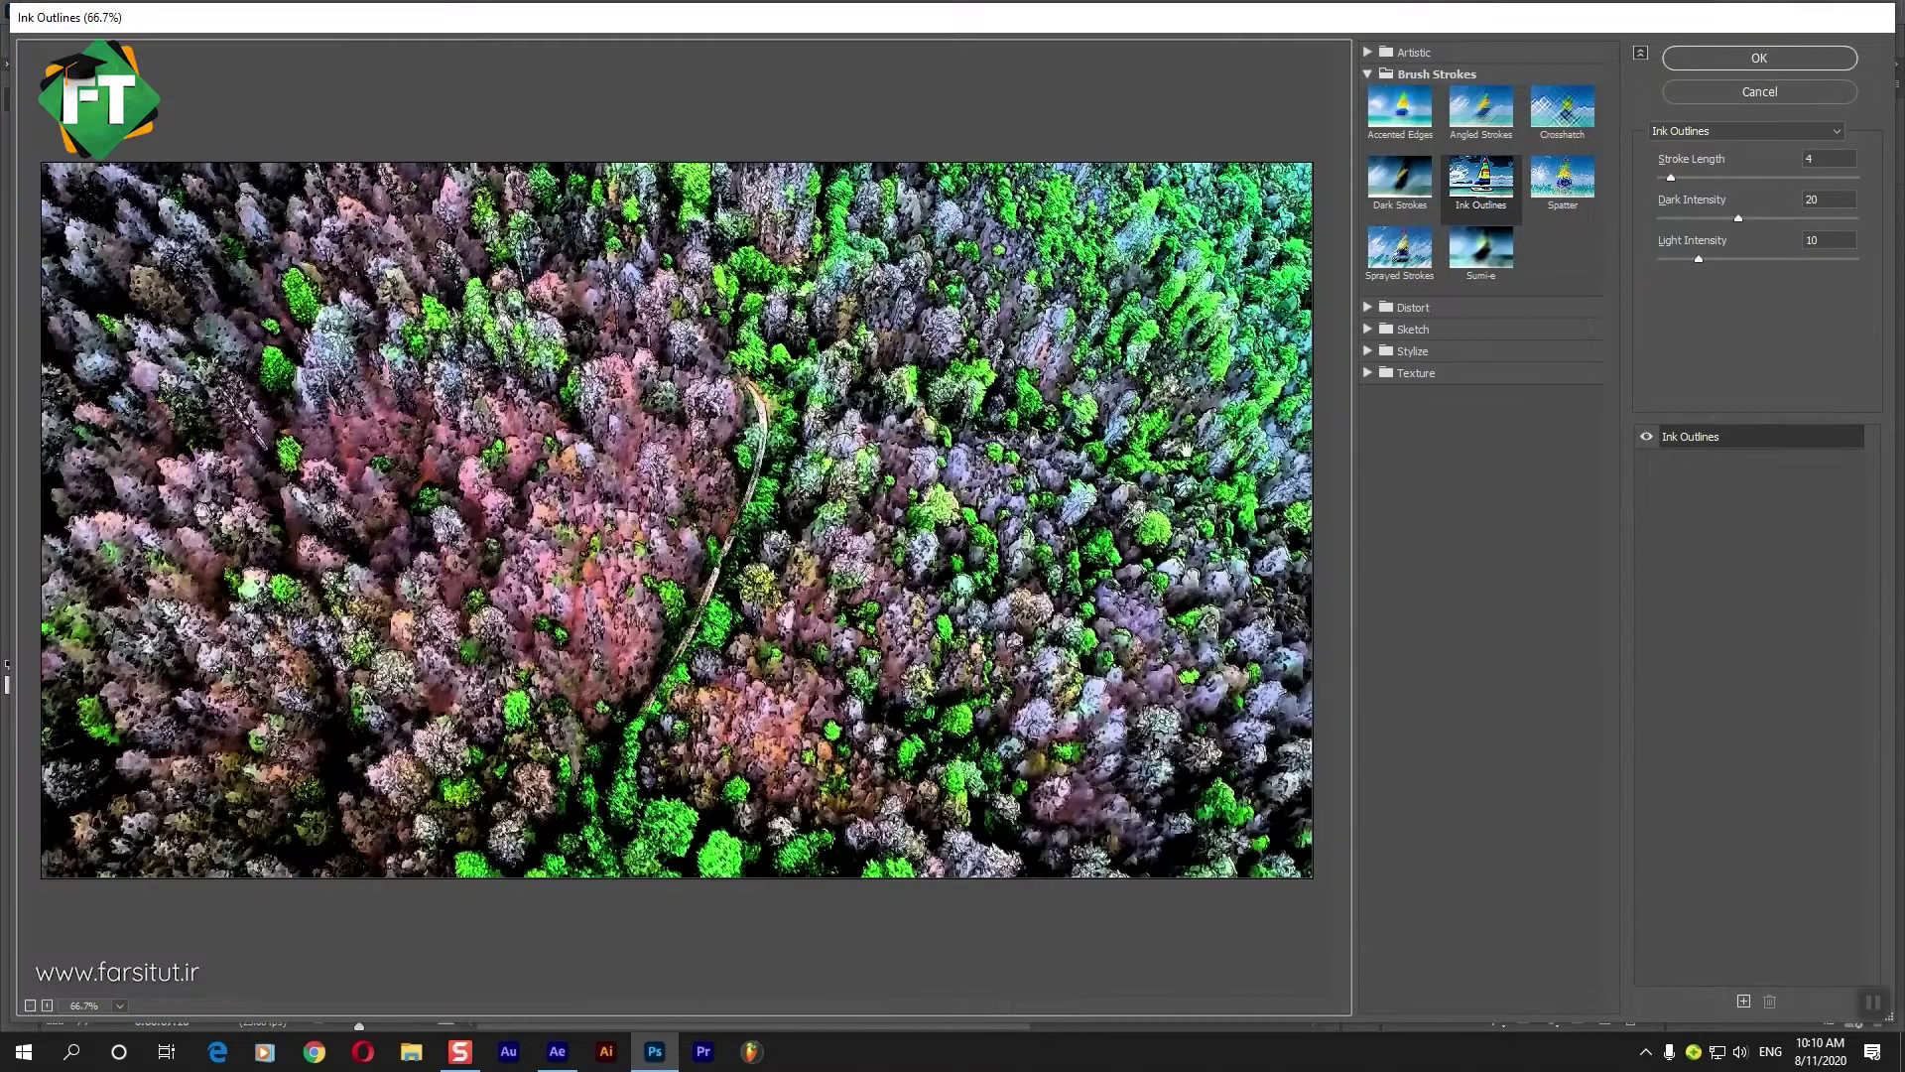
left_click(1414, 51)
left_click(1400, 85)
left_click(1562, 85)
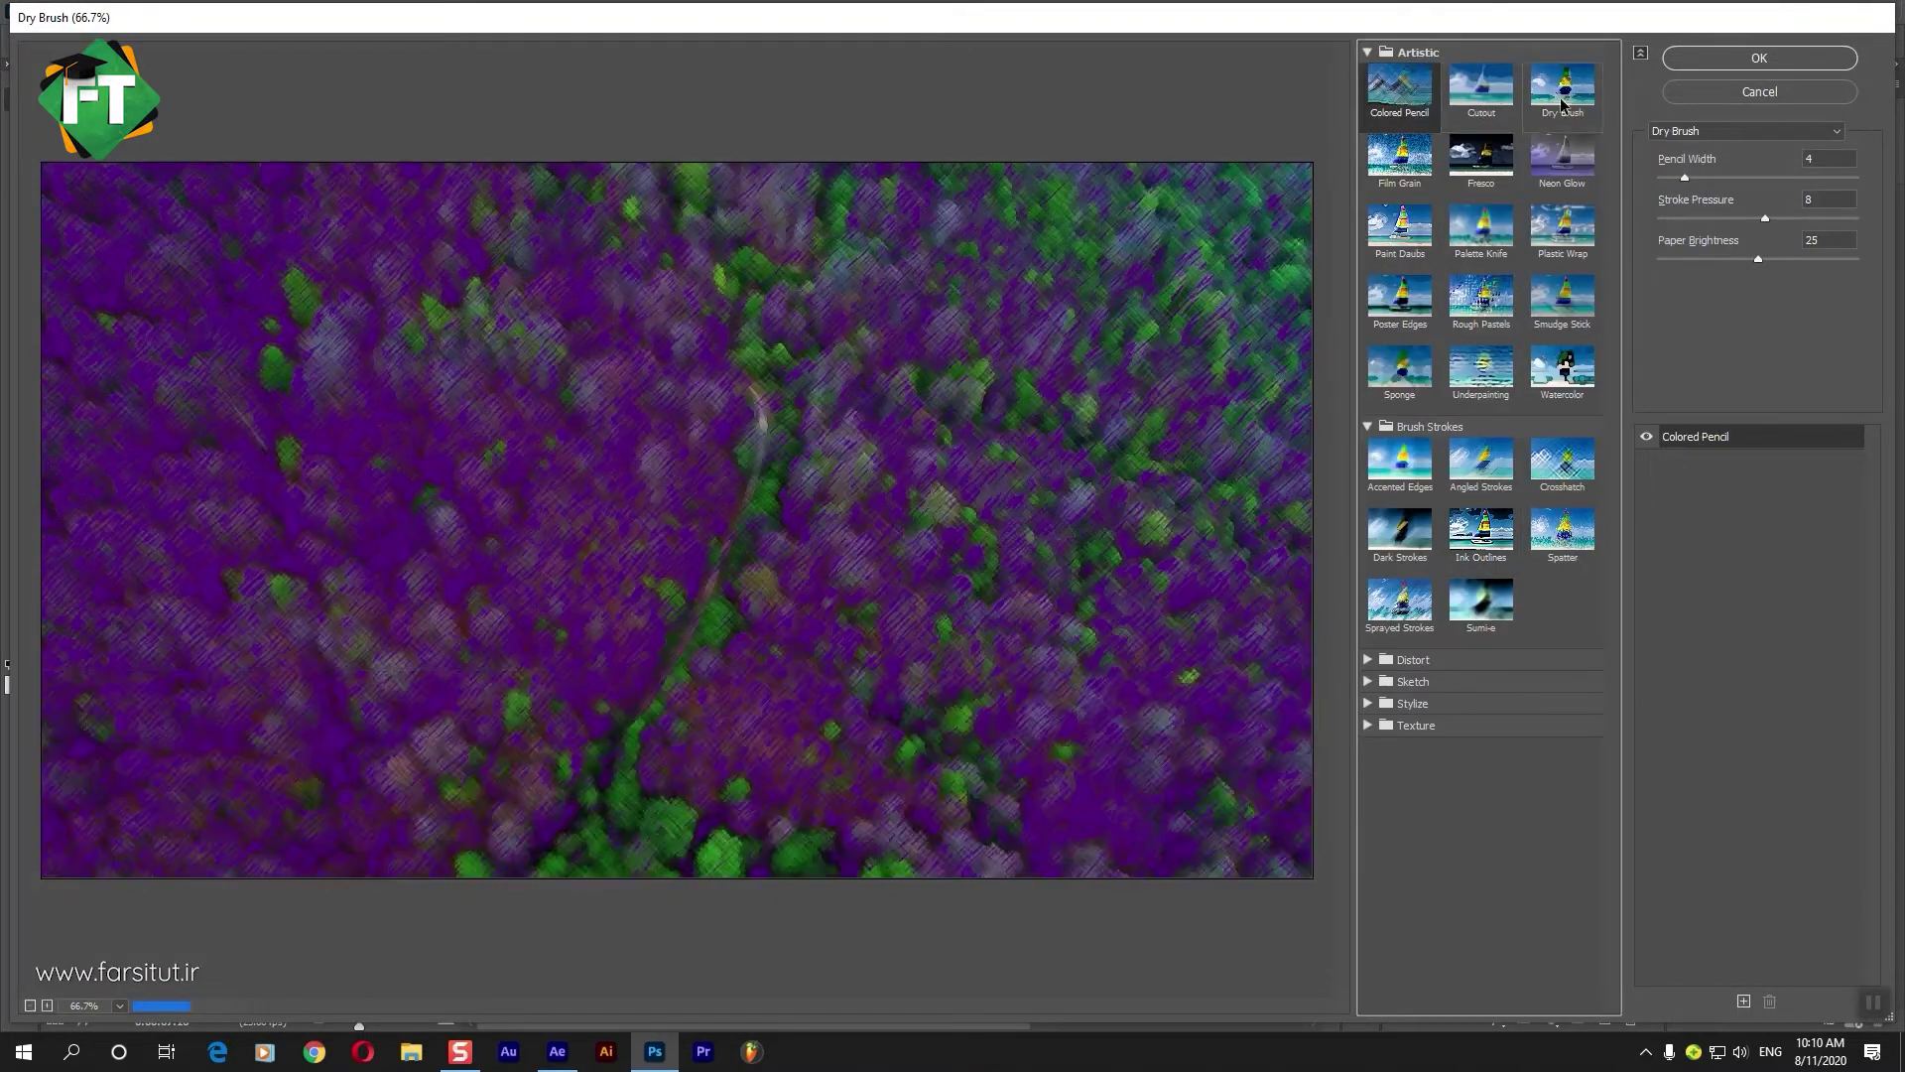
left_click(1566, 392)
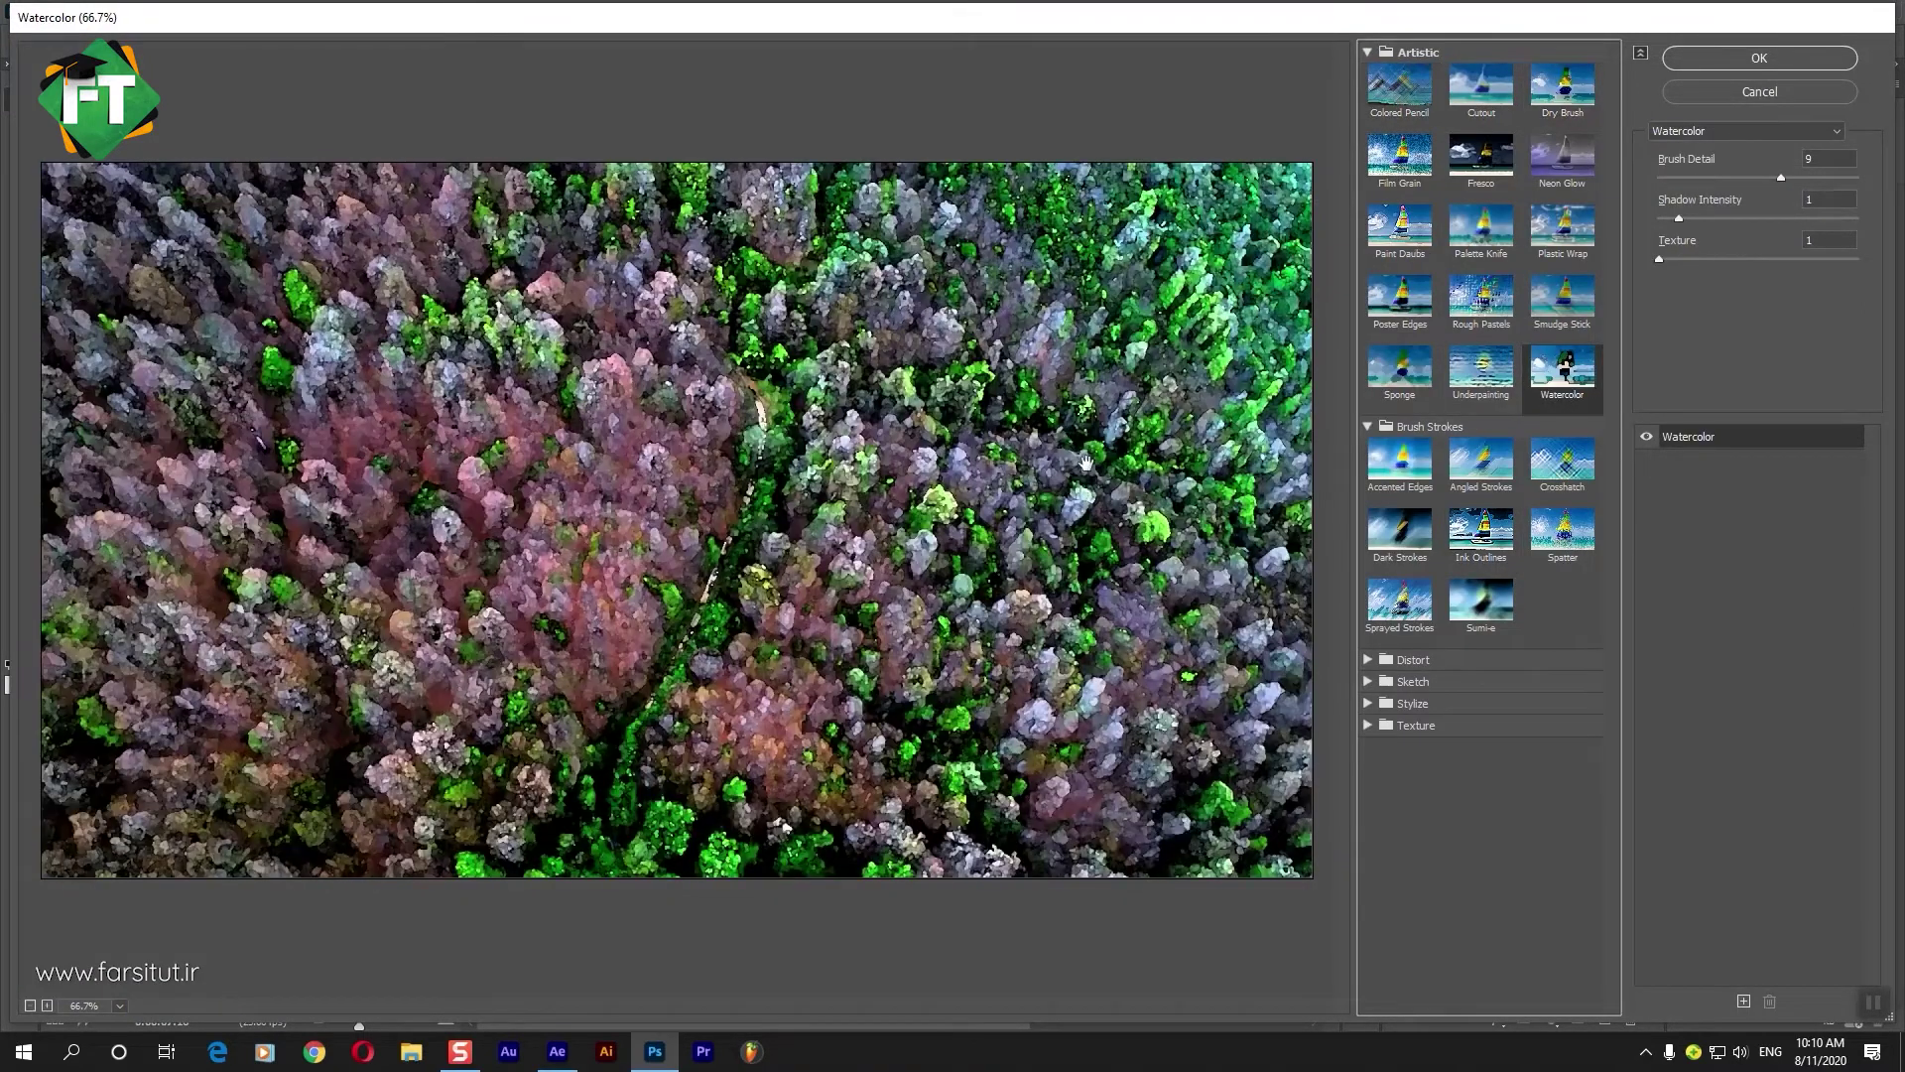
left_click(1372, 486)
left_click(1399, 531)
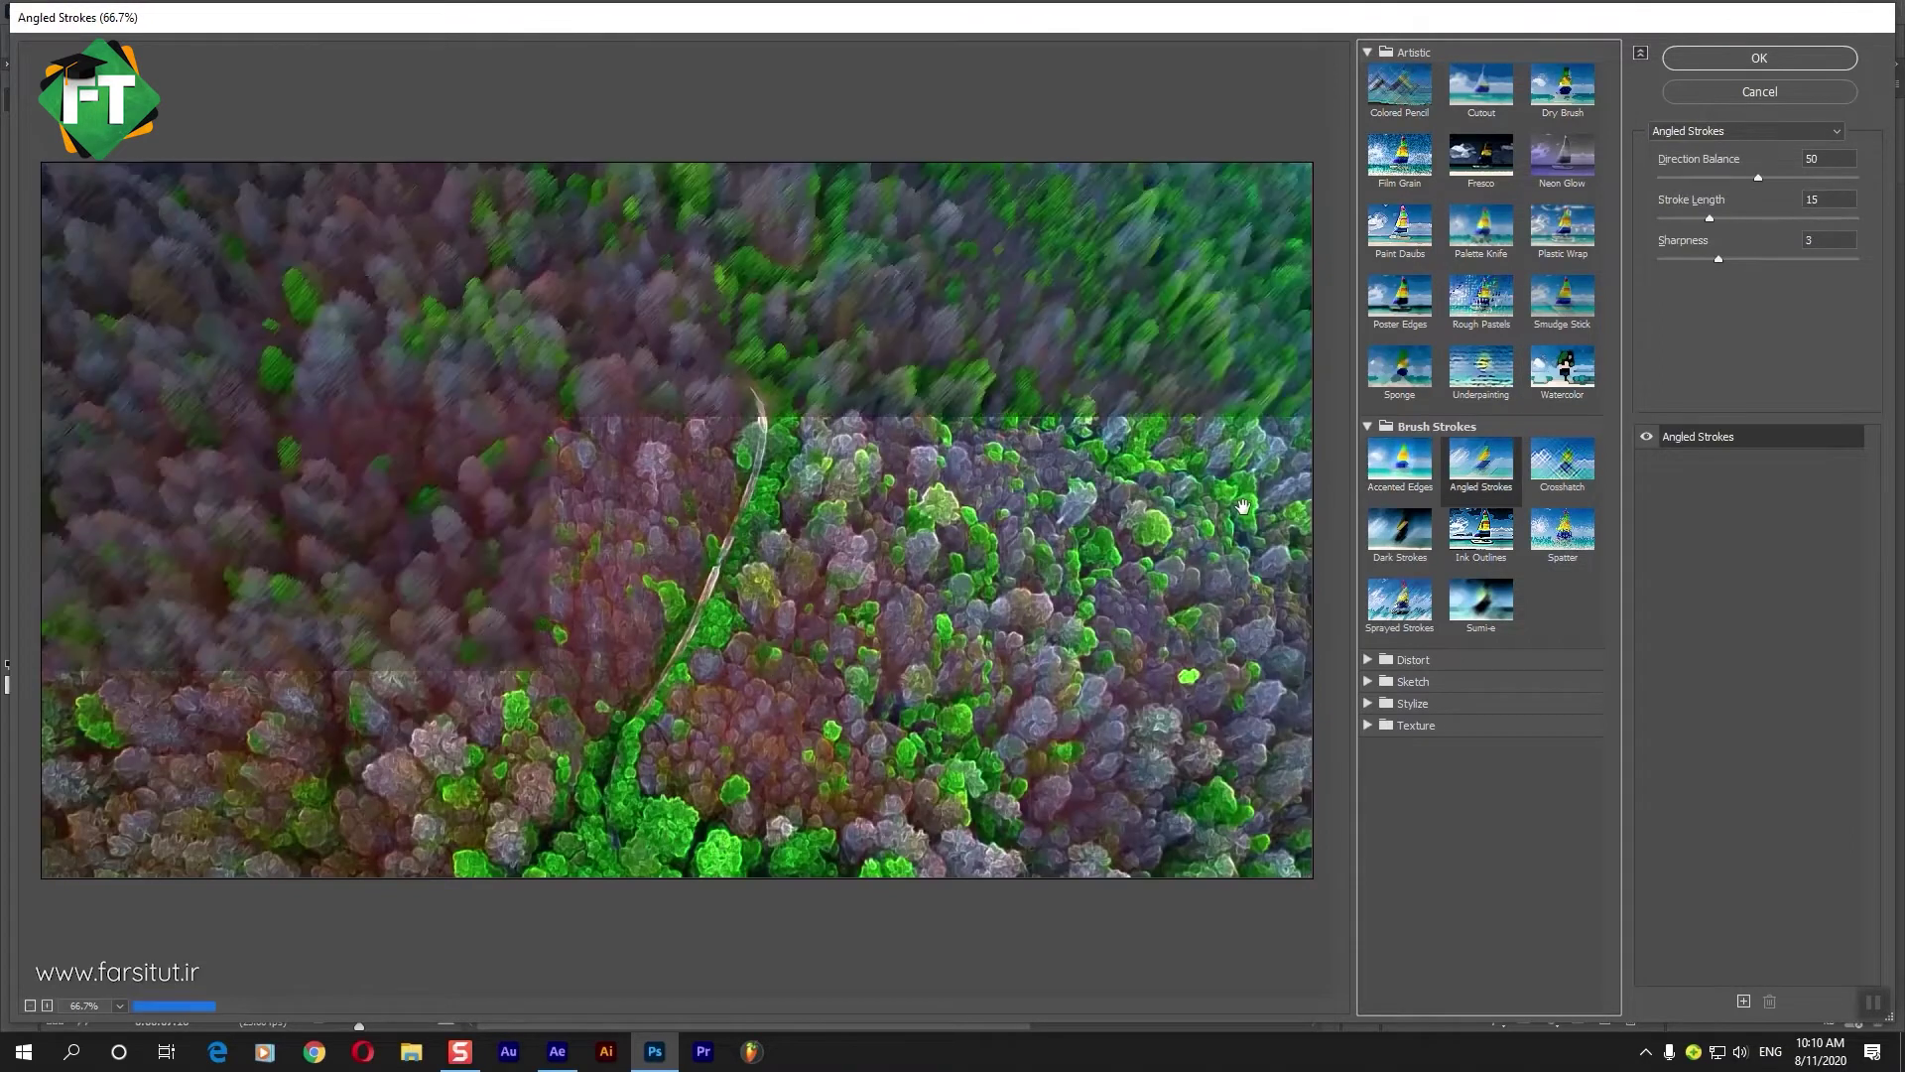
key("Right")
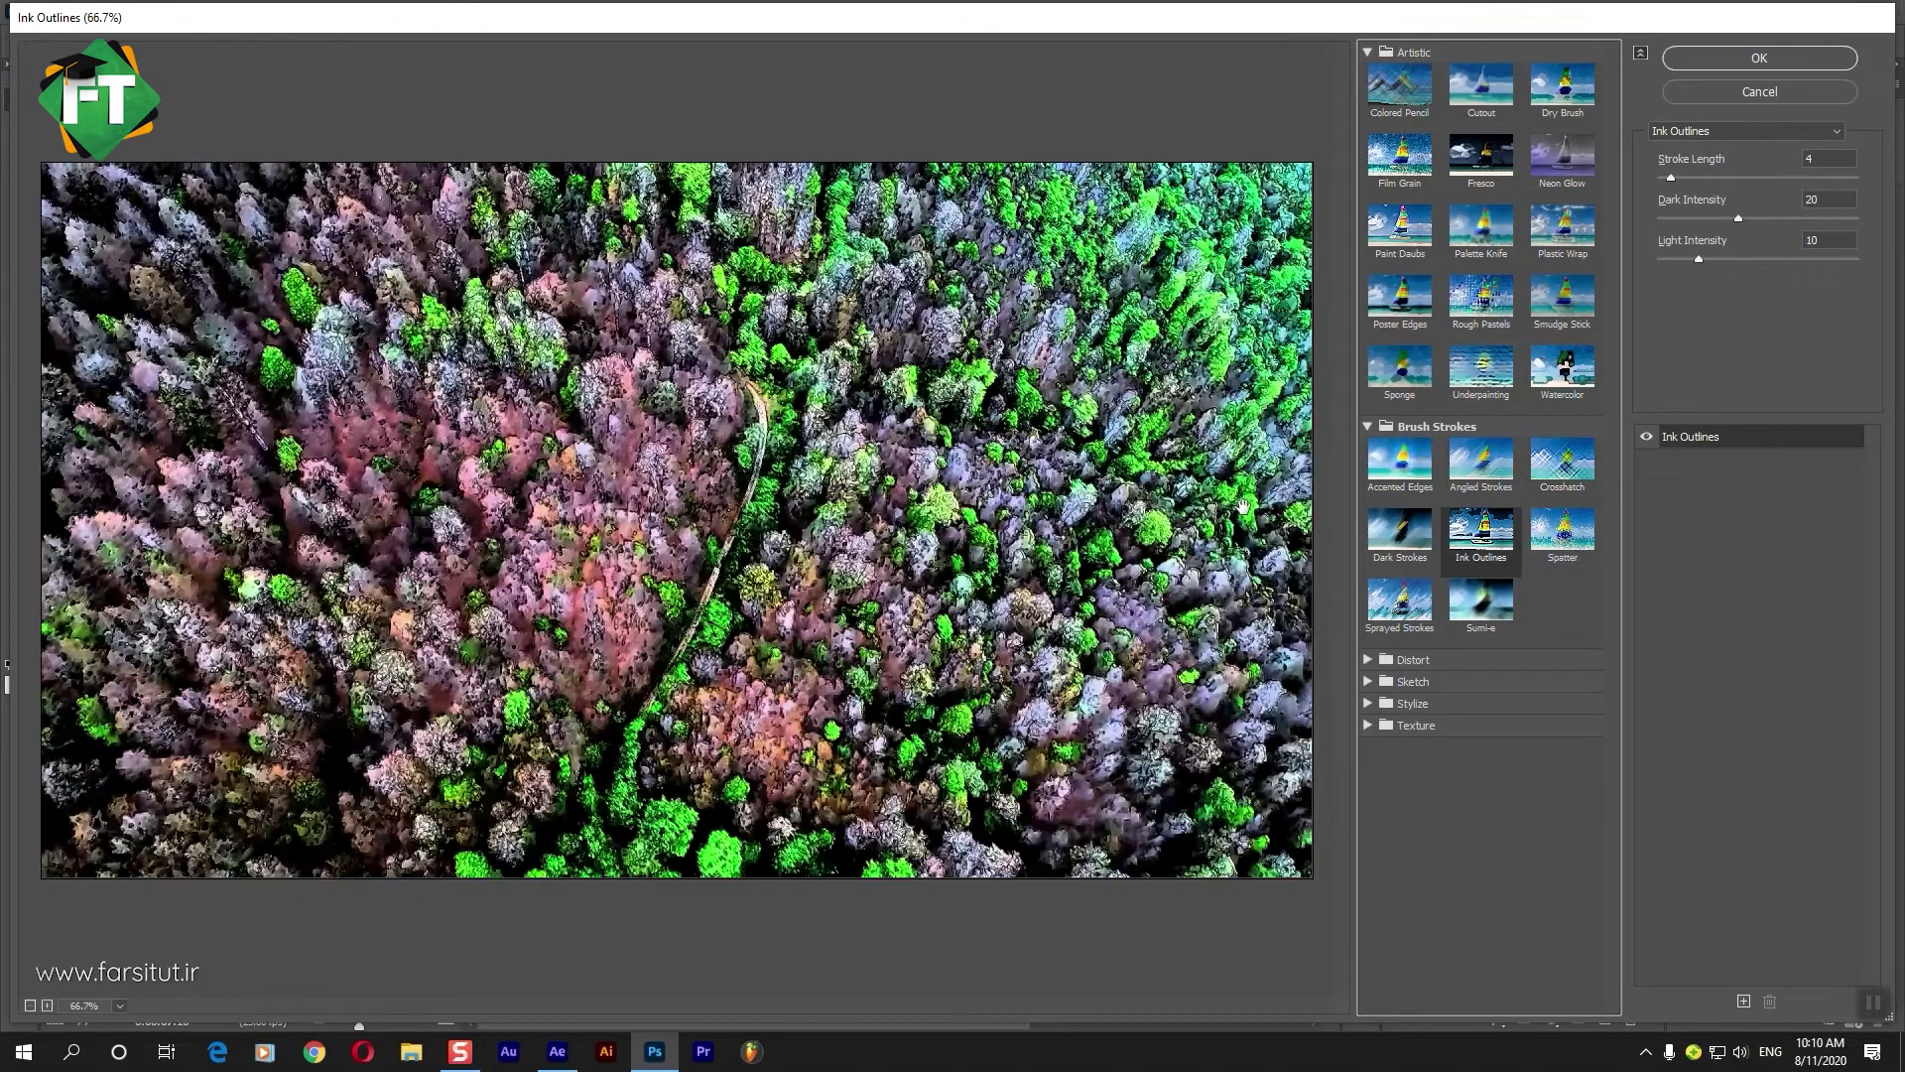
key("Right")
key("Right")
key("Right")
Tweak Accented Edges brightness, smoothness and width, then browse the Distort filters.
left_click(1396, 475)
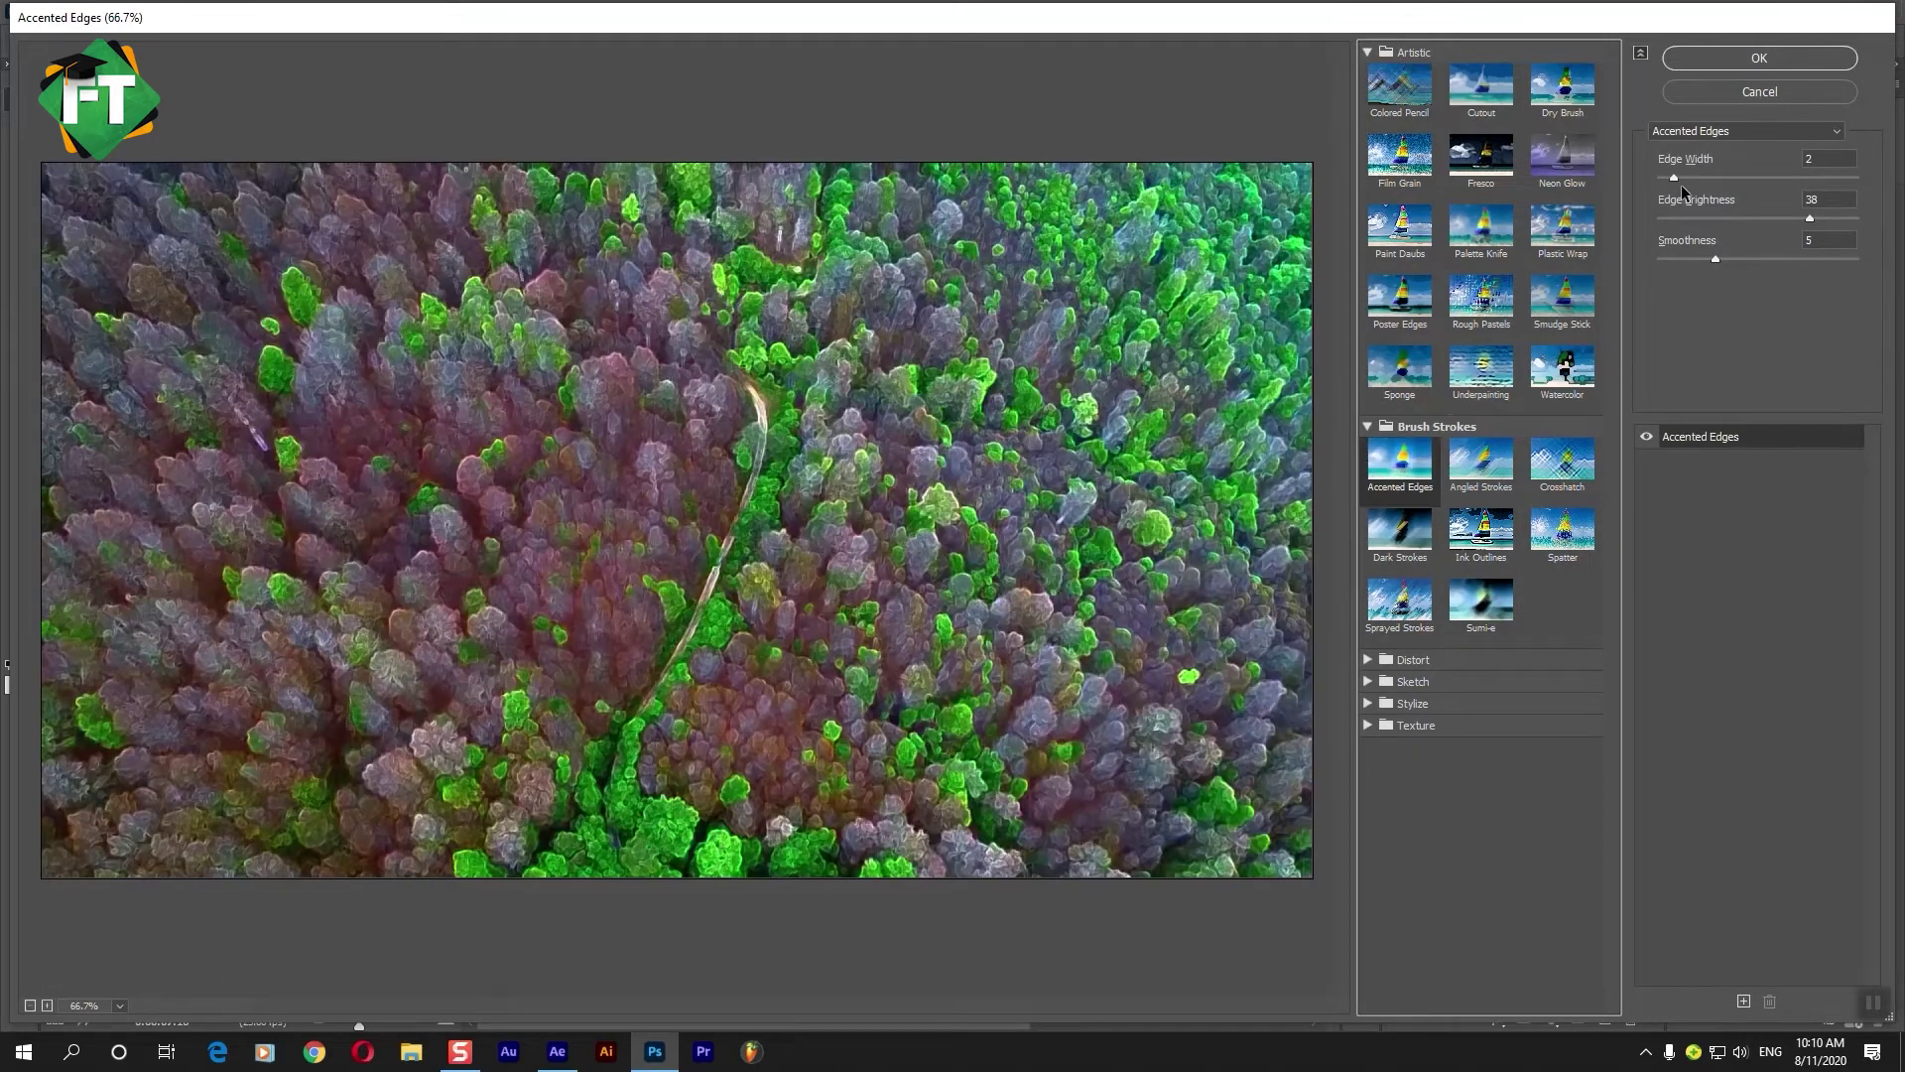
mouse_move(1808, 217)
left_mouse_down()
mouse_move(1667, 235)
mouse_move(1862, 224)
left_mouse_up()
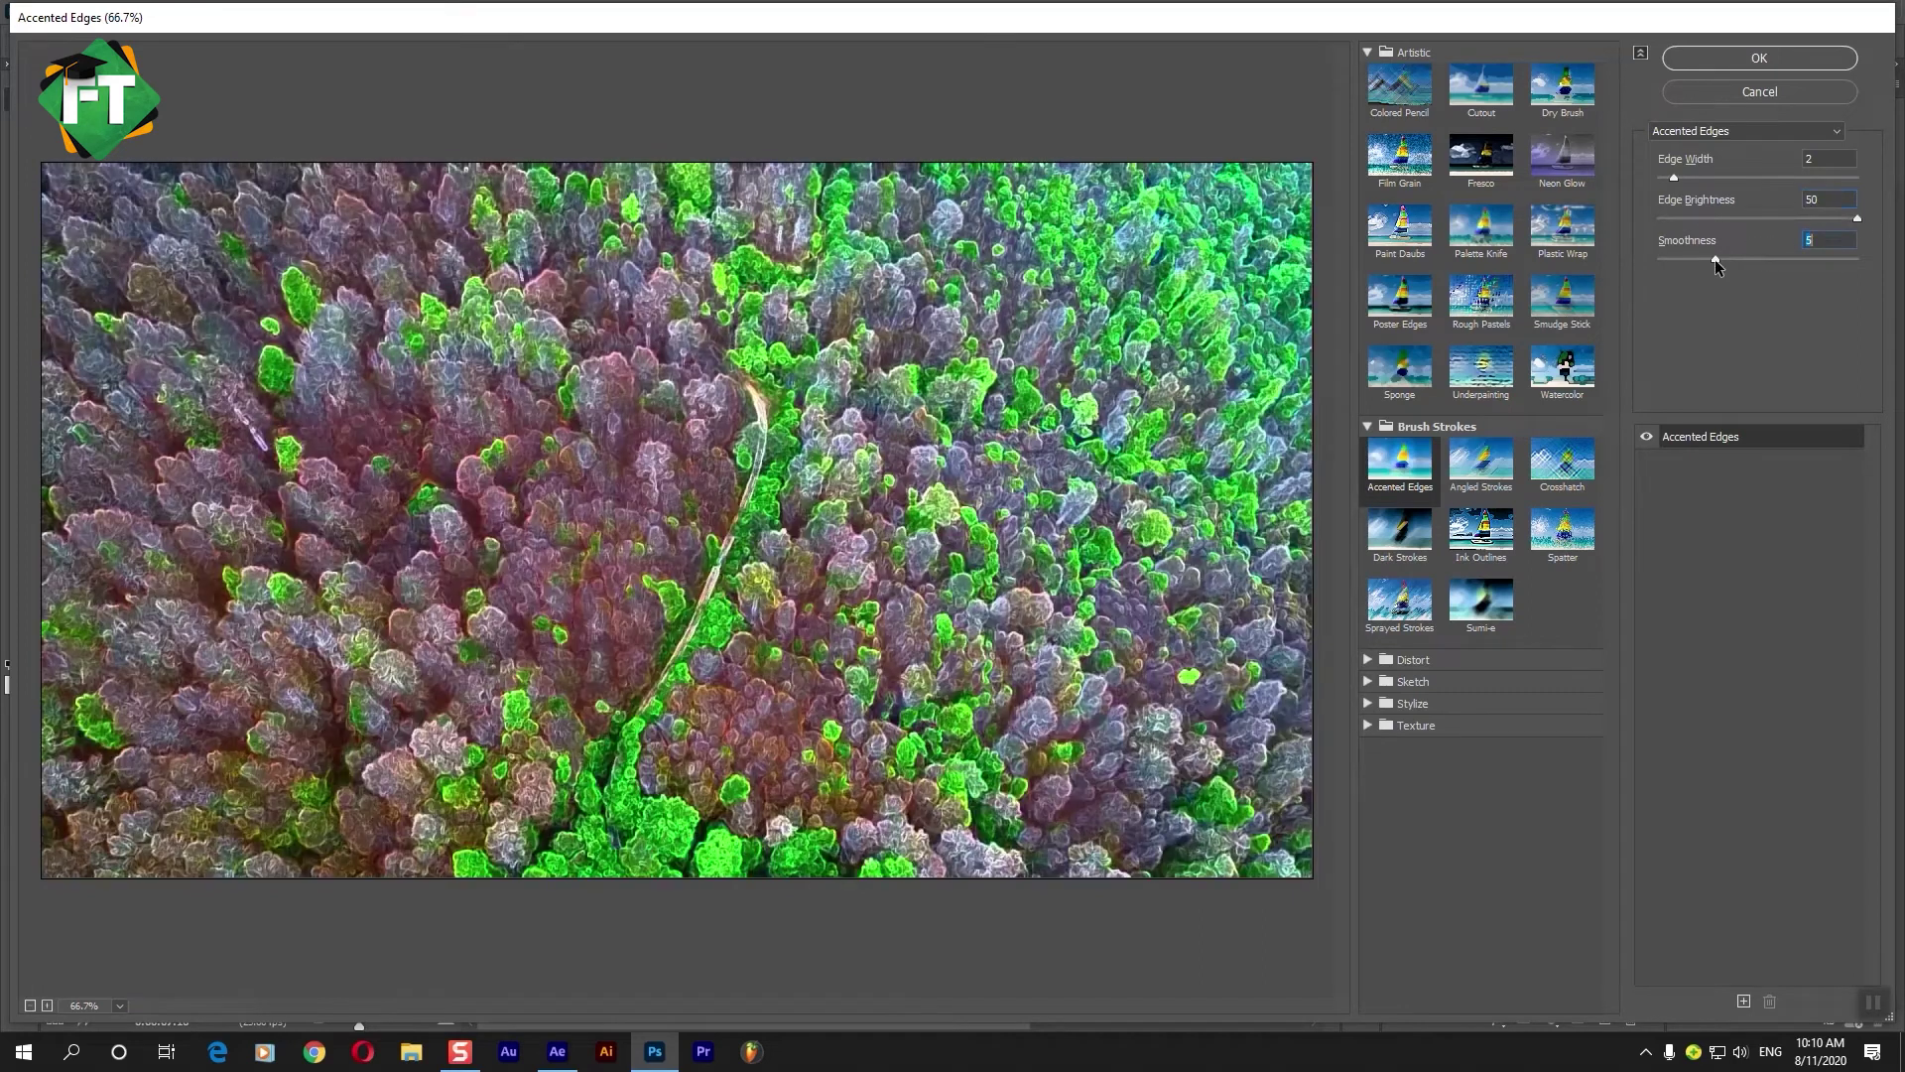
left_click_drag(1715, 259, 1734, 260)
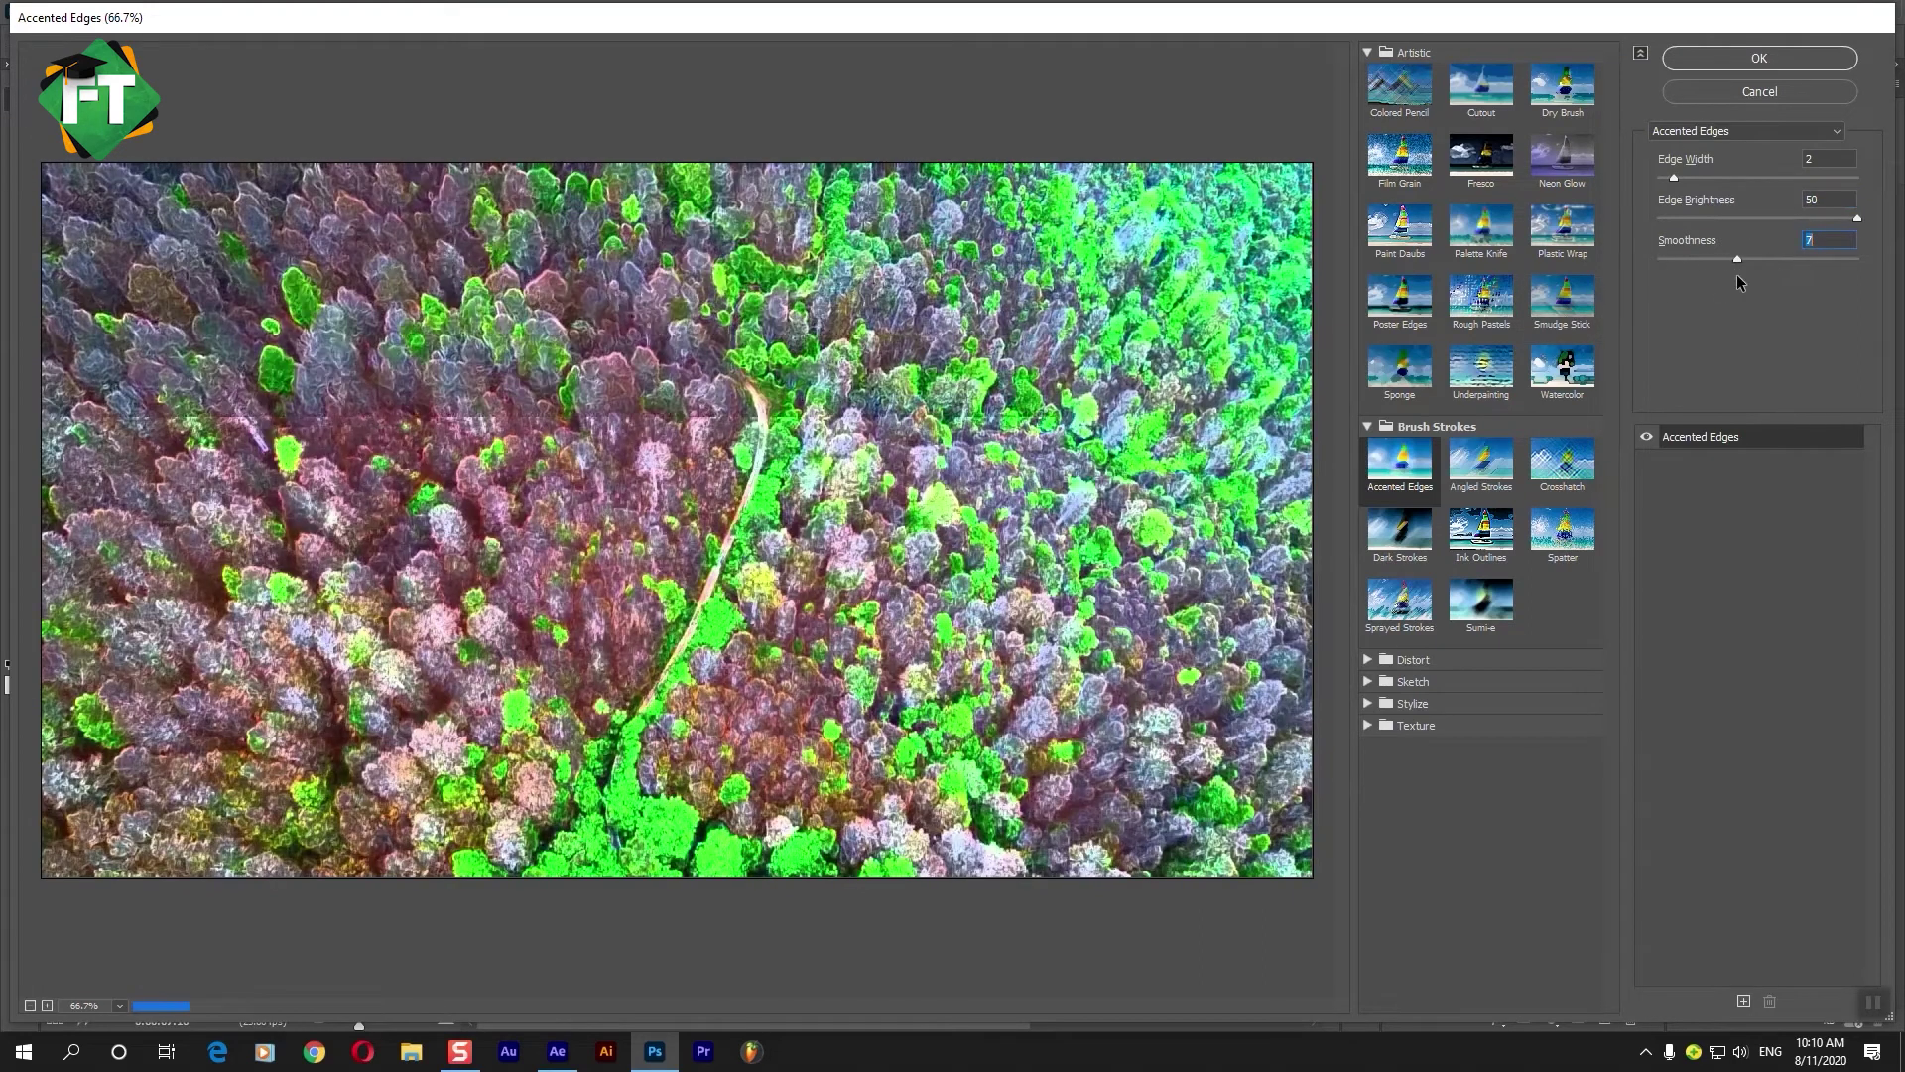
mouse_move(1675, 178)
left_mouse_down()
mouse_move(1738, 180)
mouse_move(1659, 180)
left_mouse_up()
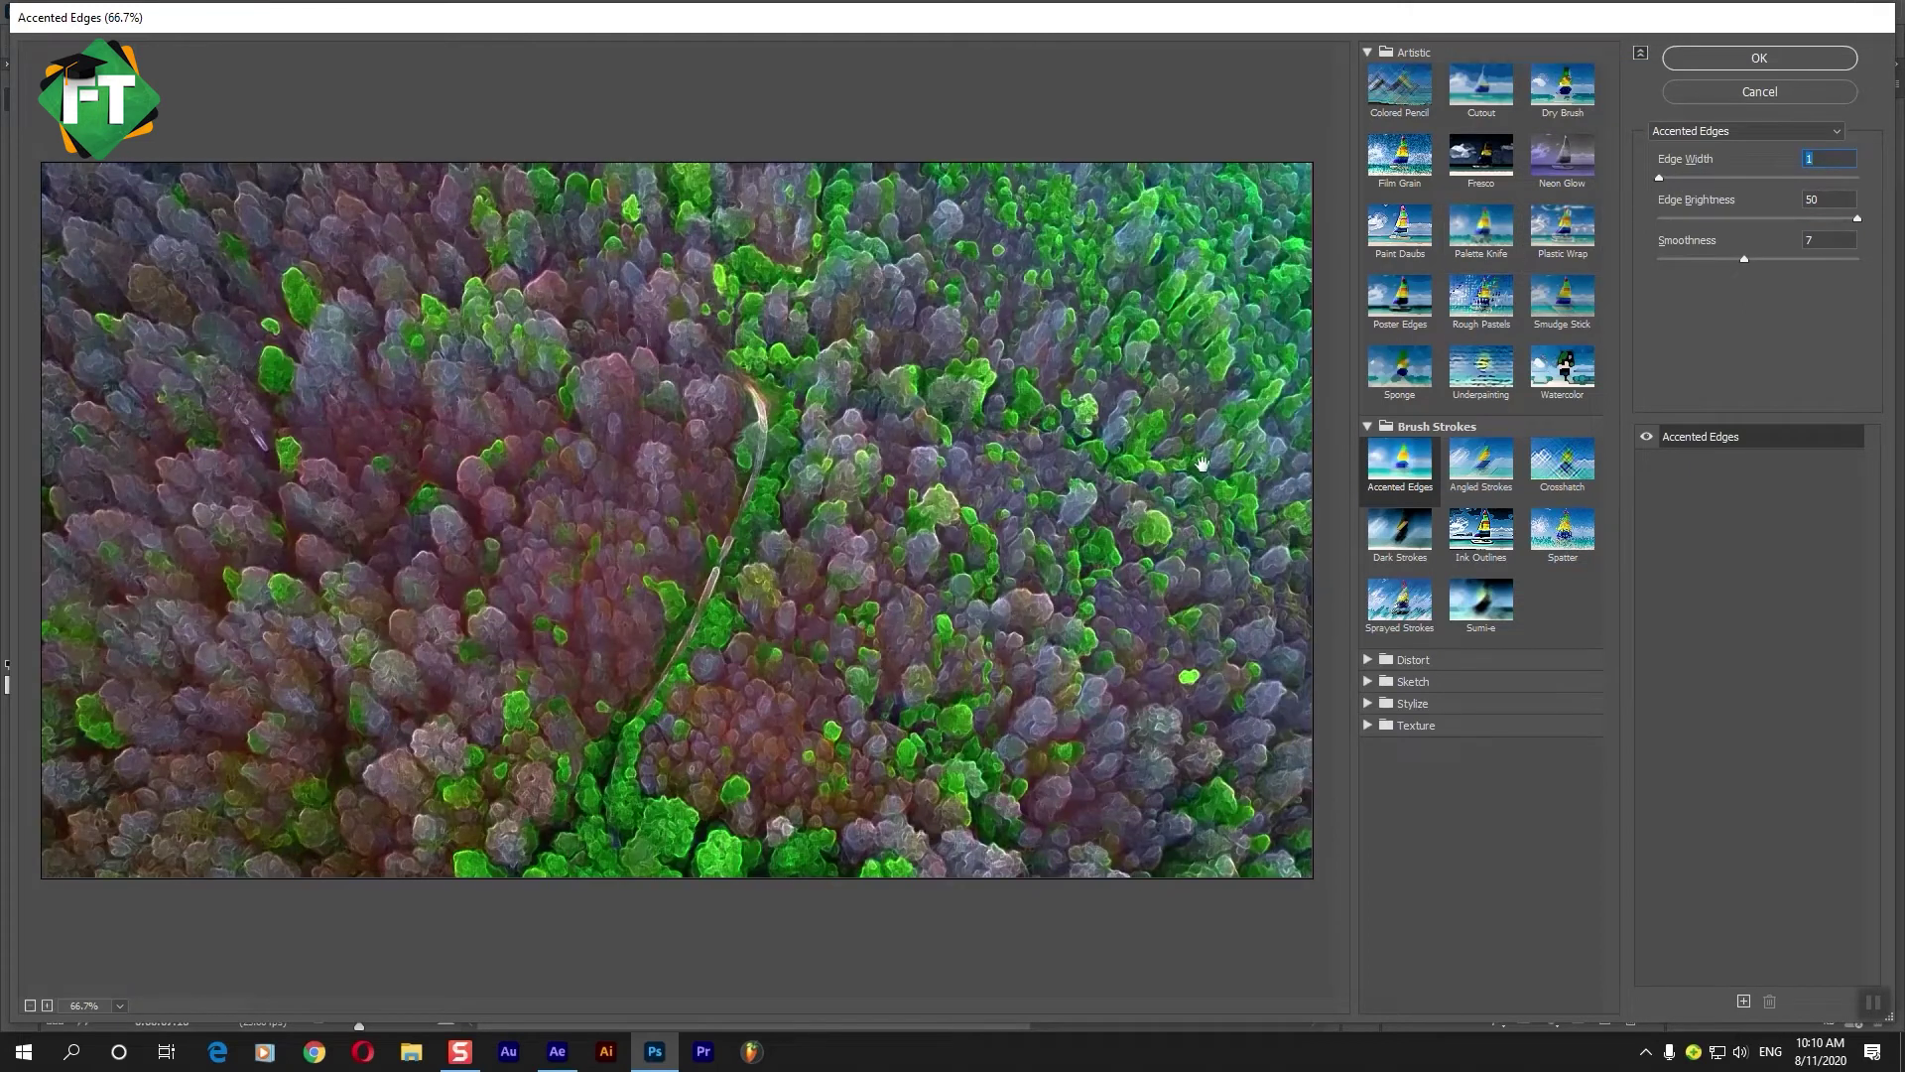
left_click(1381, 661)
left_click(1394, 695)
key("Right")
key("Right")
key("Right")
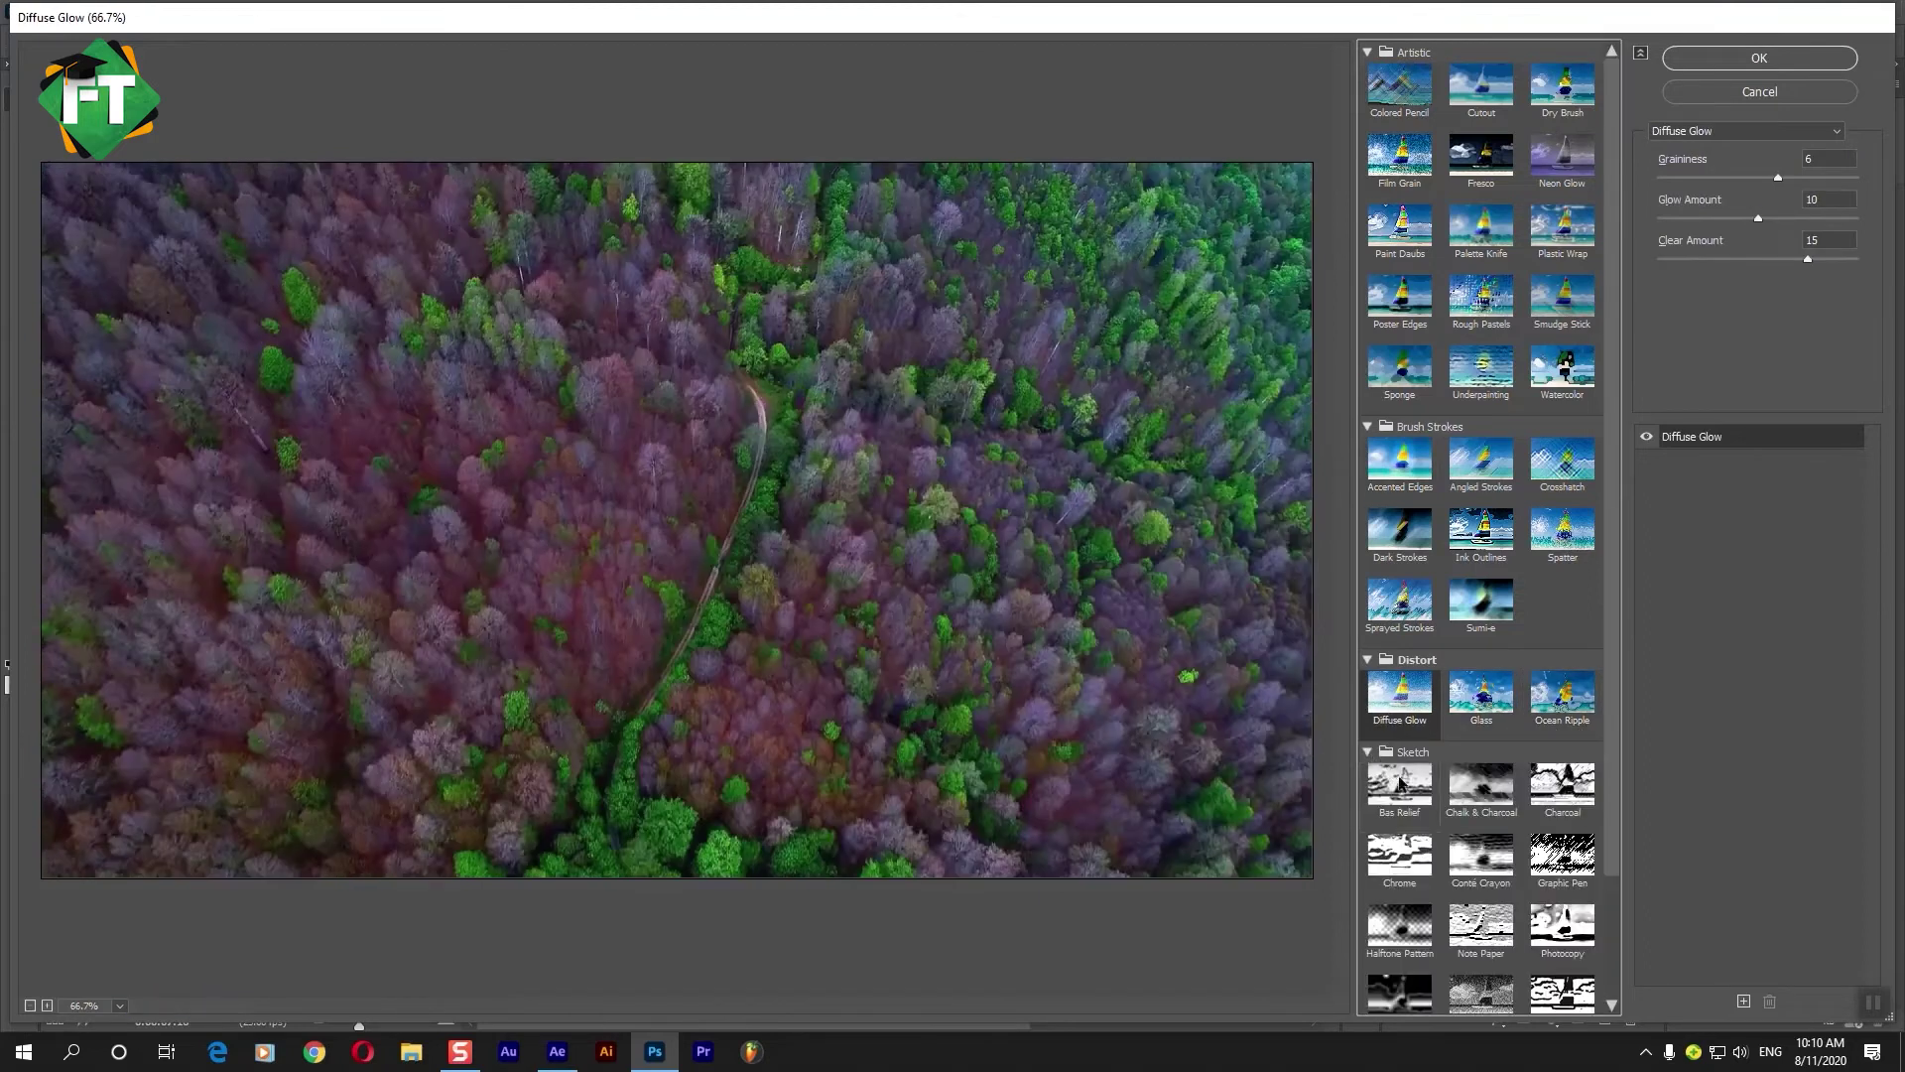
Try Watercolor with lower brush detail, shadow intensity 0 and texture 1.
left_click(1568, 402)
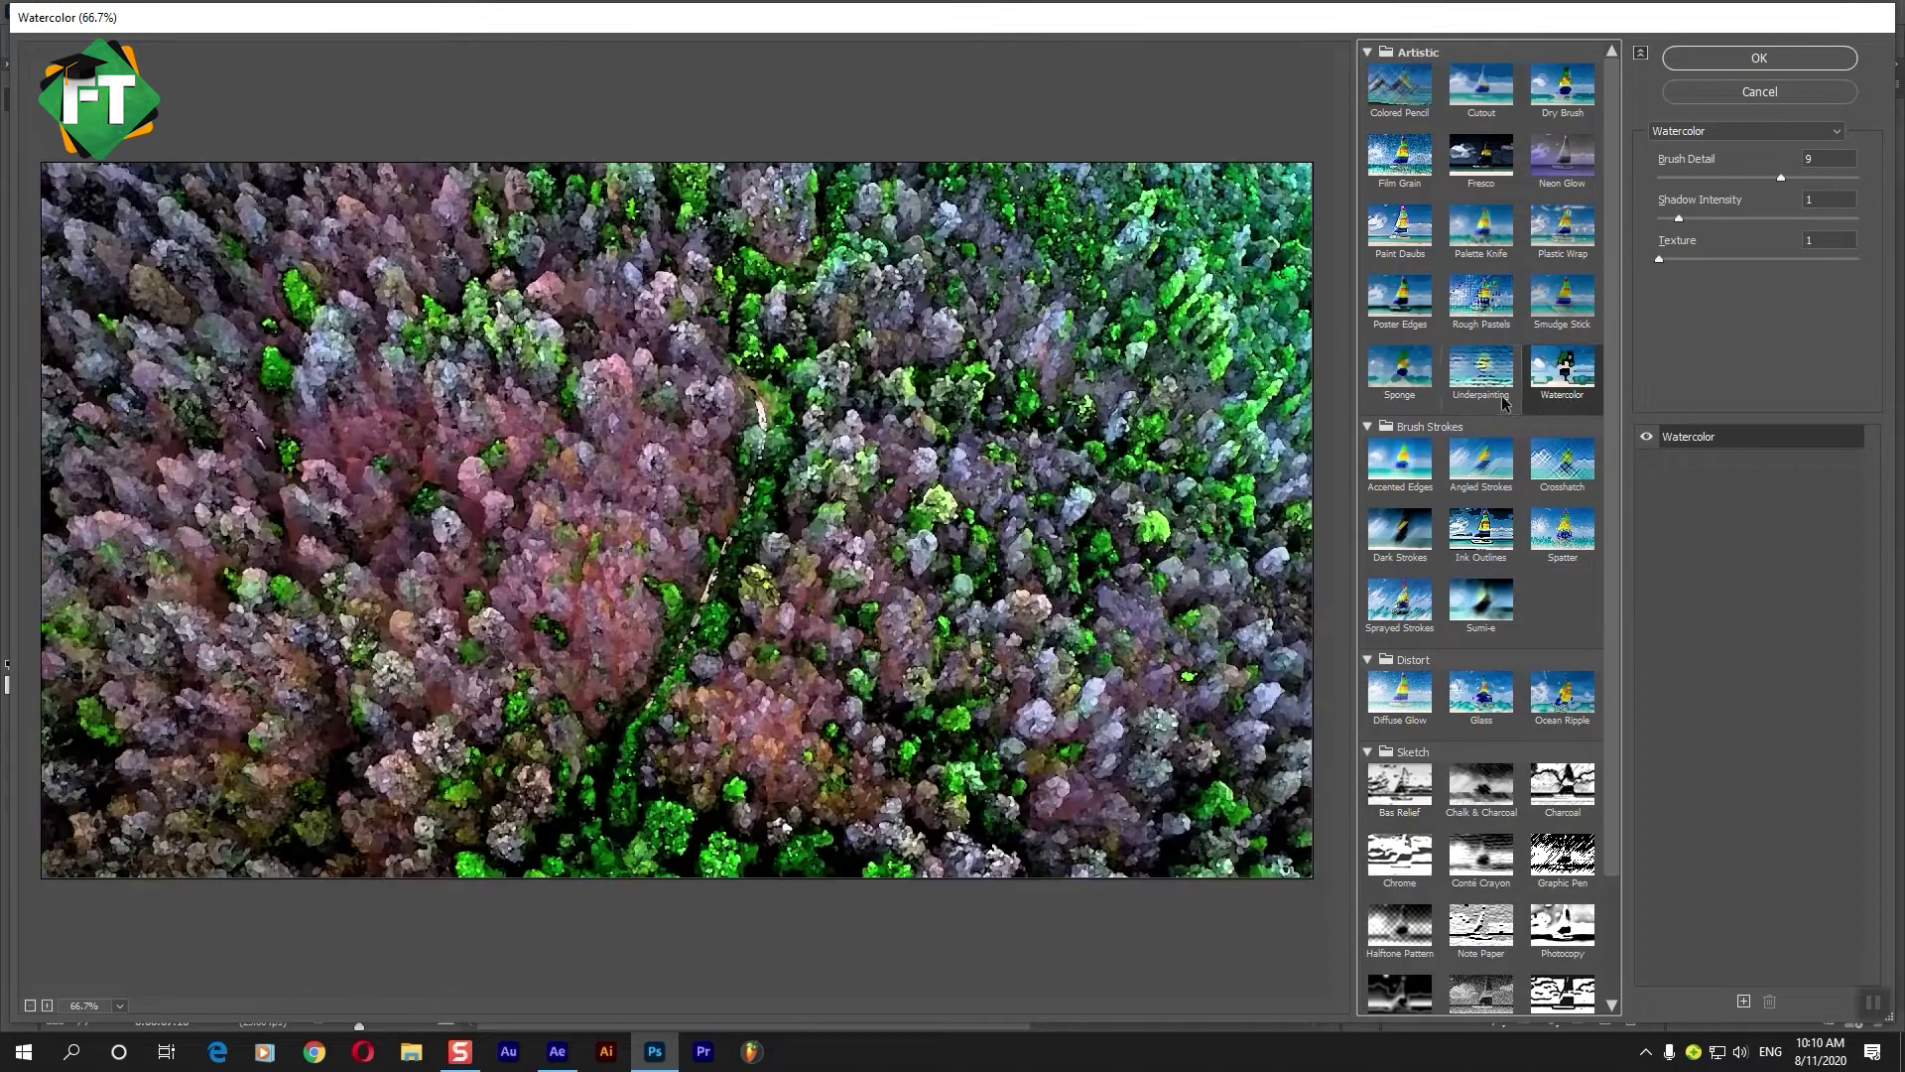
left_click_drag(1785, 175, 1770, 176)
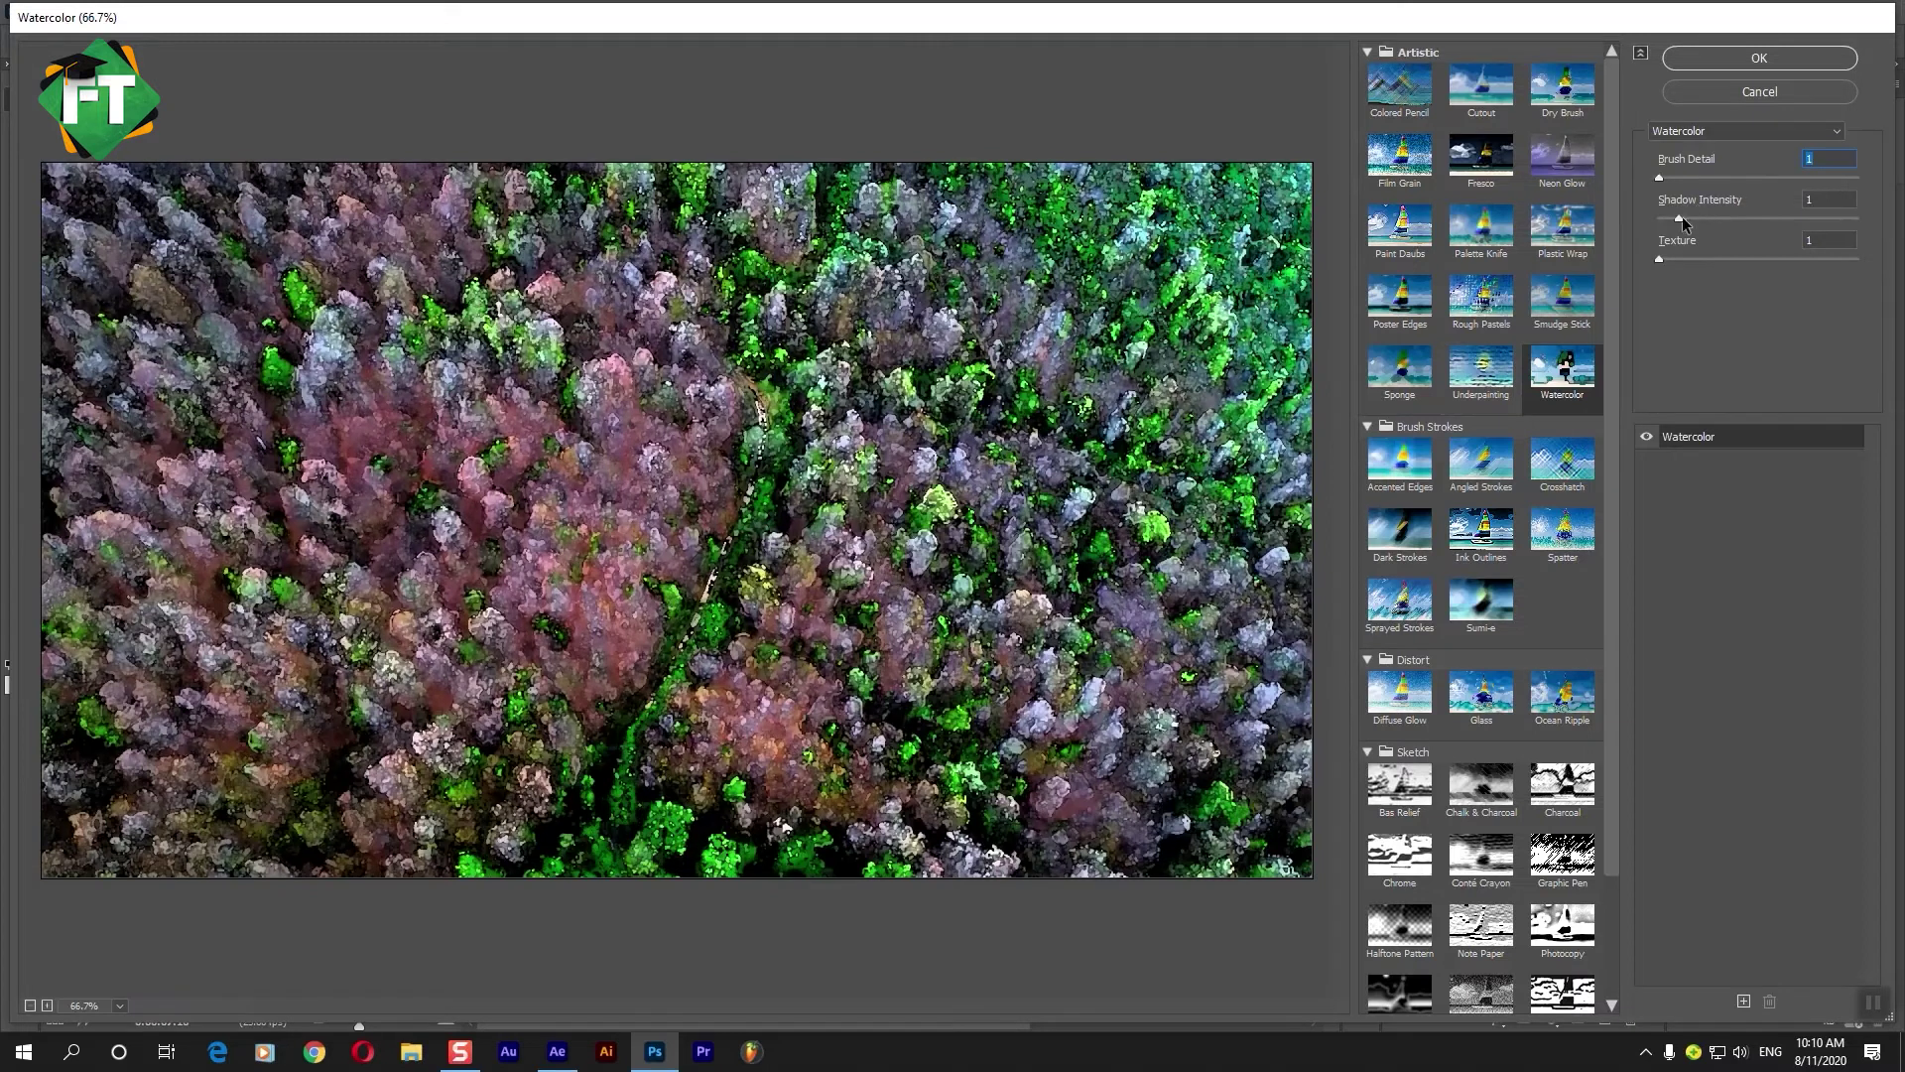
left_click_drag(1680, 217, 1659, 217)
left_click(1738, 218)
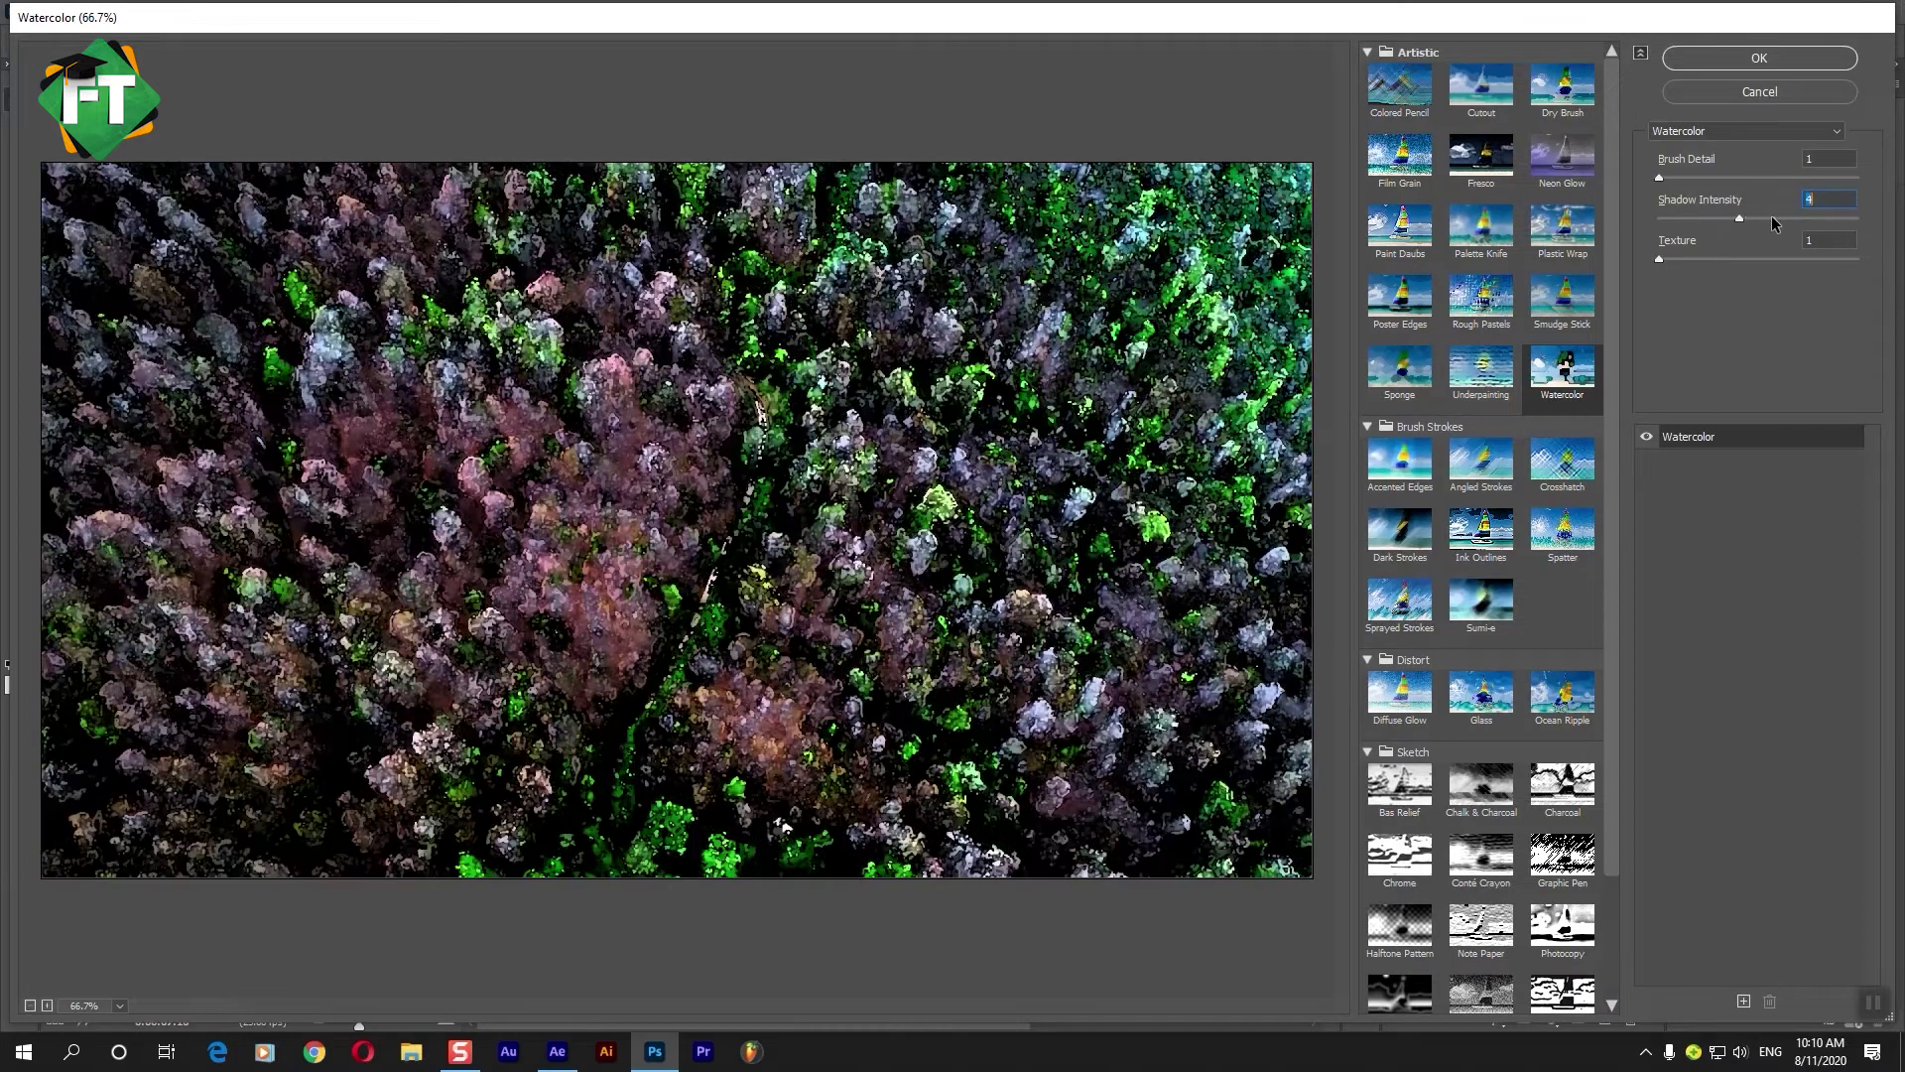
left_click_drag(1740, 218, 1657, 282)
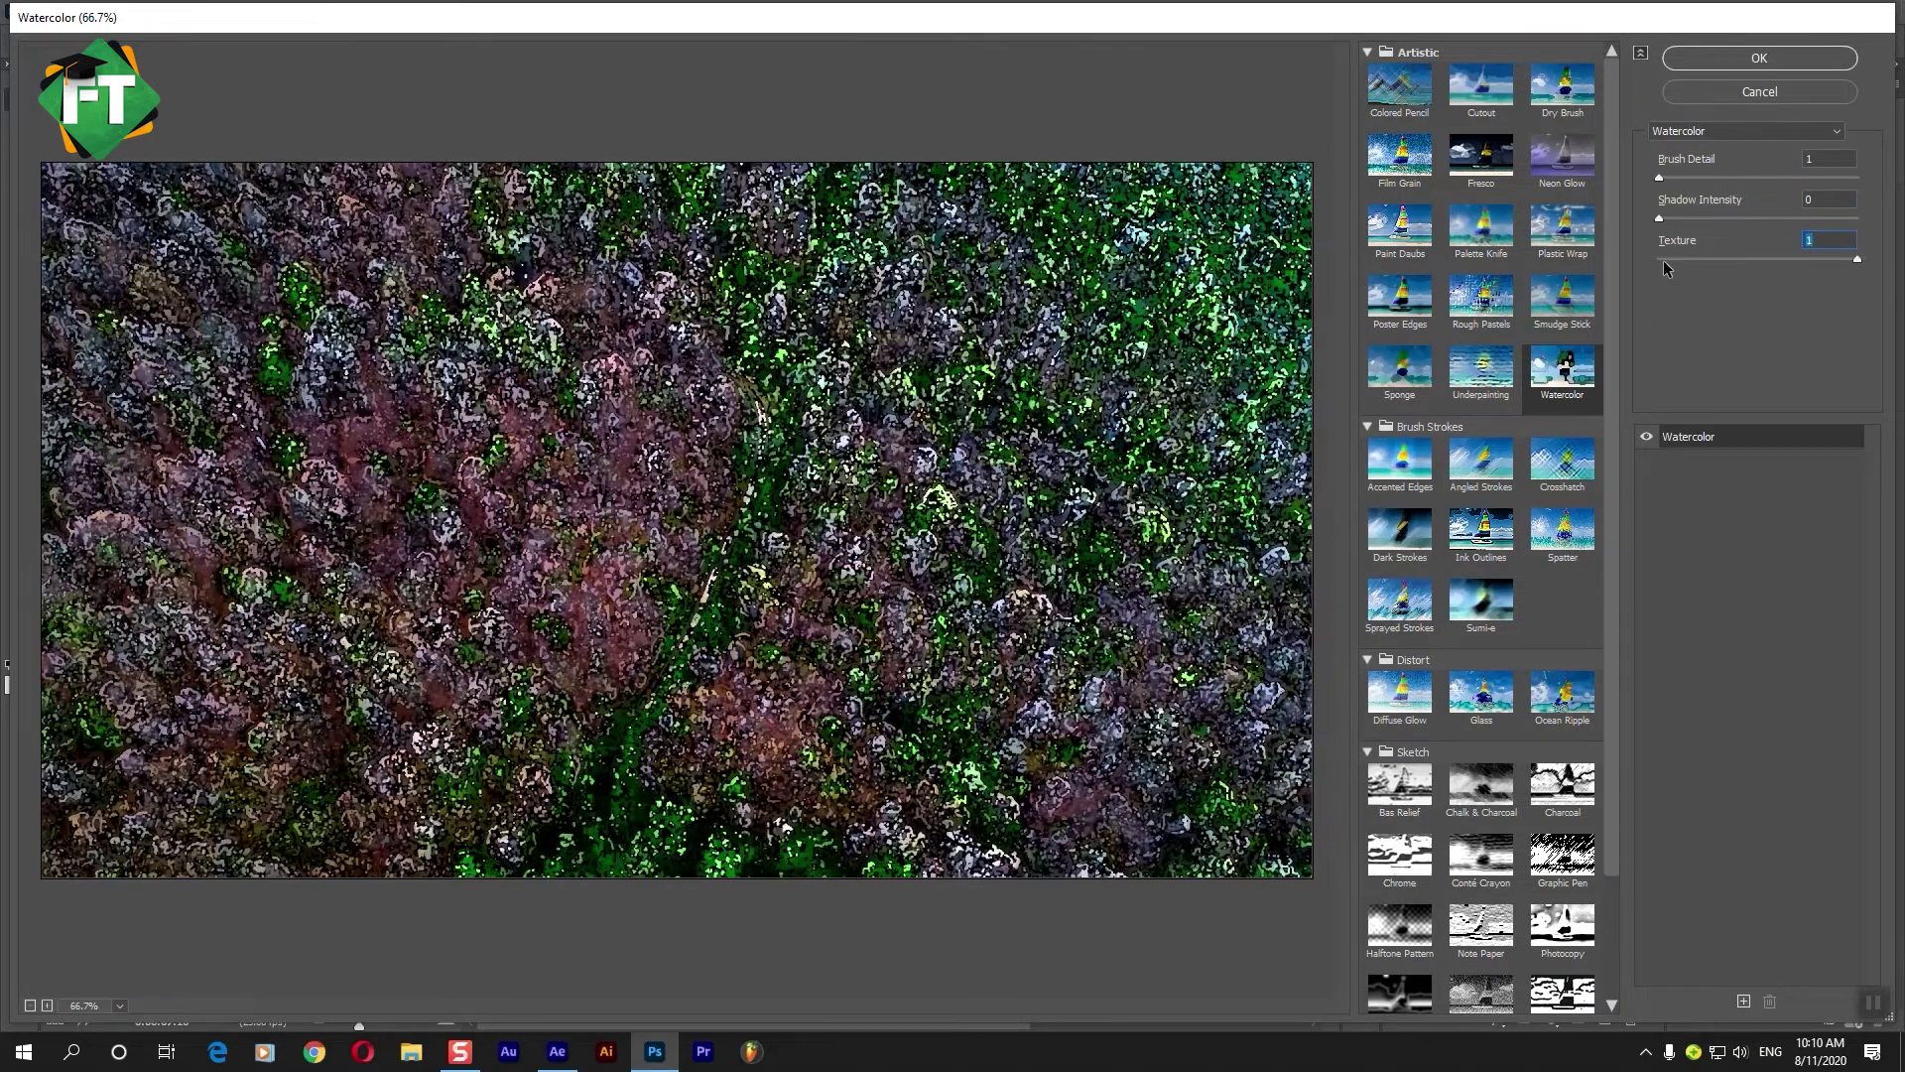
left_click(1660, 259)
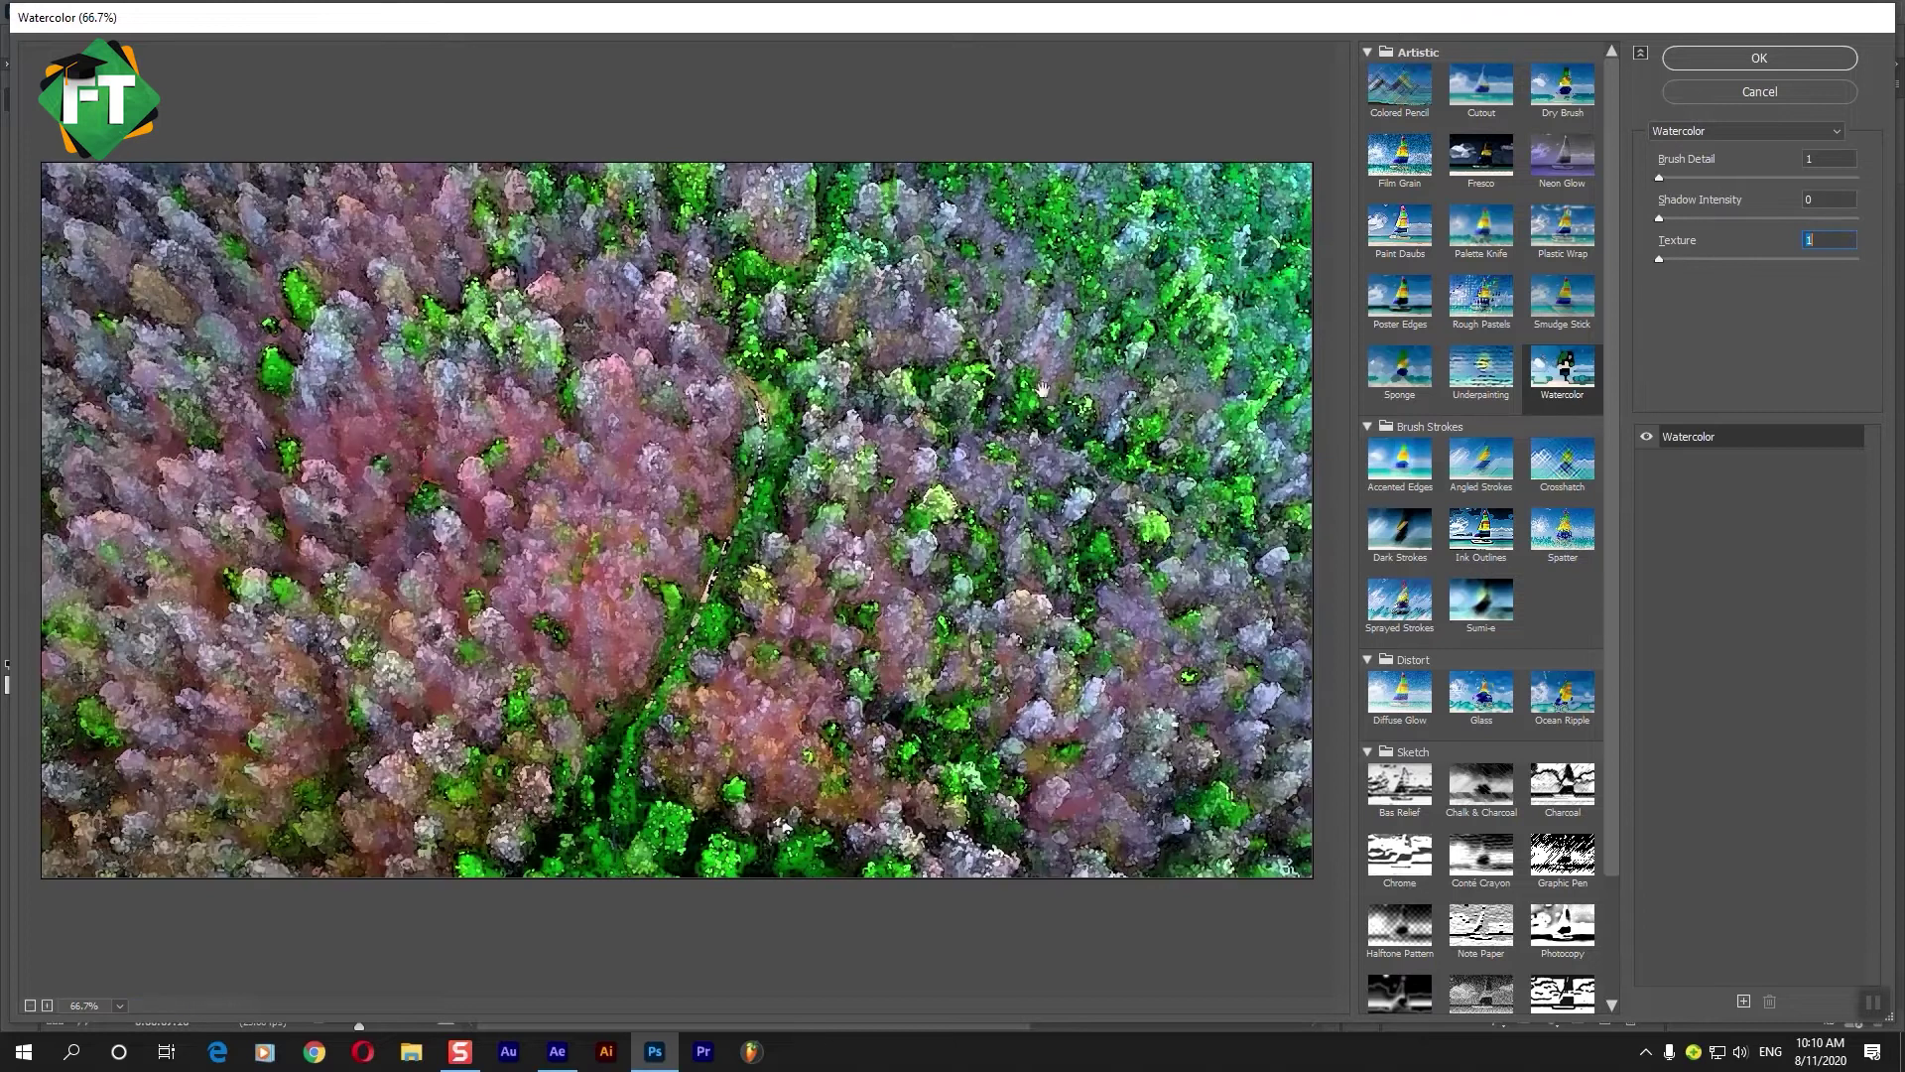
Preview Palette Knife, Rough Pastels, Underpainting, Ink Outlines and Sumi-e filters.
left_click(1469, 230)
left_click(1452, 317)
key("Right")
key("Right")
key("Right")
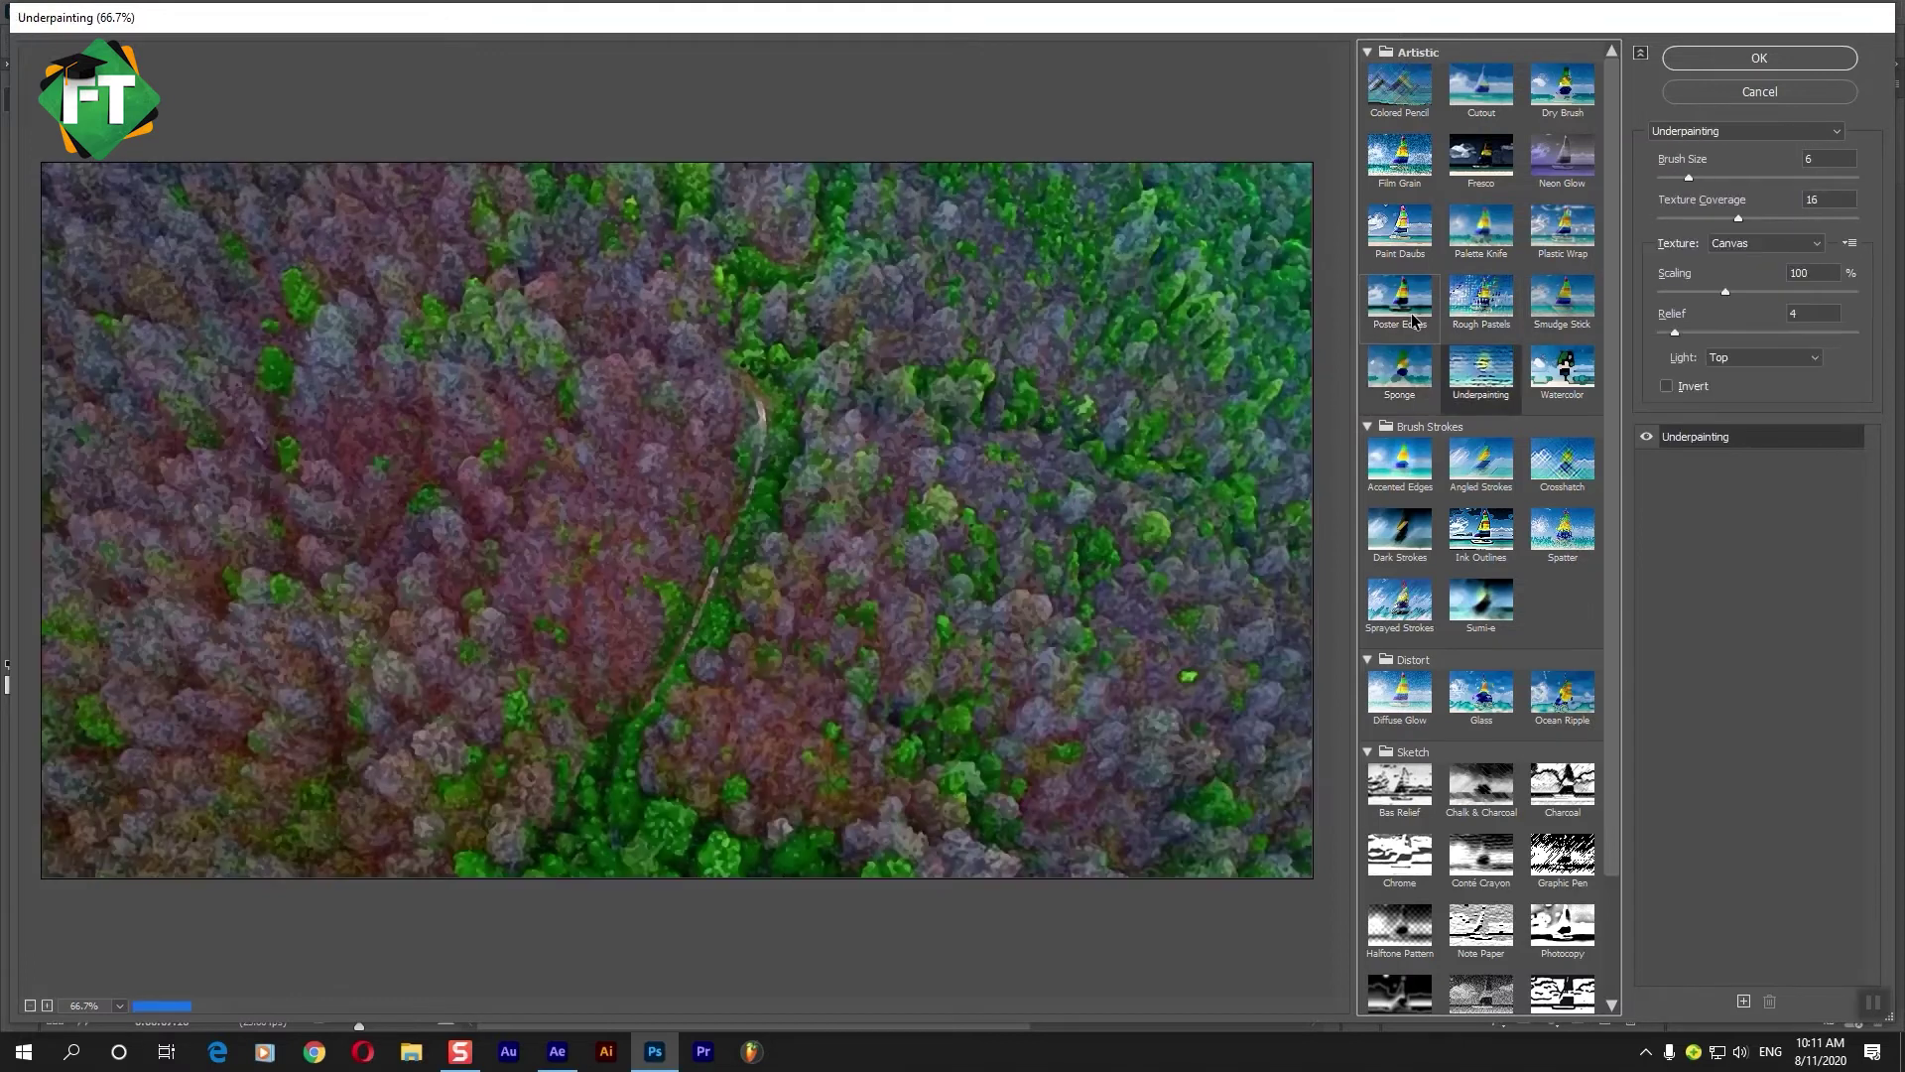
key("Right")
key("Right")
key("Right")
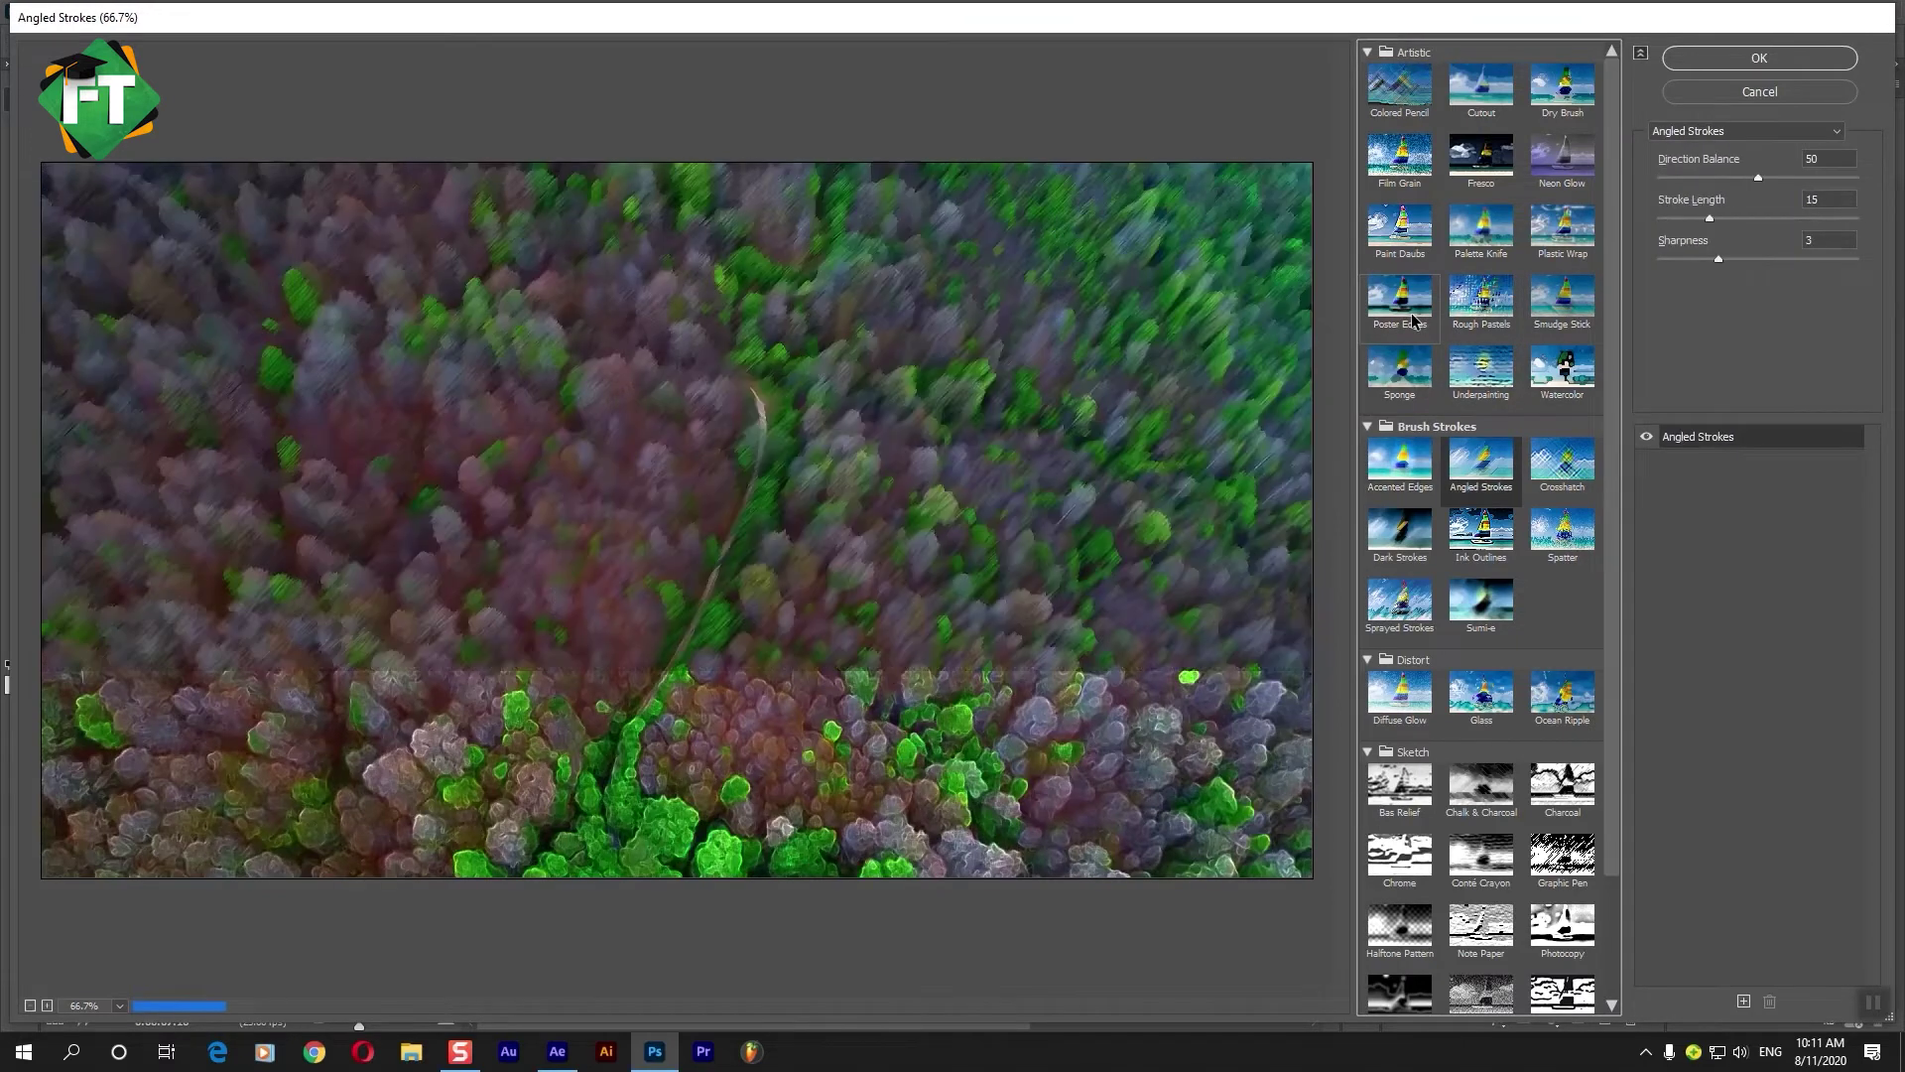
key("Right")
key("Right")
key("Right")
key("Right")
key("Left")
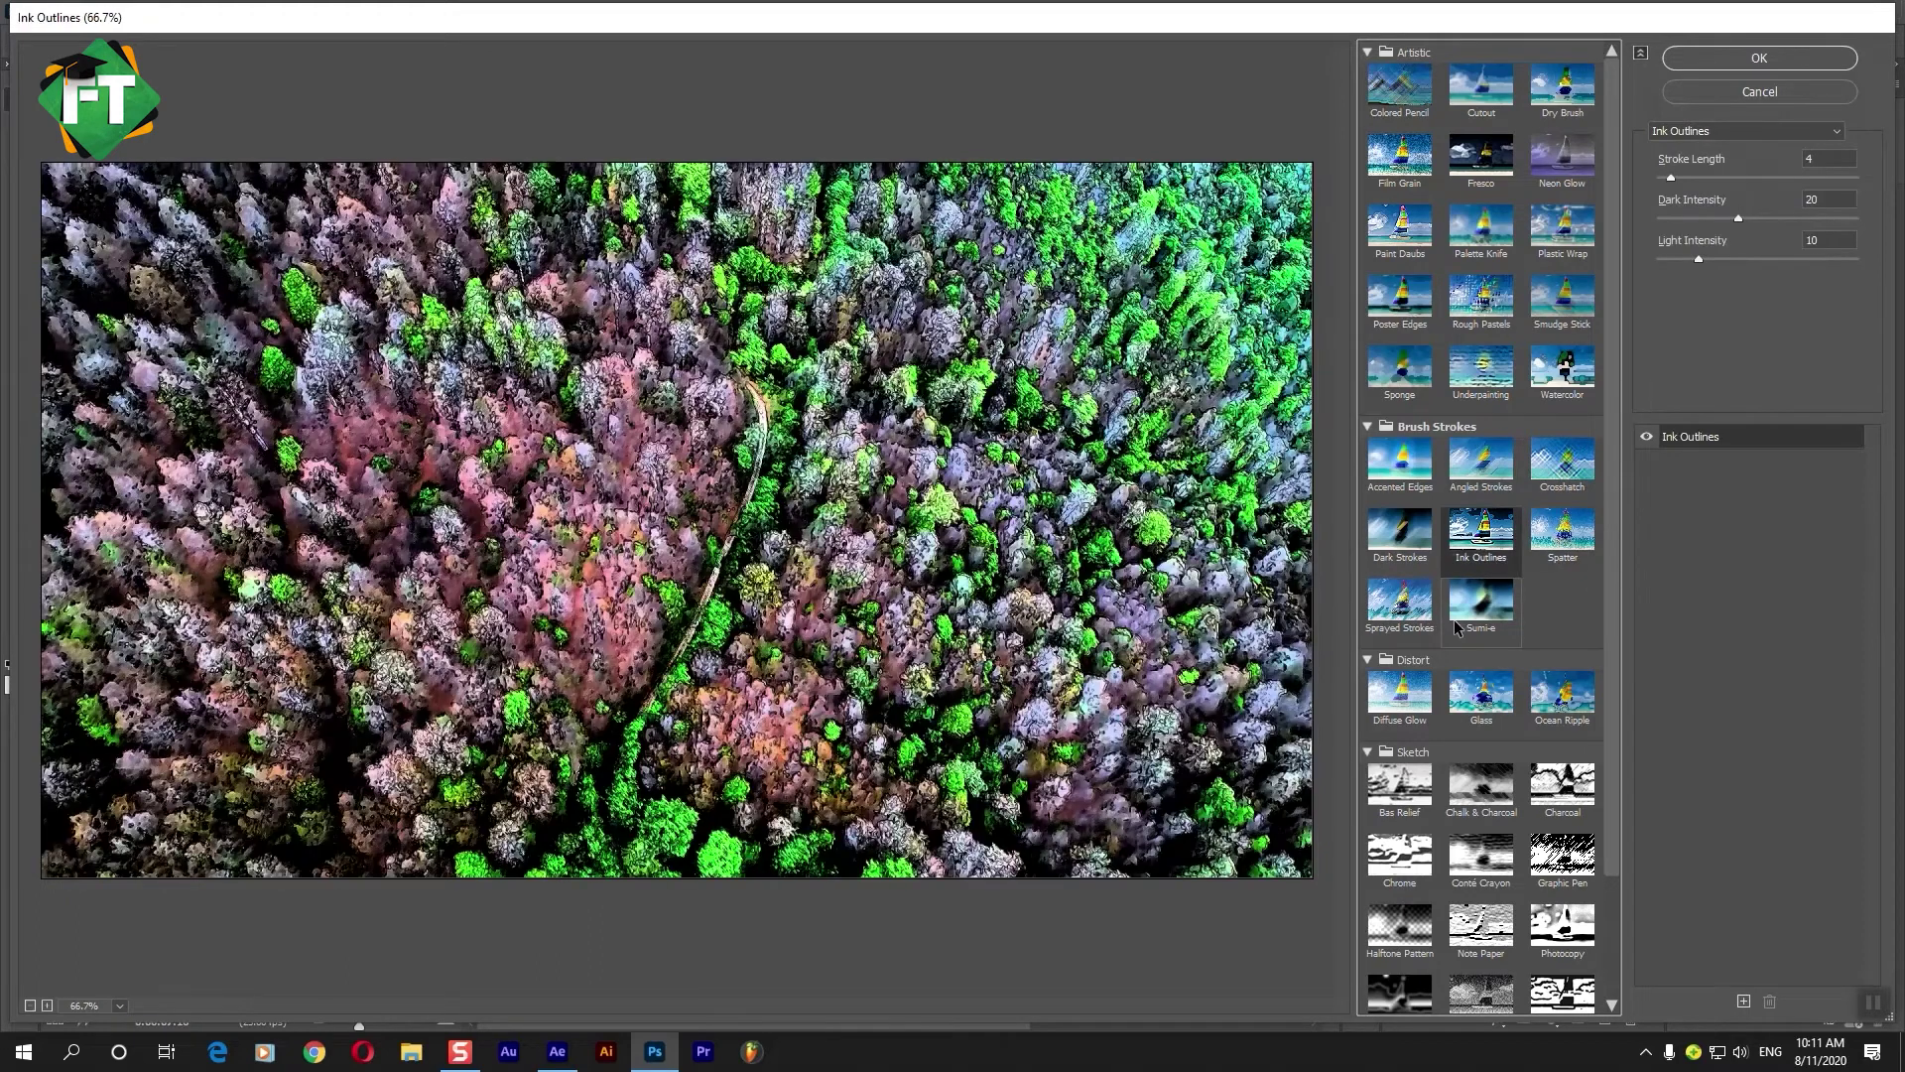
left_click(1456, 620)
Apply Accented Edges with Edge Width 1, Brightness 50 and Smoothness 7.
left_click(1400, 462)
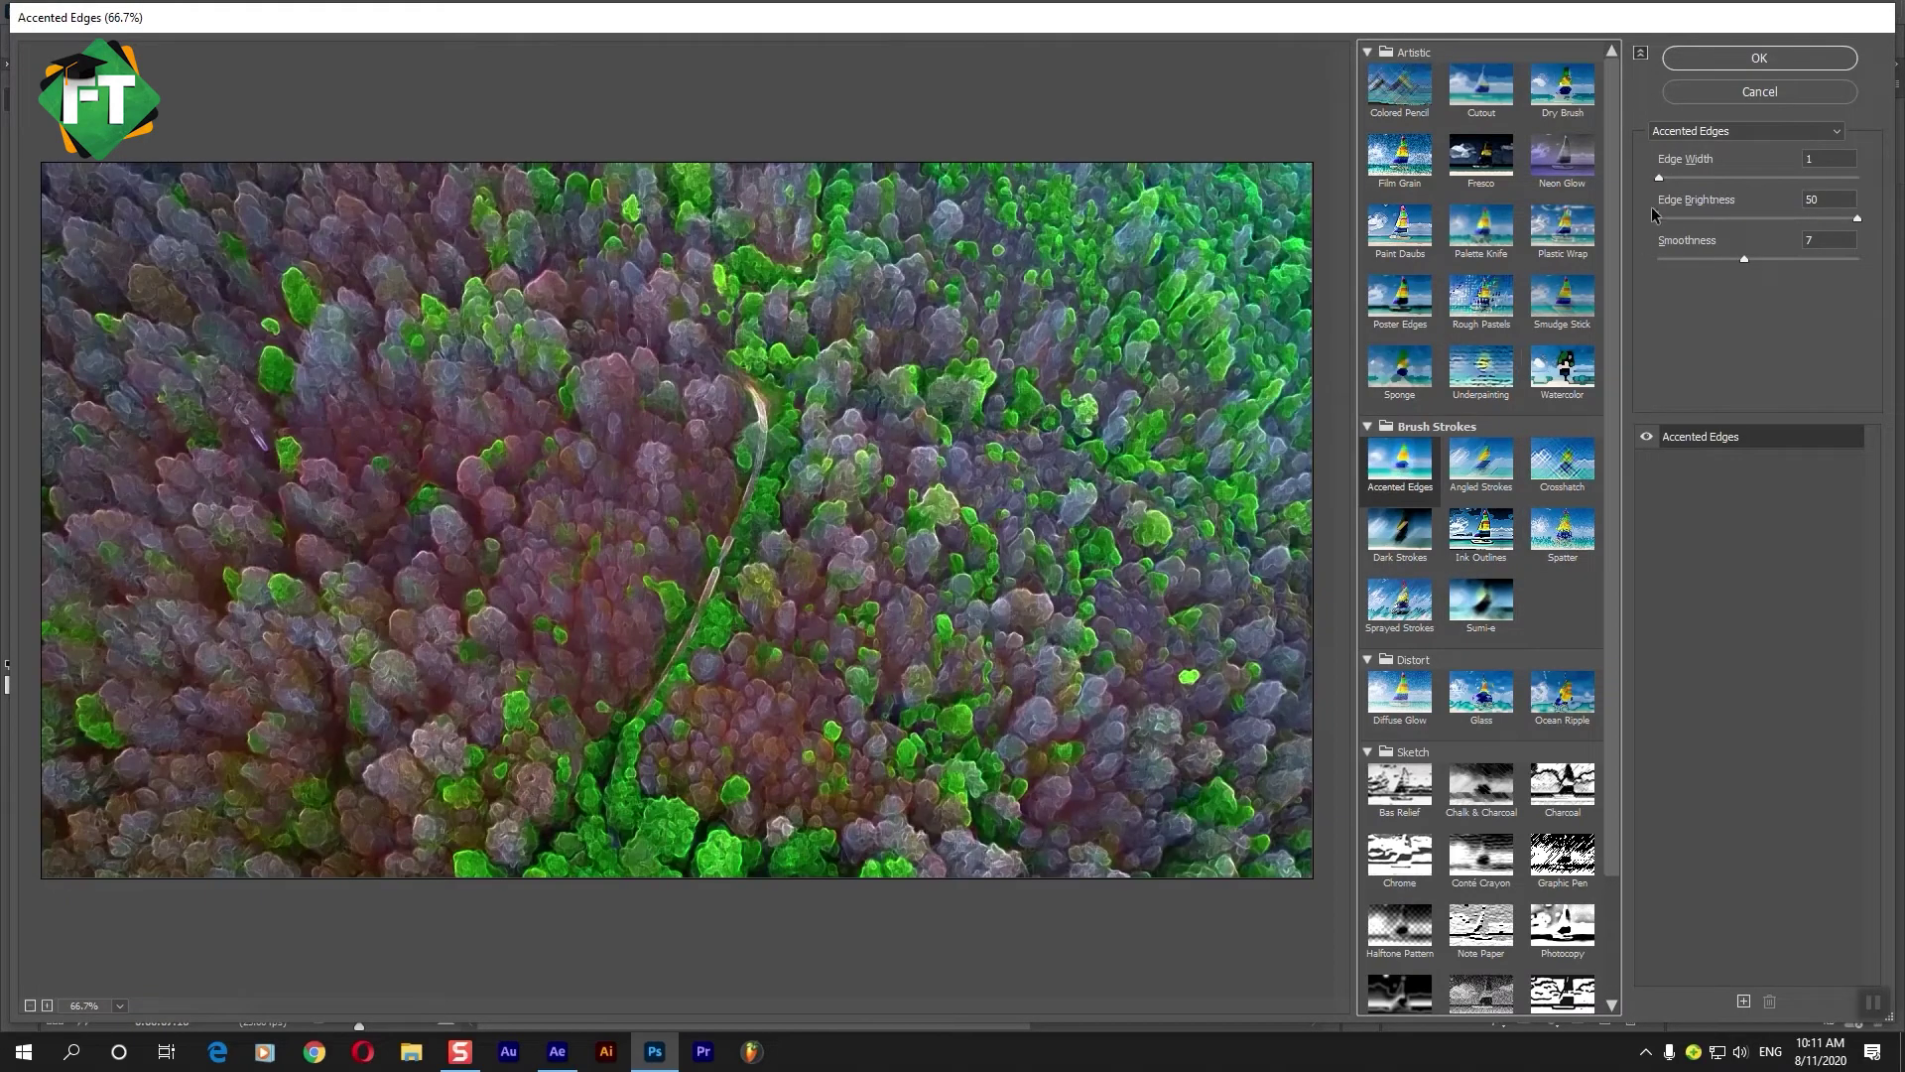
mouse_move(1739, 262)
left_mouse_down()
mouse_move(1666, 265)
mouse_move(1741, 258)
left_mouse_up()
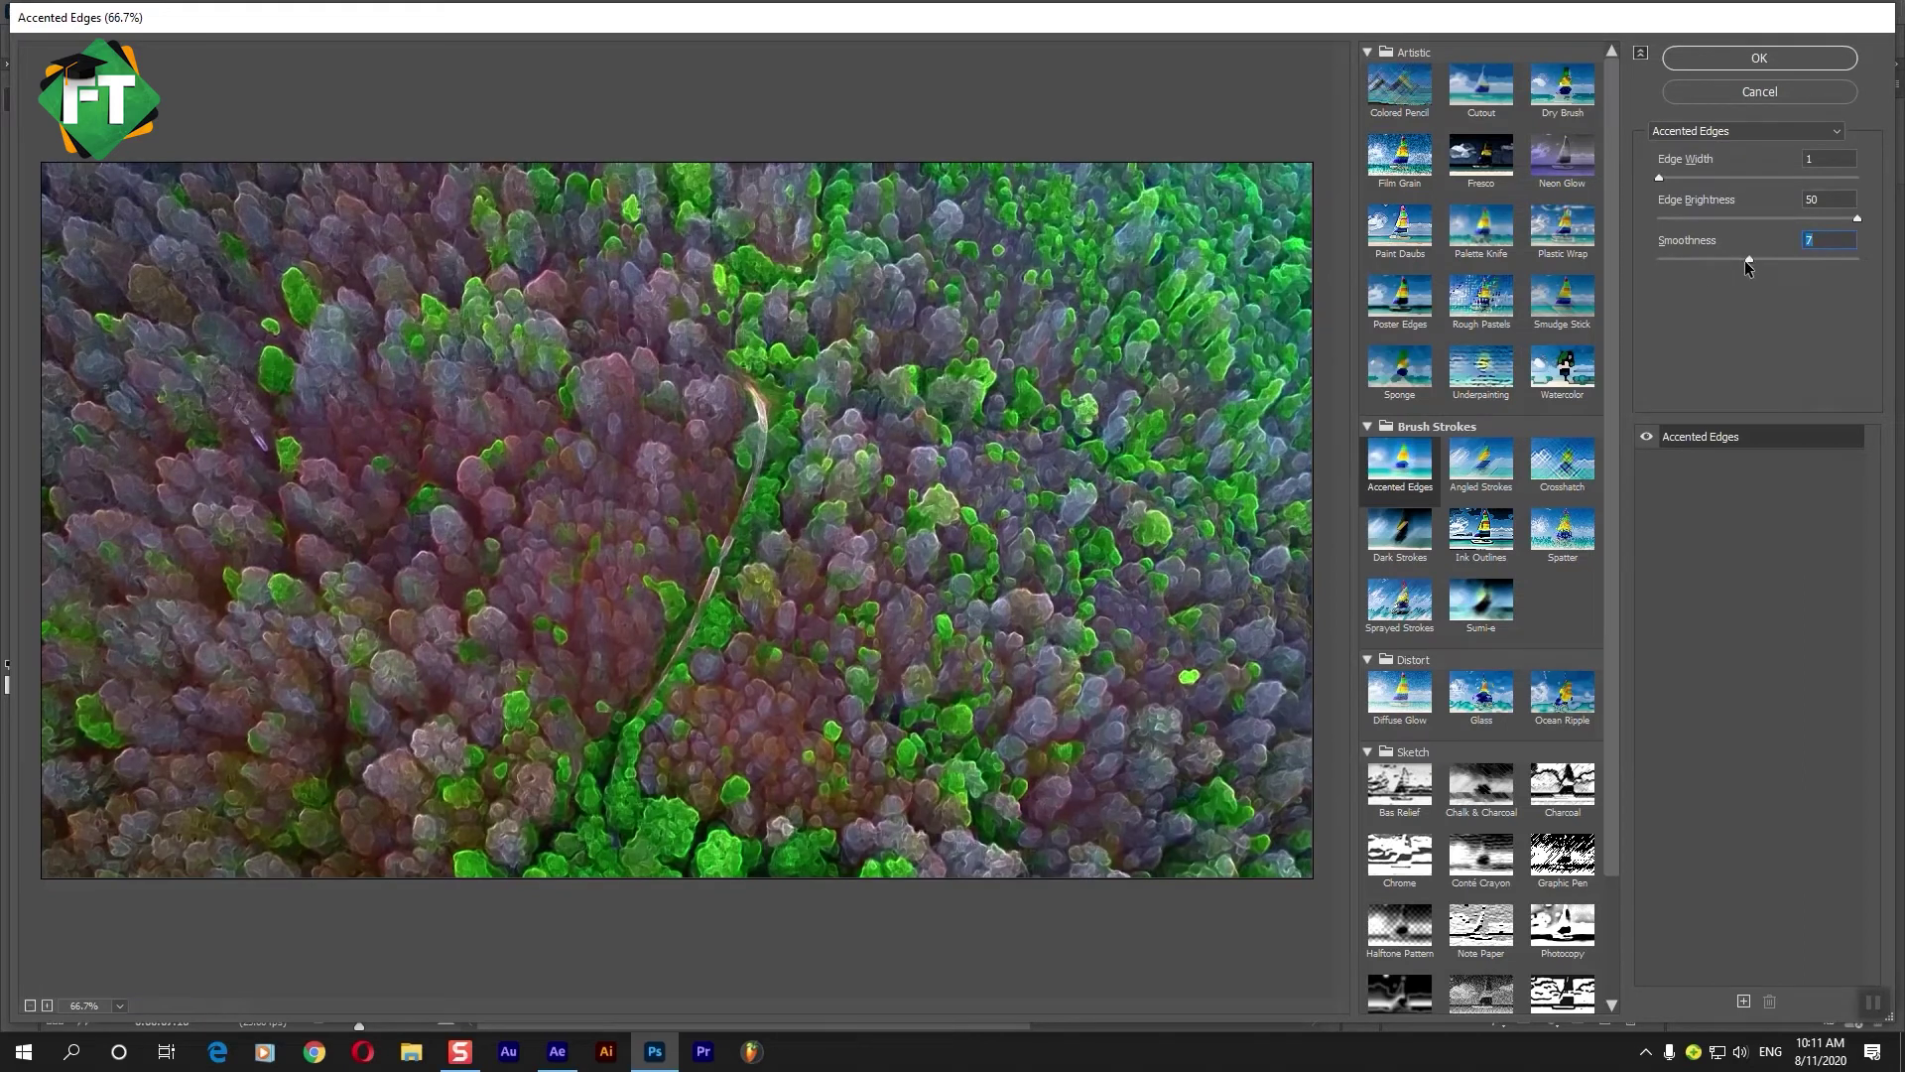
left_click(1751, 60)
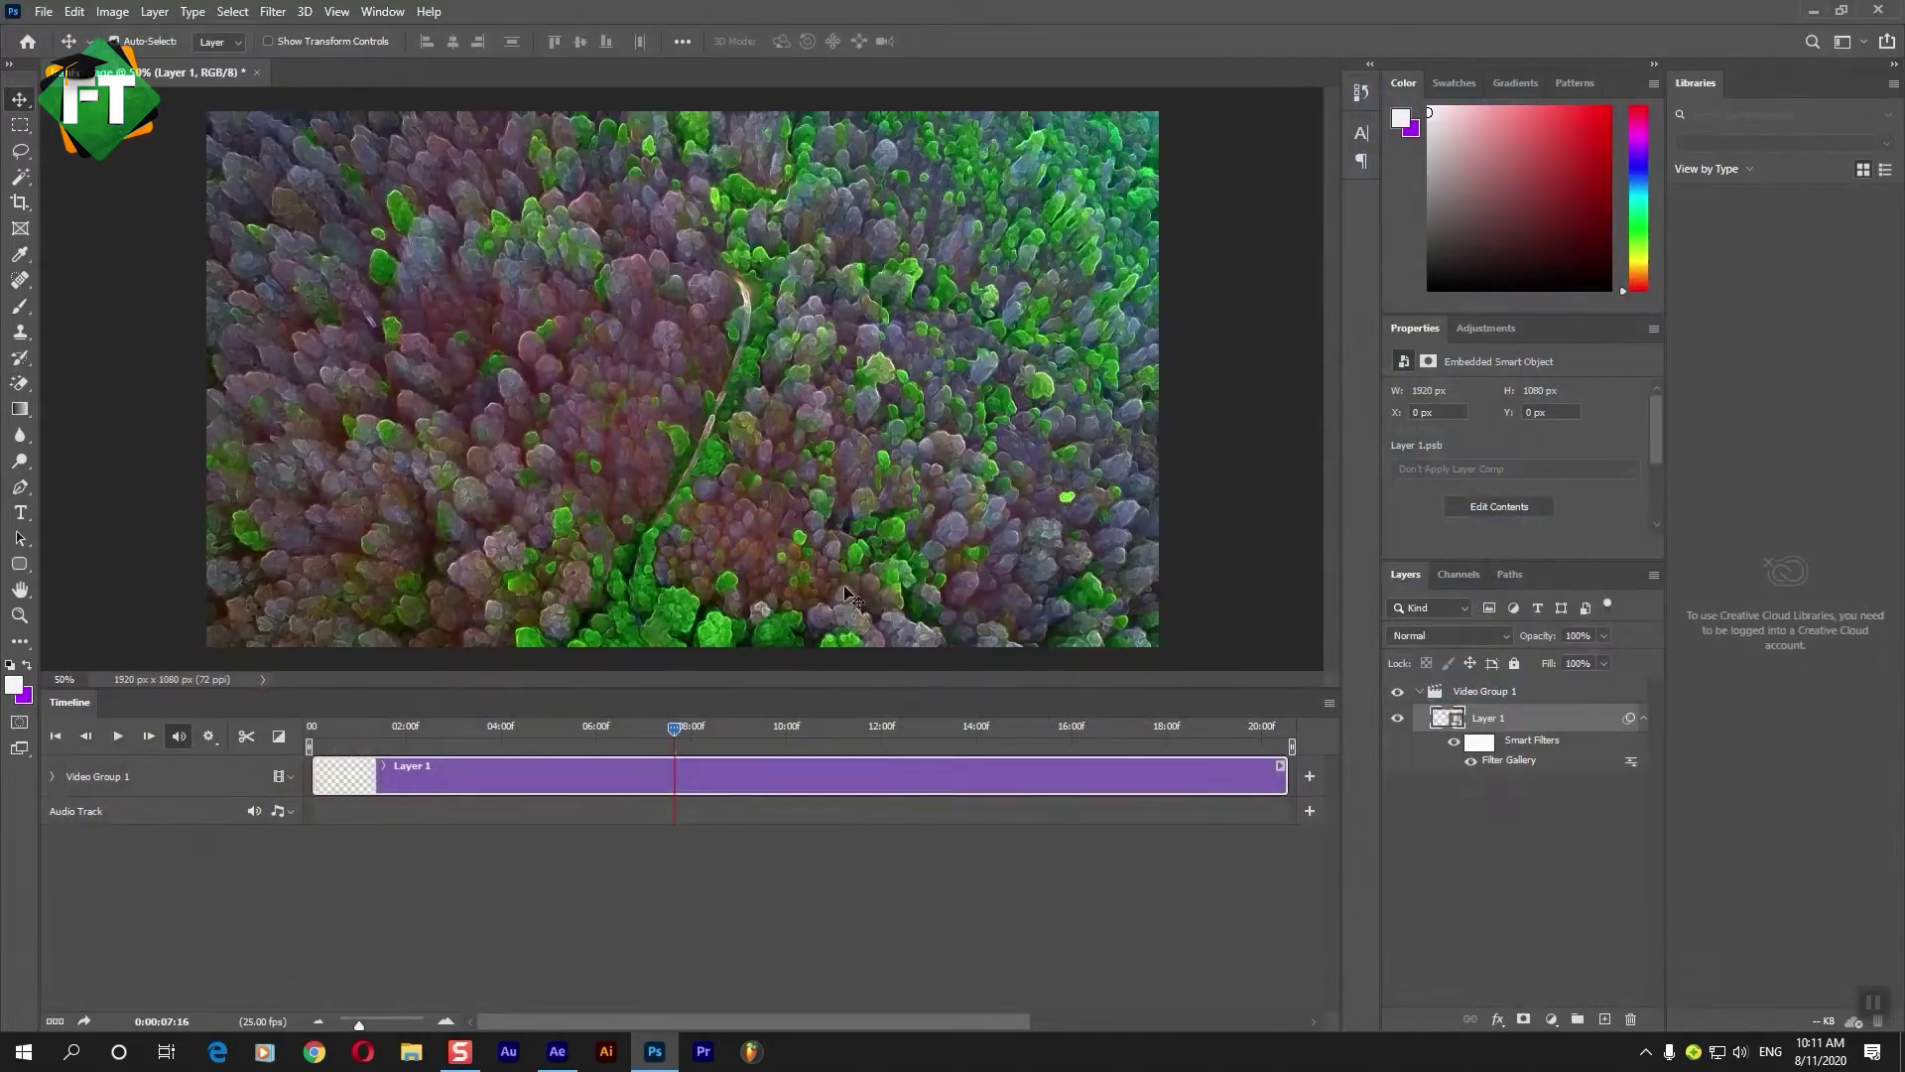
Open Render Video from the Timeline menu for the filtered IranFootage.mp4 clip.
mouse_move(408, 729)
left_mouse_down()
mouse_move(311, 729)
mouse_move(1201, 734)
left_mouse_up()
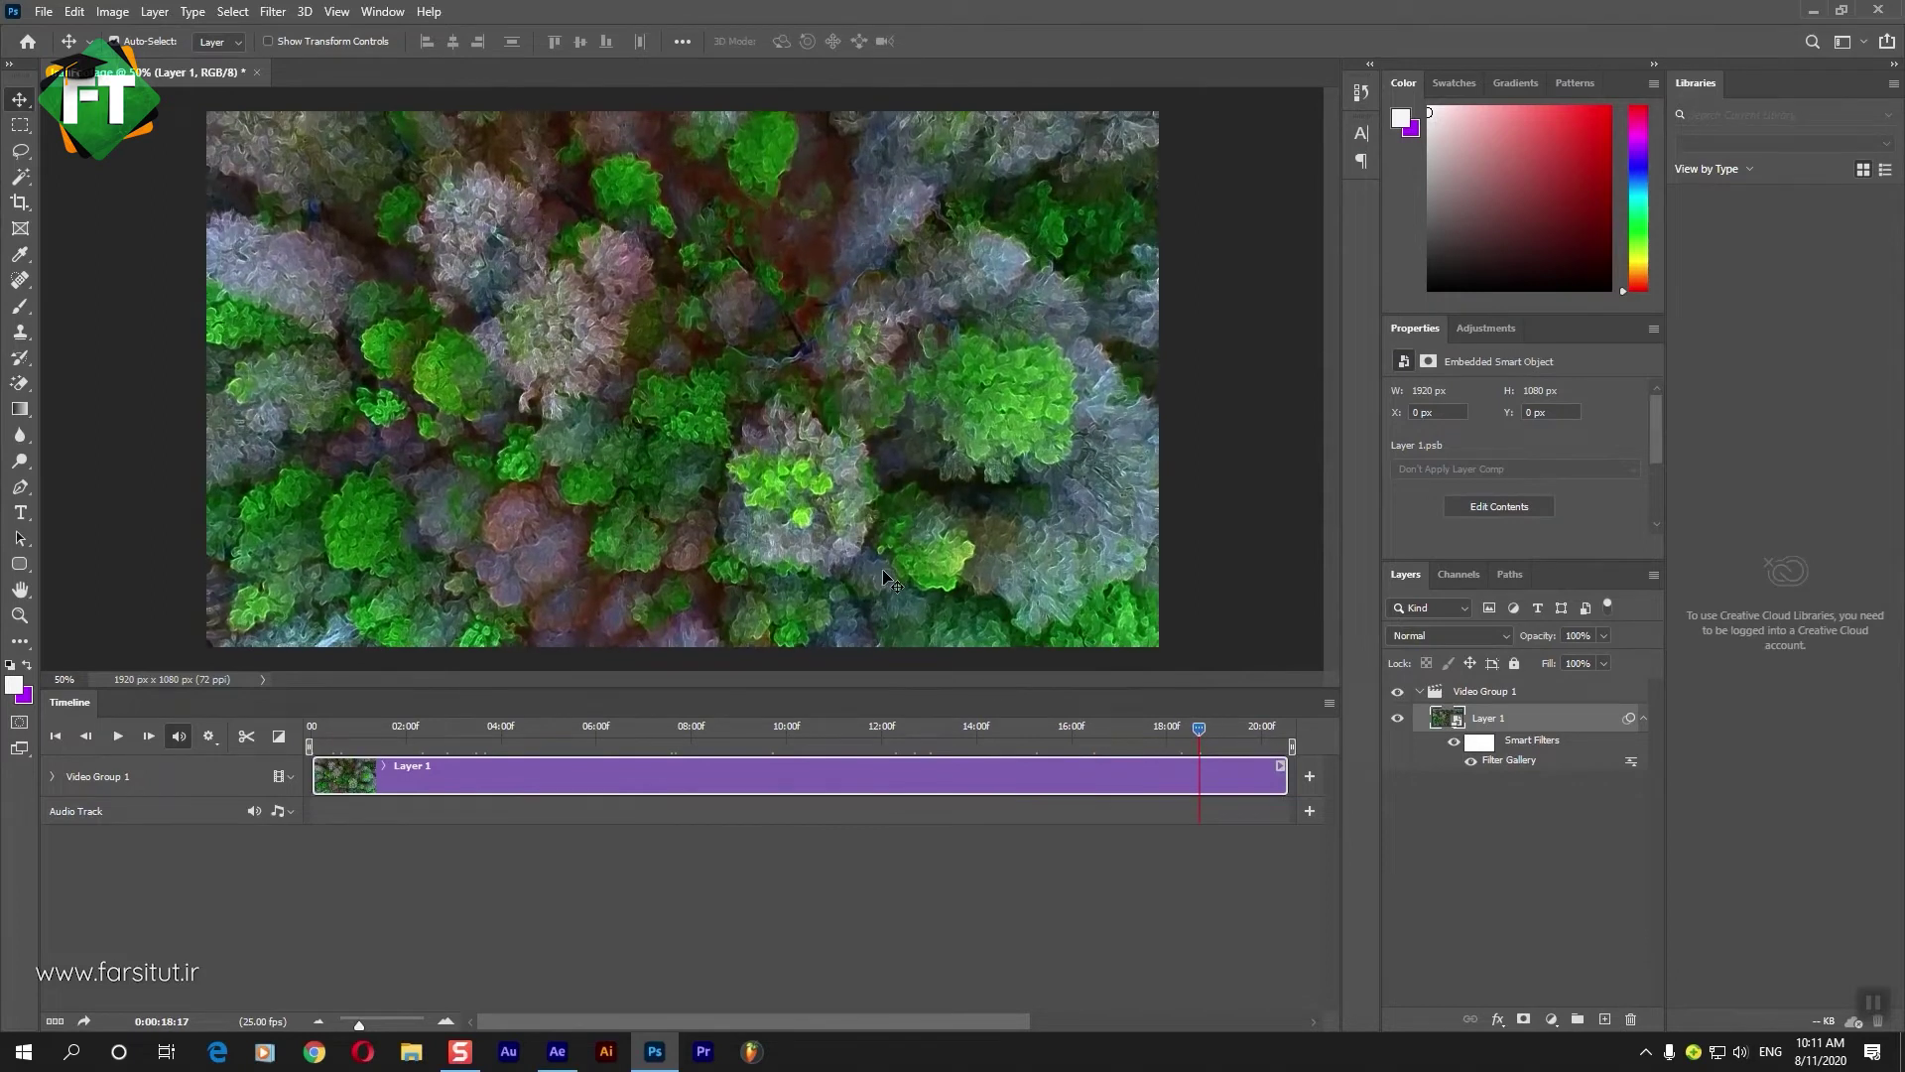
left_click(1329, 704)
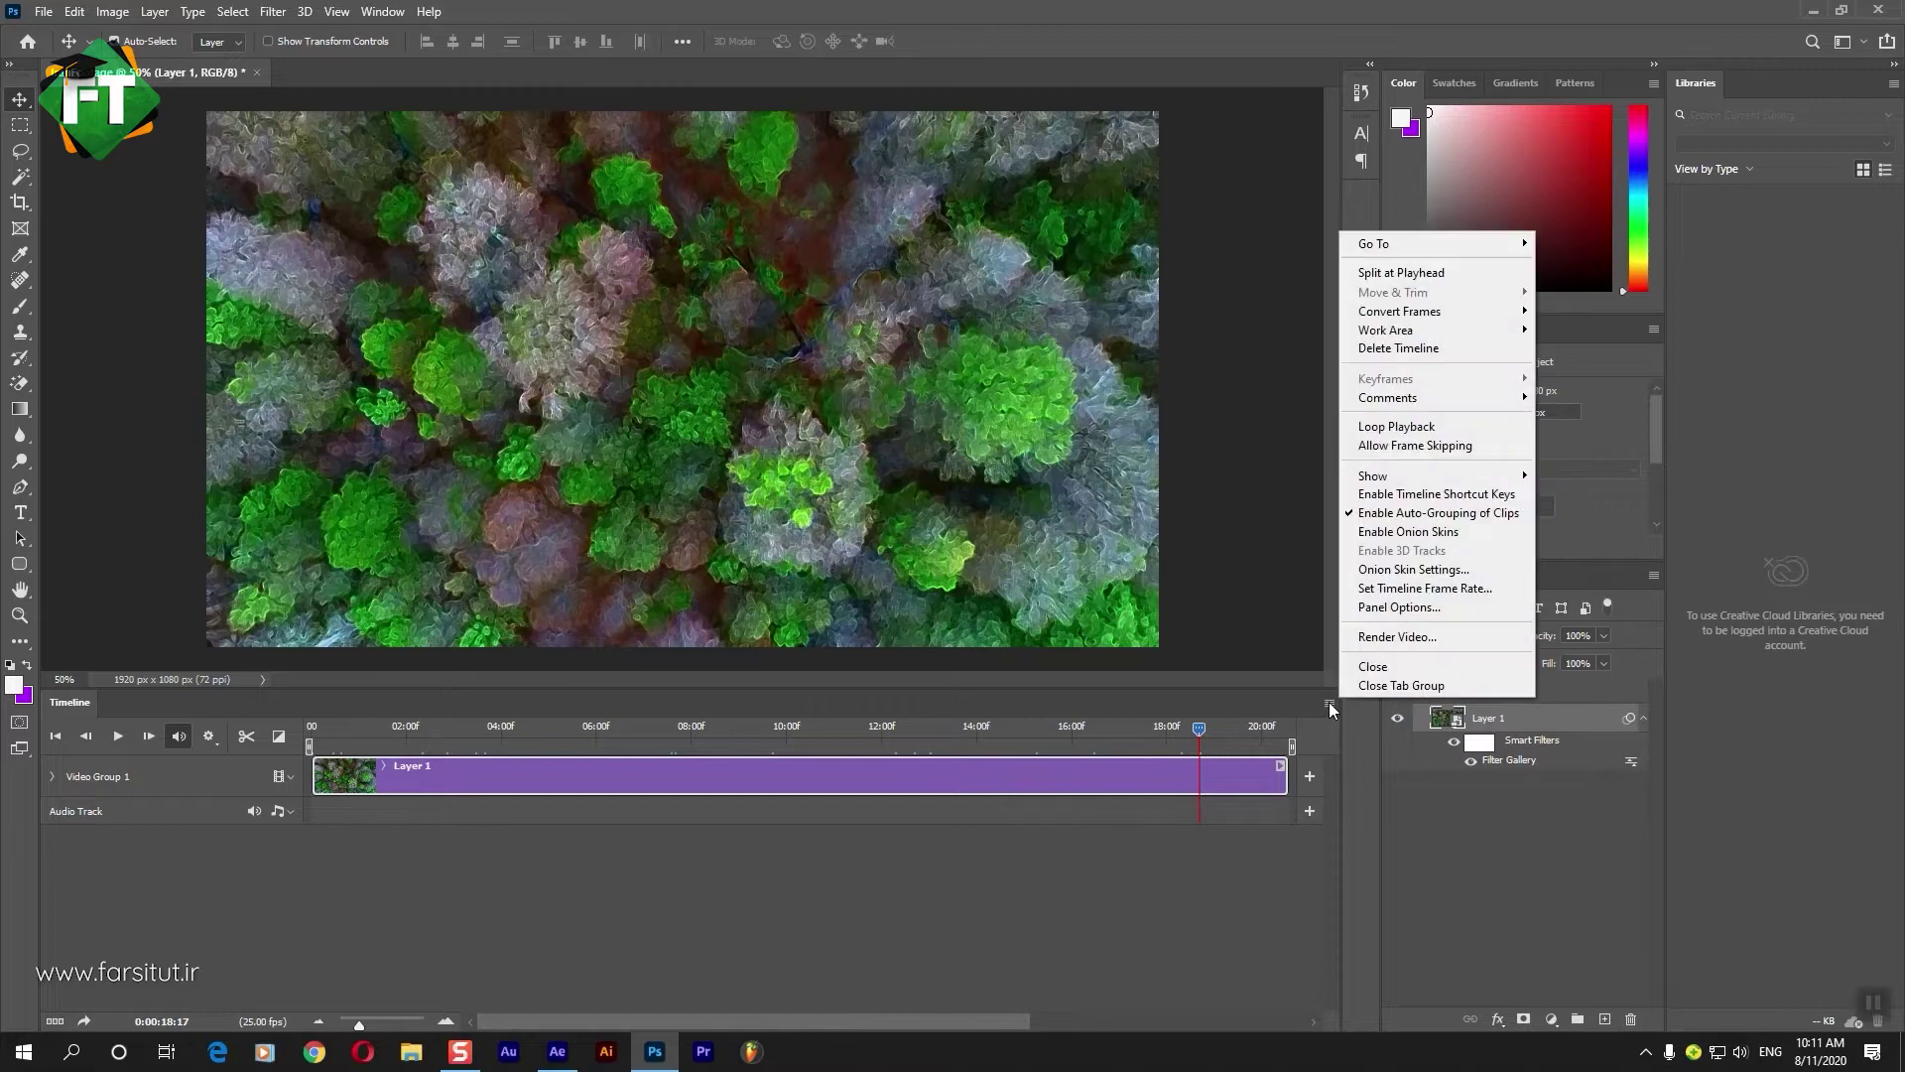
left_click(1397, 636)
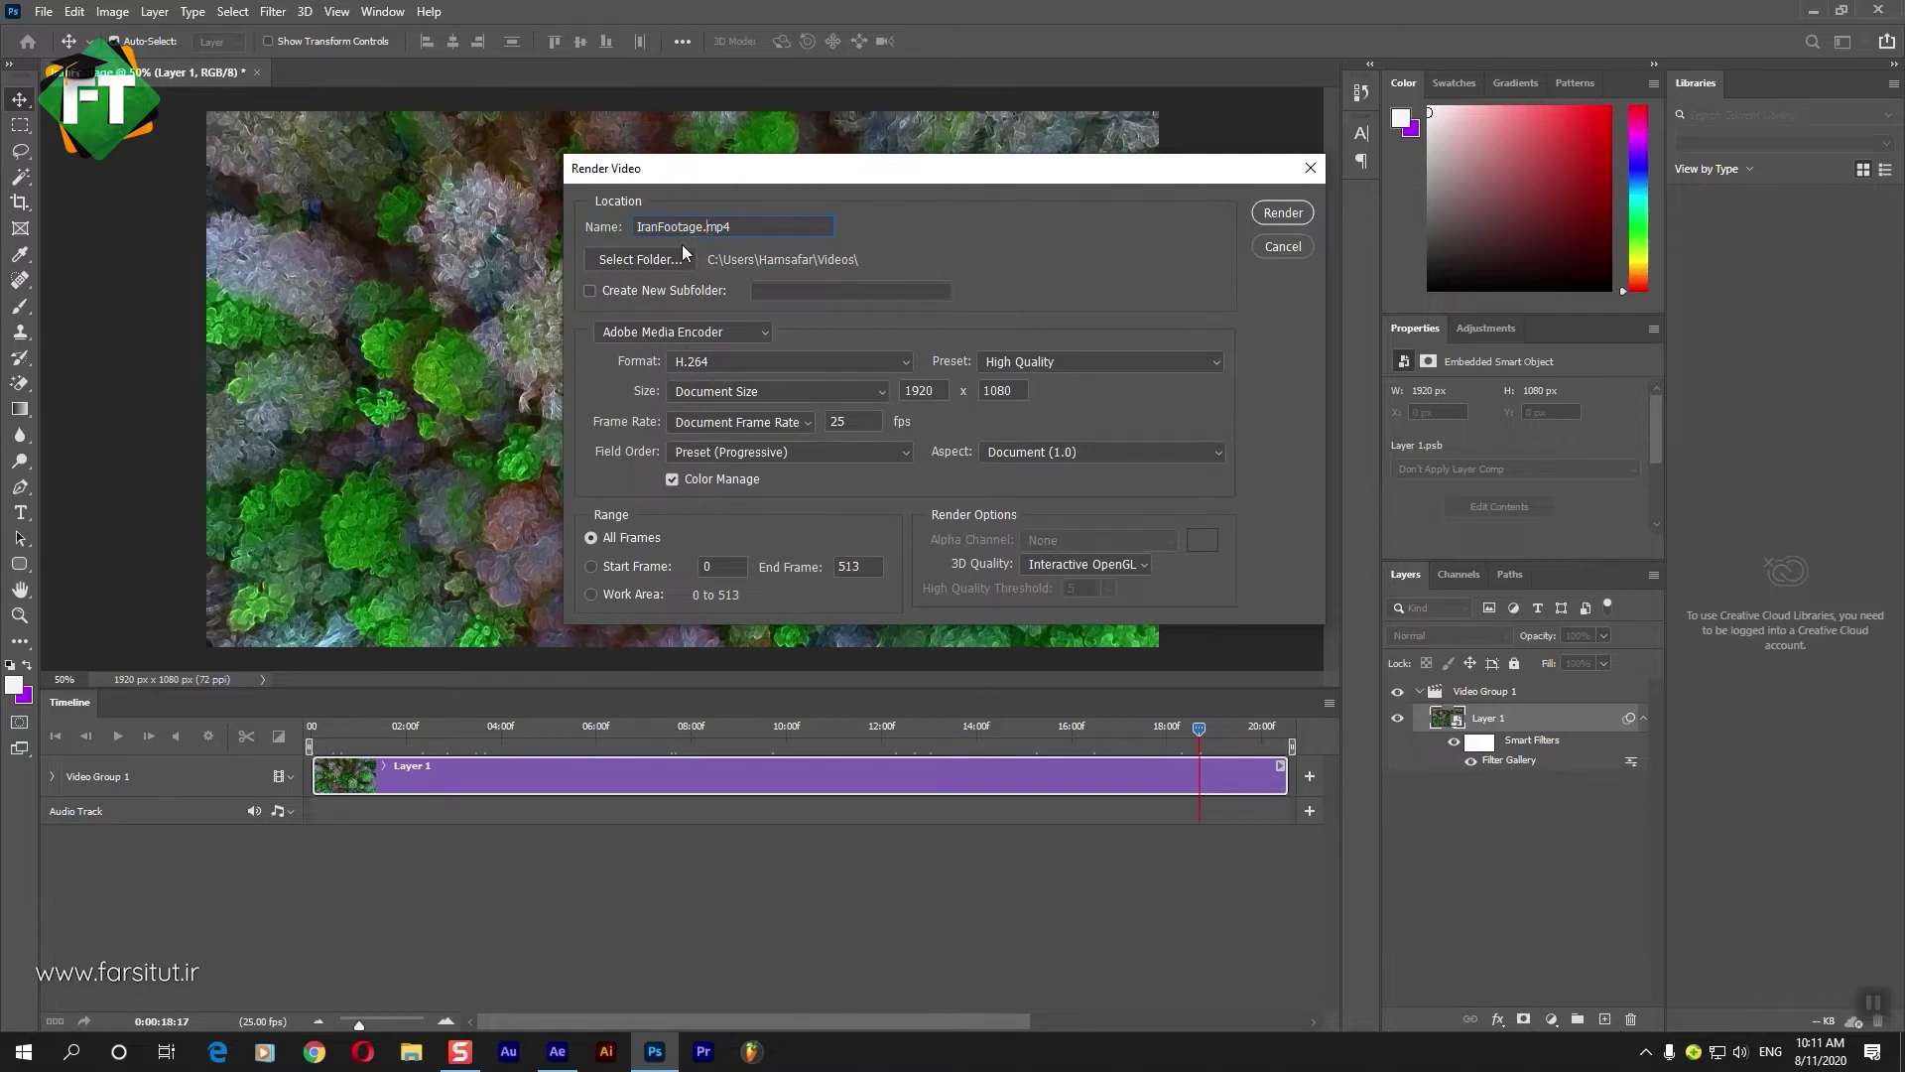
Set the output folder to D:\FarsiTut\Tutorials\29-WatercolorVideo and name the file IranFootage2.mp4.
left_click(647, 261)
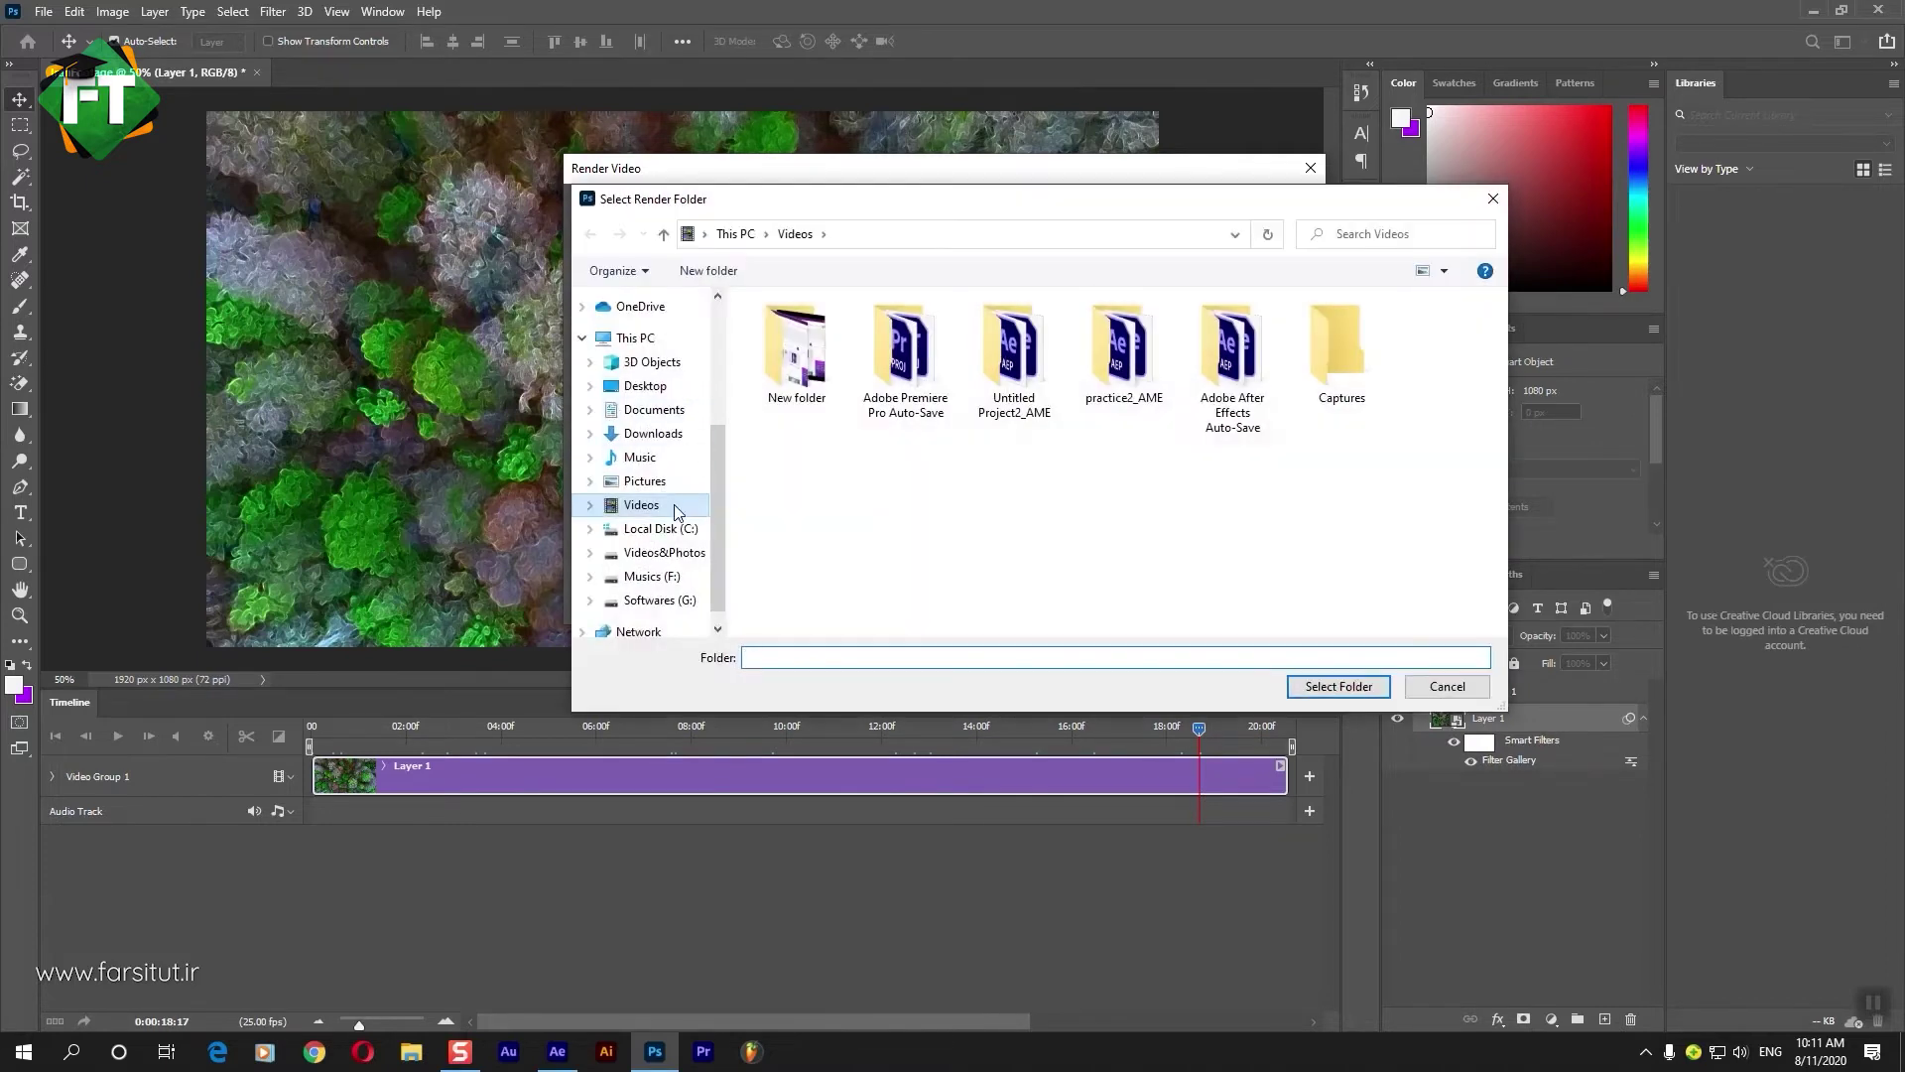
left_click(663, 553)
left_click(804, 329)
double_click(804, 333)
double_click(789, 495)
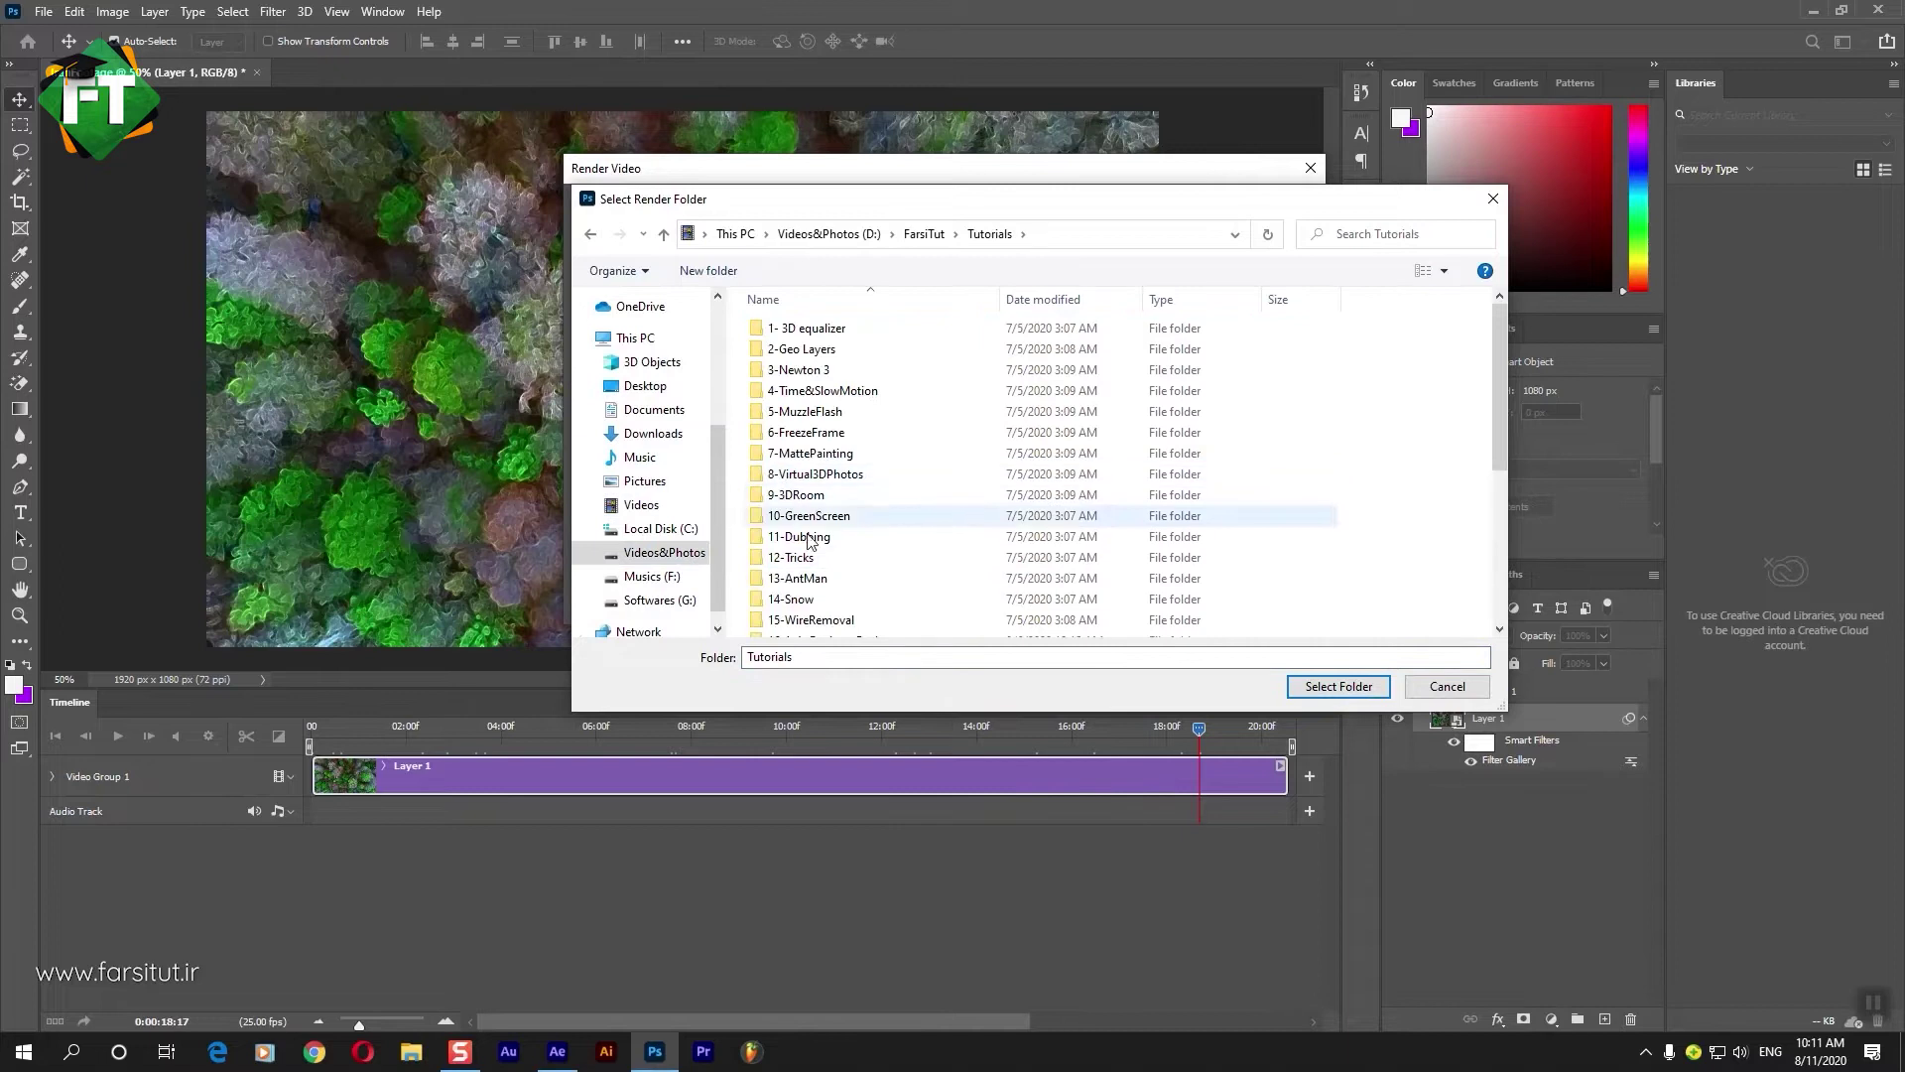
scroll(1426, 631, "down", 5)
double_click(970, 626)
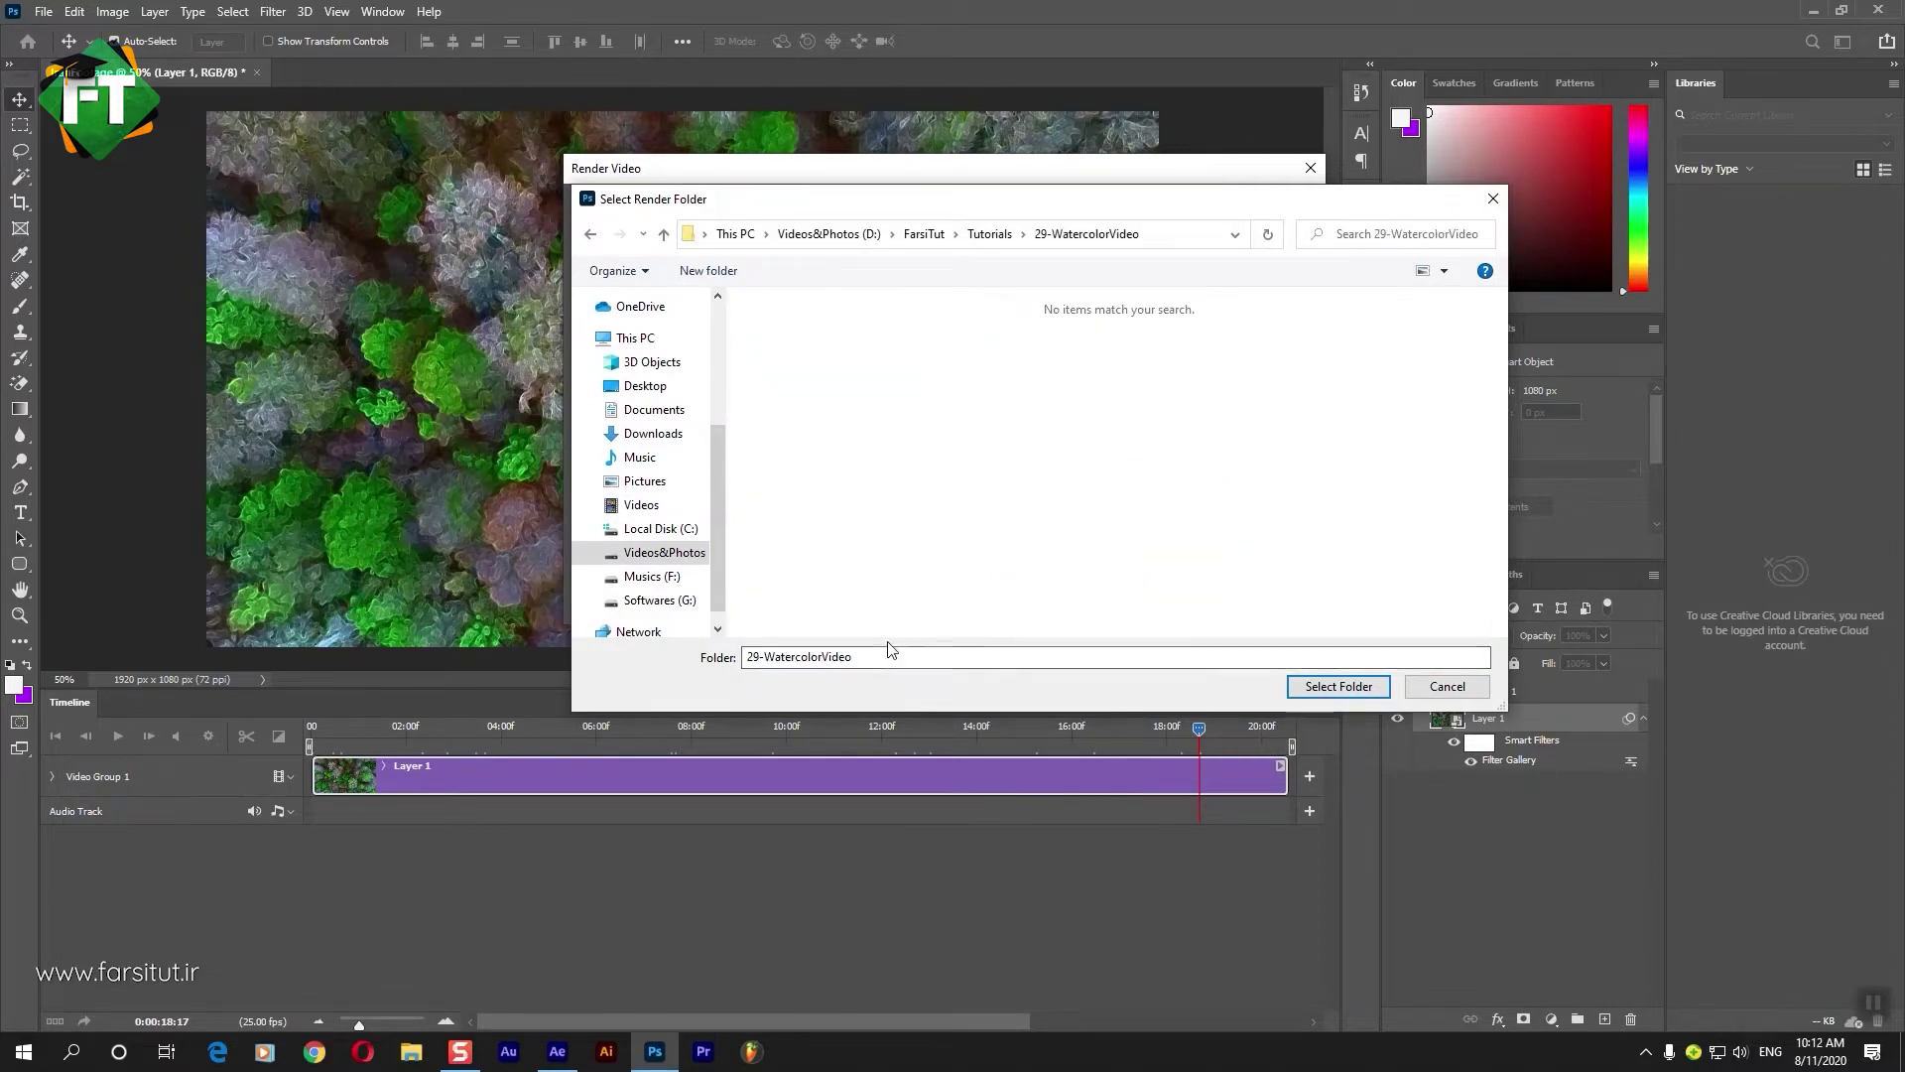
left_click(1338, 686)
left_click(682, 224)
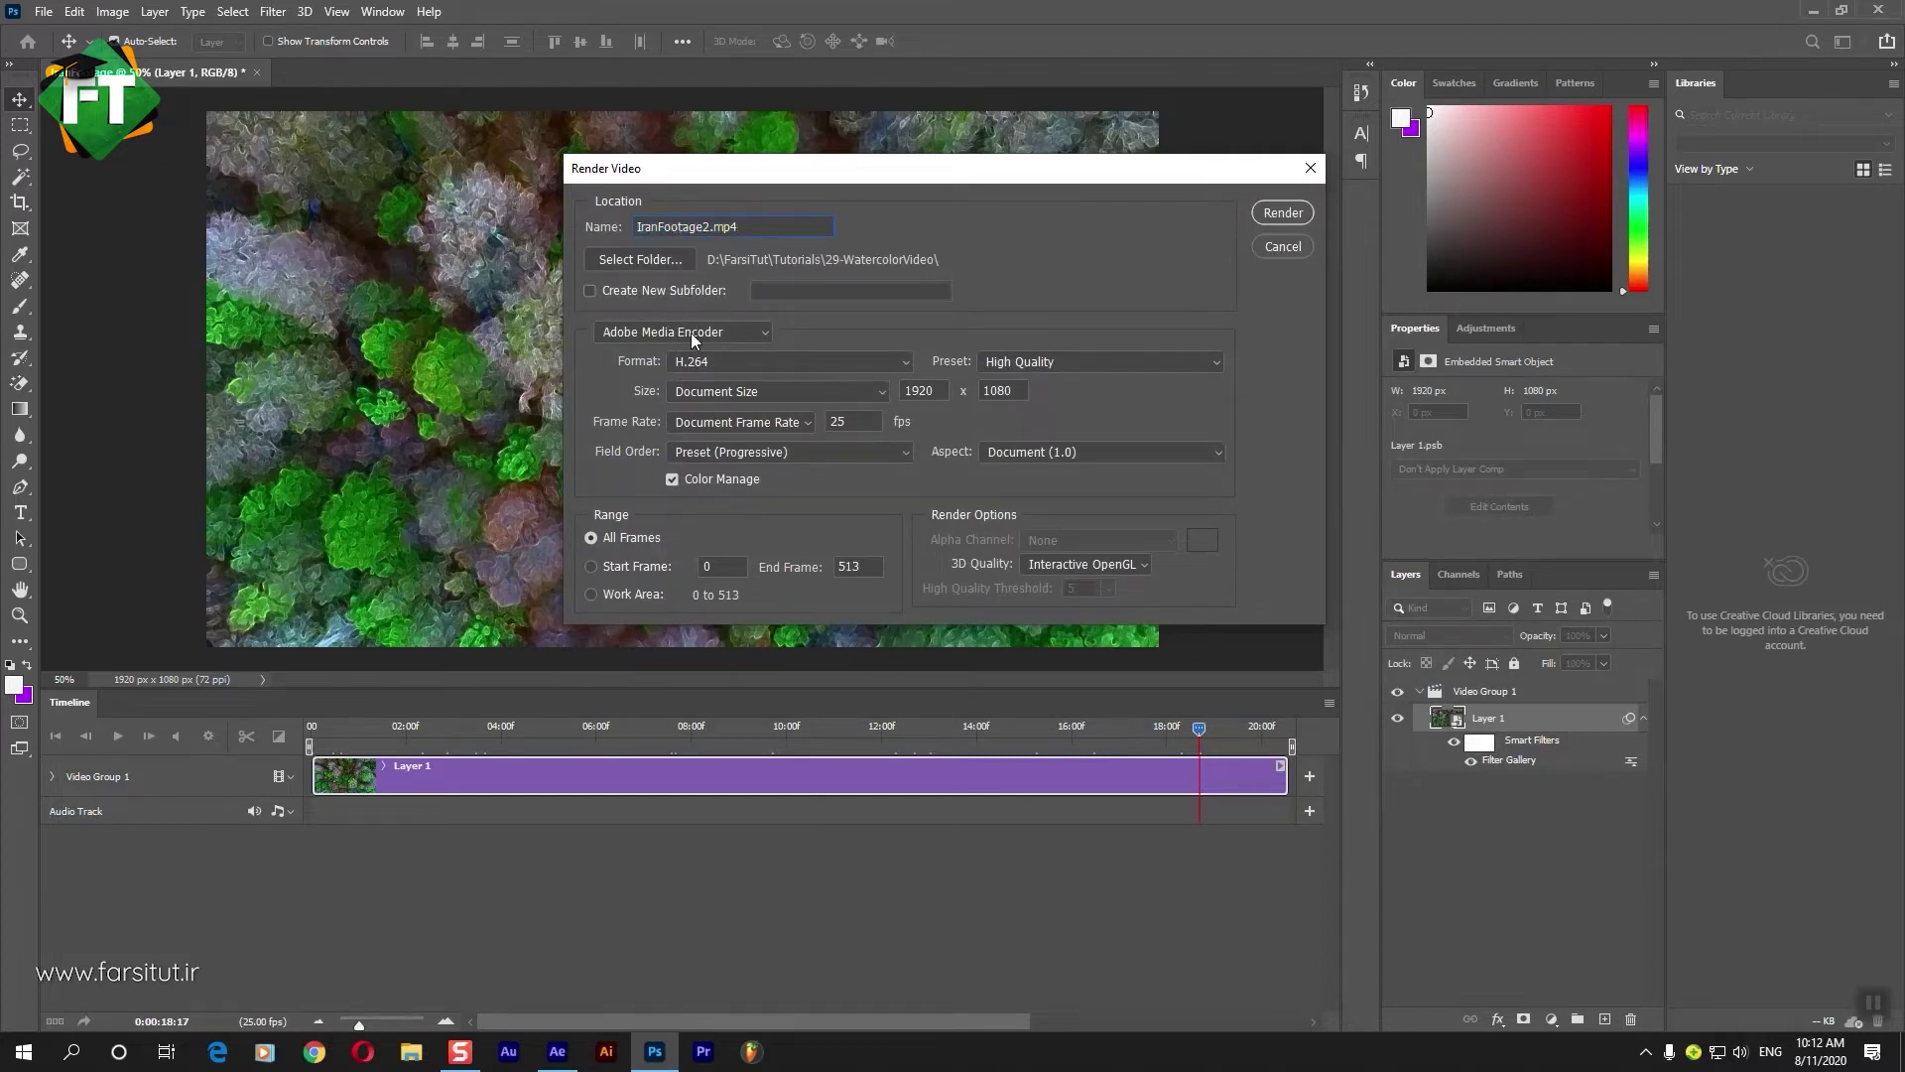
Keep Adobe Media Encoder, H.264 and the High Quality preset, then render the video.
left_click(665, 336)
left_click(649, 353)
left_click(692, 364)
left_click(751, 363)
left_click(1022, 365)
left_click(1021, 365)
left_click(1020, 365)
left_click(1015, 380)
left_click(1281, 213)
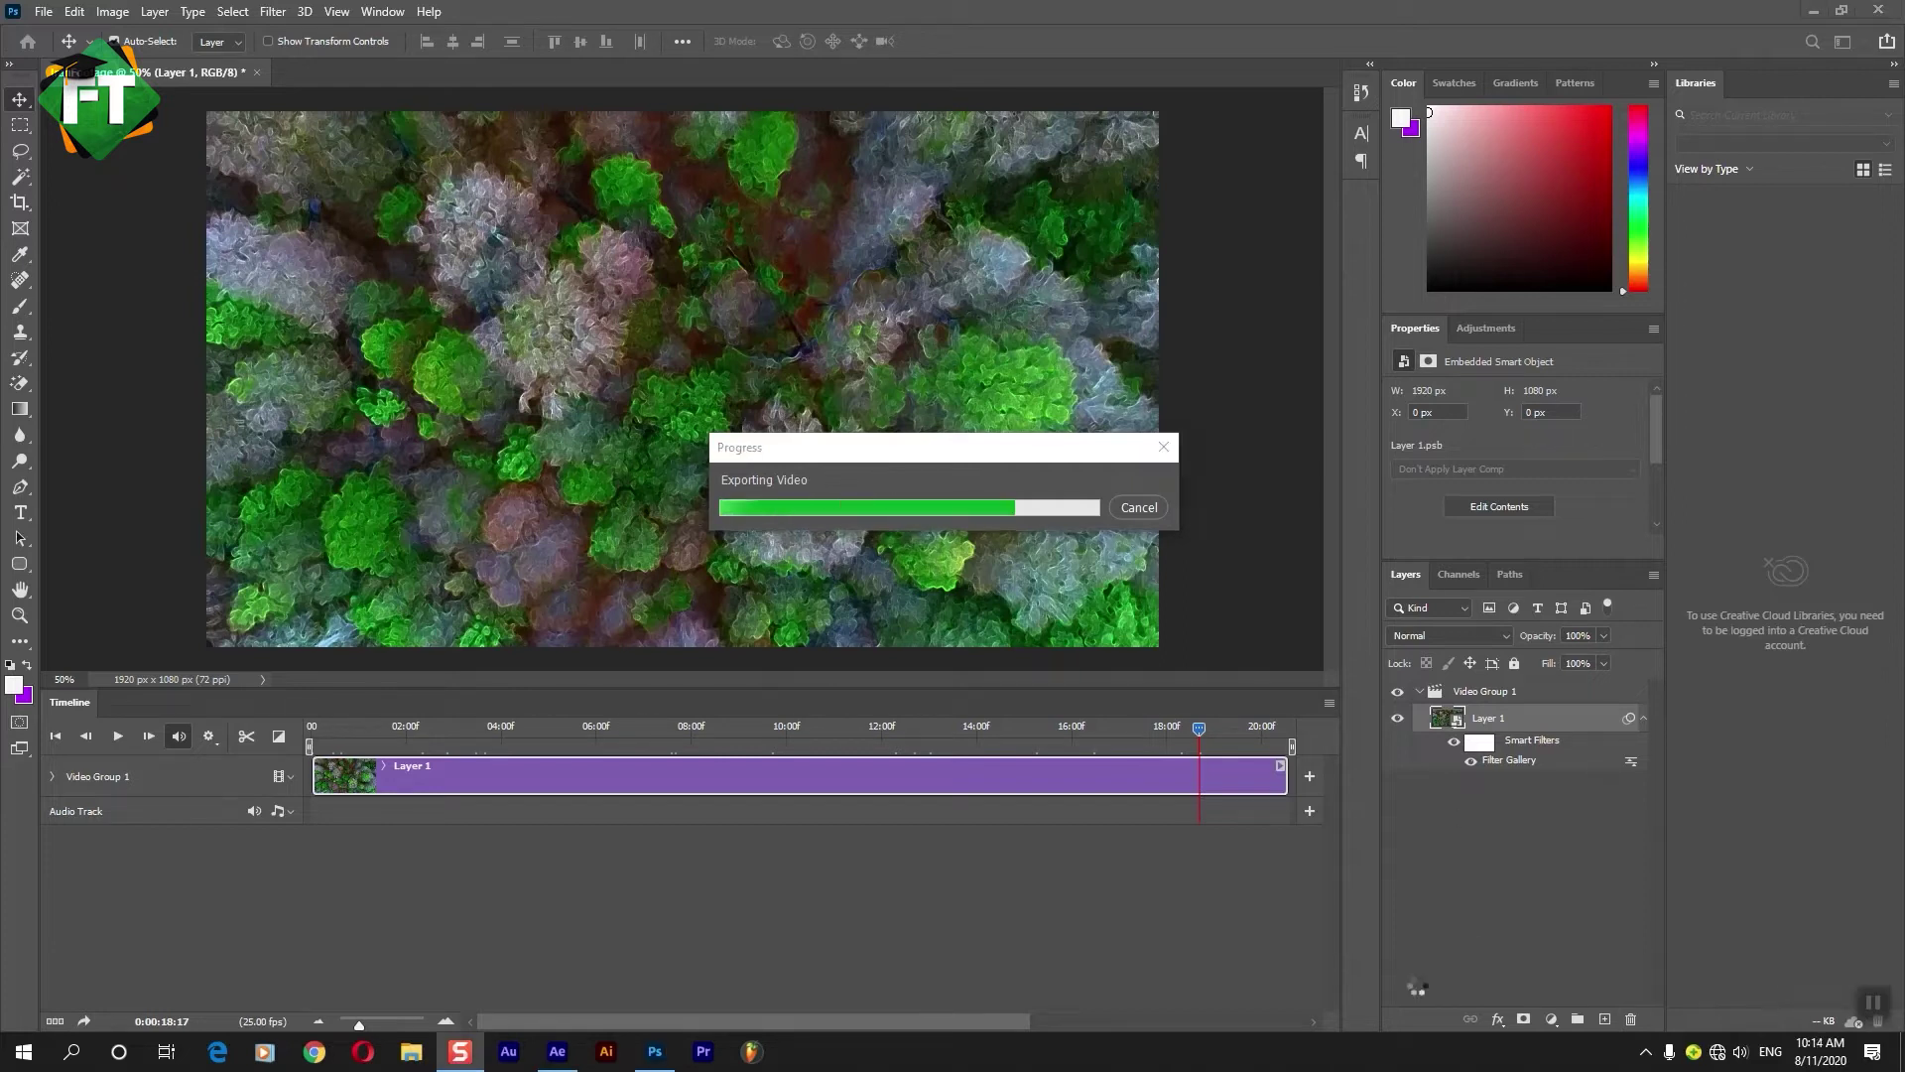
After the export finishes, quit Photoshop without saving and open After Effects' Import File dialog.
left_click(859, 456)
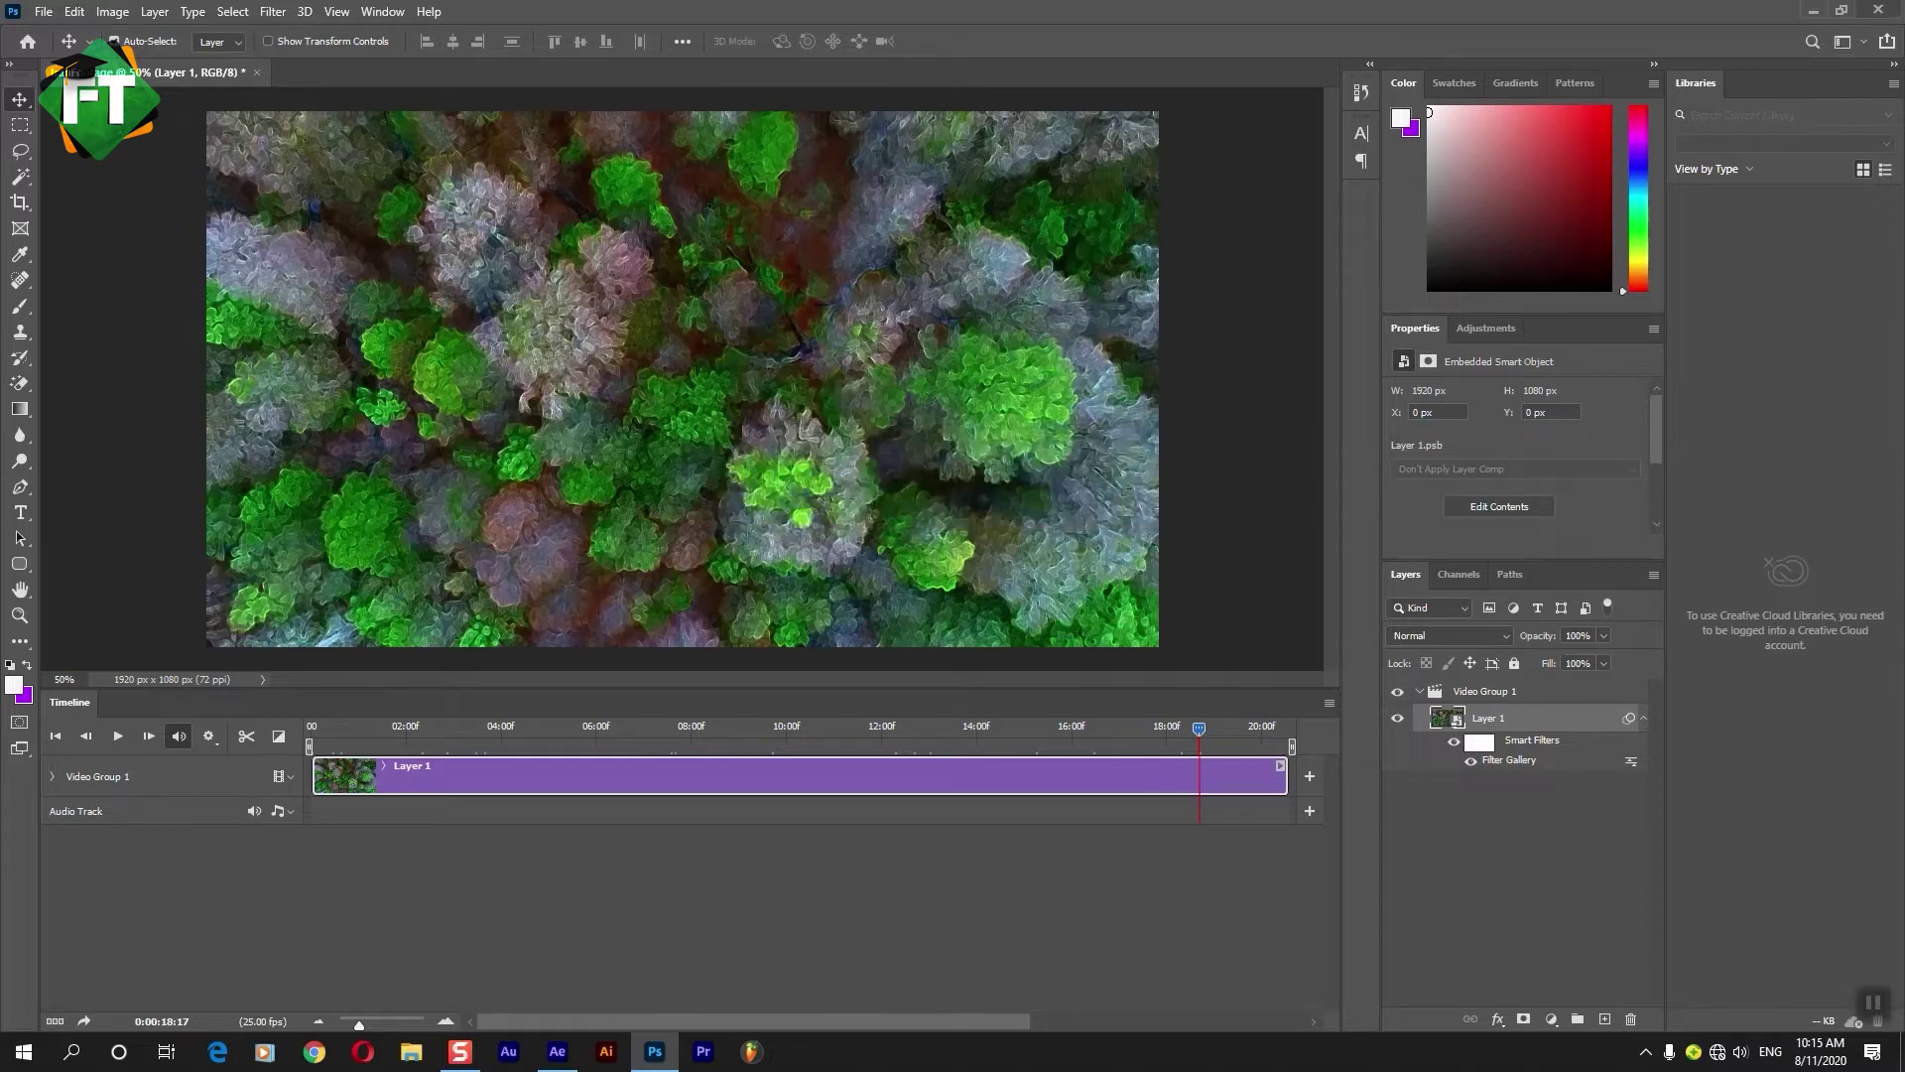
left_click(1878, 9)
left_click(940, 391)
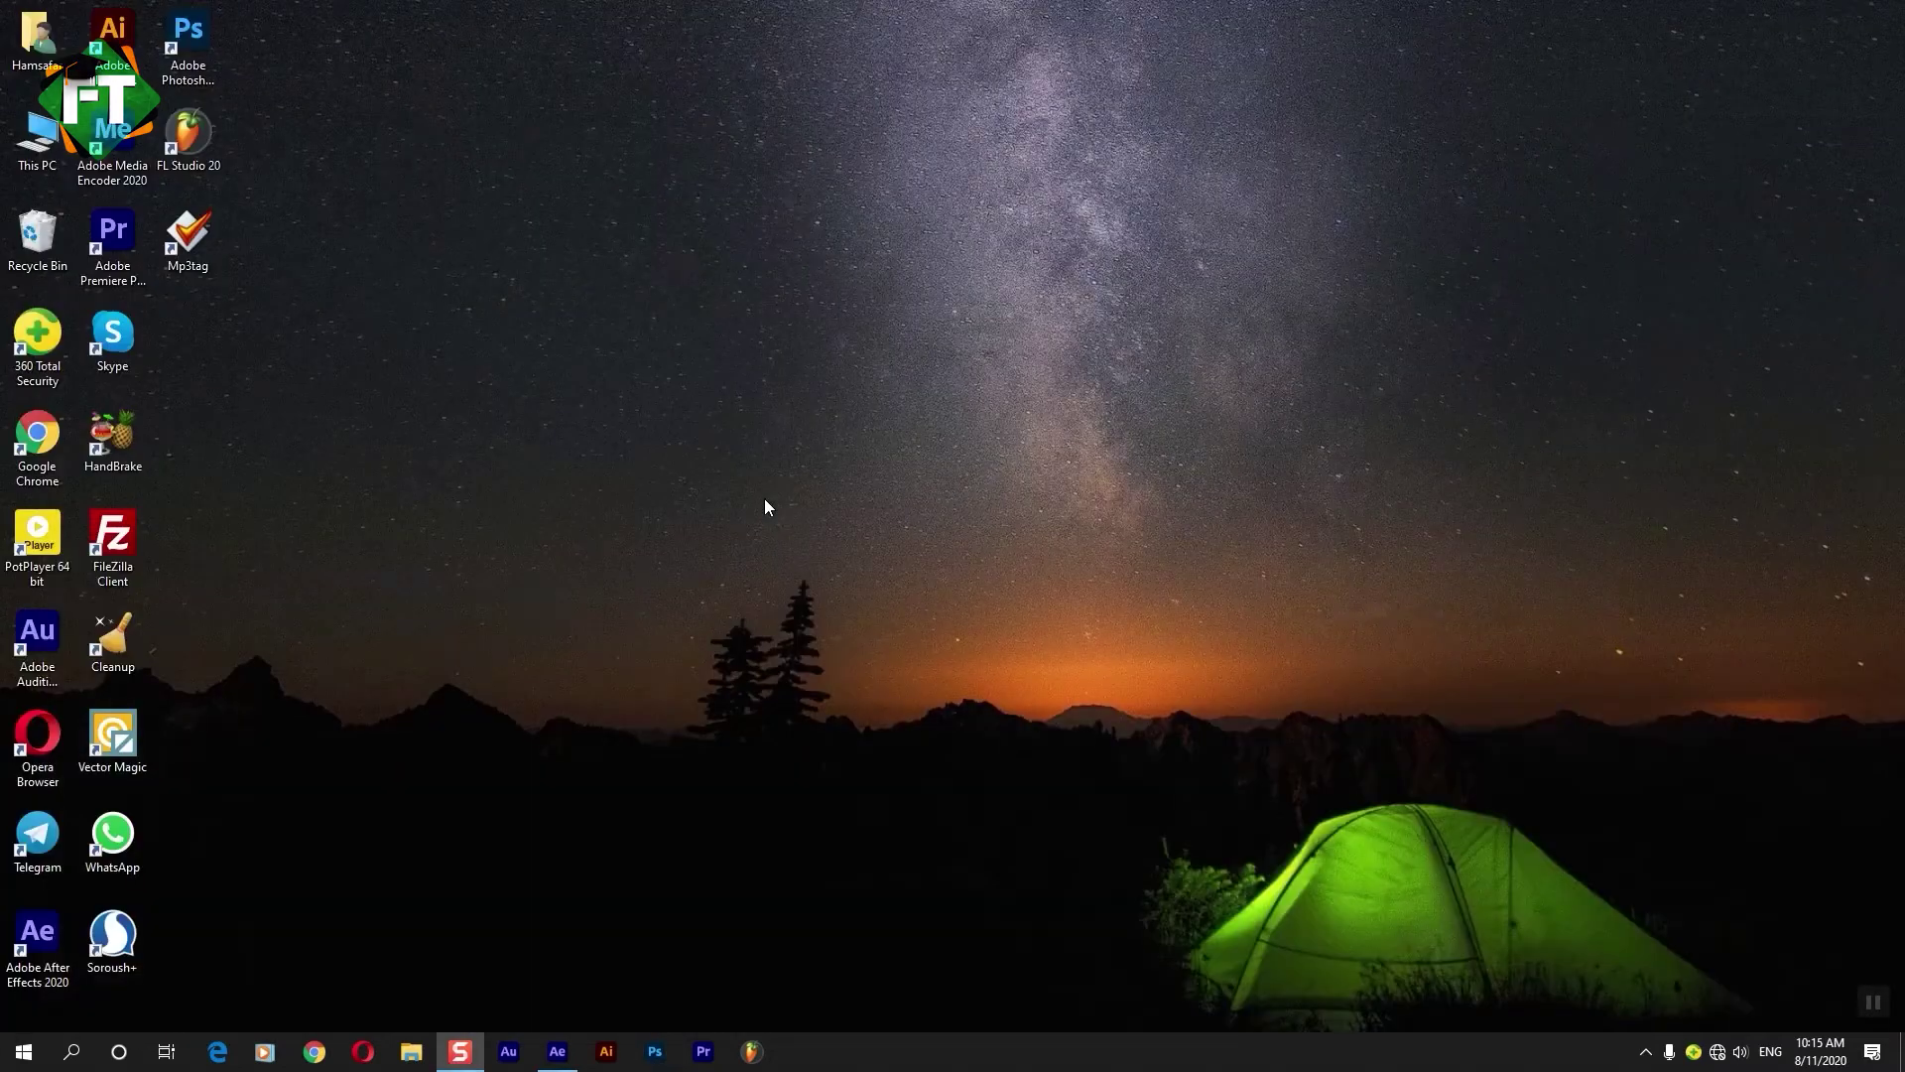
left_click(557, 1051)
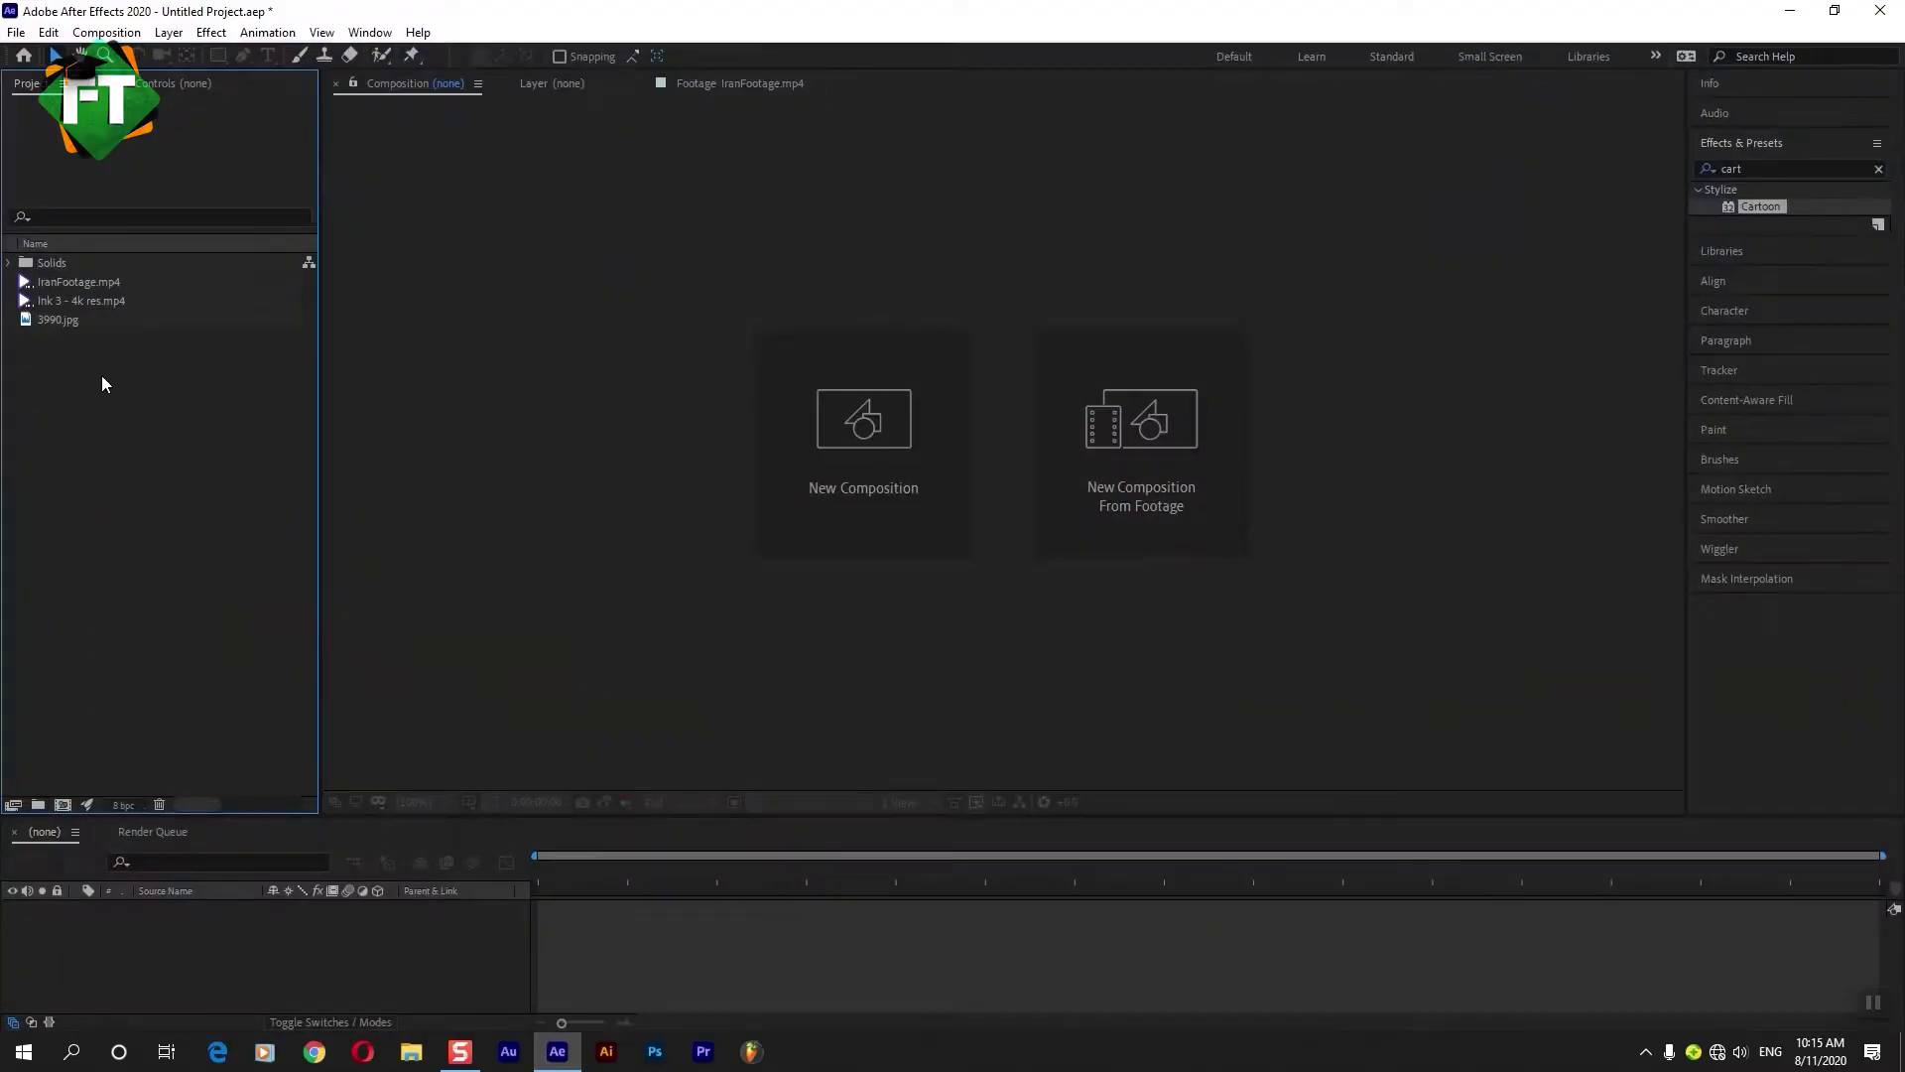
double_click(88, 397)
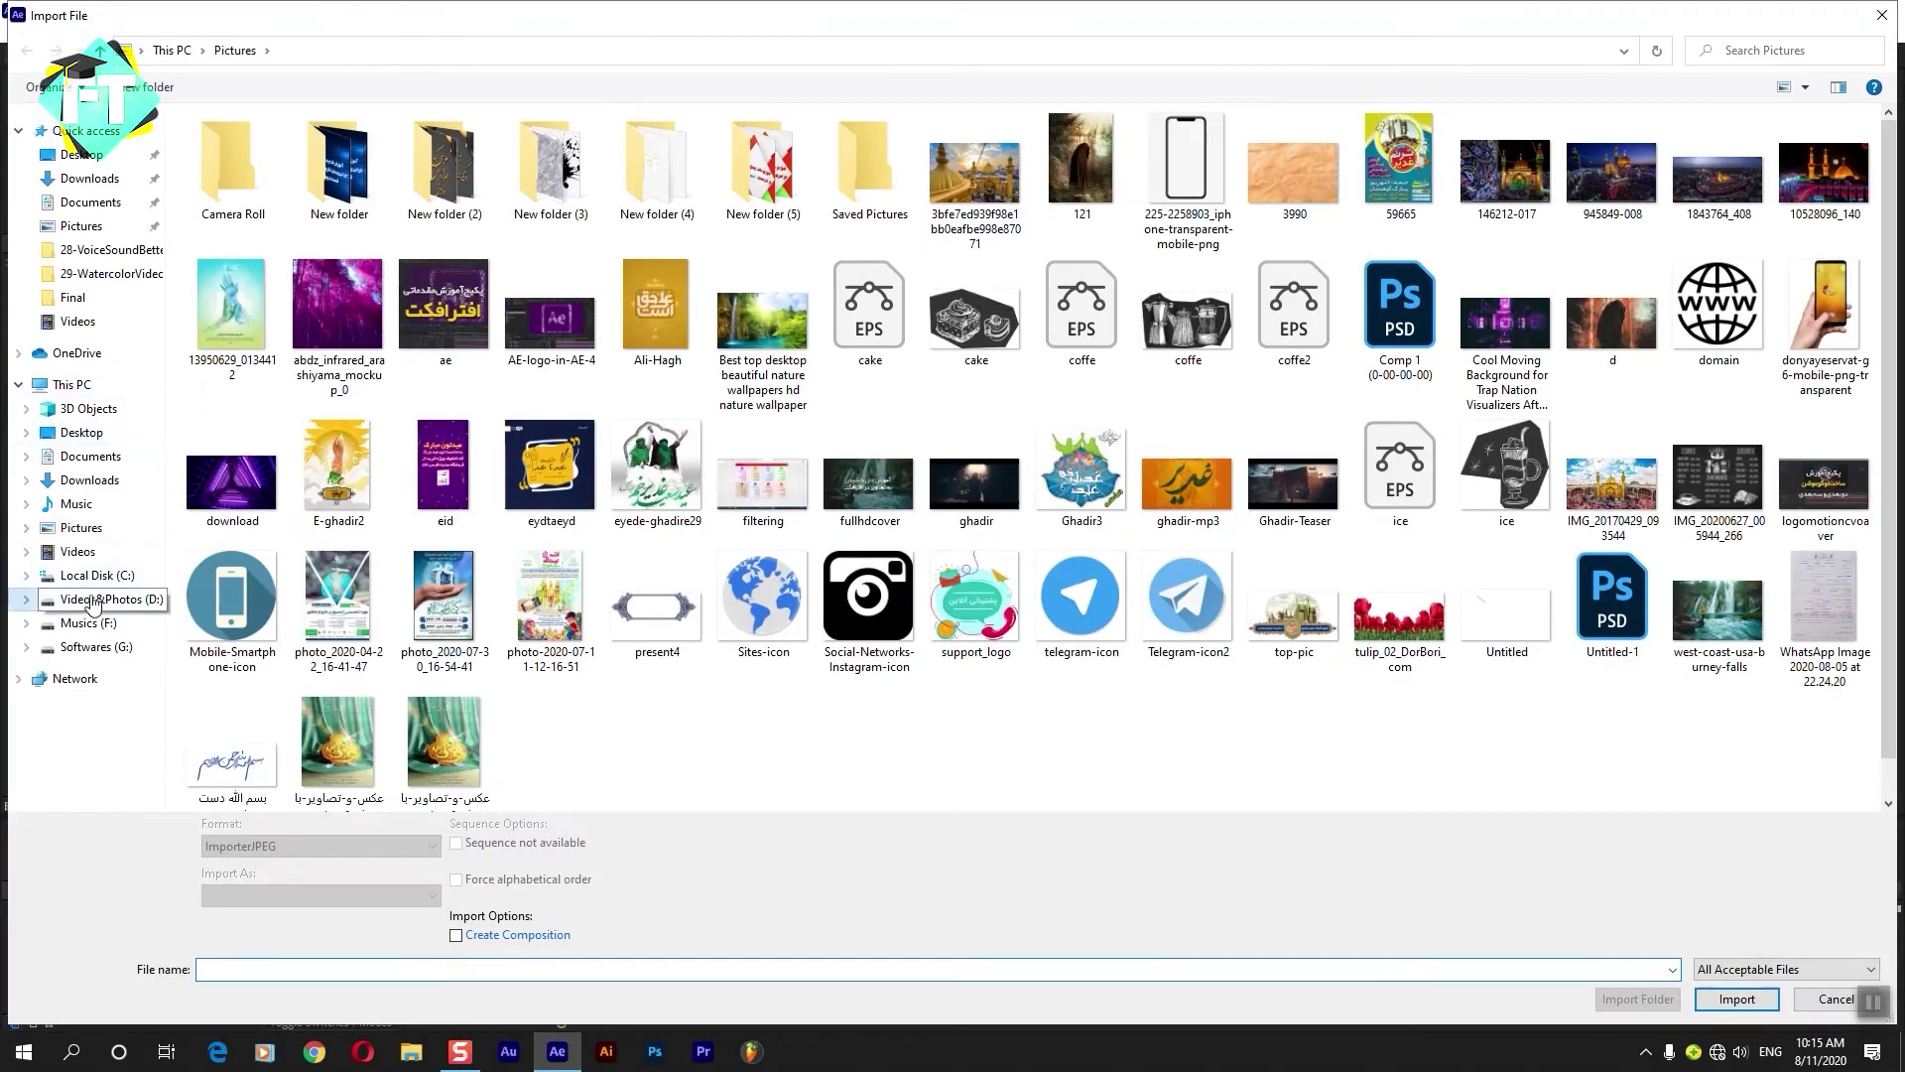
Import IranFootage2.mp4 from D:\FarsiTut\Tutorials\29-WatercolorVideo.
left_click(109, 598)
double_click(224, 146)
double_click(228, 290)
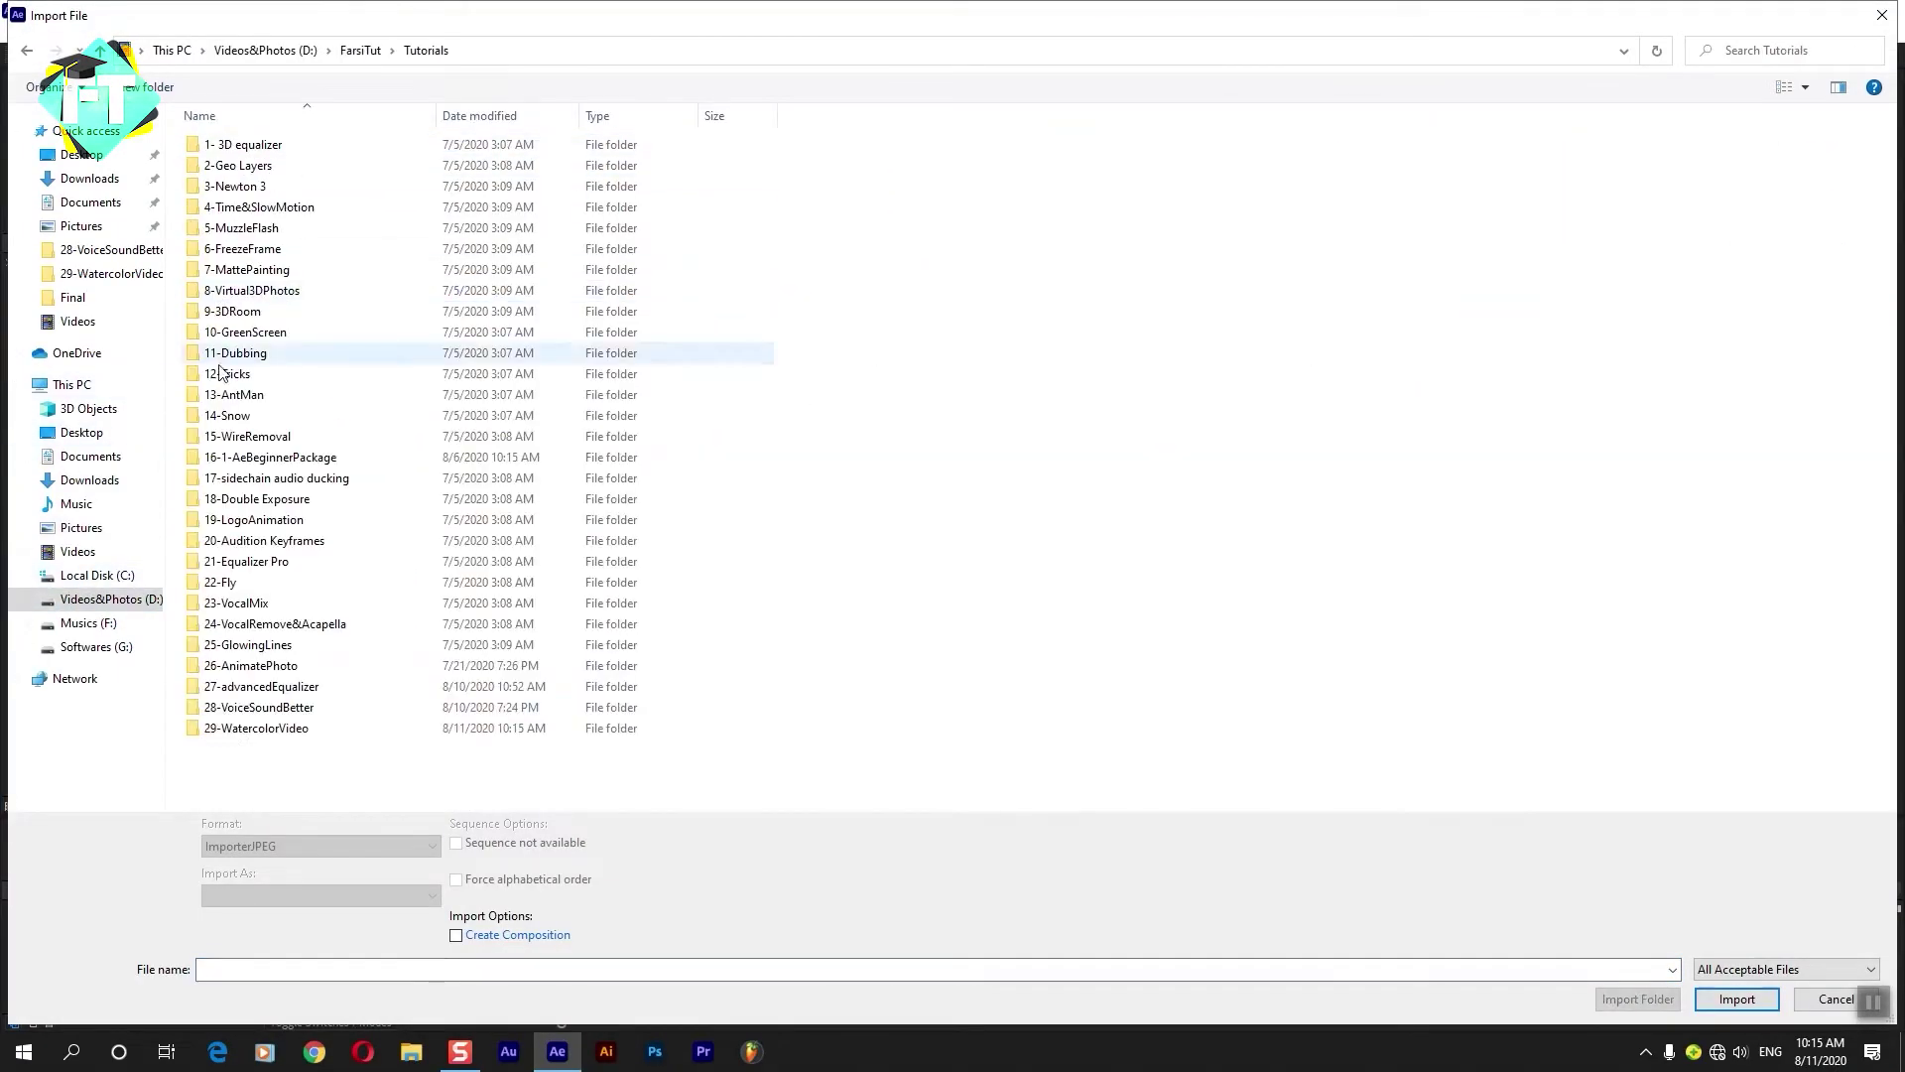
double_click(234, 732)
double_click(425, 174)
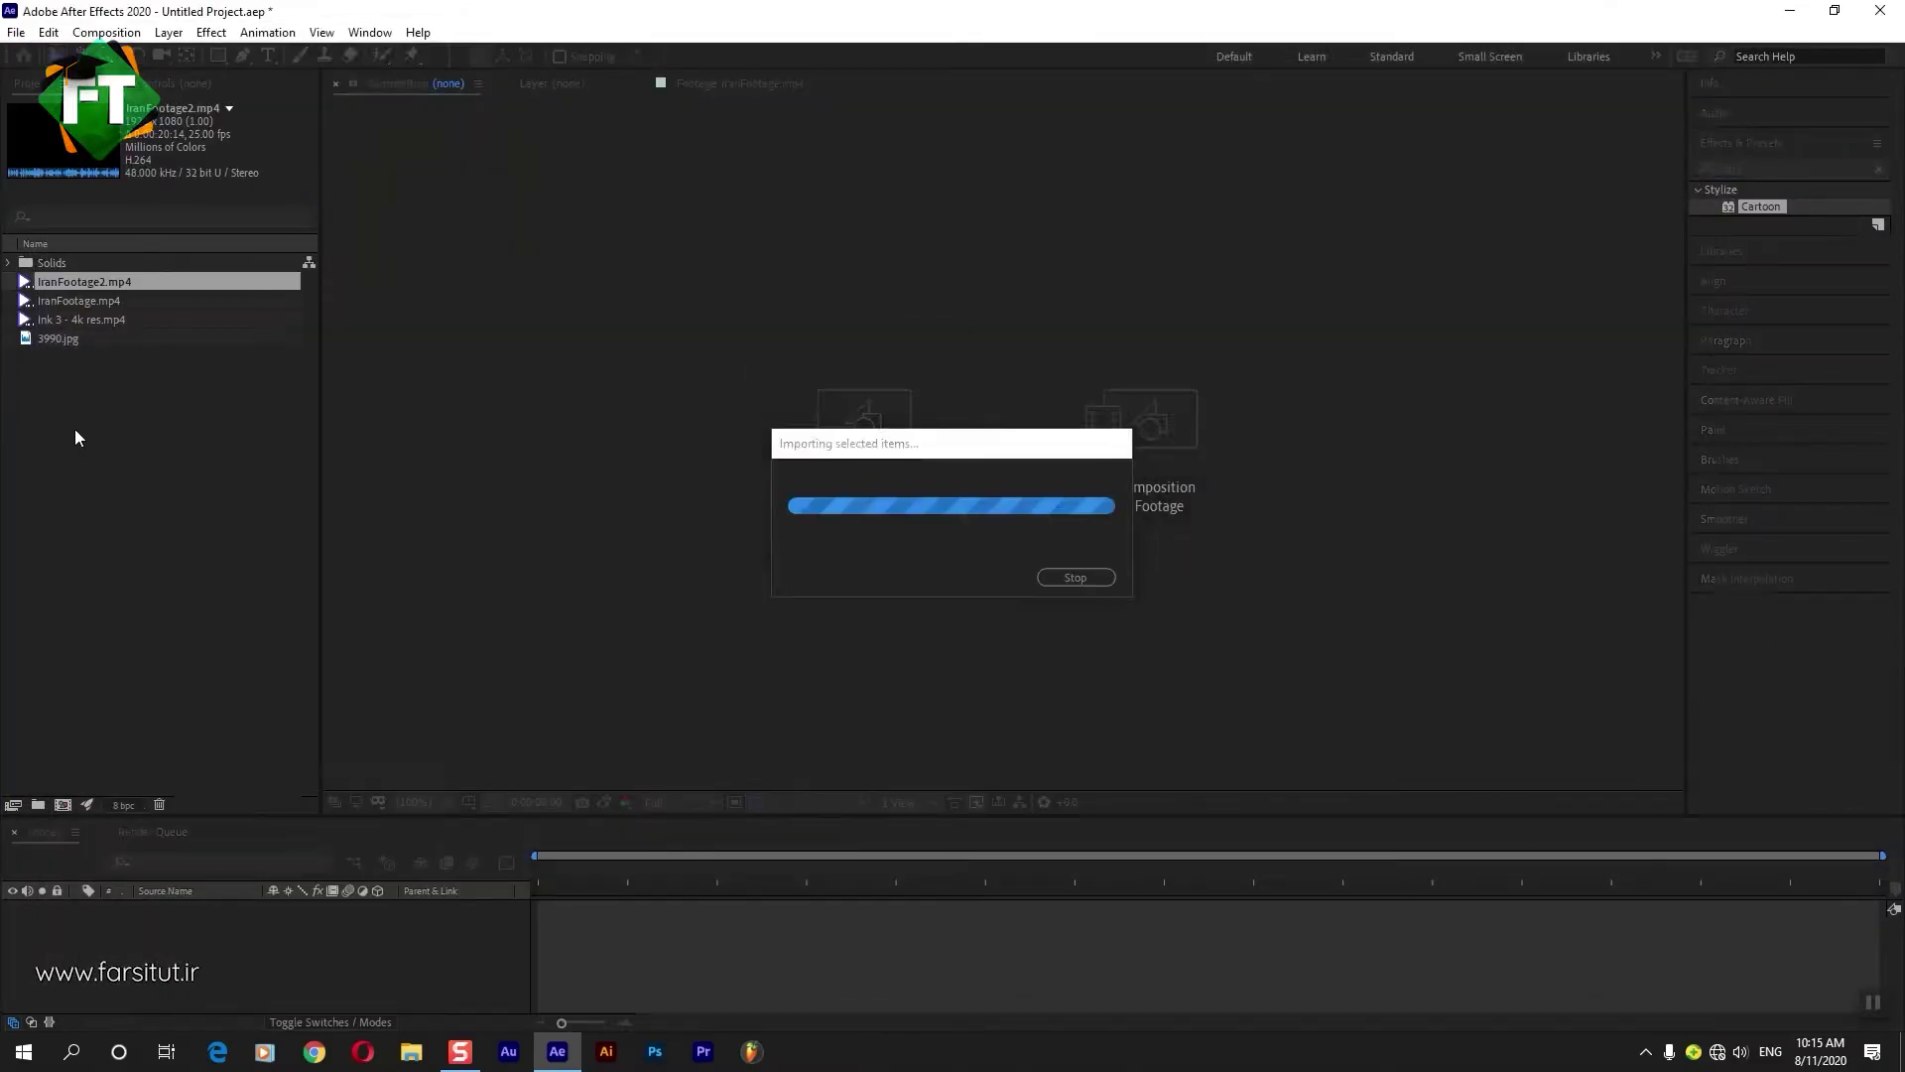
Preview the footage around 12–14 seconds and create an IranFootage2 composition from it.
double_click(85, 282)
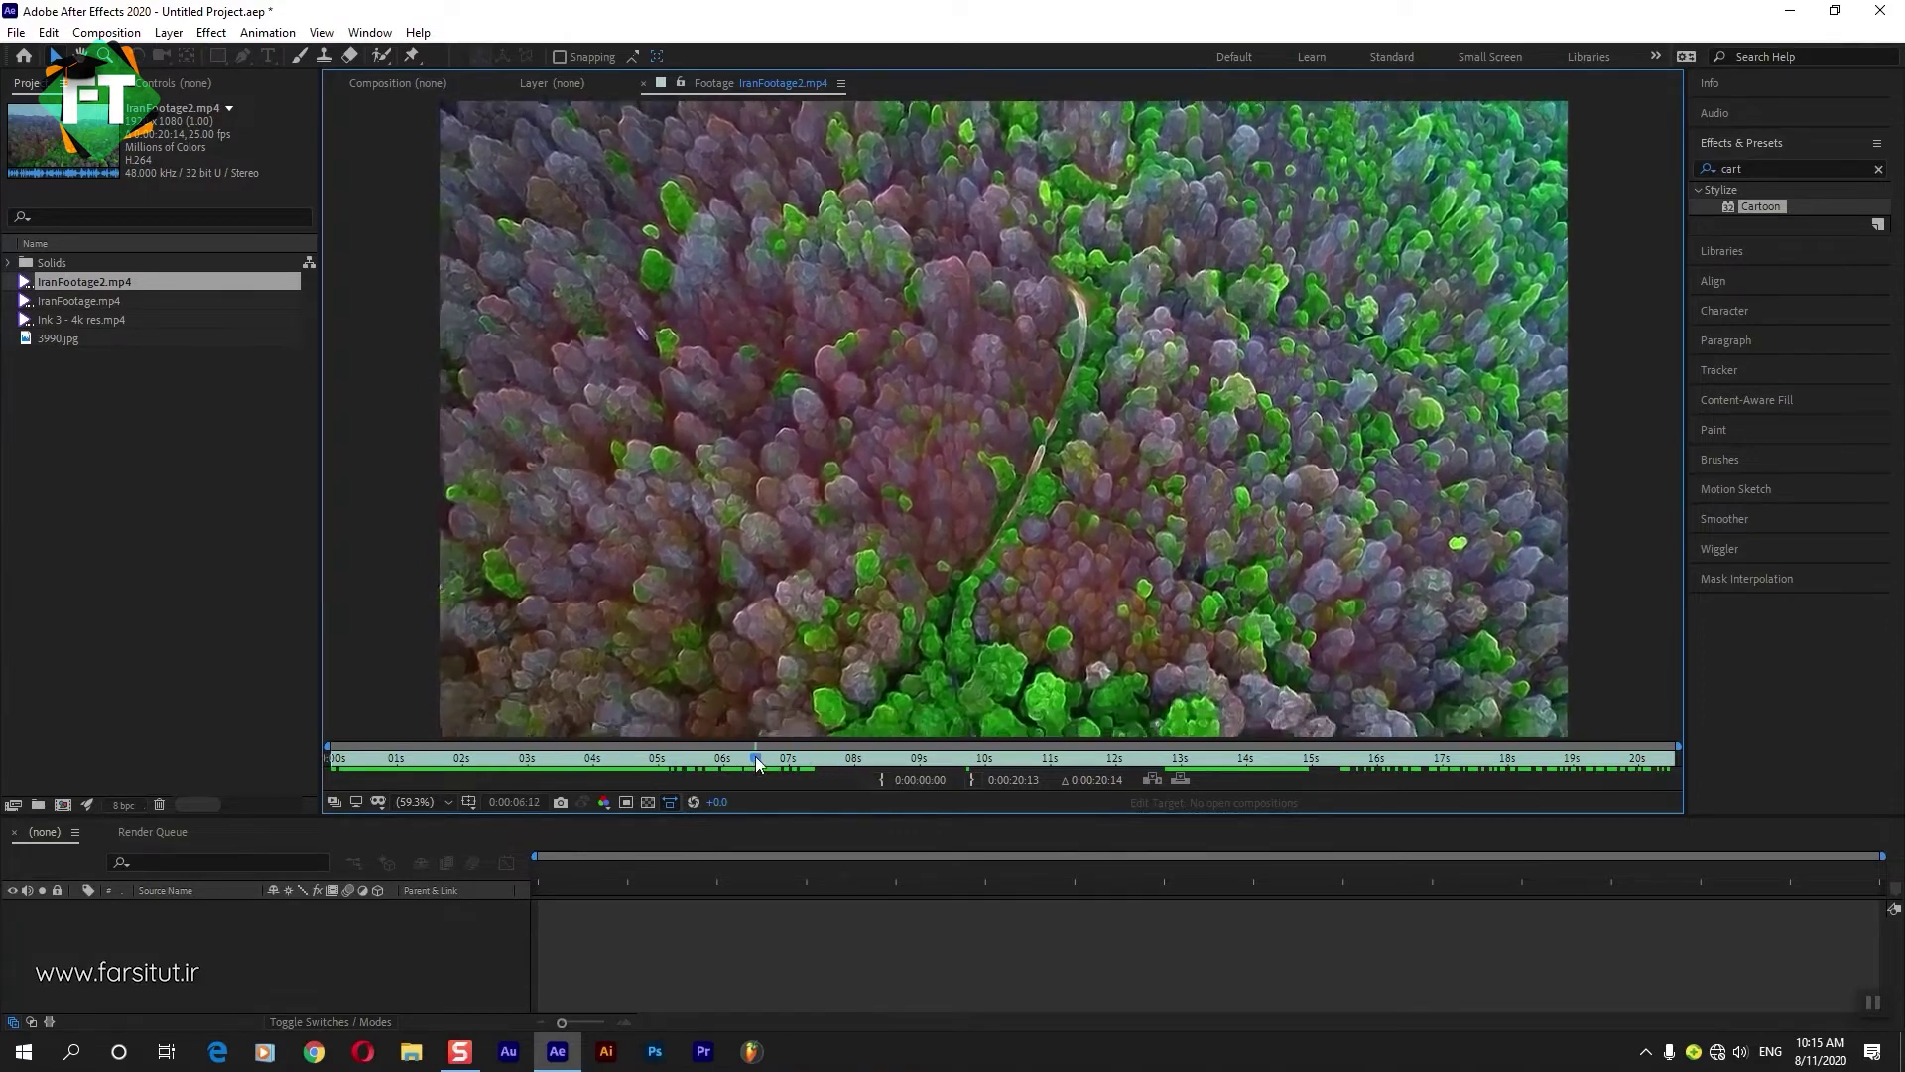
left_click(1149, 760)
left_click(1248, 759)
left_click(113, 451)
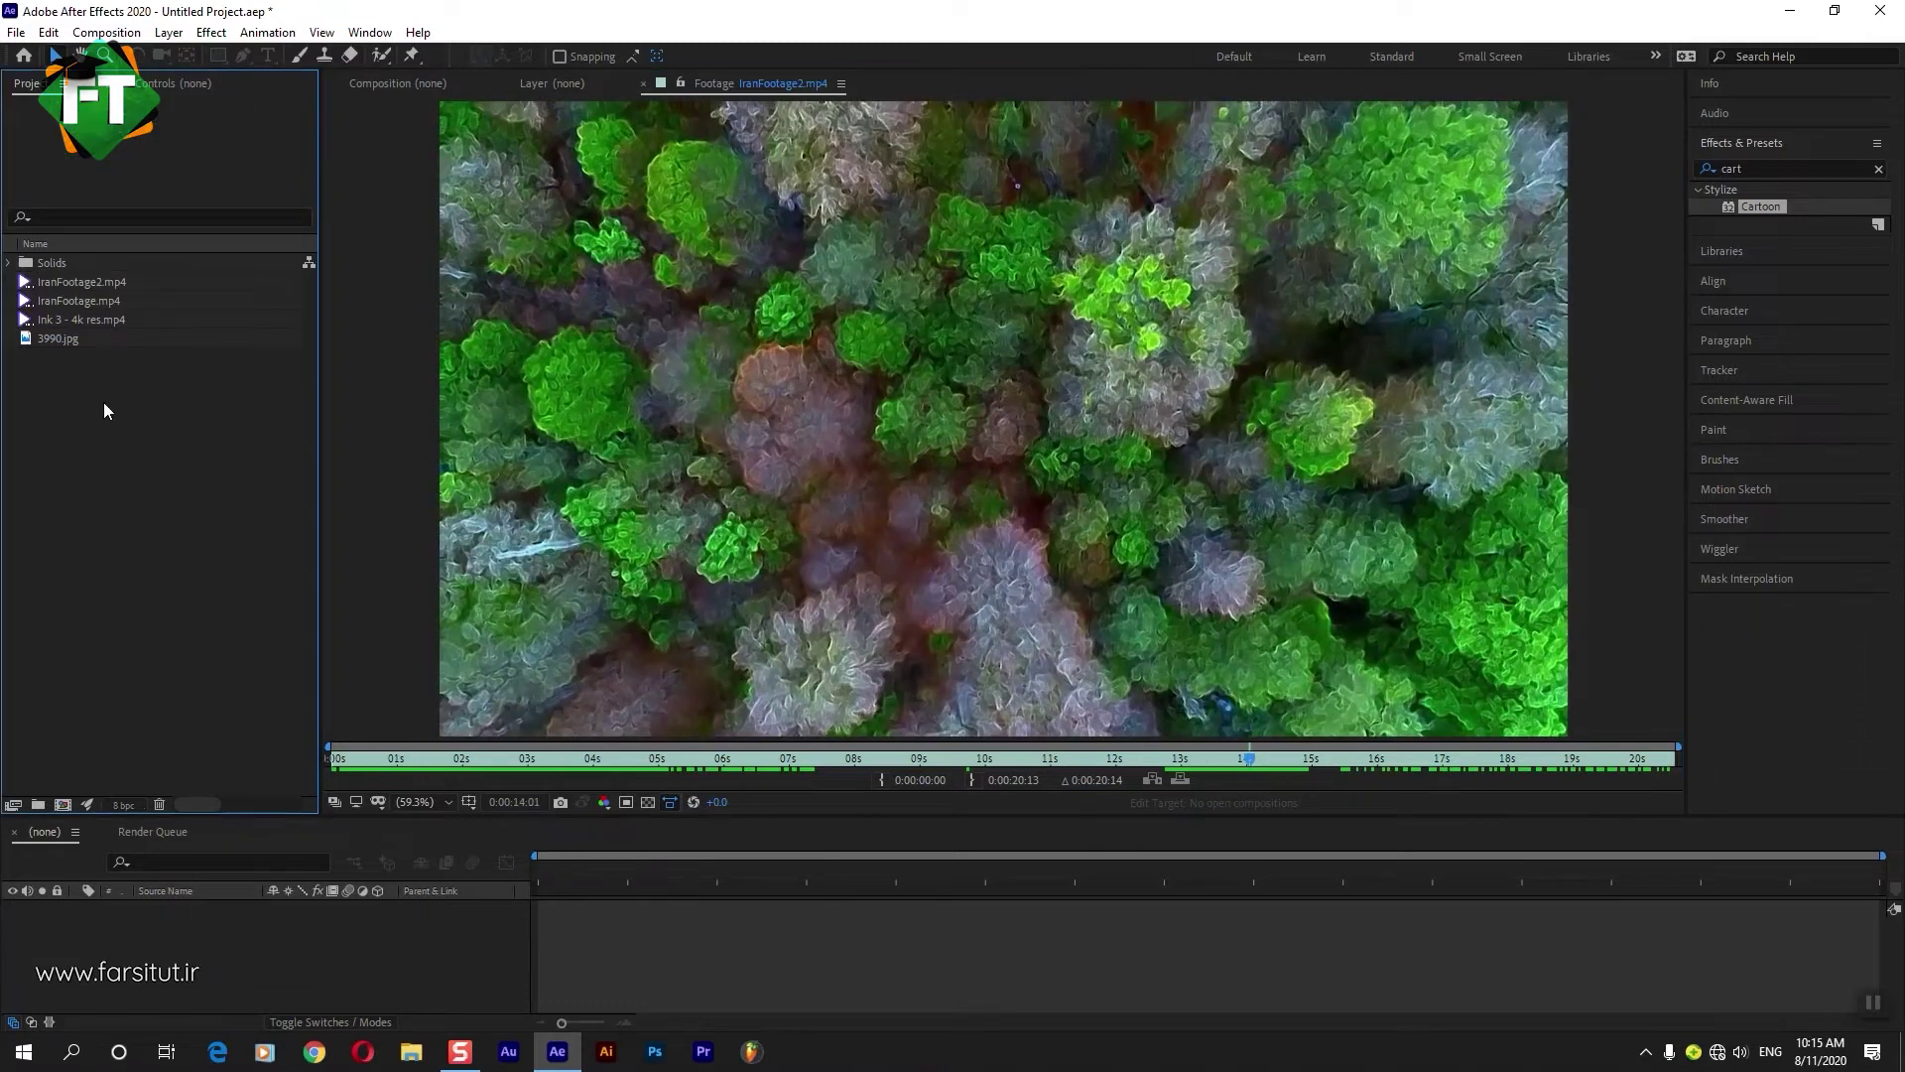
left_click(92, 285)
left_click_drag(105, 283, 62, 803)
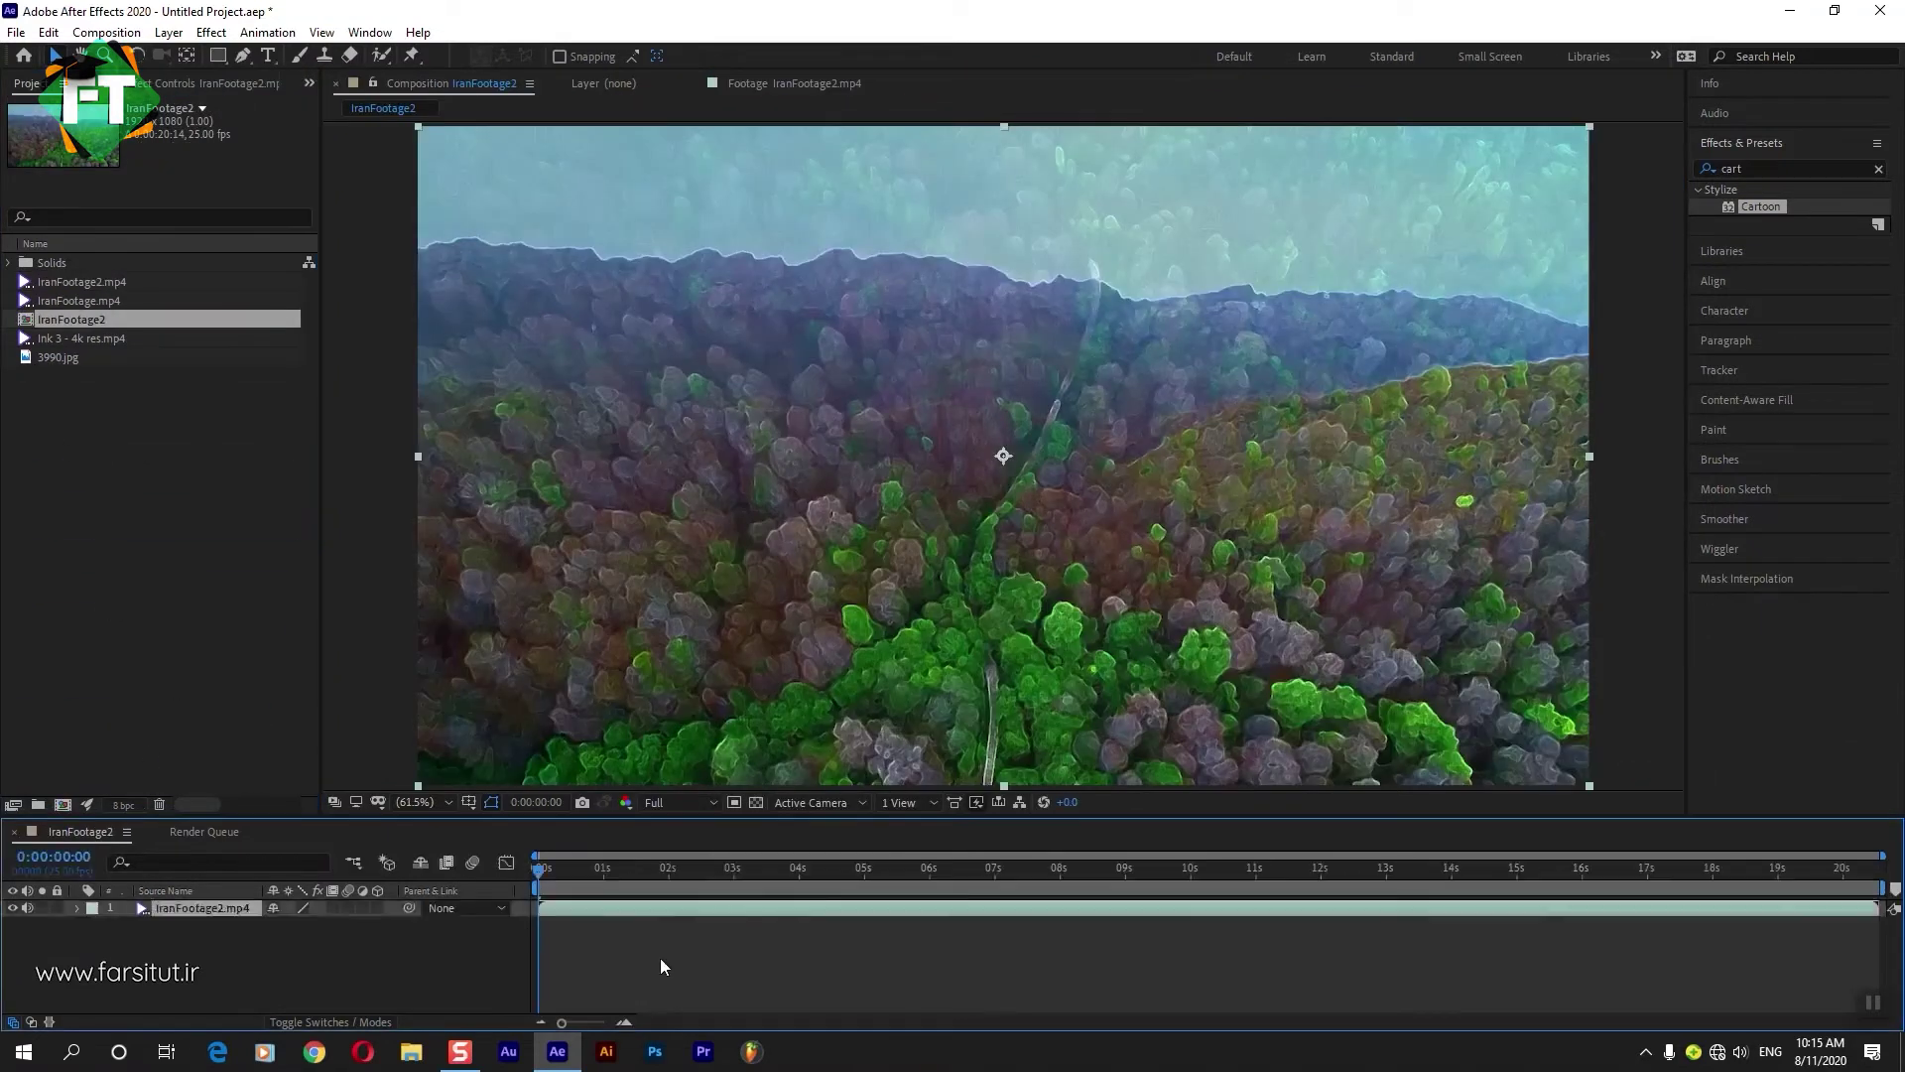
left_click(662, 966)
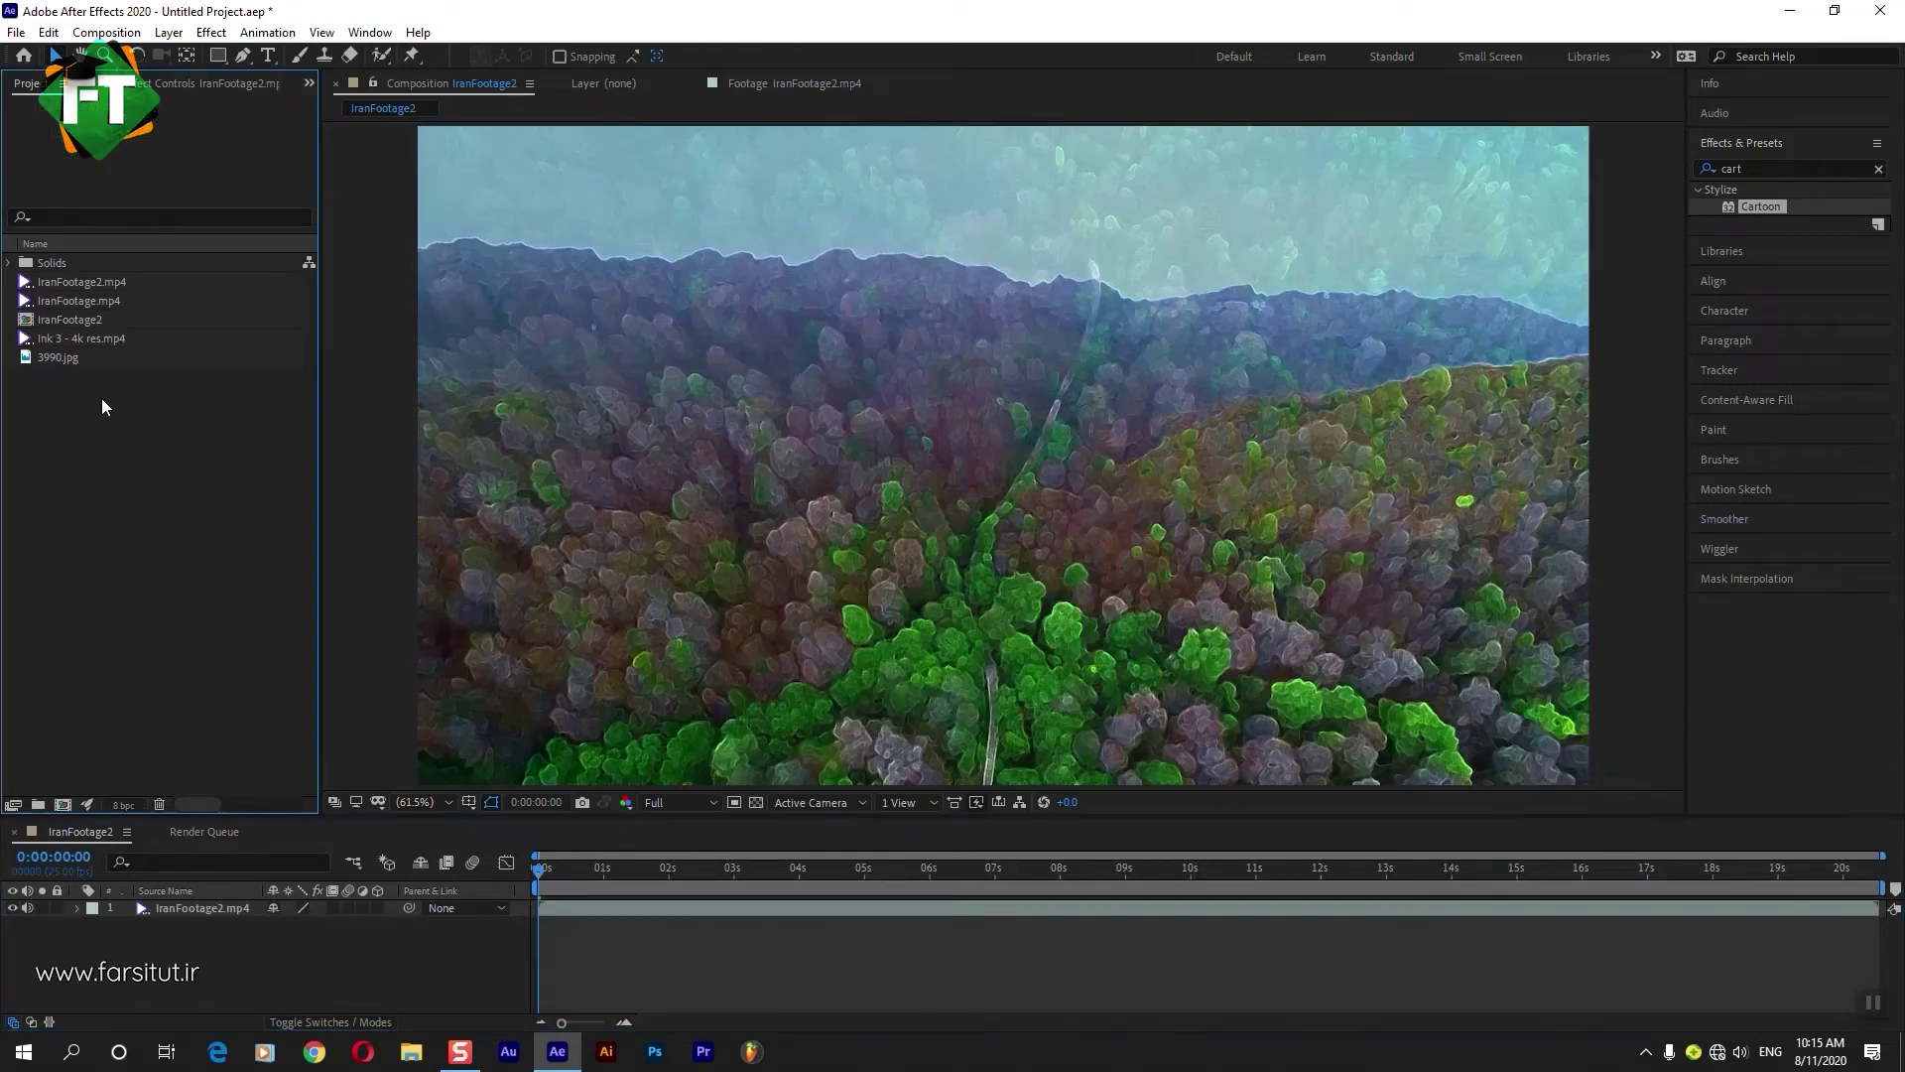
Add the Ink 3 clip above the forest footage and scale it to 50%.
mouse_move(81, 340)
left_mouse_down()
mouse_move(191, 941)
mouse_move(211, 907)
left_mouse_up()
left_click(576, 870)
left_click_drag(589, 879, 666, 872)
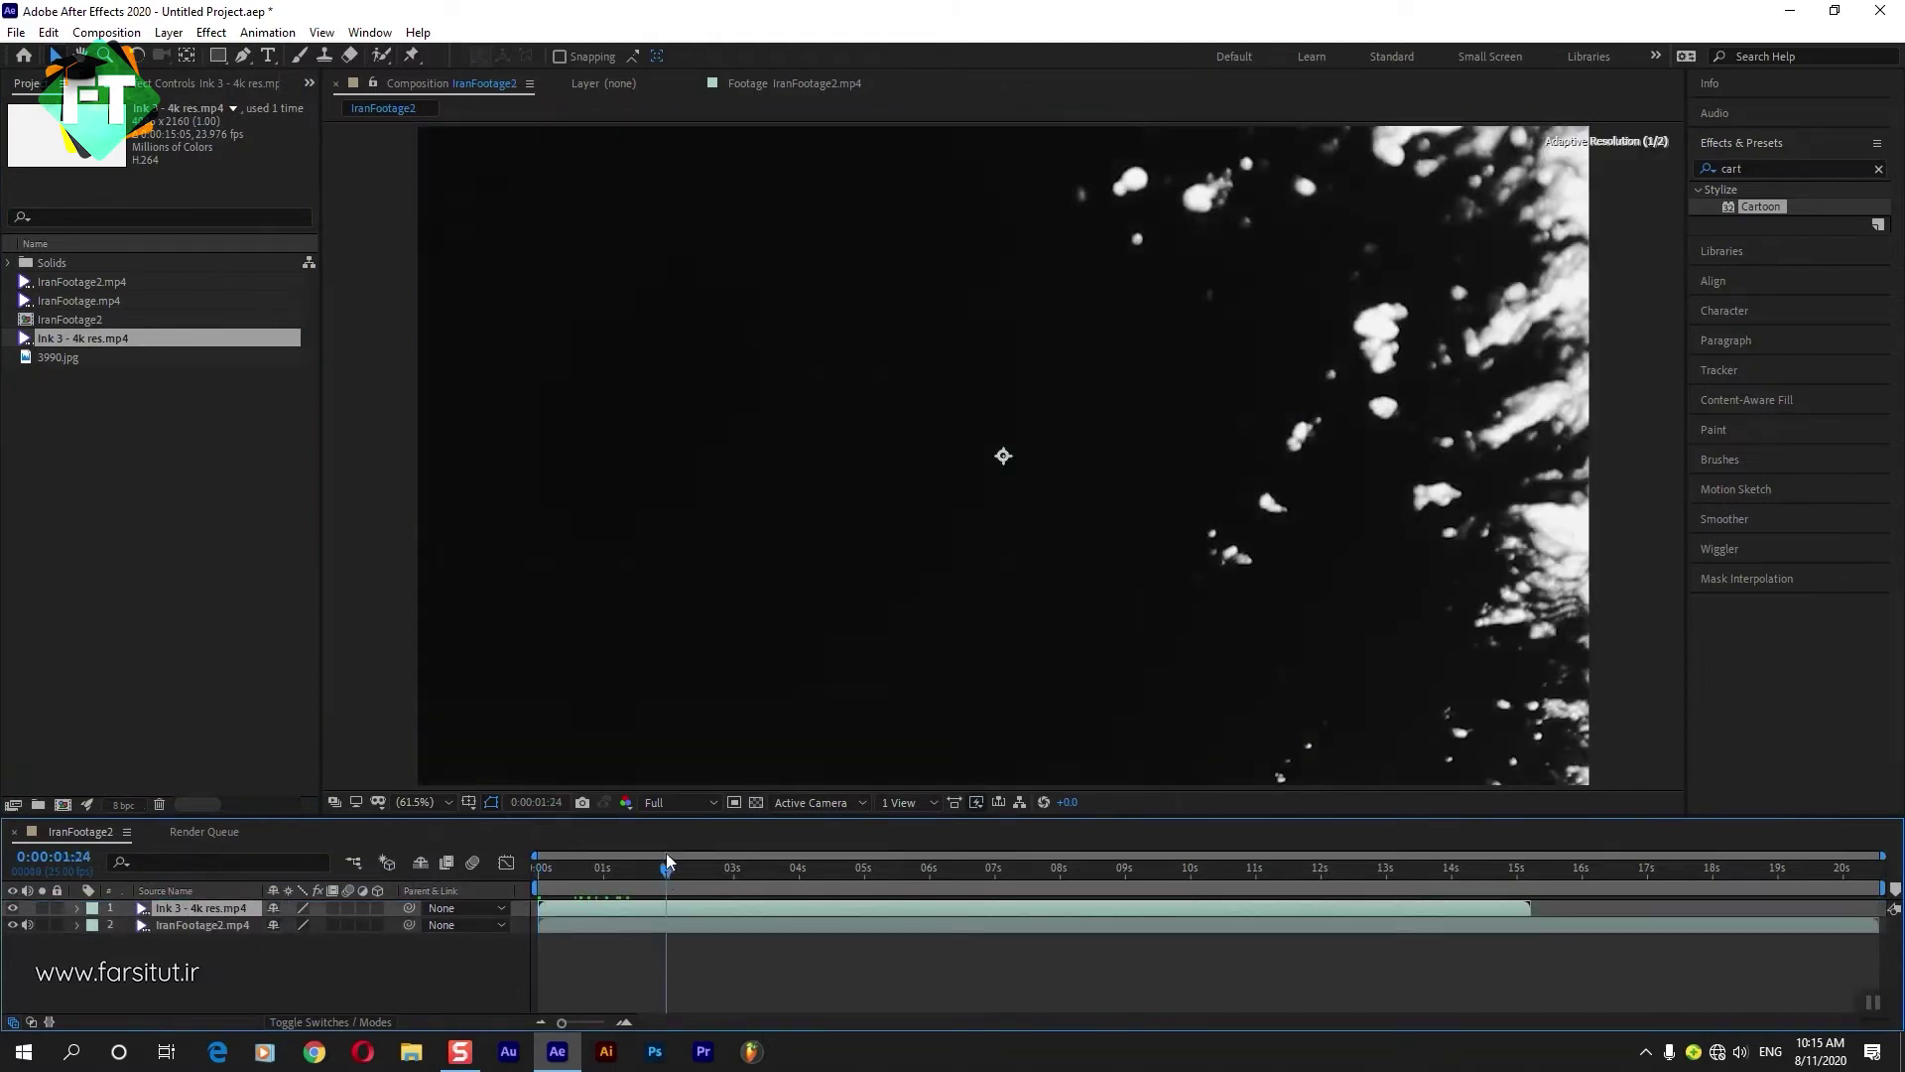
key("s")
left_click_drag(331, 924, 321, 933)
key("comma")
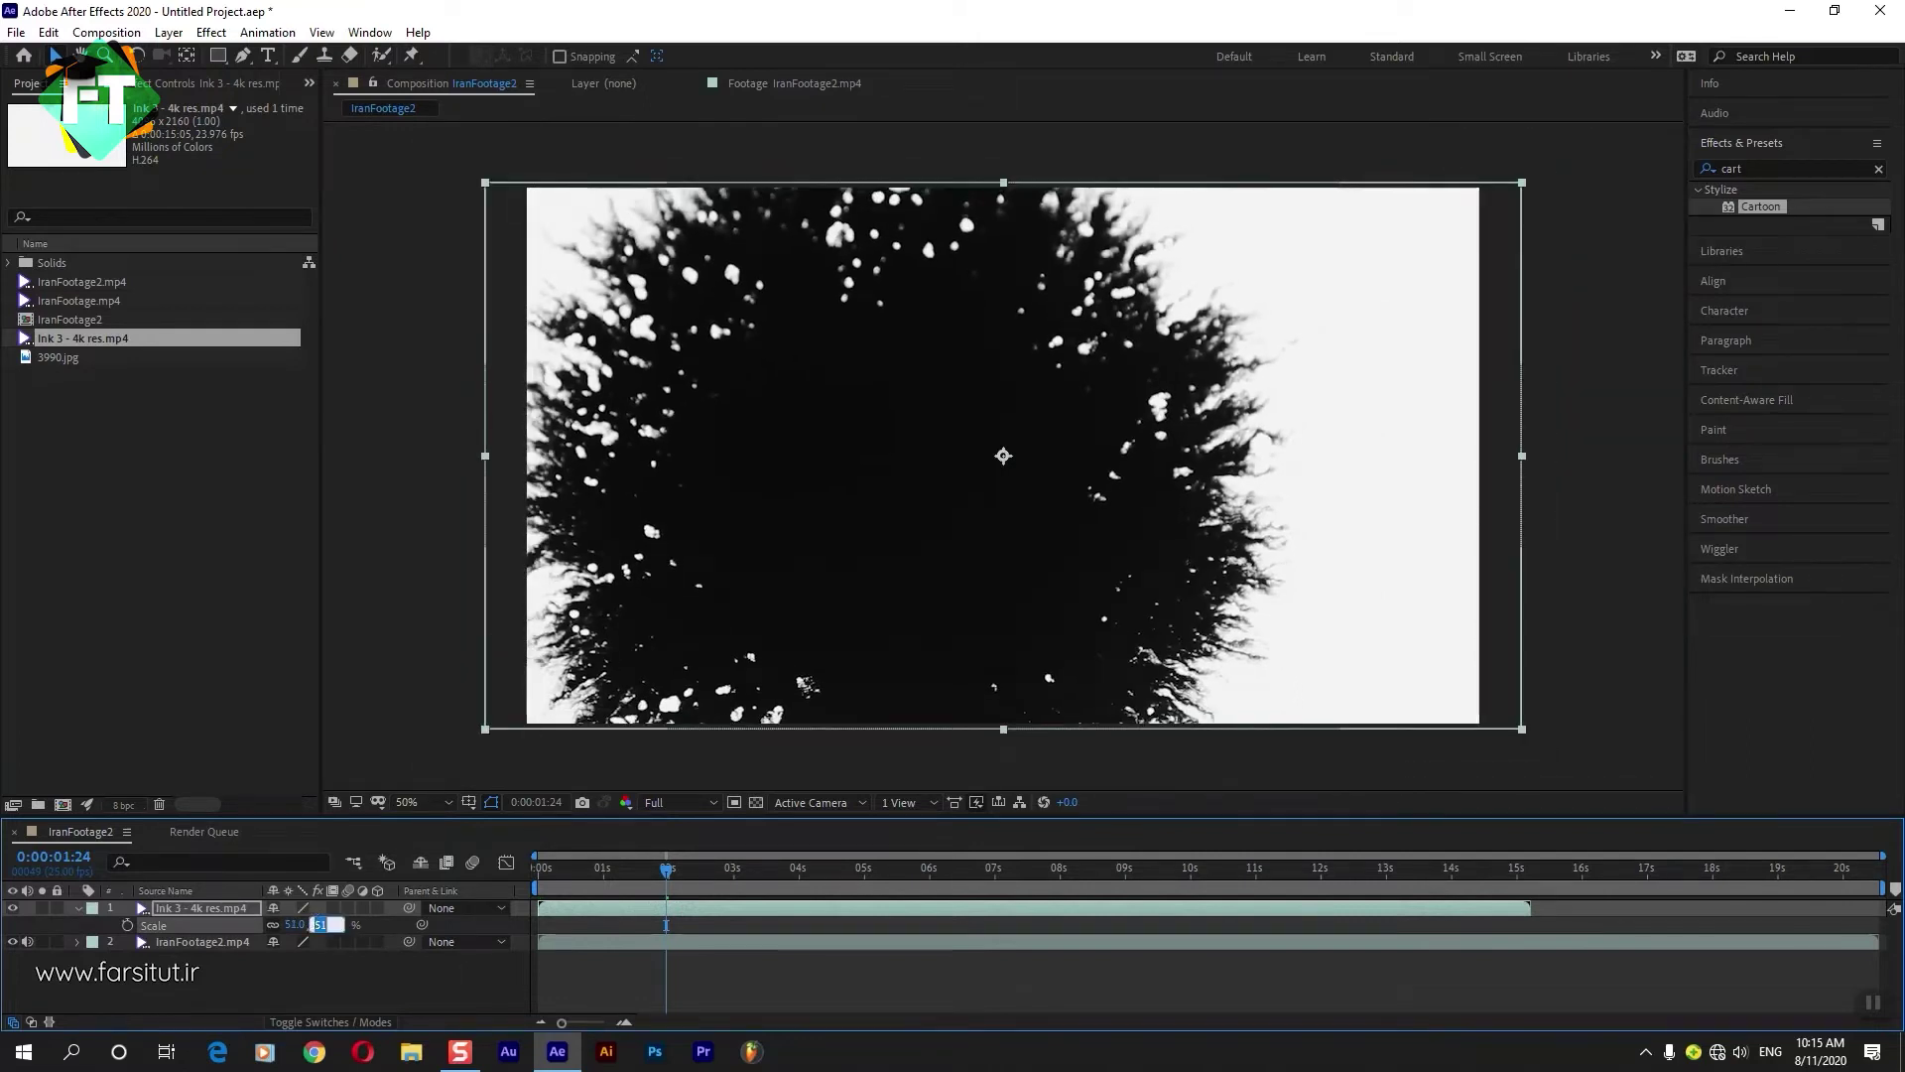
type("50")
key("Return")
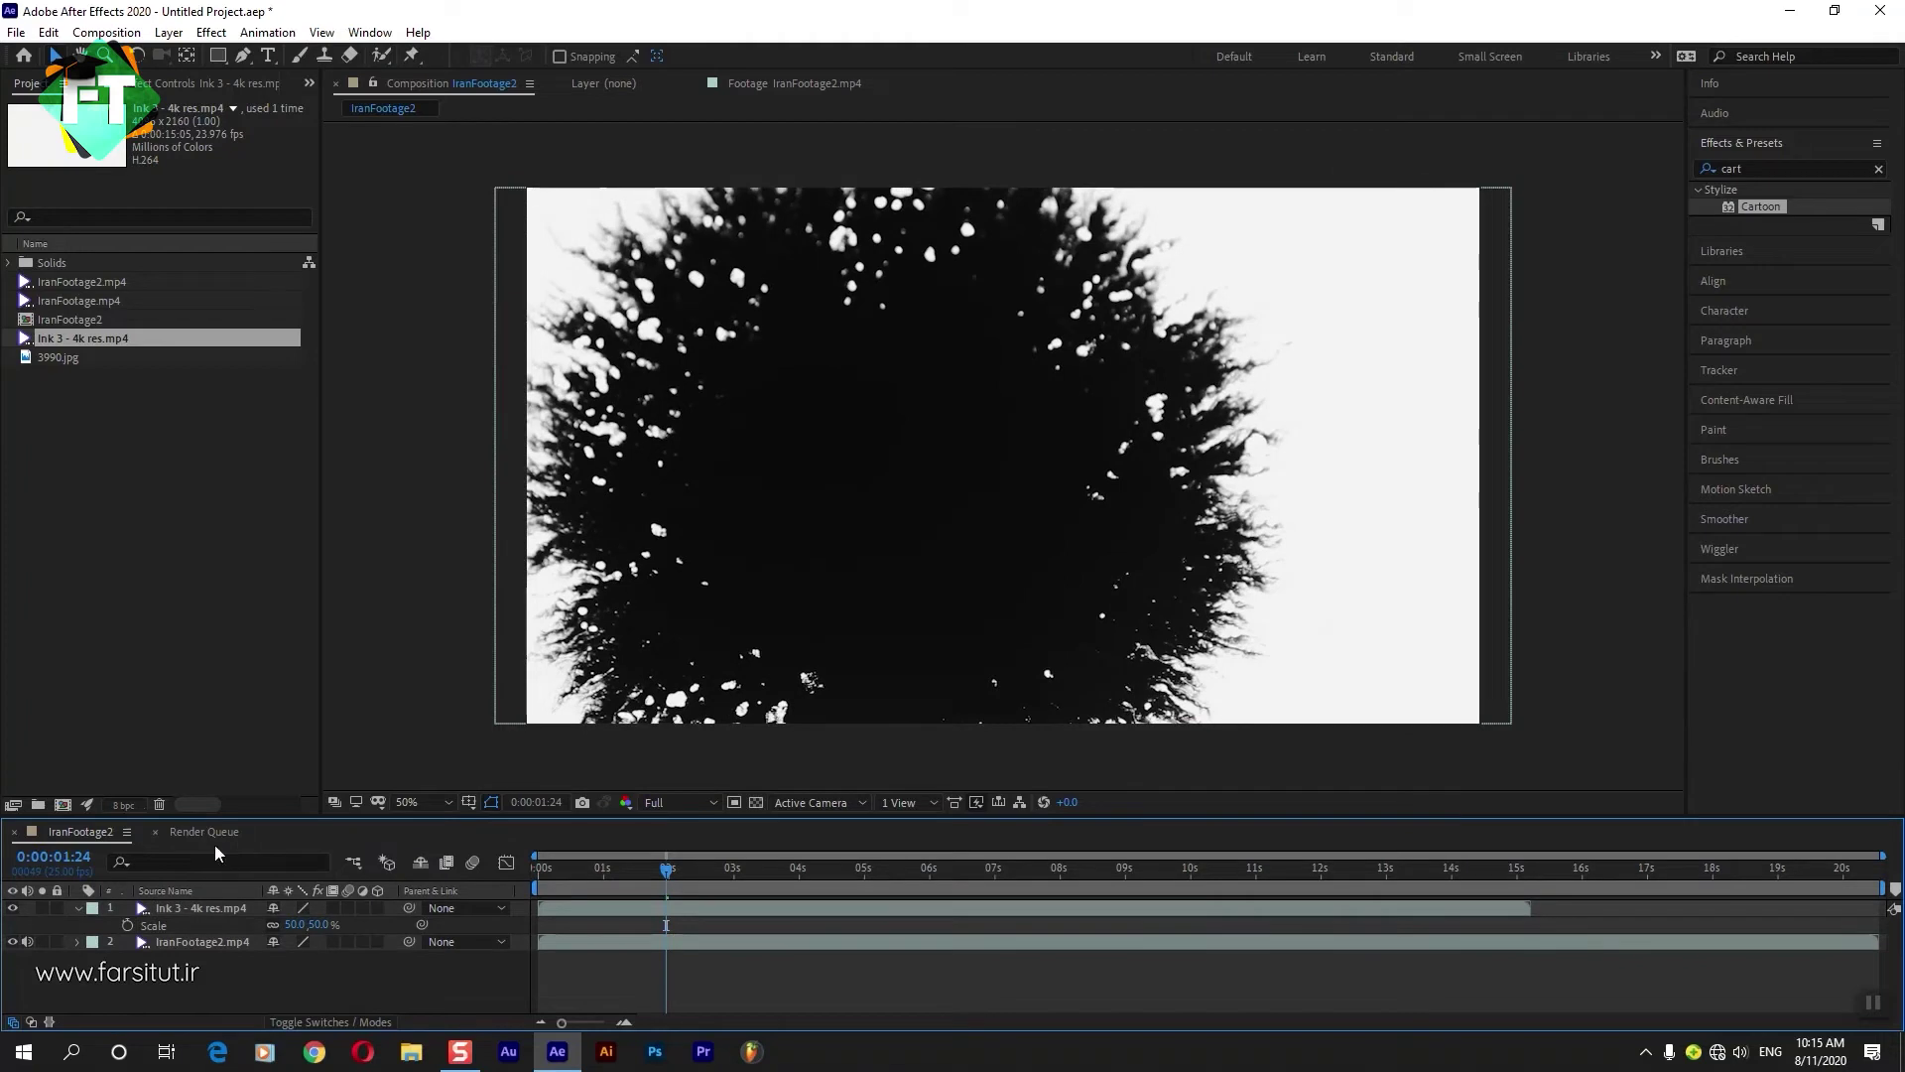
left_click(79, 908)
Scrub the ink layer between about 4 and 5:13 seconds to inspect the splatter frames.
left_click(683, 910)
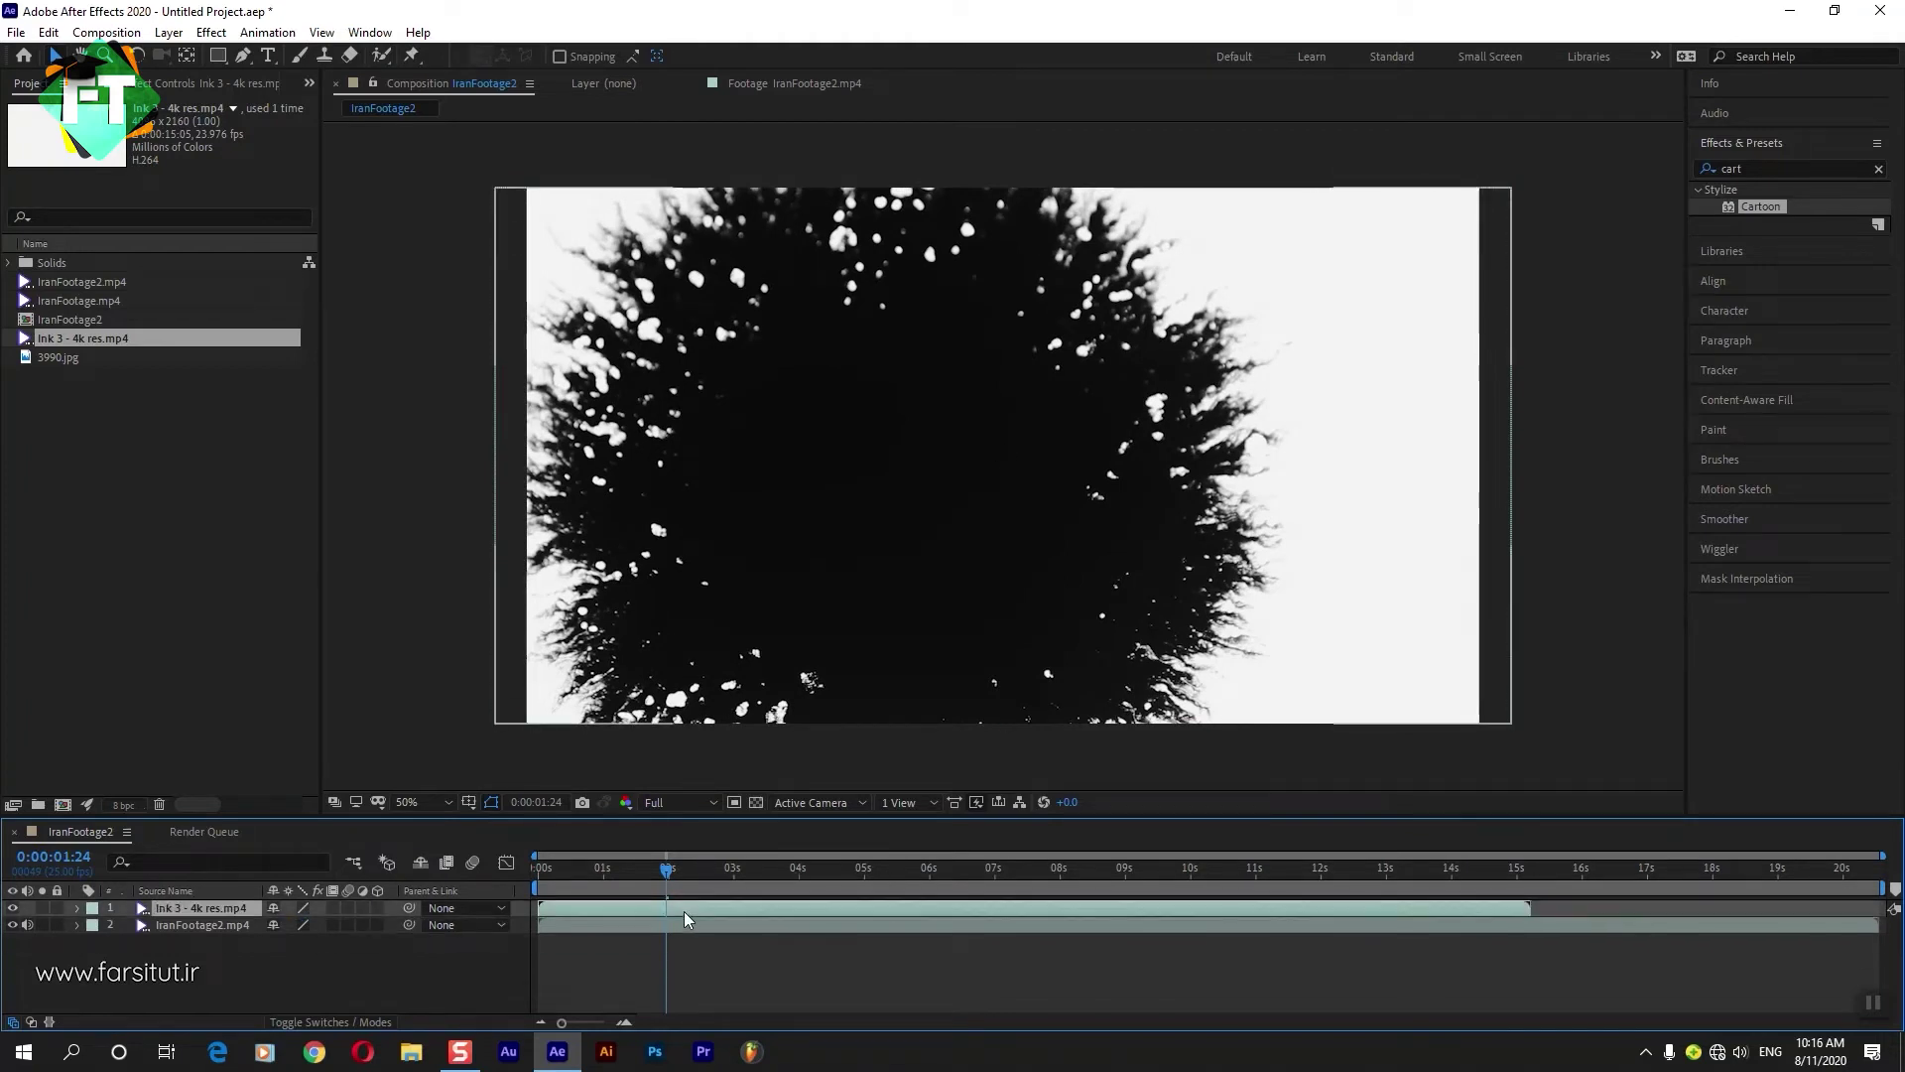
left_click_drag(747, 873, 871, 873)
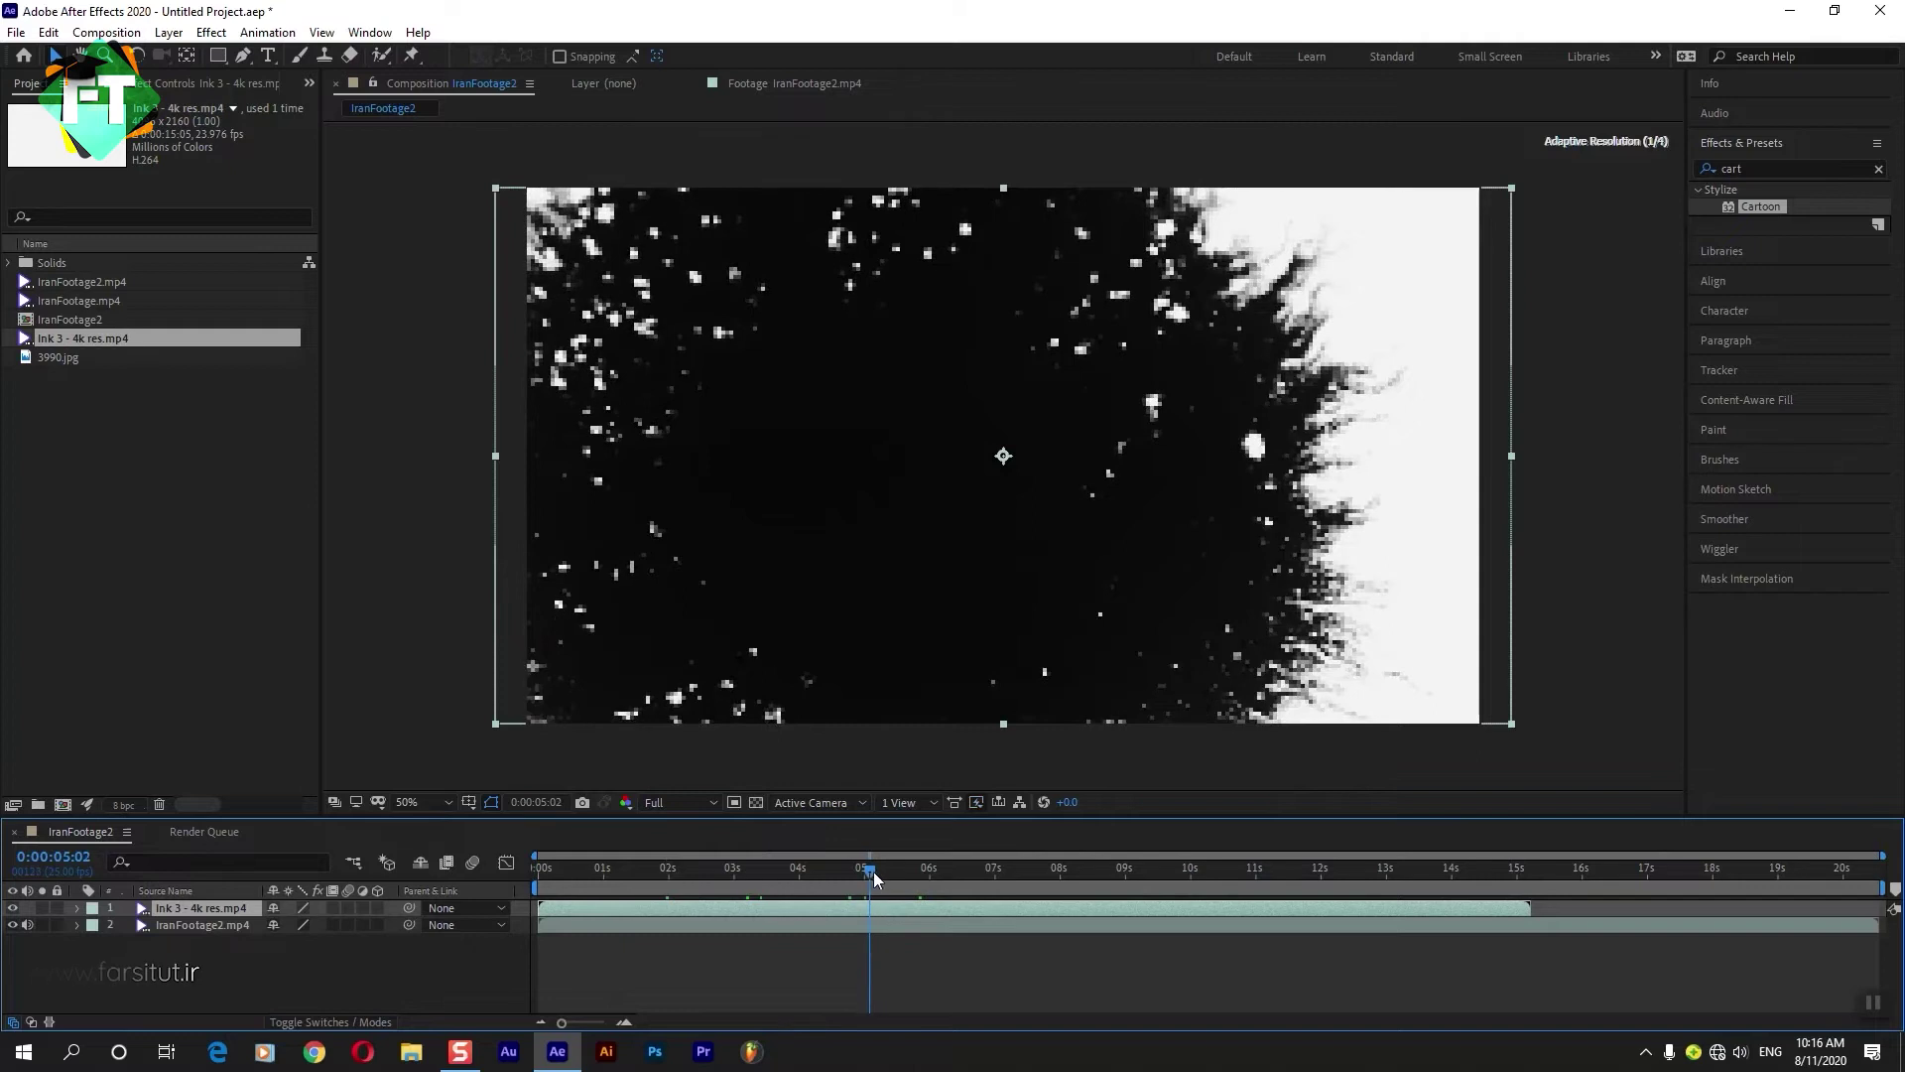
left_click_drag(872, 874, 993, 874)
left_click(851, 874)
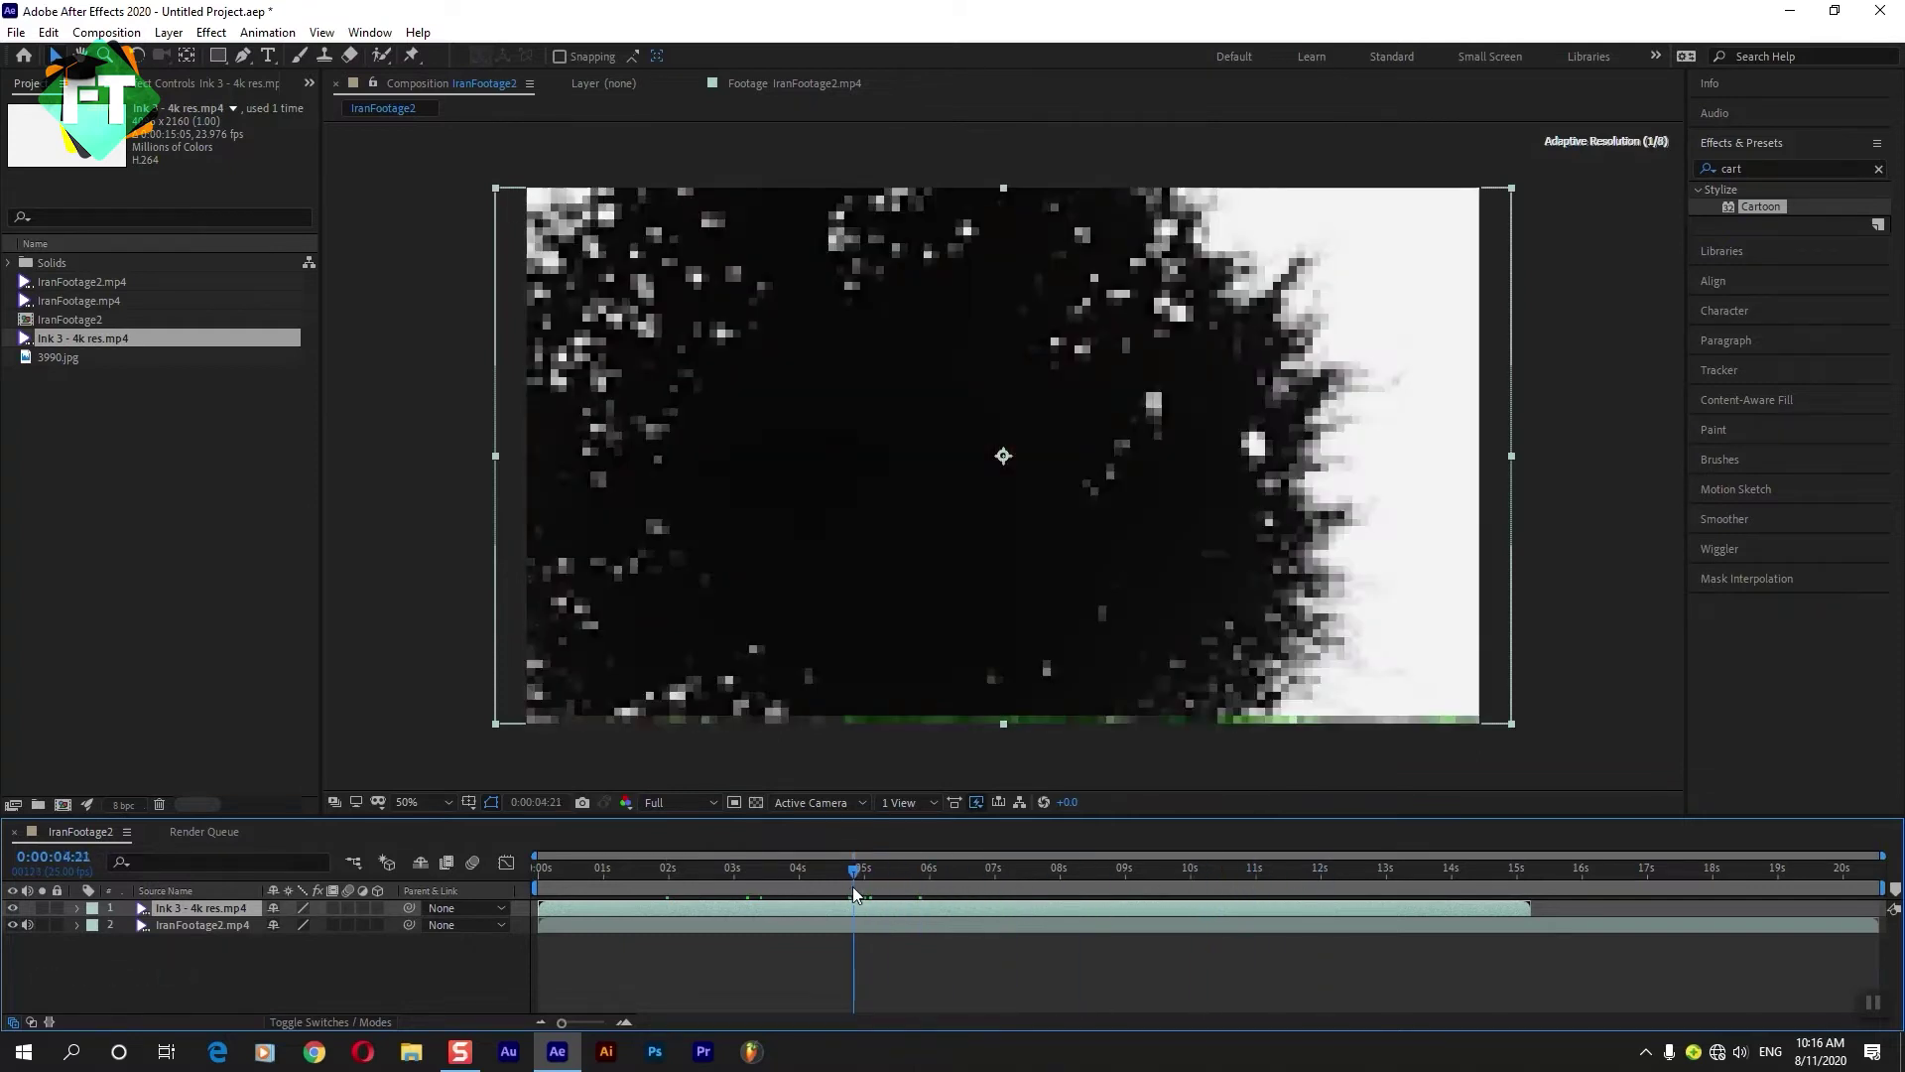
left_click_drag(850, 878, 871, 883)
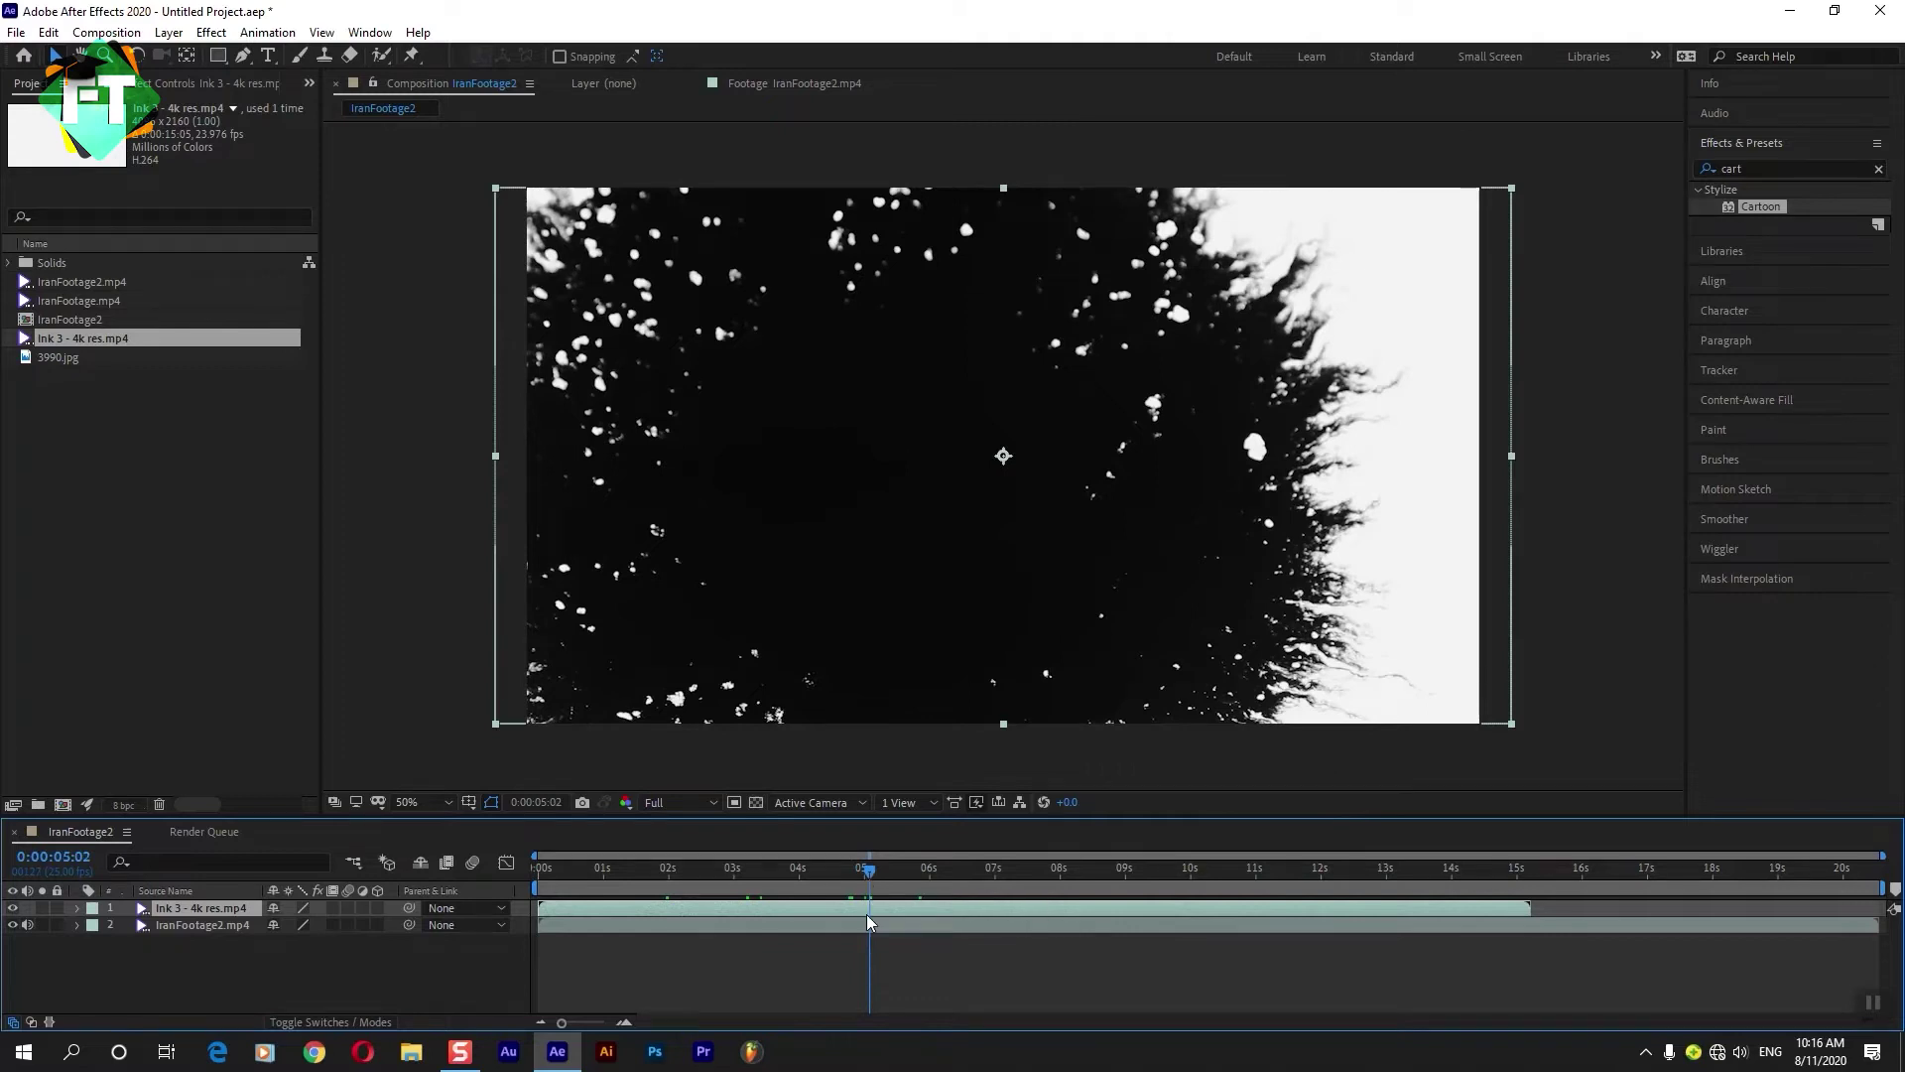
key("Page_Down")
key("Page_Down")
key("Page_Up")
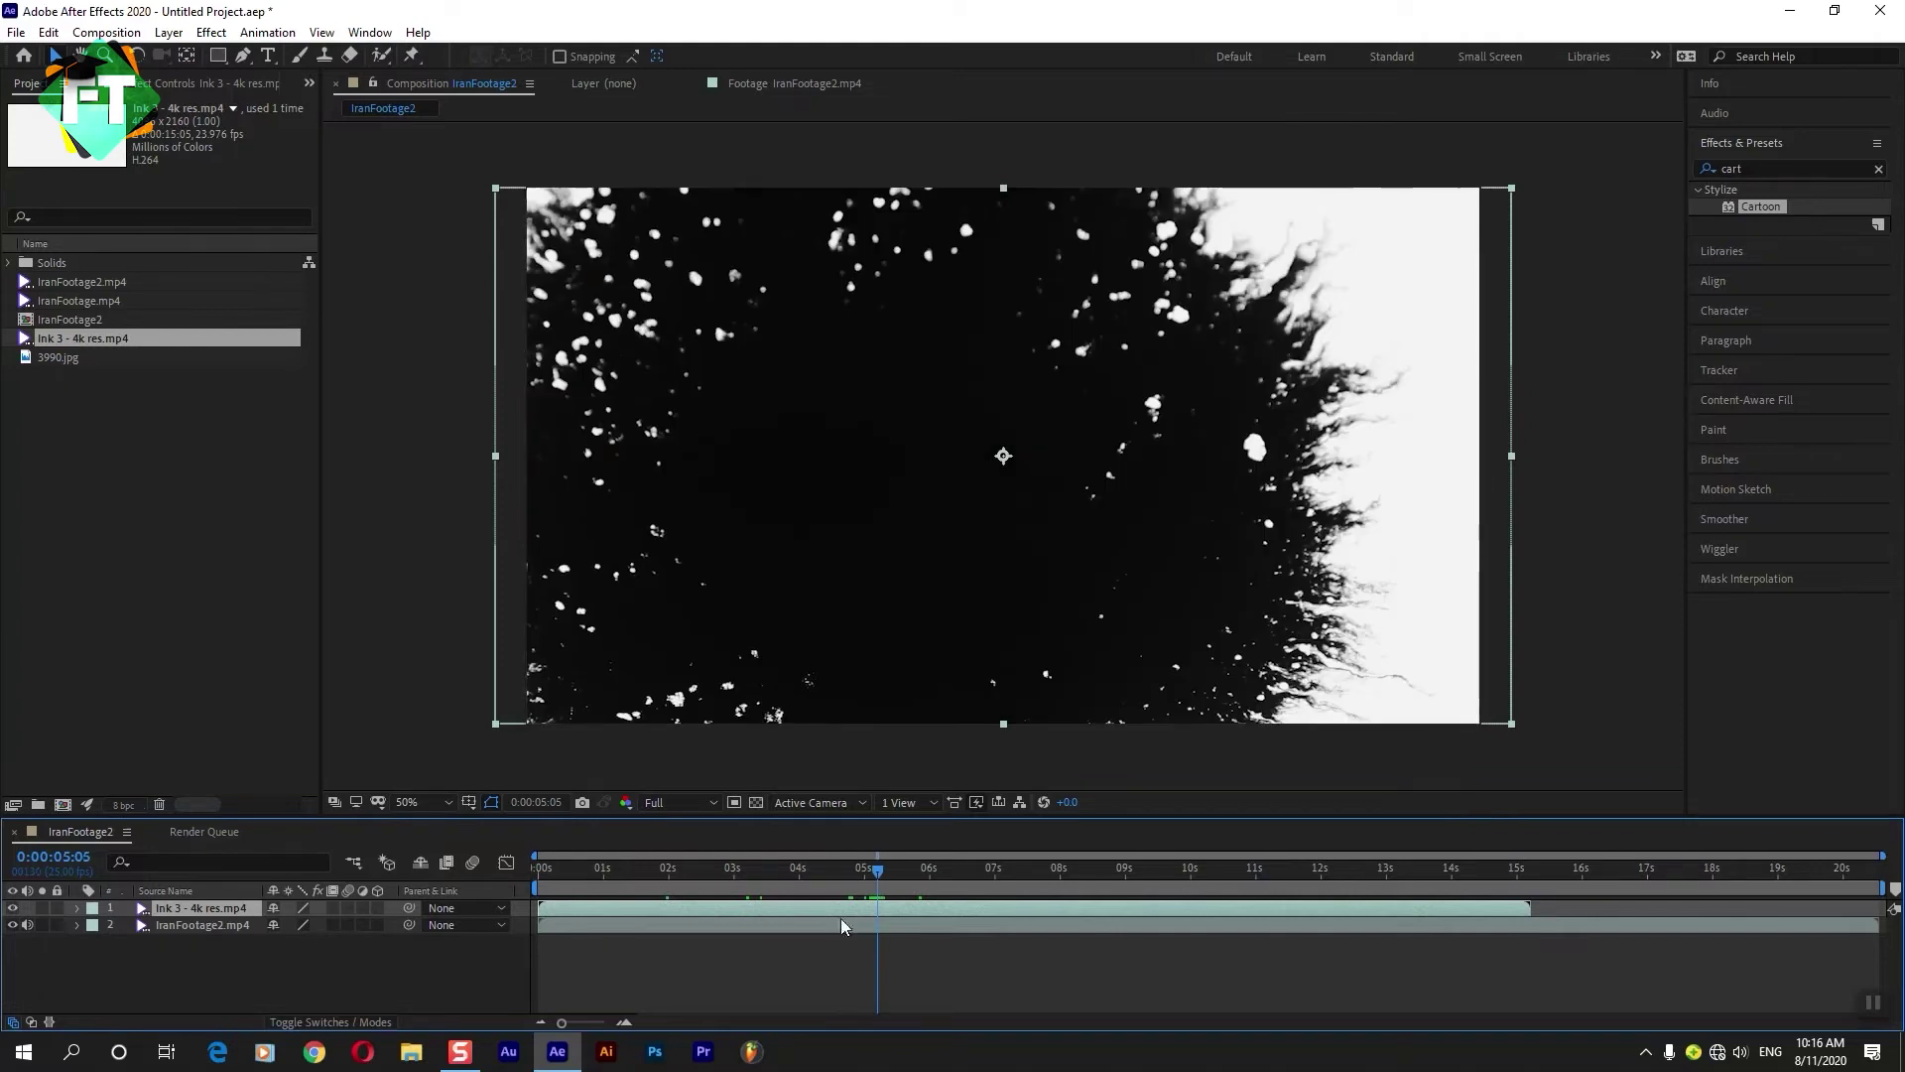
left_click(854, 911)
left_click(842, 973)
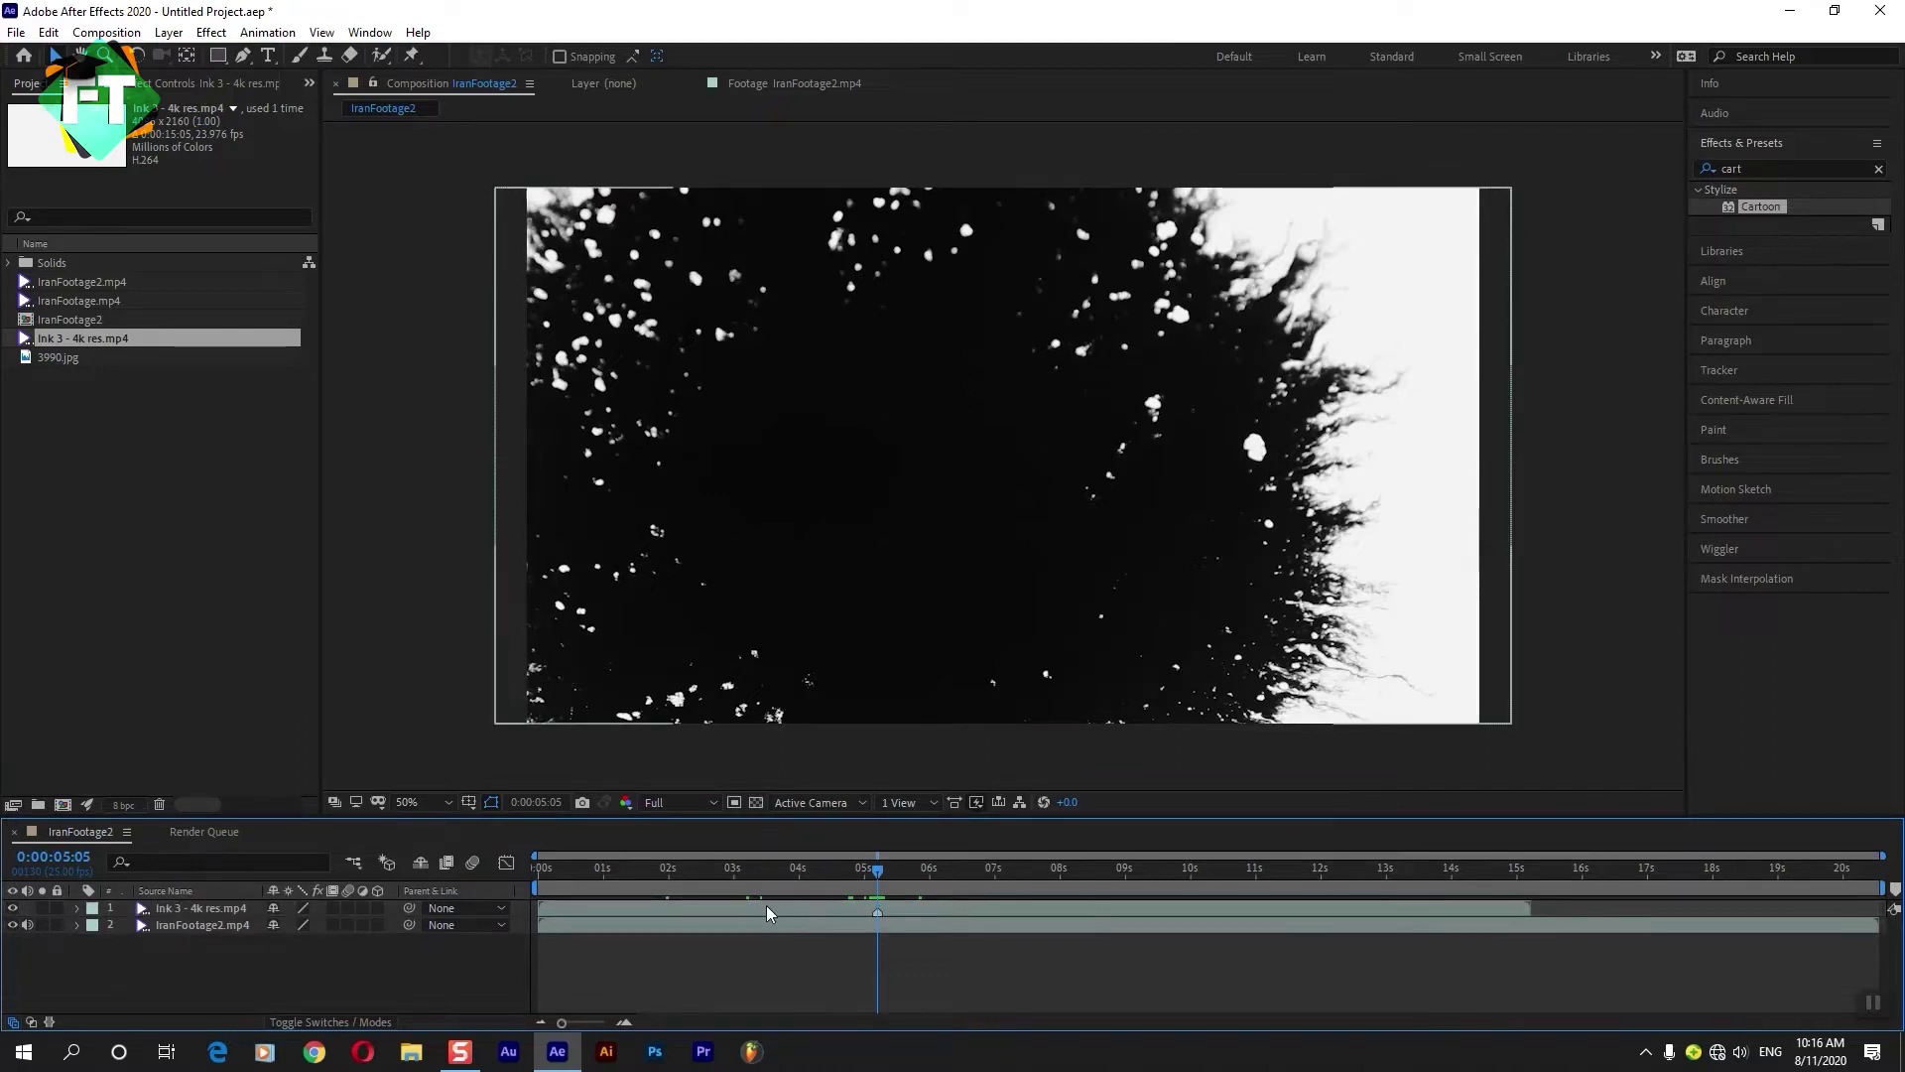
left_click_drag(830, 872, 898, 879)
right_click(794, 332)
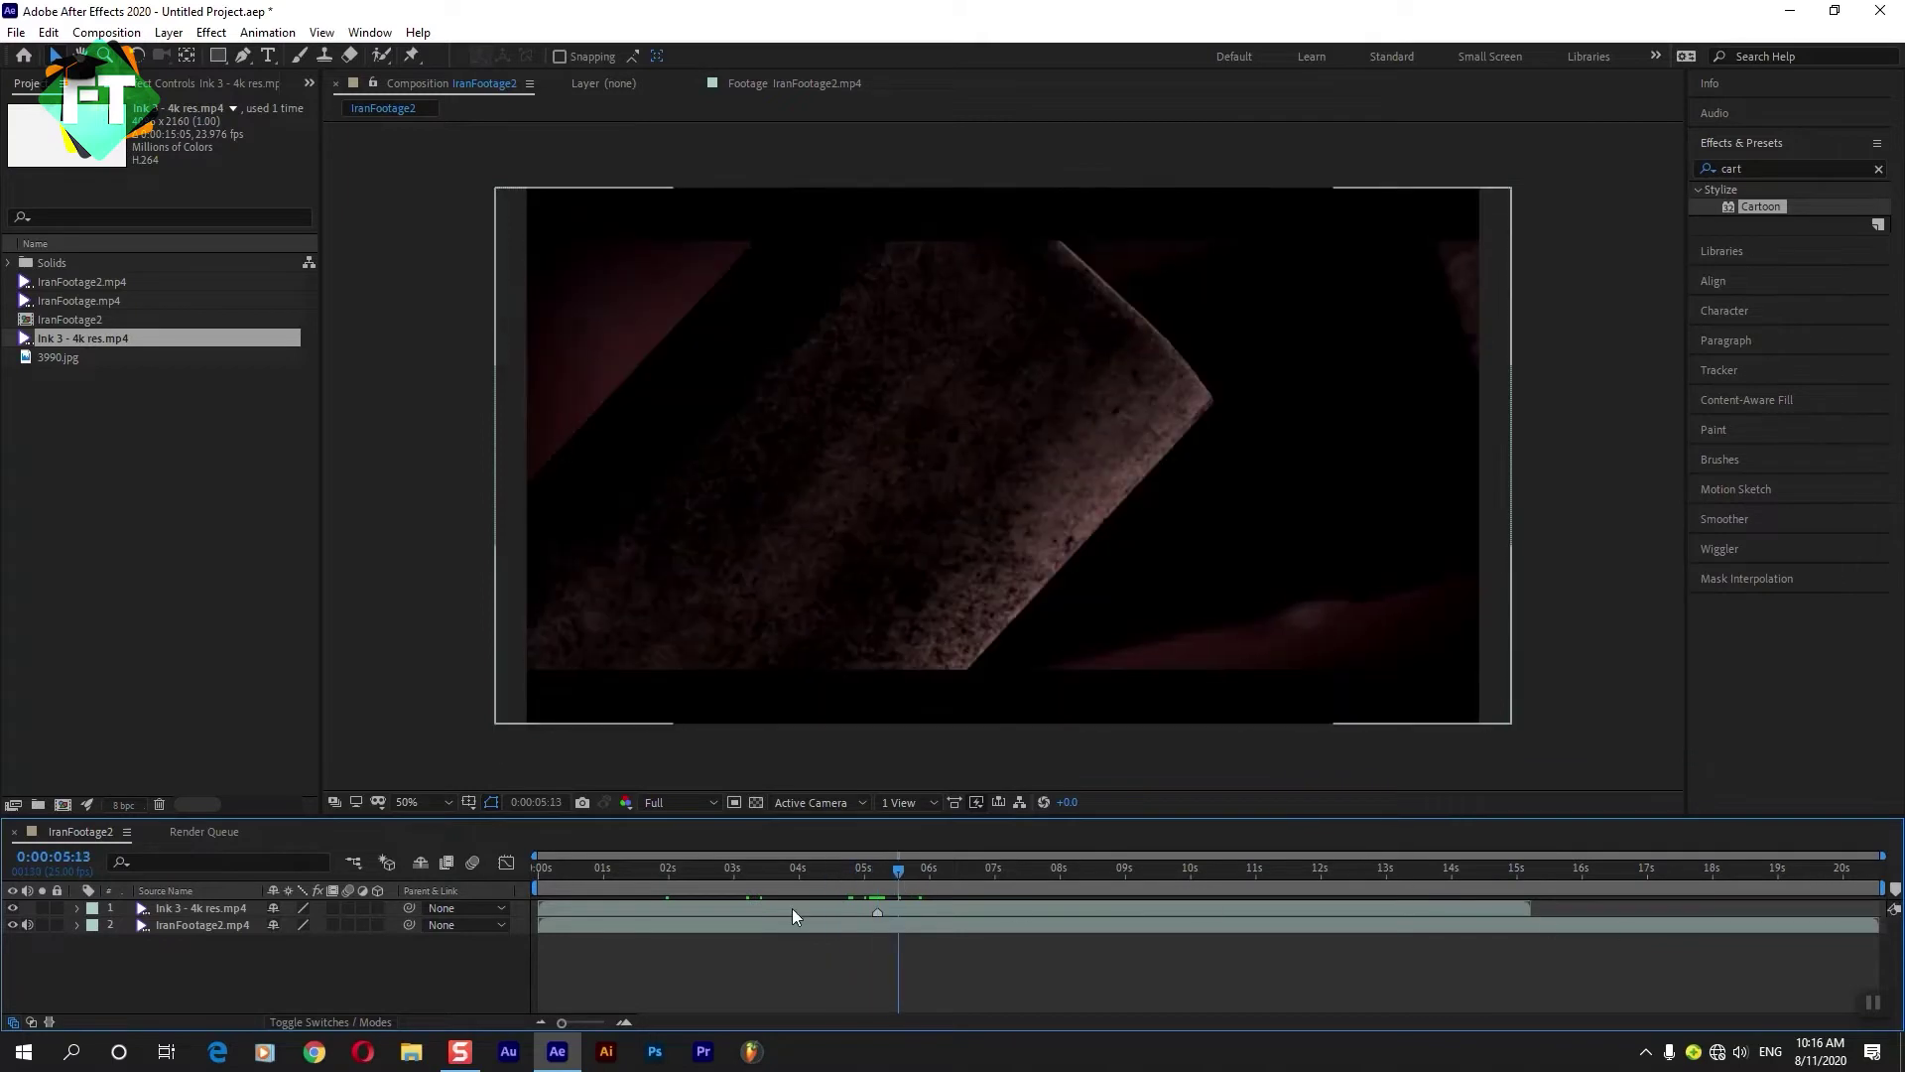
Apply Time Stretch to the ink layer and preview it from frame zero.
mouse_move(873, 451)
left_click(1084, 496)
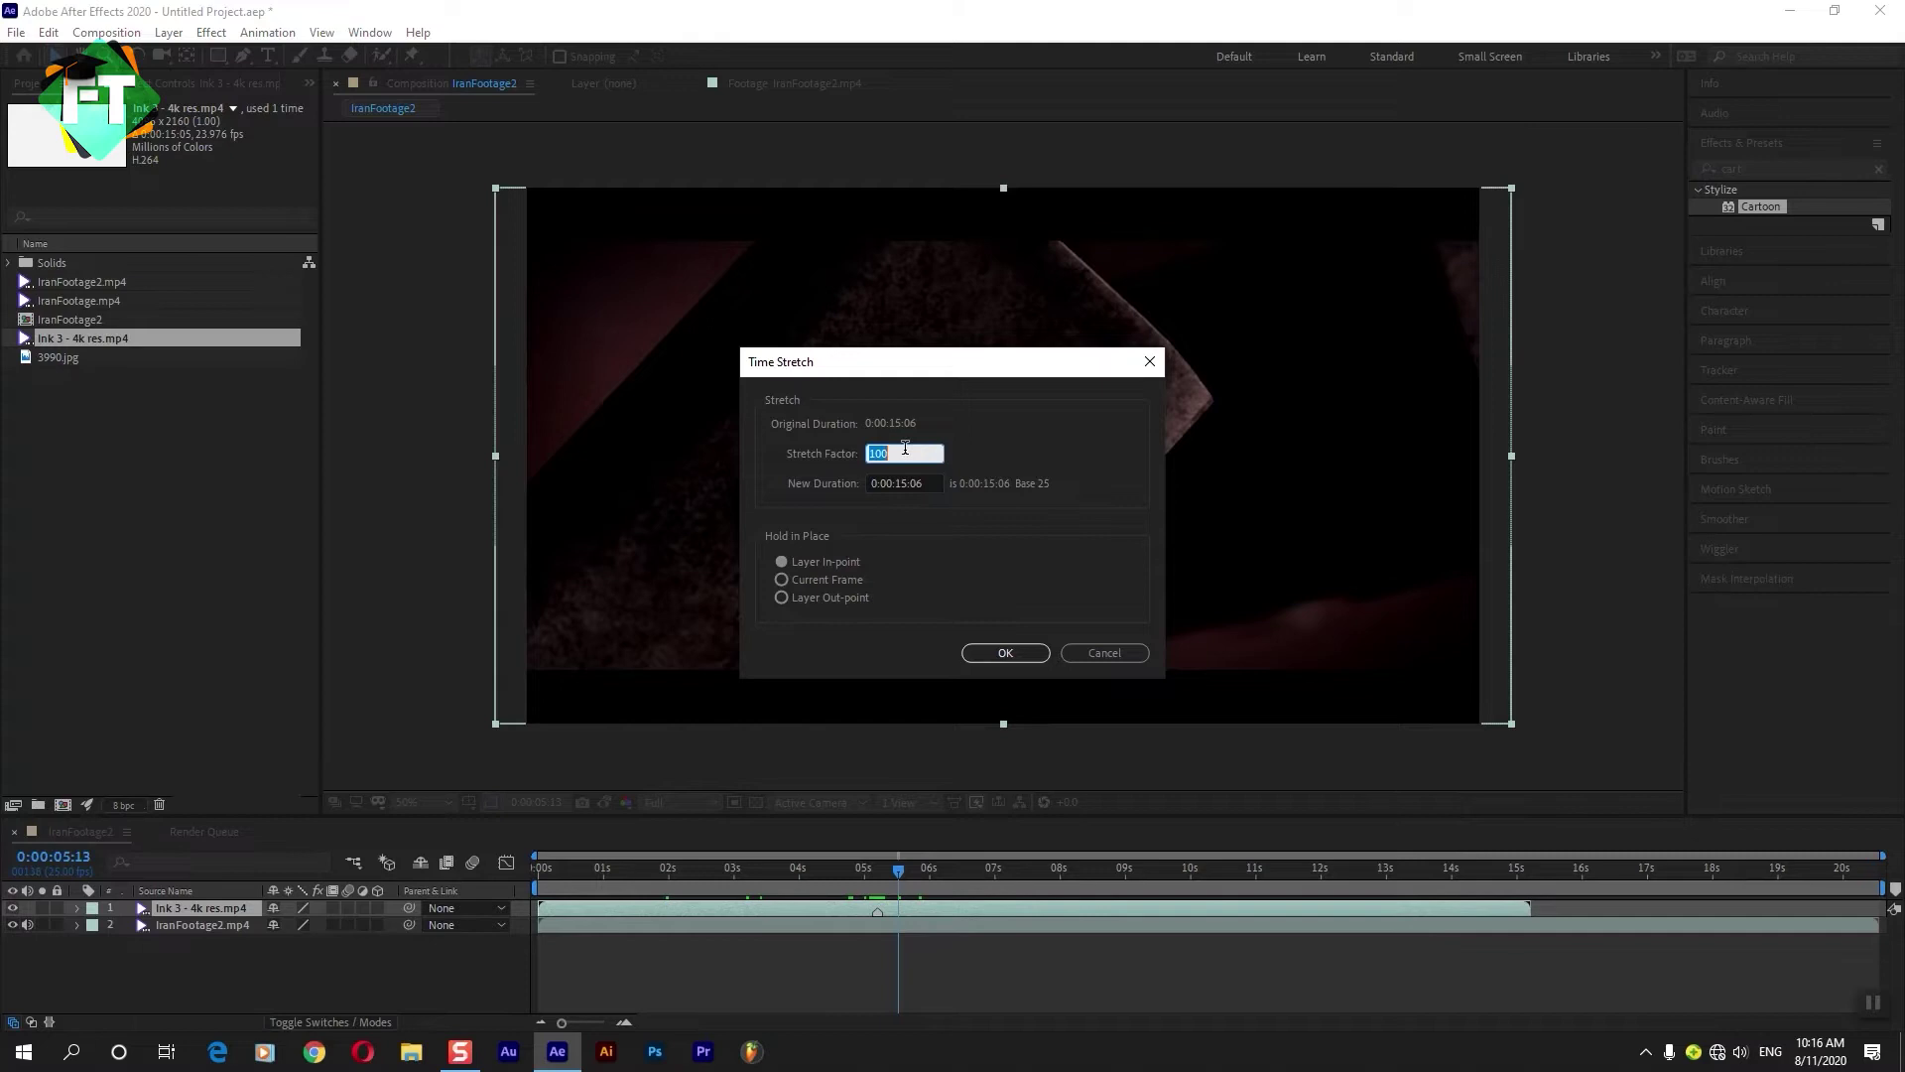
key("Return")
left_click_drag(735, 873, 538, 874)
left_click(694, 985)
key("space")
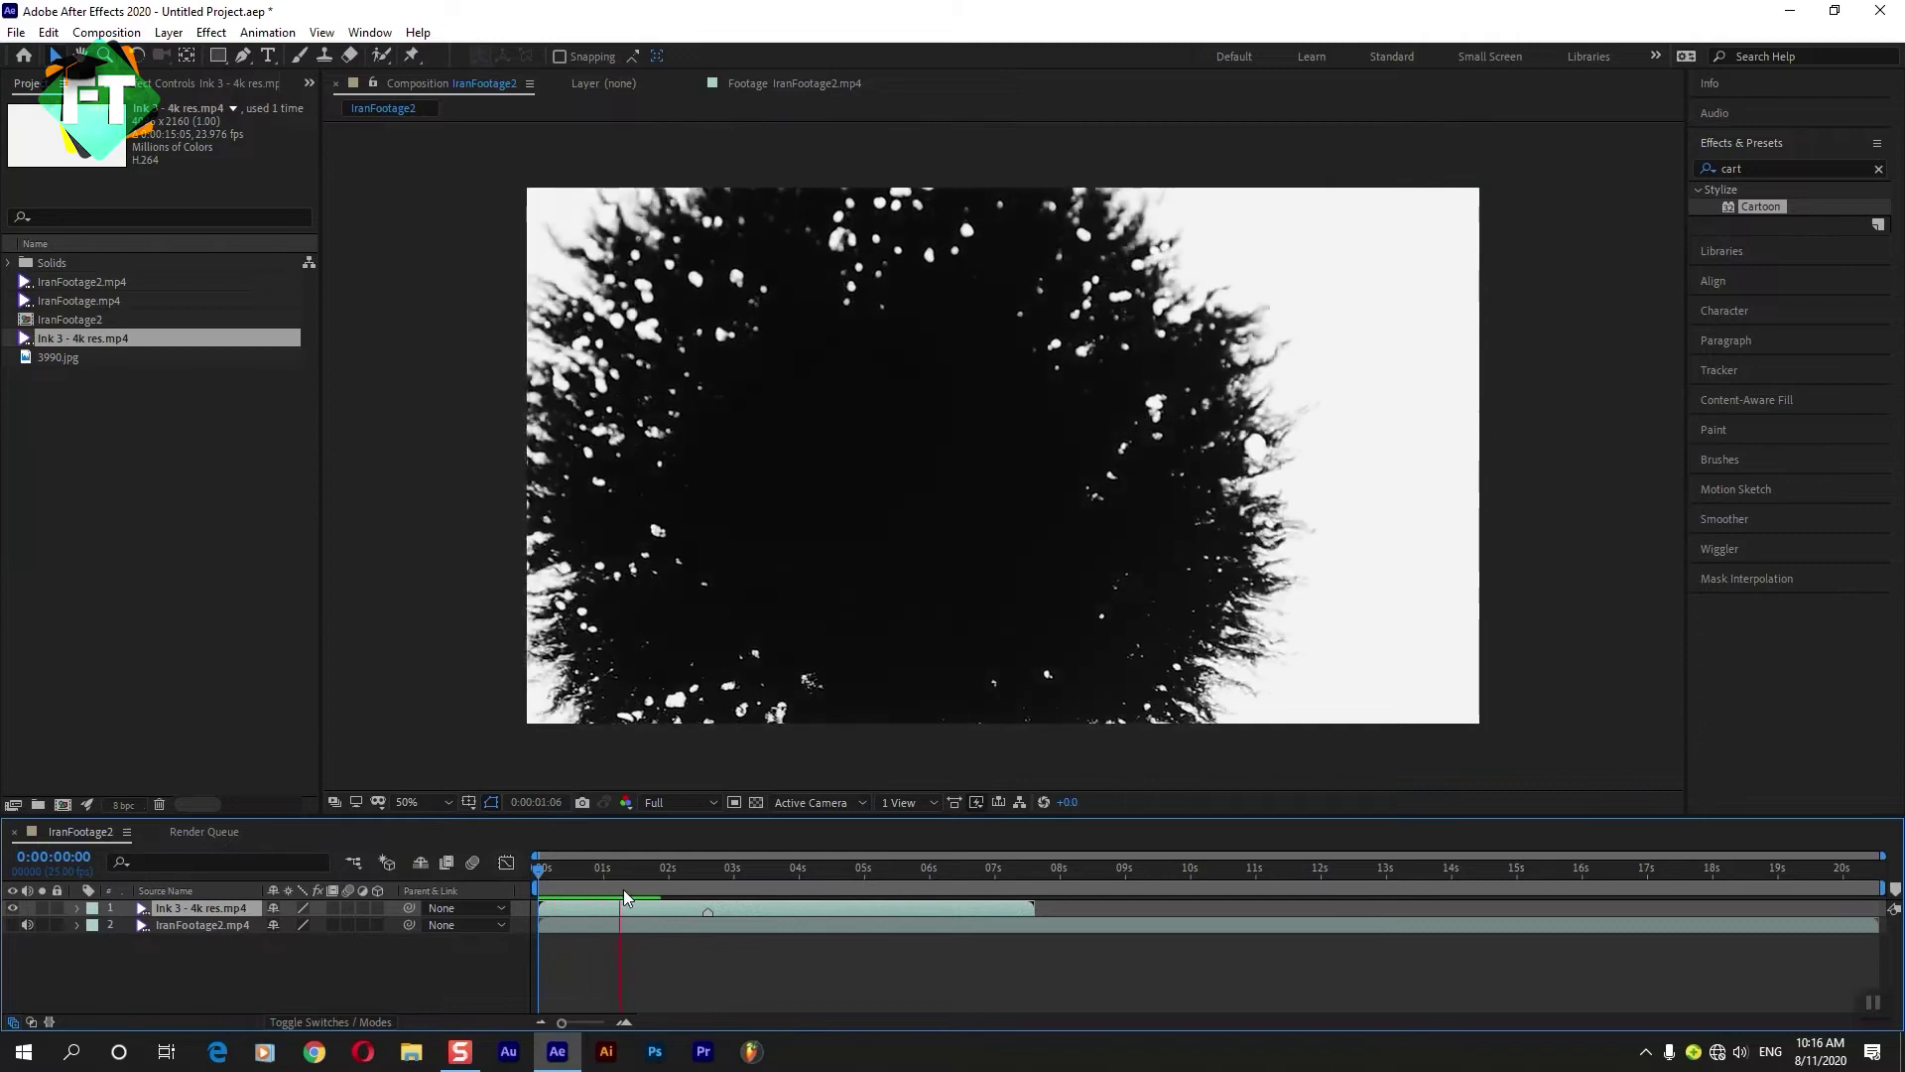
Set the ink layer's Time Stretch factor to 350% and check where it now ends.
left_click(750, 913)
right_click(751, 913)
mouse_move(938, 456)
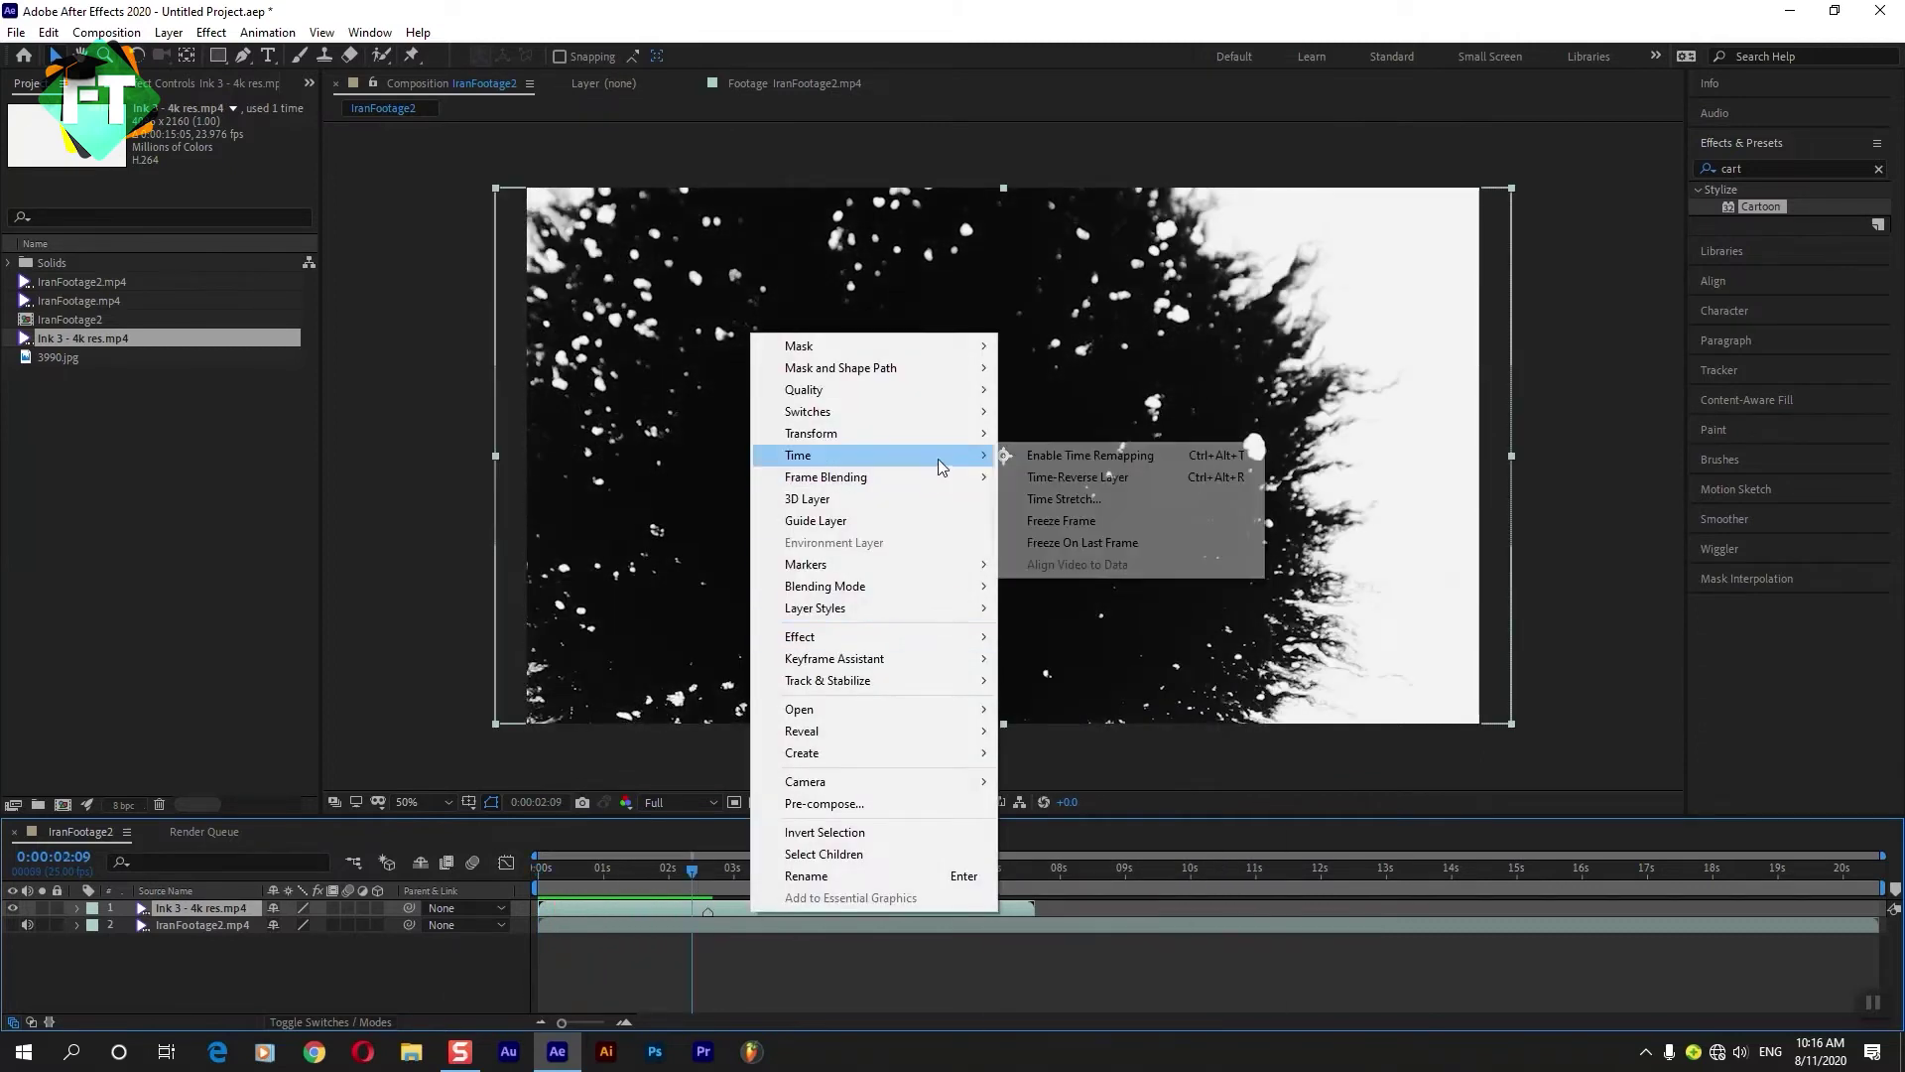
left_click(1052, 495)
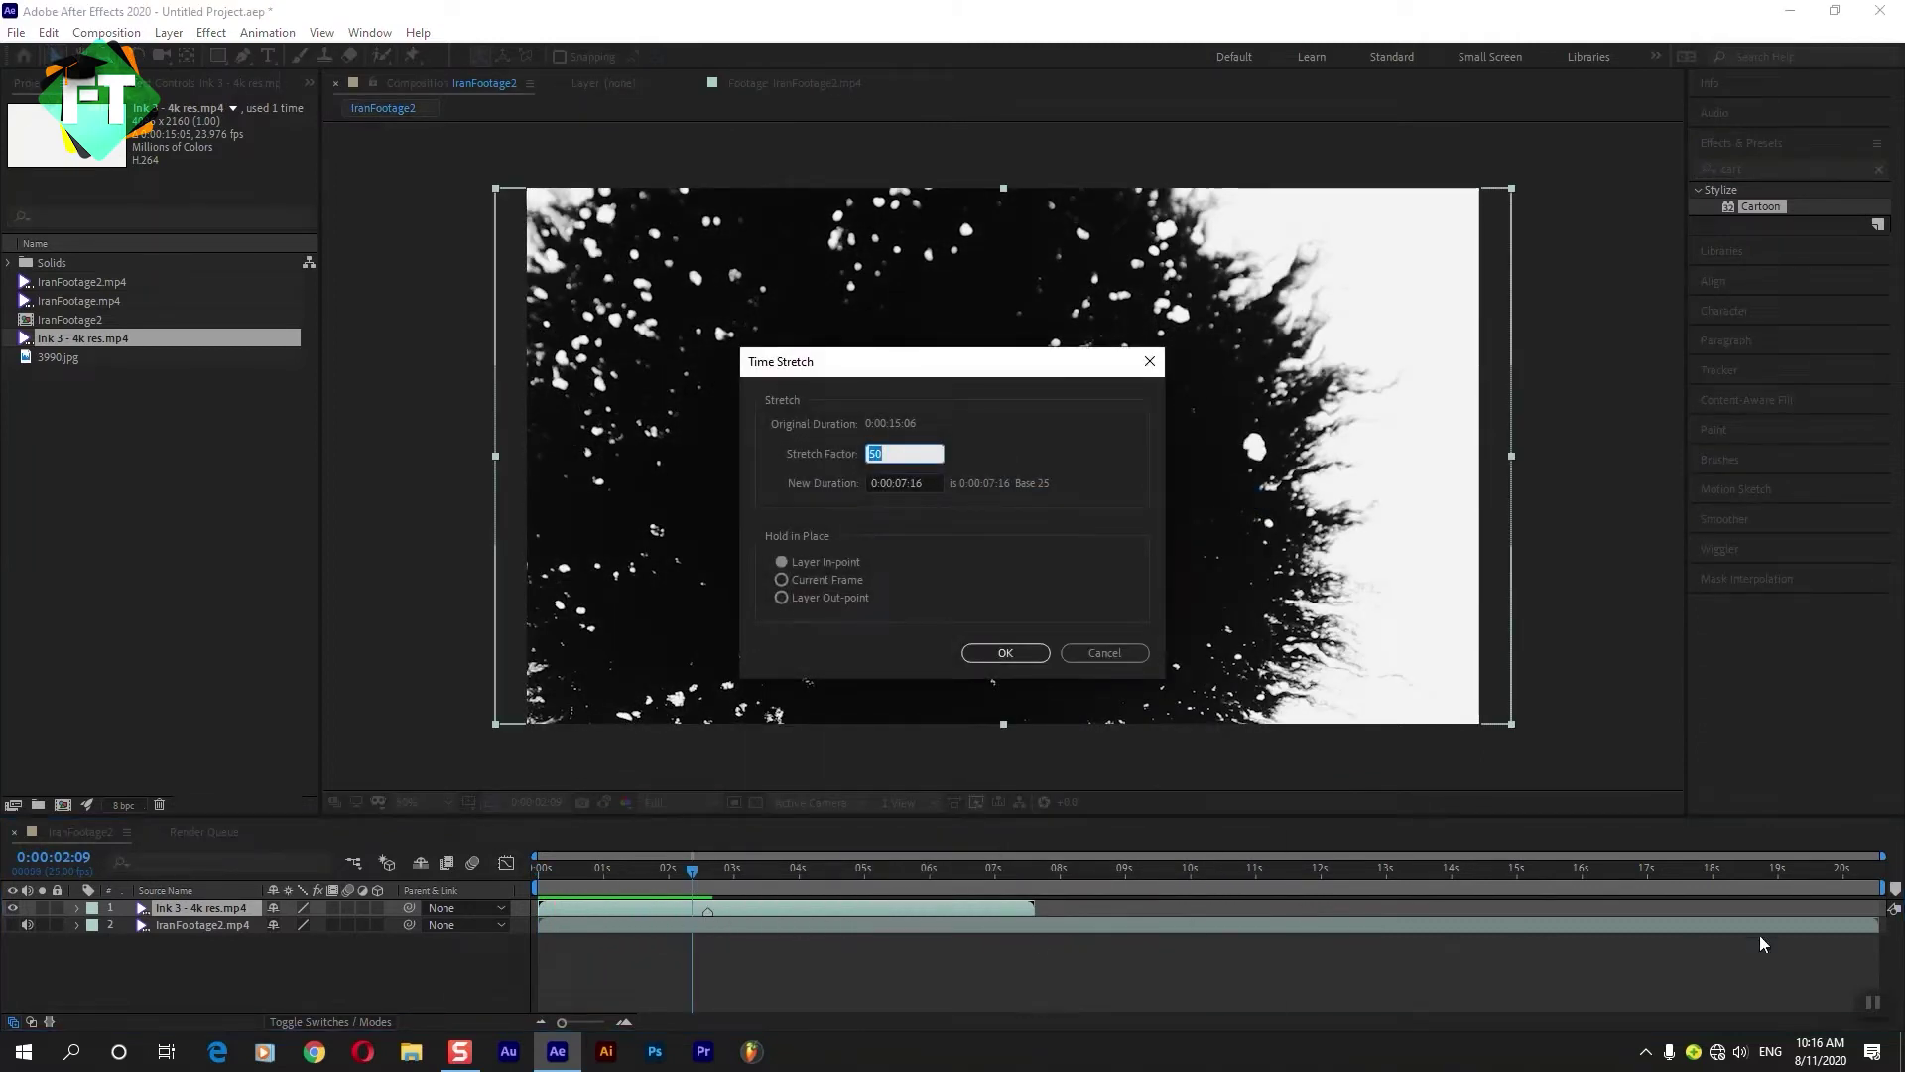
type("350")
key("Return")
mouse_move(1233, 890)
left_mouse_down()
mouse_move(1686, 886)
mouse_move(1475, 891)
left_mouse_up()
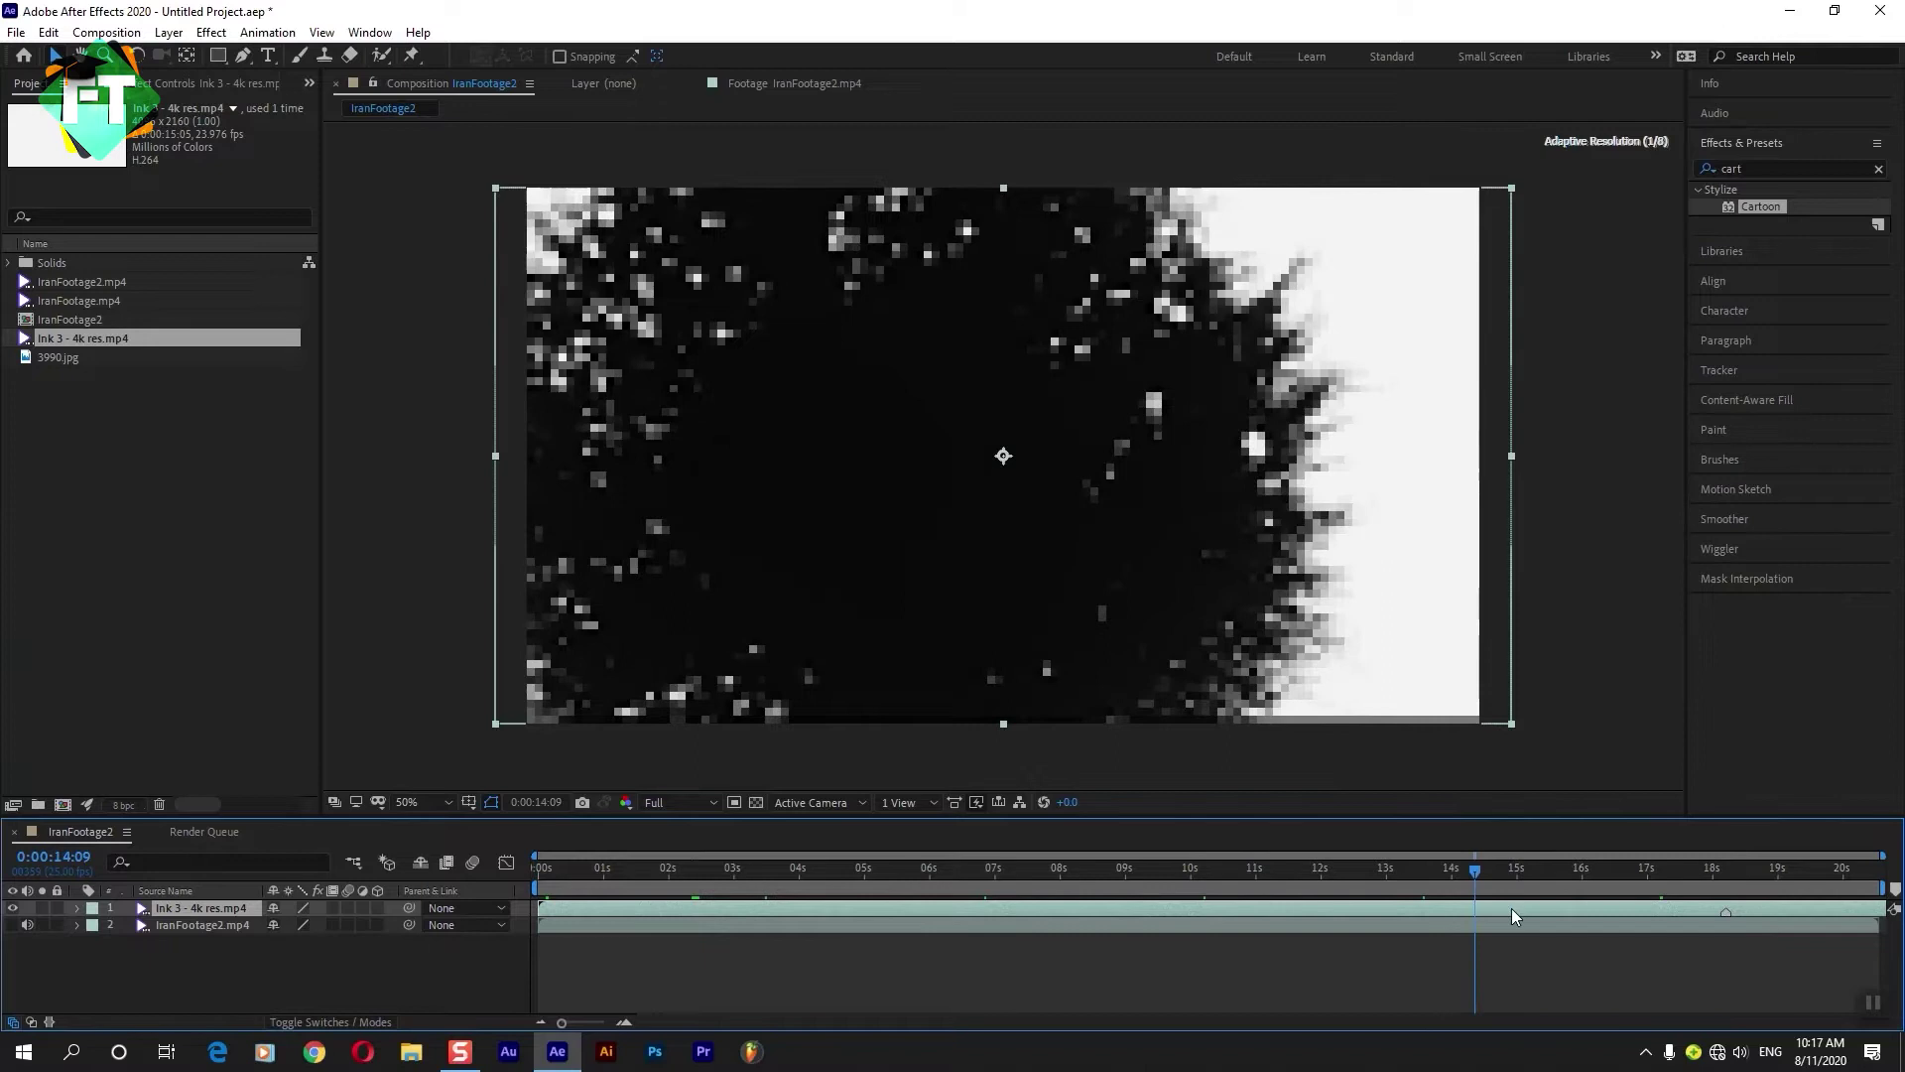
Reconfirm the stretch settings and preview the slowed ink from the start.
right_click(1510, 908)
mouse_move(1568, 459)
left_click(1389, 496)
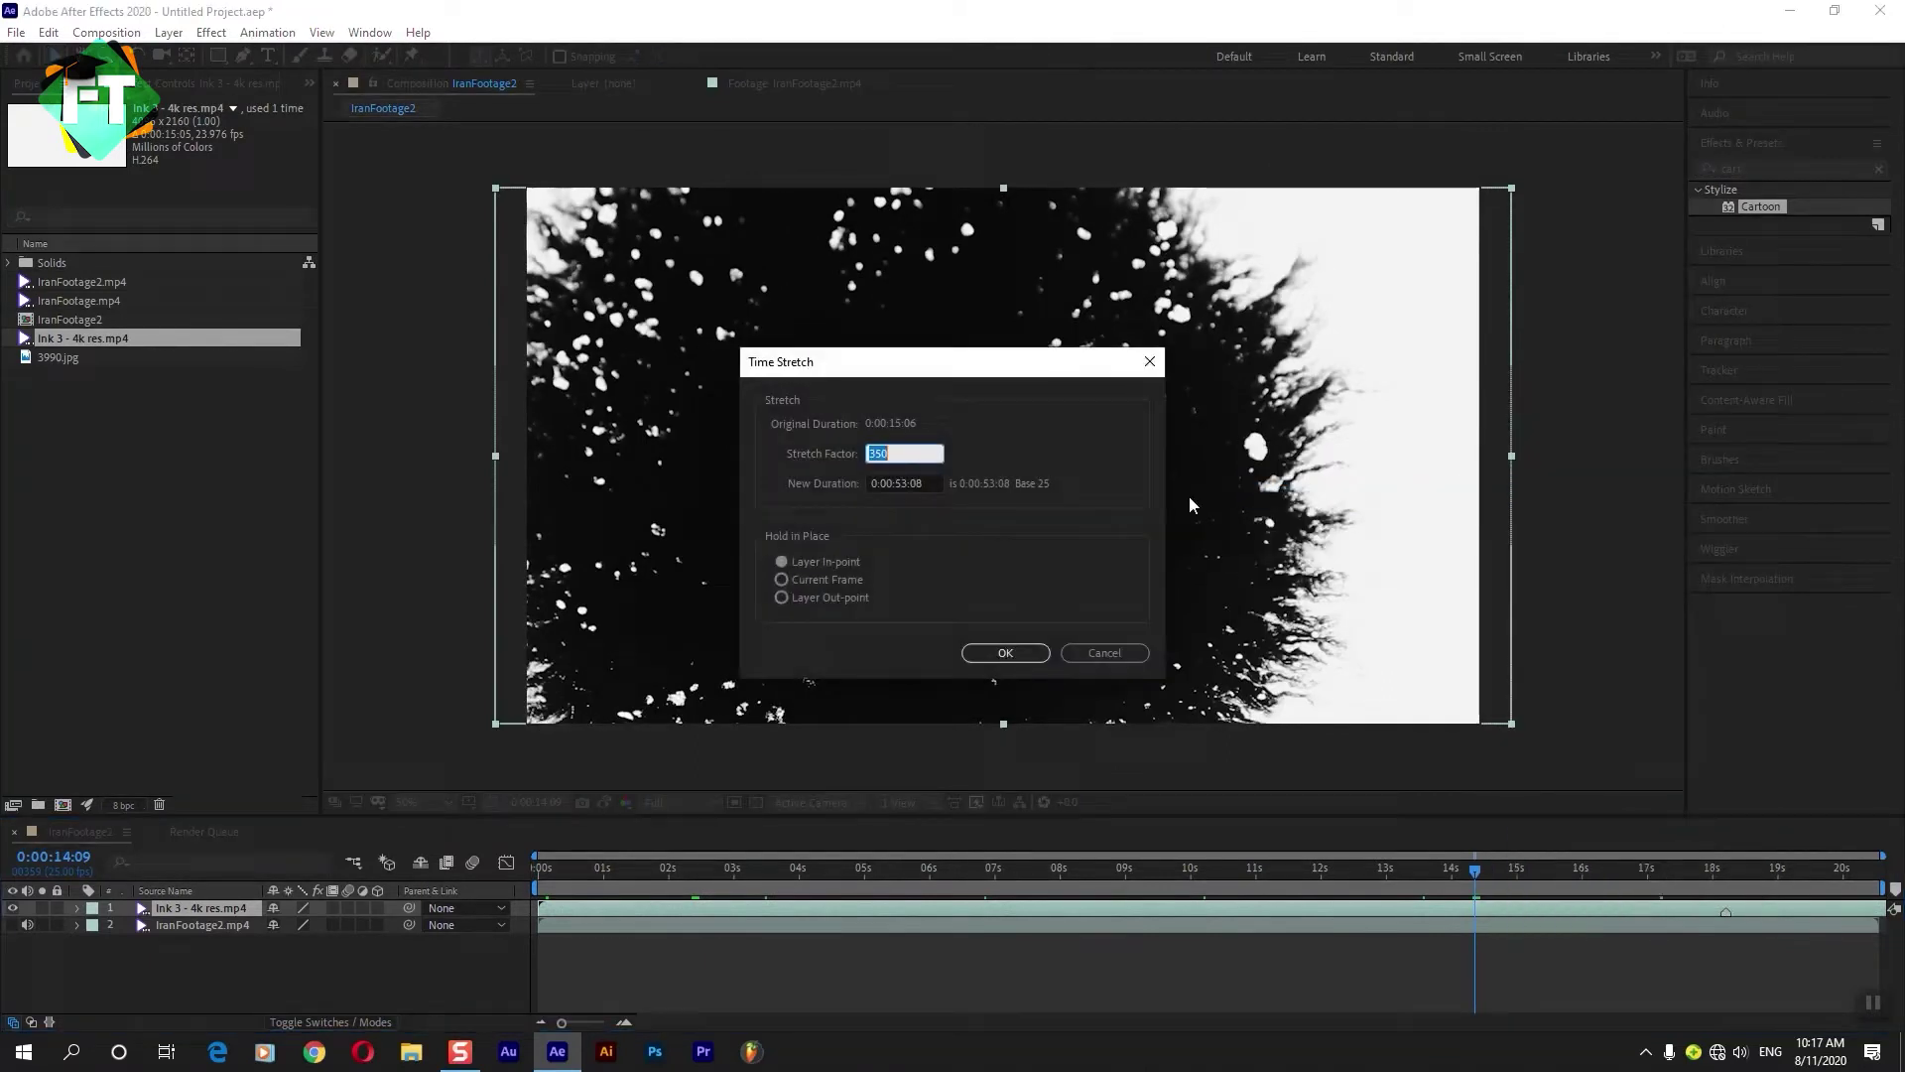
key("Return")
left_click_drag(1475, 869, 516, 890)
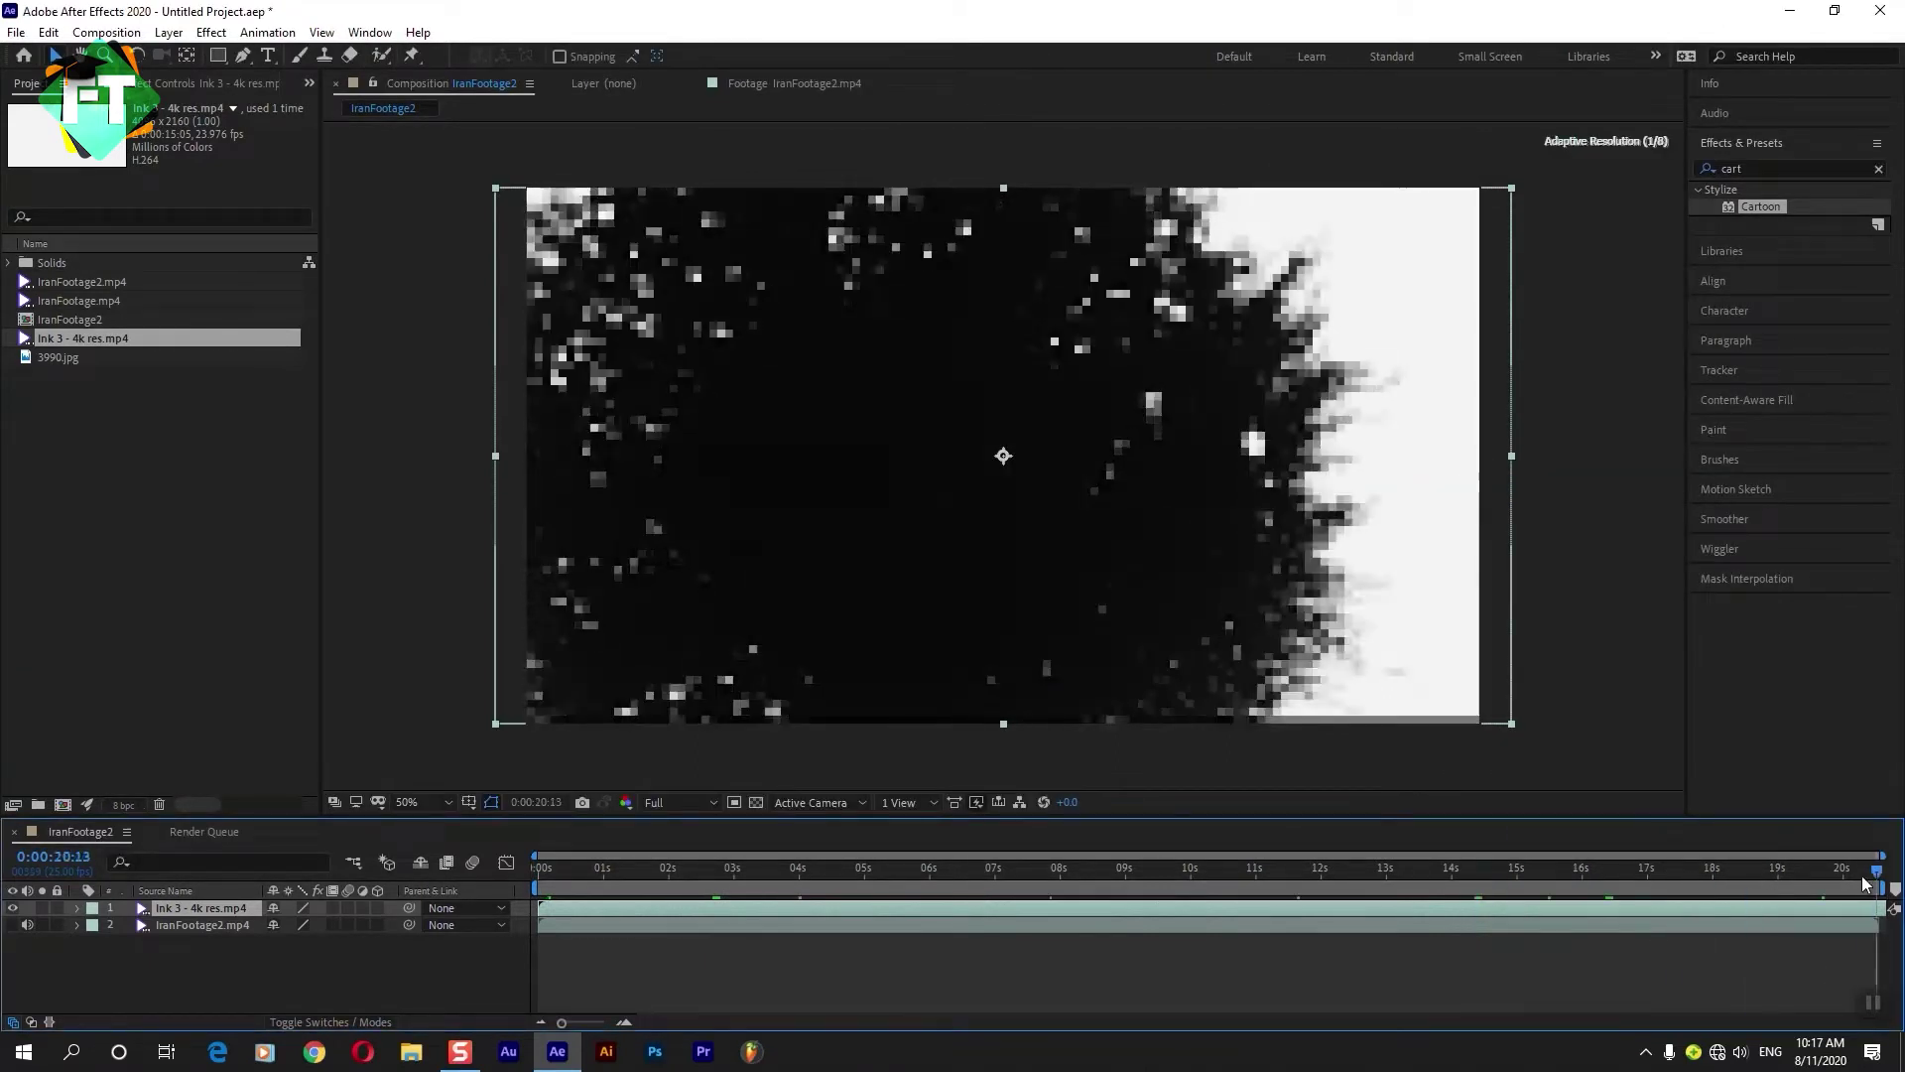
key("space")
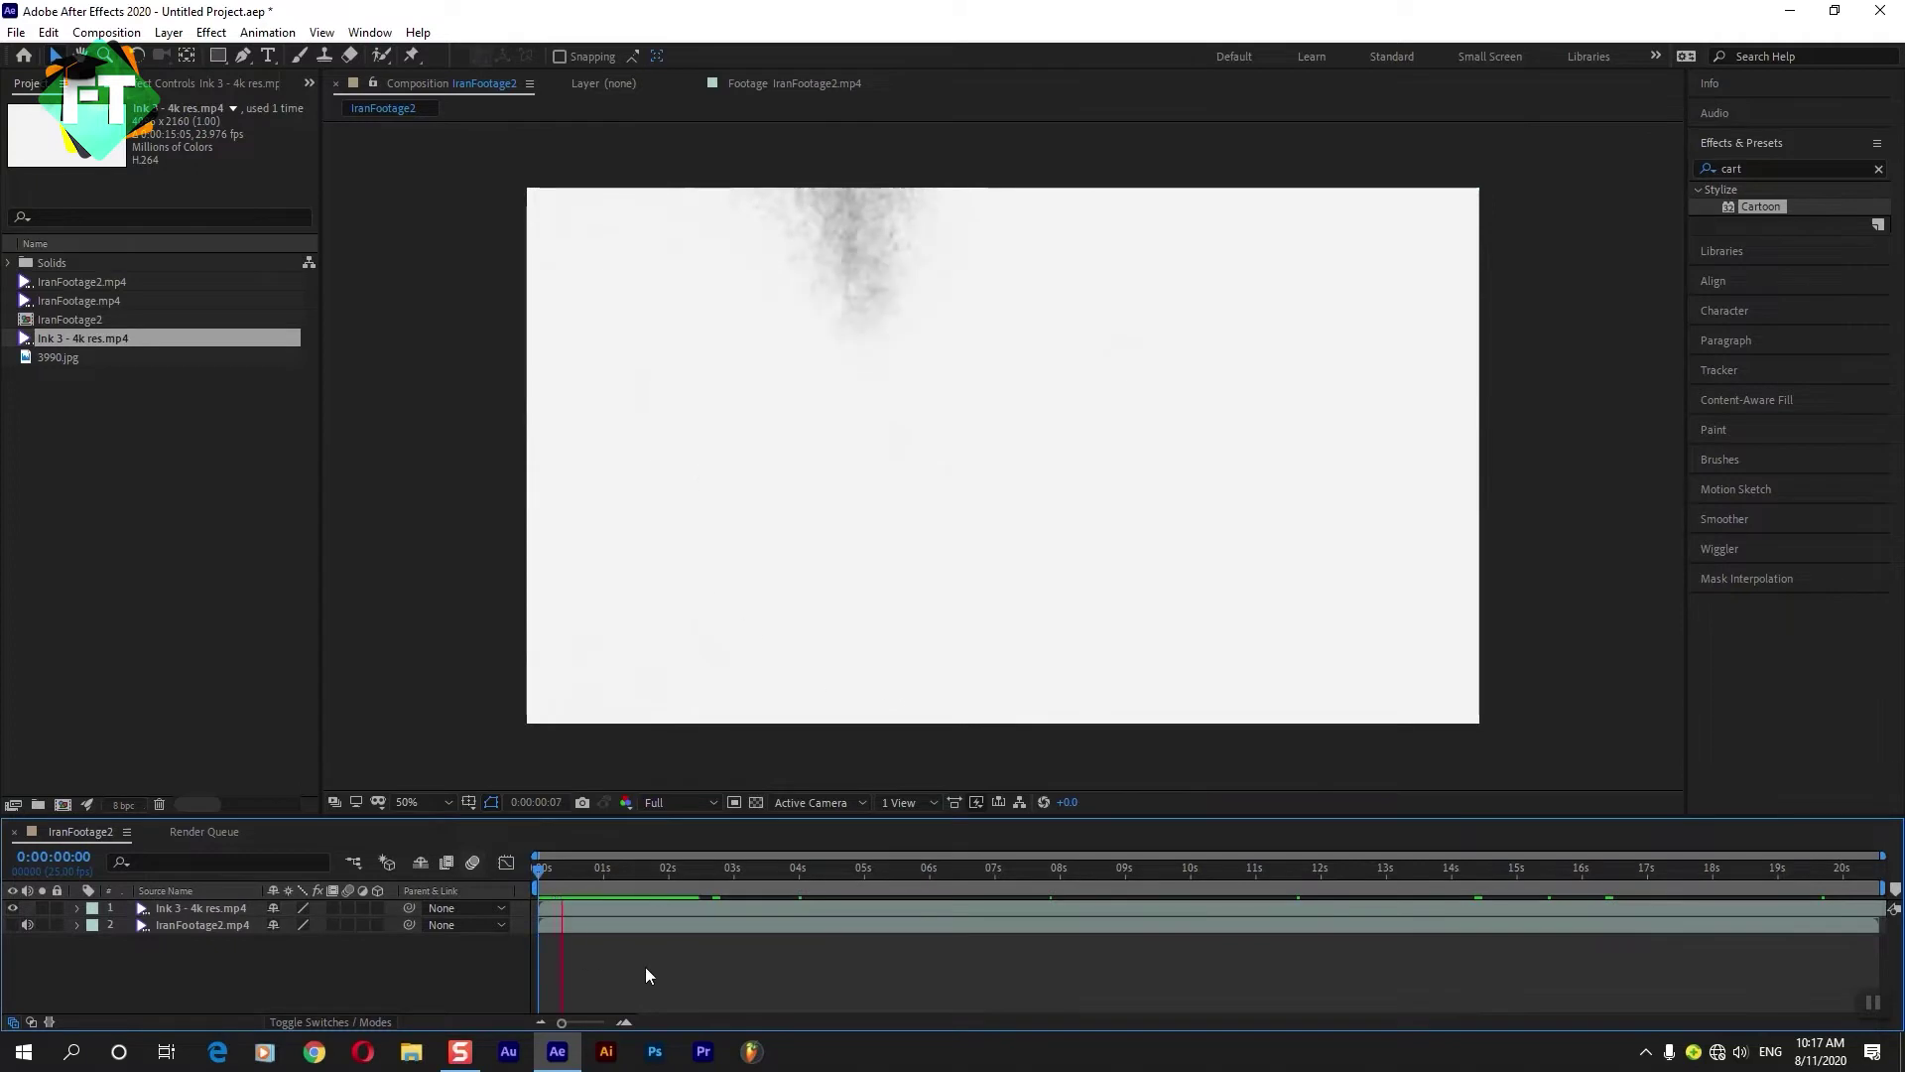
mouse_move(719, 879)
left_mouse_down()
mouse_move(810, 881)
mouse_move(781, 881)
left_mouse_up()
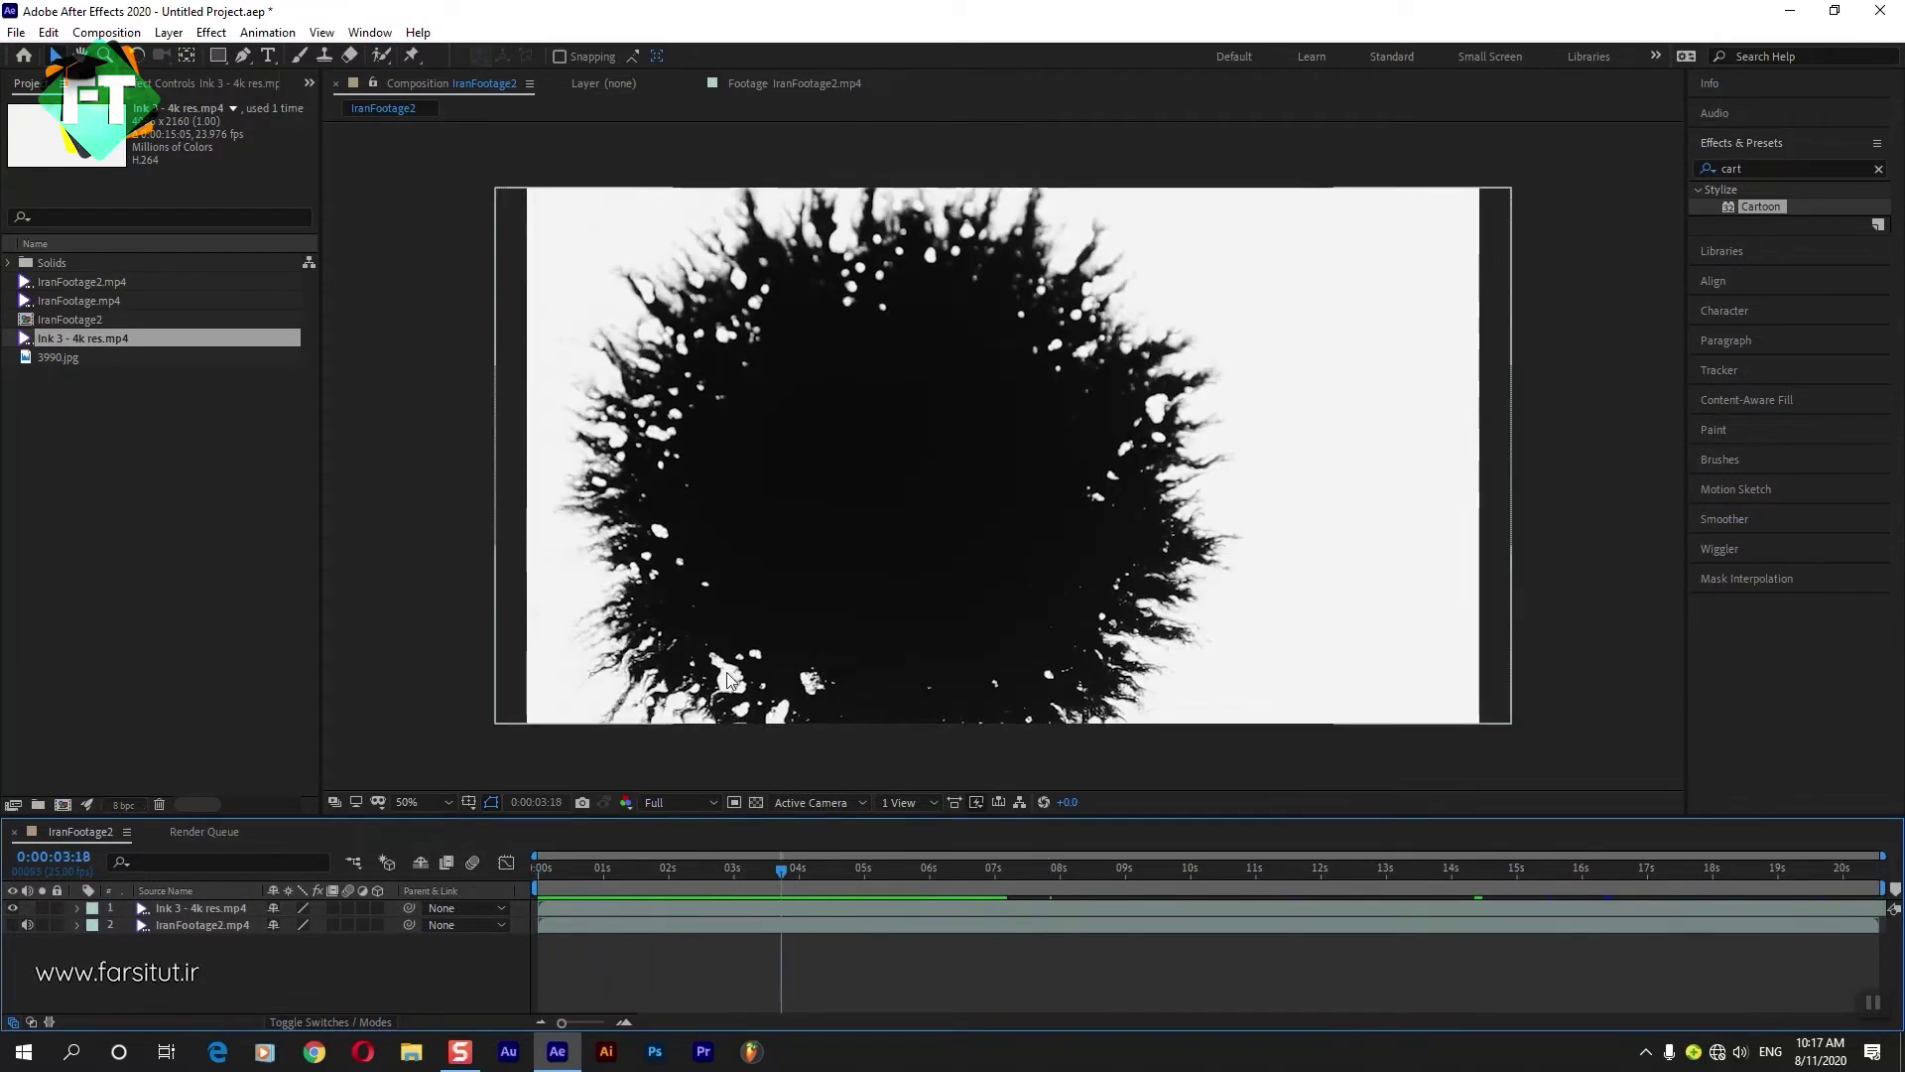
Apply Pixel Motion frame blending to the ink layer and preview it.
left_click(241, 908)
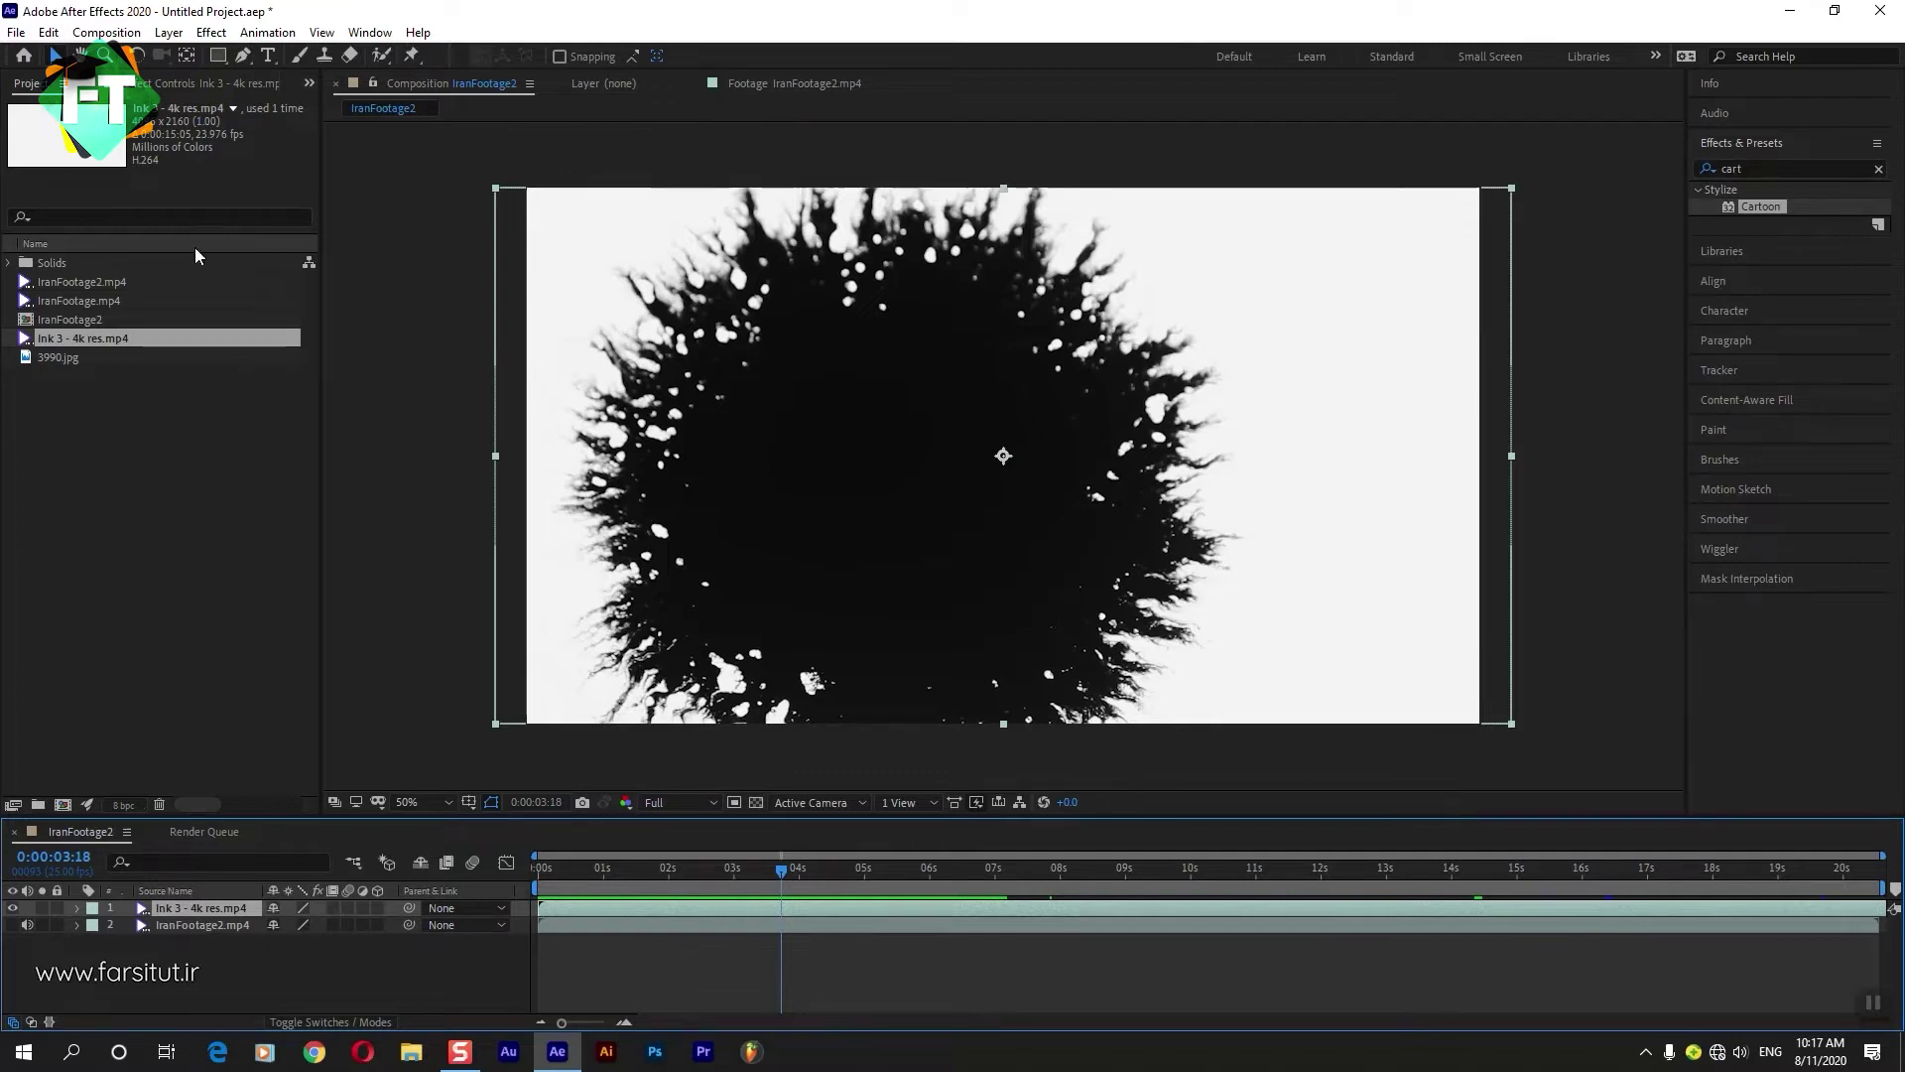
left_click(169, 32)
mouse_move(395, 320)
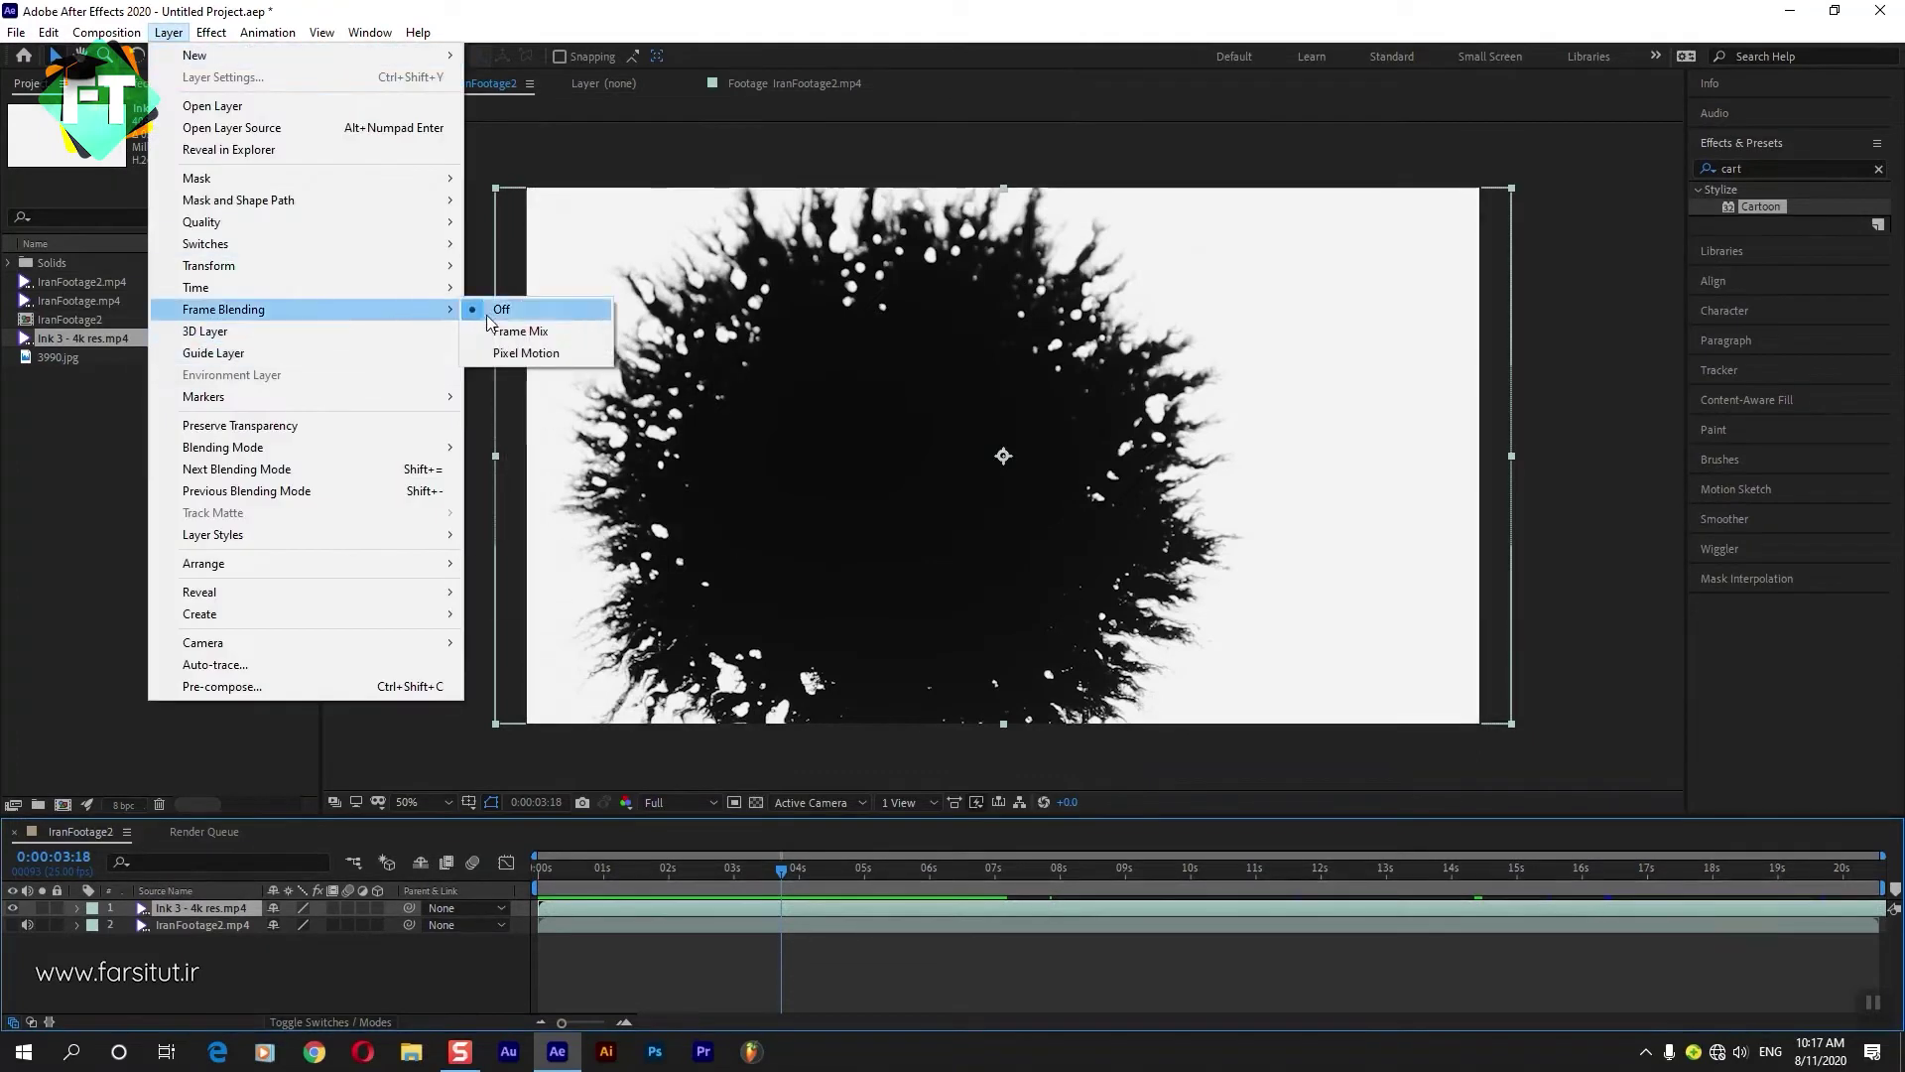
left_click(506, 354)
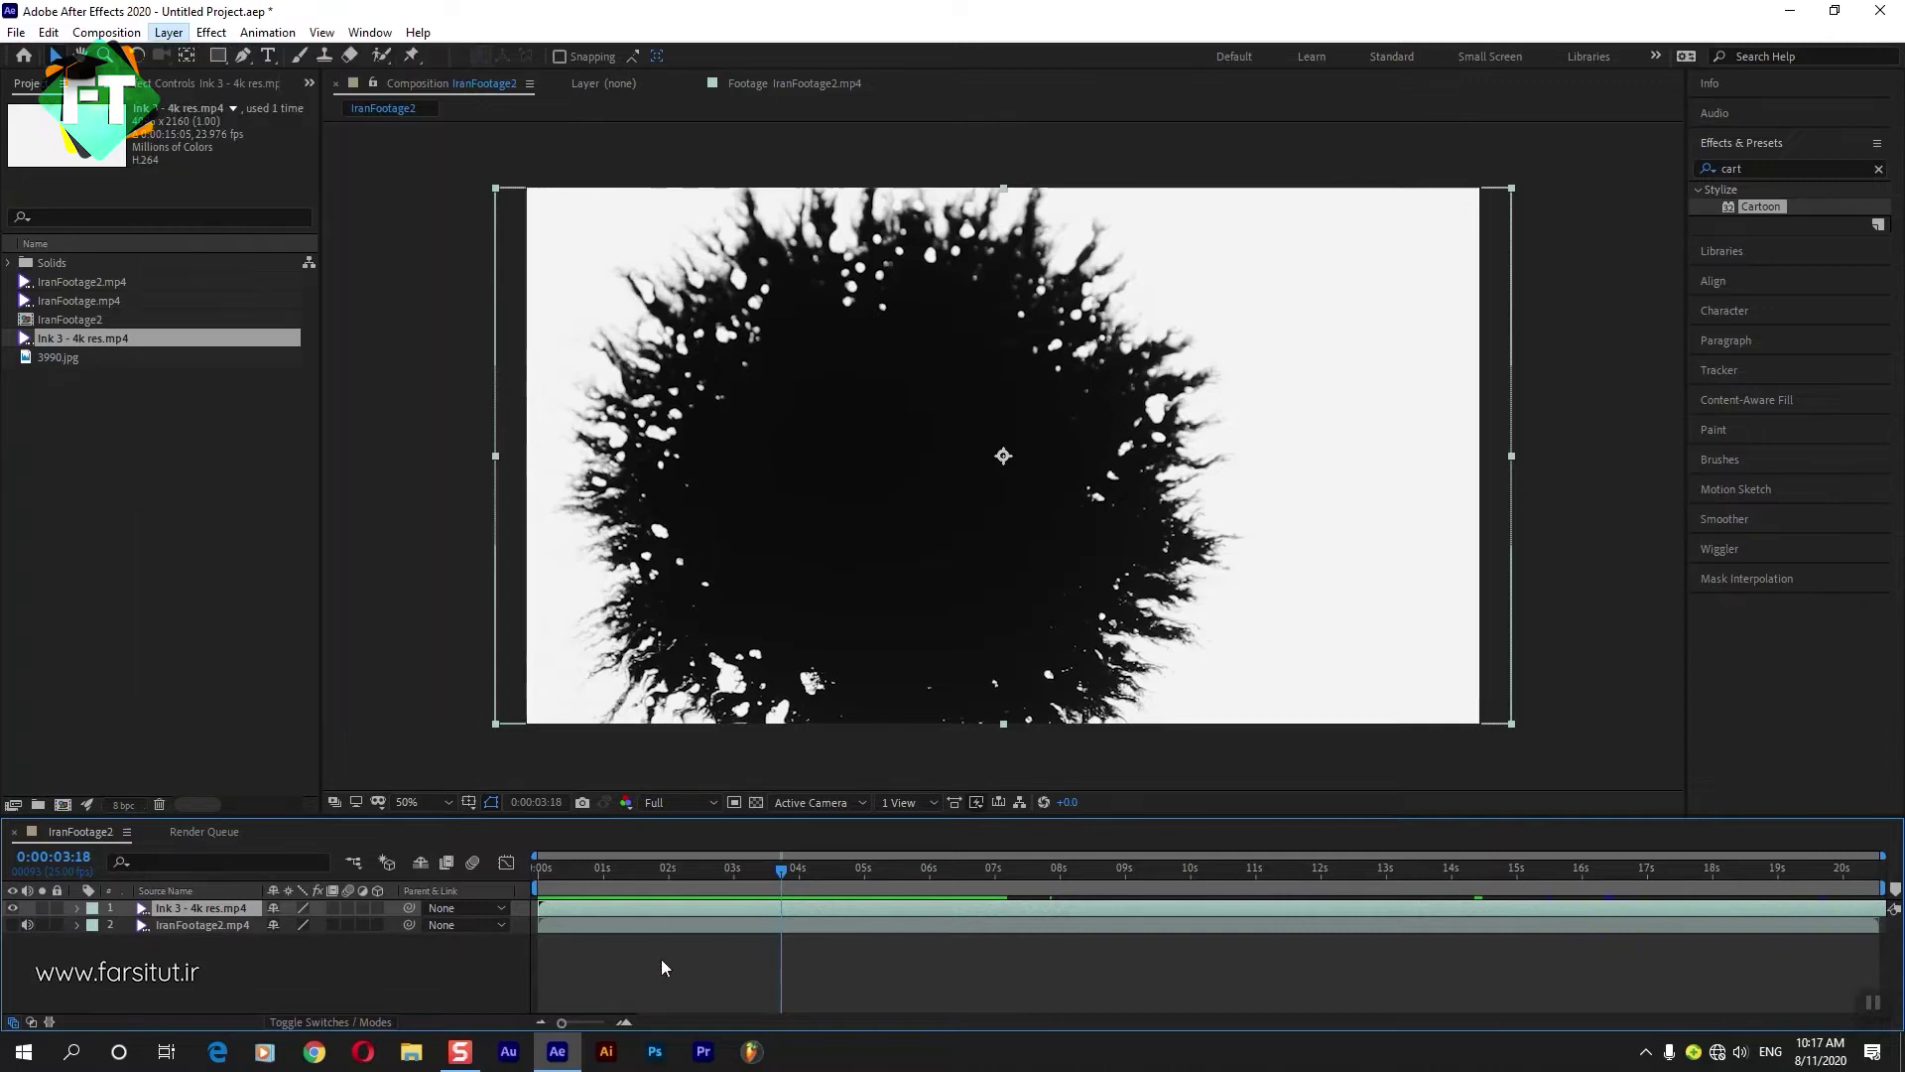
left_click(169, 32)
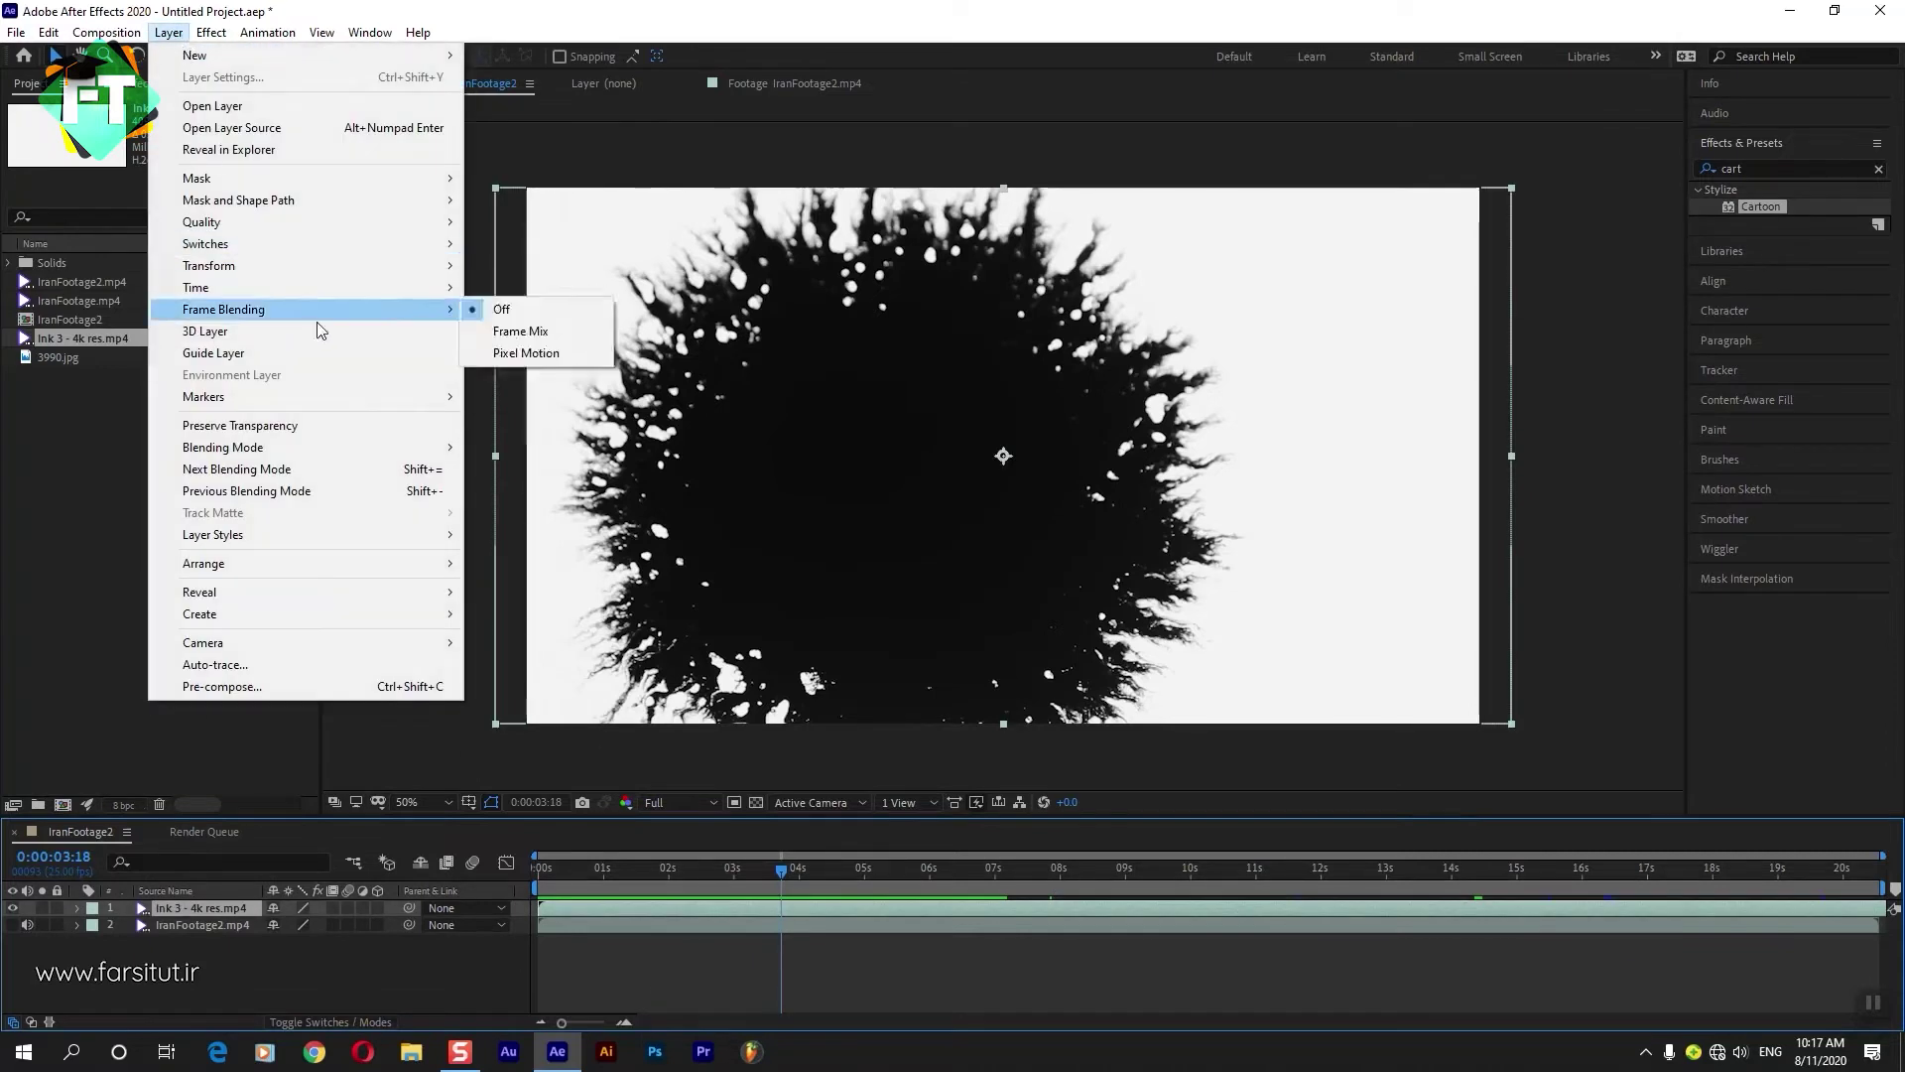
mouse_move(390, 268)
mouse_move(397, 309)
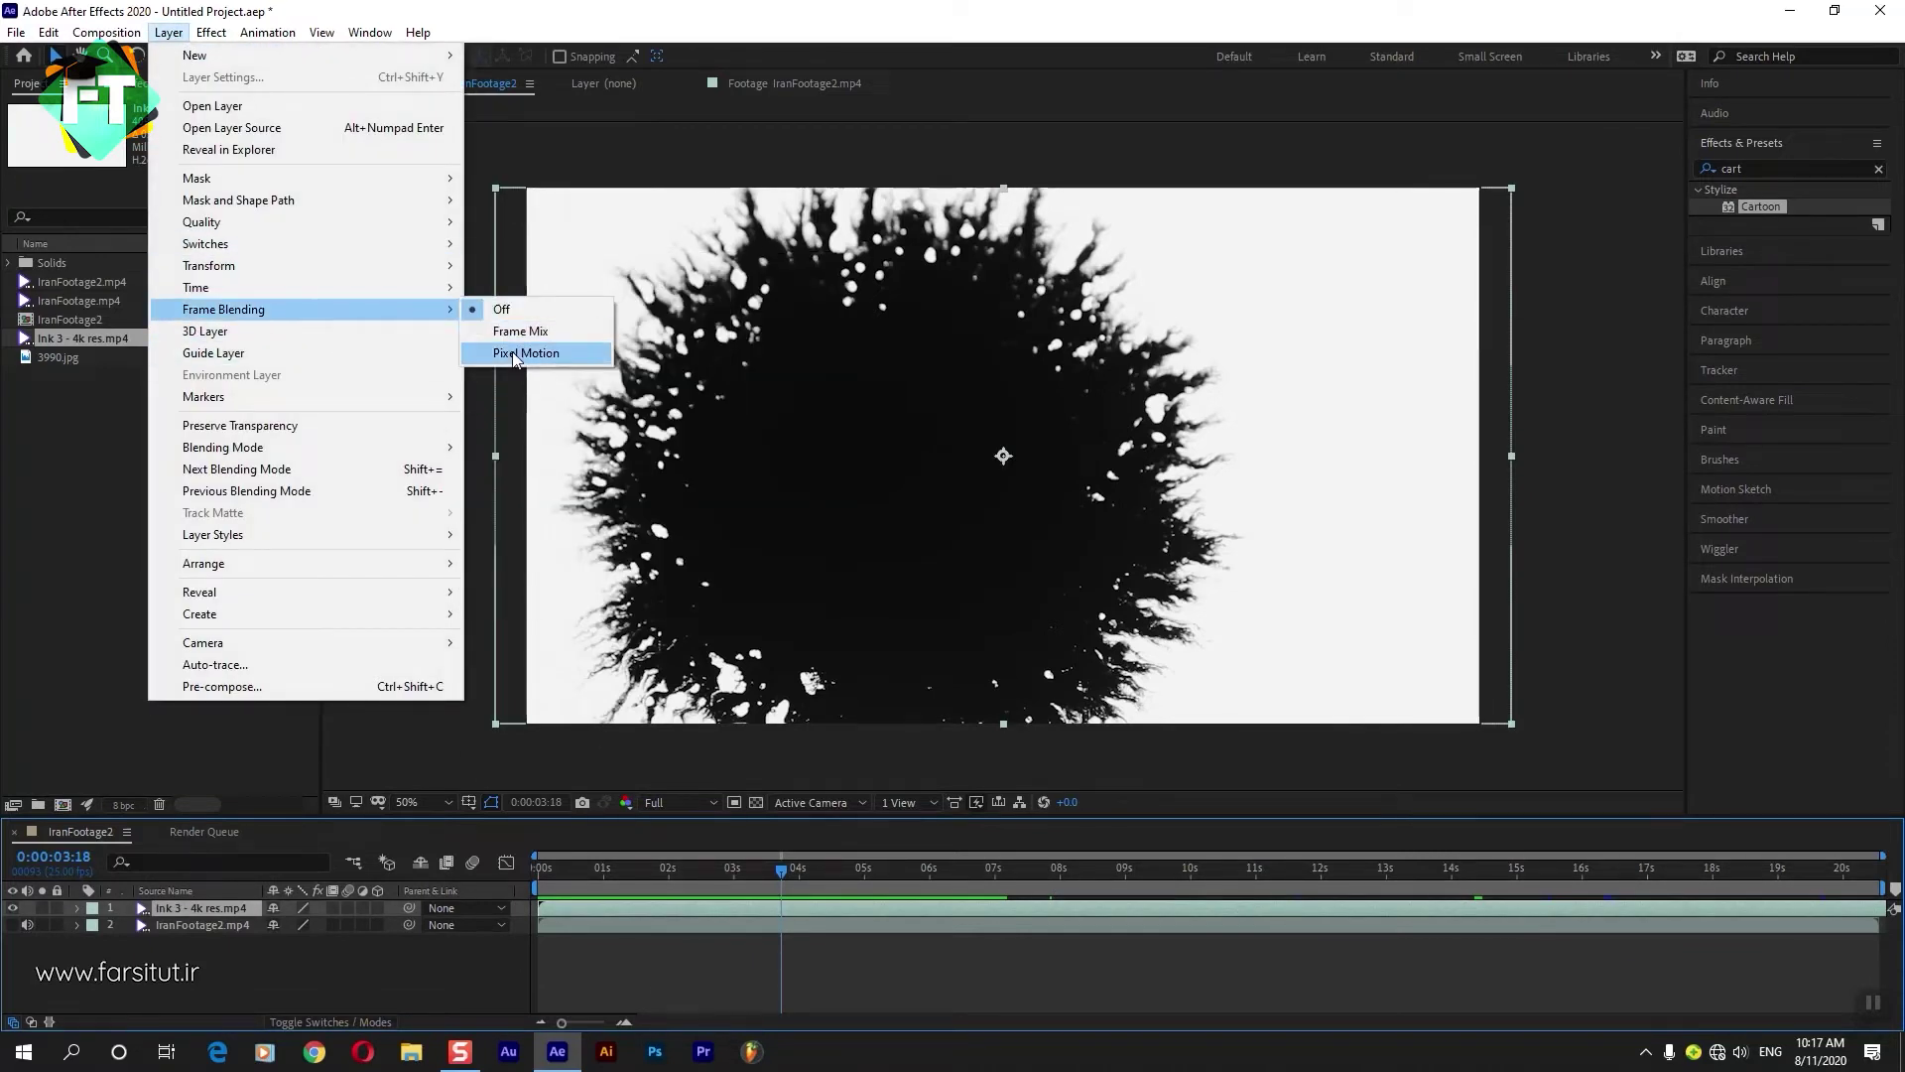
left_click(516, 355)
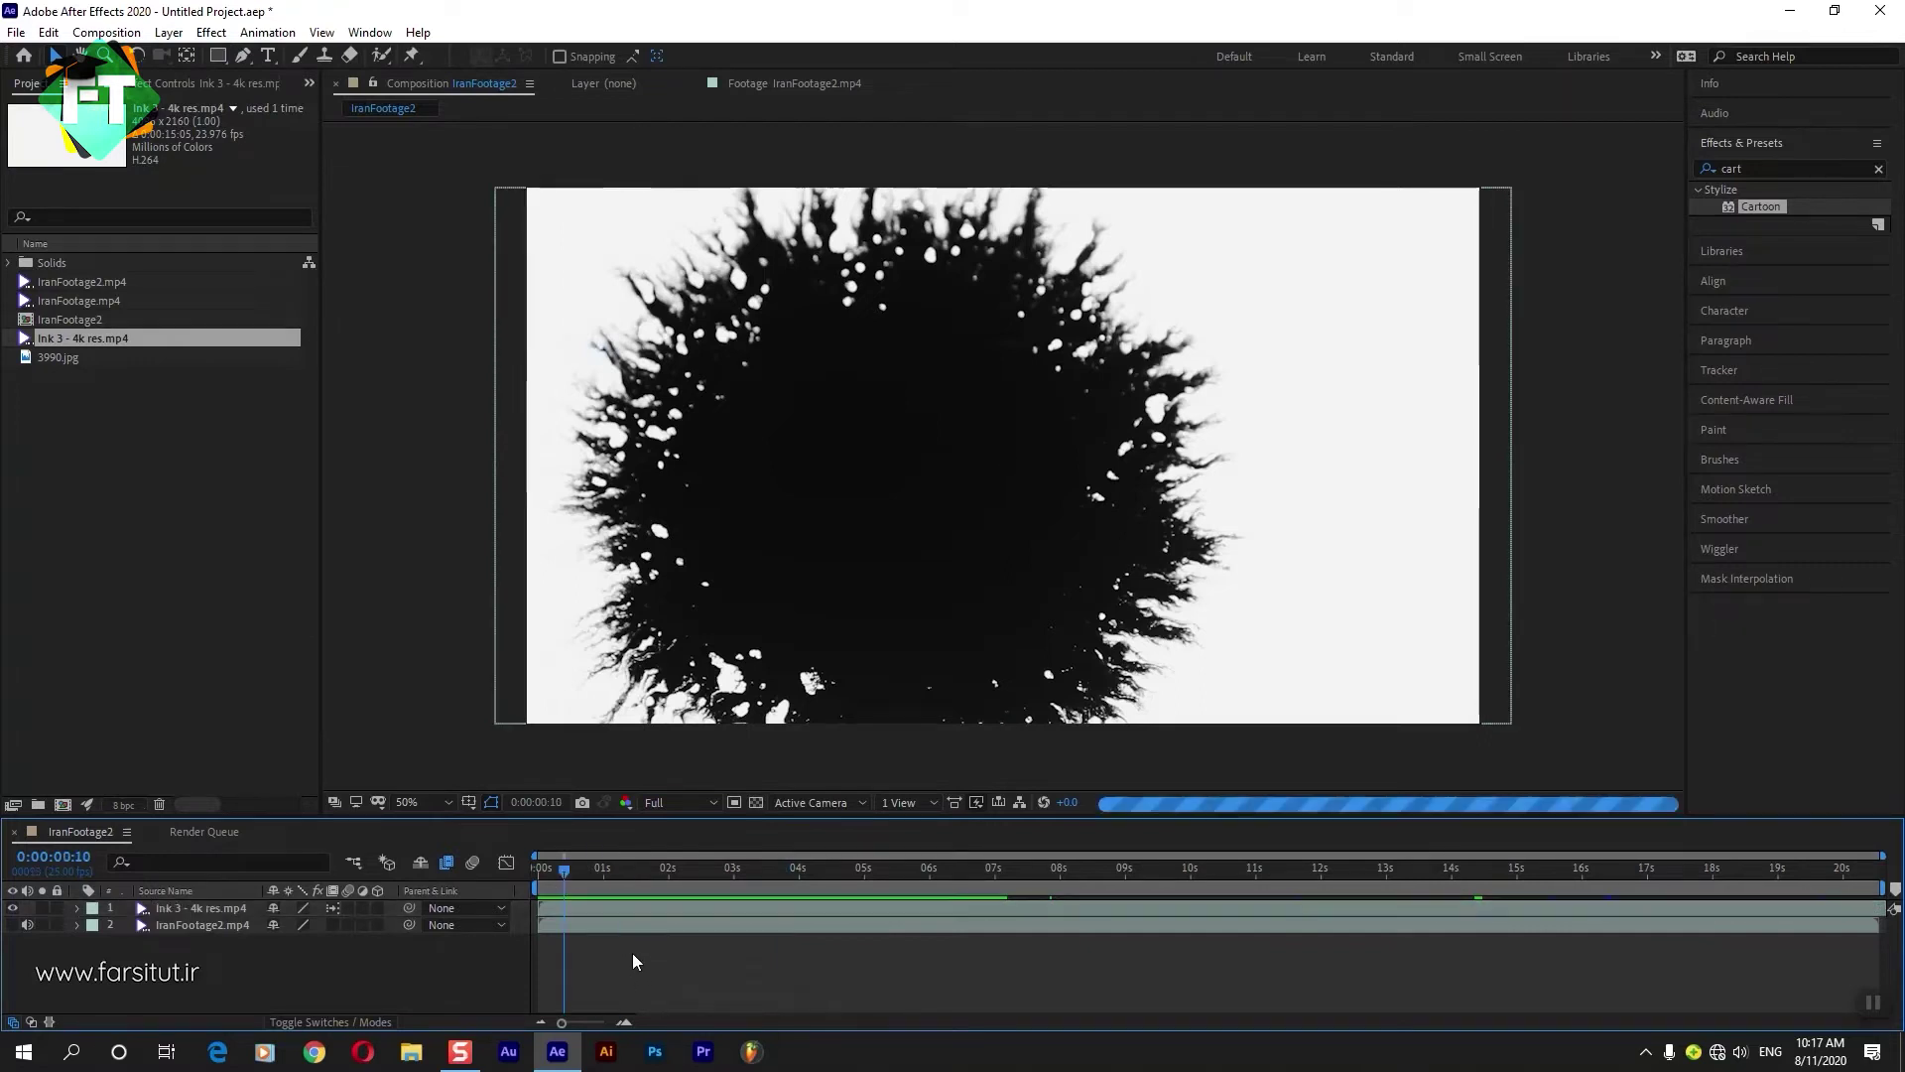
key("space")
key("space")
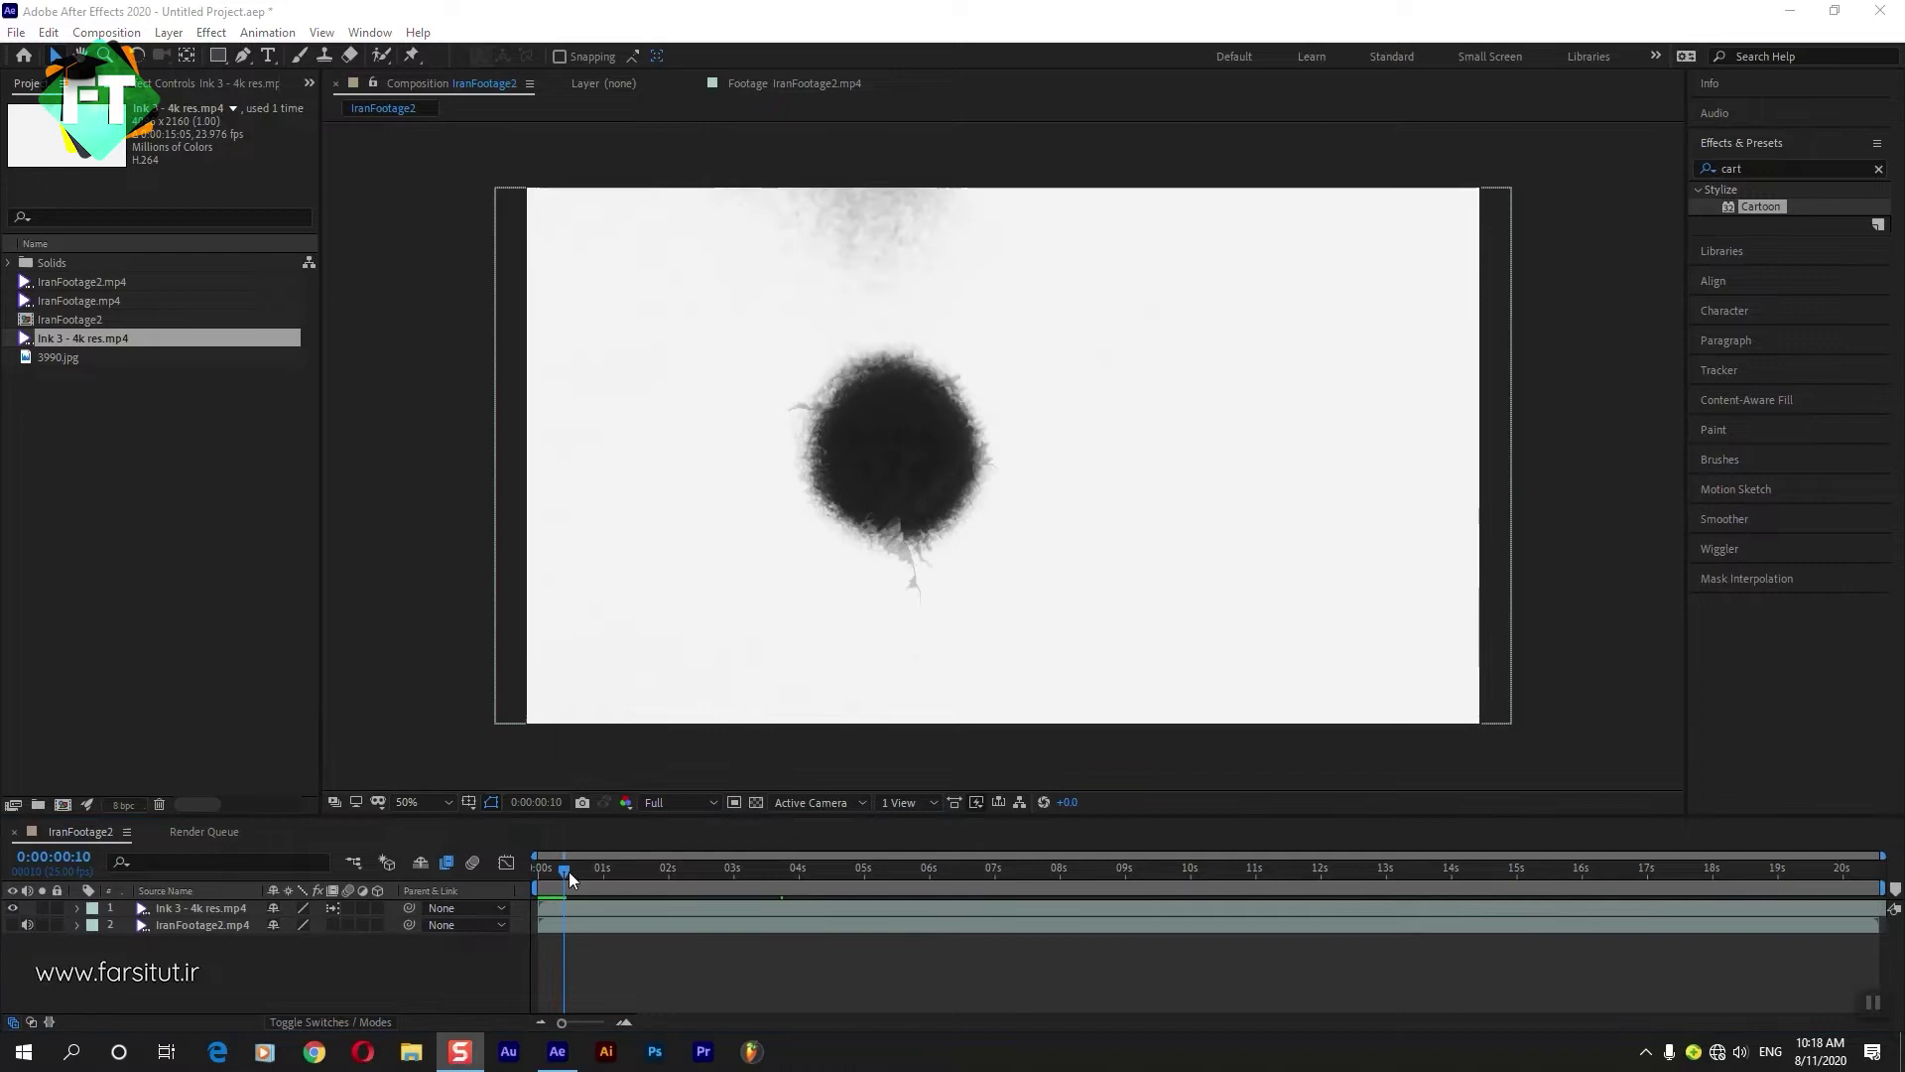
left_click_drag(568, 872, 577, 871)
Turn frame blending off on the ink layer and preview the animation again.
left_click(585, 905)
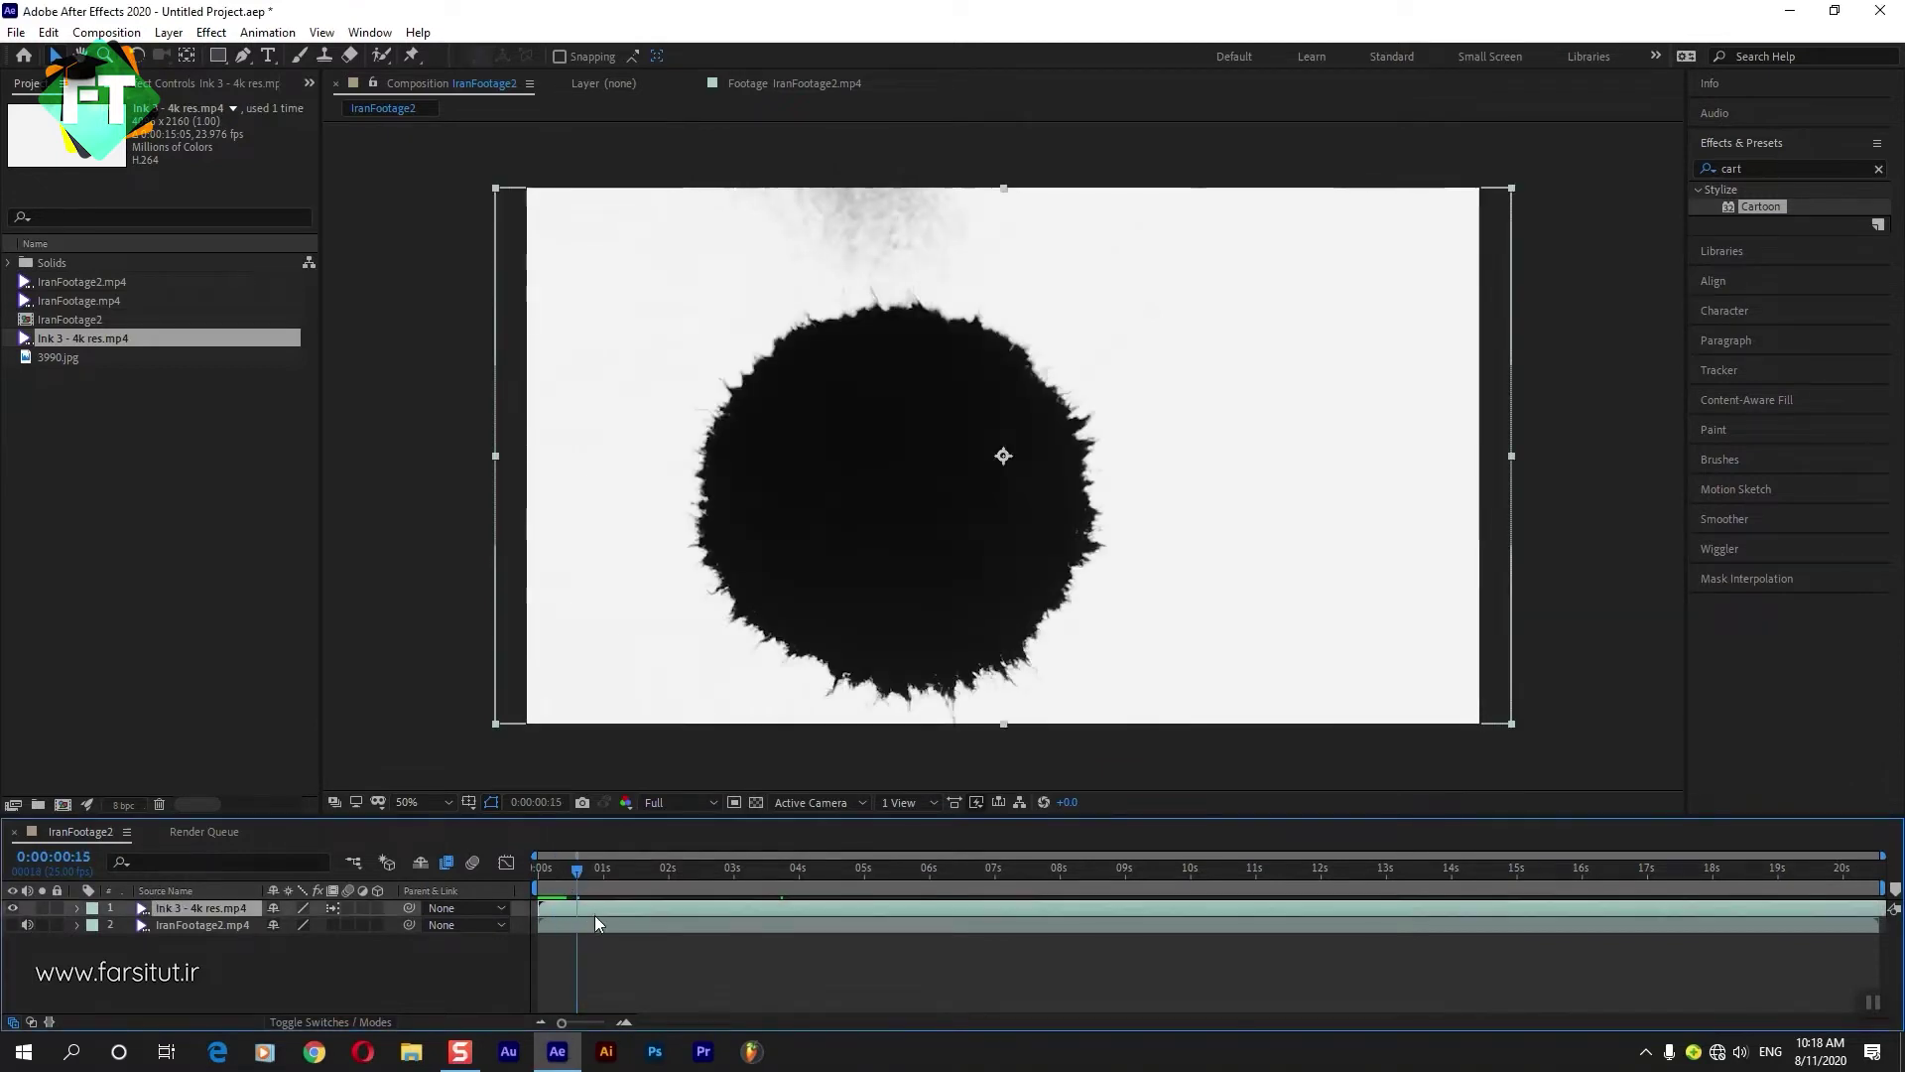
left_click(592, 956)
left_click(571, 911)
left_click(169, 33)
left_click(501, 307)
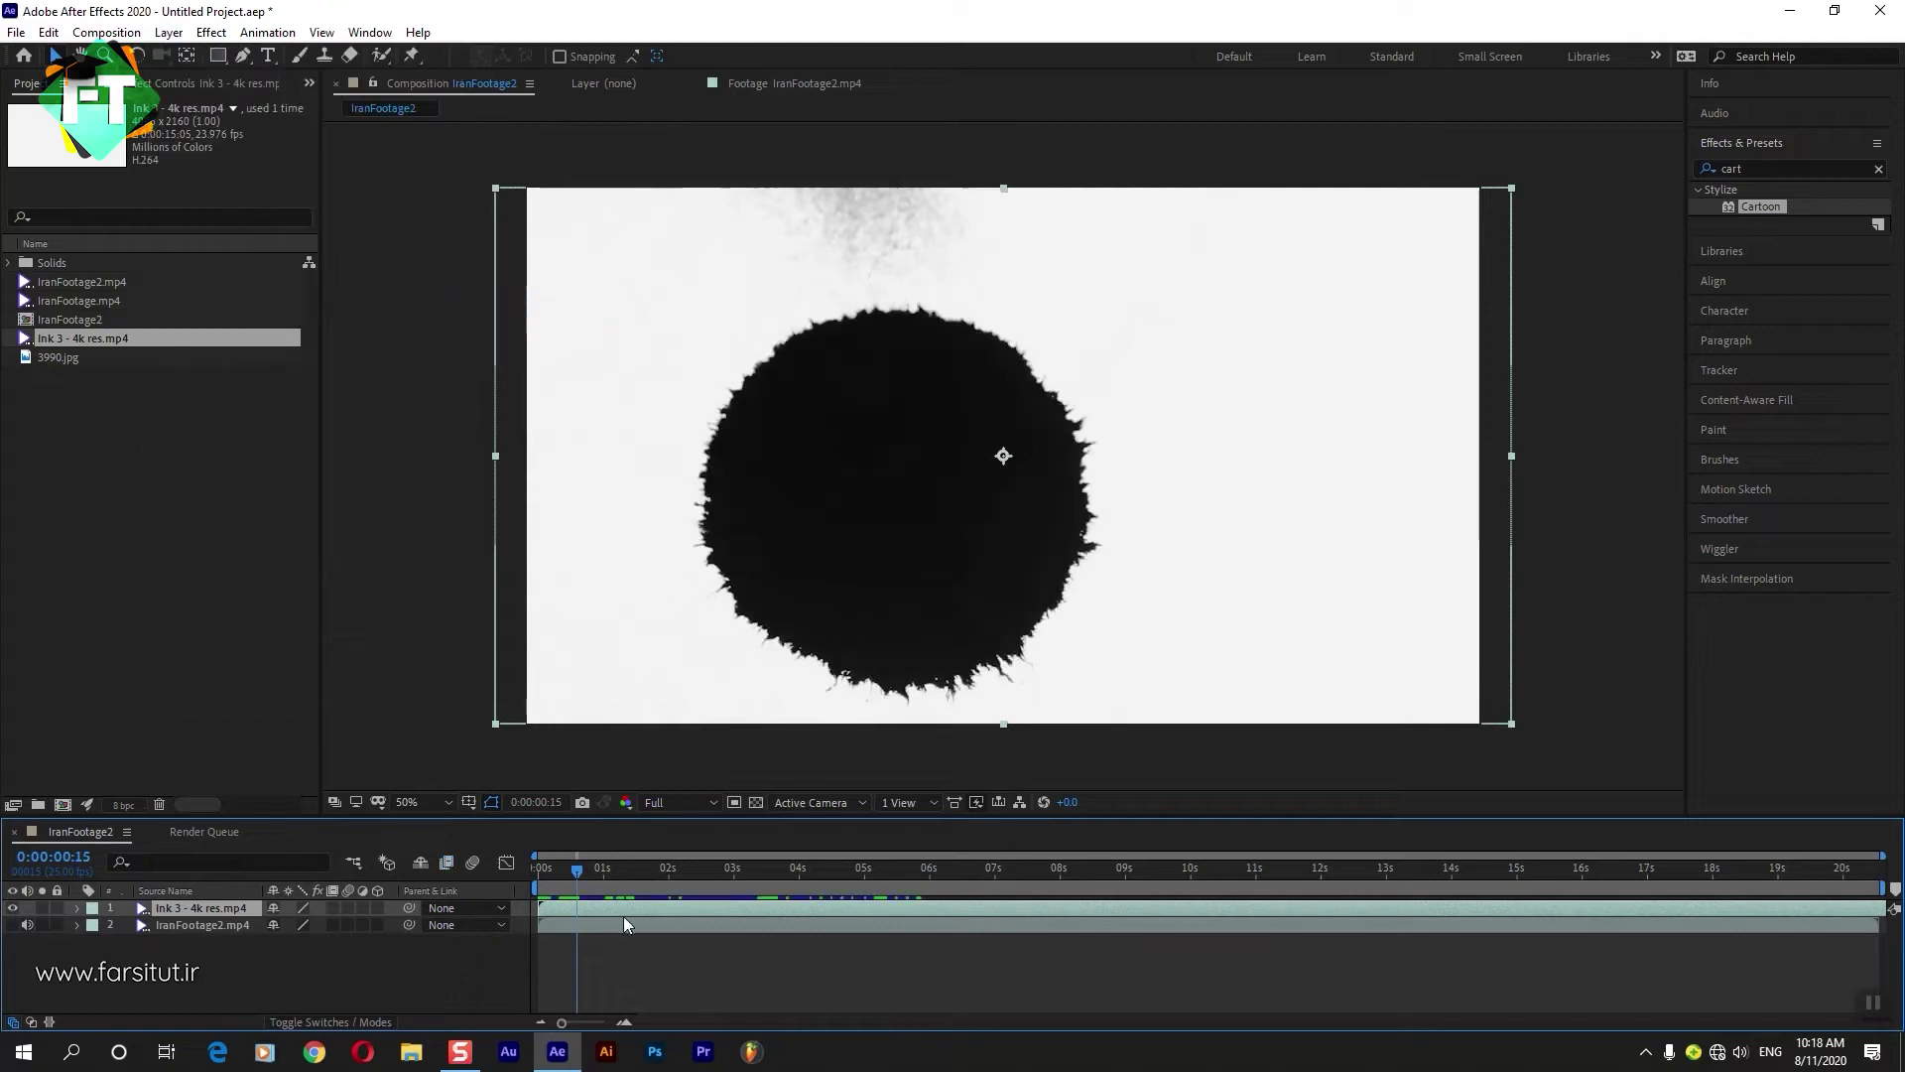
left_click(604, 943)
left_click(534, 877)
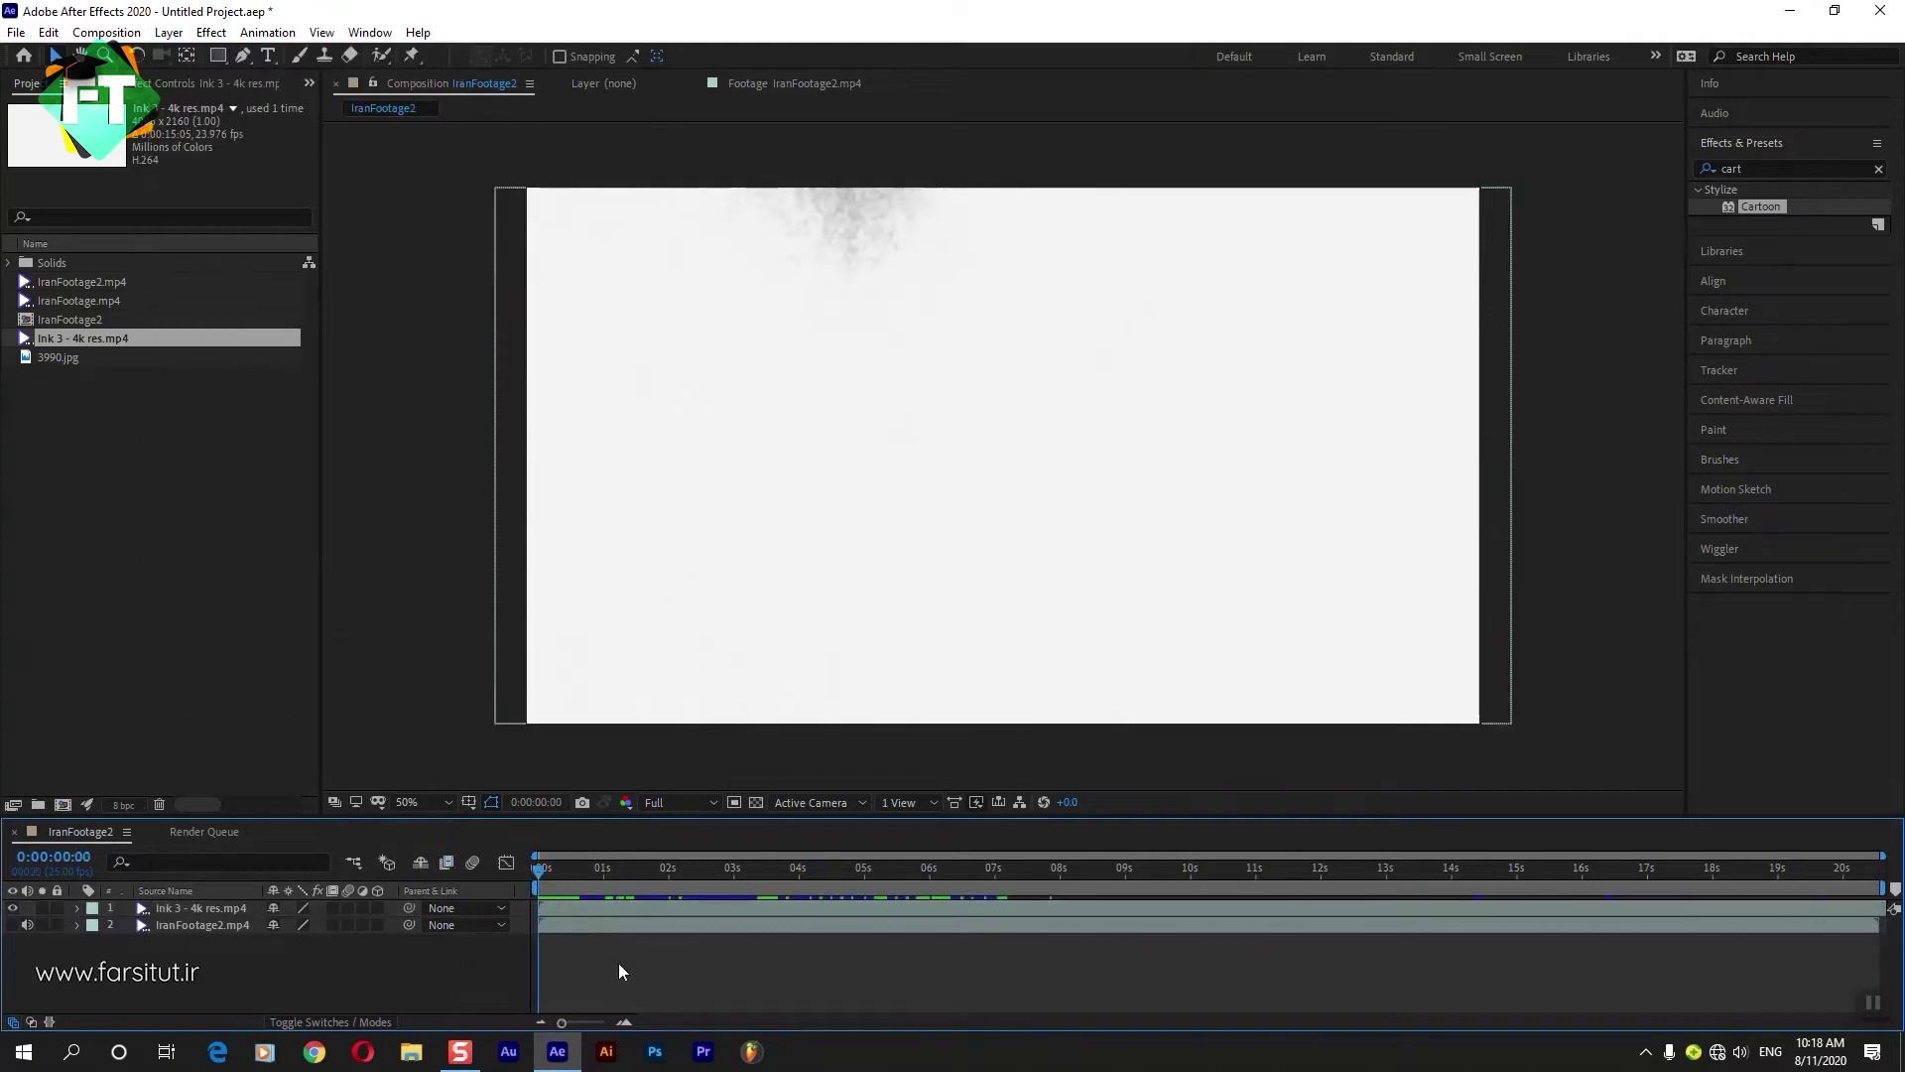
key("space")
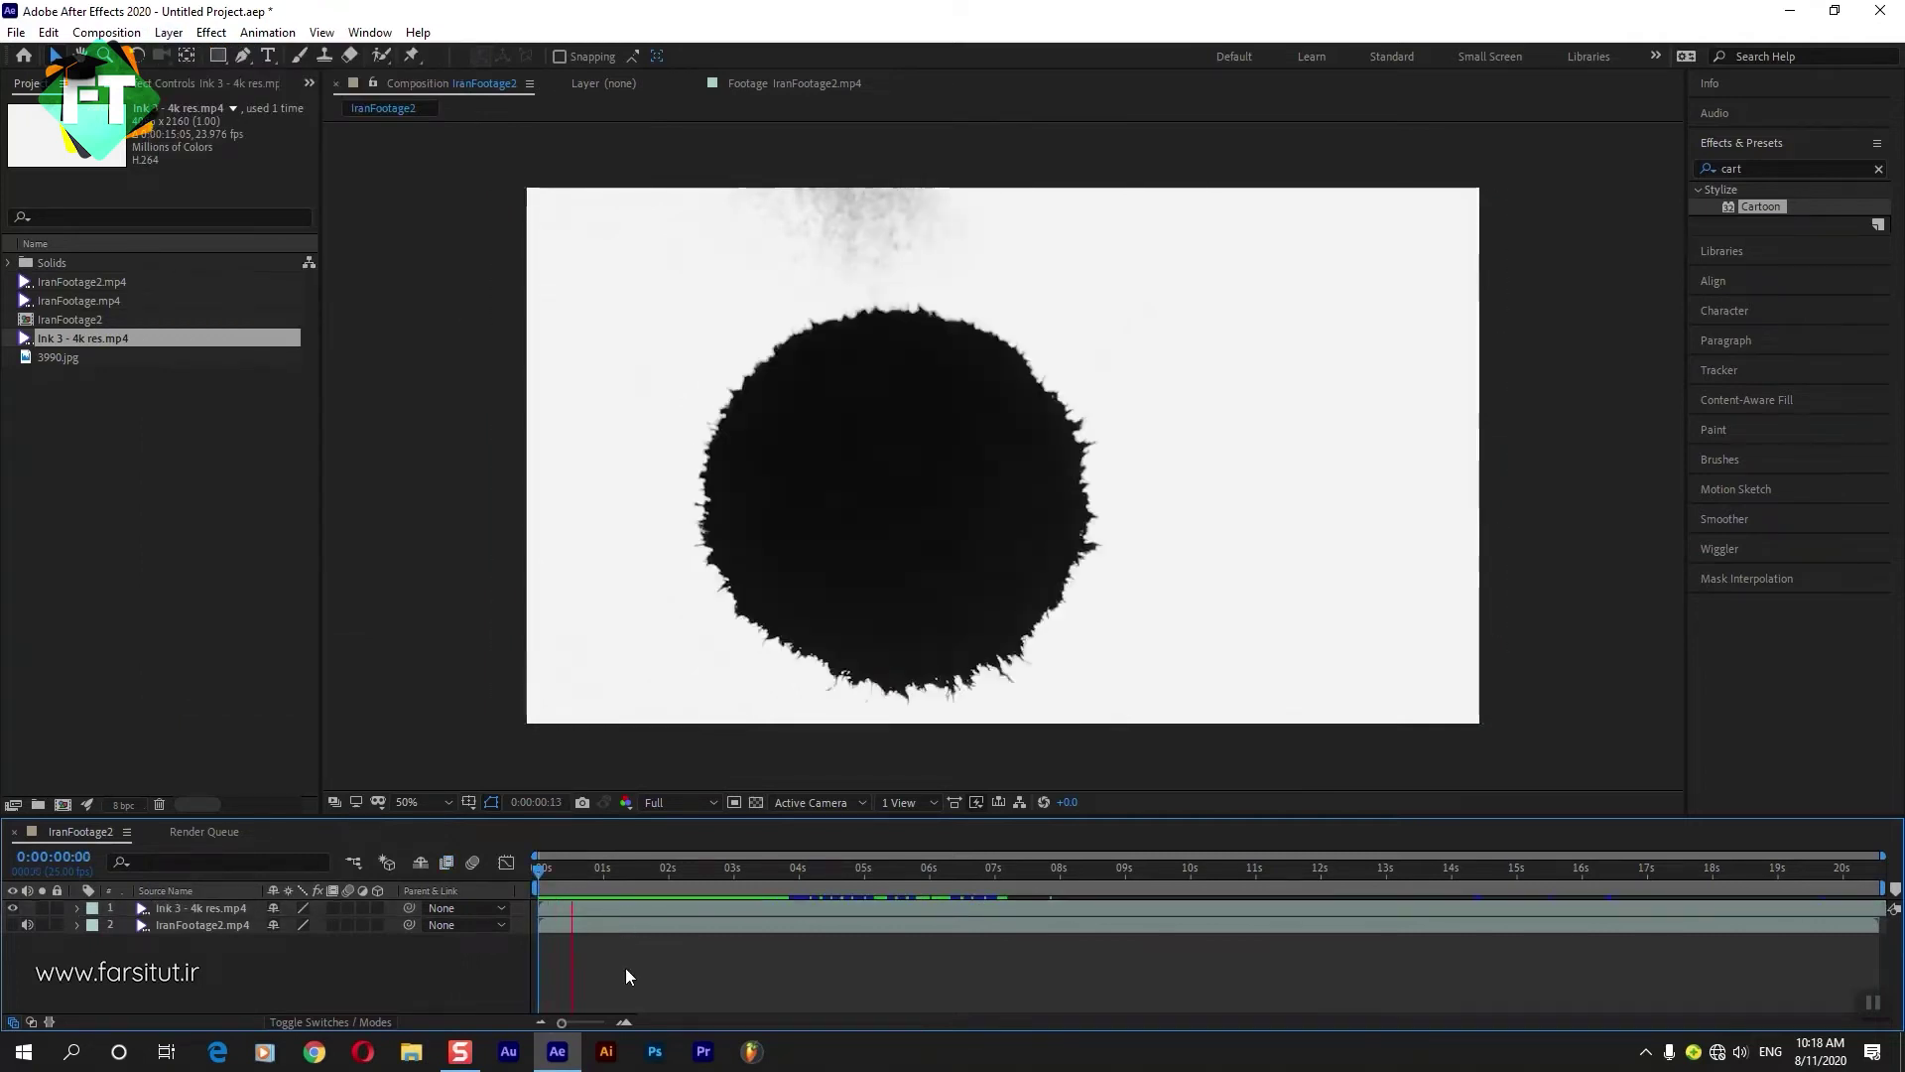
key("space")
Show the track matte column and set the forest layer to Luma Inverted Matte, testing Luma Matte.
left_click(197, 925)
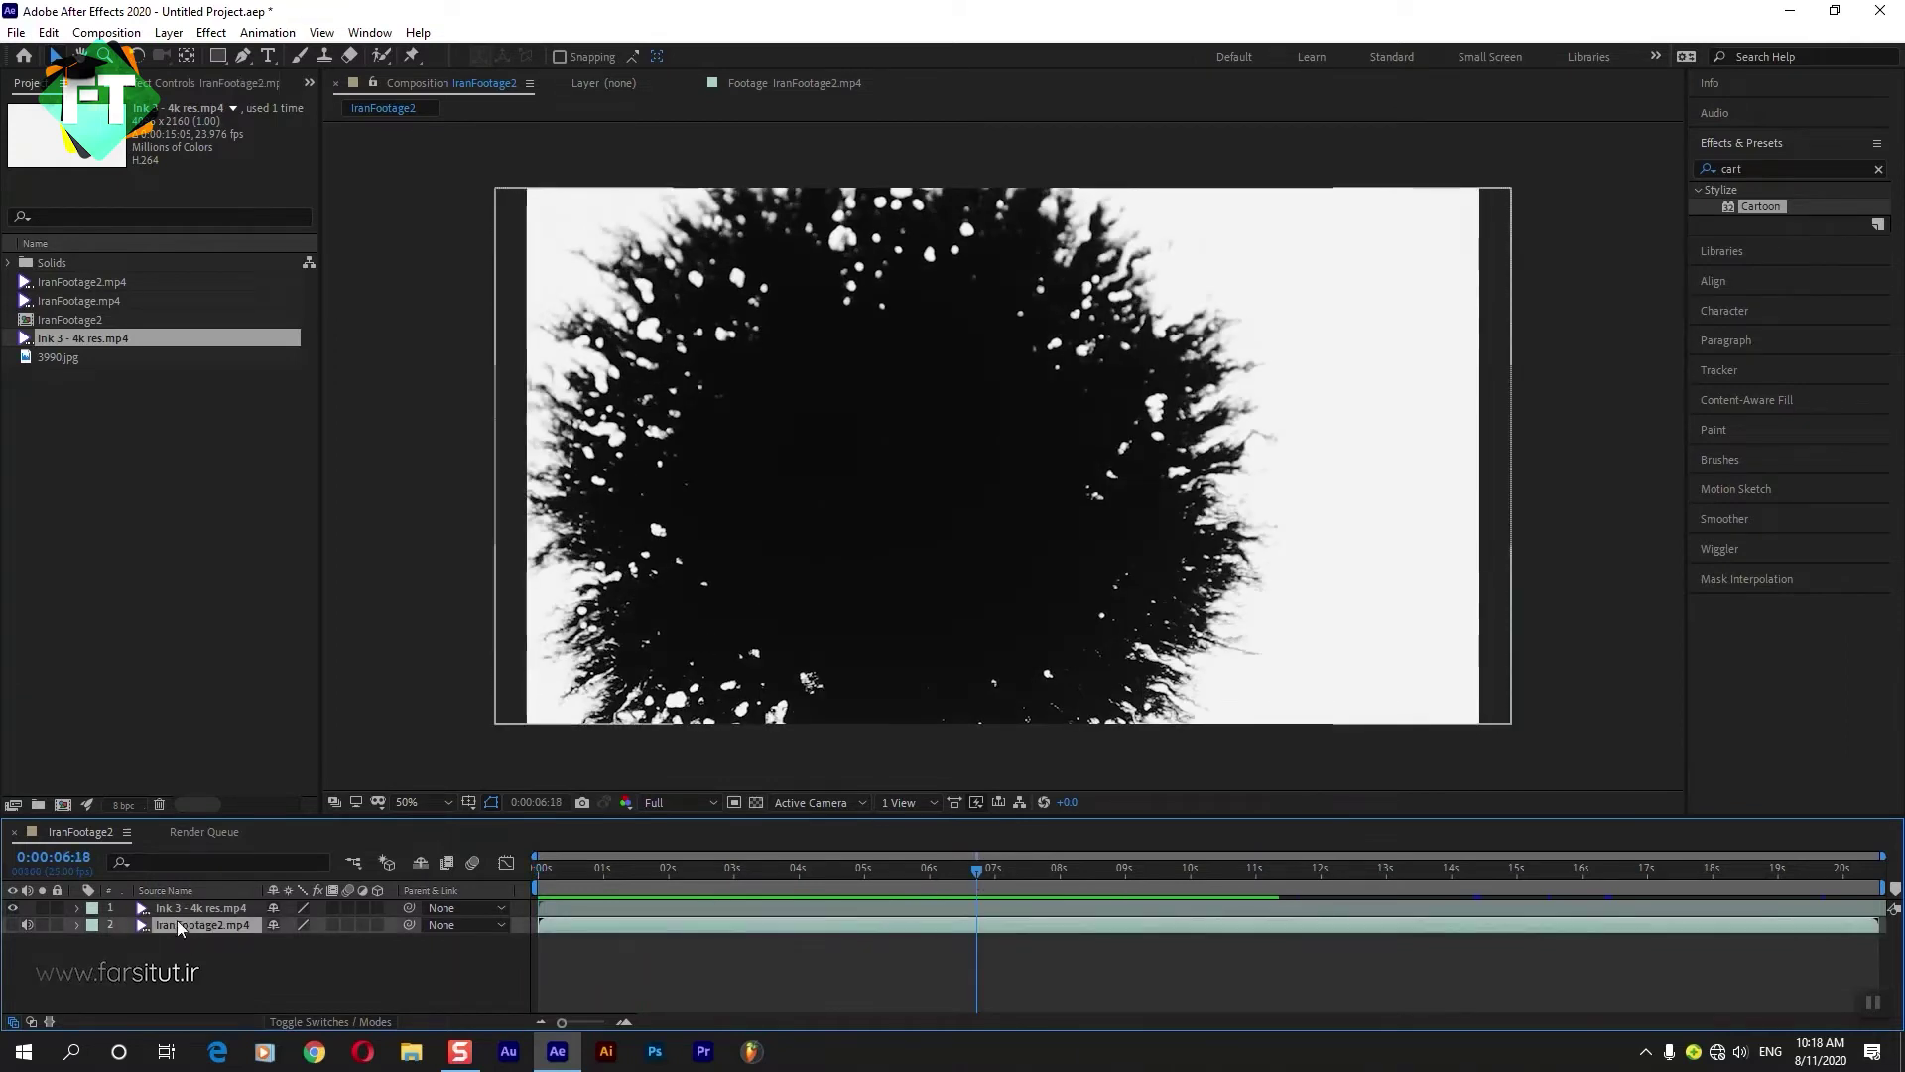
left_click(330, 1022)
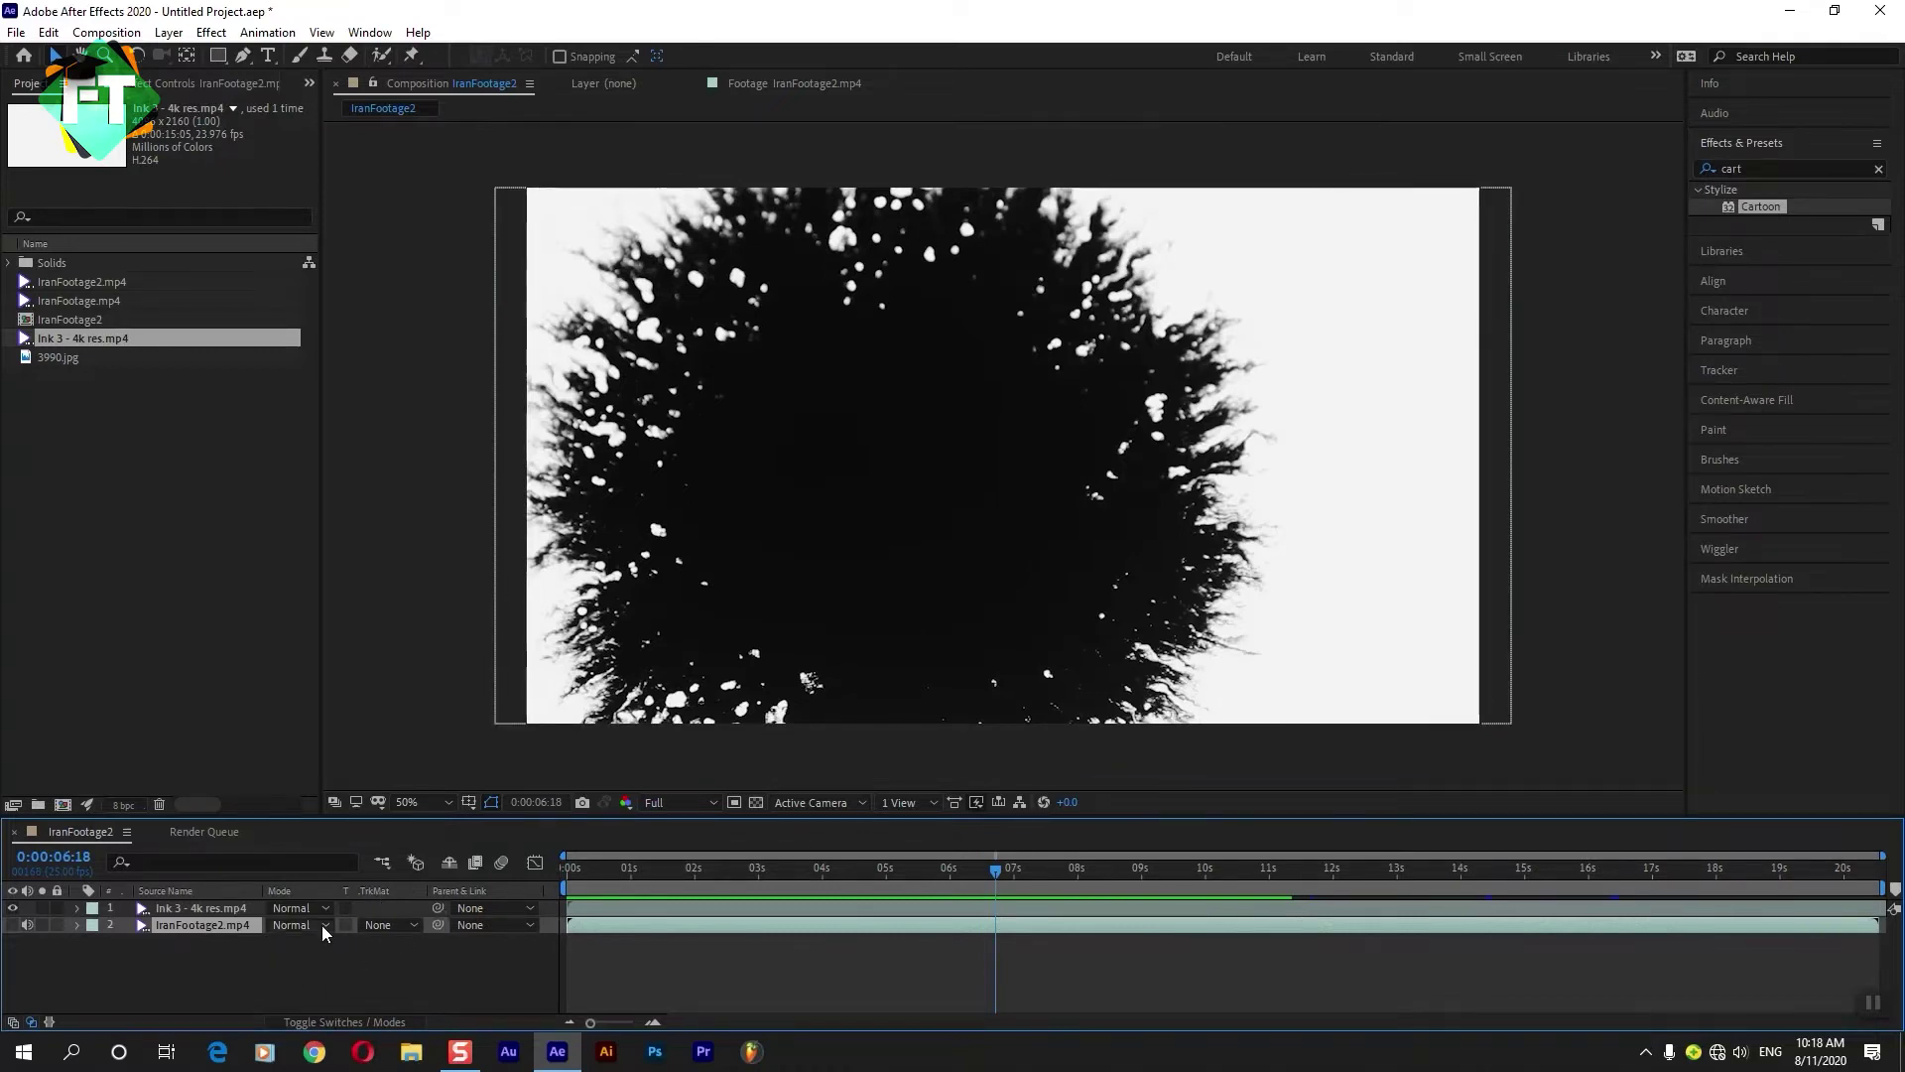
left_click(186, 927)
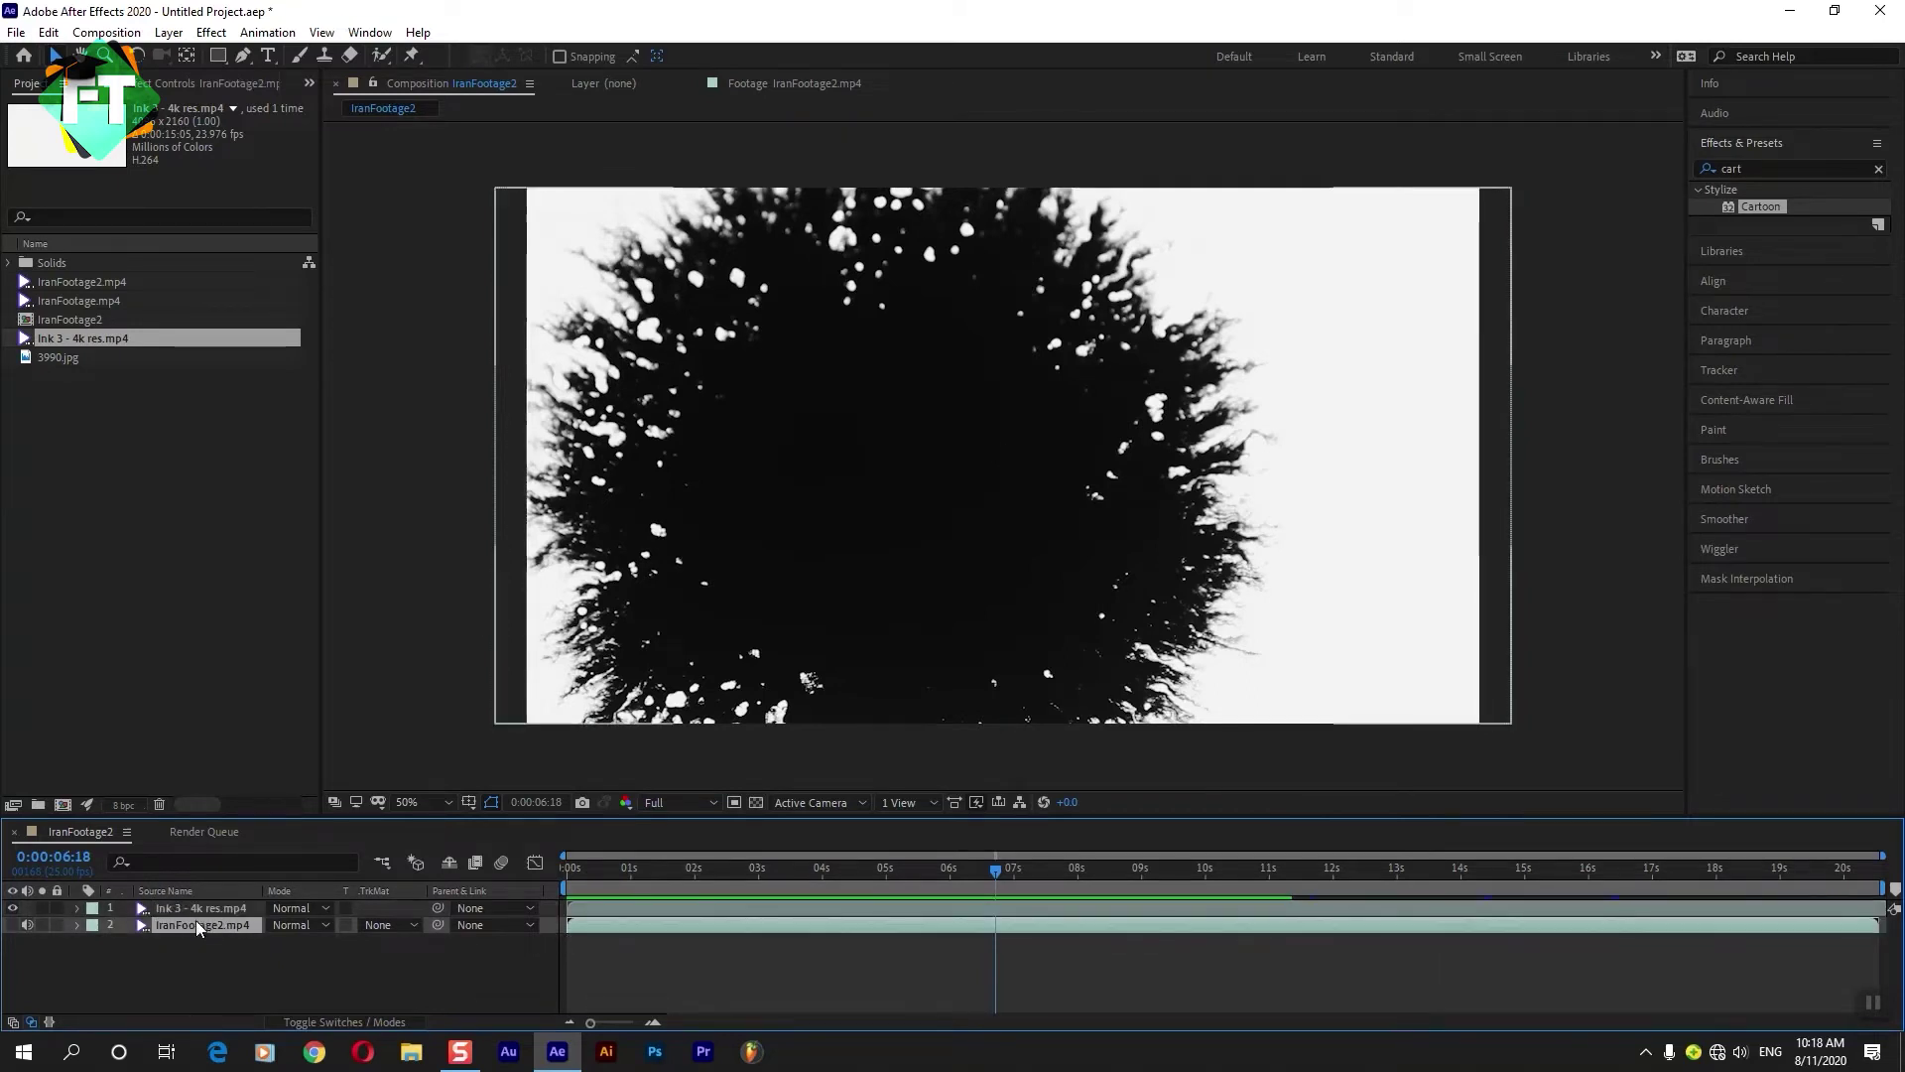
left_click(384, 927)
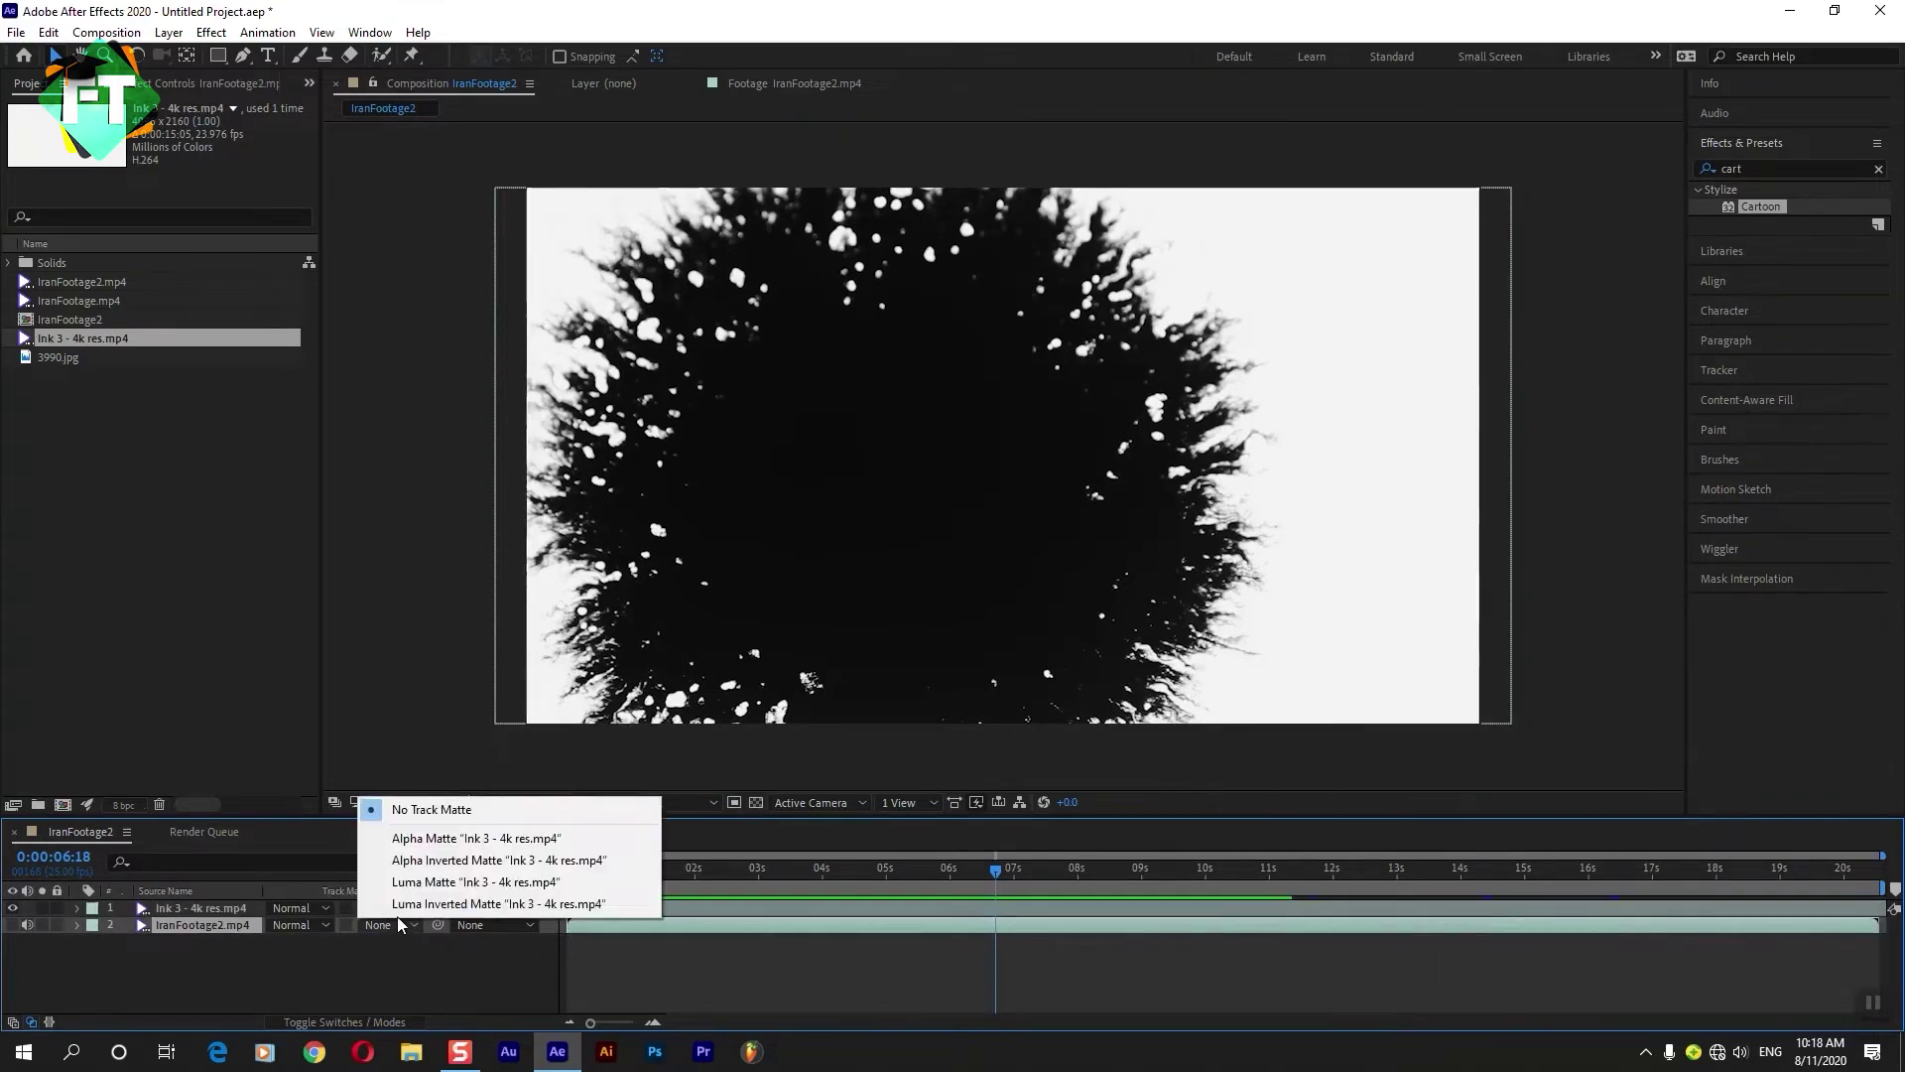
left_click(405, 903)
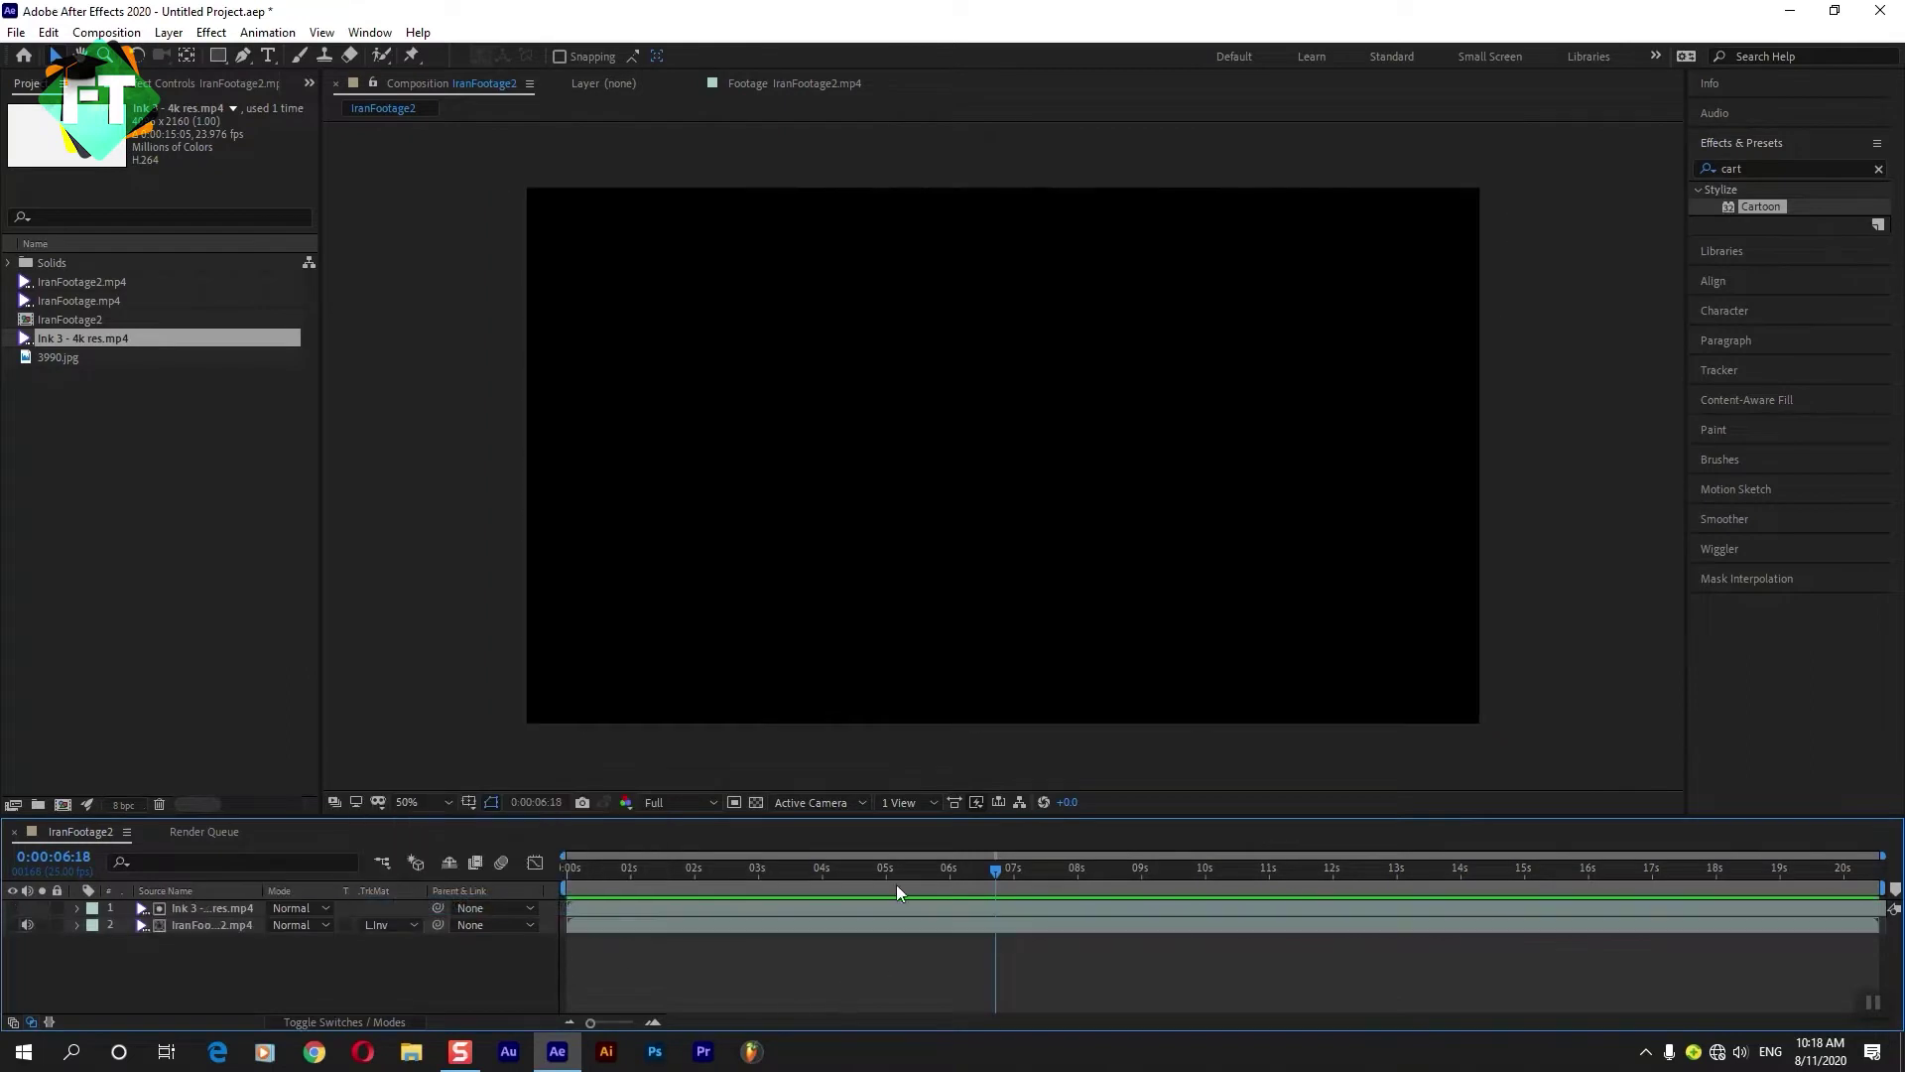
left_click(402, 926)
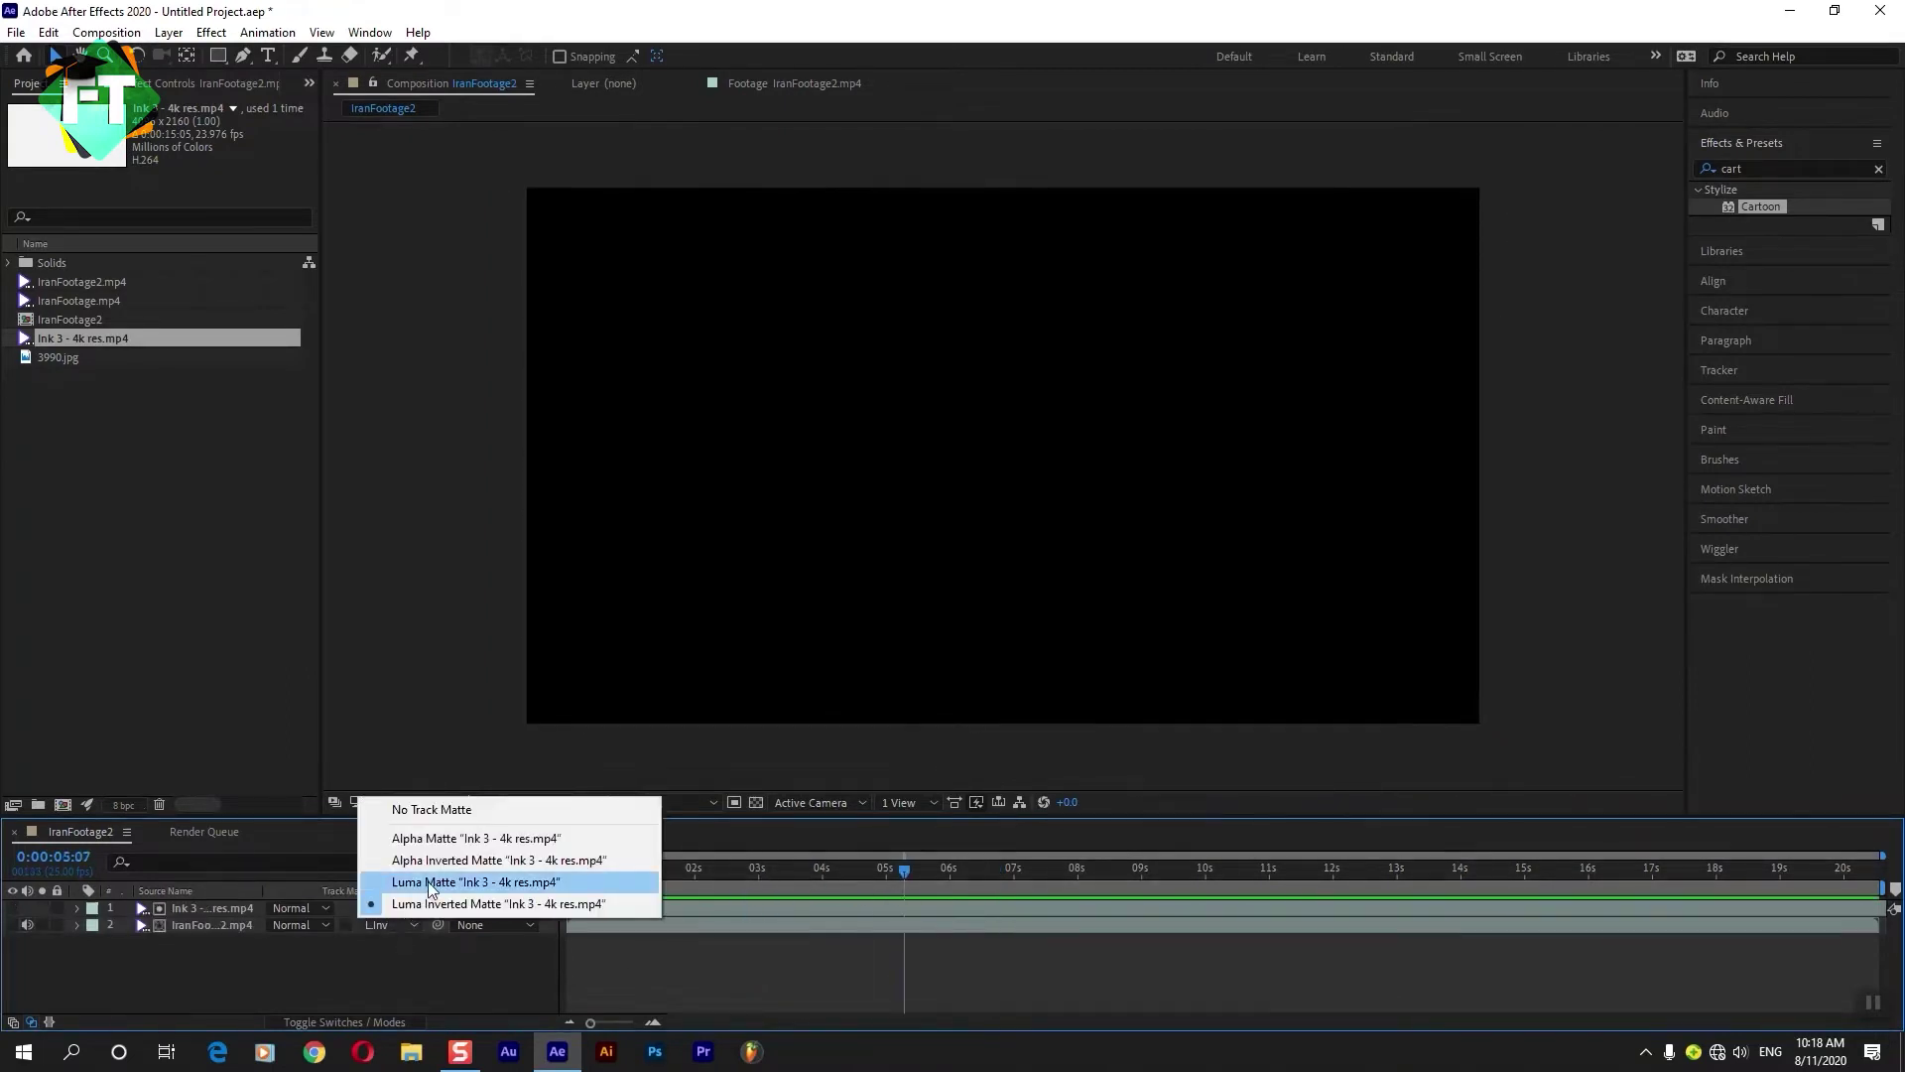
left_click(427, 883)
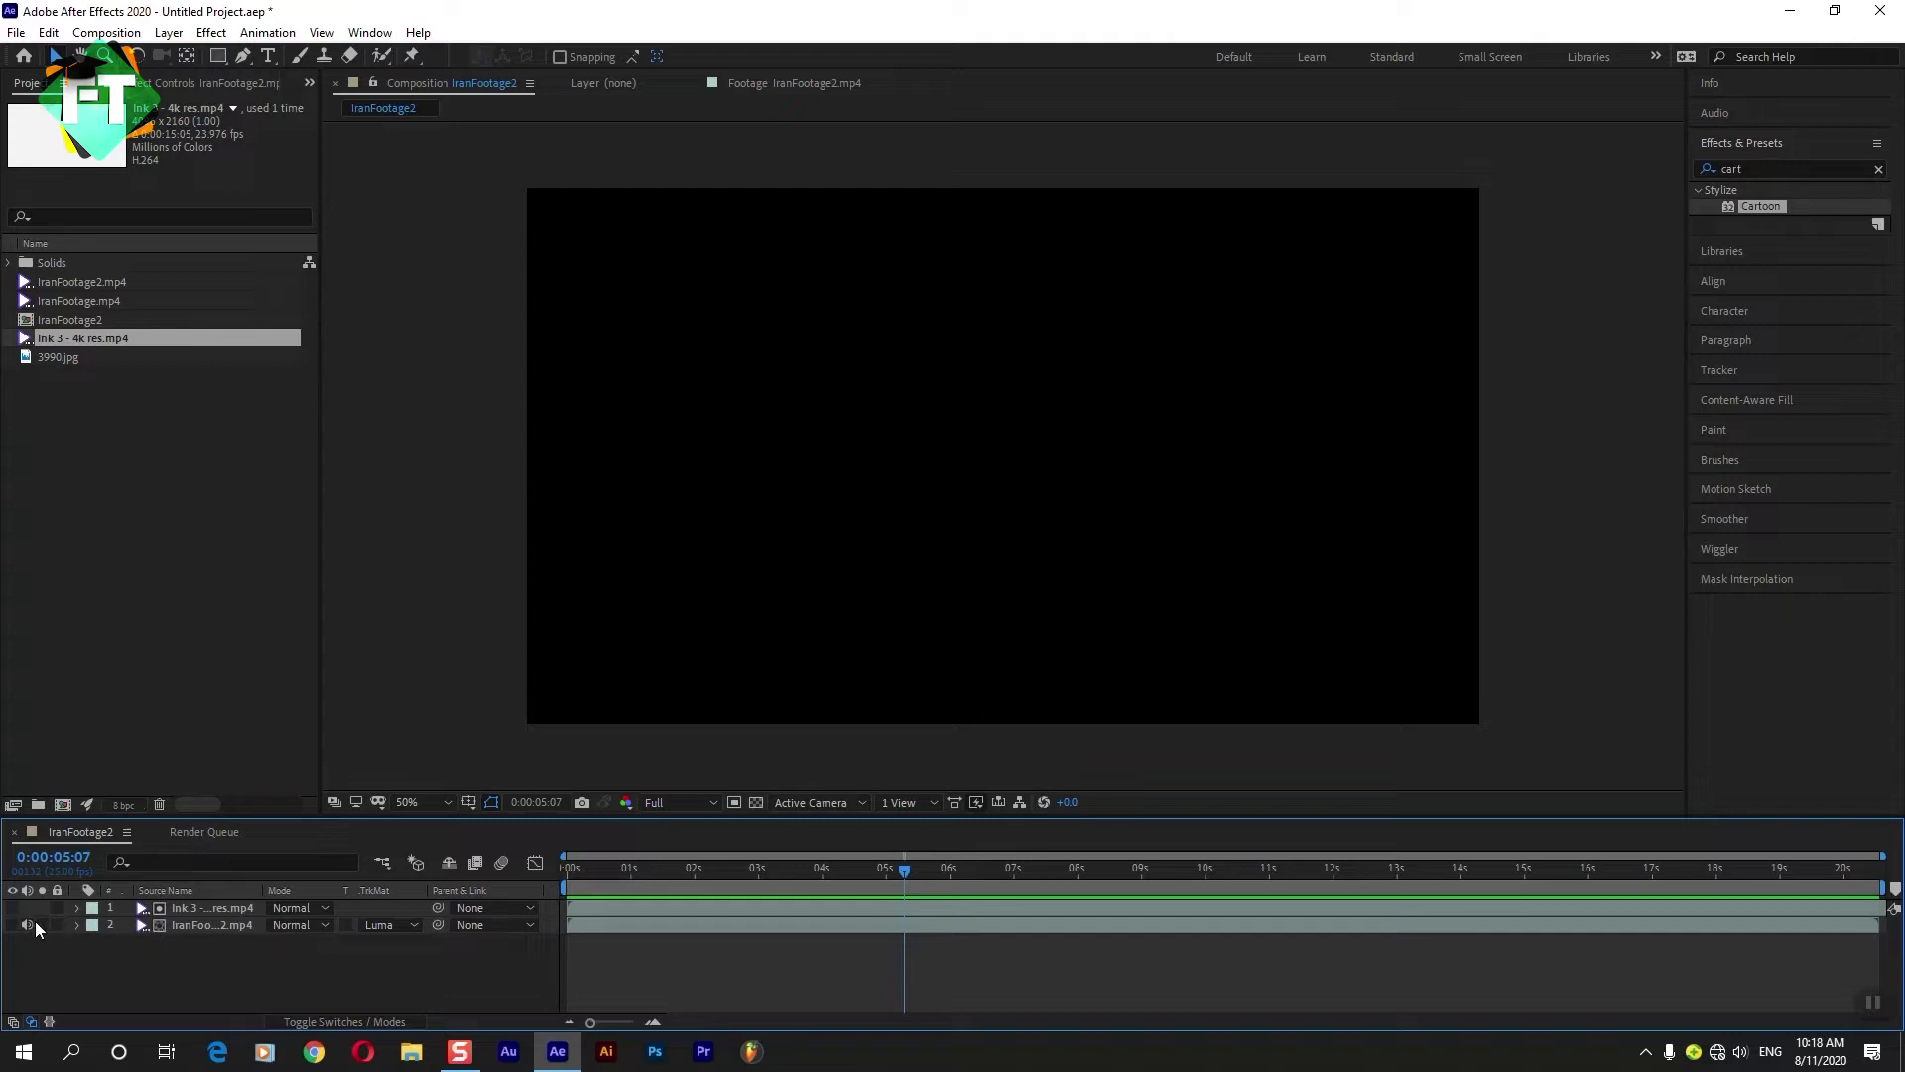
left_click(175, 927)
left_click(12, 925)
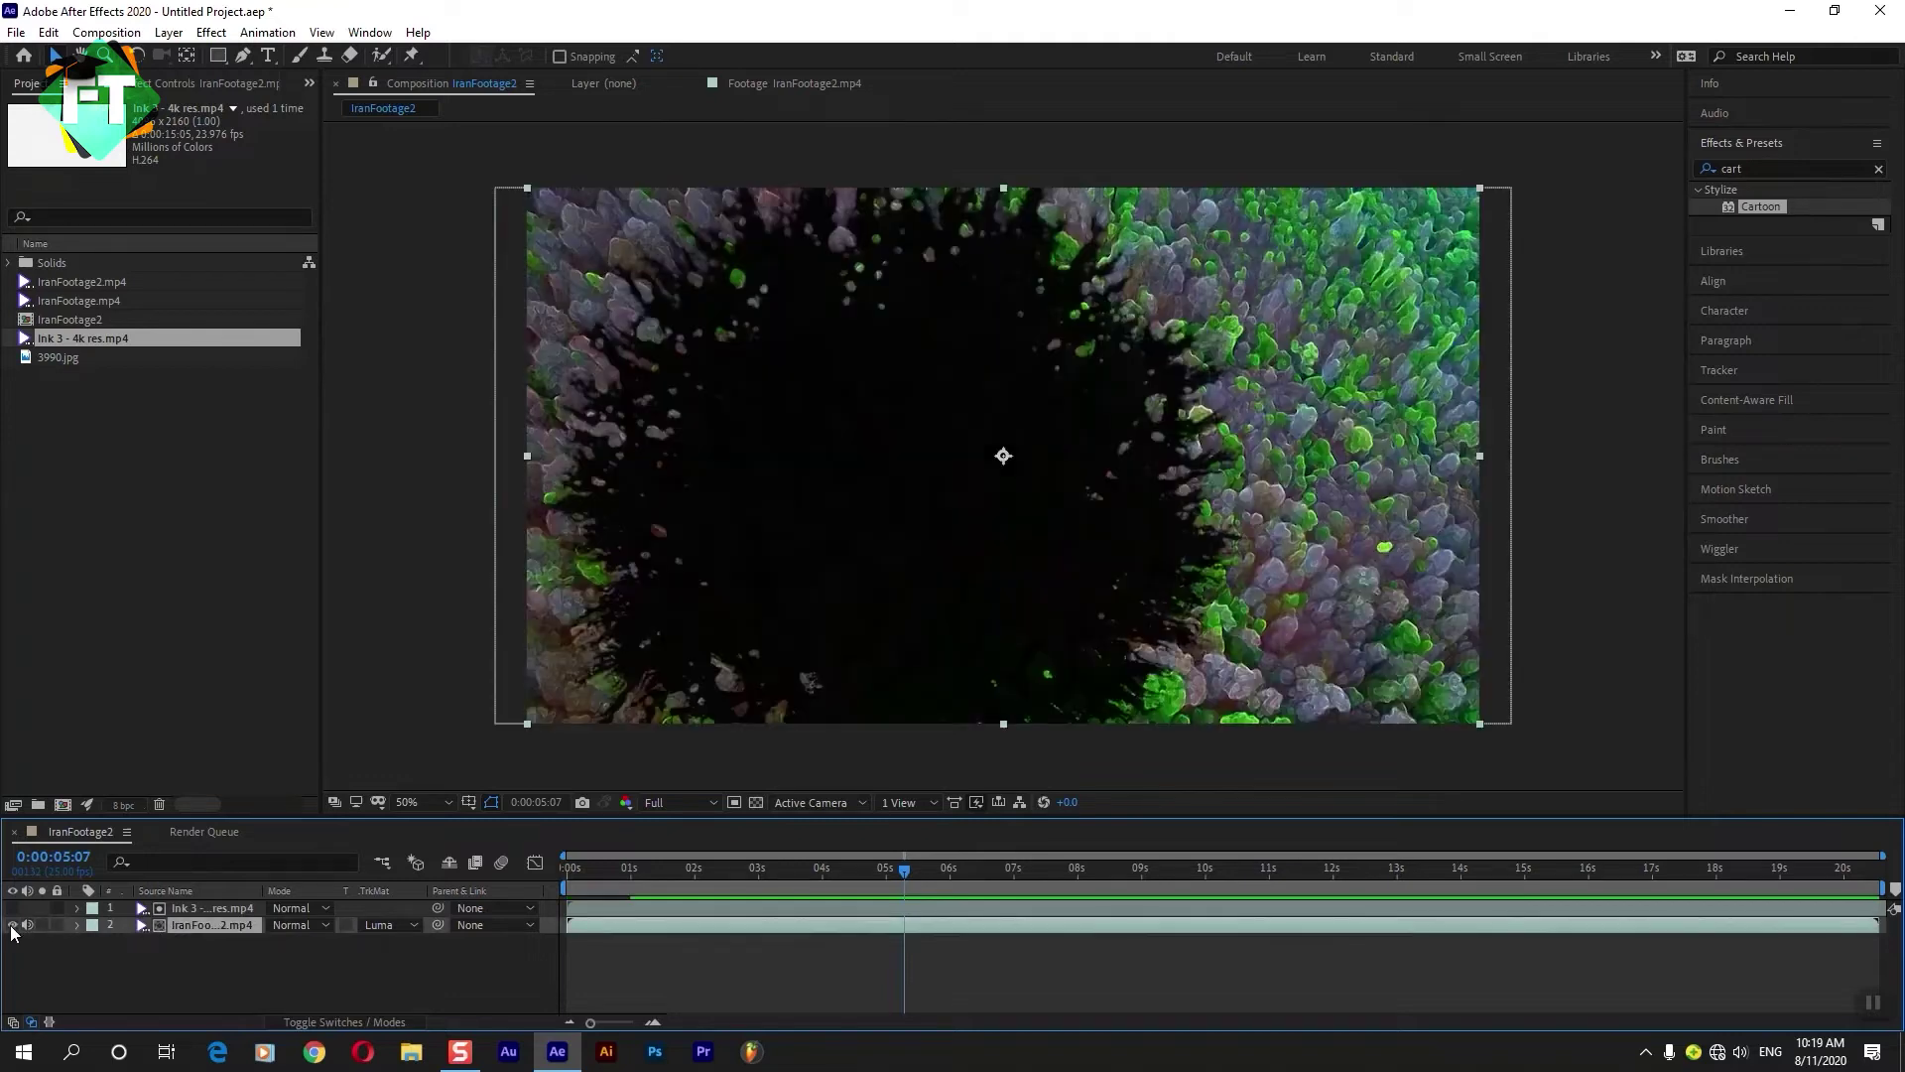
left_click(409, 925)
left_click(429, 905)
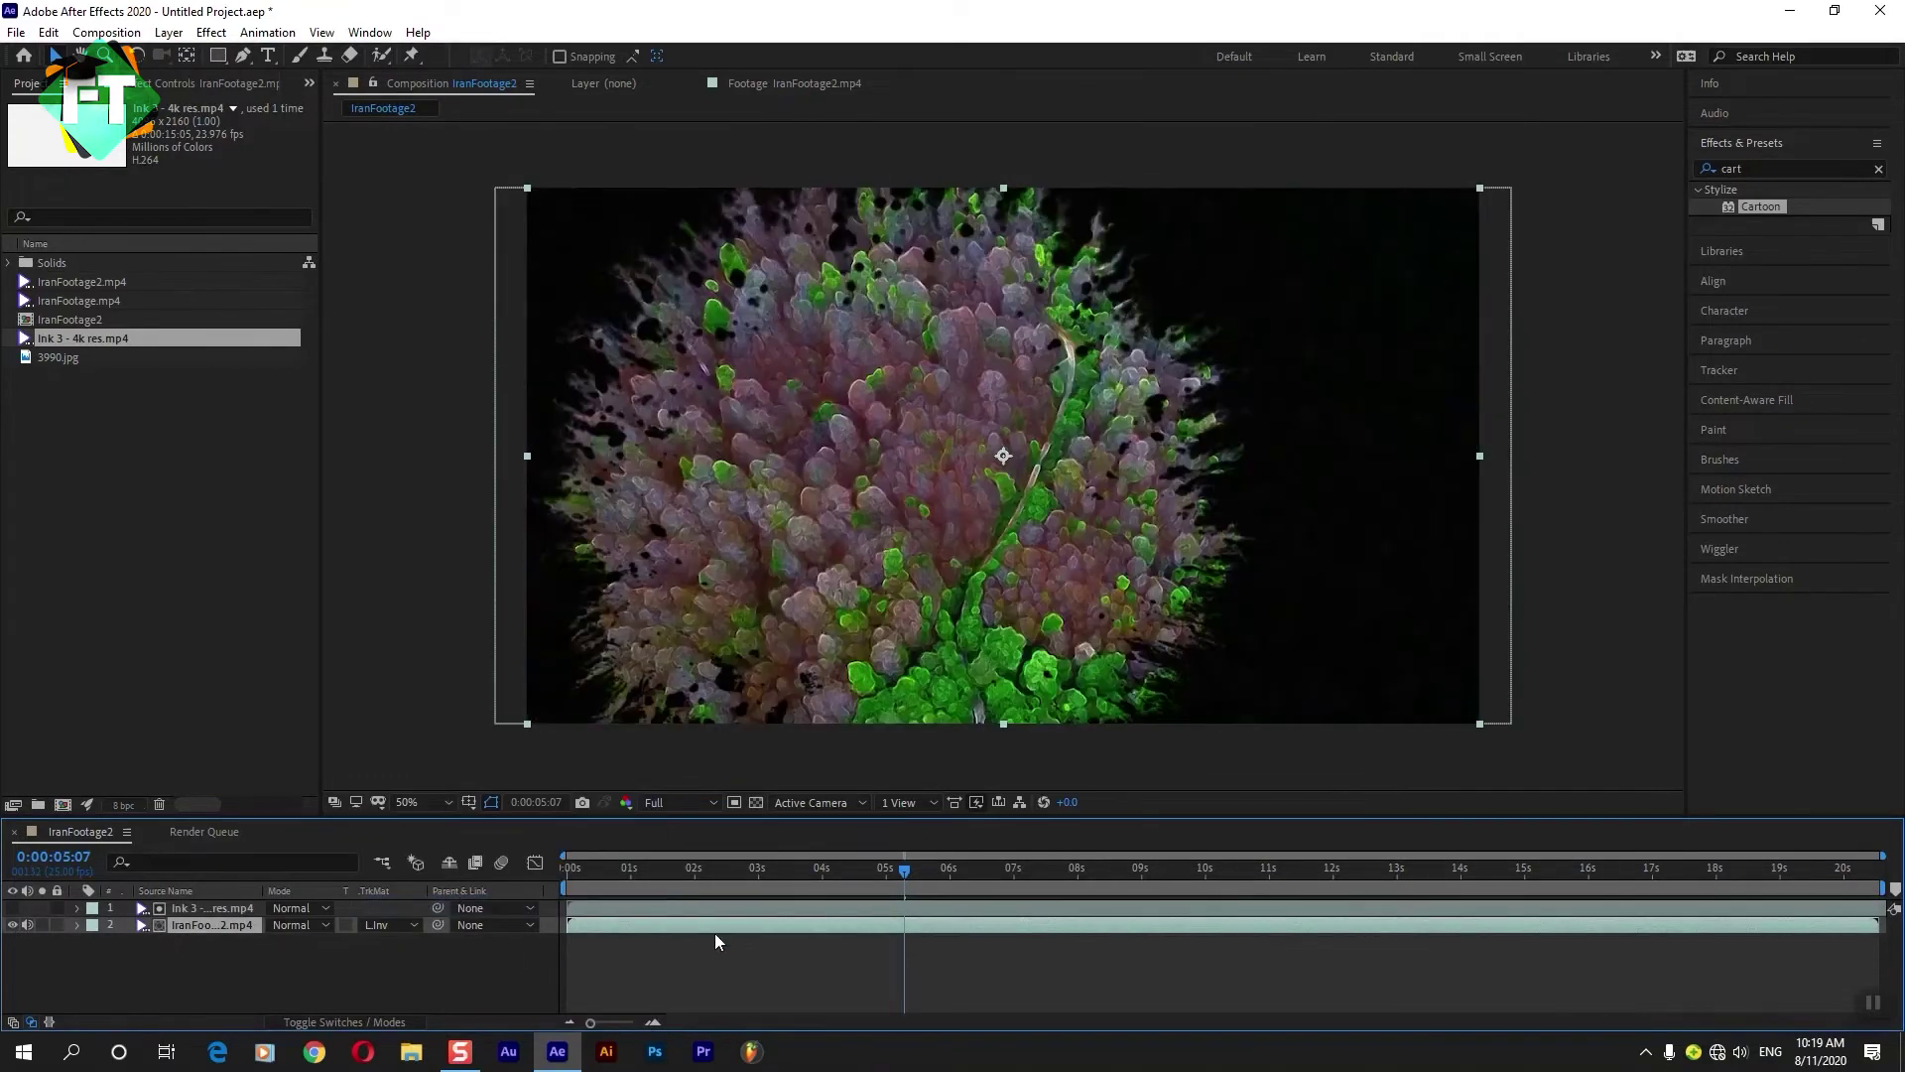
Keep the Luma Inverted Matte and preview the matted forest from near the start.
left_click_drag(904, 869, 768, 869)
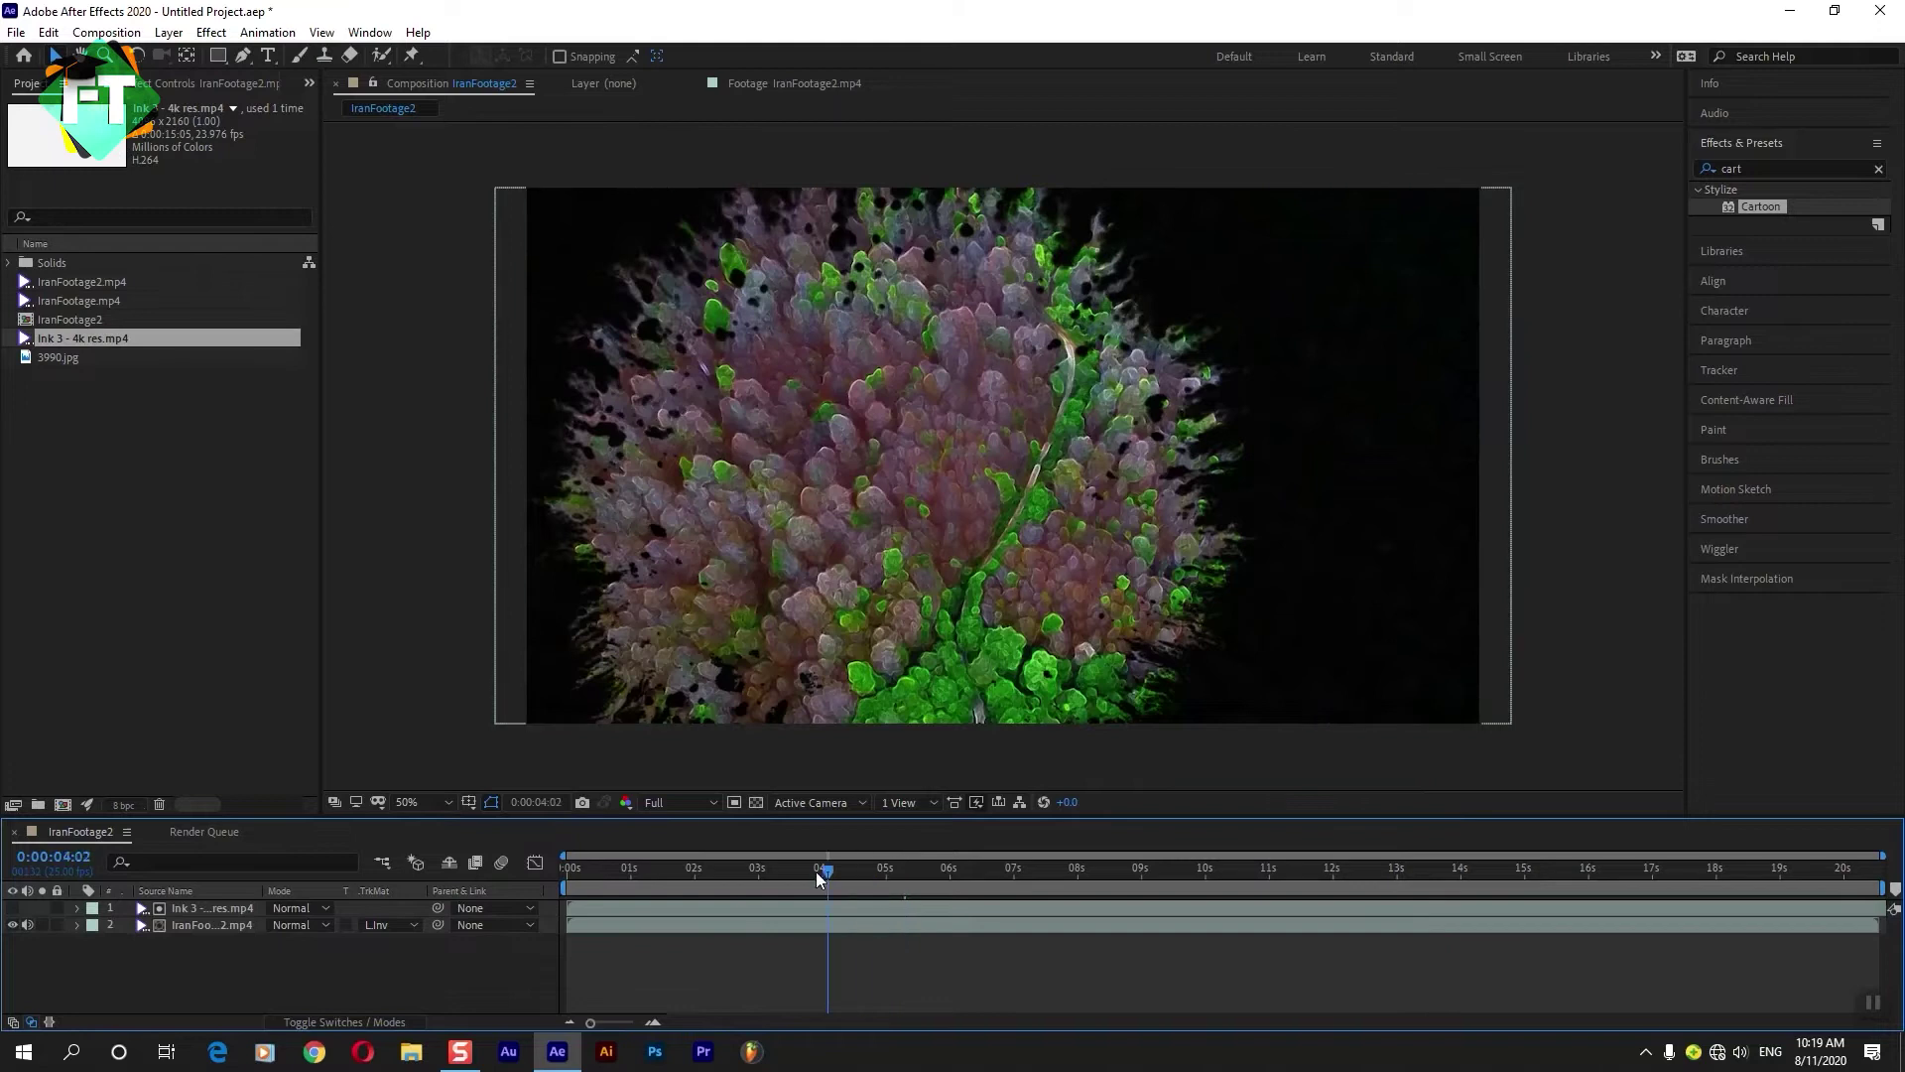
left_click(385, 926)
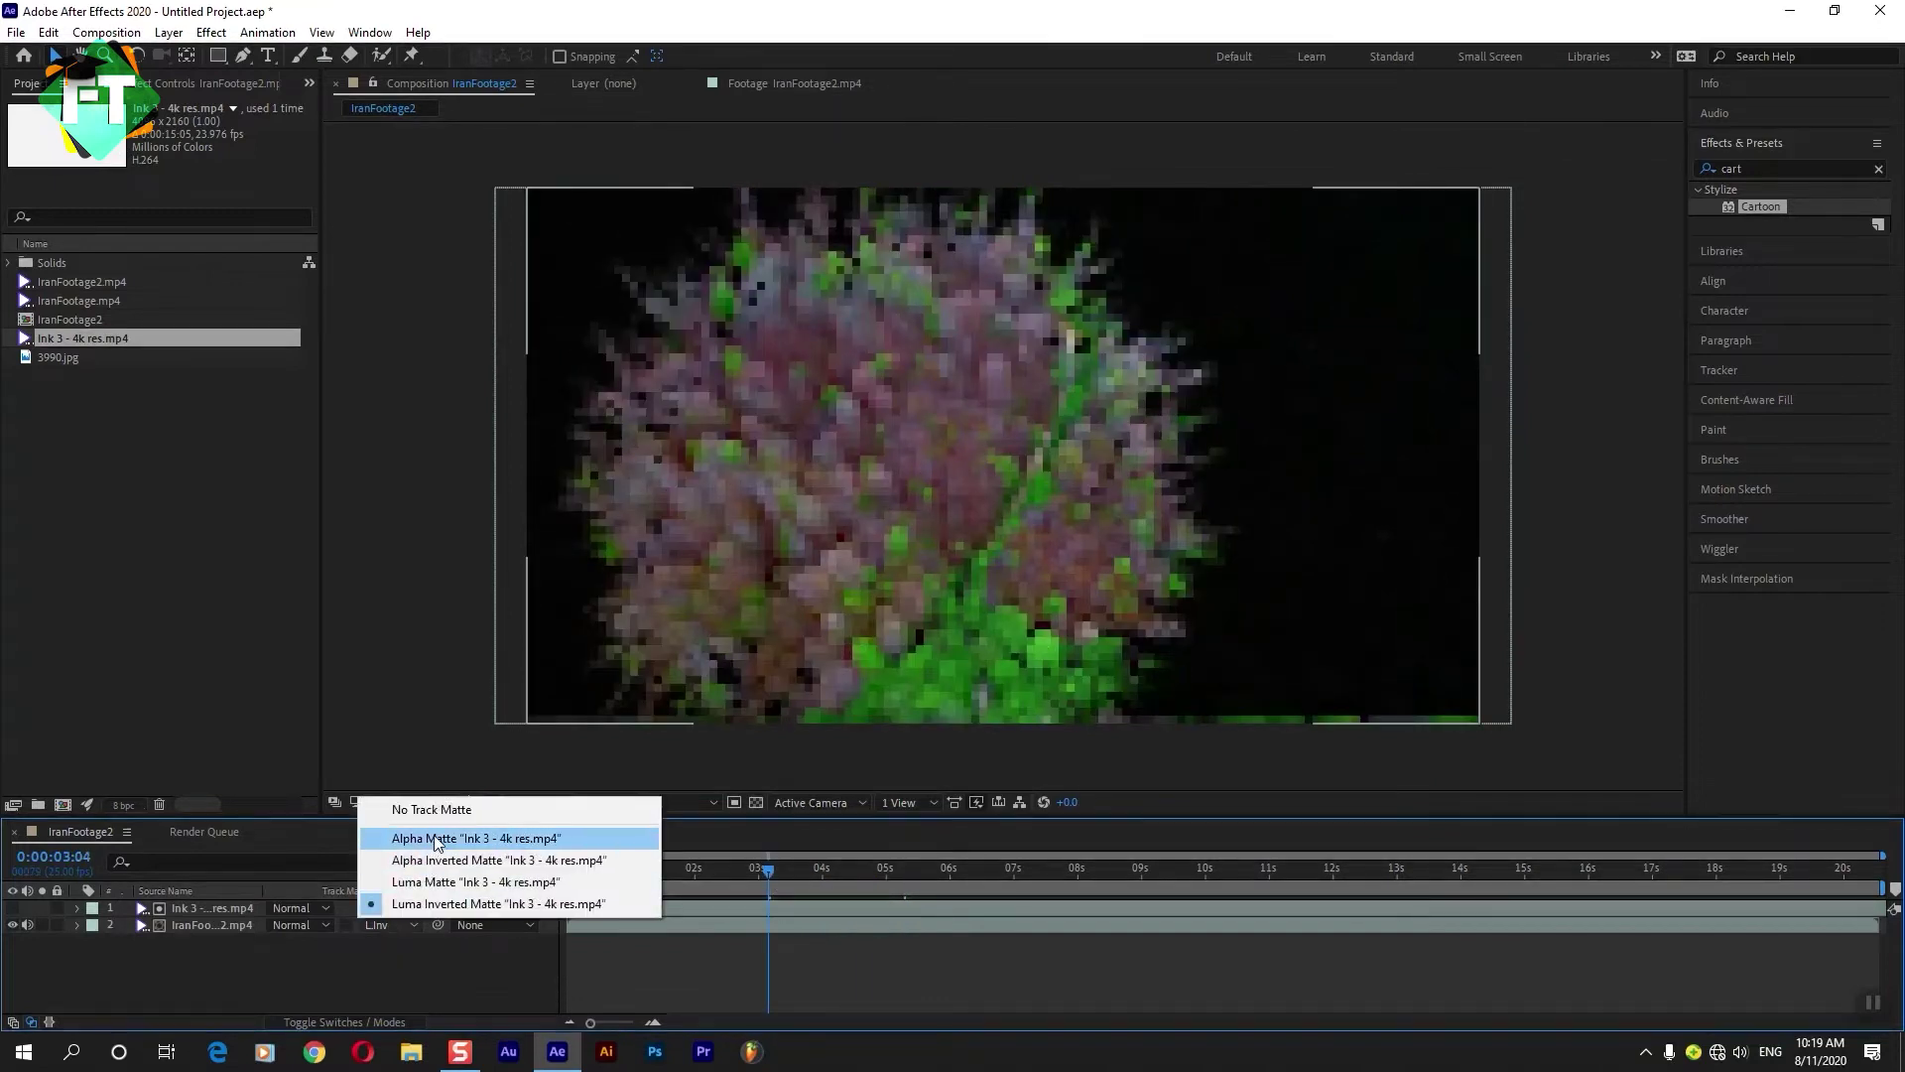
left_click(772, 951)
left_click(811, 873)
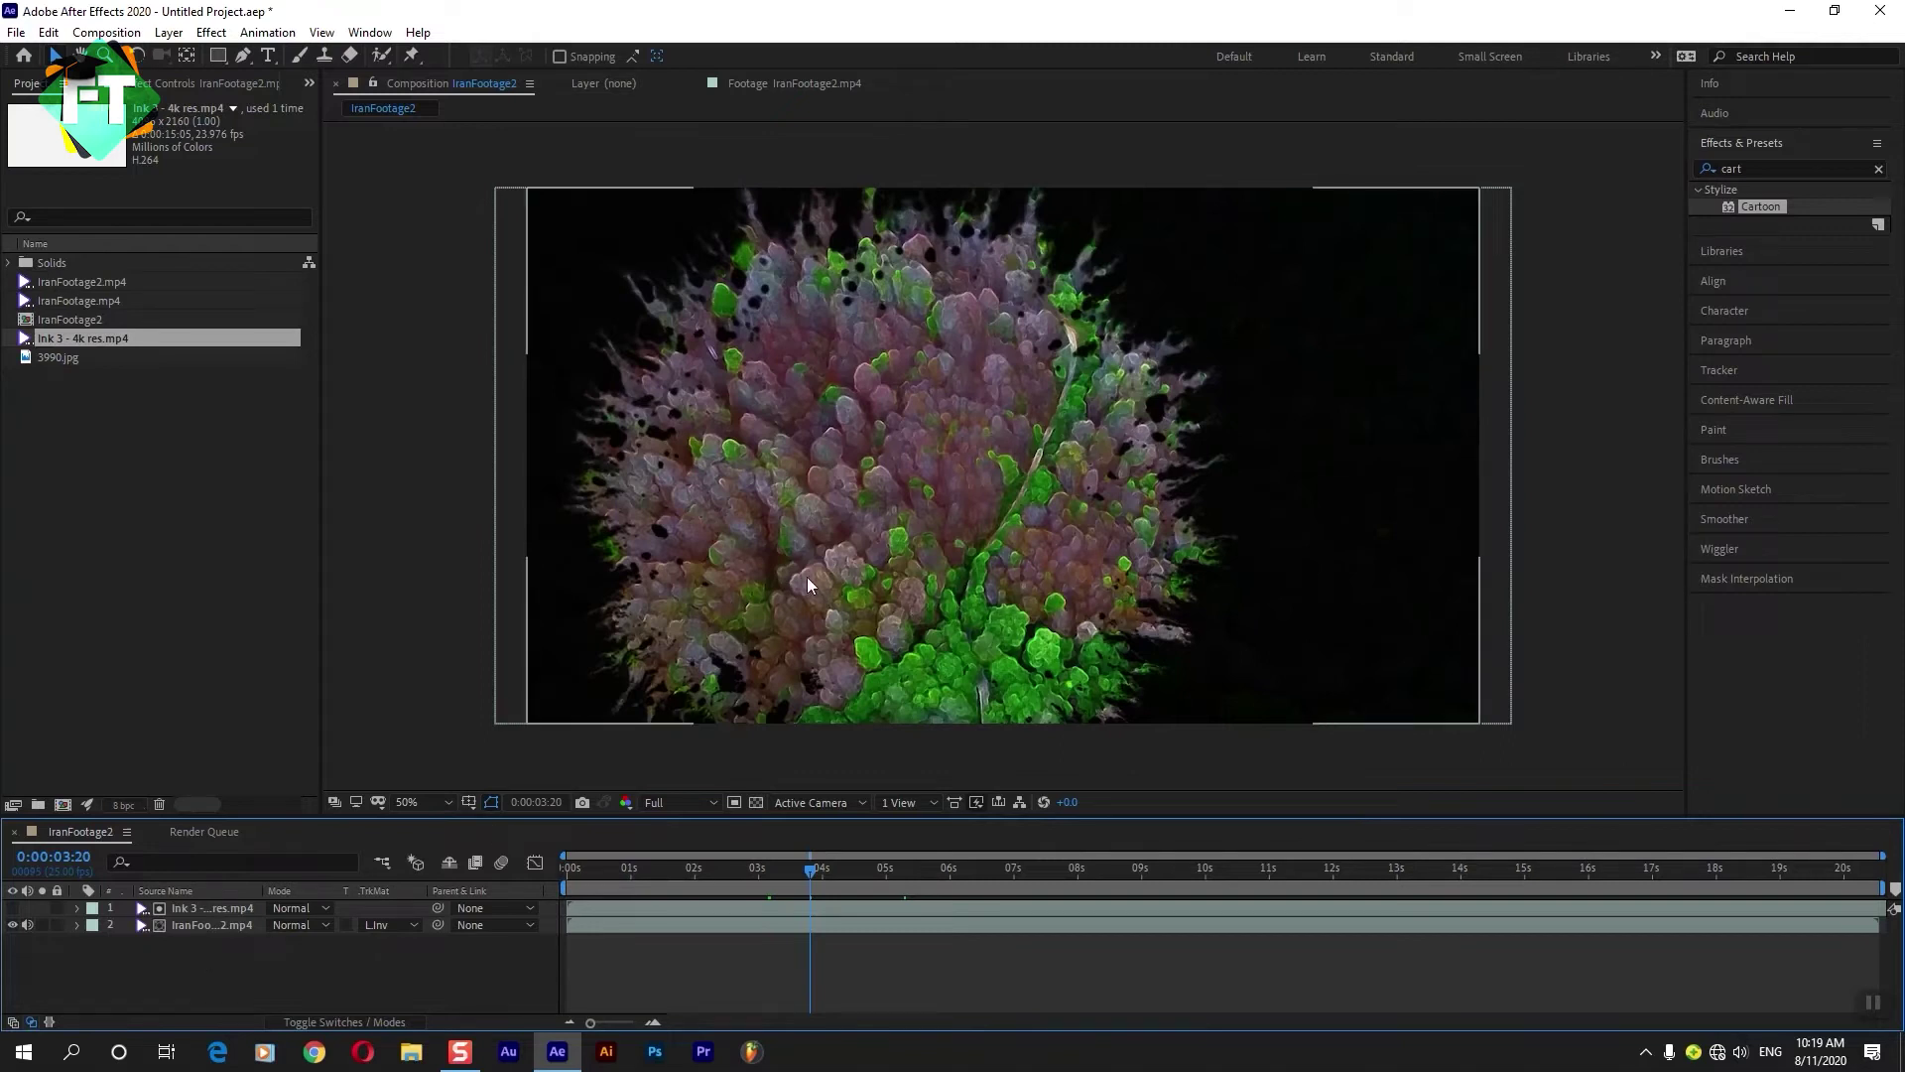
left_click(598, 867)
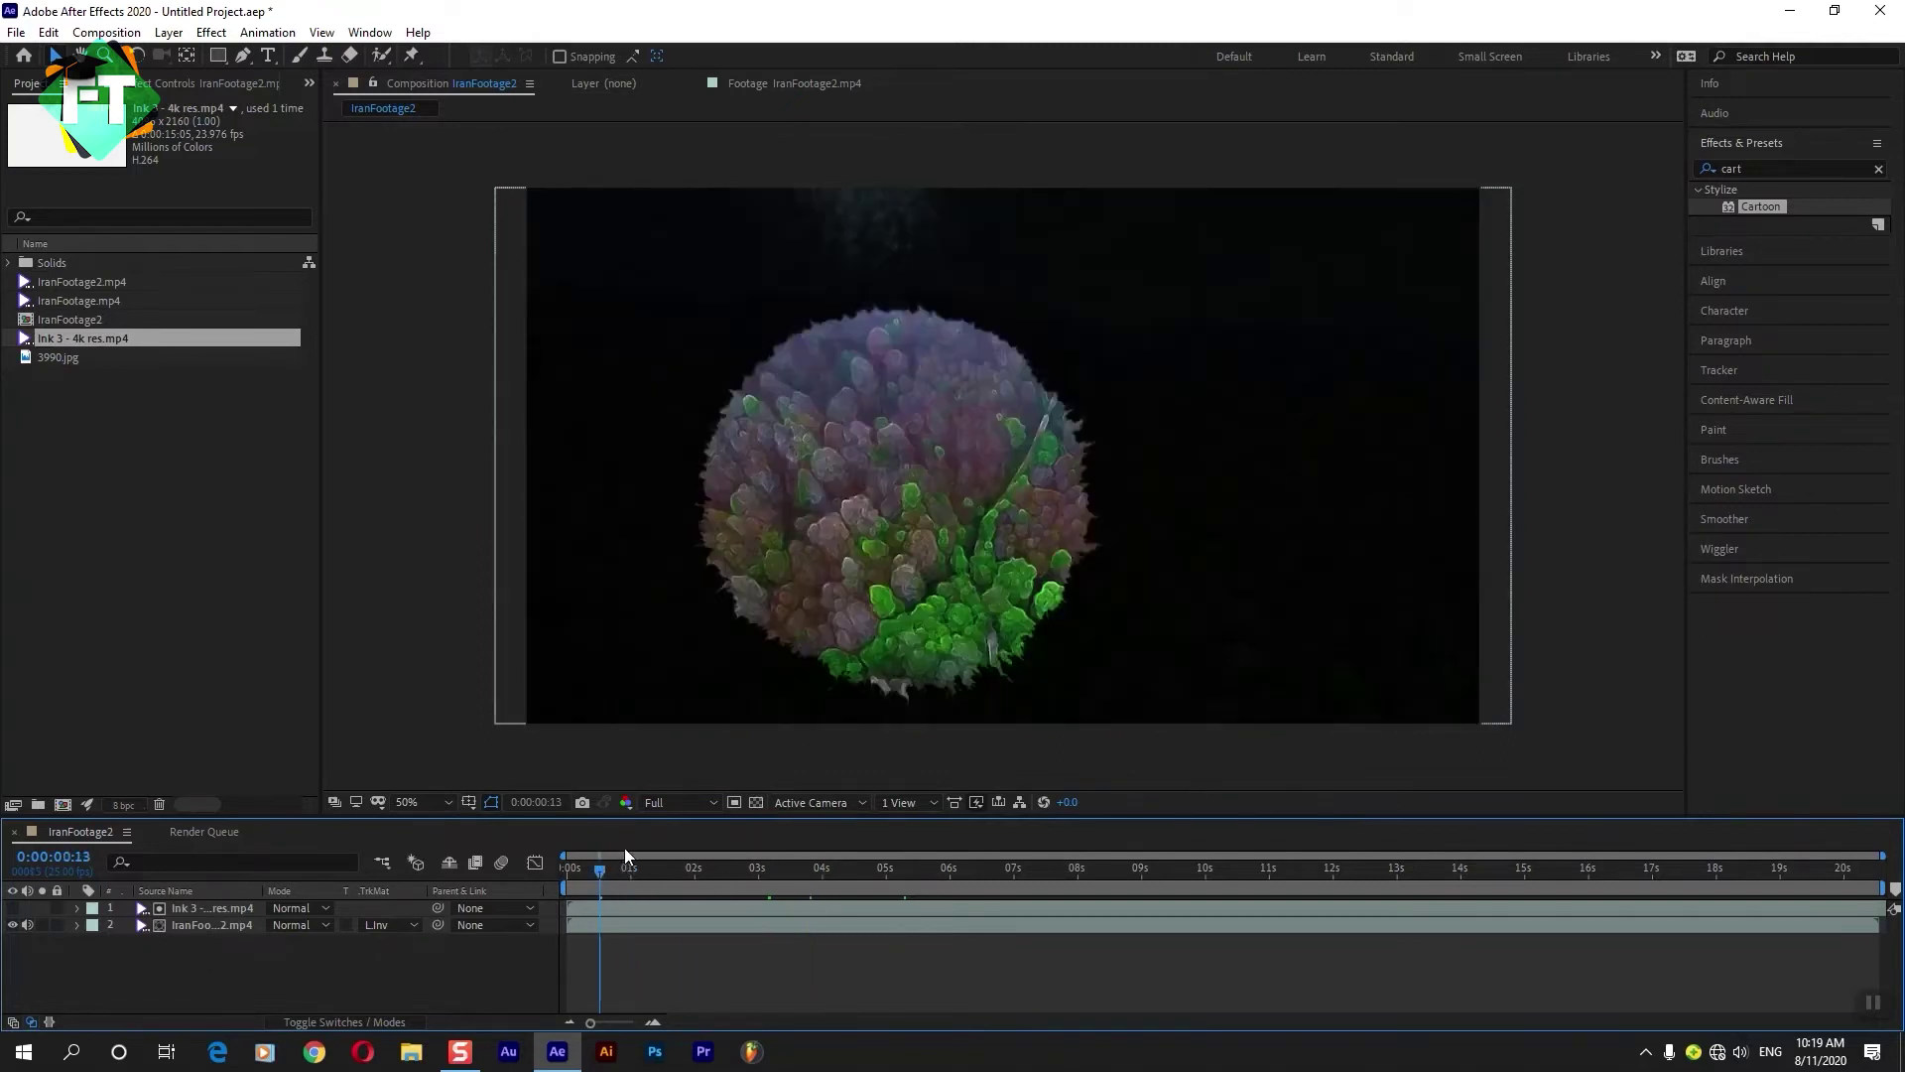
key("space")
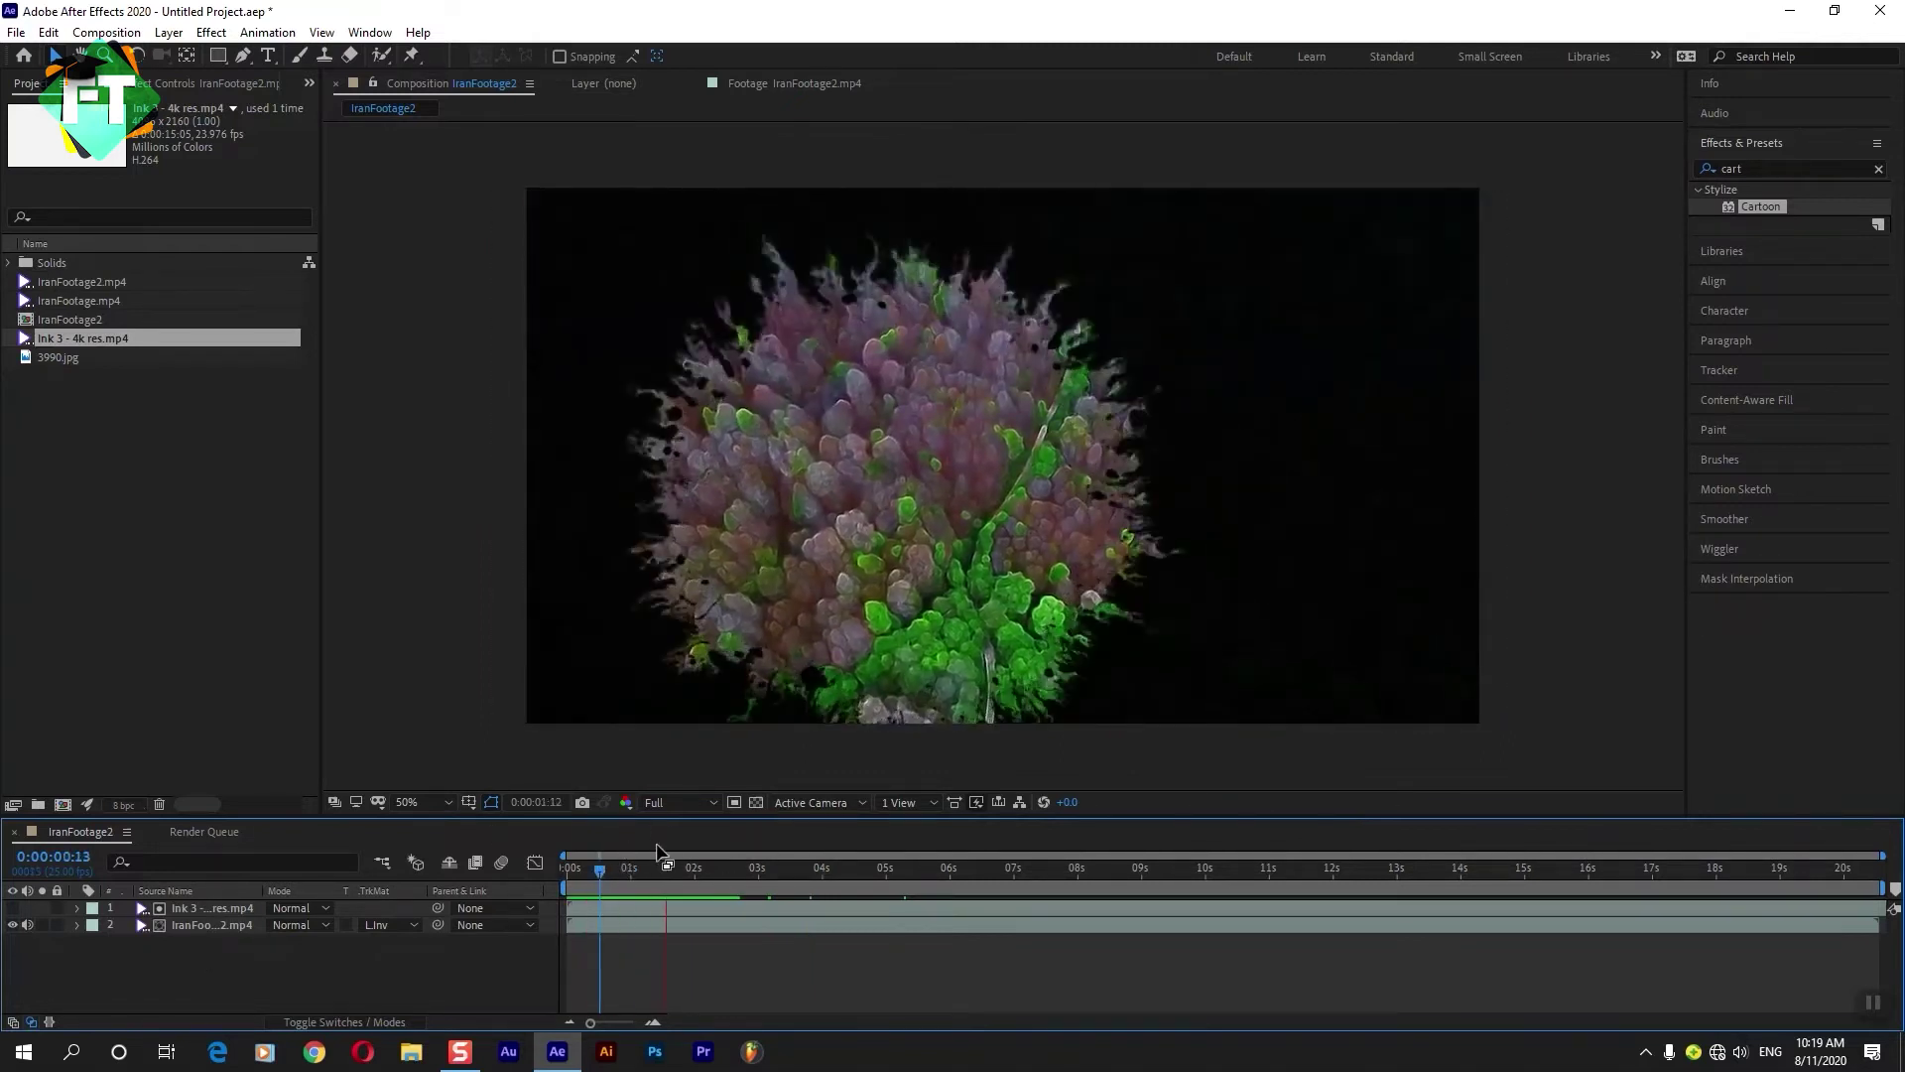
Try Alpha Inverted and Alpha mattes on the forest, then return to Luma Inverted Matte.
left_click(395, 924)
left_click(395, 924)
left_click(395, 924)
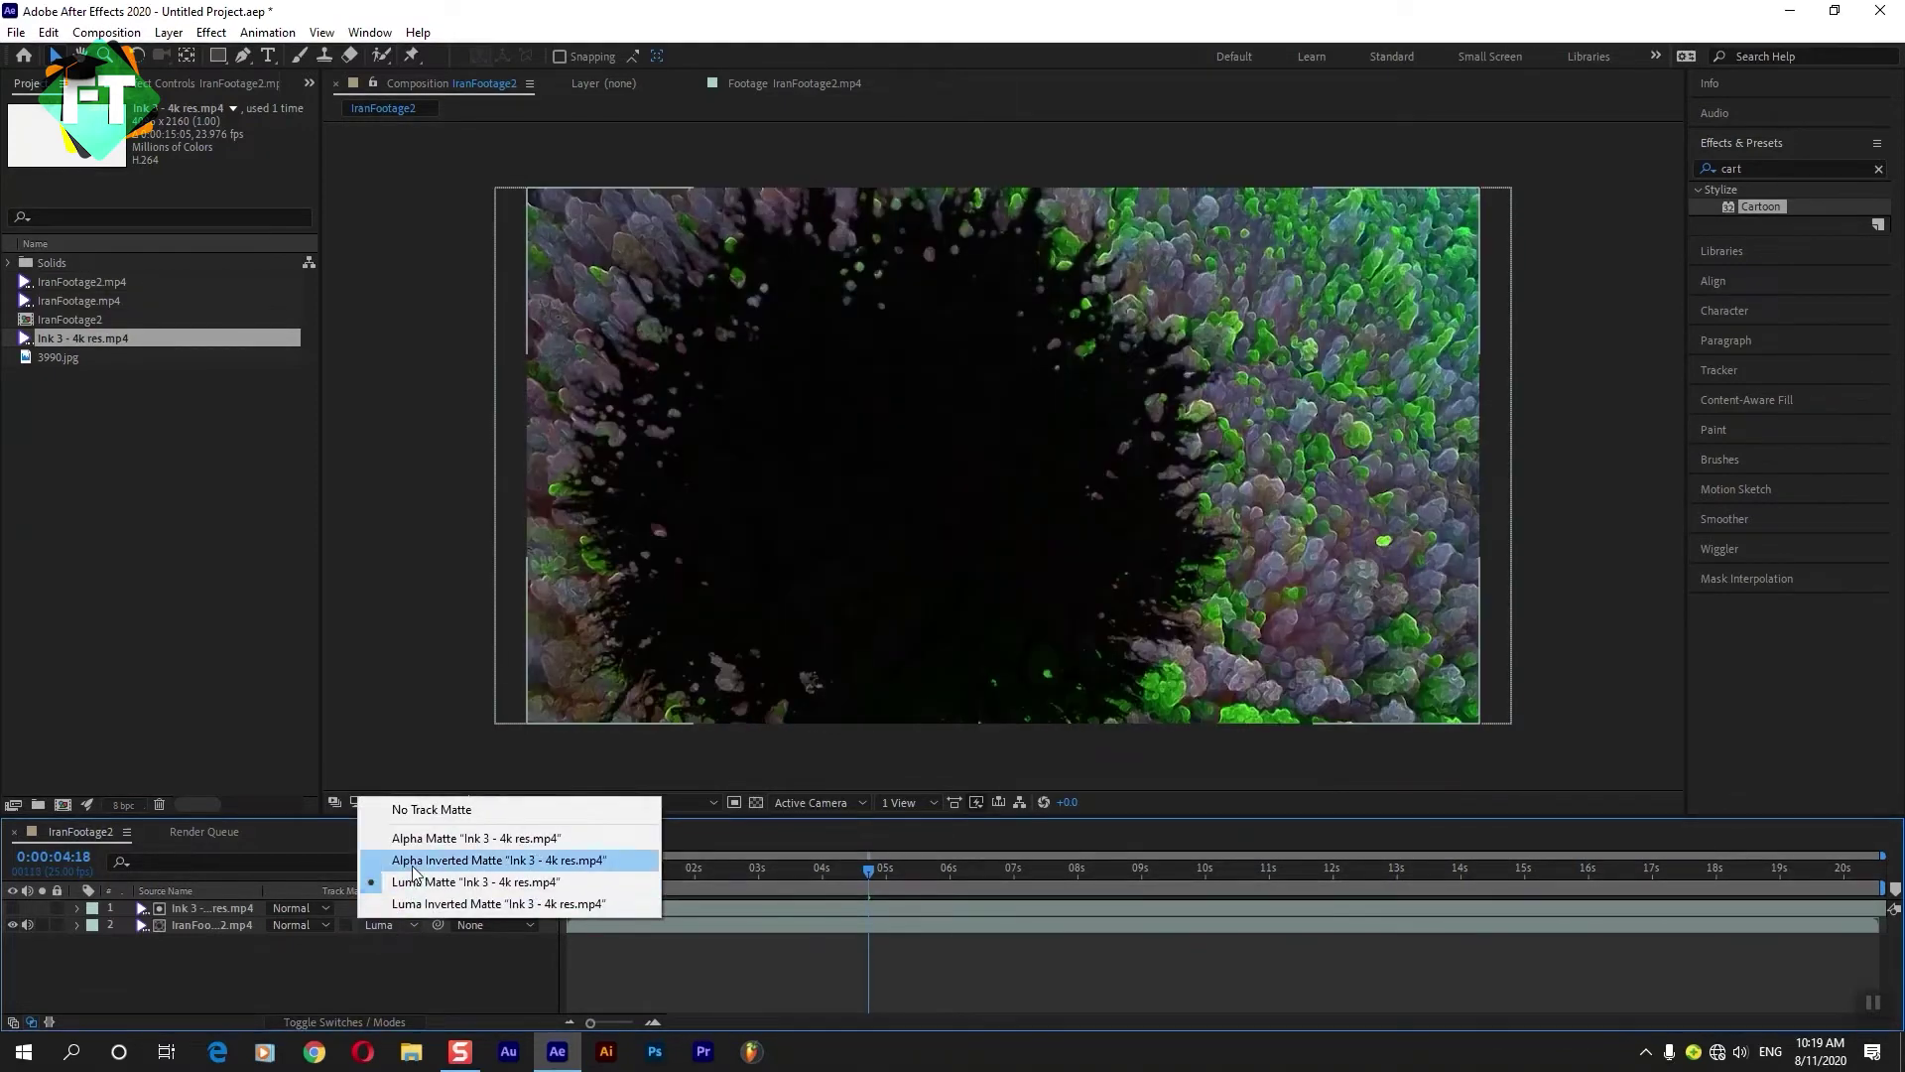
left_click(446, 859)
left_click(402, 920)
left_click(426, 838)
left_click(385, 926)
left_click(402, 908)
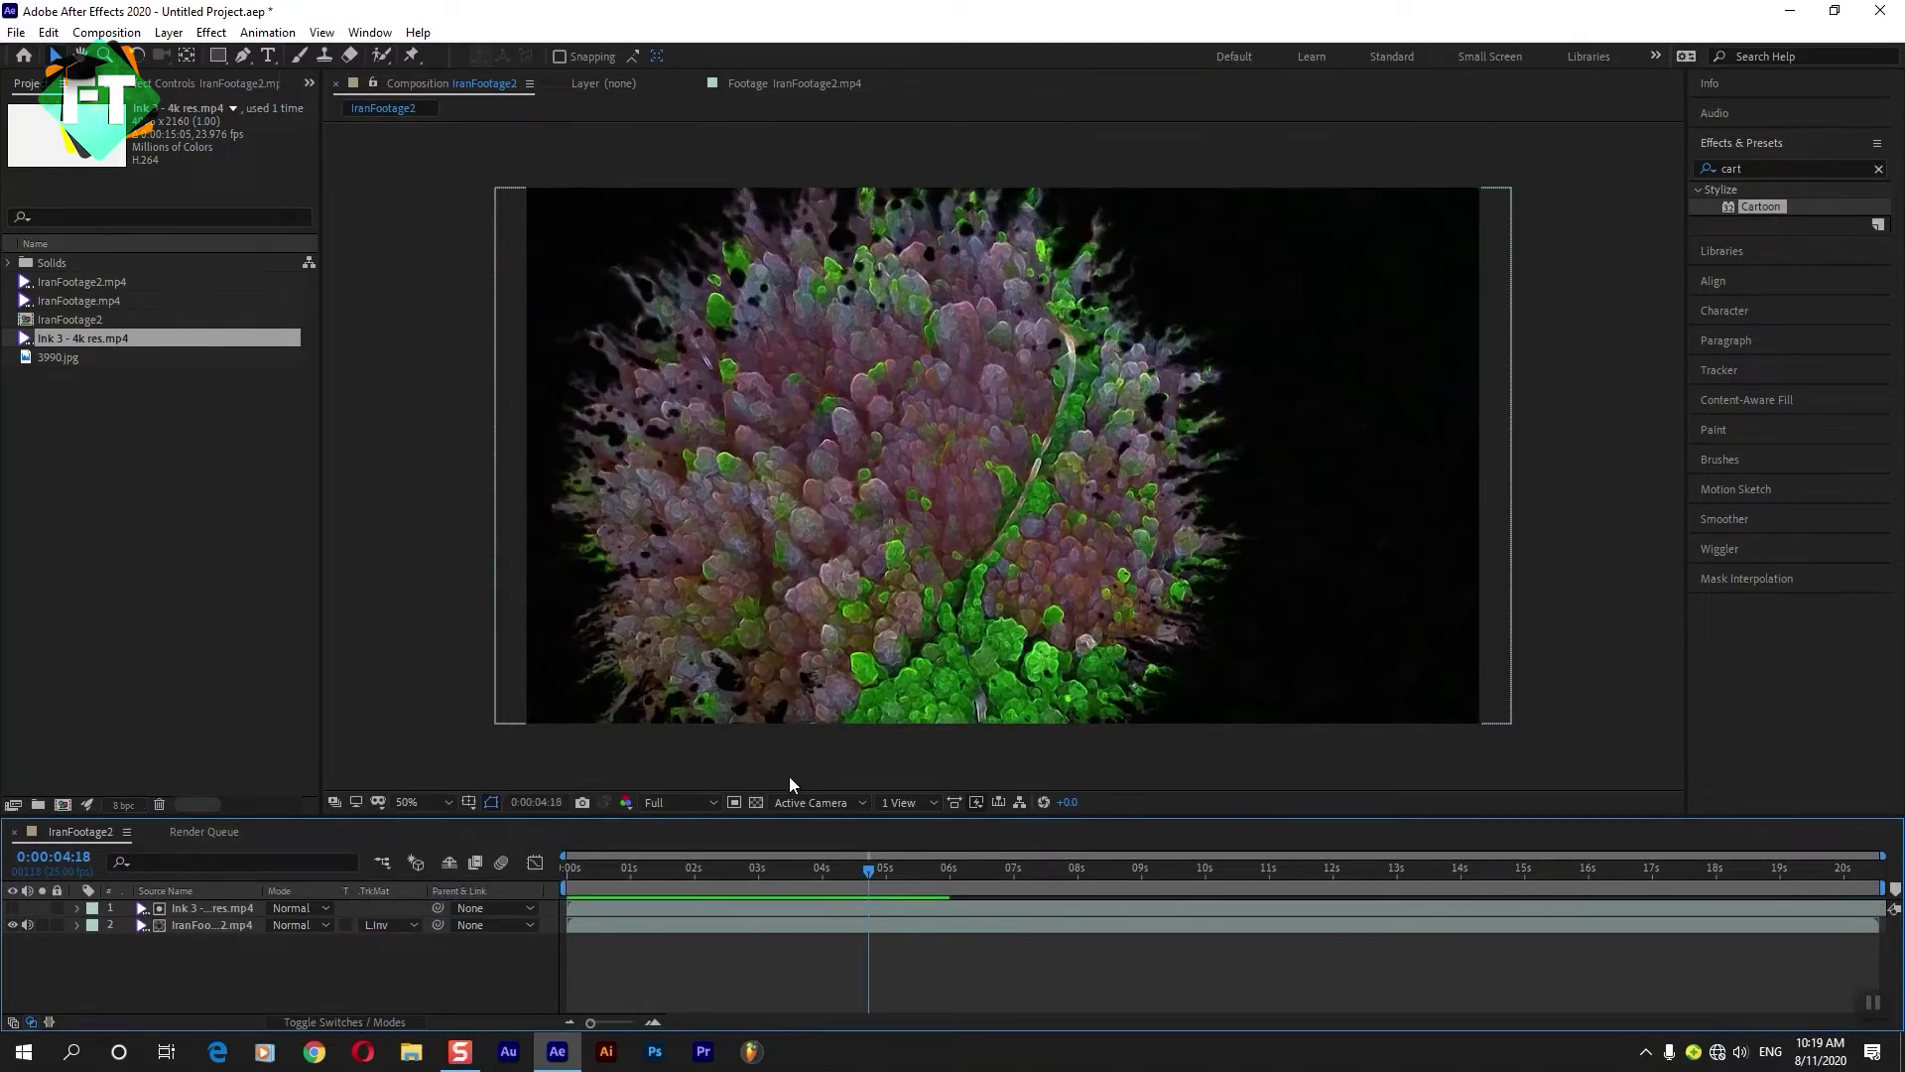
Preview the ink reveal, scrub to about 9 seconds and toggle the forest layer to compare.
left_click_drag(870, 869, 1205, 869)
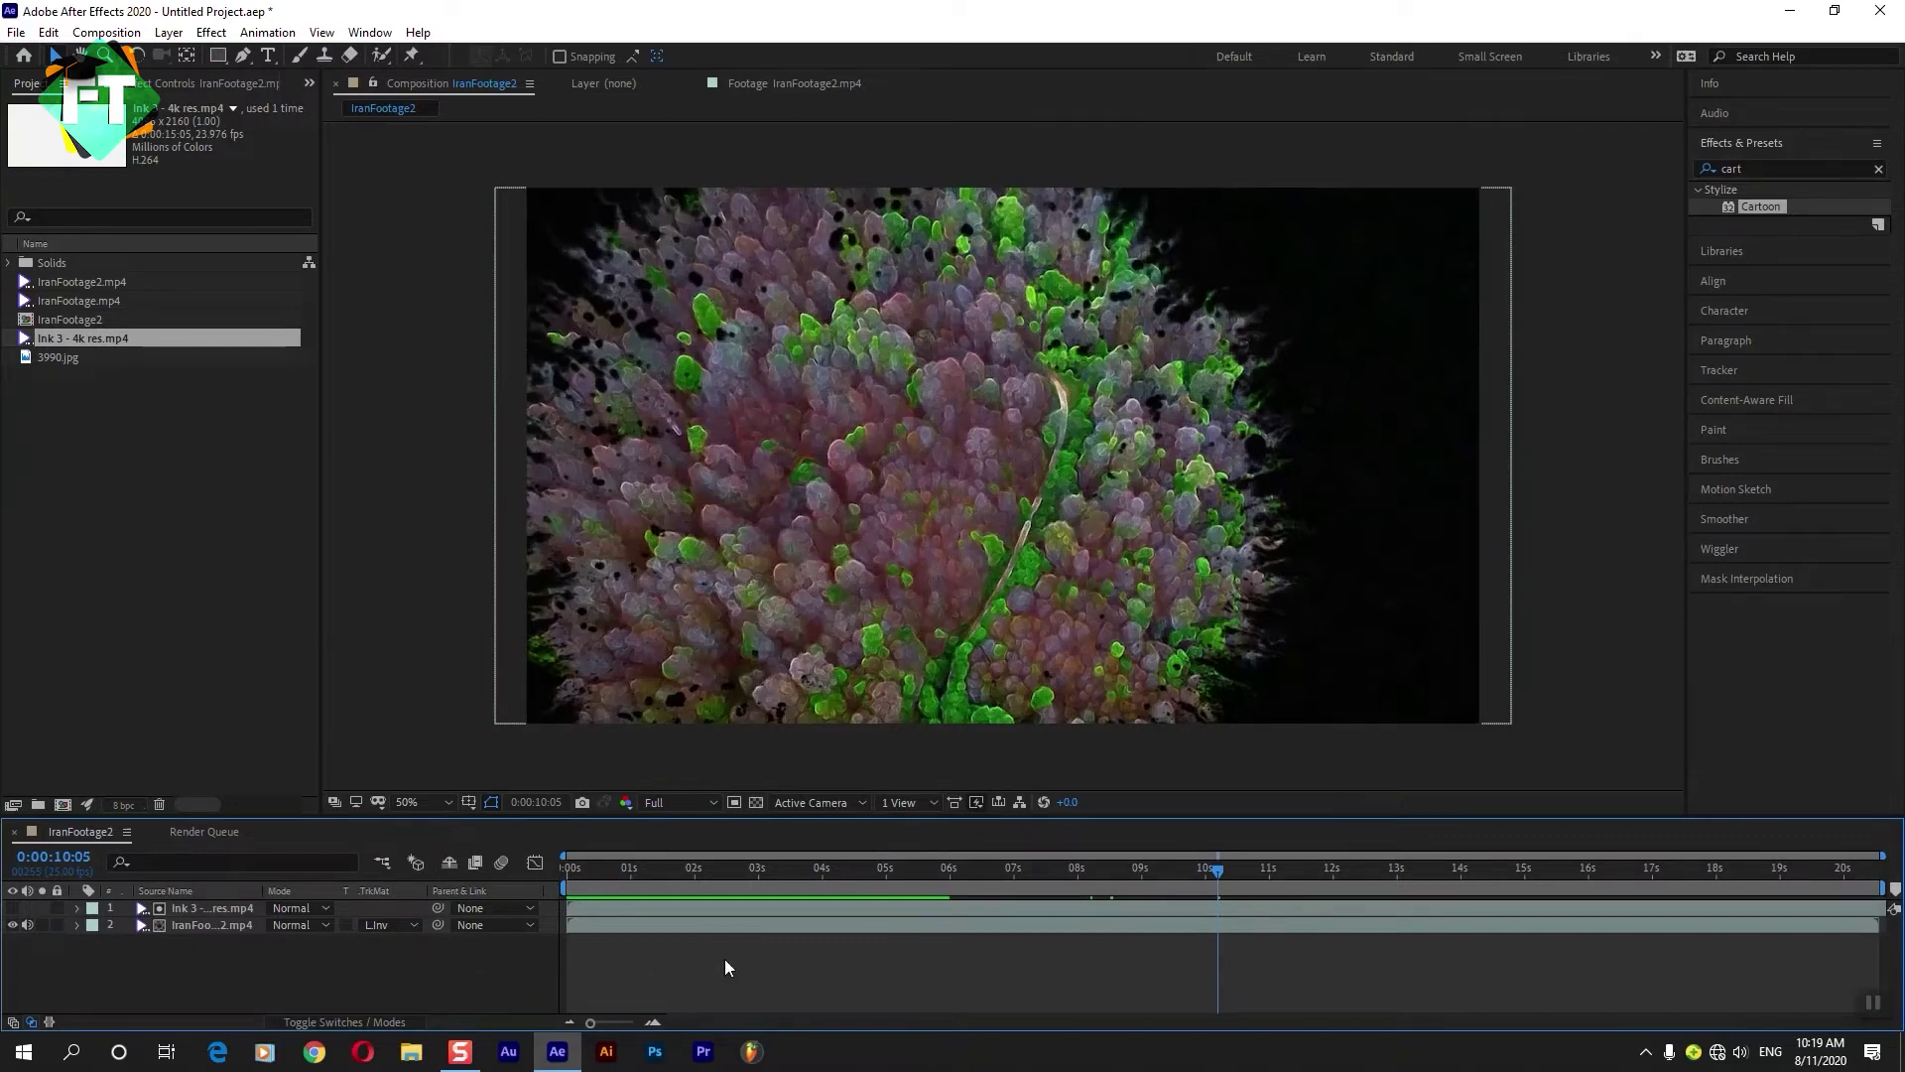
left_click_drag(943, 868, 527, 879)
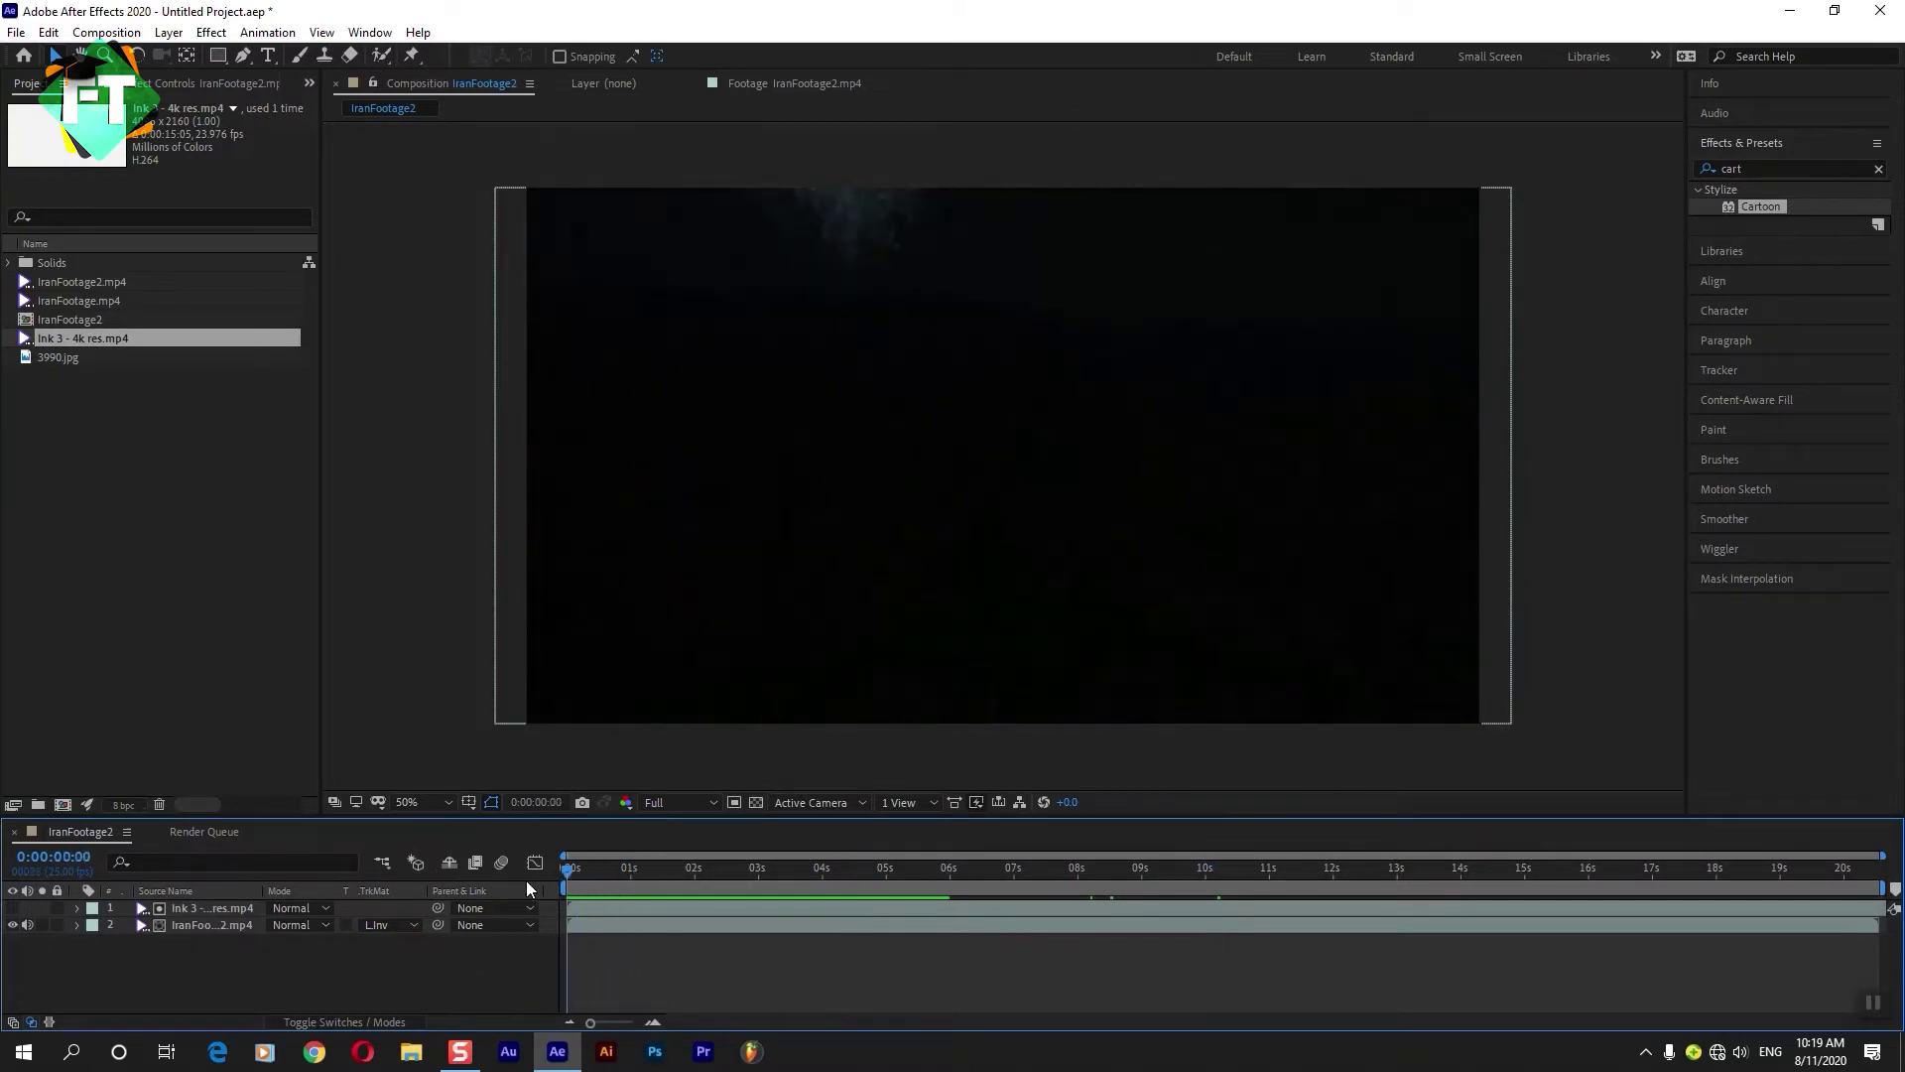
key("space")
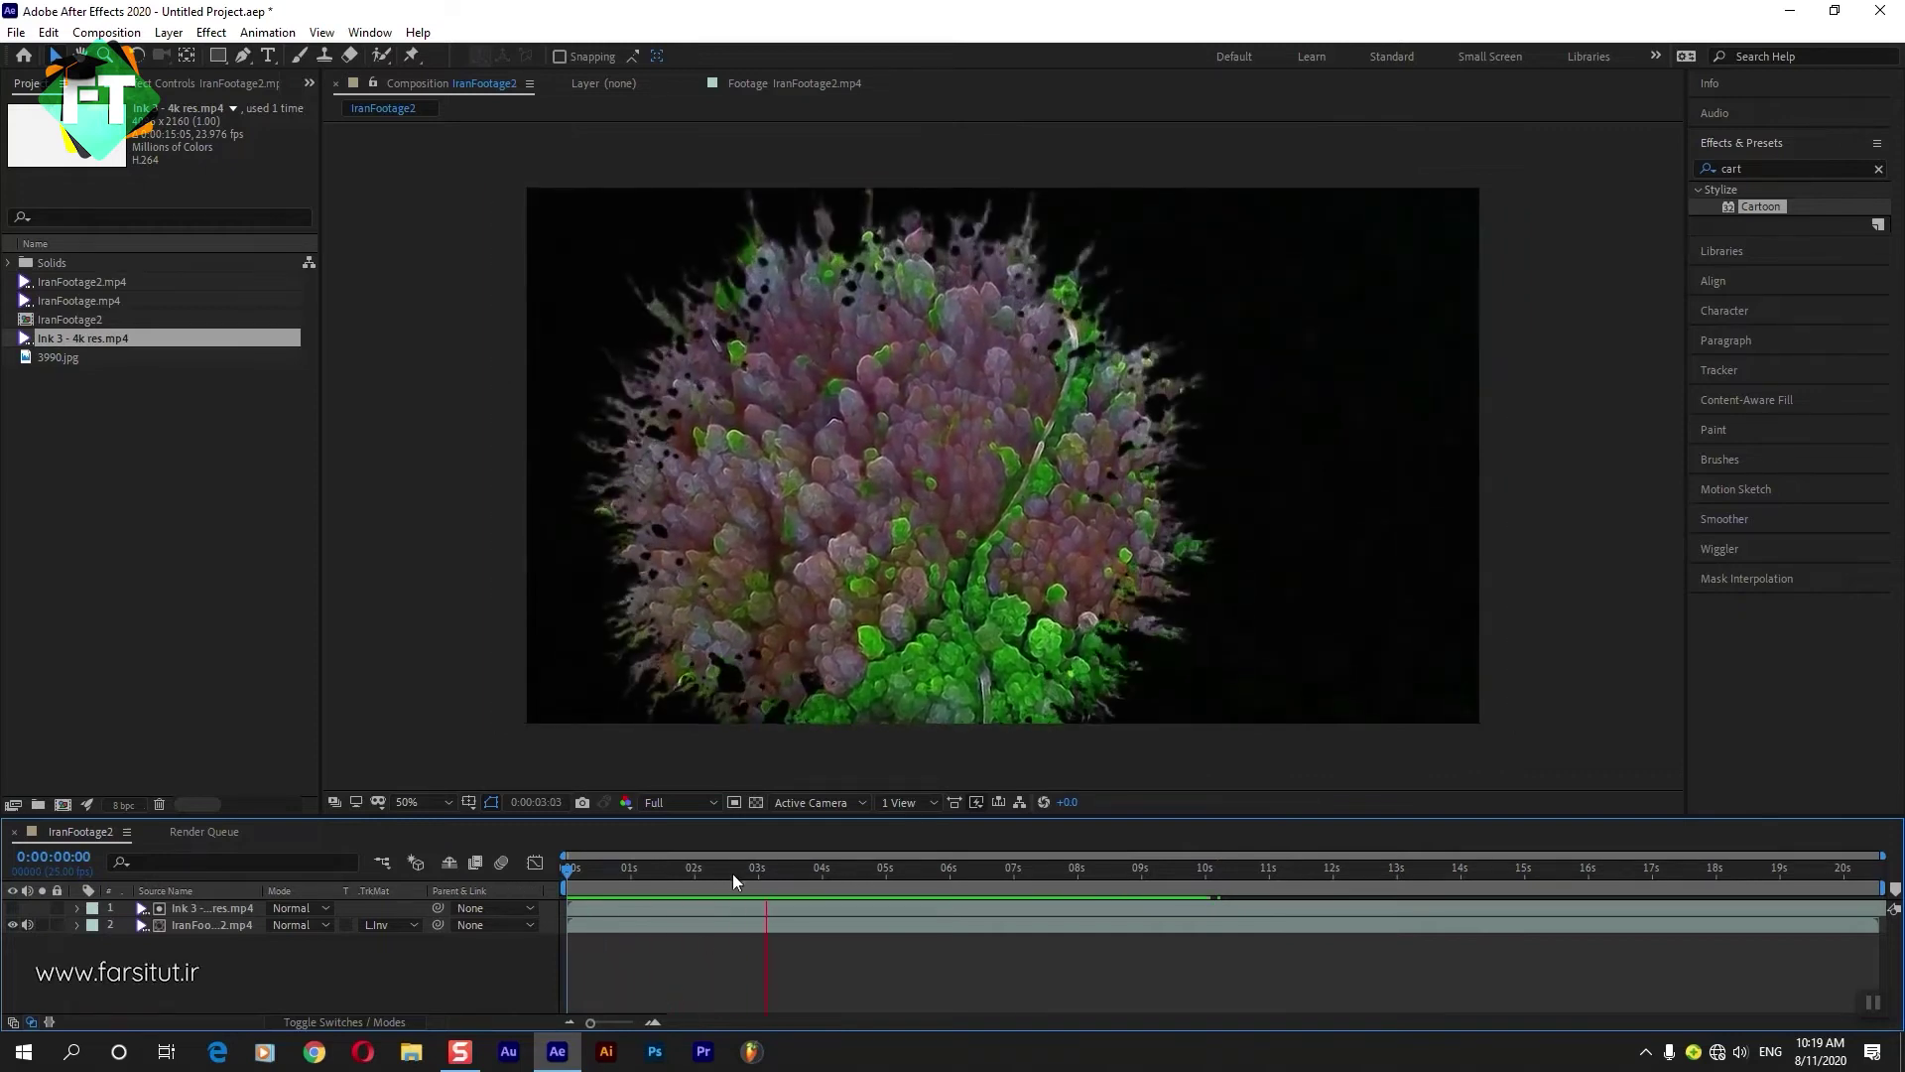
left_click(871, 870)
left_click_drag(902, 878, 1191, 879)
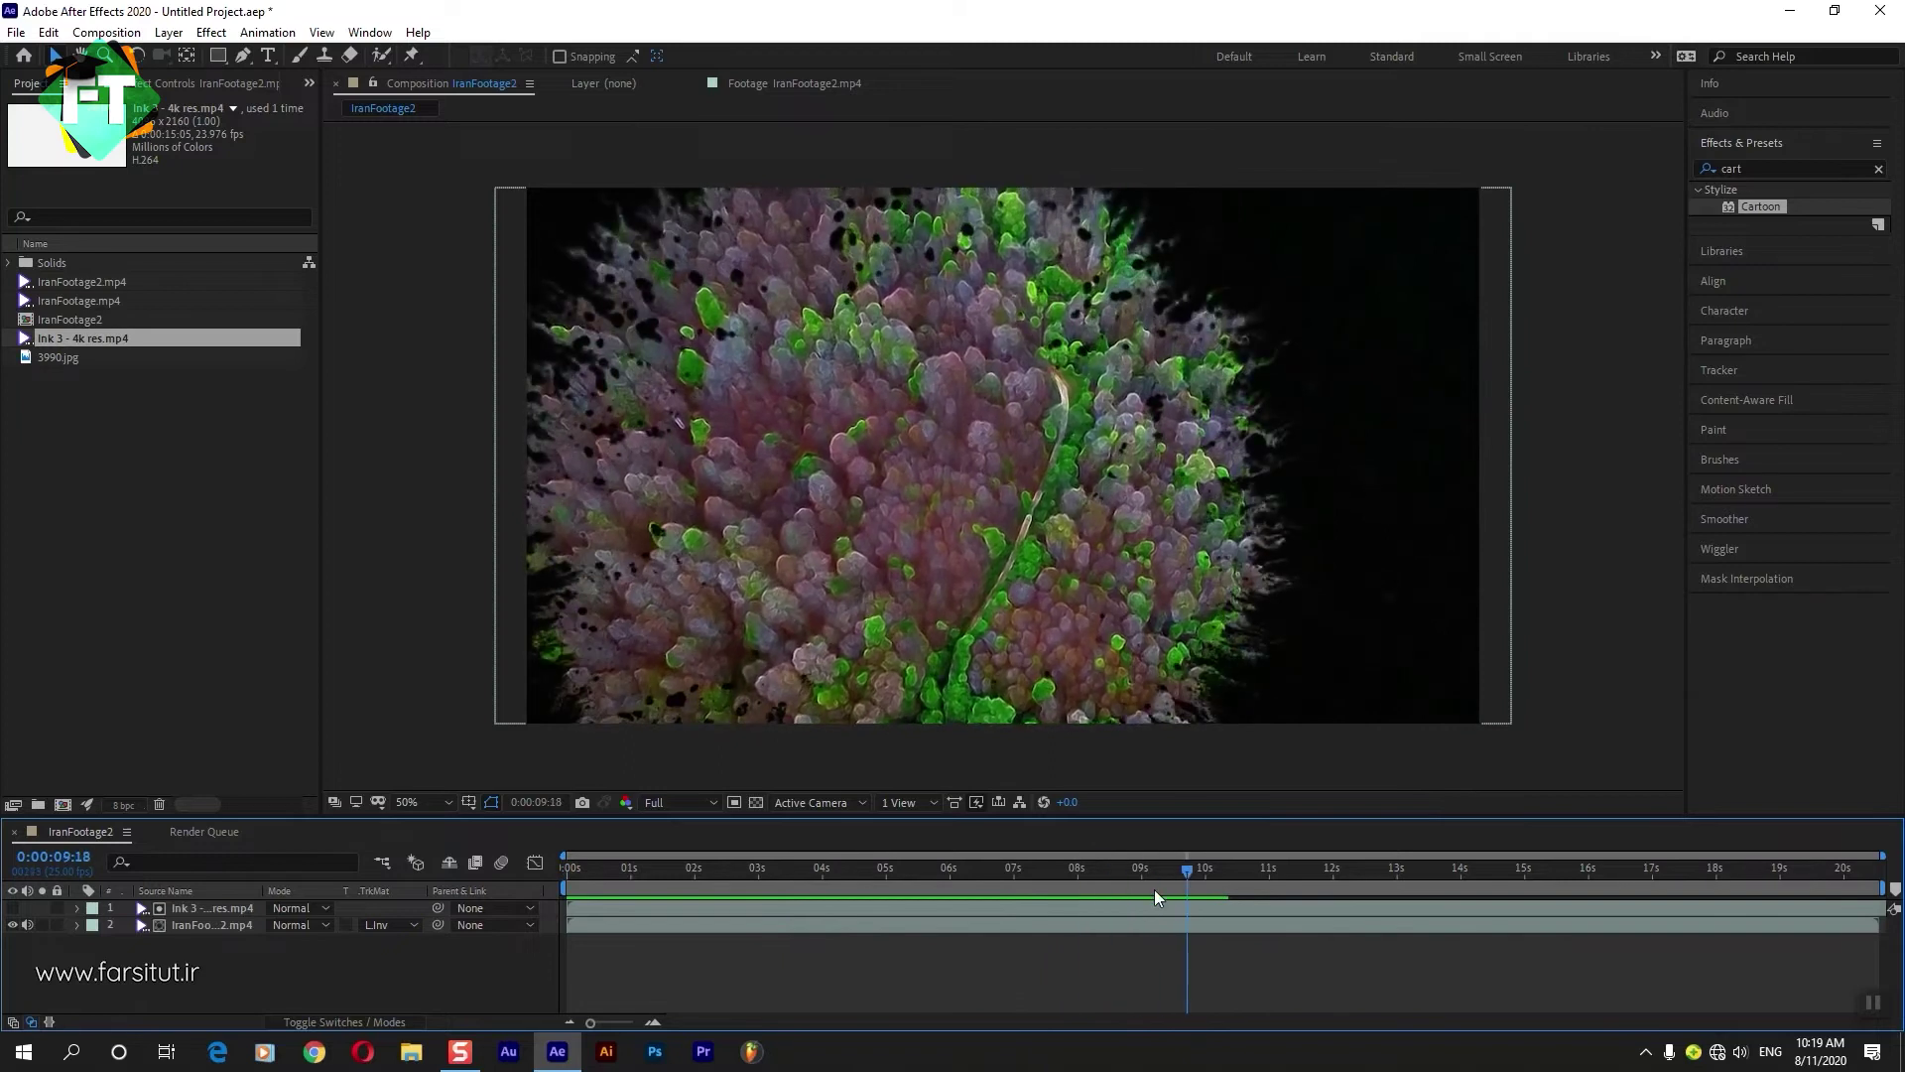
left_click_drag(1206, 874, 1151, 871)
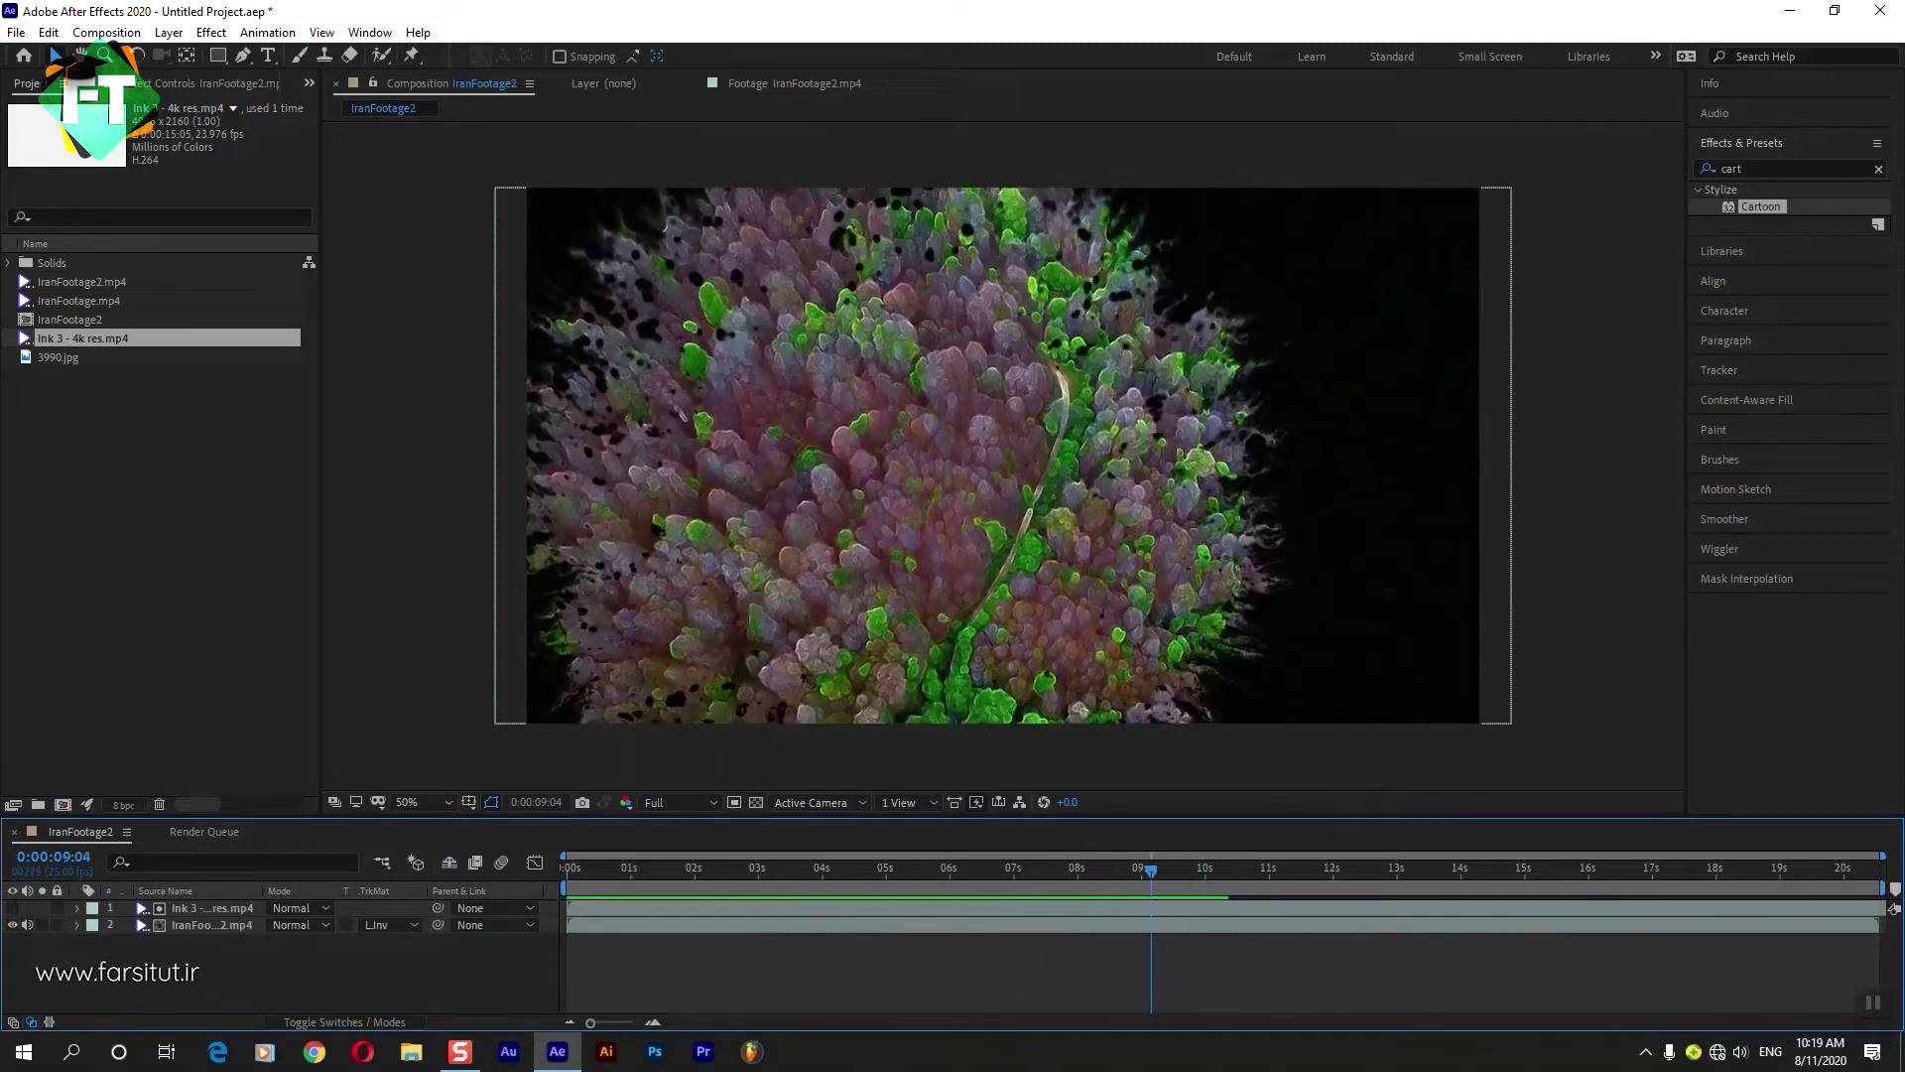
left_click(11, 925)
left_click(12, 925)
mouse_move(1006, 866)
left_mouse_down()
mouse_move(737, 872)
mouse_move(1146, 873)
left_mouse_up()
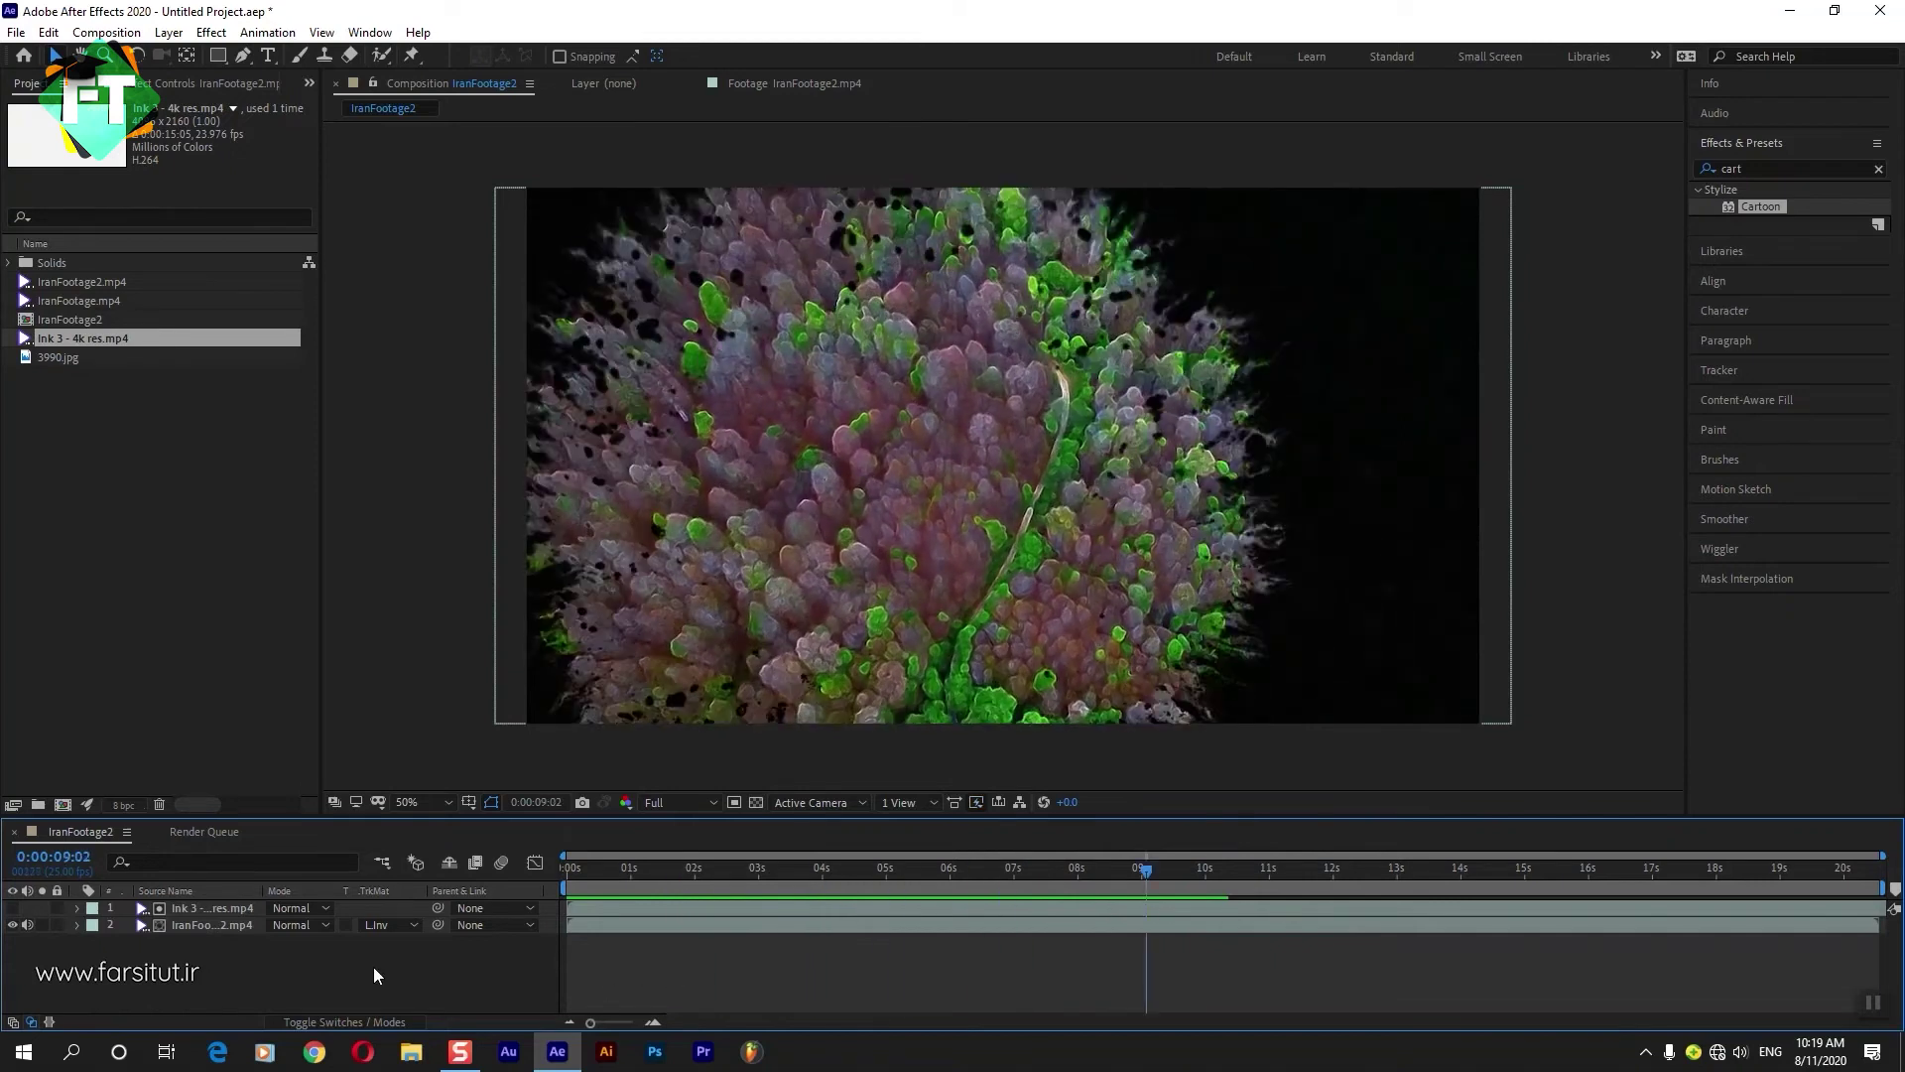
key("ctrl+a")
Pre-compose the ink and forest layers into Pre-comp 1 and preview from the start.
right_click(222, 927)
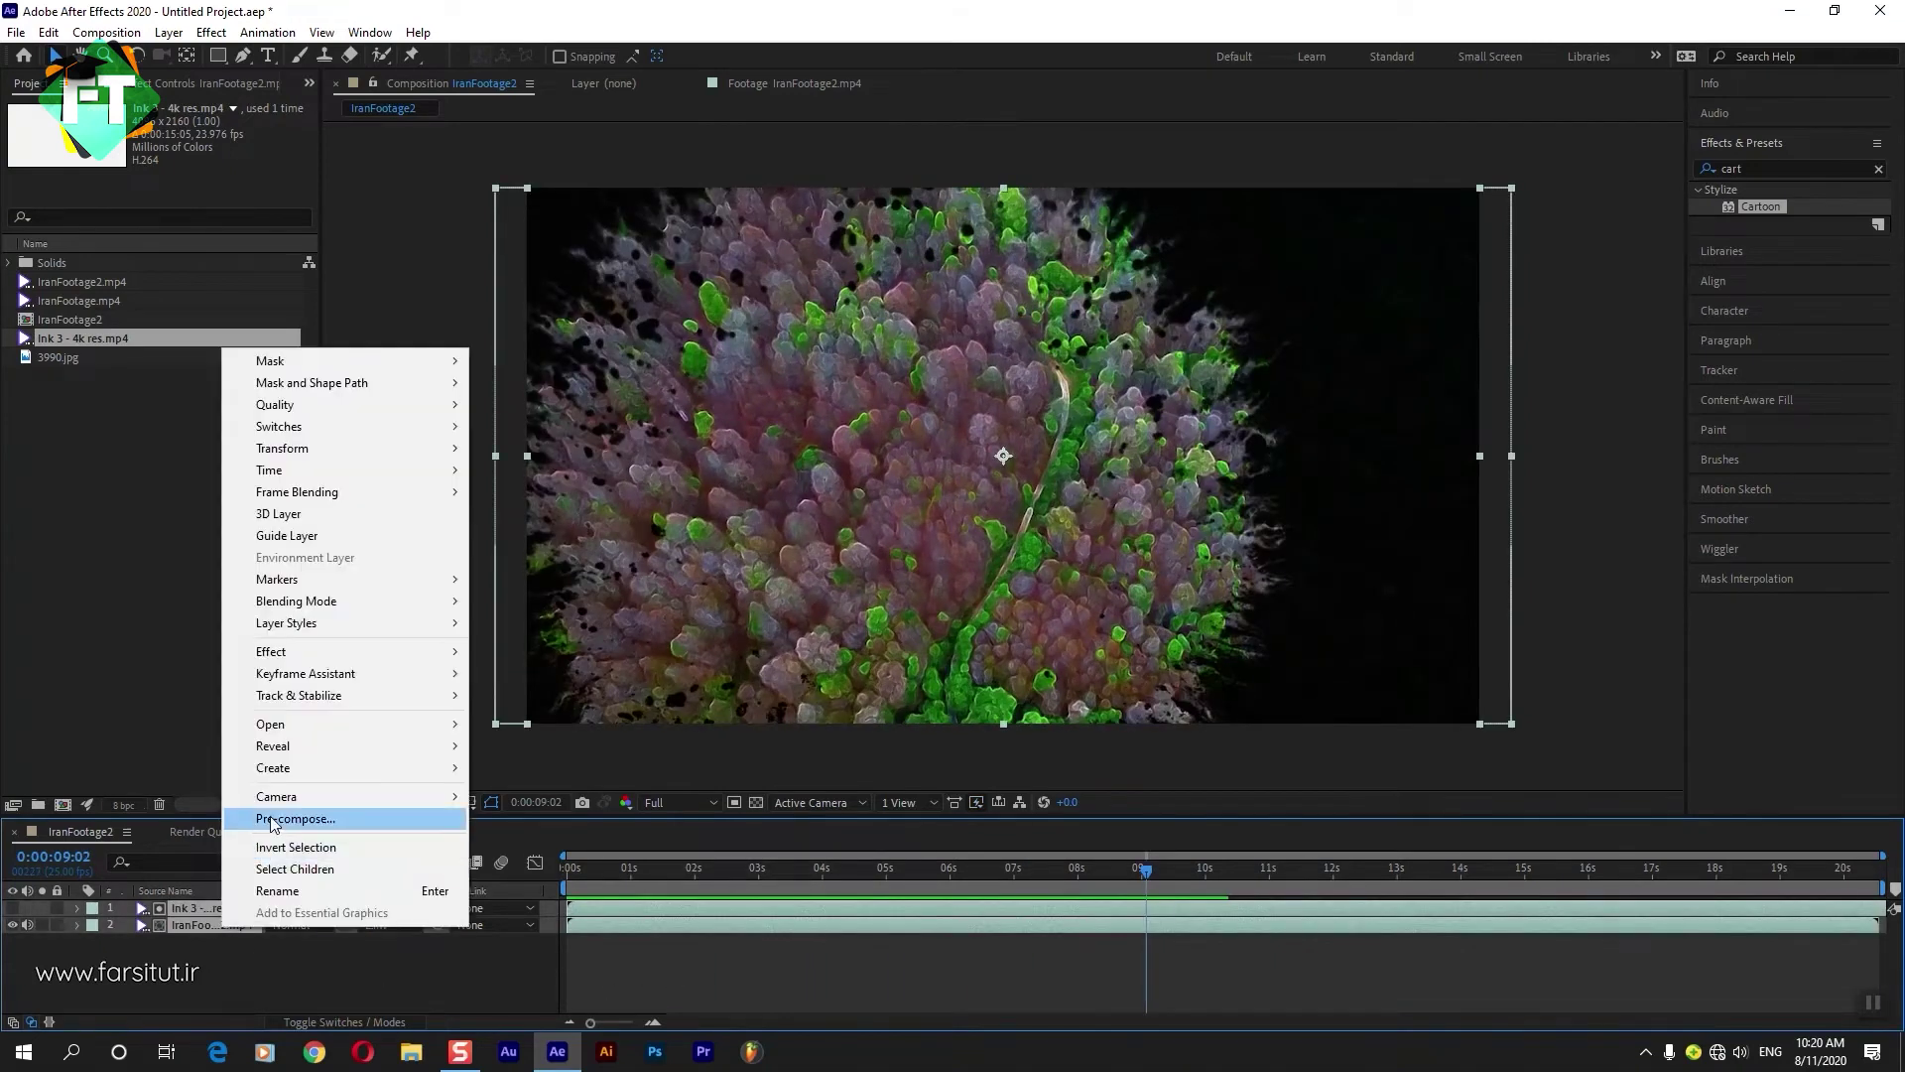
left_click(318, 810)
left_click(993, 652)
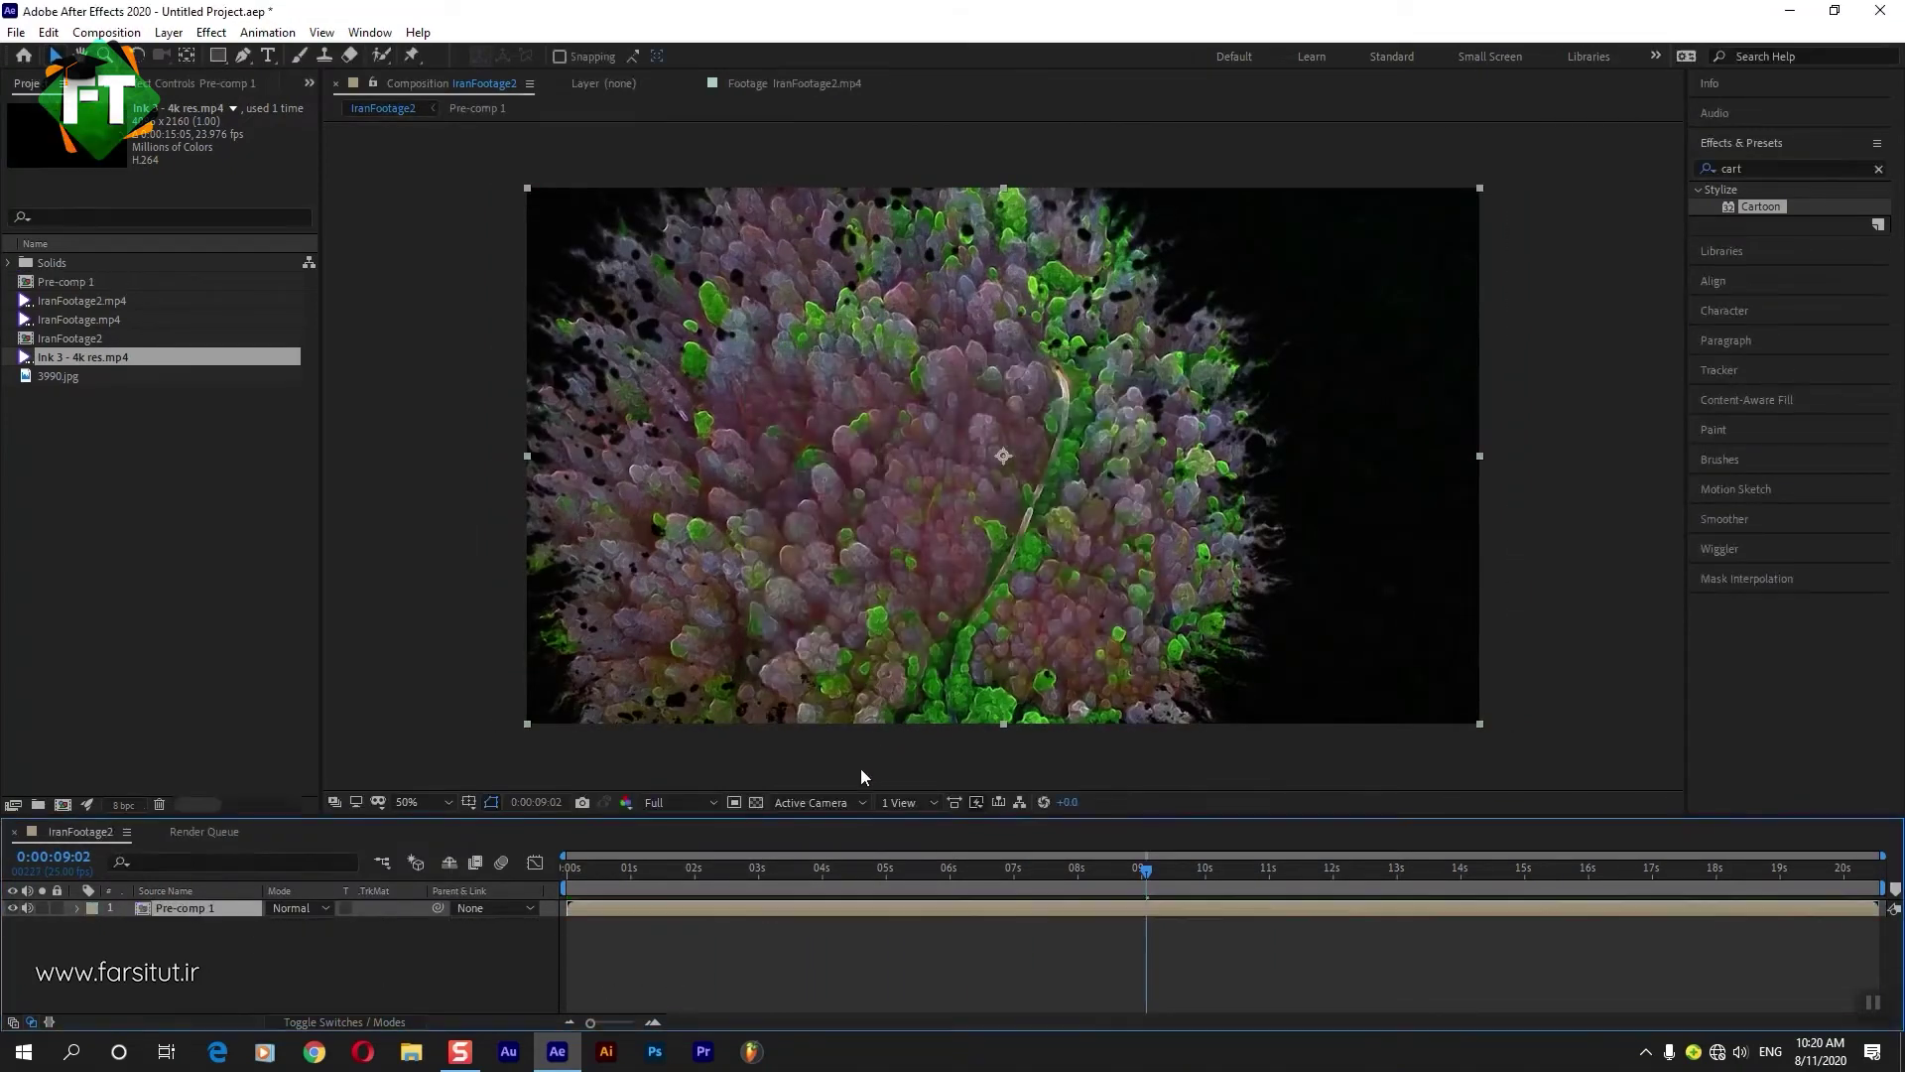
key("Home")
left_click(673, 954)
key("space")
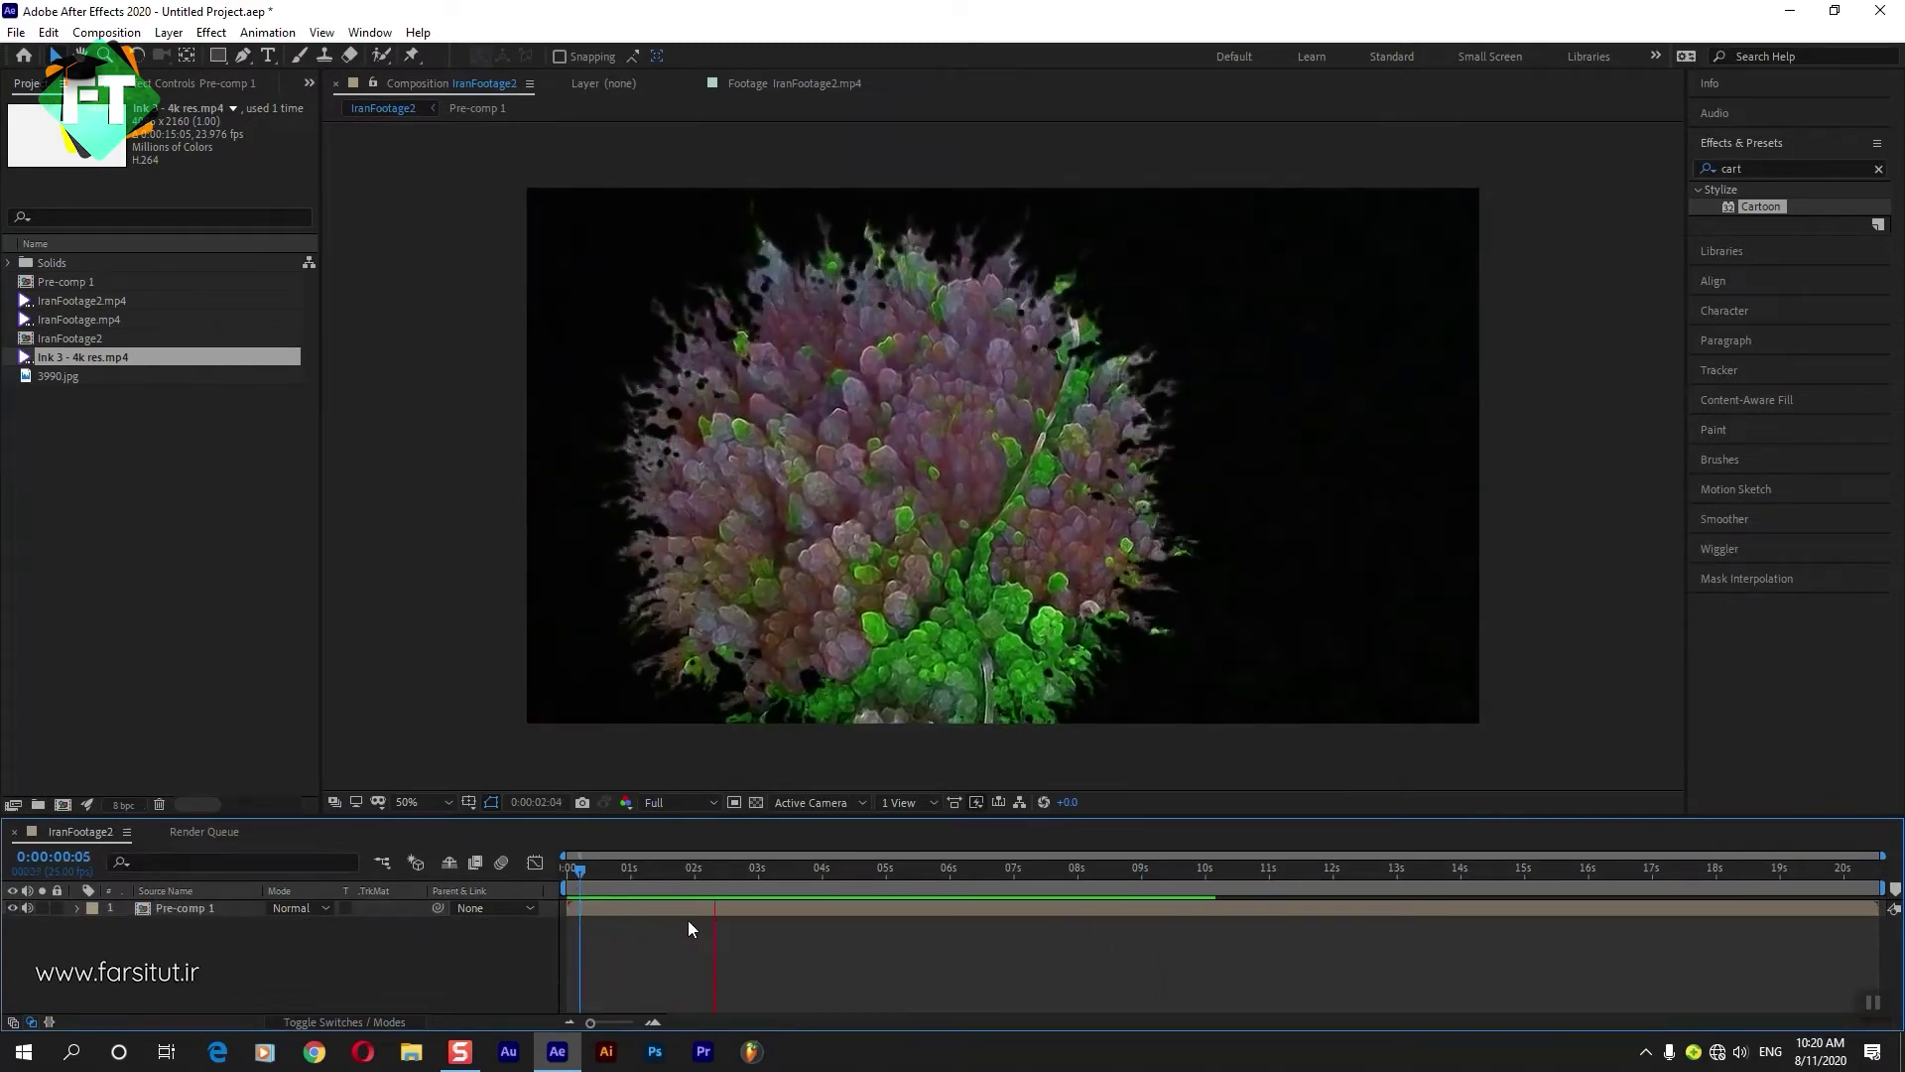
Open and discard a blank Notepad note, then add 3990.jpg beneath Pre-comp 1.
left_click(75, 376)
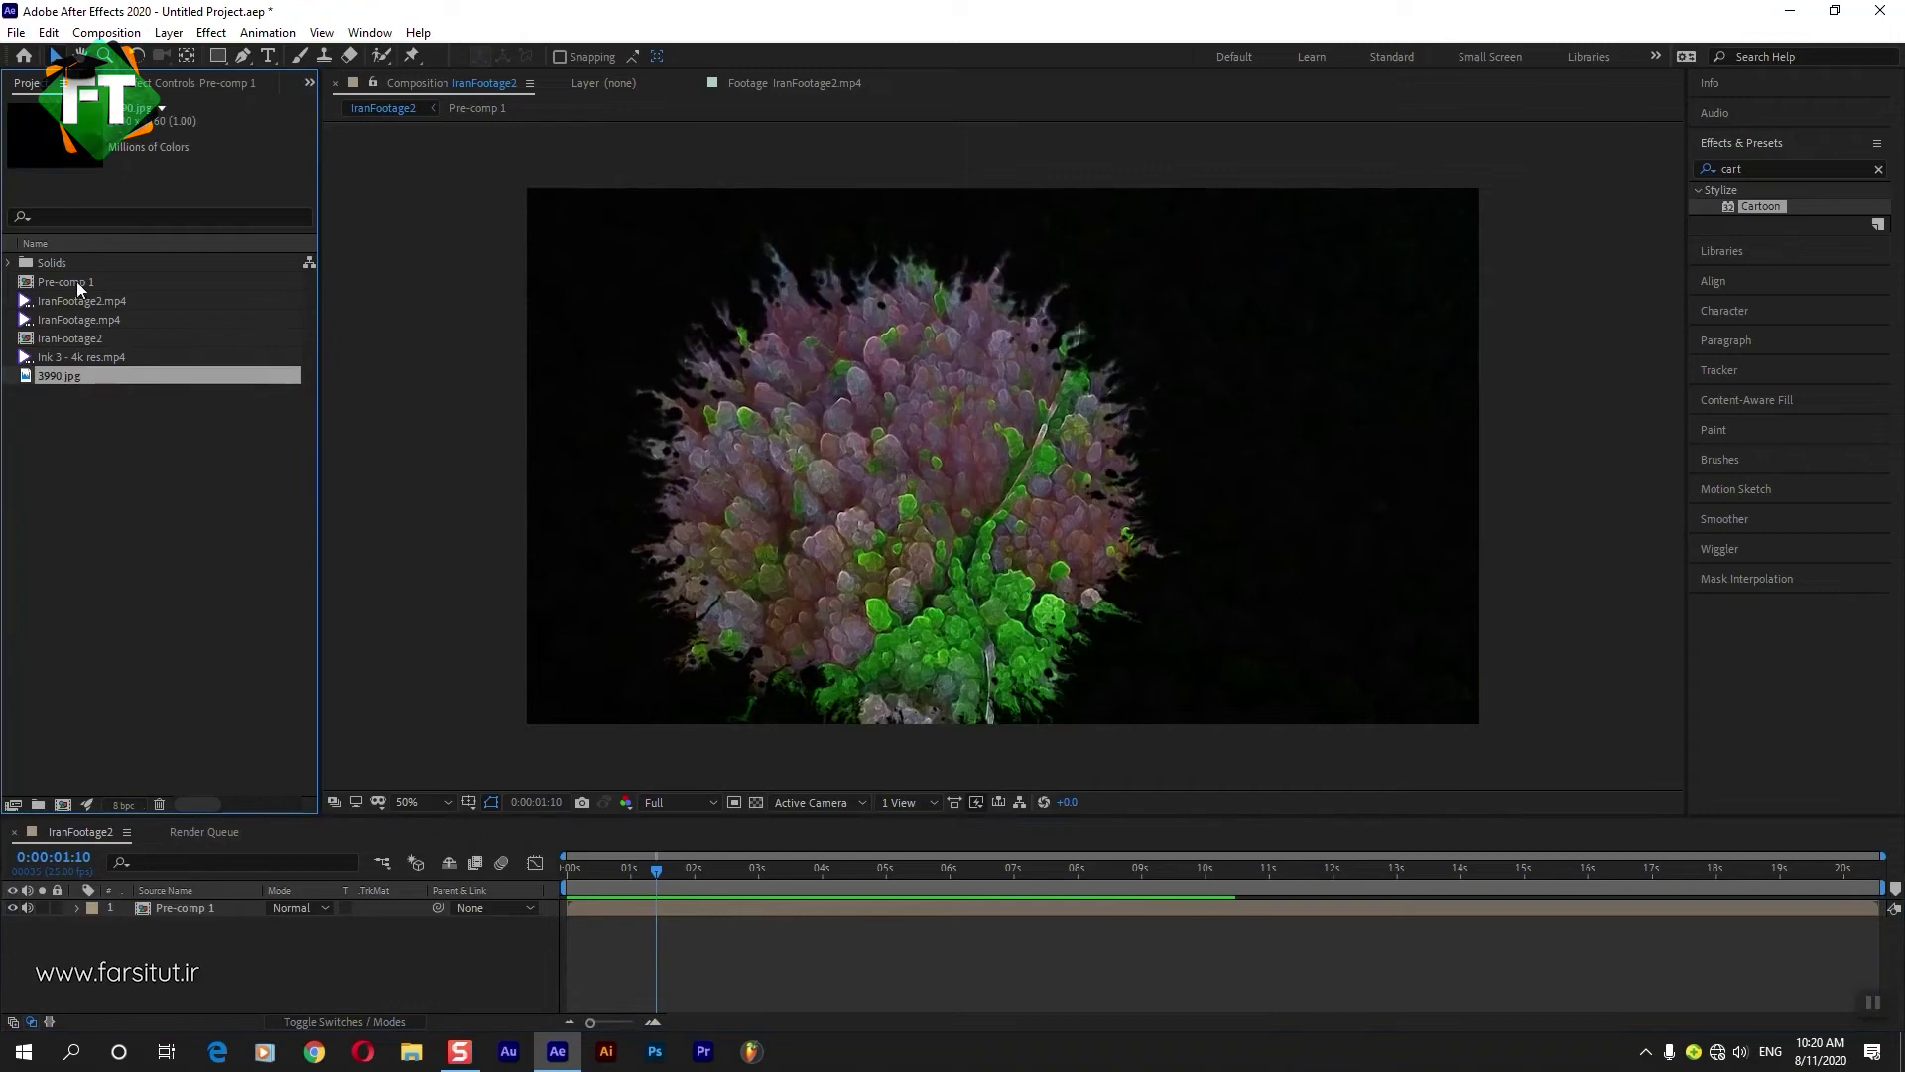
left_click(184, 547)
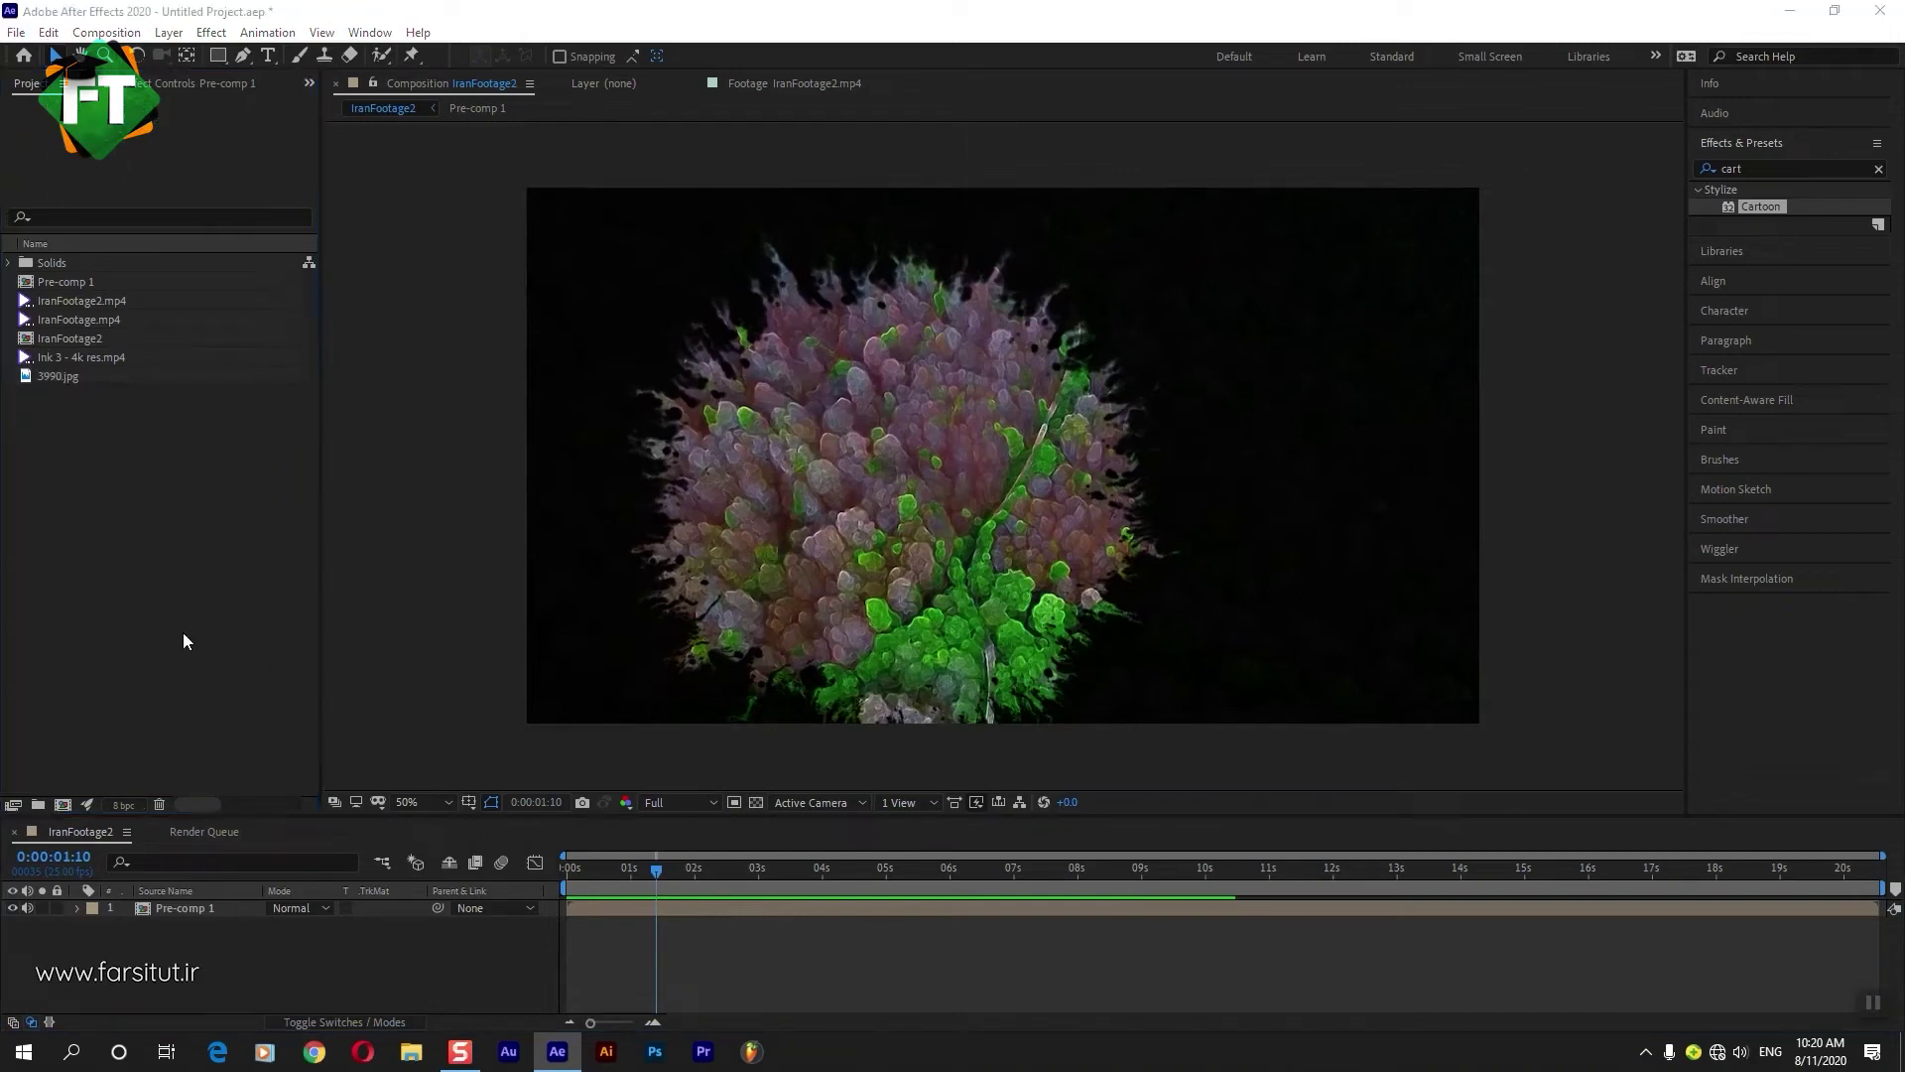
key("super")
type("notepad")
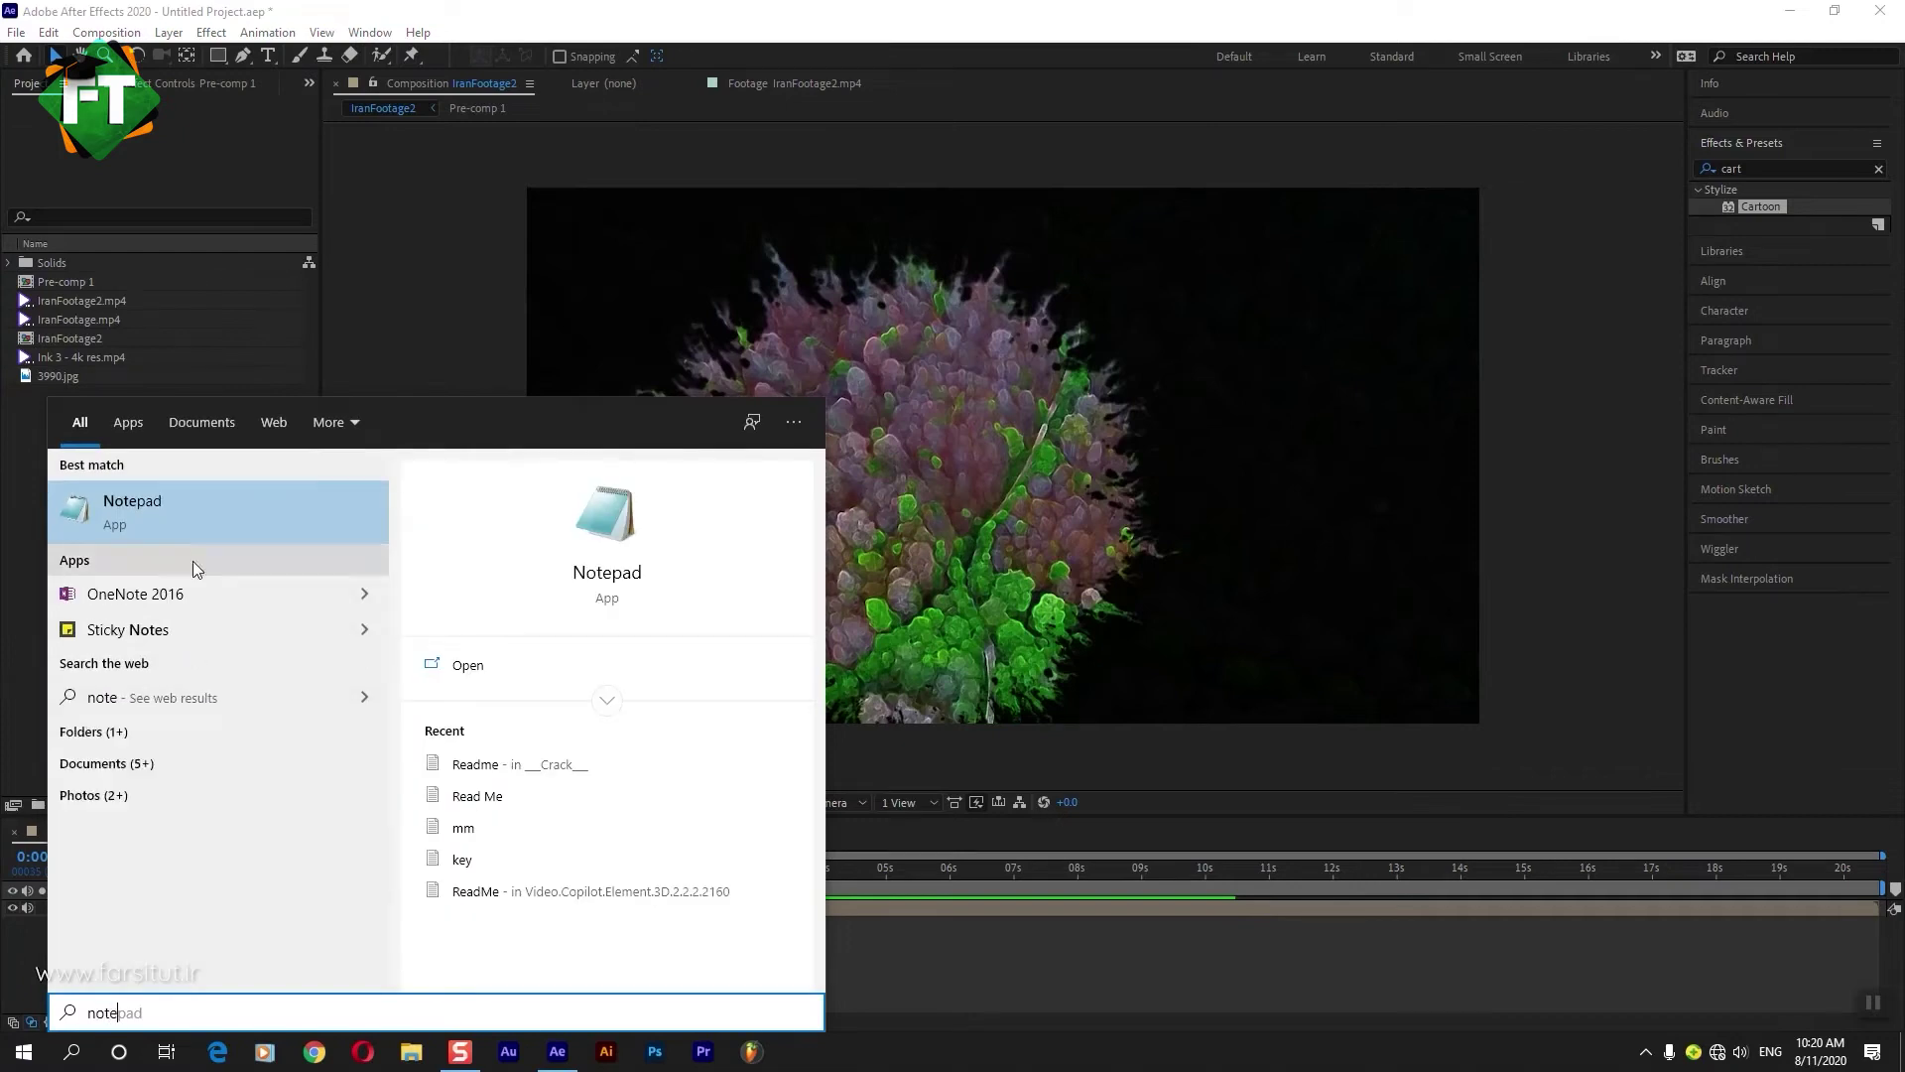
left_click(201, 533)
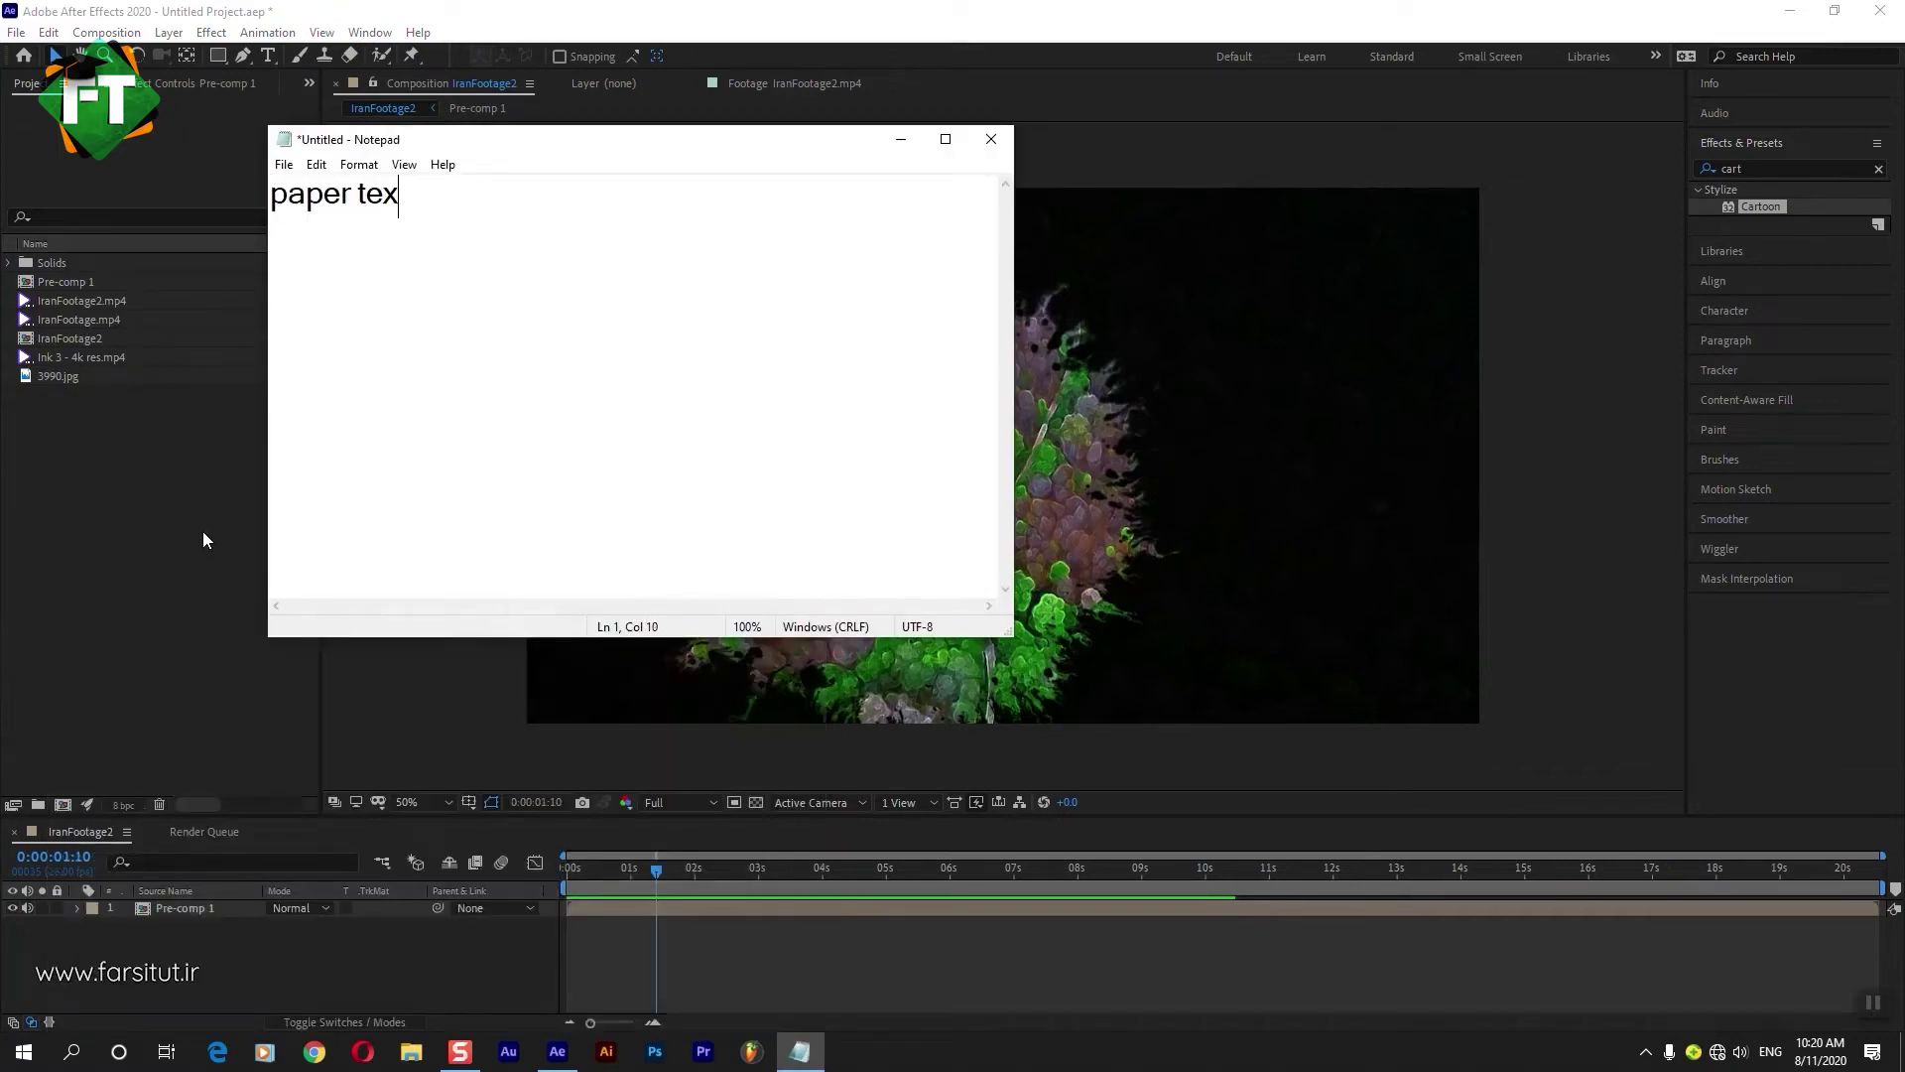
left_click(990, 139)
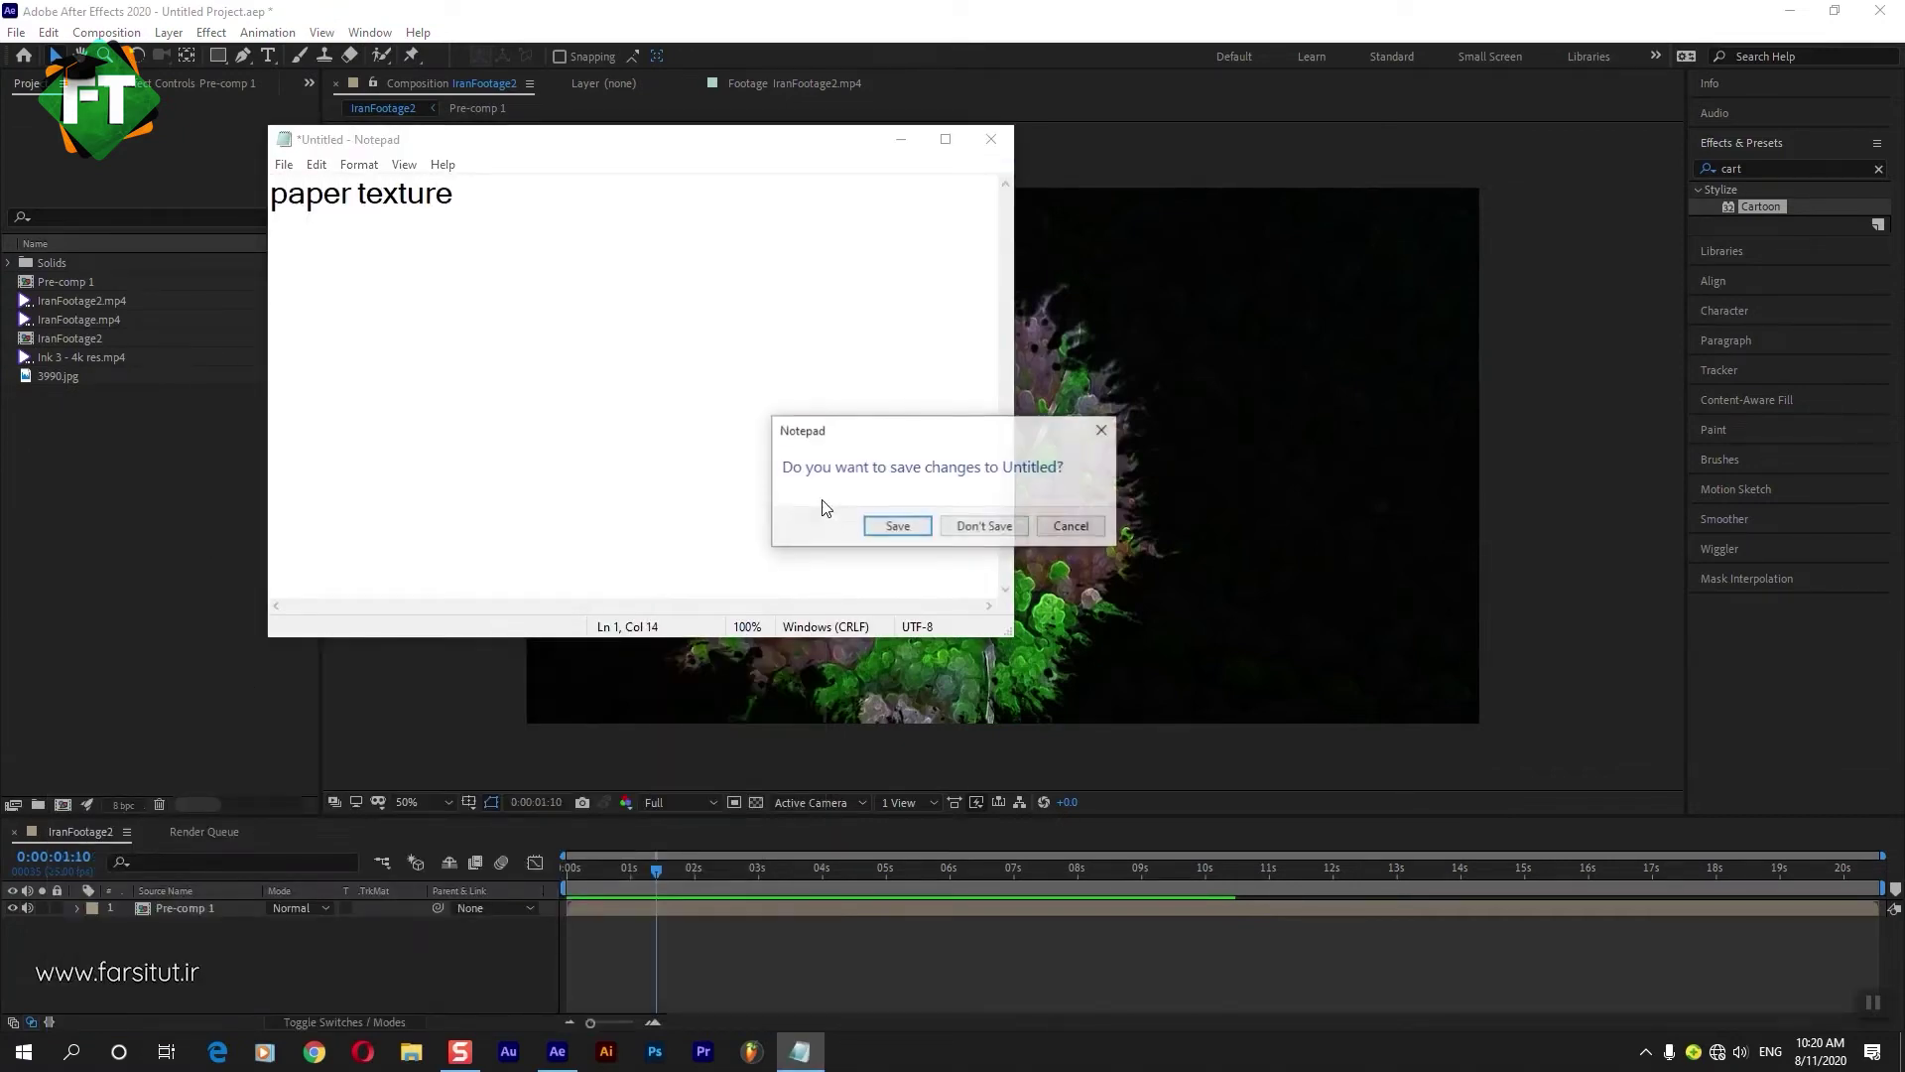
left_click(951, 528)
left_click_drag(70, 378, 240, 951)
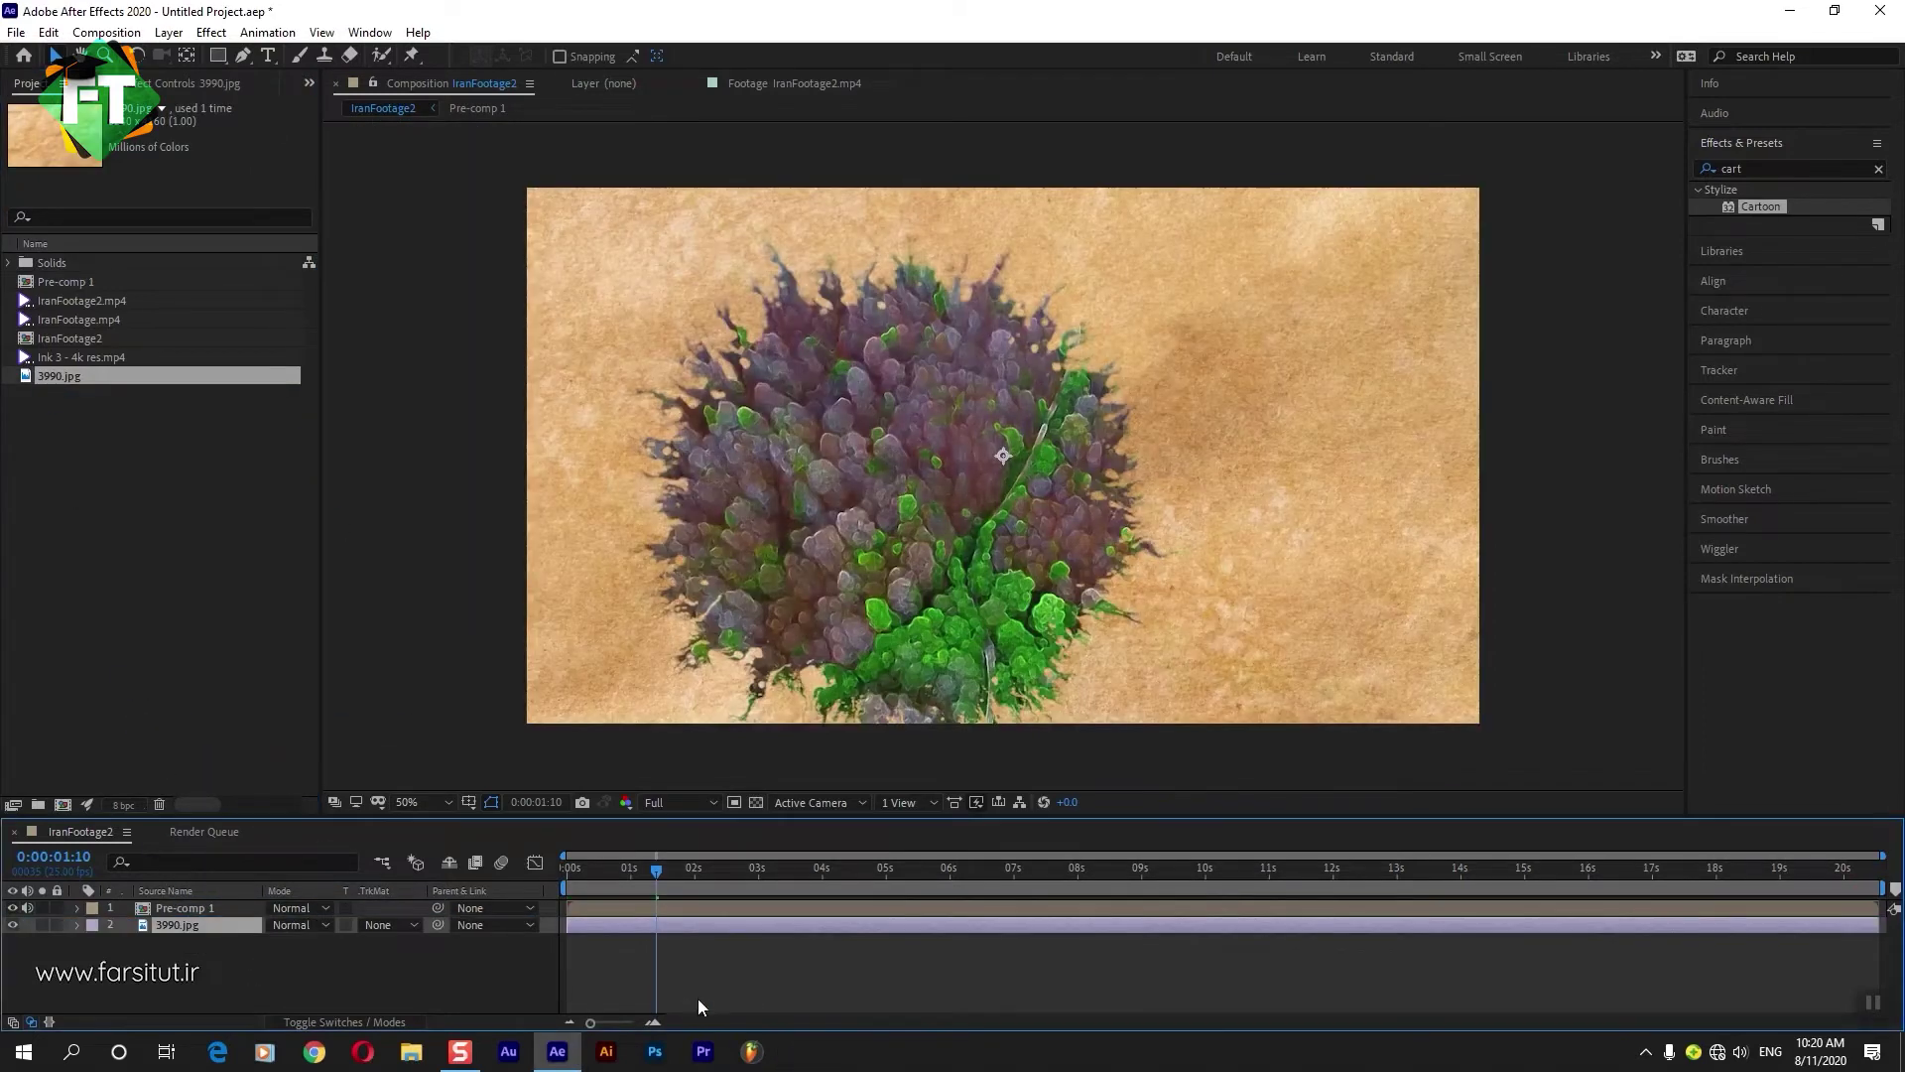
Scrub through the composition over the paper texture, then hide Pre-comp 1.
left_click(699, 992)
left_click_drag(624, 865, 568, 868)
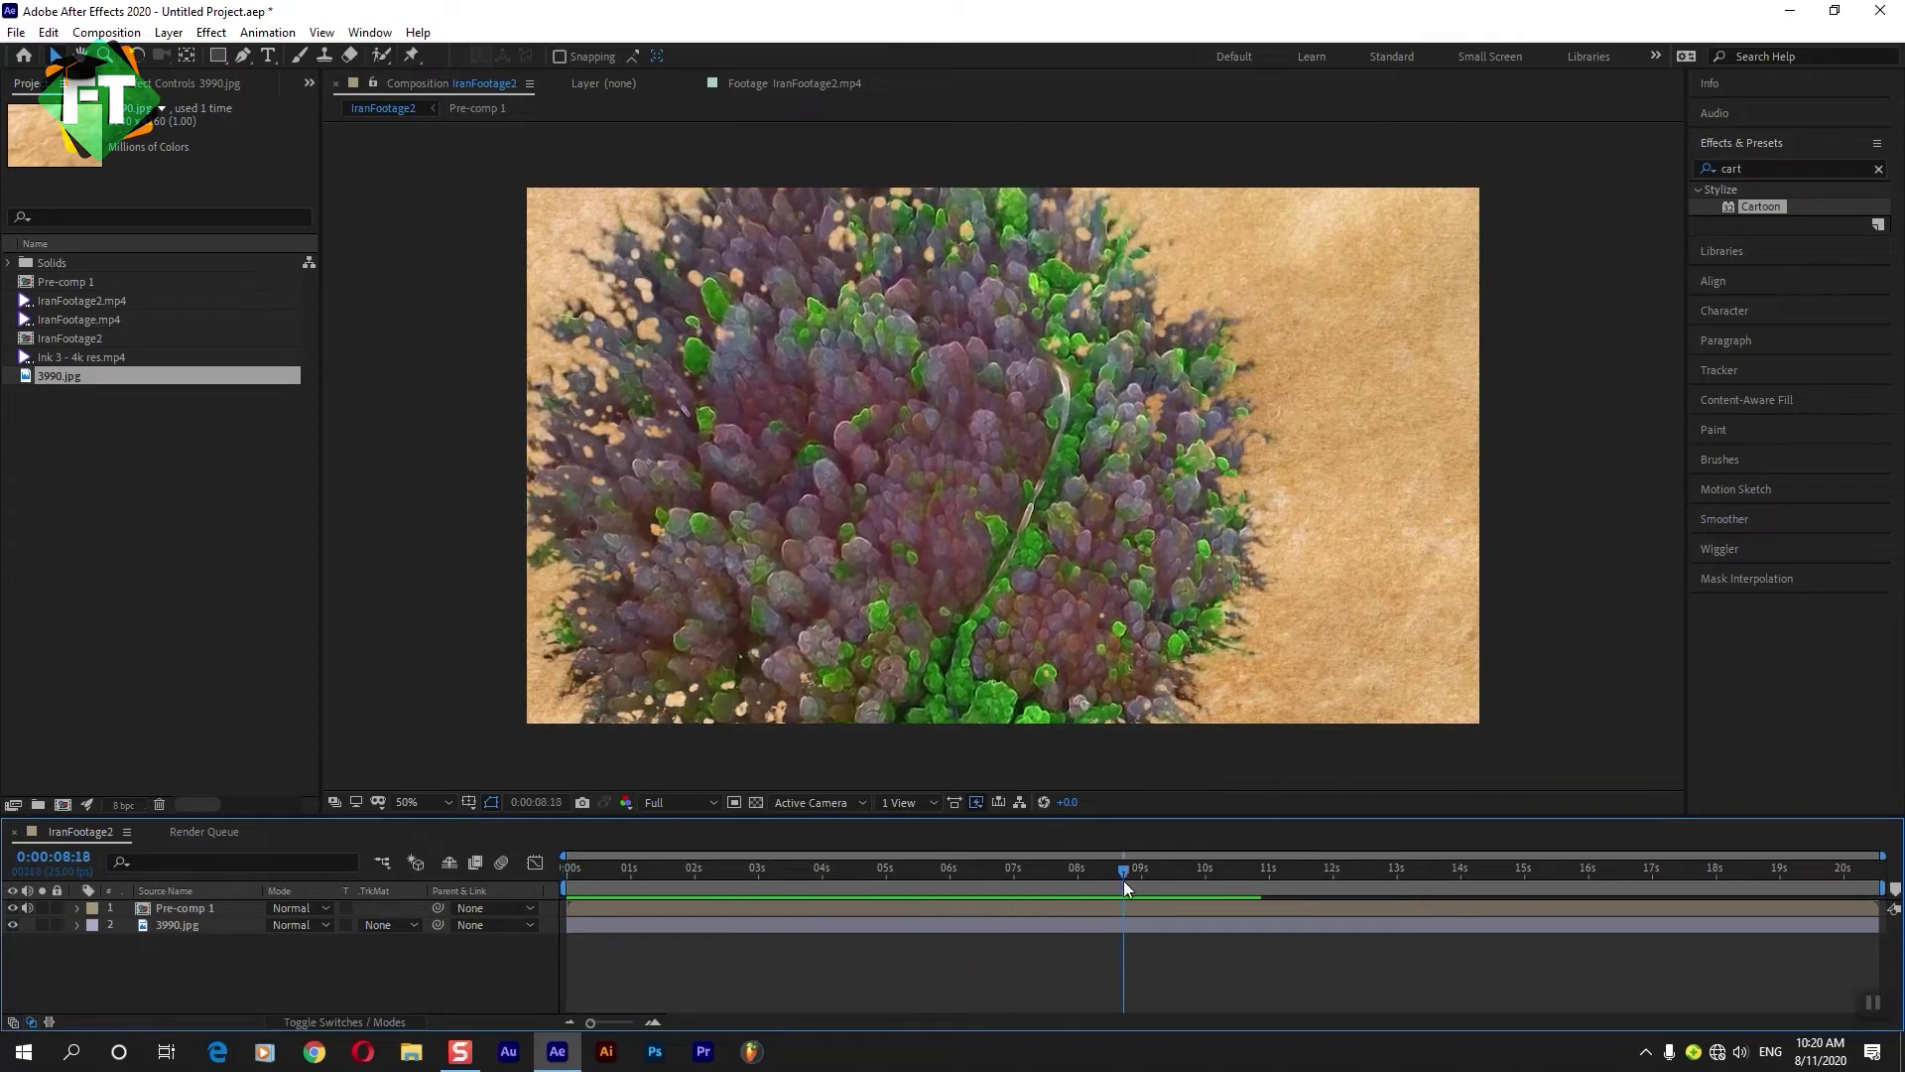
key("space")
left_click(12, 908)
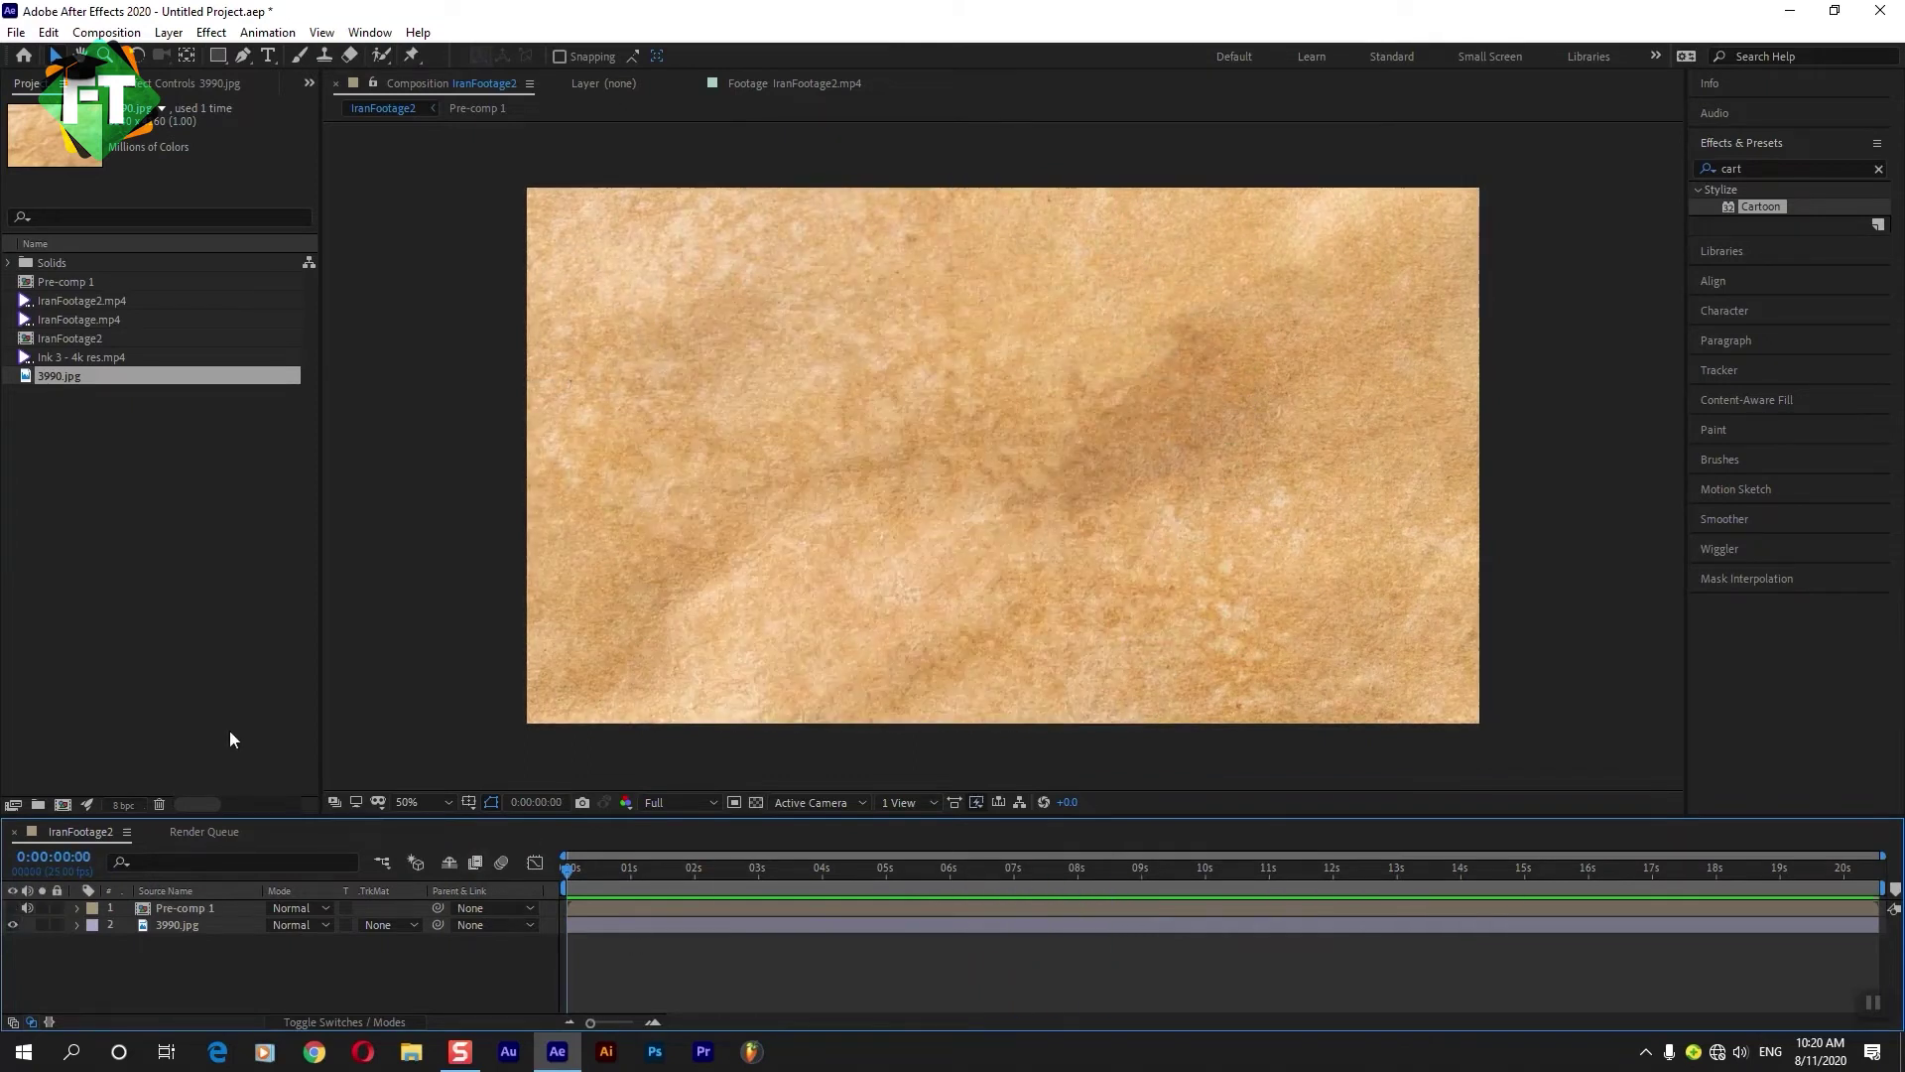
Add IranFootage.mp4 to the timeline as the top layer.
left_click(123, 516)
left_click(87, 319)
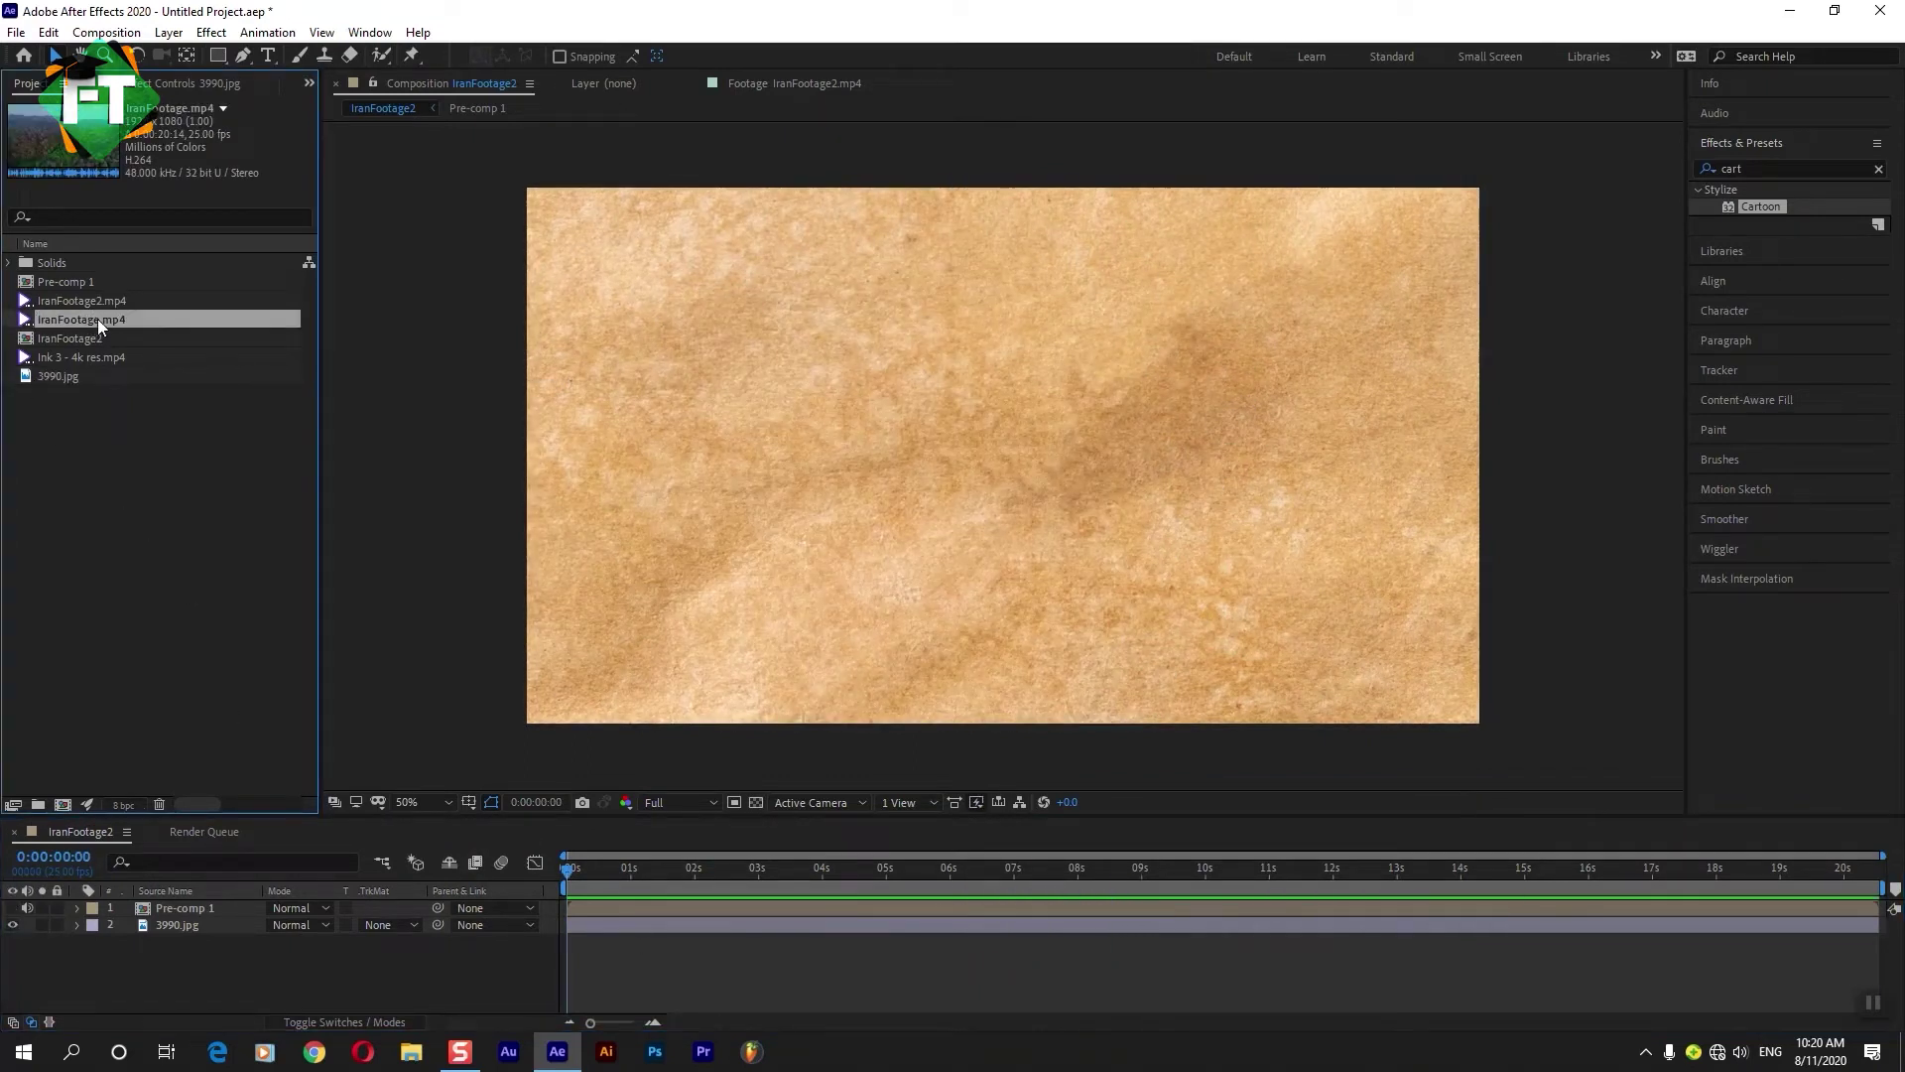
left_click_drag(97, 319, 189, 905)
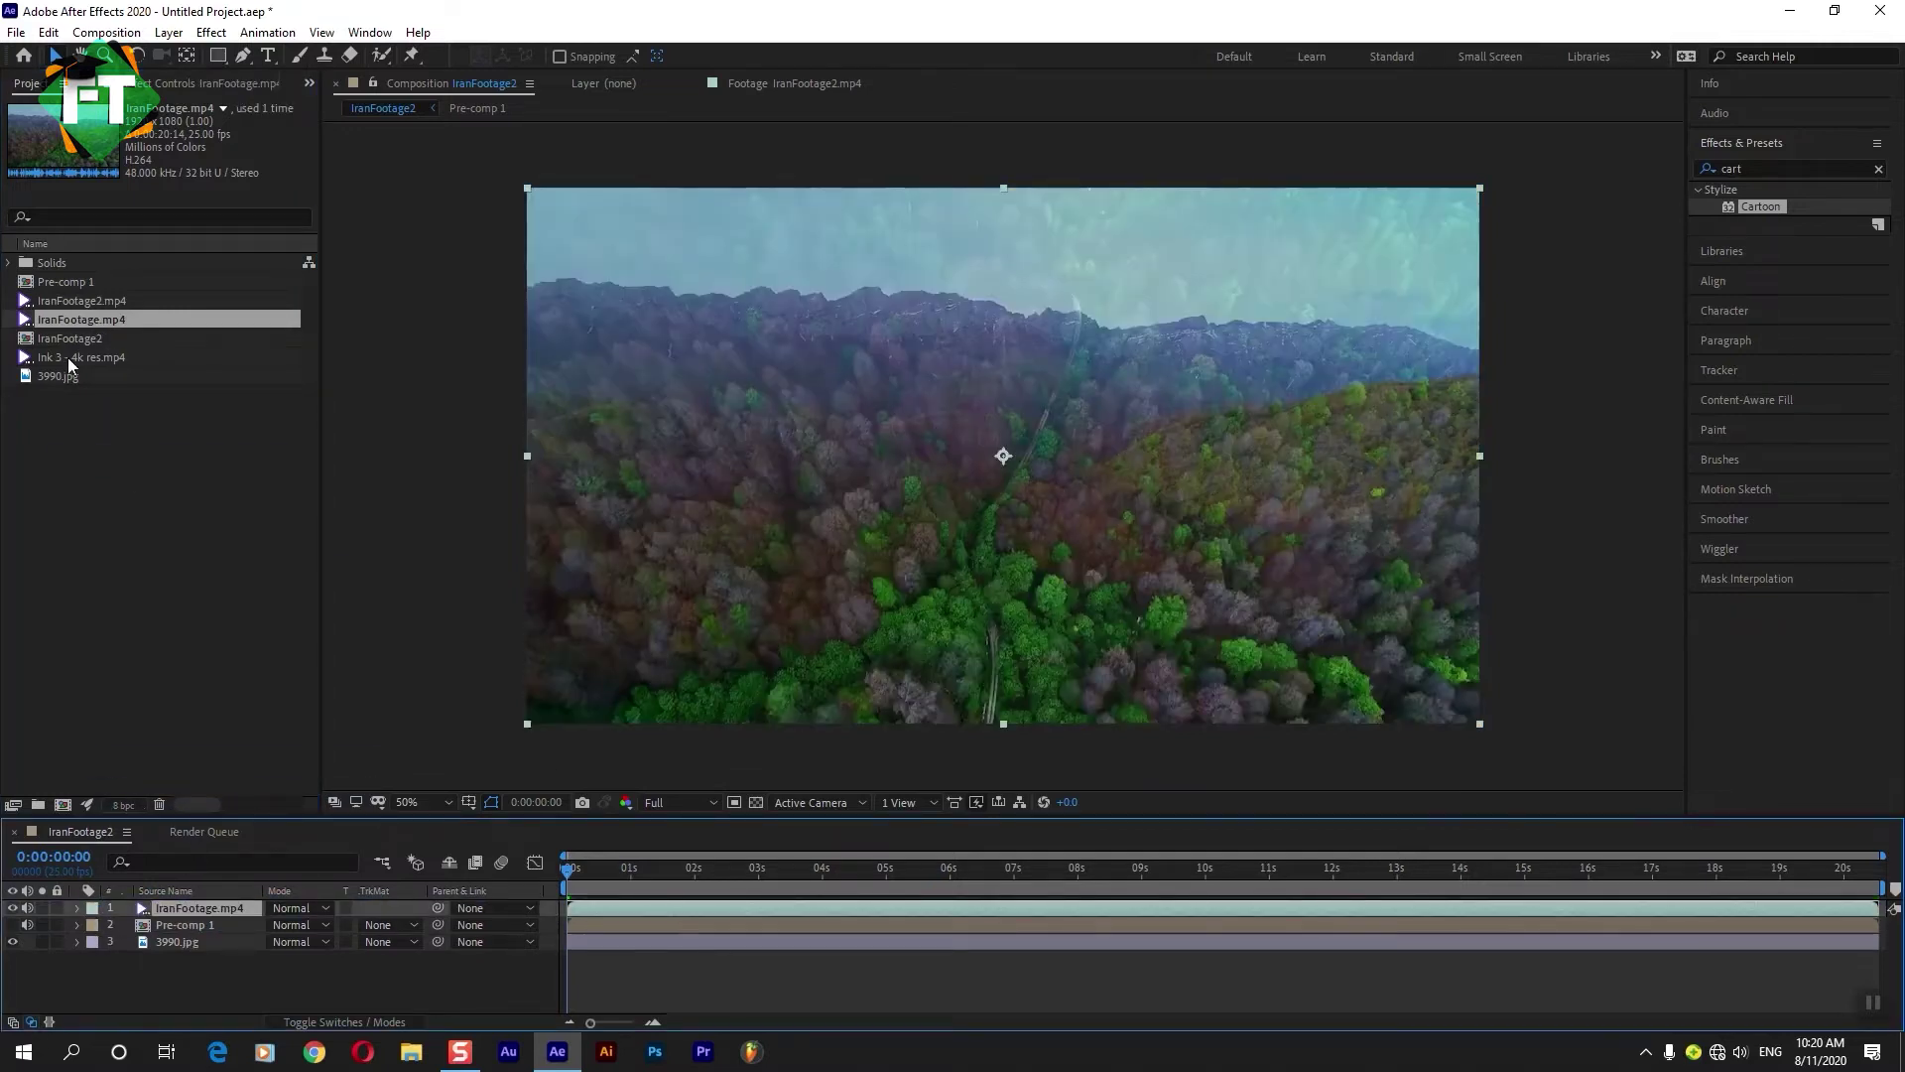
Add Ink 3 as the top layer and time-stretch it to 200%.
left_click_drag(62, 355, 193, 913)
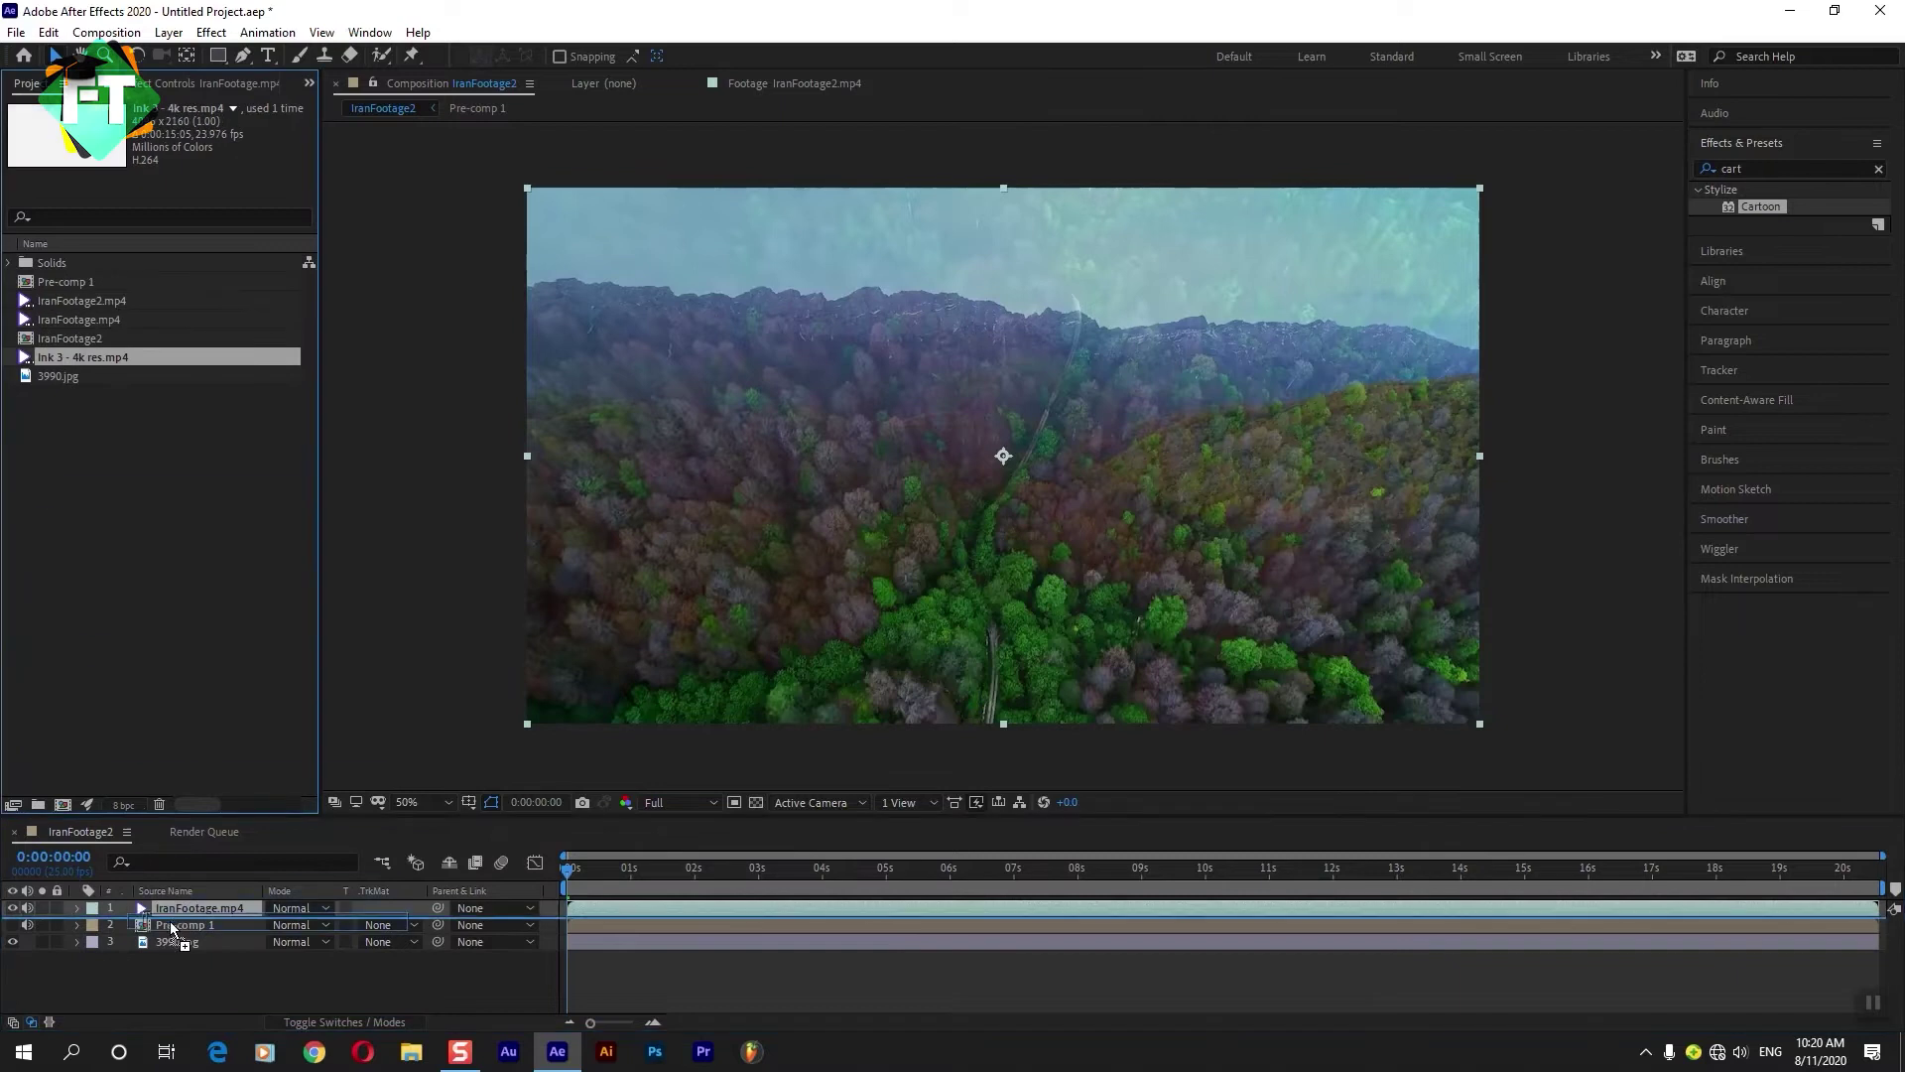
left_click_drag(191, 924, 198, 913)
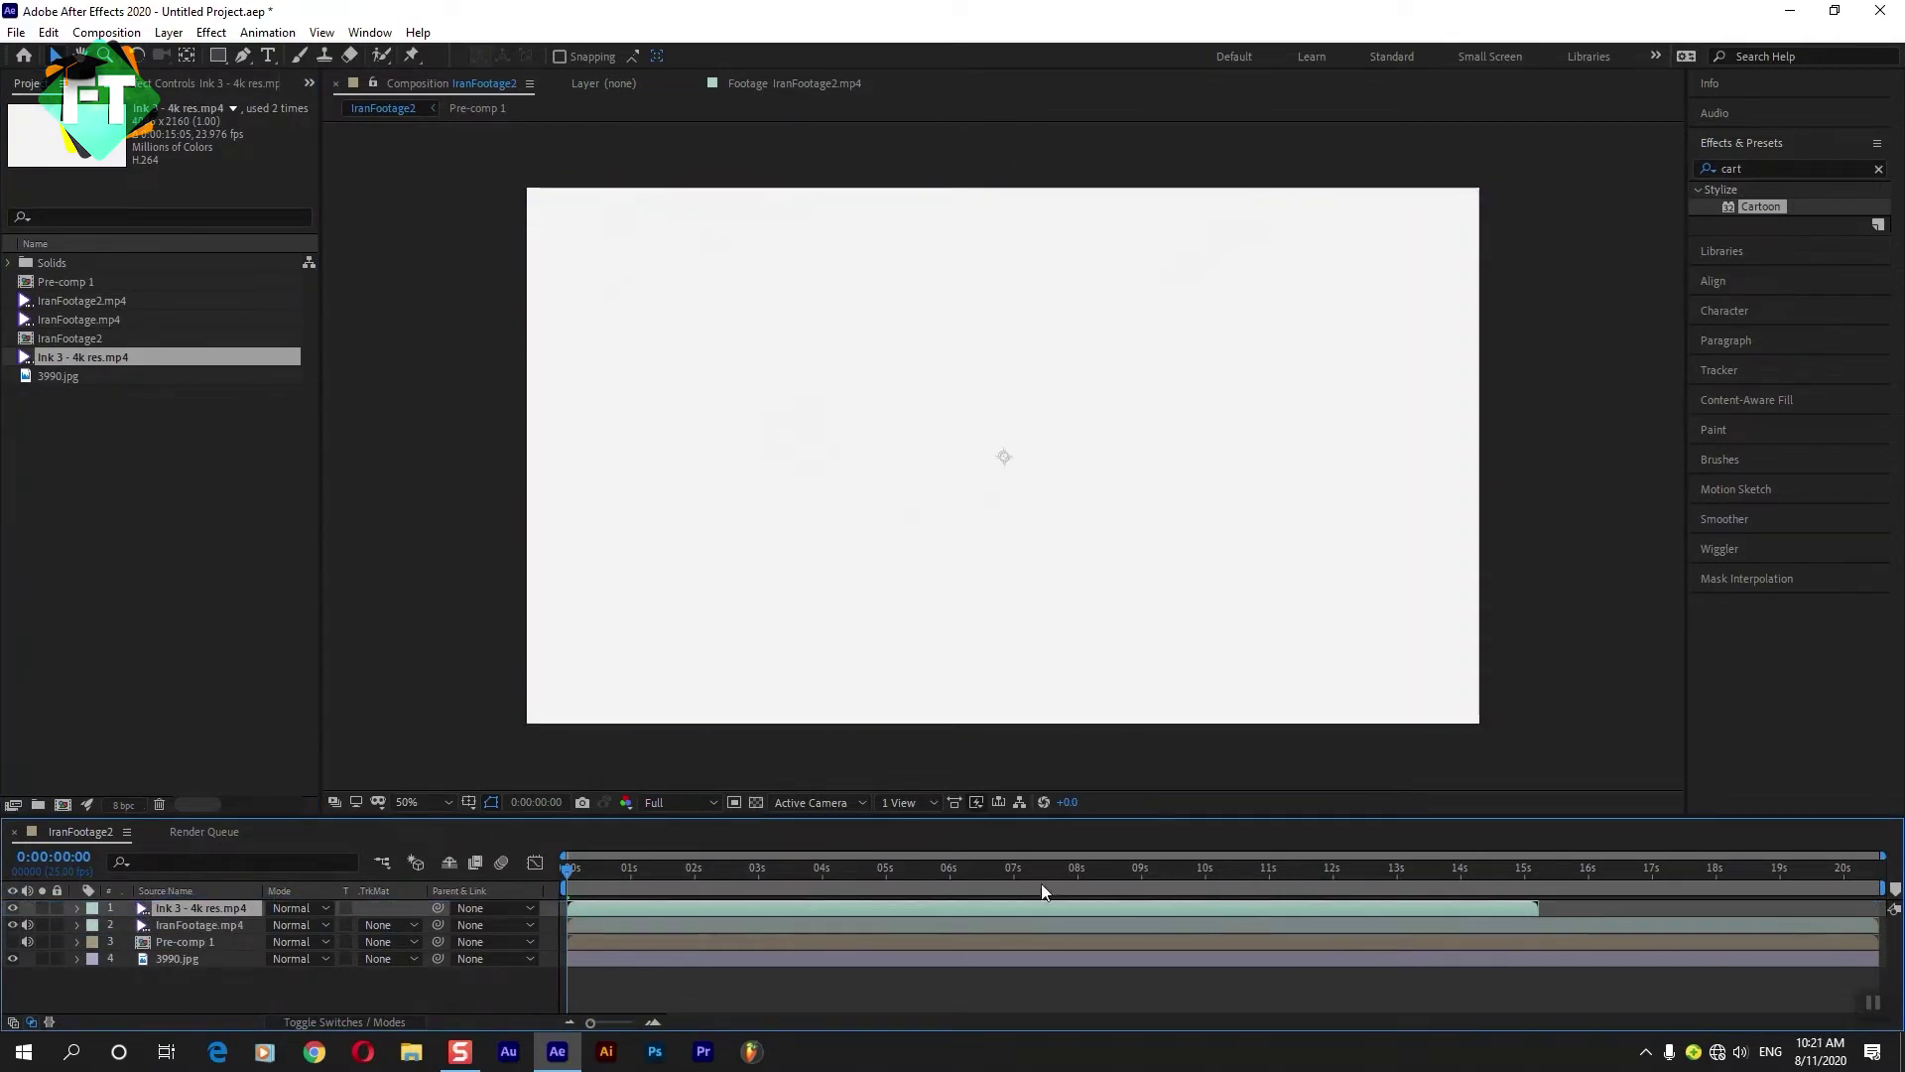
right_click(948, 909)
mouse_move(1138, 455)
left_click(1260, 496)
type("200")
key("Return")
At 0:00:05:04, set IranFootage's track matte to Luma Inverted.
left_click_drag(794, 871, 896, 871)
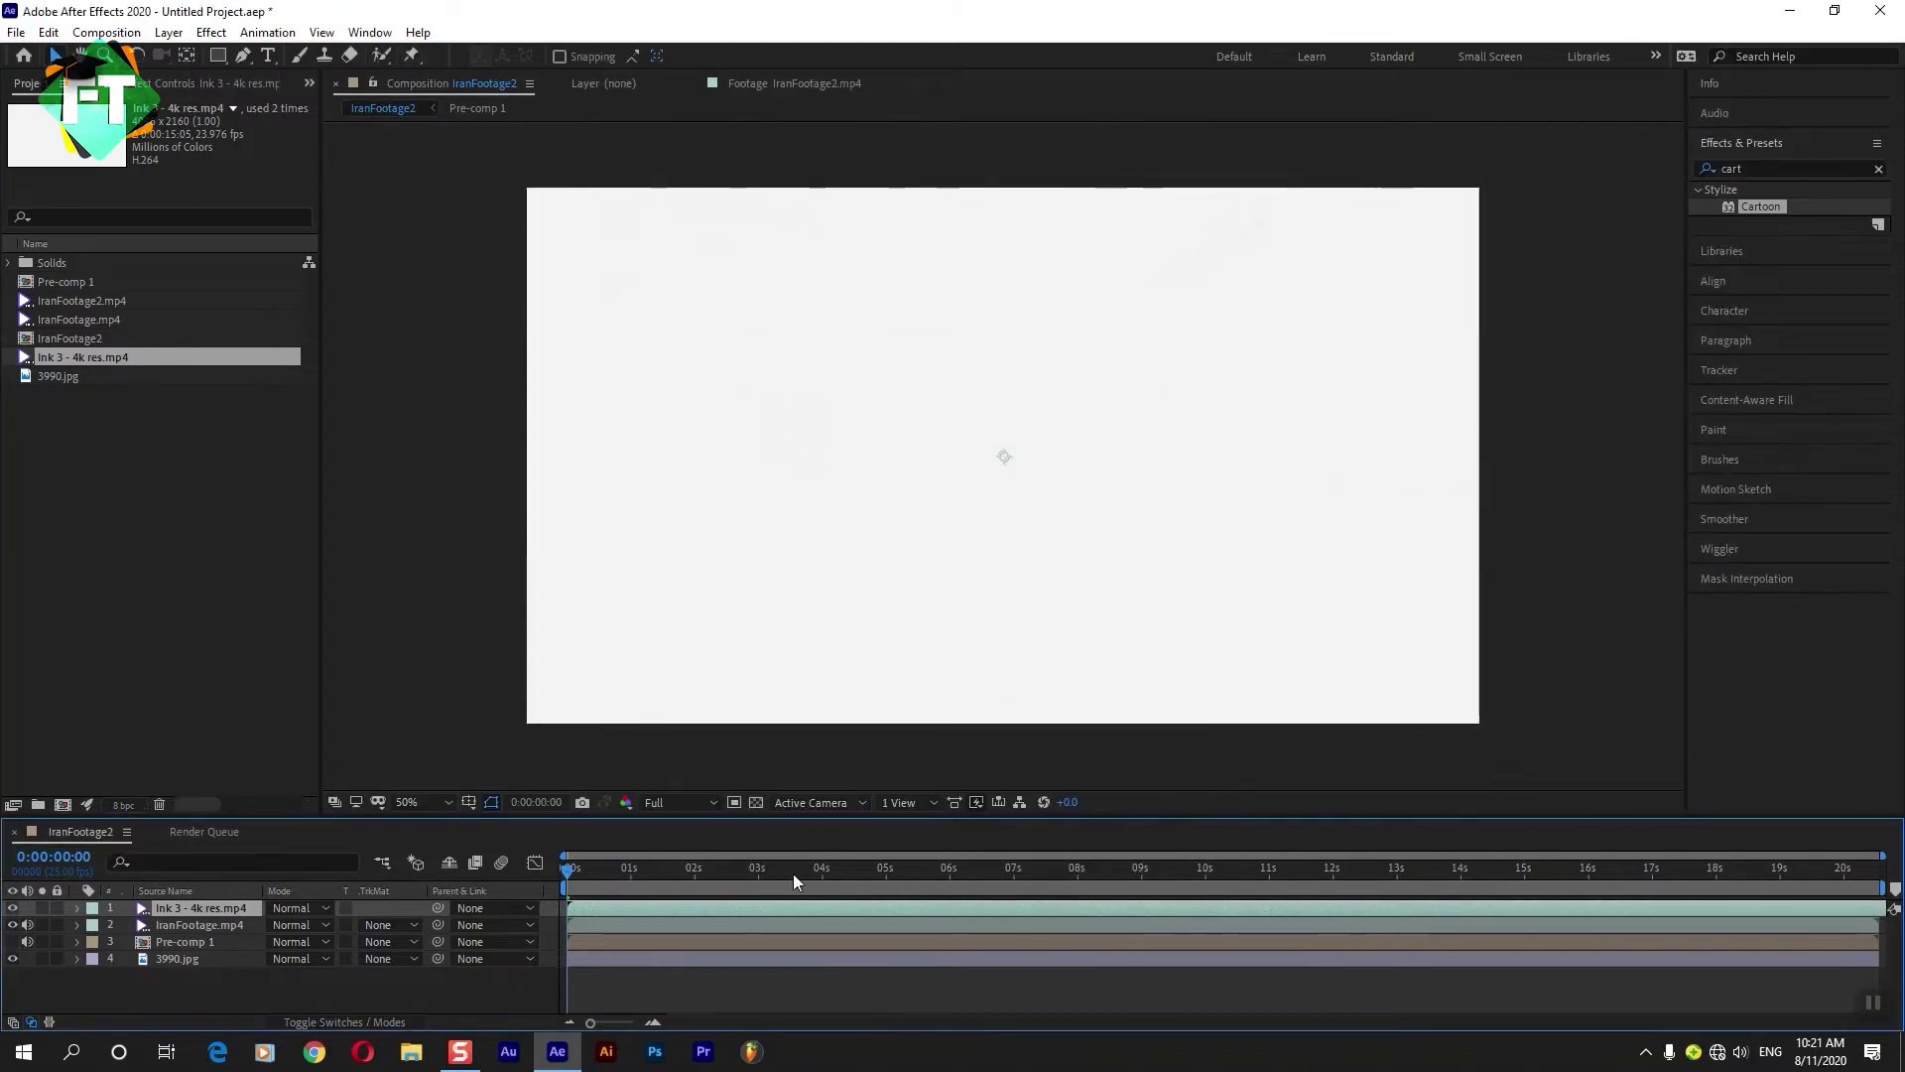
left_click(392, 924)
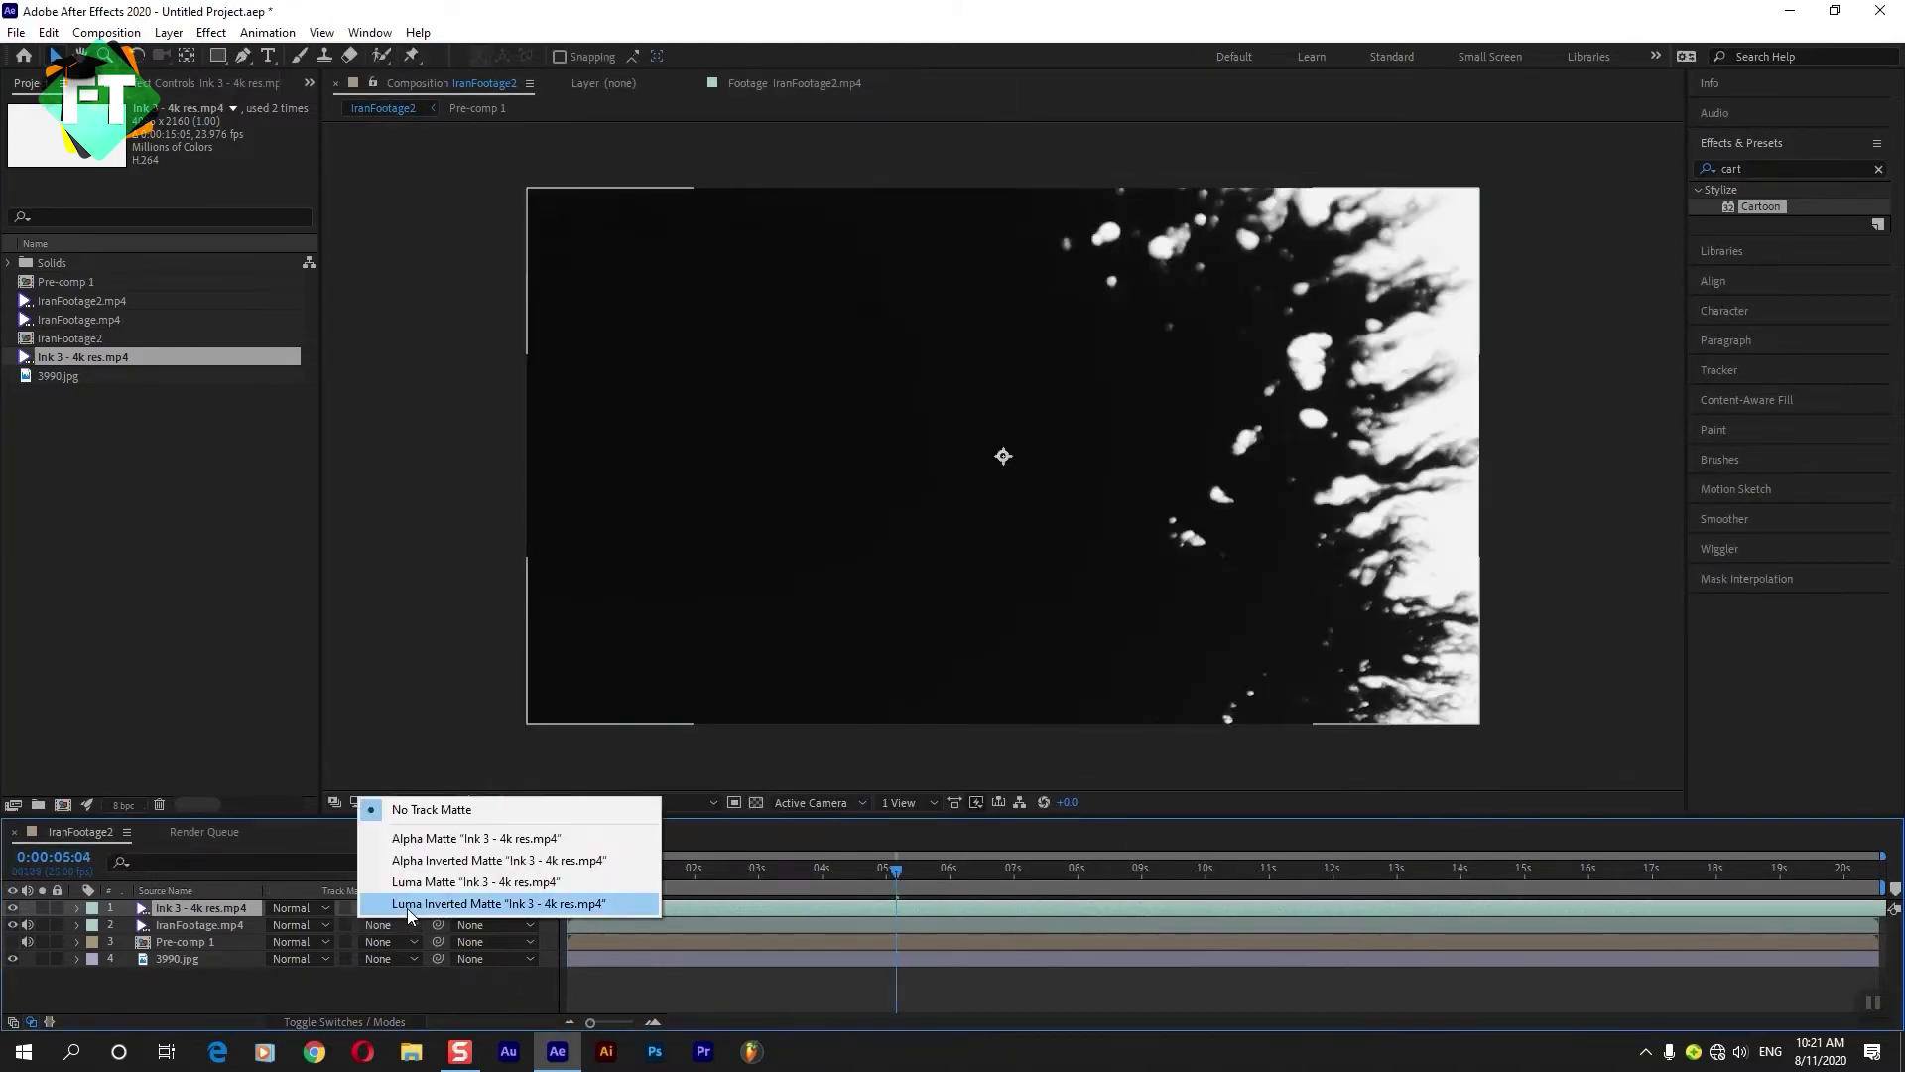
left_click(407, 905)
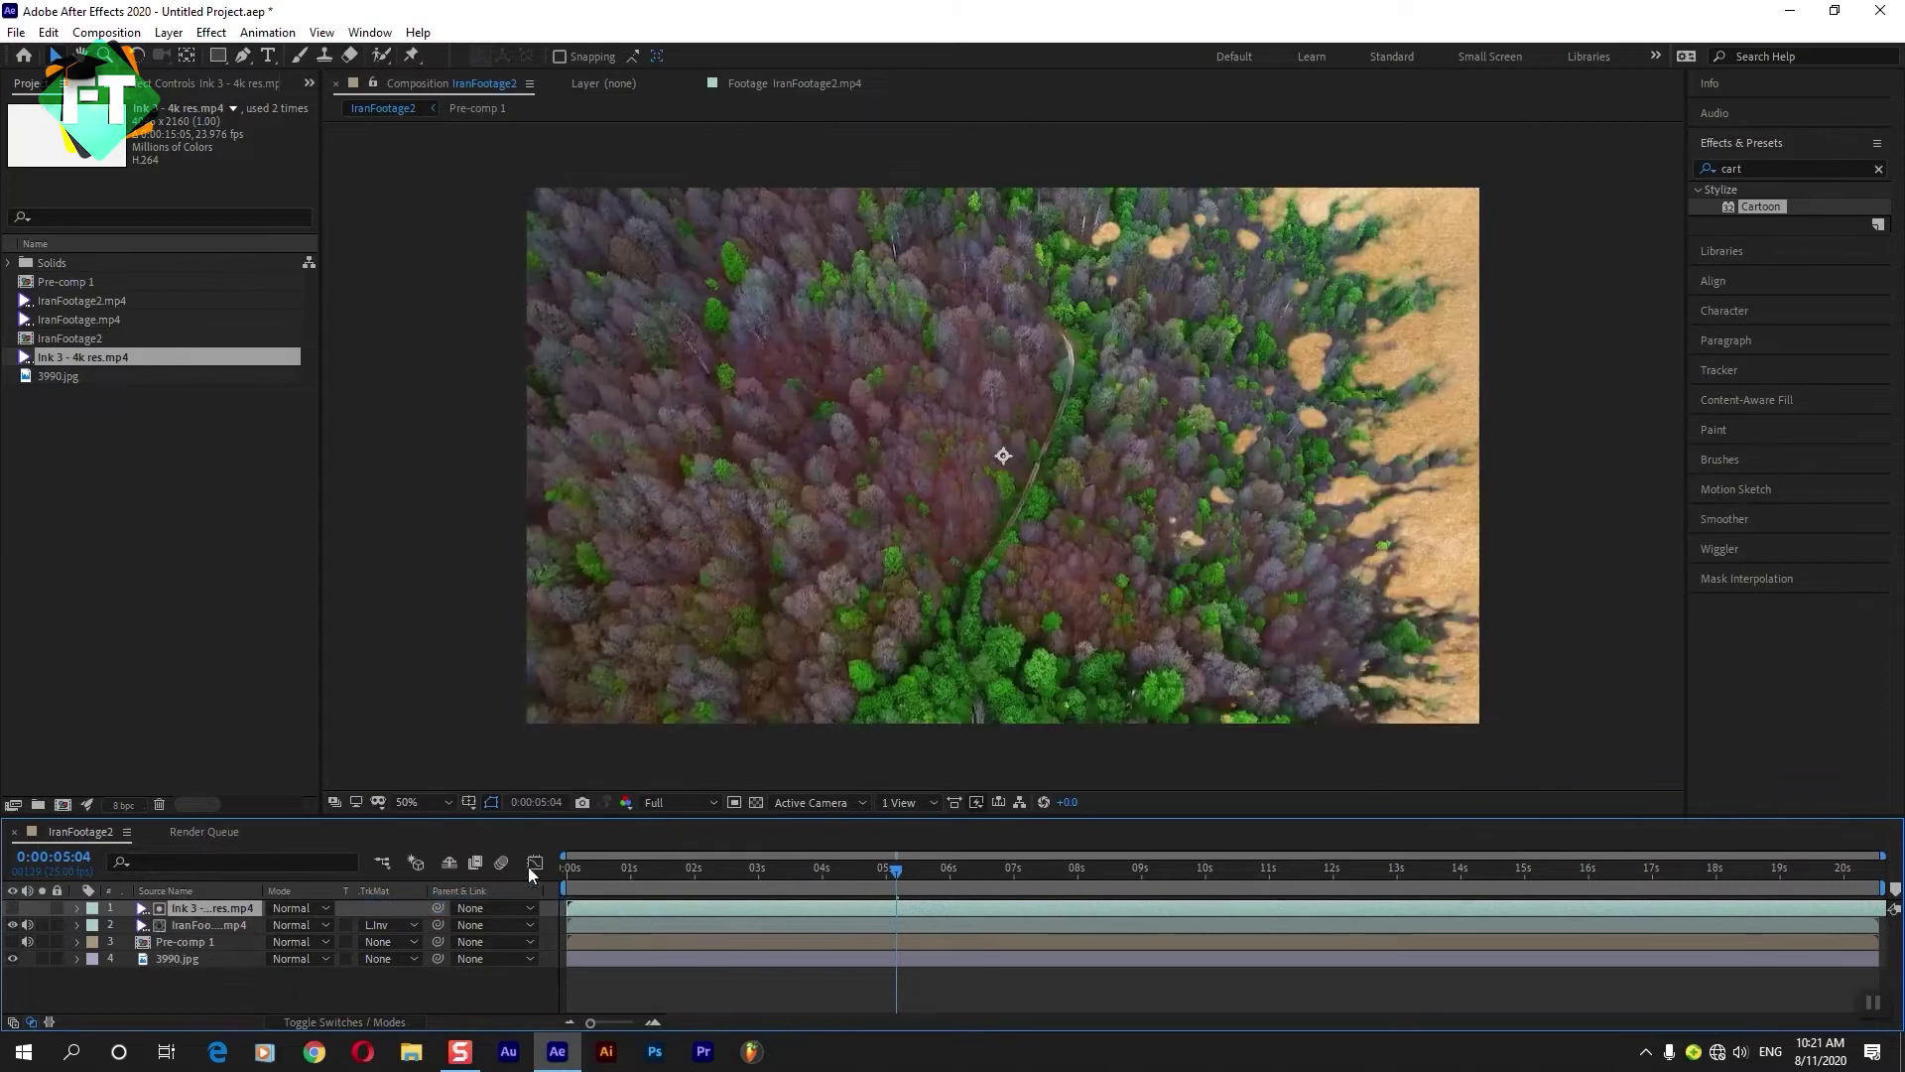
Scale the Ink 3 matte to 50% and select it together with the forest layer.
left_click(216, 907)
key("s")
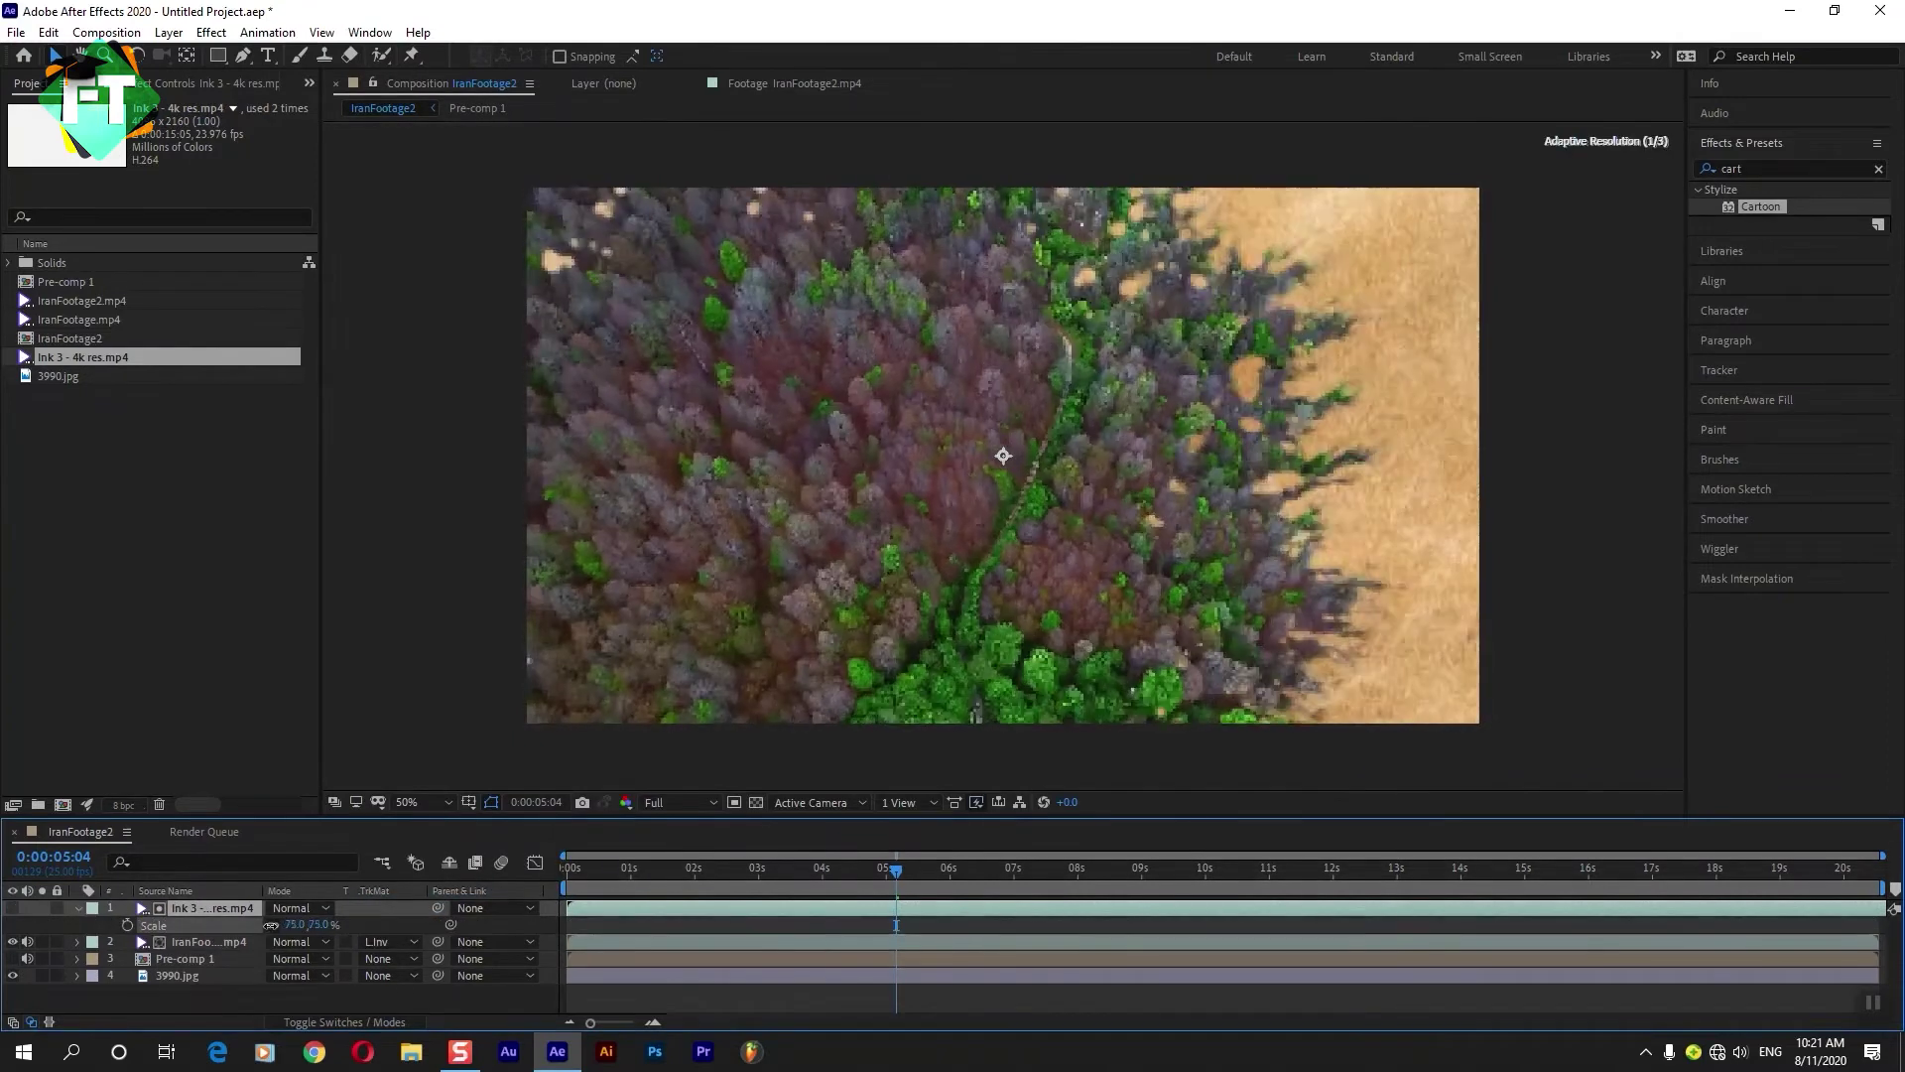
left_click_drag(255, 921, 246, 925)
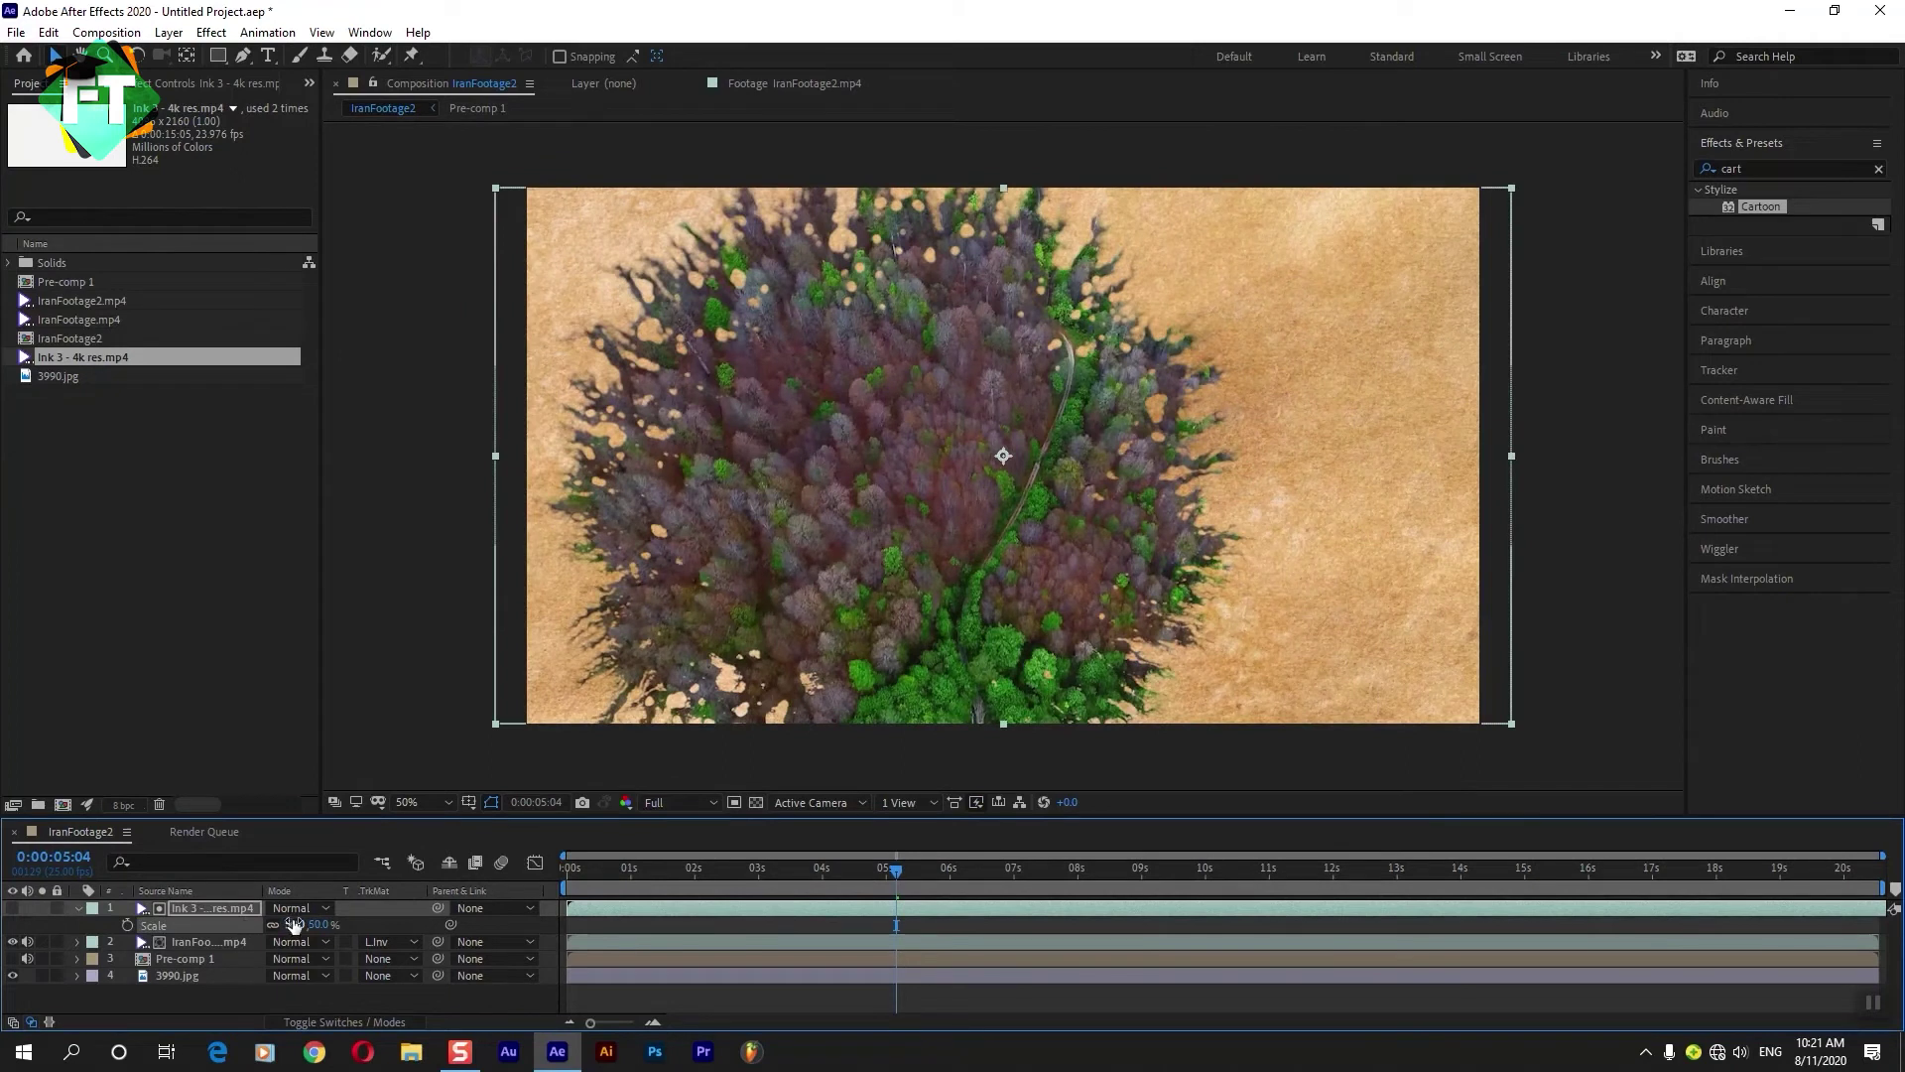
left_click(77, 908)
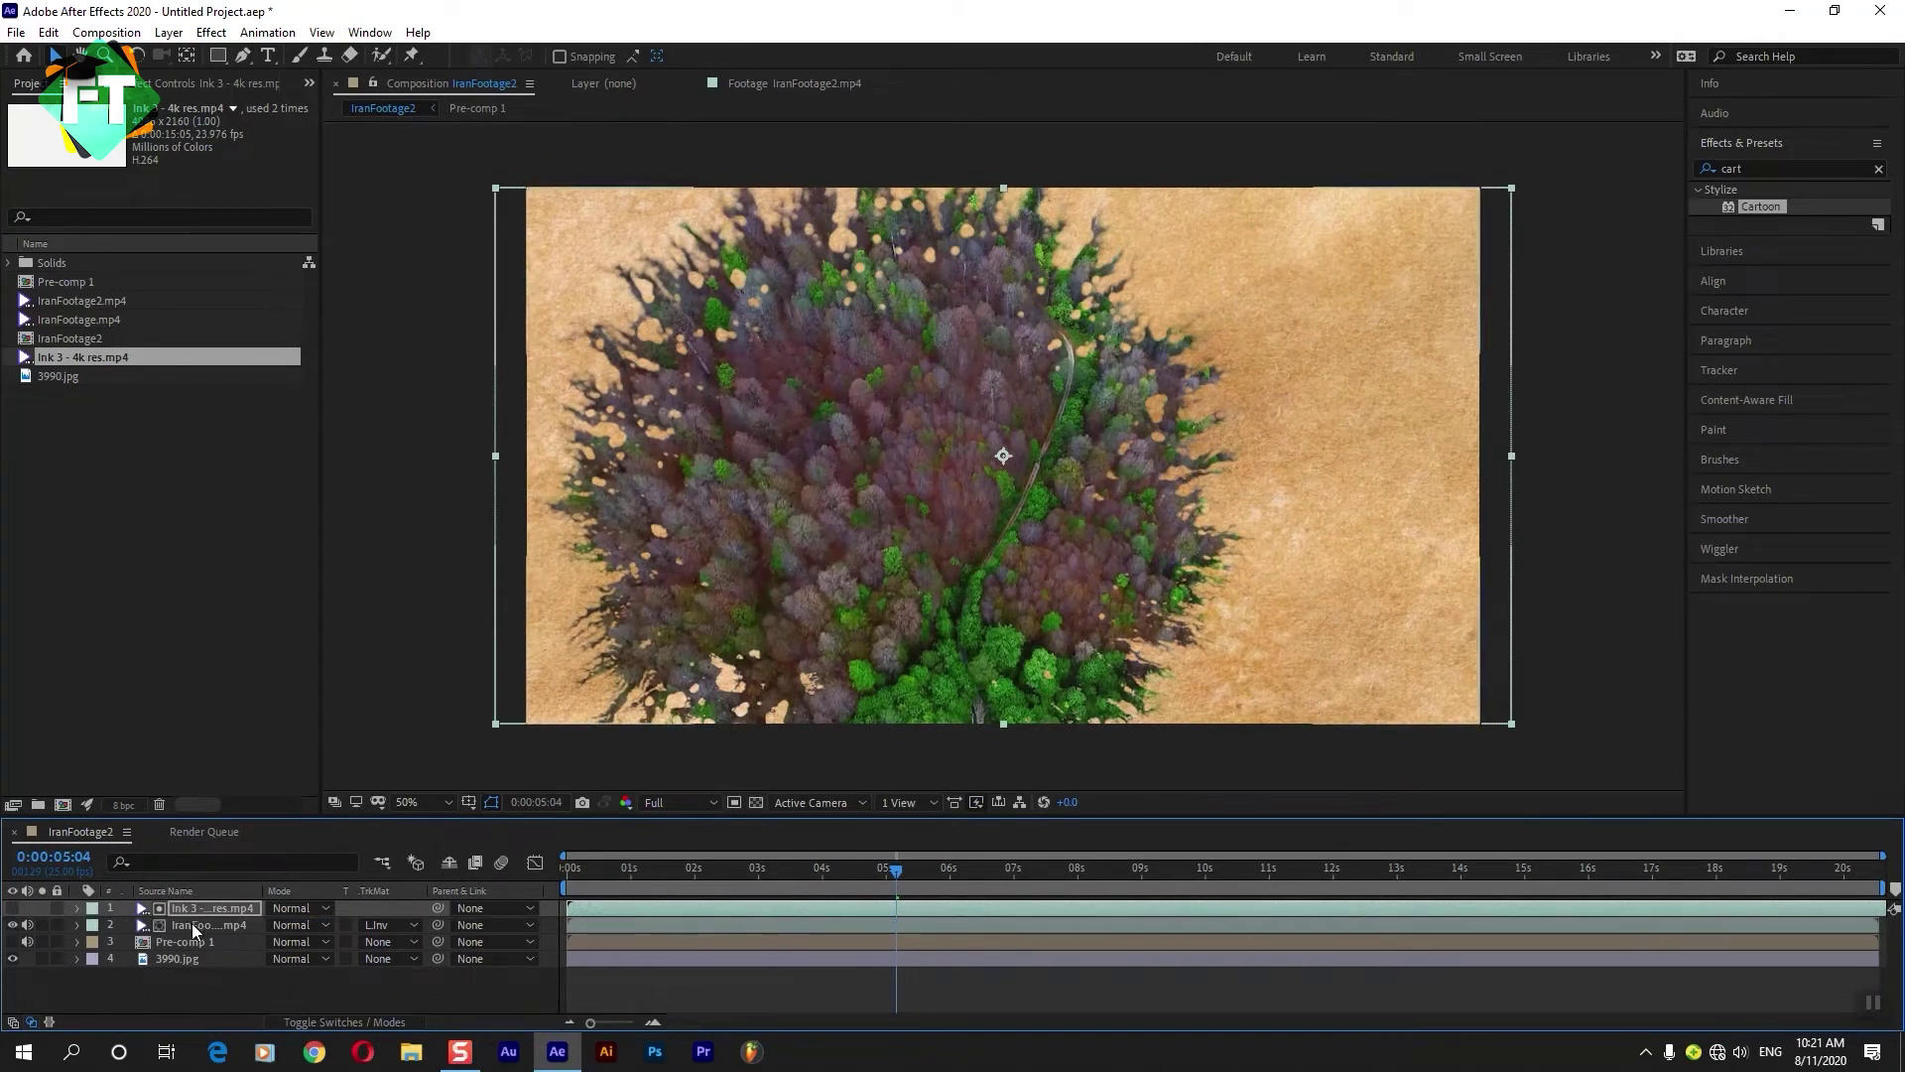
left_click(193, 925, "shift")
right_click(194, 925)
Nest the ink and forest layers into Pre-comp 2 and inspect the paper texture zoomed out.
left_click(277, 832)
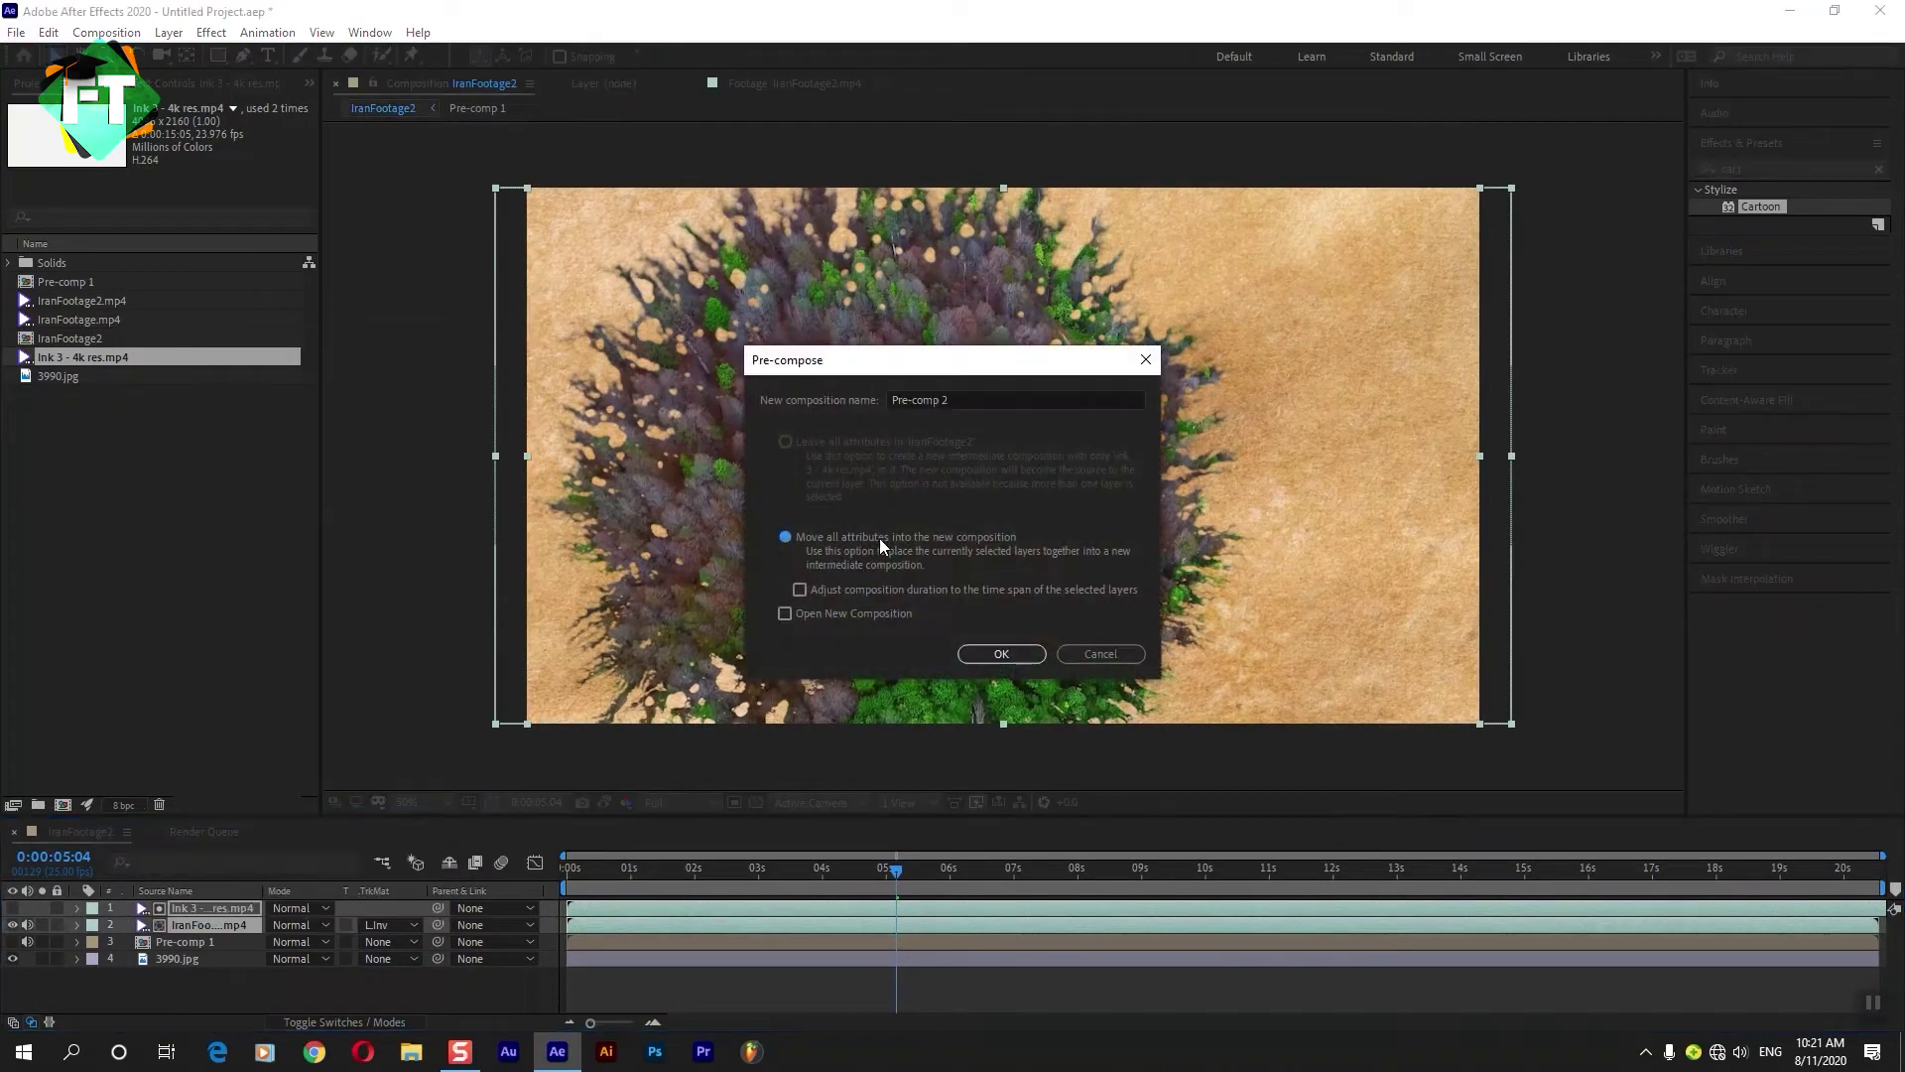
left_click(1000, 654)
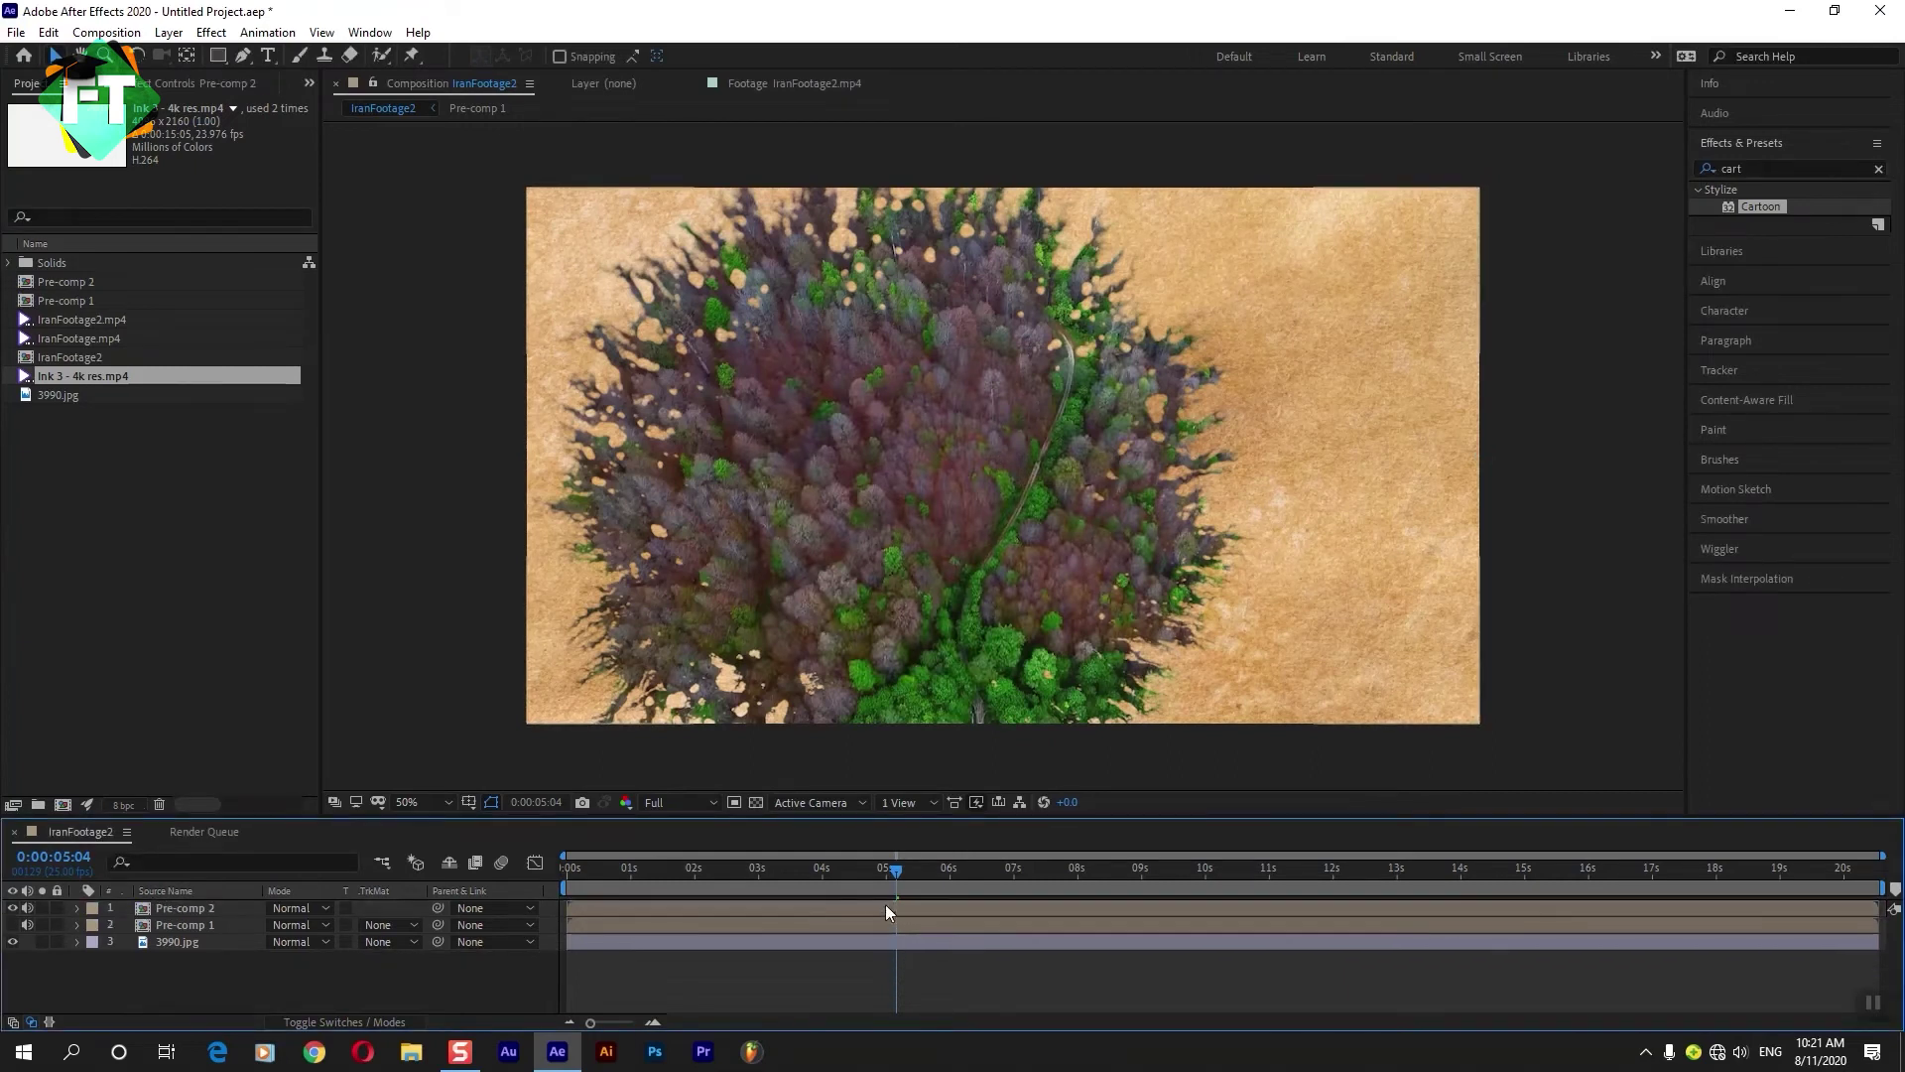
key("comma")
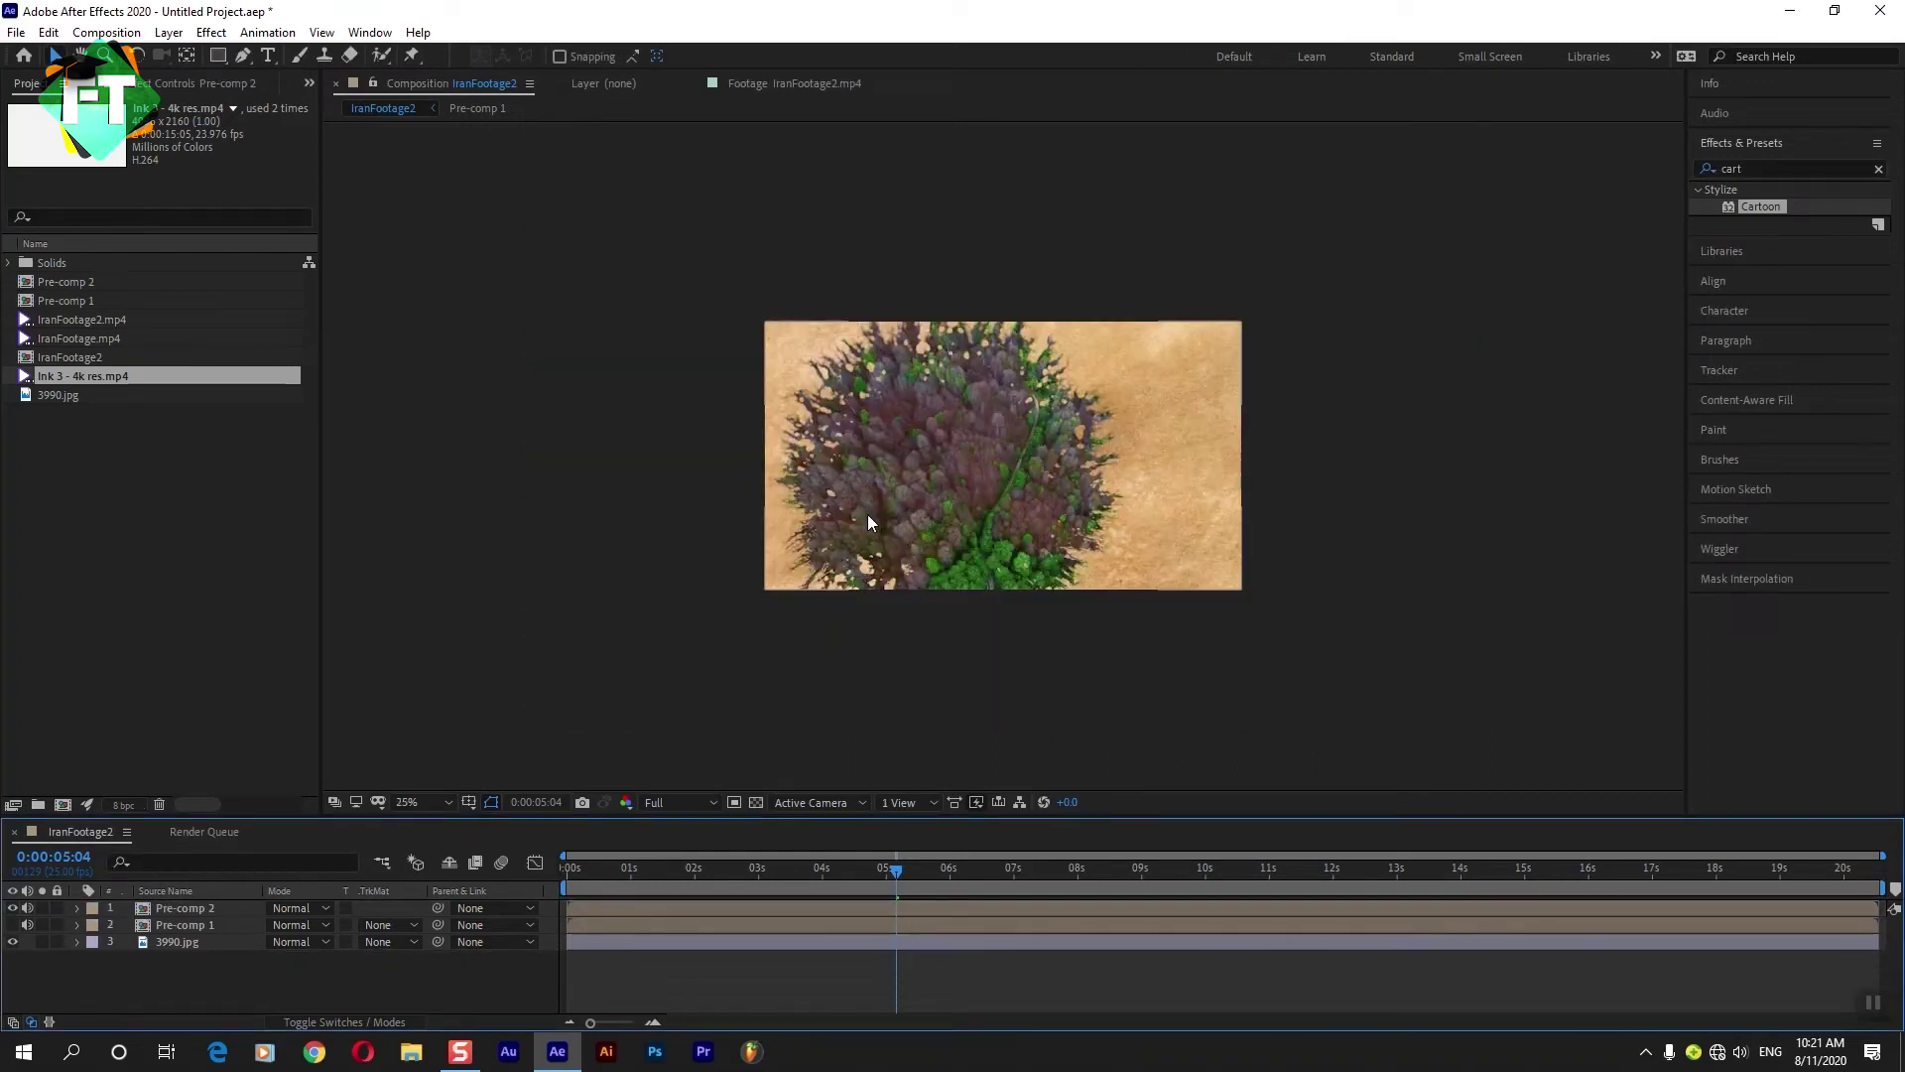
key("comma")
left_click(206, 945)
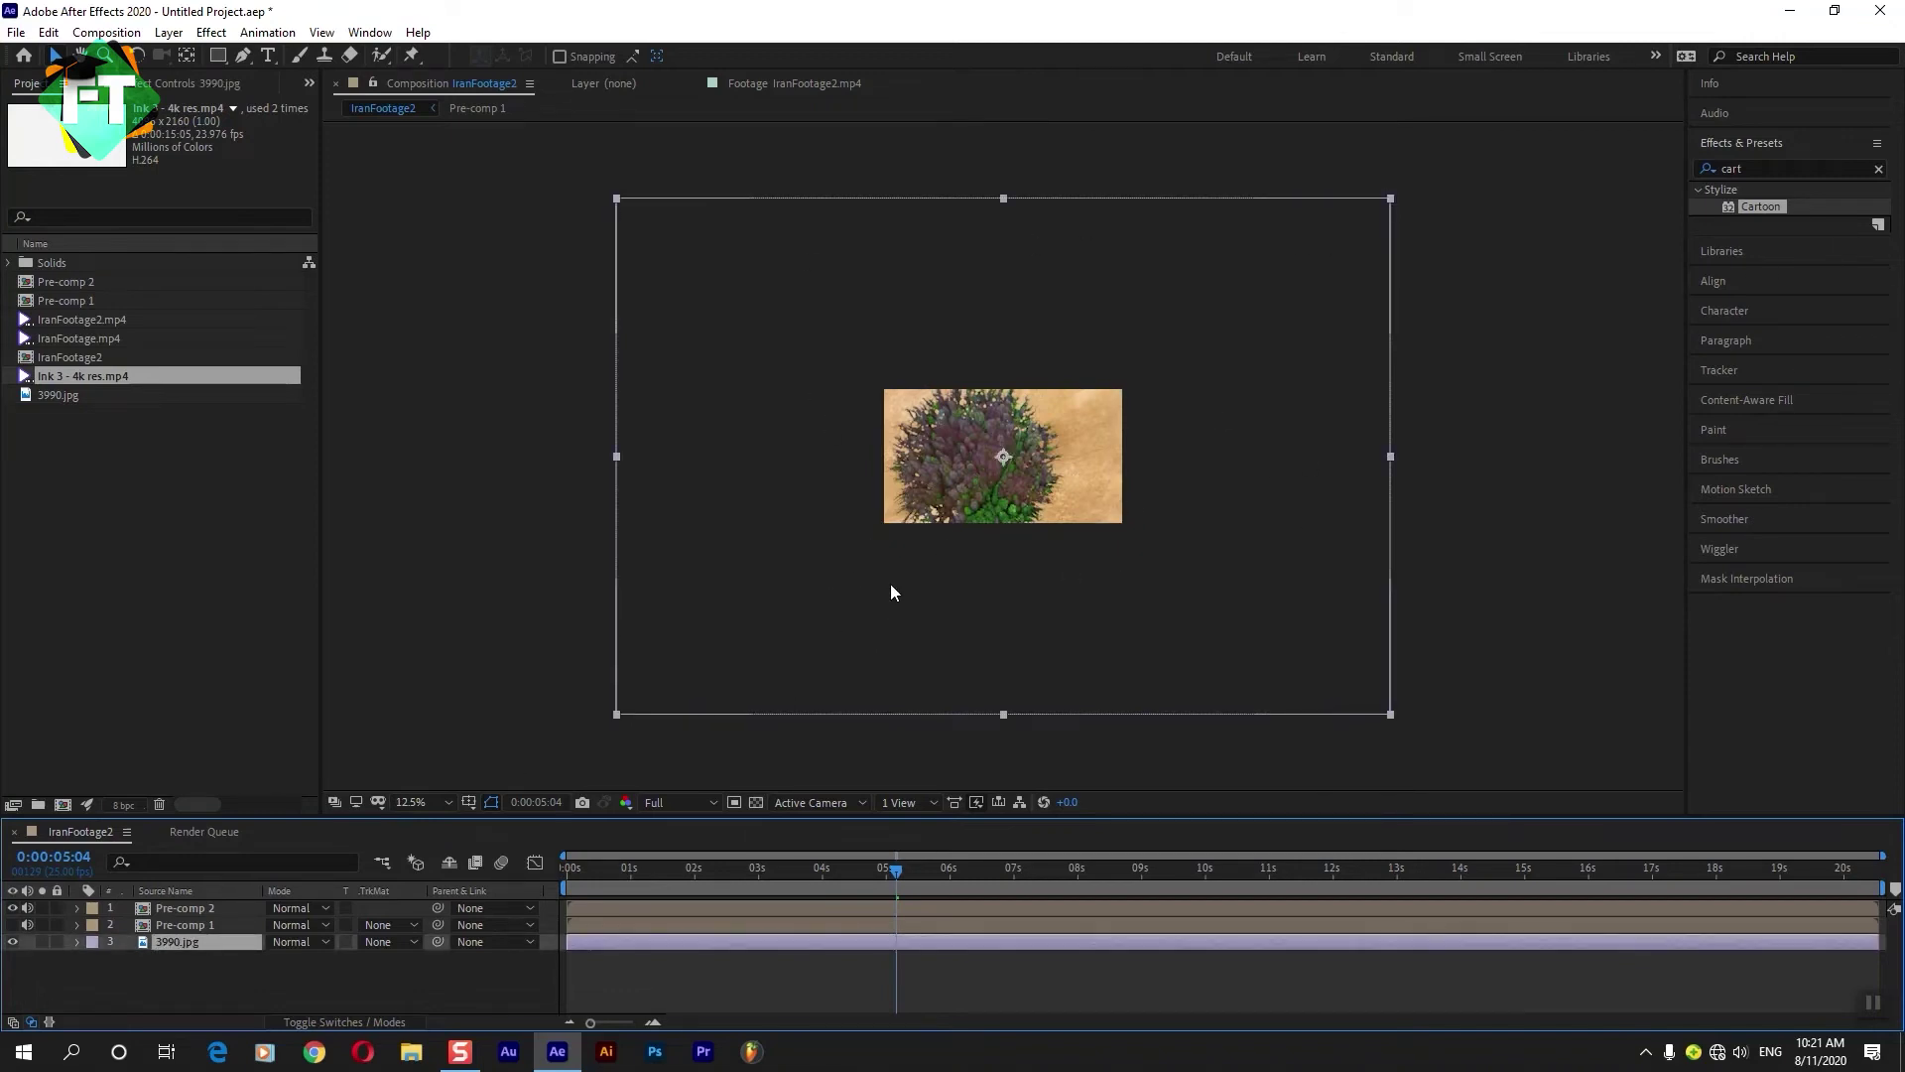
key("period")
key("period")
left_click(623, 987)
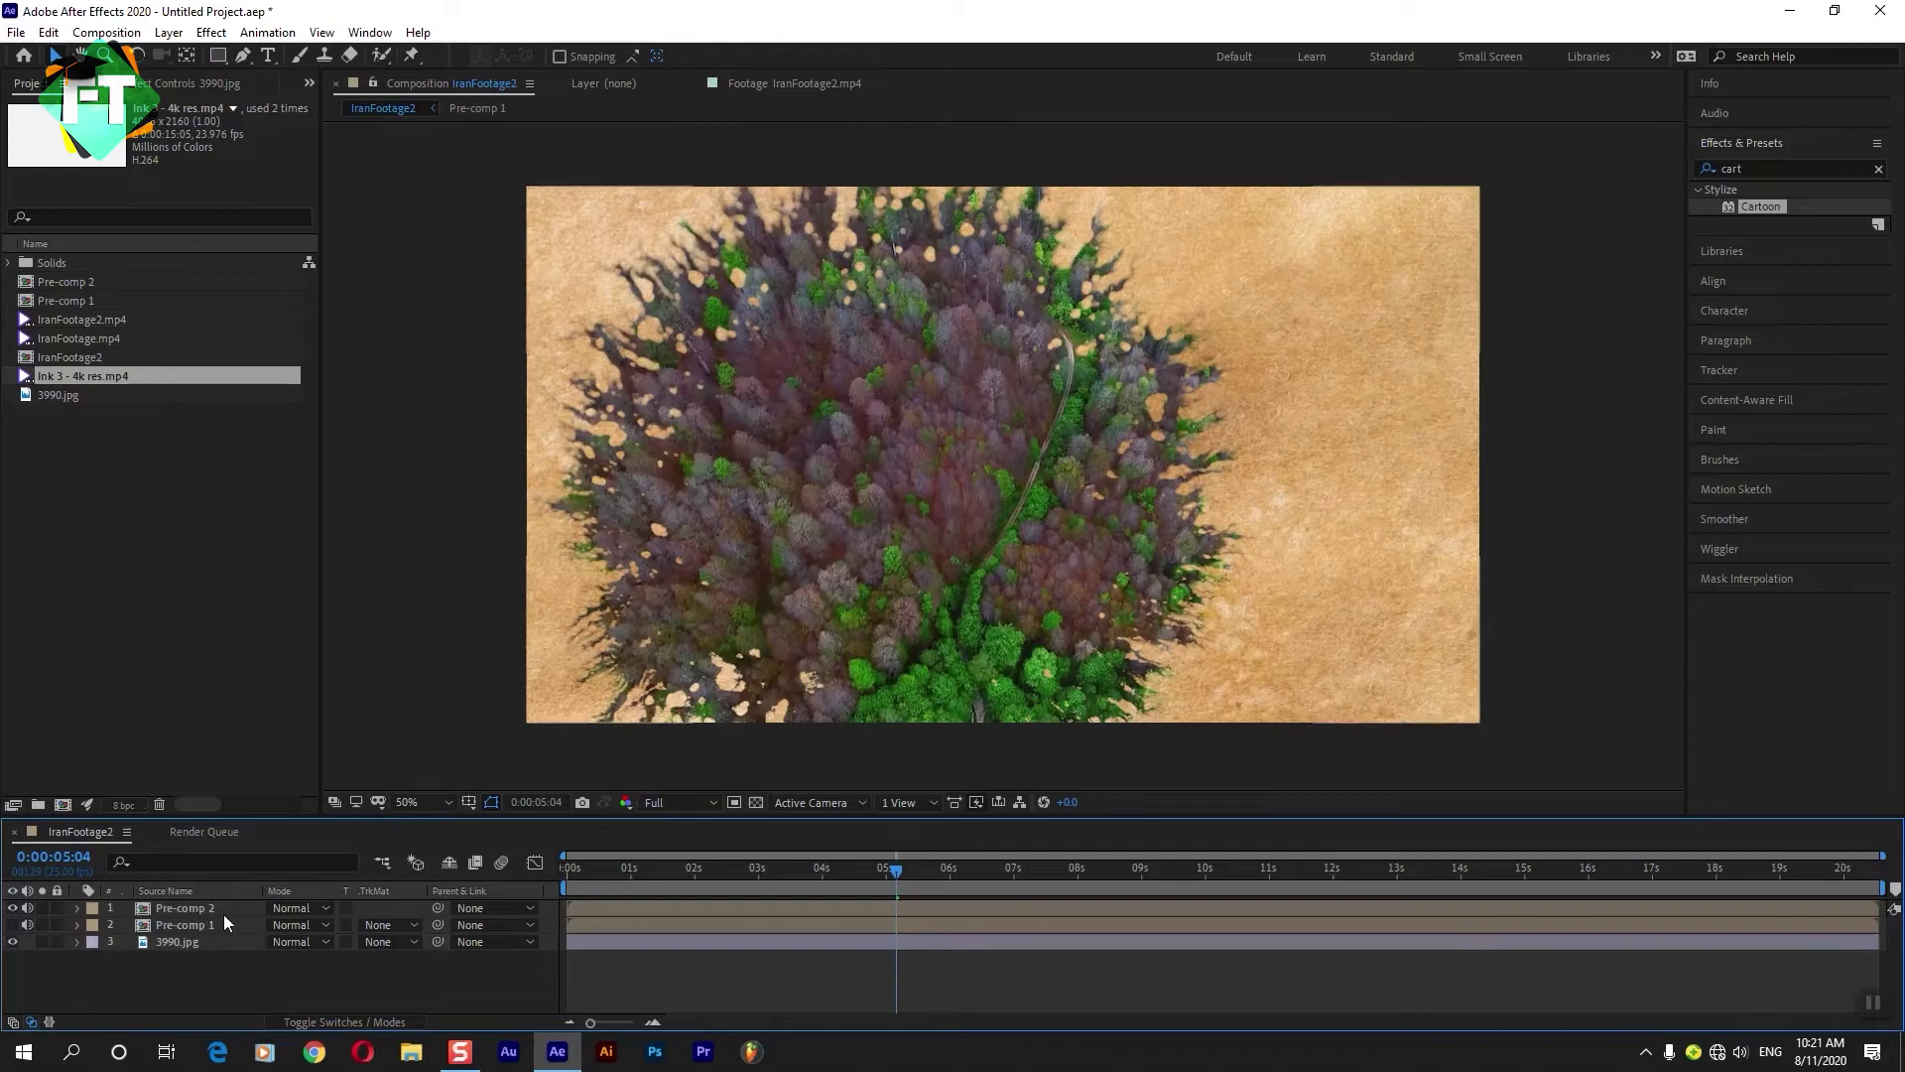
Make Pre-comp 2 and the paper 3D layers, then hide both pre-comps.
left_click(343, 1022)
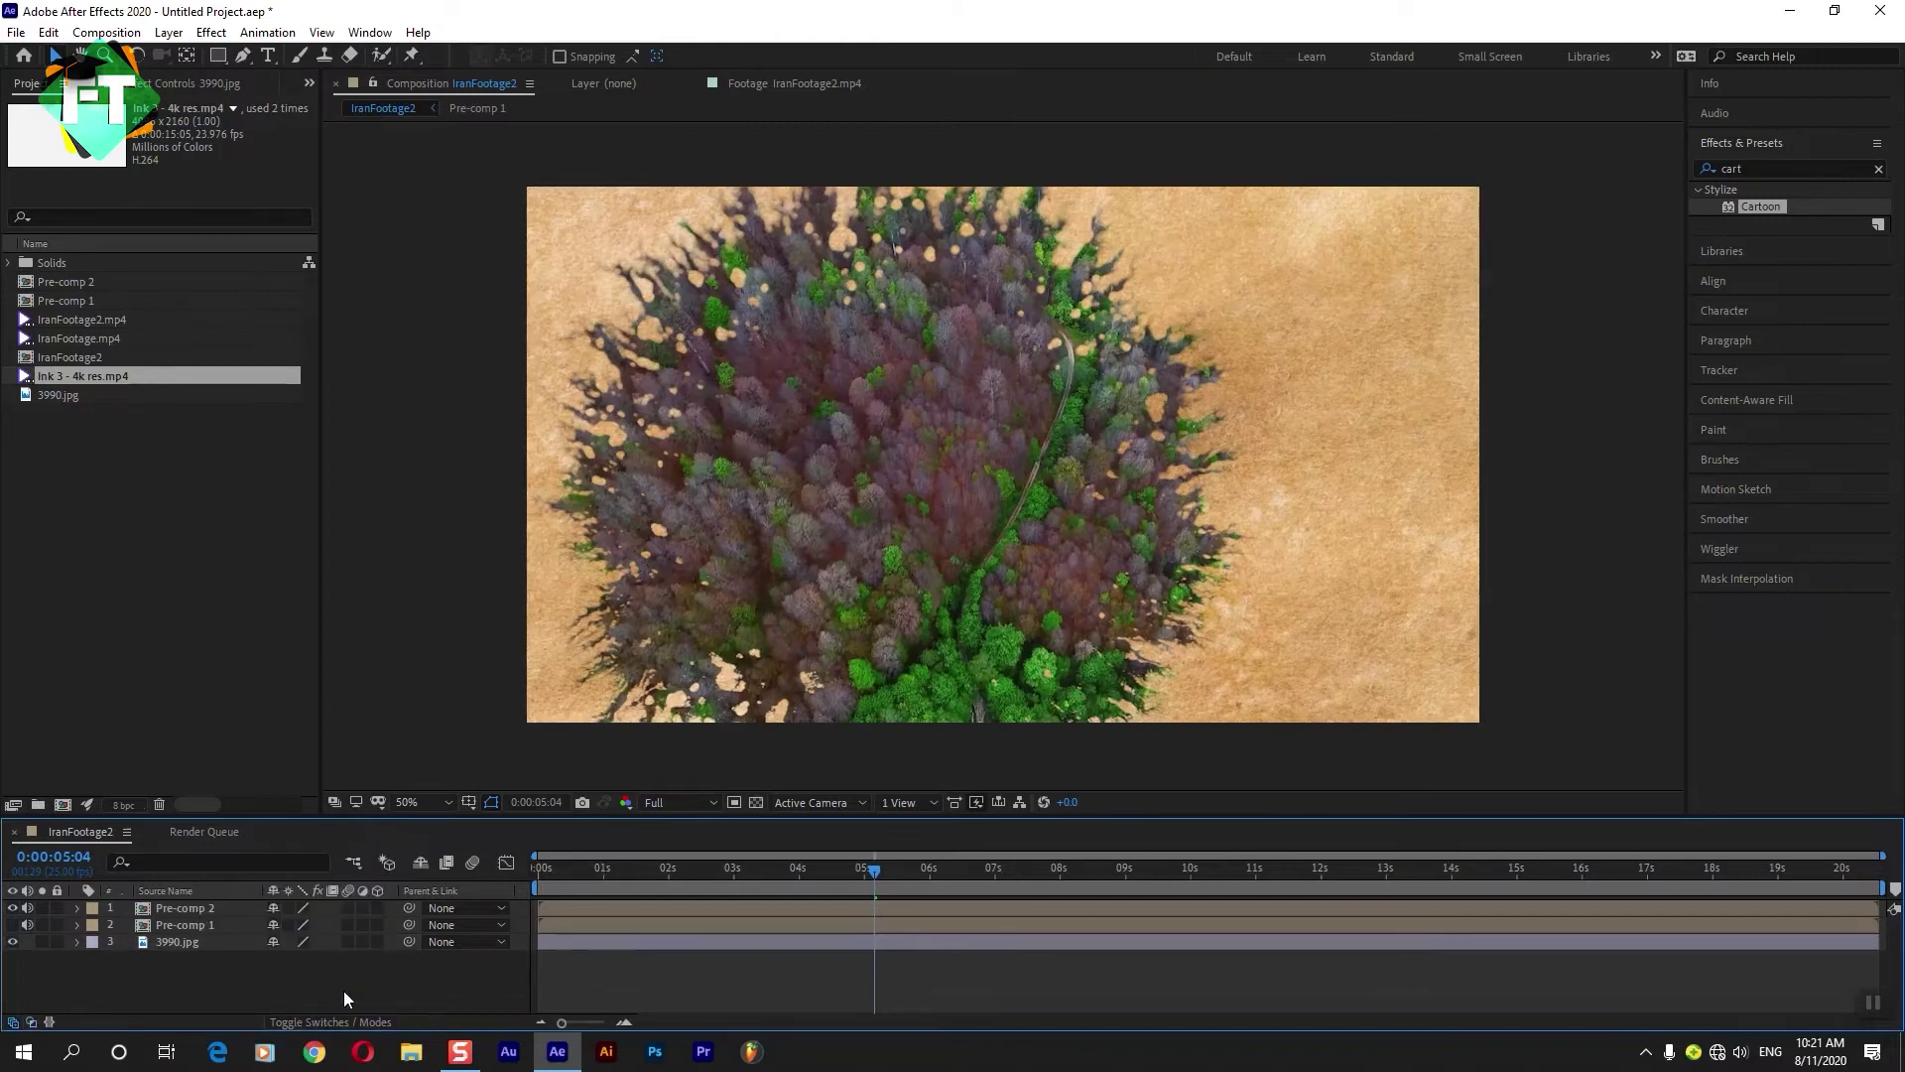
left_click(378, 908)
left_click(378, 941)
left_click(230, 907)
key("comma")
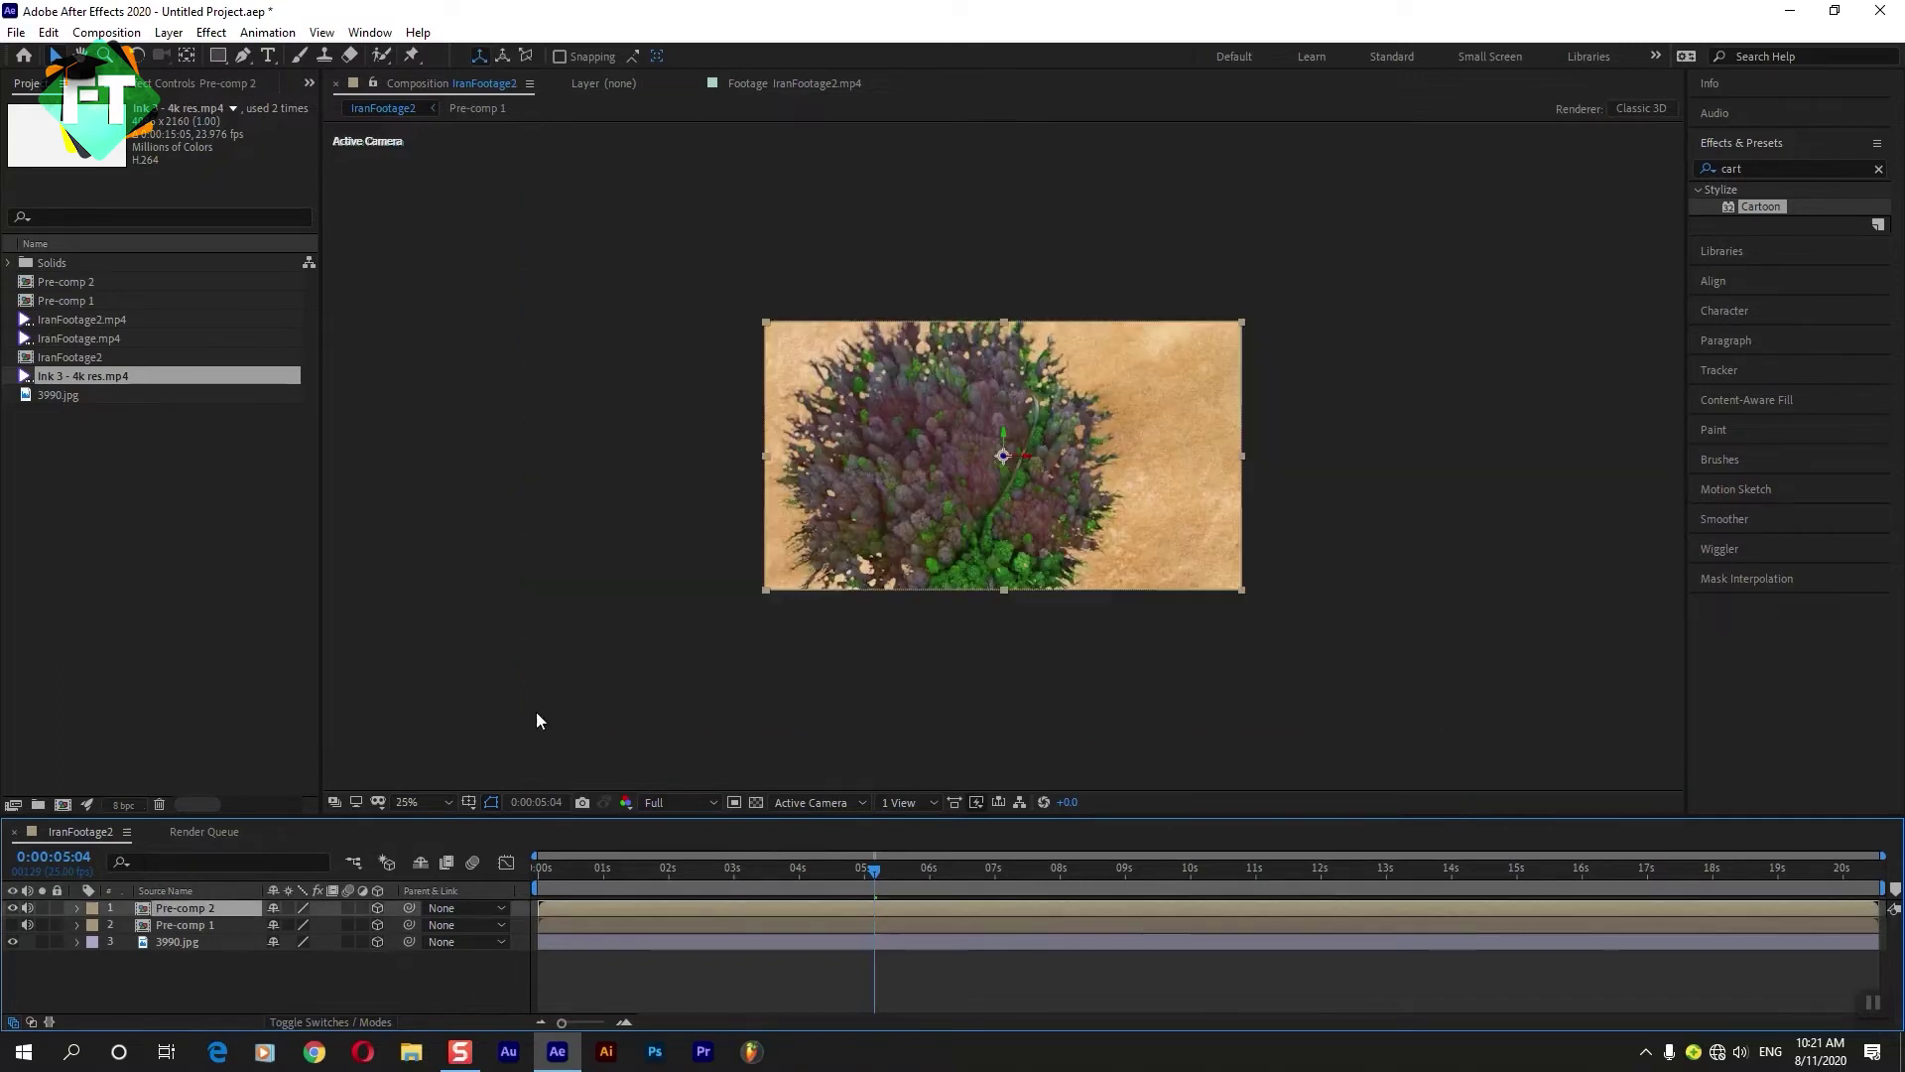
left_click(210, 941)
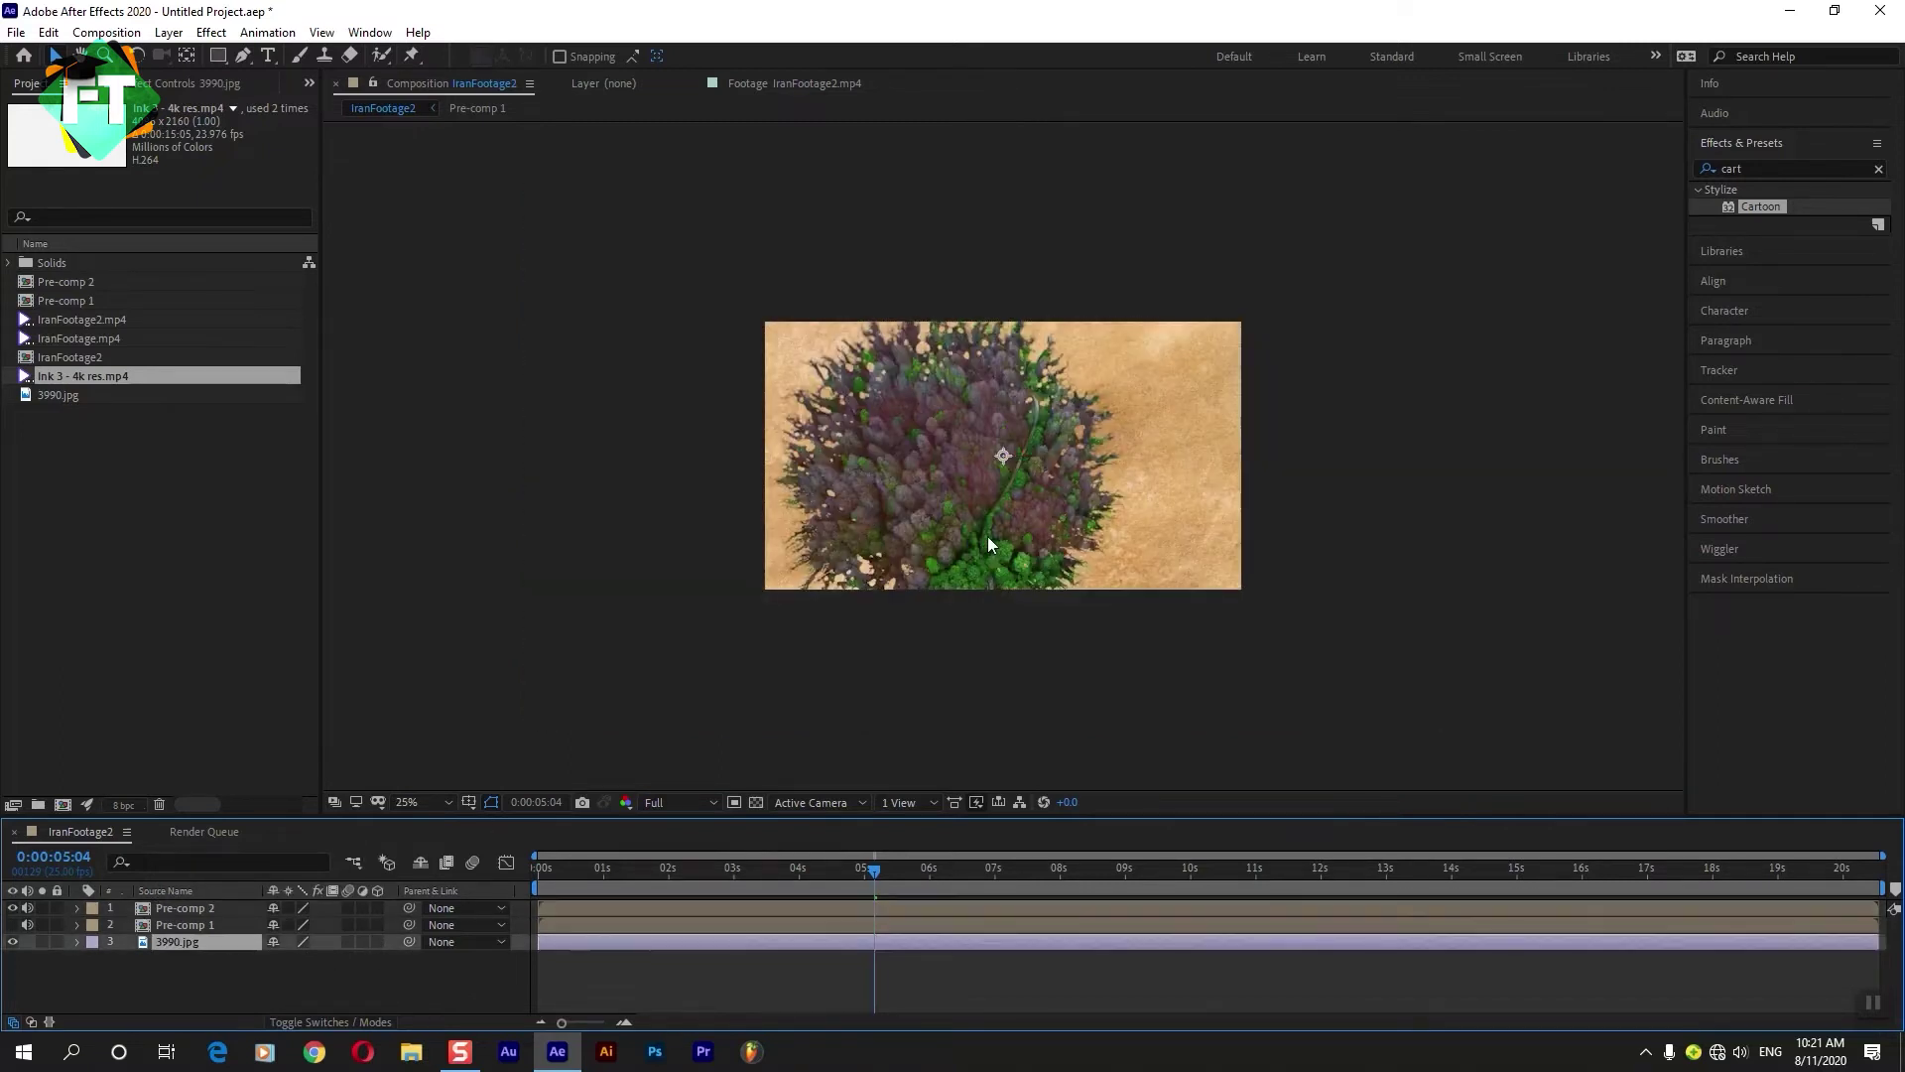
key("period")
left_click_drag(12, 914, 12, 925)
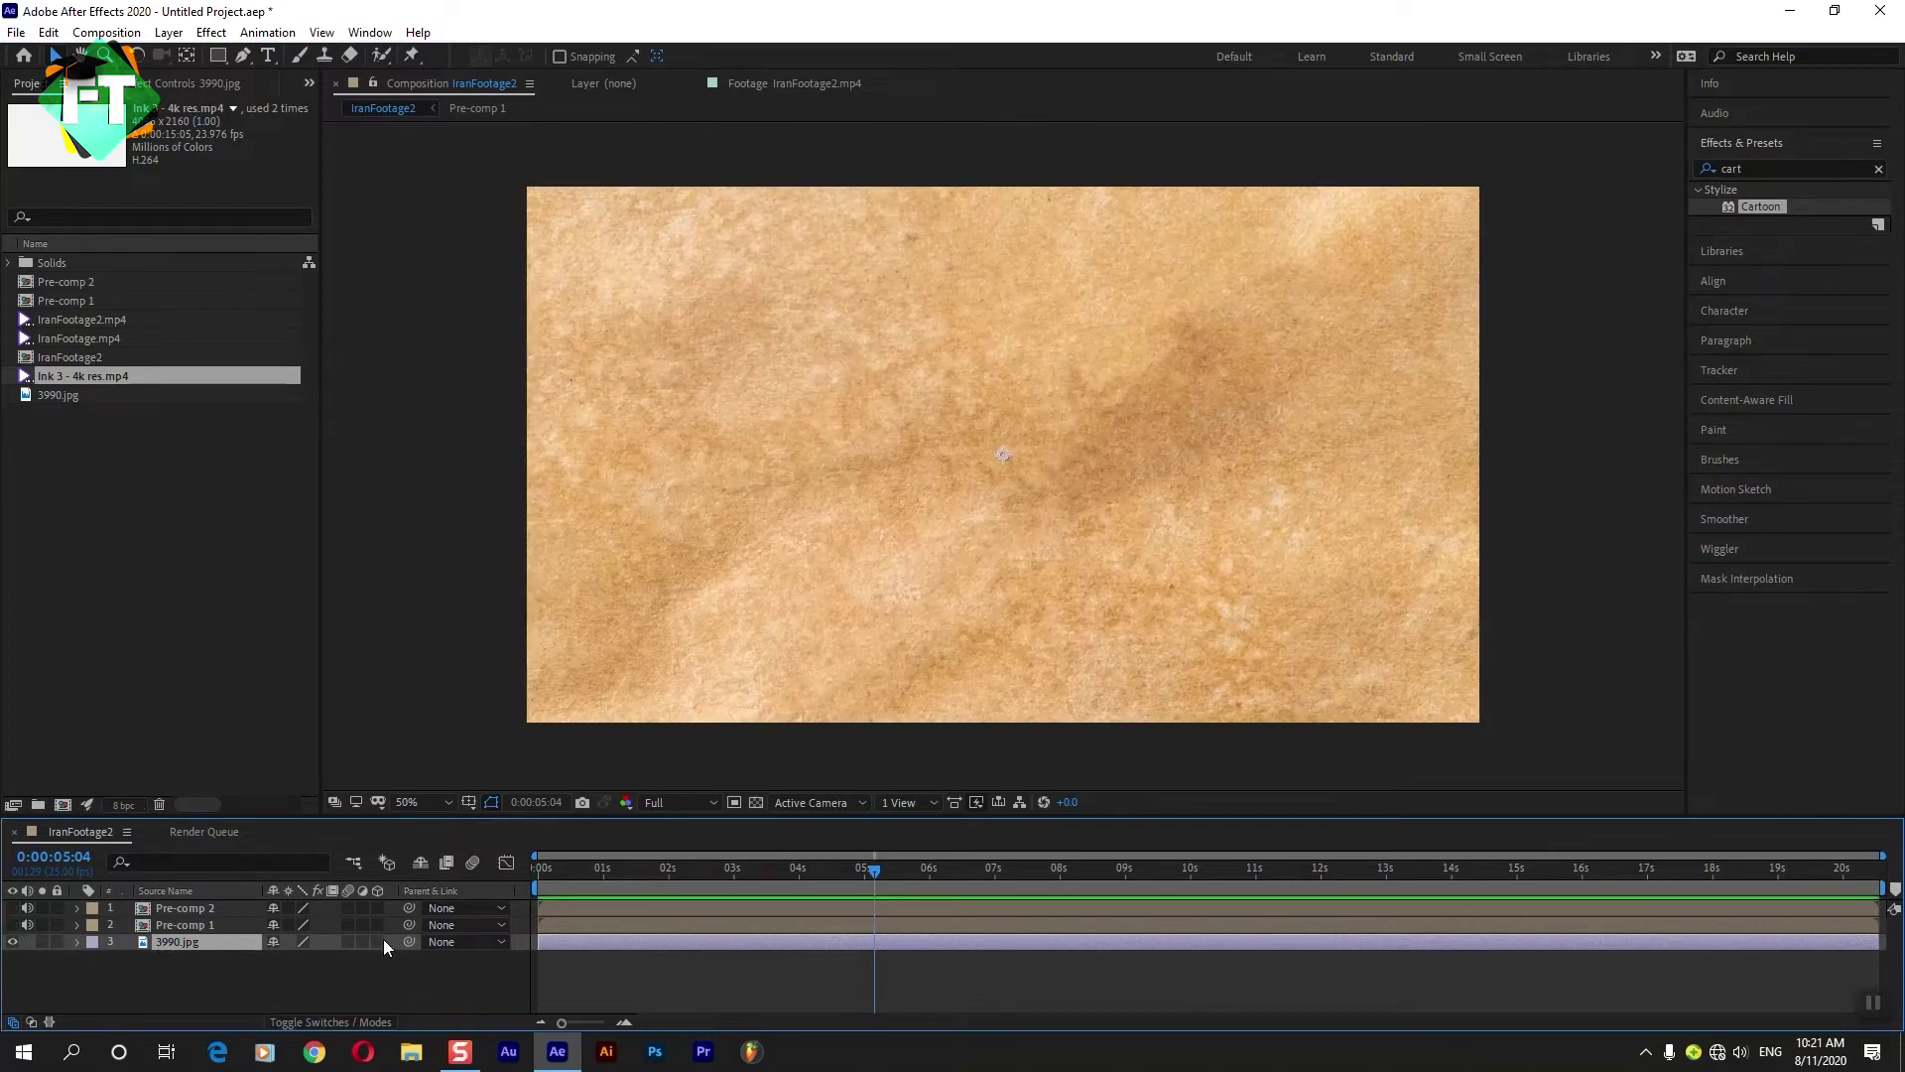
Make 3990.jpg a 3D layer and test pushing its Position back along Z.
key("p")
key("comma")
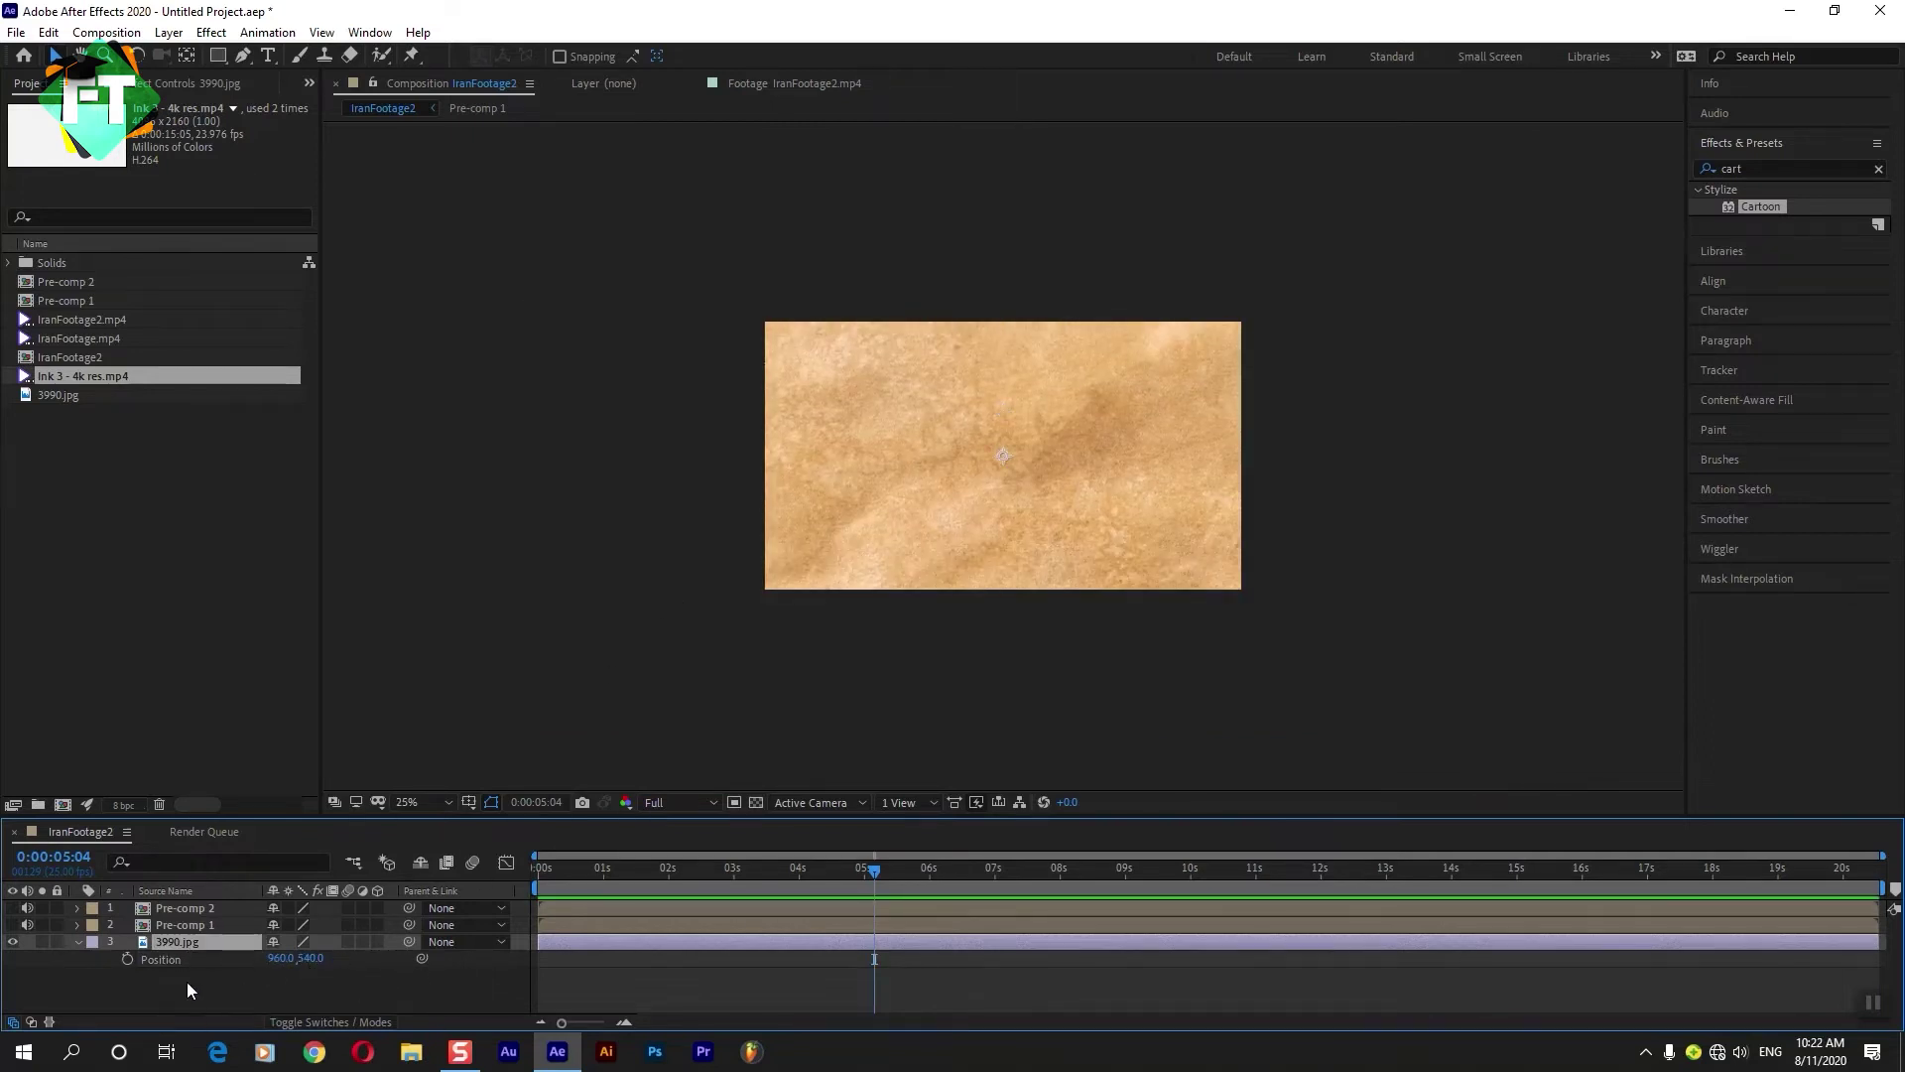
left_click(377, 942)
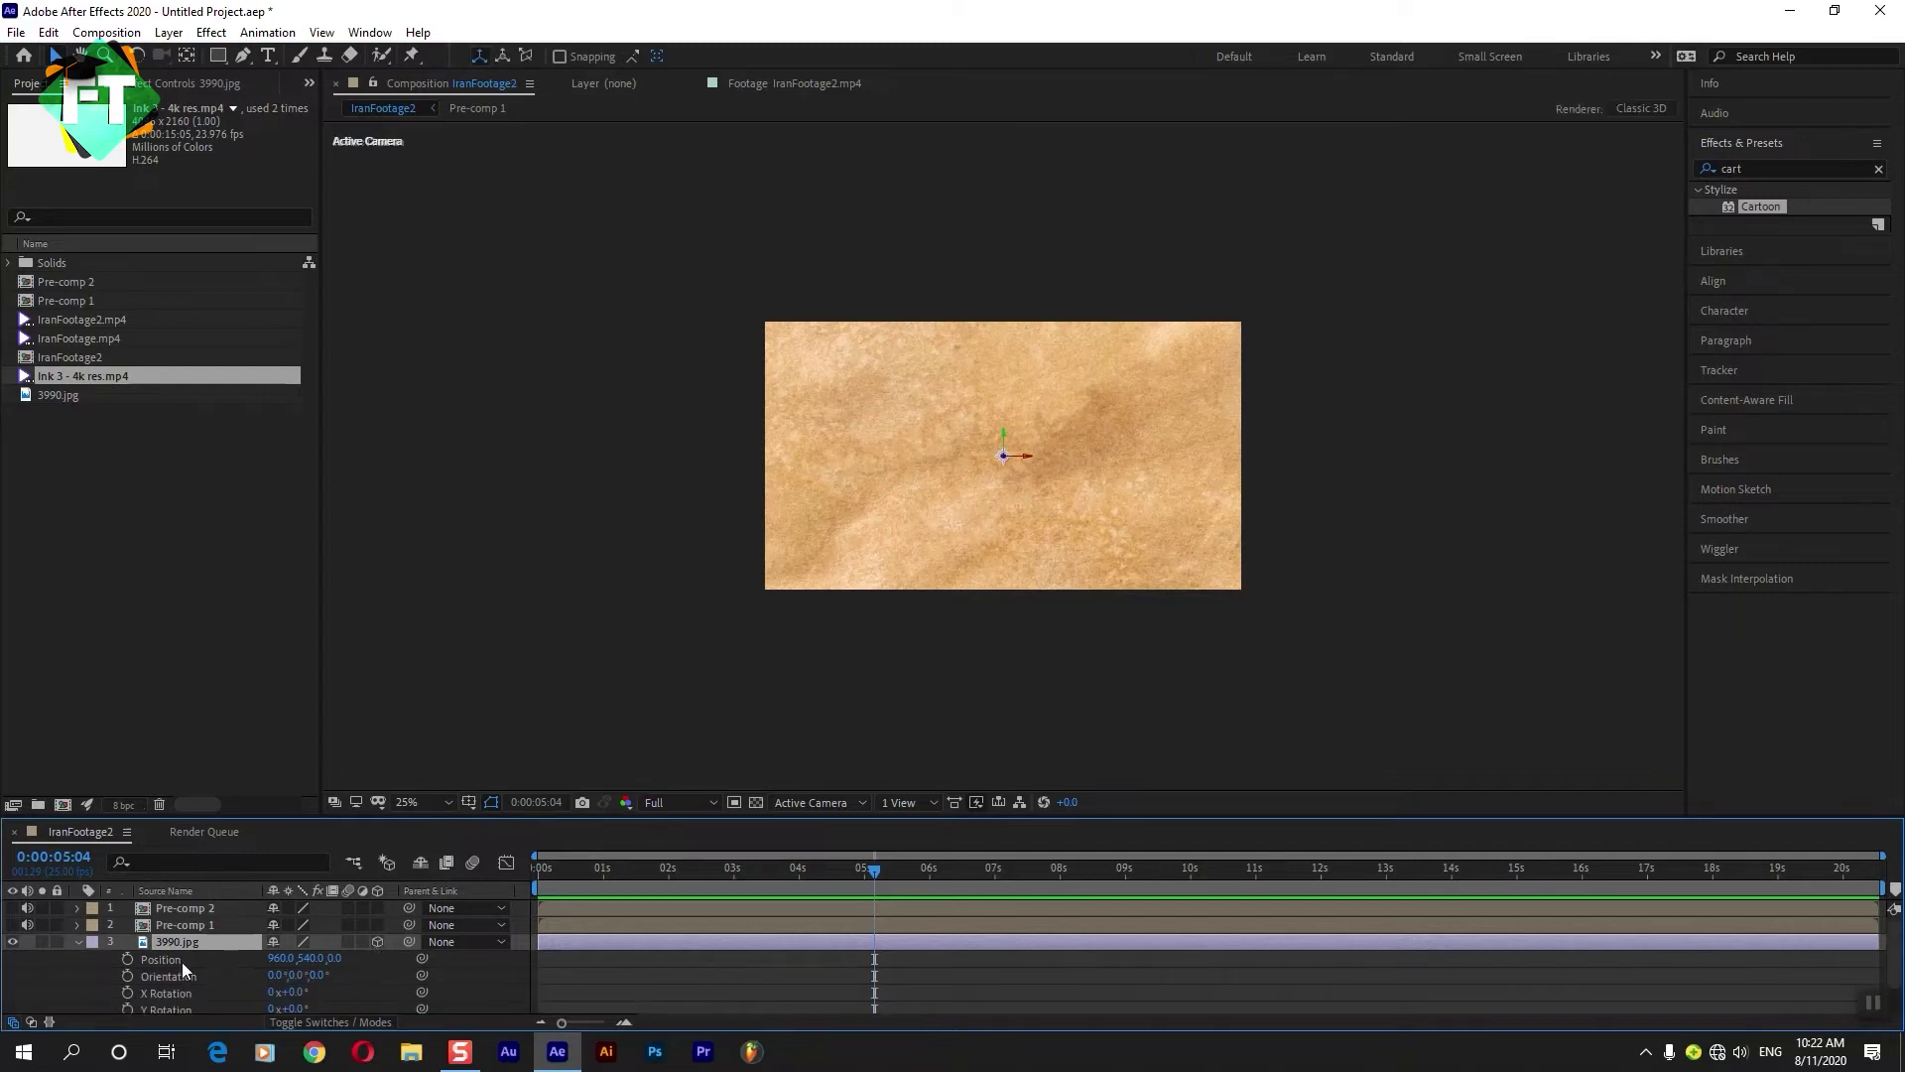
mouse_move(333, 958)
left_mouse_down()
mouse_move(365, 962)
mouse_move(544, 786)
left_mouse_up()
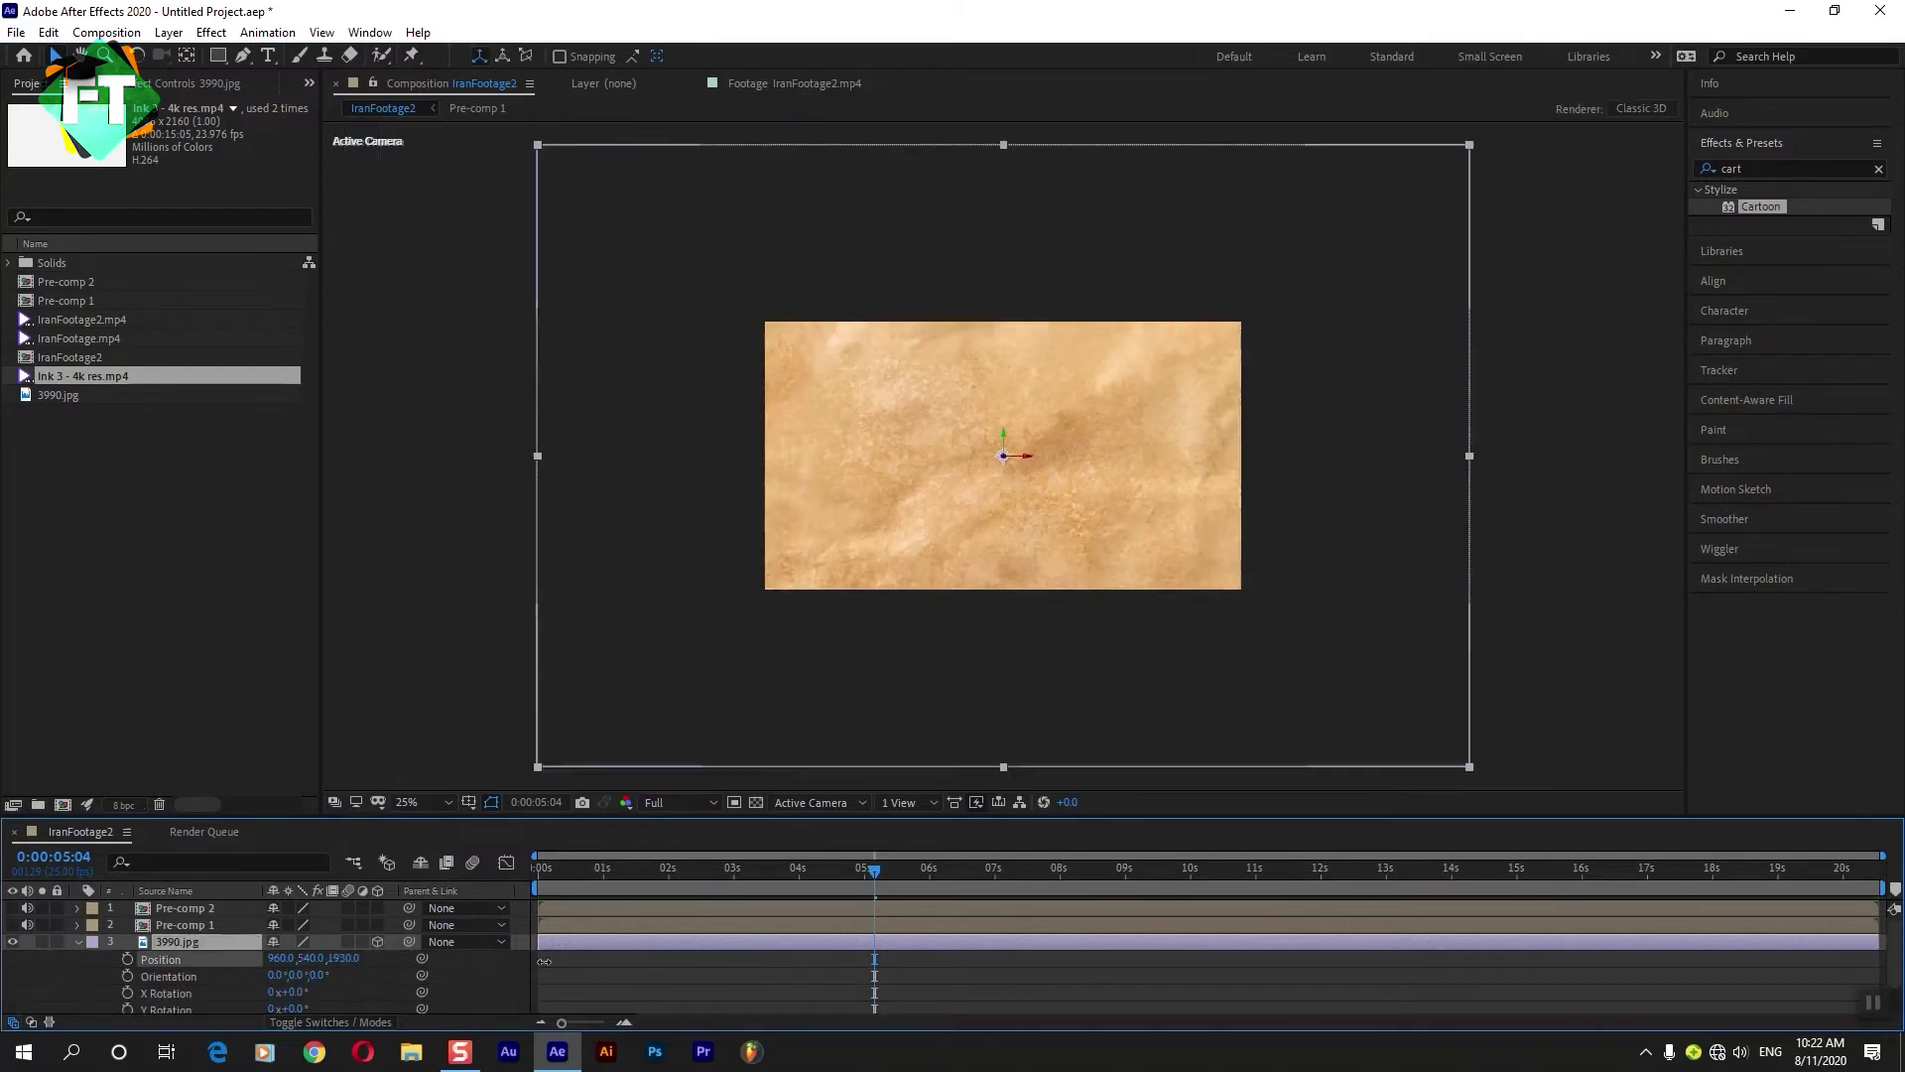
key("ctrl+z")
scroll(806, 576, "up", 2)
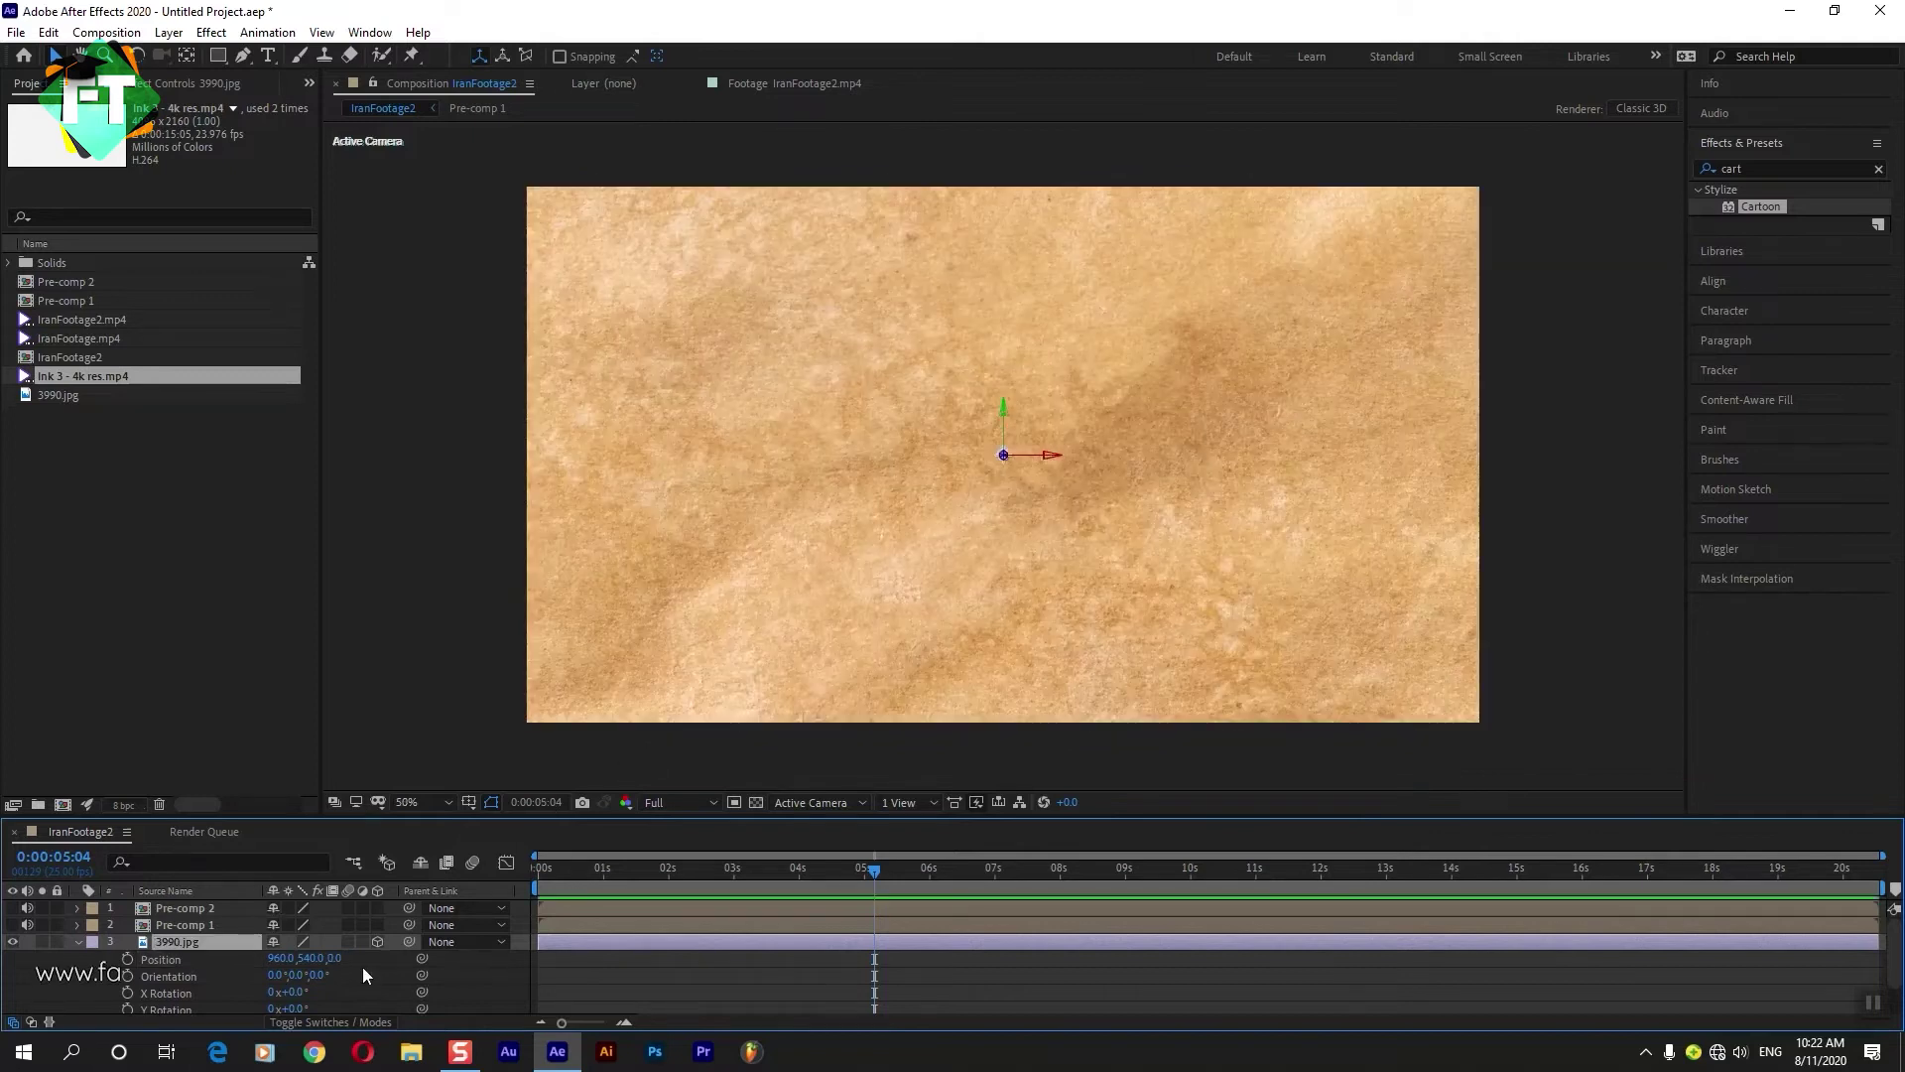
left_click(339, 959)
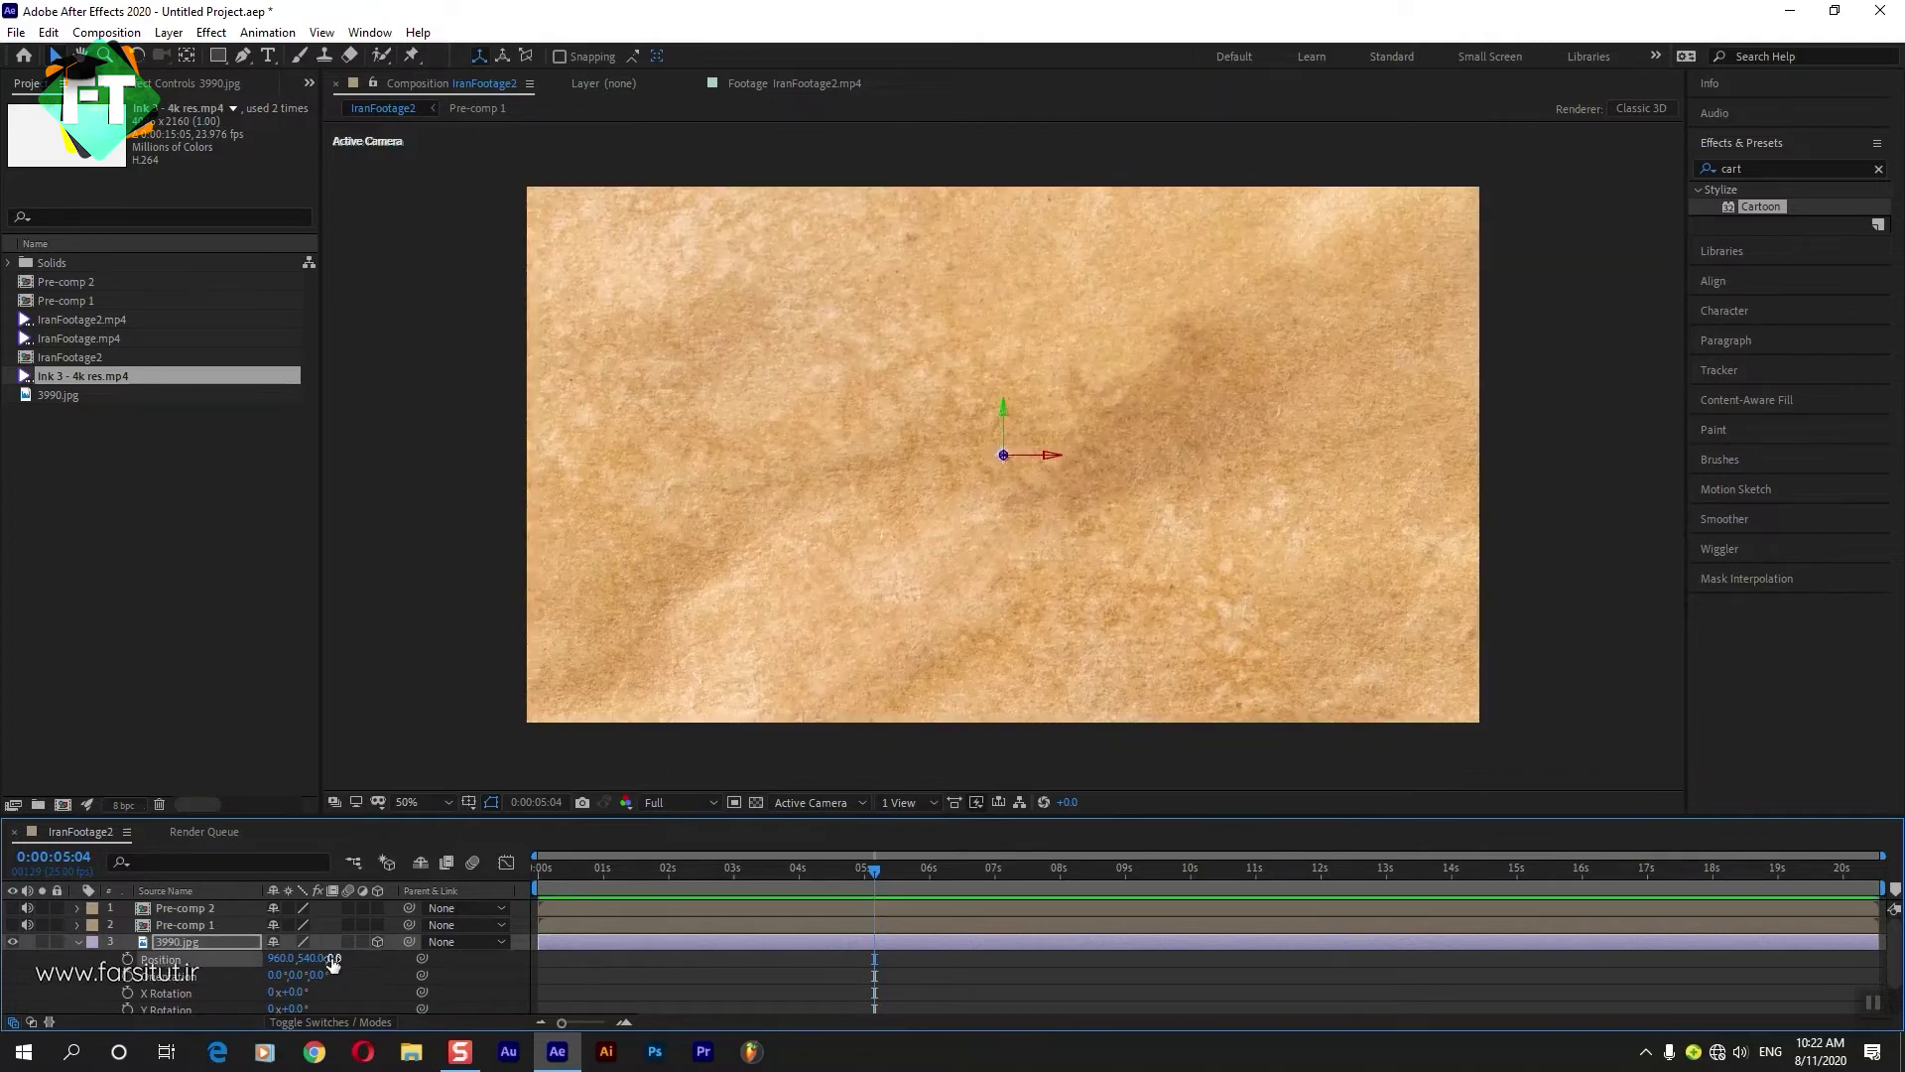
mouse_move(331, 959)
left_mouse_down()
mouse_move(565, 958)
mouse_move(789, 887)
left_mouse_up()
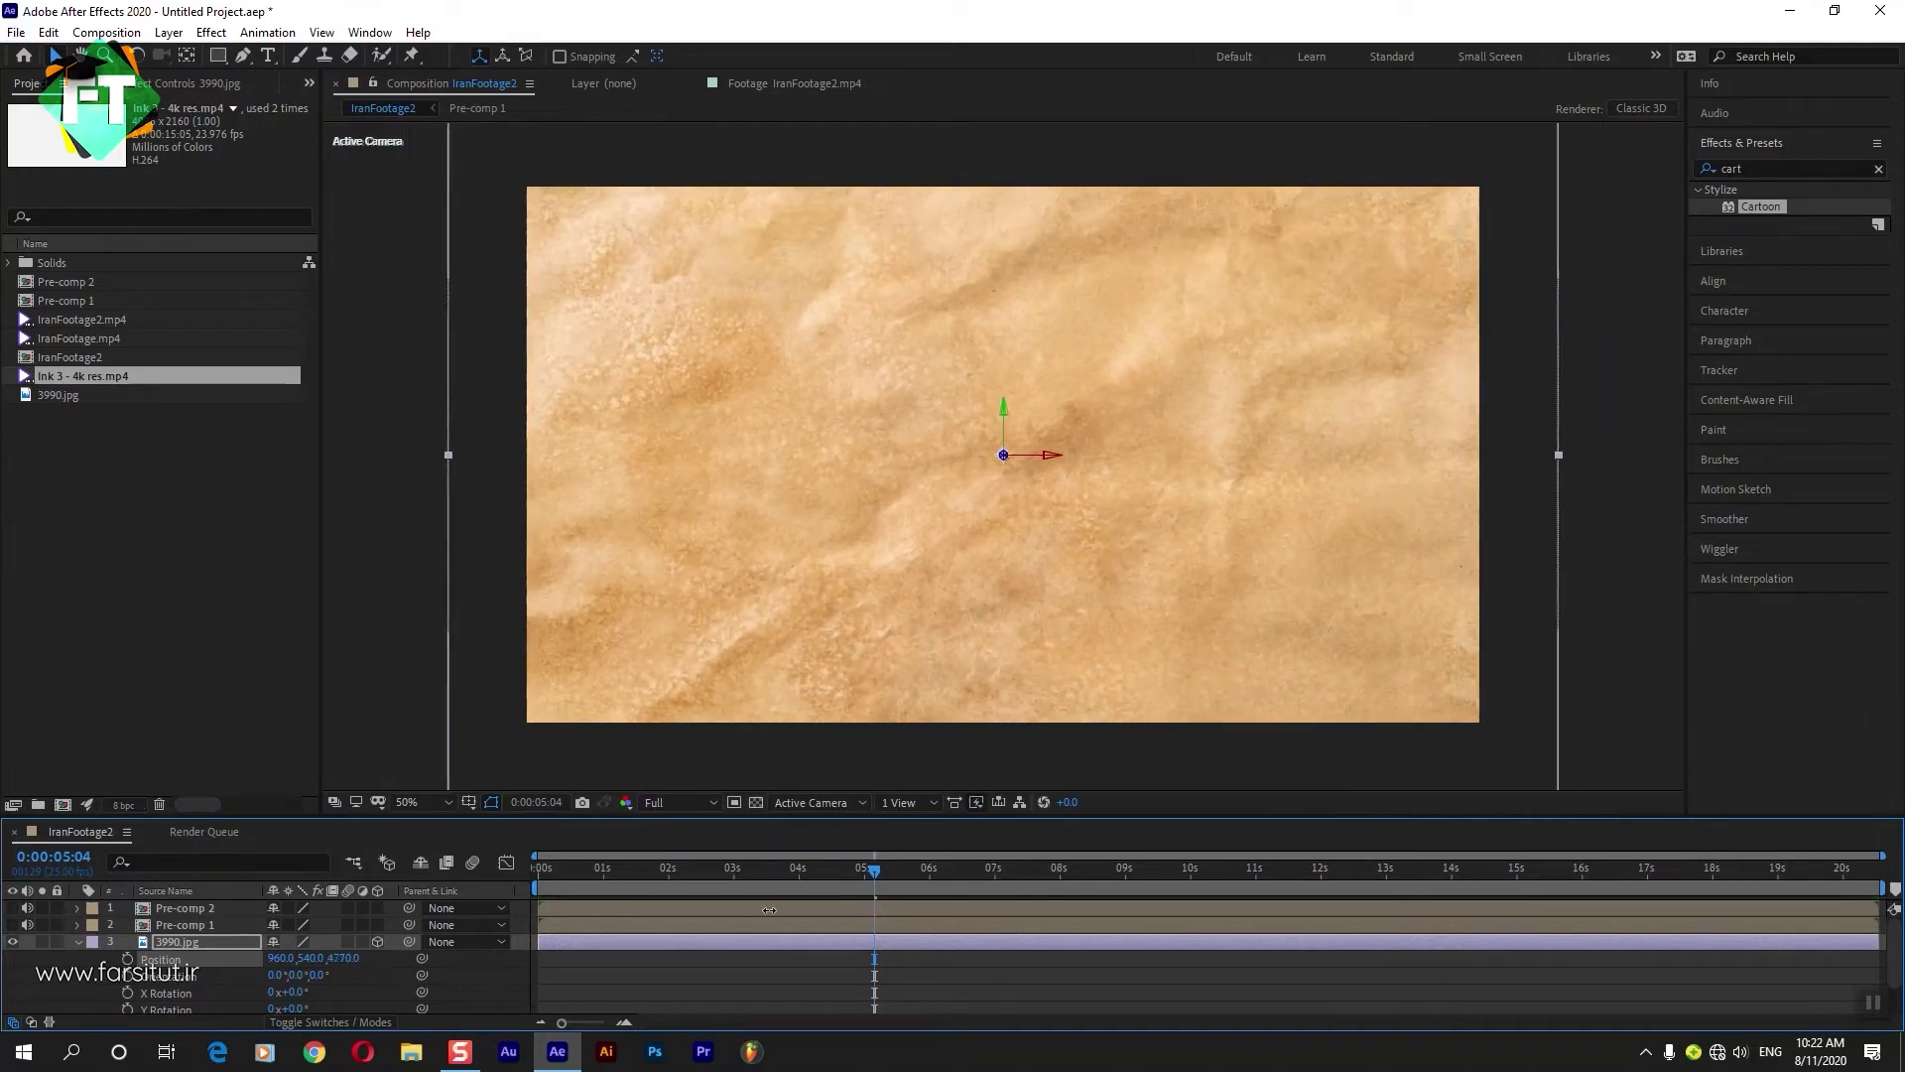
Reset the paper's Z position to 0, show both pre-comps again and make them 3D.
left_click(746, 974)
left_click(354, 960)
type("0")
key("Return")
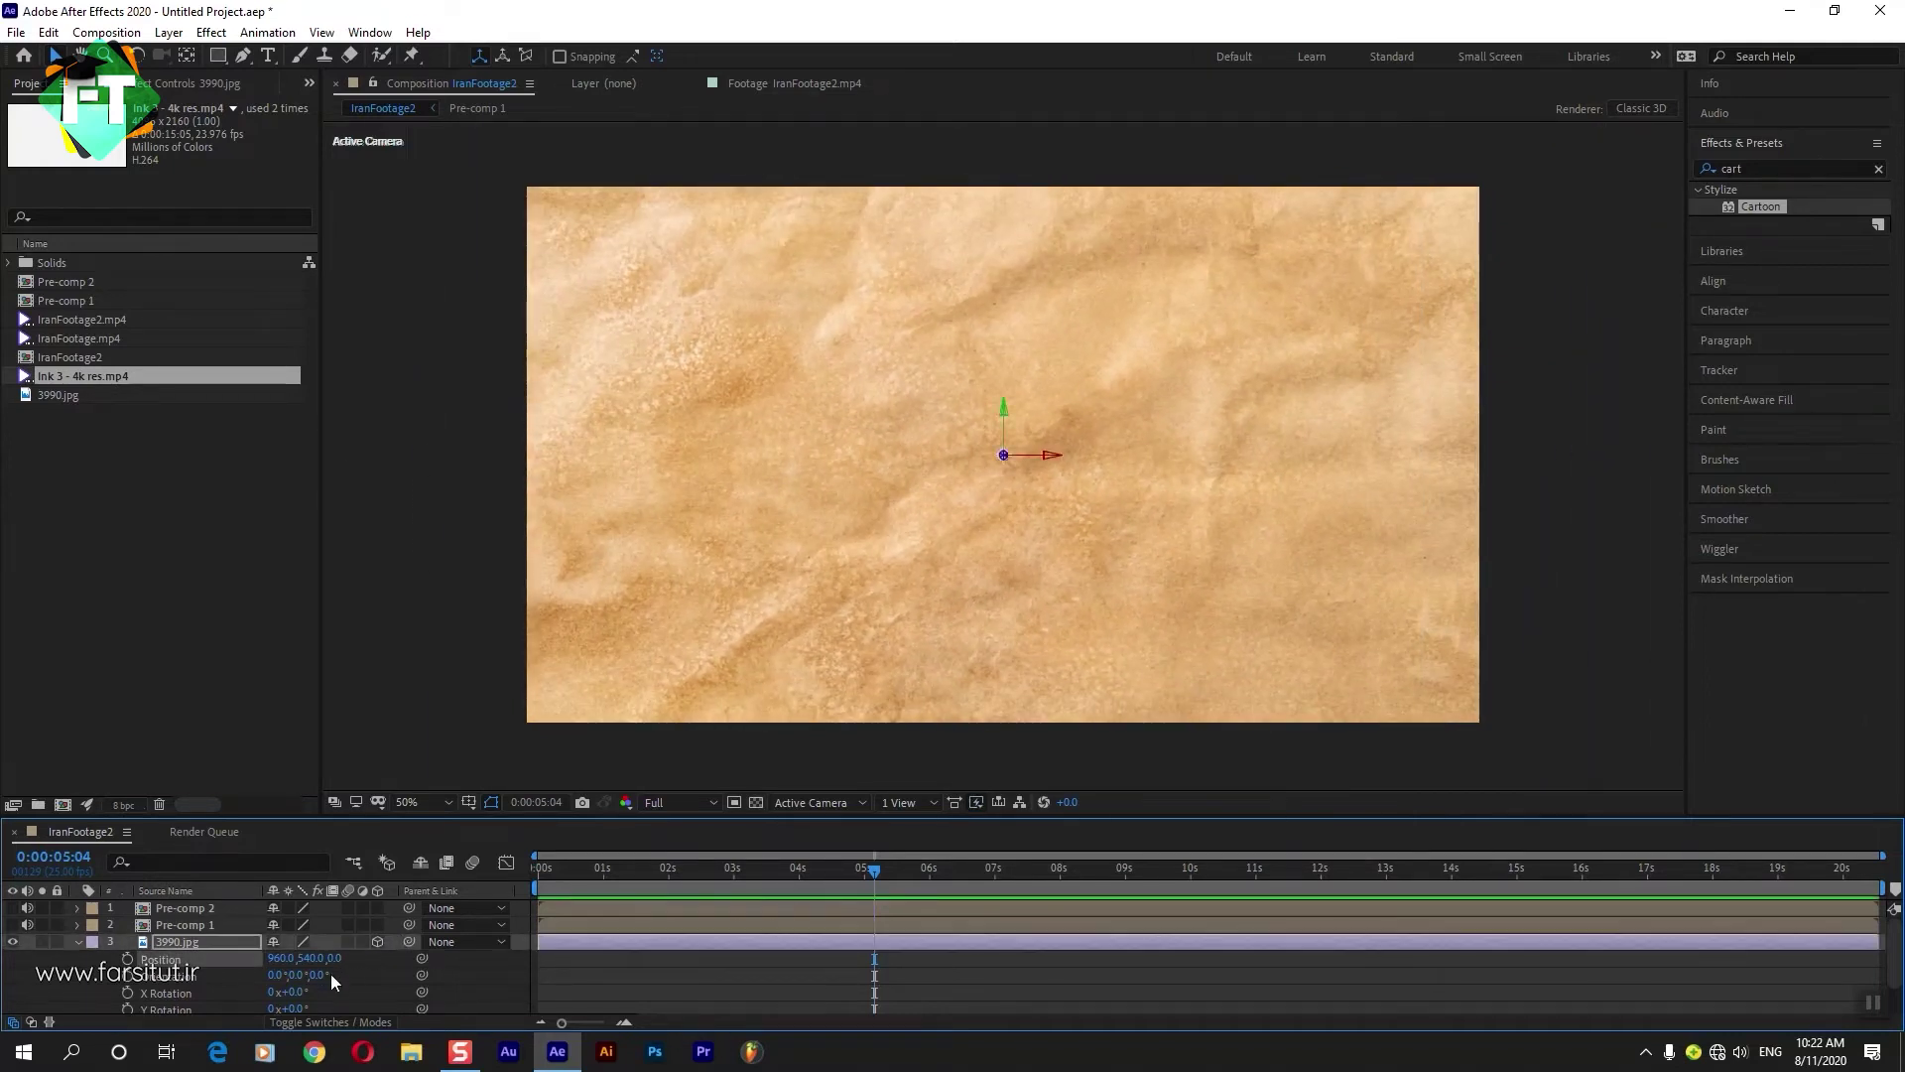
left_click(78, 943)
left_click_drag(12, 908, 12, 924)
left_click_drag(378, 925, 377, 908)
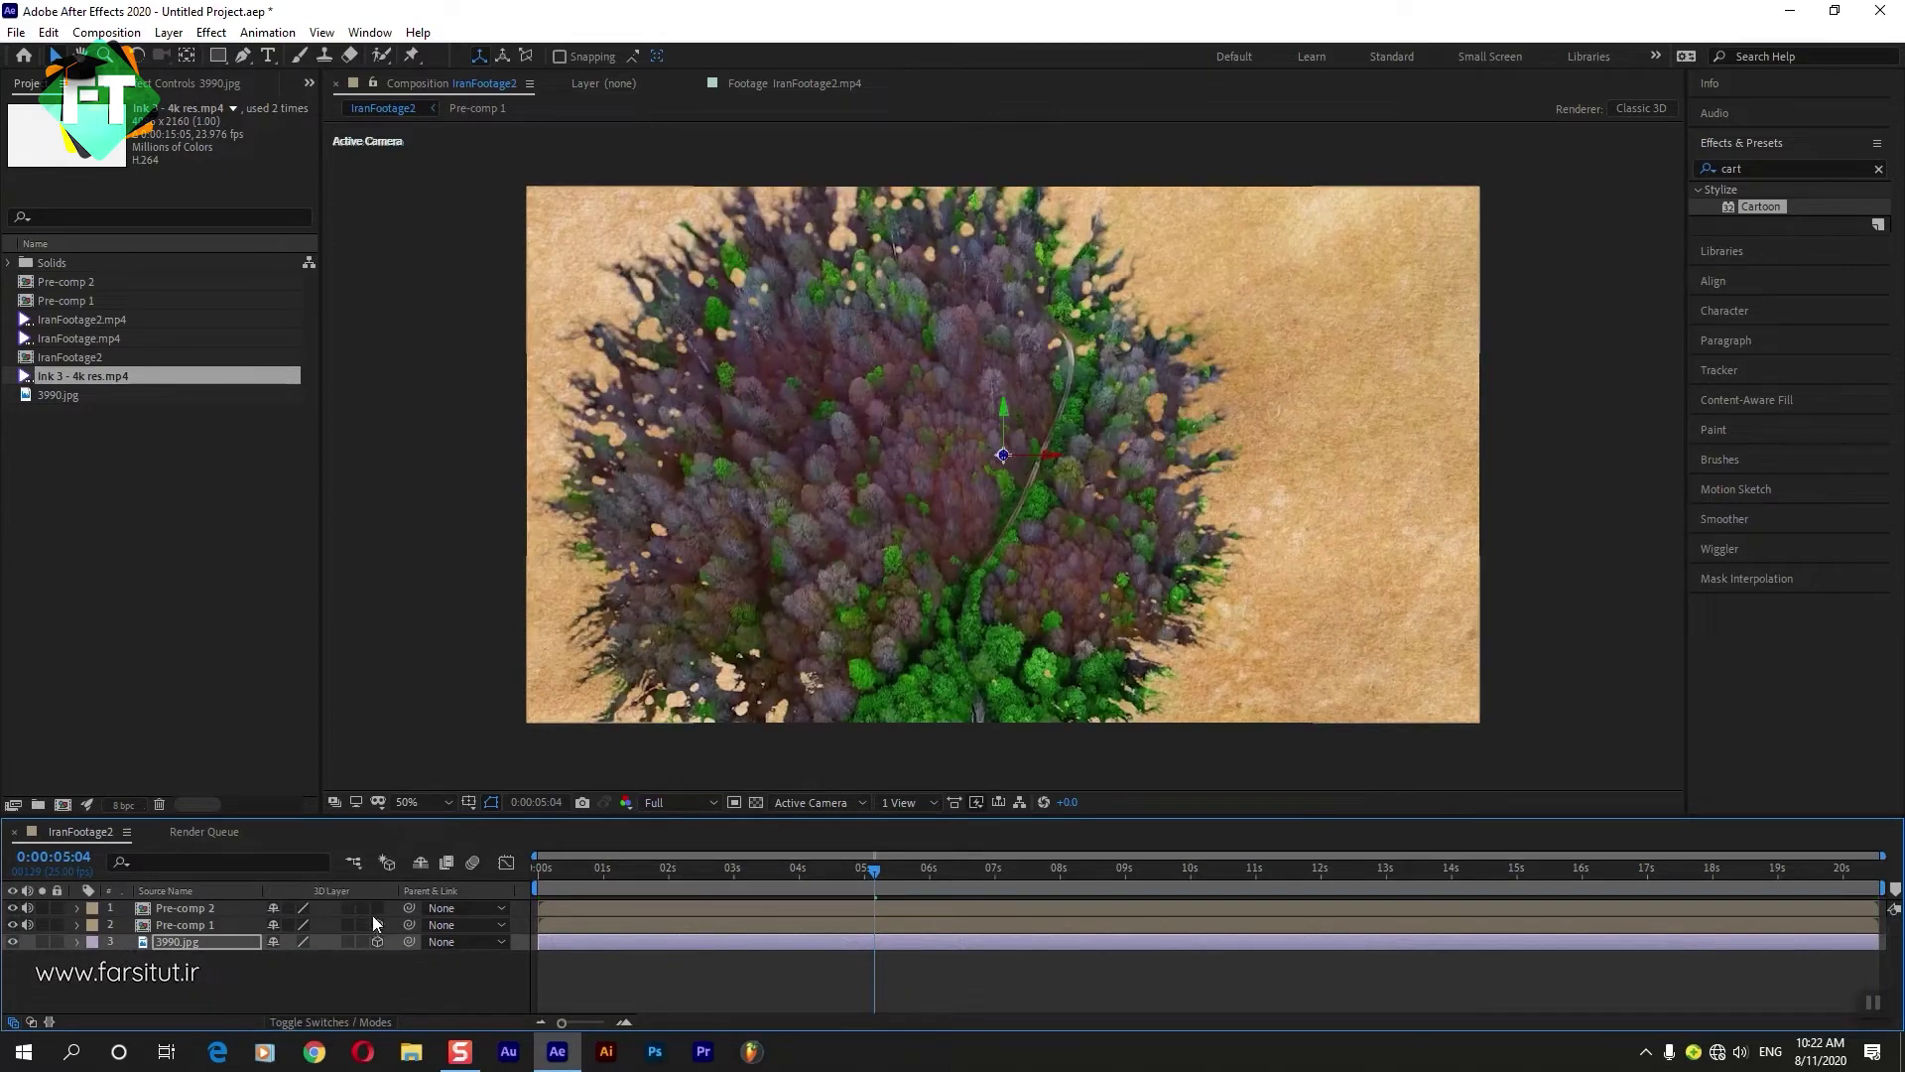
Drag Pre-comp 2 up and right outside the frame, then zoom the viewer back to 50%.
left_click(631, 907)
left_click_drag(1034, 448, 1561, 451)
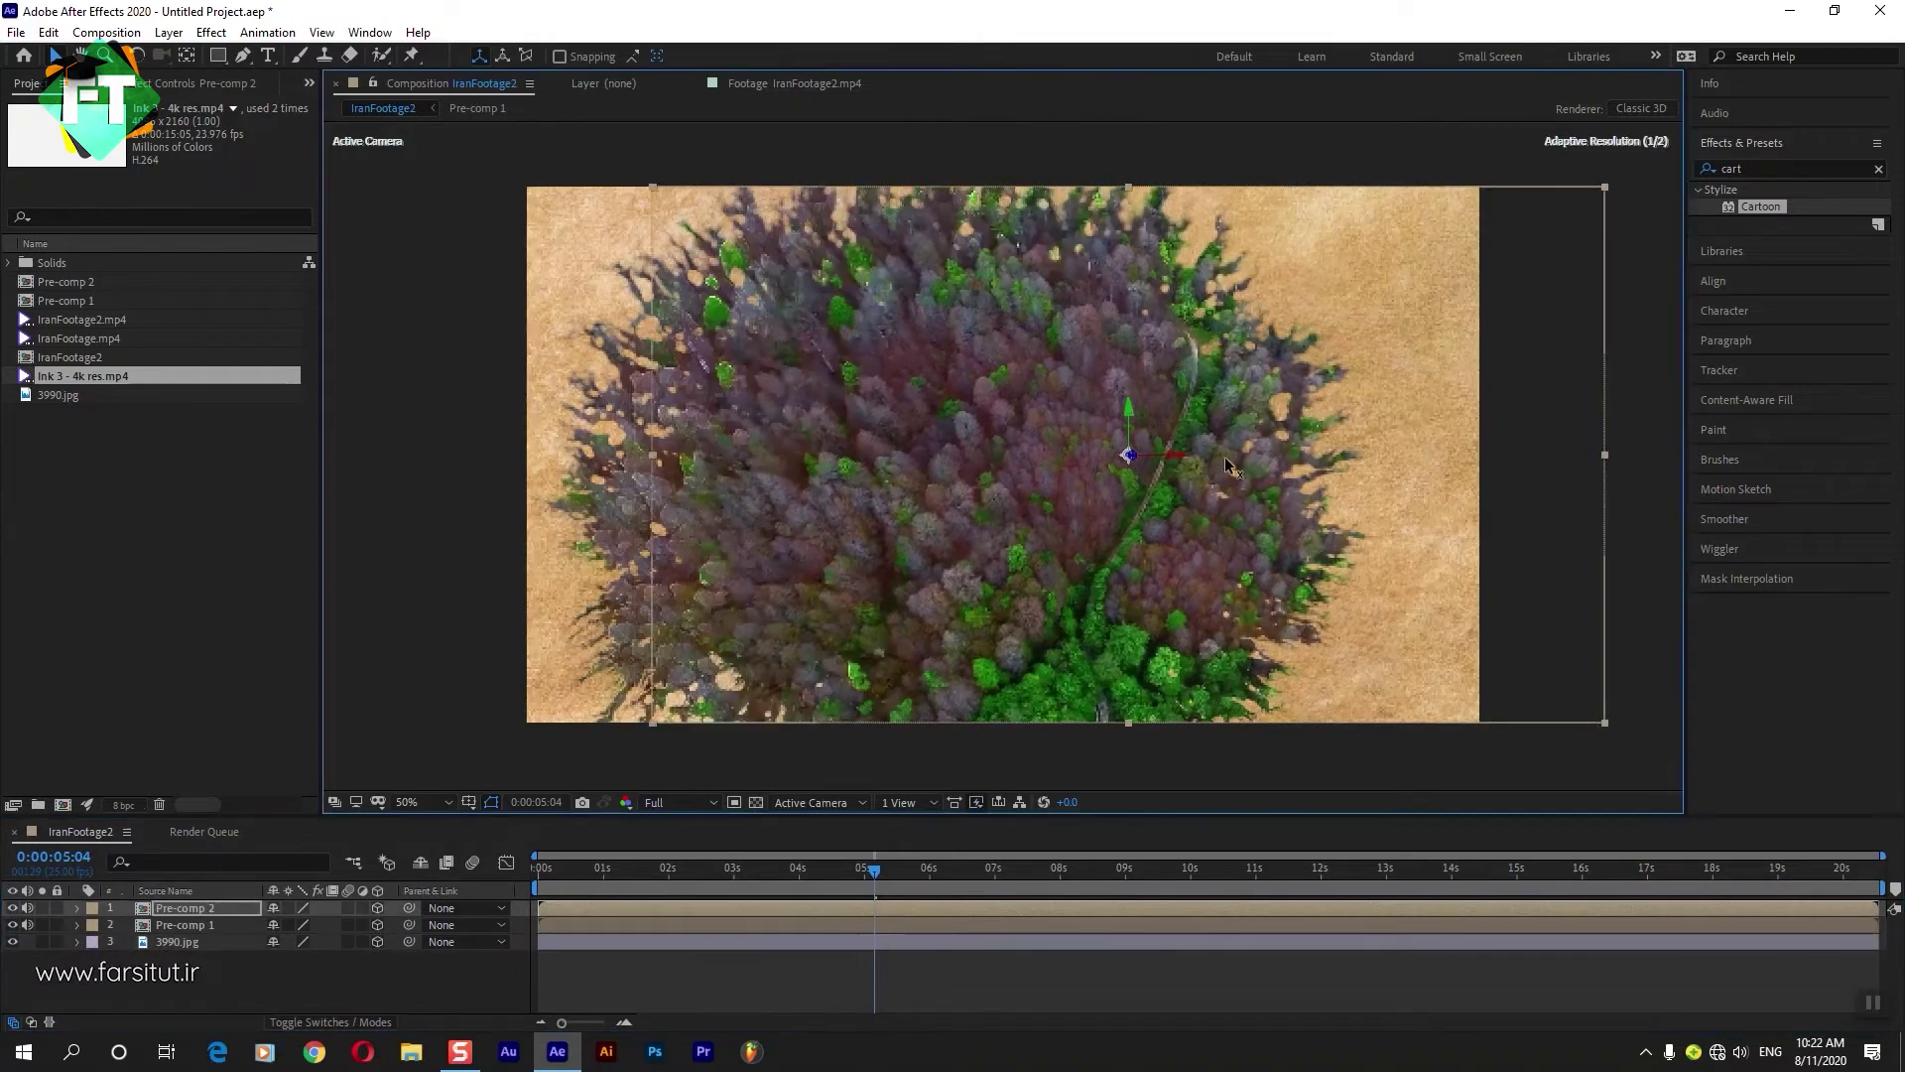
key("comma")
key("comma")
mouse_move(1151, 471)
left_mouse_down()
mouse_move(1288, 480)
mouse_move(1272, 480)
mouse_move(1241, 279)
mouse_move(1247, 296)
left_mouse_up()
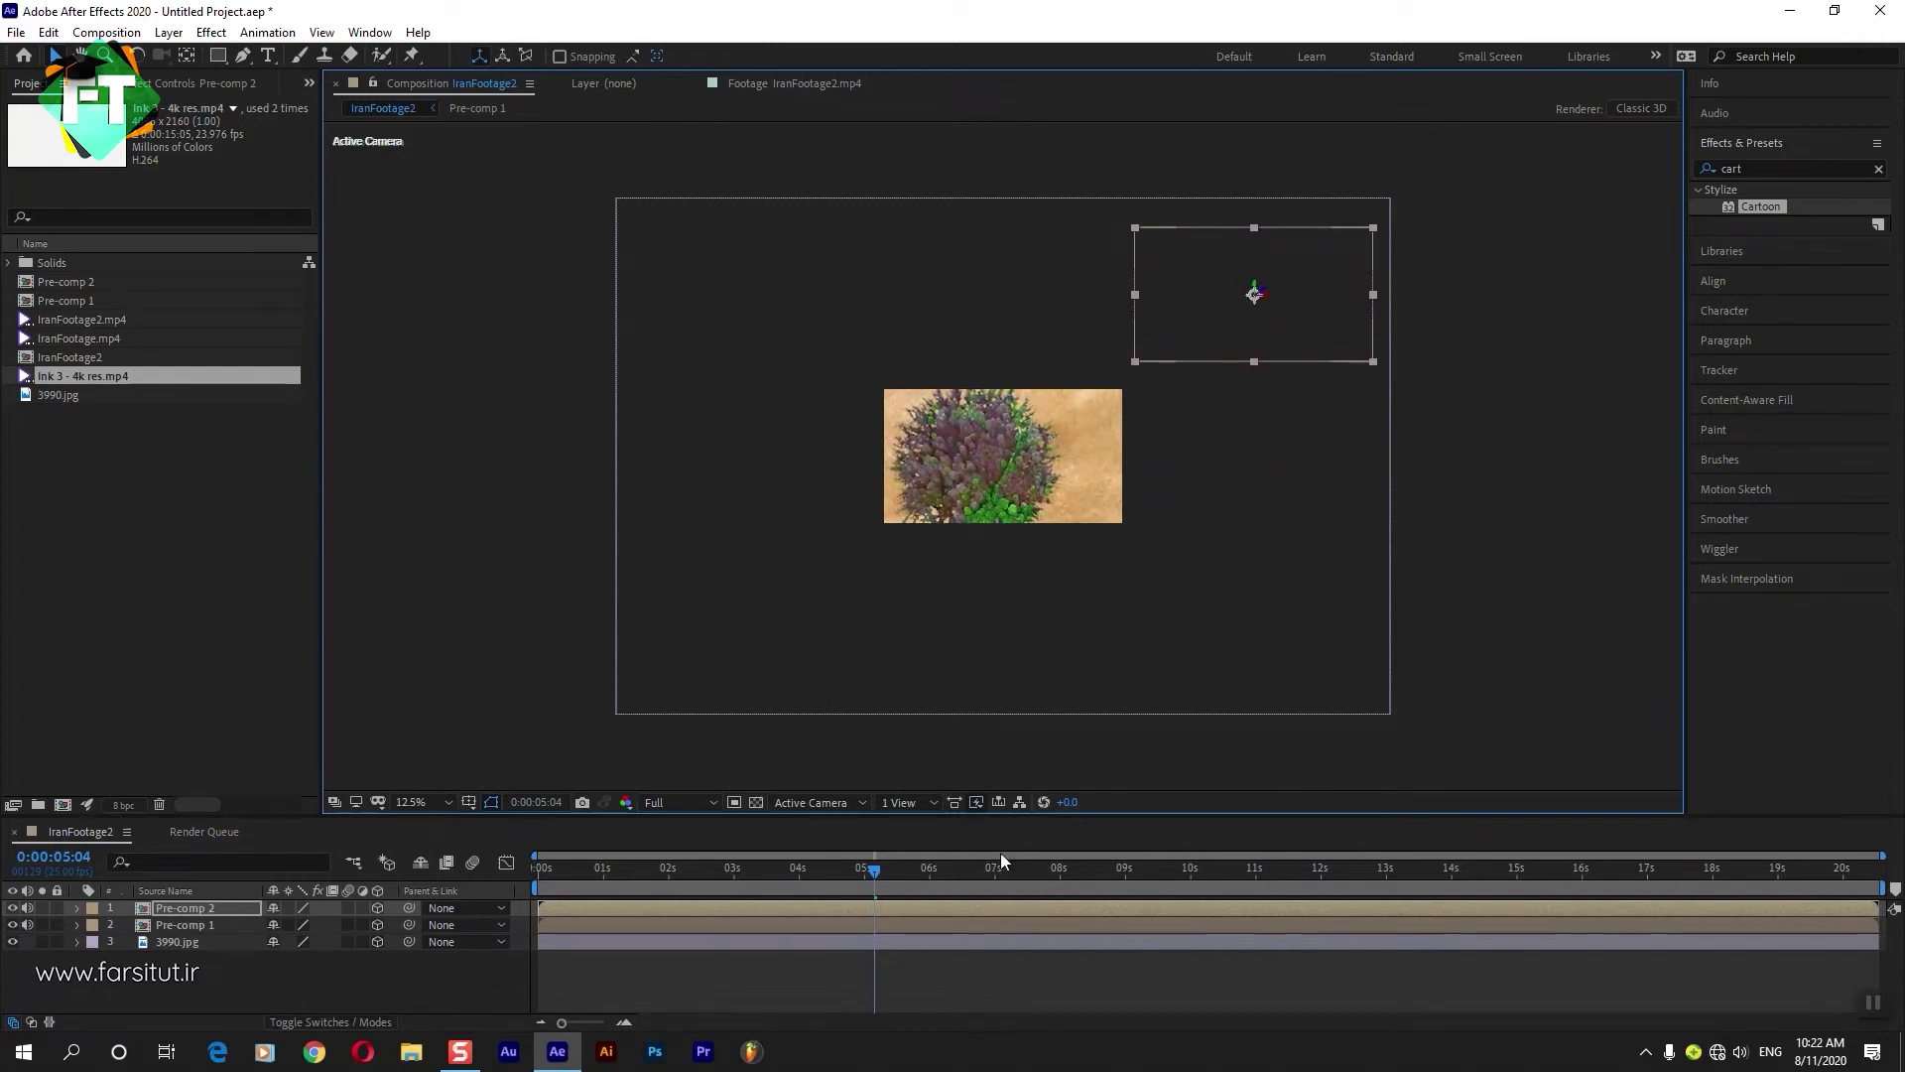
left_click(969, 977)
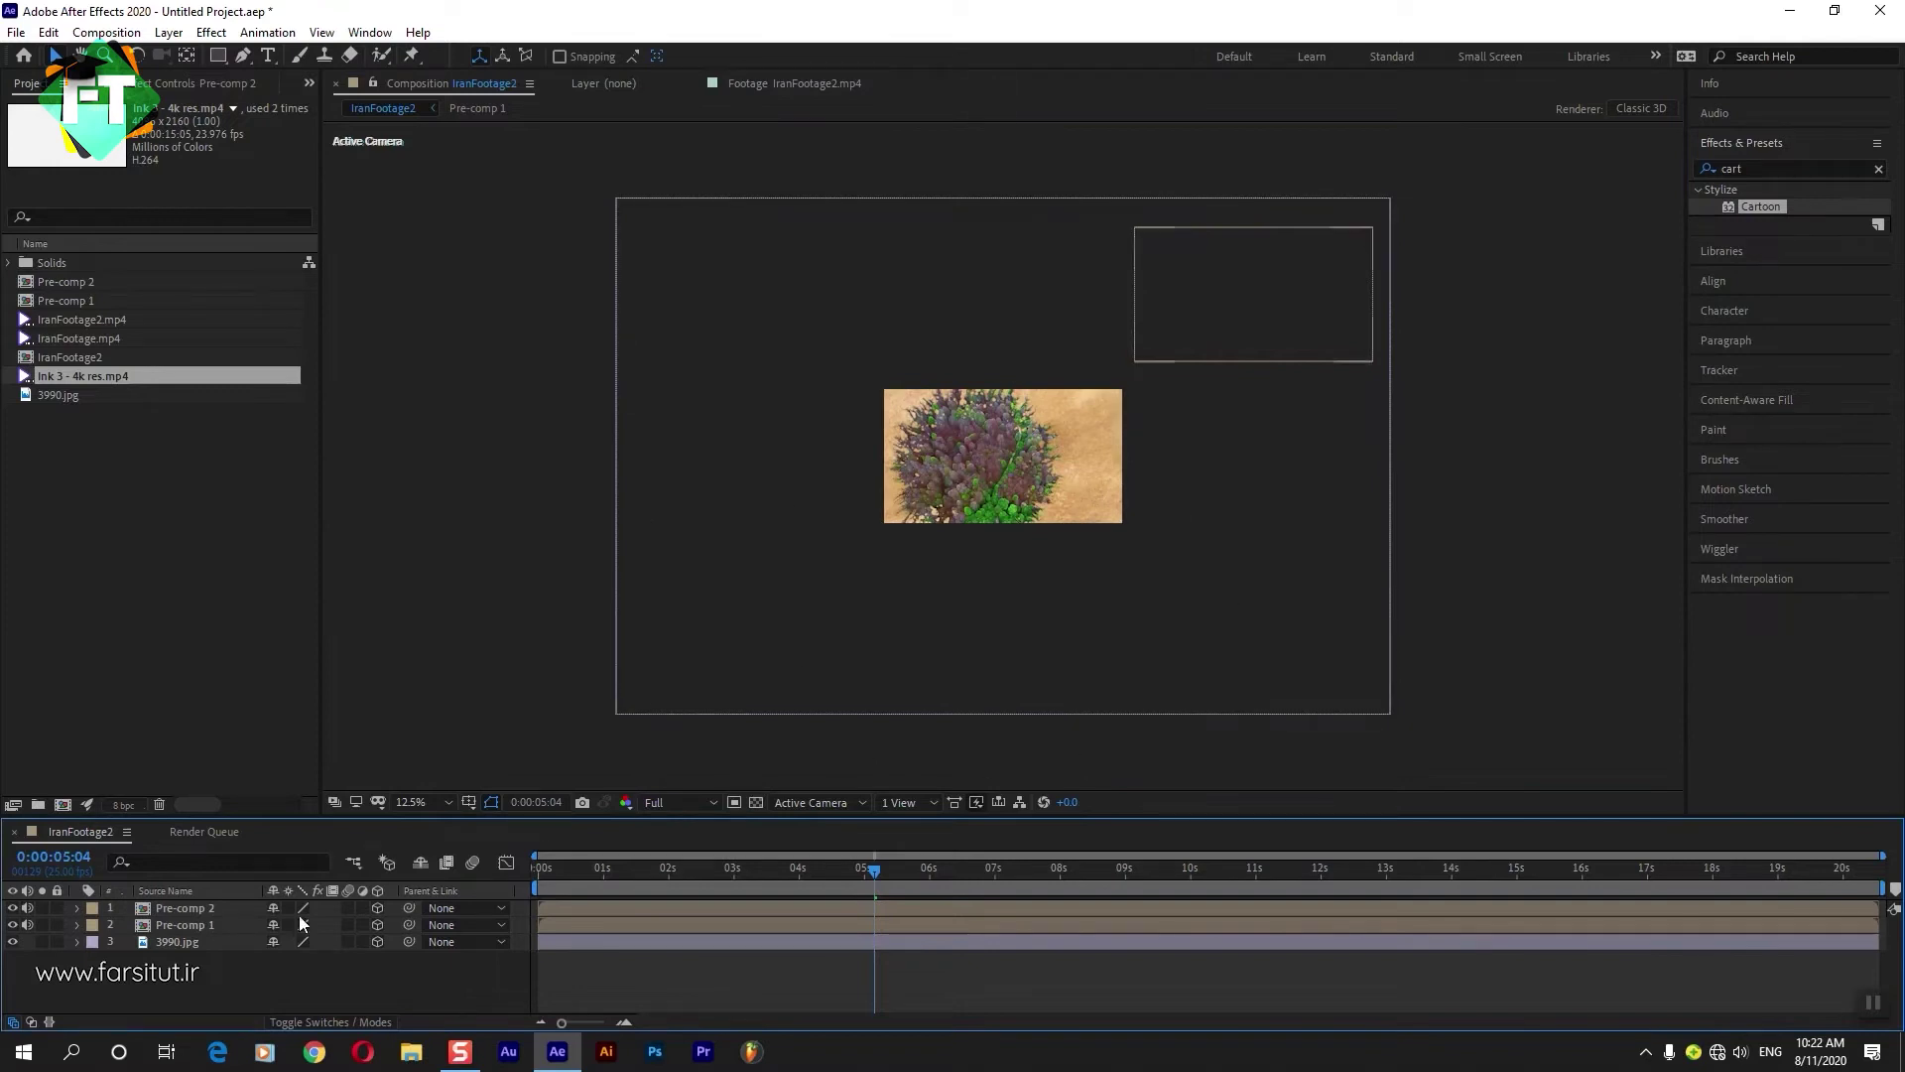
key("period")
key("period")
key("period")
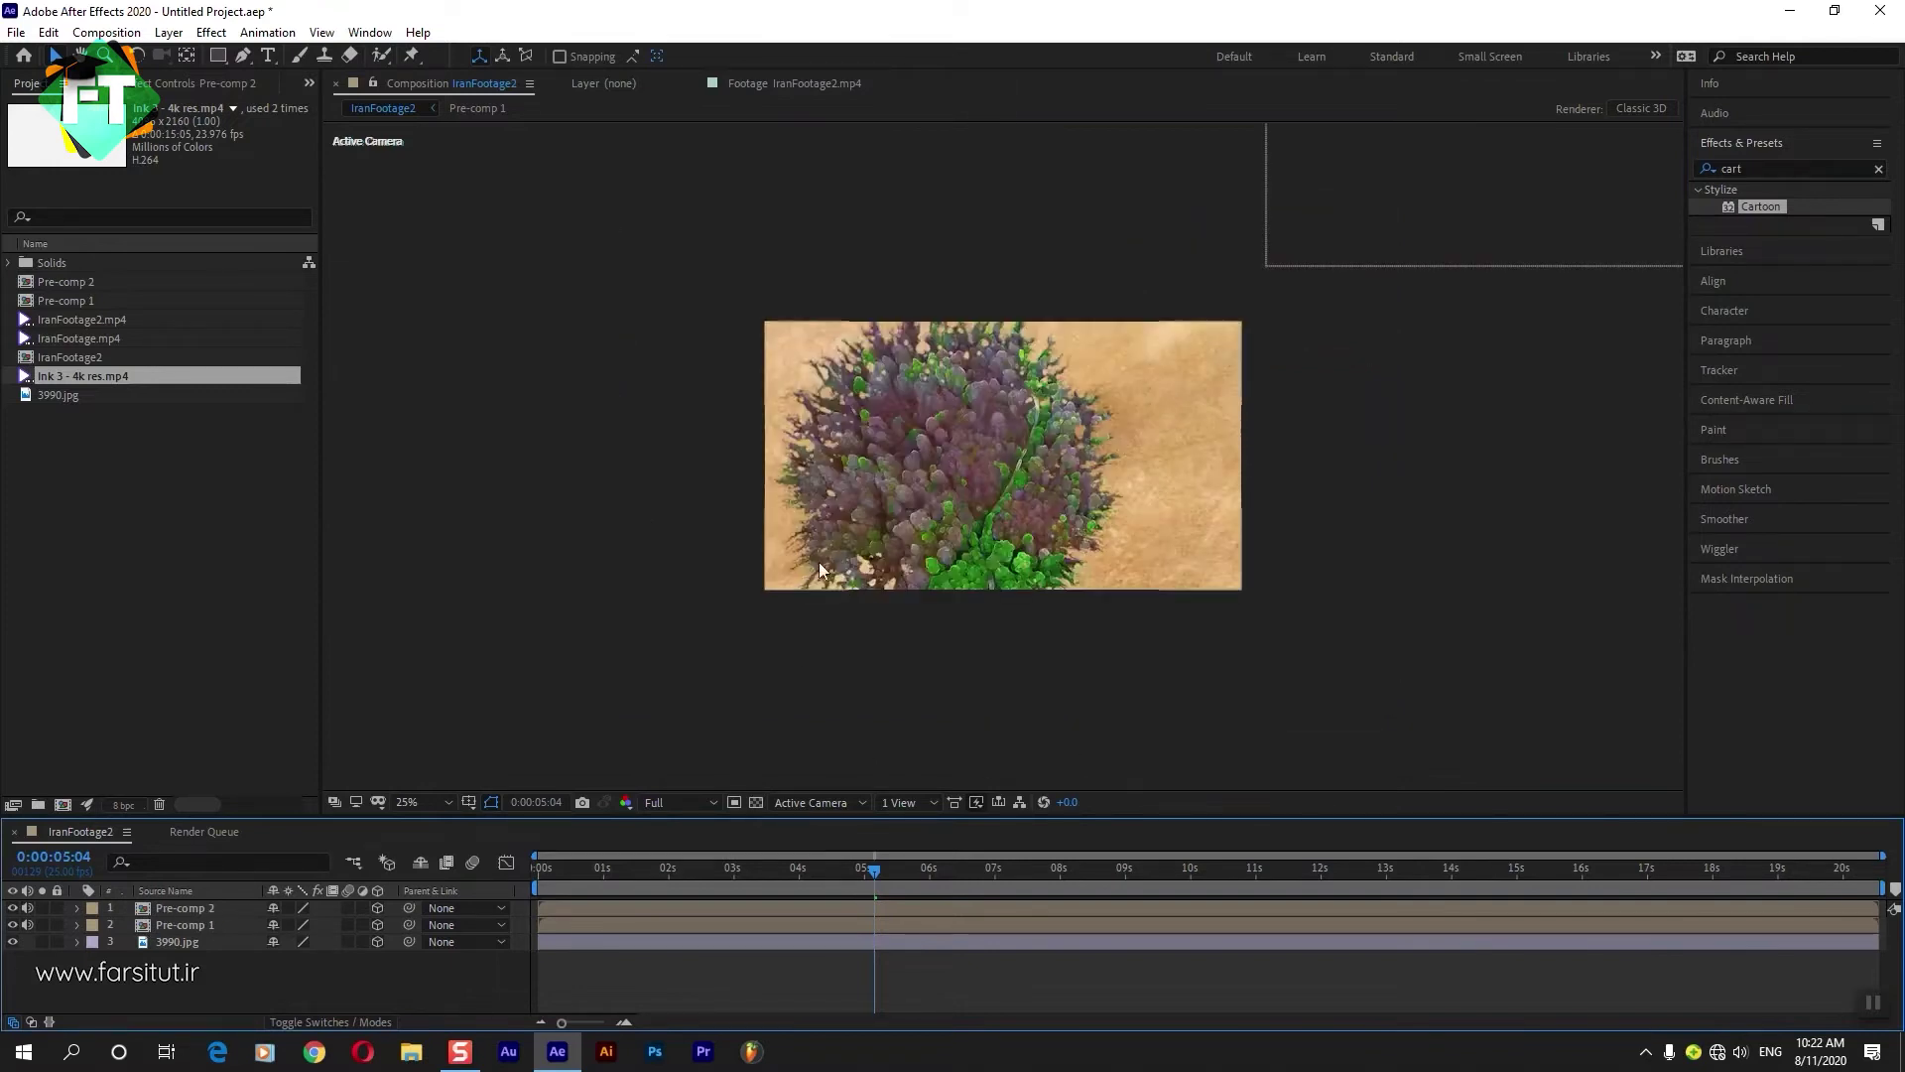
left_click(327, 1022)
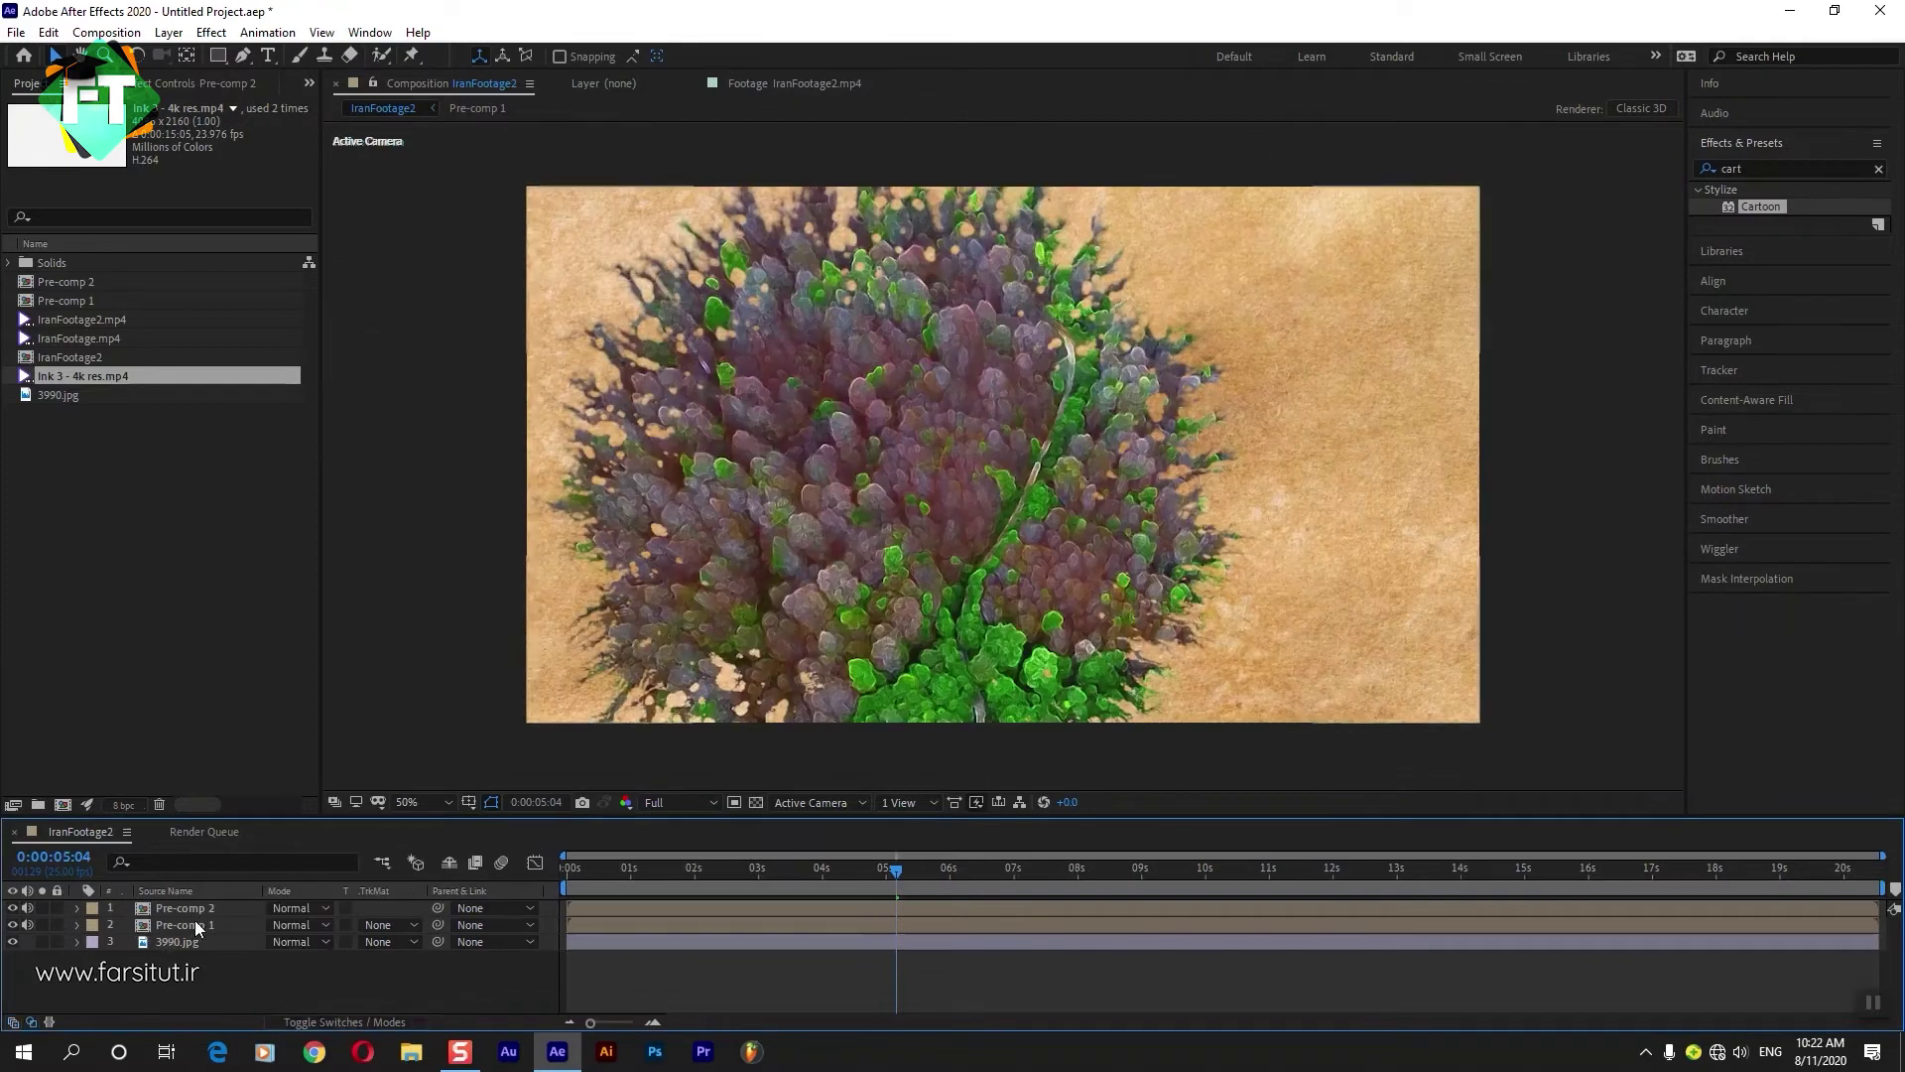
Set Pre-comp 1's blending mode to Overlay, then change it to Hard Light.
left_click(236, 926)
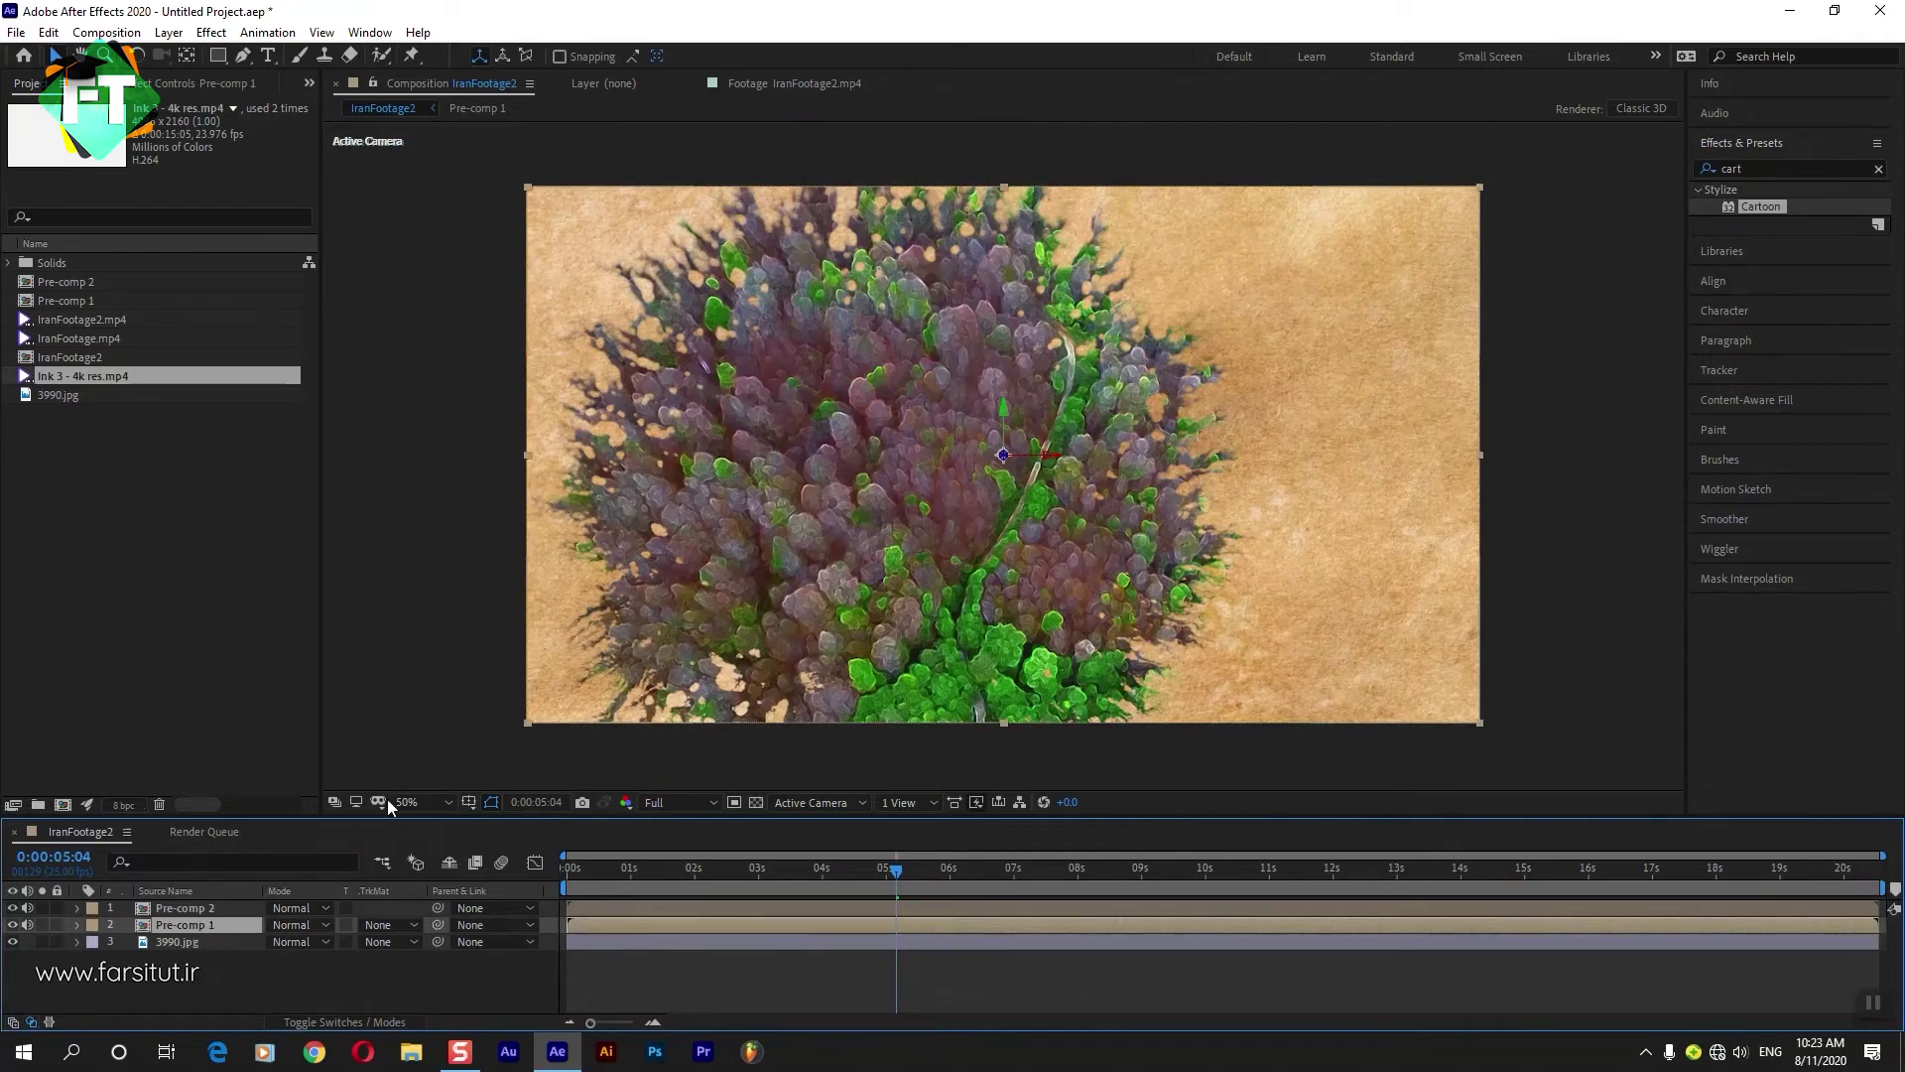
left_click(304, 930)
left_click(323, 419)
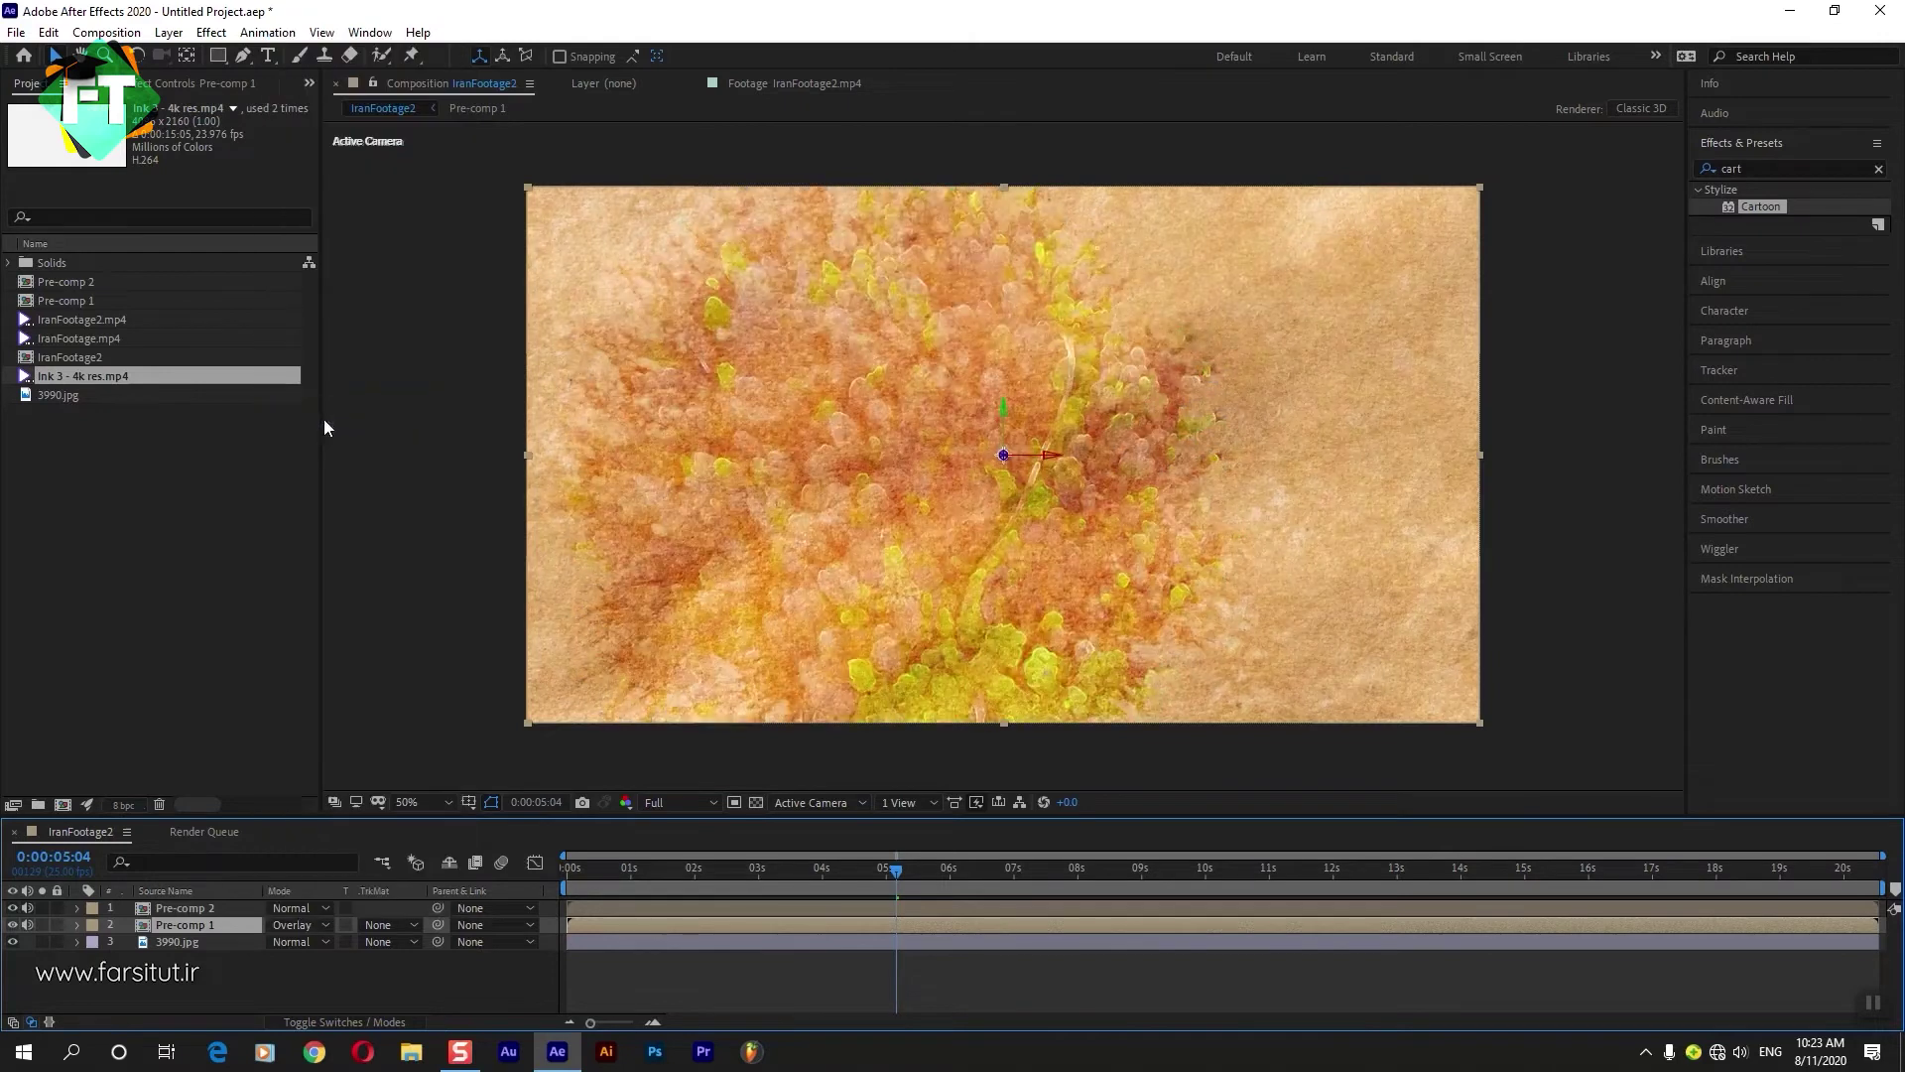
left_click(298, 925)
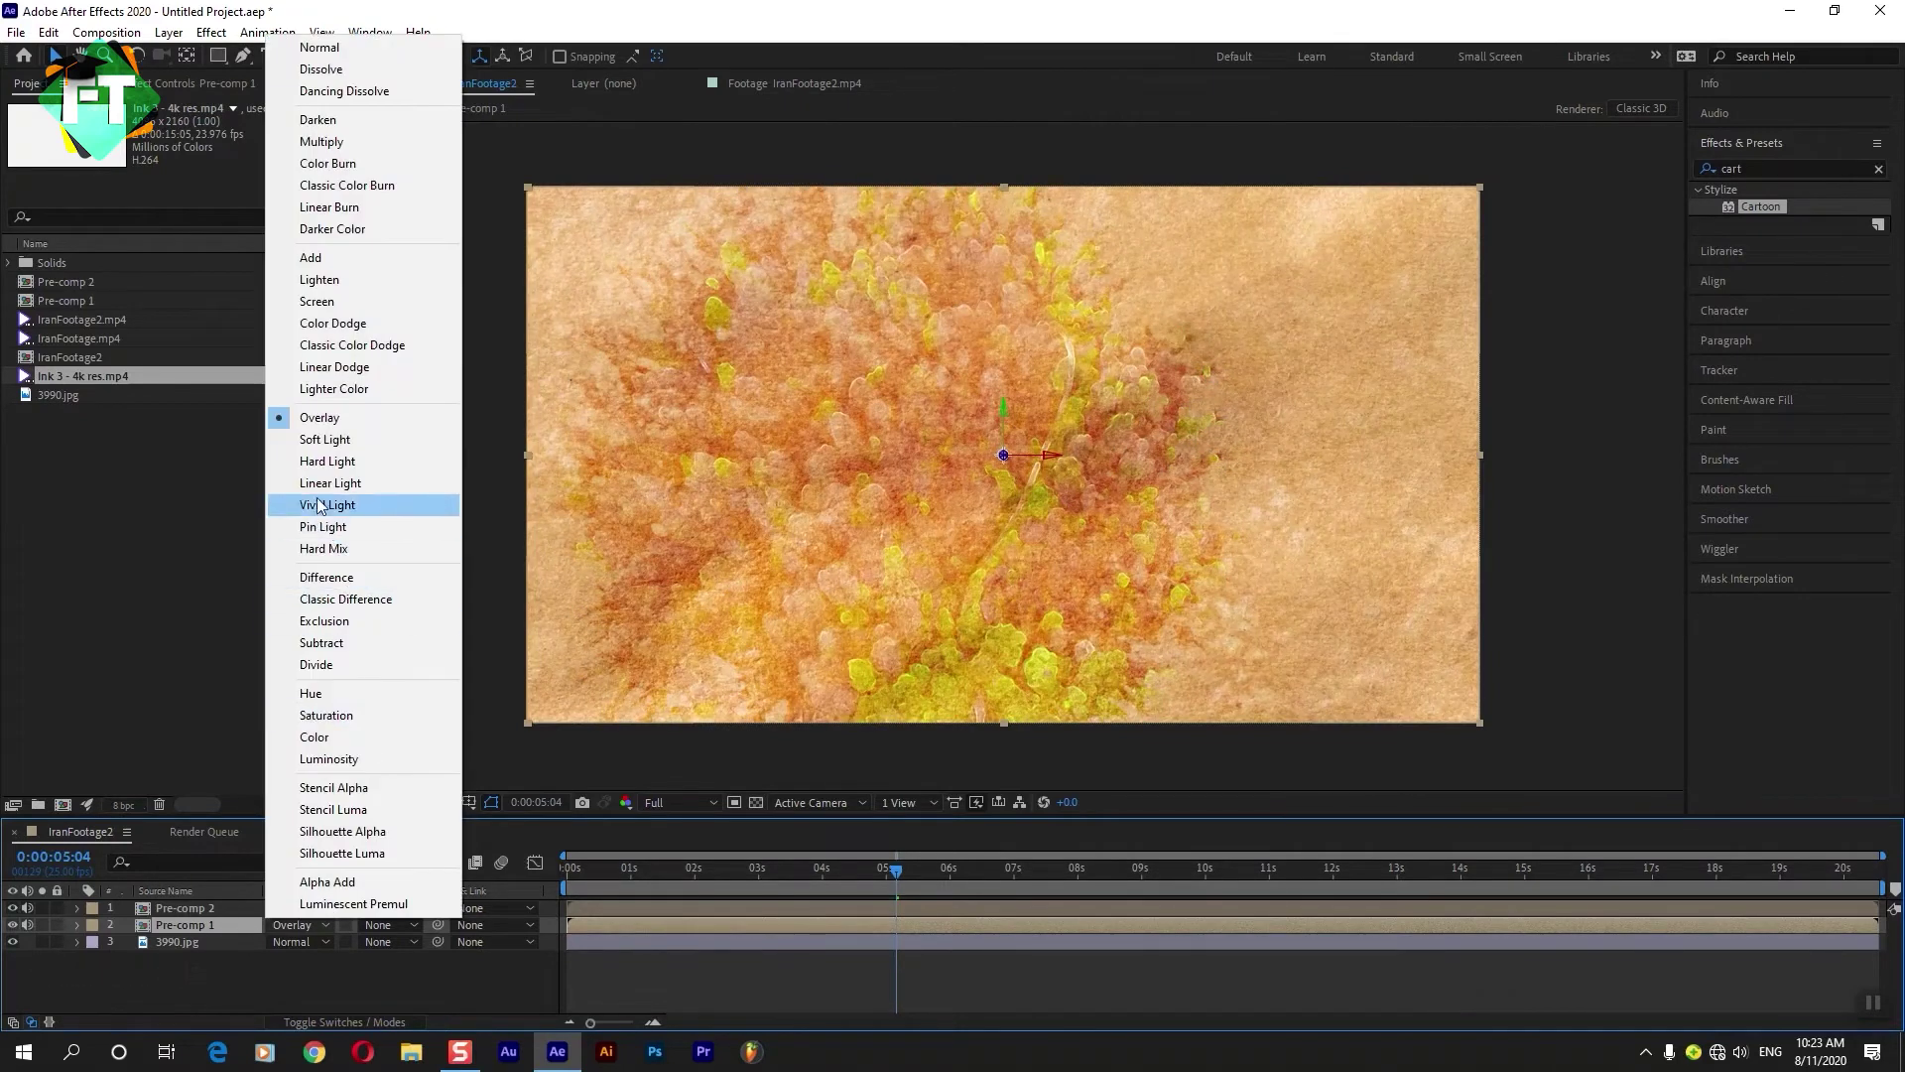
left_click(319, 462)
left_click(749, 740)
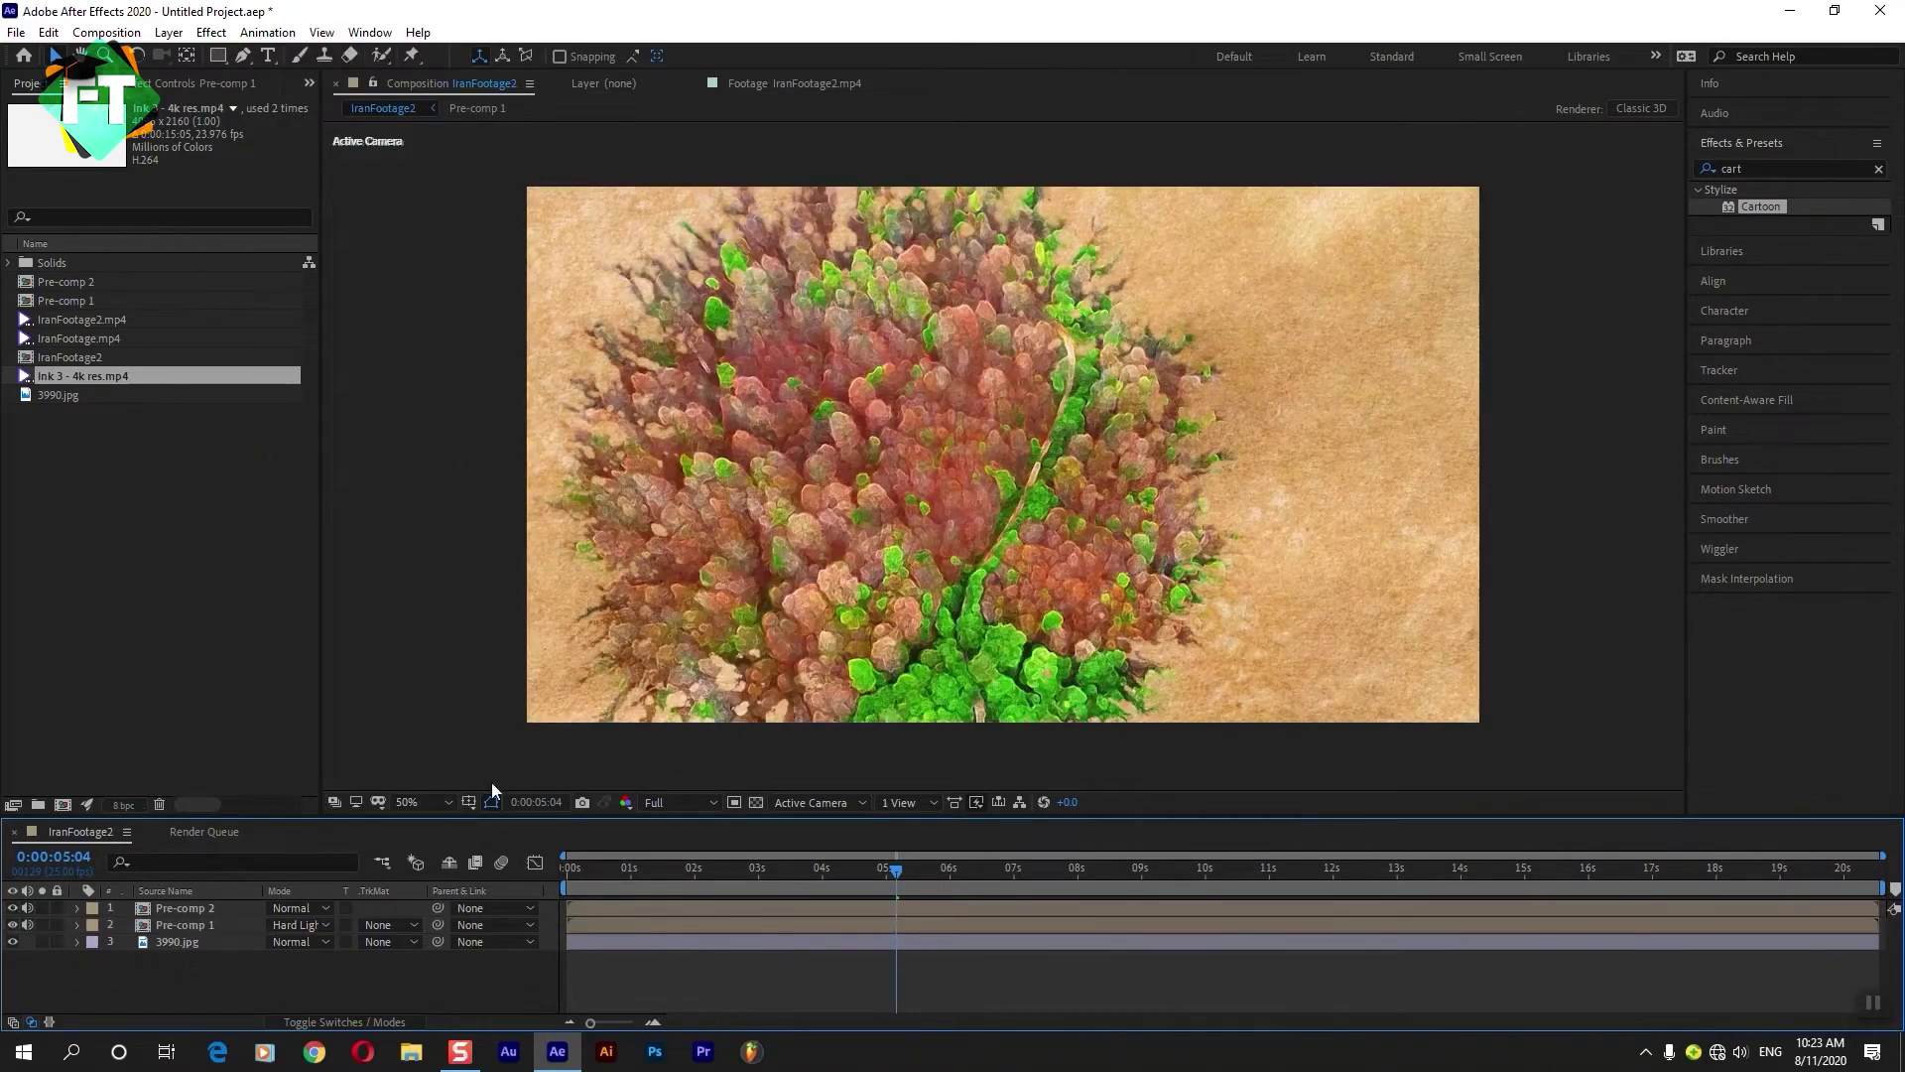
Try Color Burn on Pre-comp 1, revert to Hard Light, and scrub around 3 seconds.
left_click(287, 928)
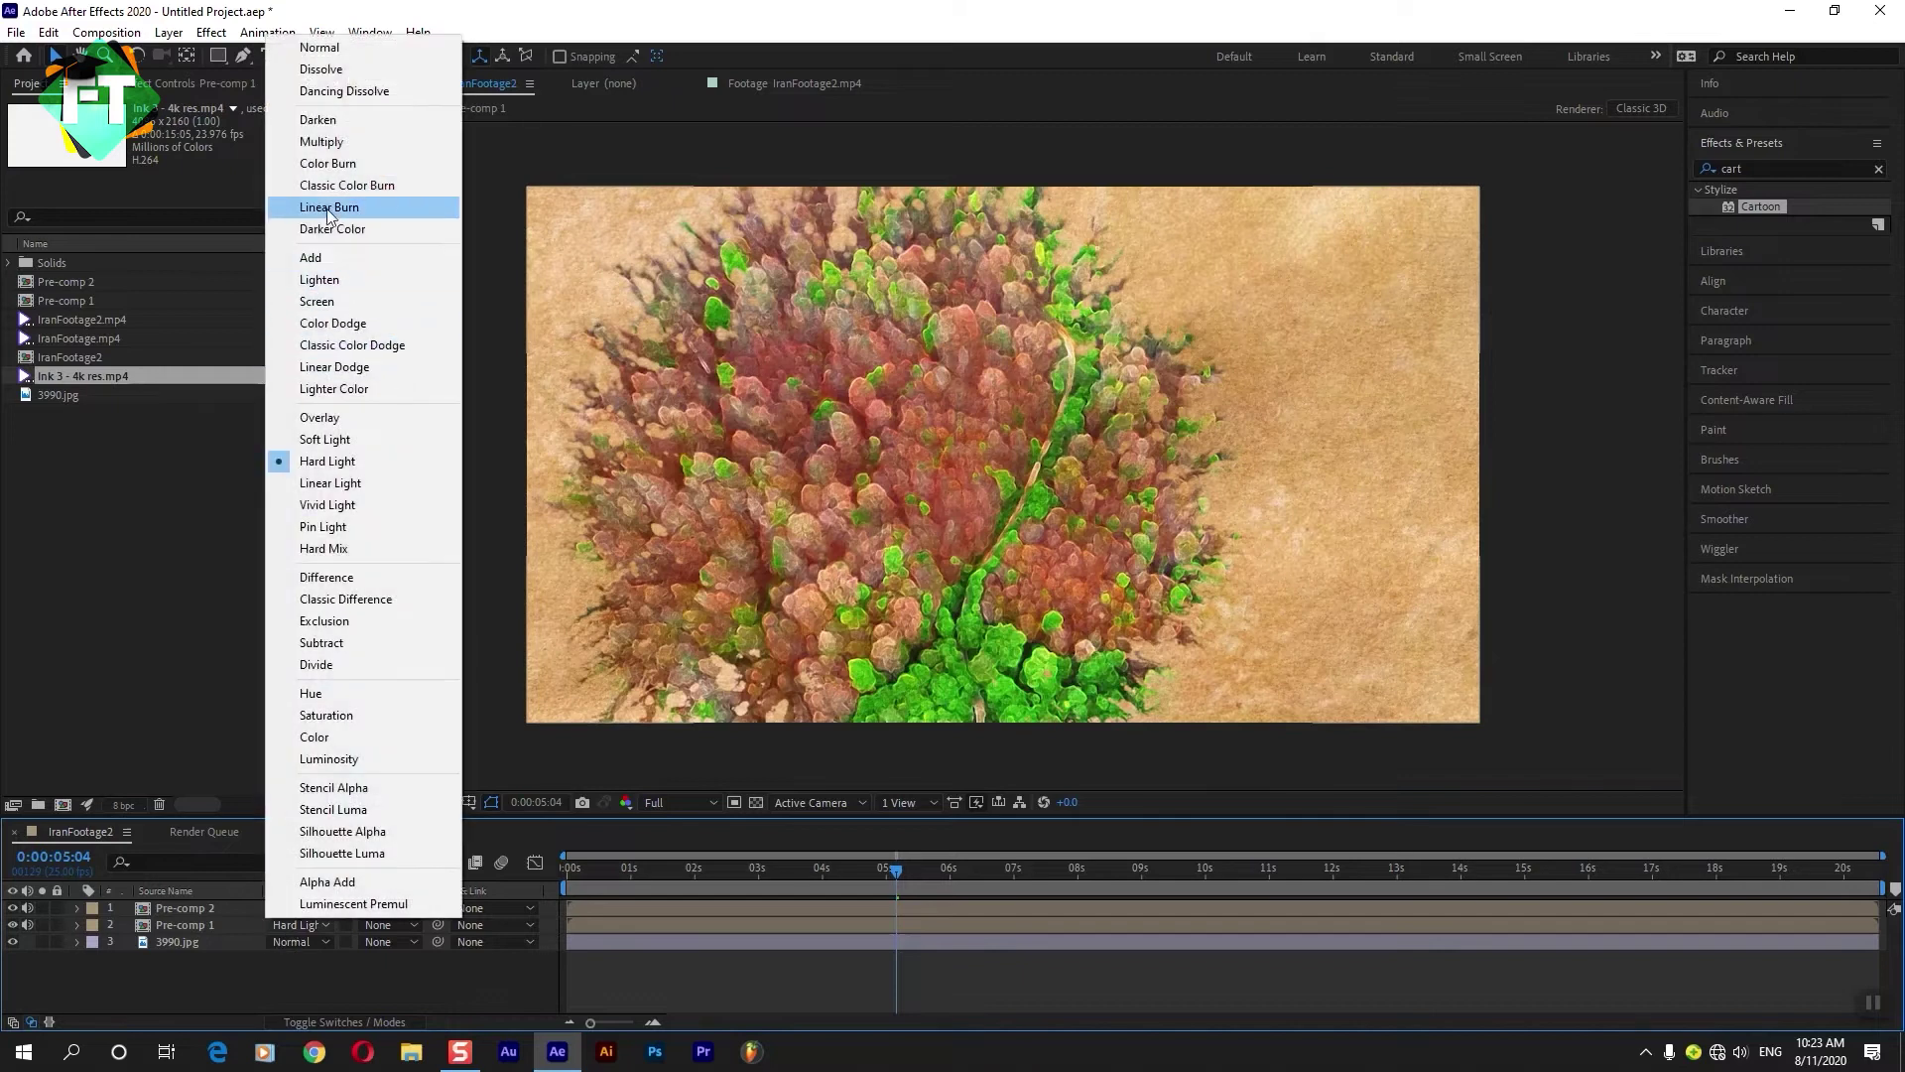
left_click(328, 165)
left_click(297, 925)
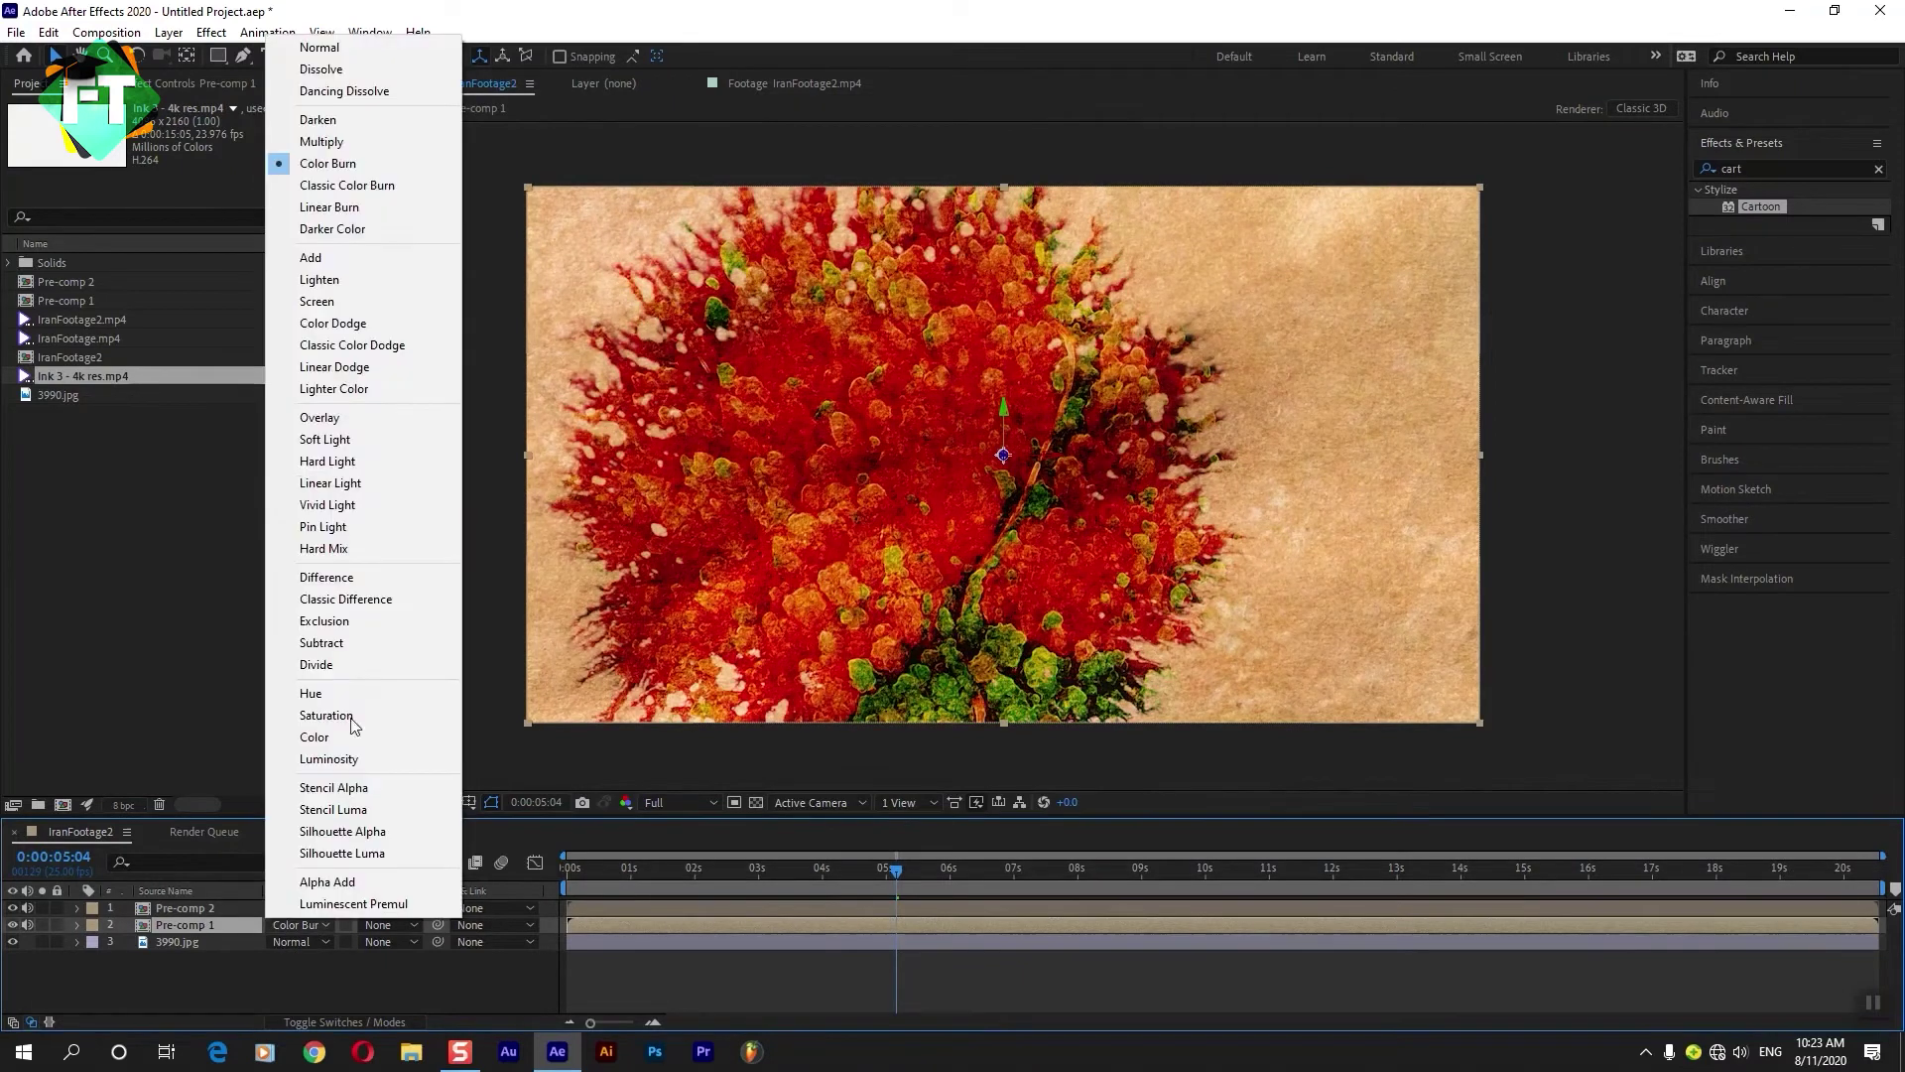
left_click(328, 467)
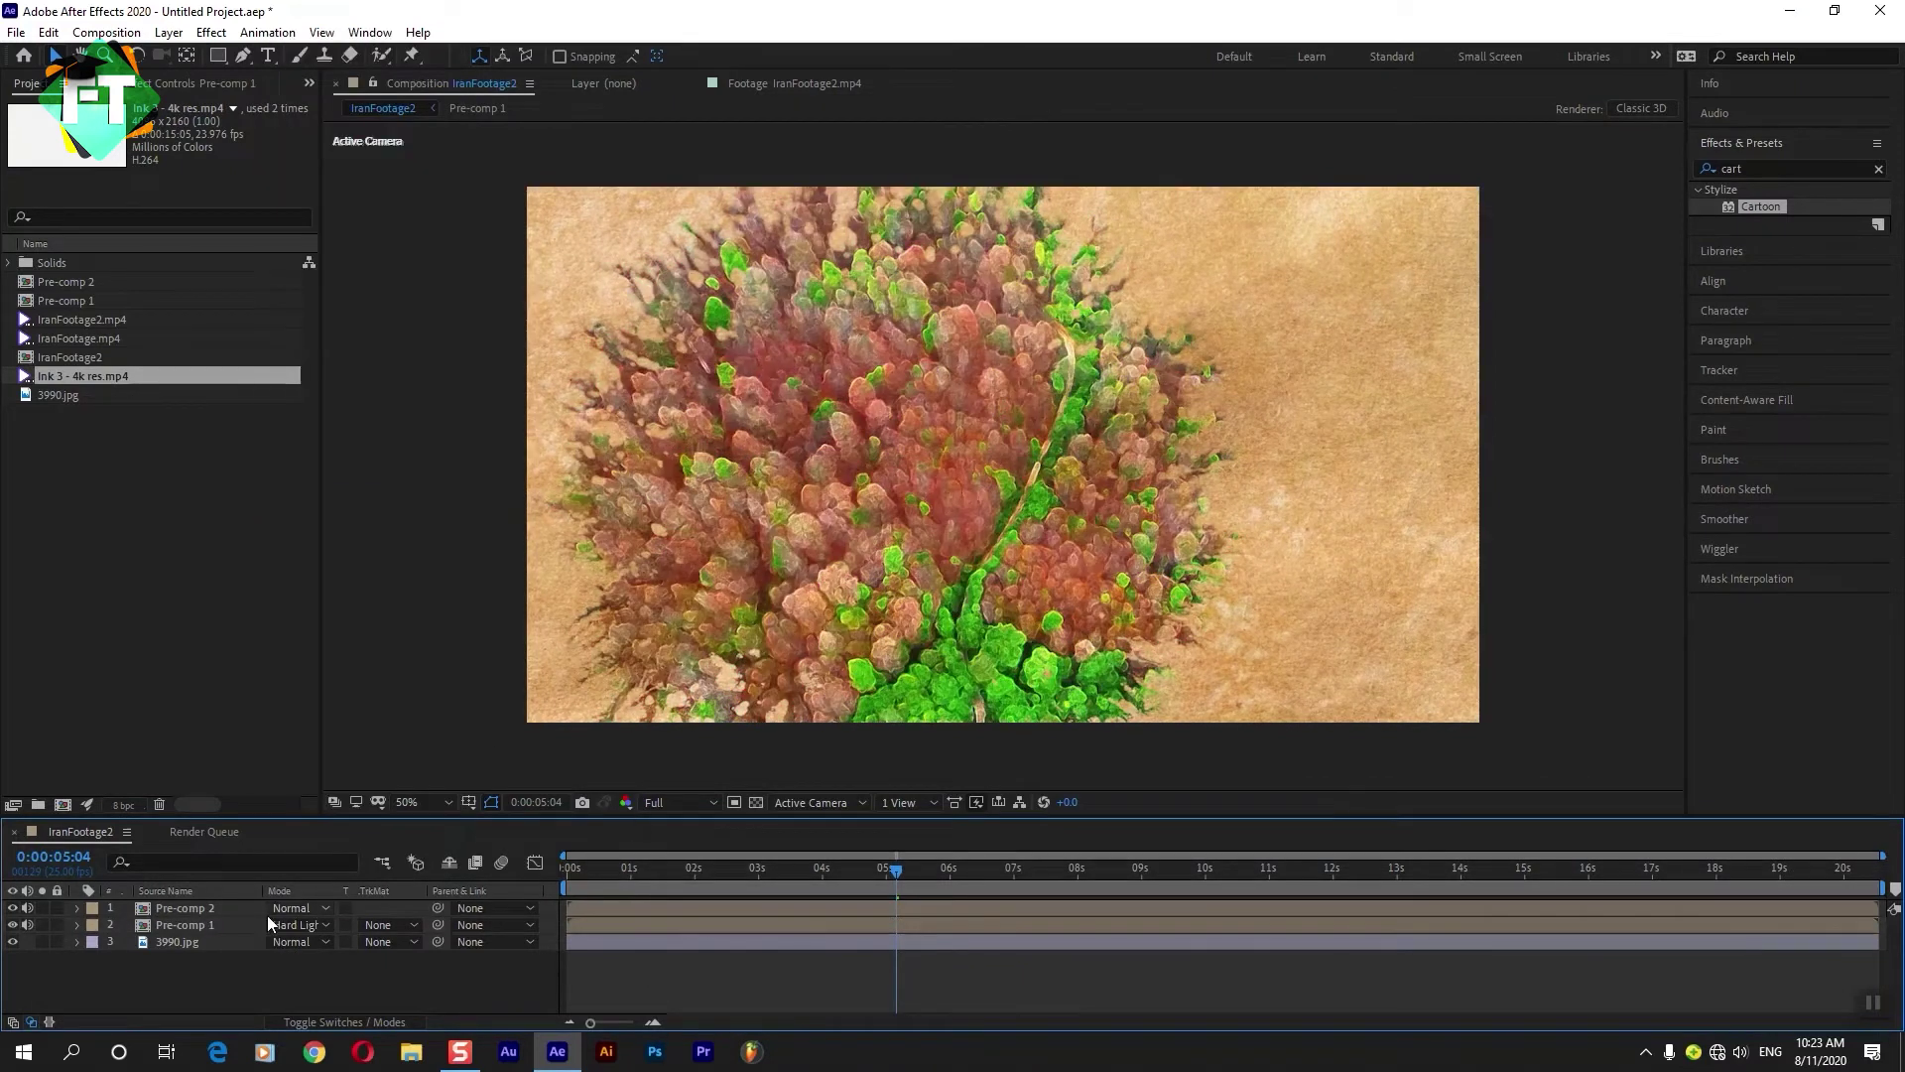
key("comma")
key("comma")
key("period")
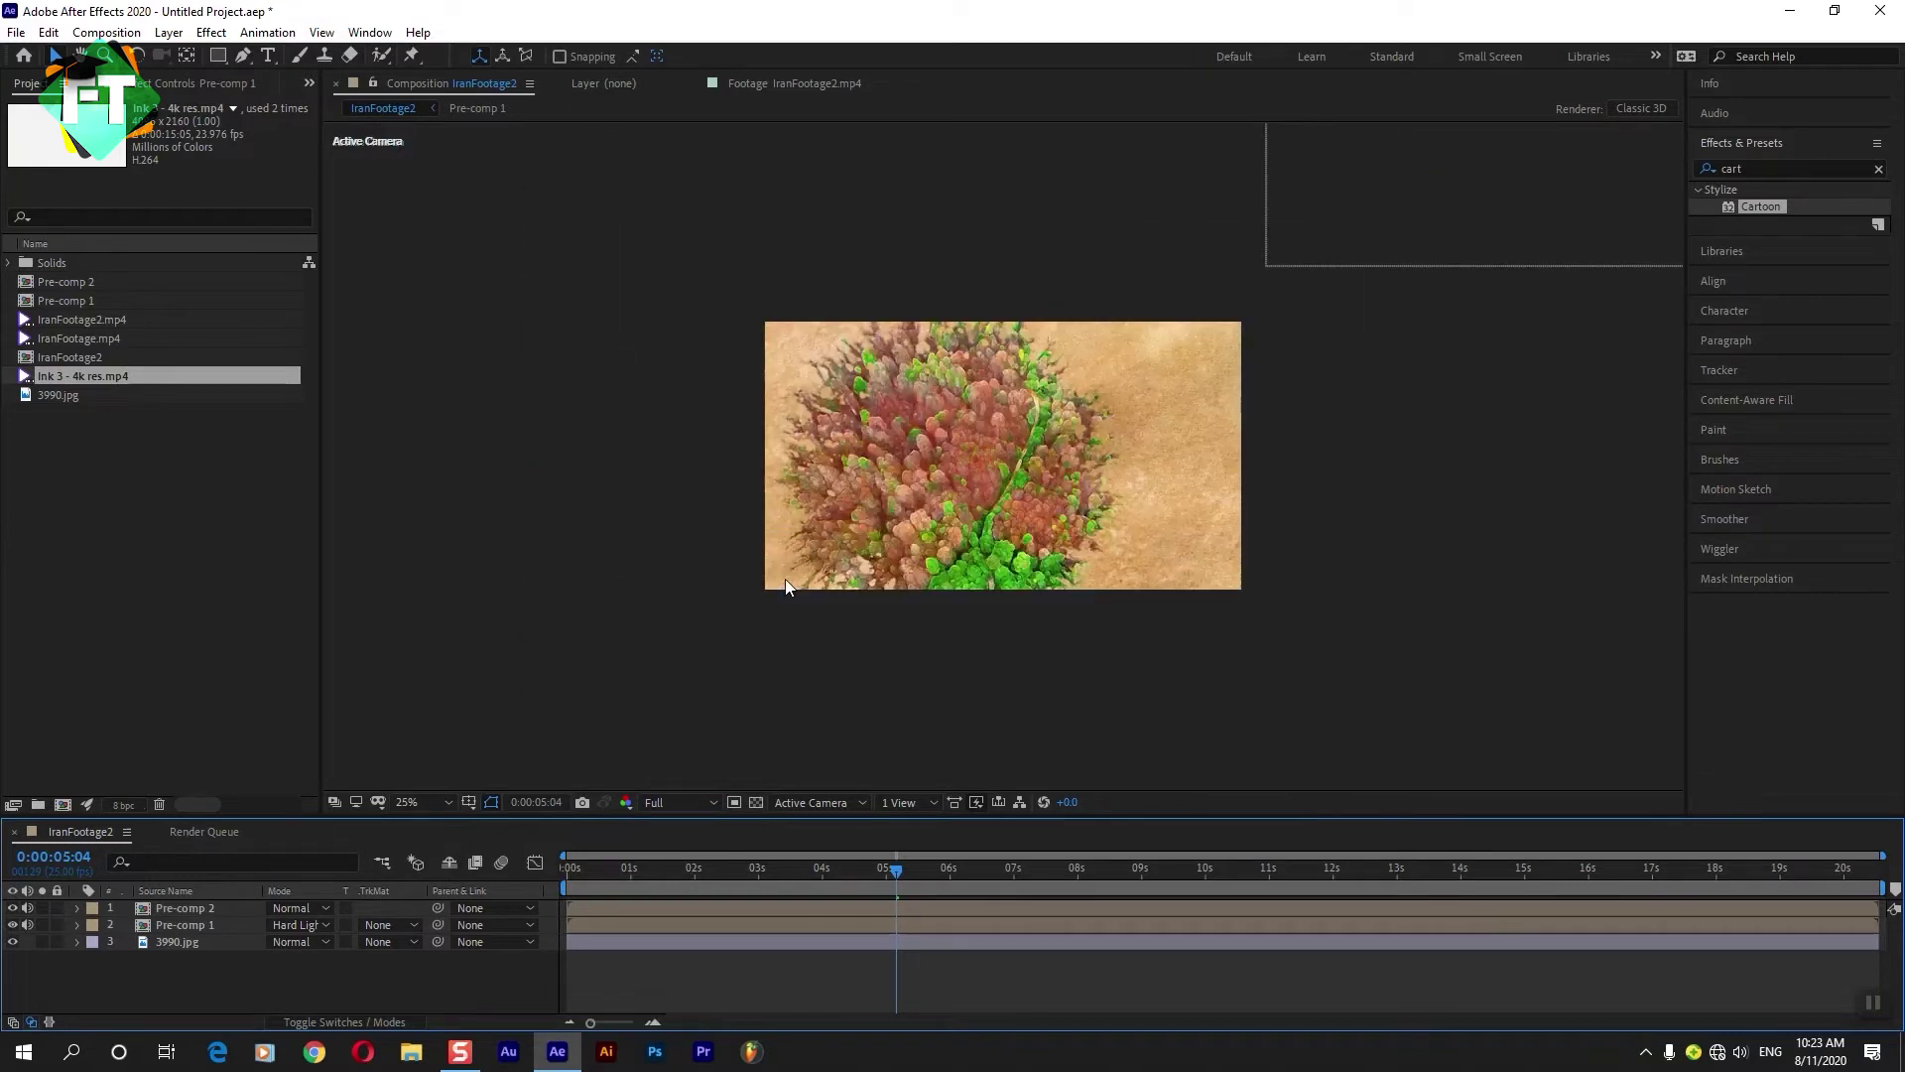
mouse_move(739, 862)
left_mouse_down()
mouse_move(582, 866)
mouse_move(772, 886)
left_mouse_up()
key("period")
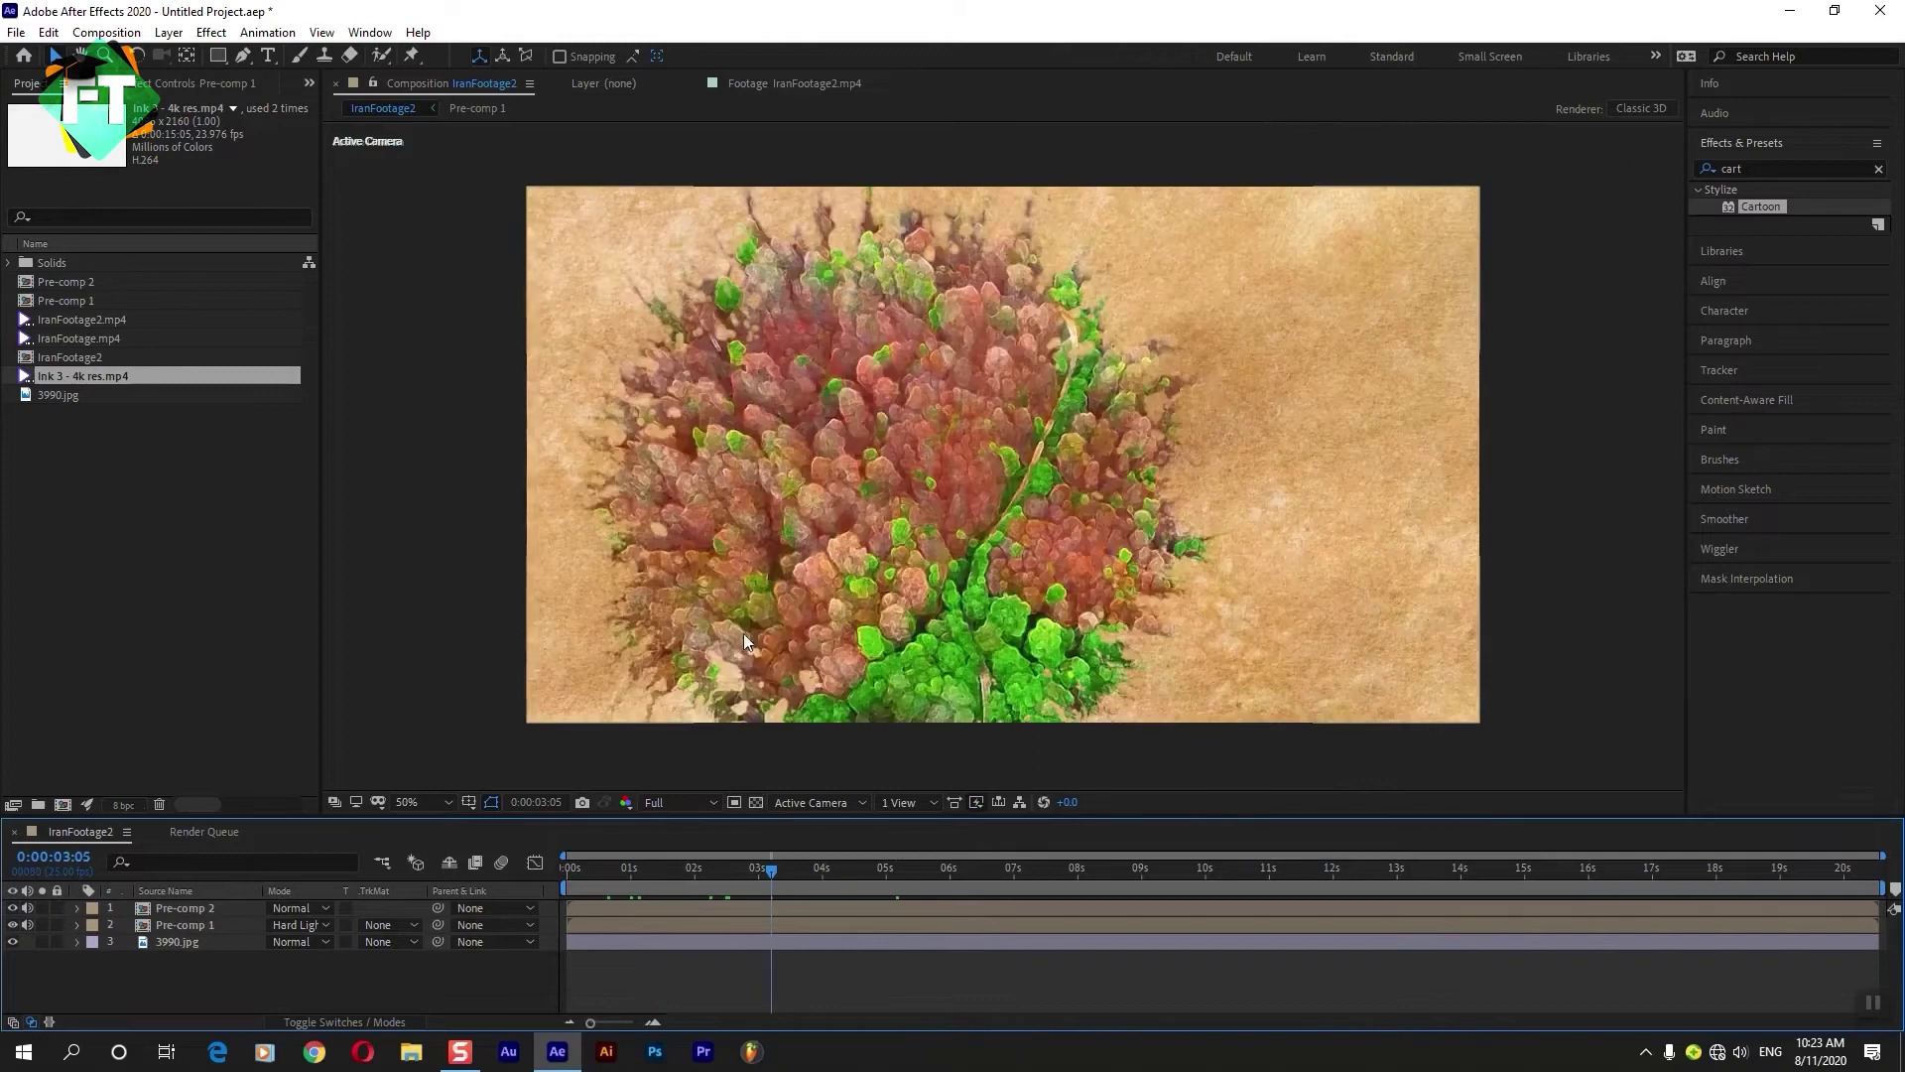
left_click(169, 32)
Create a 50mm Two-Node Camera 1 with Enable Depth of Field unchecked.
mouse_move(199, 55)
left_click(536, 121)
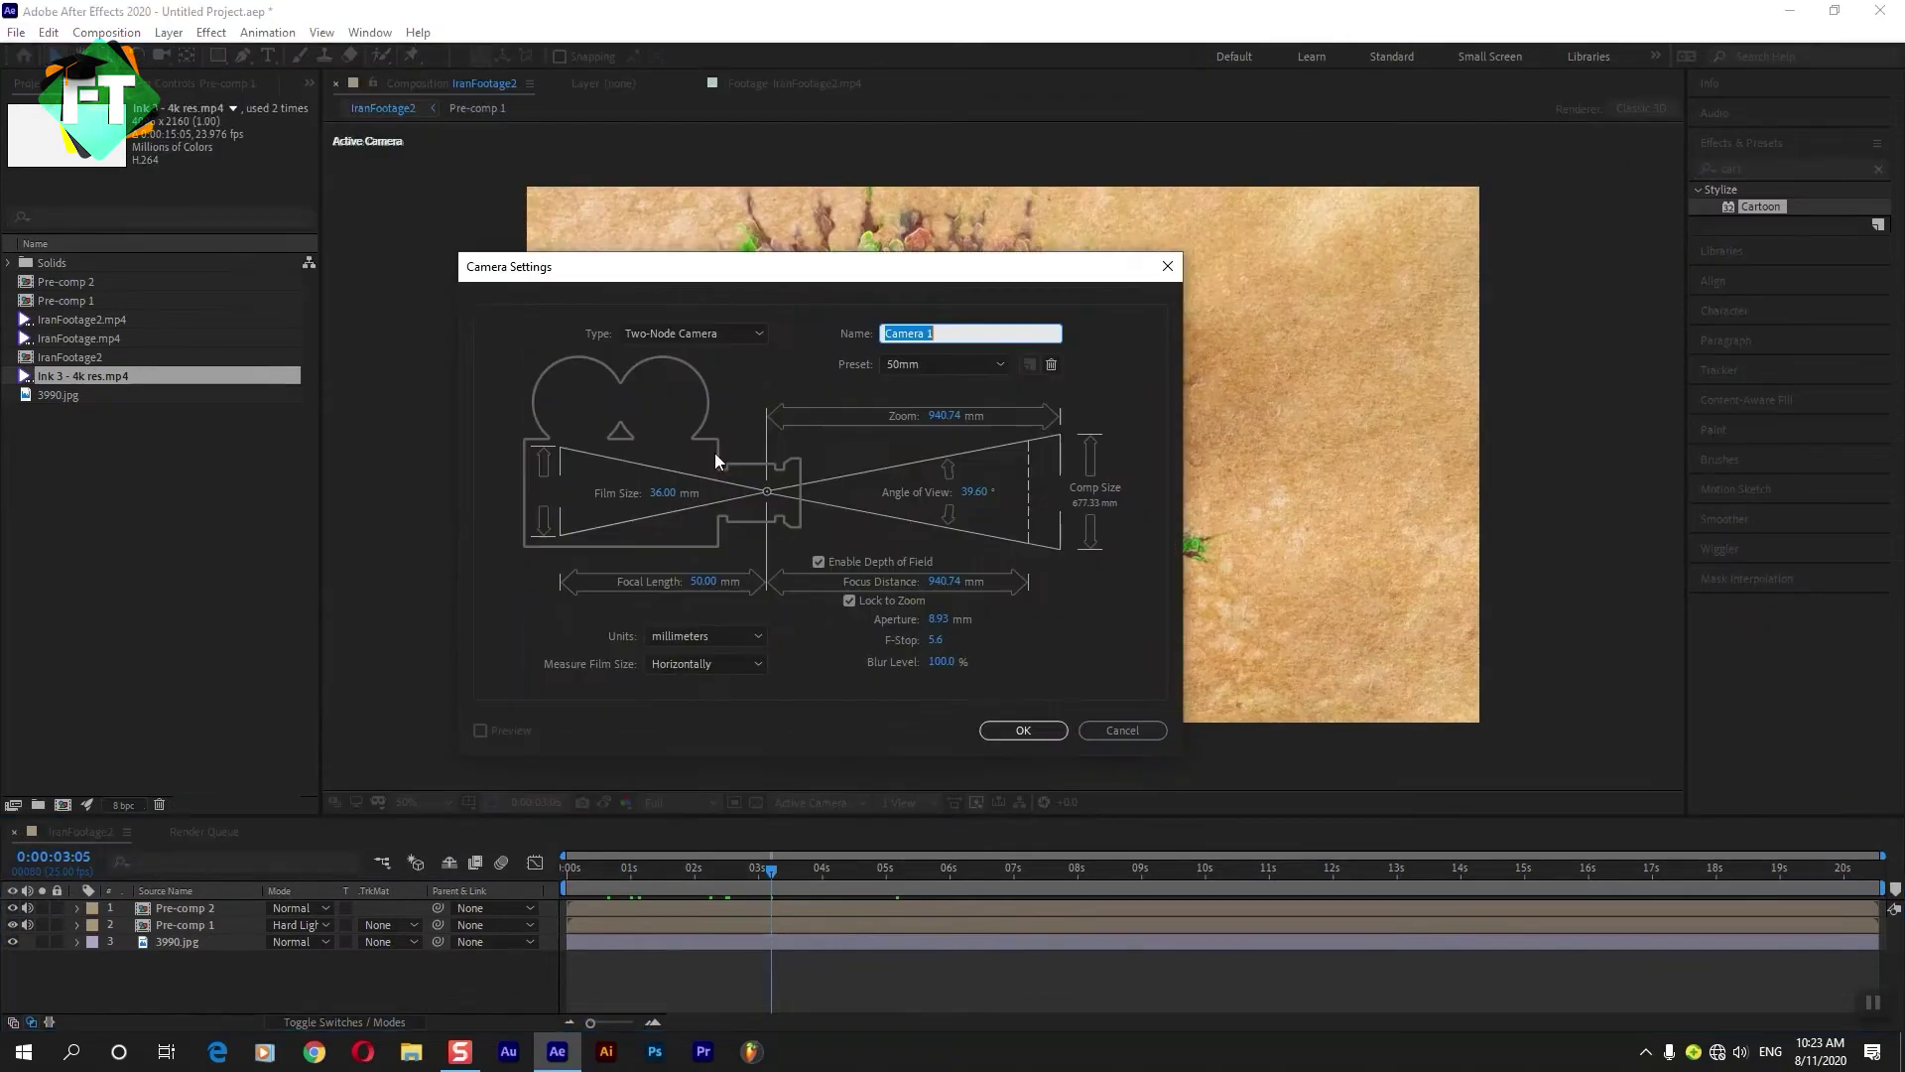
left_click(657, 336)
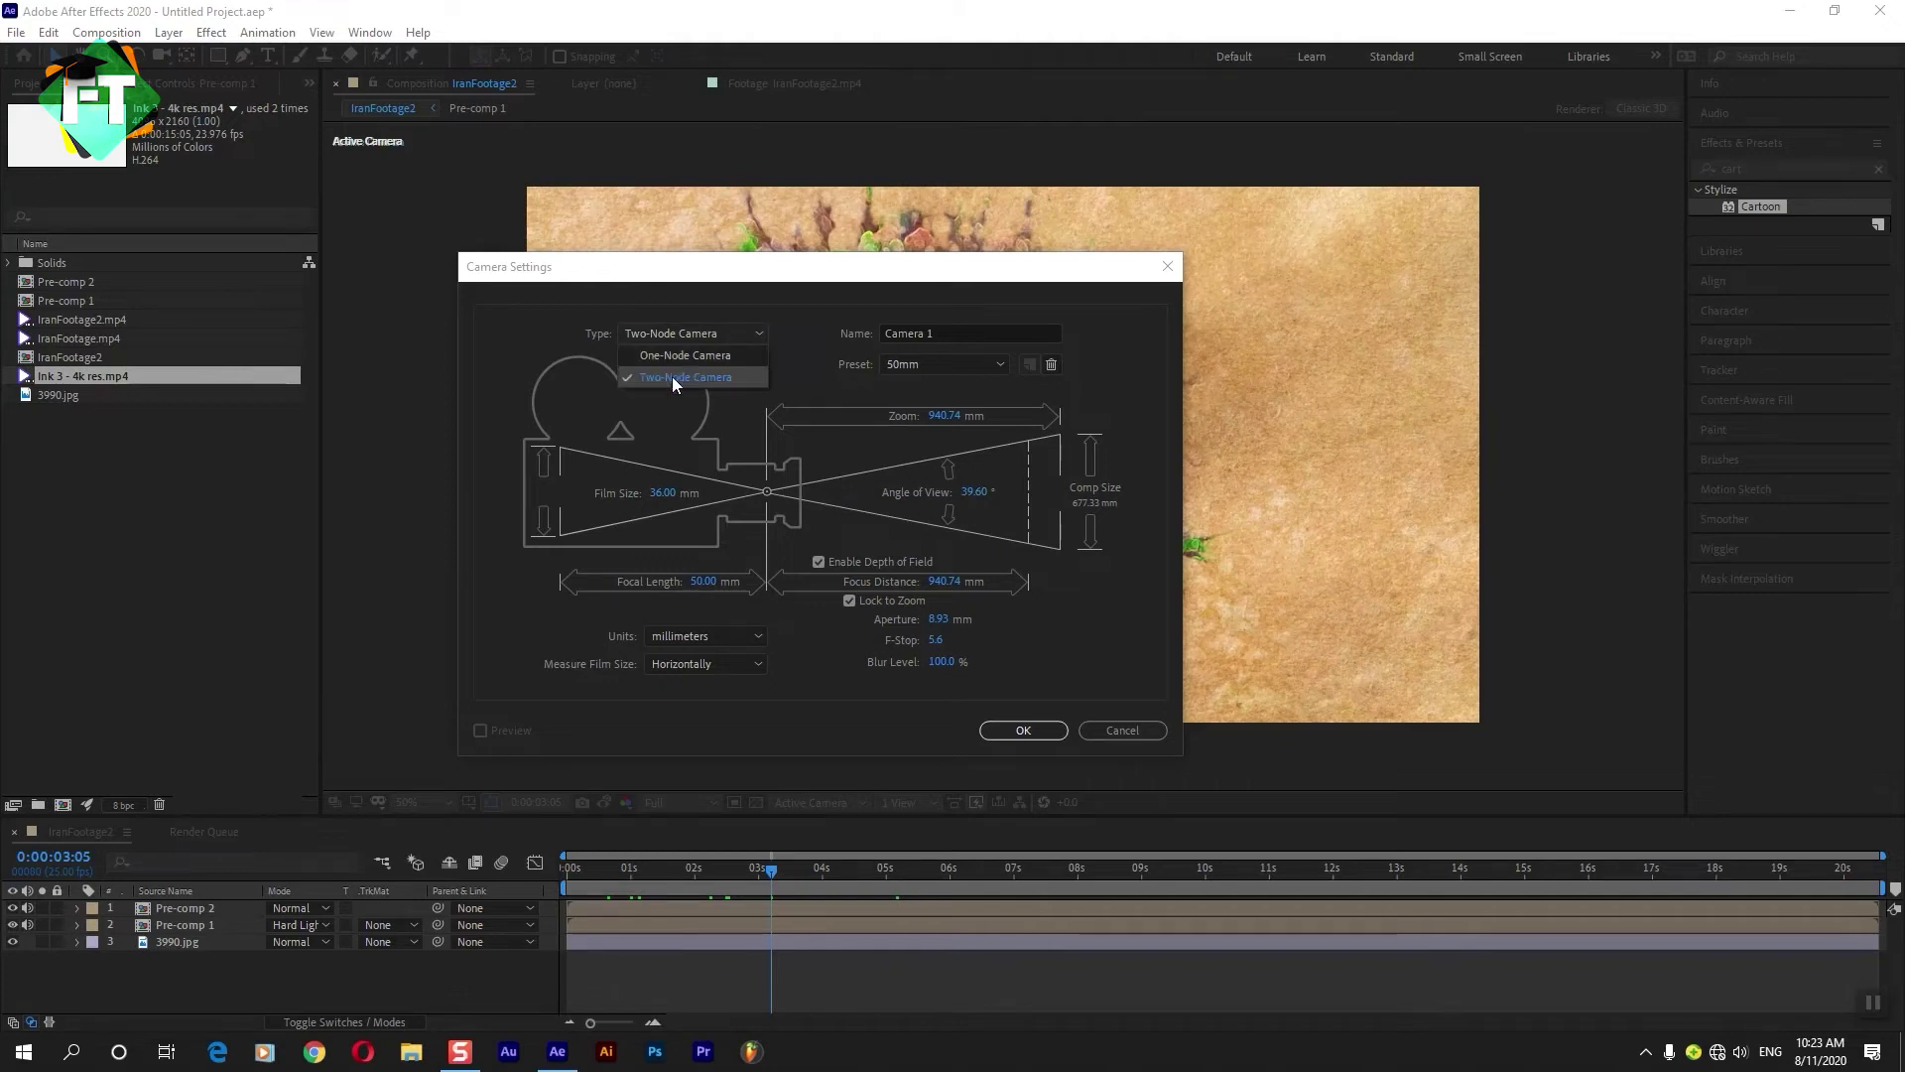
left_click(672, 377)
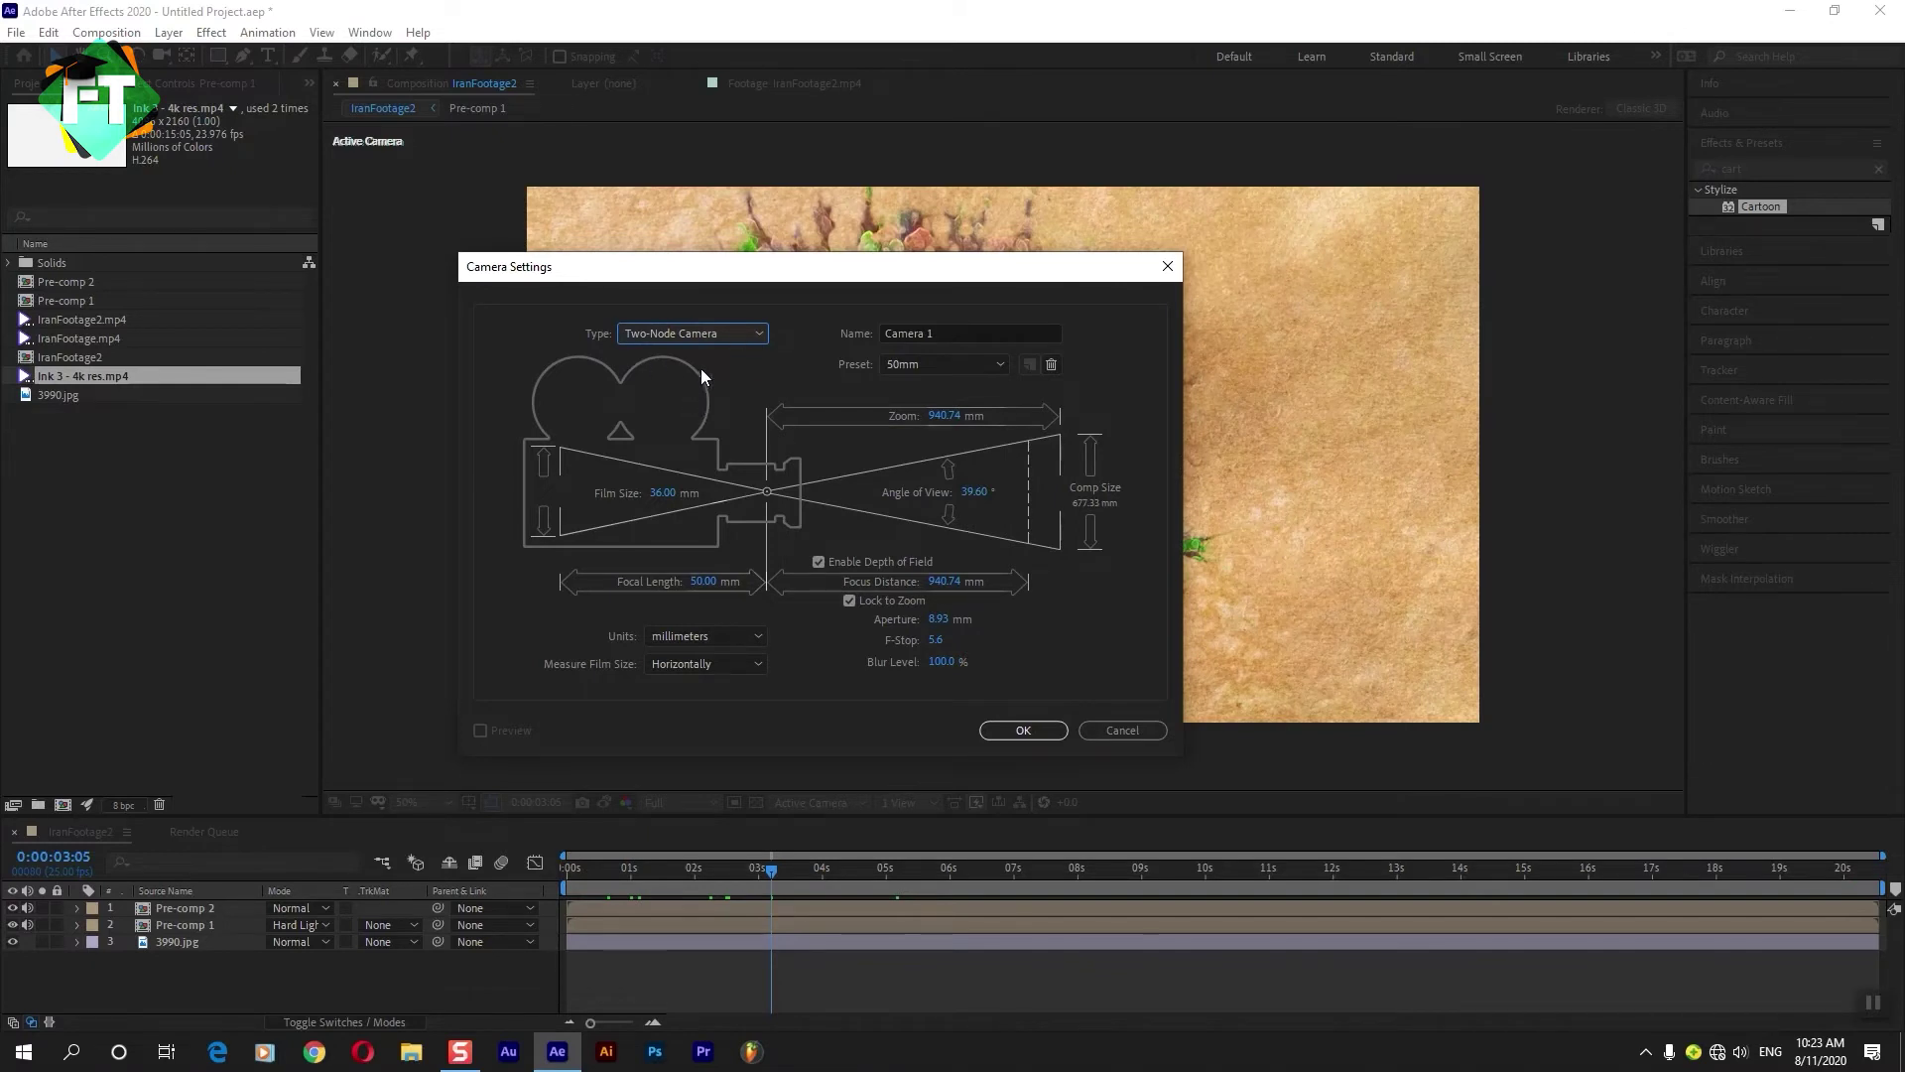
left_click(854, 561)
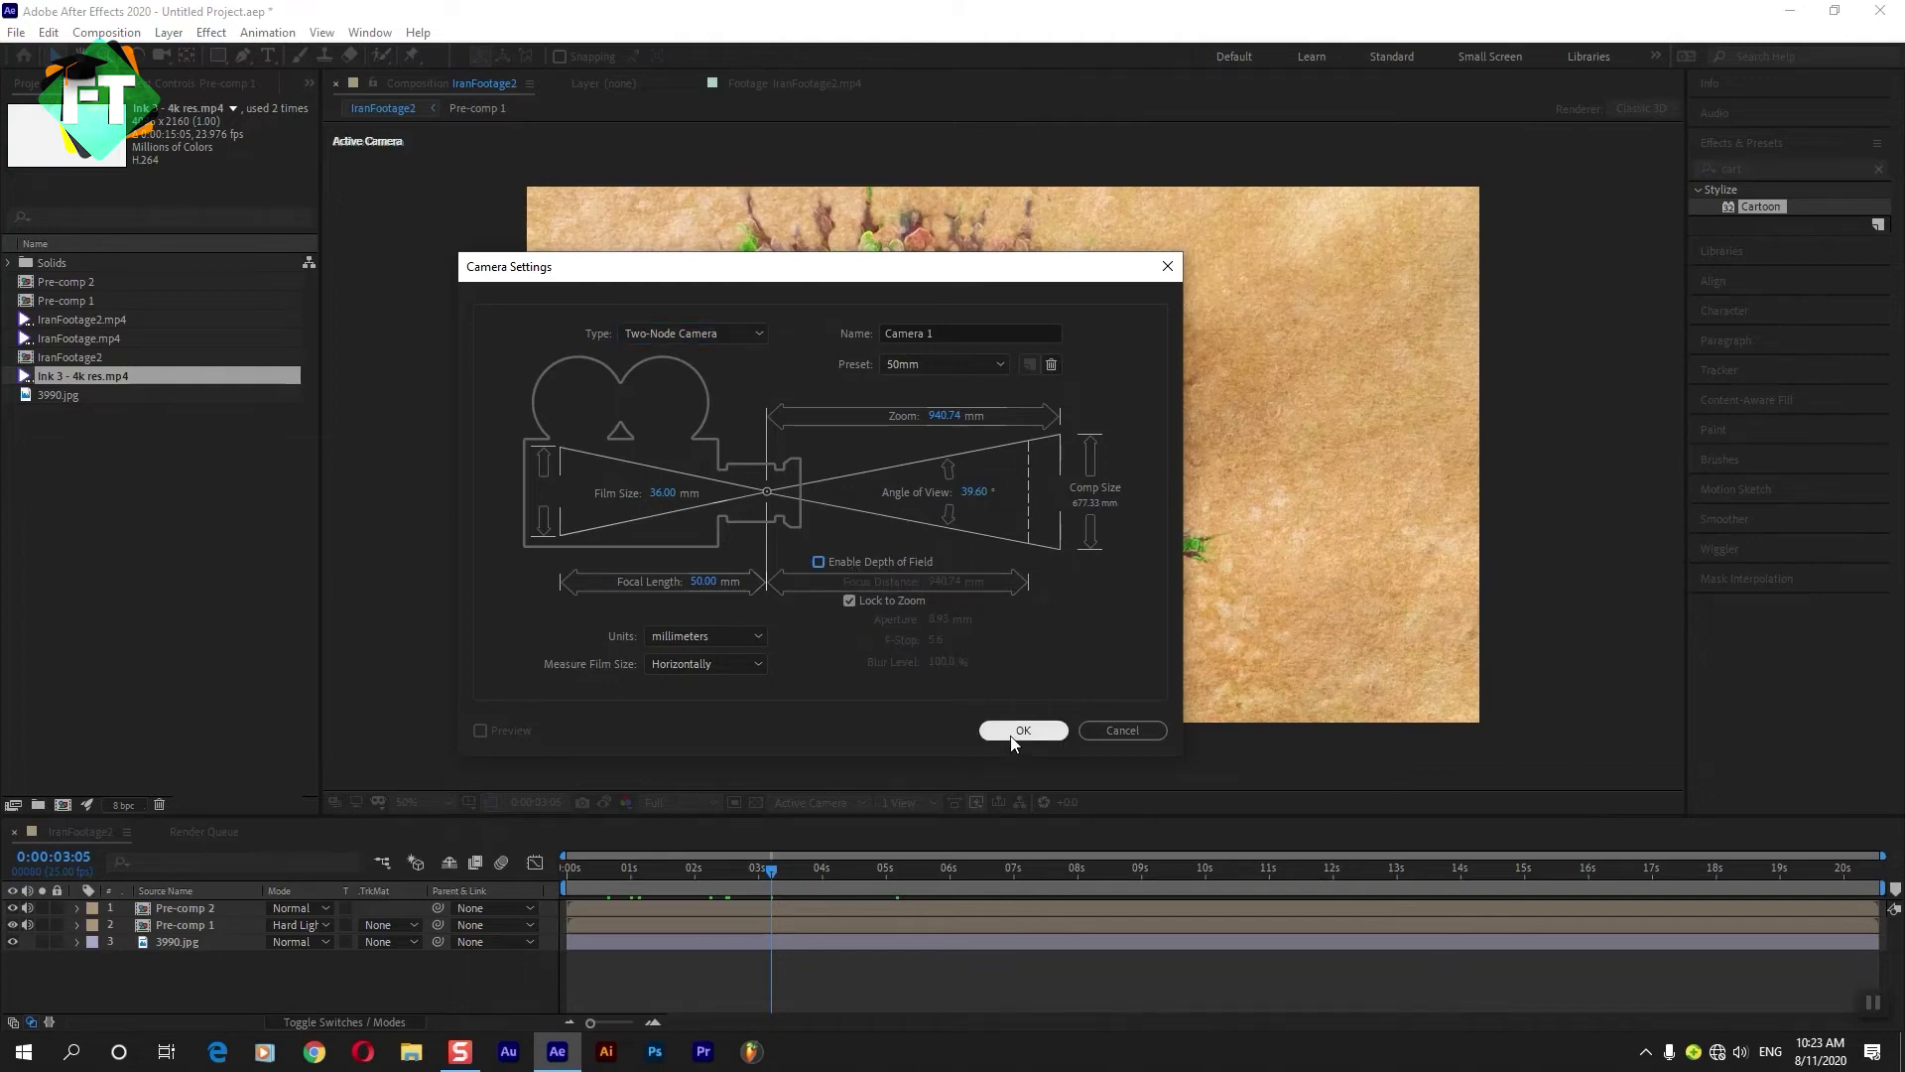
left_click(1021, 731)
left_click(660, 871)
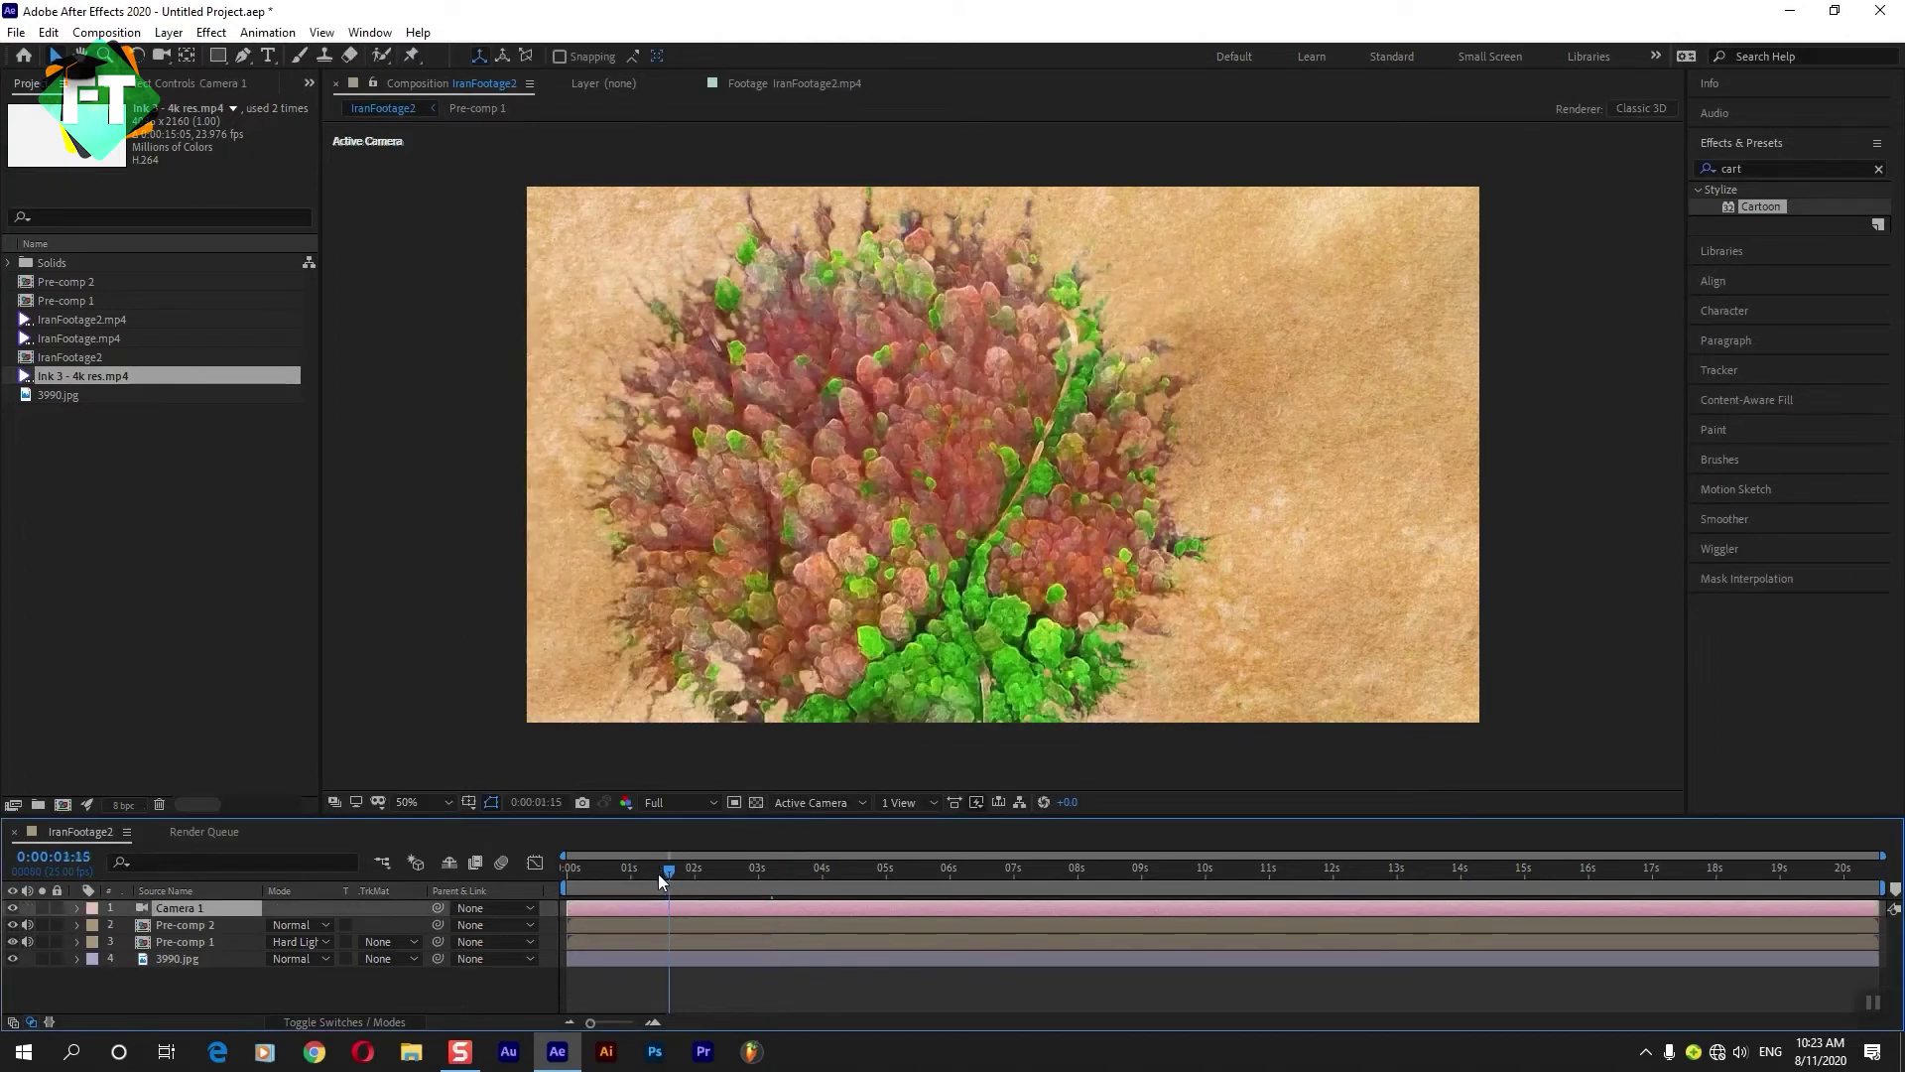
At the first frame, view 4 Views, return to 1 View at 50%, and expand Camera 1.
key("Home")
key("comma")
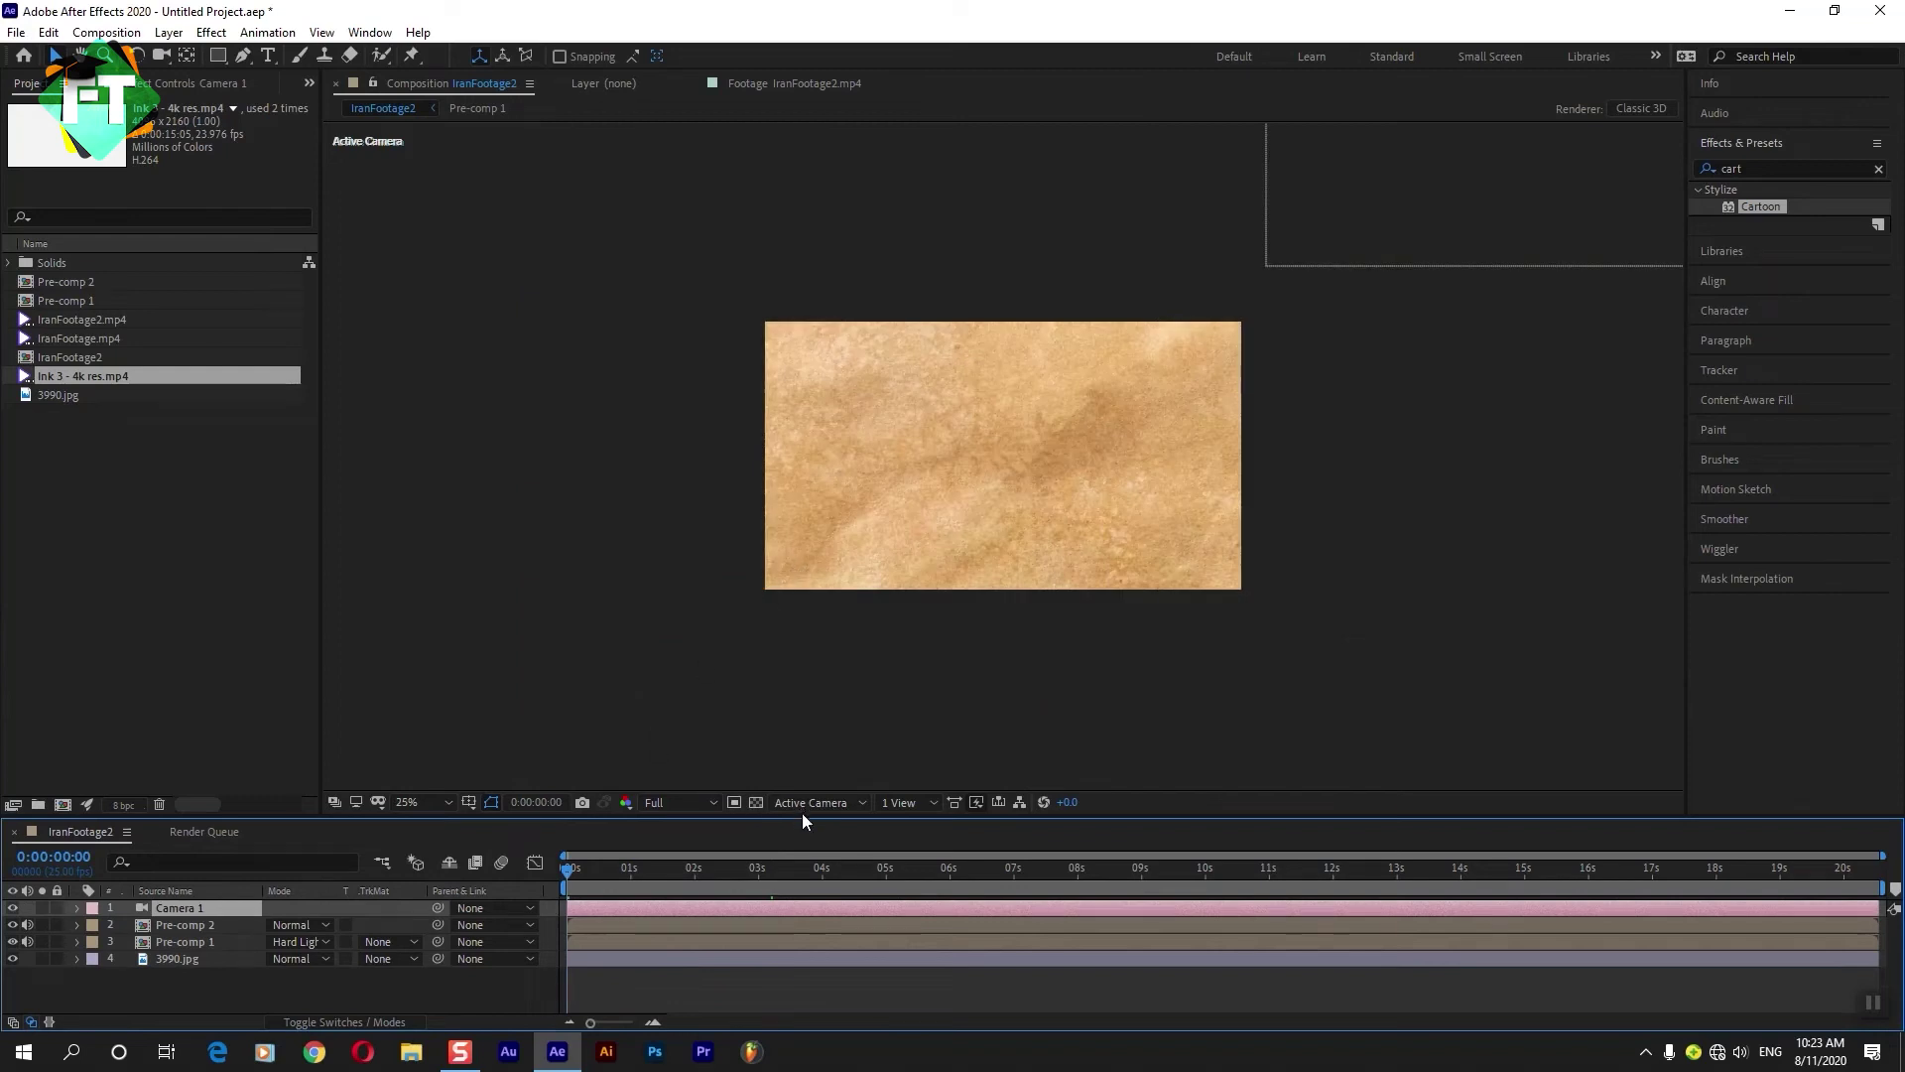
left_click(802, 804)
left_click(903, 800)
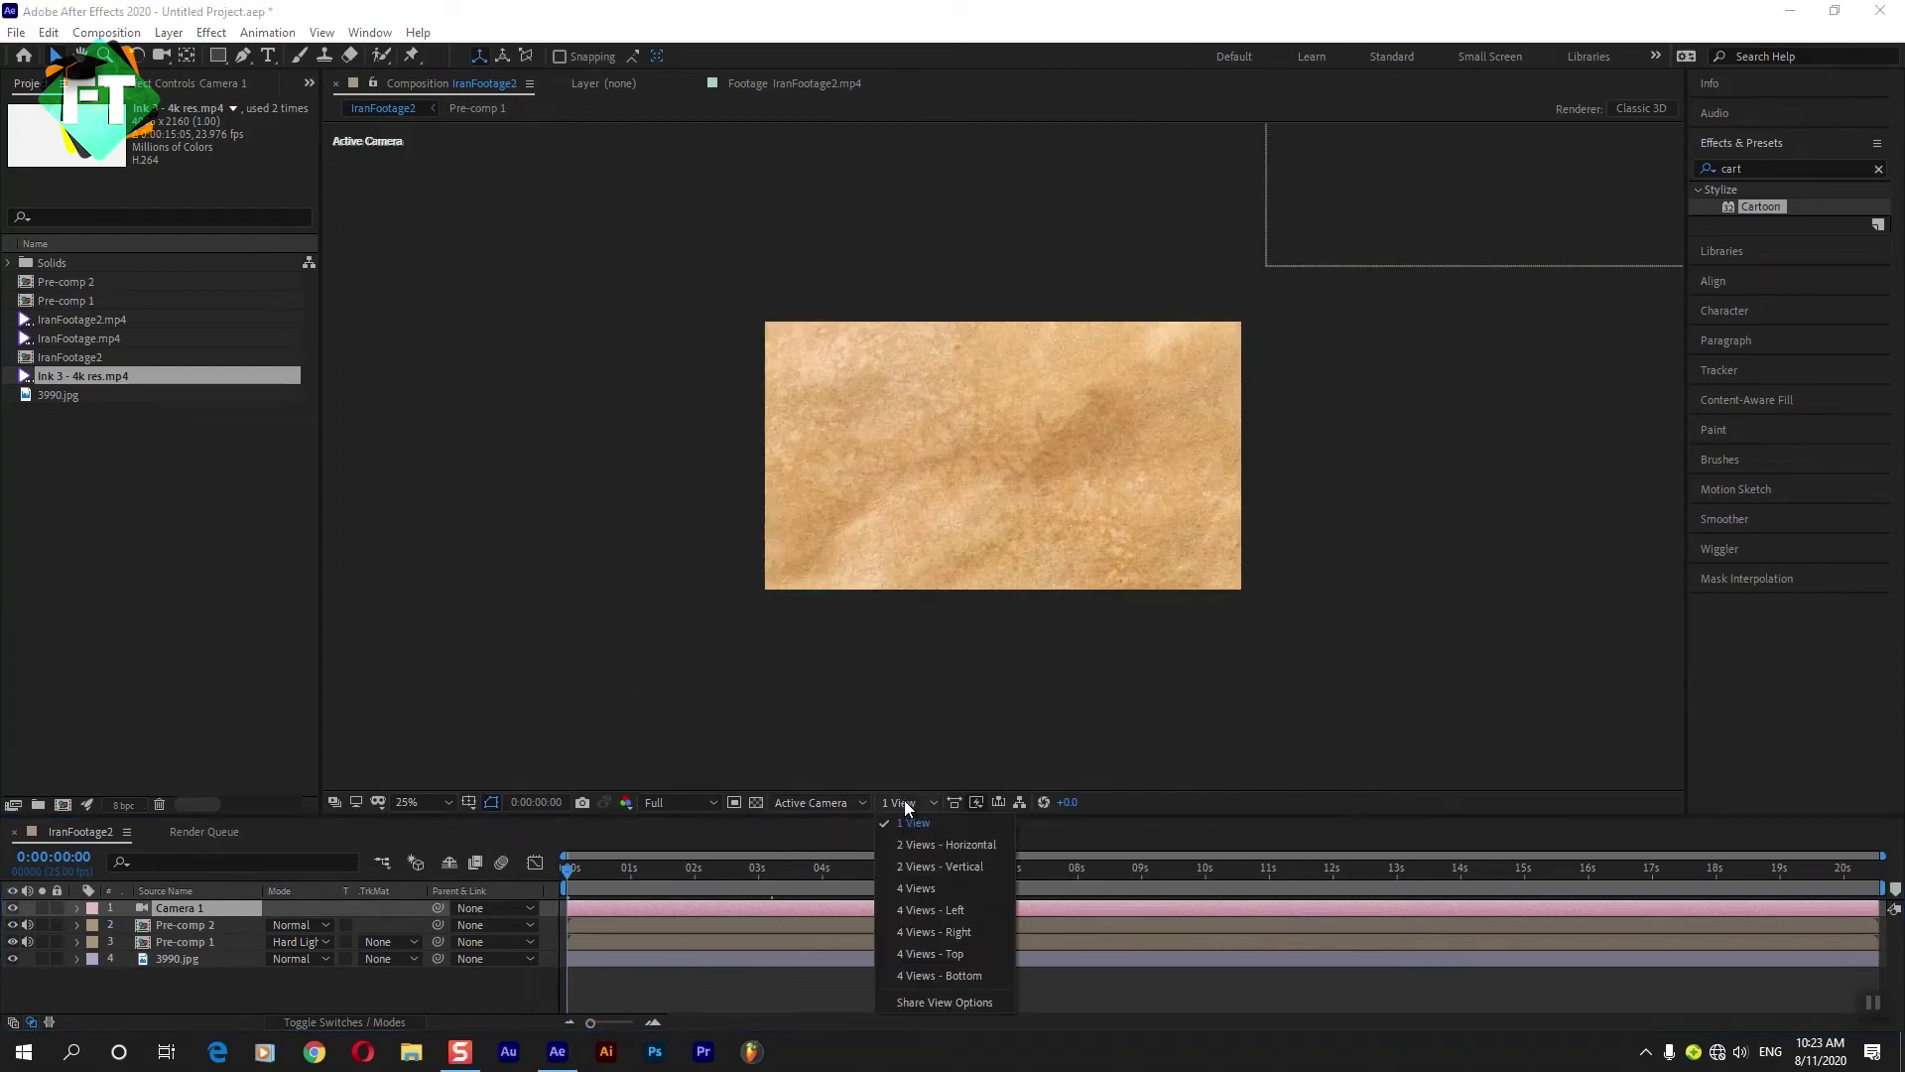
left_click(925, 889)
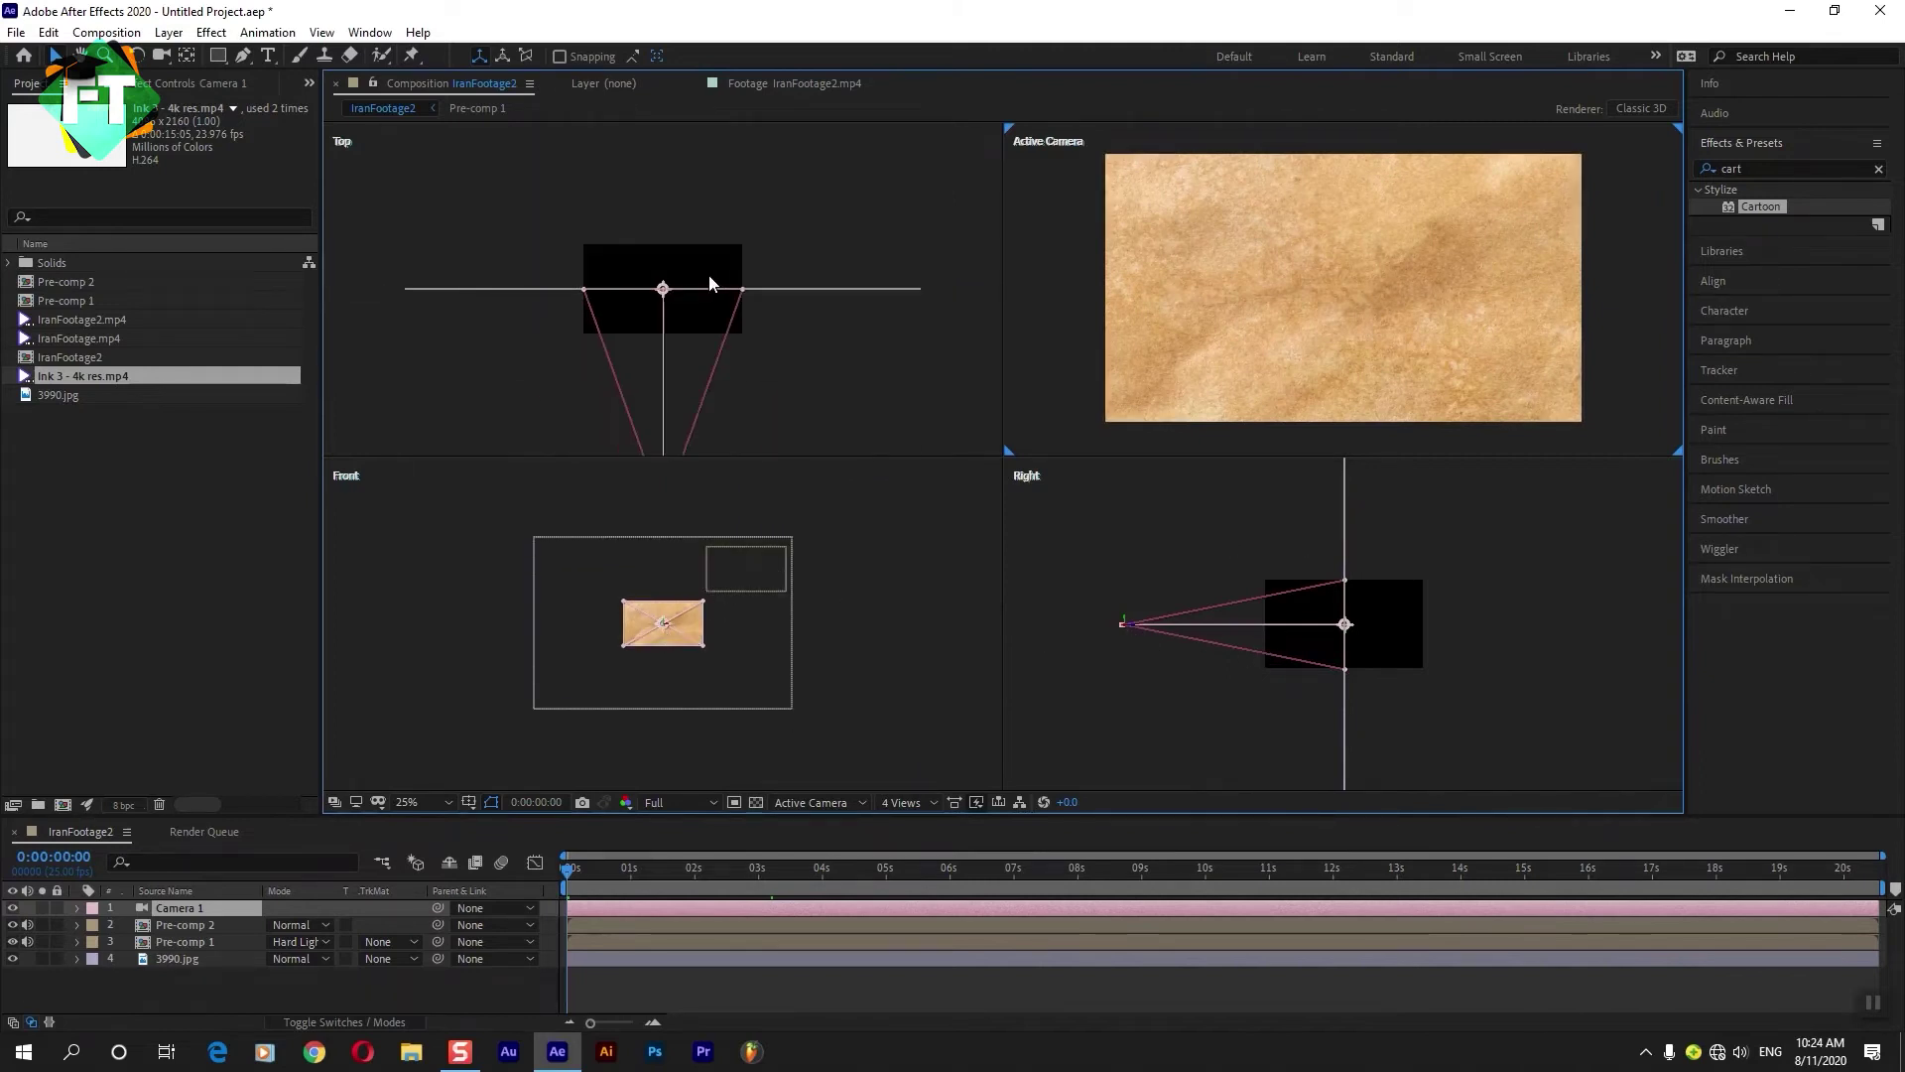
left_click(903, 802)
left_click(908, 824)
key("period")
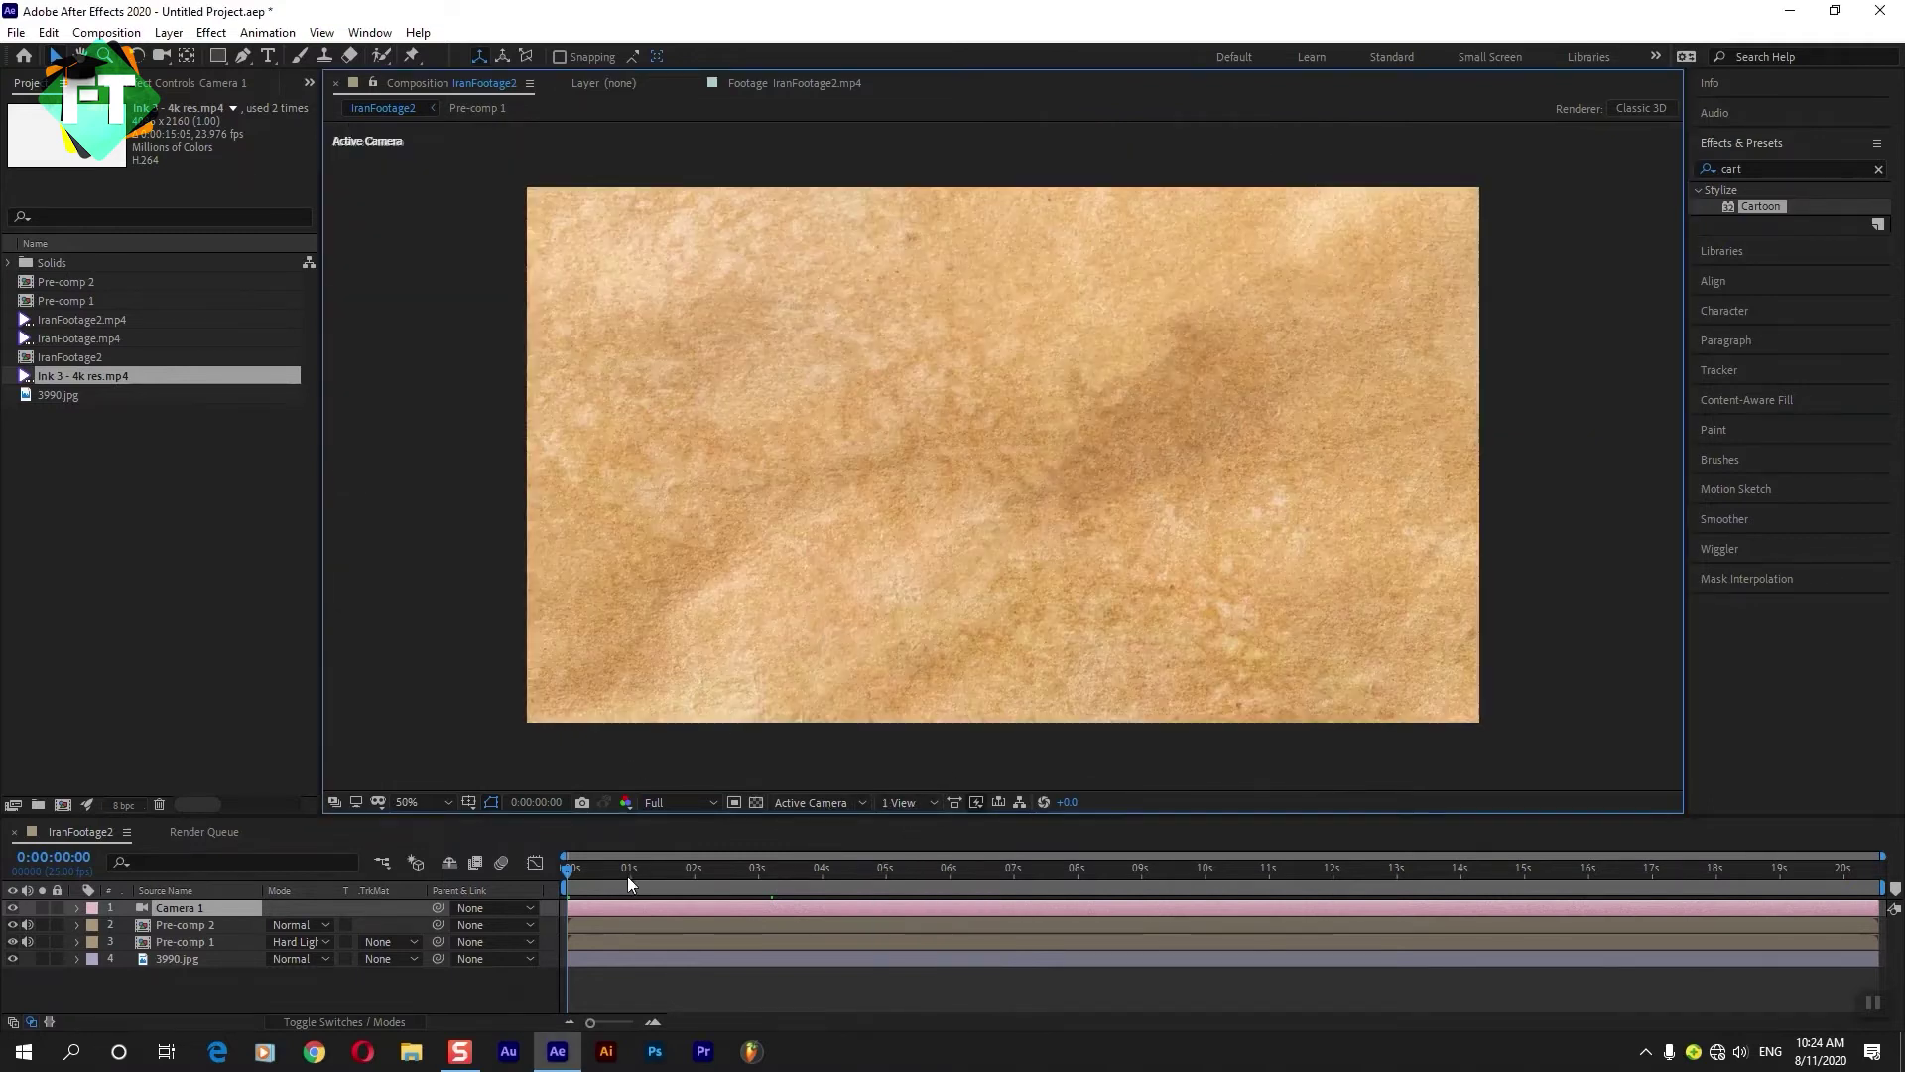
left_click(77, 907)
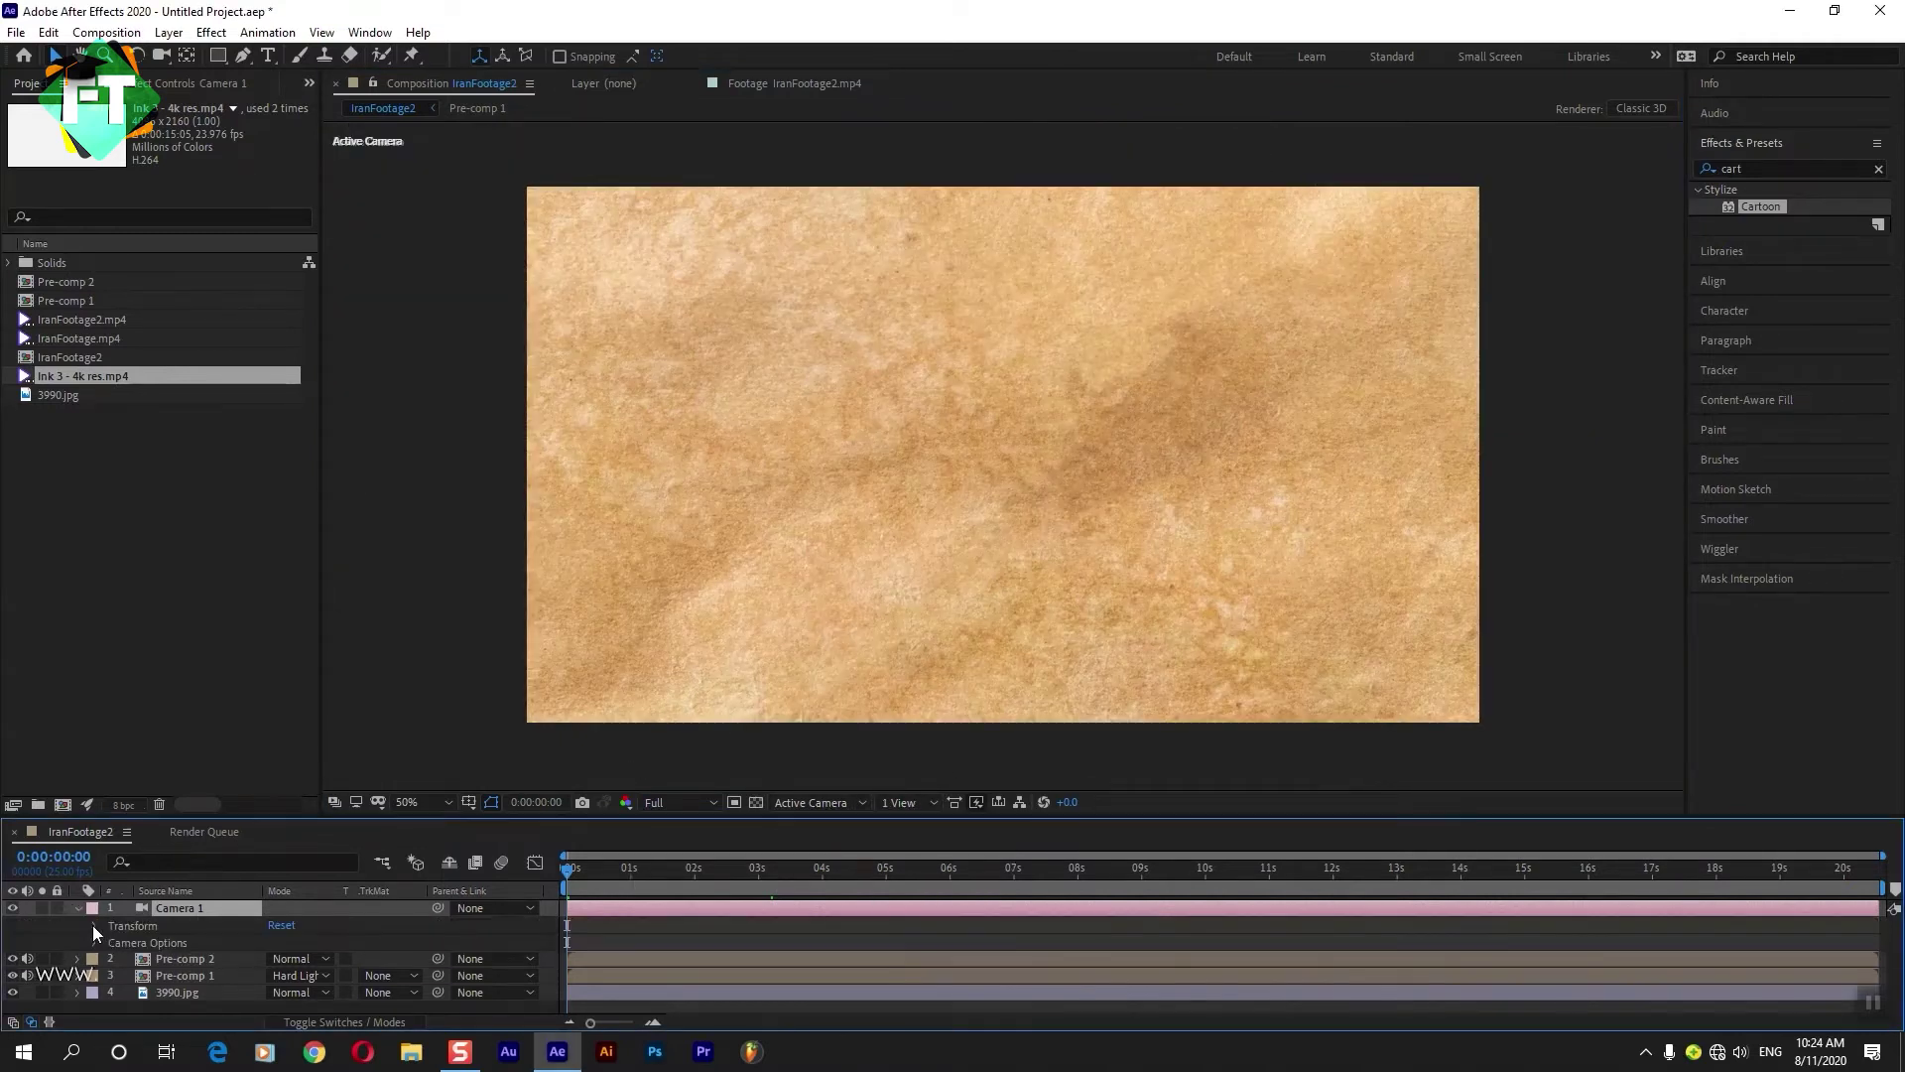
Keyframe Camera 1's Position and Point of Interest at 0s, then move Z from -2666.7 to -2131.7 at 5s.
left_click(94, 925)
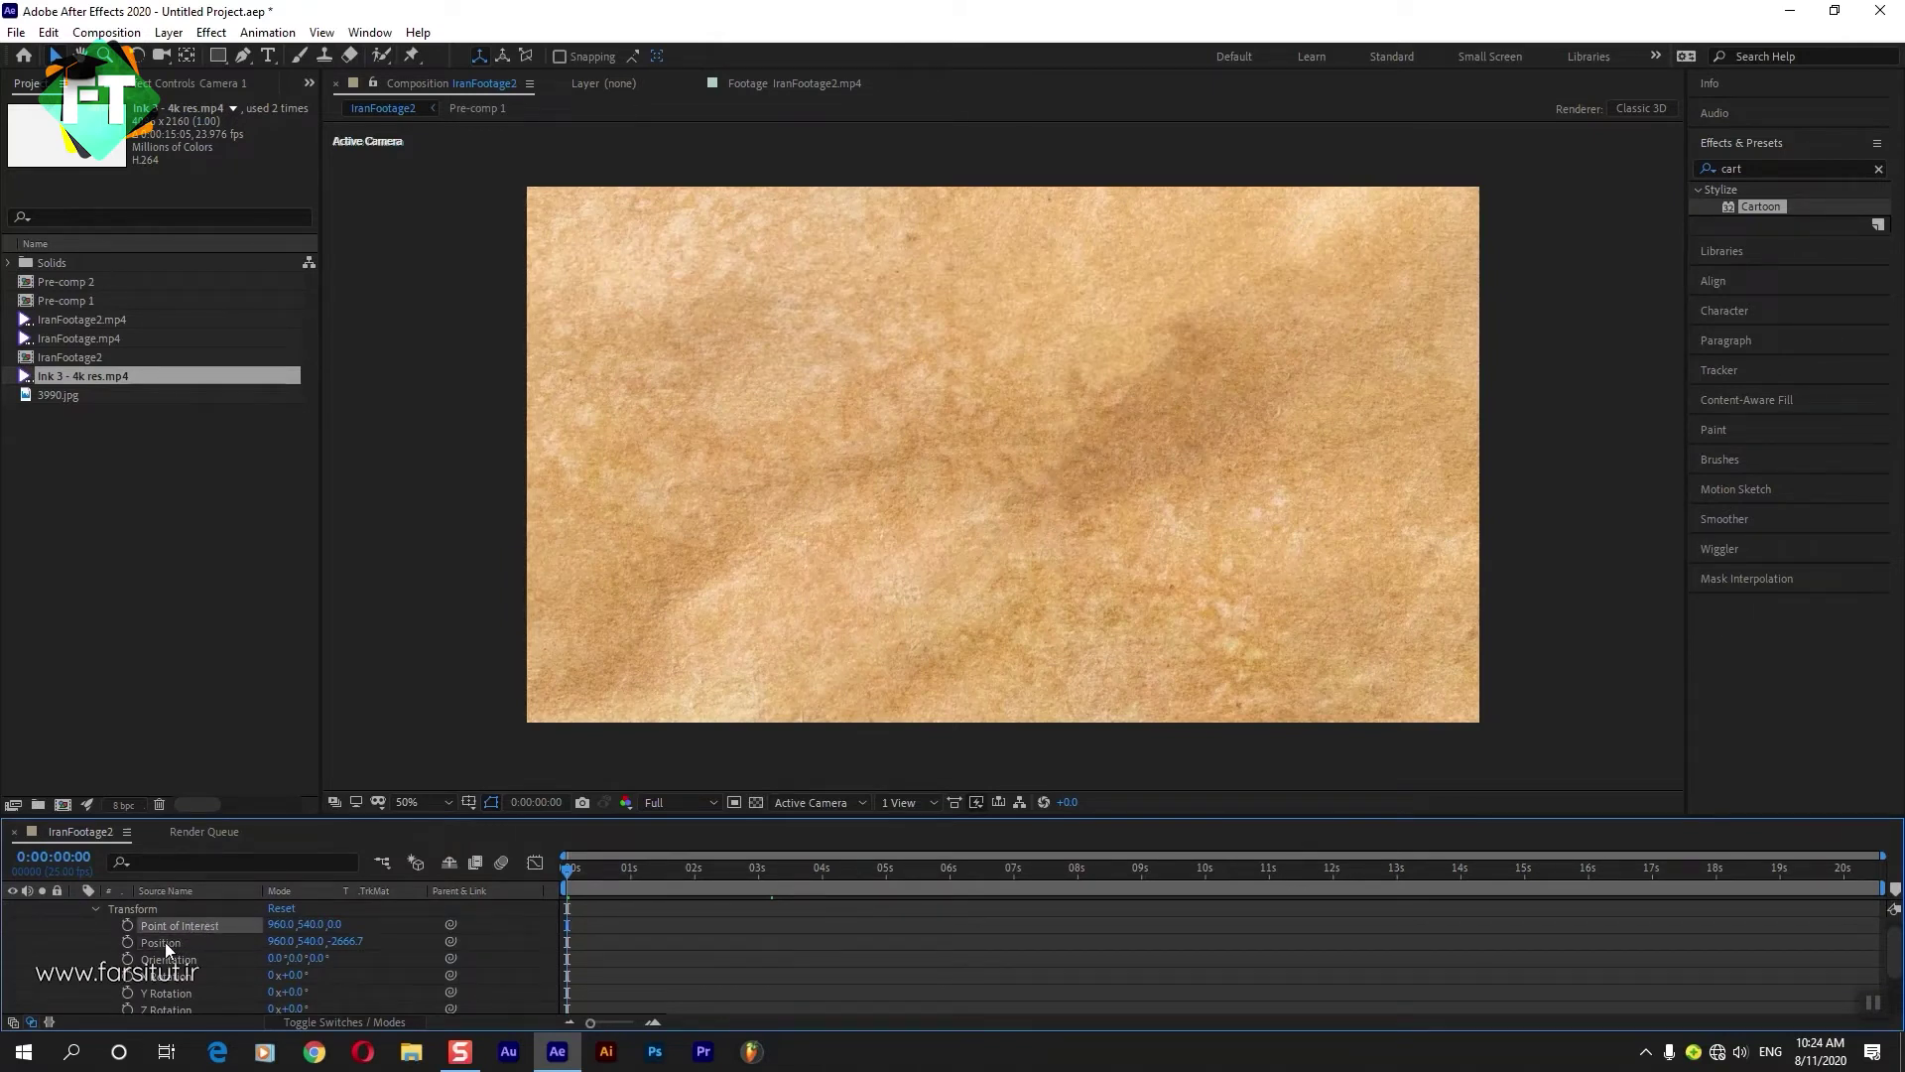
left_click(127, 942)
left_click(127, 925)
left_click(883, 872)
left_click_drag(885, 874, 889, 874)
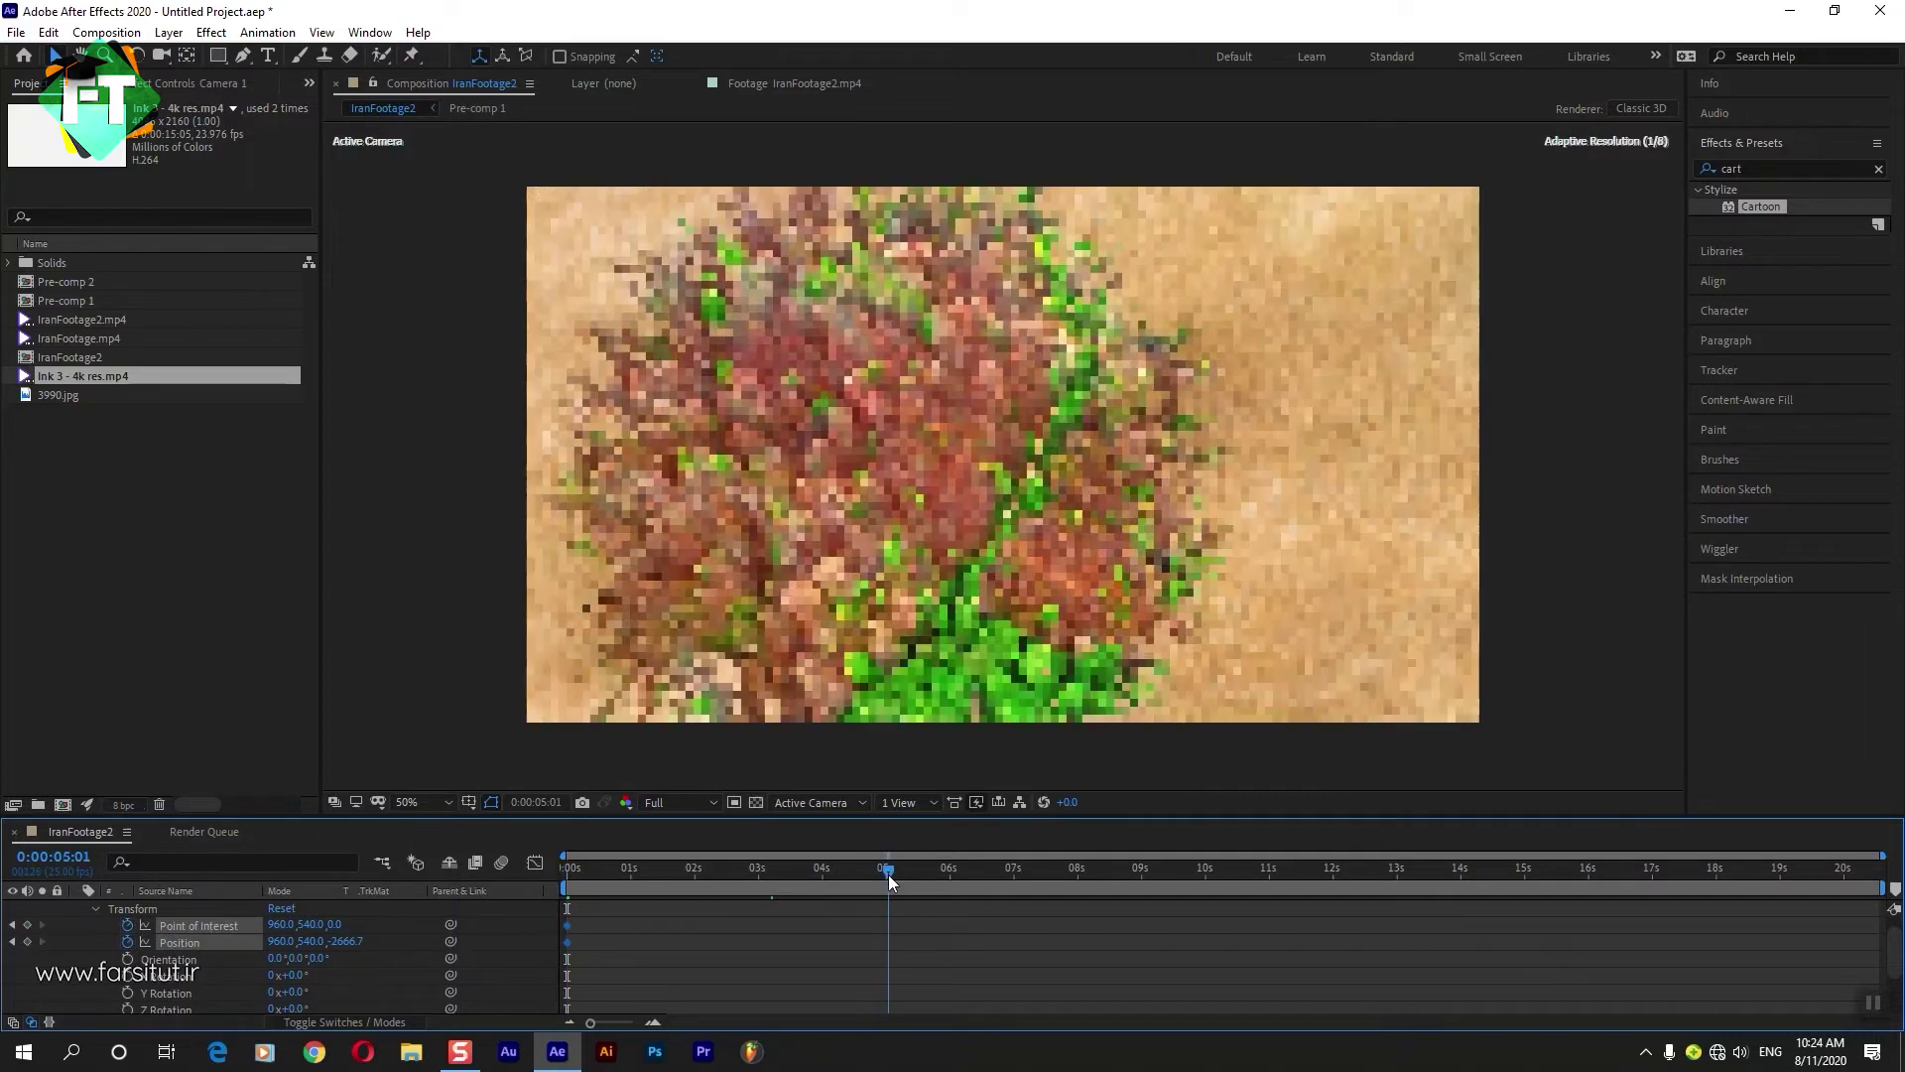
mouse_move(345, 941)
left_mouse_down()
mouse_move(329, 948)
mouse_move(607, 971)
left_mouse_up()
left_click(766, 977)
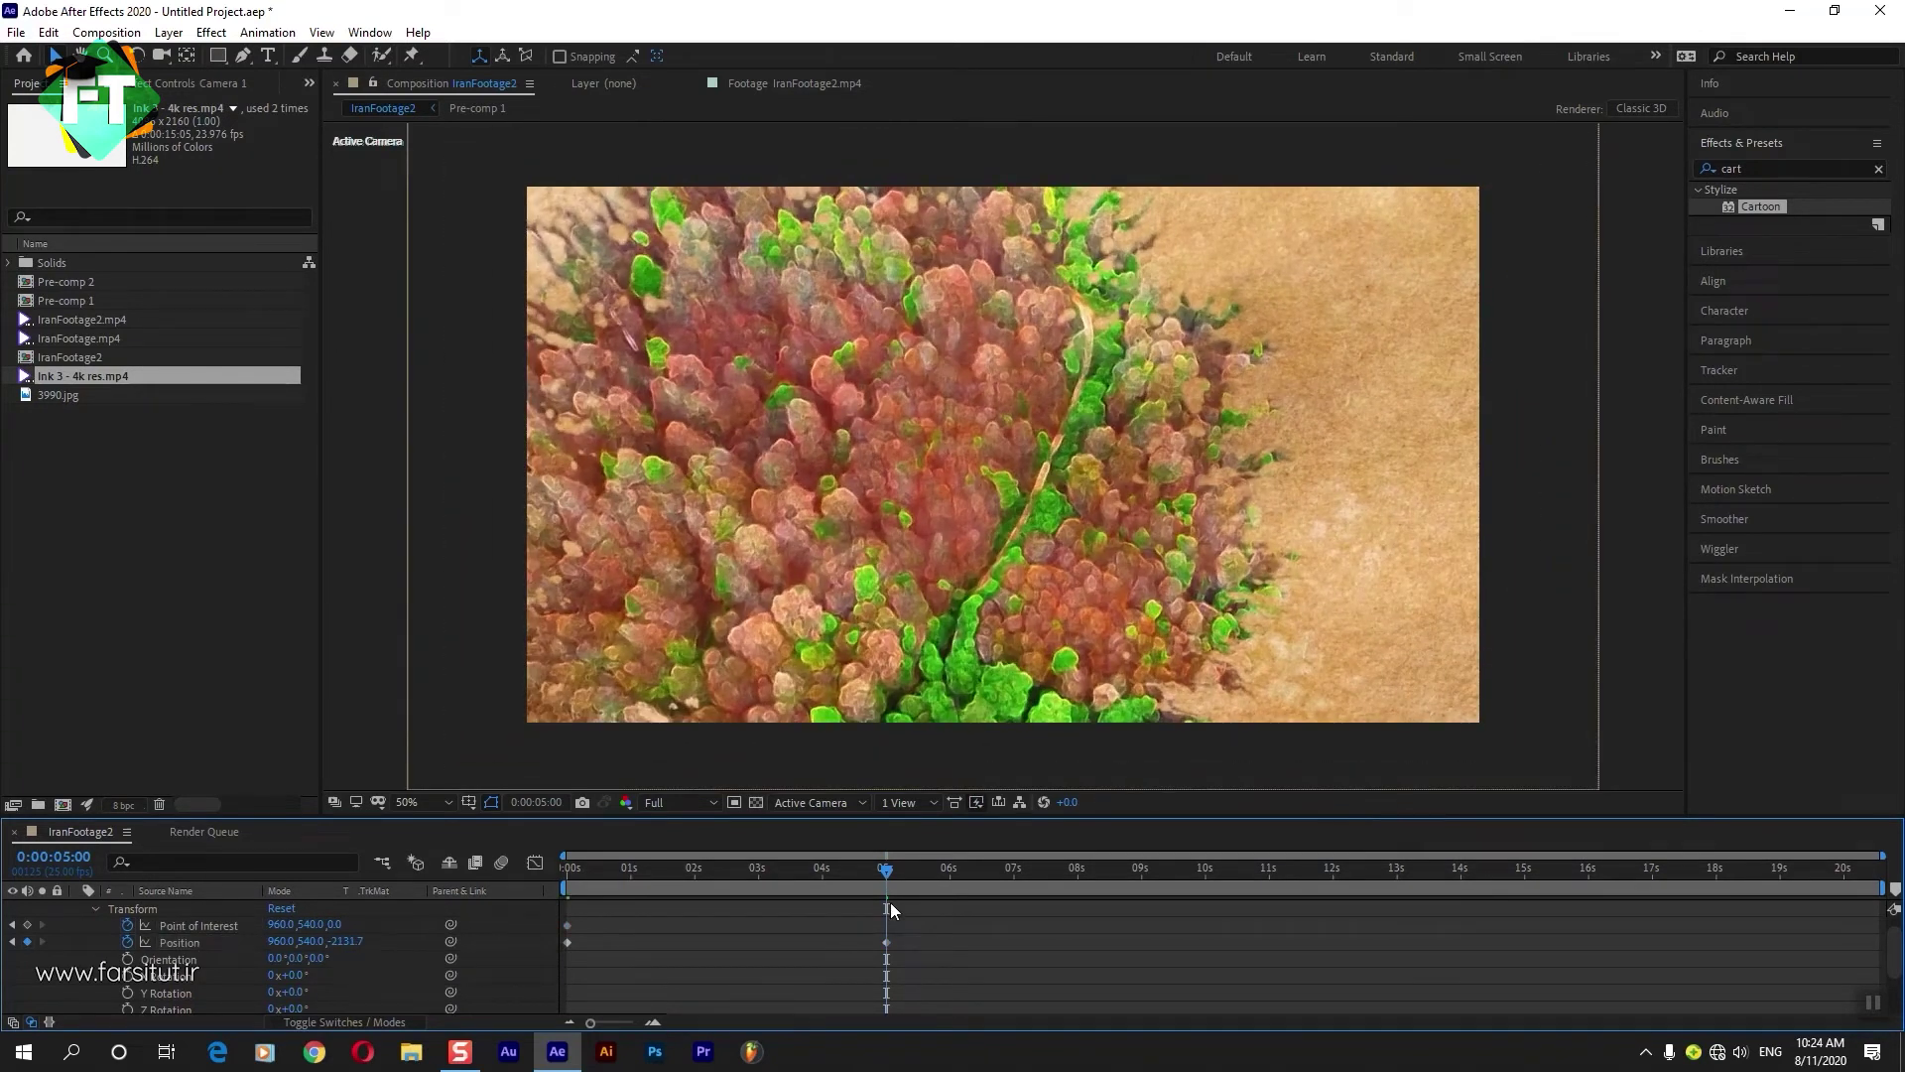
left_click_drag(900, 897, 1015, 905)
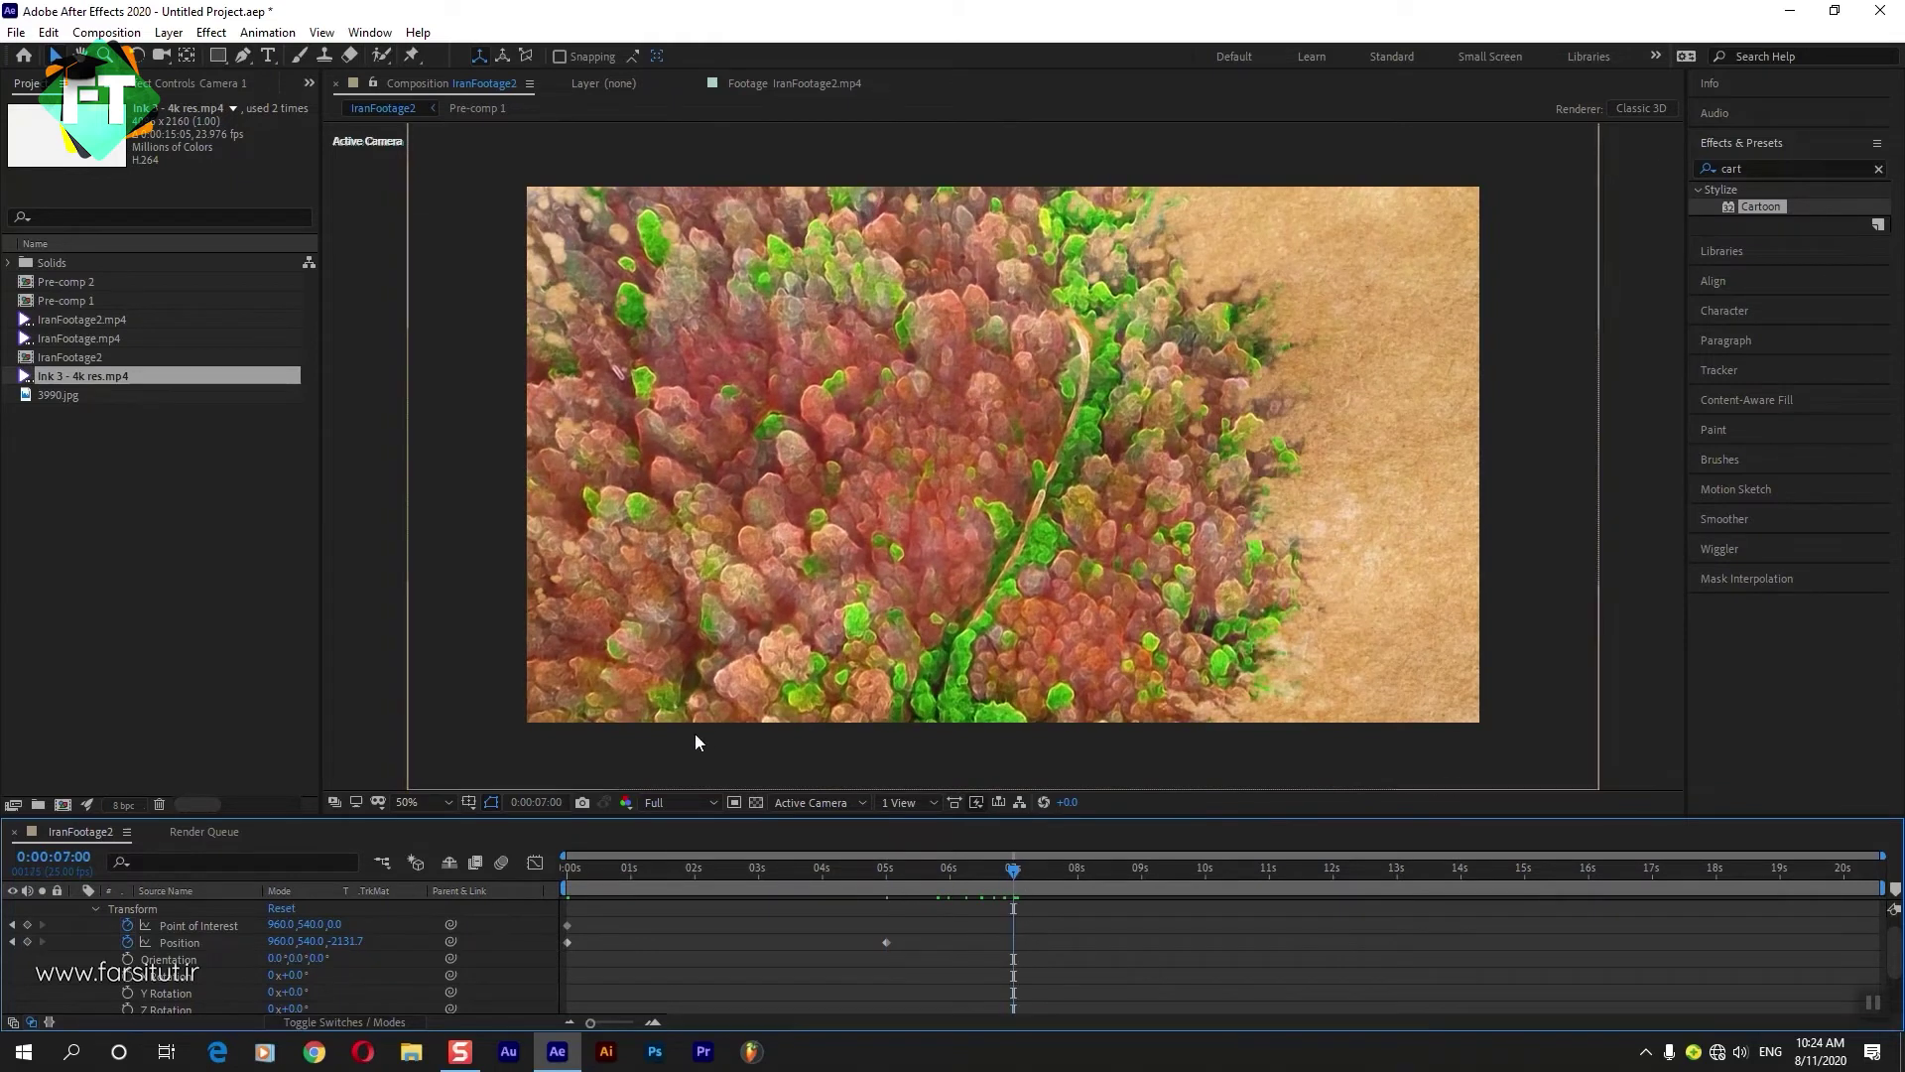
key("comma")
key("comma")
key("comma")
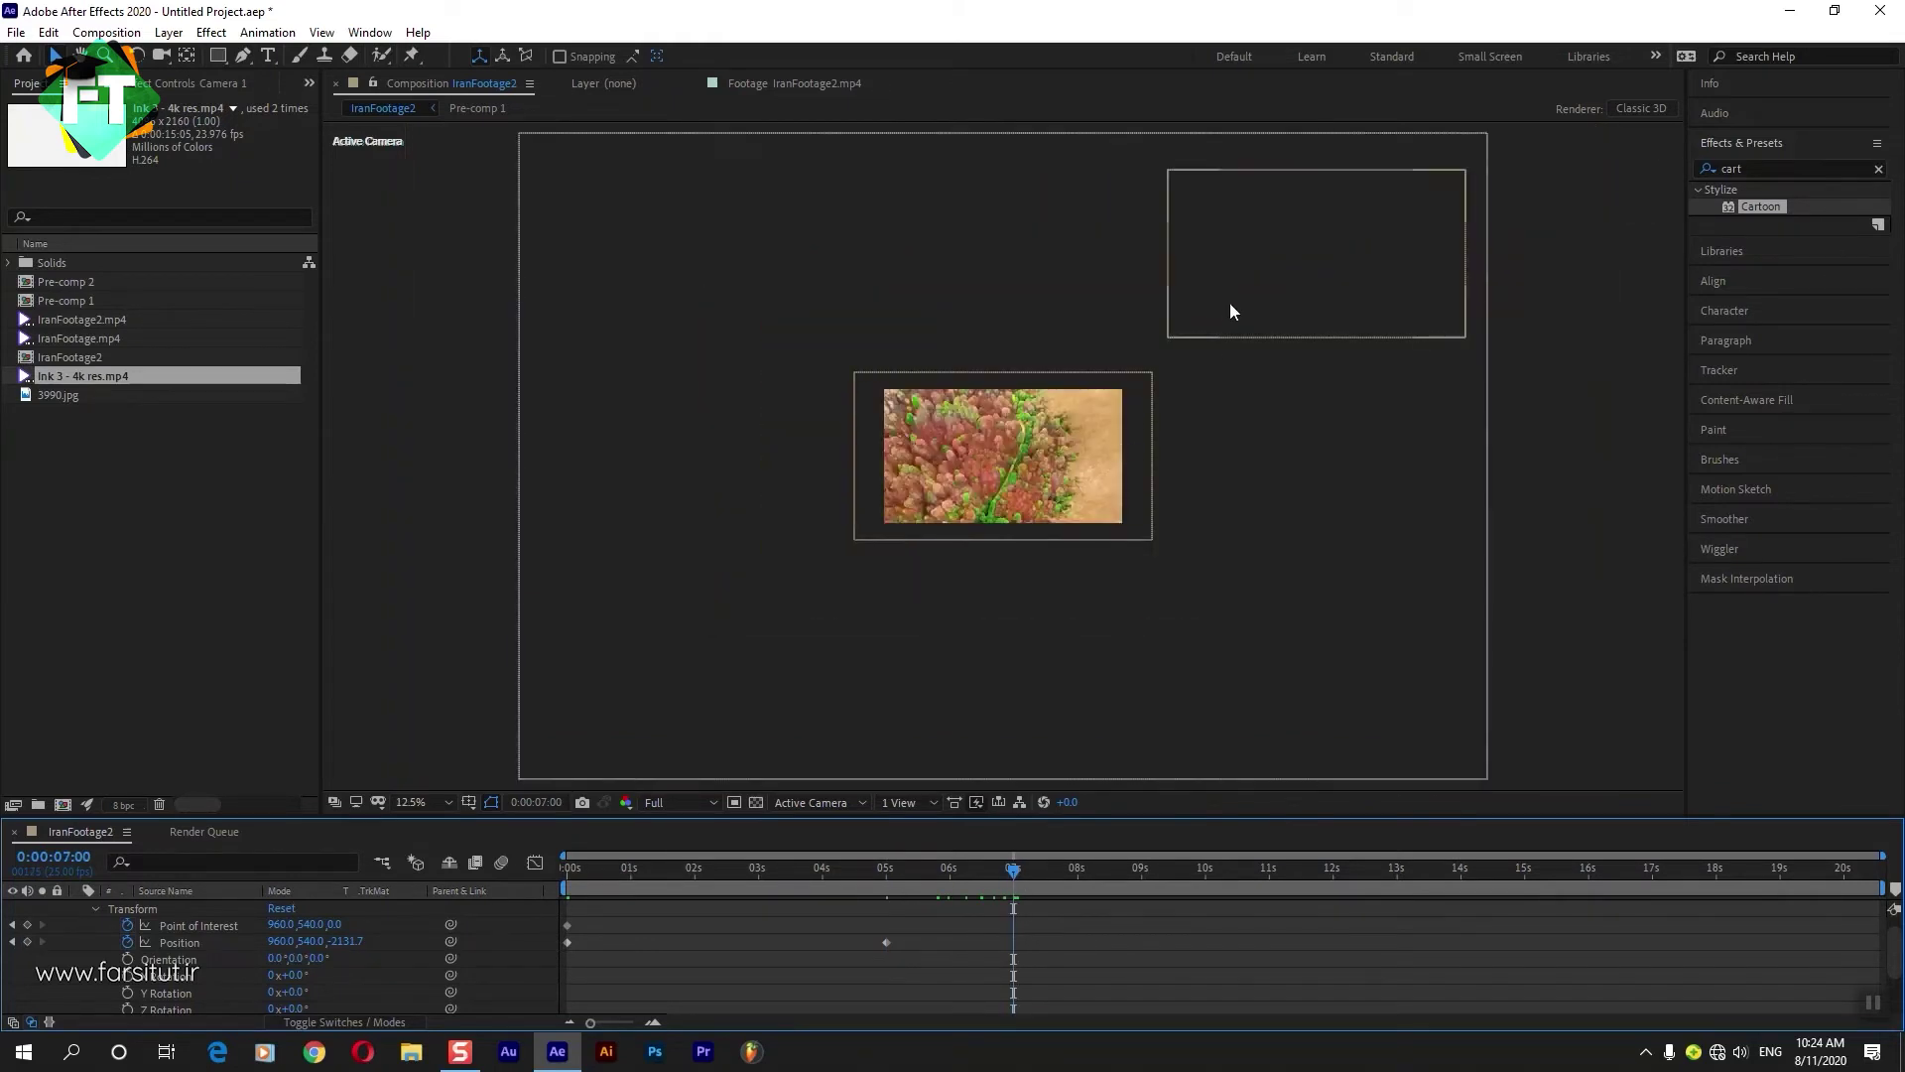
Revert the camera's Position Y change, switch the viewer to 4 Views, and select Camera 1.
left_click_drag(305, 924, 451, 948)
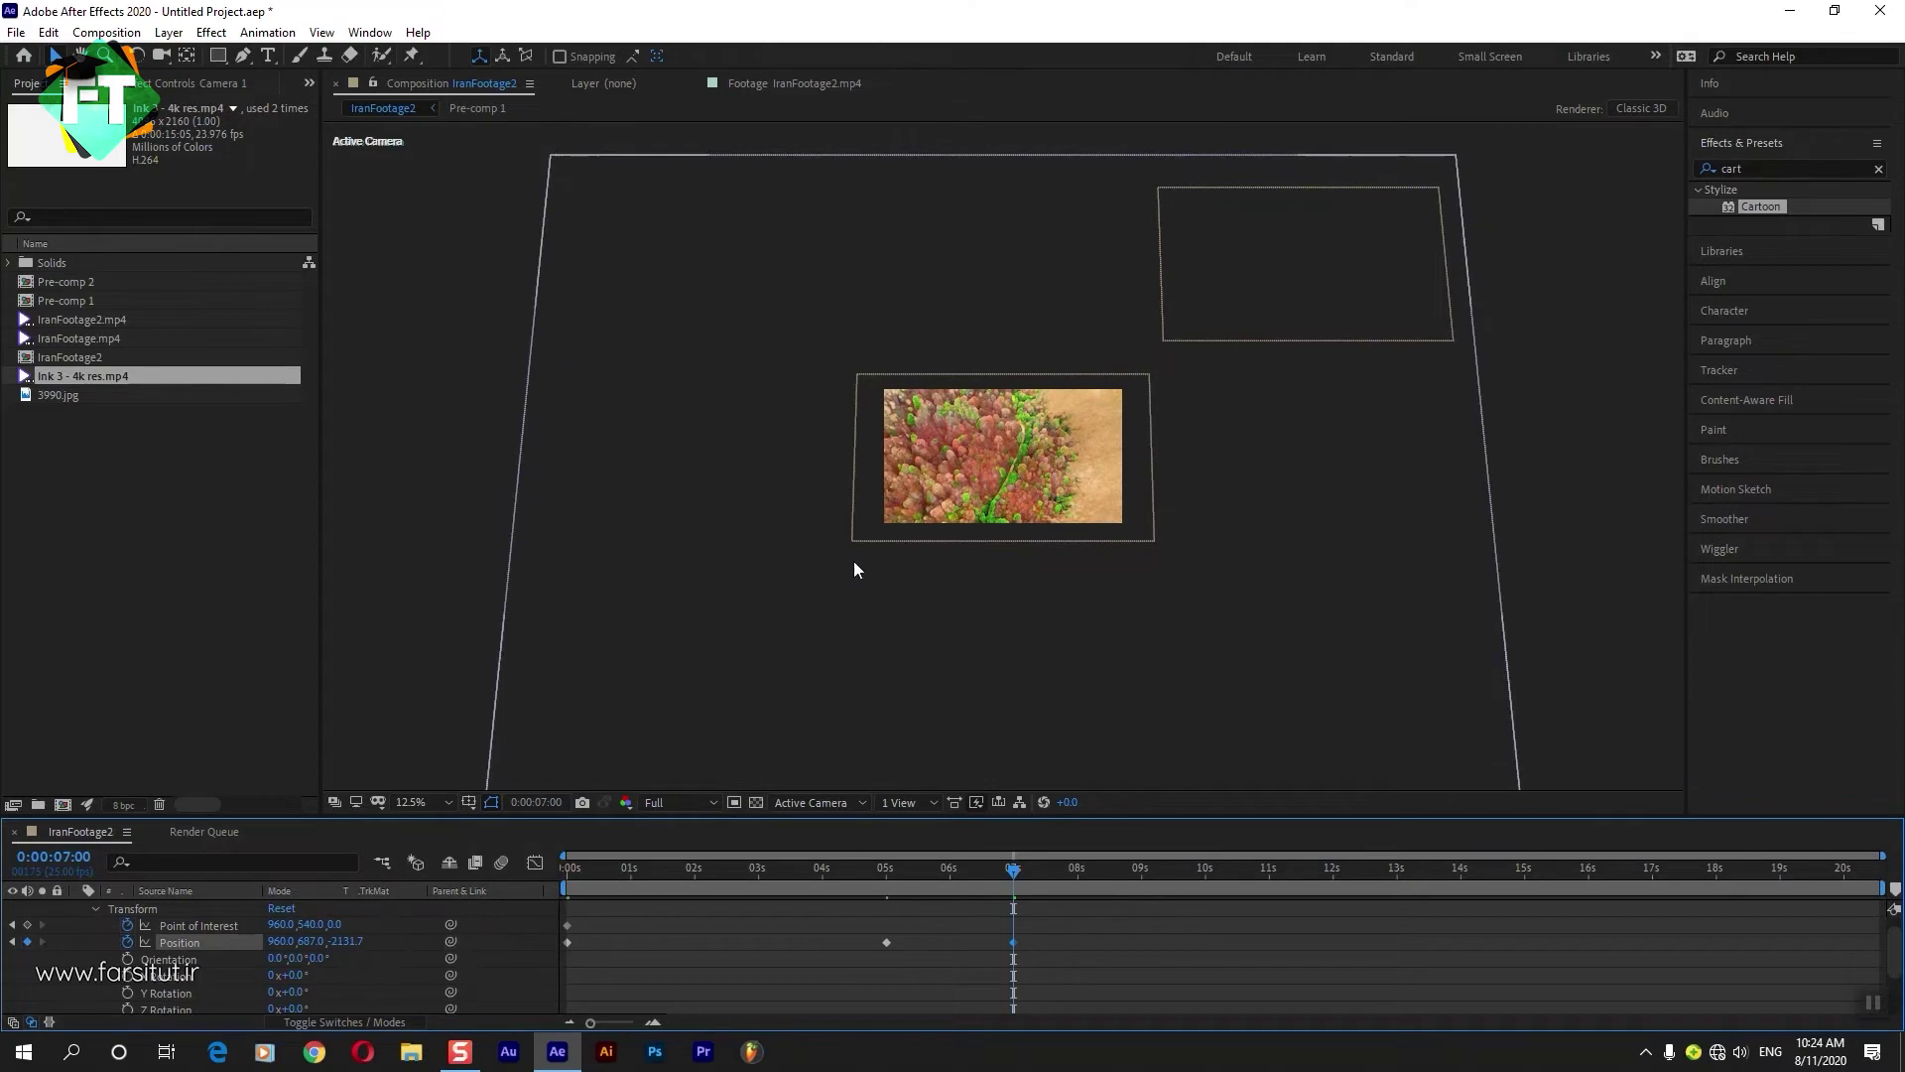
key("ctrl+z")
left_click(903, 801)
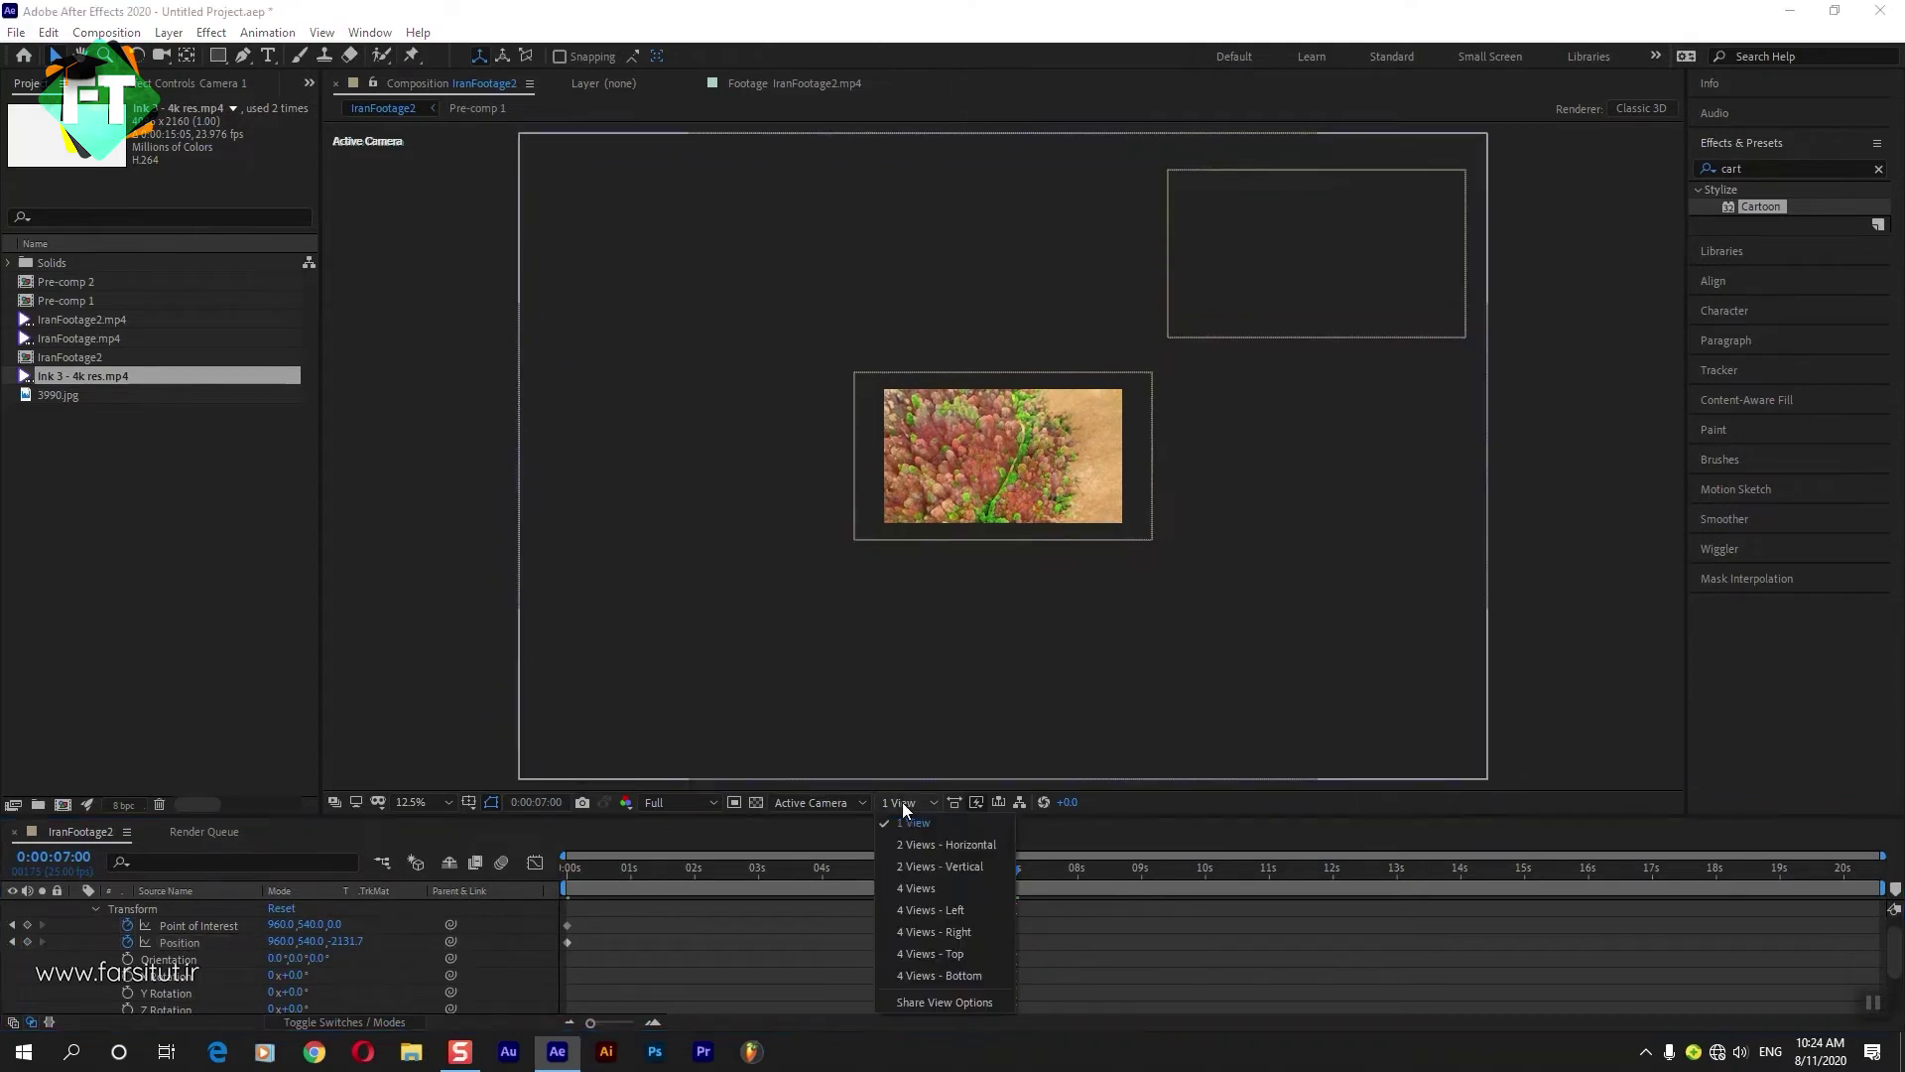
left_click(921, 889)
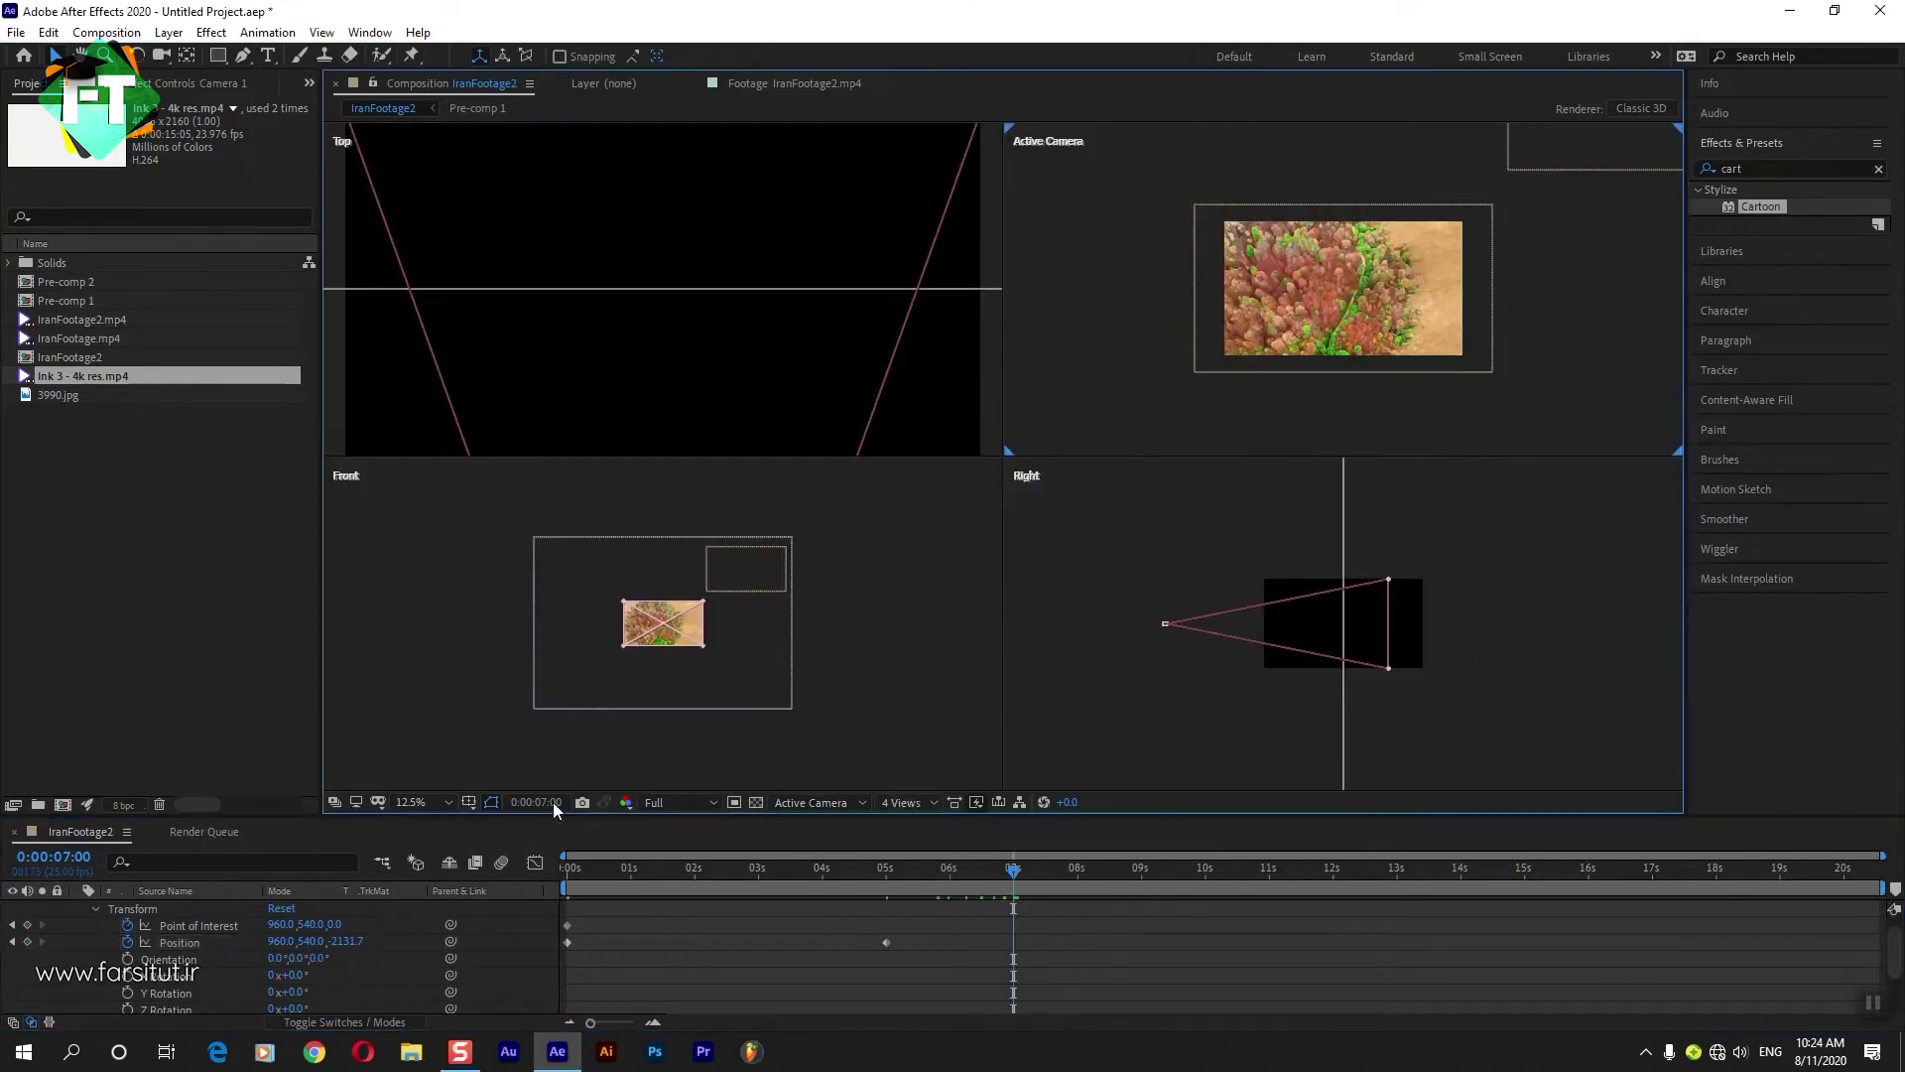
scroll(149, 923, "up", 1)
left_click(163, 909)
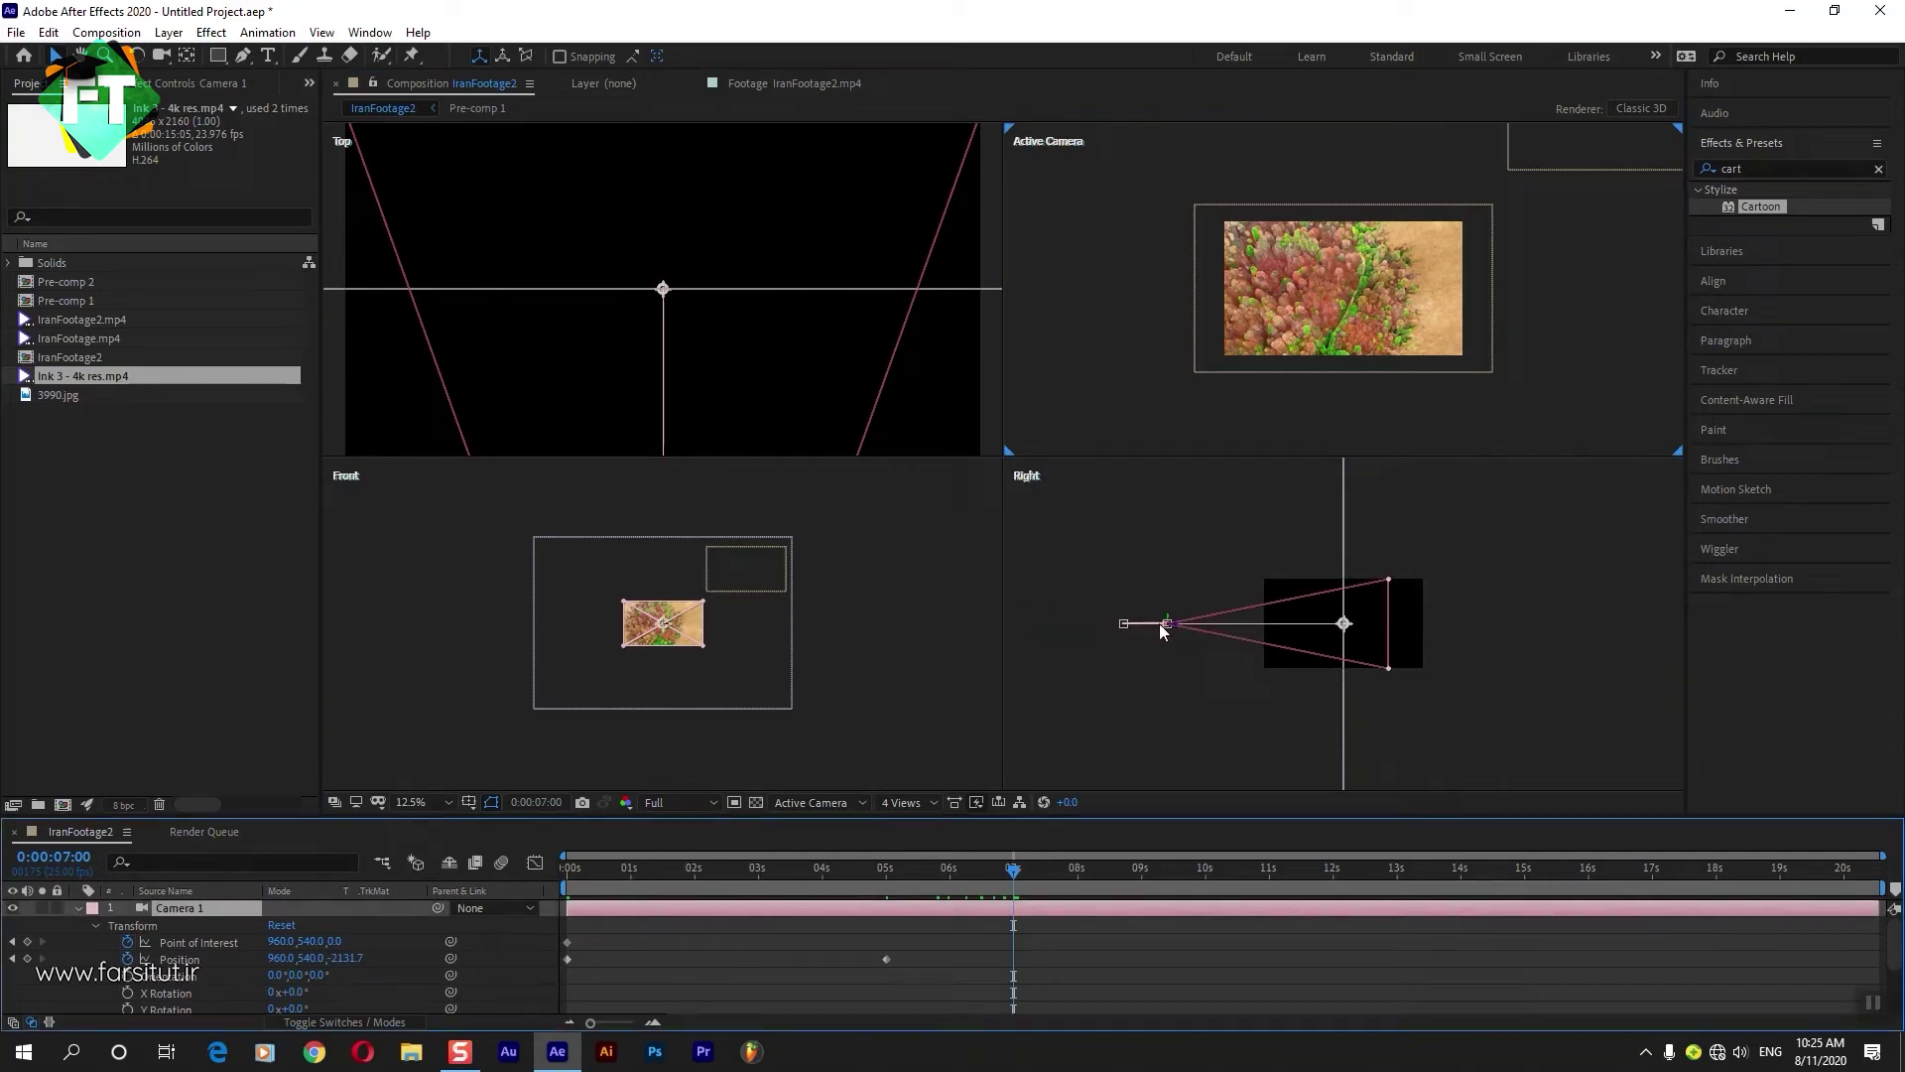
In the Right view, shift Camera 1 and its target at 7 seconds and adjust its depth.
left_click_drag(1169, 620, 1181, 532)
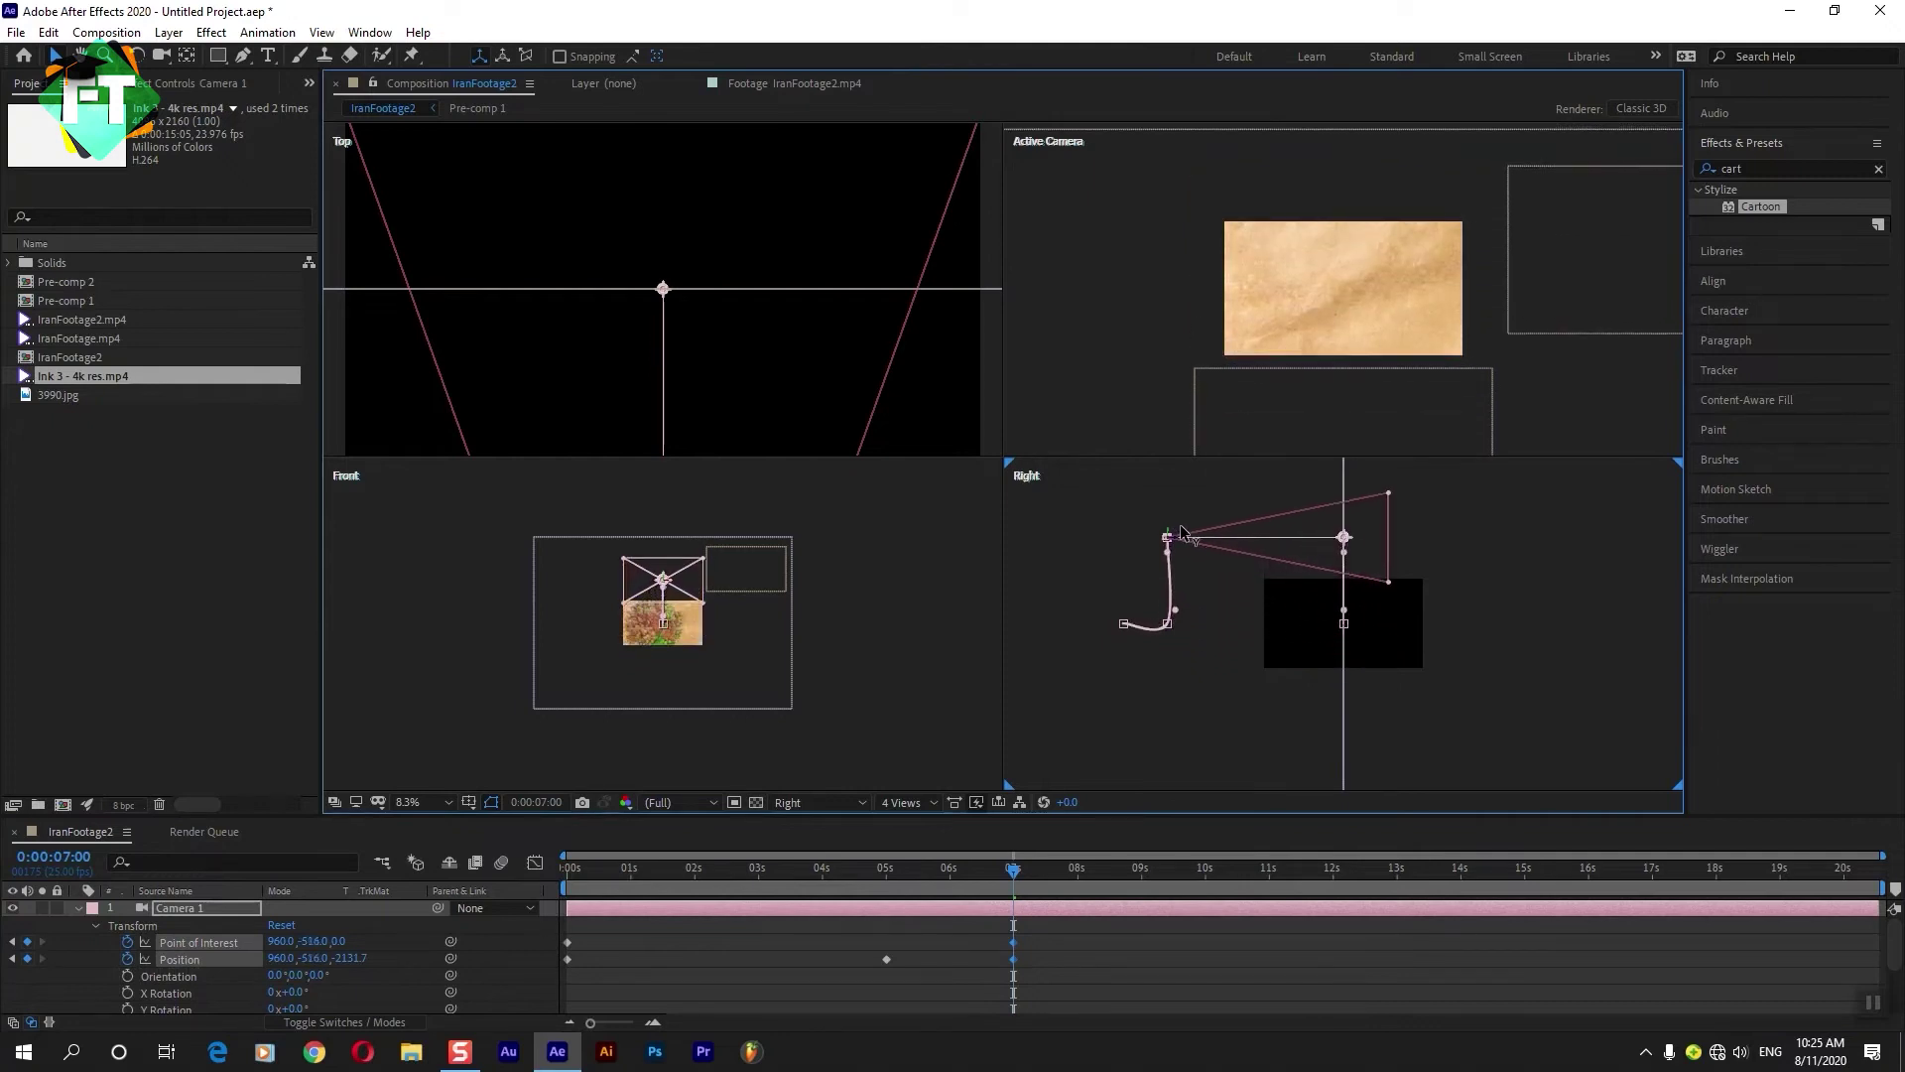
mouse_move(1178, 539)
left_mouse_down()
mouse_move(1132, 544)
mouse_move(1178, 556)
left_mouse_up()
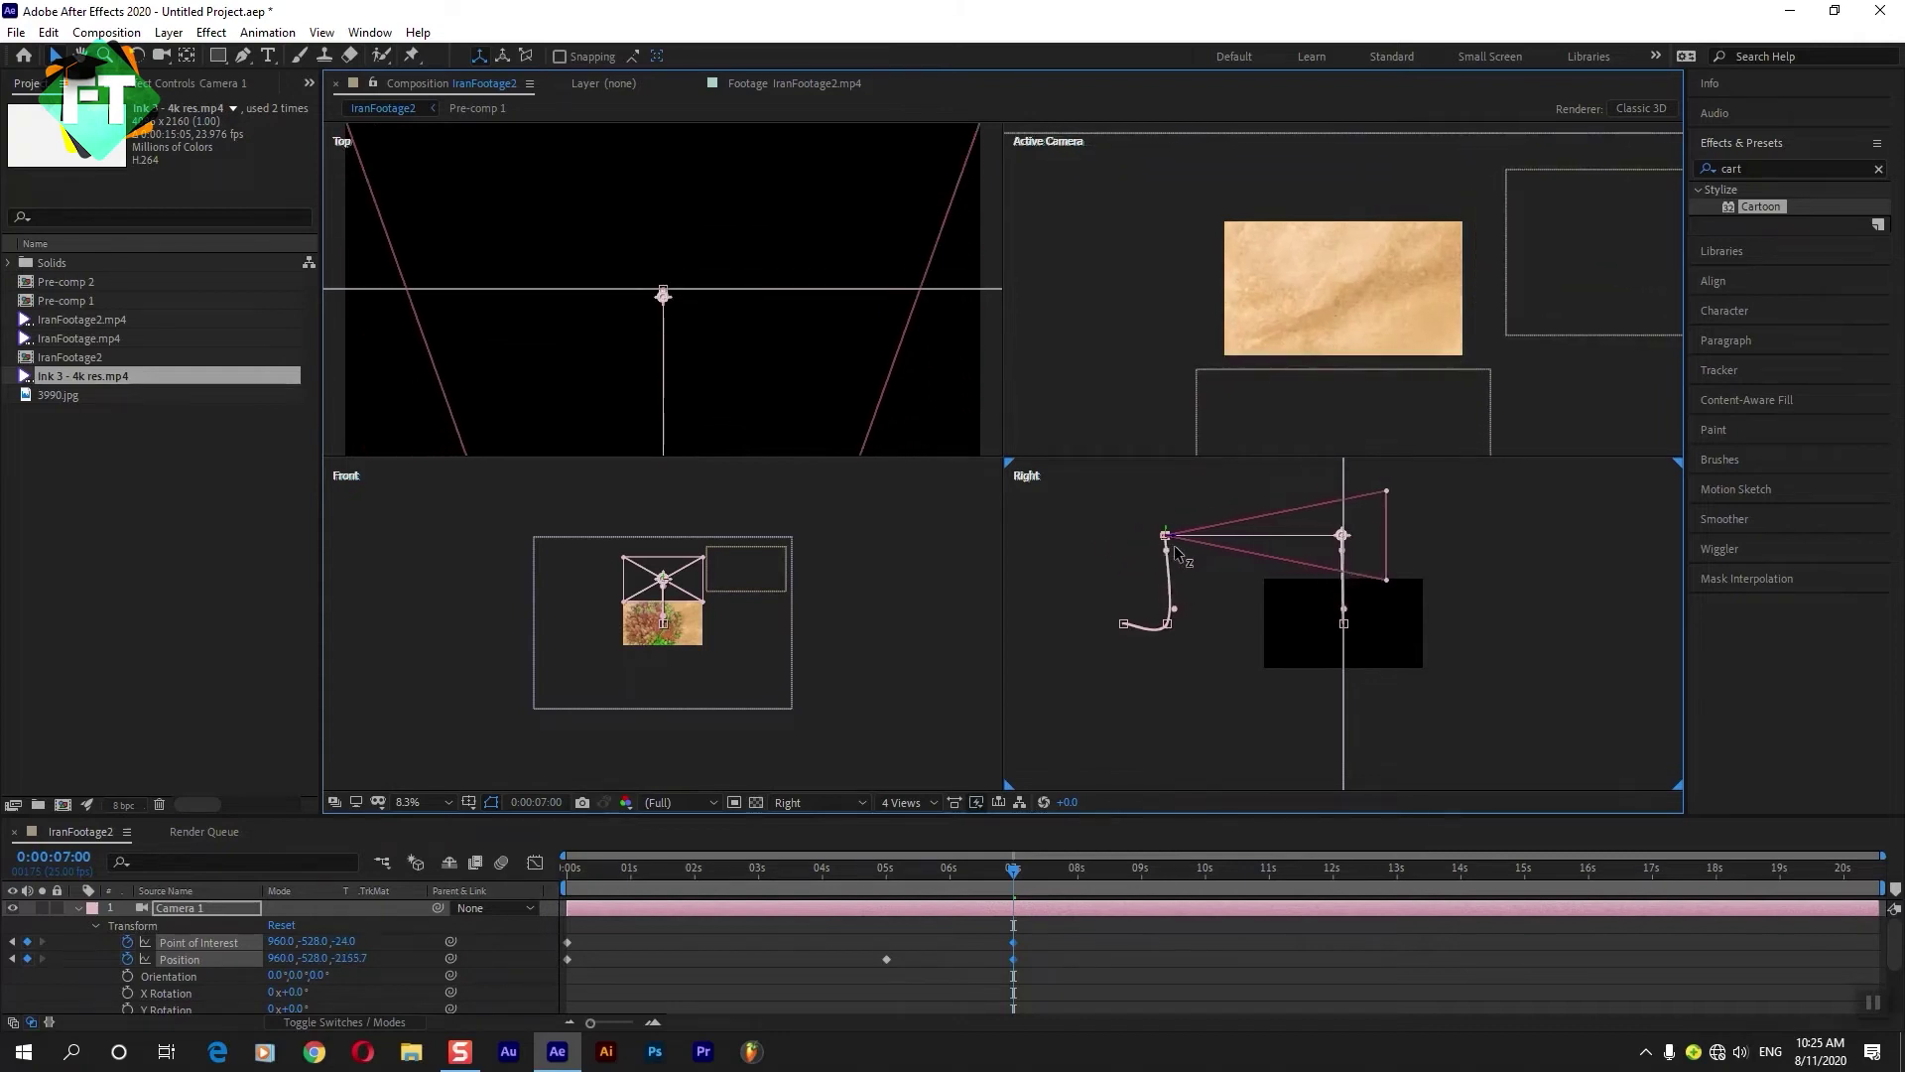
left_click_drag(1164, 532, 1168, 536)
key("period")
key("period")
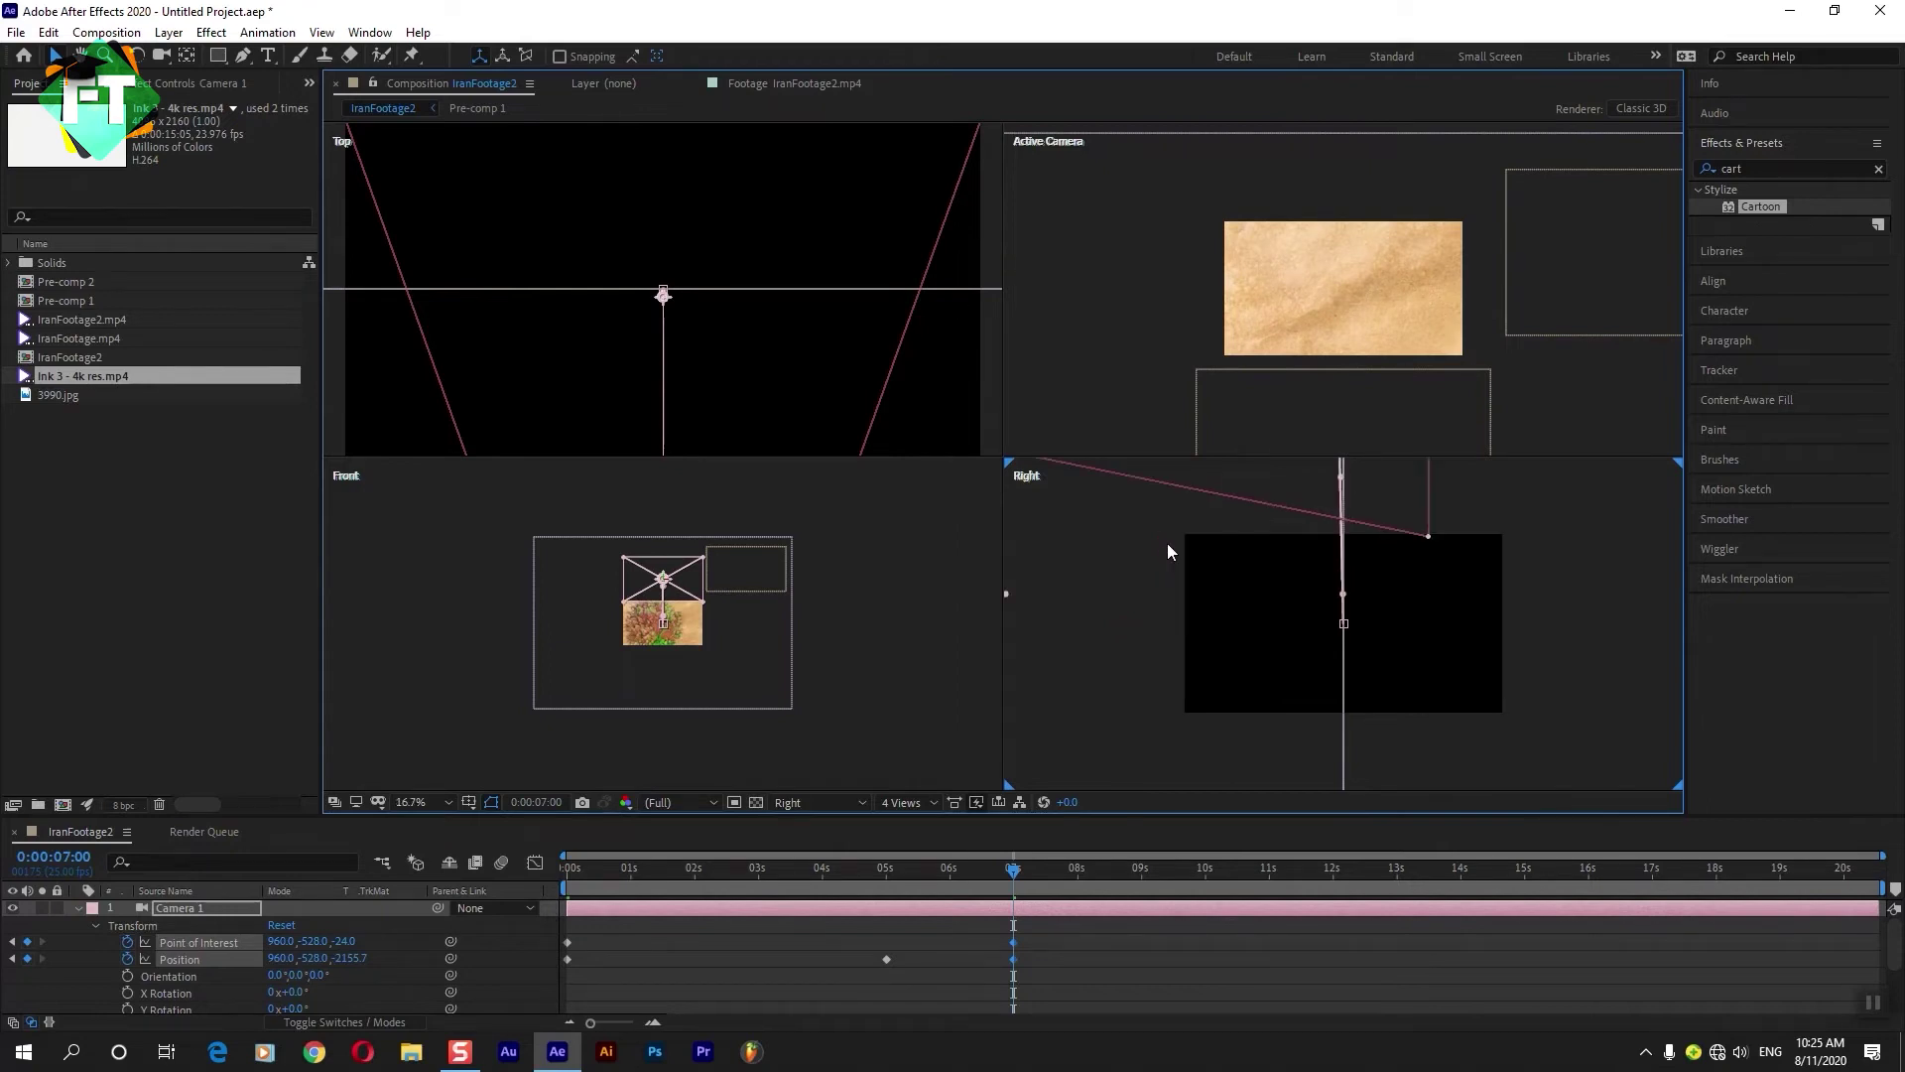
key("v")
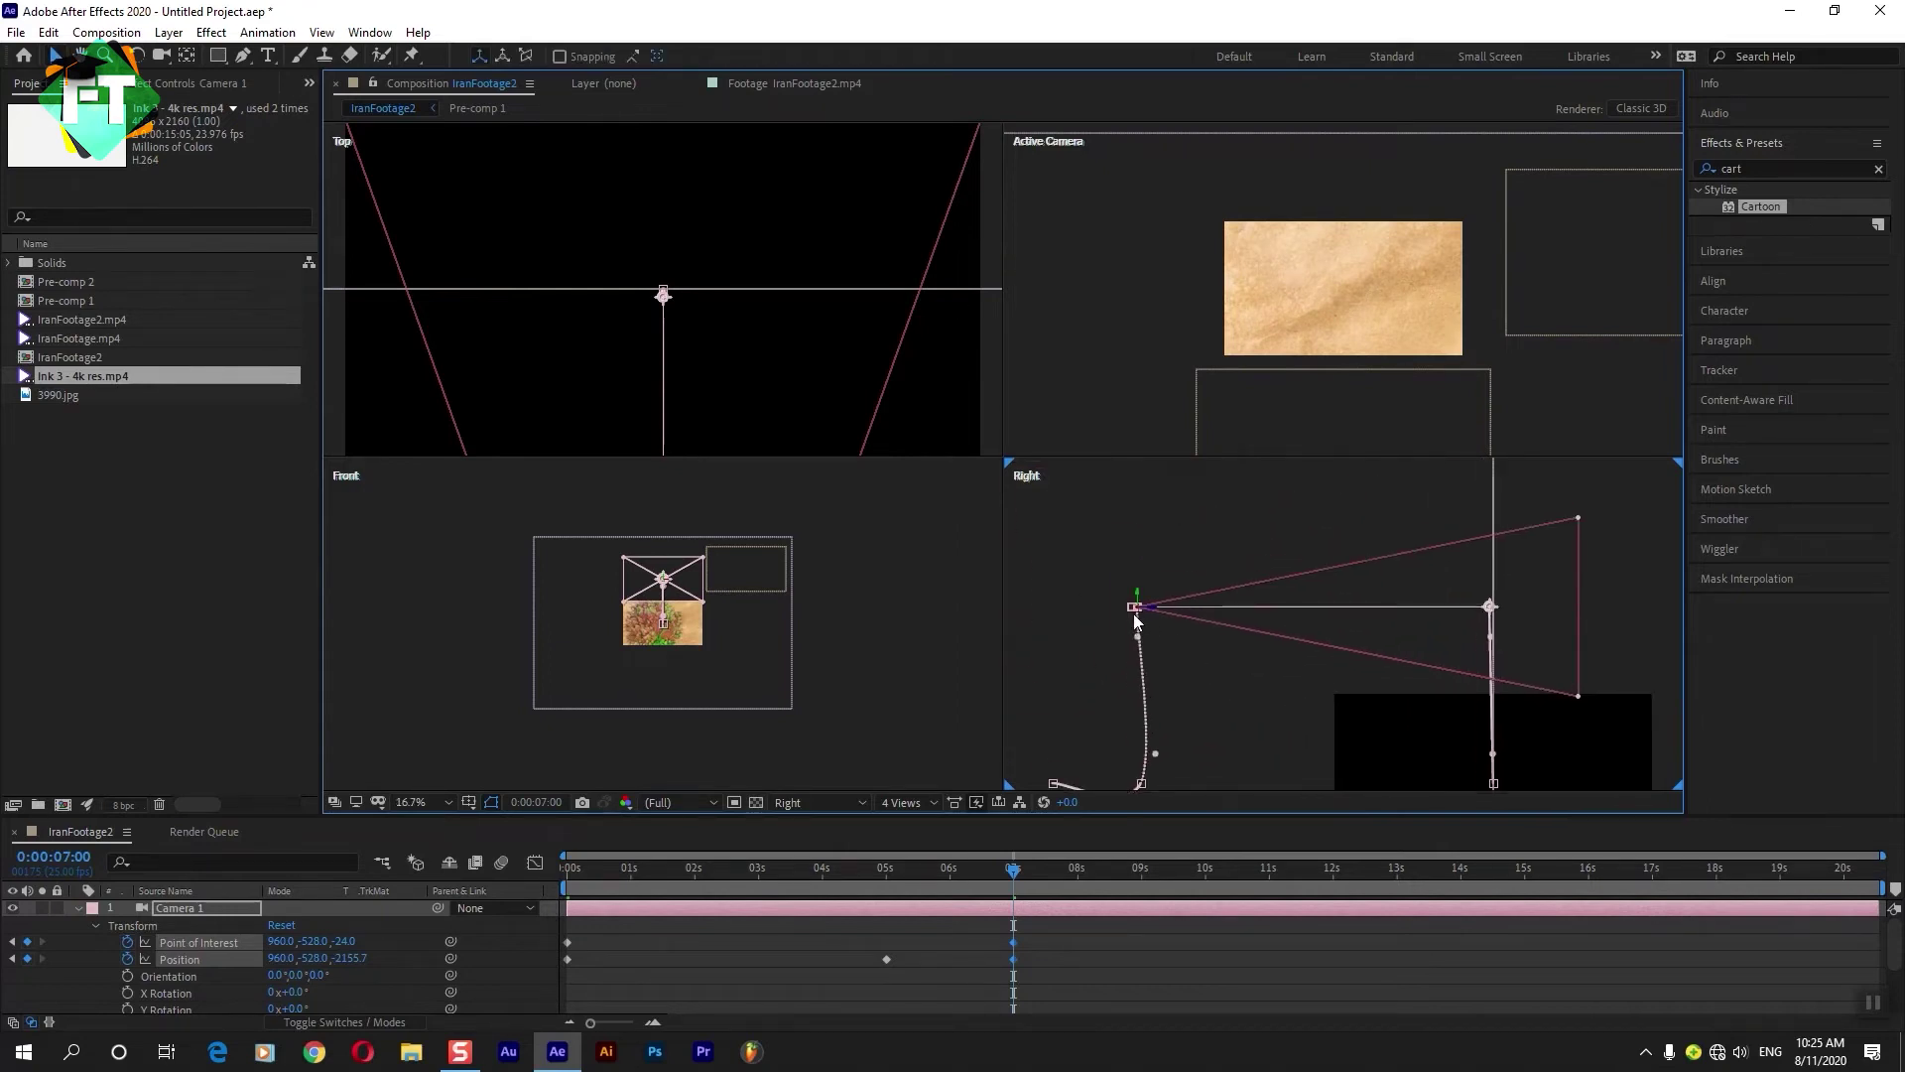
mouse_move(1153, 607)
left_mouse_down()
mouse_move(1208, 595)
mouse_move(1211, 623)
left_mouse_up()
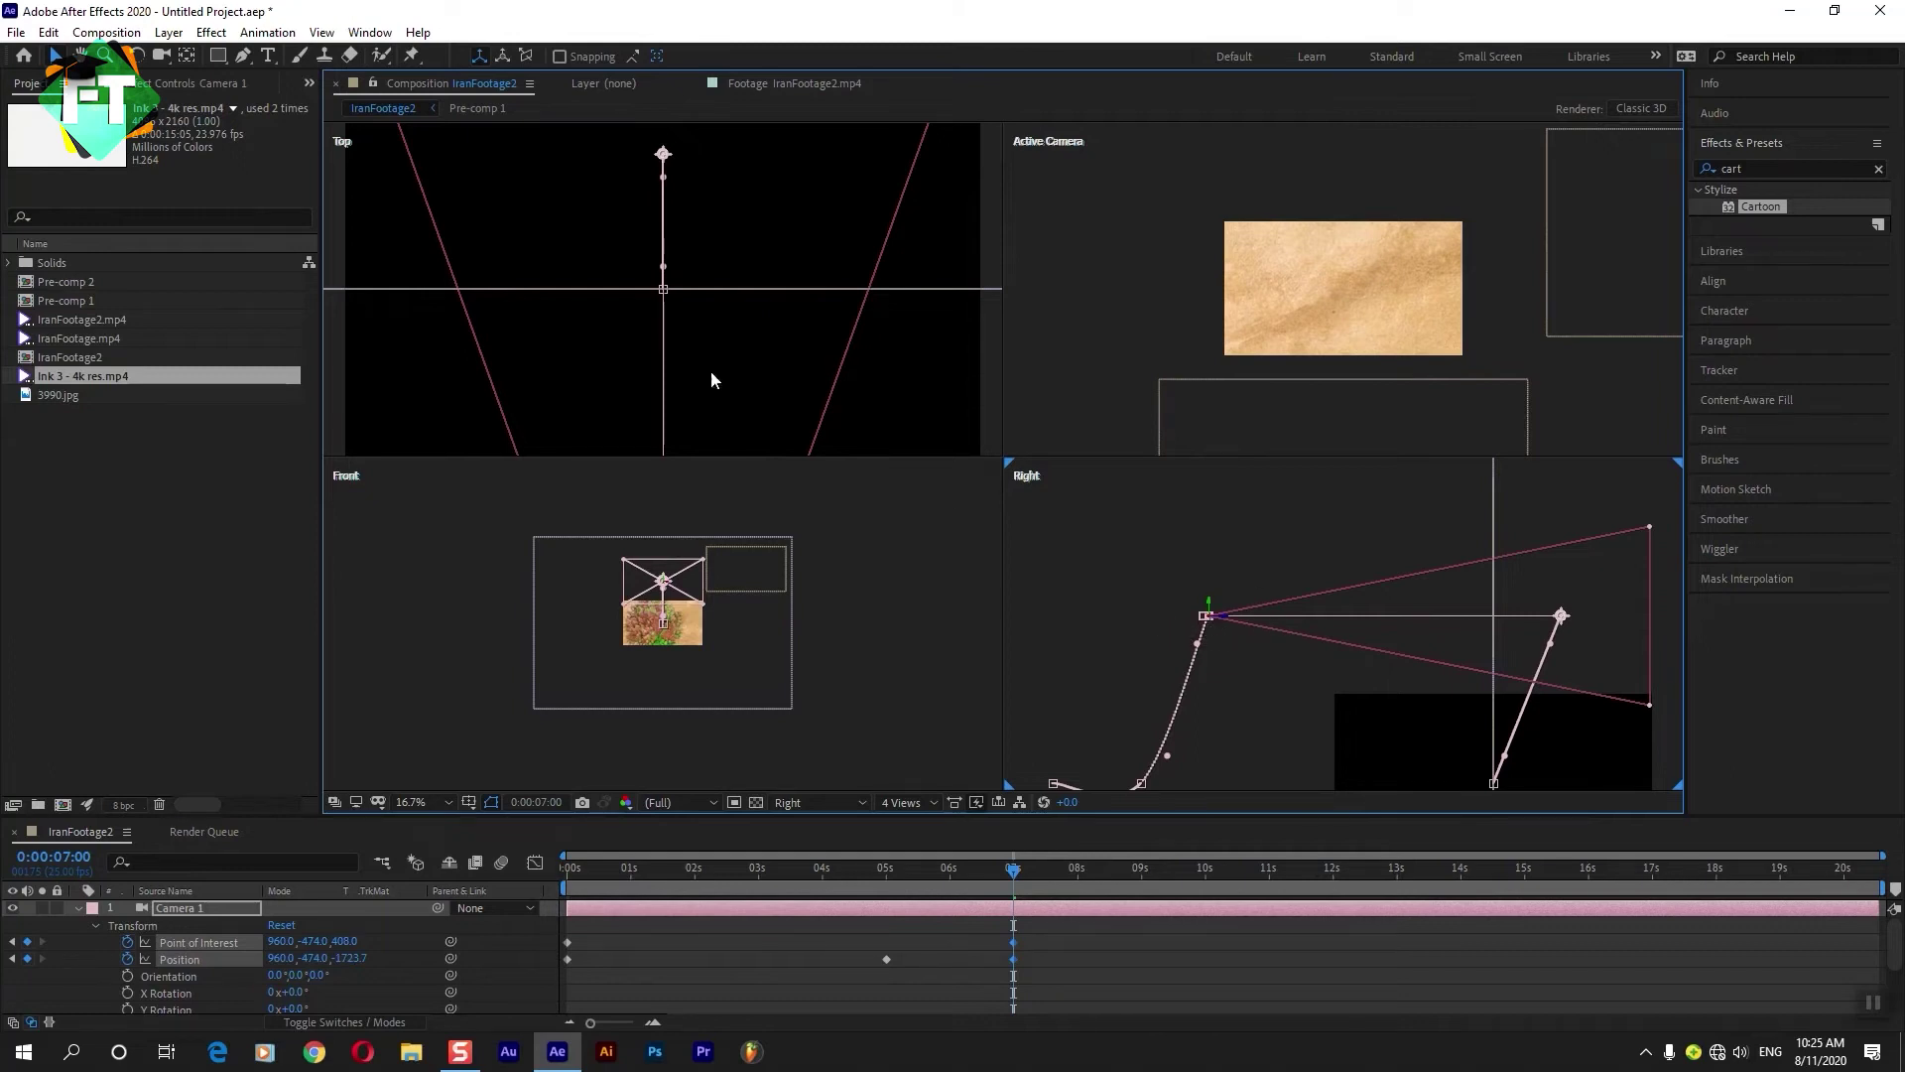
scroll(655, 289, "down", 4)
scroll(629, 337, "up", 3)
scroll(687, 449, "down", 2)
scroll(675, 432, "down", 1)
Refine Camera 1 to Position 2760, -744, -1189.7 with Point of Interest 2760, -744, 942.
left_click(675, 427)
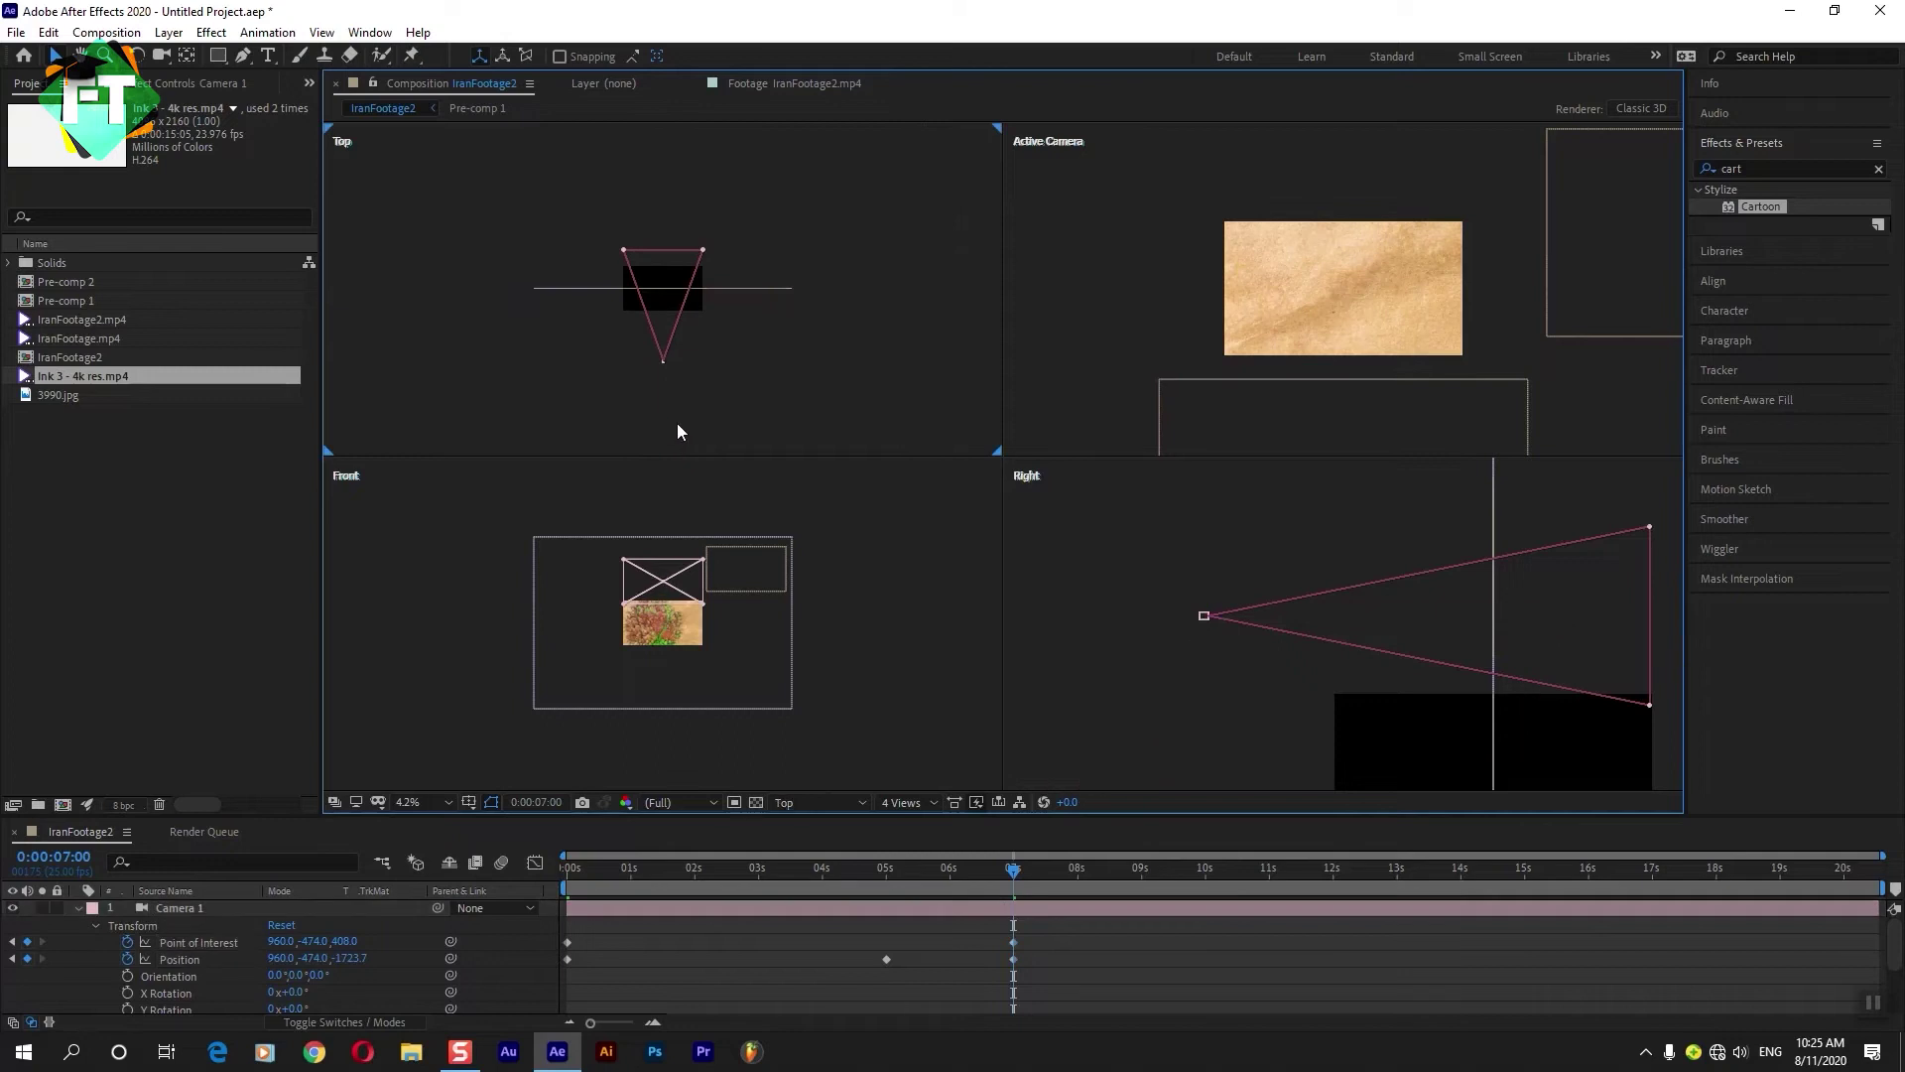
left_click(255, 907)
scroll(617, 344, "up", 2)
left_click_drag(675, 435, 822, 434)
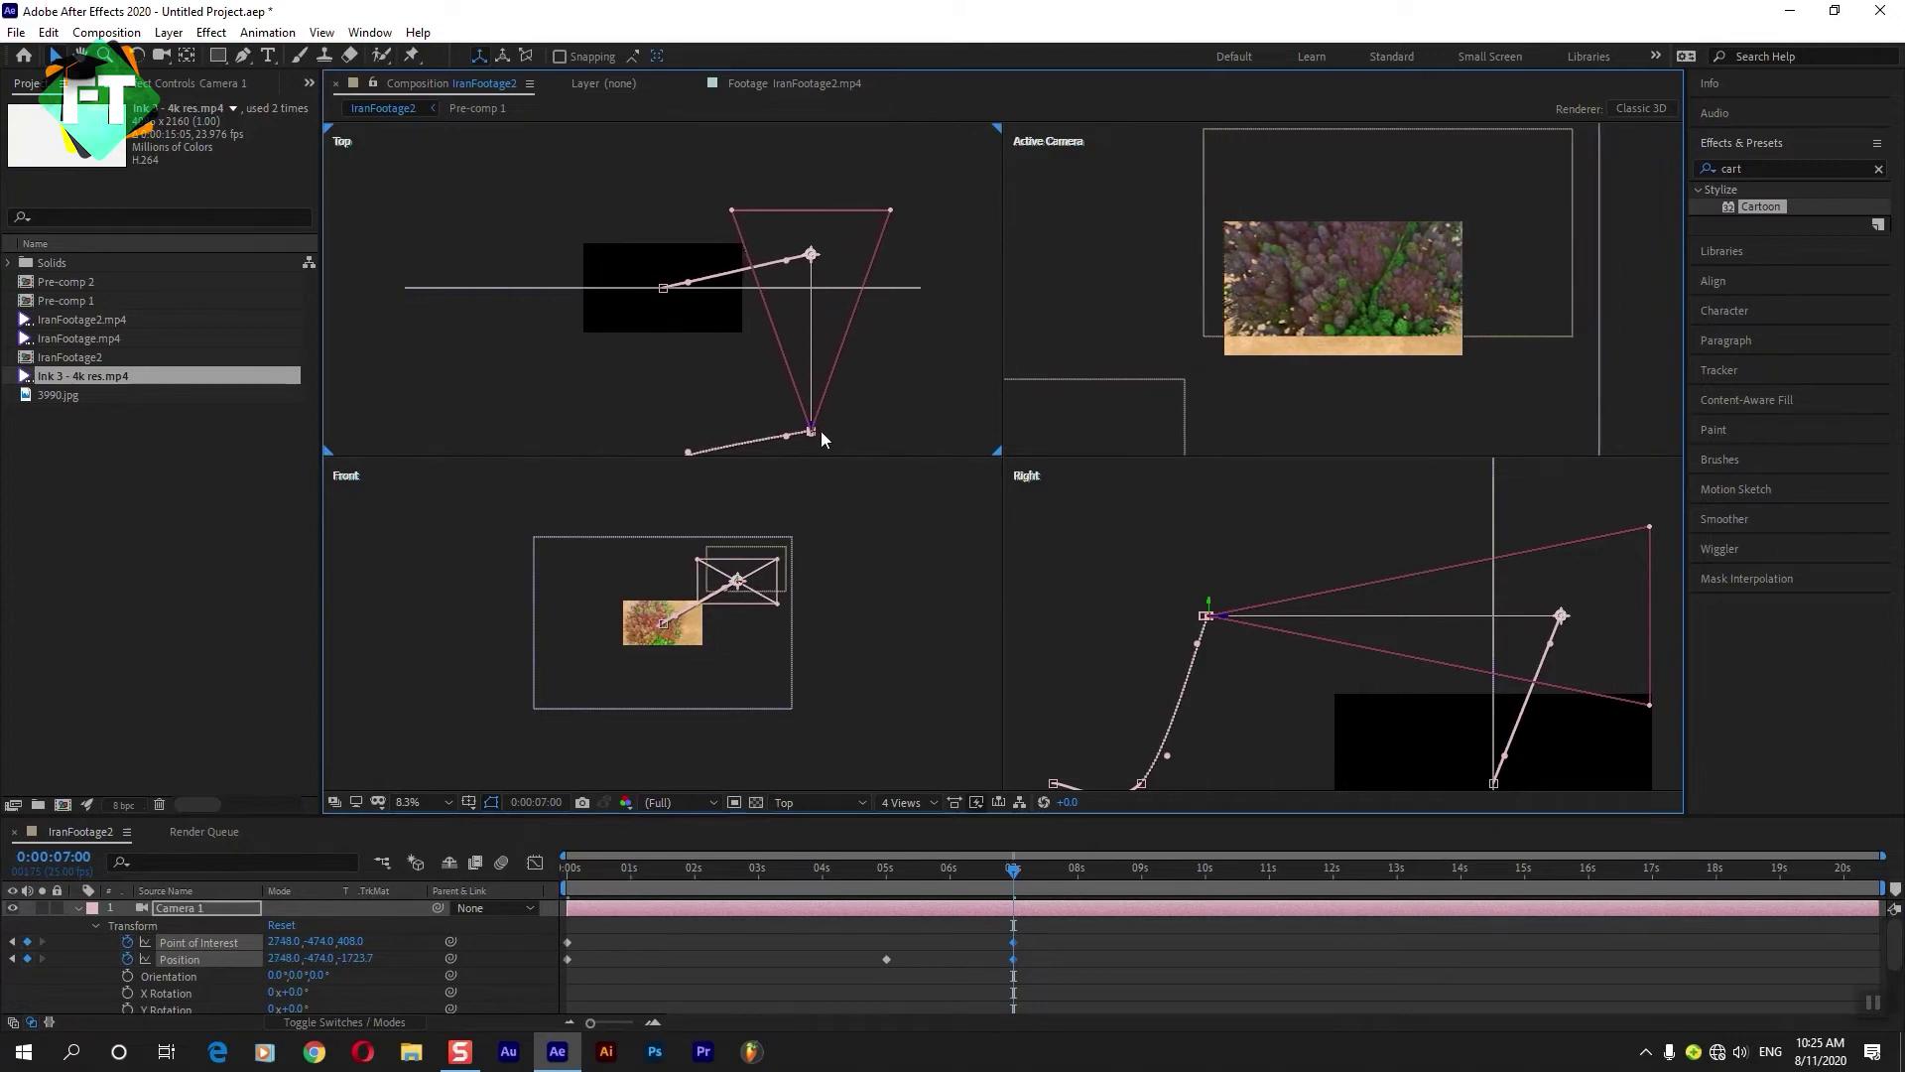
left_click_drag(822, 438, 815, 416)
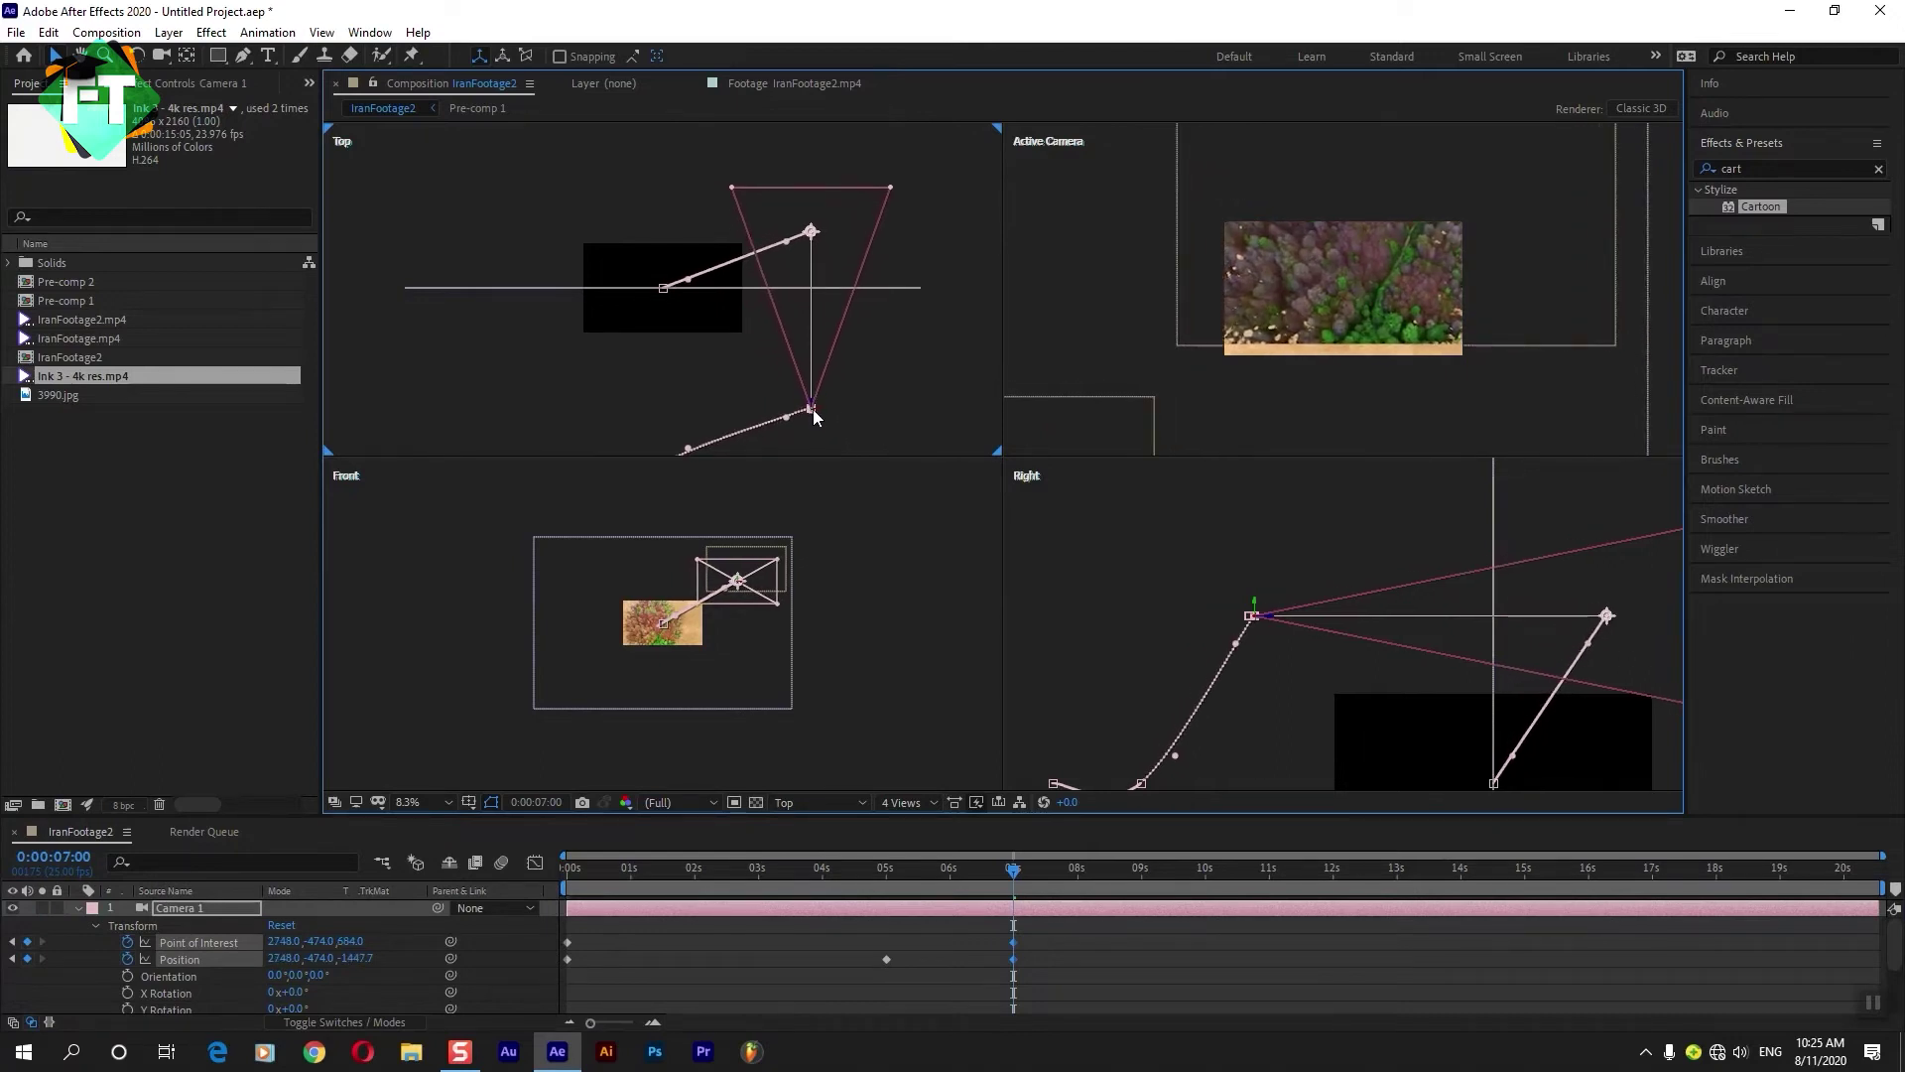
left_click_drag(818, 411, 823, 413)
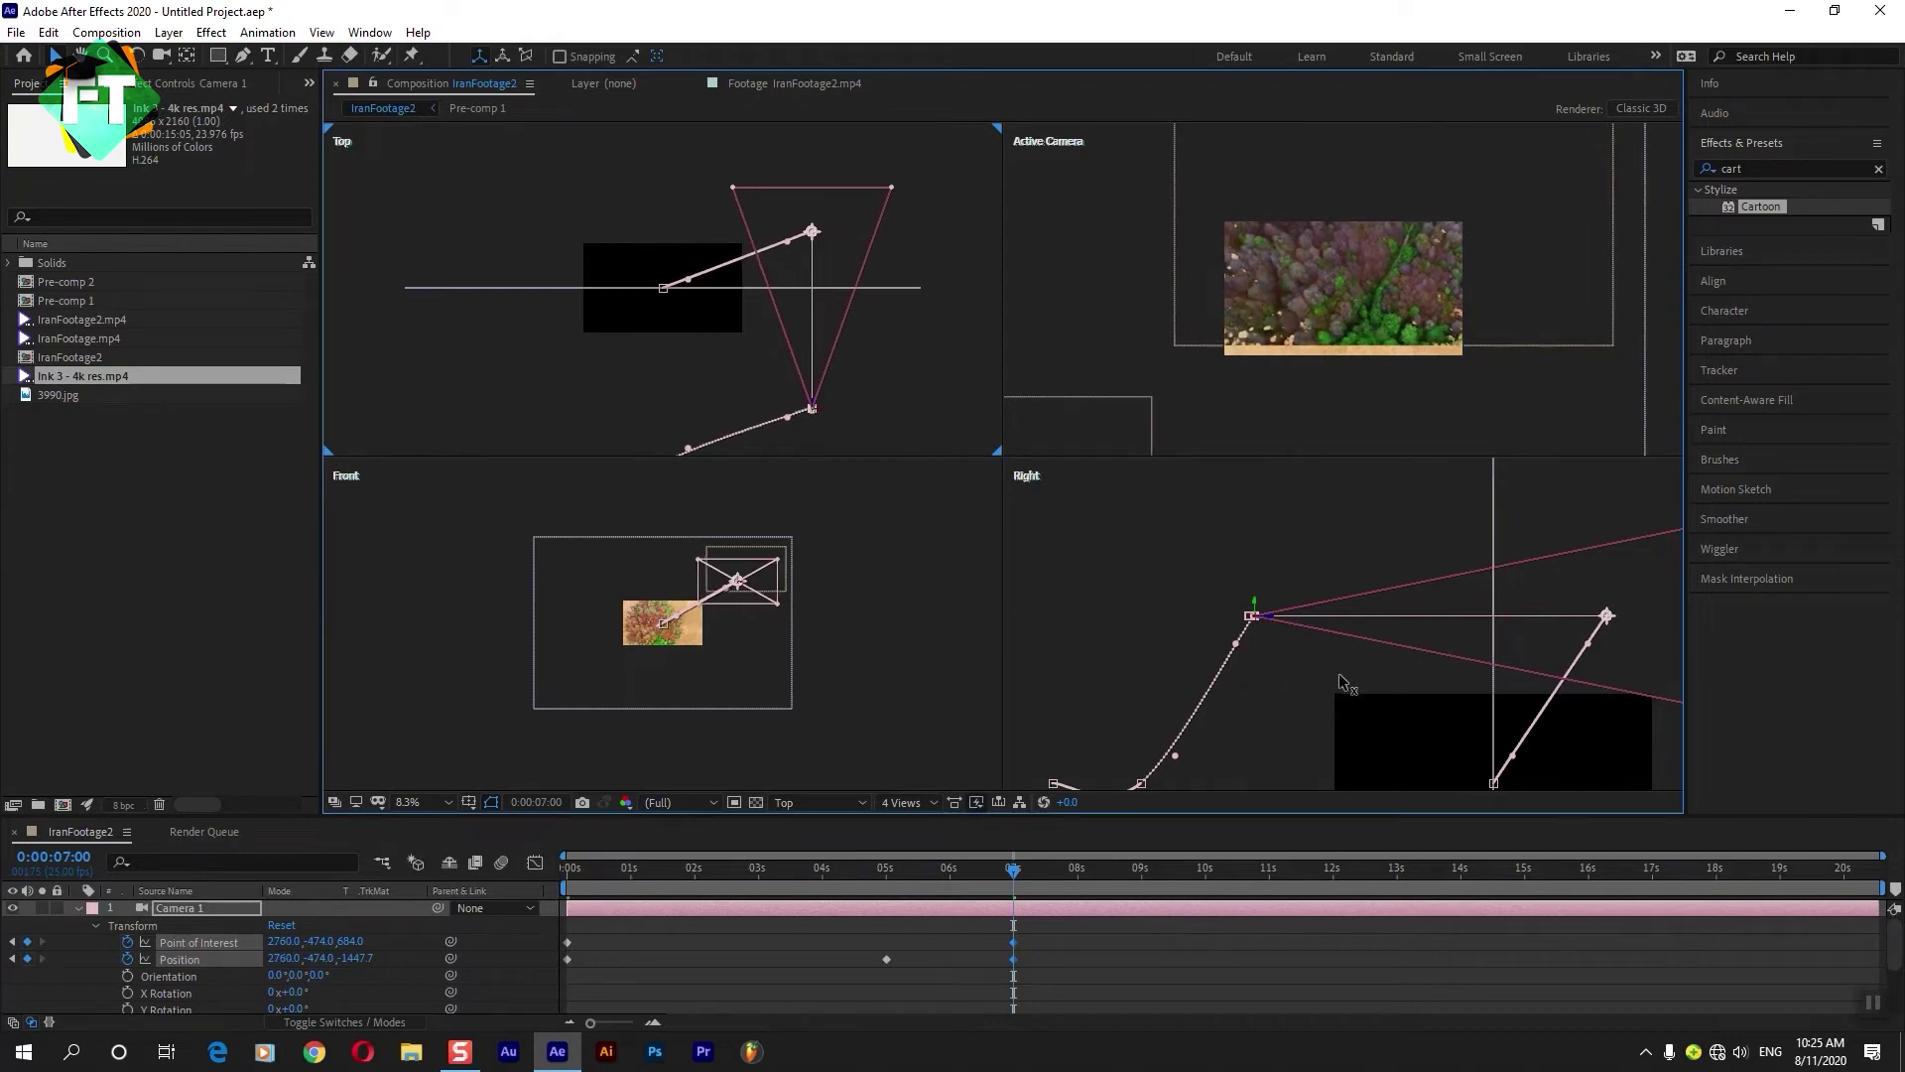
left_click_drag(1273, 617, 1297, 615)
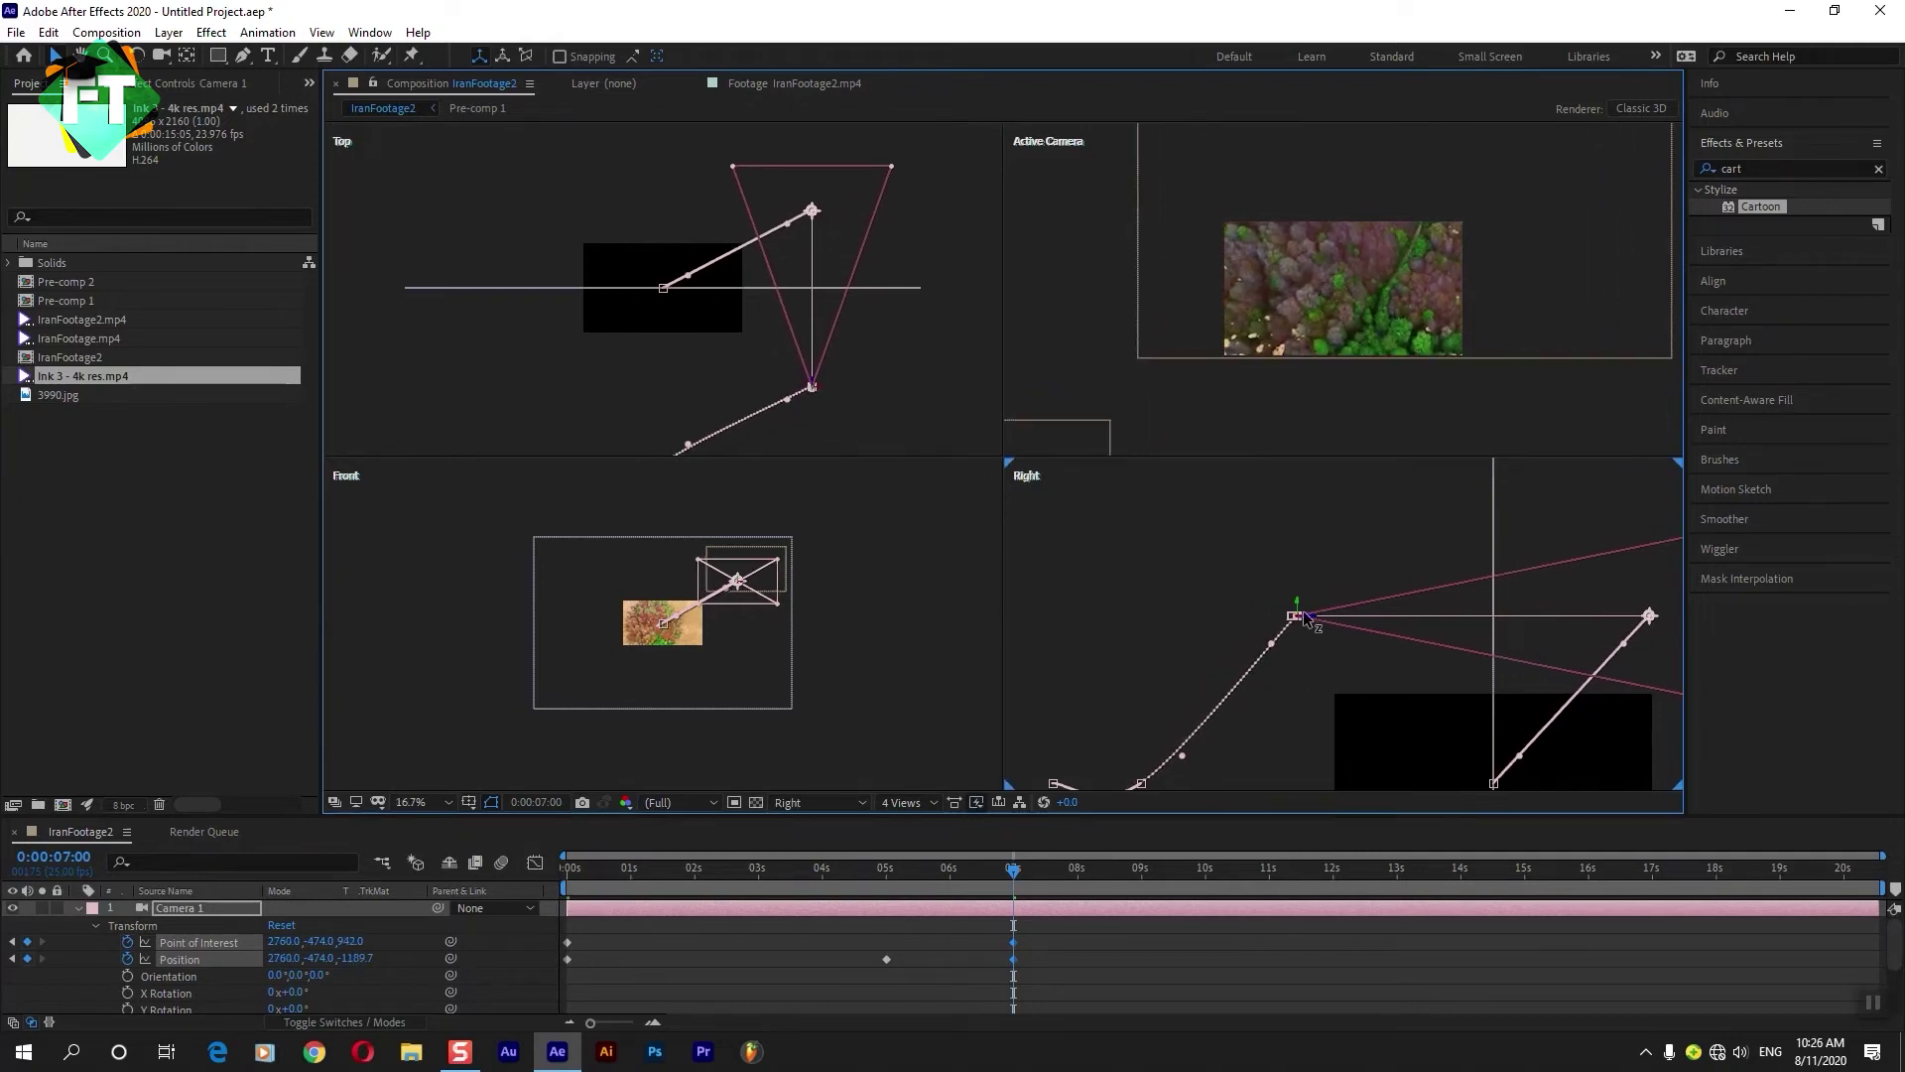
left_click_drag(1298, 604, 1316, 564)
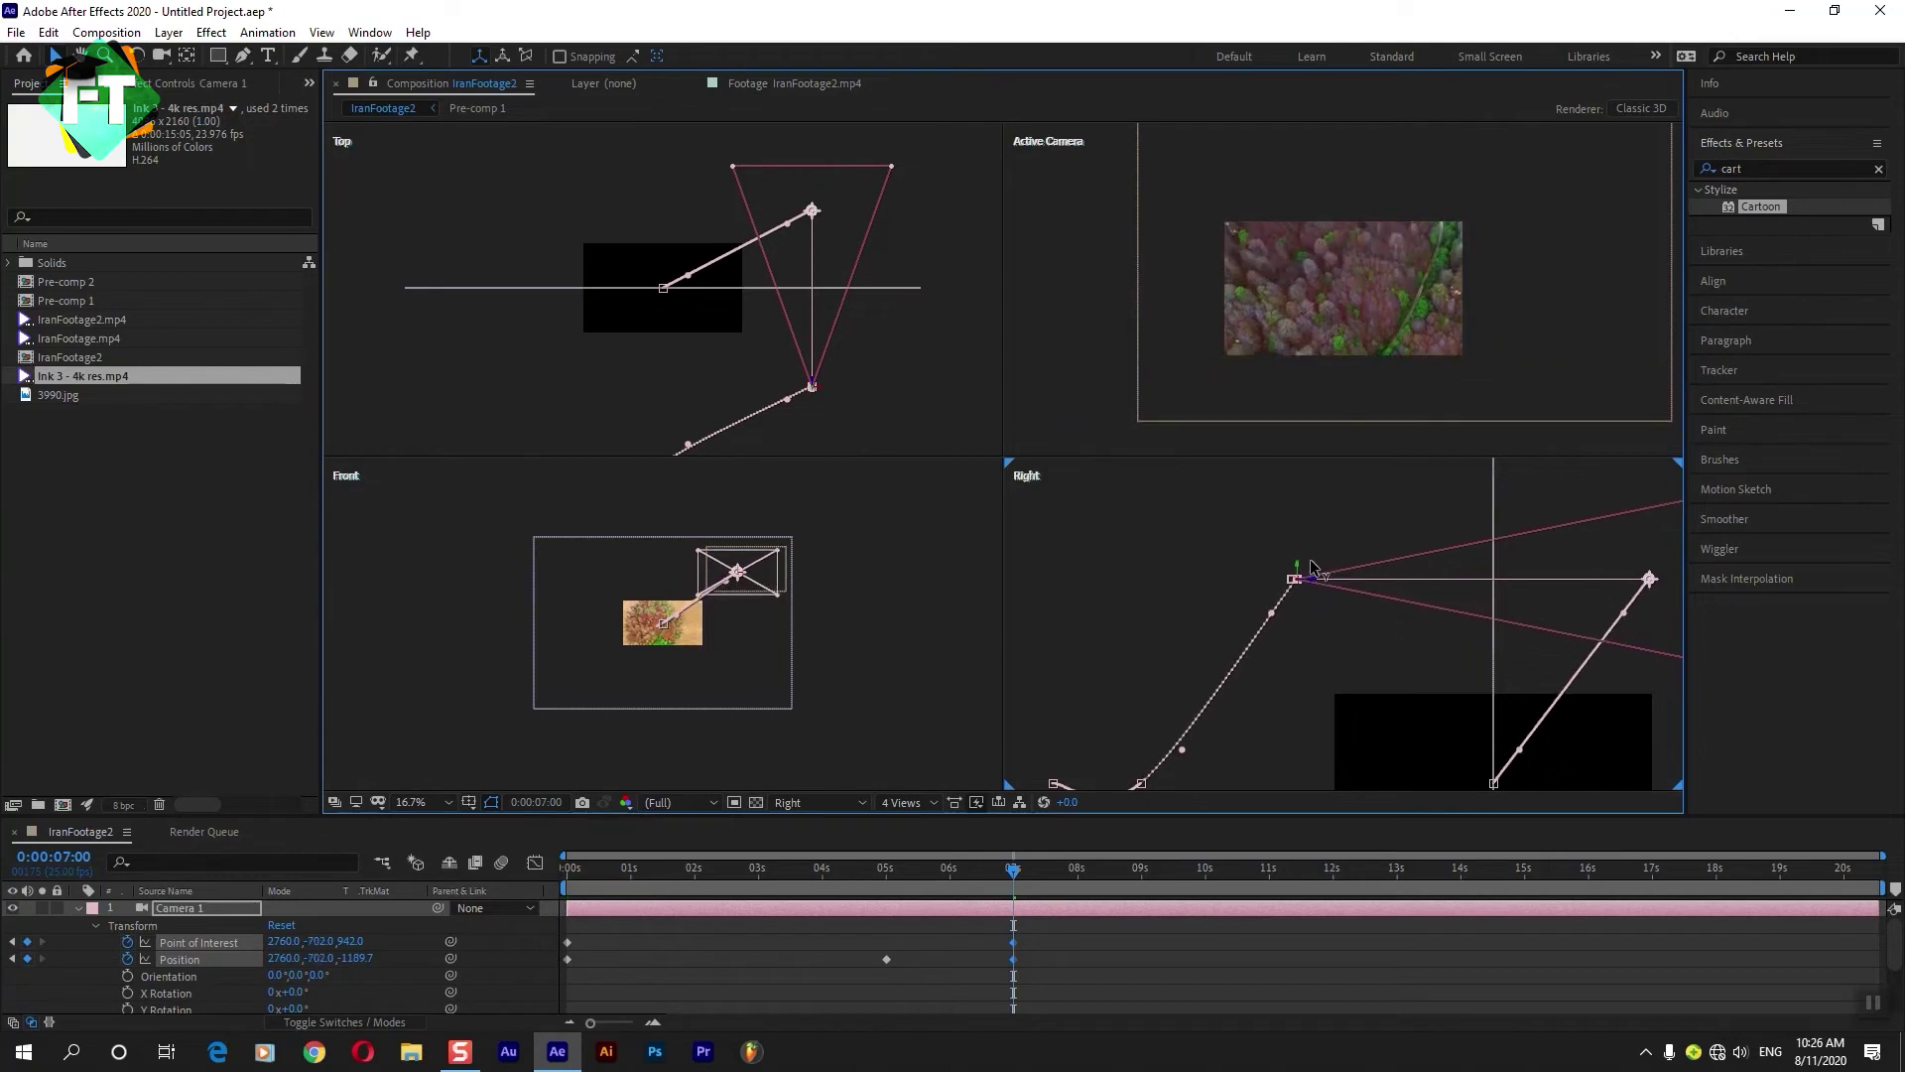
left_click(761, 933)
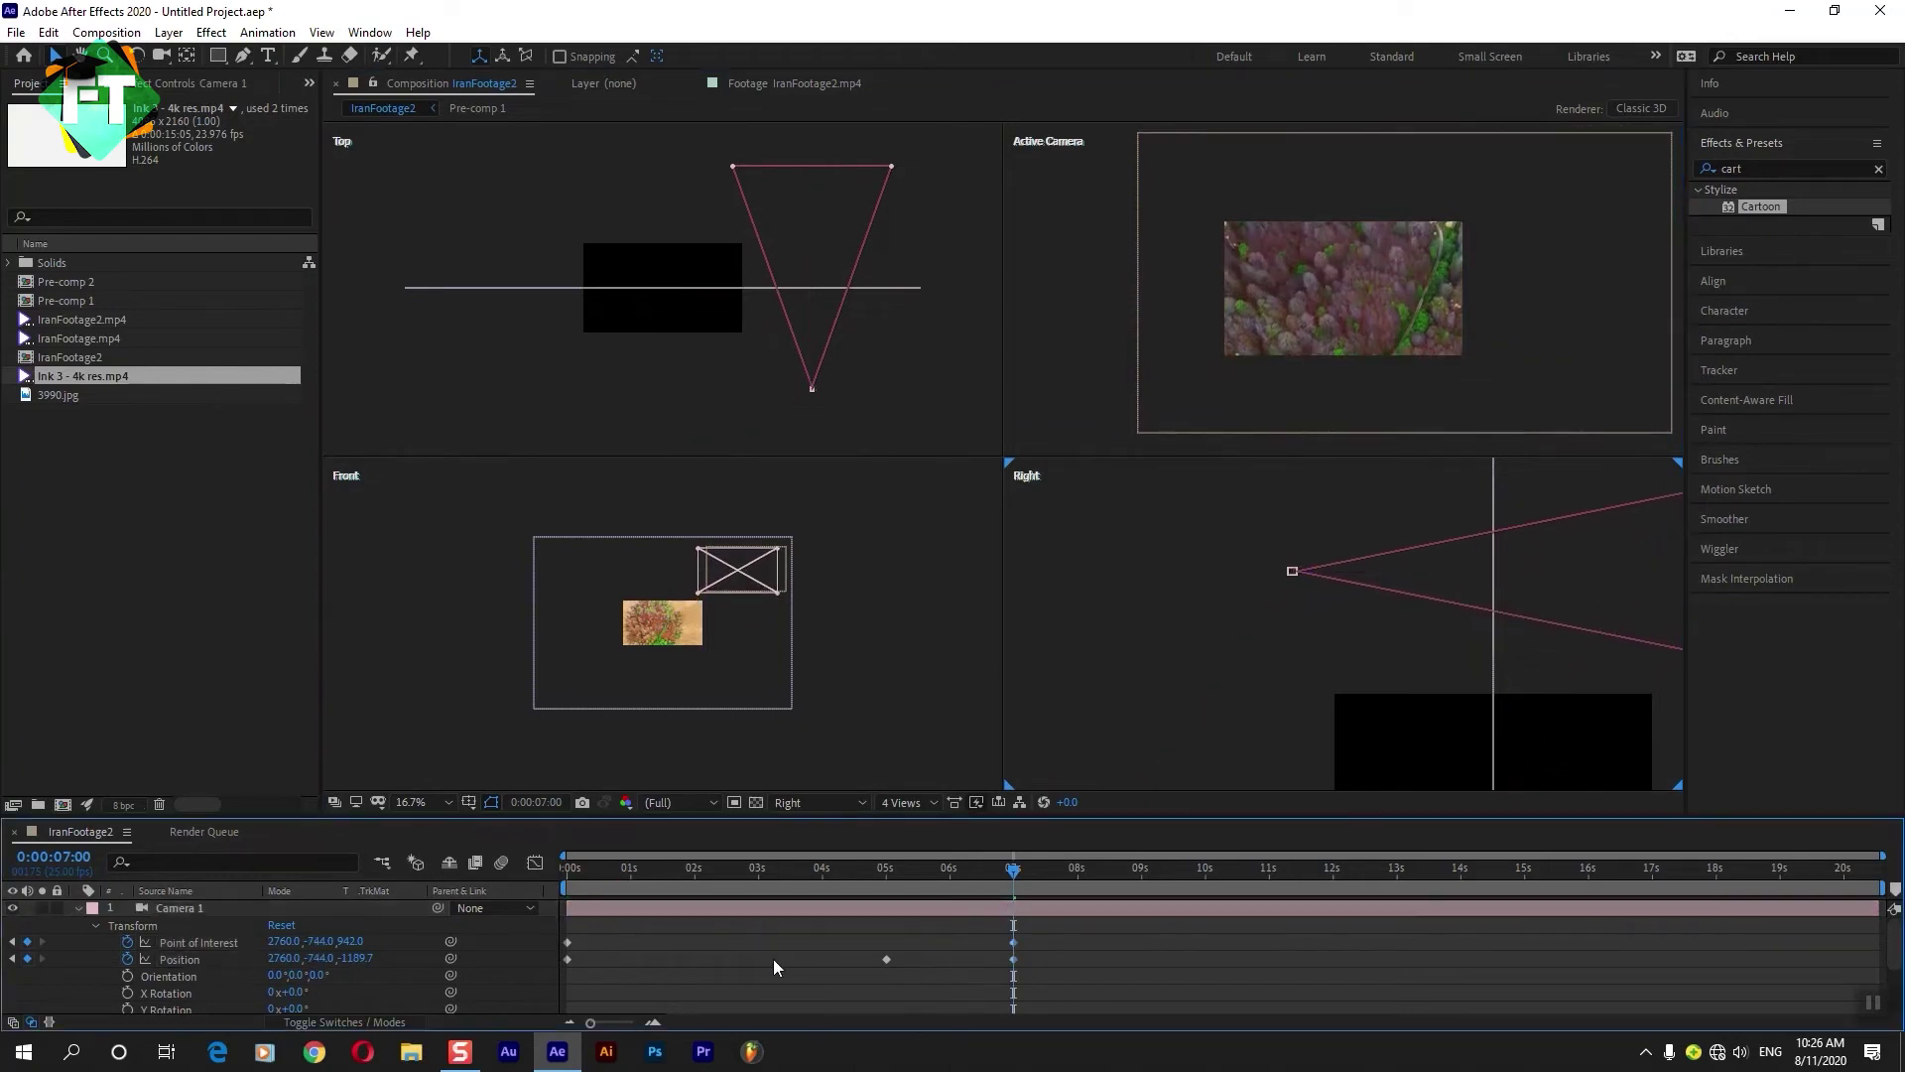
At 11 seconds, pull Camera 1 back to Z -2035.7 and show a single Active Camera view.
left_click_drag(1092, 872, 1268, 870)
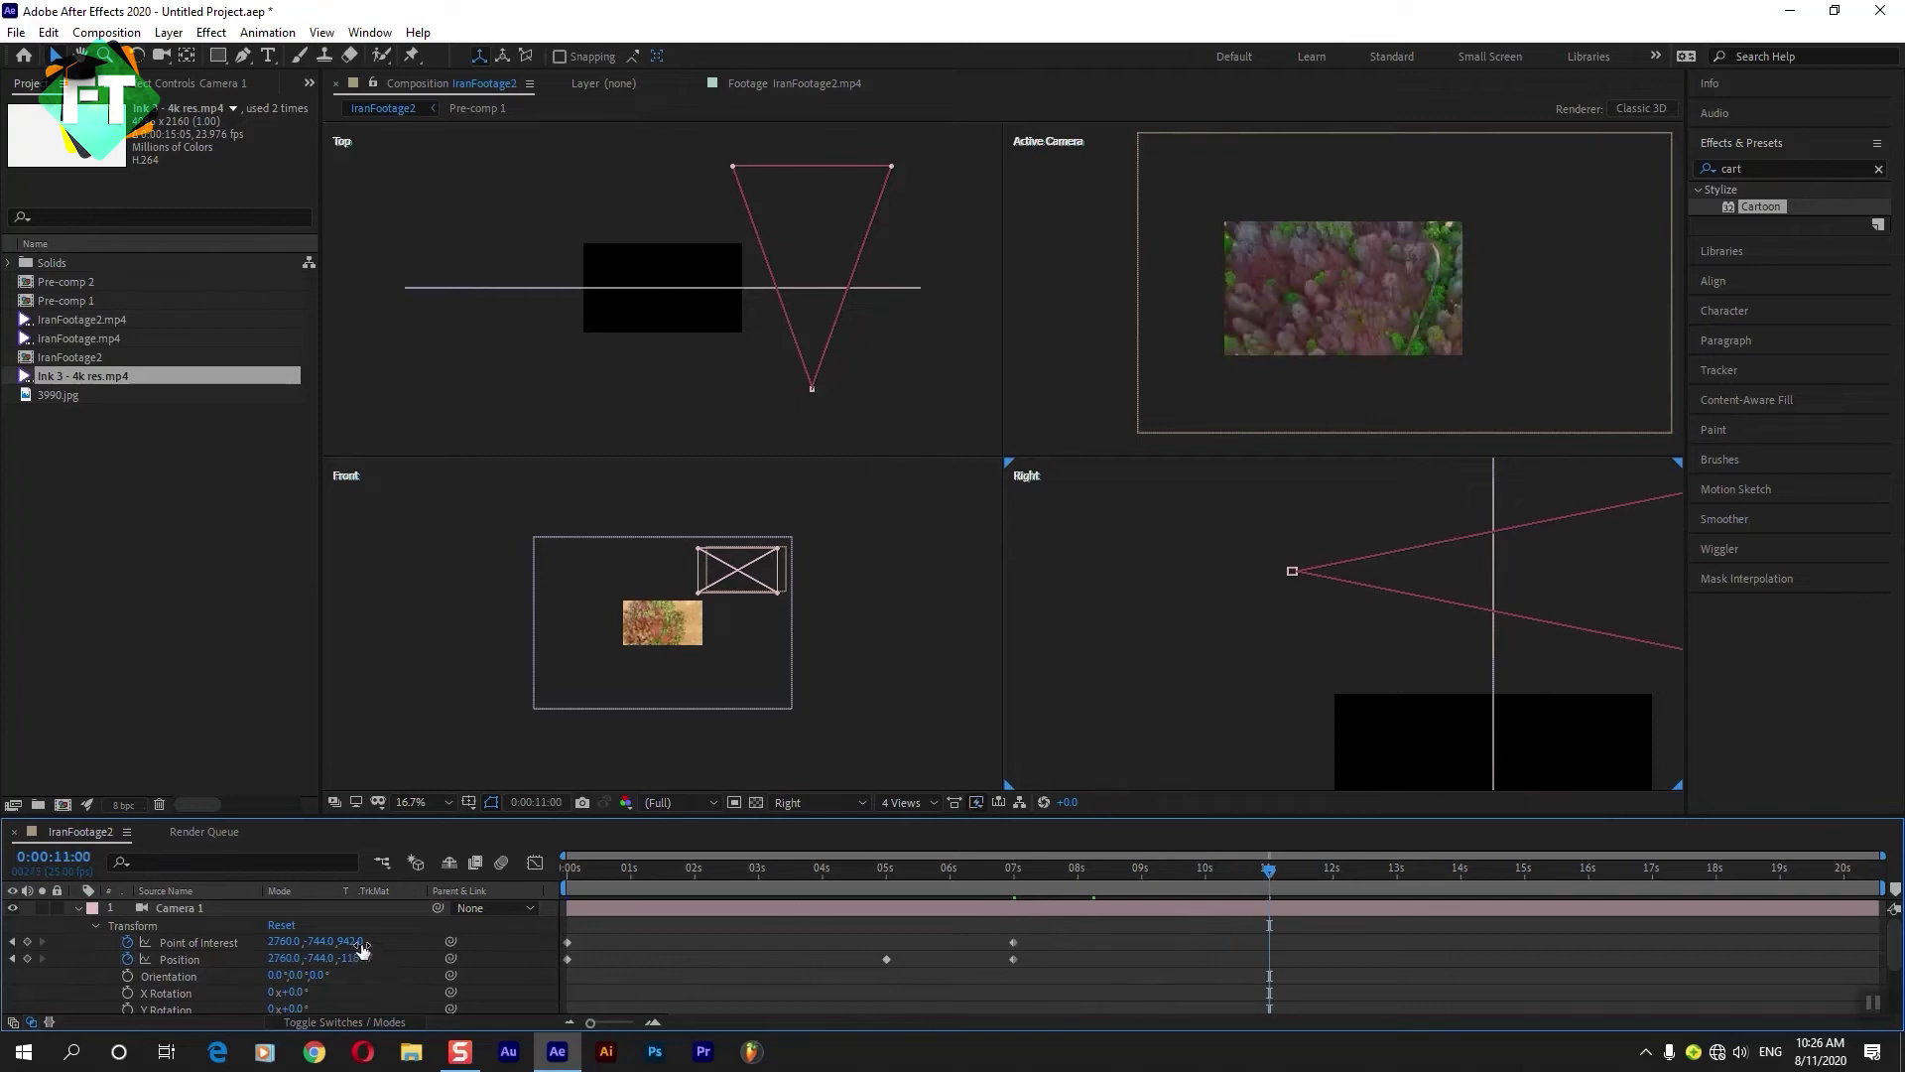
key("w")
key("w")
left_click(1295, 573)
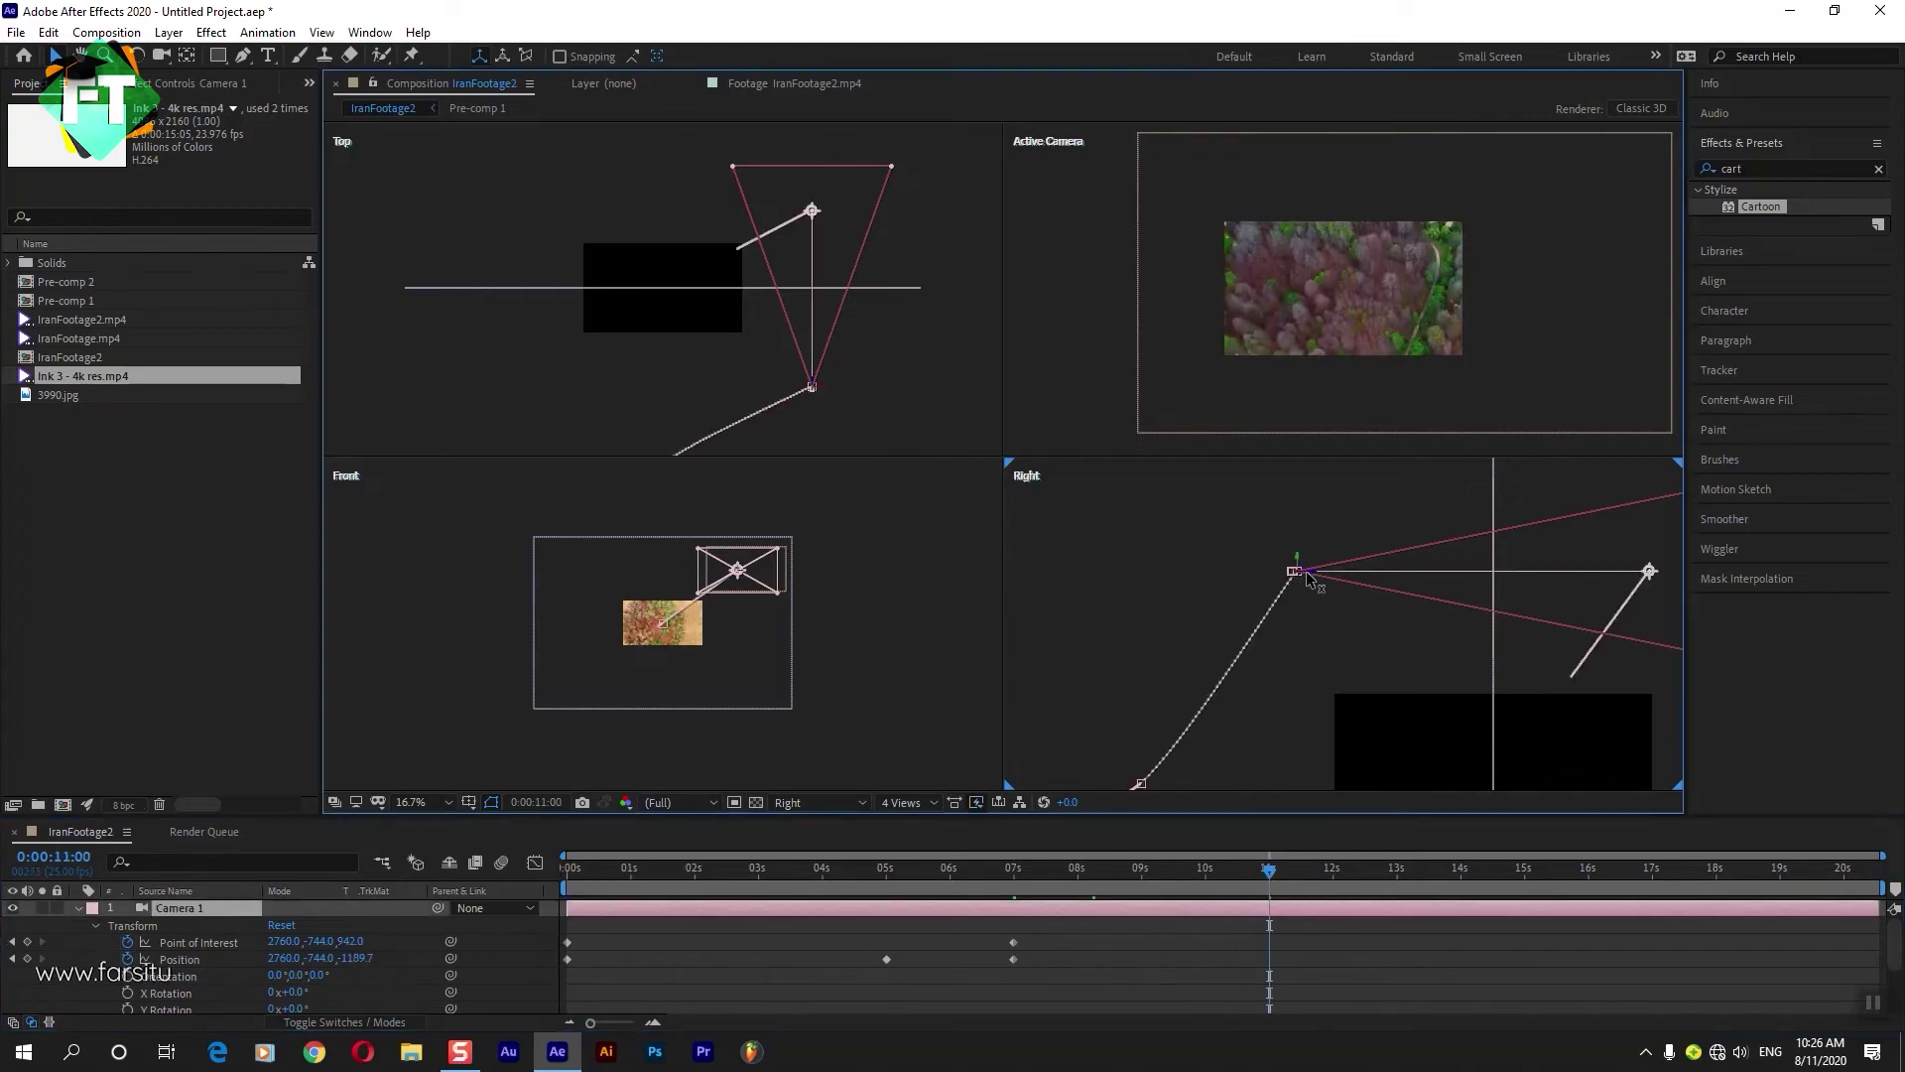
left_click_drag(1312, 579, 1163, 580)
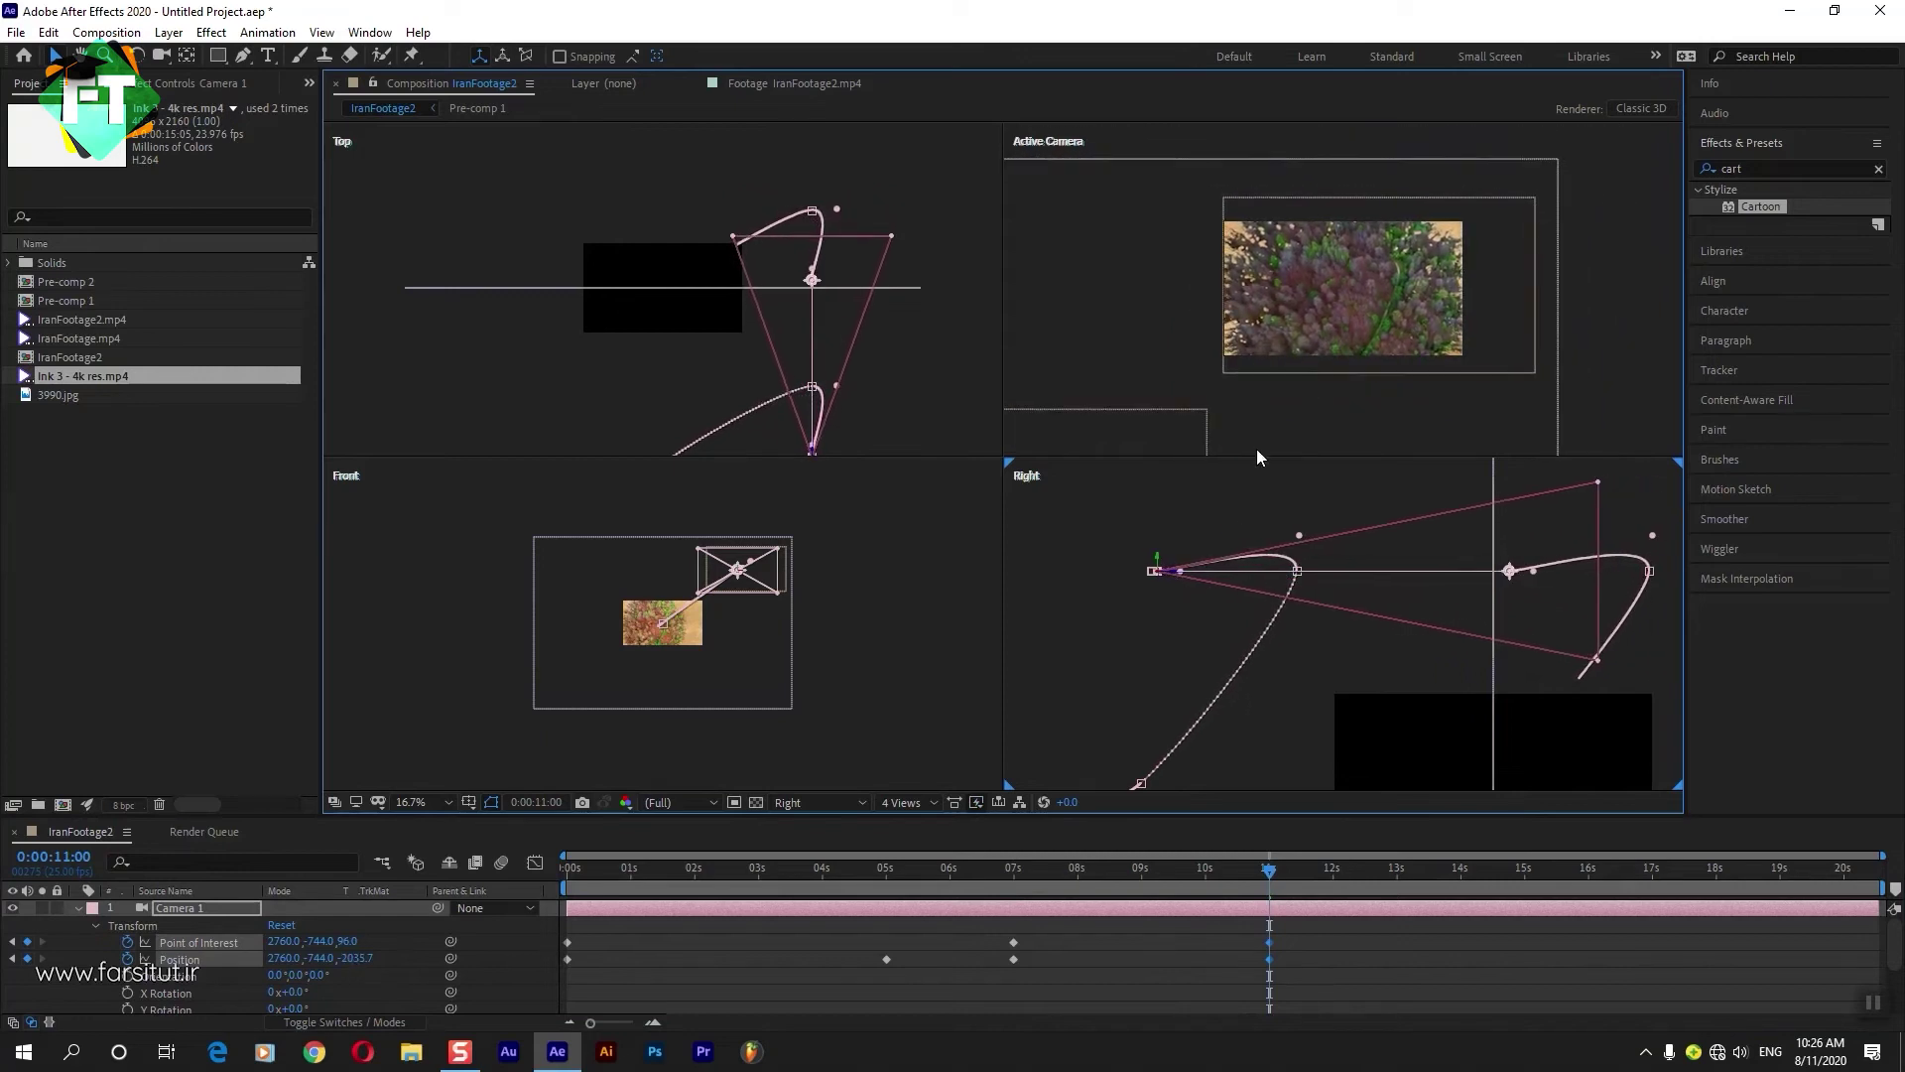
left_click(903, 802)
left_click(901, 840)
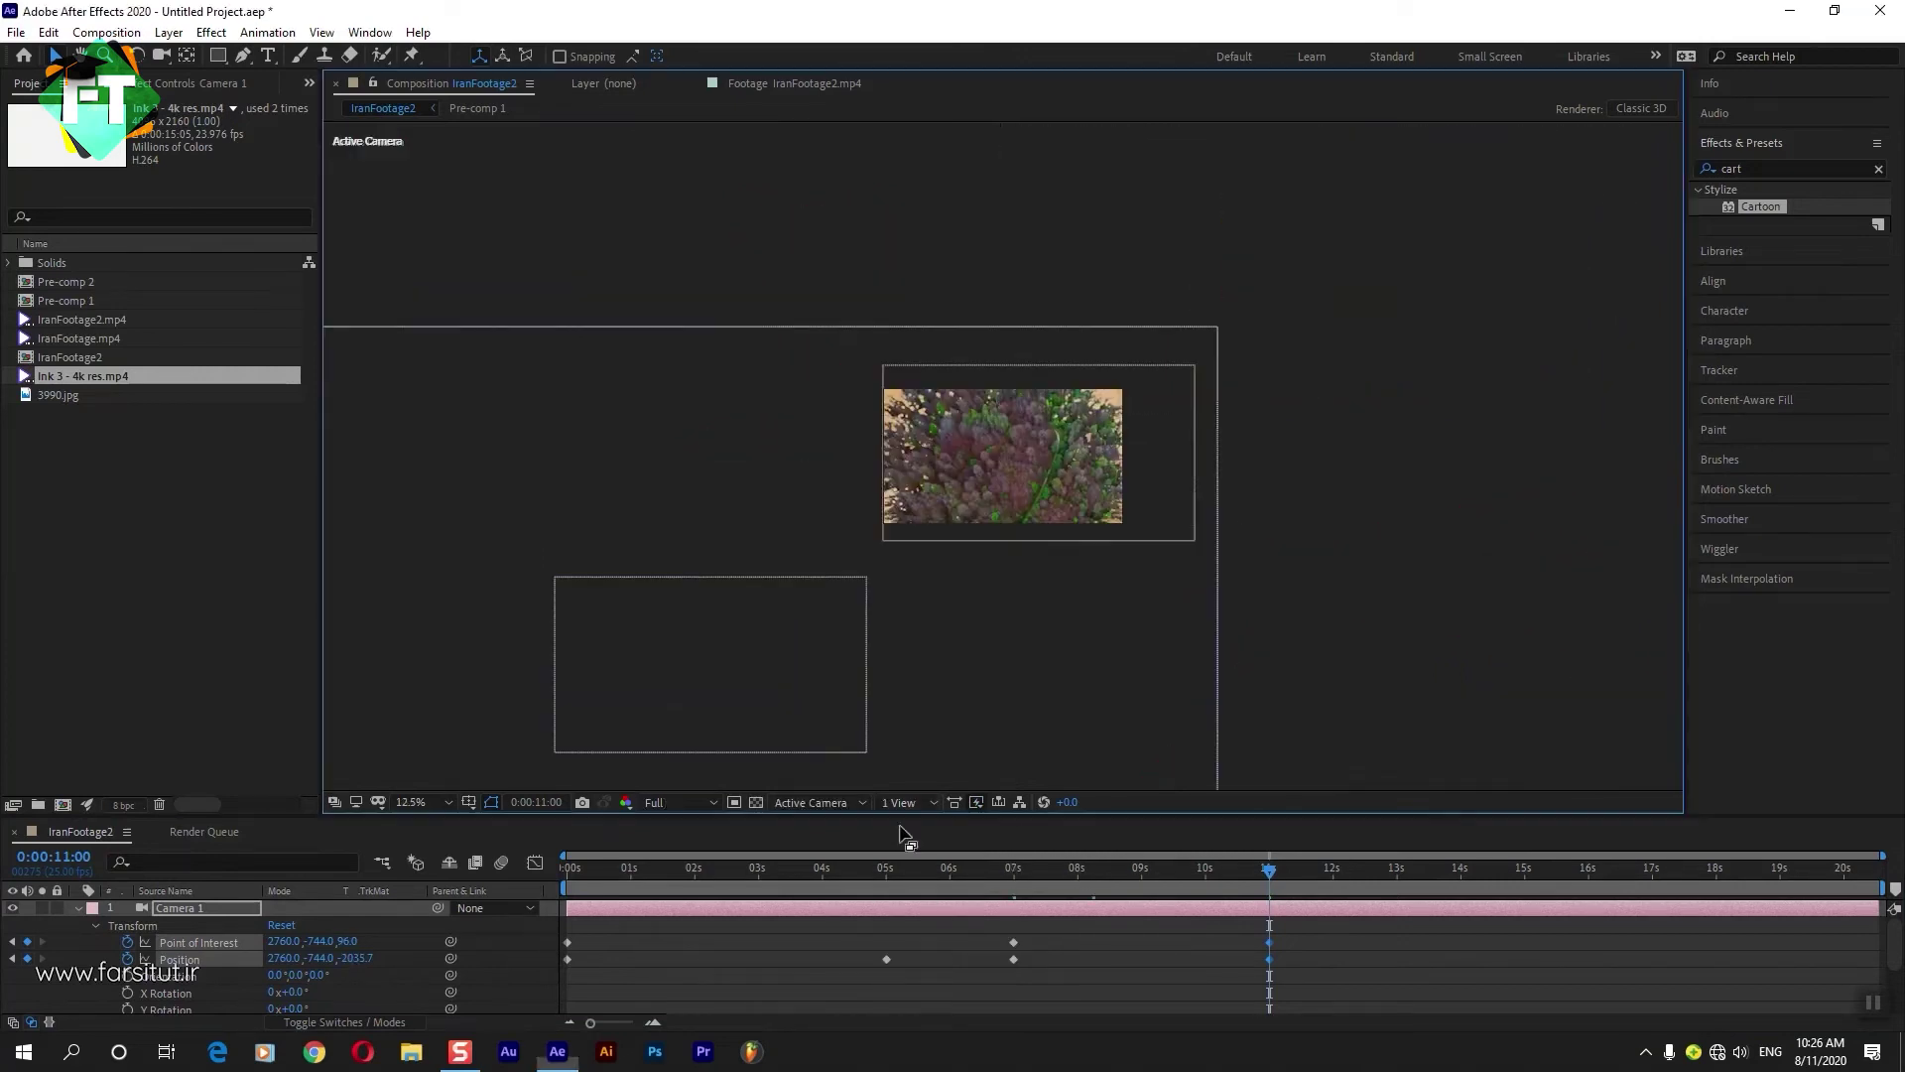
Set the viewer magnification to Fit.
left_click(427, 804)
left_click(466, 443)
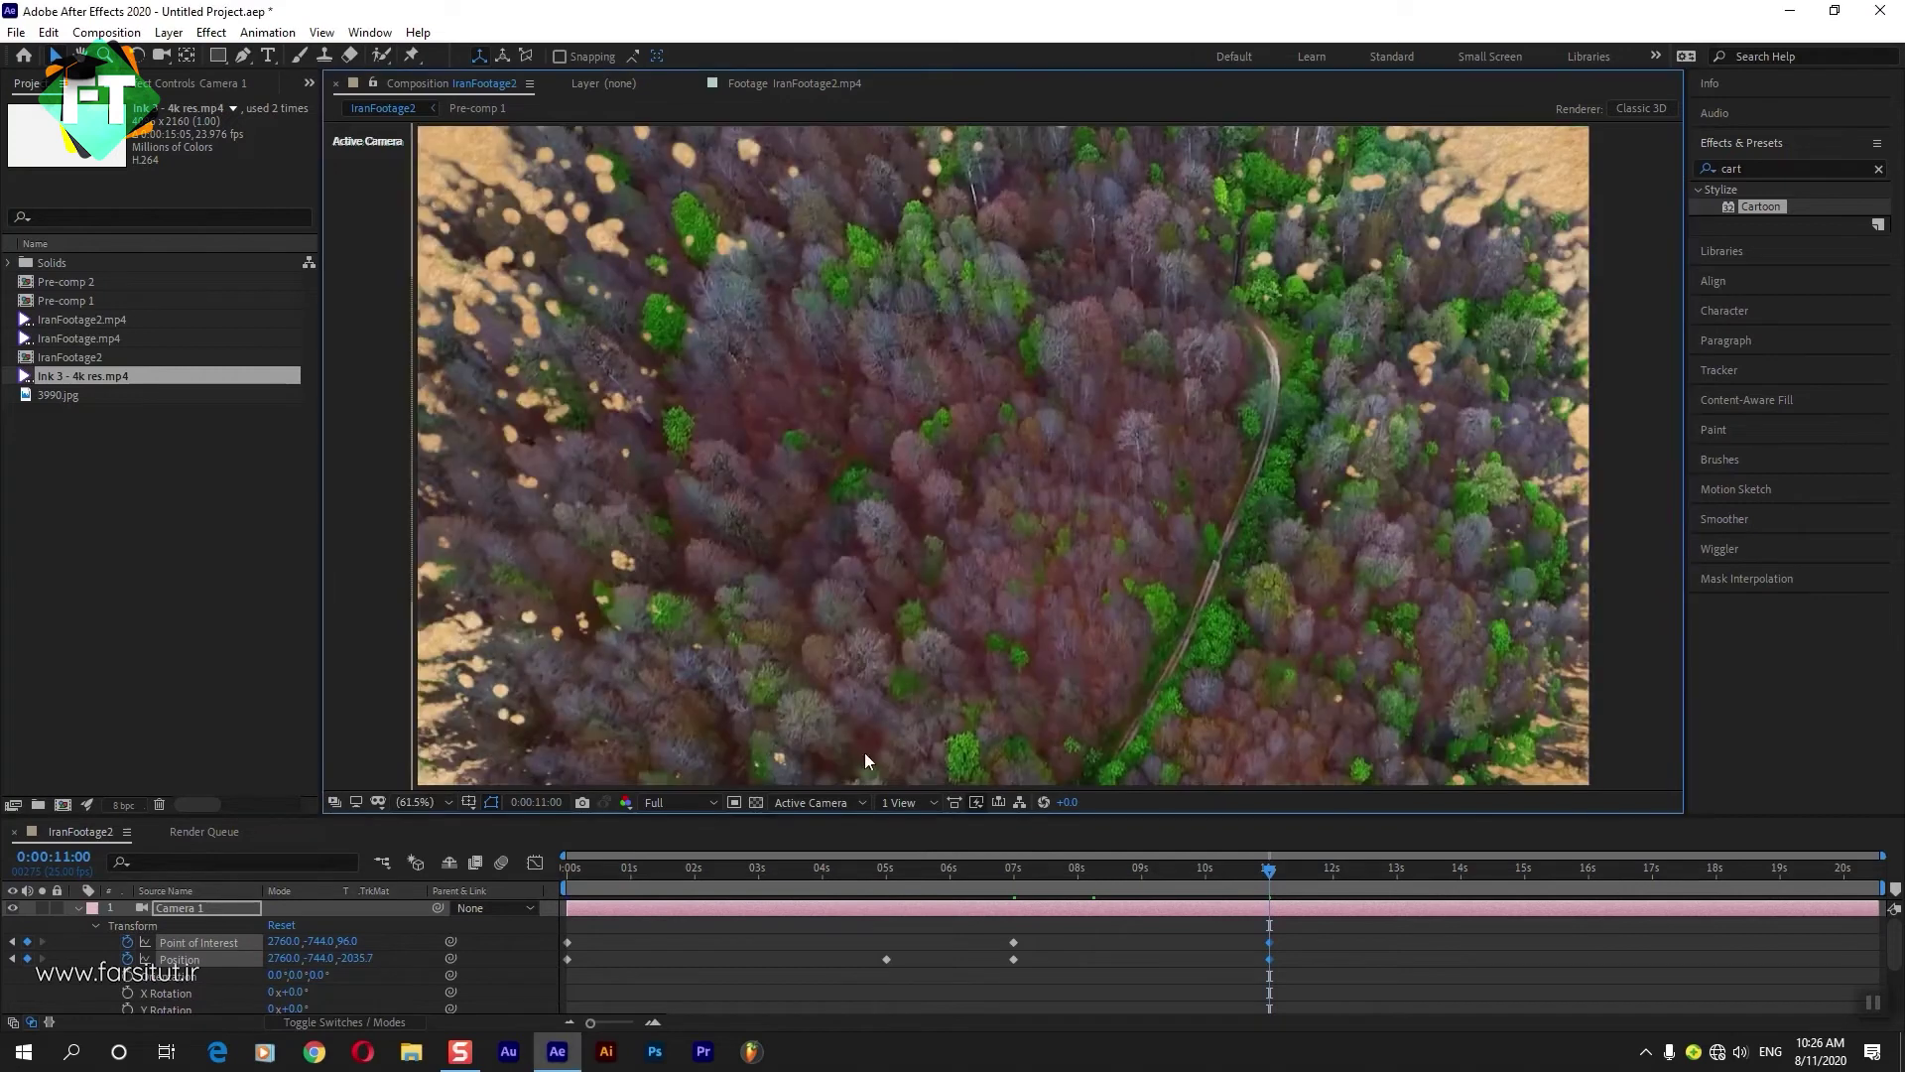
left_click(1193, 966)
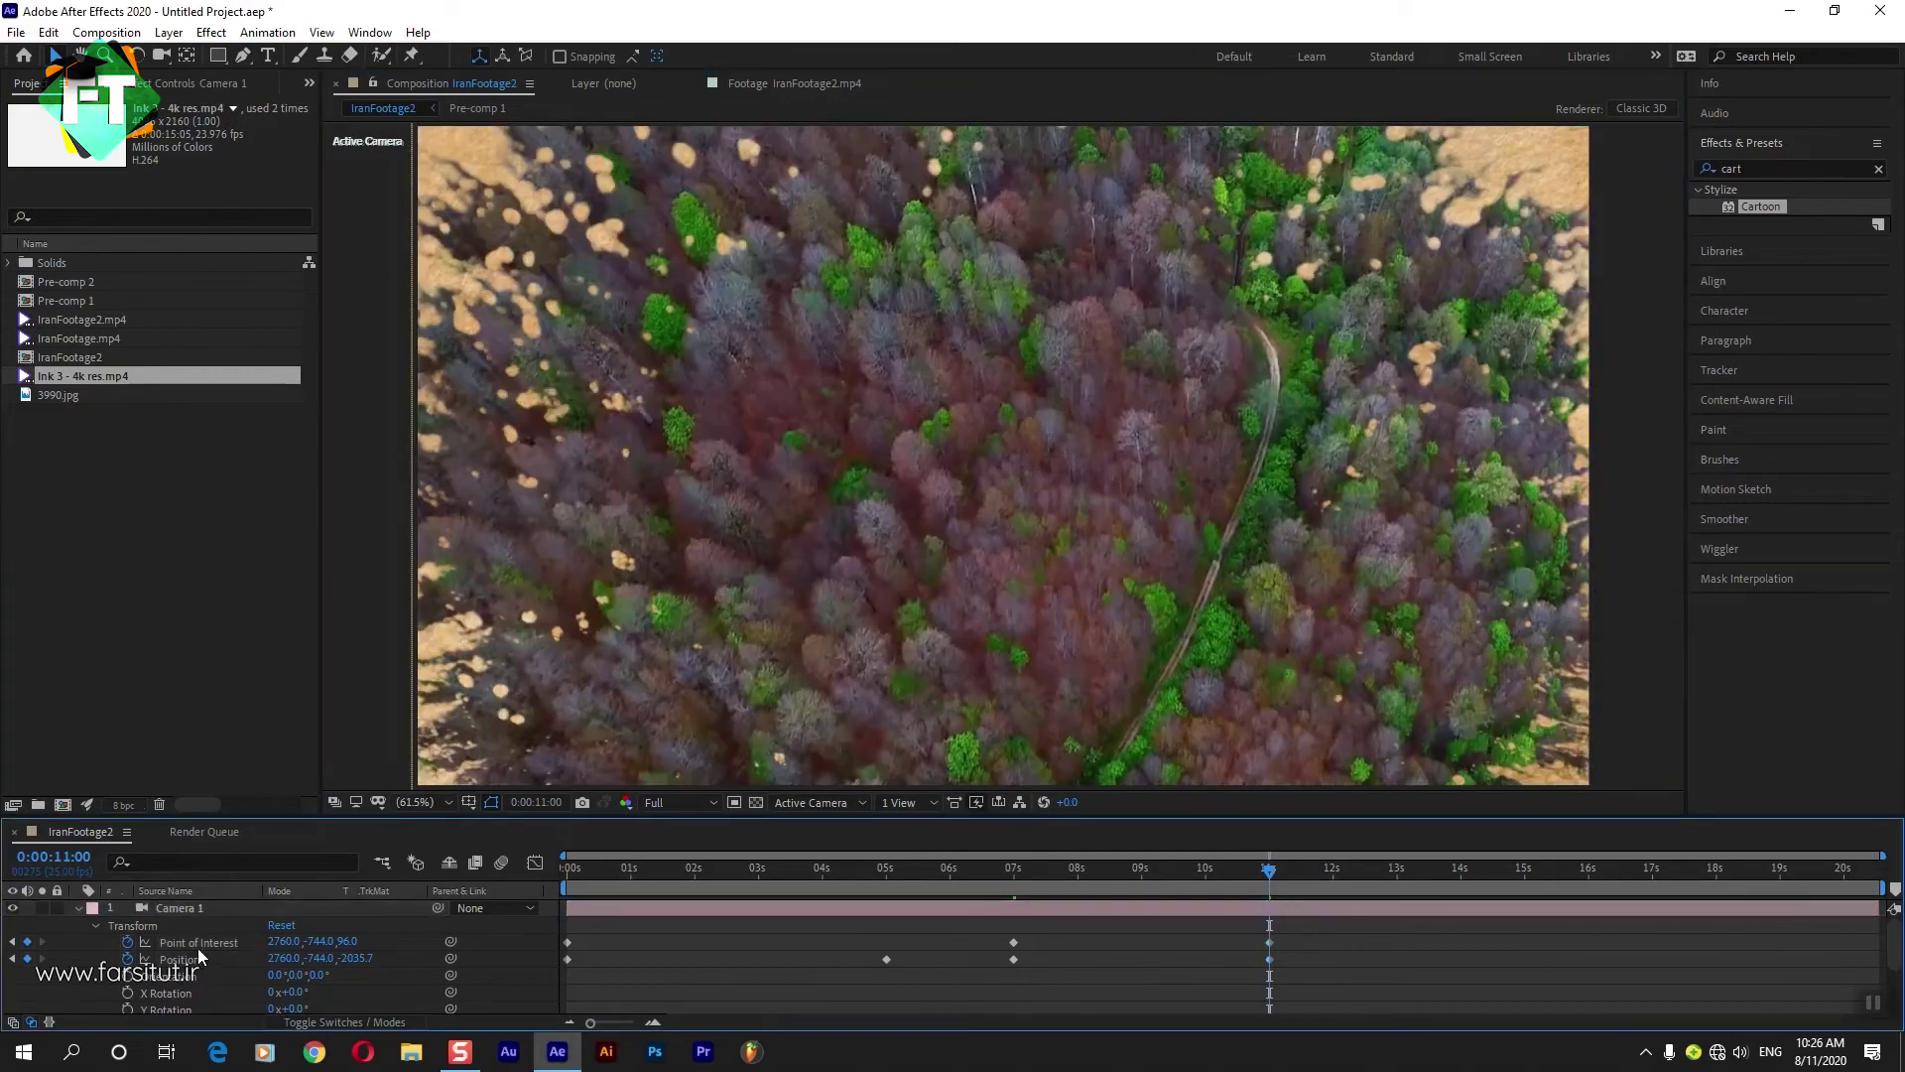
Preview the camera fly-over from the first frame through 11 seconds, then collapse Camera 1.
key("Home")
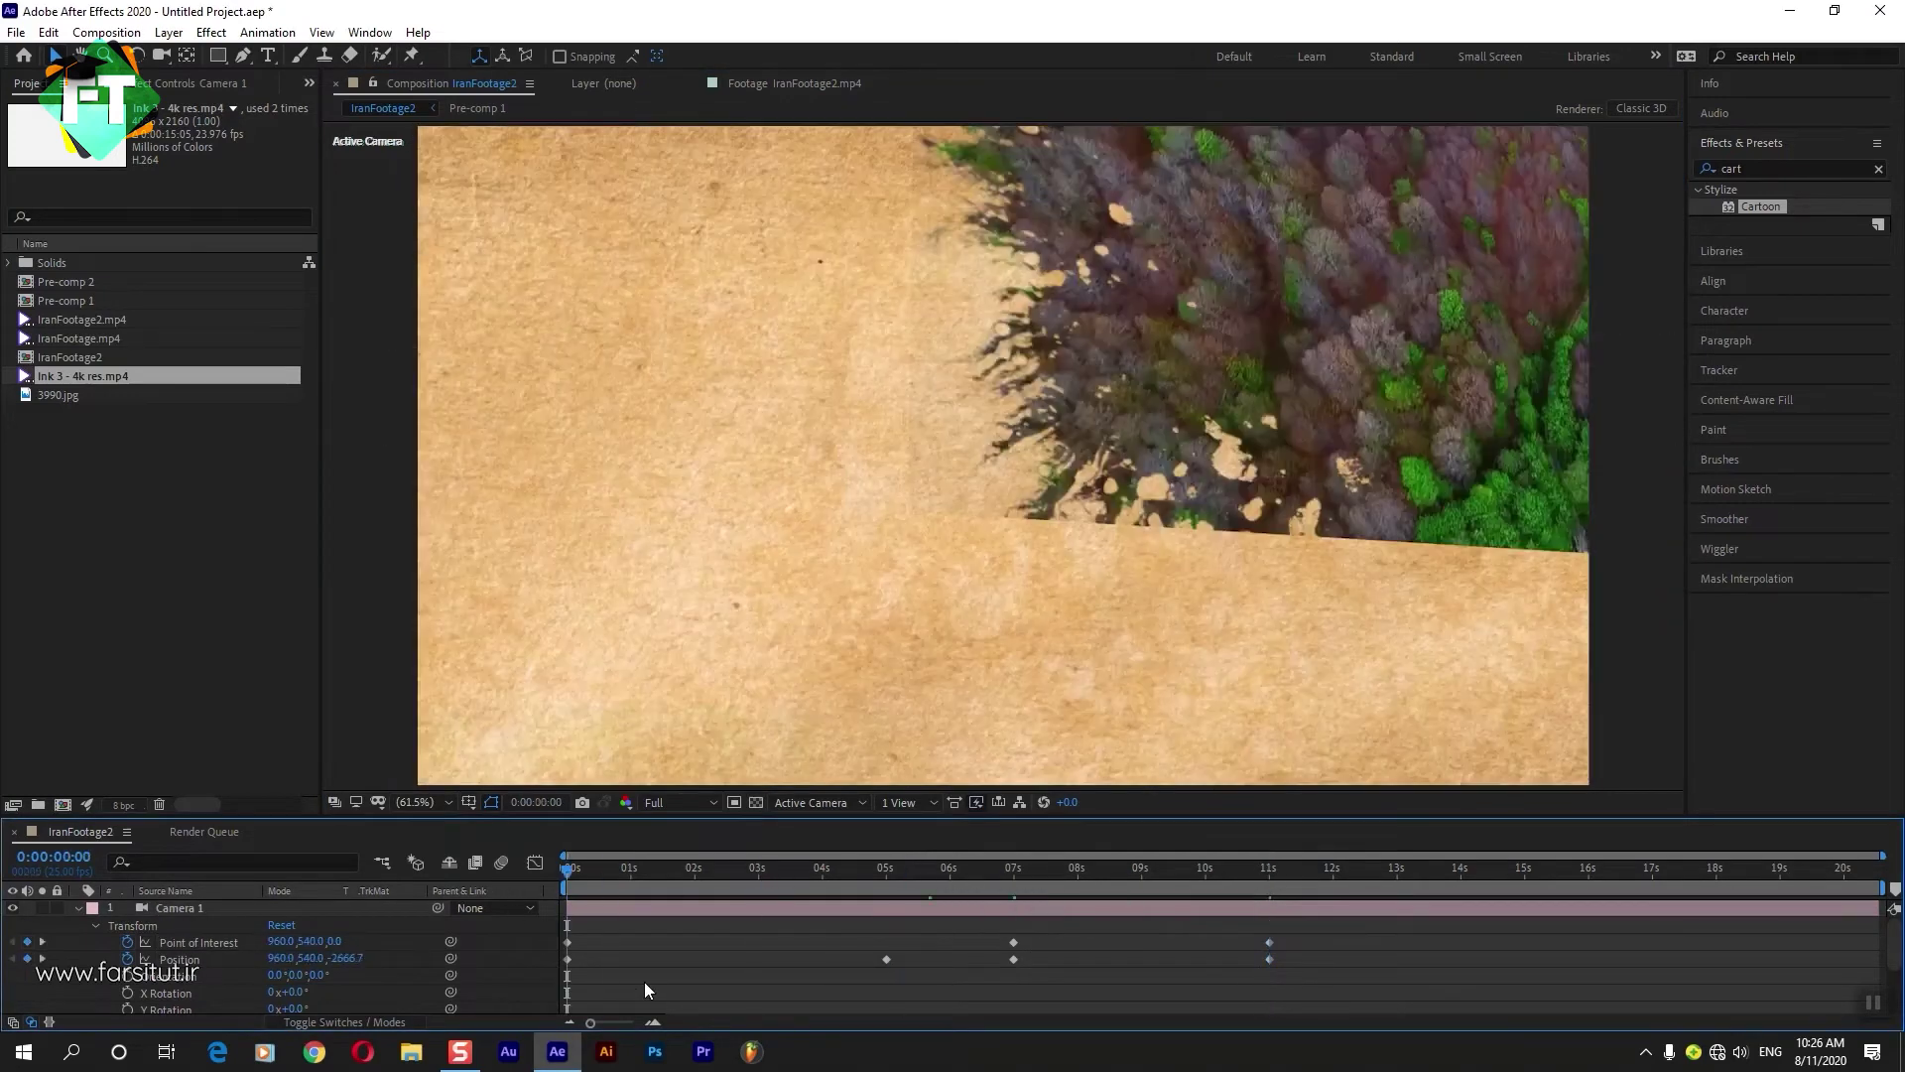
key("space")
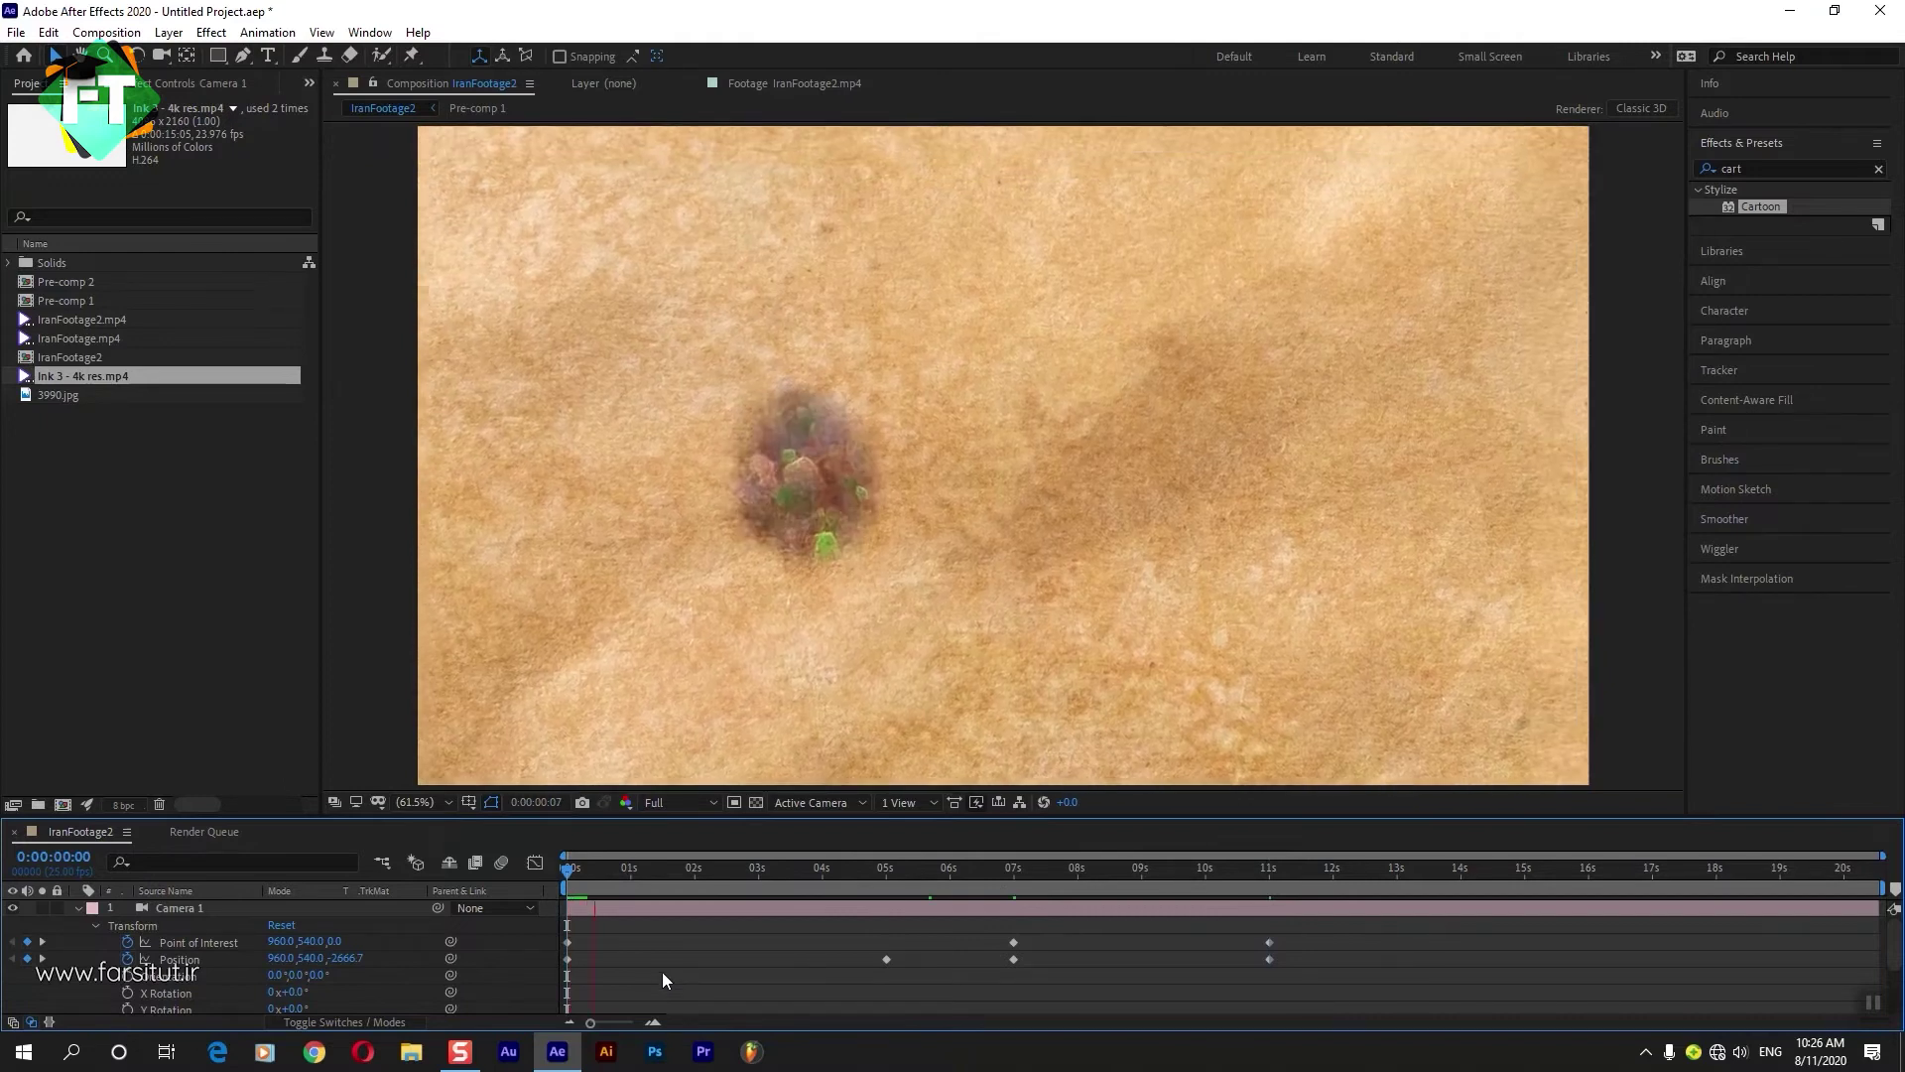
left_click_drag(606, 879, 1149, 879)
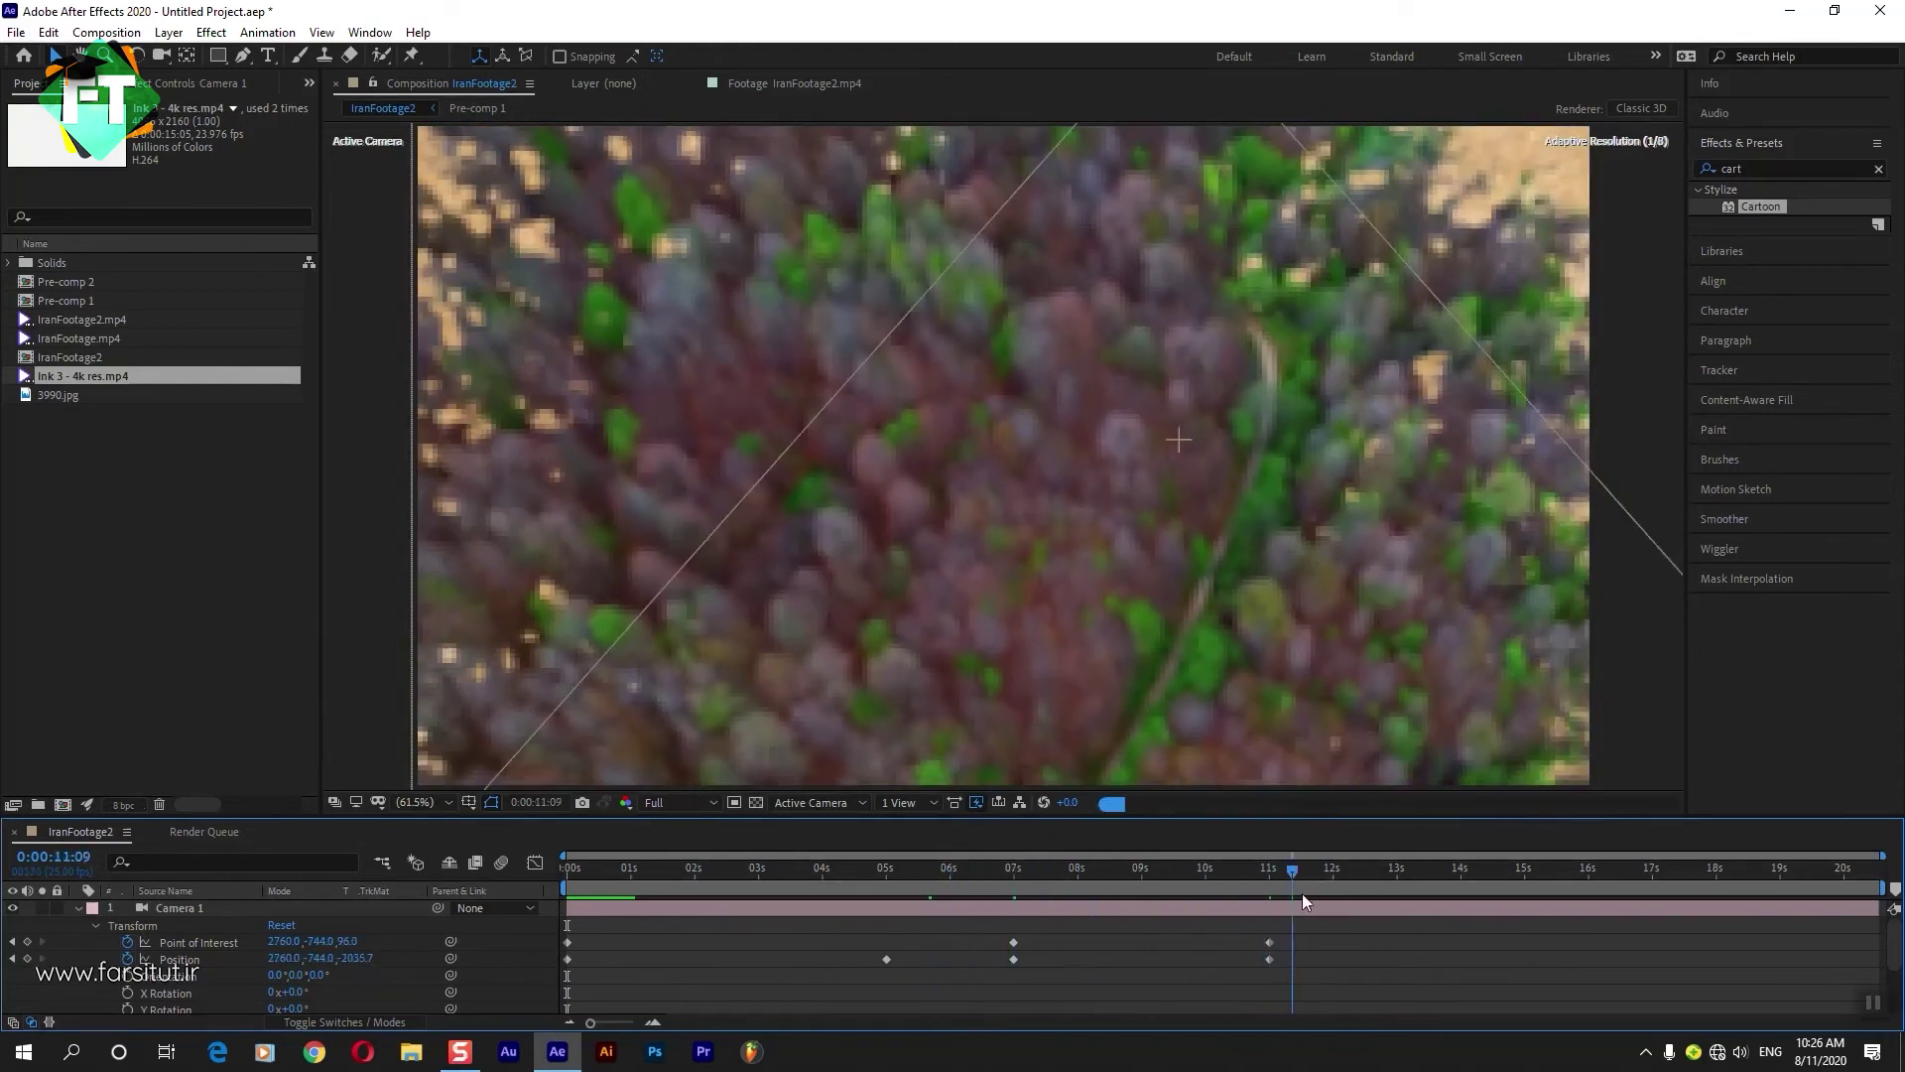
left_click_drag(1149, 879, 1336, 881)
left_click_drag(1281, 939, 555, 968)
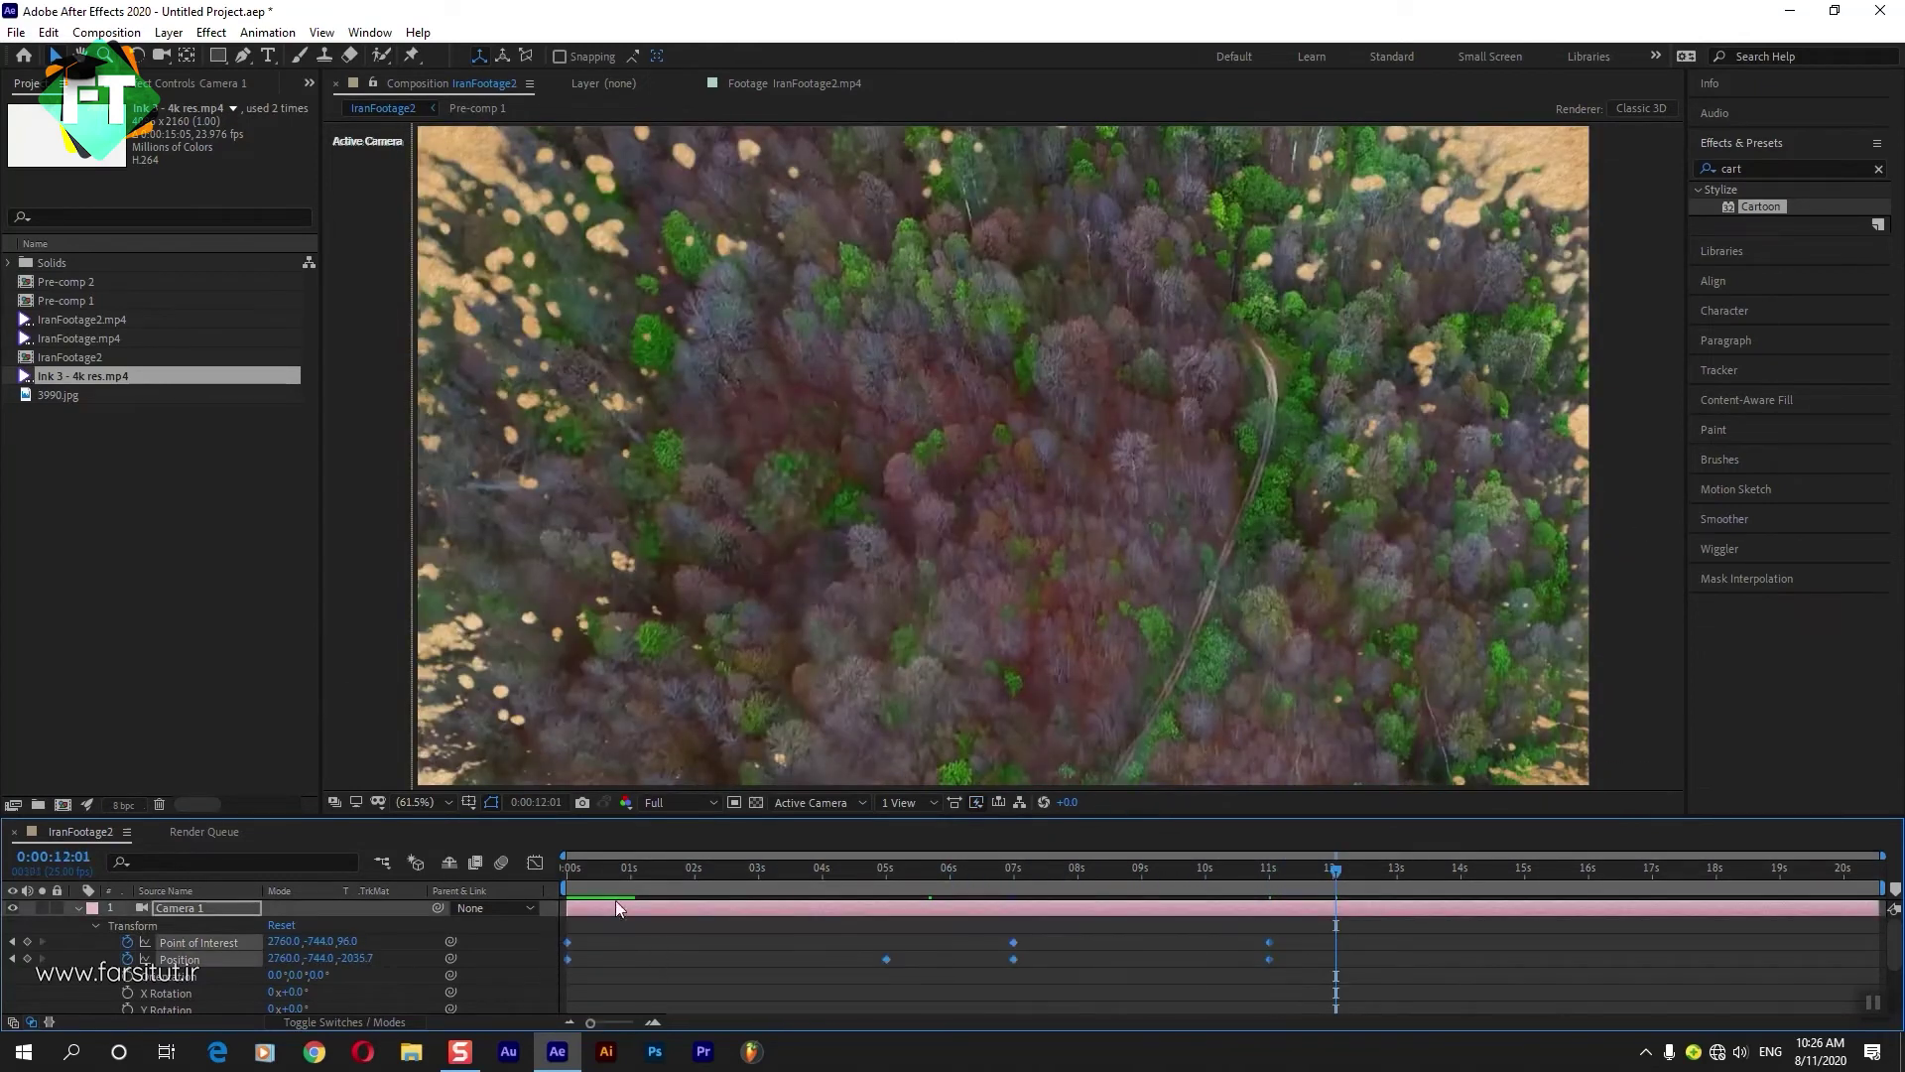
key("Home")
left_click(79, 909)
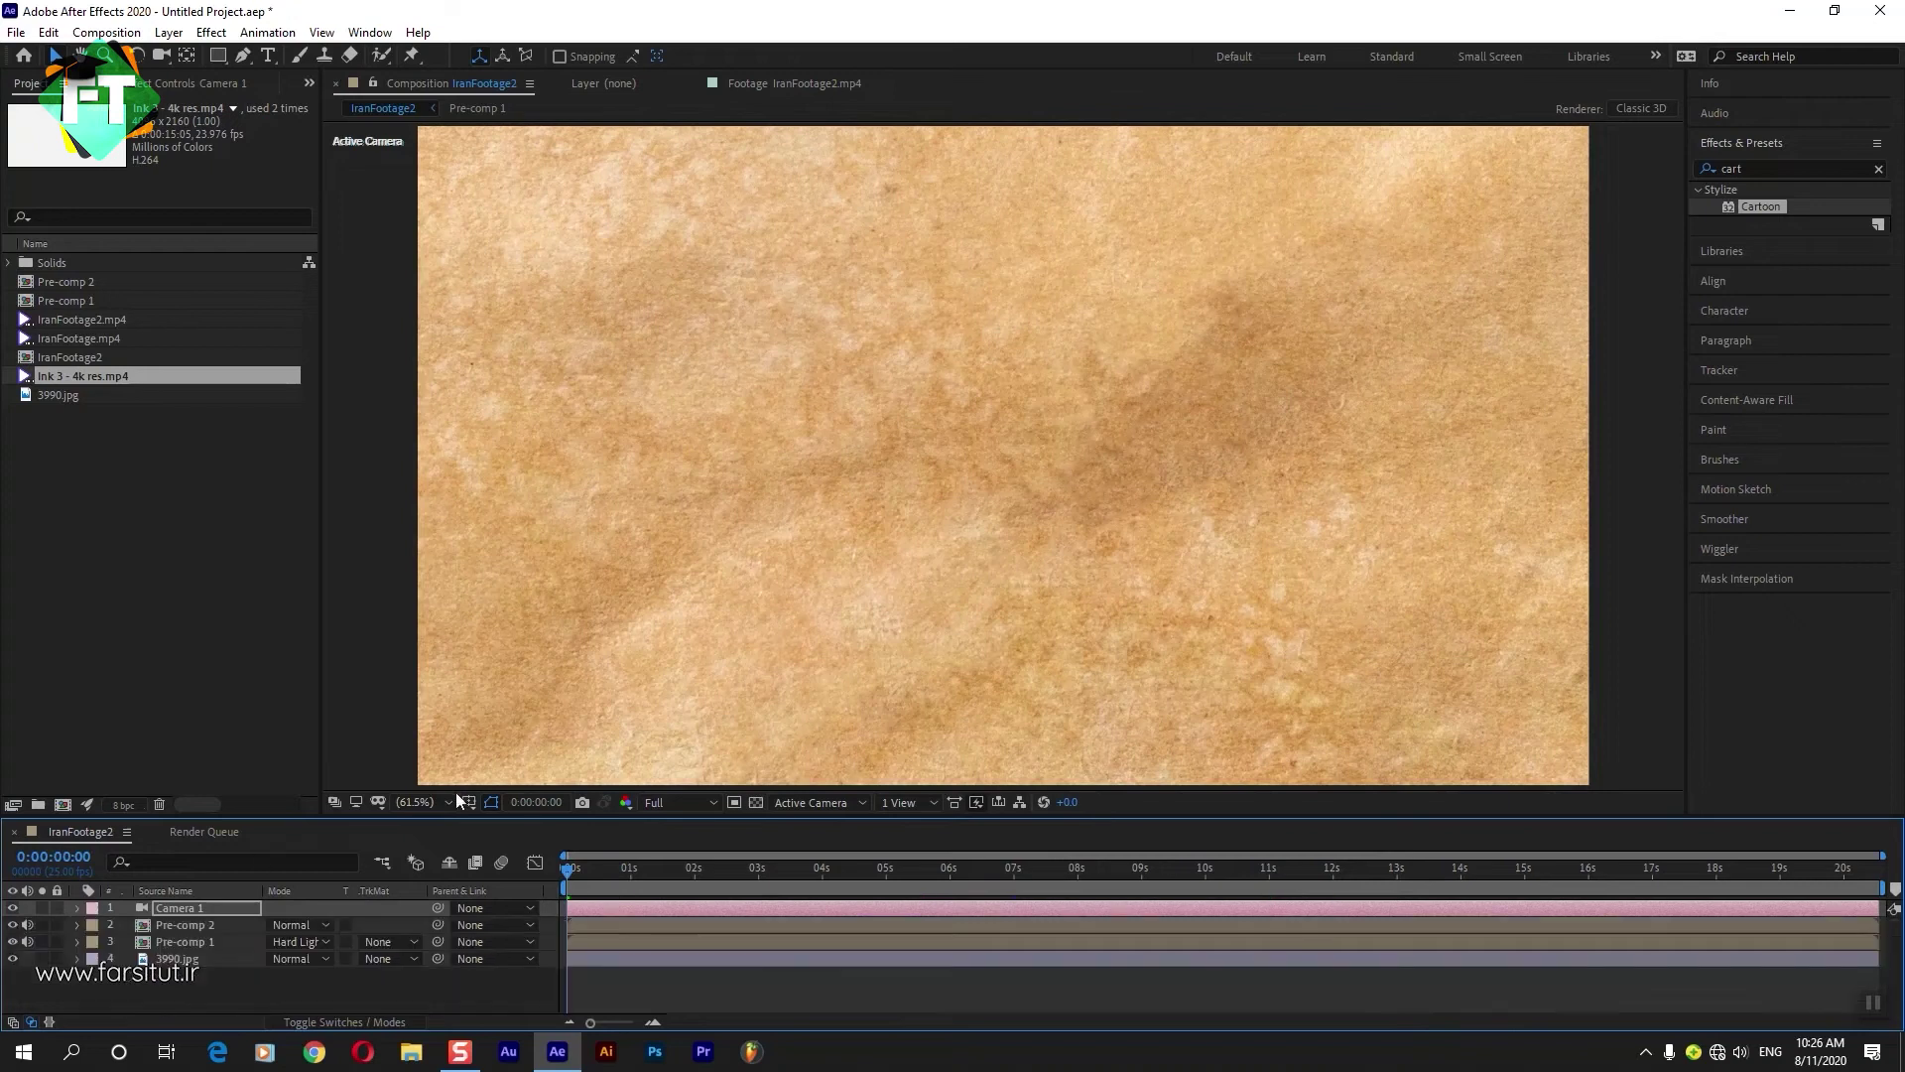
Add a null object layer and rename it 'controller'.
left_click(448, 802)
left_click(772, 974)
key("comma")
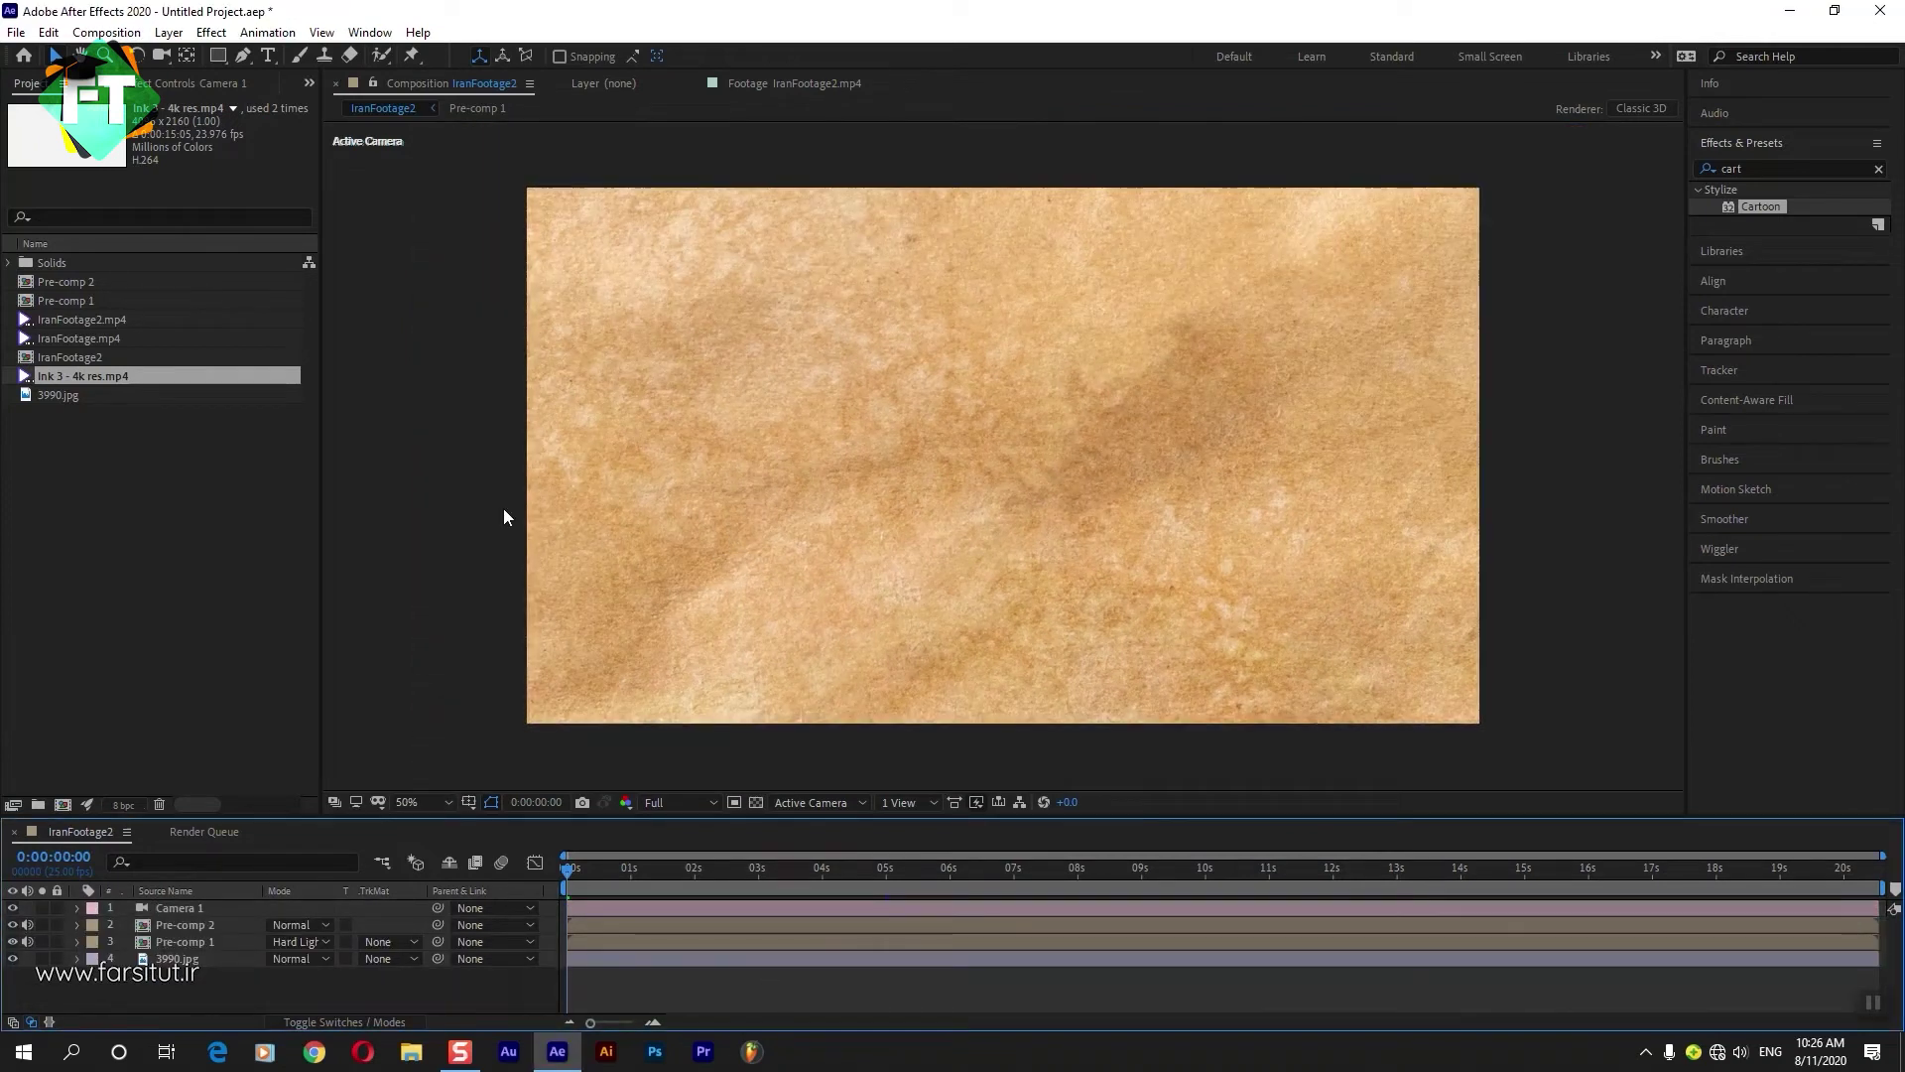
left_click(169, 33)
mouse_move(328, 54)
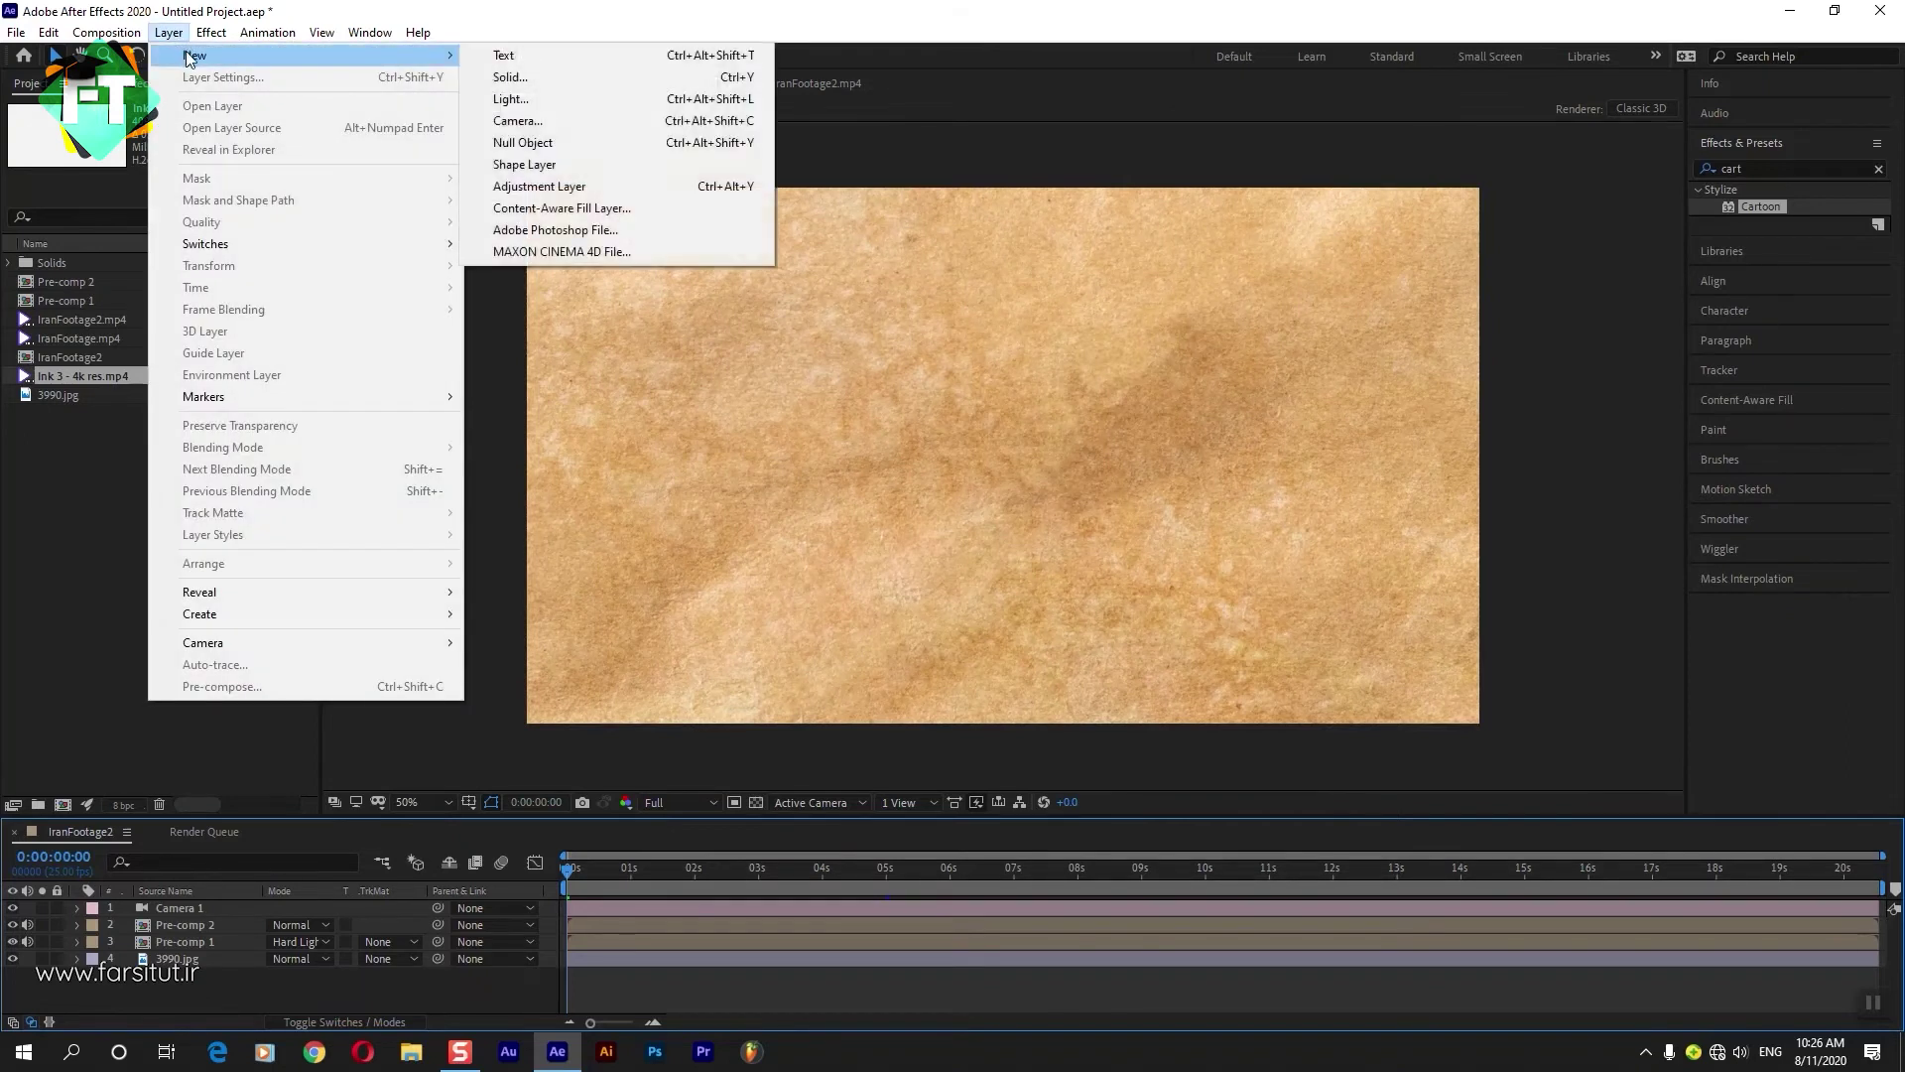
left_click(515, 145)
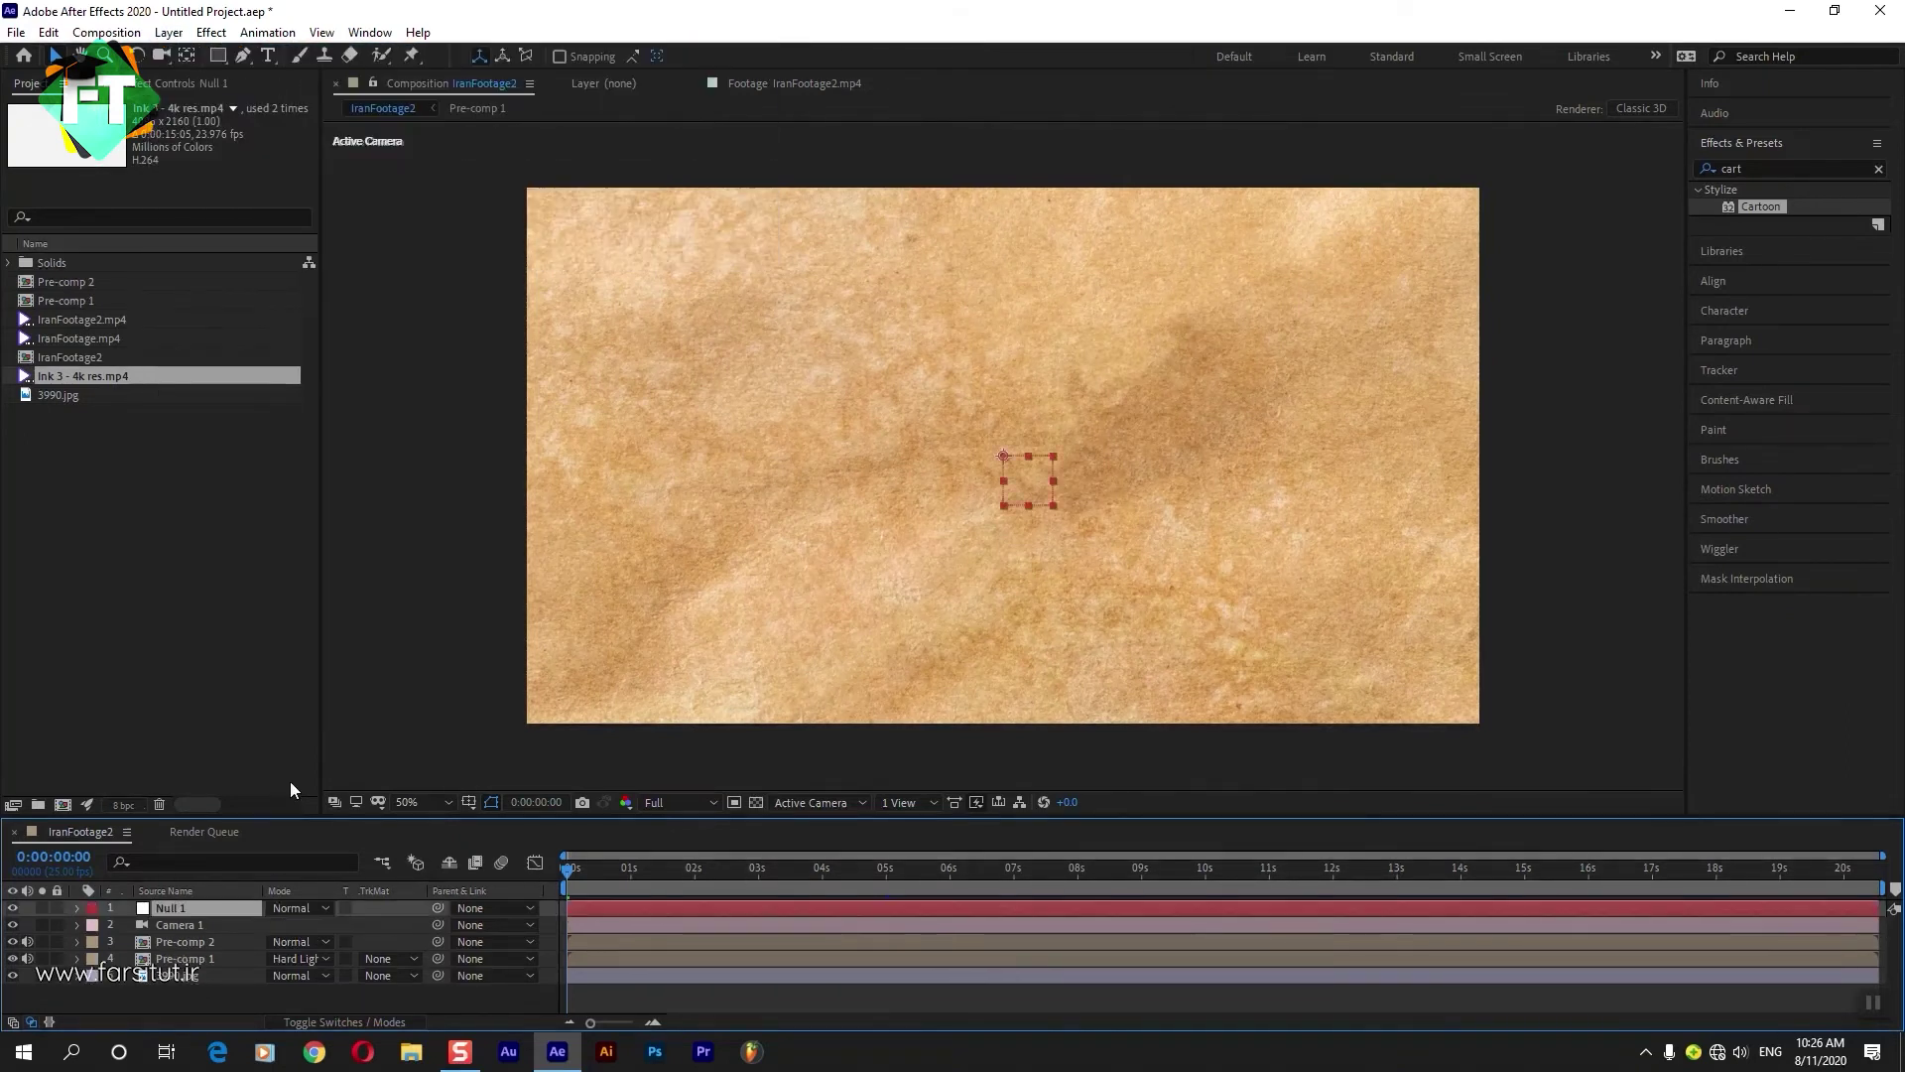
key("Return")
type("controller")
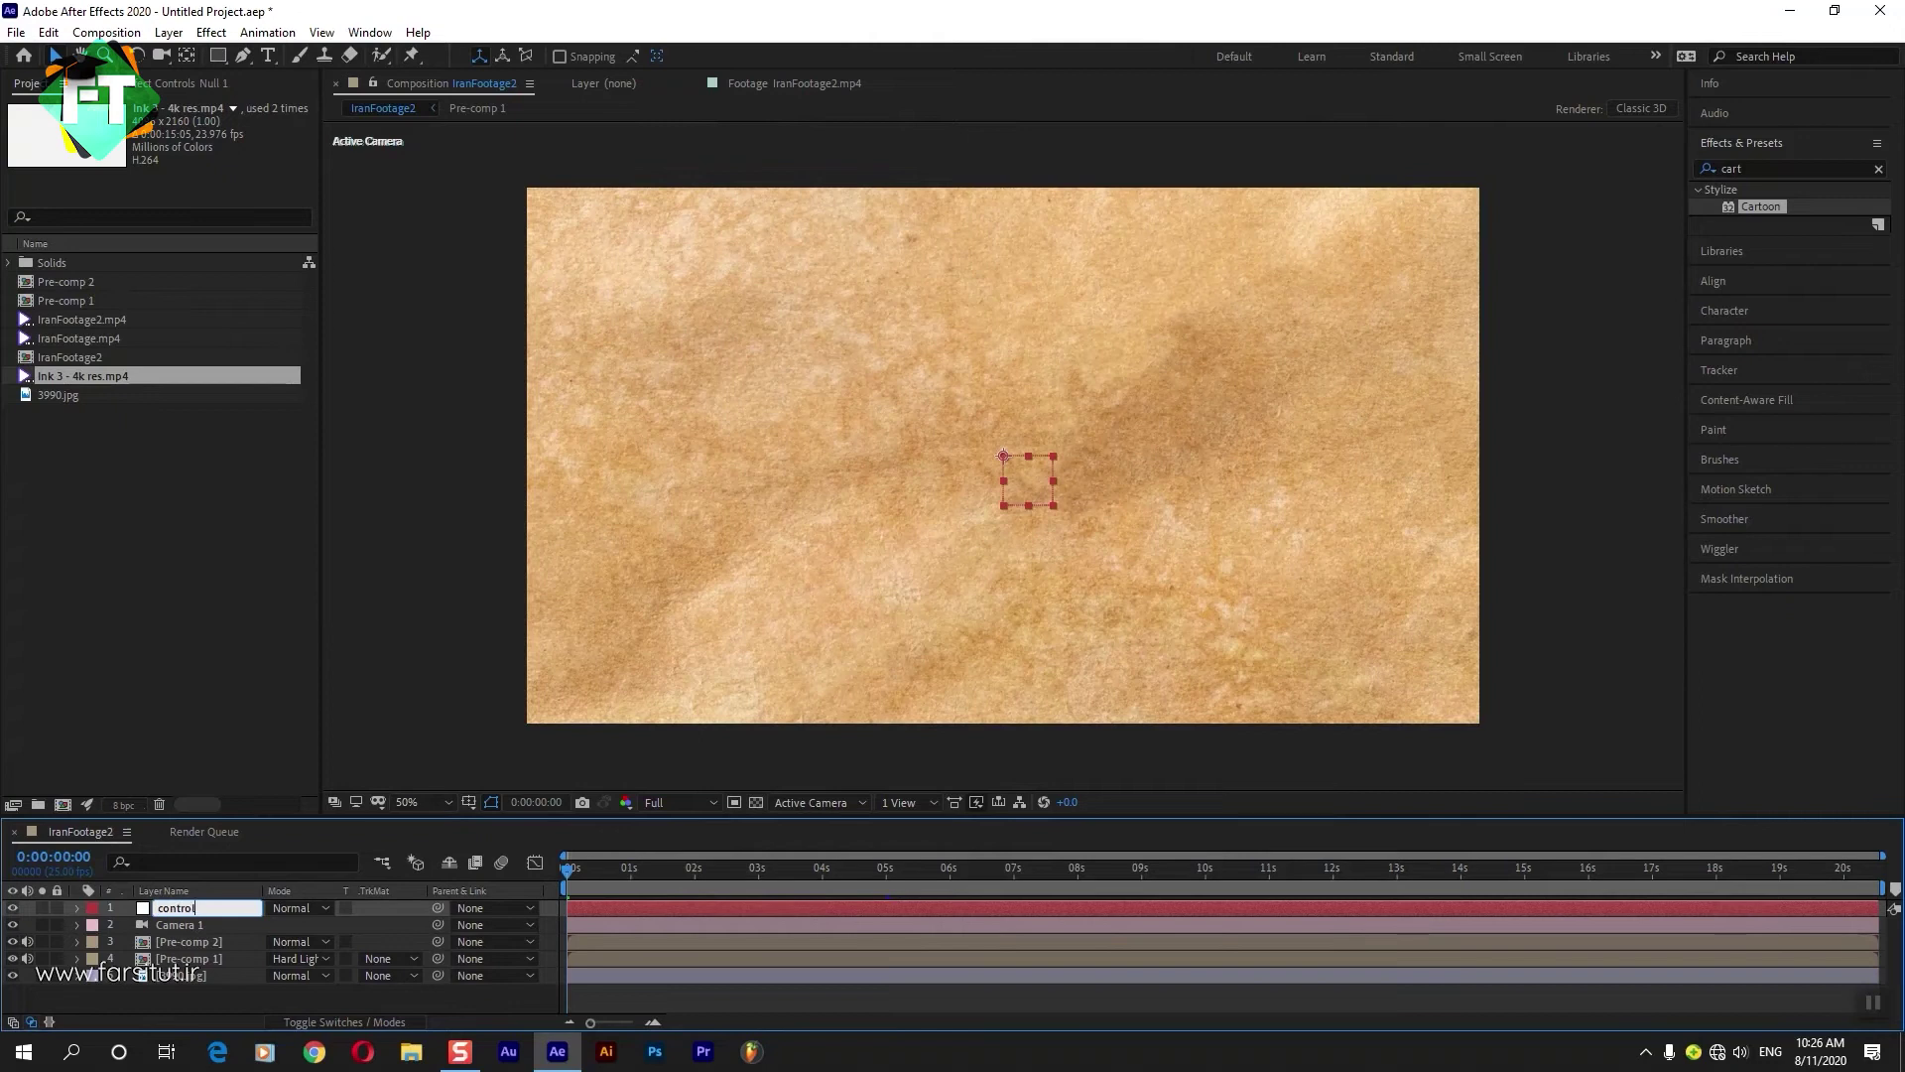
key("Return")
Parent Camera 1 to the controller null.
left_click(186, 926)
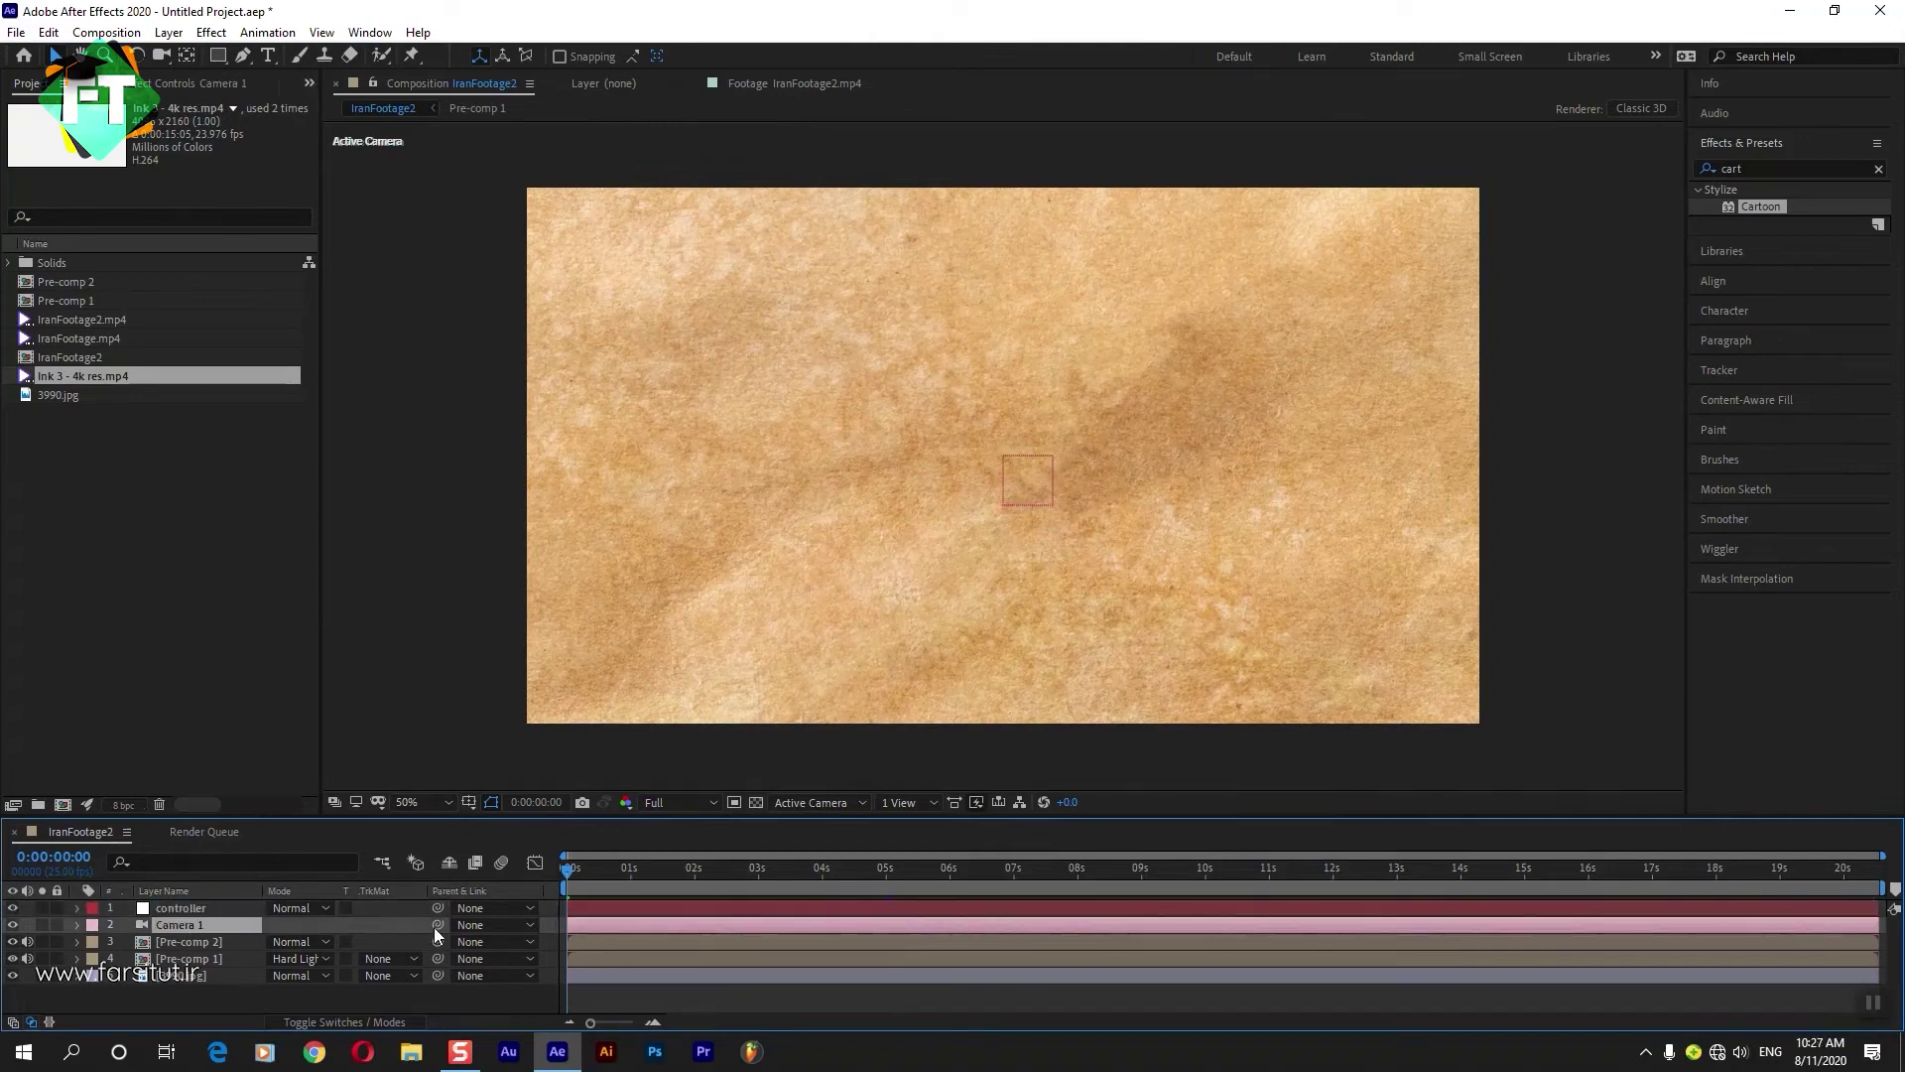
left_click_drag(248, 924, 181, 911)
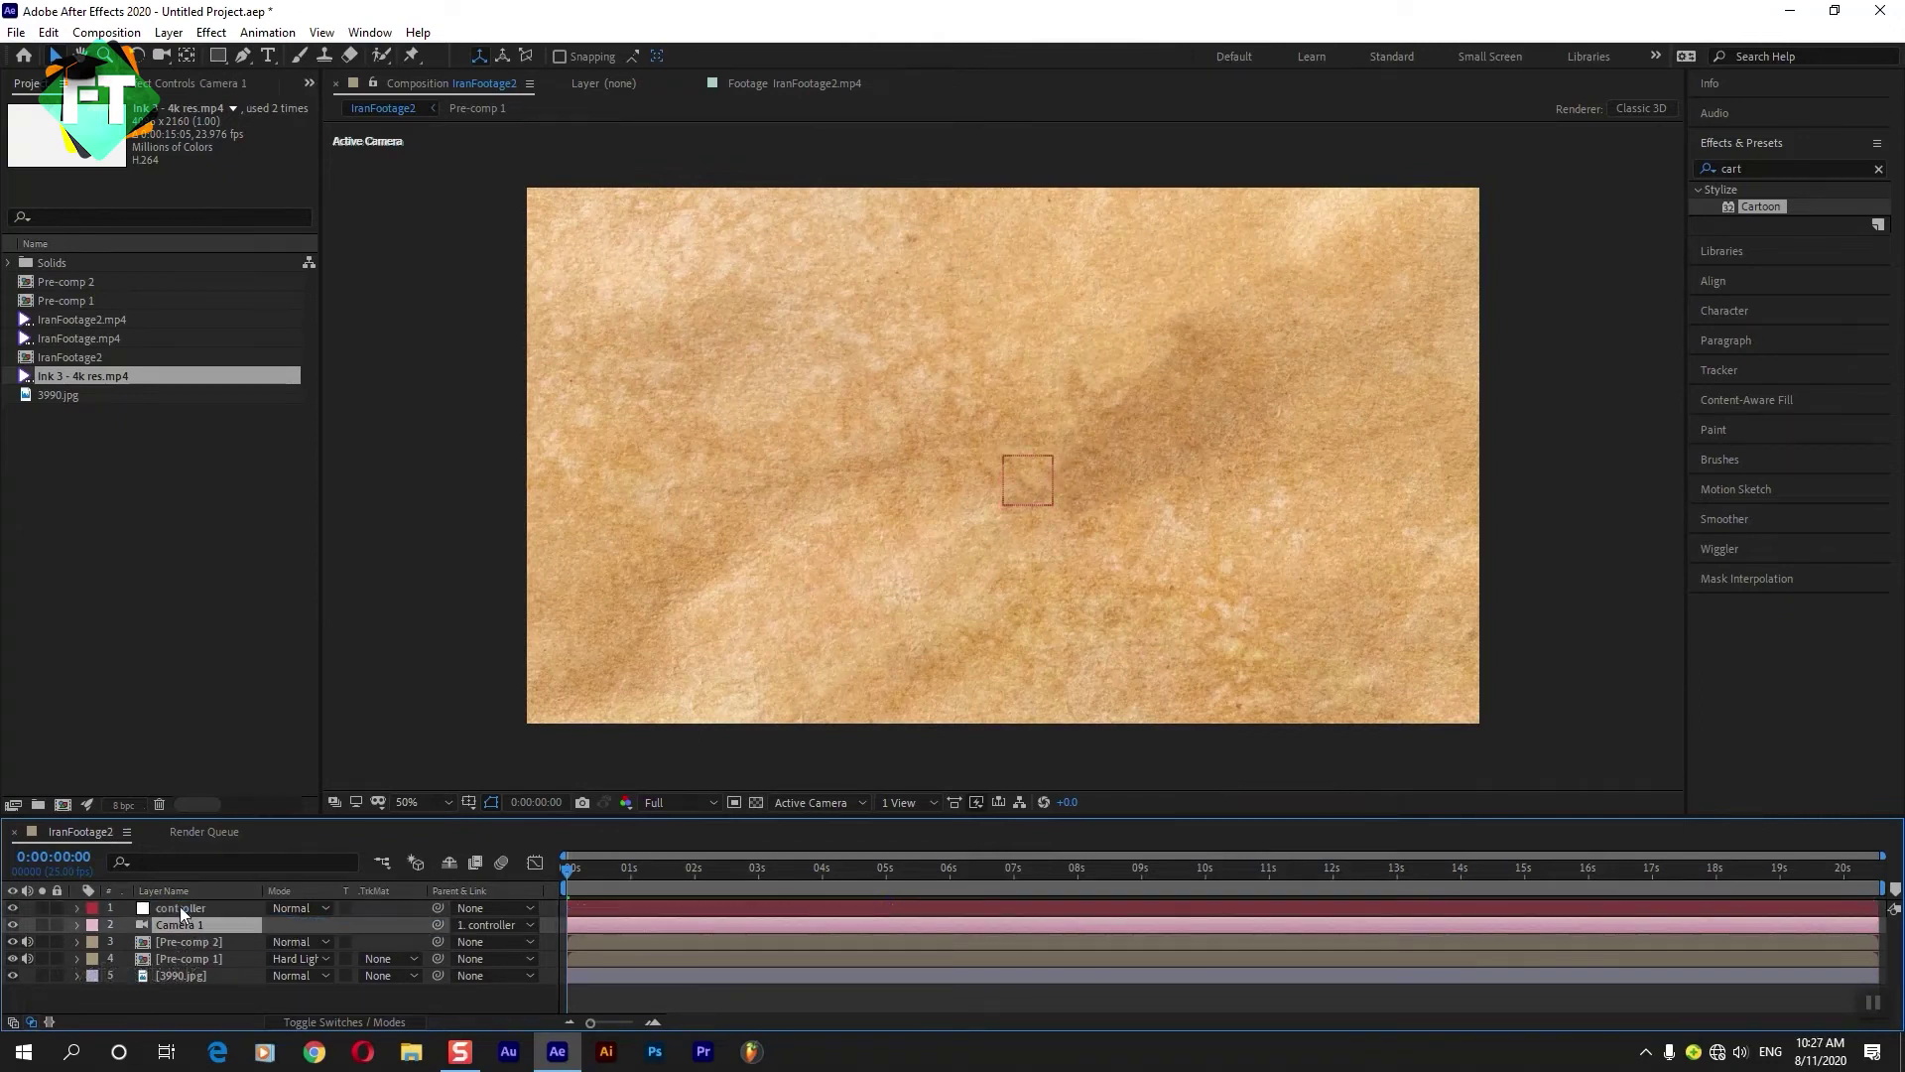
left_click(169, 483)
left_click(106, 32)
Create a new composition with a small black solid placed at its top-left.
left_click(139, 49)
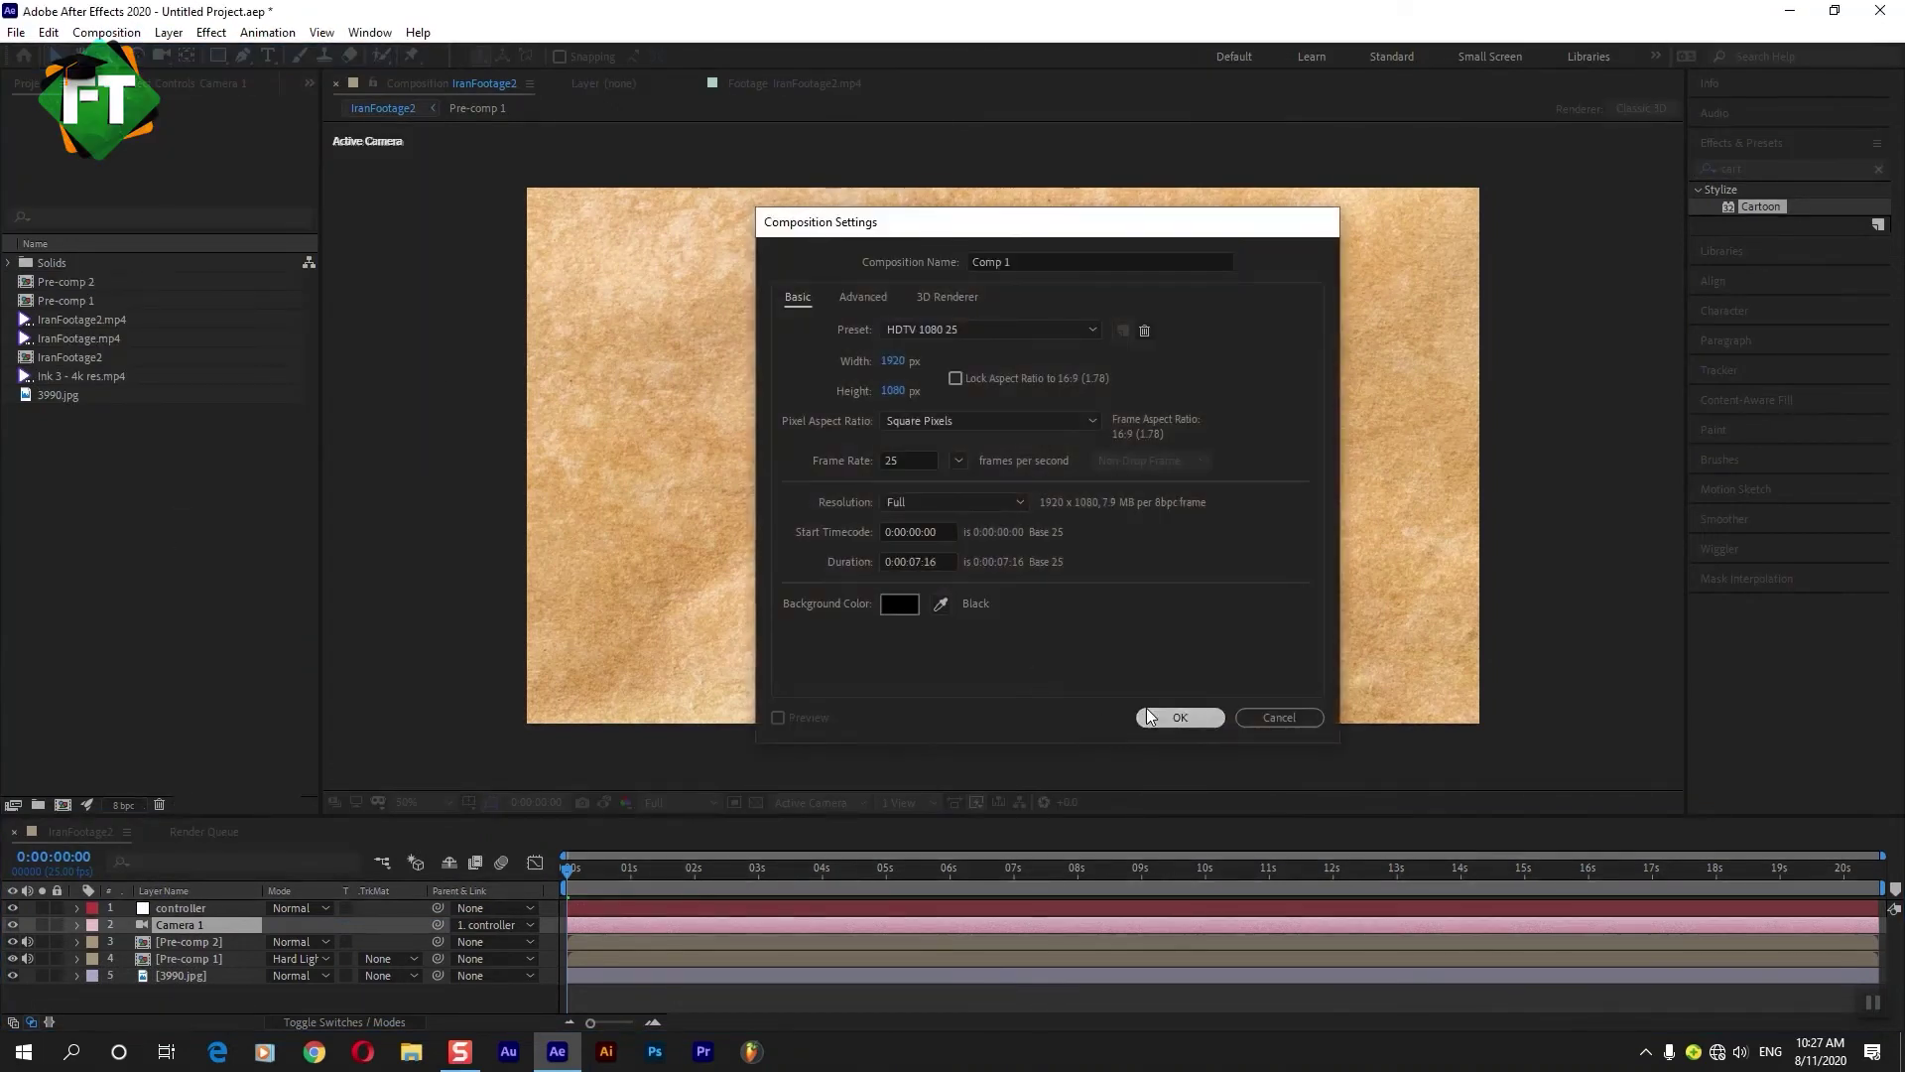
left_click(1179, 716)
left_click(168, 32)
mouse_move(347, 62)
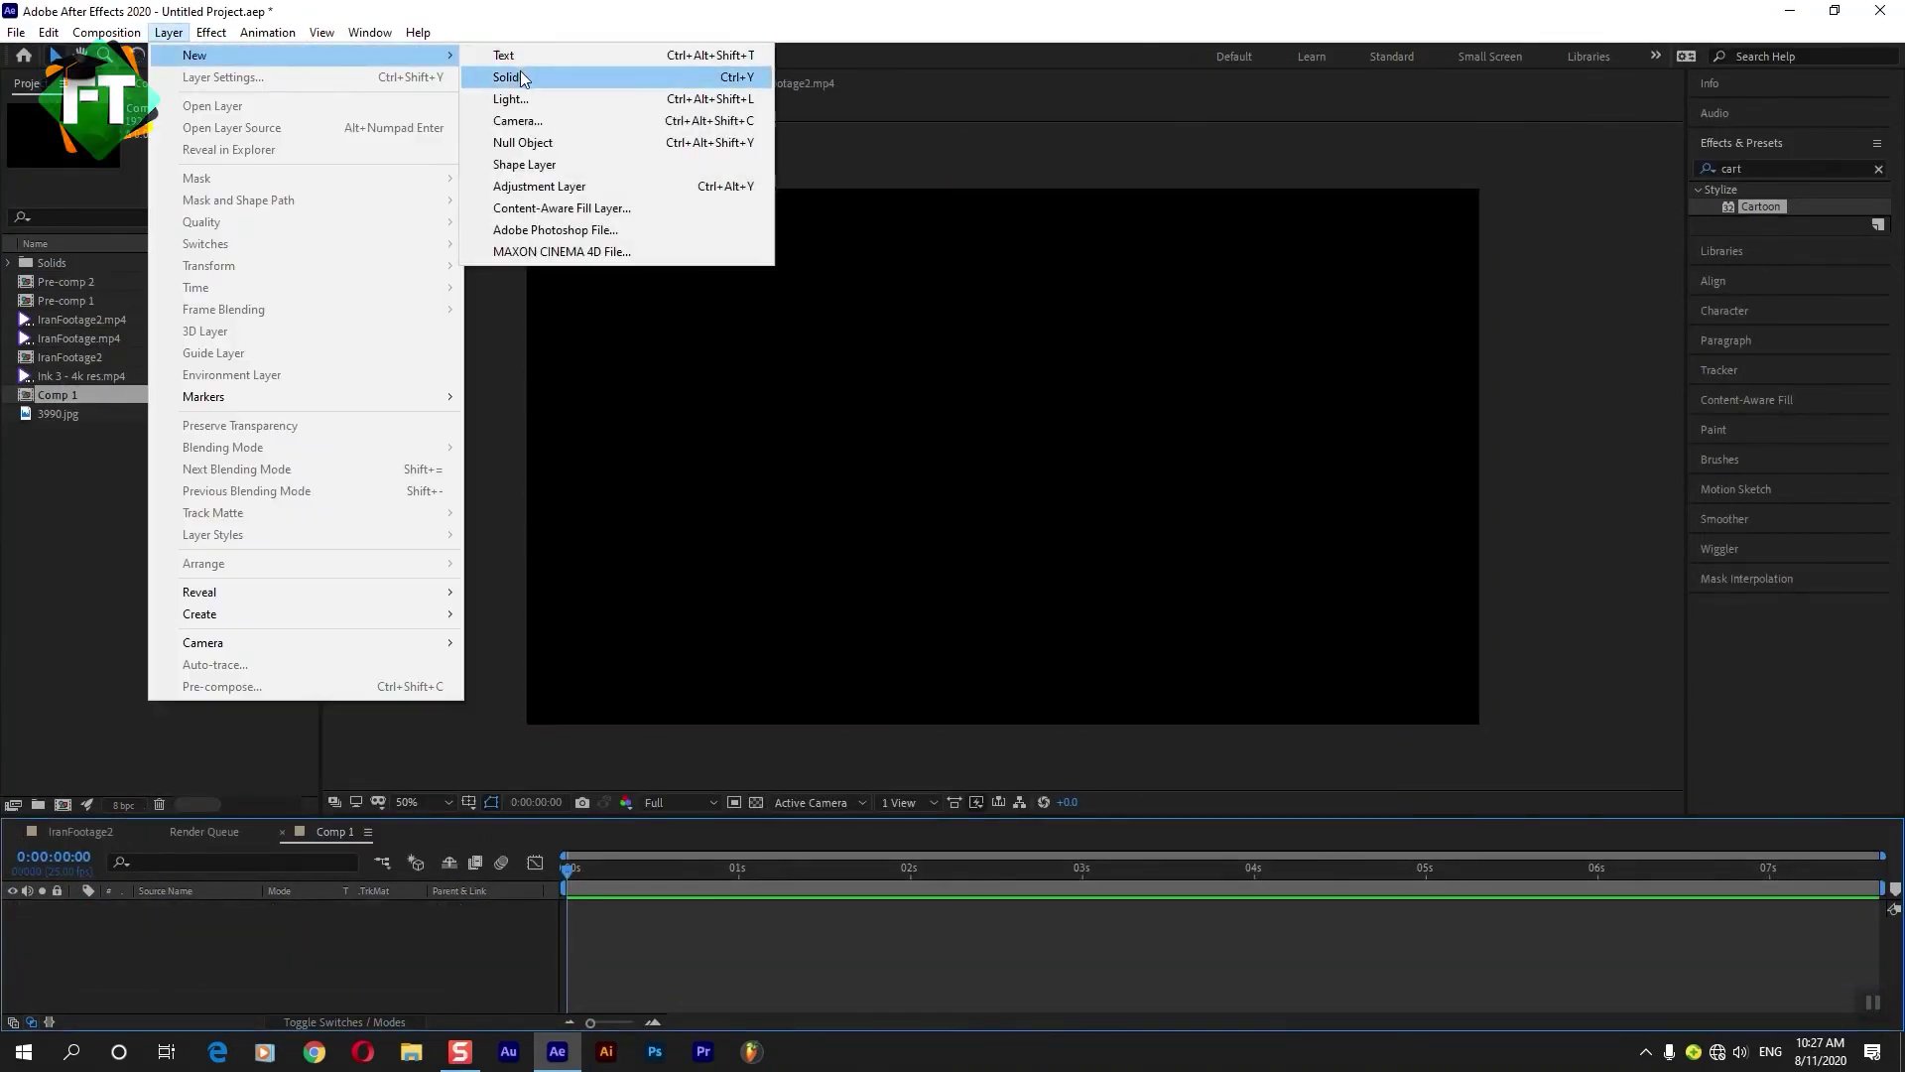
left_click(510, 76)
key("Return")
left_click_drag(1483, 723, 1204, 601)
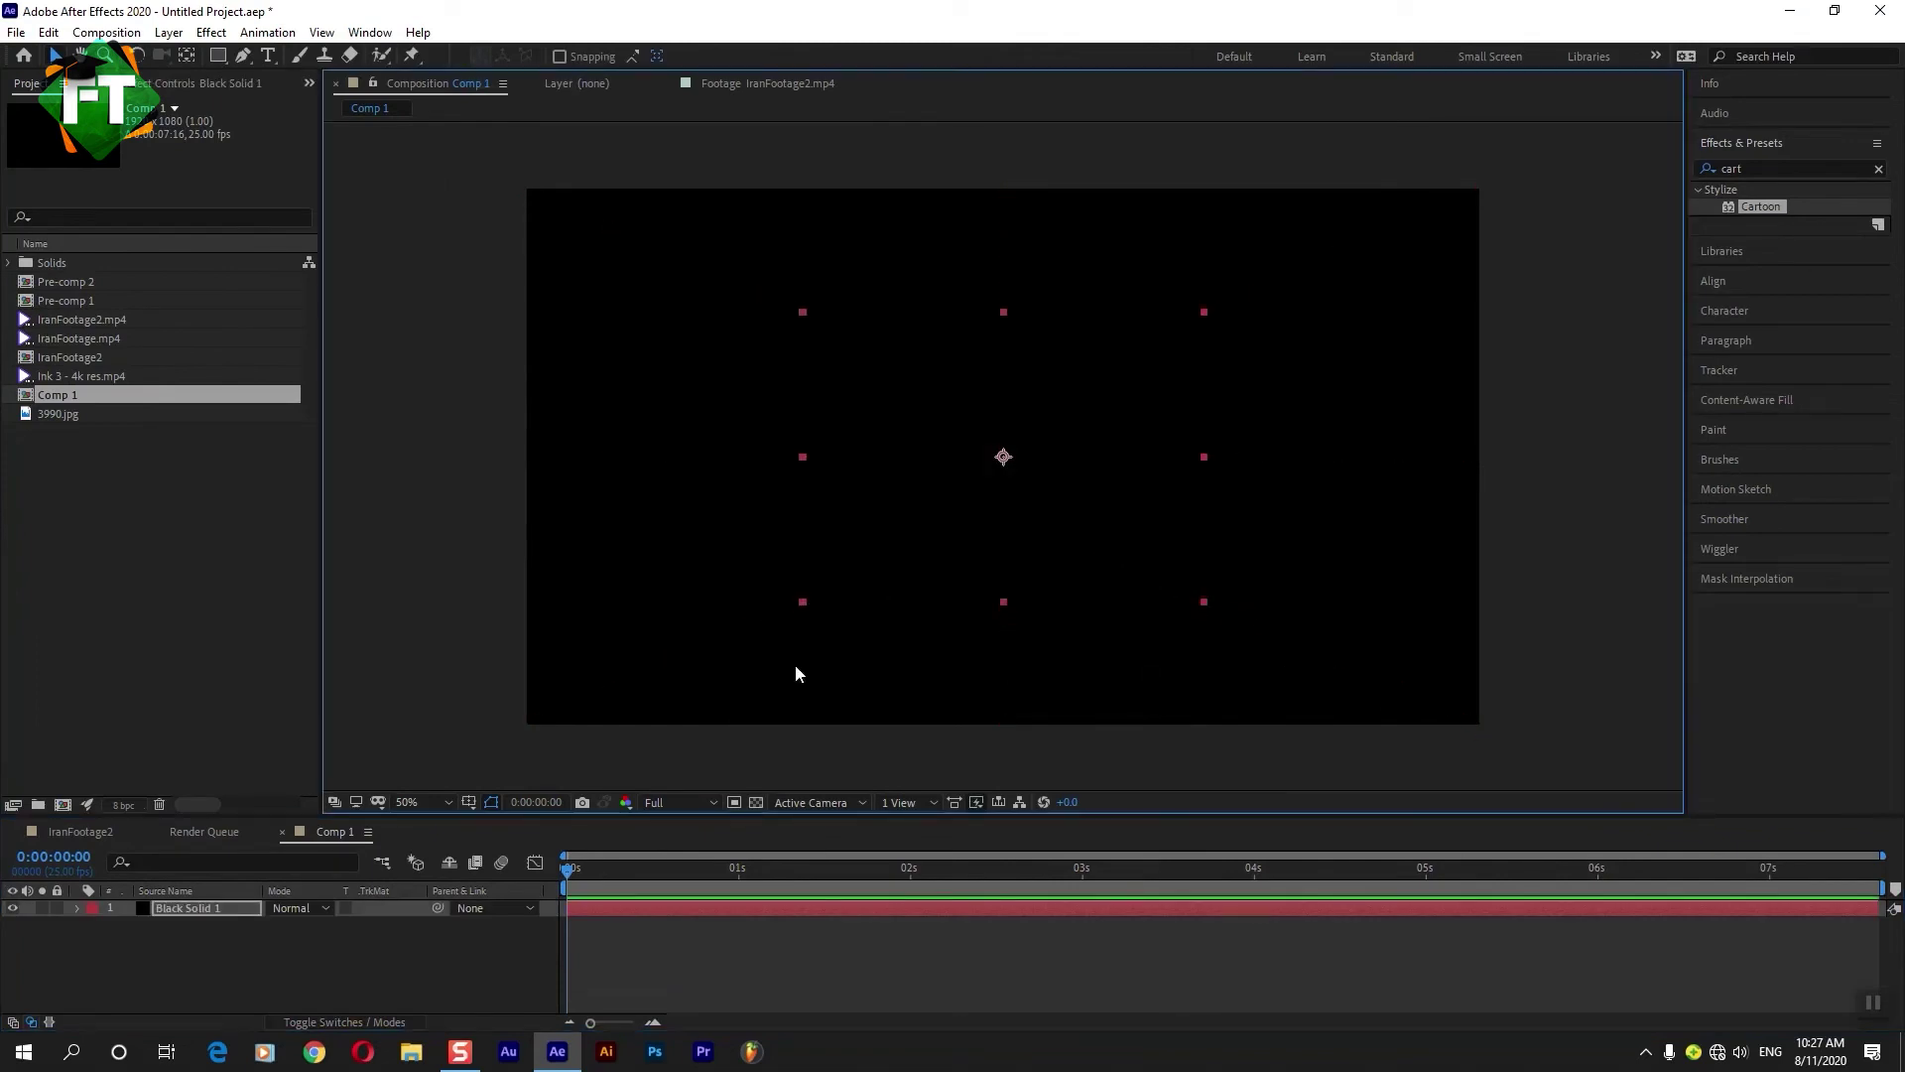
left_click(755, 802)
left_click_drag(856, 596, 595, 486)
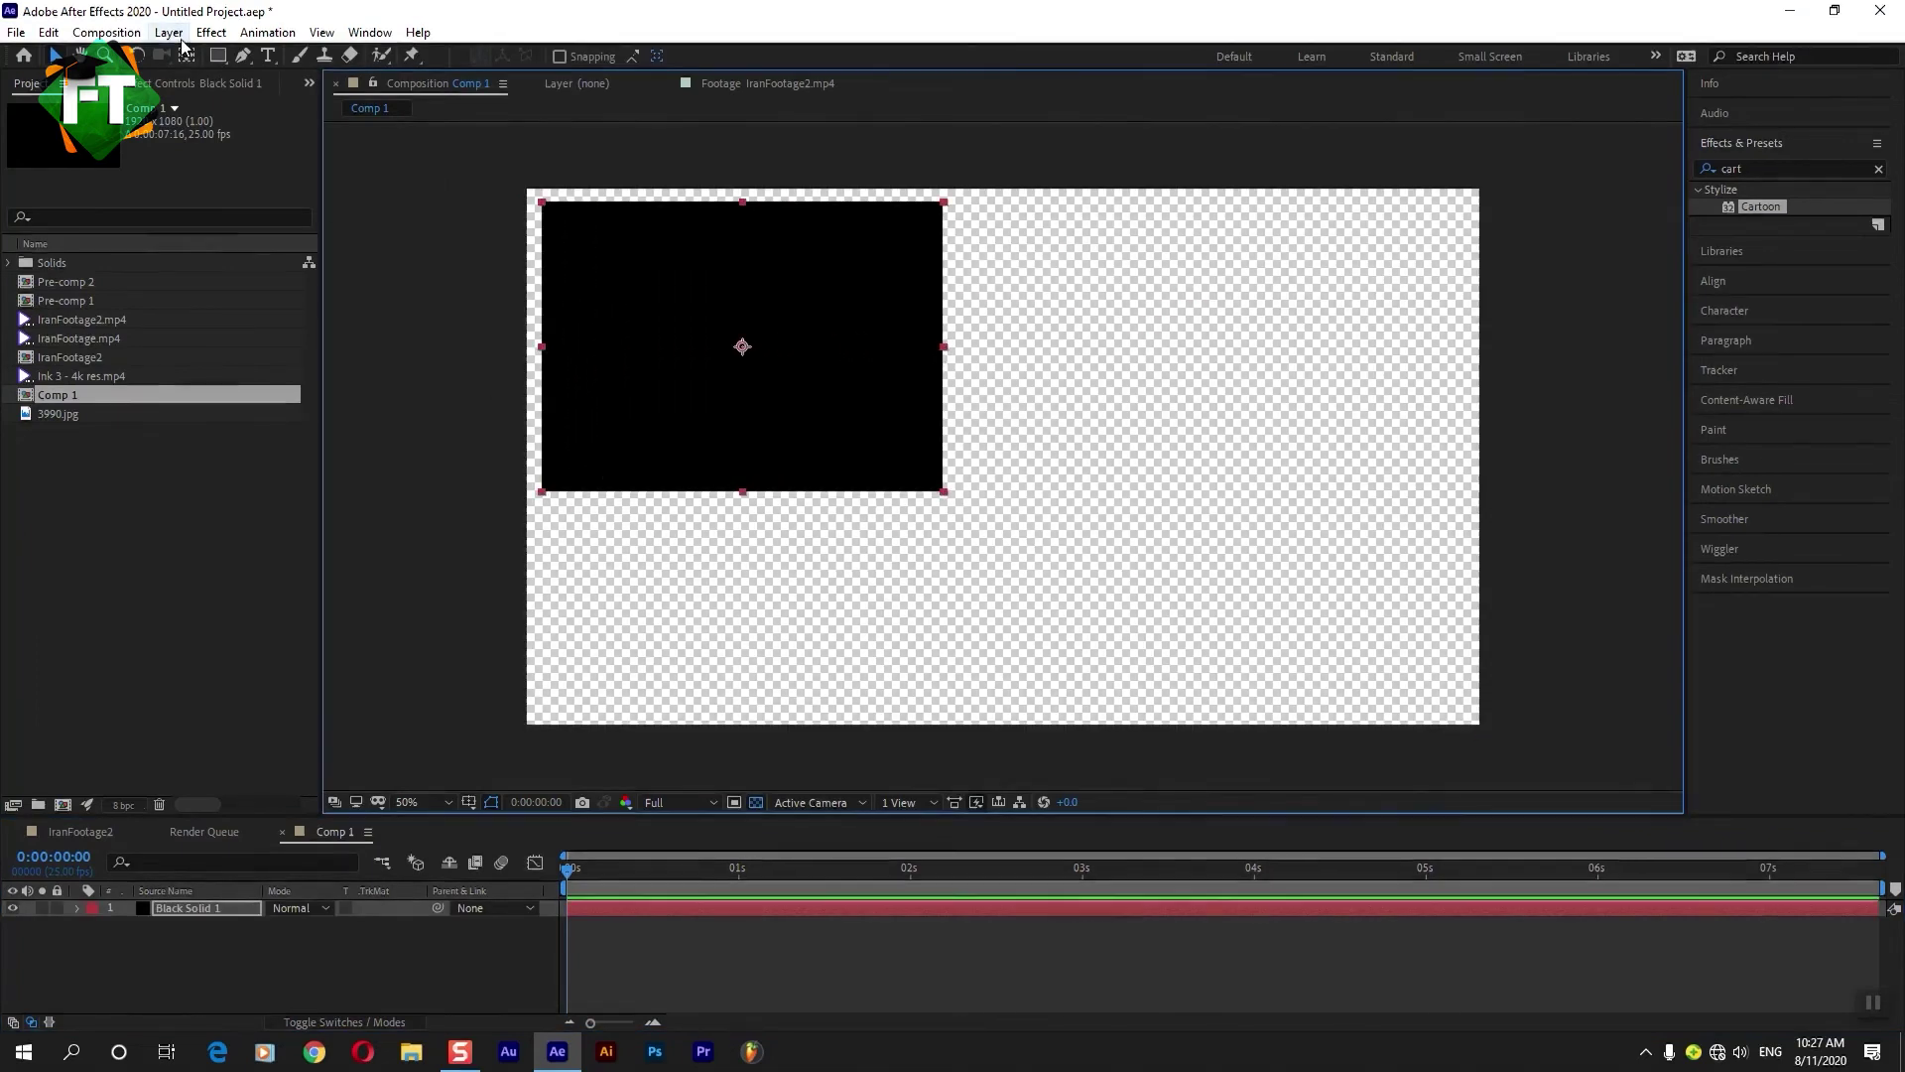
Add a null object and parent Black Solid 1 to Null 2.
left_click(169, 32)
mouse_move(453, 60)
left_click(536, 142)
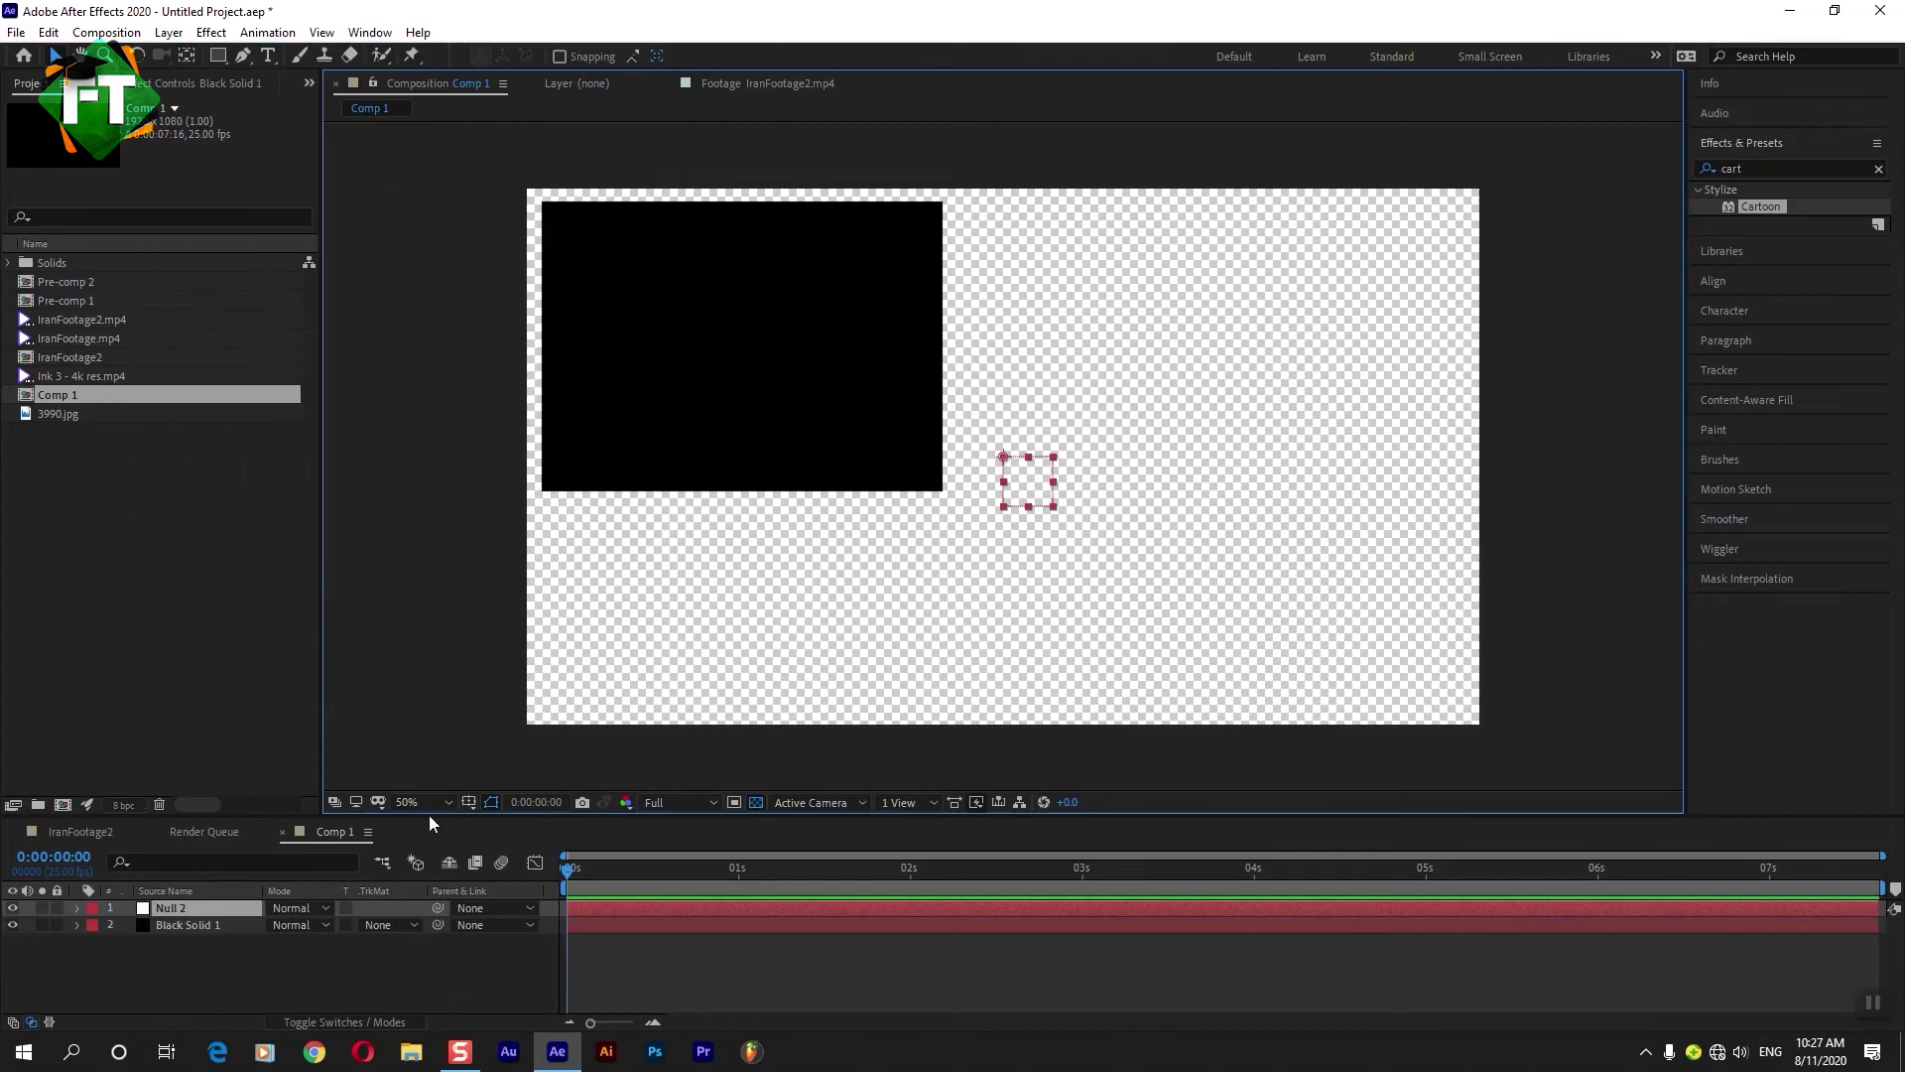
left_click(198, 923)
left_click_drag(440, 927, 183, 911)
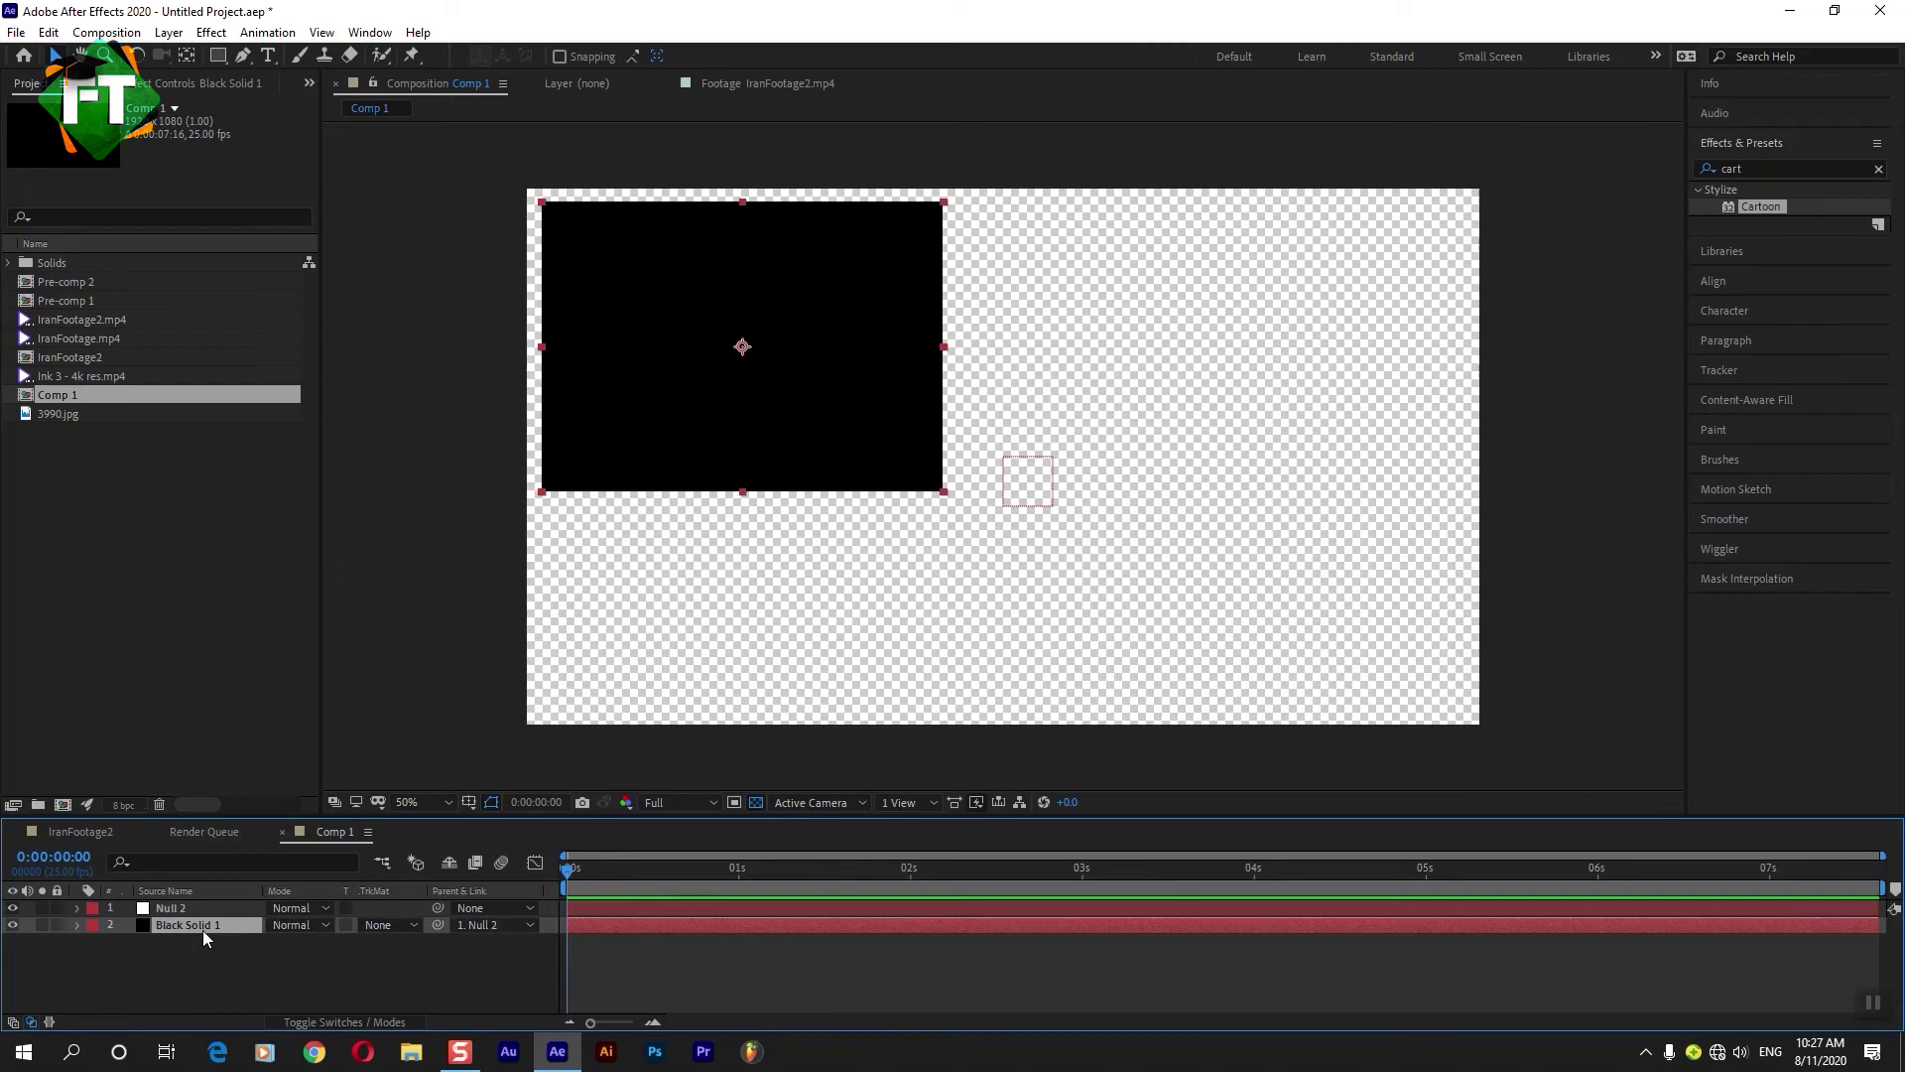
Scale Null 2 to 53% at Position 960, 560, then close Comp 1.
left_click(182, 909)
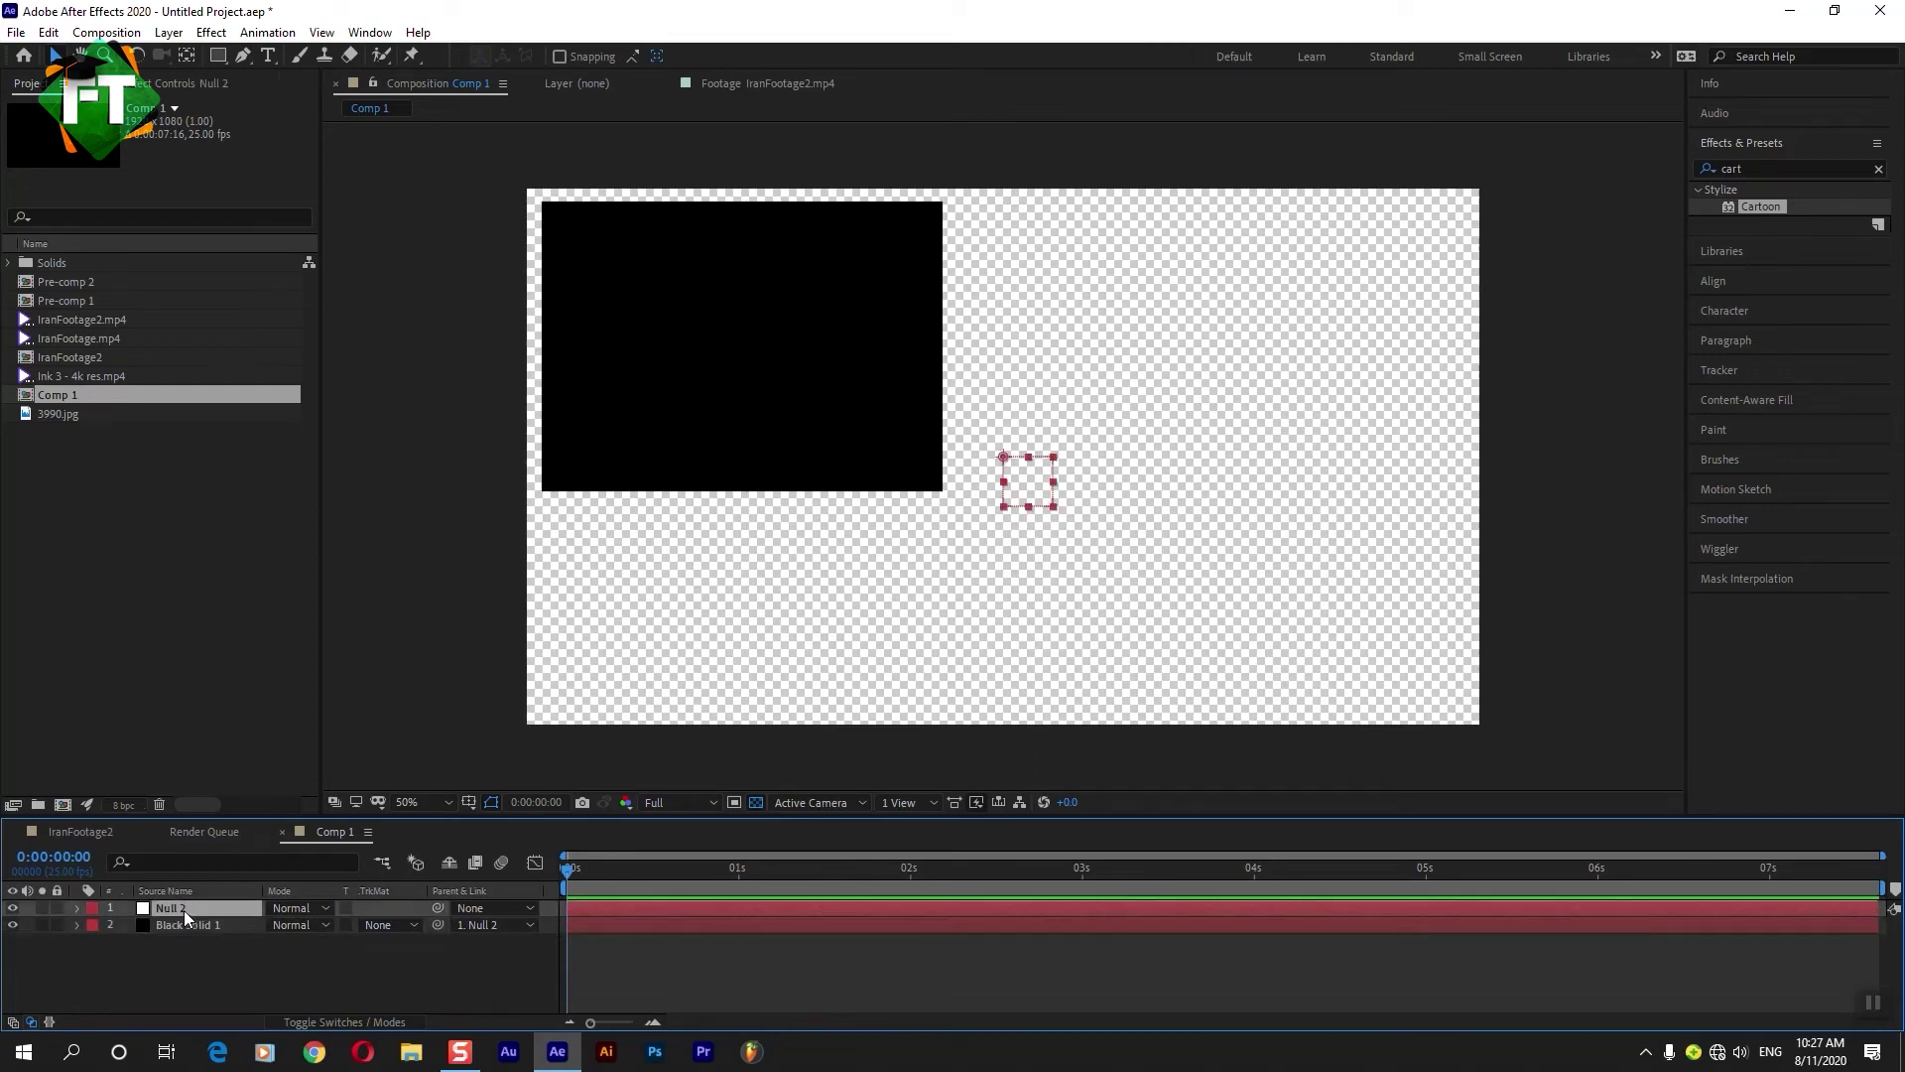
left_click(78, 910)
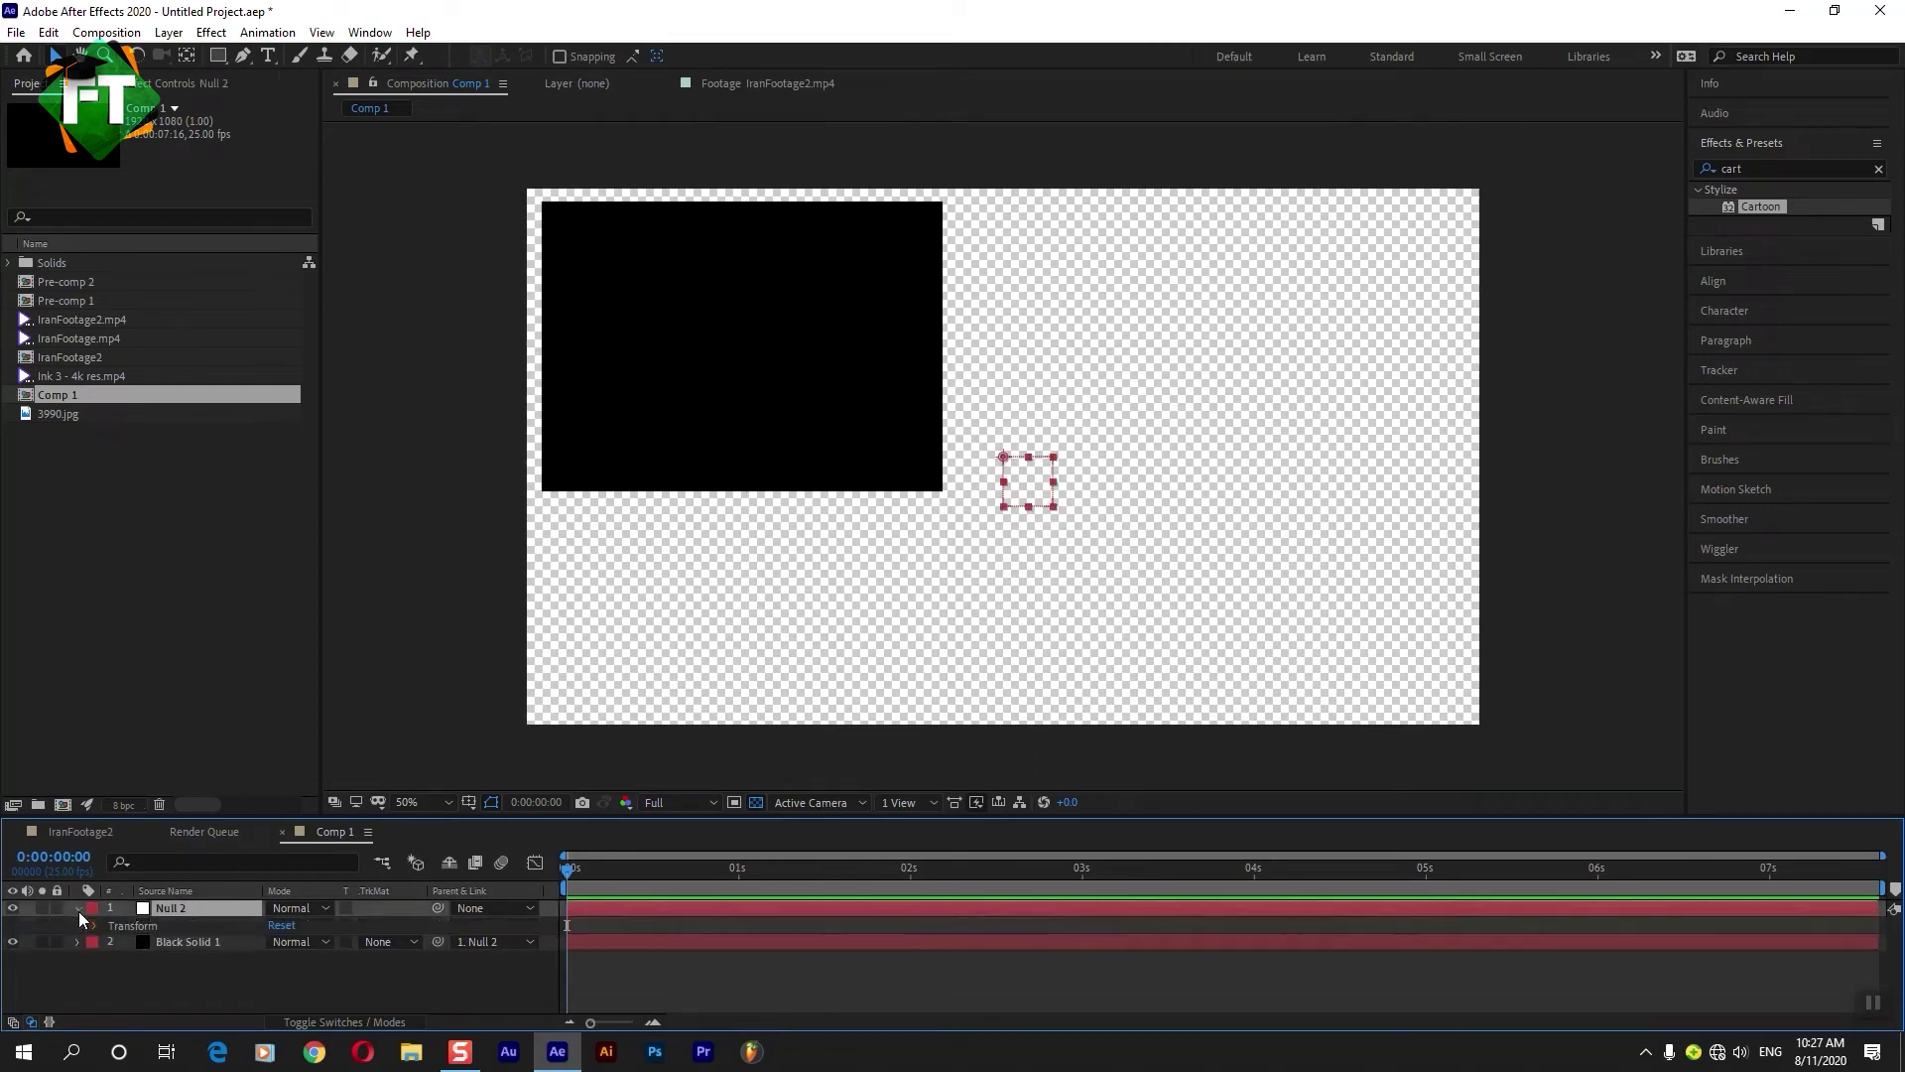
left_click(95, 922)
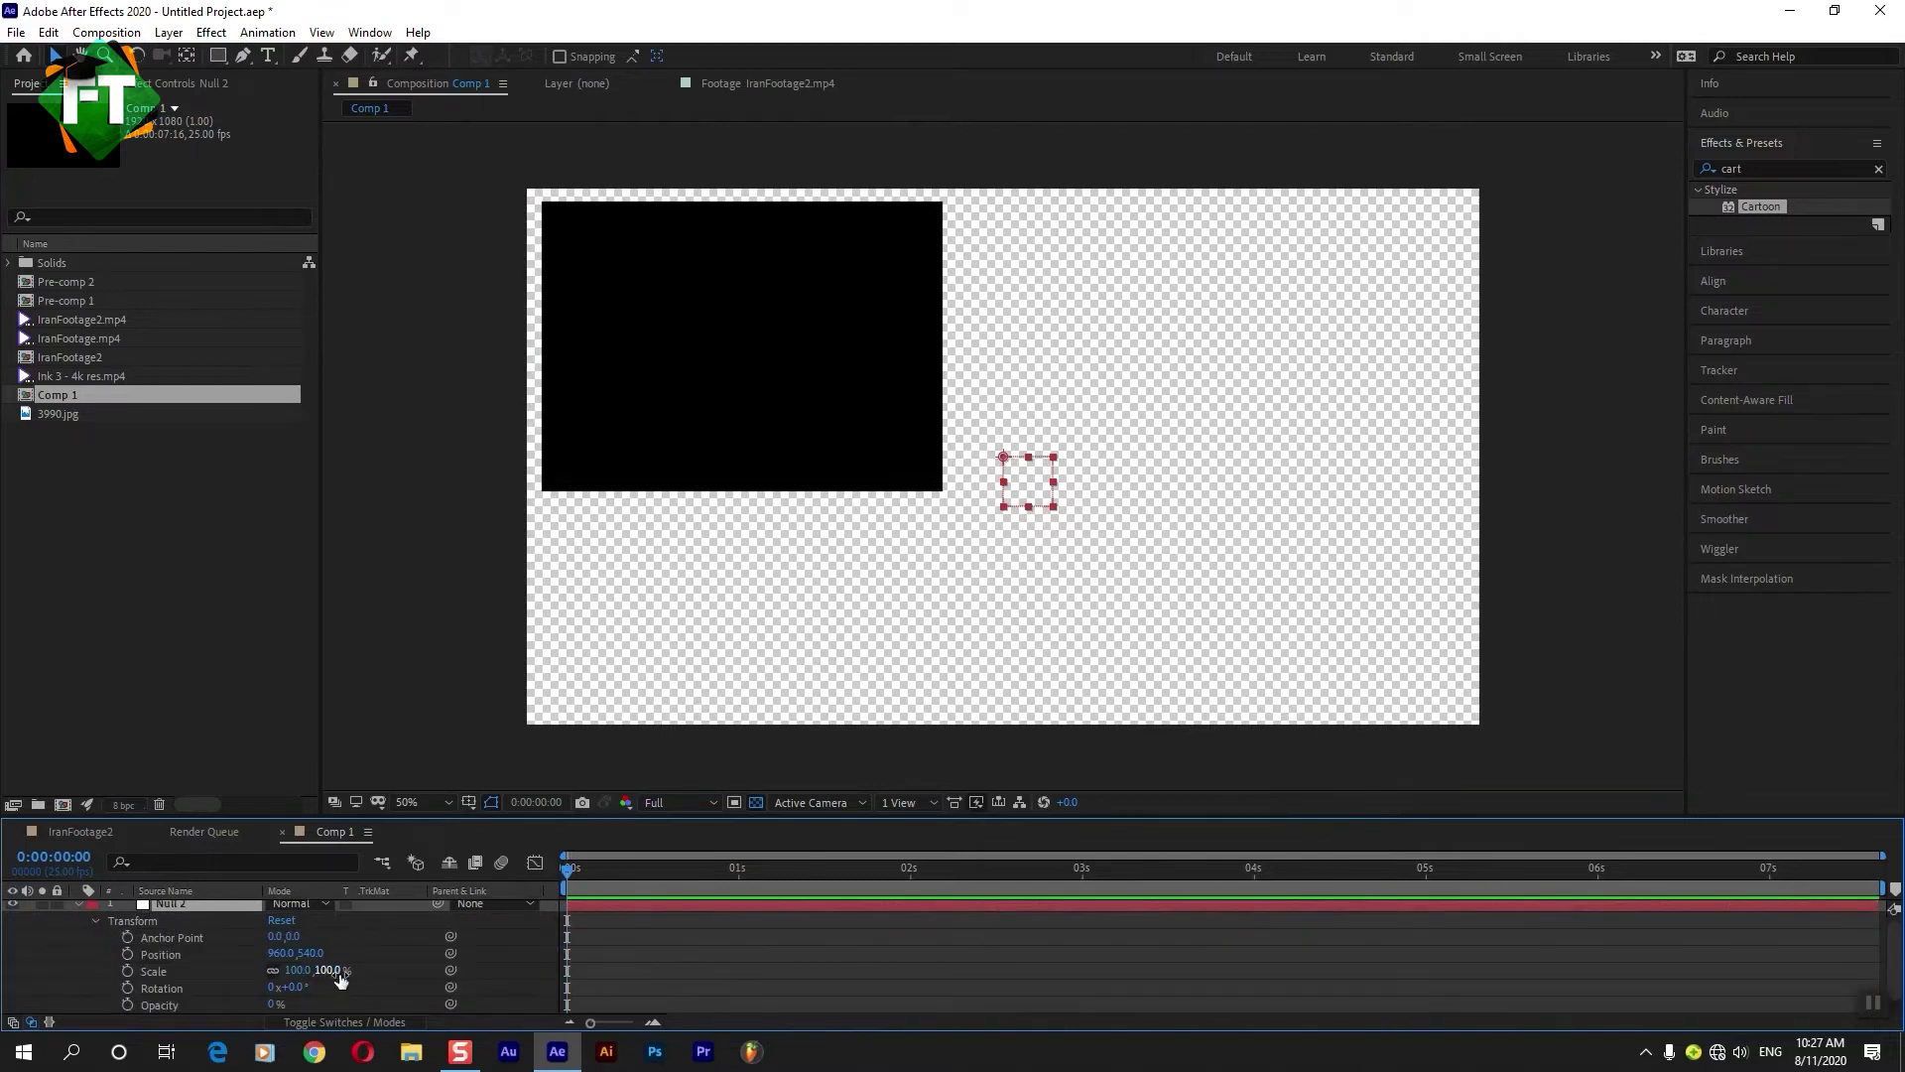
left_click_drag(335, 969, 275, 968)
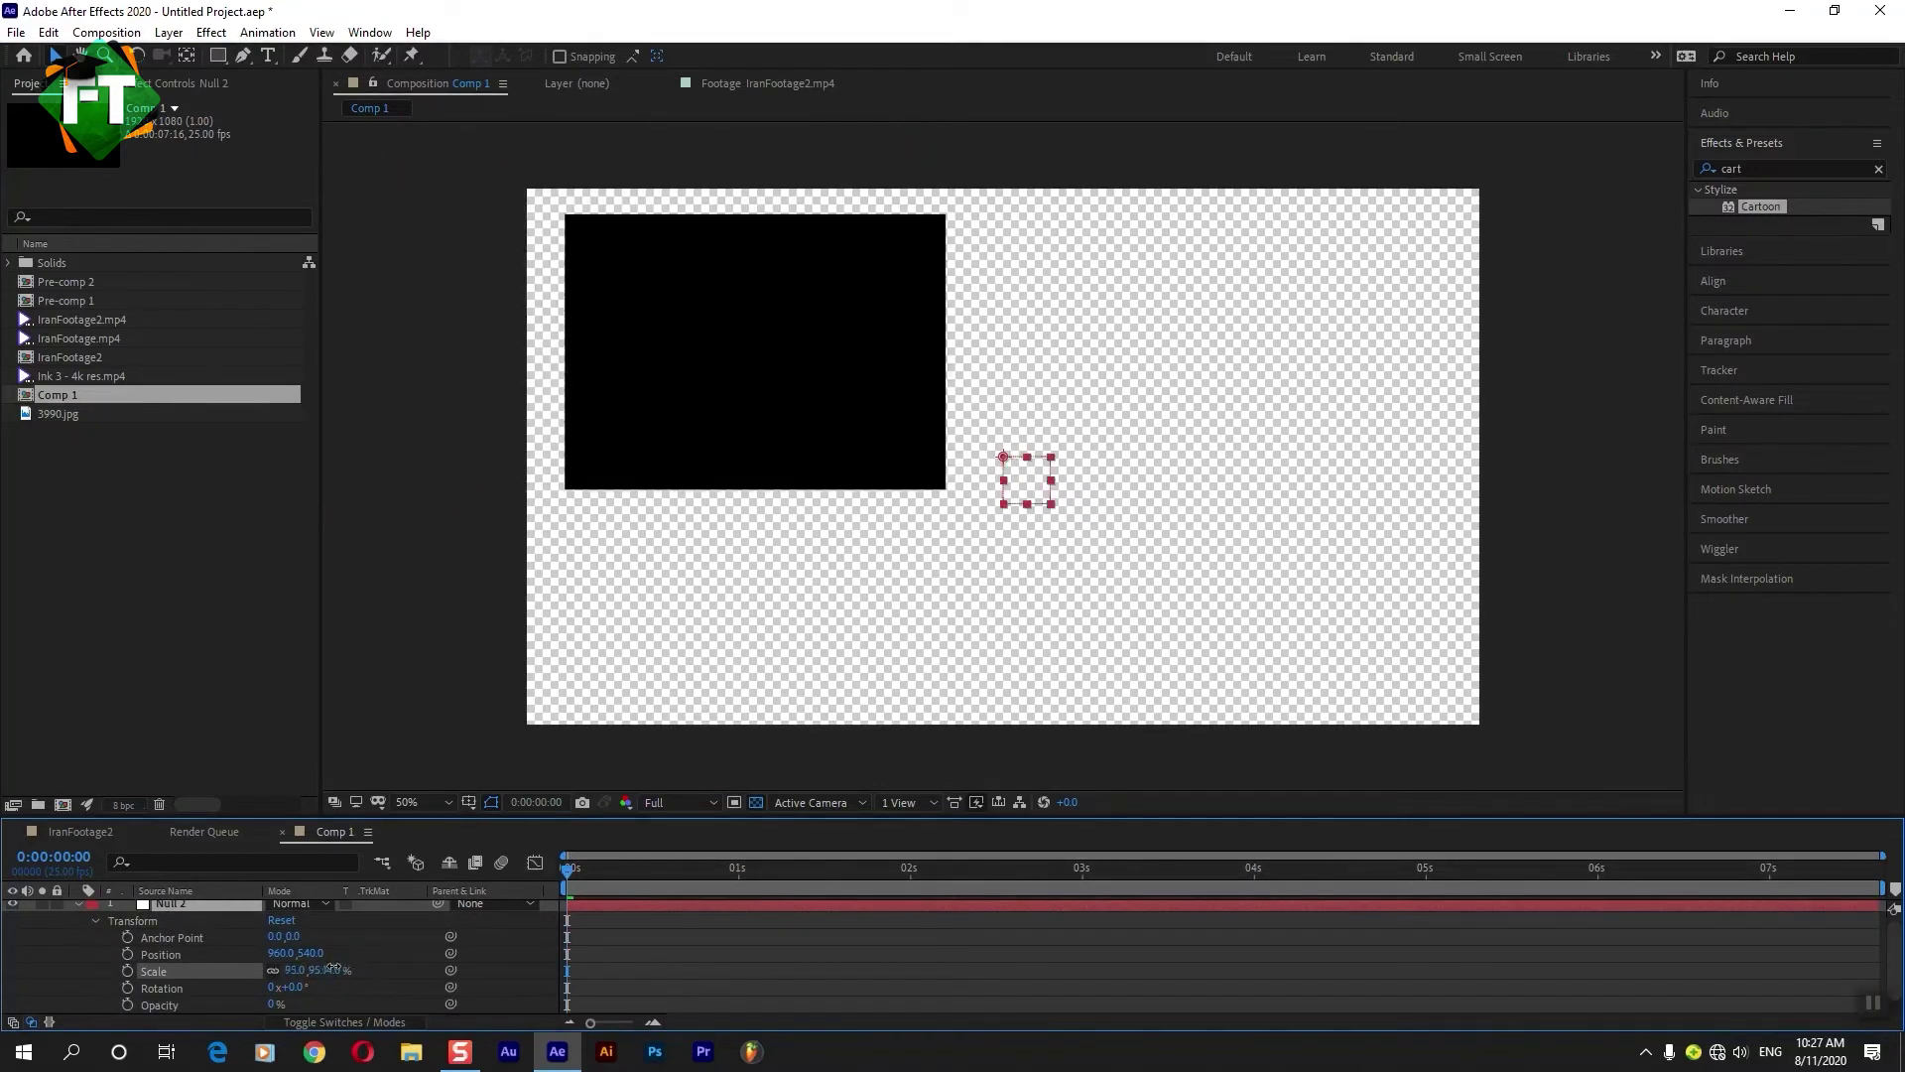
mouse_move(275, 968)
left_mouse_down()
mouse_move(511, 990)
mouse_move(412, 990)
left_mouse_up()
scroll(188, 933, "up", 1)
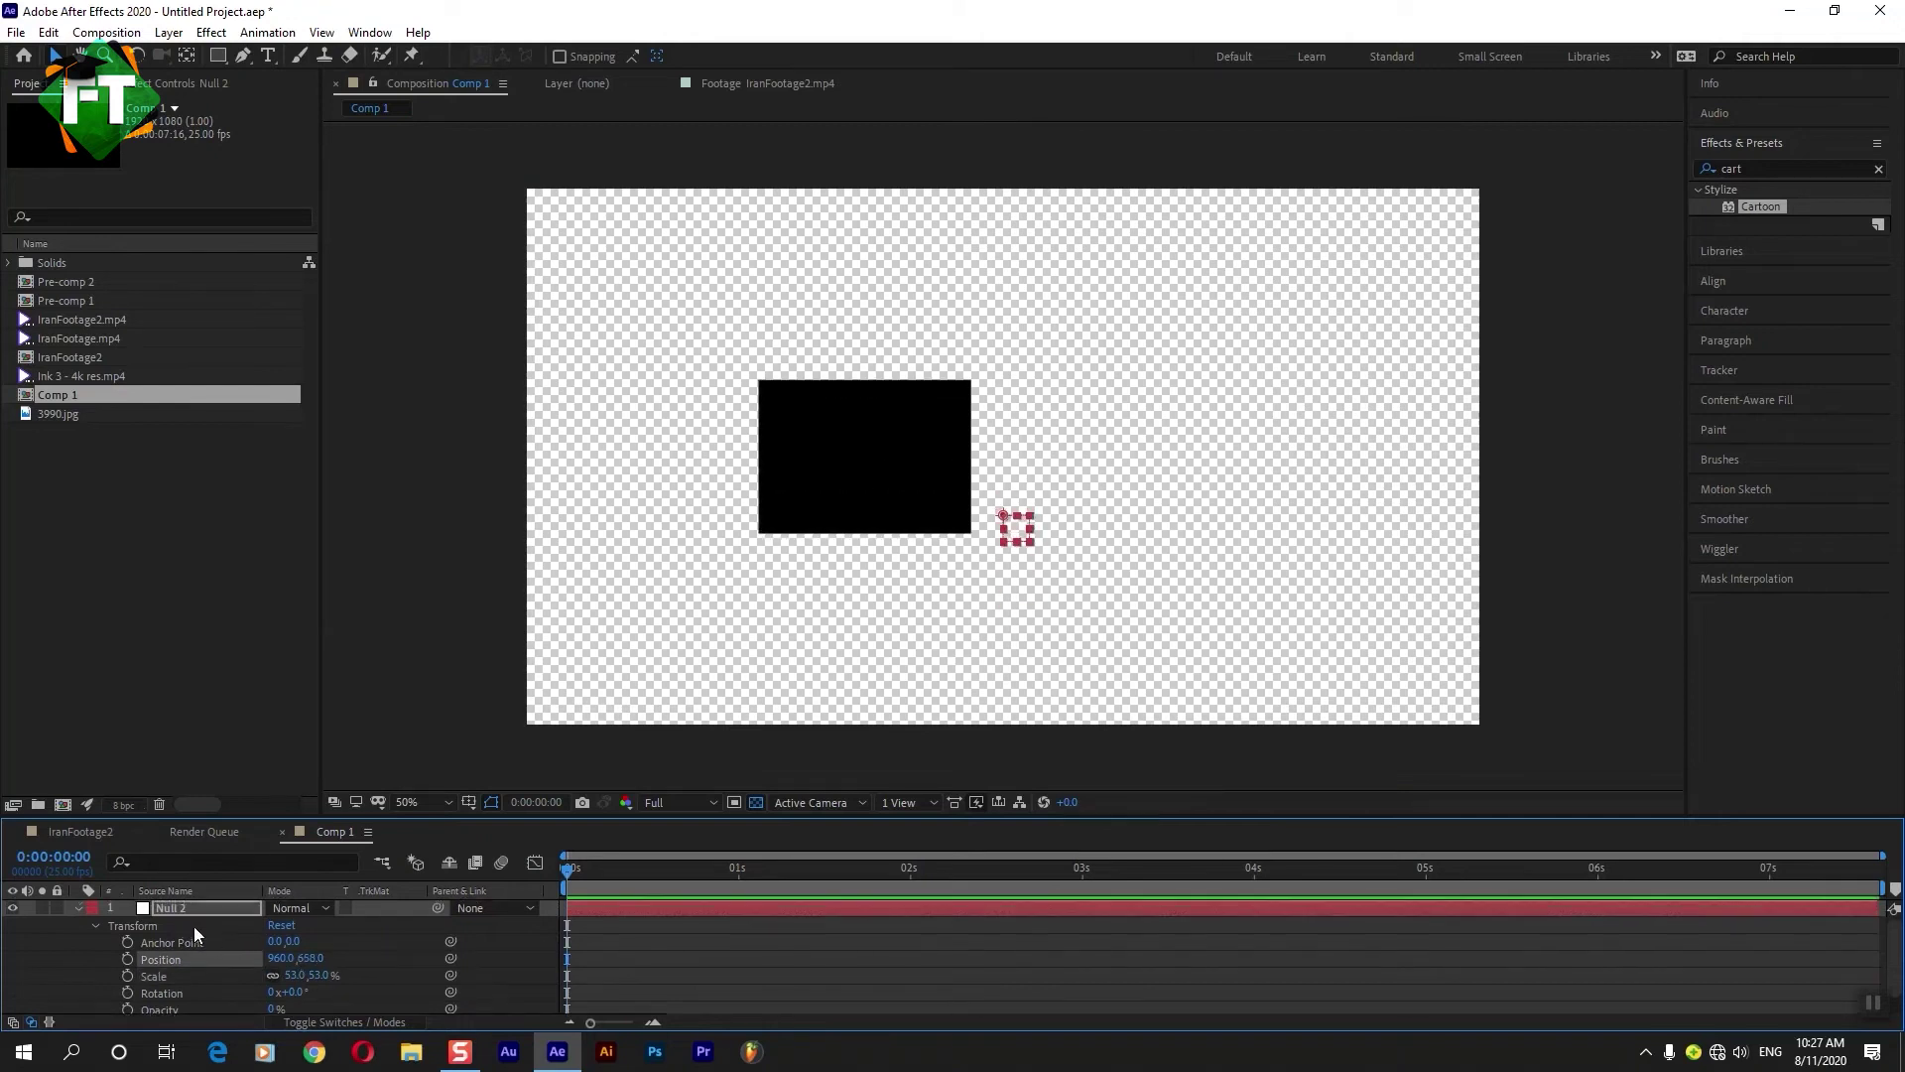
left_click(284, 831)
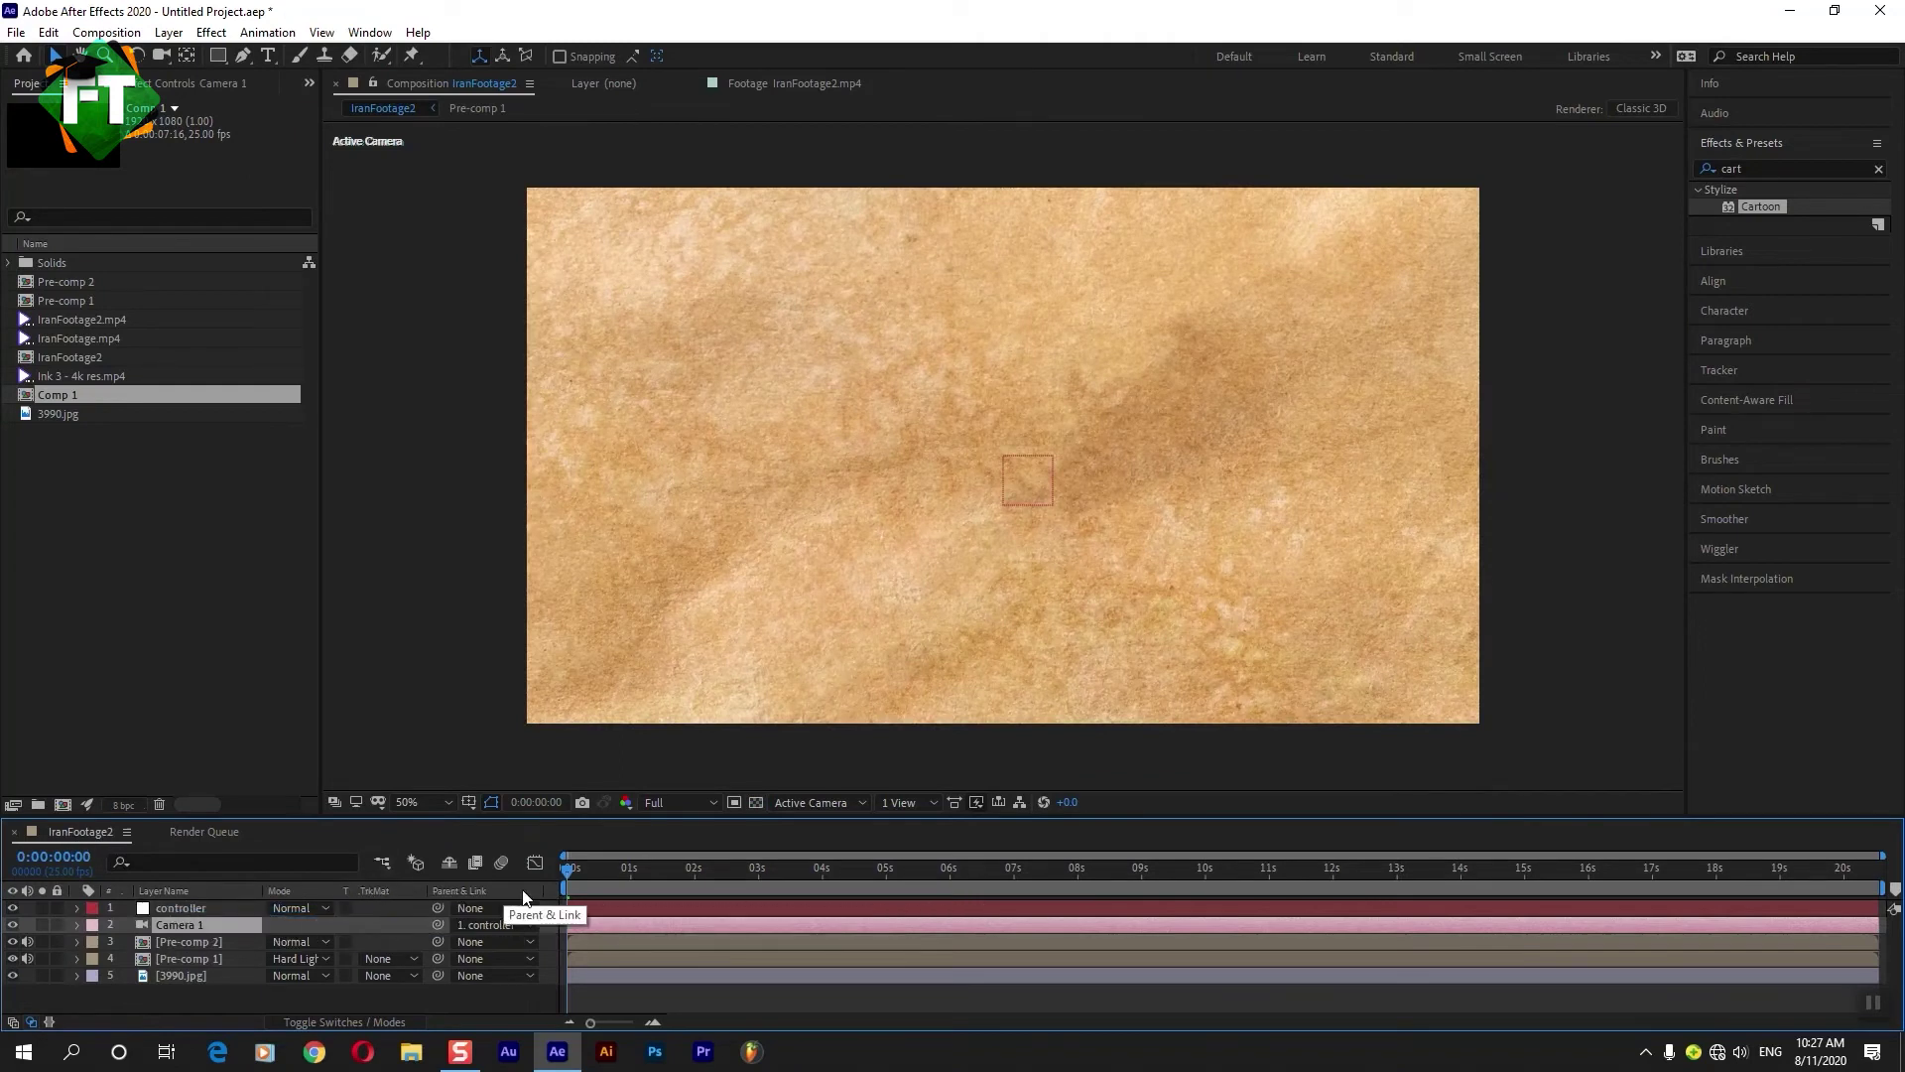
Turn on the 3D switch for the controller layer.
left_click_drag(627, 869, 725, 871)
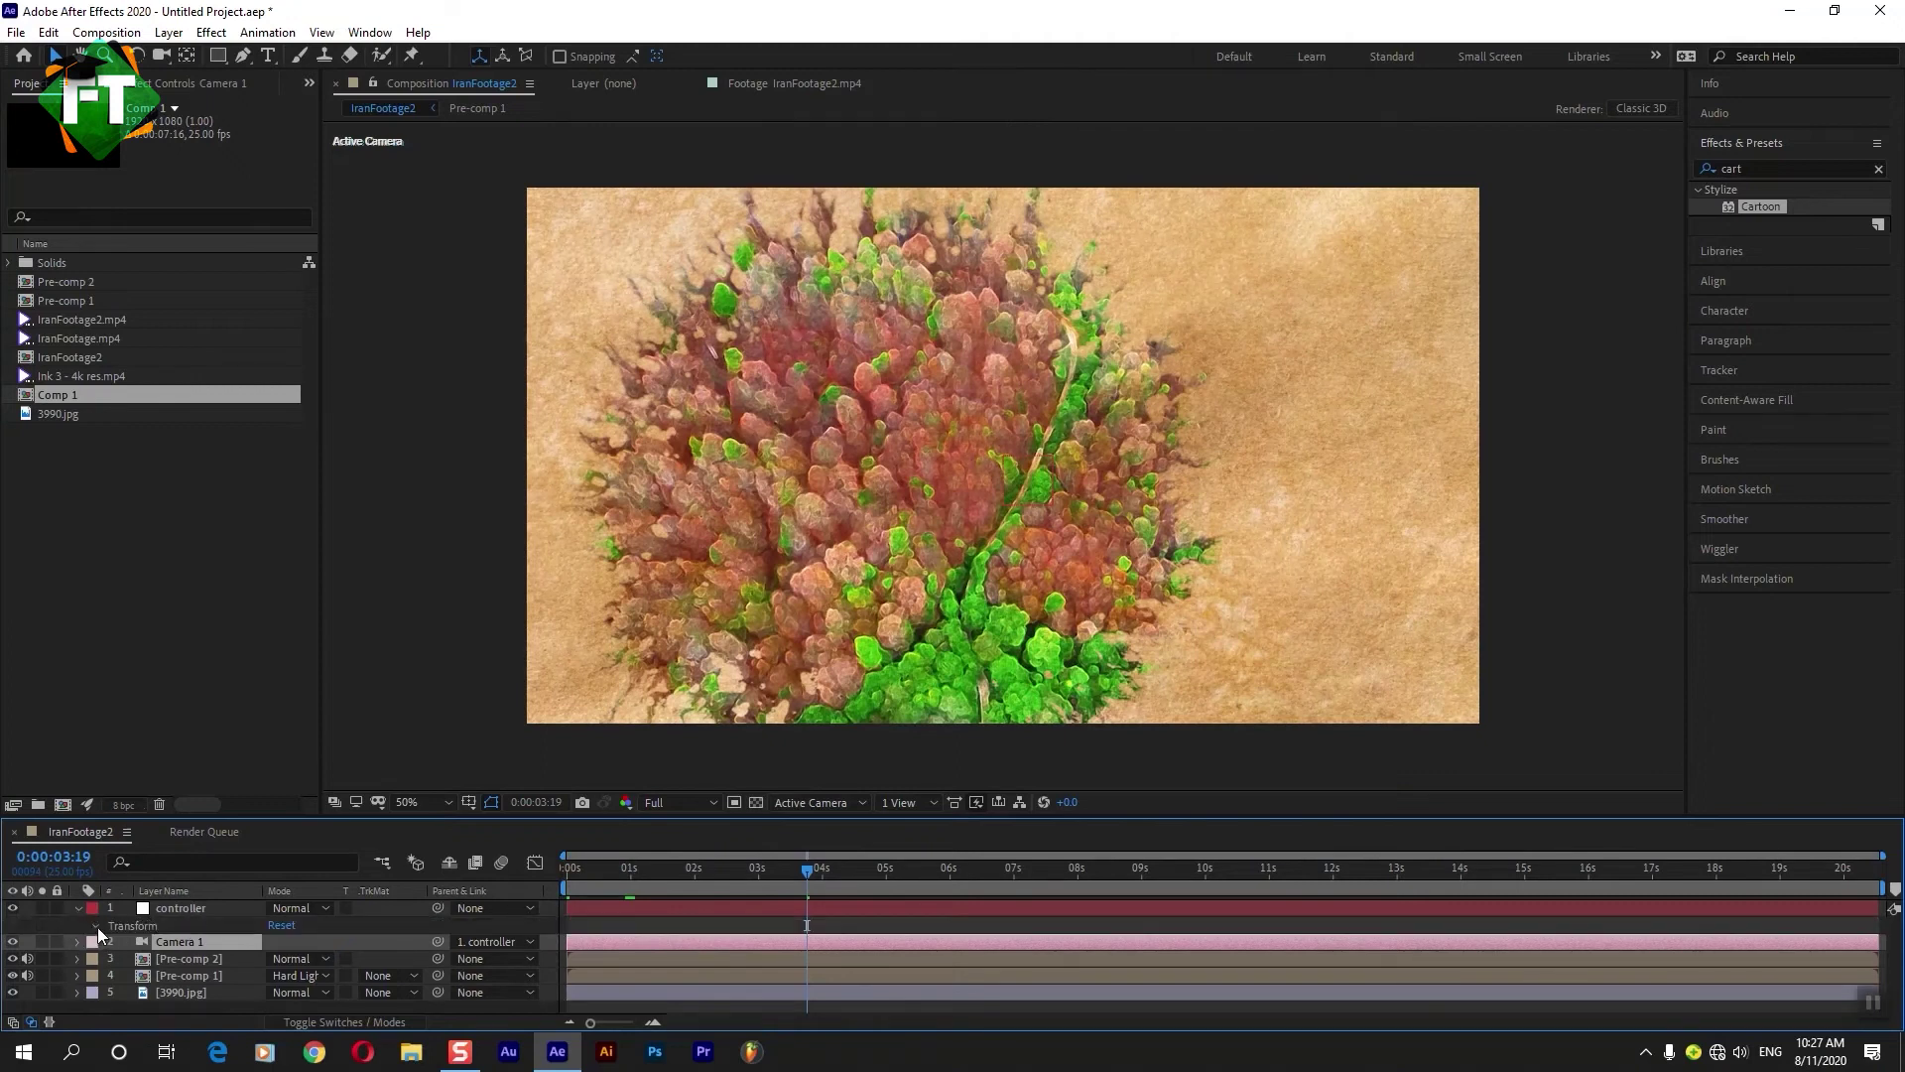
left_click(78, 908)
left_click(181, 907)
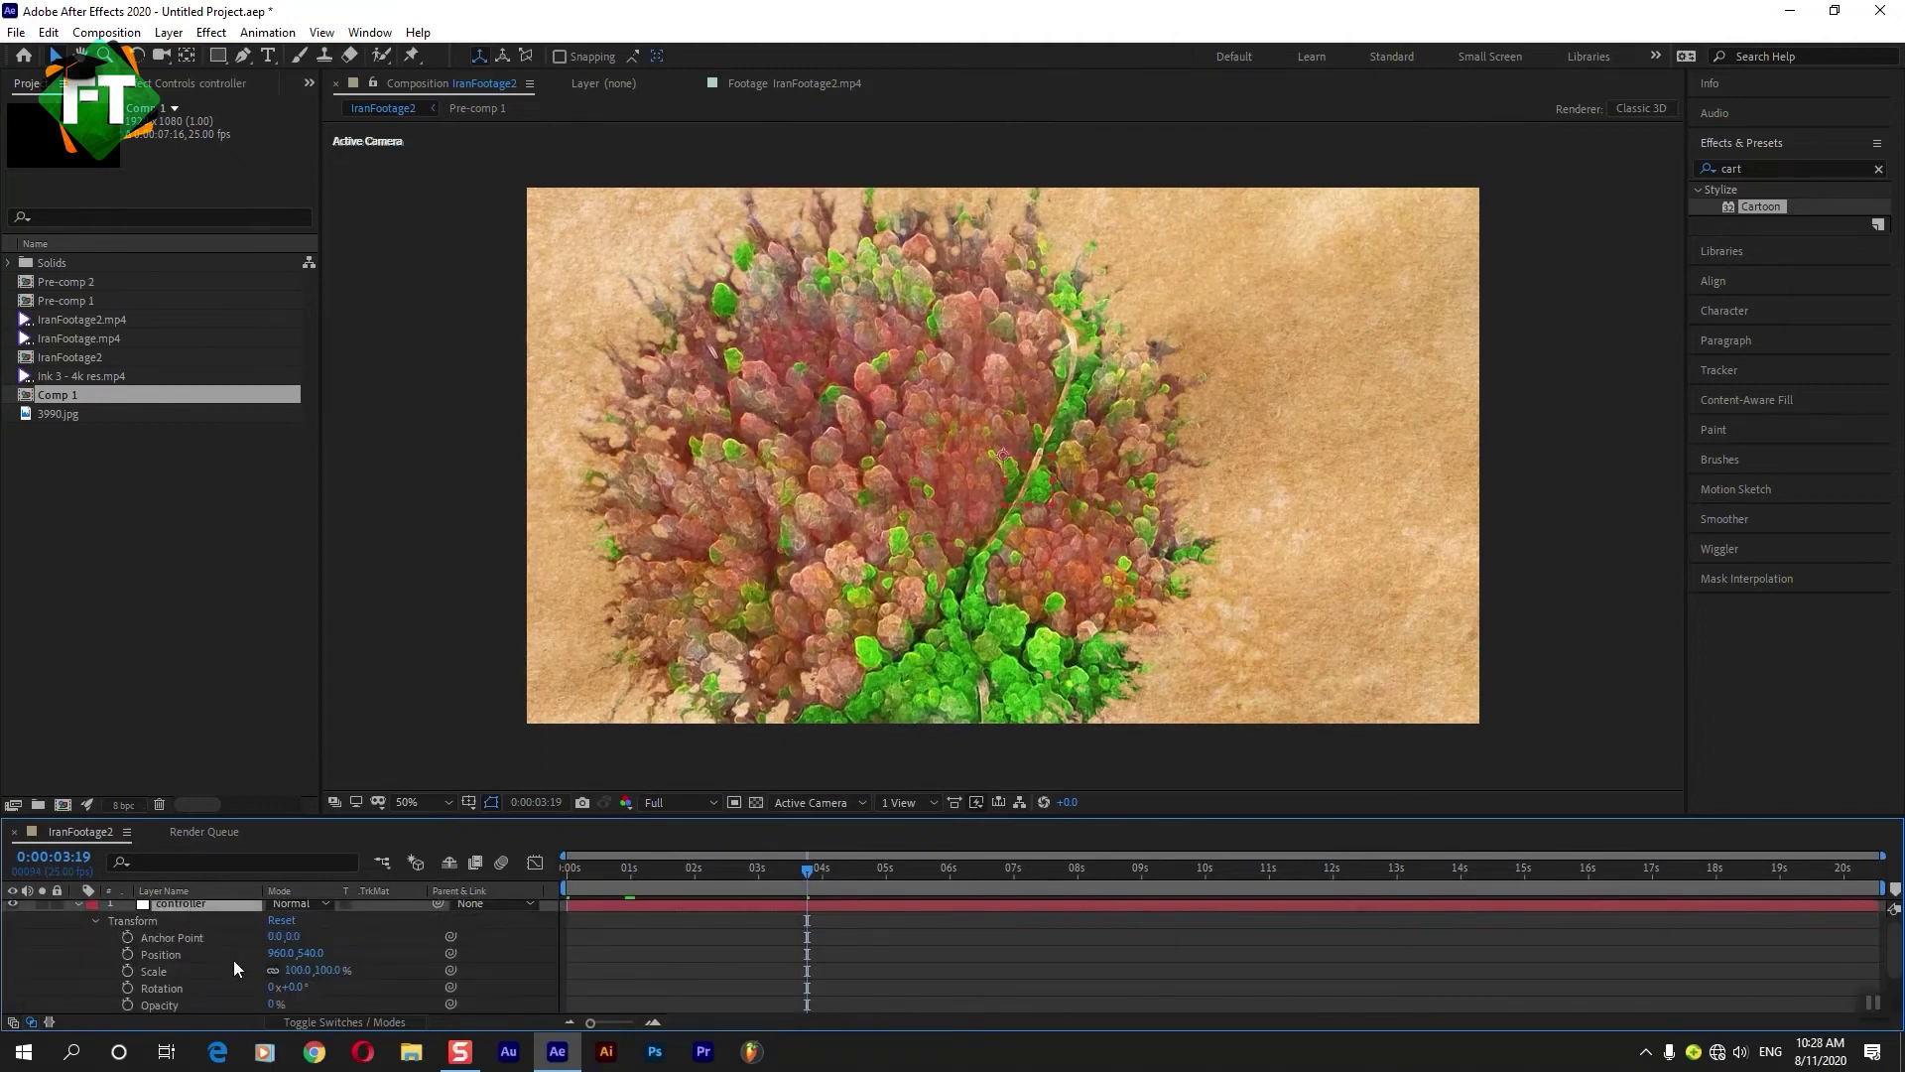
left_click(317, 1022)
left_click(377, 909)
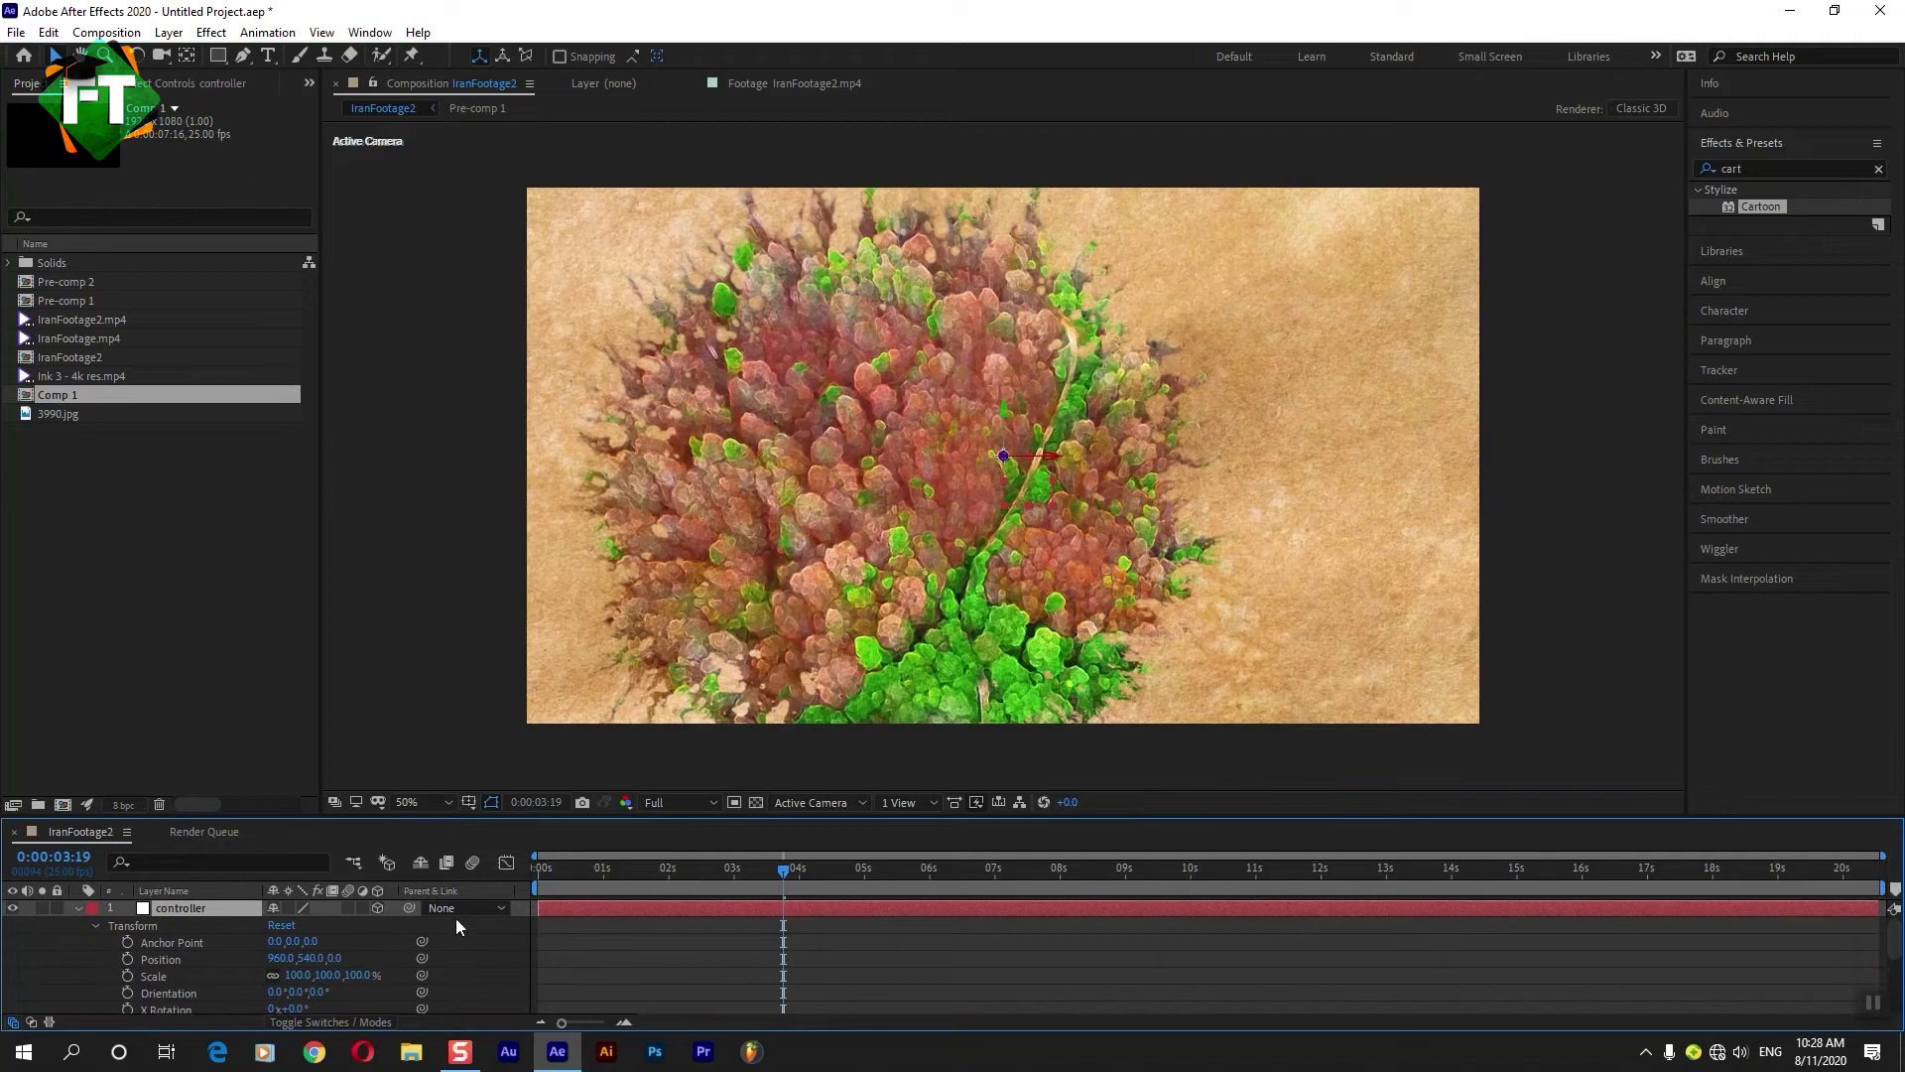
left_click(670, 969)
left_click(187, 957)
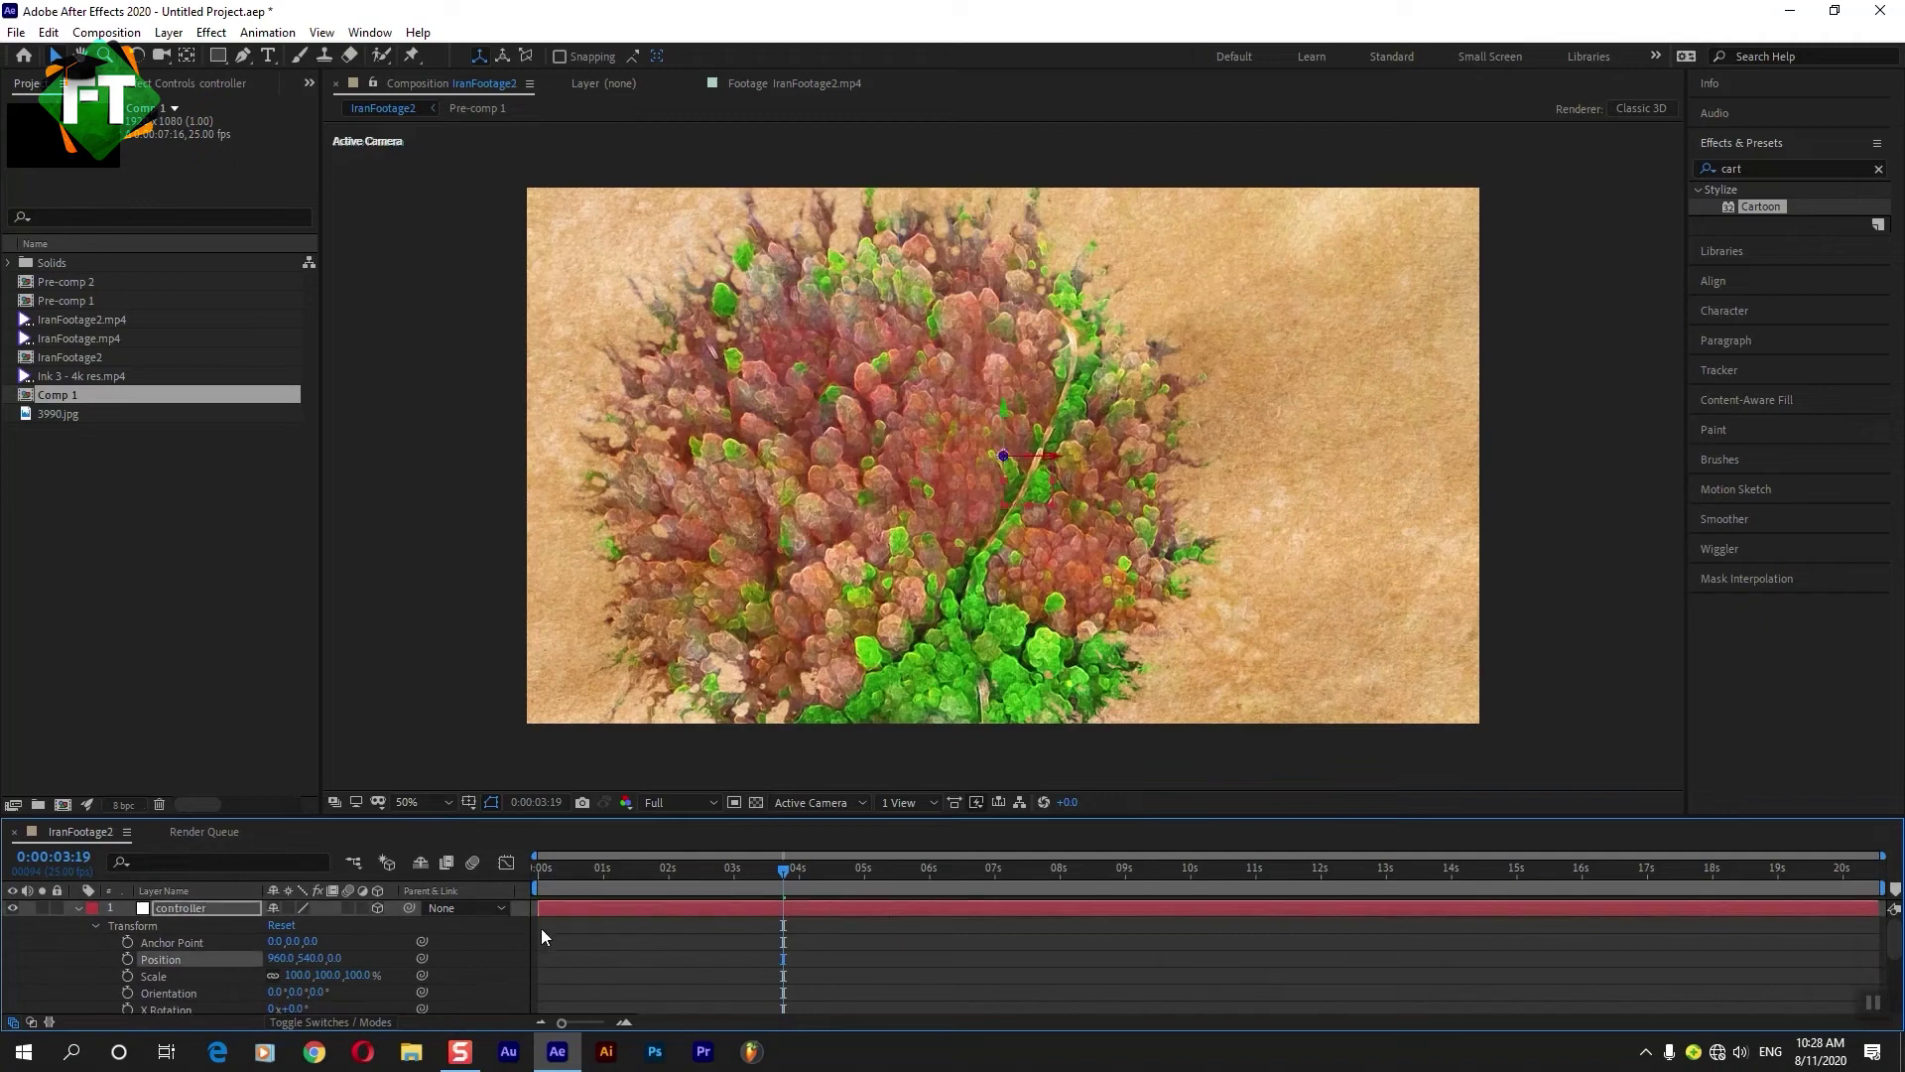
left_click_drag(337, 958, 559, 995)
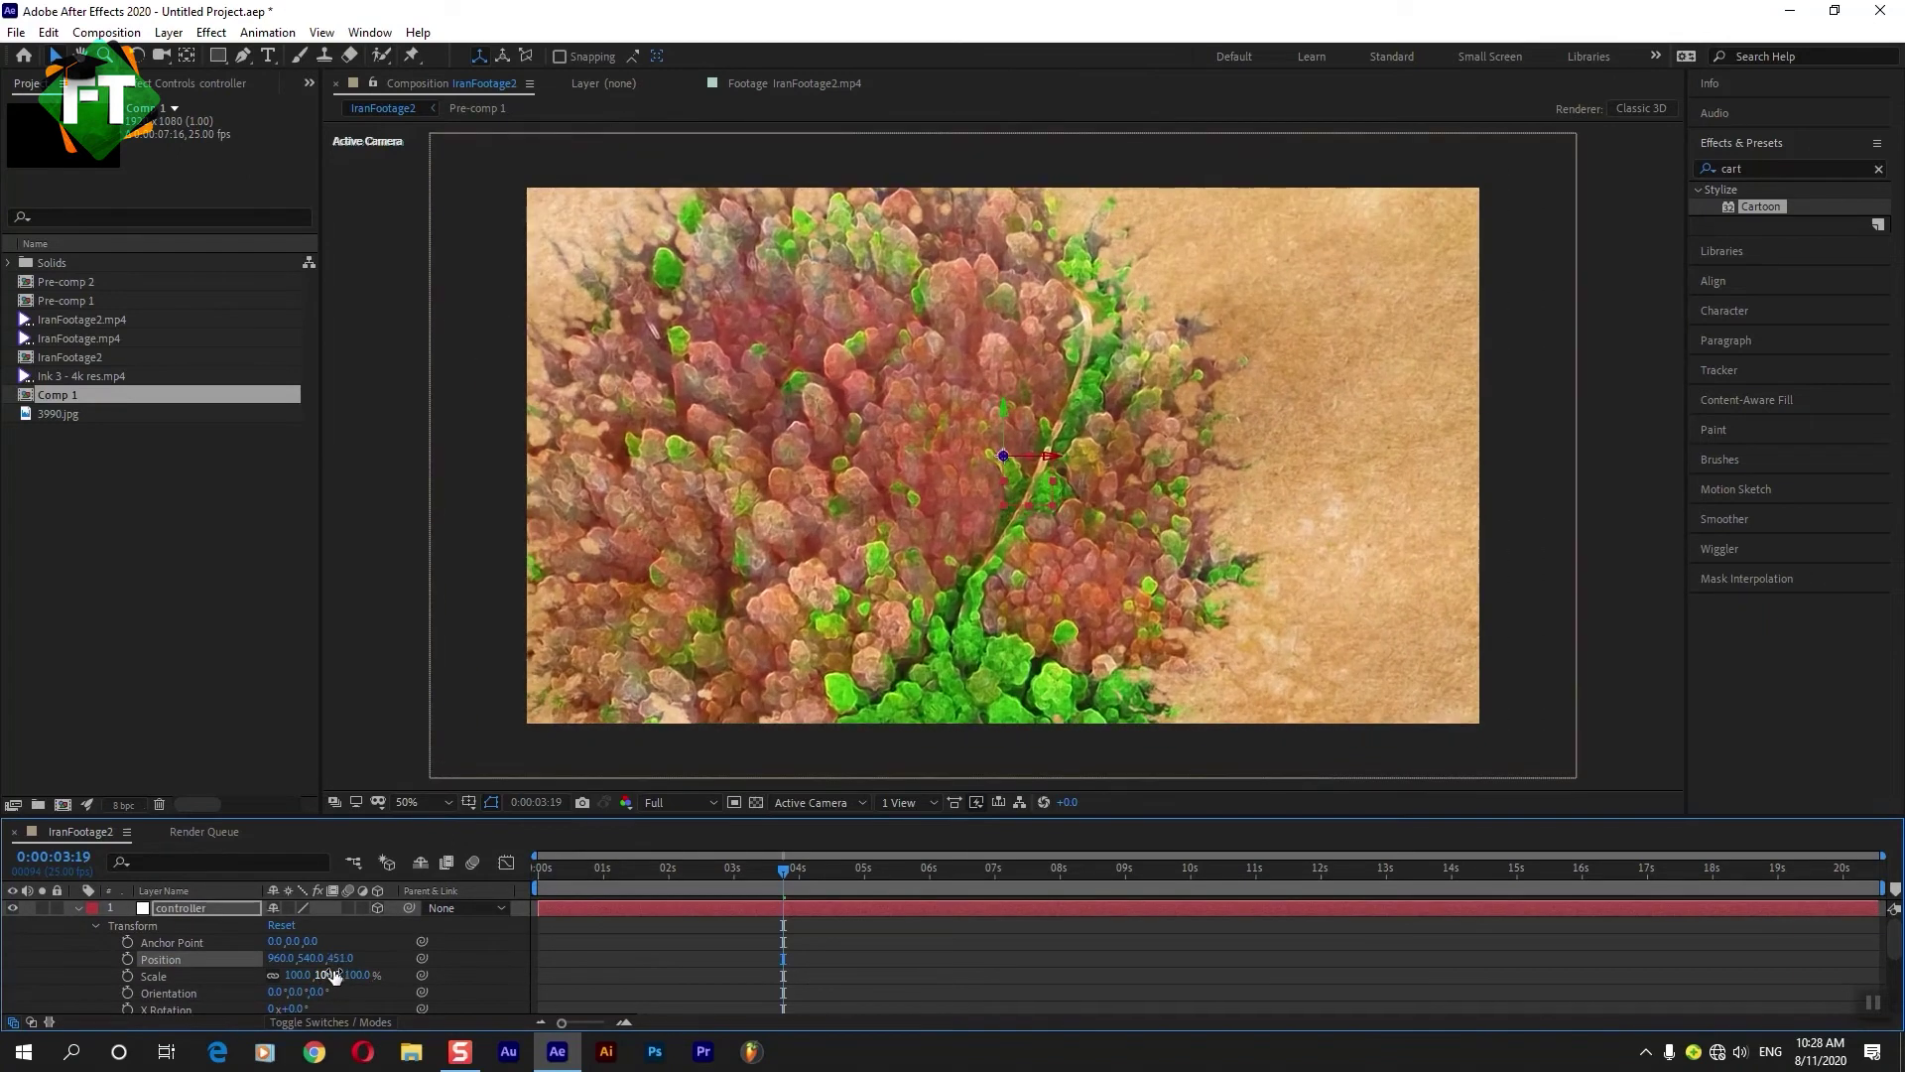
key("ctrl+z")
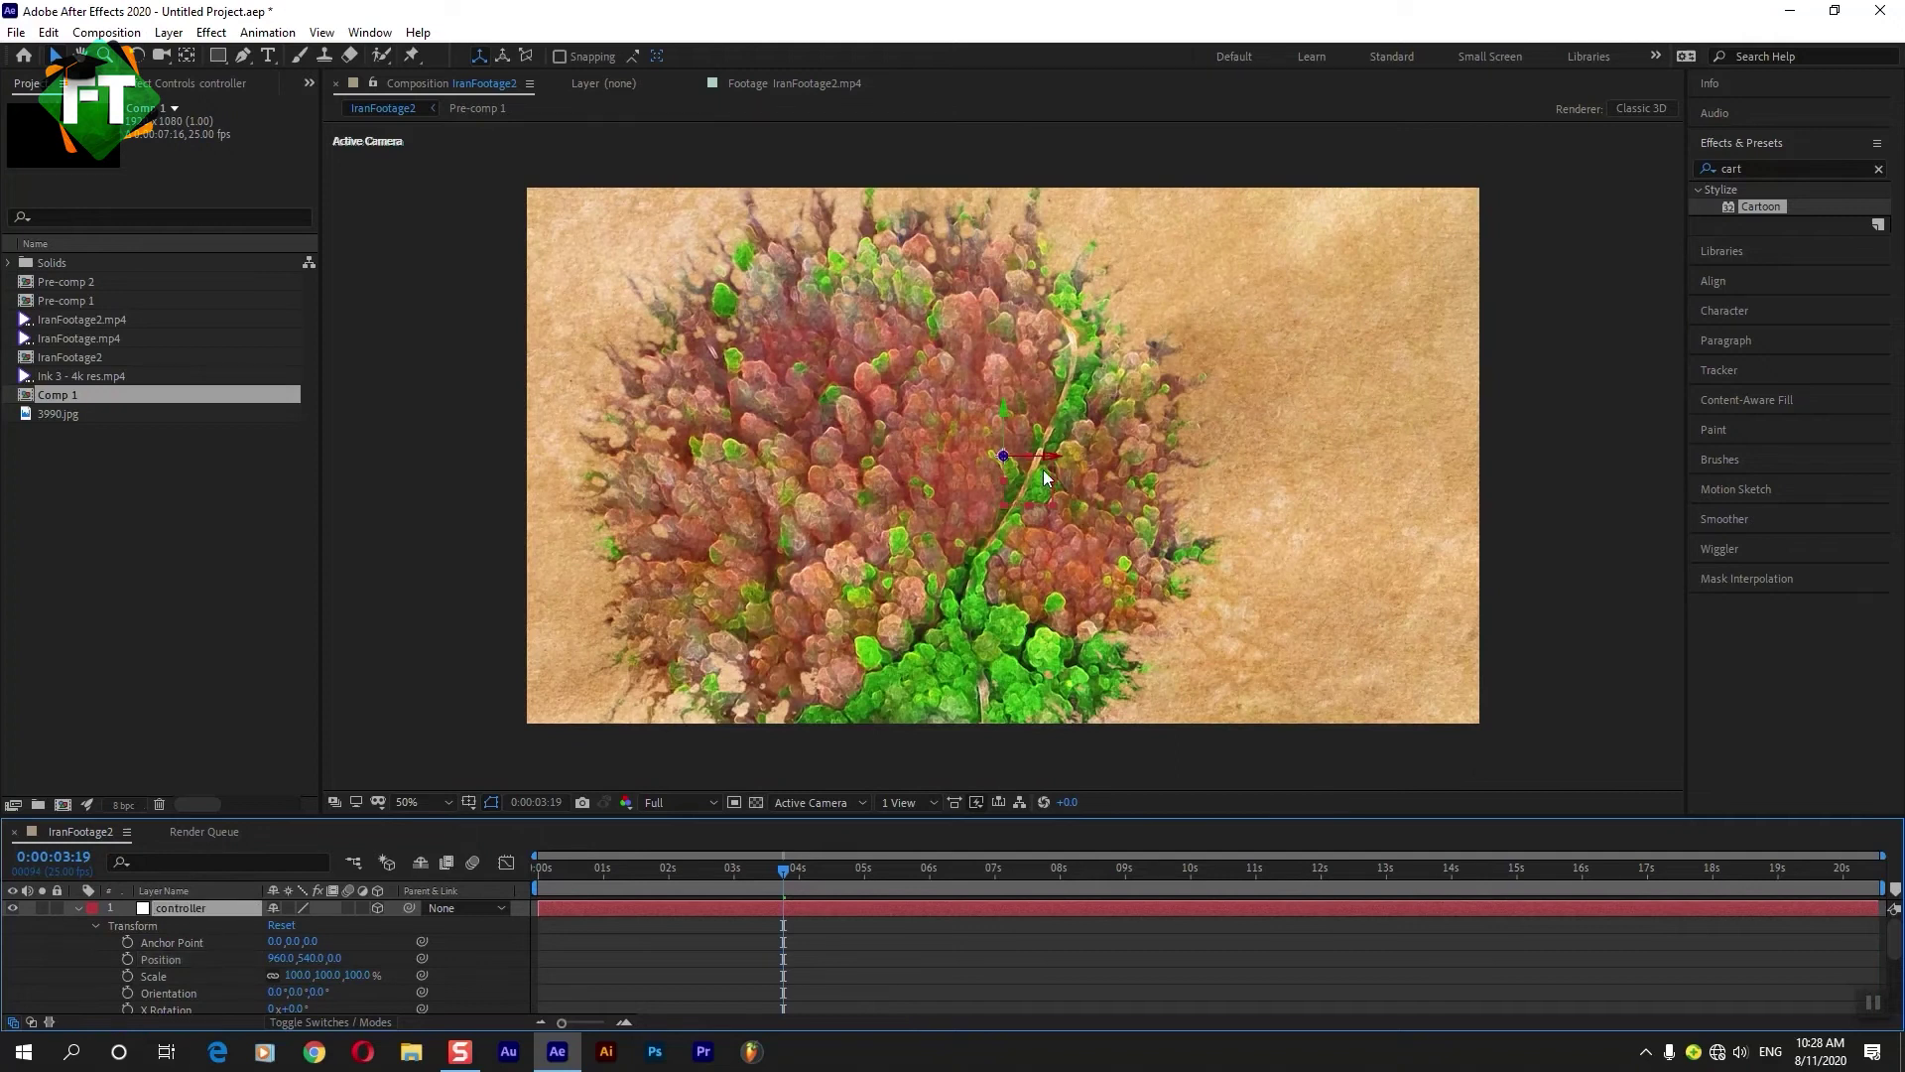
Move the controller to Position 764, 590, 268.
left_click_drag(1032, 460, 953, 553)
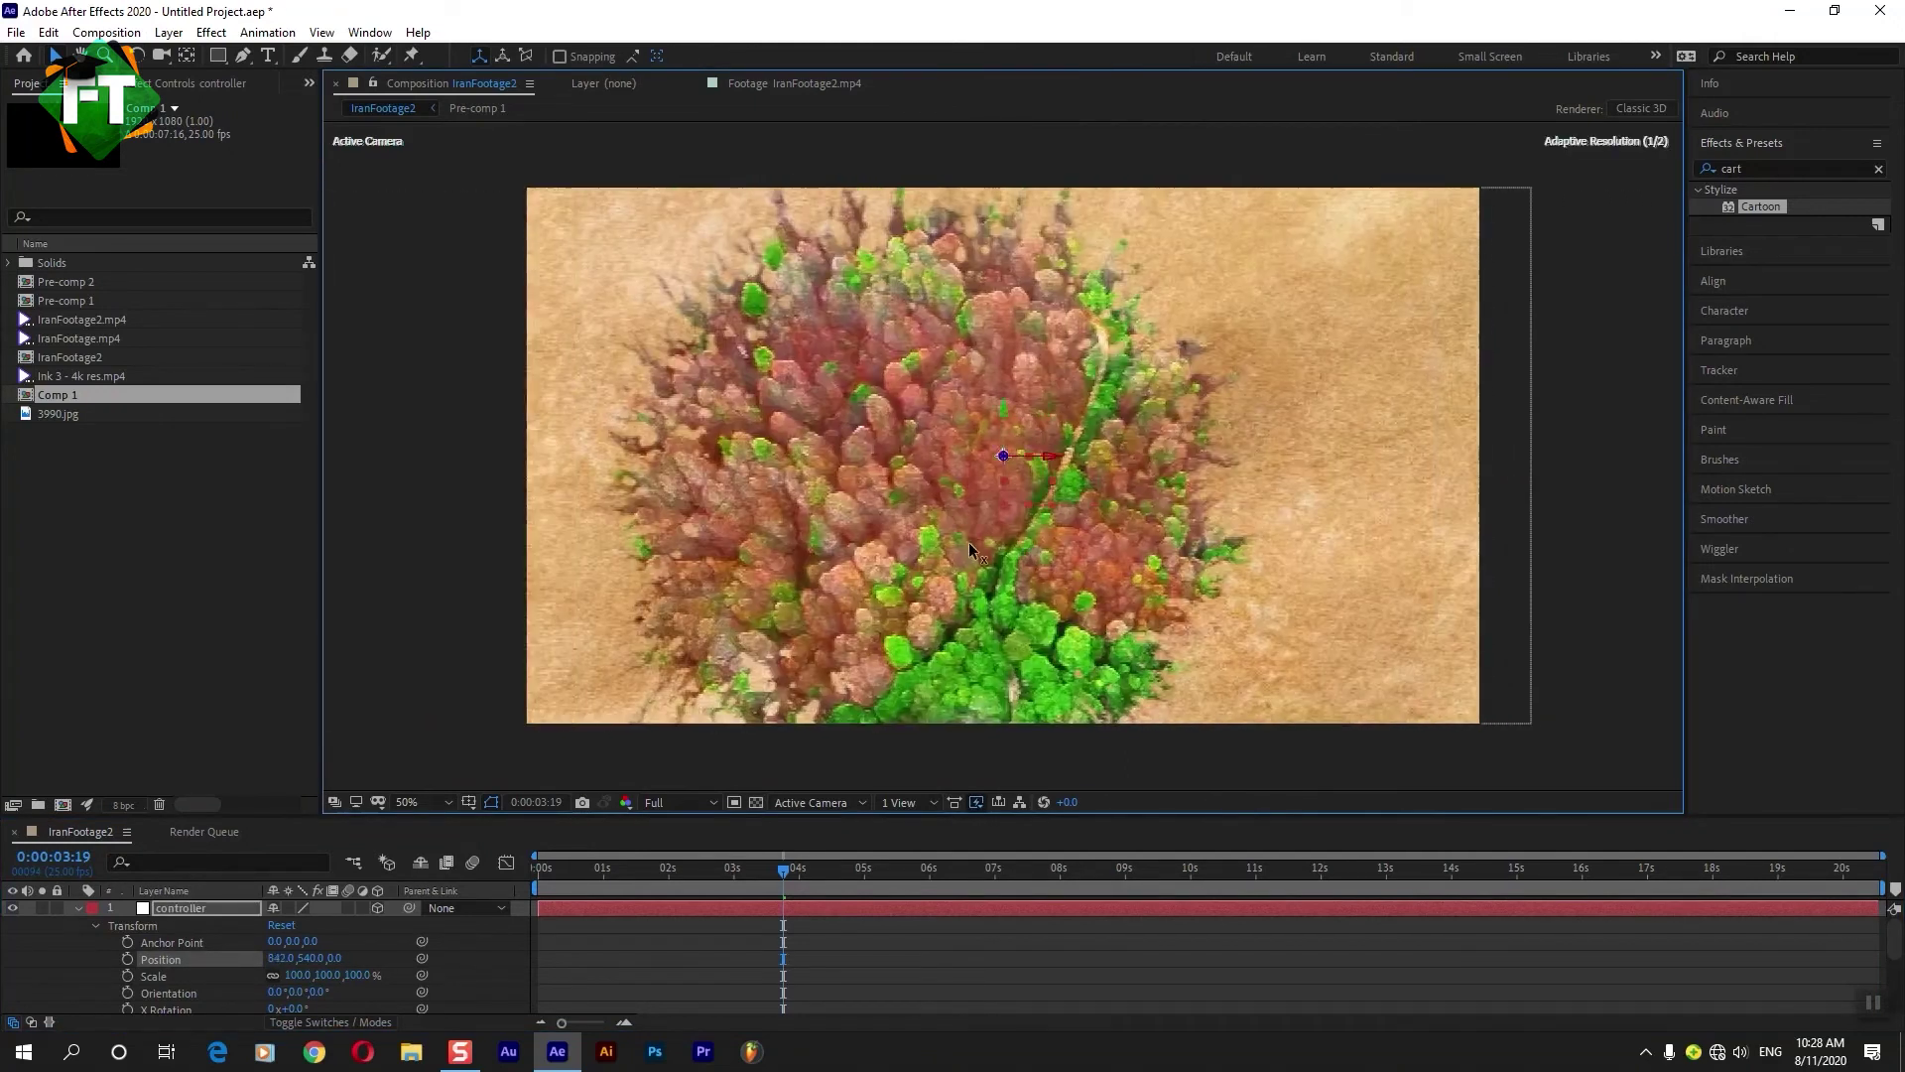
left_click_drag(1003, 438, 1080, 466)
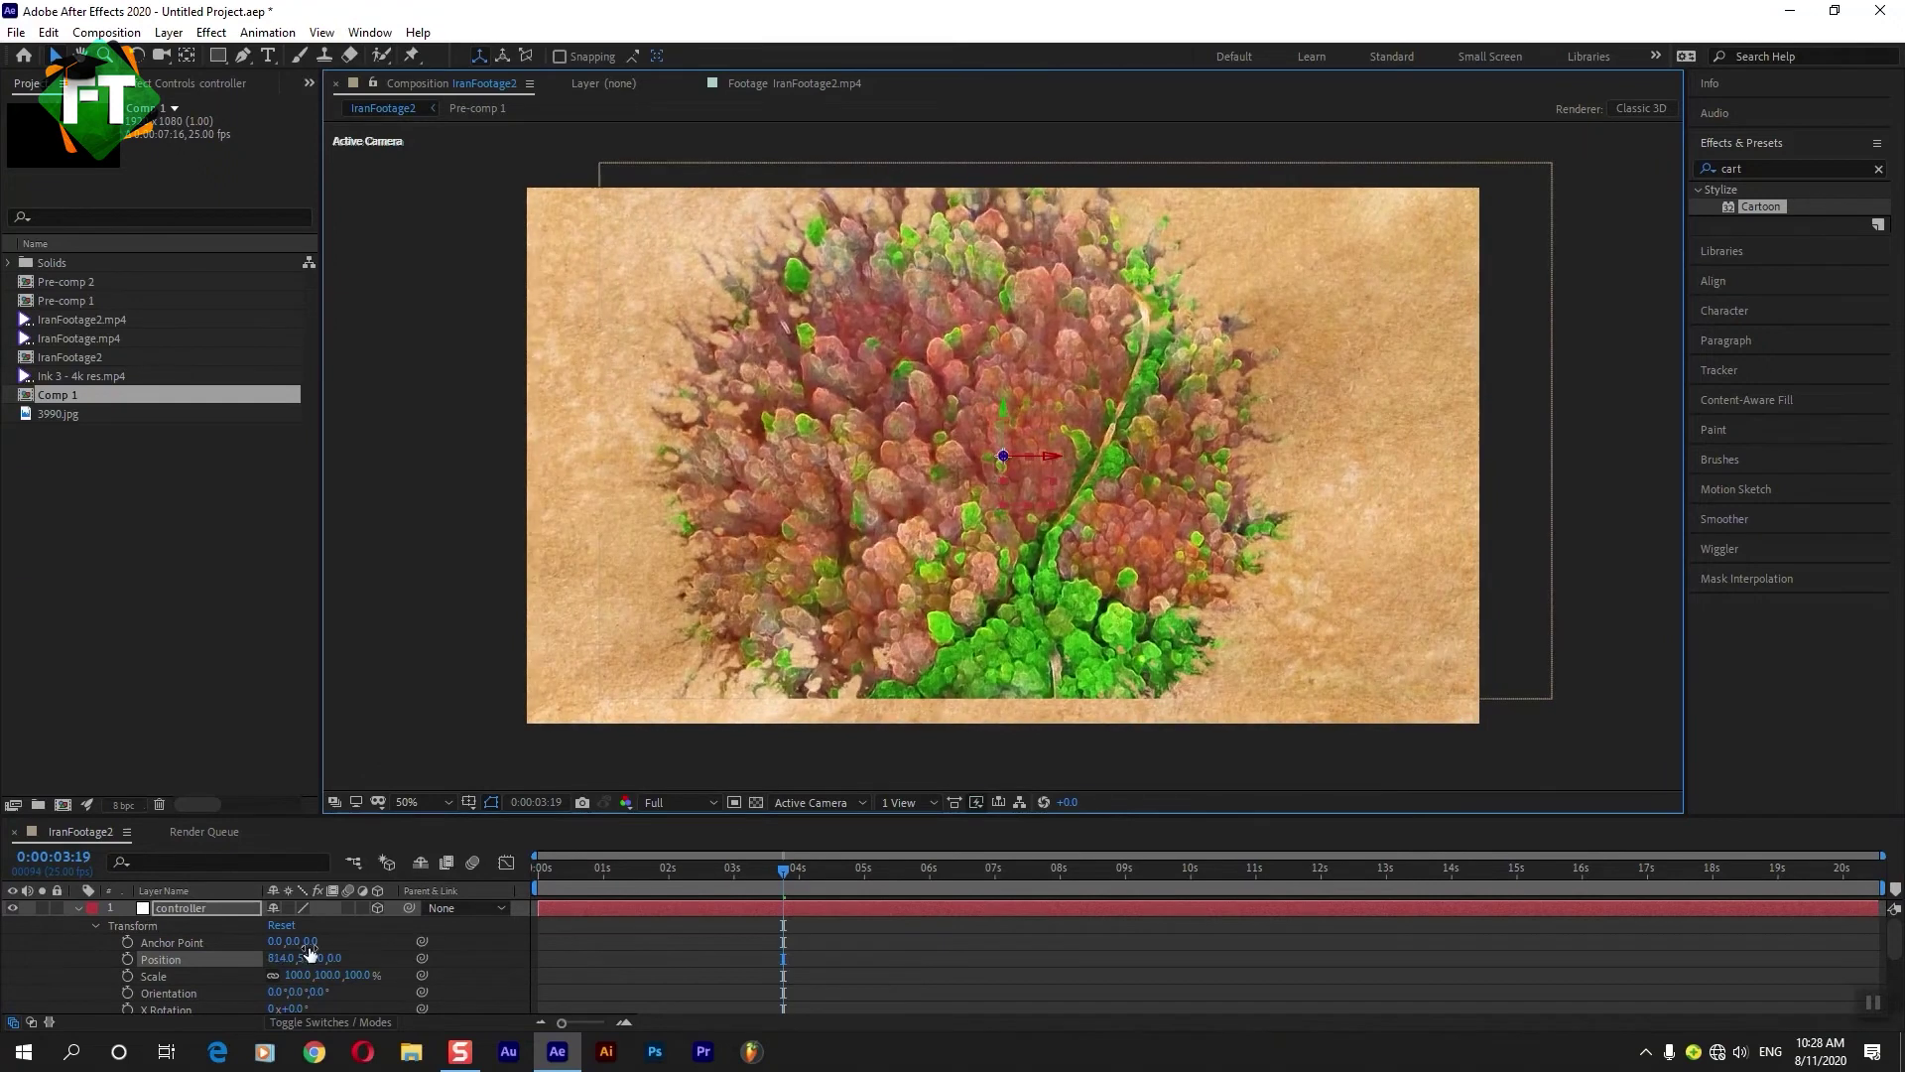
left_click_drag(335, 958, 601, 958)
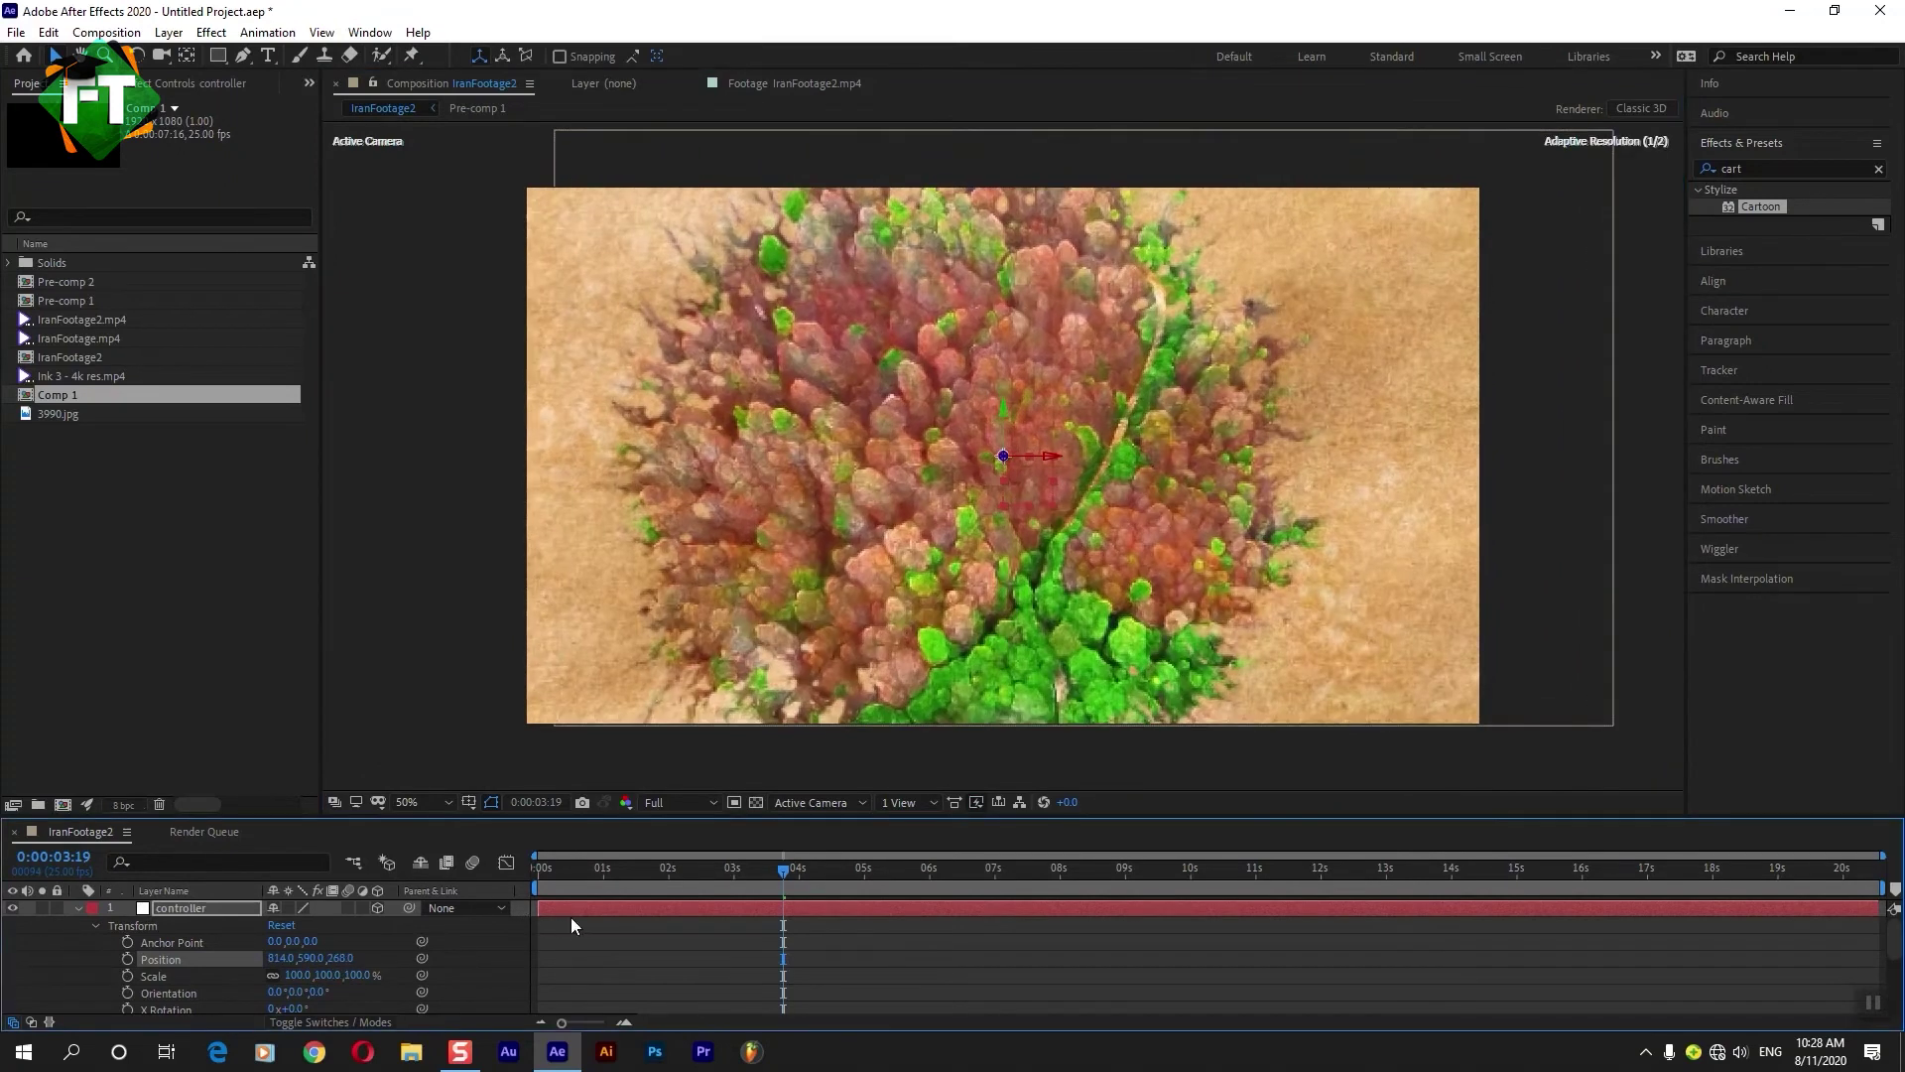
left_click_drag(1040, 468, 993, 467)
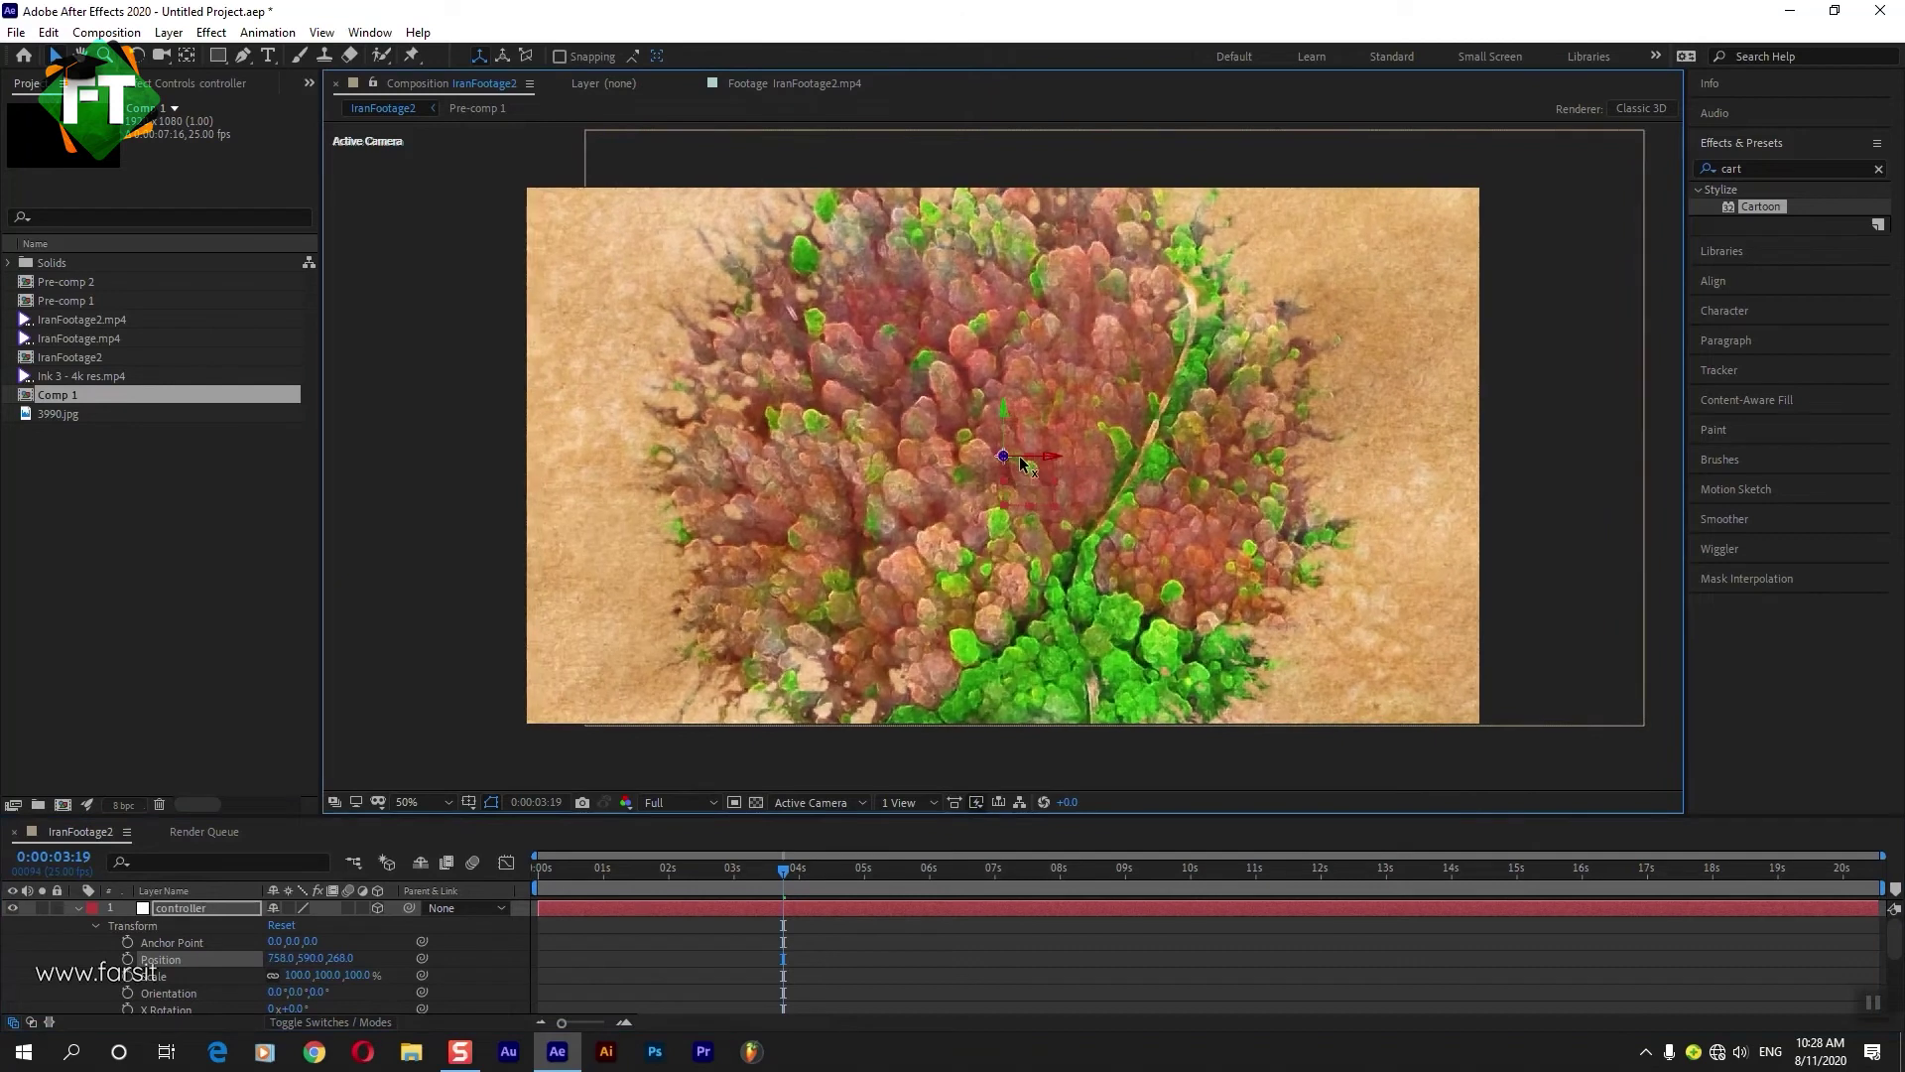
key("Home")
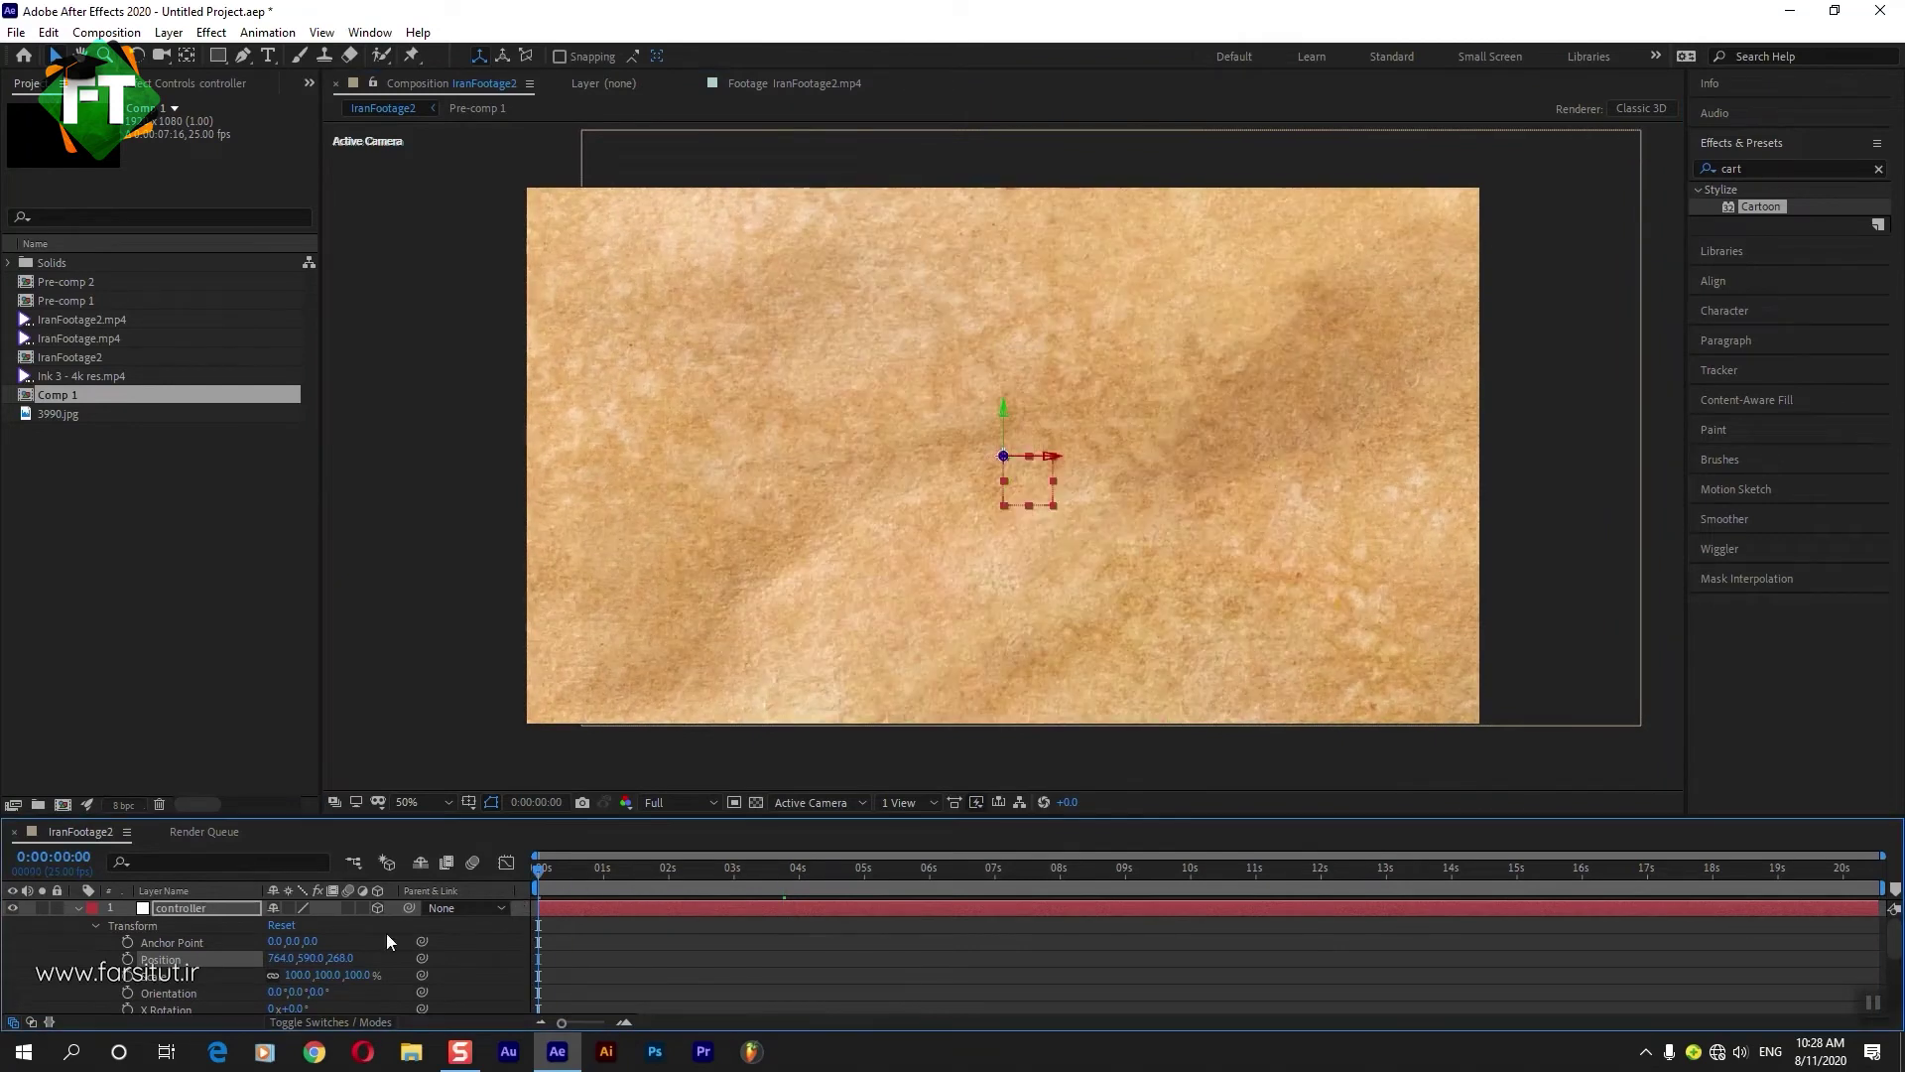
Key the controller's starting Position at 0s, then Z 646 at 5 seconds.
left_click_drag(130, 950, 130, 1011)
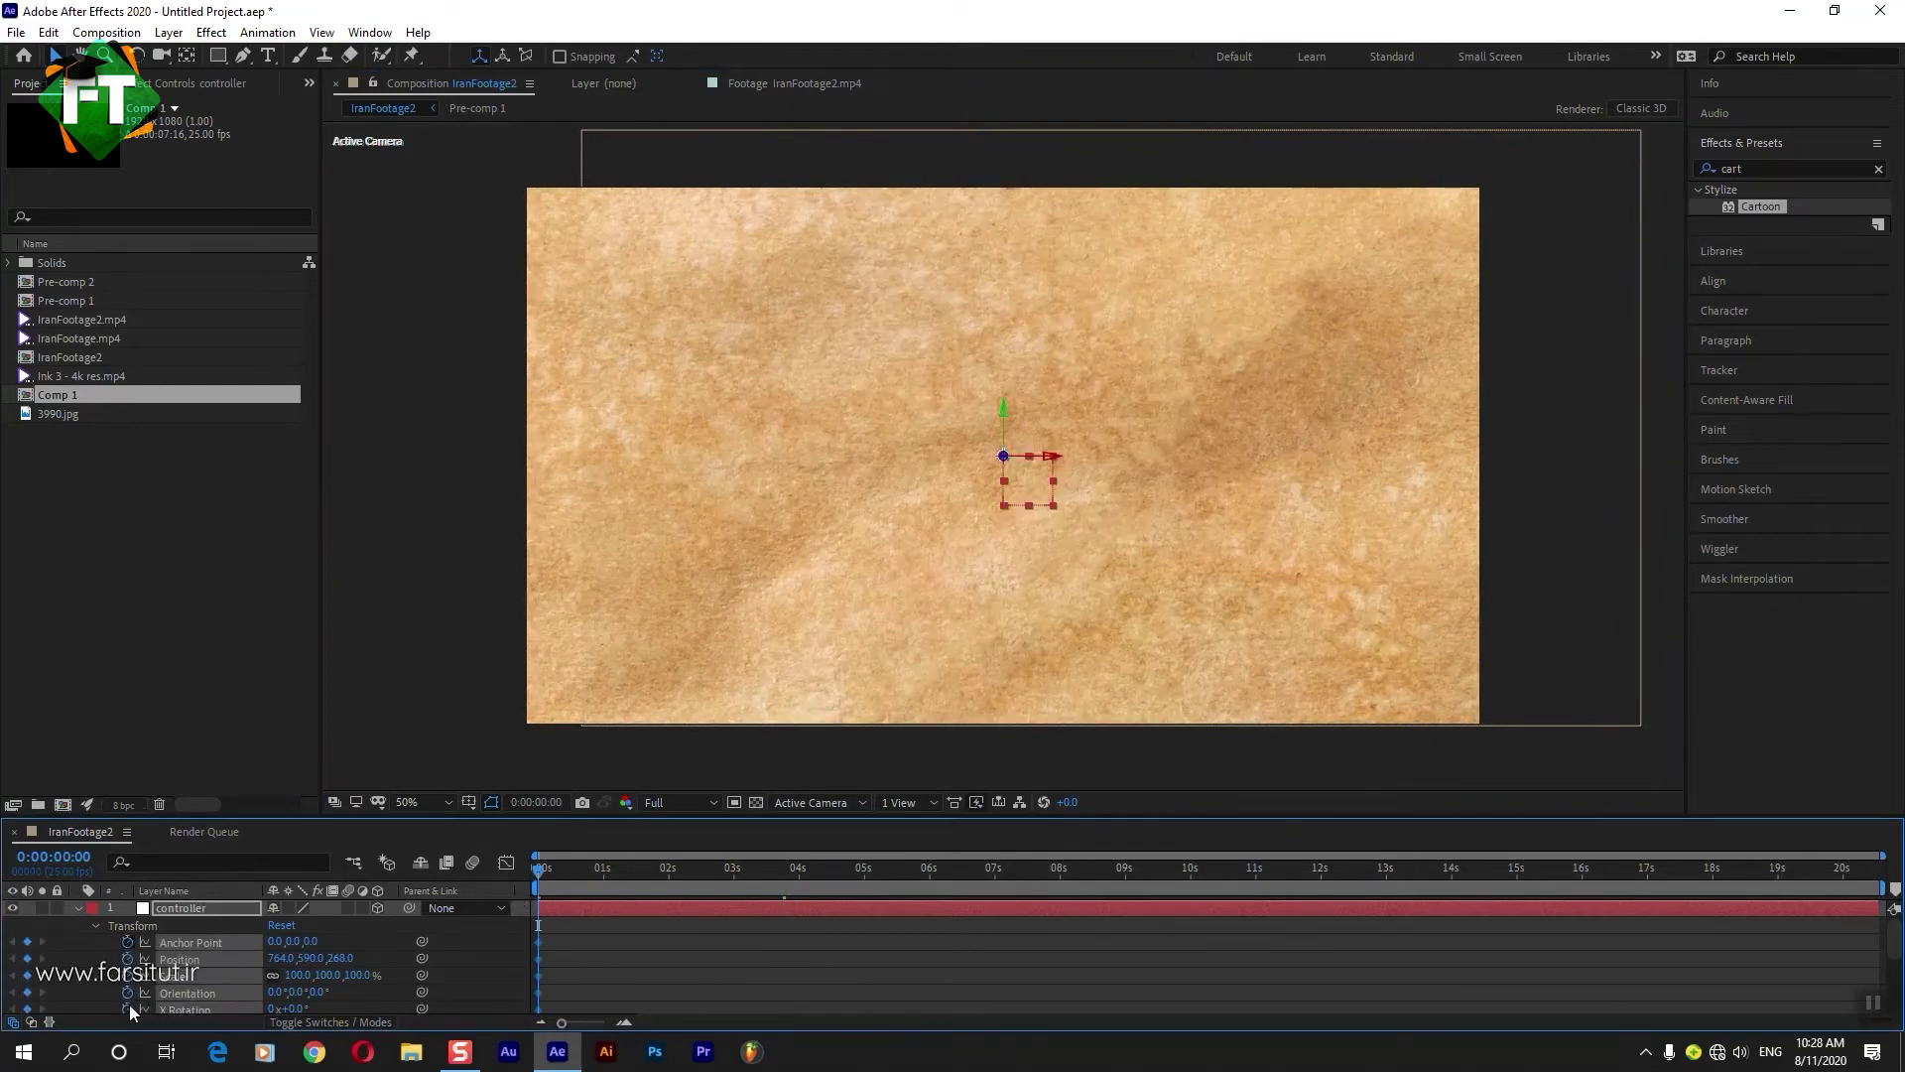
left_click(128, 991)
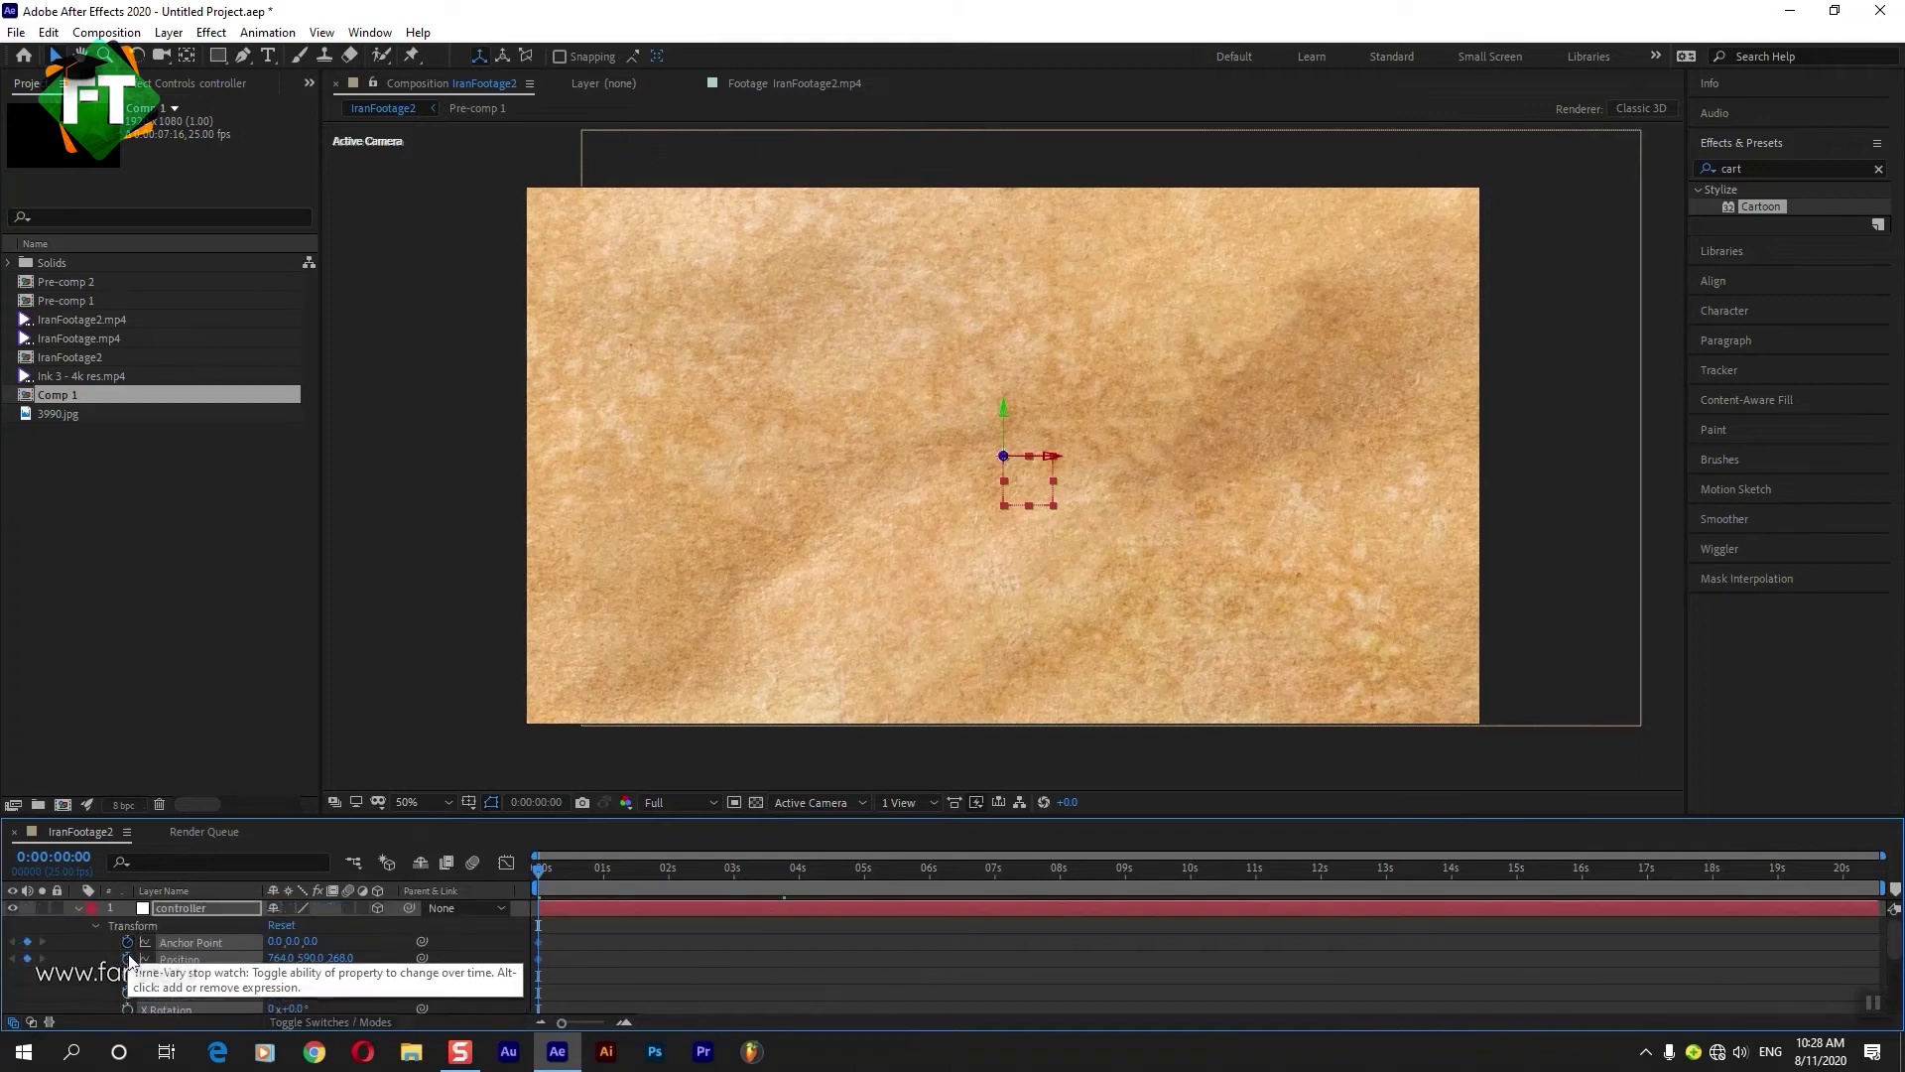
left_click(610, 968)
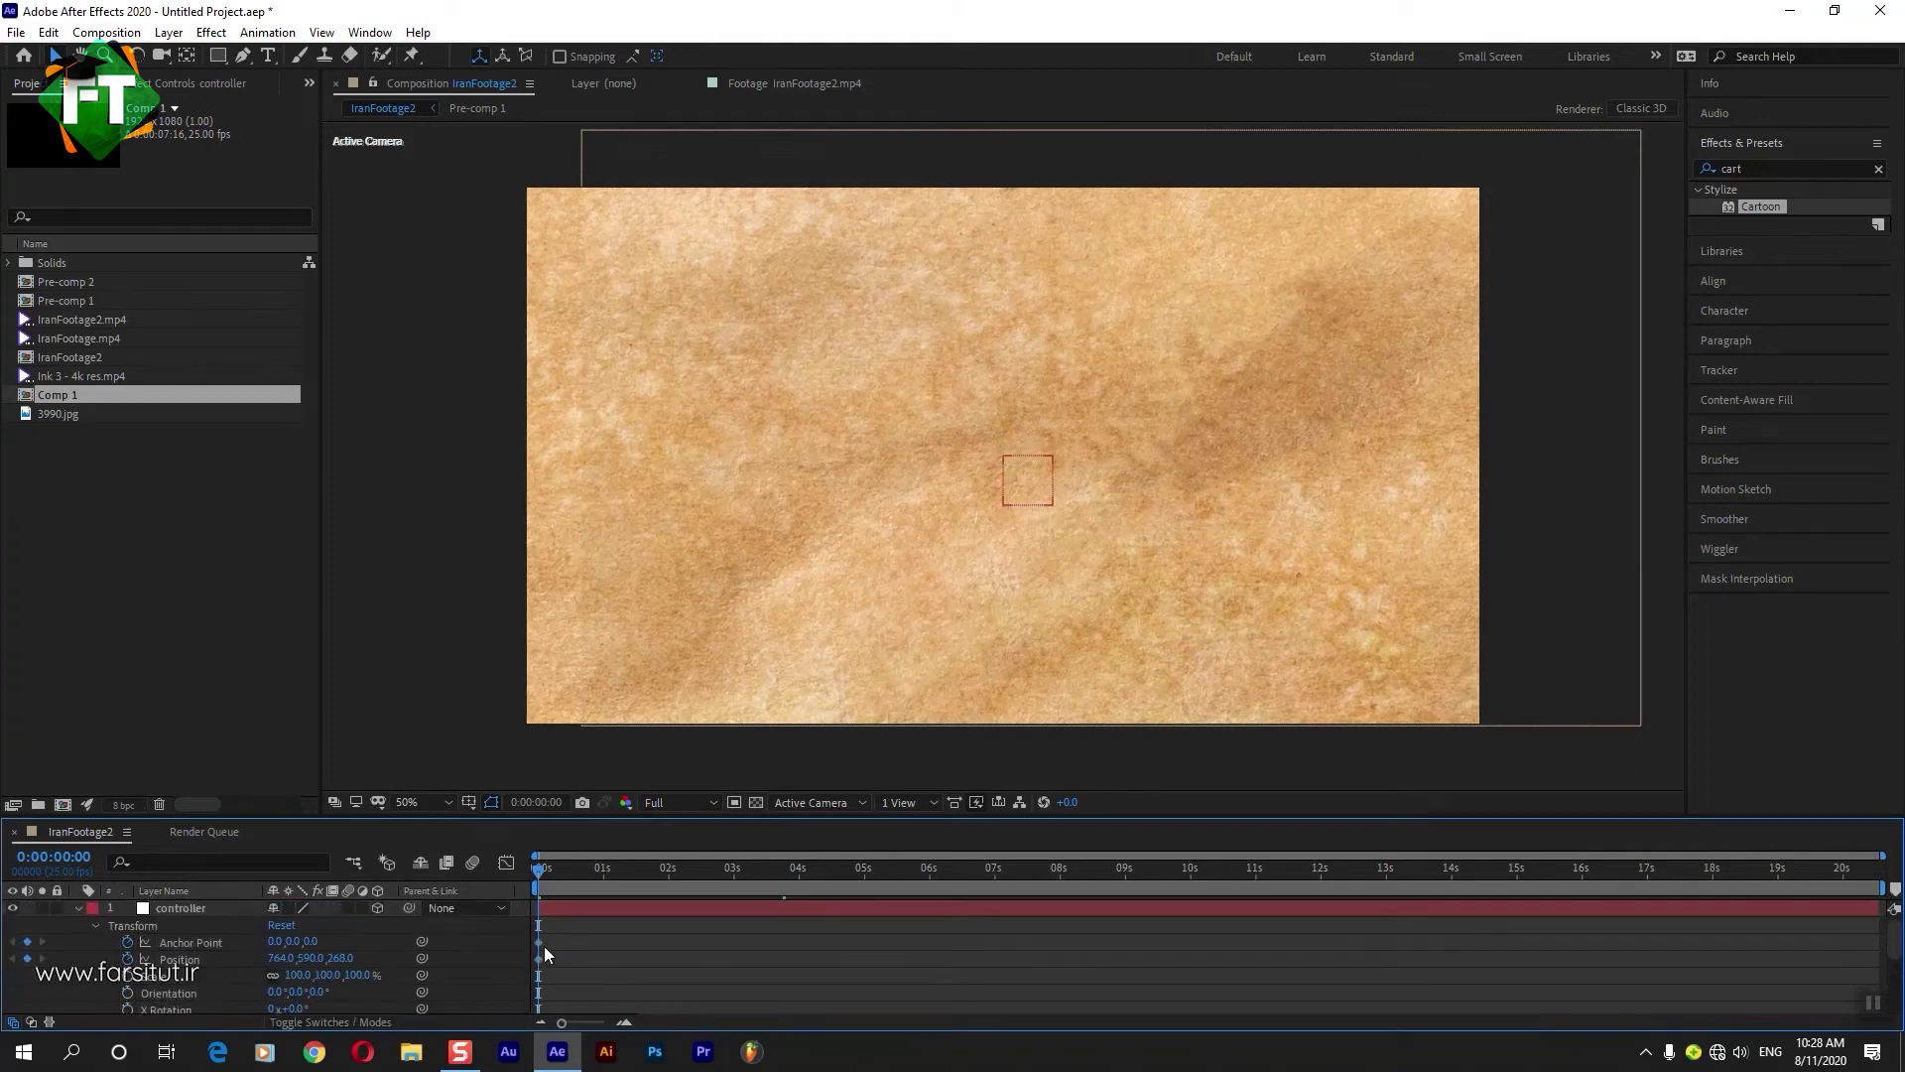
left_click_drag(716, 874, 865, 878)
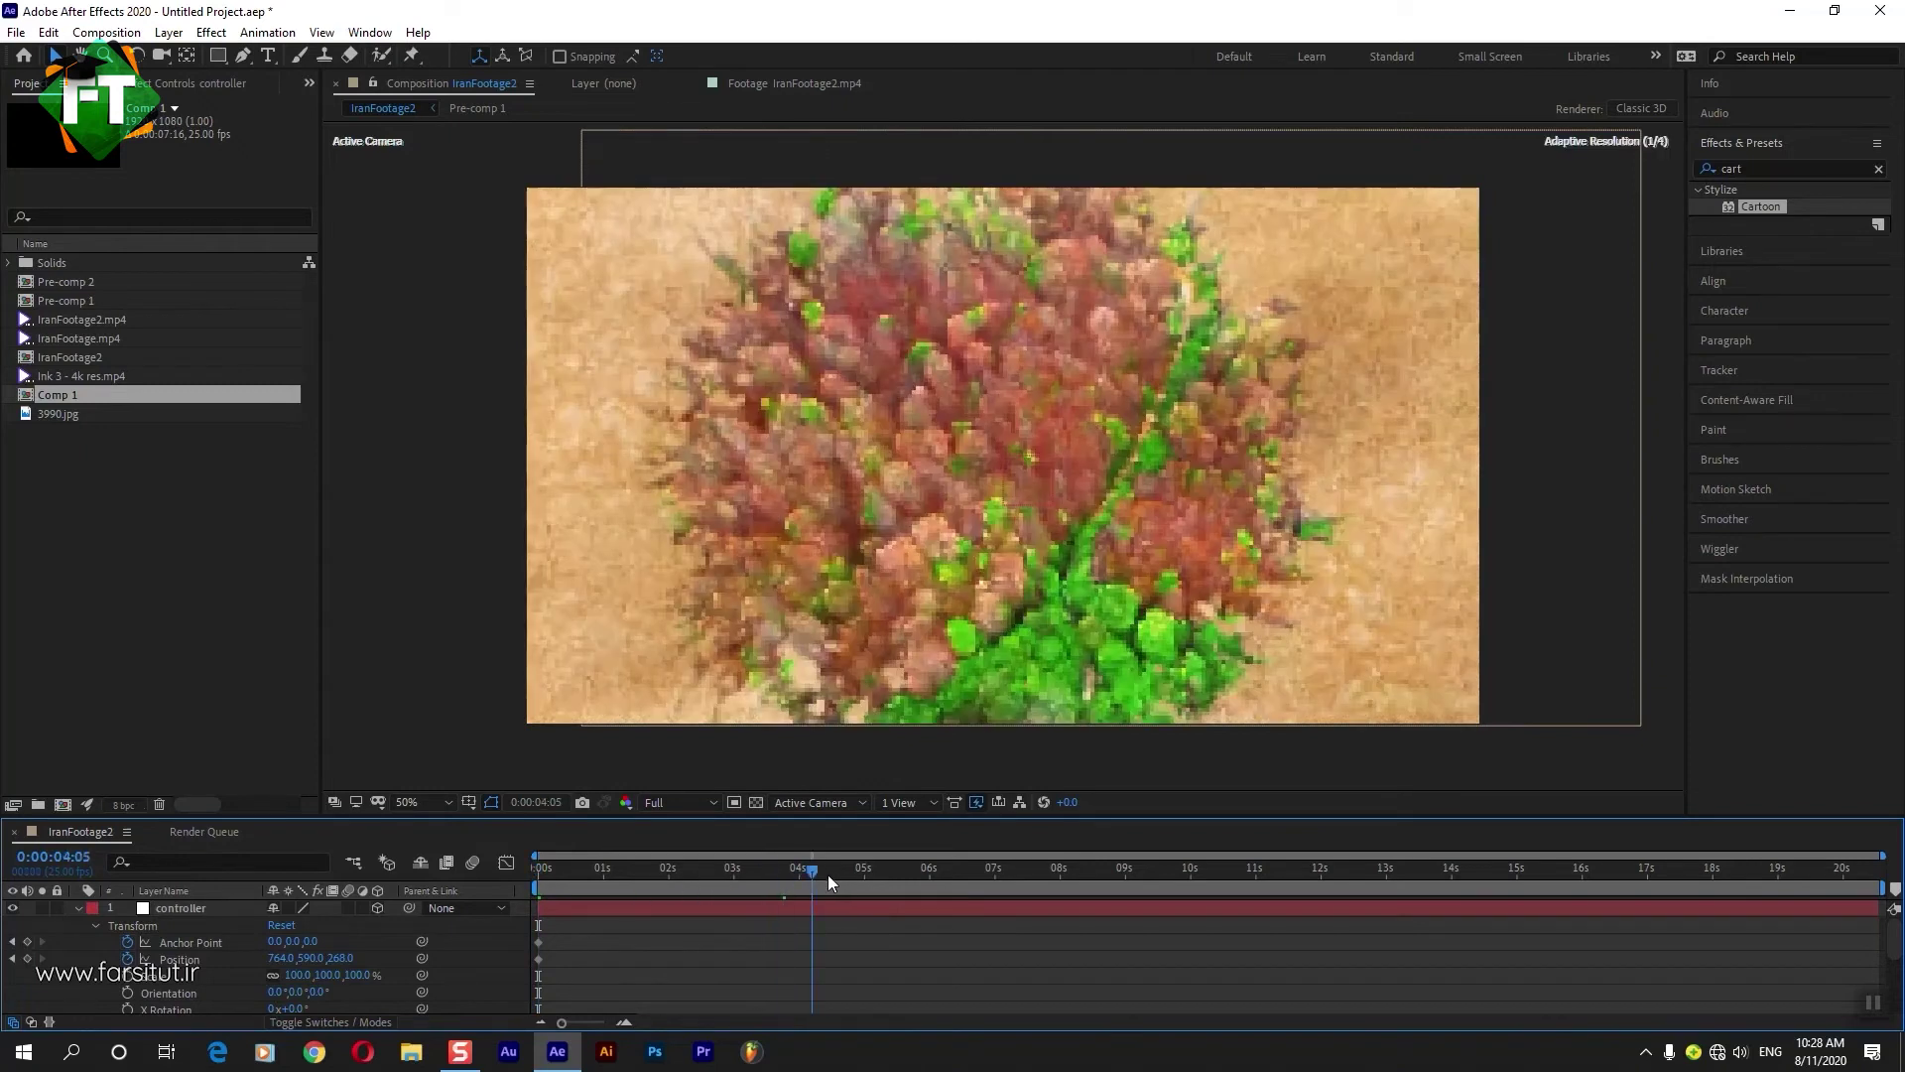
left_click(169, 907)
left_click(1006, 460)
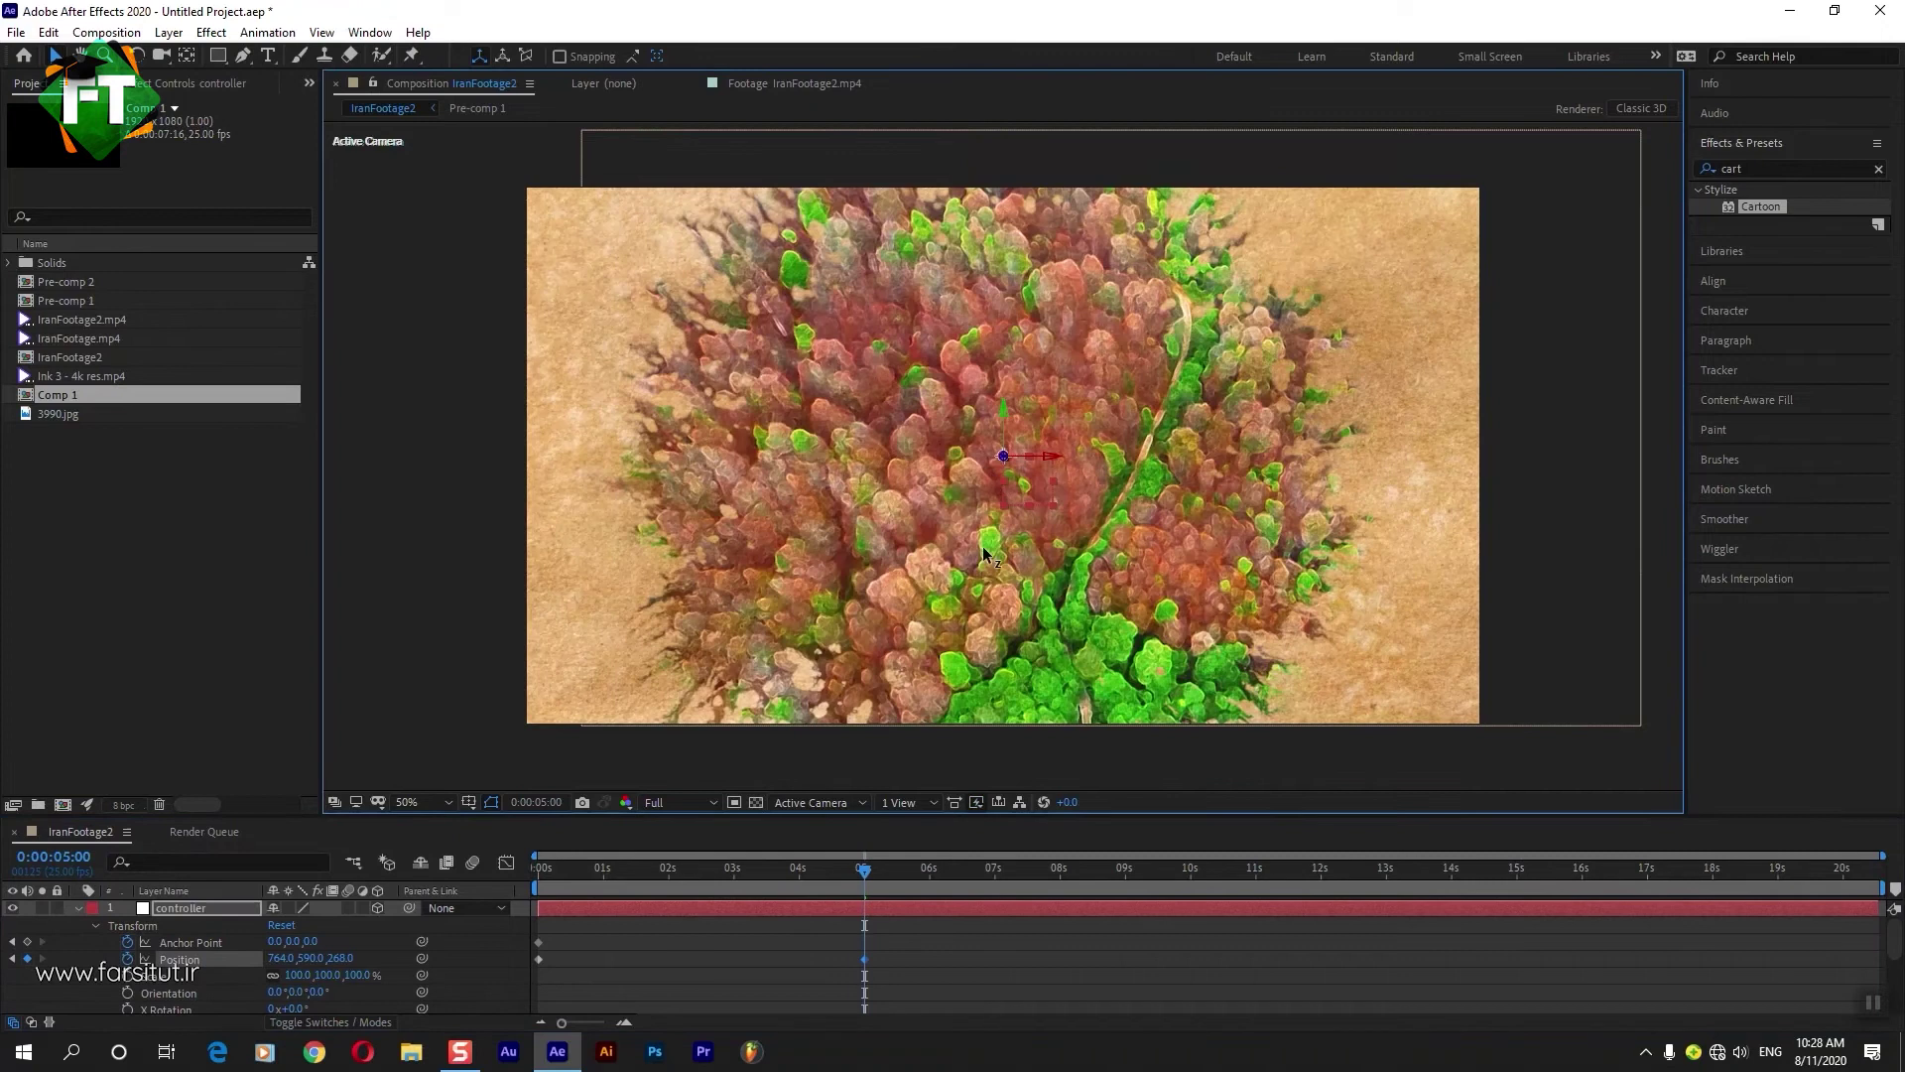
left_click_drag(339, 958, 729, 985)
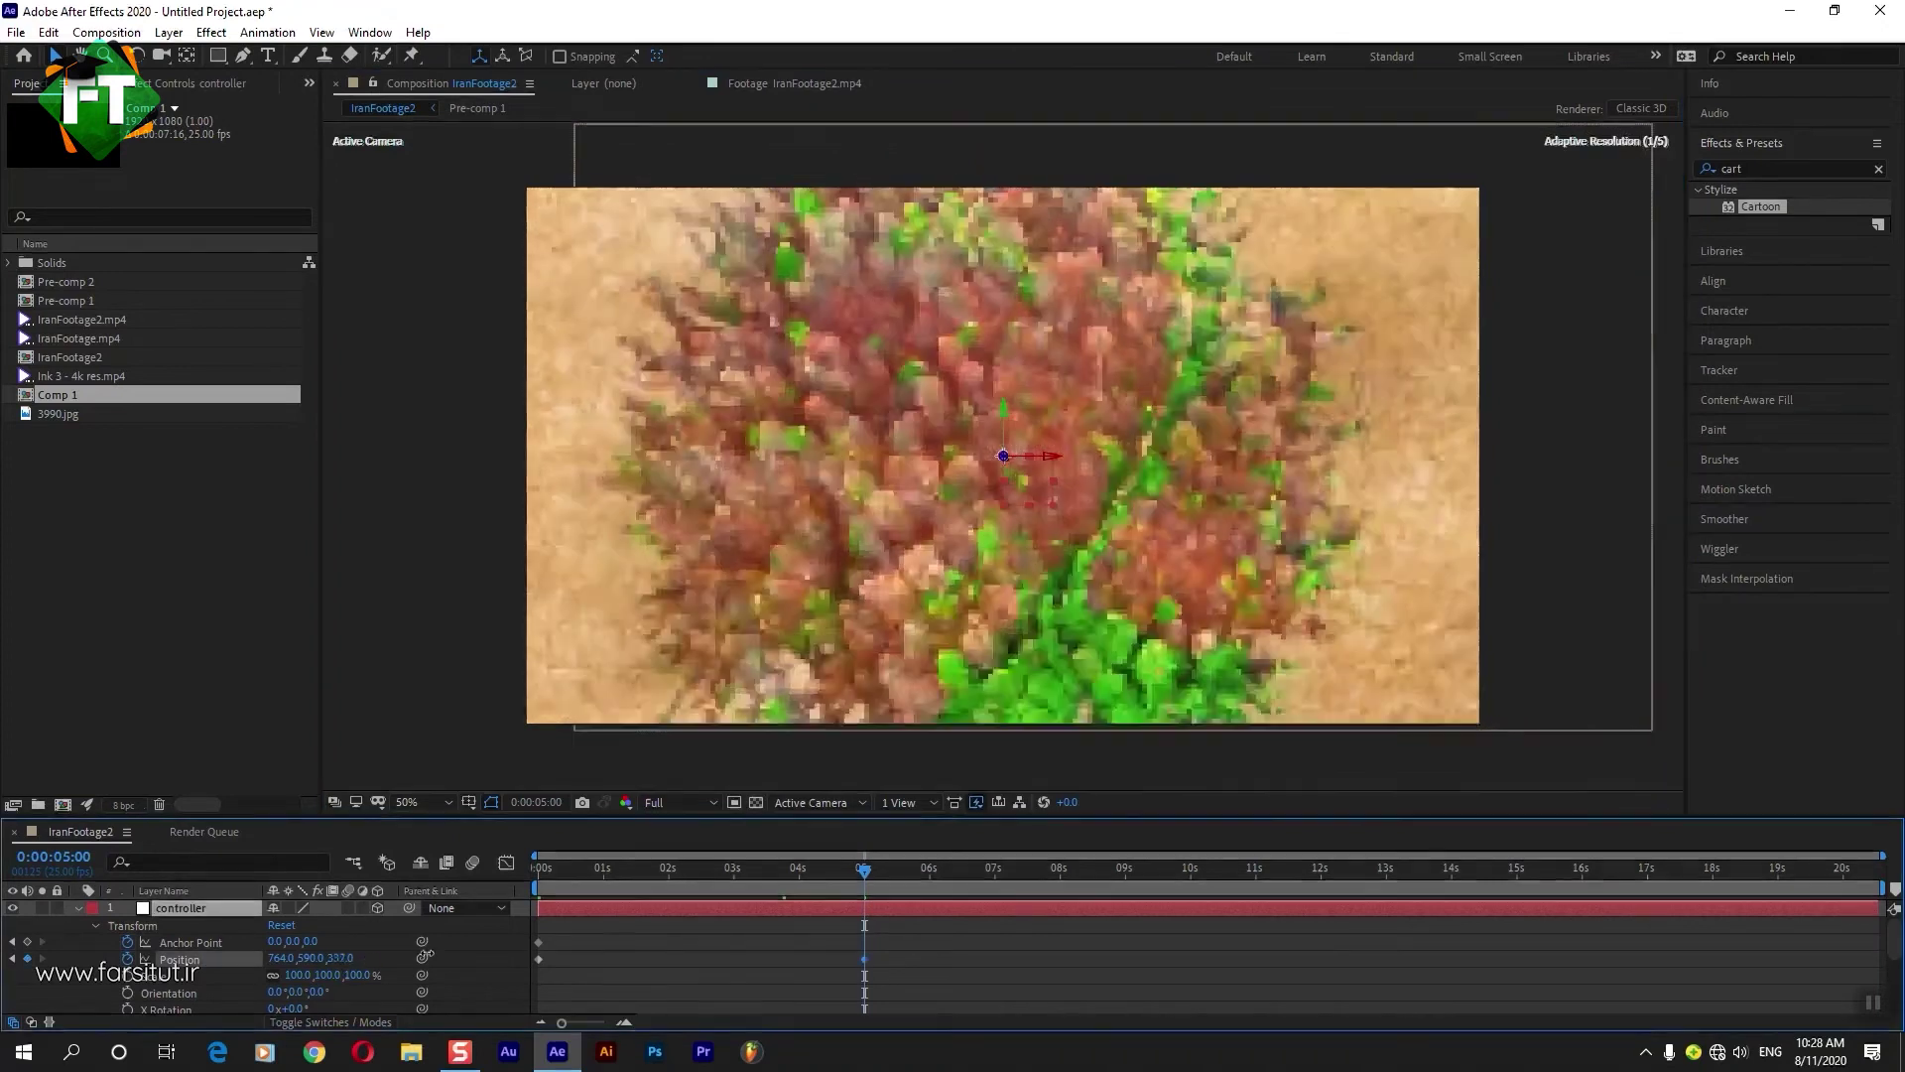
mouse_move(839, 866)
left_mouse_down()
mouse_move(532, 872)
mouse_move(994, 891)
left_mouse_up()
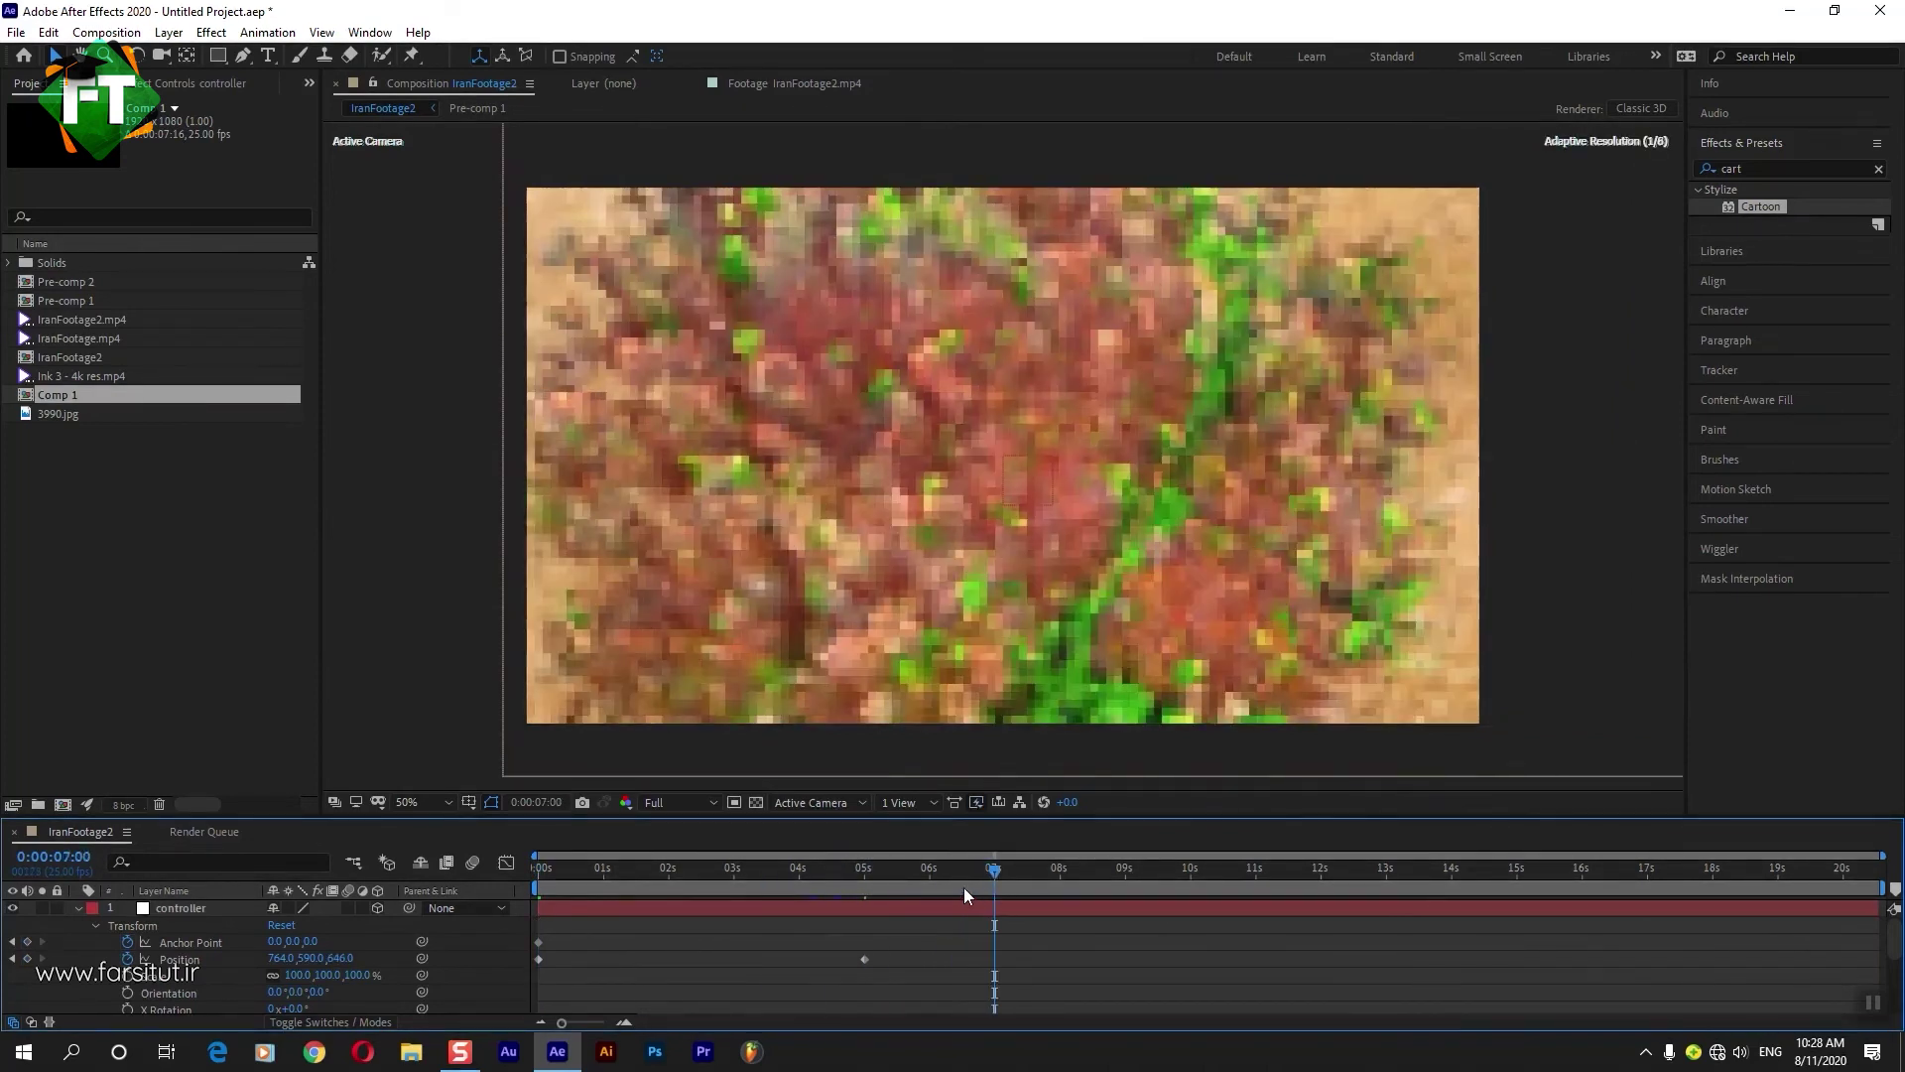
At 7 seconds, key the controller's X and Y to 2754, -450.
left_click(210, 909)
key("comma")
left_click_drag(1031, 458, 1429, 460)
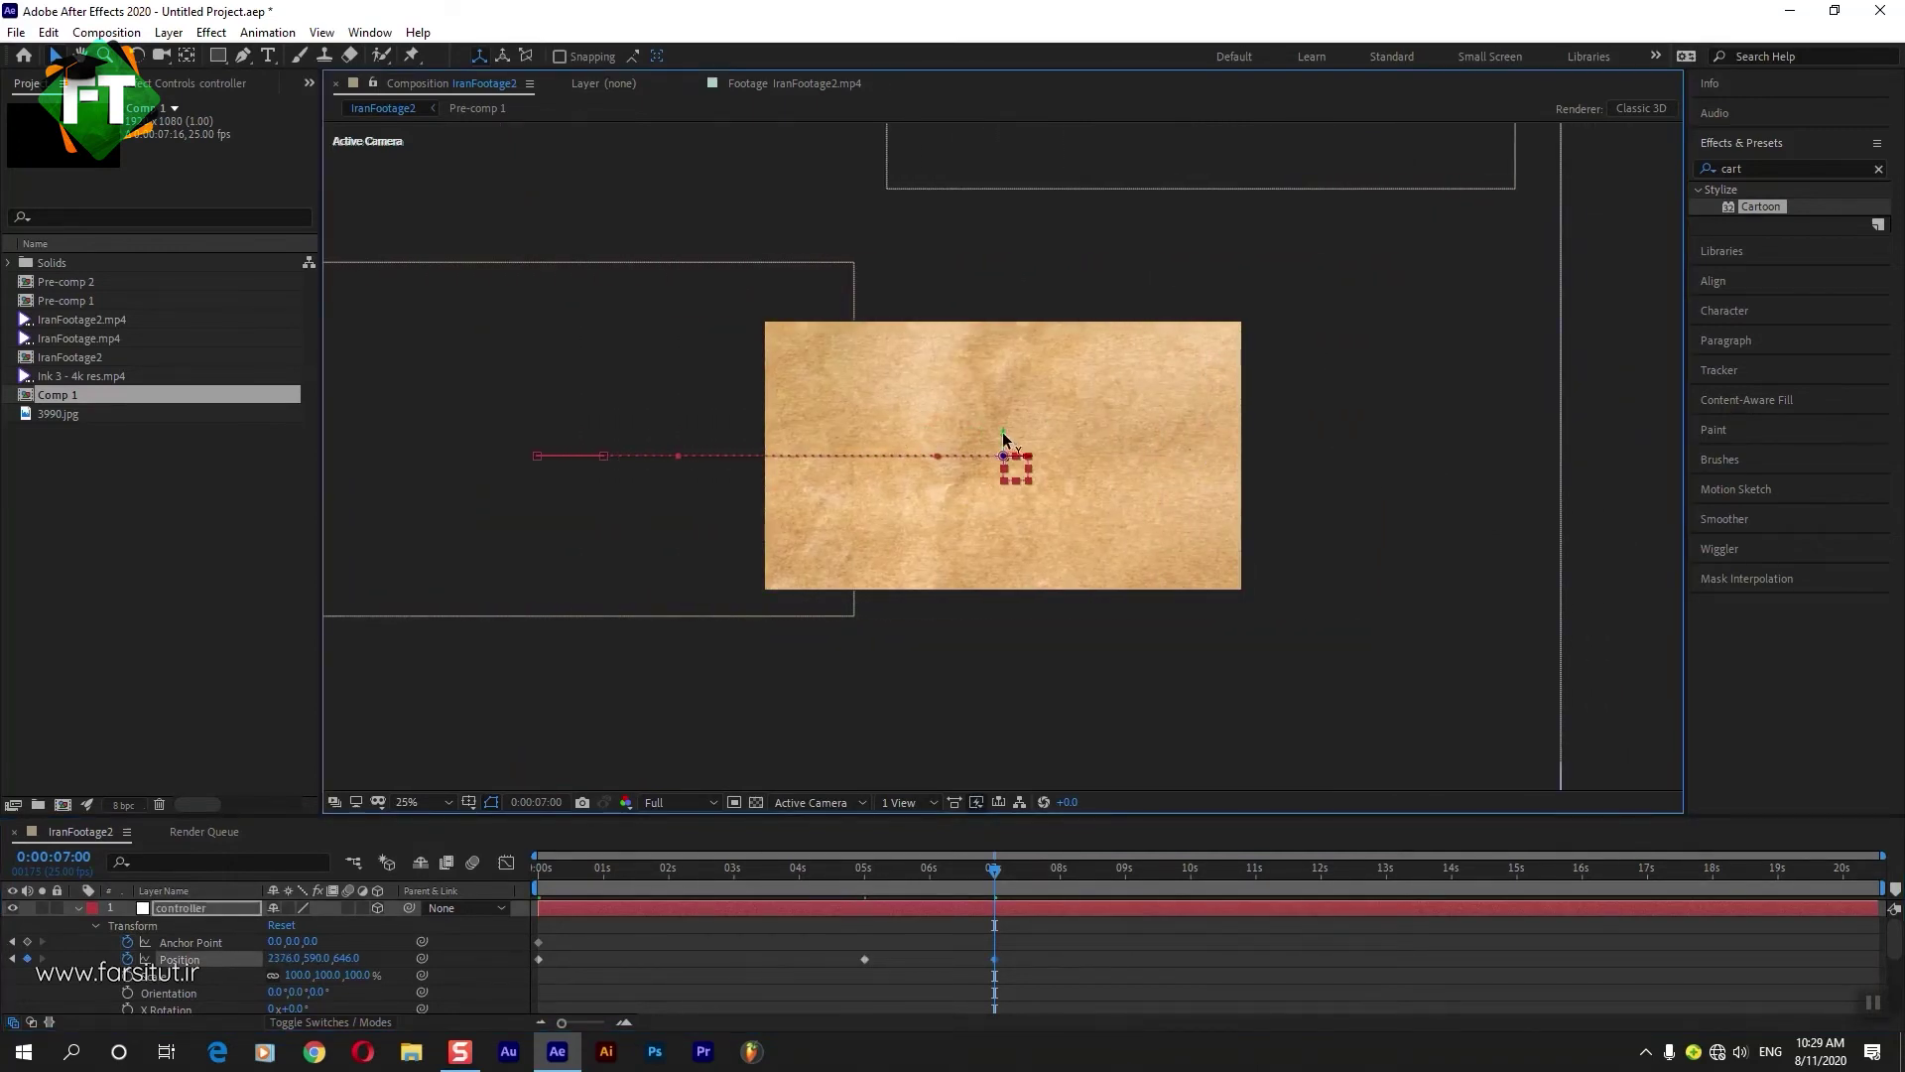
mouse_move(1005, 436)
left_mouse_down()
mouse_move(1028, 393)
mouse_move(1008, 401)
left_mouse_up()
key("period")
left_click_drag(1051, 461, 1237, 480)
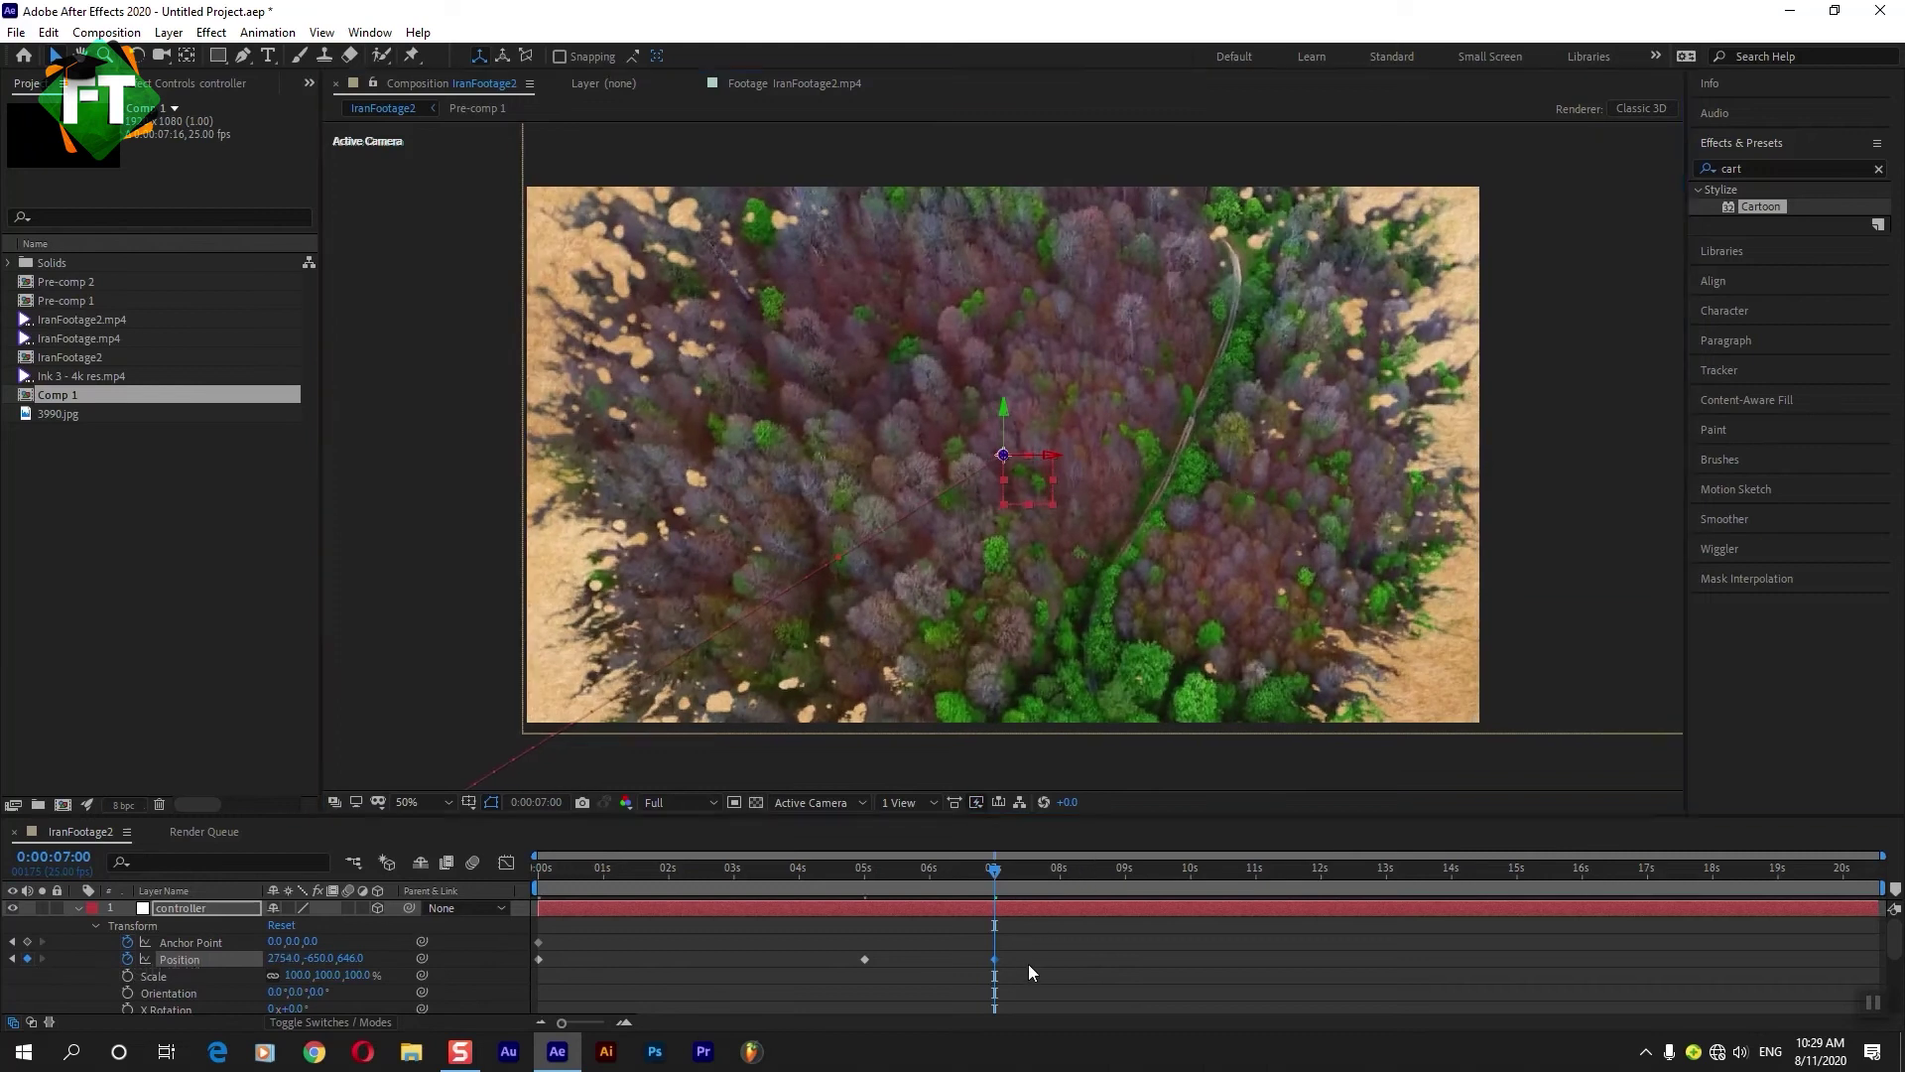
Shift Pre-comp 2 so it starts around 6 seconds.
left_click(34, 915)
left_click(79, 911)
left_click(812, 939)
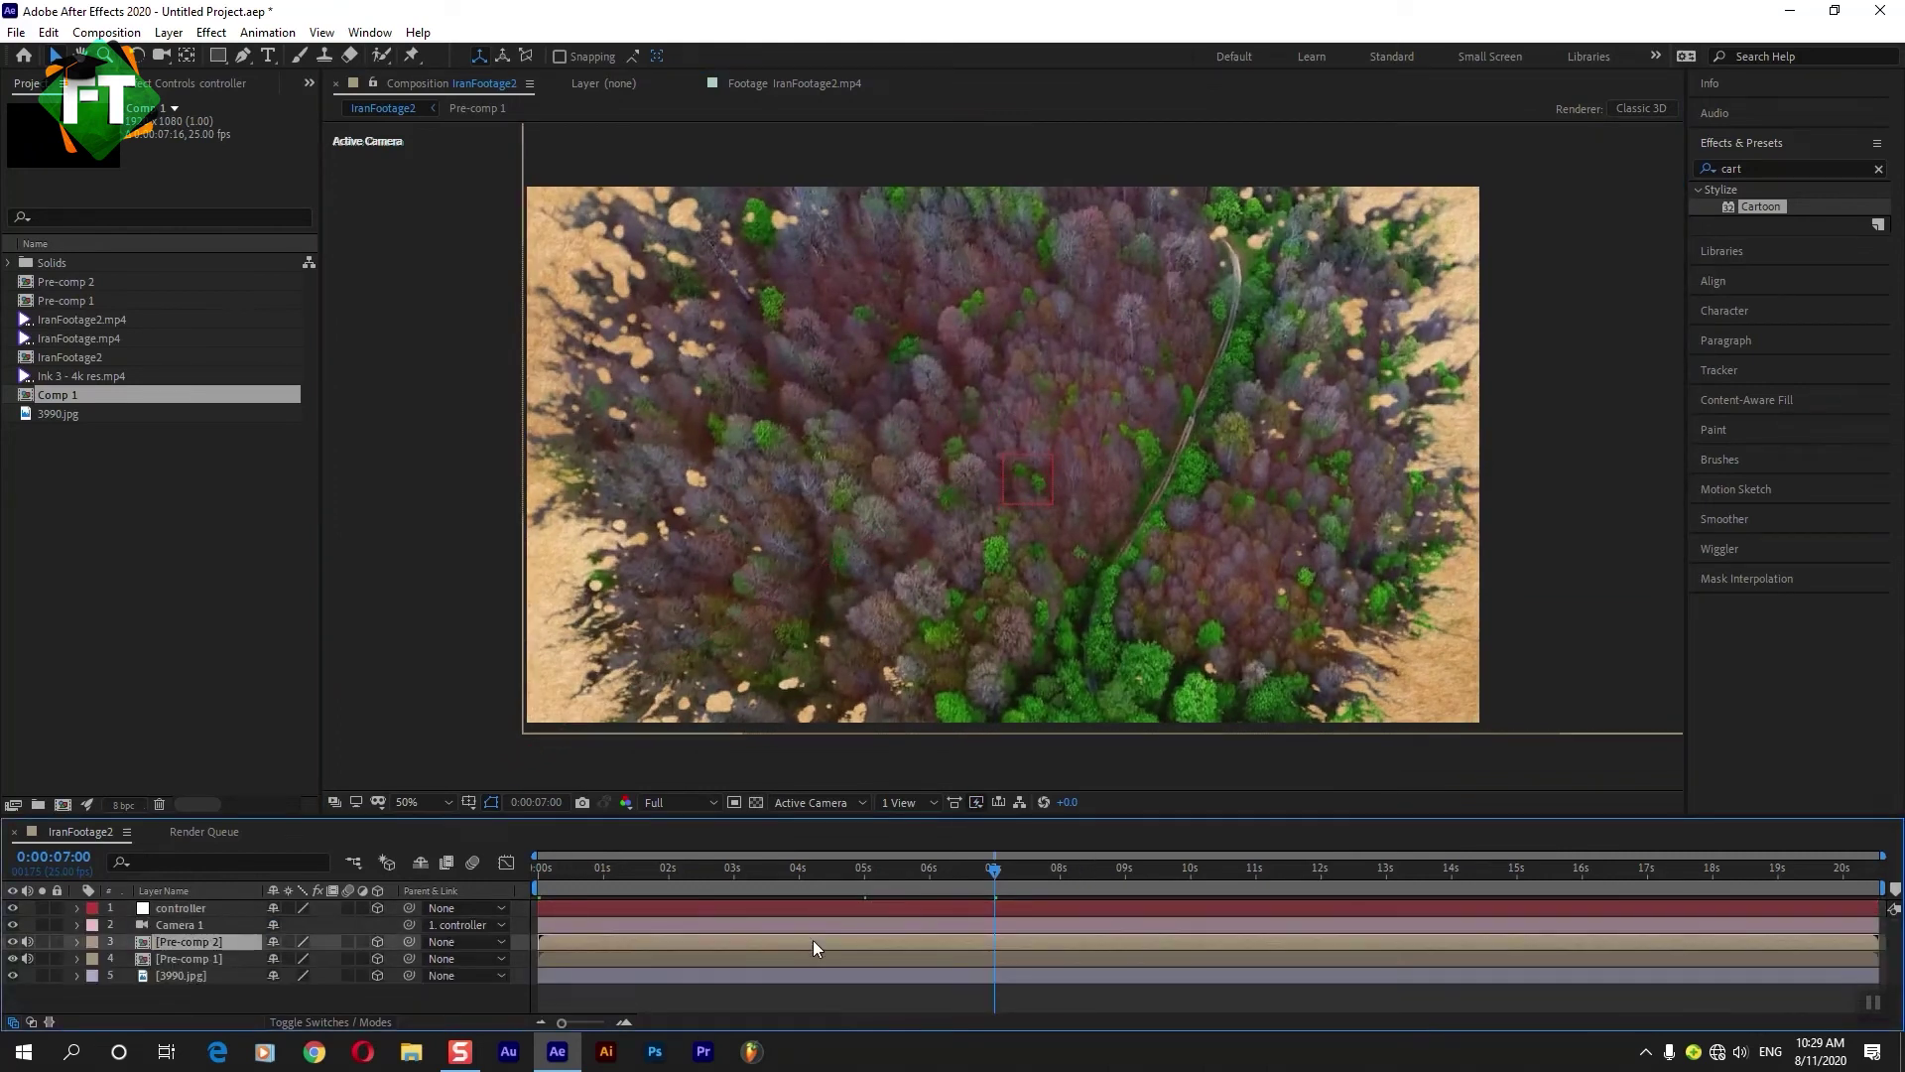
left_click_drag(585, 939, 991, 944)
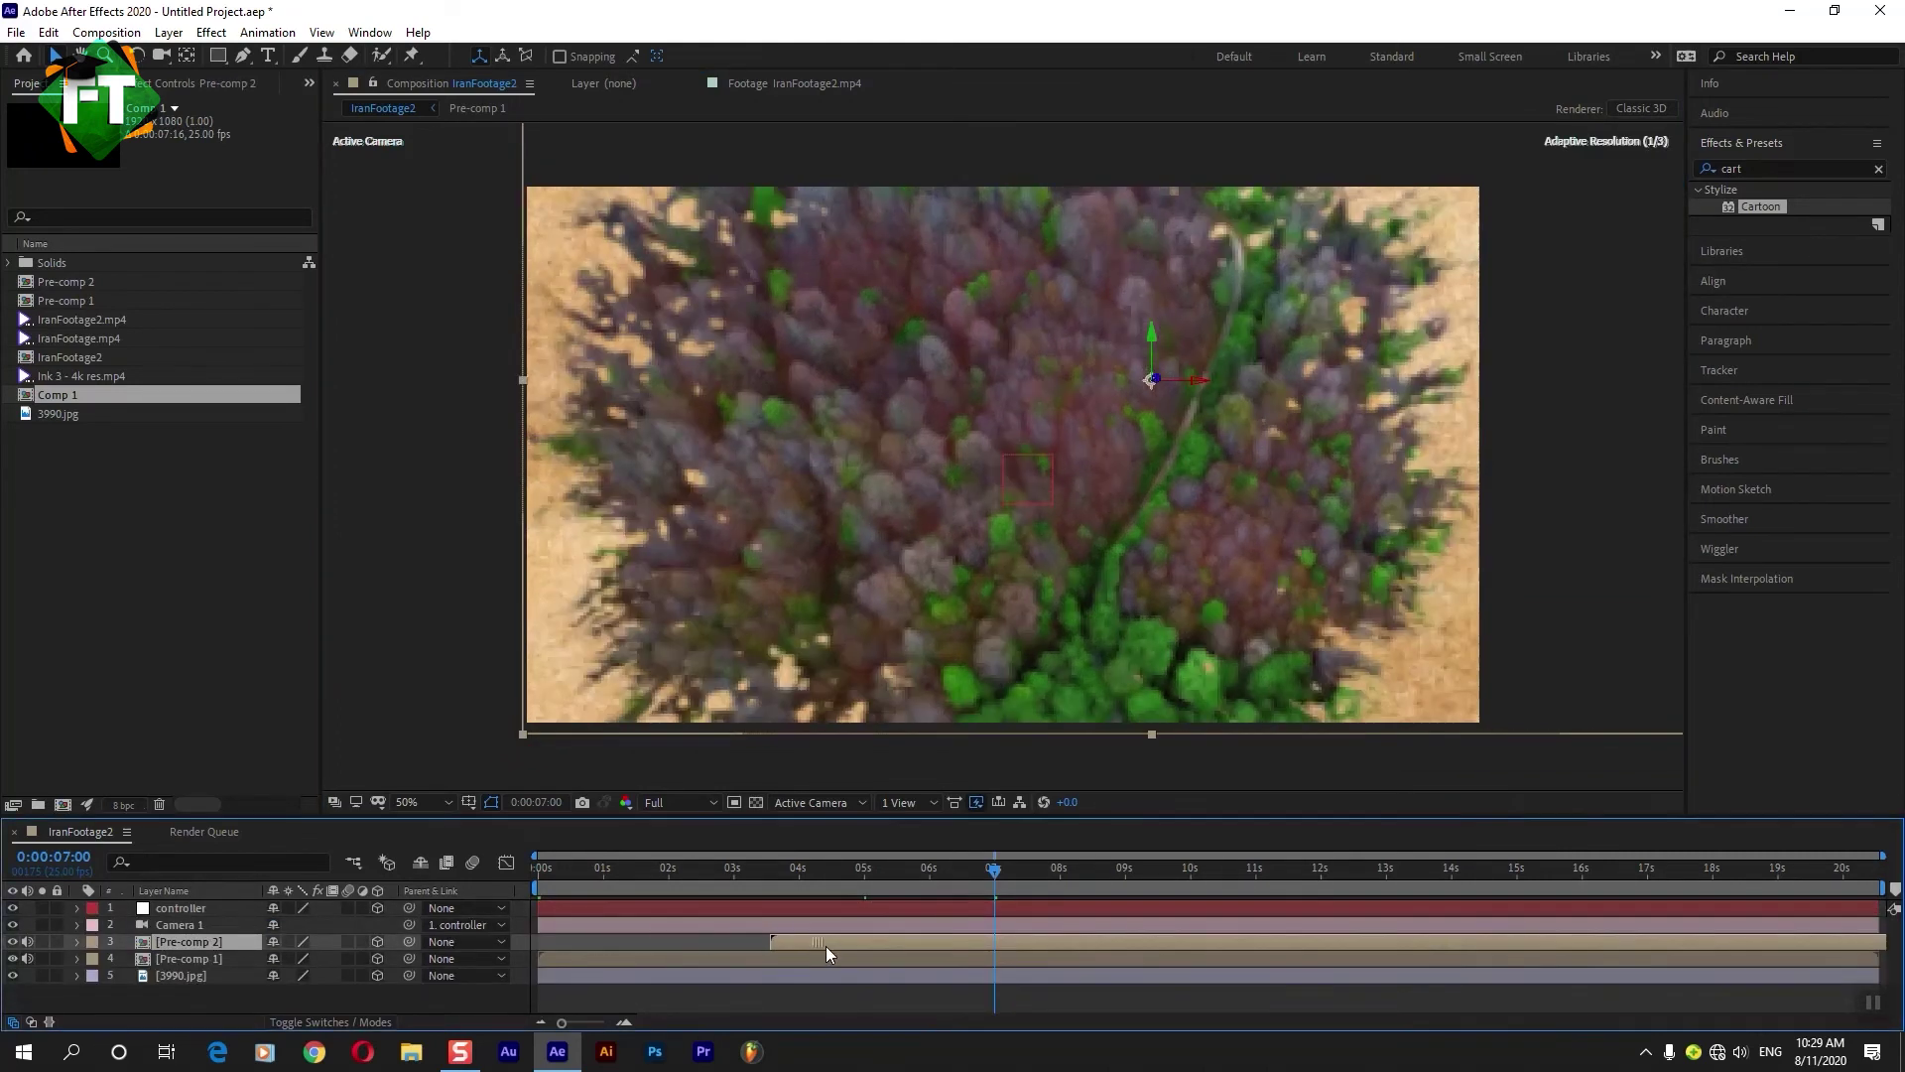
left_click_drag(990, 945, 1002, 938)
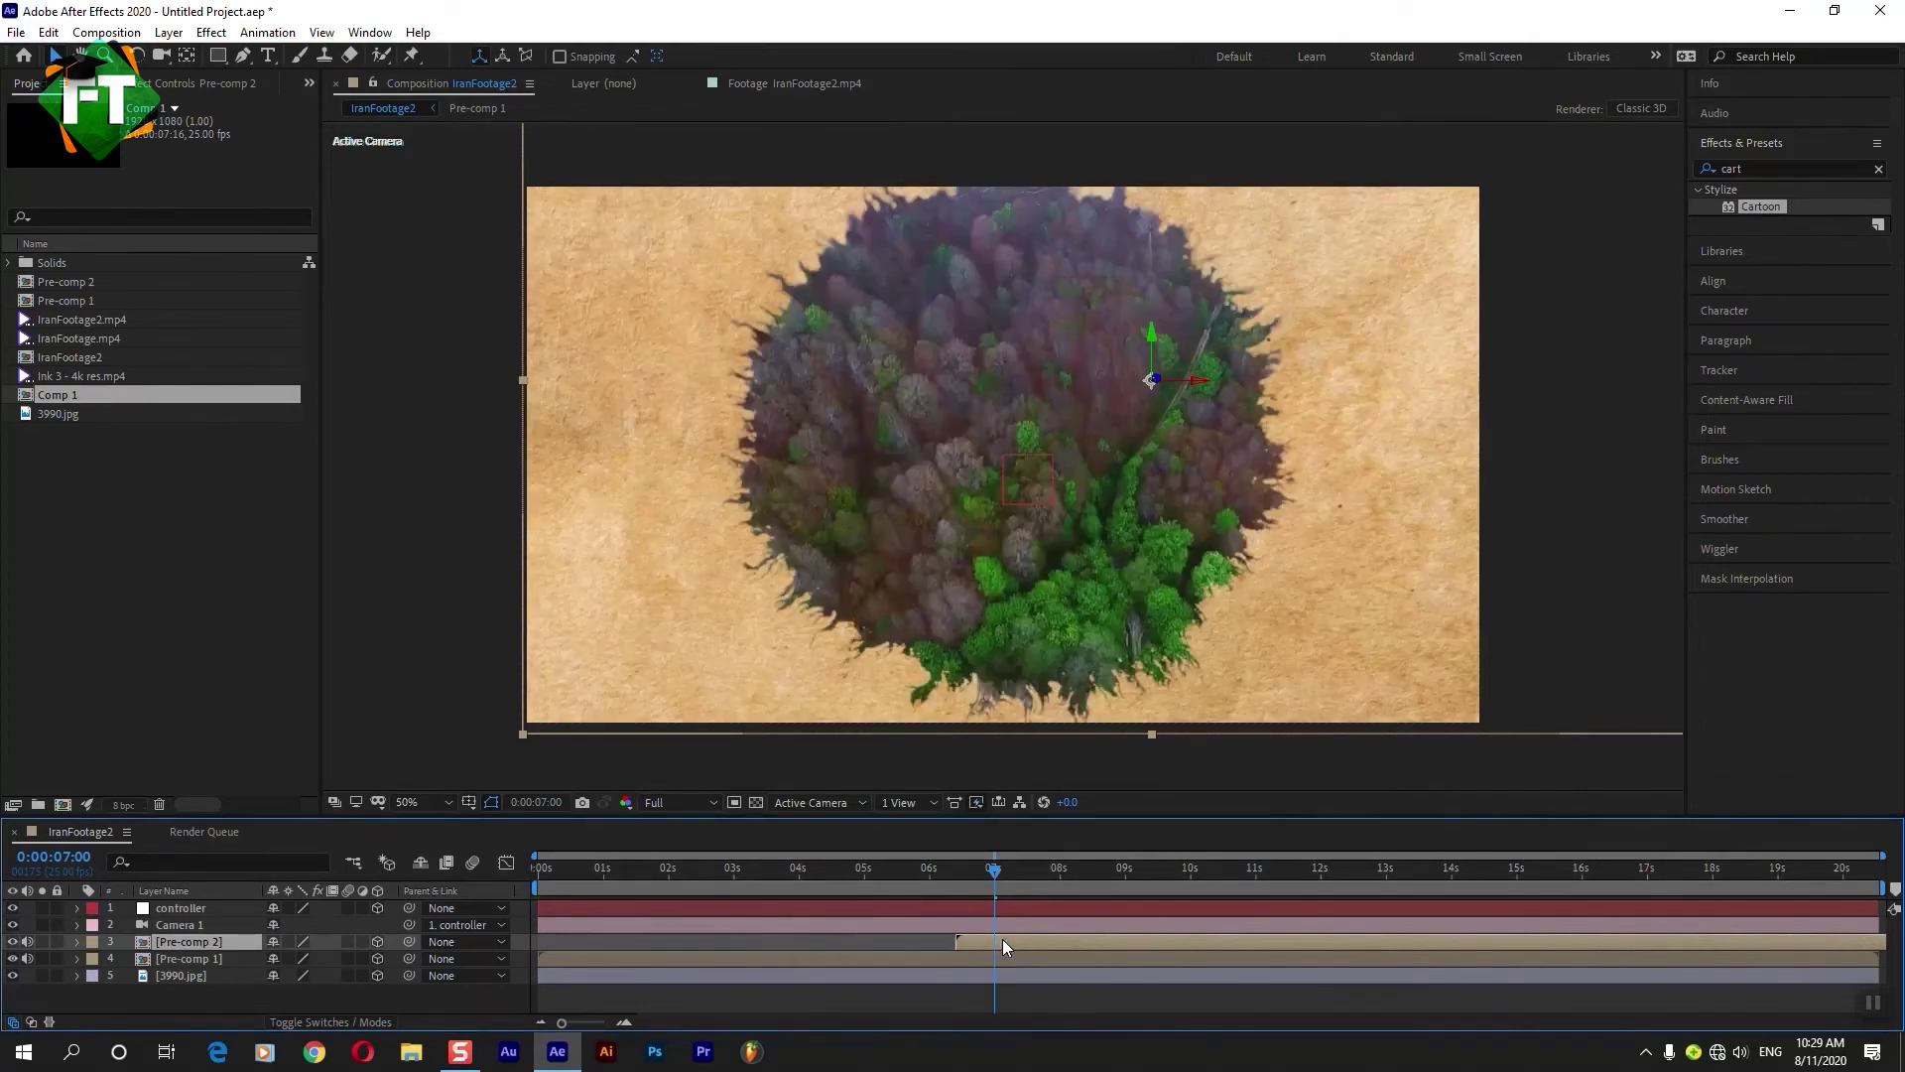
Set Pre-comp 2's blend mode to Hard Light.
left_click(298, 1023)
left_click(293, 942)
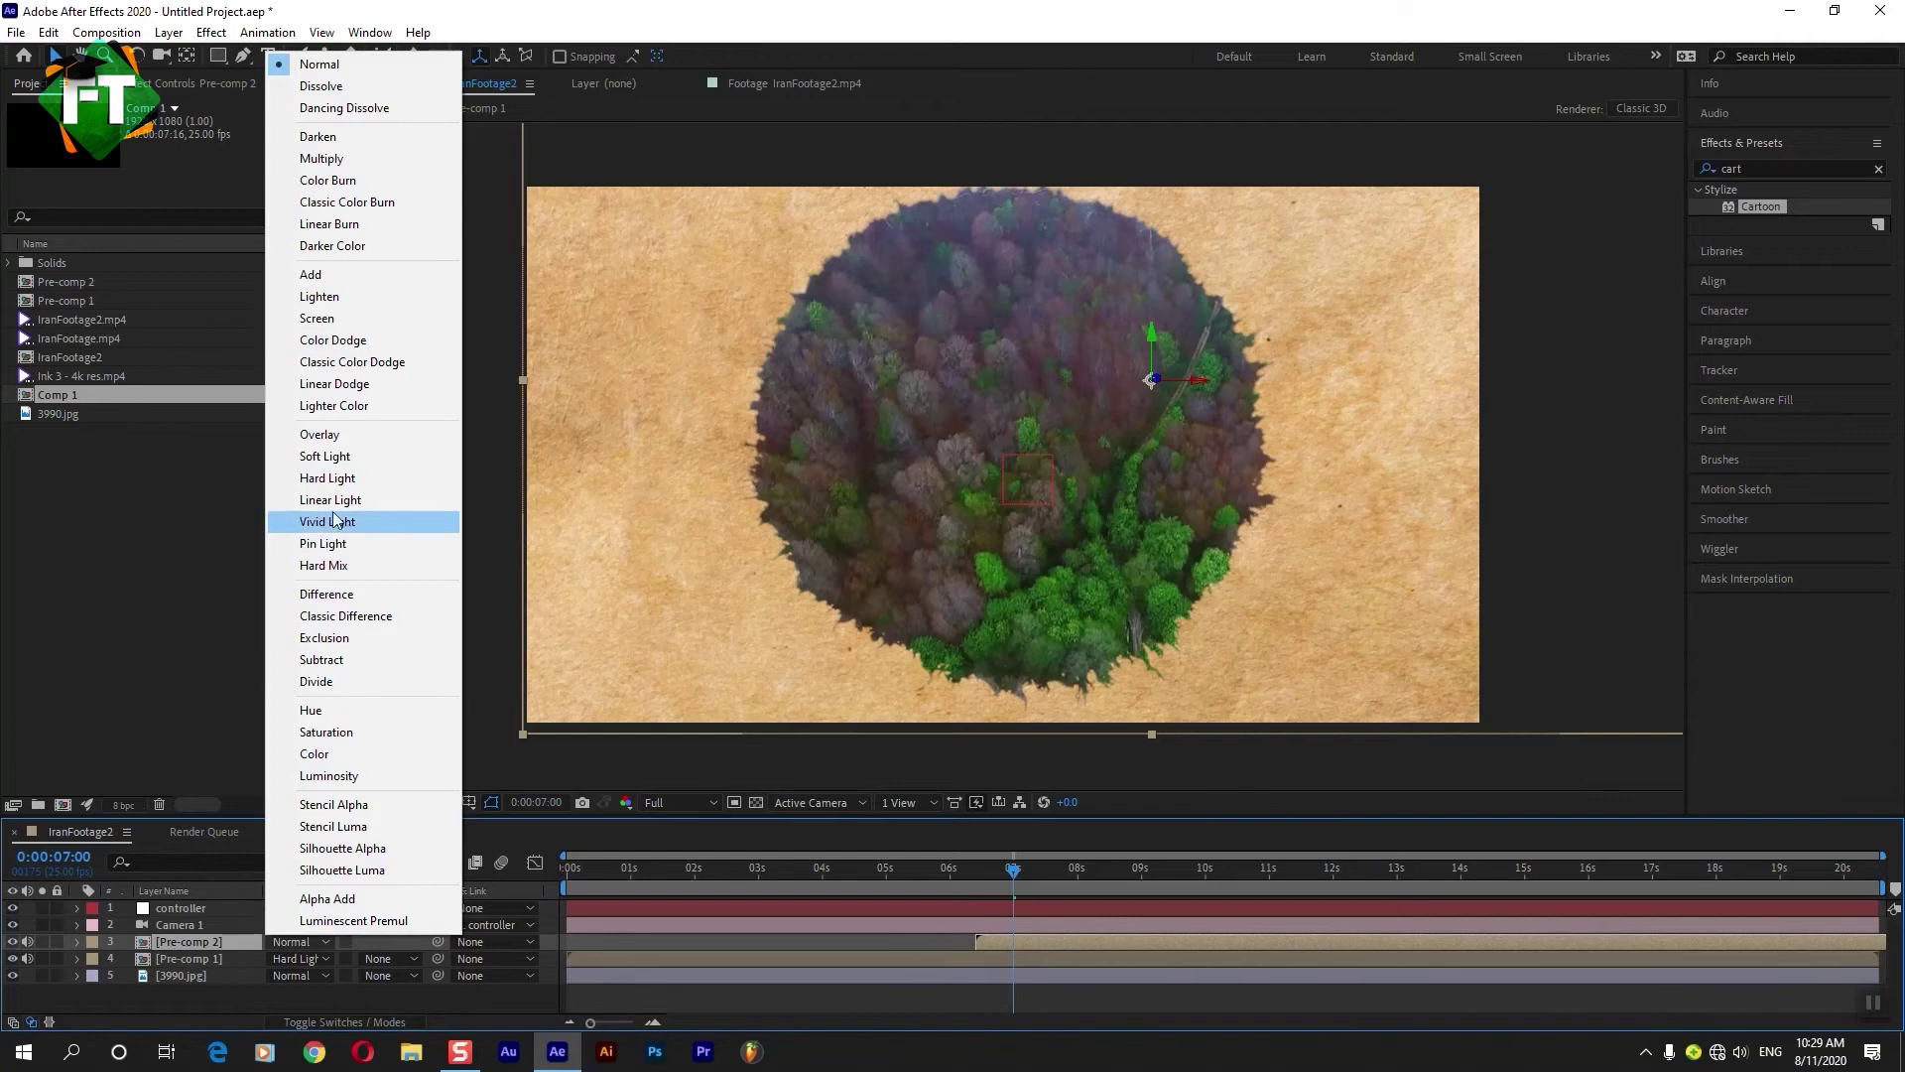
left_click(327, 477)
left_click(848, 945)
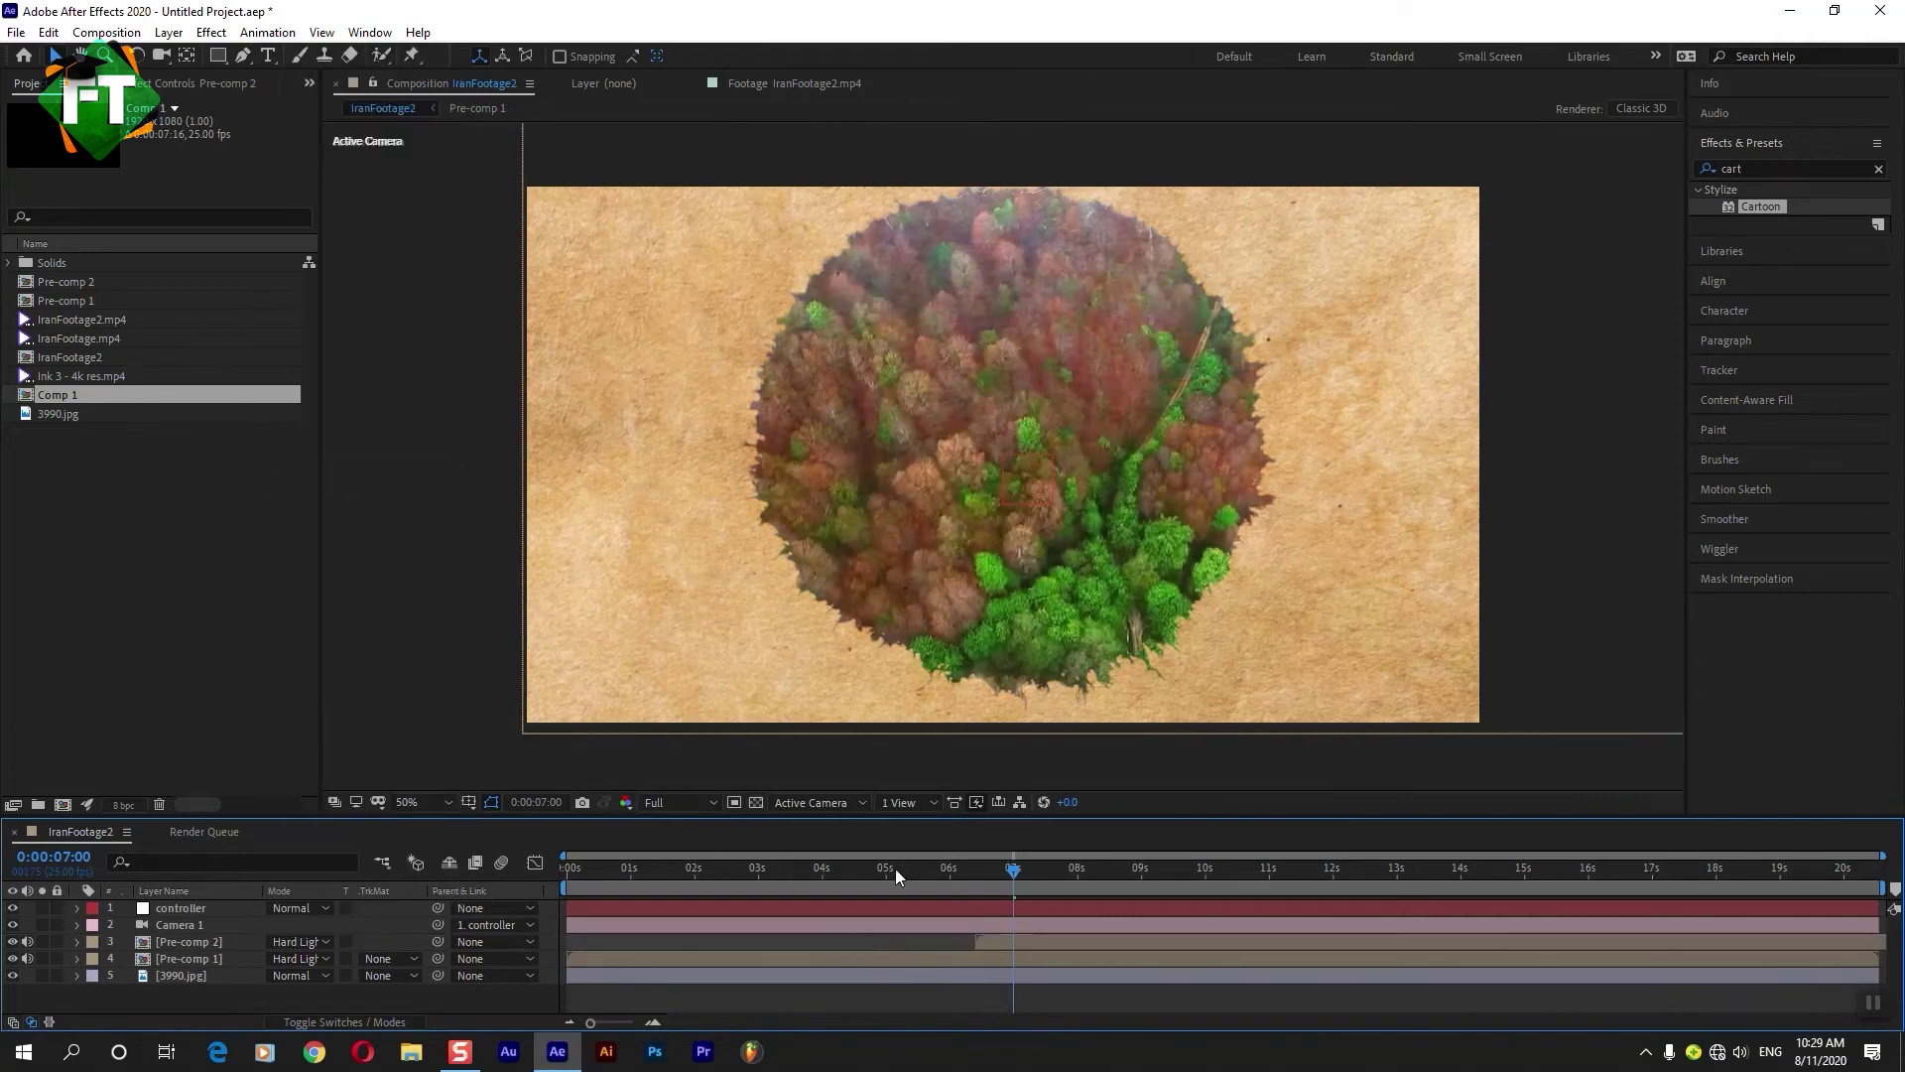
left_click_drag(895, 872, 262, 899)
left_click(212, 908)
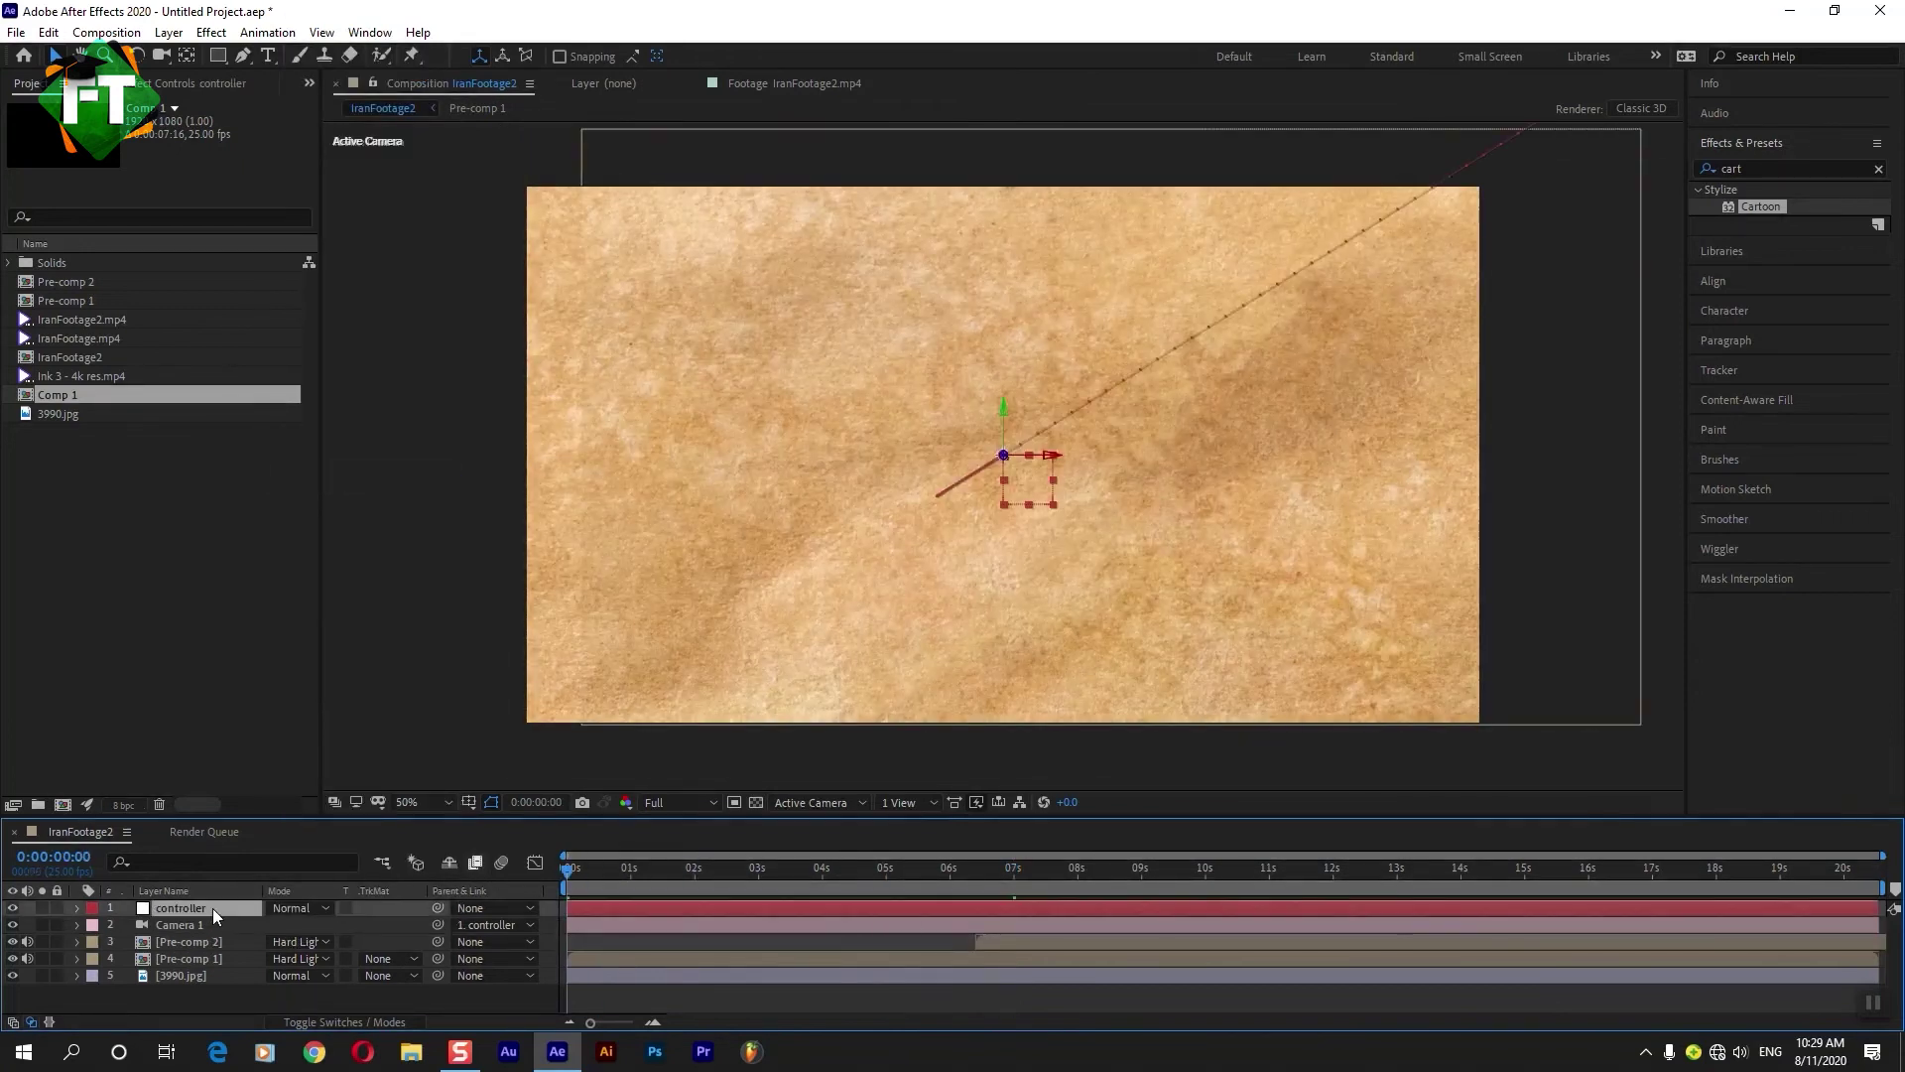
Reveal the controller's keyframes and play back the camera move at Third resolution.
key("u")
left_click(826, 943)
left_click_drag(597, 875, 832, 872)
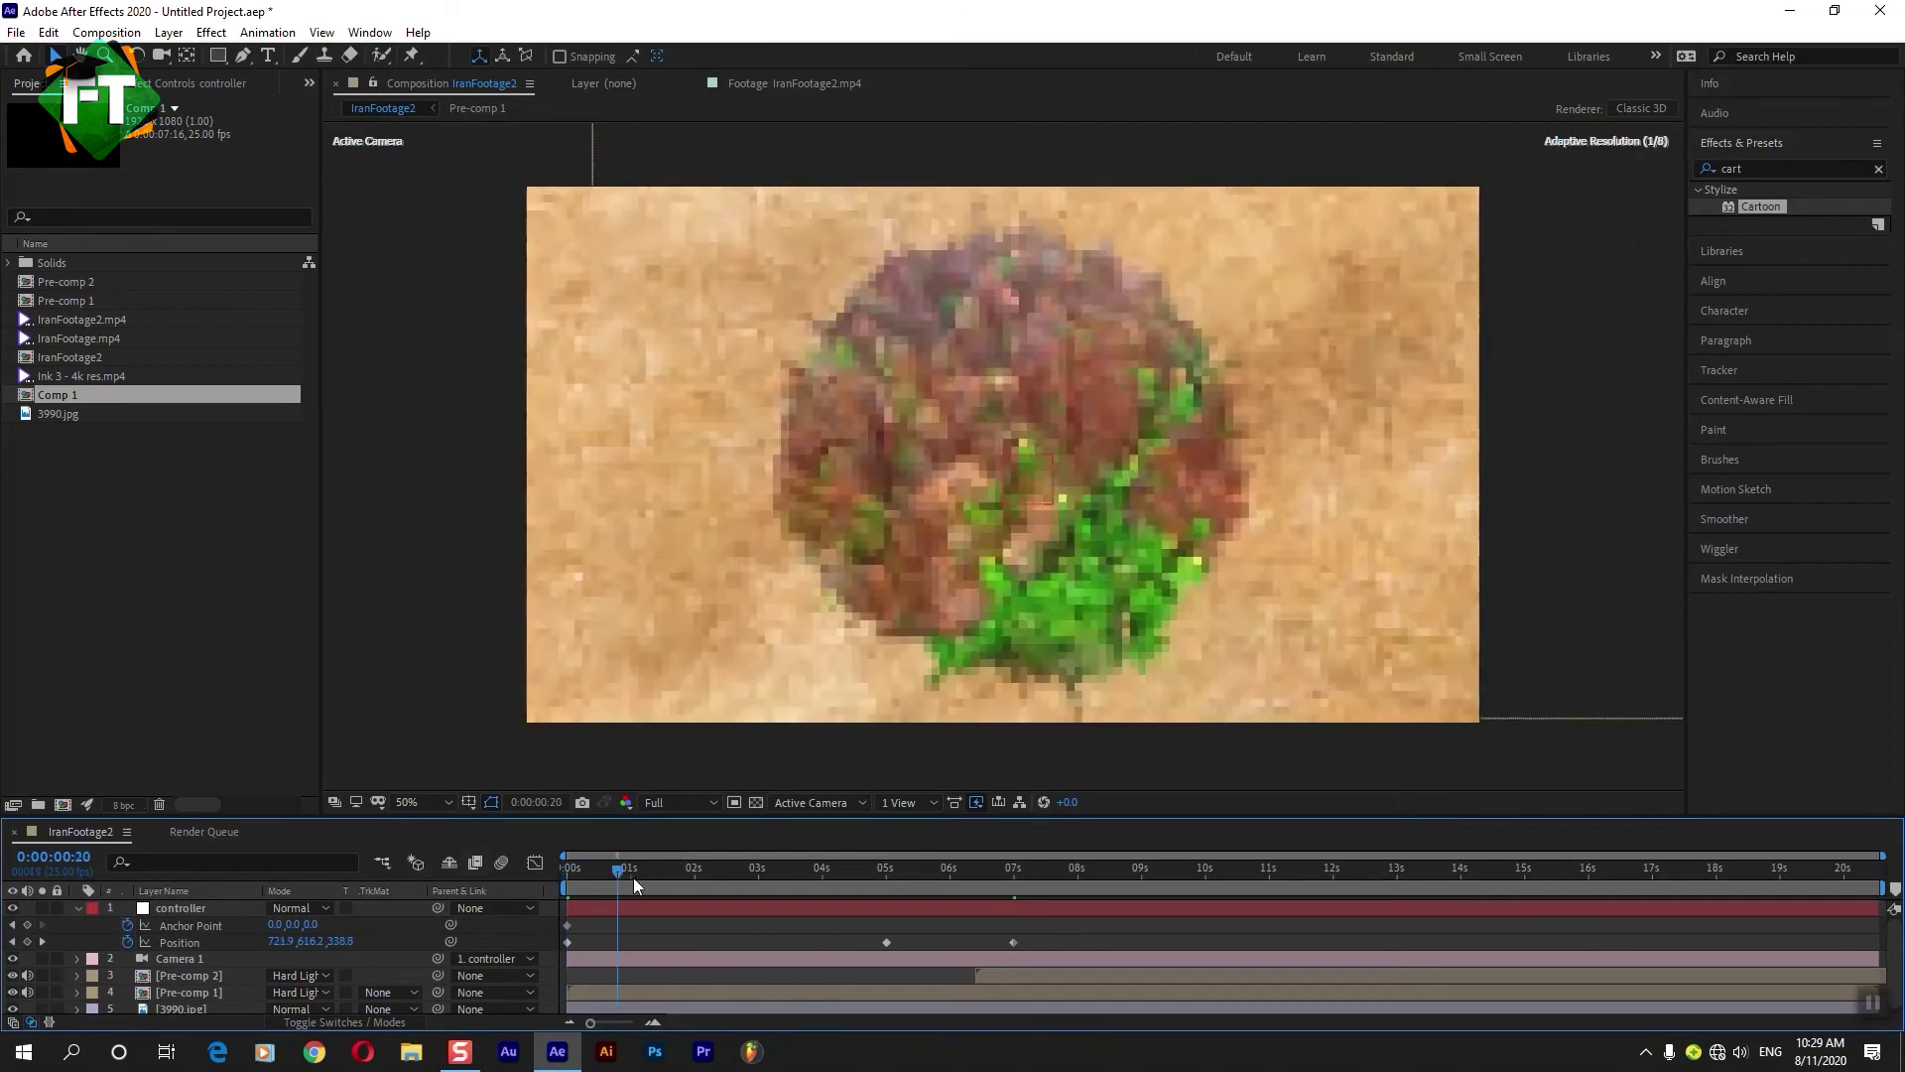
left_click(683, 802)
left_click(674, 887)
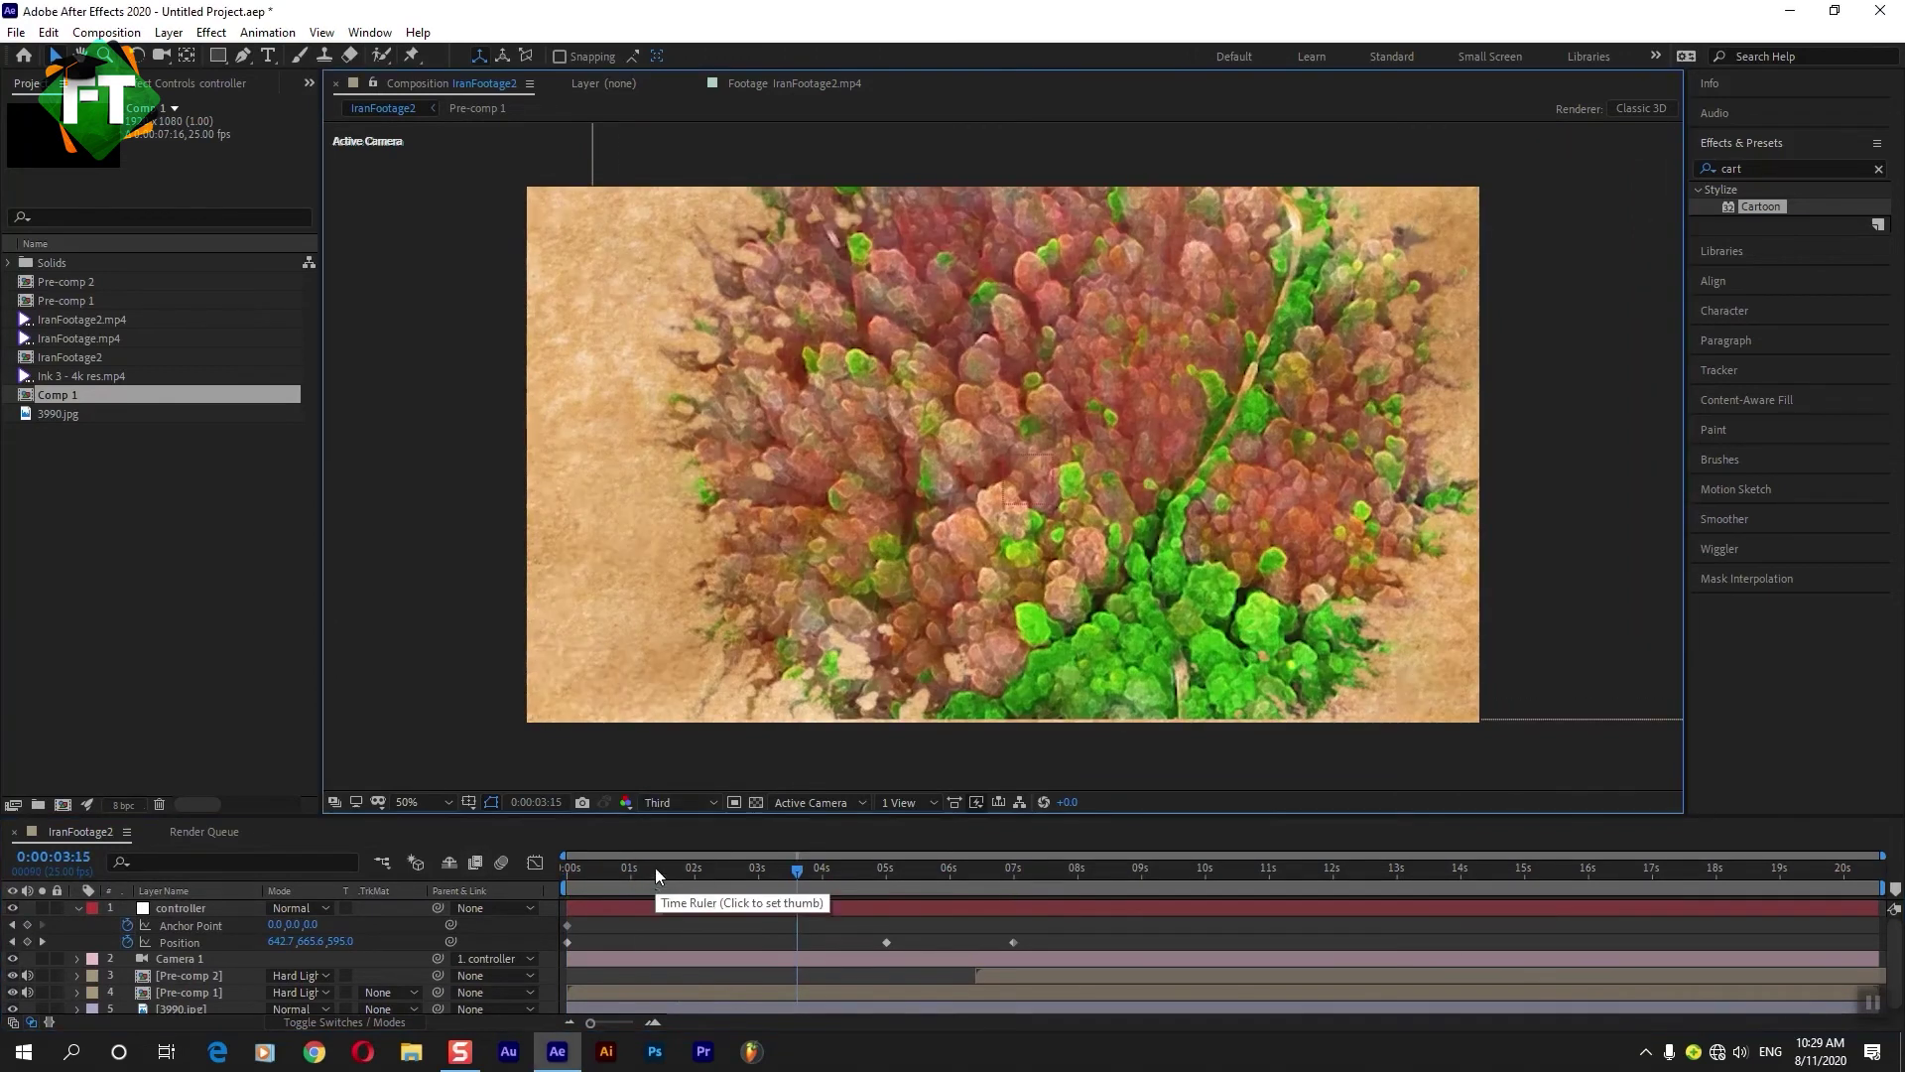
key("space")
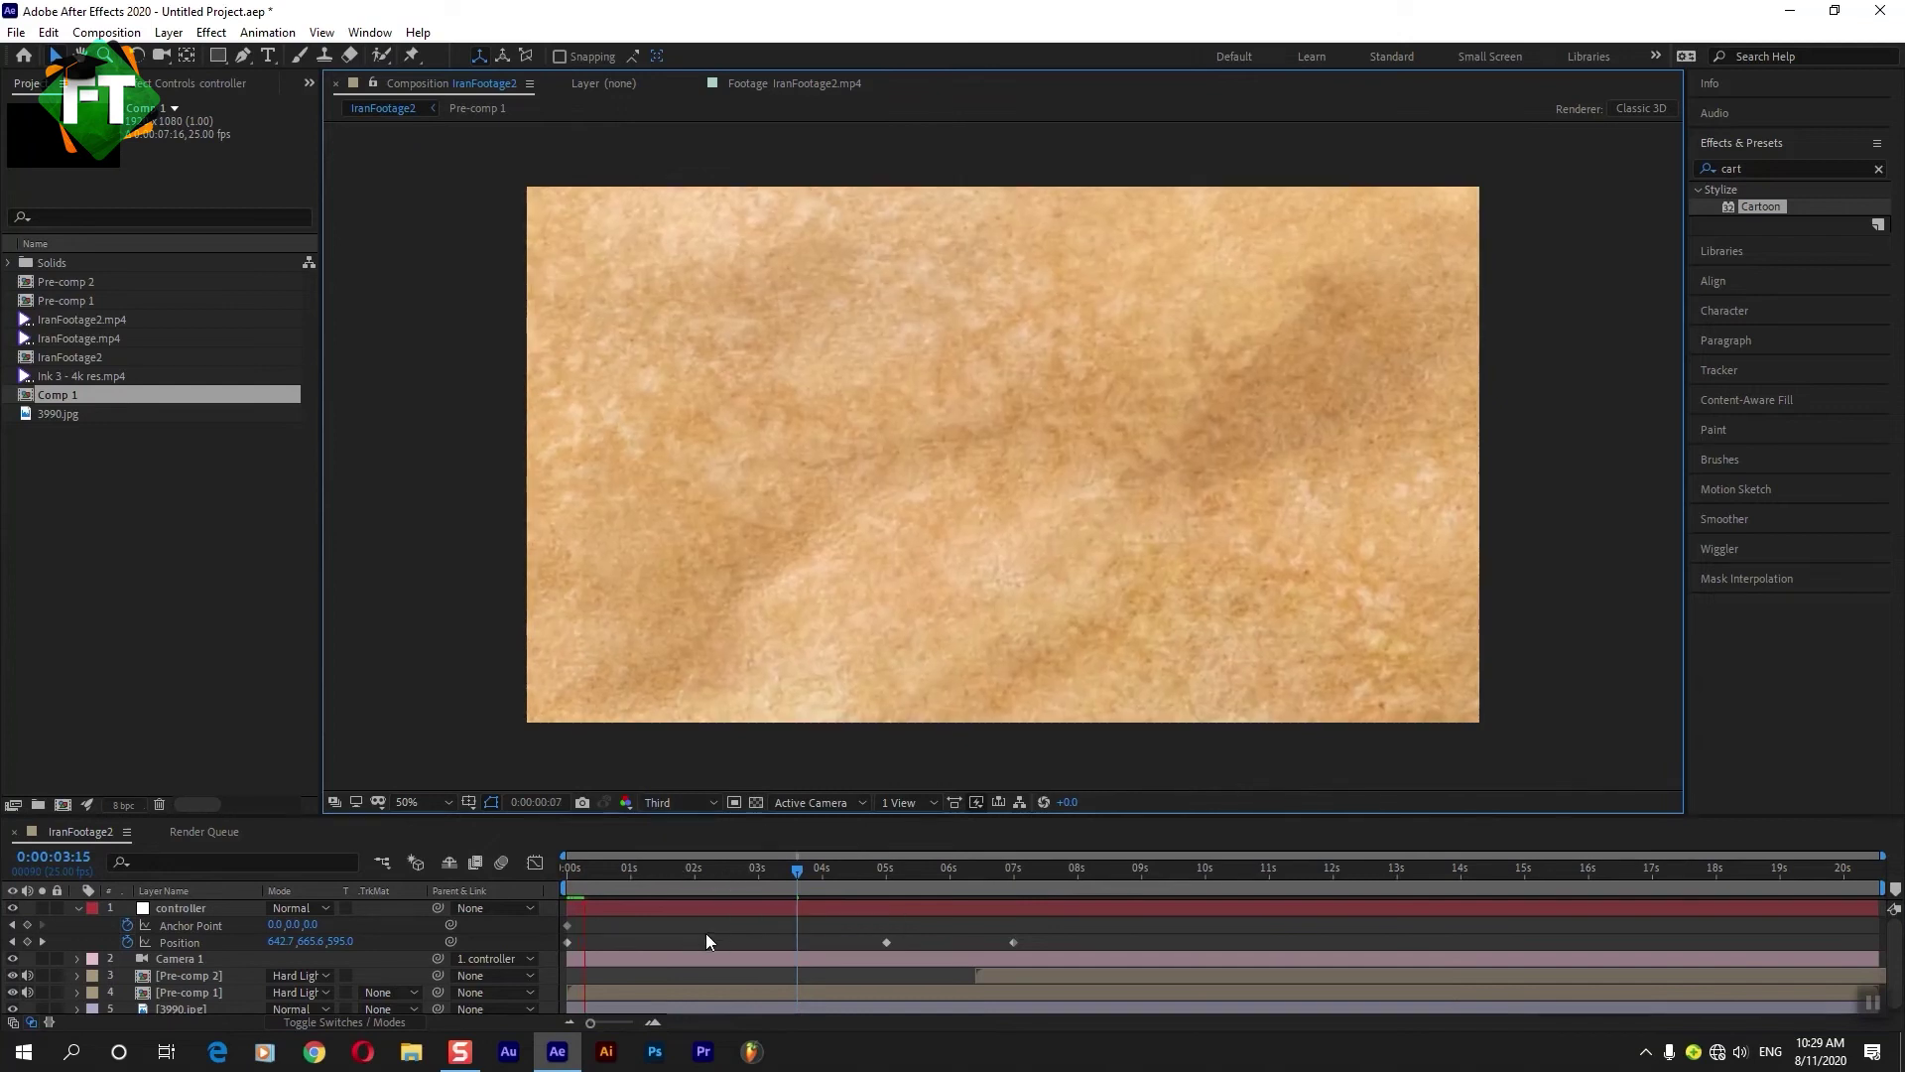
Switch preview resolution to Quarter and scrub through to about nine seconds.
left_click(679, 804)
left_click(685, 911)
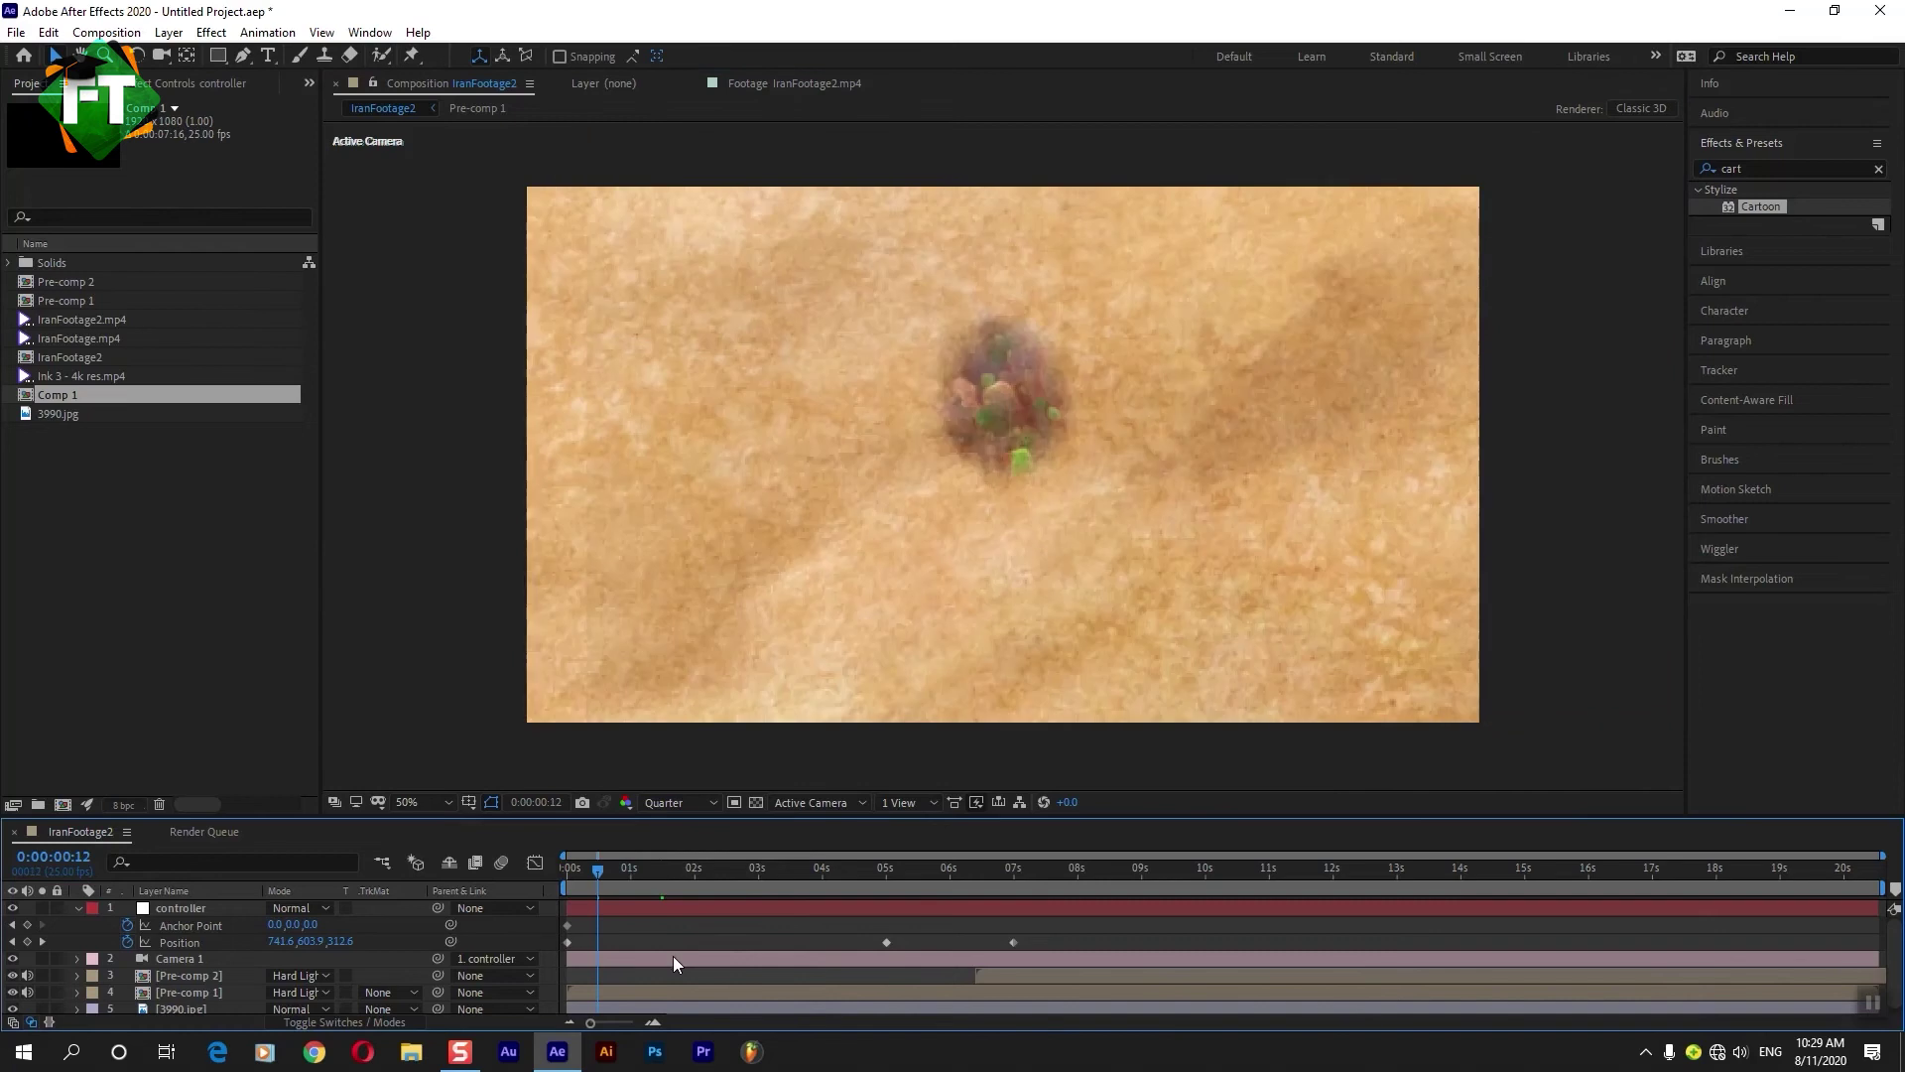
left_click_drag(678, 880, 1068, 877)
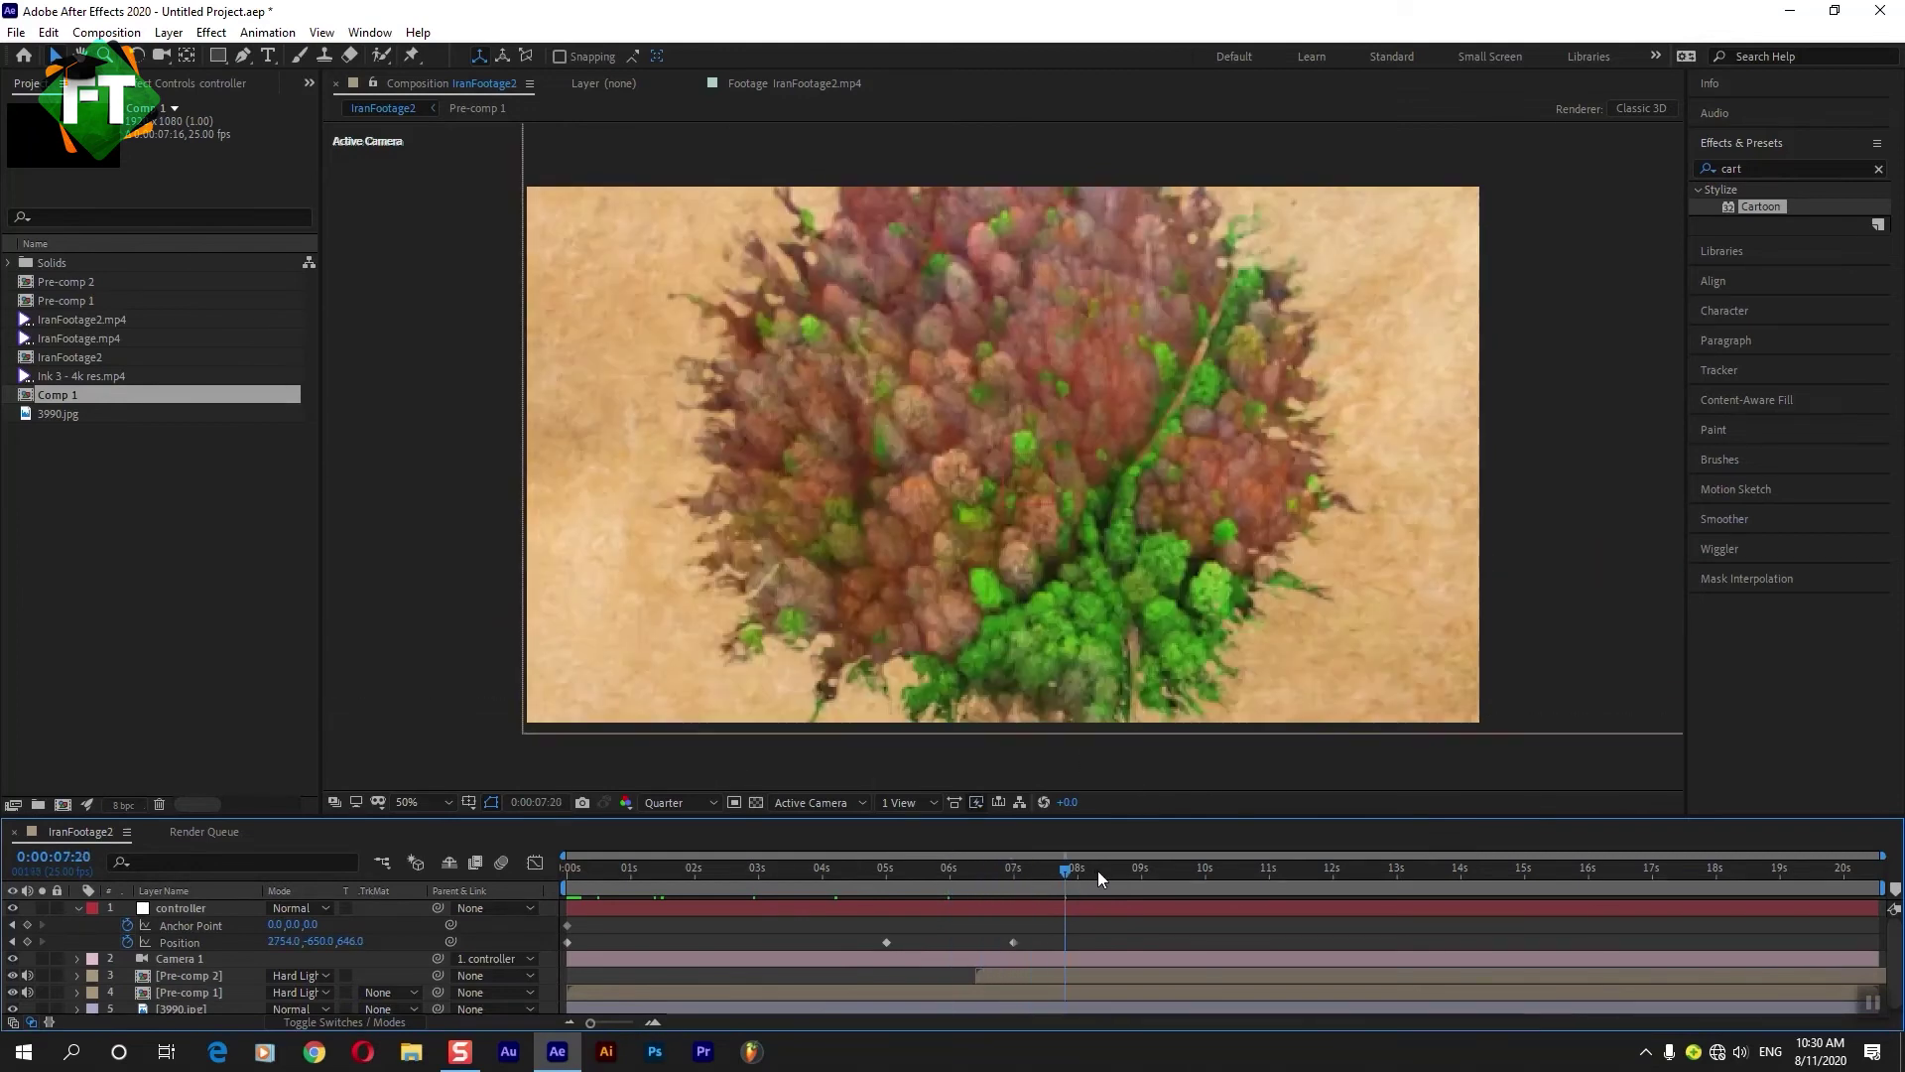
left_click_drag(1091, 871, 1181, 873)
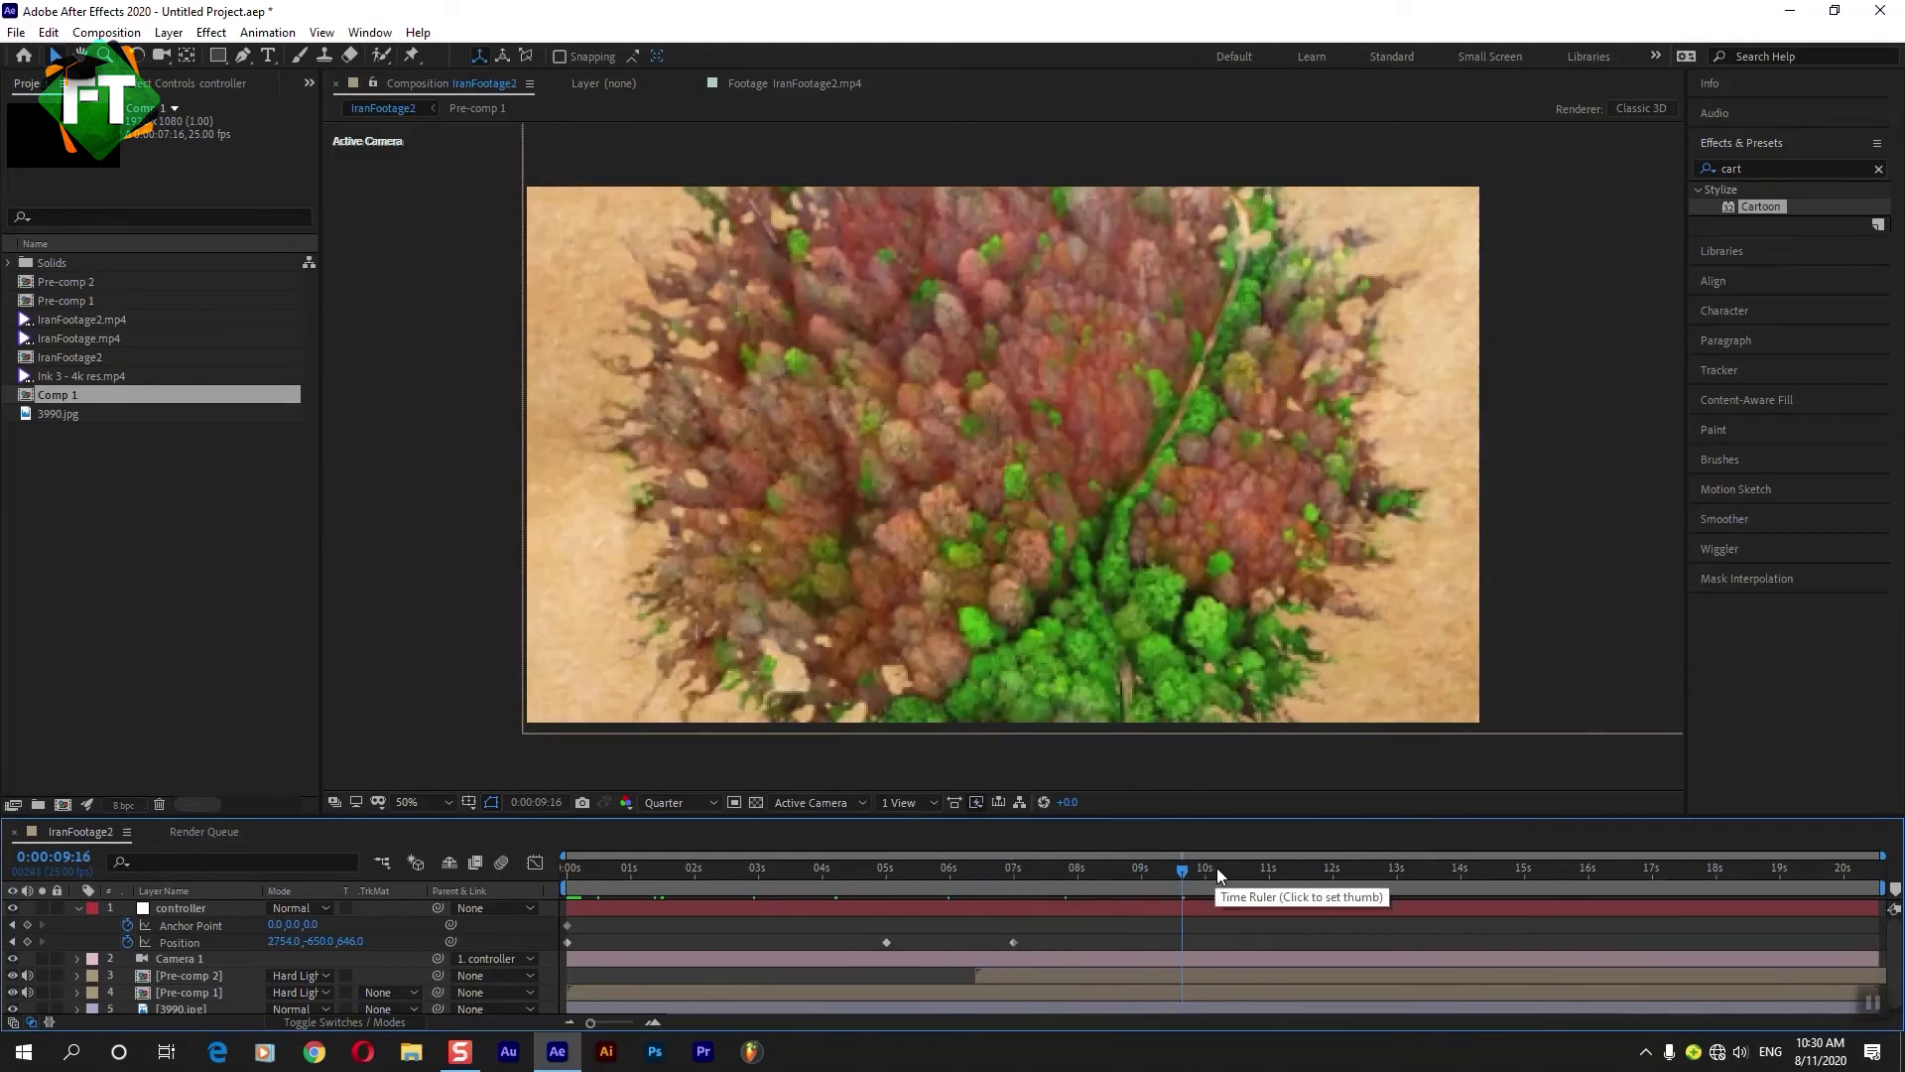
At 0:00:10:21, key the controller's Position Y to -1458.
left_click(1259, 873)
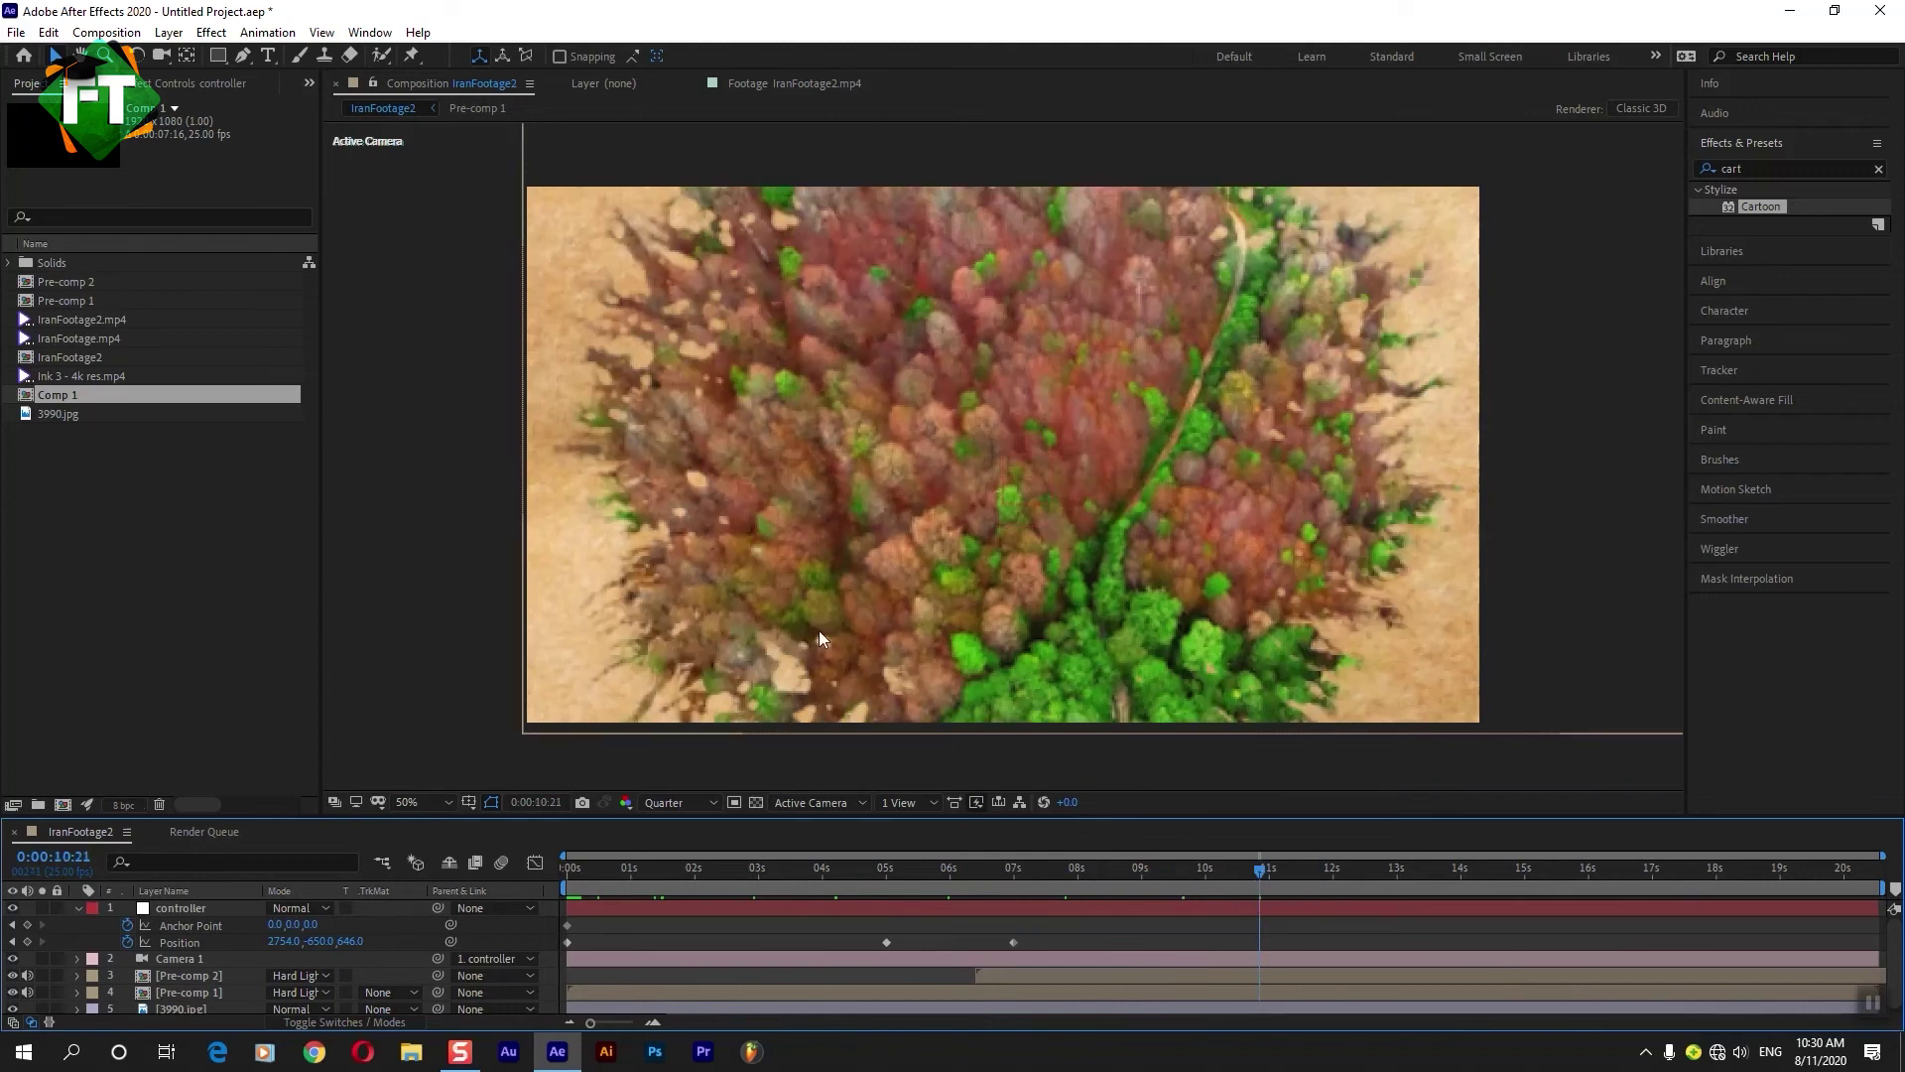
scroll(819, 630, "down", 4)
scroll(824, 652, "down", 1)
left_click(665, 710)
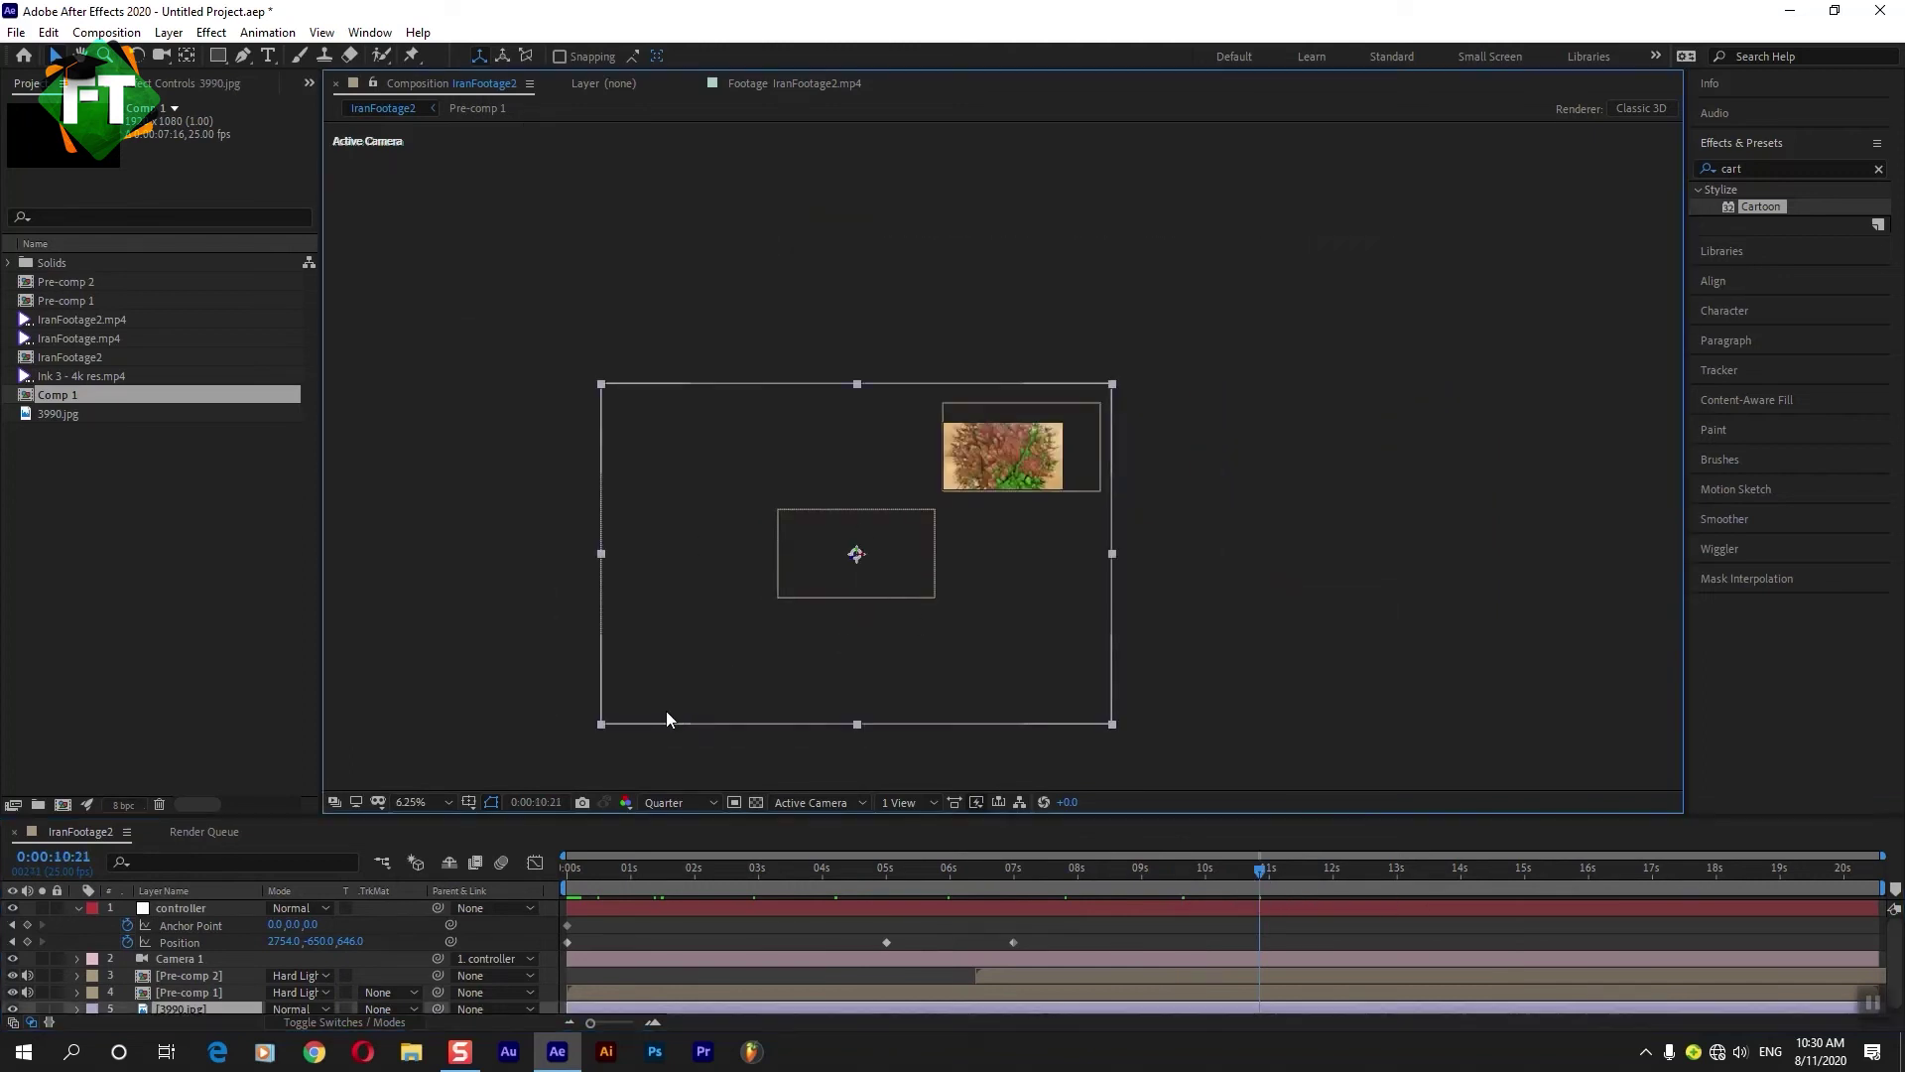
scroll(1066, 444, "up", 2)
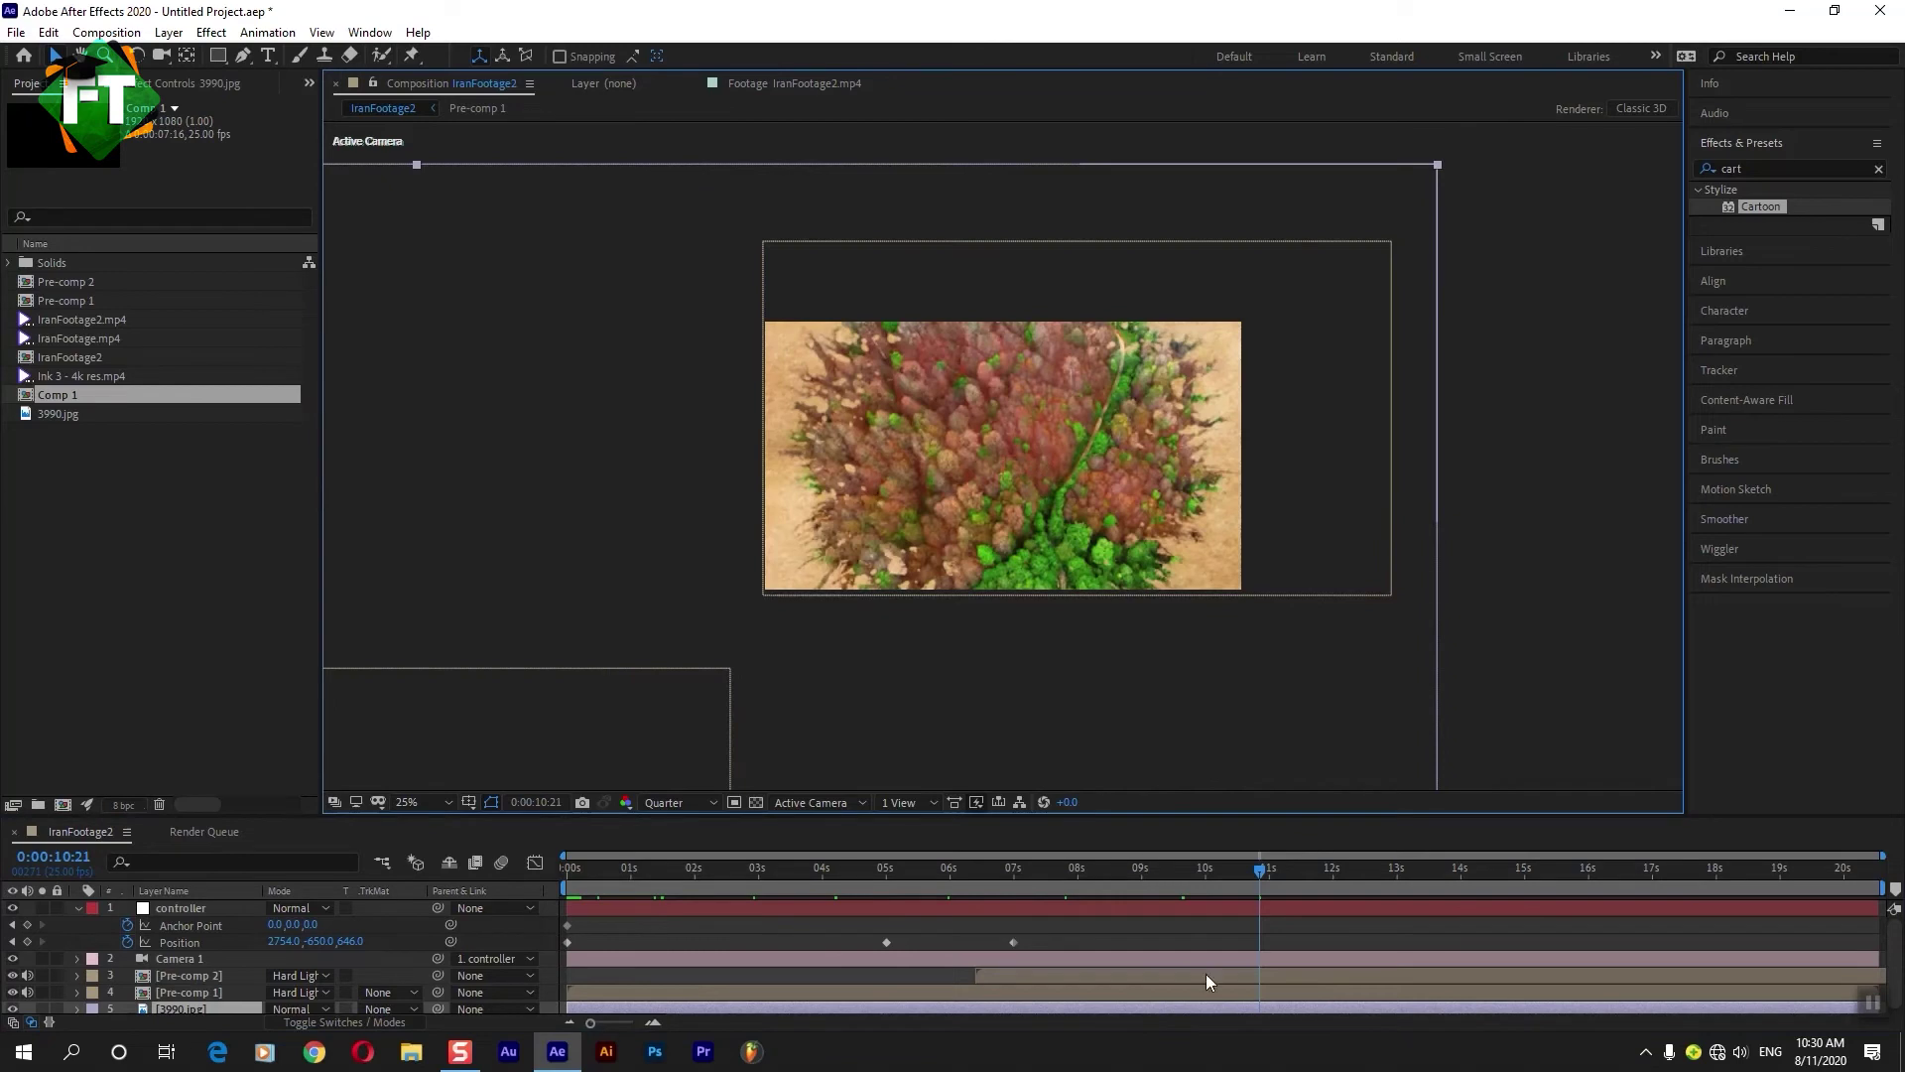
left_click(1204, 907)
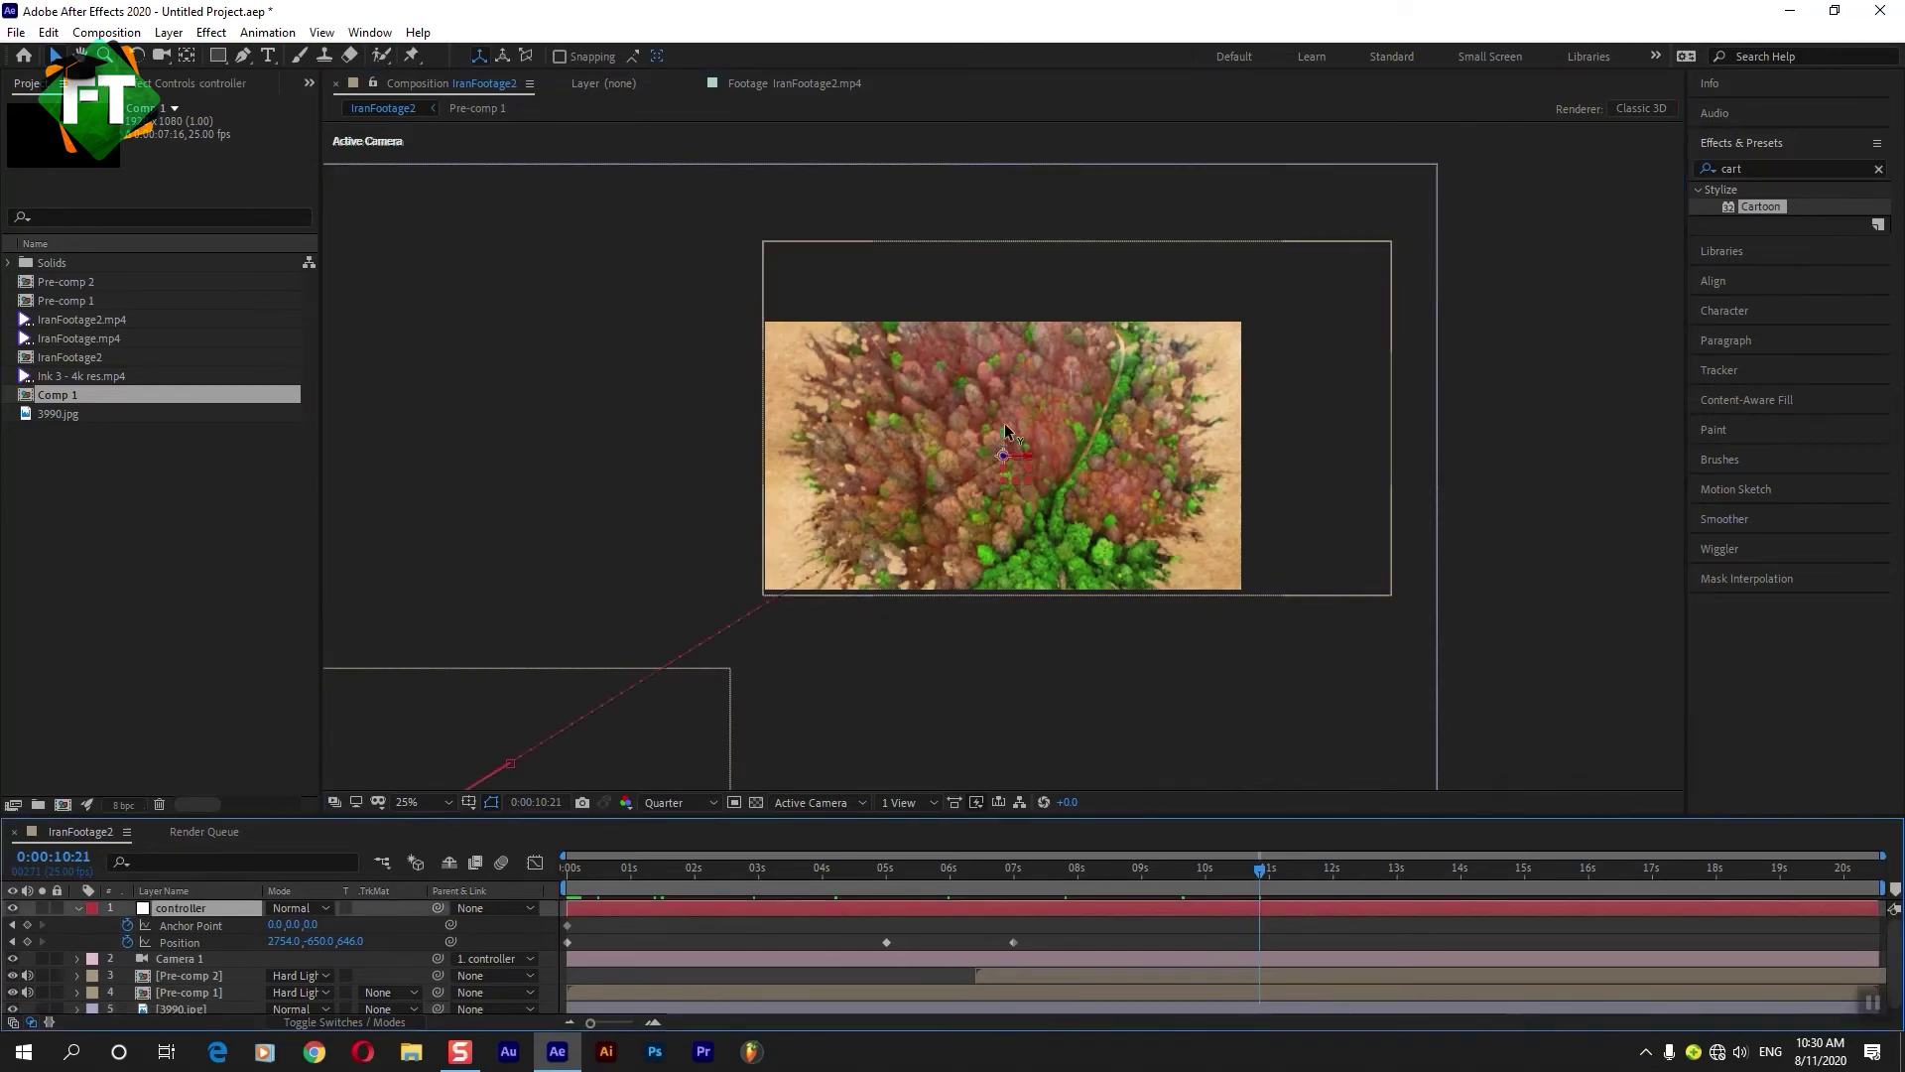
left_click_drag(1006, 437, 991, 242)
Apply the Motion Tile effect to the 3990.jpg paper layer.
left_click(829, 941)
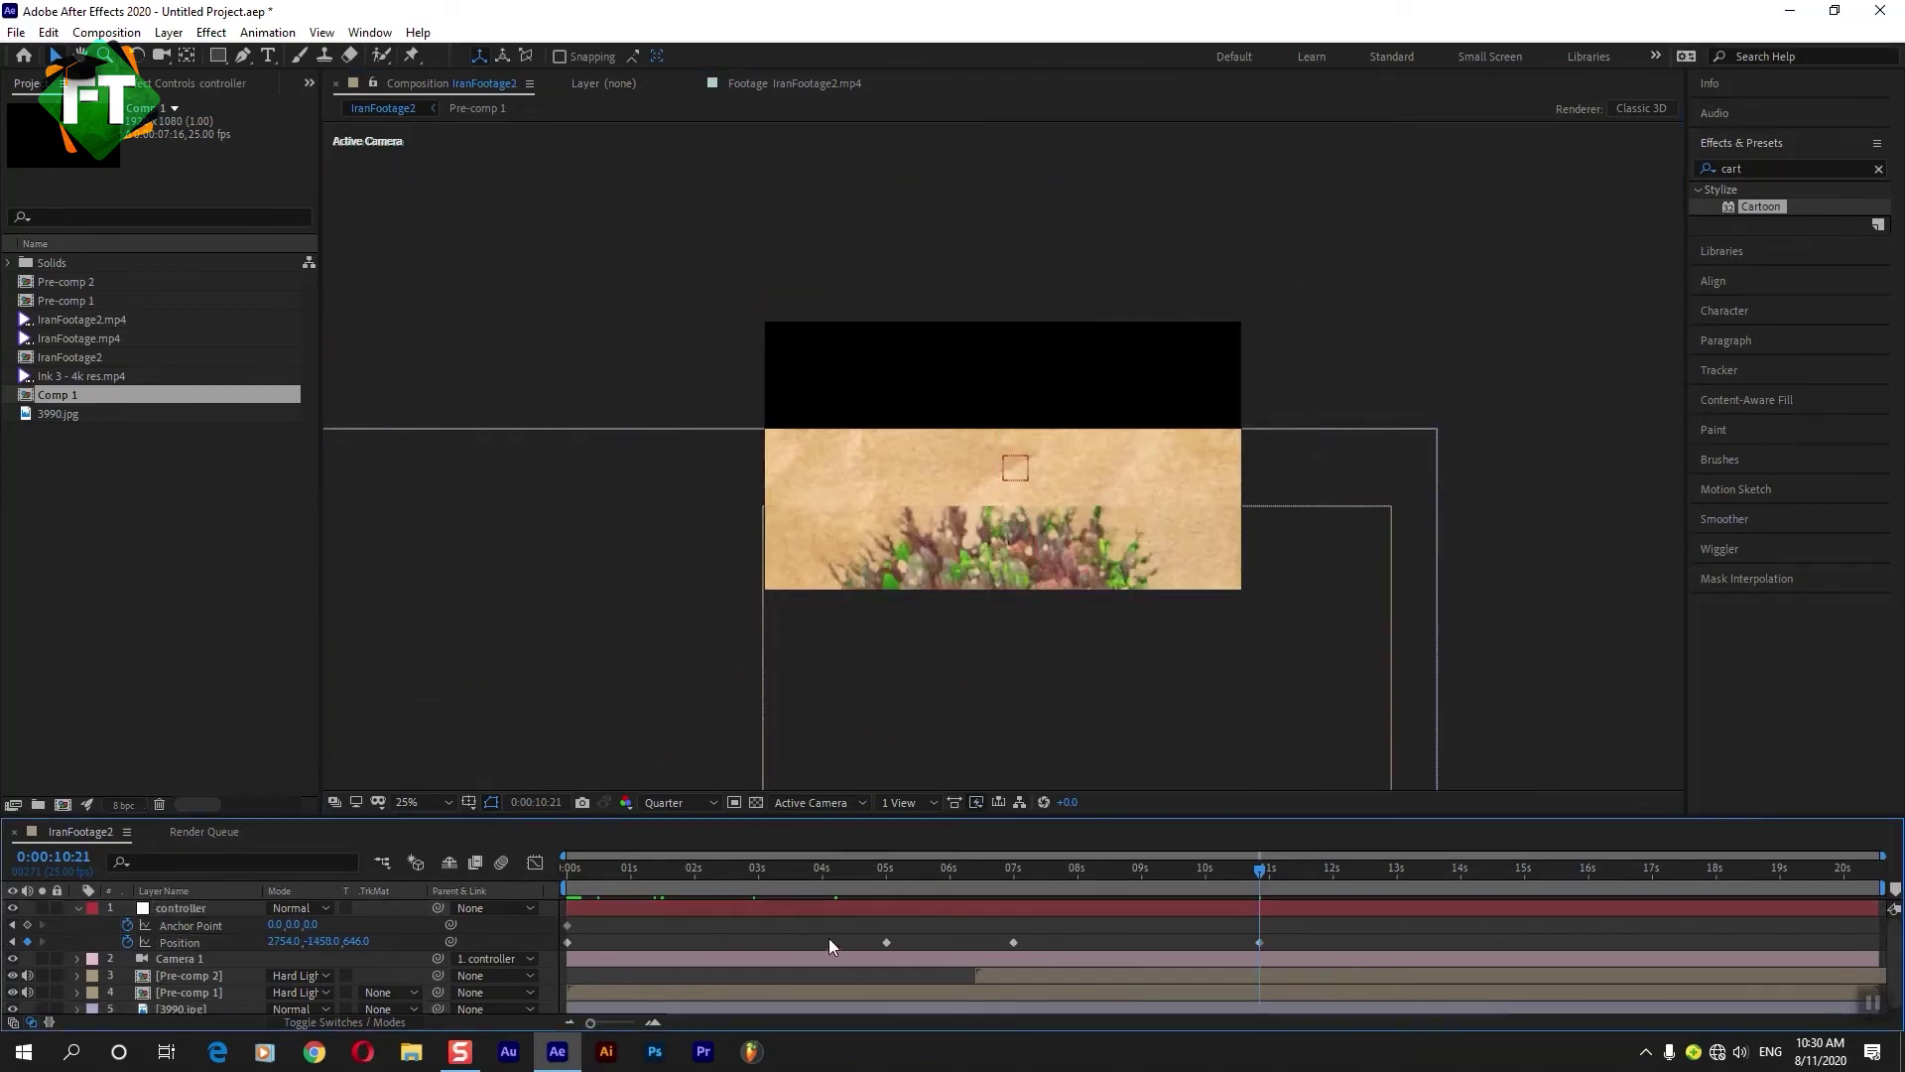
left_click(81, 907)
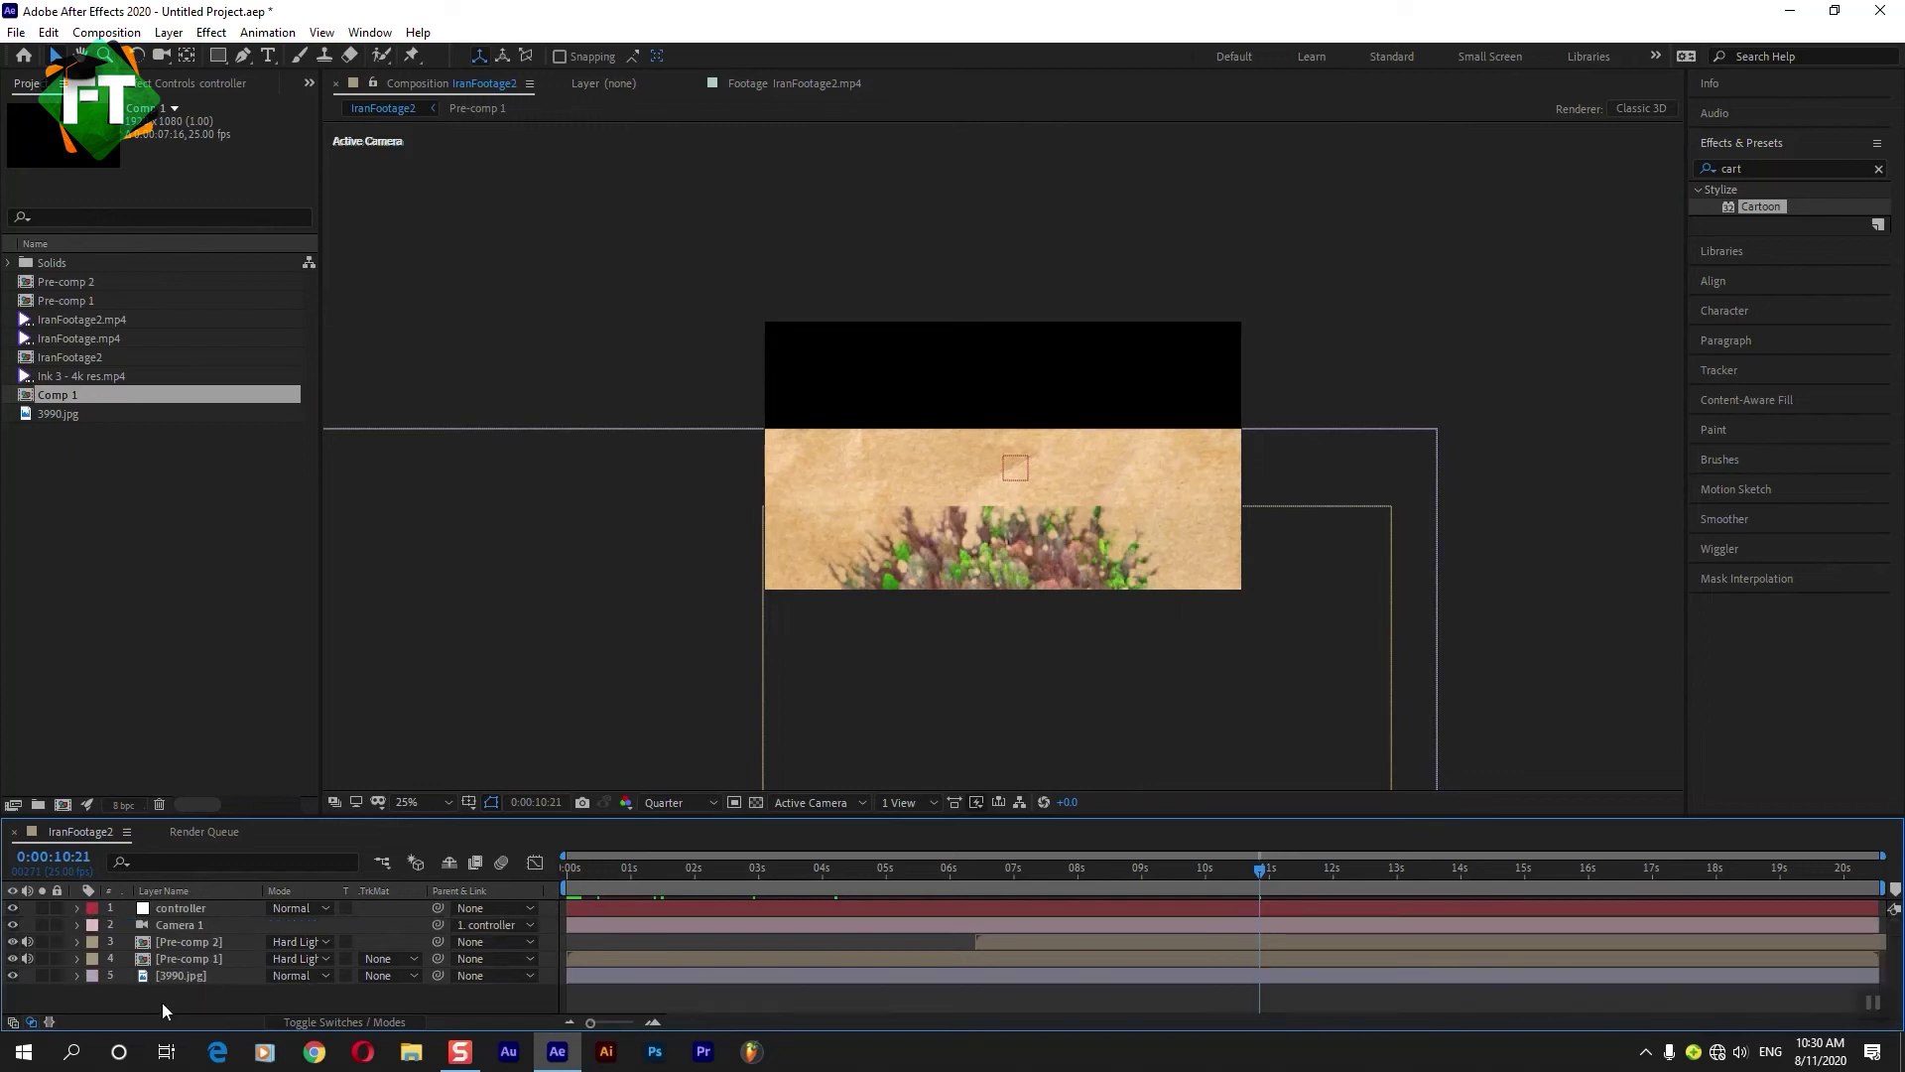
left_click(181, 977)
double_click(1809, 173)
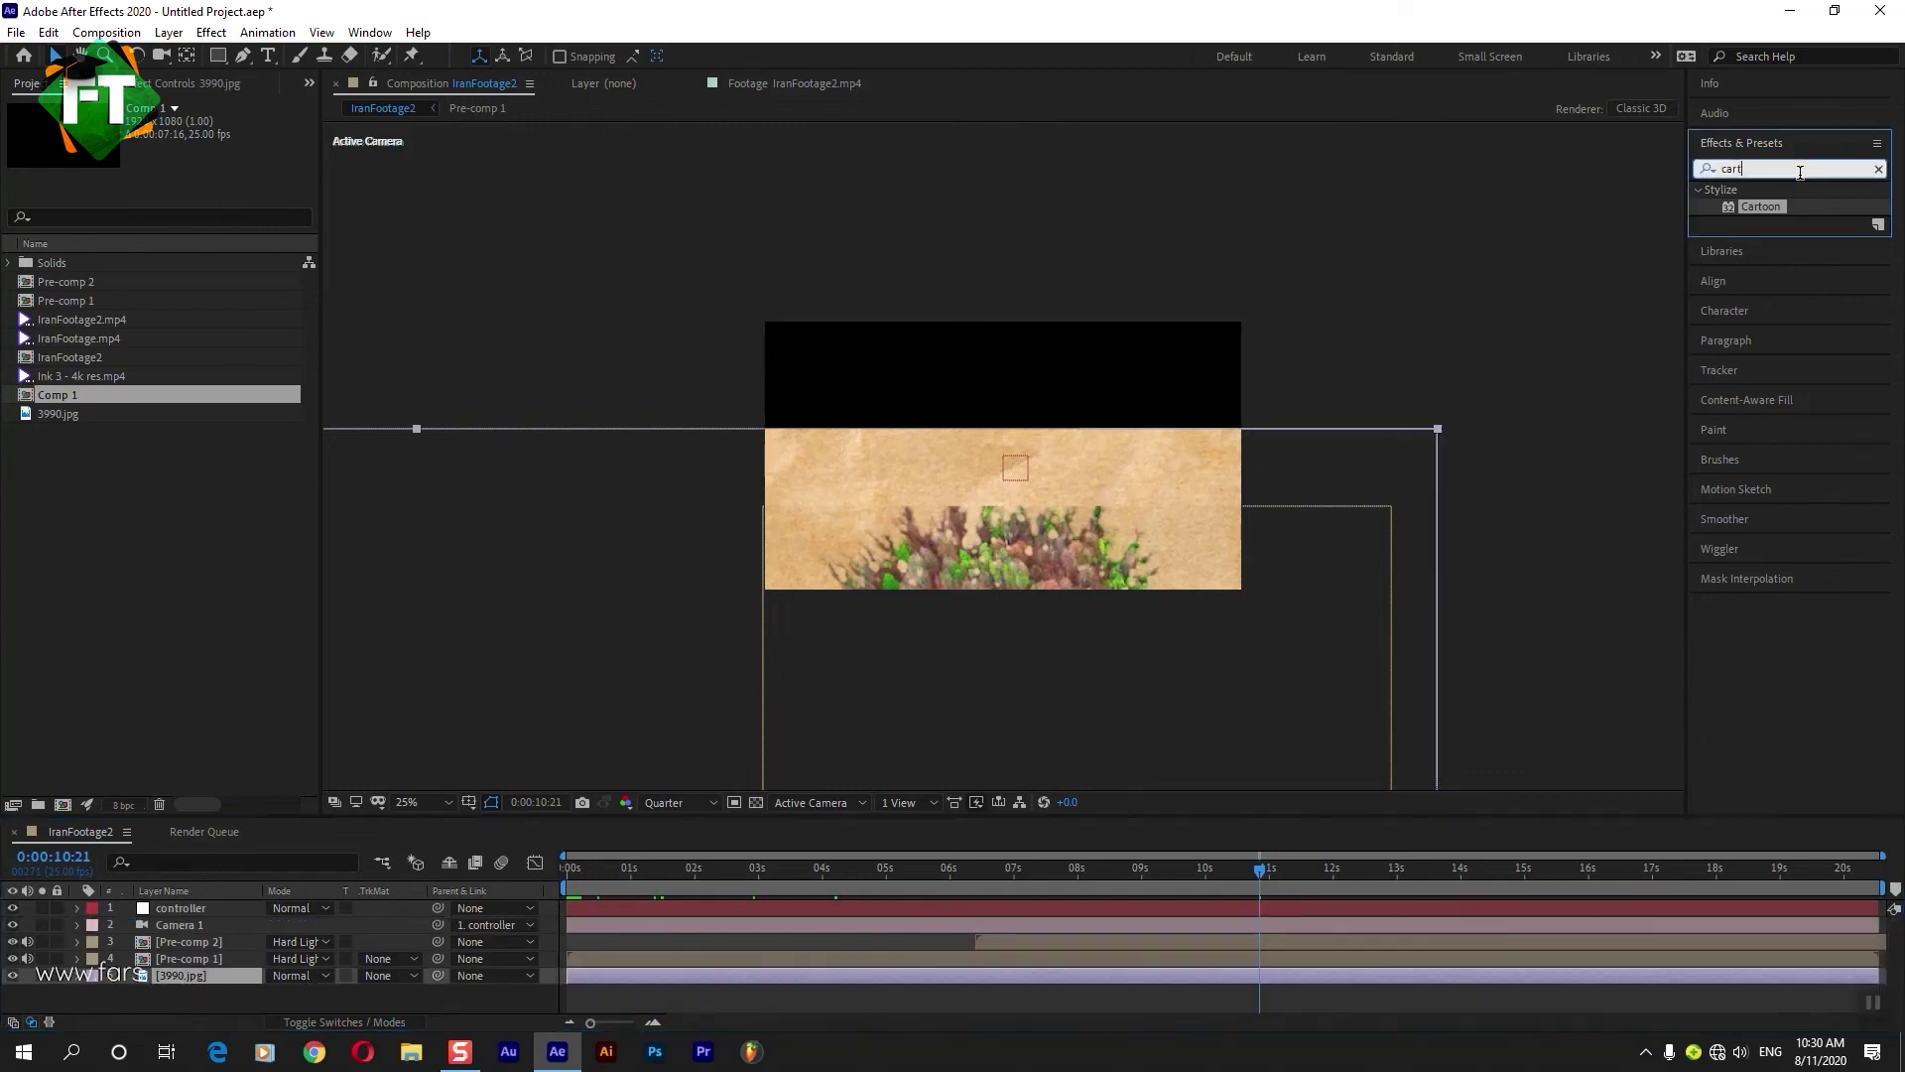
type("motion")
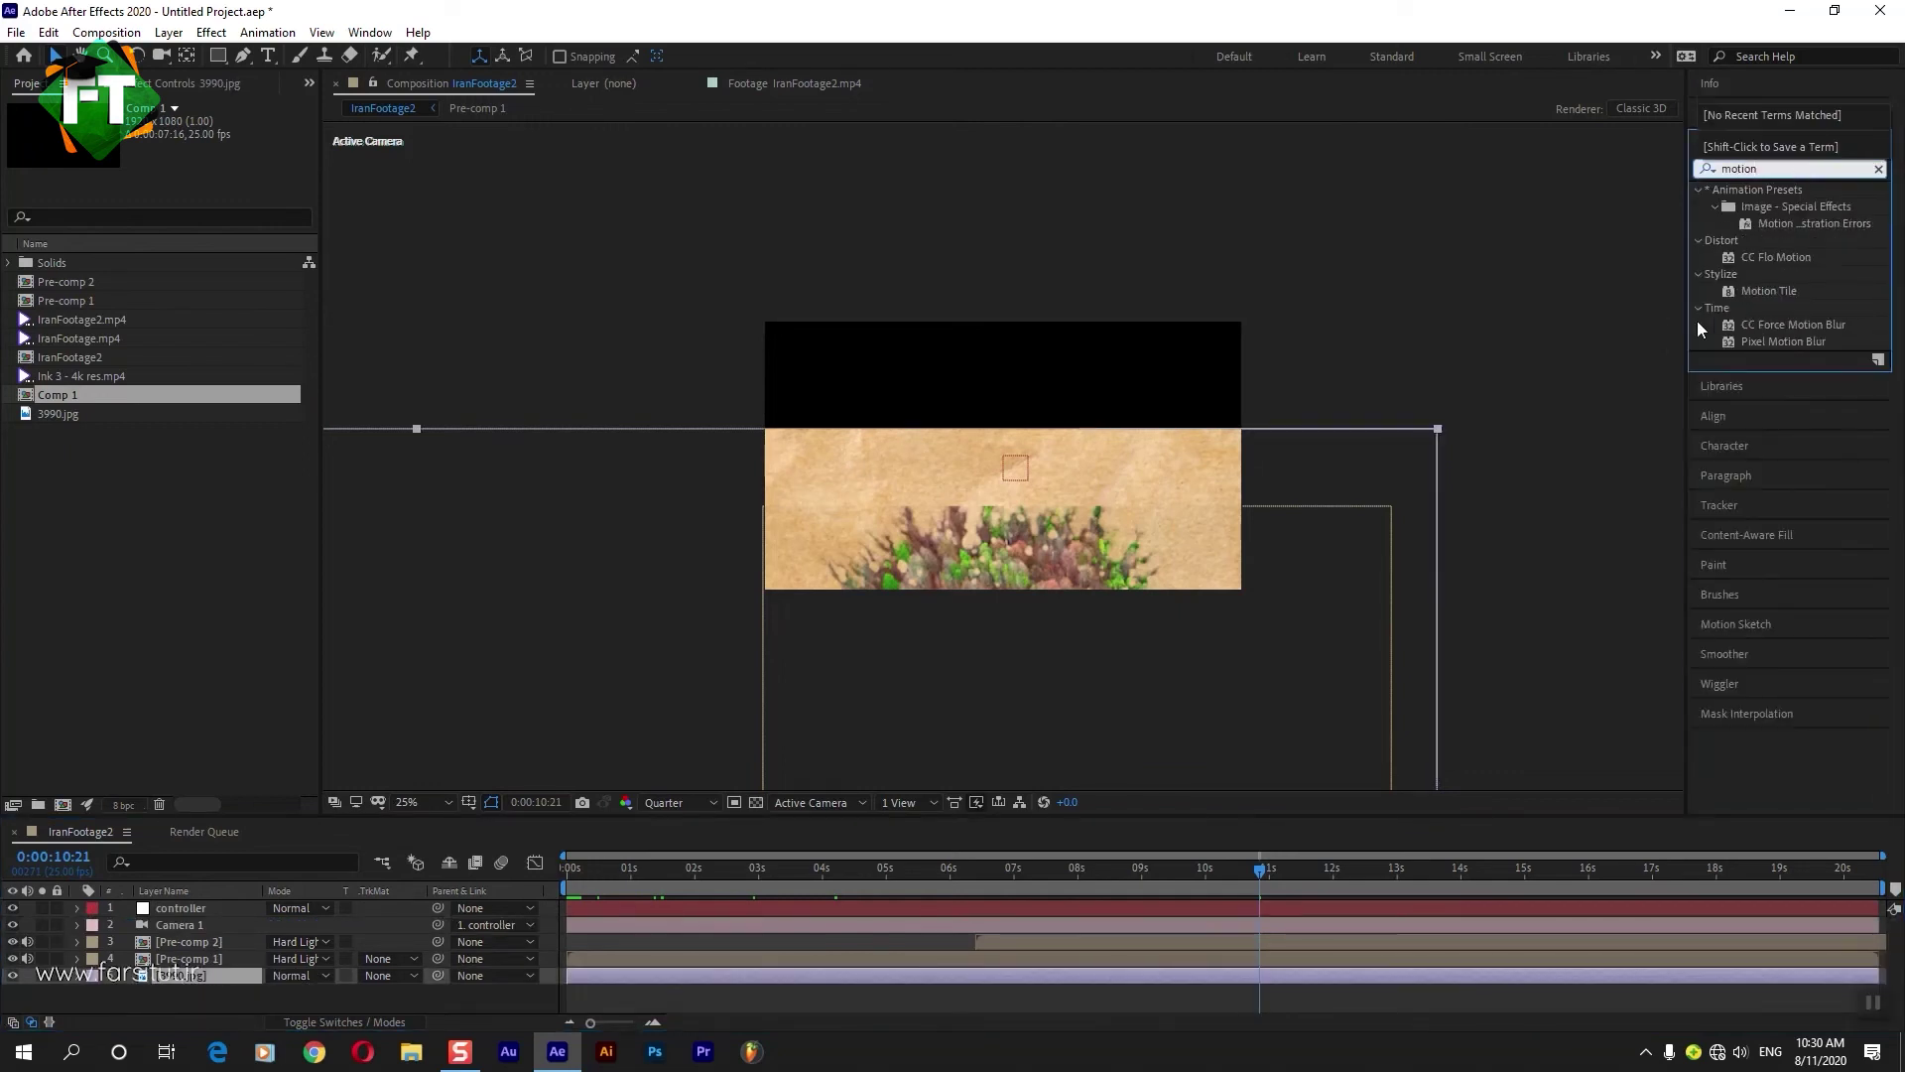
left_click_drag(1734, 292, 181, 979)
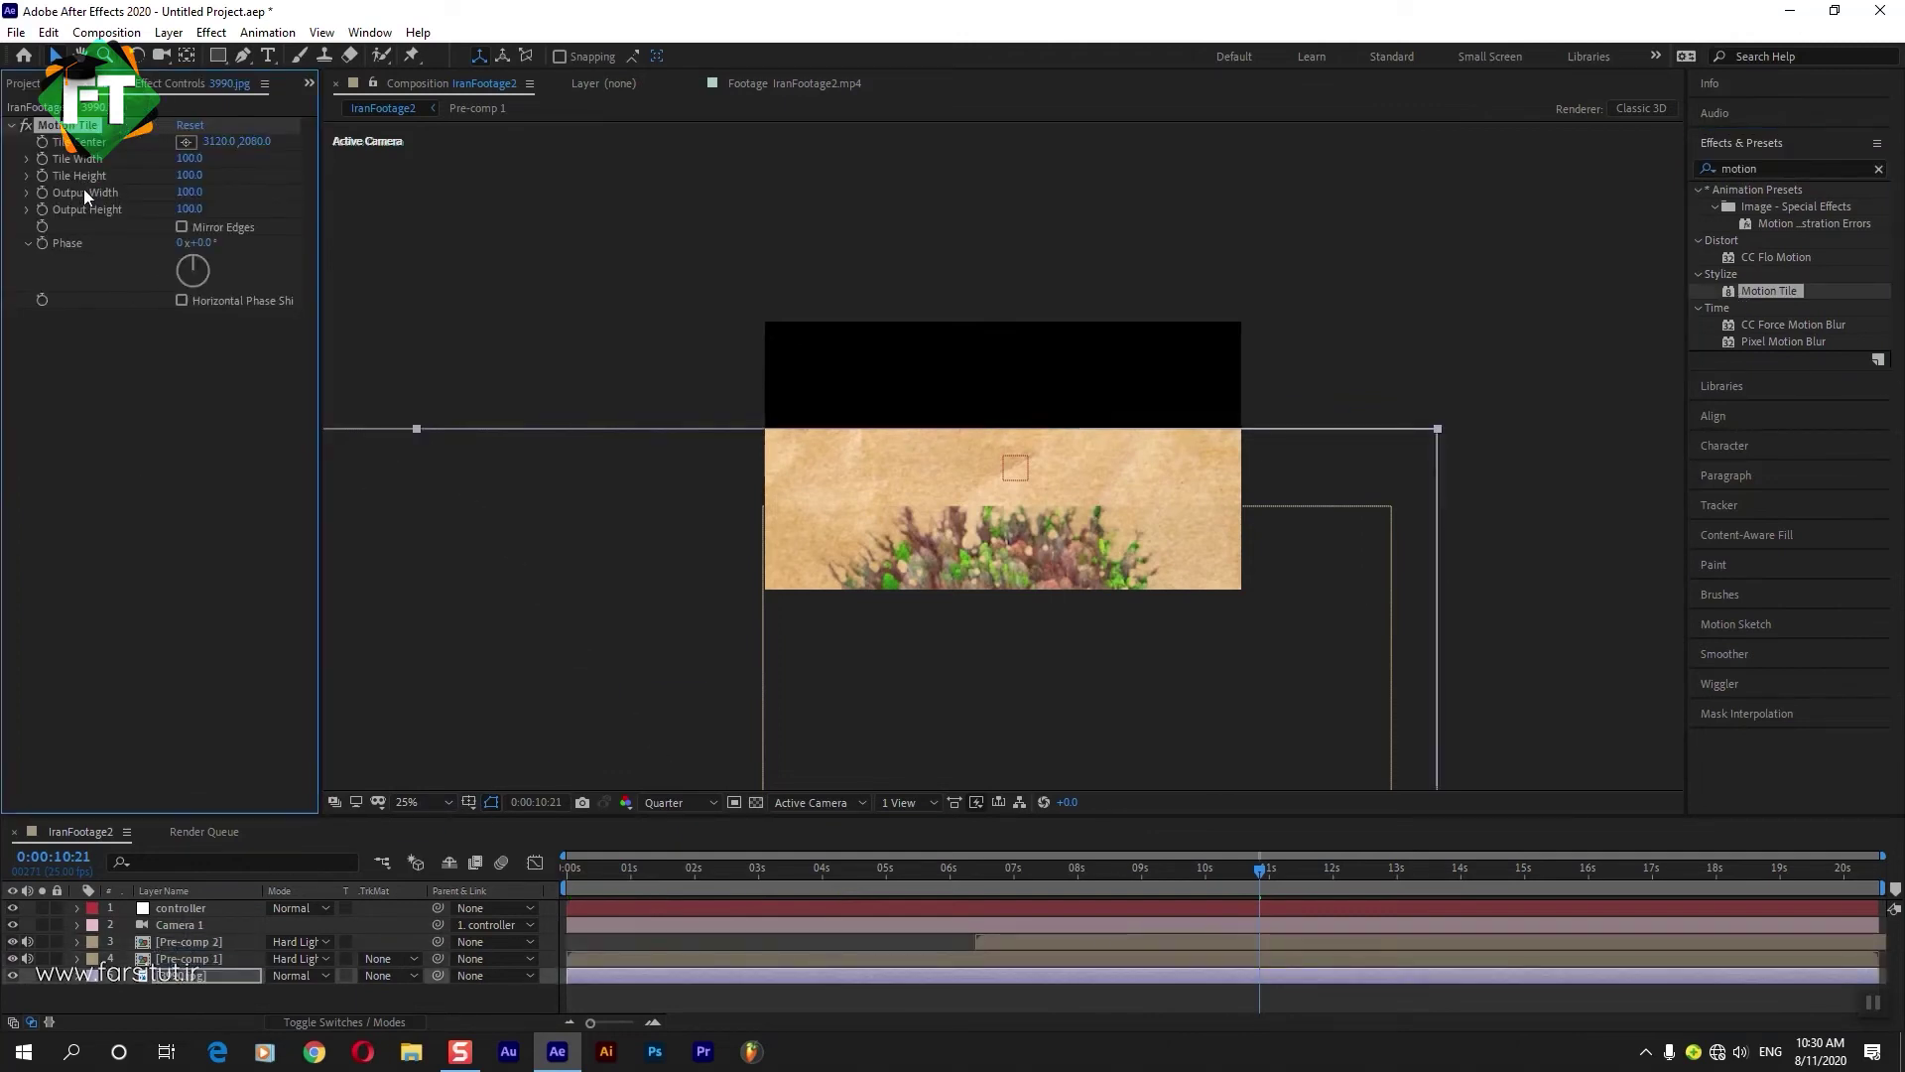
Set Motion Tile to Output Width 370, Output Height 280, with Mirror Edges on.
mouse_move(188, 193)
left_mouse_down()
mouse_move(220, 195)
mouse_move(204, 209)
left_mouse_up()
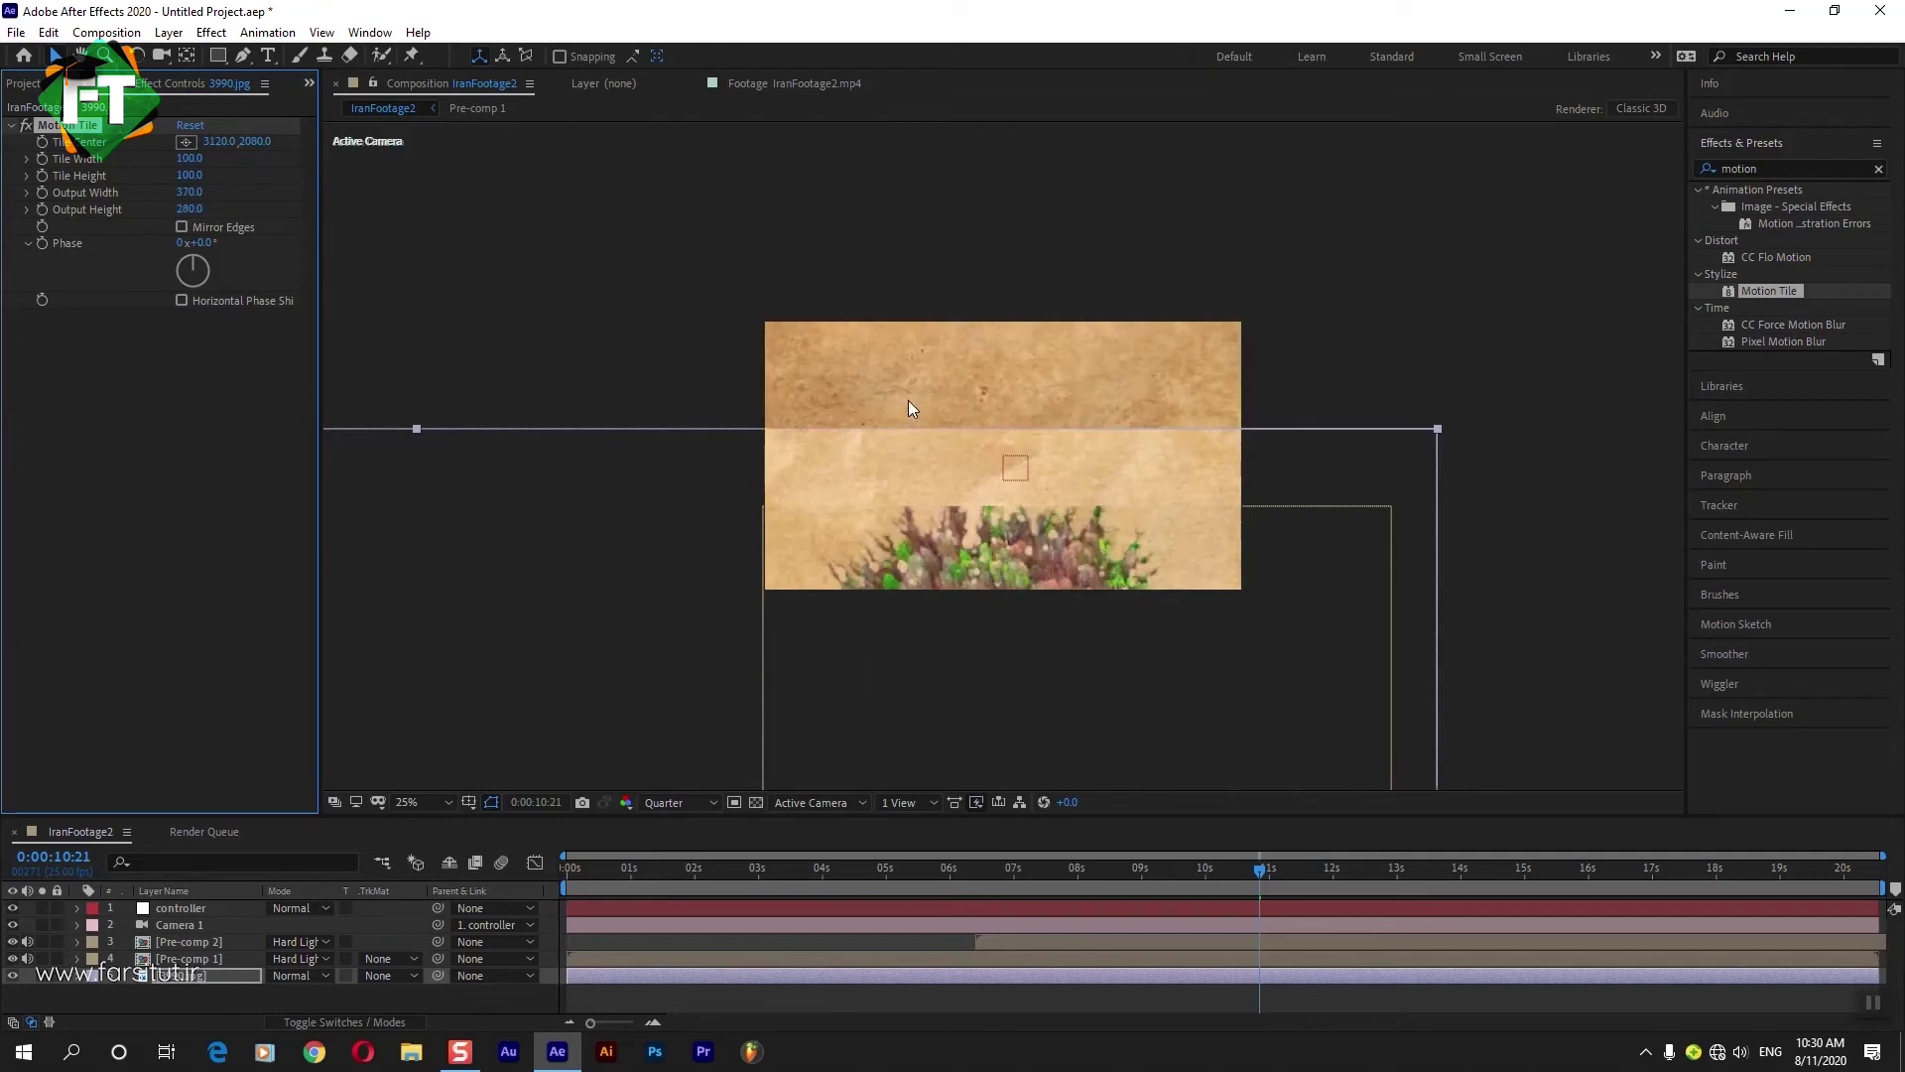
key("period")
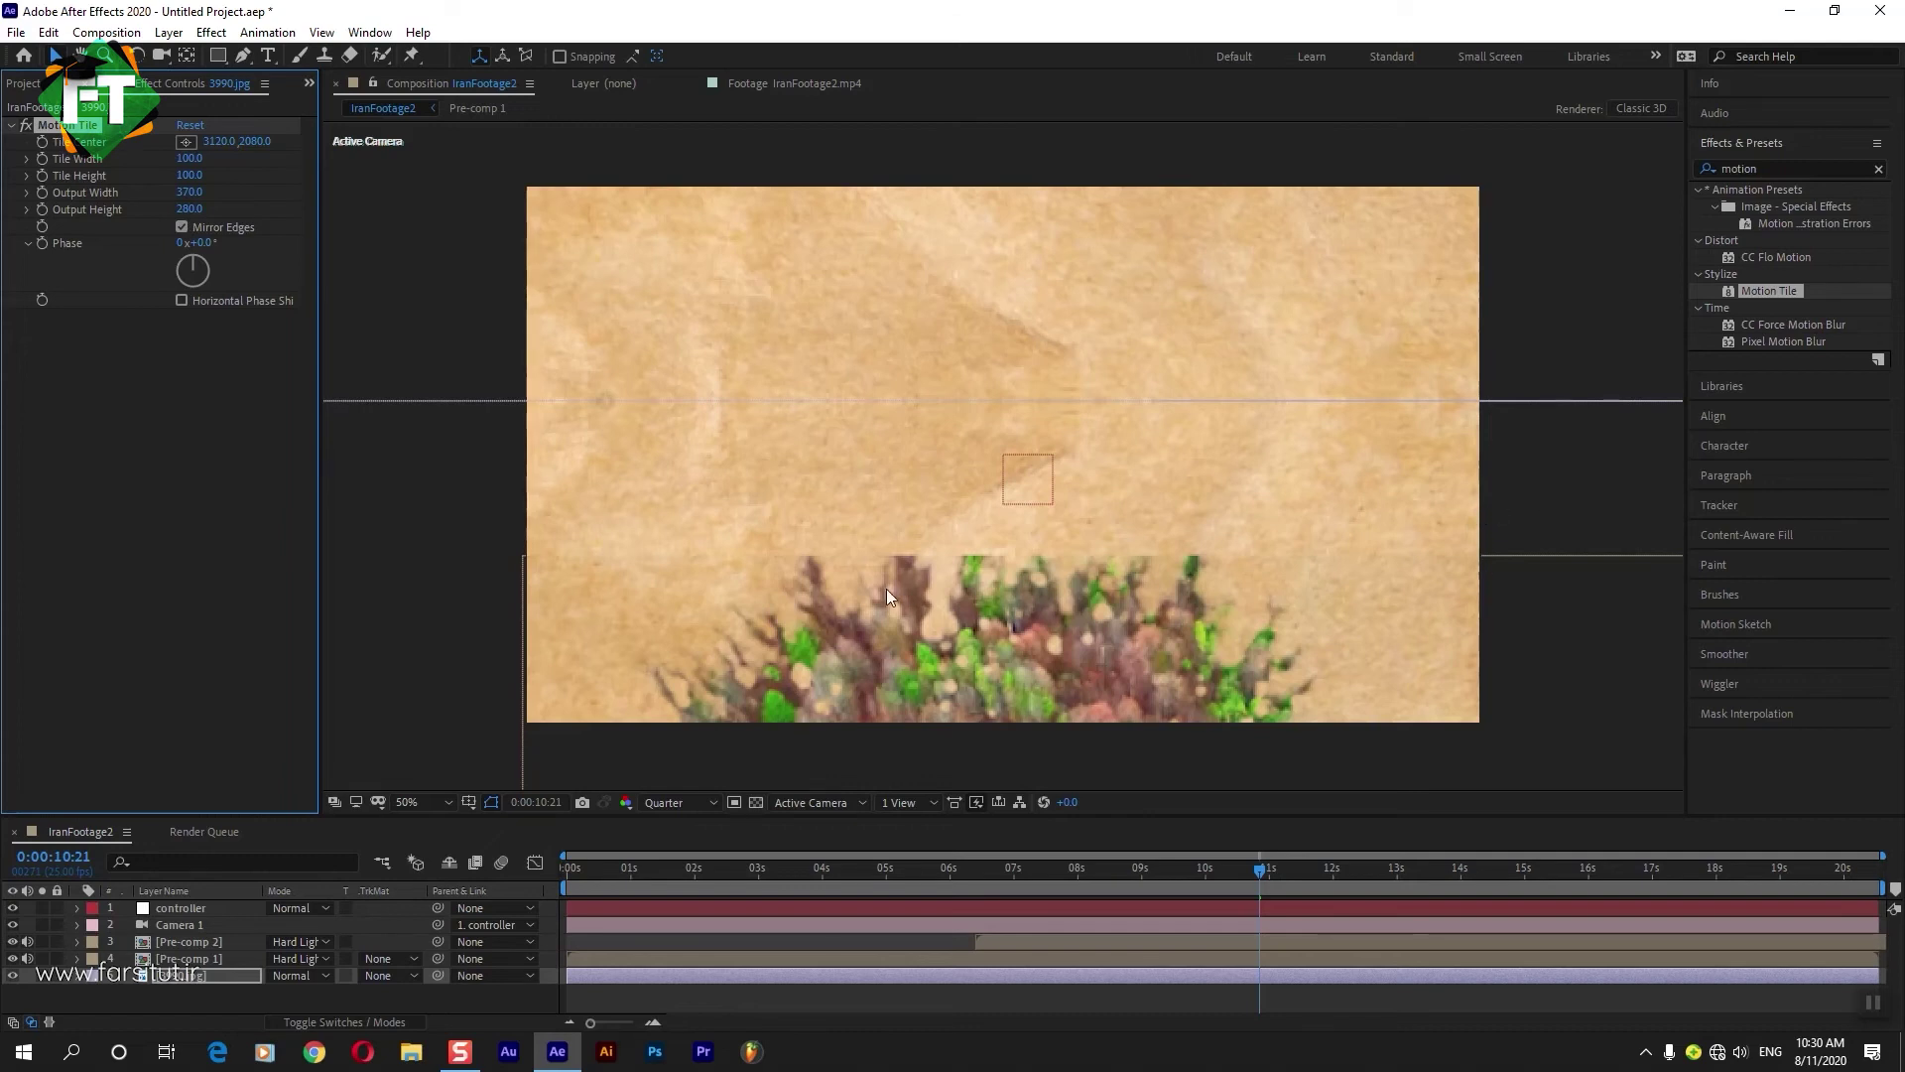
left_click(1792, 167)
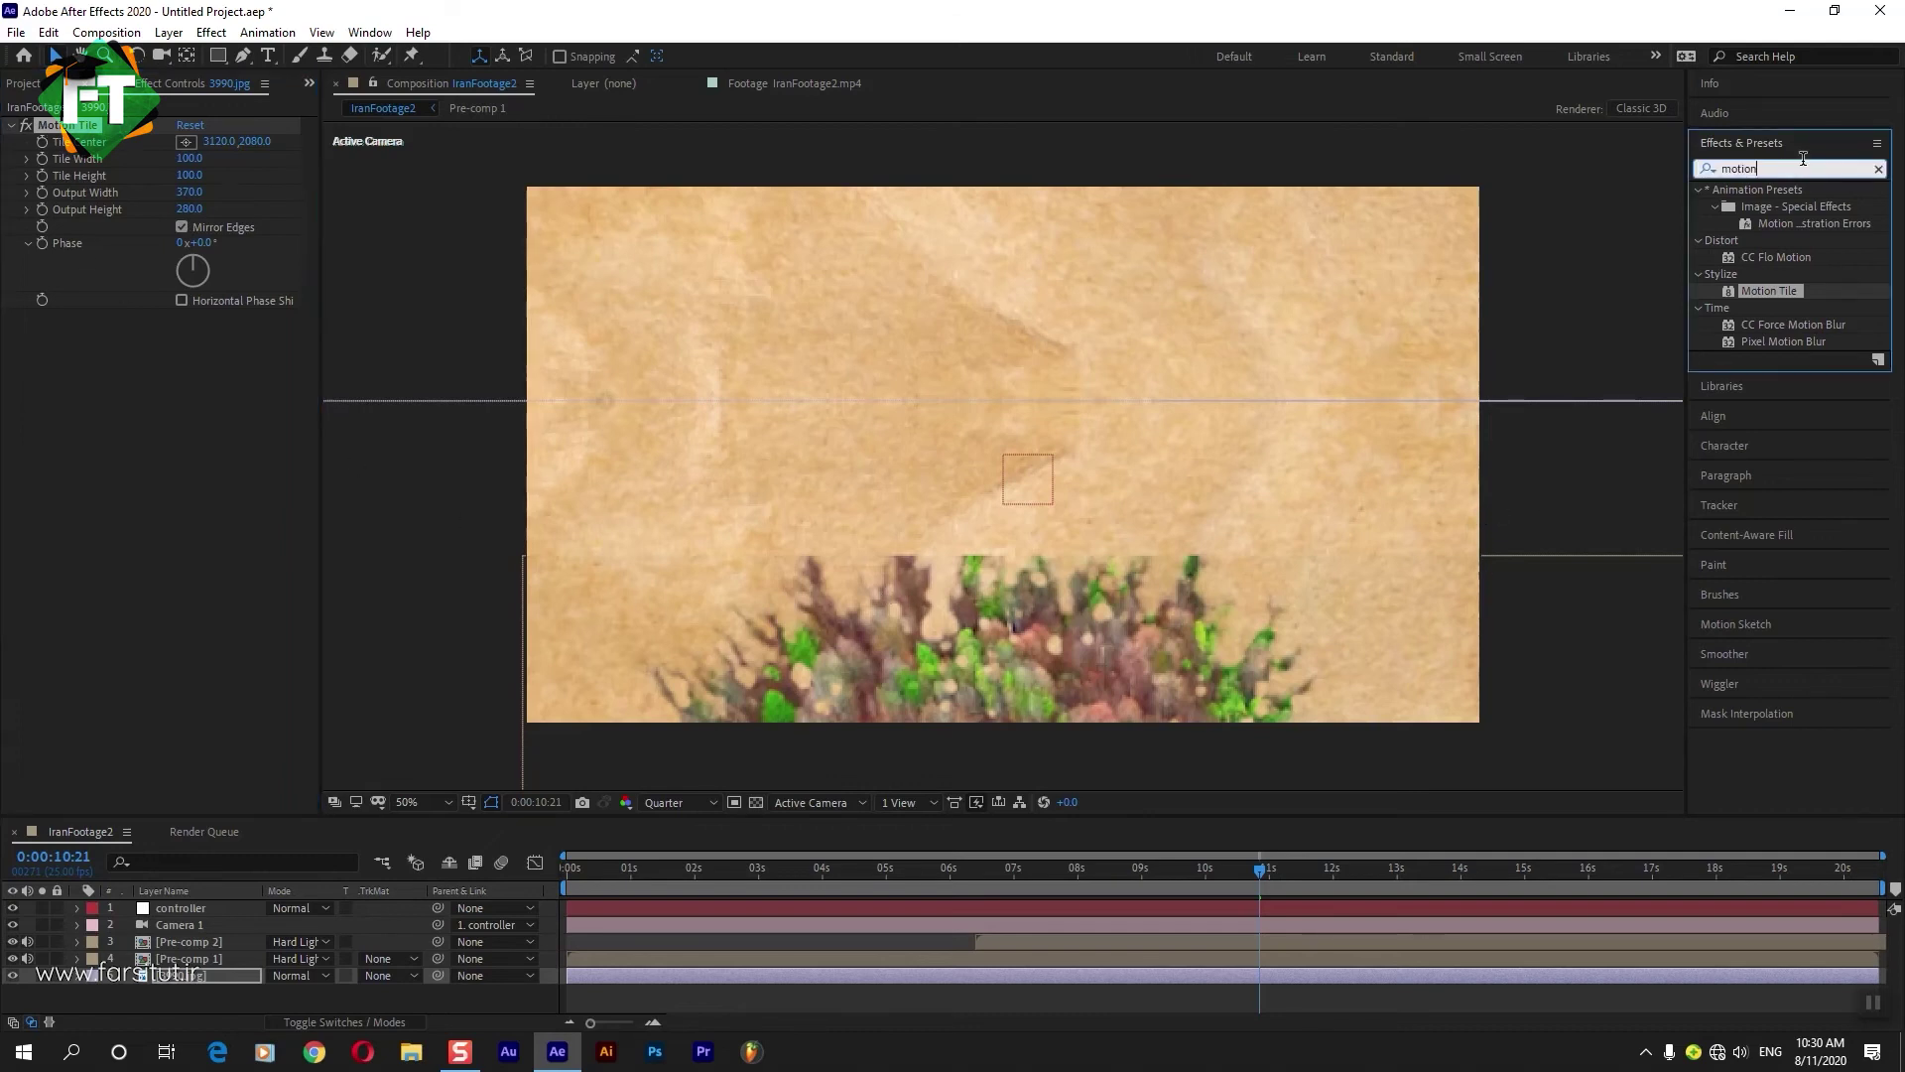
key("BackSpace")
type("fea")
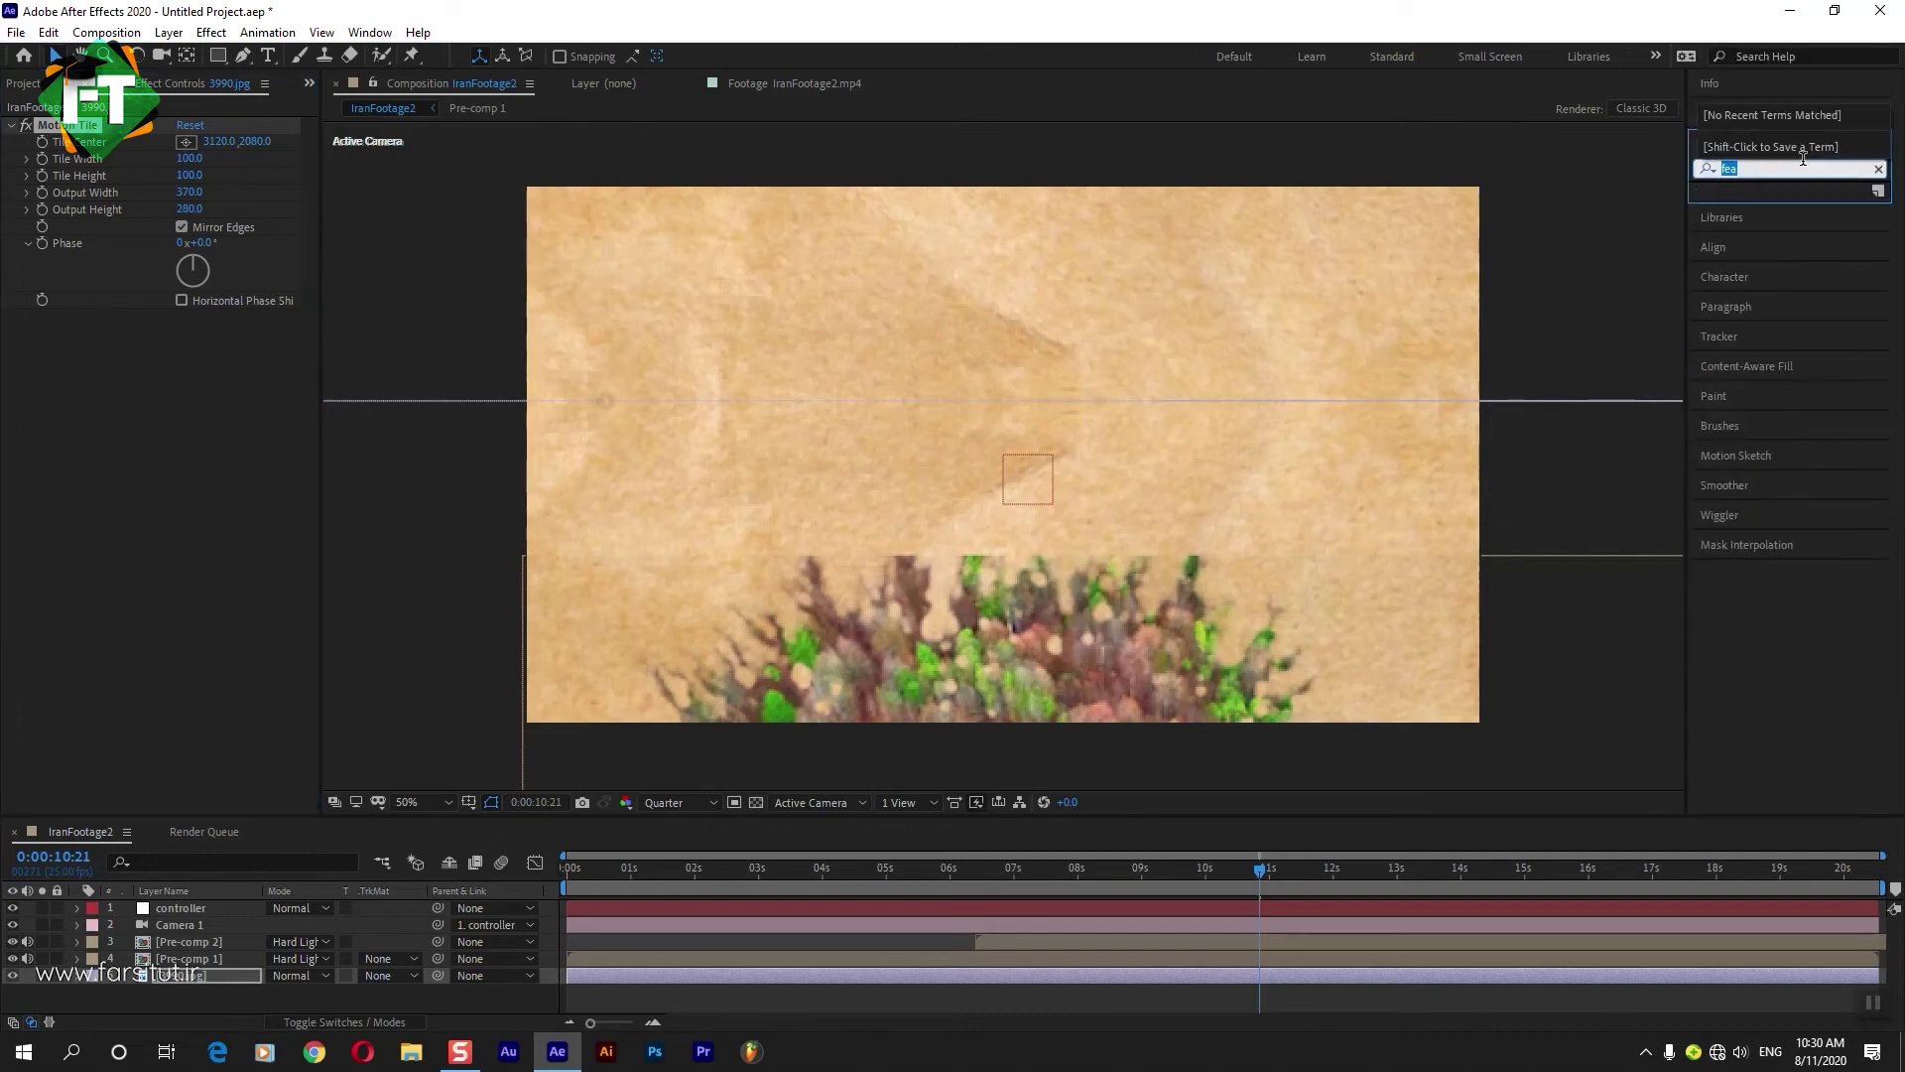
key("BackSpace")
left_click(1080, 873)
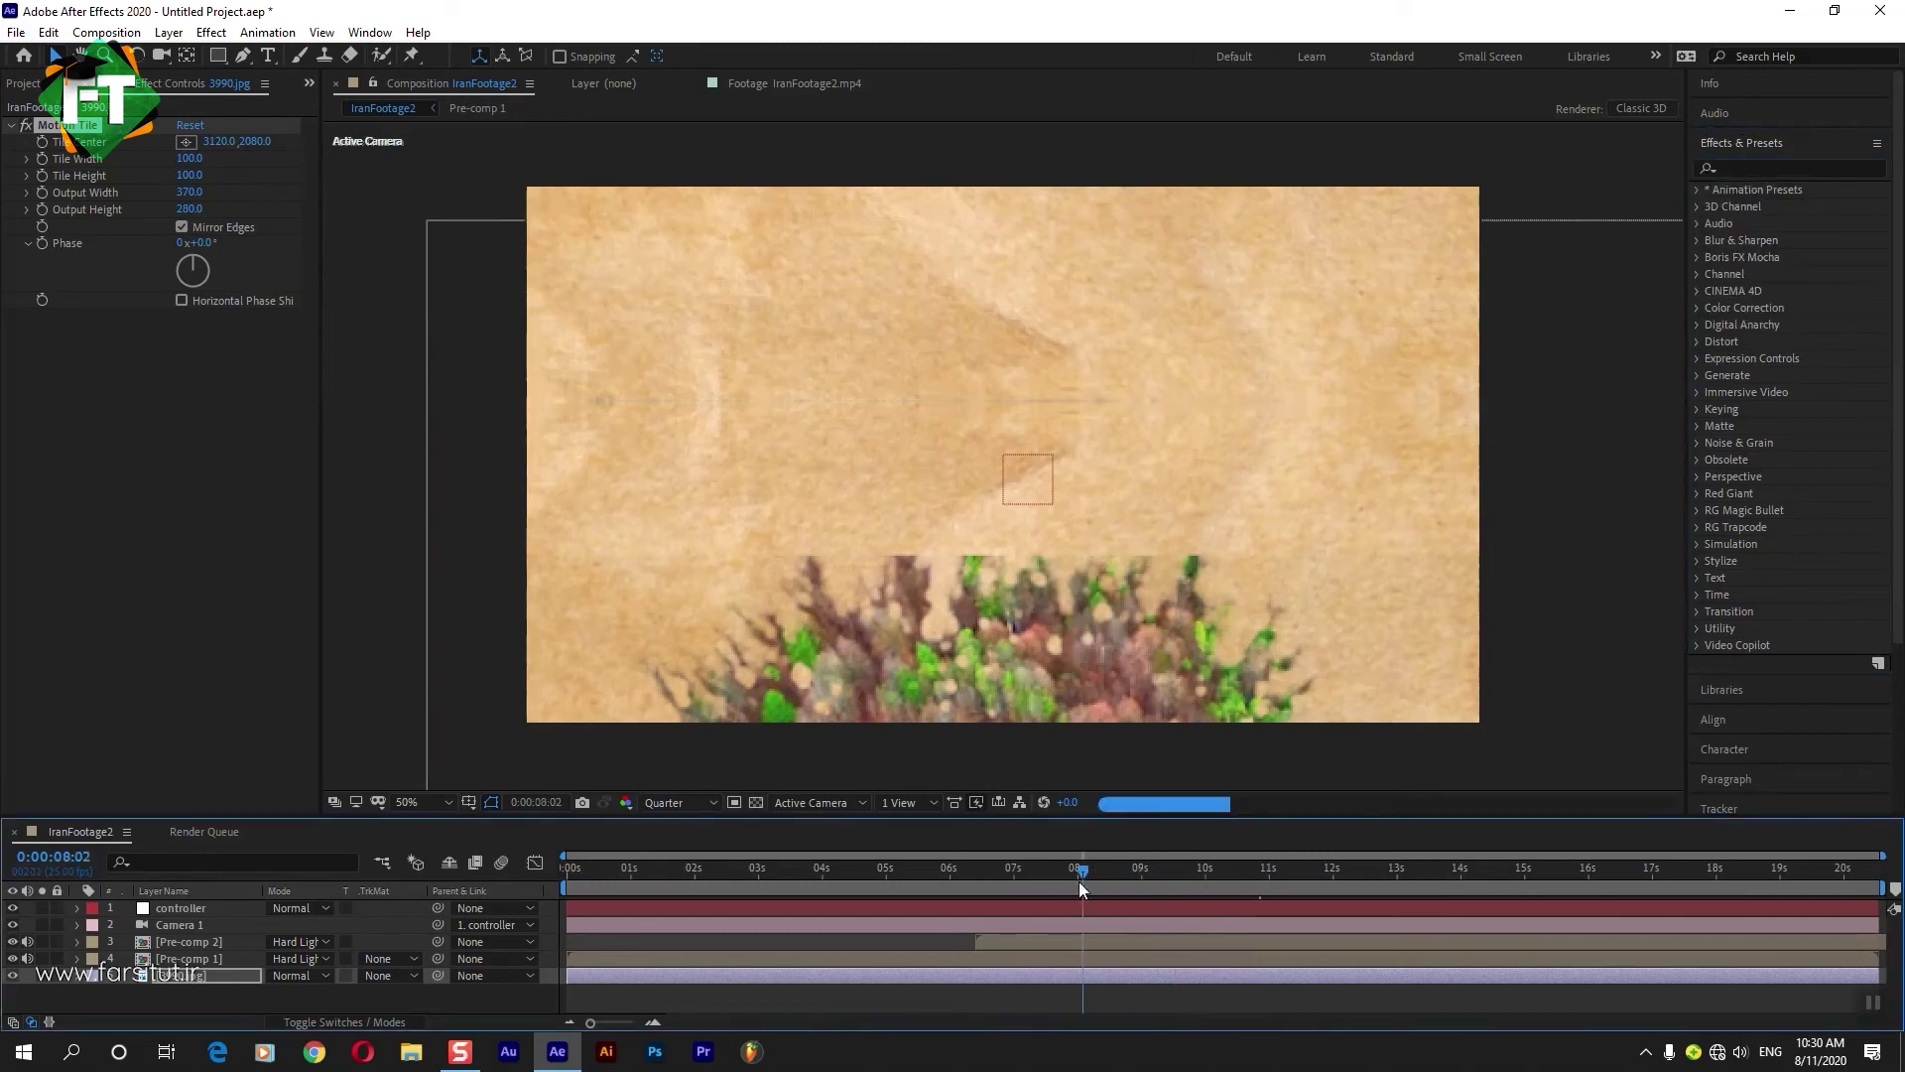
Scrub from the start to about 7 seconds with Pre-comp 1 selected to view the forest.
left_click_drag(1062, 872, 596, 883)
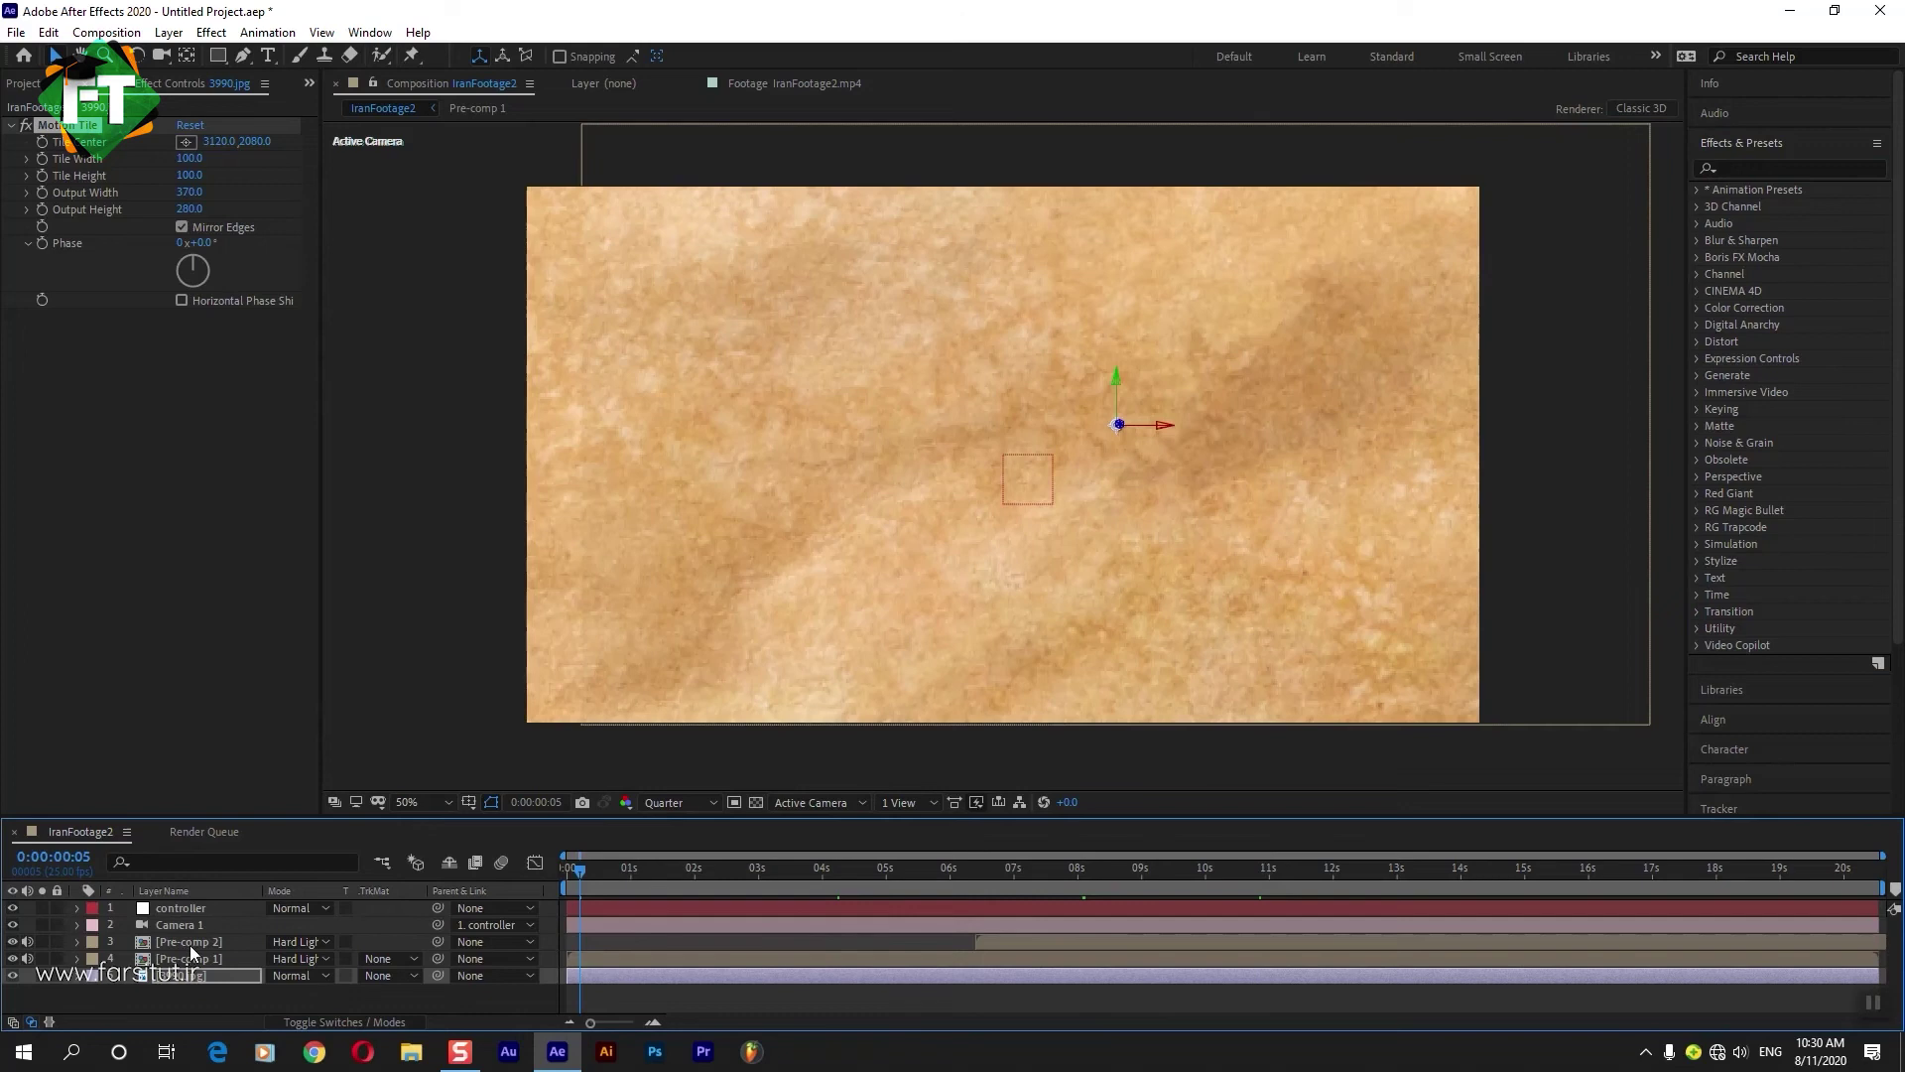
left_click(189, 942)
left_click(188, 958)
mouse_move(609, 890)
left_mouse_down()
mouse_move(1053, 873)
mouse_move(1015, 871)
left_mouse_up()
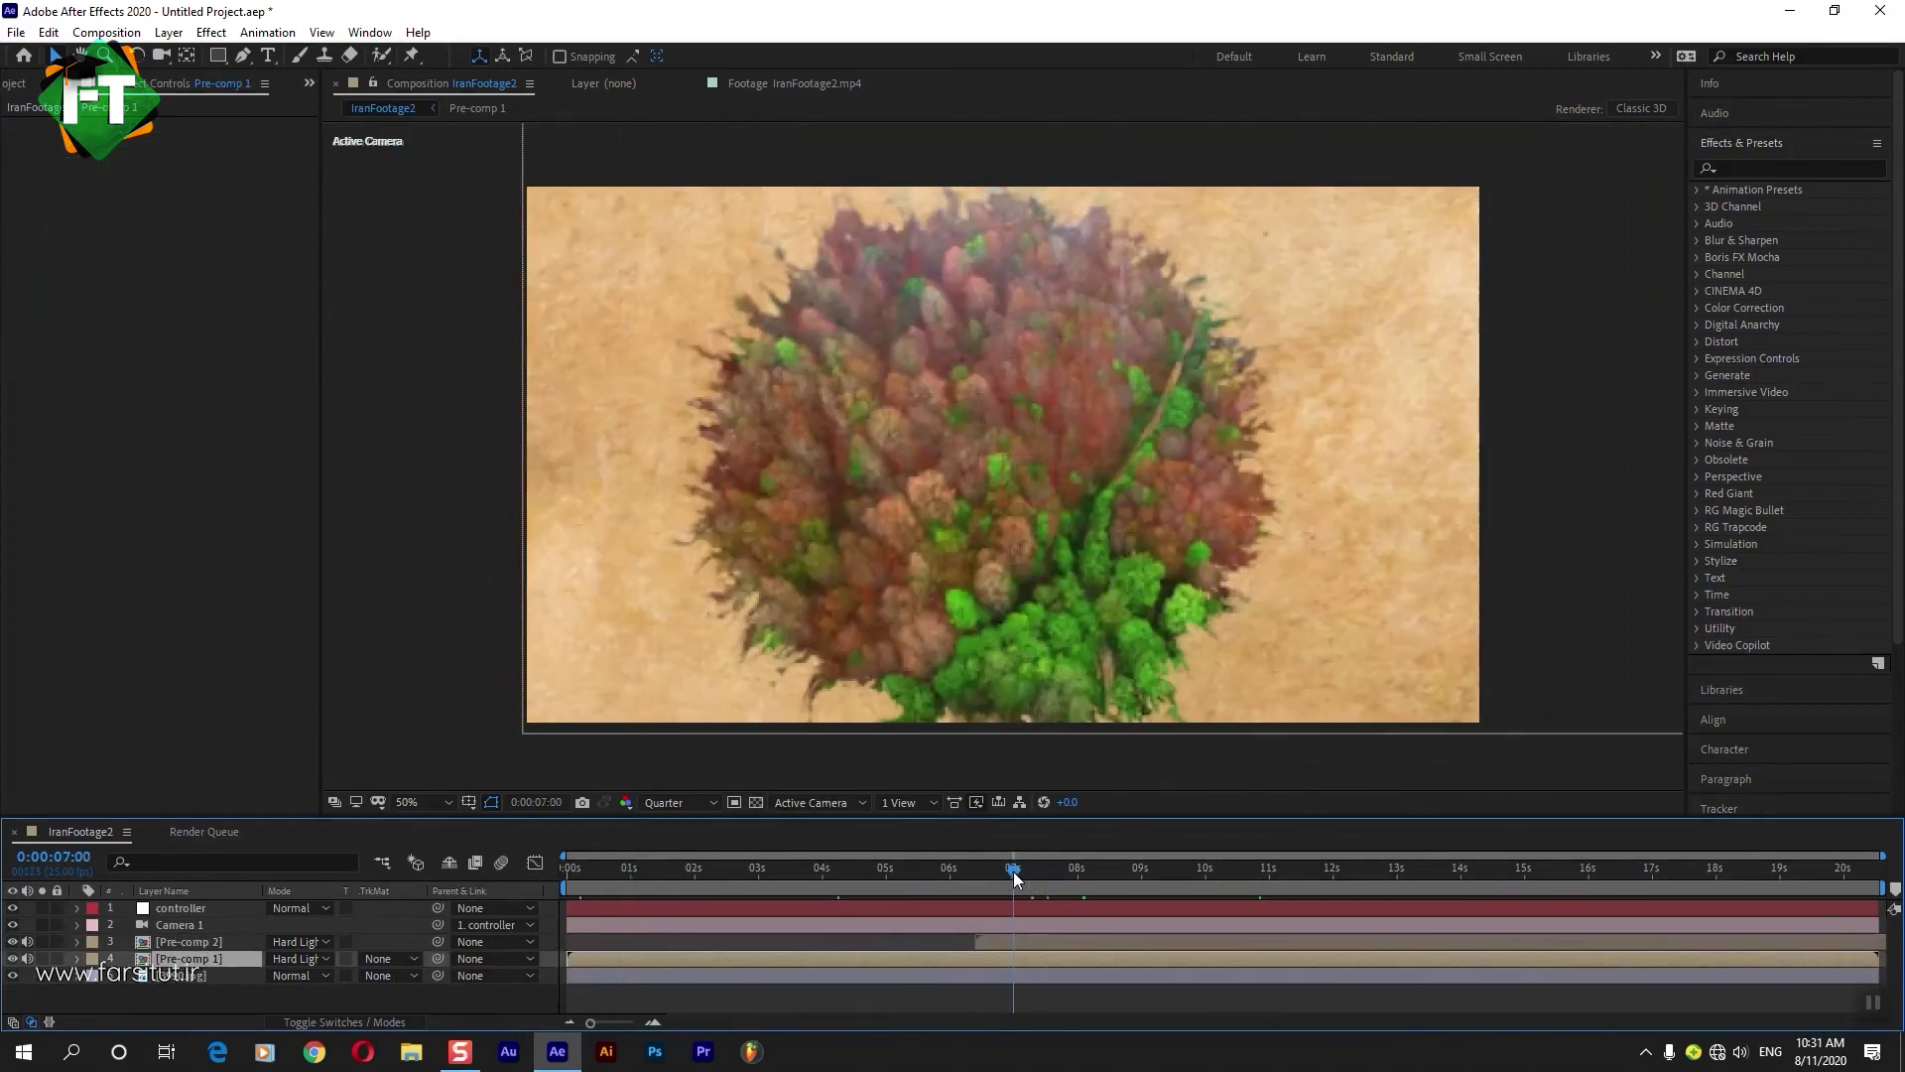
Set the preview resolution back to Full and select the controller layer at 7:11.
left_click(678, 802)
left_click(686, 850)
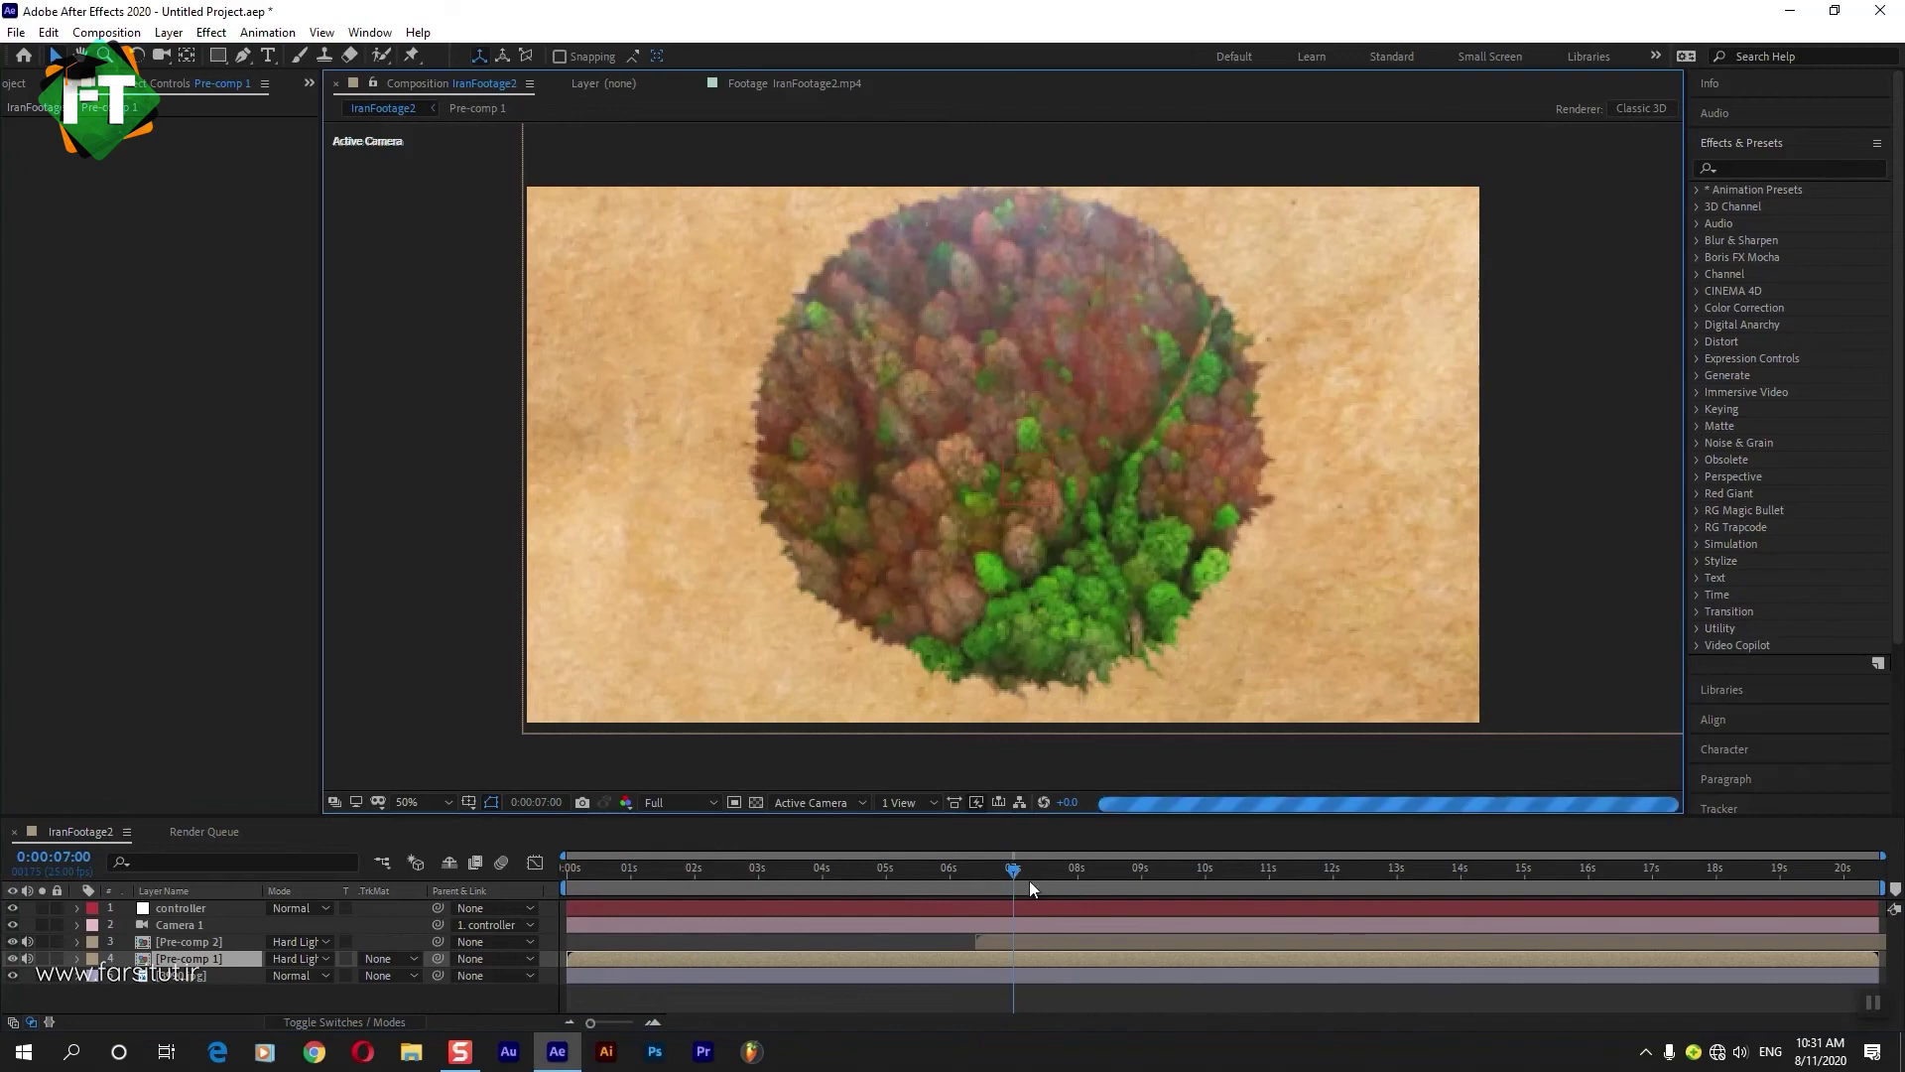
left_click_drag(1056, 874, 1044, 871)
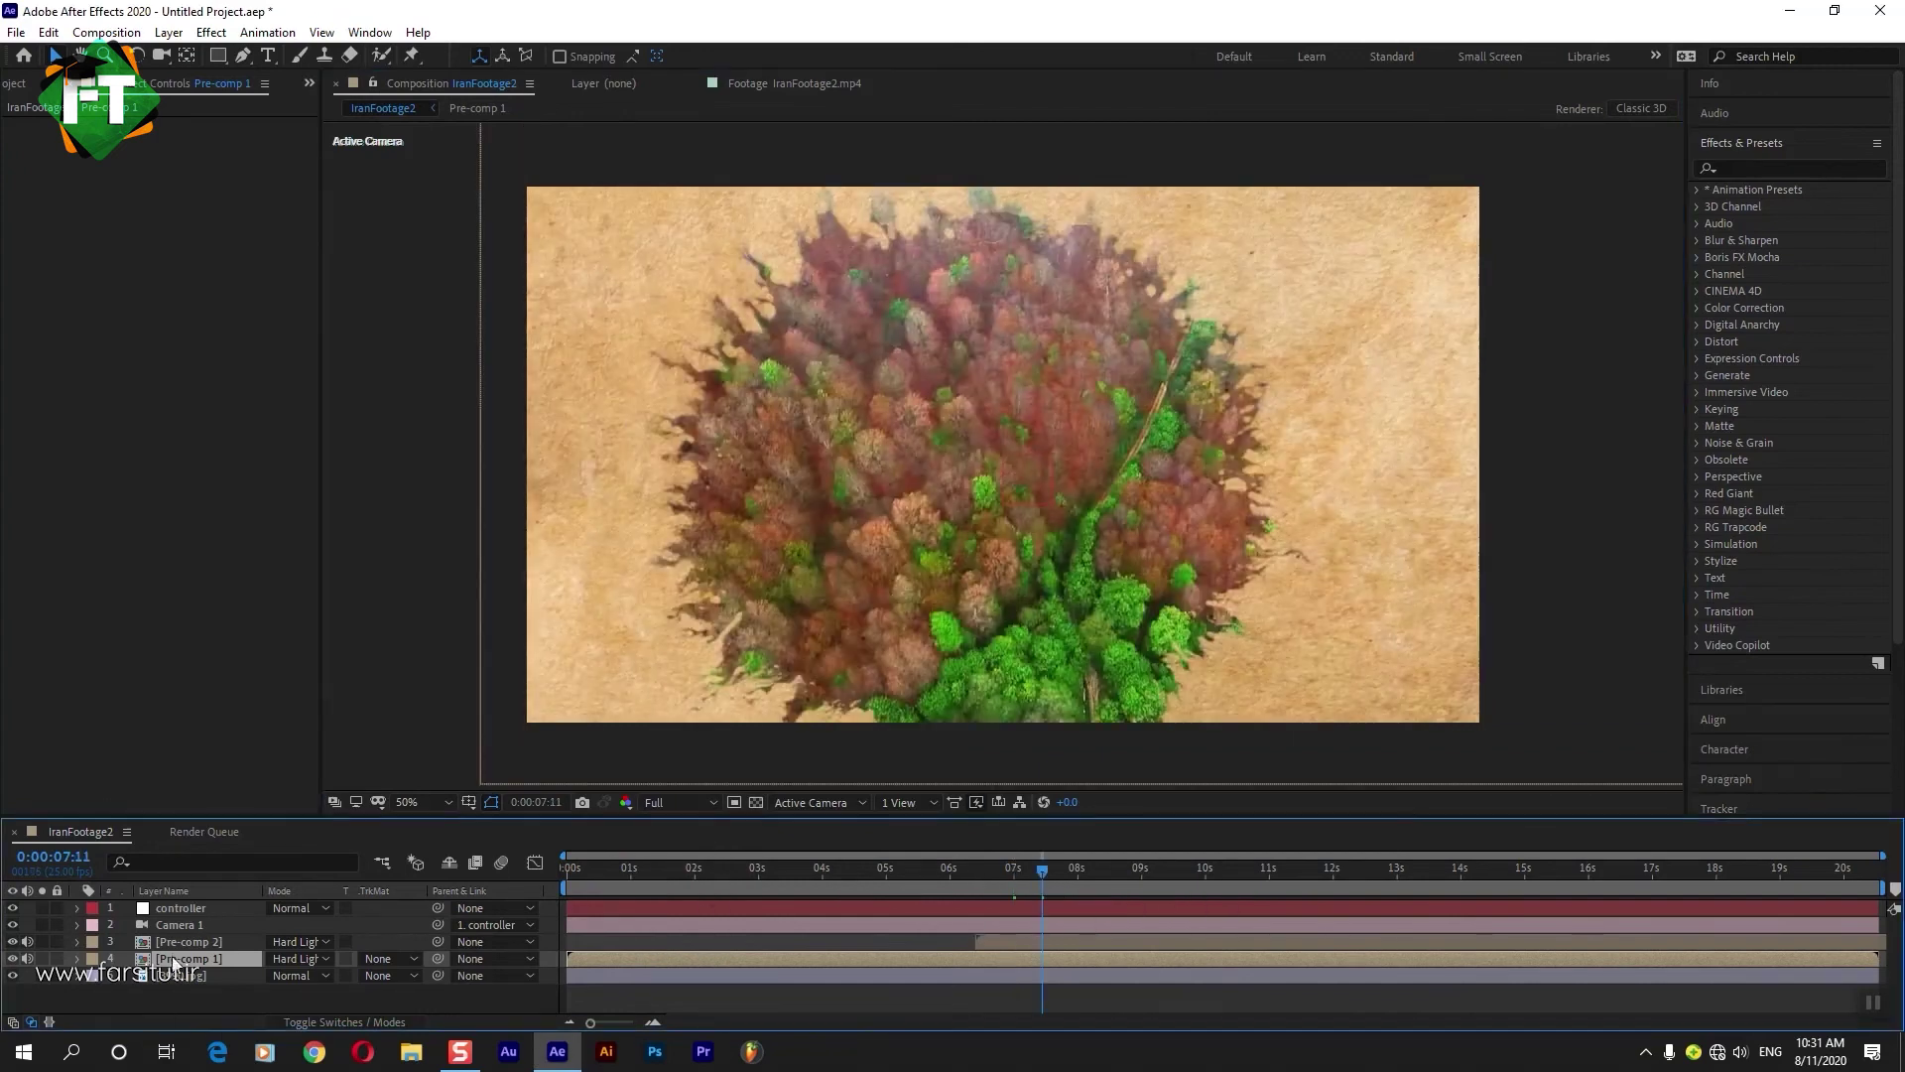
left_click(186, 908)
Apply Easy Ease (F9) to all of the controller's Position keyframes.
key("u")
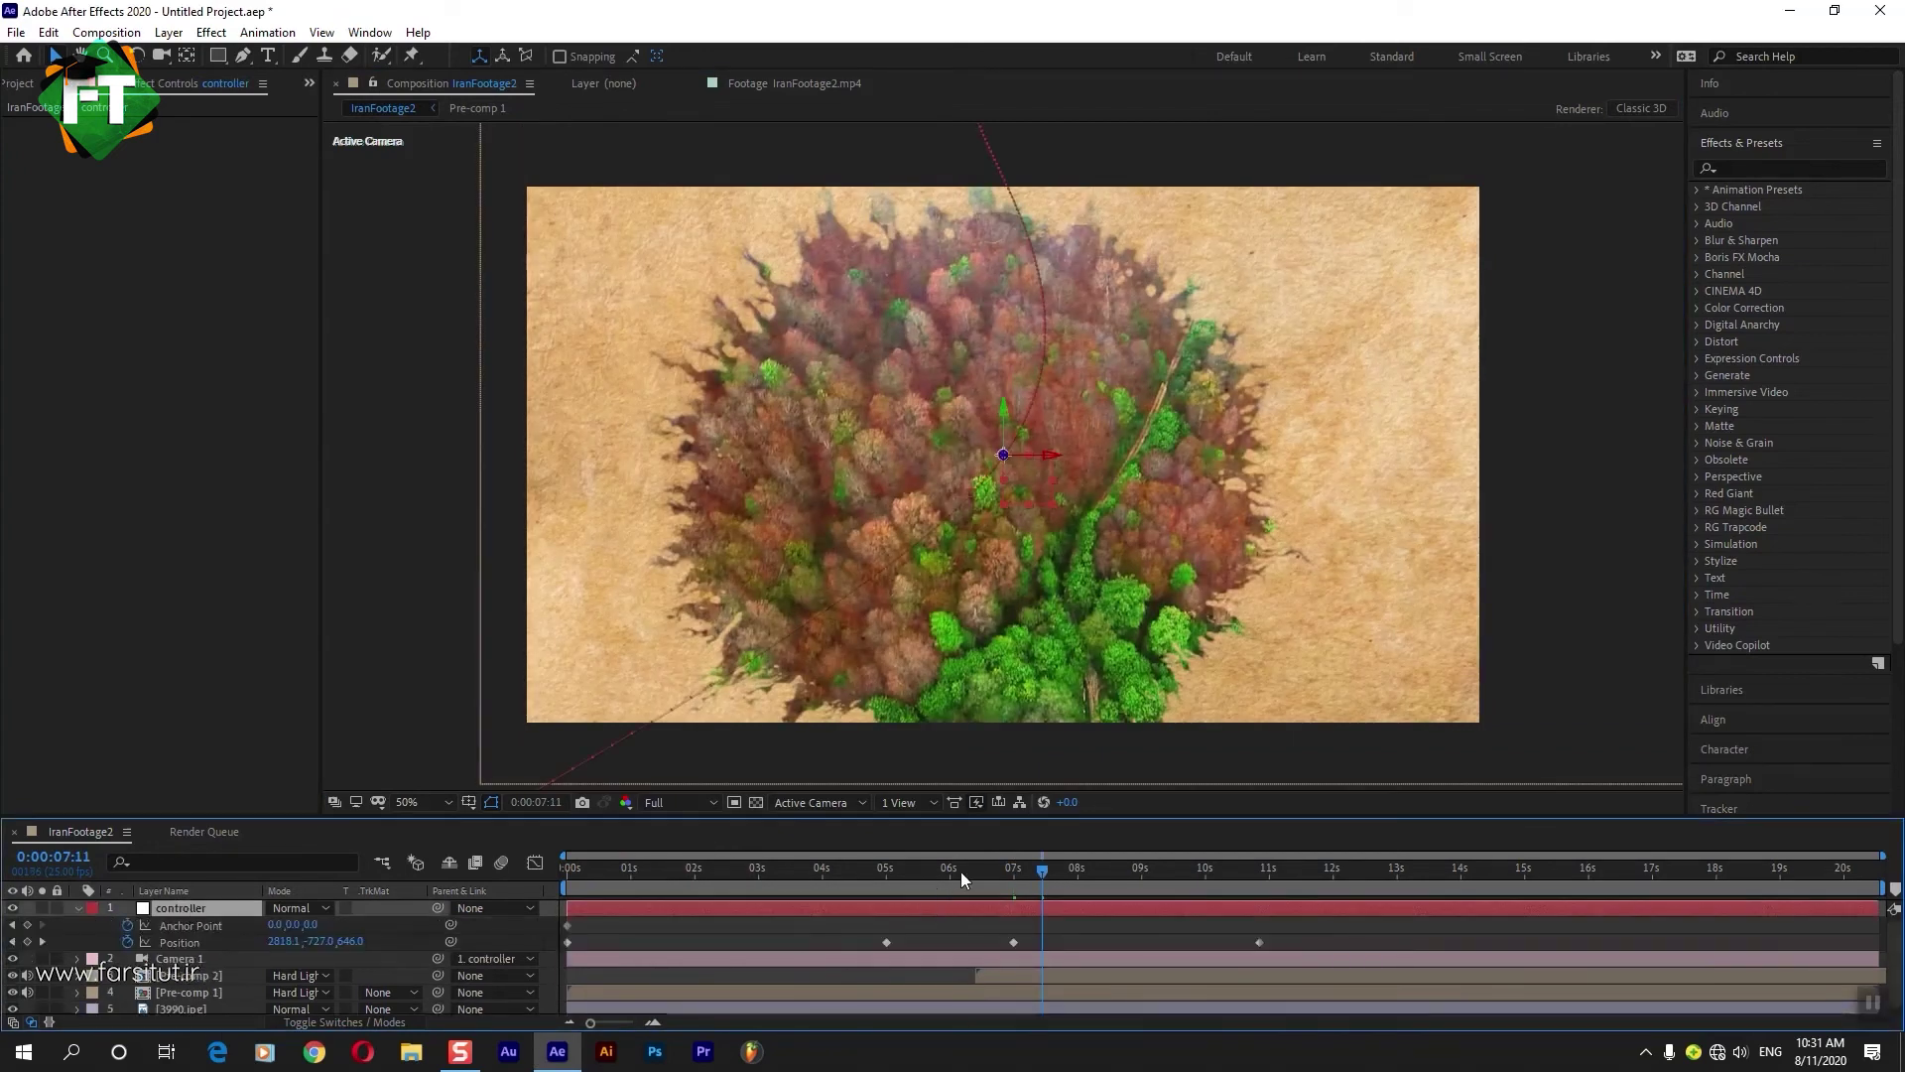
left_click_drag(960, 871, 920, 874)
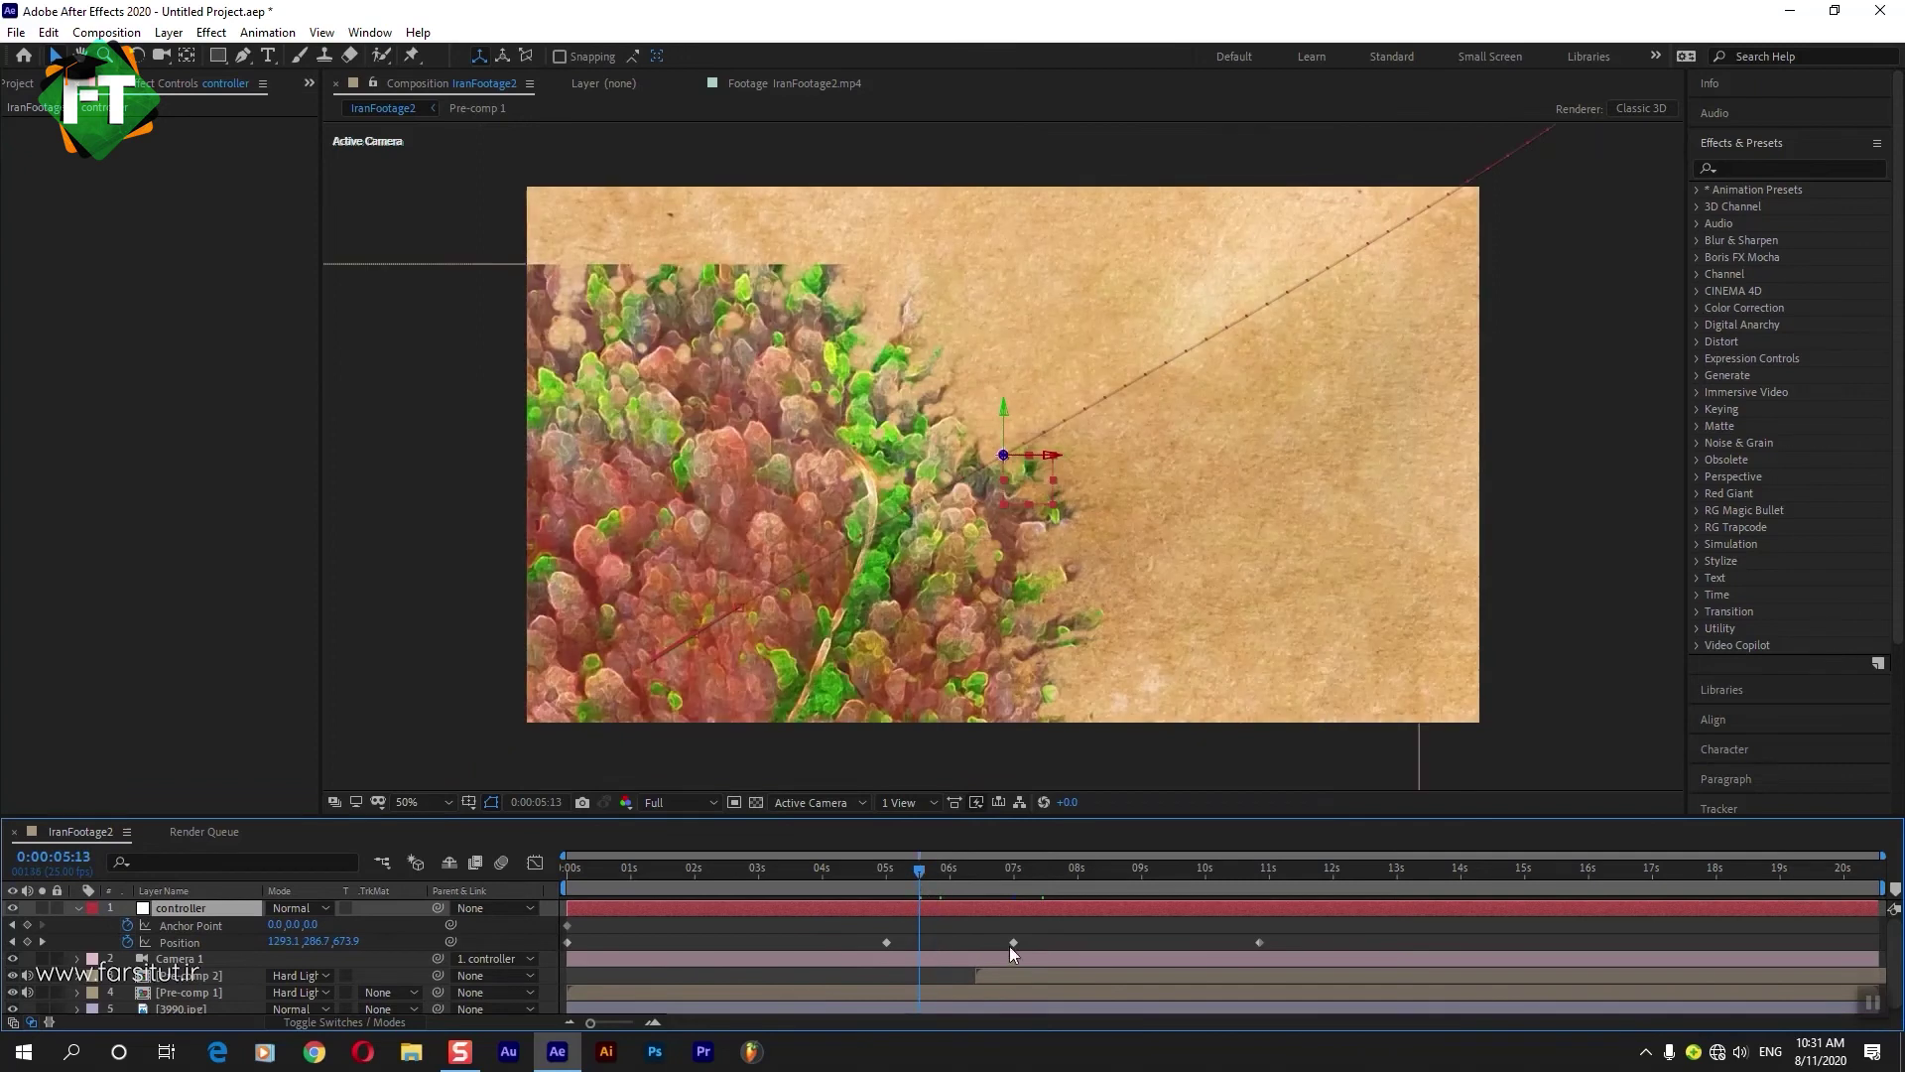
left_click(238, 942)
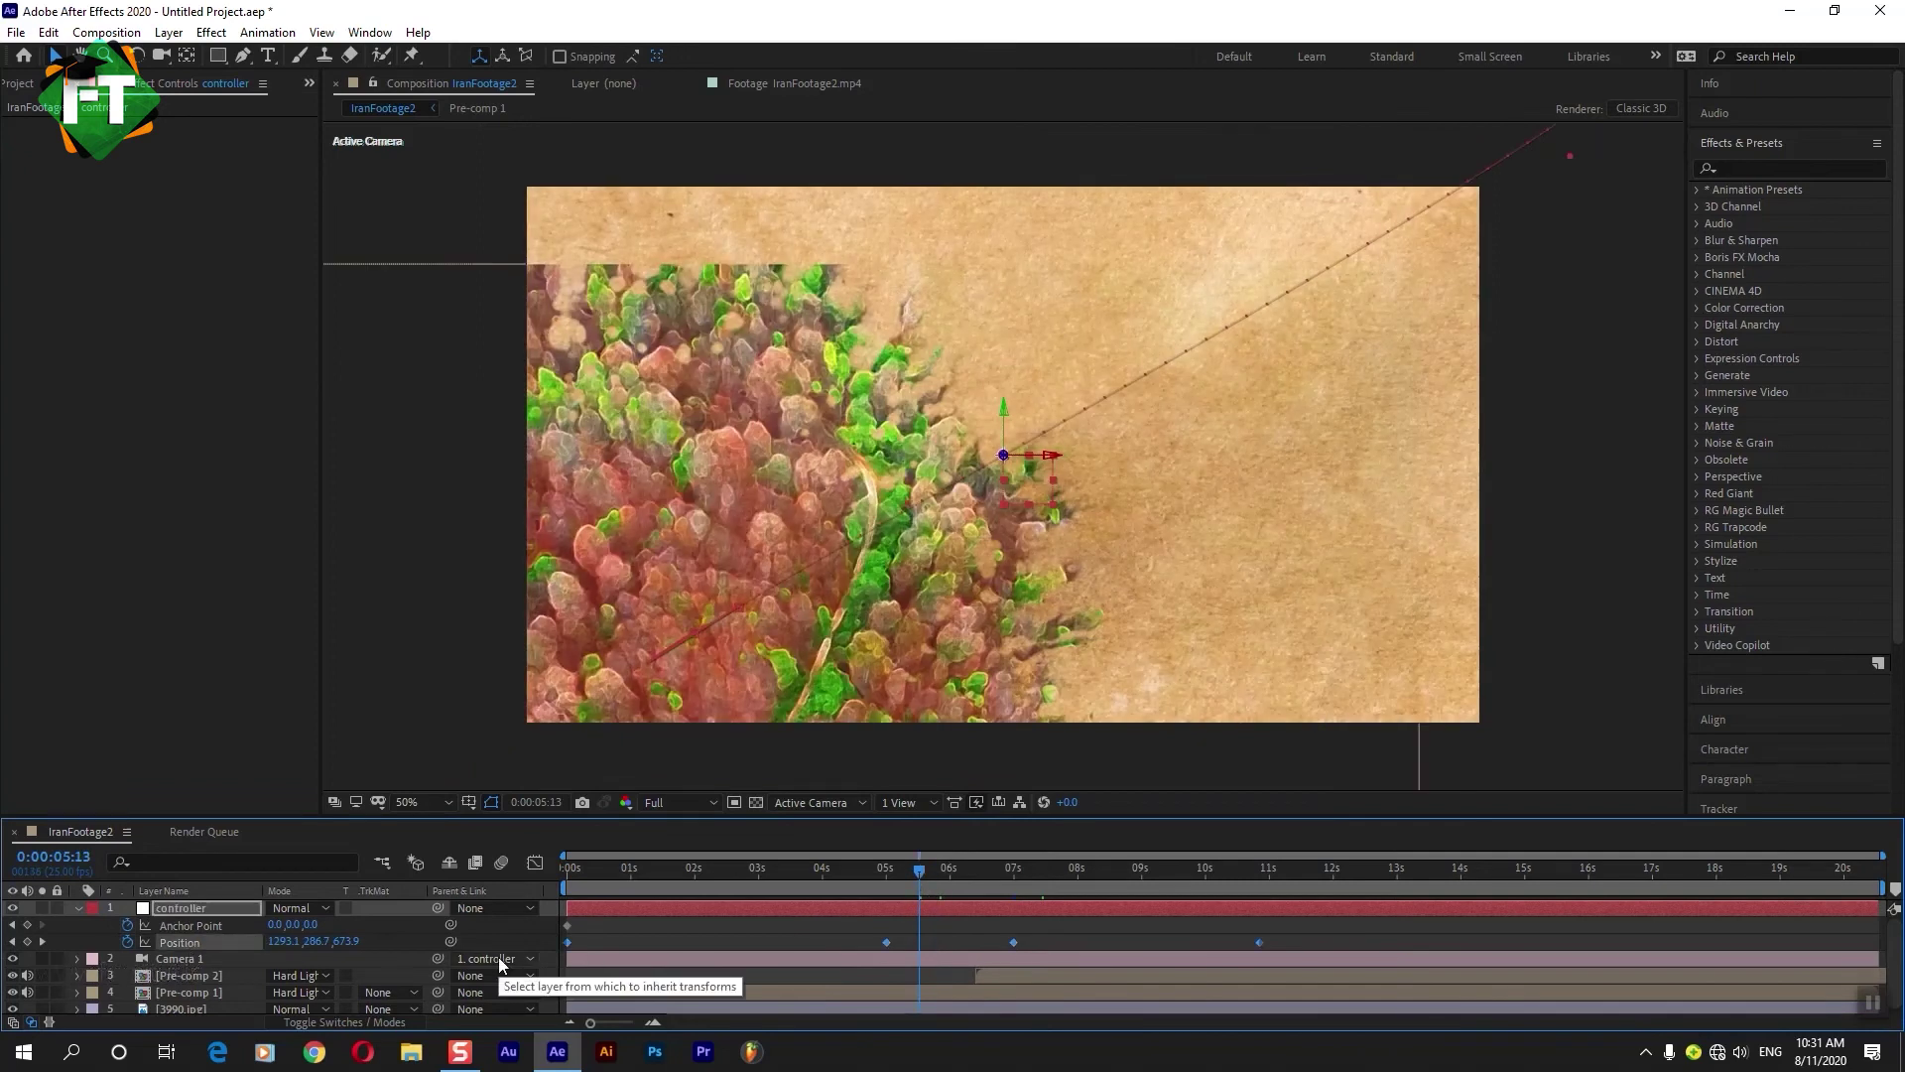
key("F9")
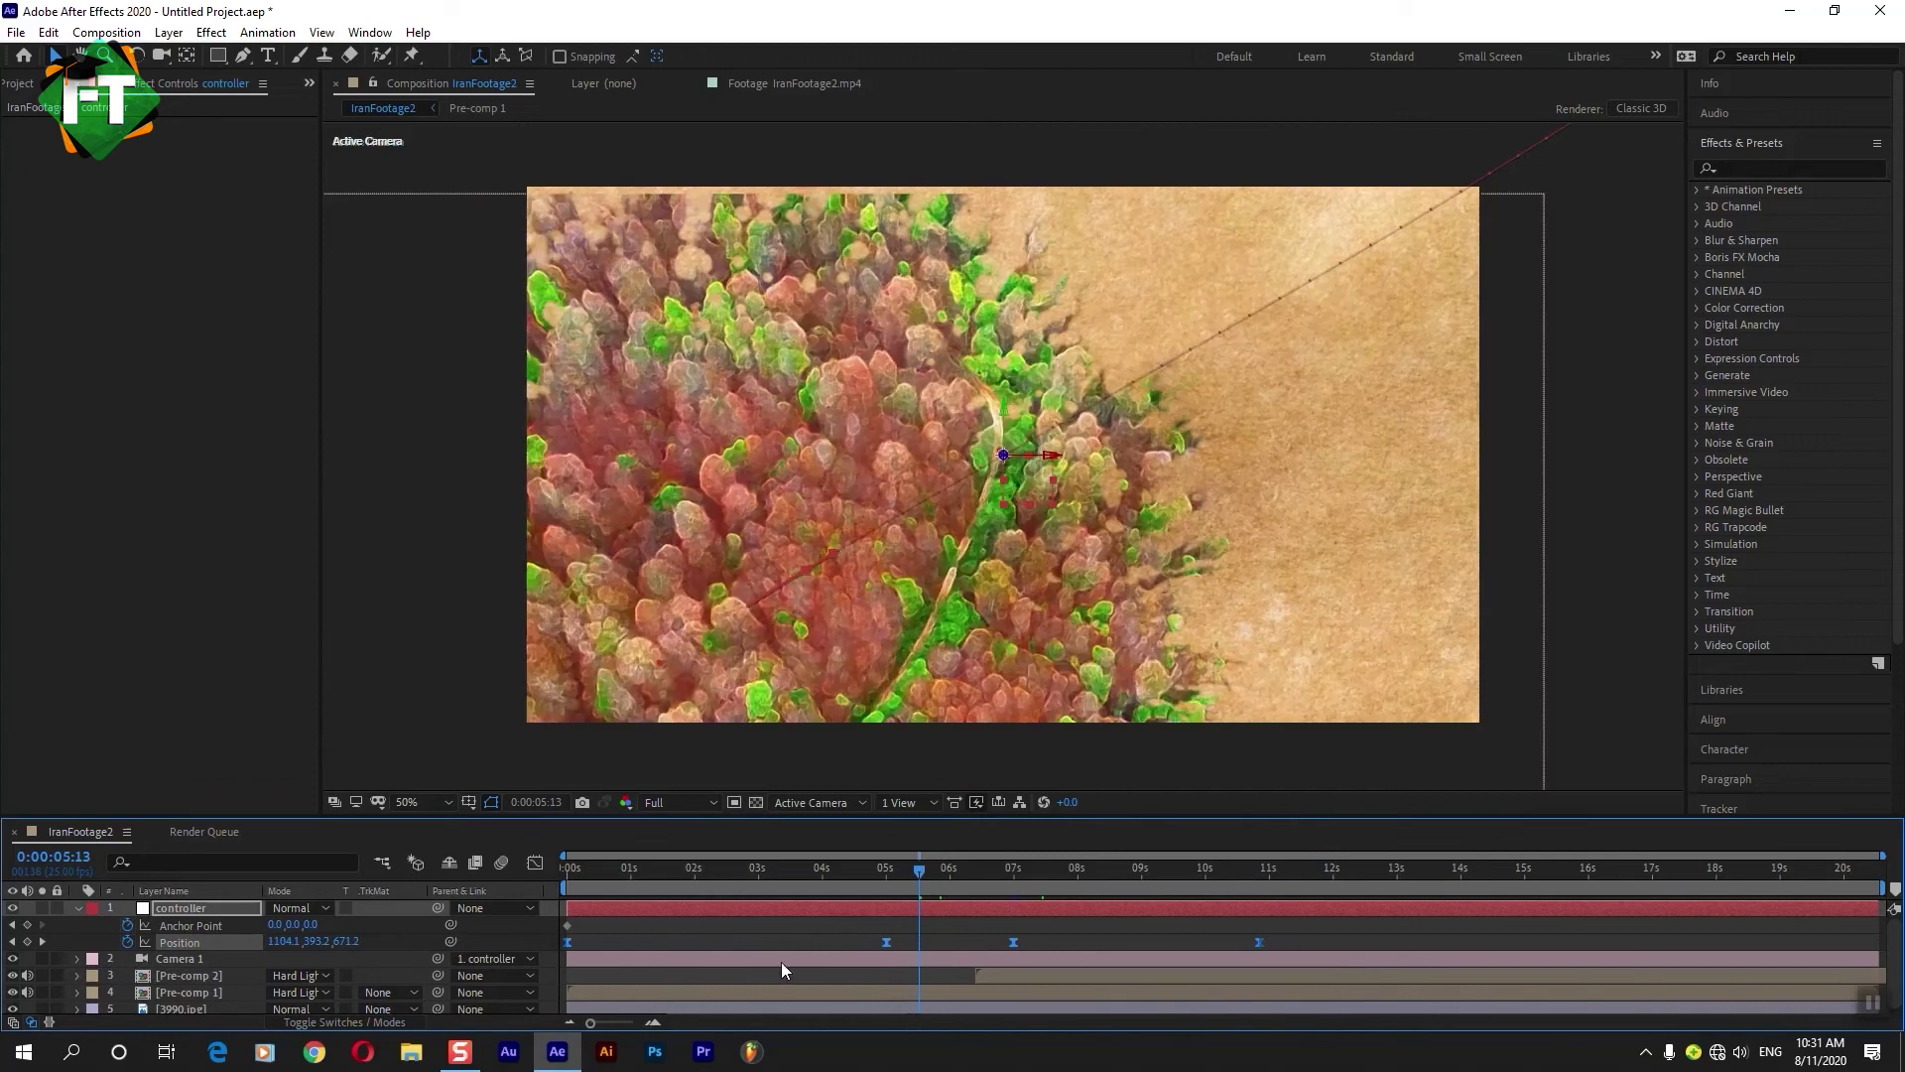
mouse_move(855, 870)
left_mouse_down()
mouse_move(776, 870)
mouse_move(1161, 859)
left_mouse_up()
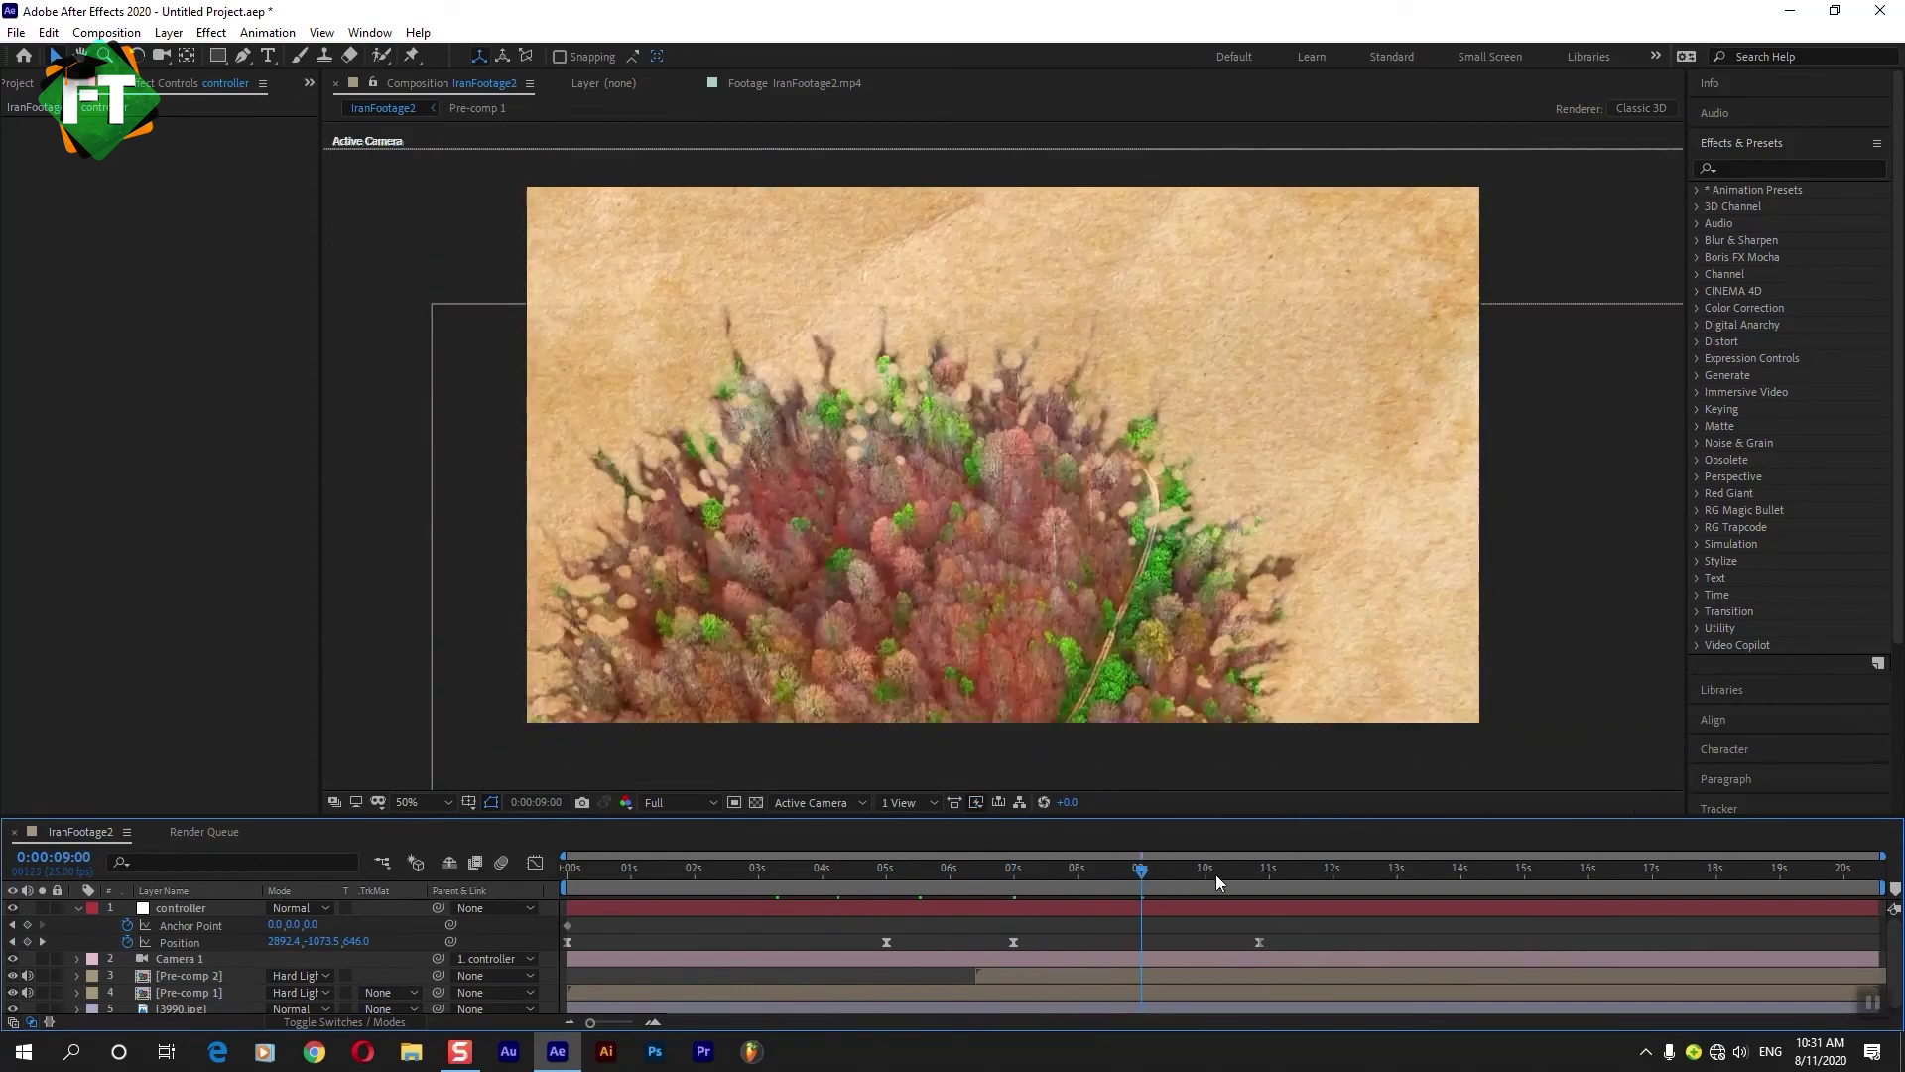
At the last keyframe (10:21), move the controller so the camera frames more forest, Y about -1058.
left_click_drag(1217, 876, 1248, 872)
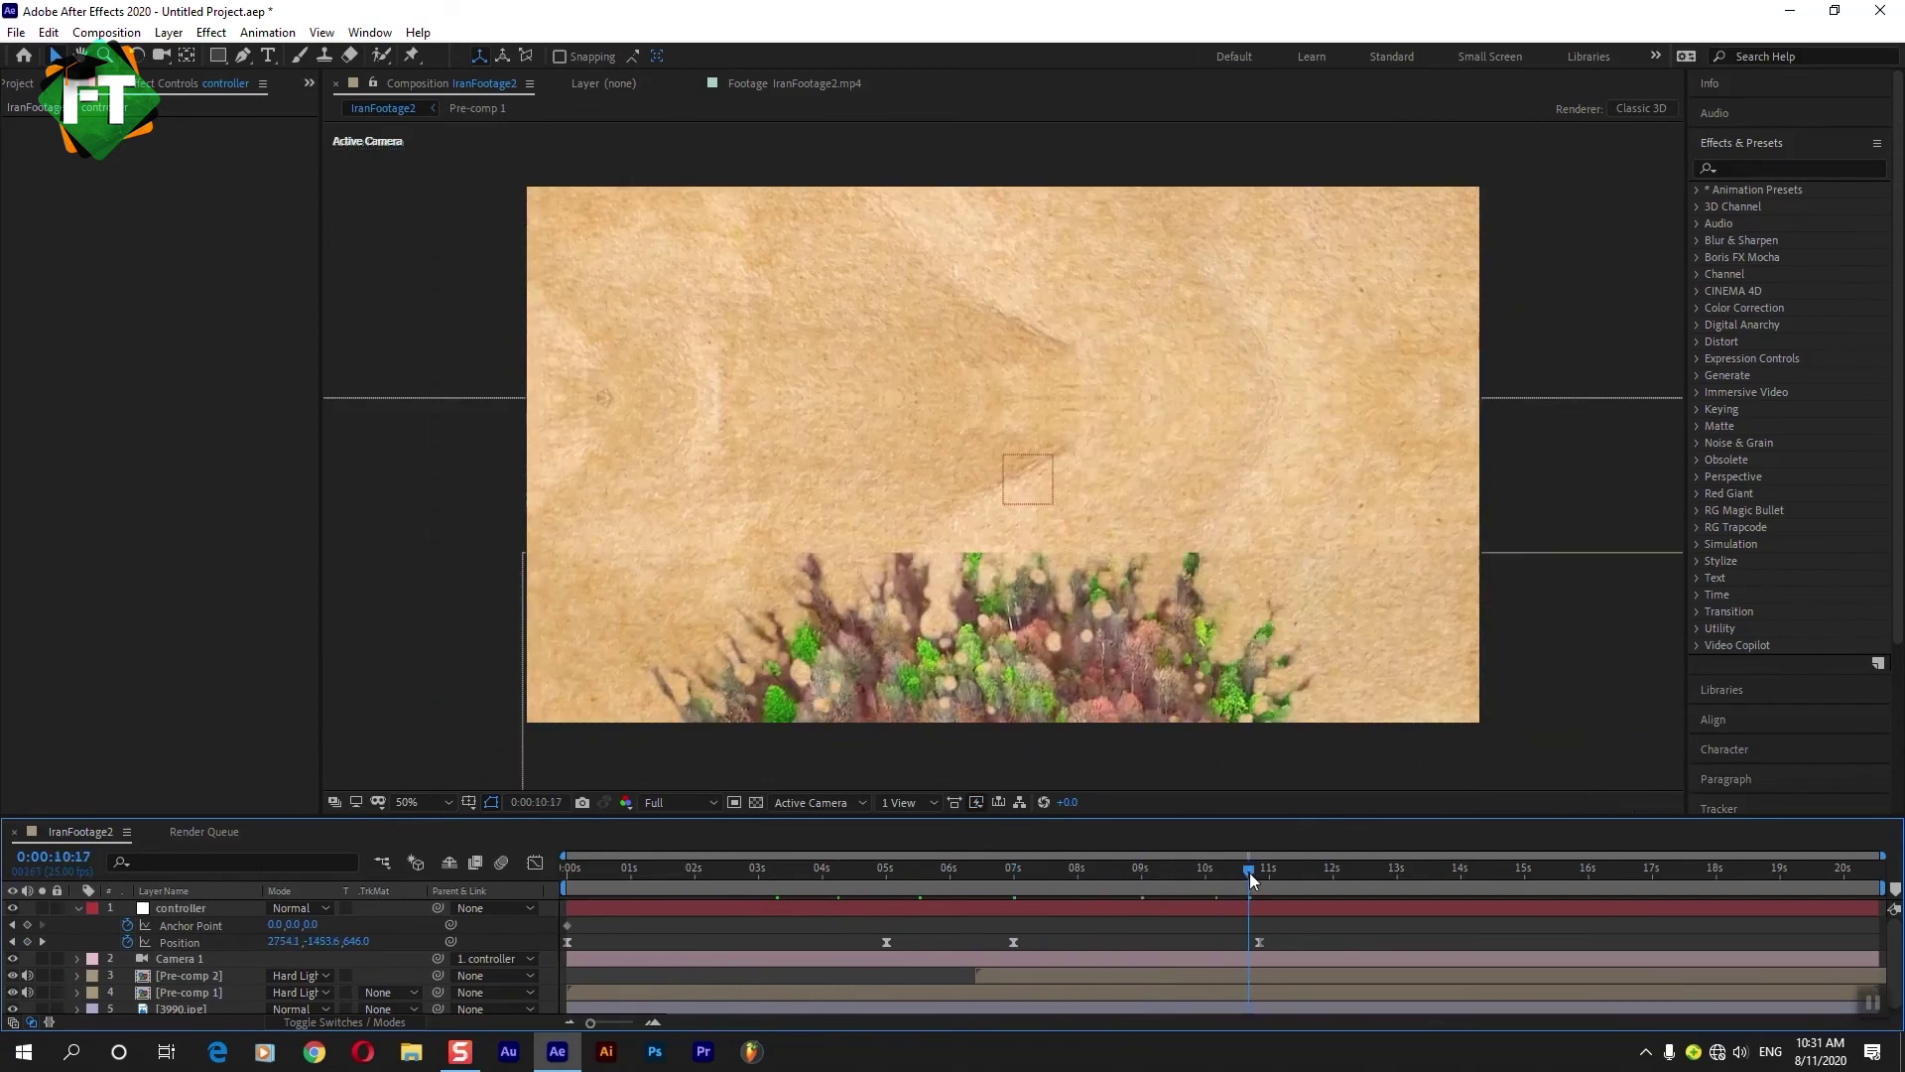
left_click(48, 941)
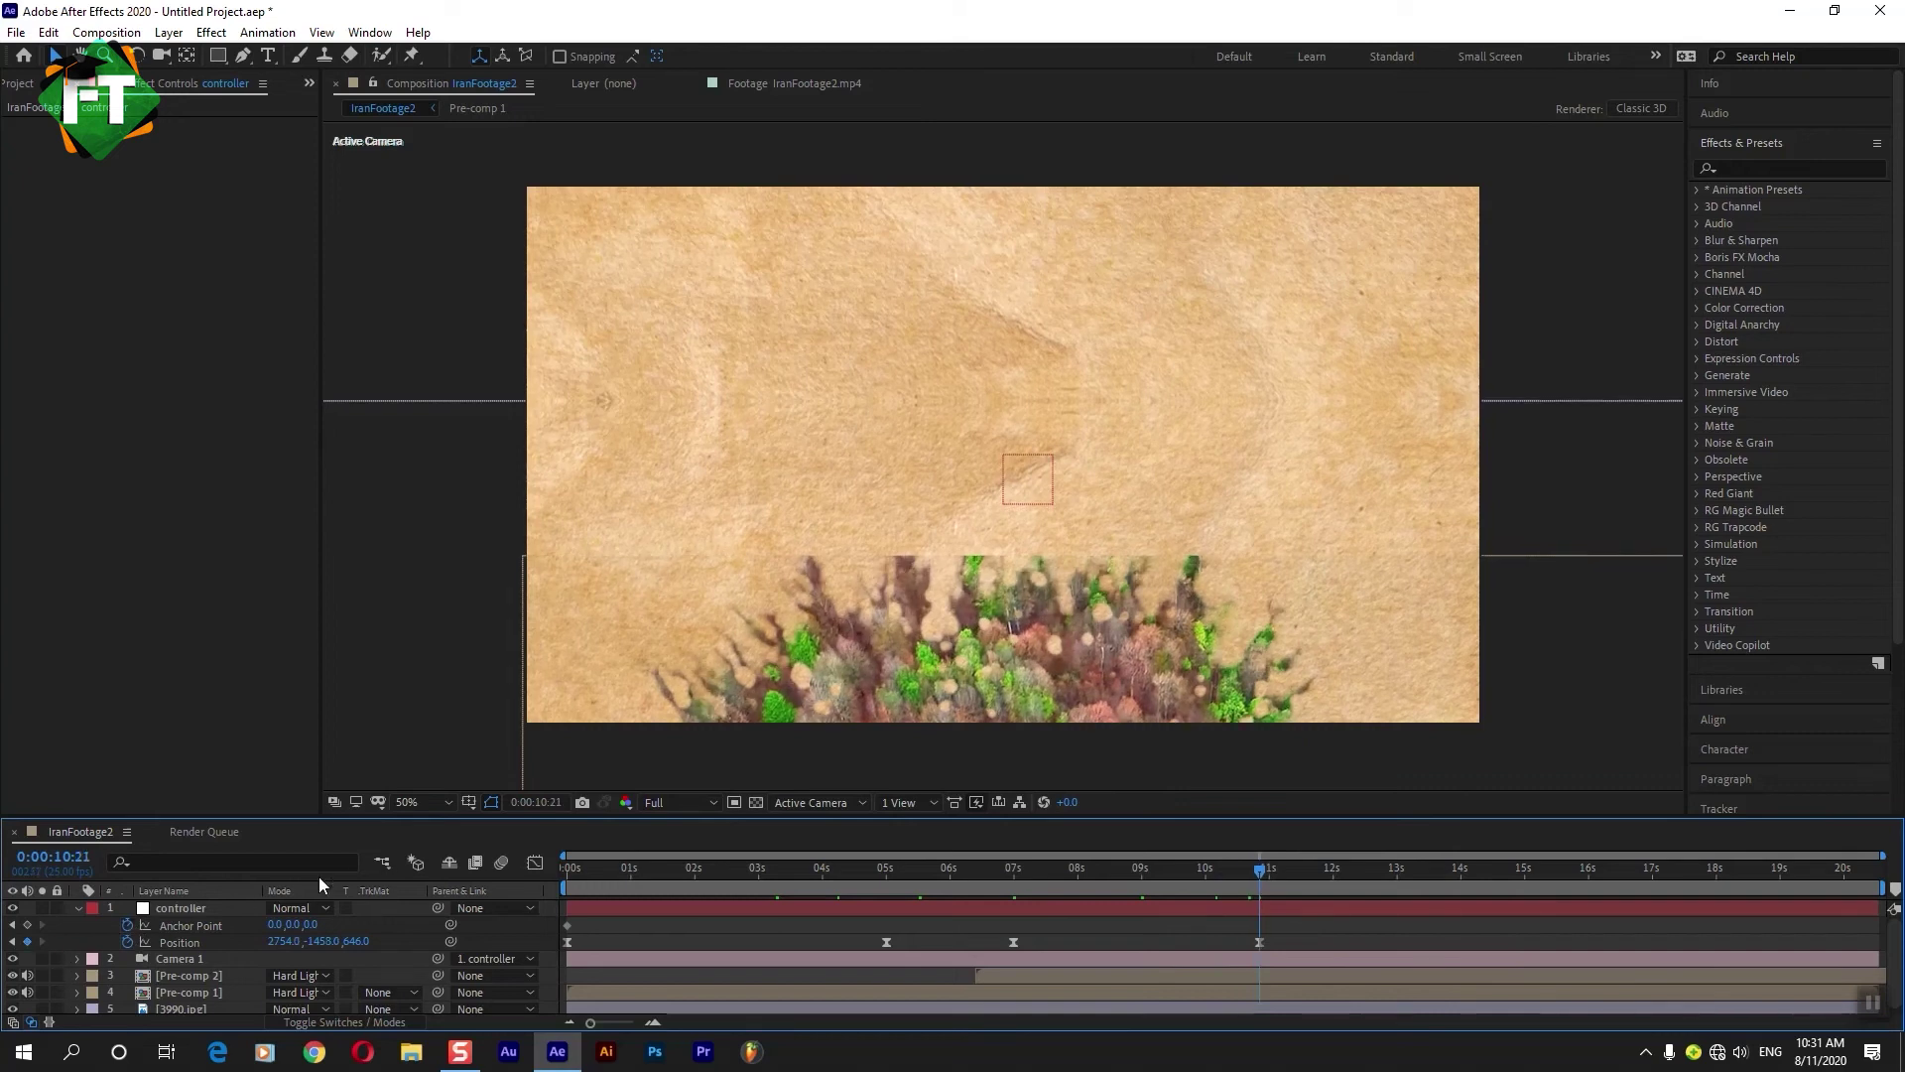
left_click(195, 905)
left_click_drag(1004, 417, 1003, 634)
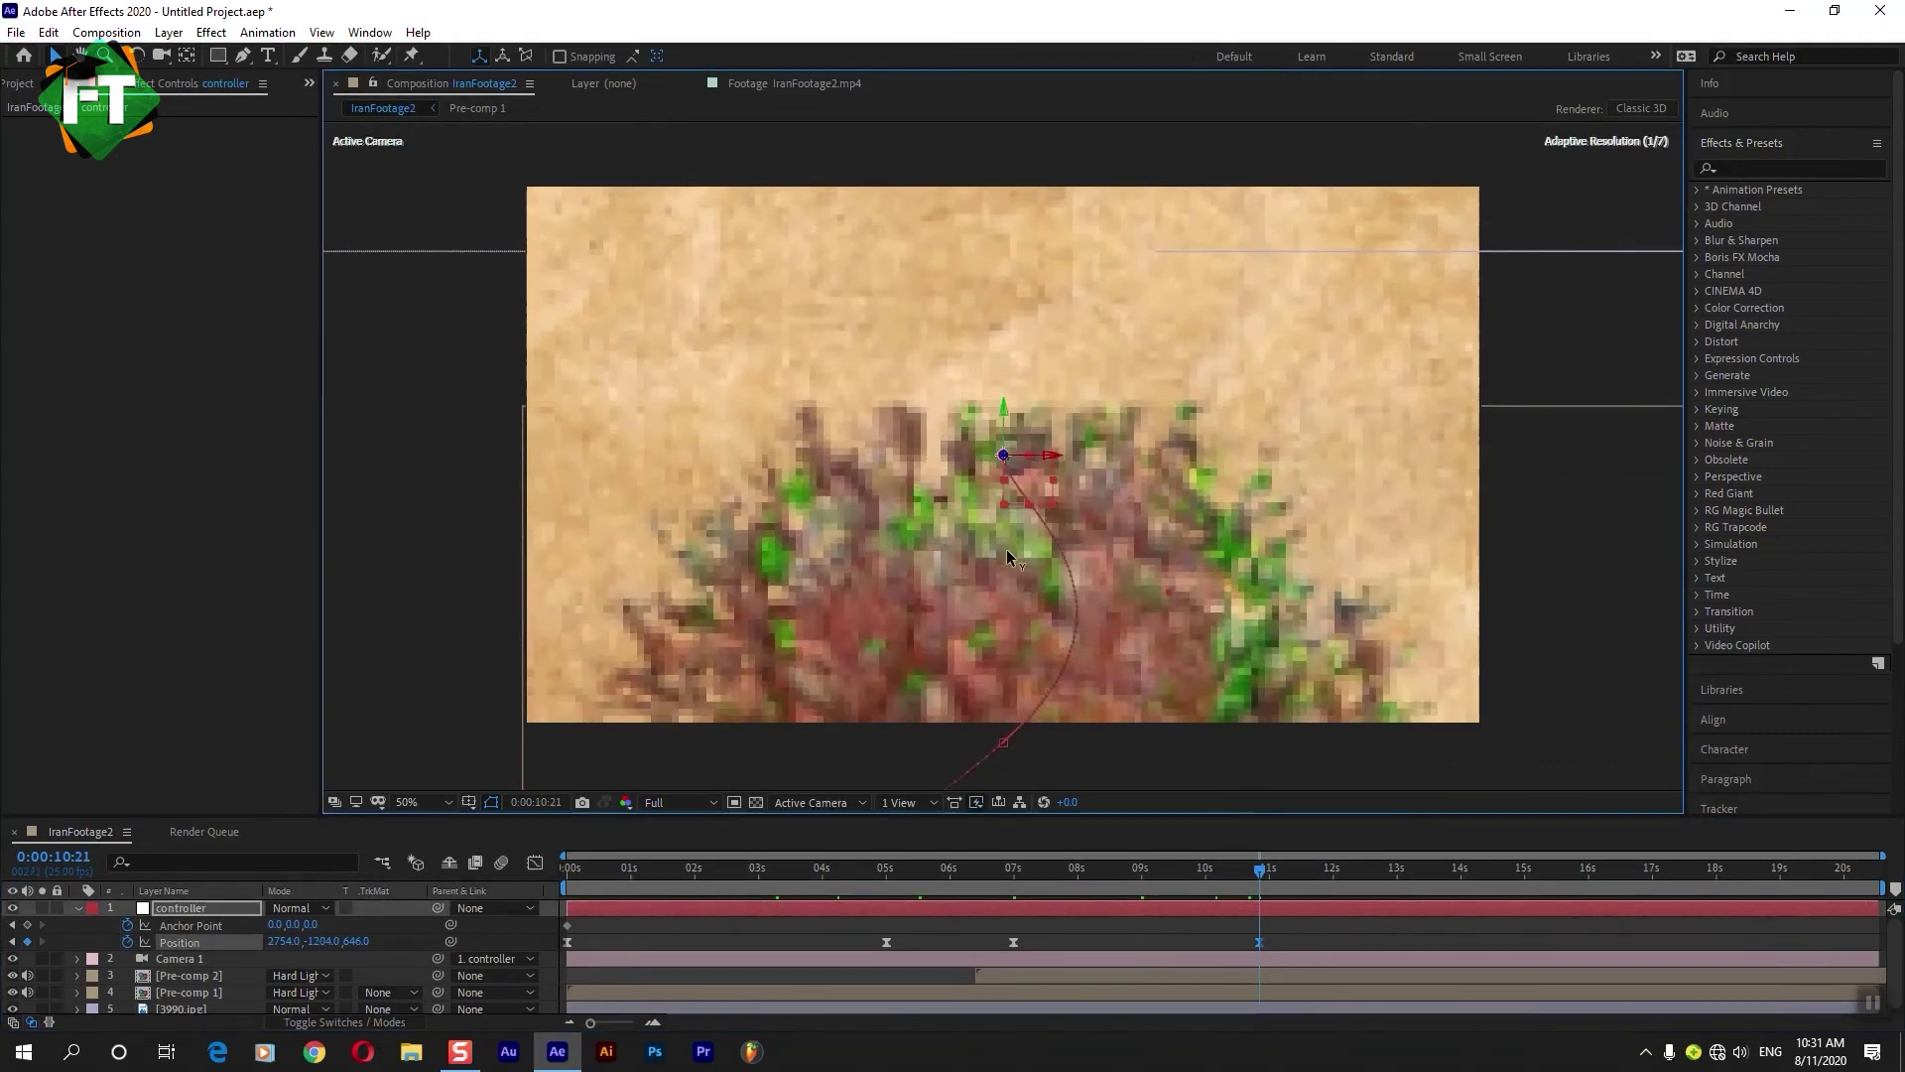
left_click_drag(1002, 634, 1009, 744)
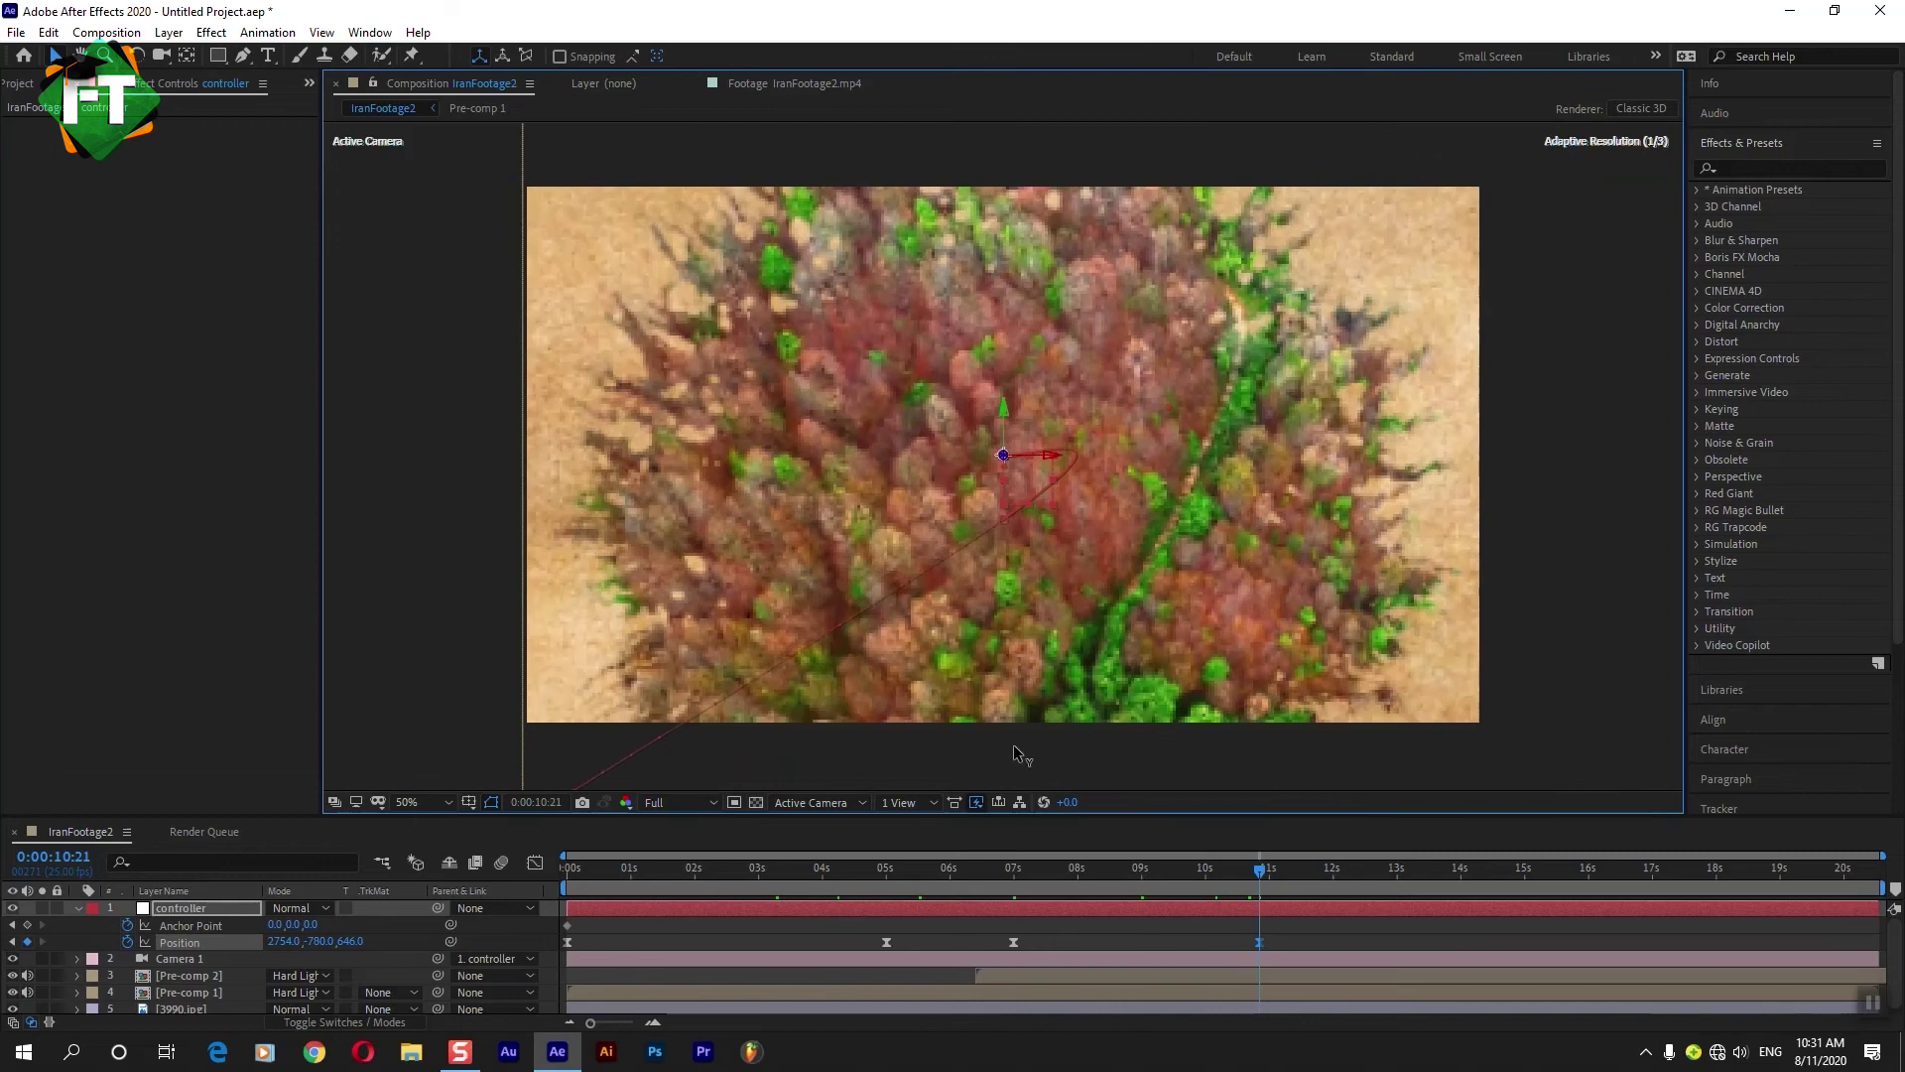
left_click(1181, 907)
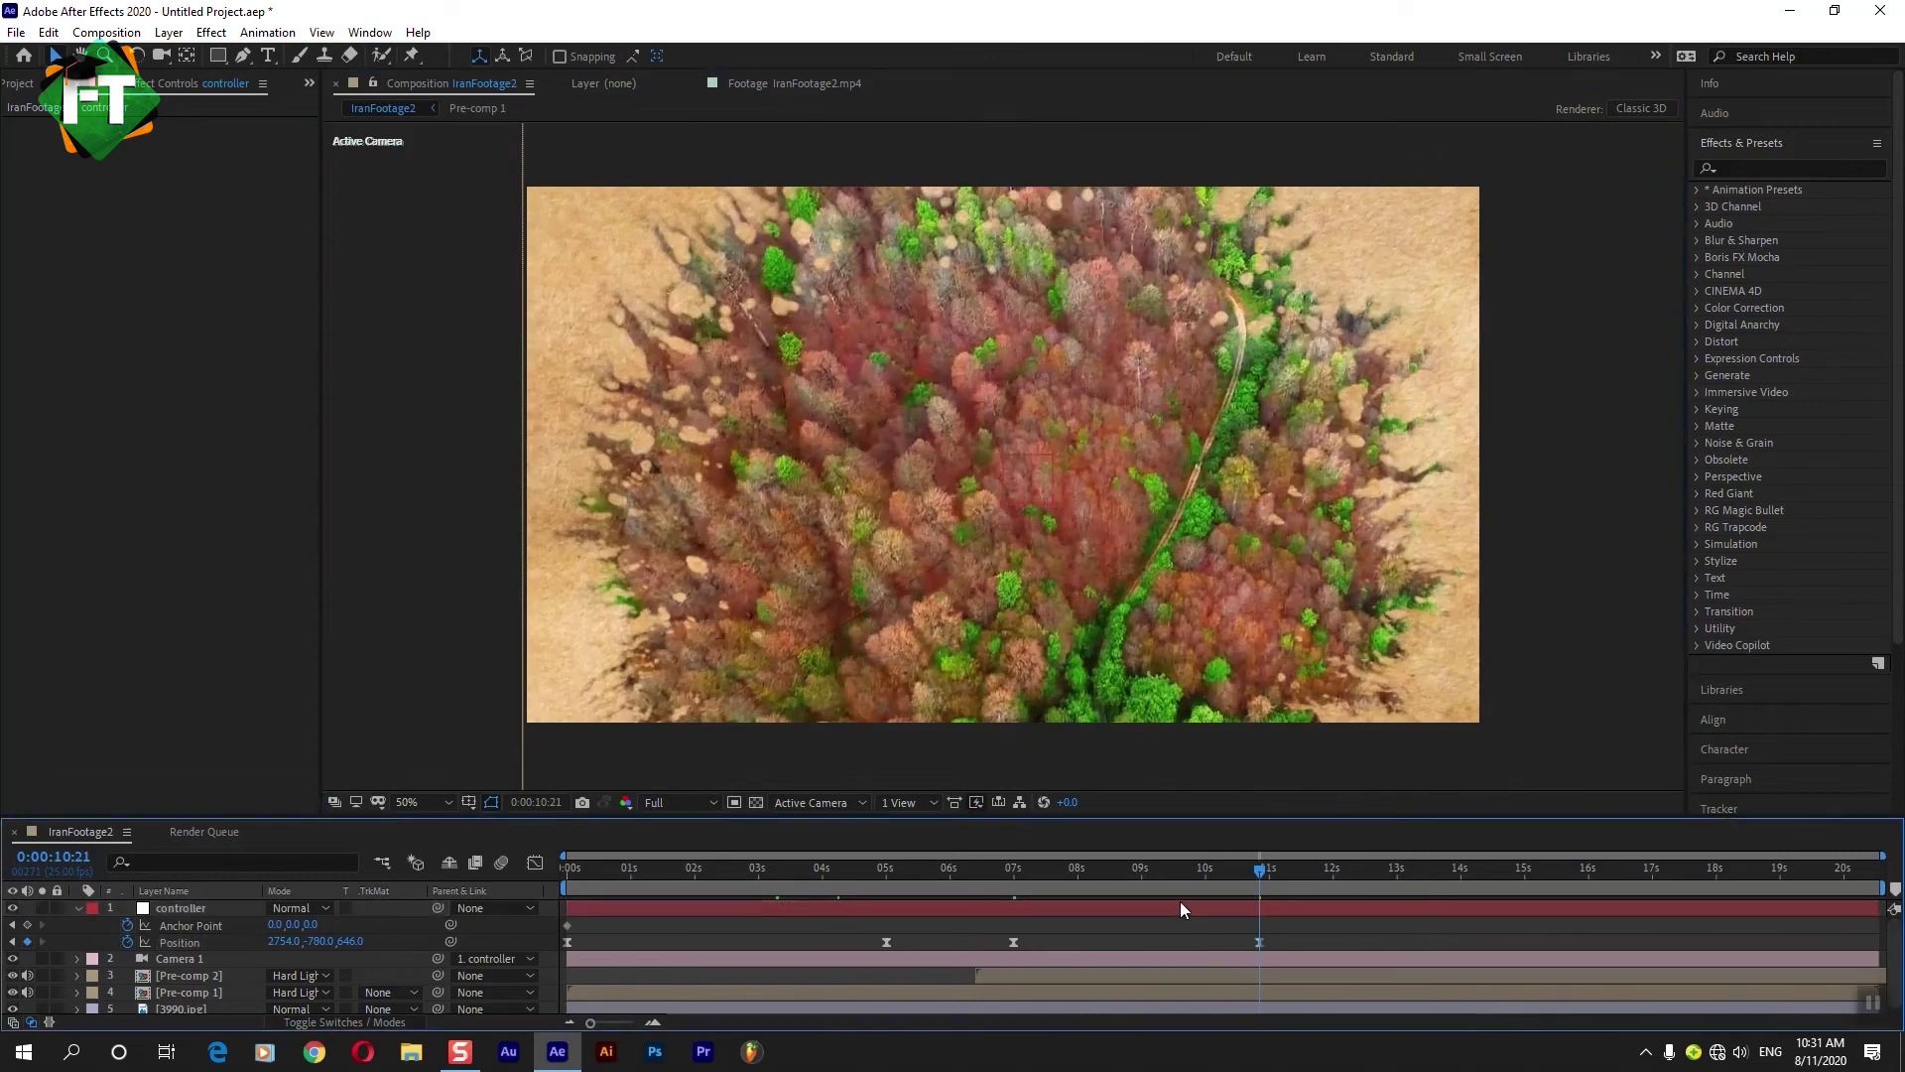
left_click(1169, 906)
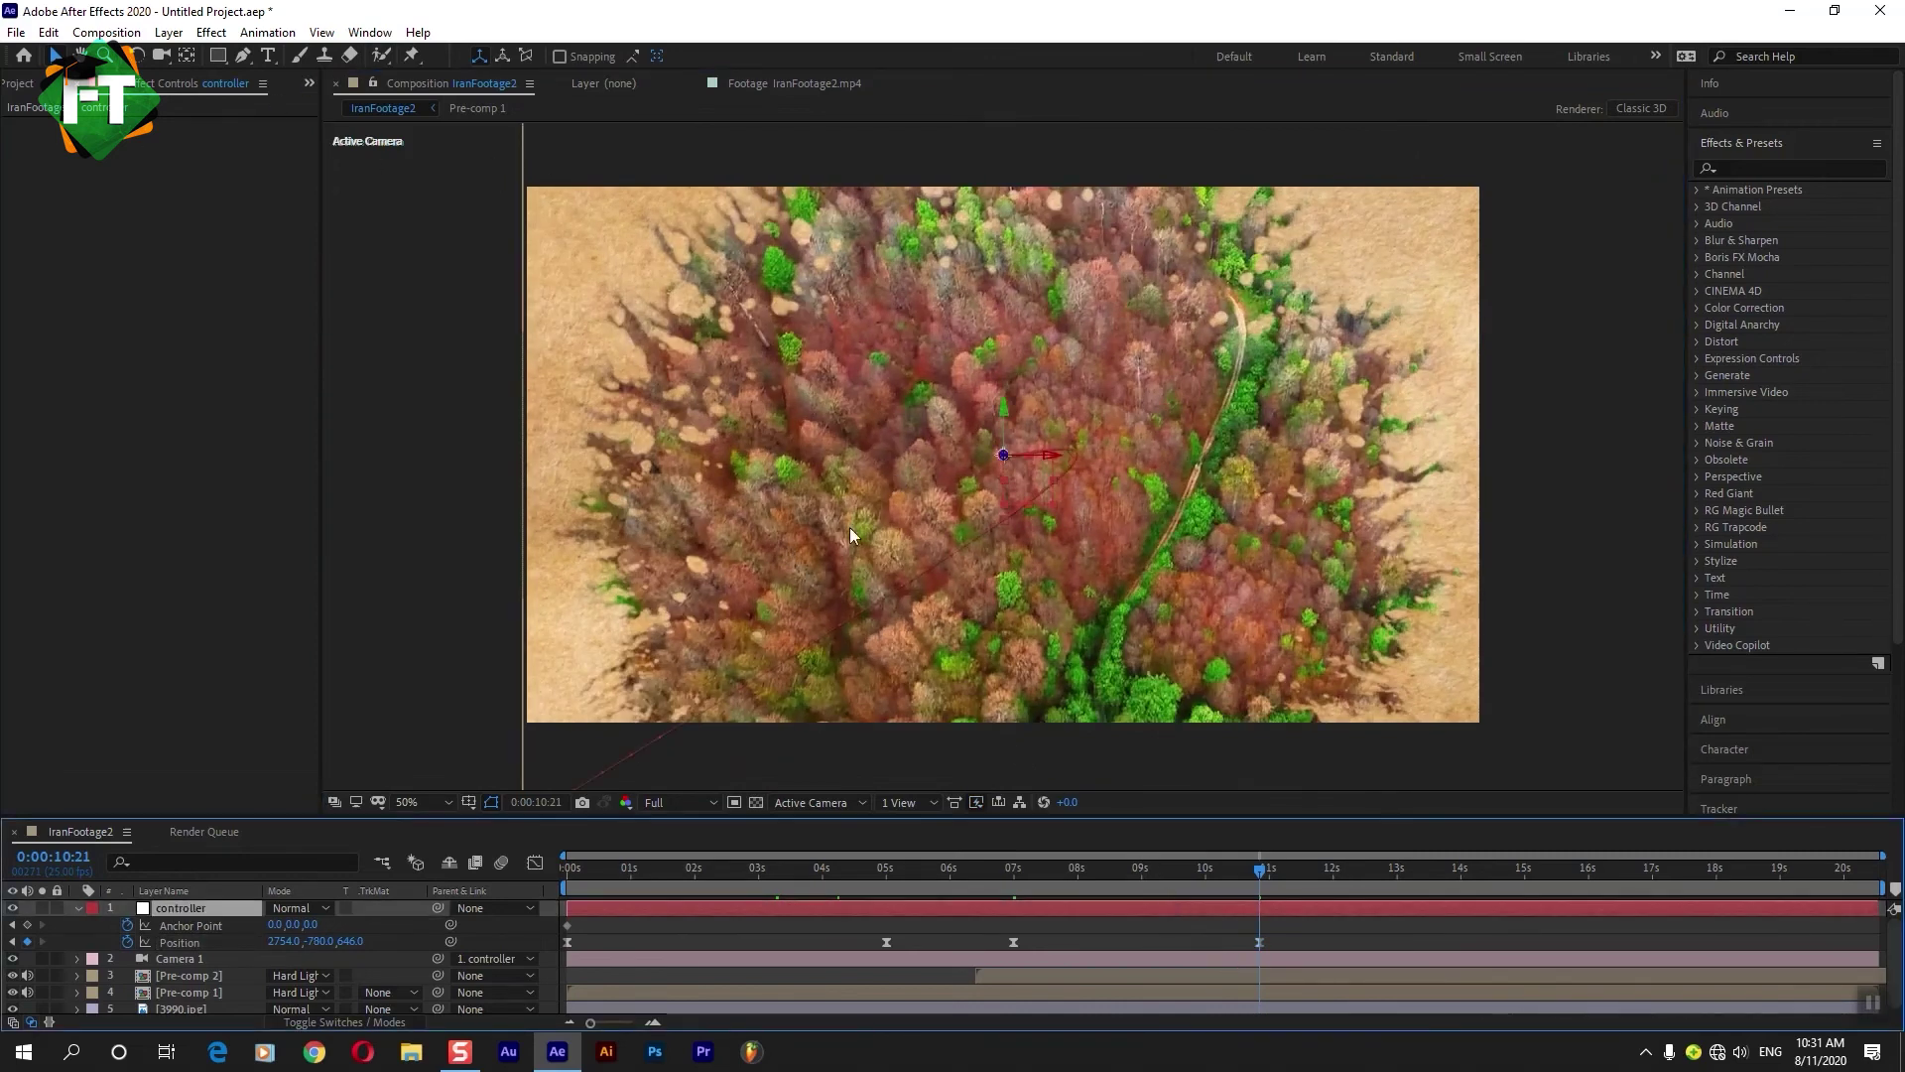
left_click_drag(1004, 422, 890, 258)
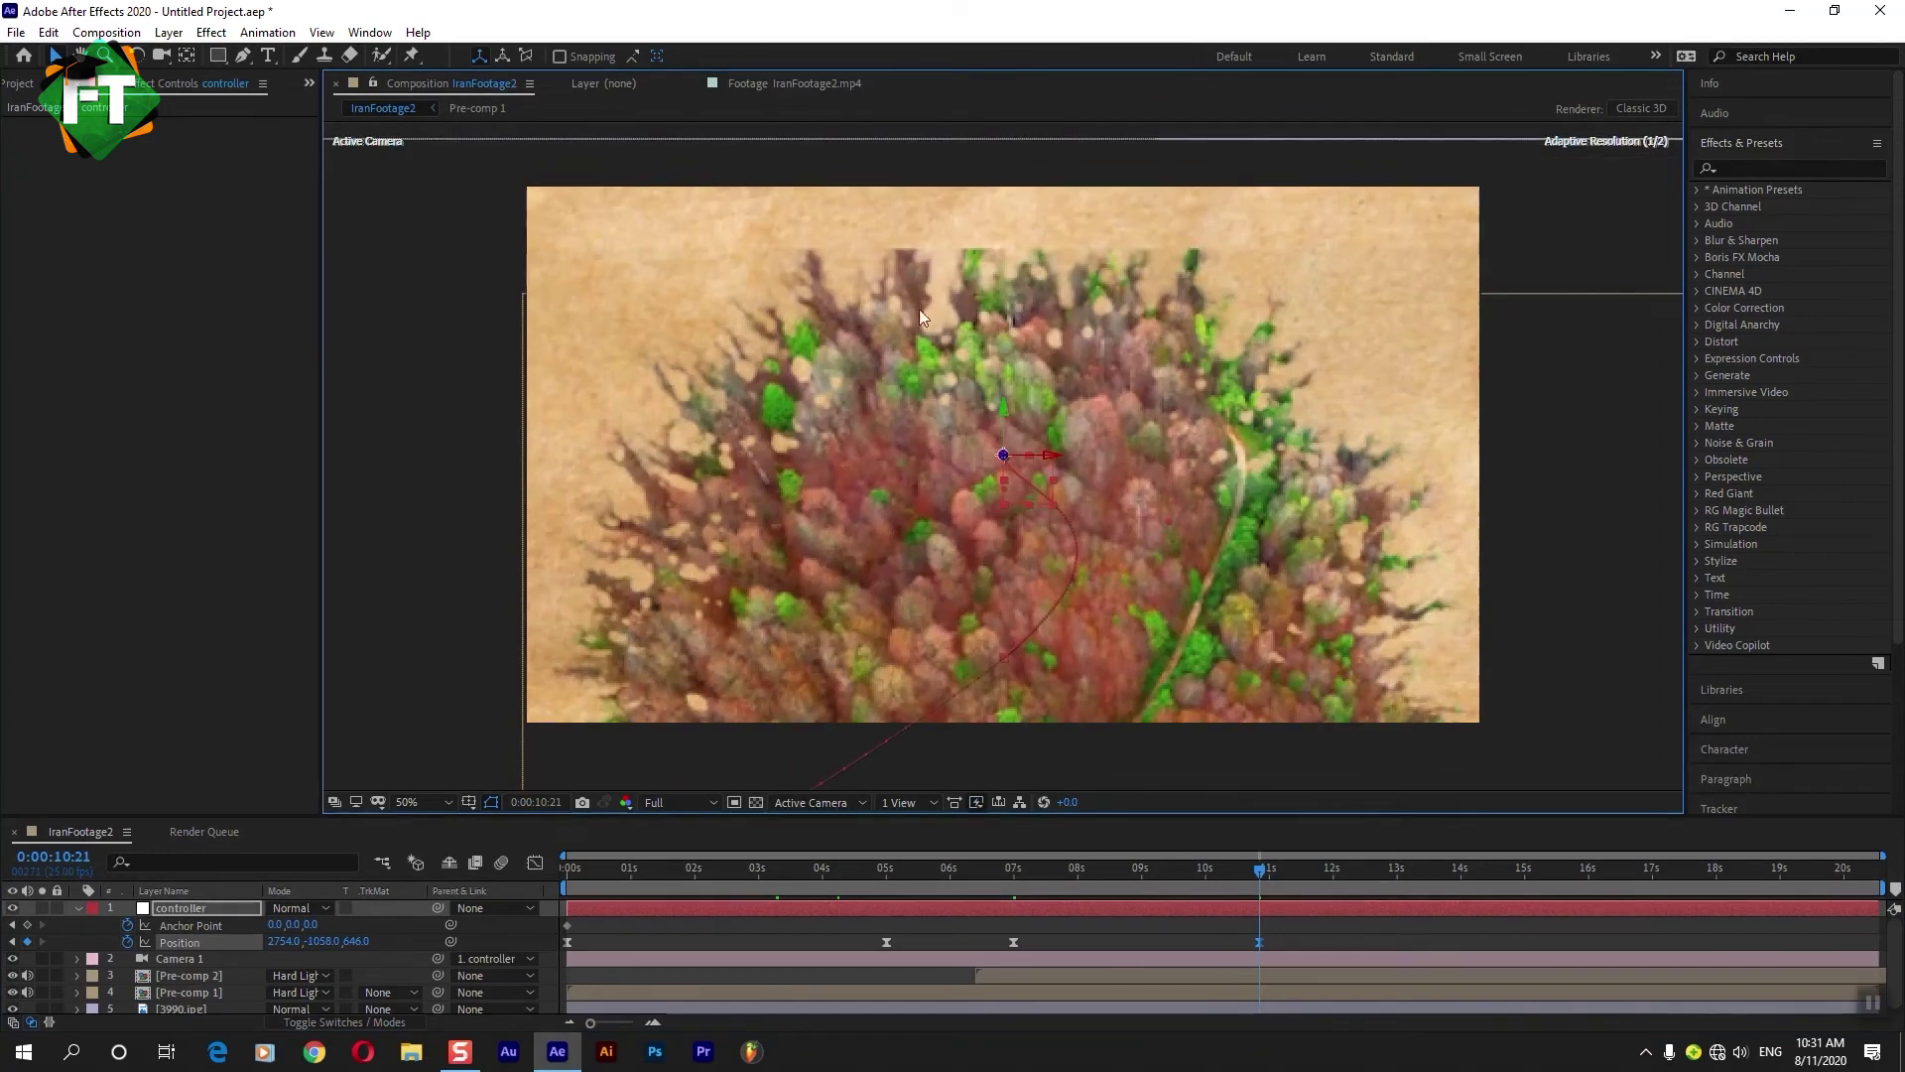
left_click(78, 907)
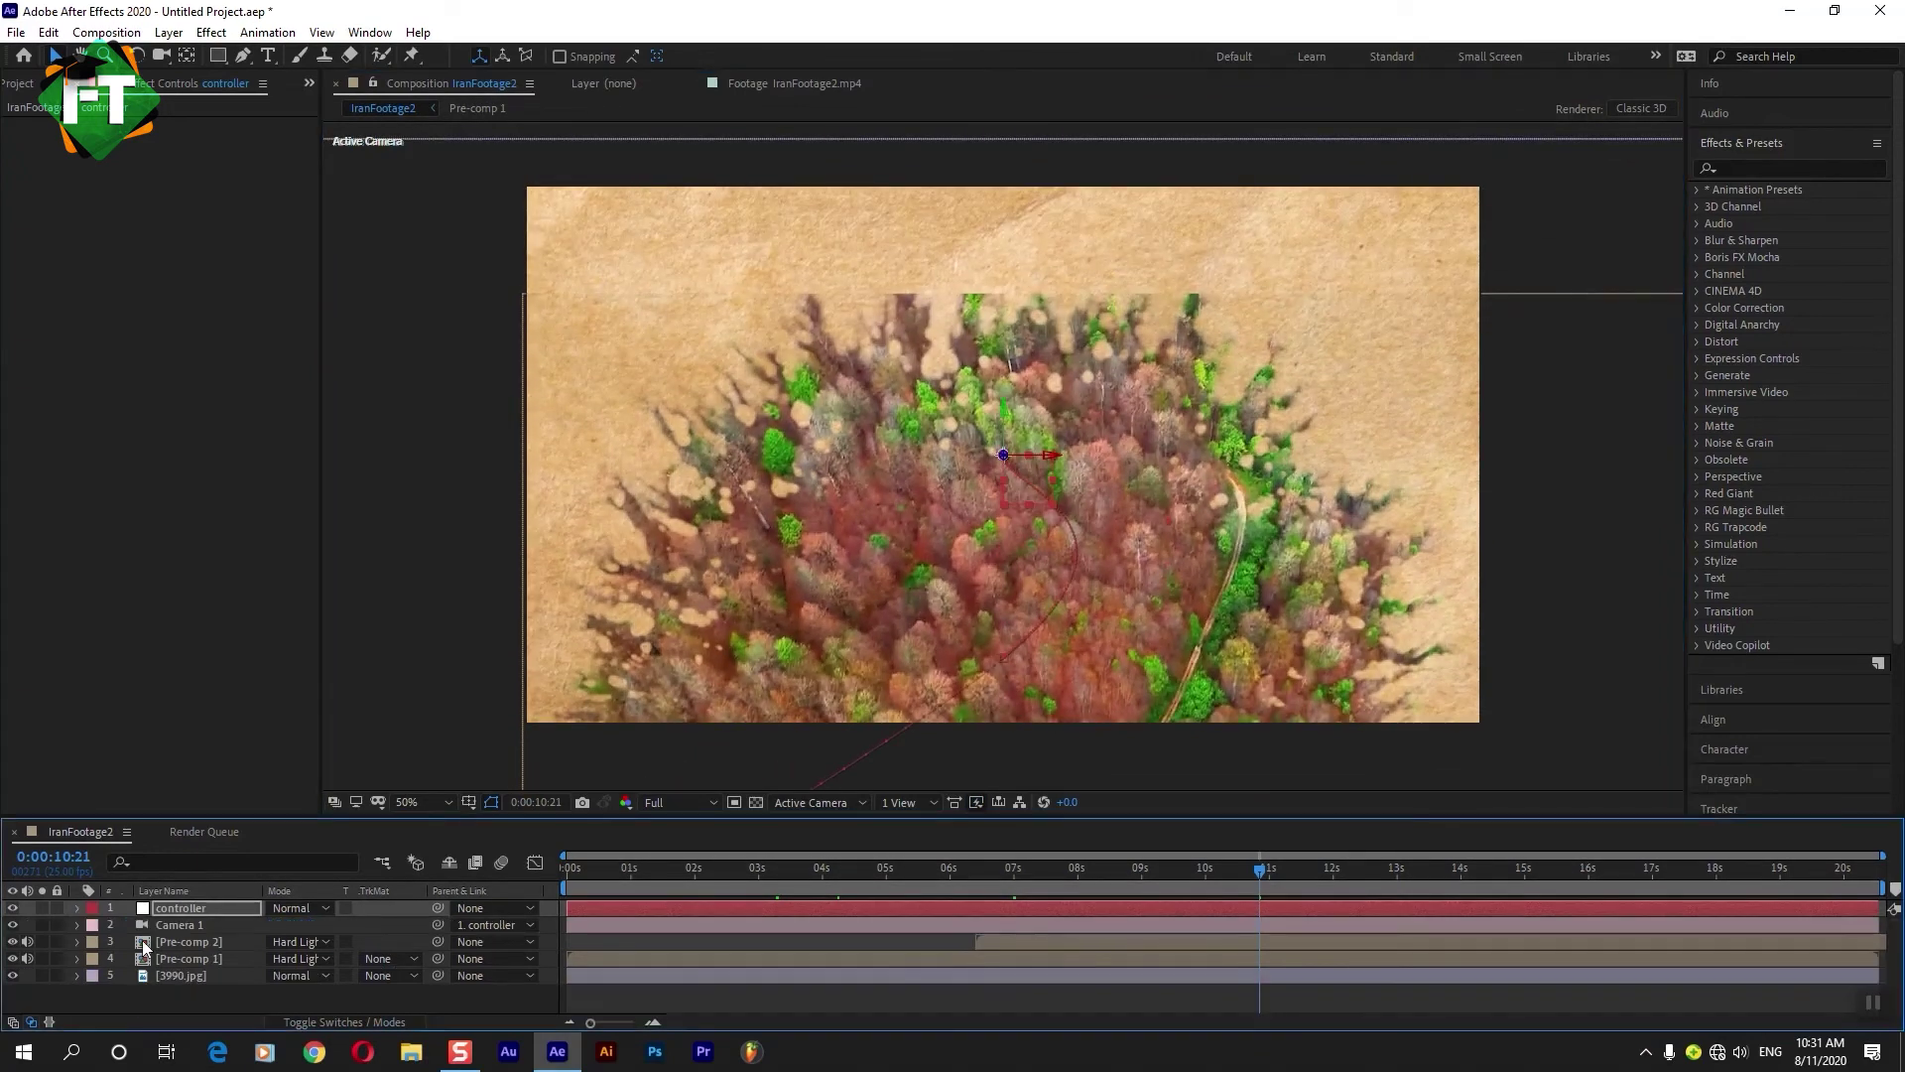
Add a rectangle mask covering the whole Pre-comp 2 layer.
left_click(169, 942)
left_click(13, 942)
left_click(13, 943)
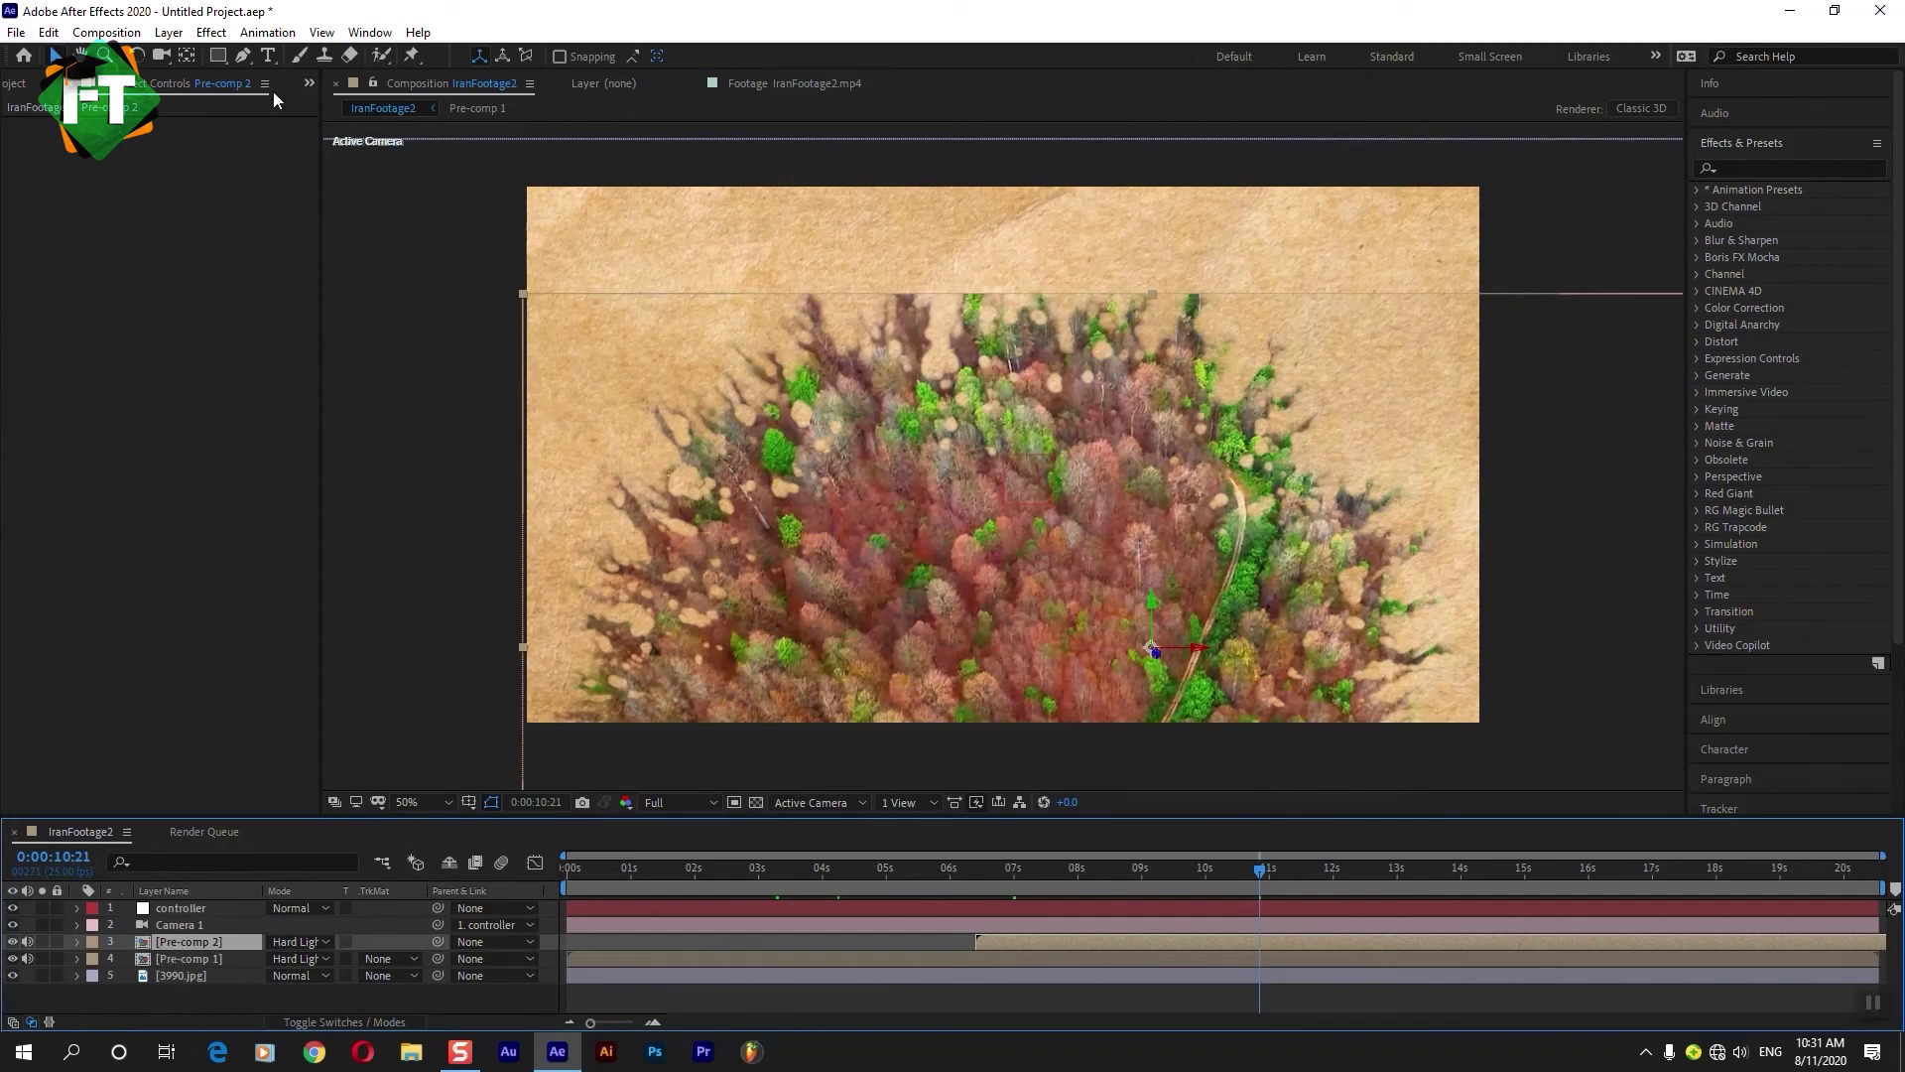
double_click(218, 55)
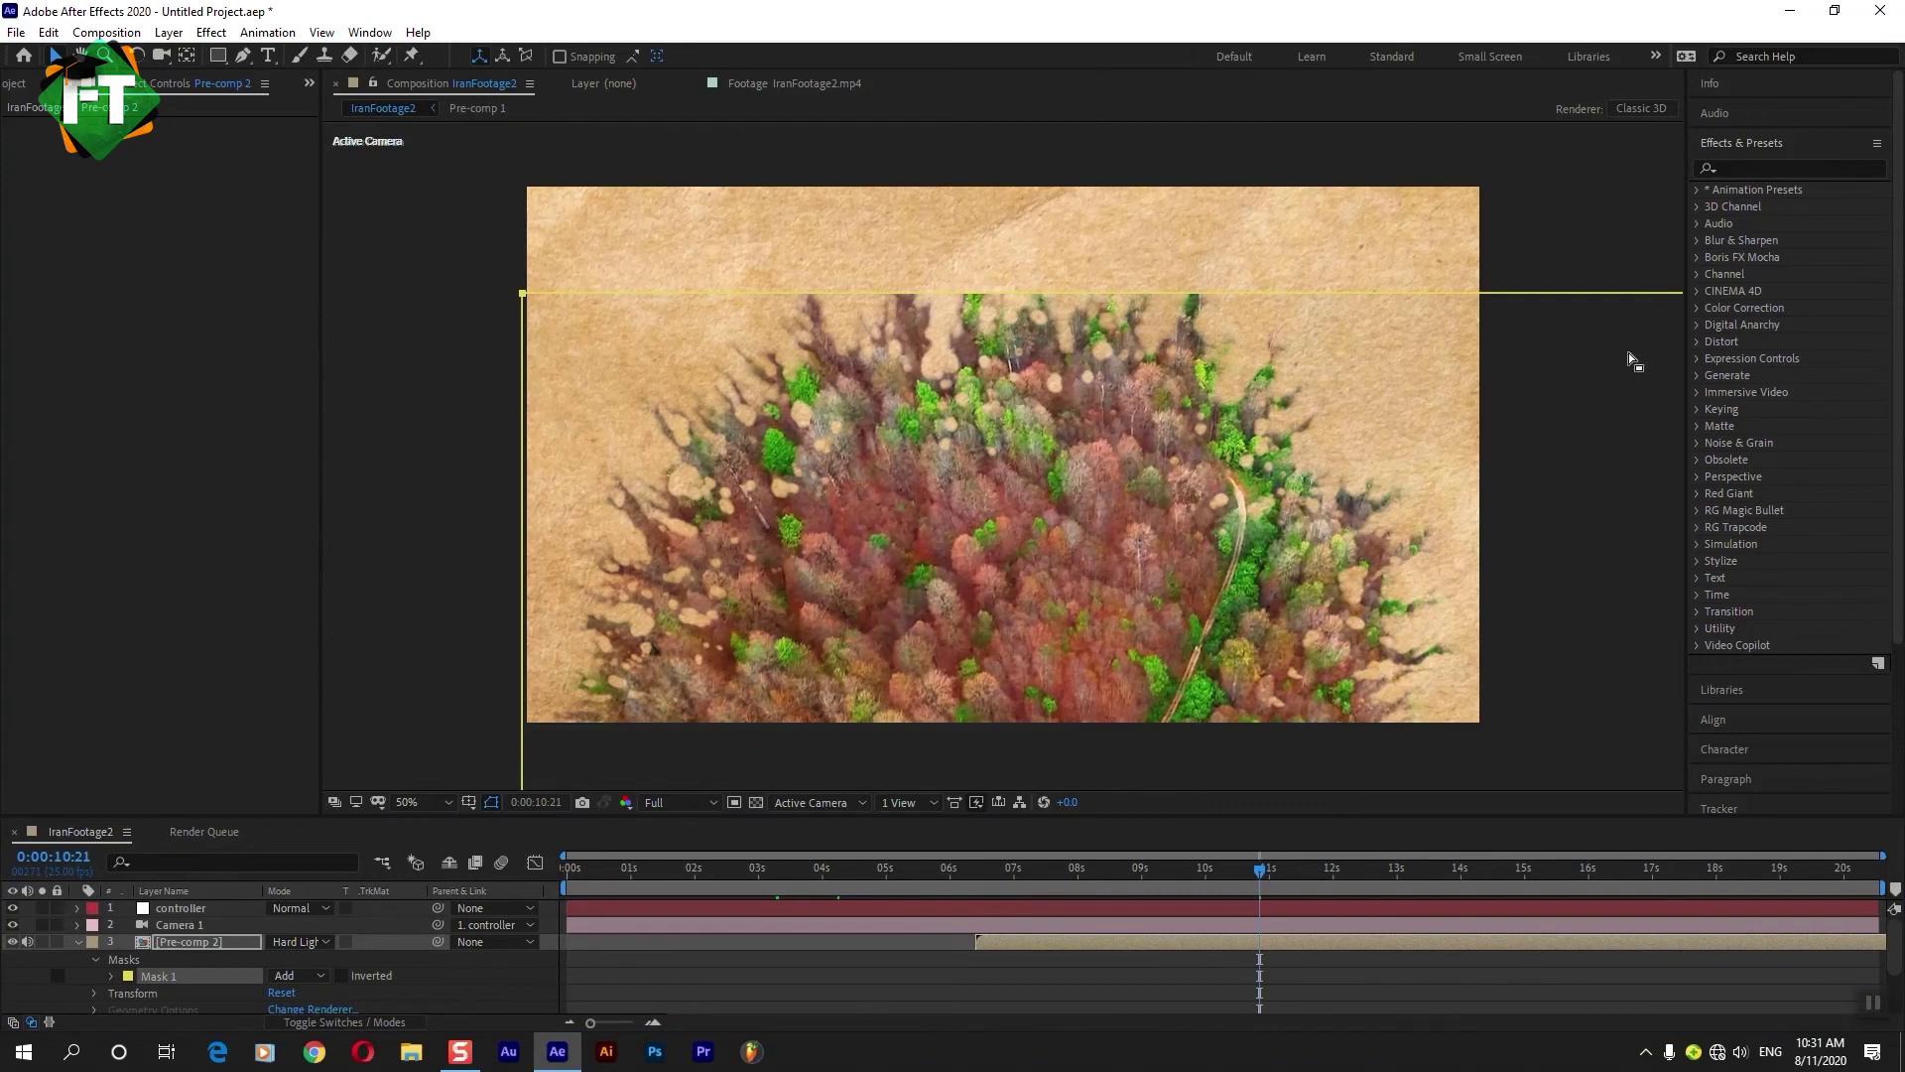
key("comma")
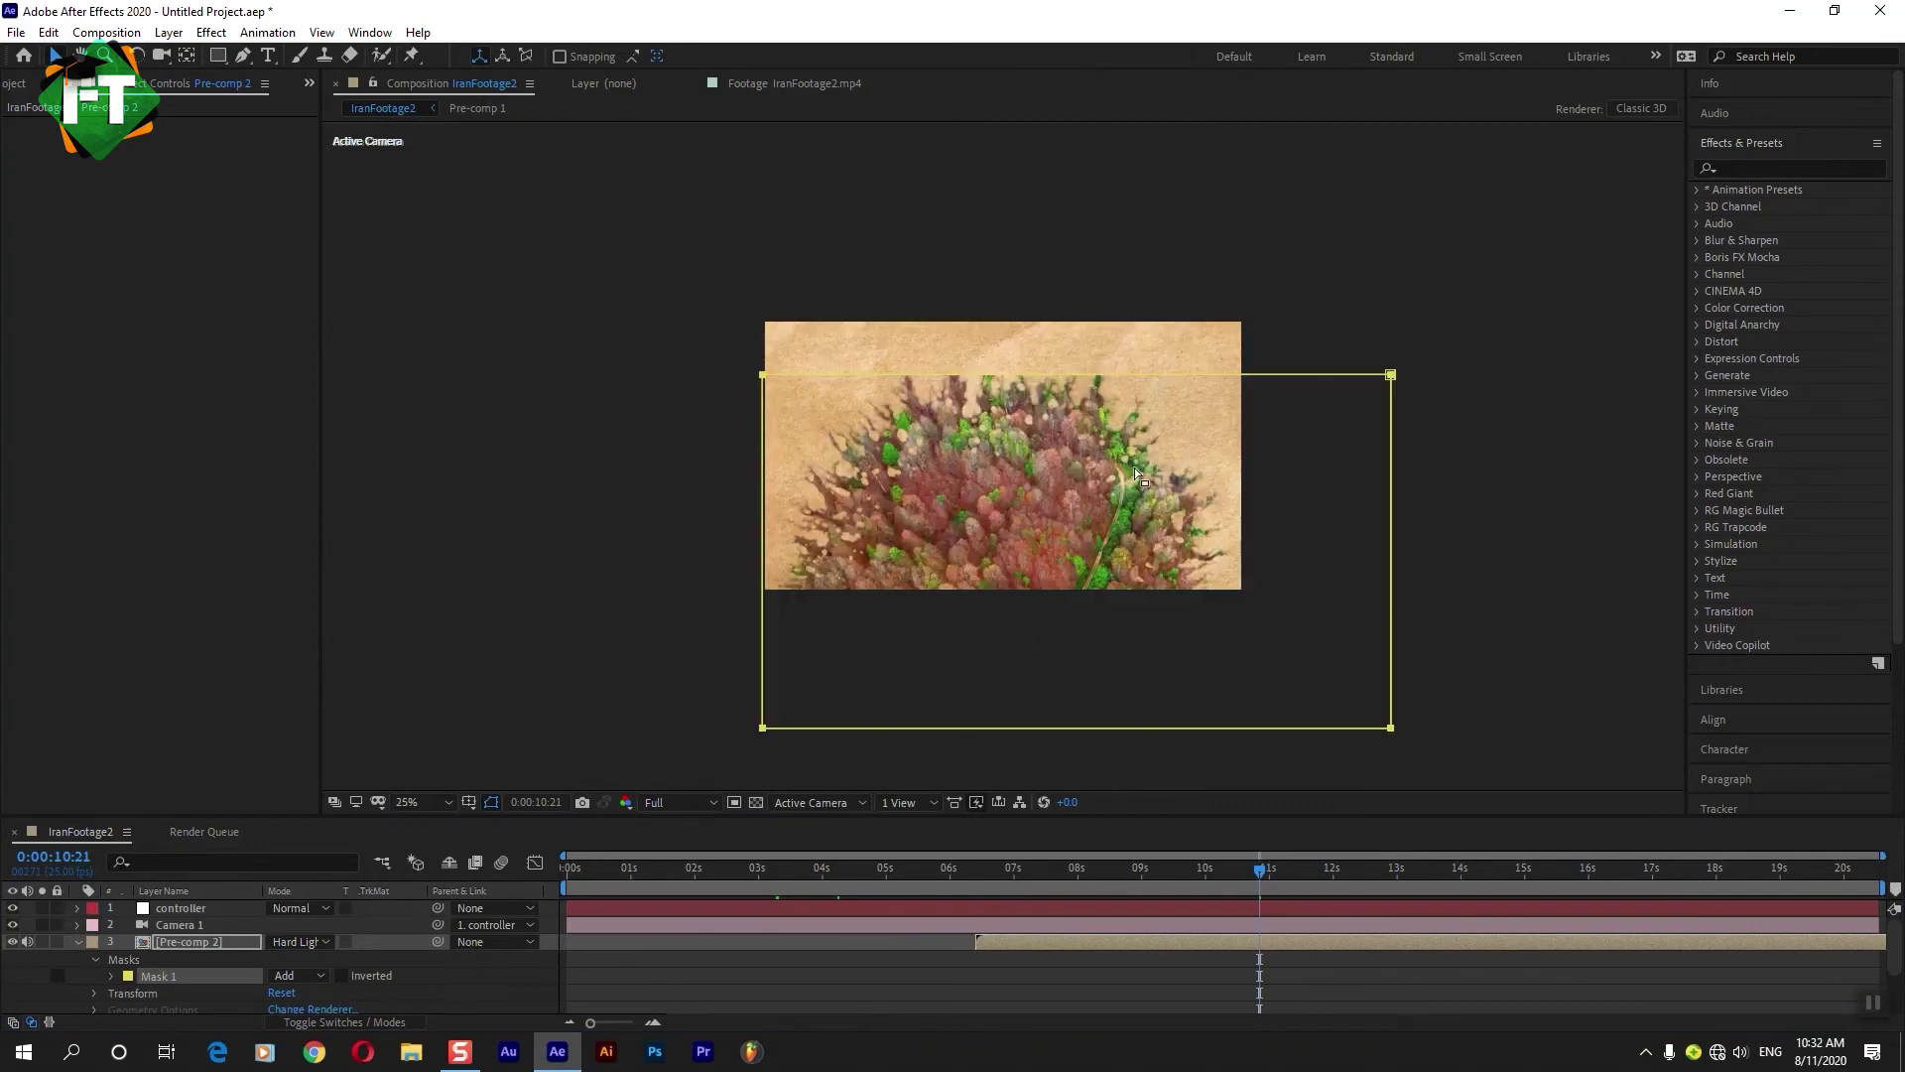
key("period")
Set Mask 1's feather to 400 pixels and fit the composition in the viewer.
left_click(111, 977)
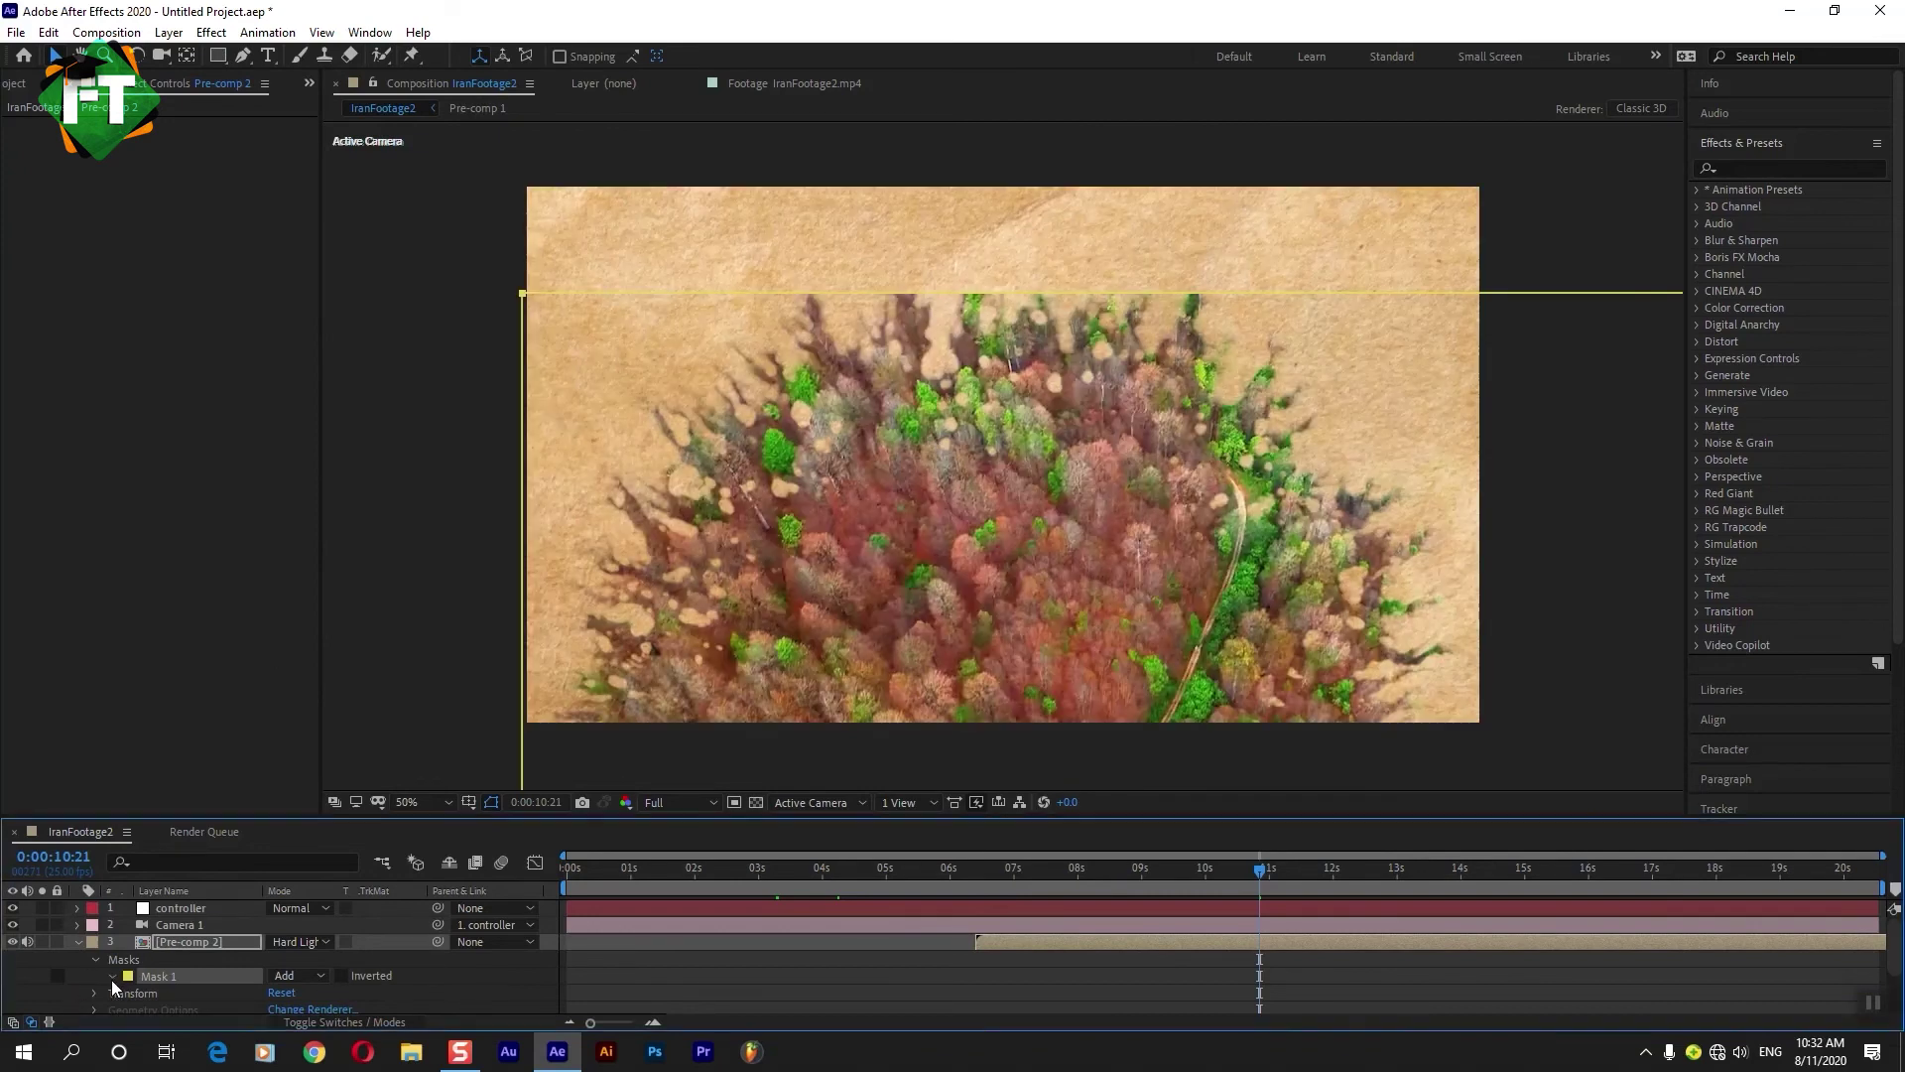
scroll(213, 992, "down", 1)
left_click(310, 972)
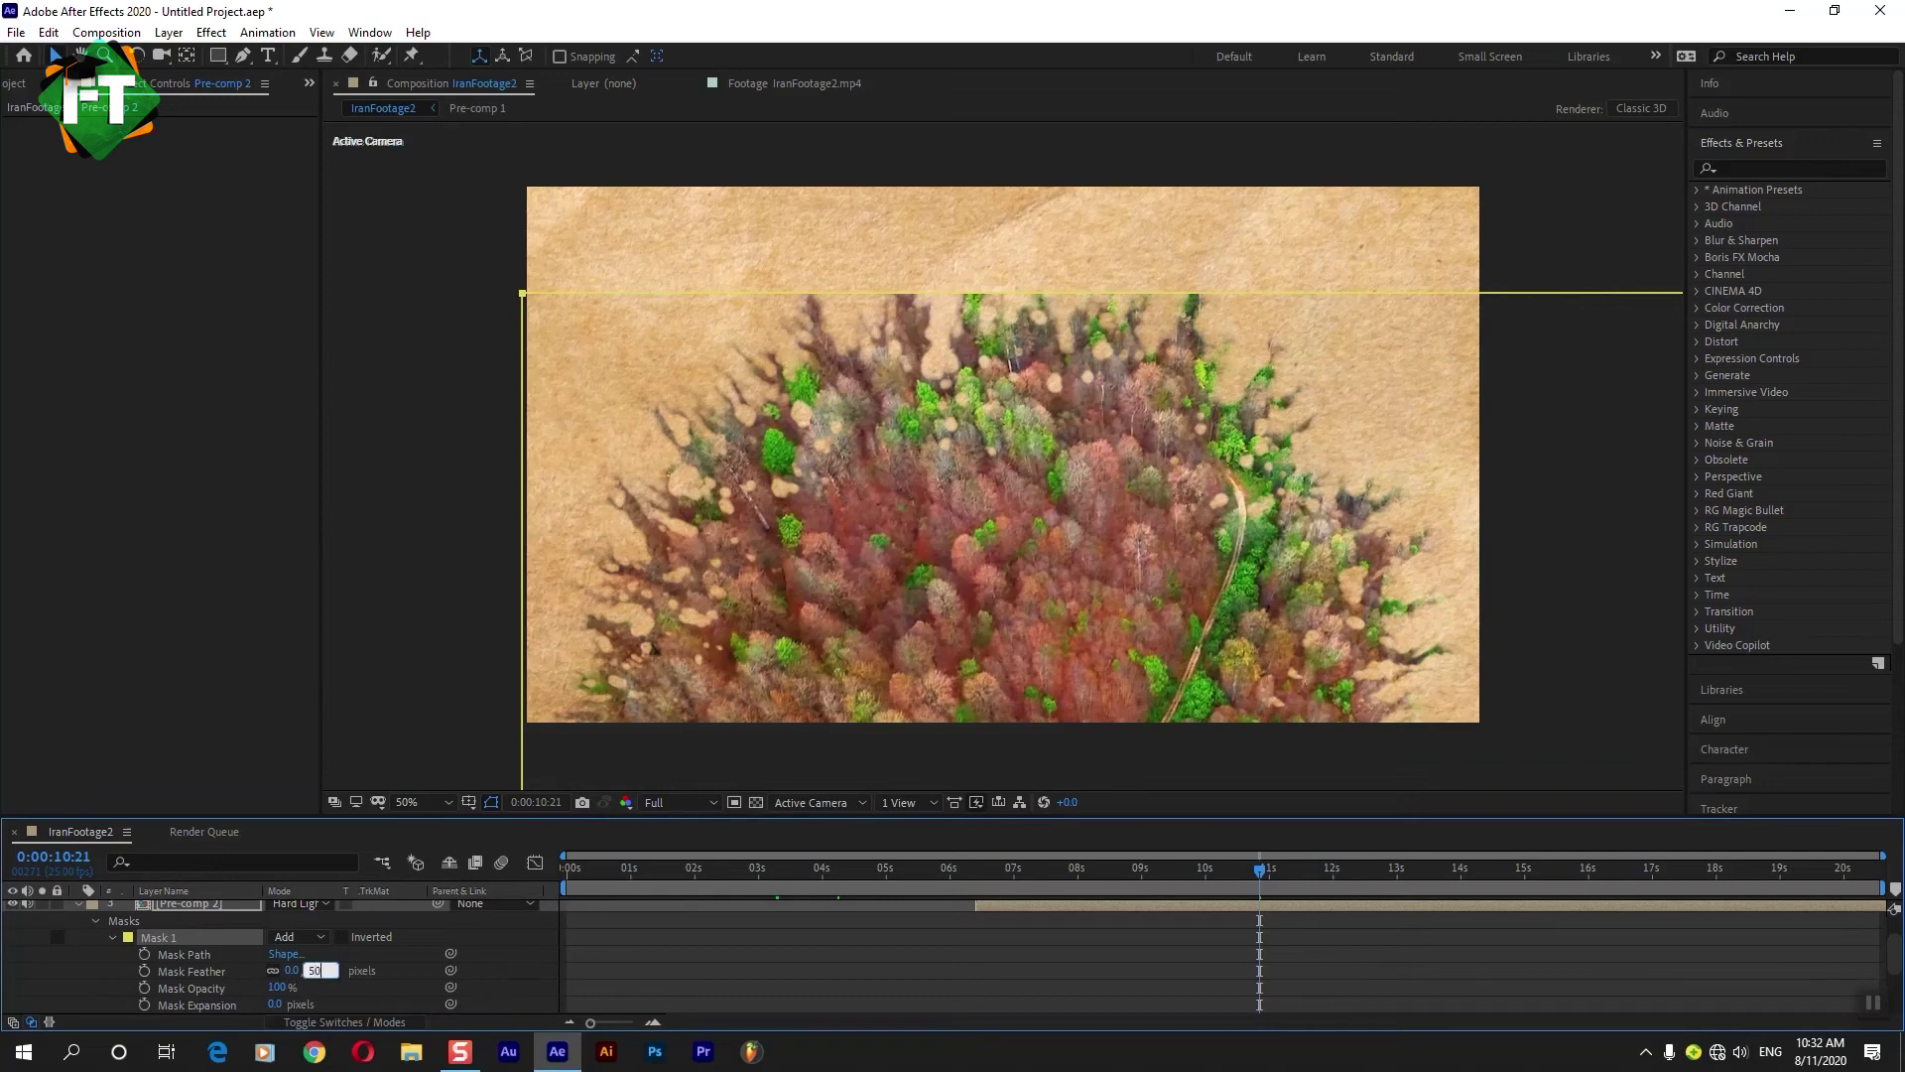
left_click(671, 968)
left_click(318, 971)
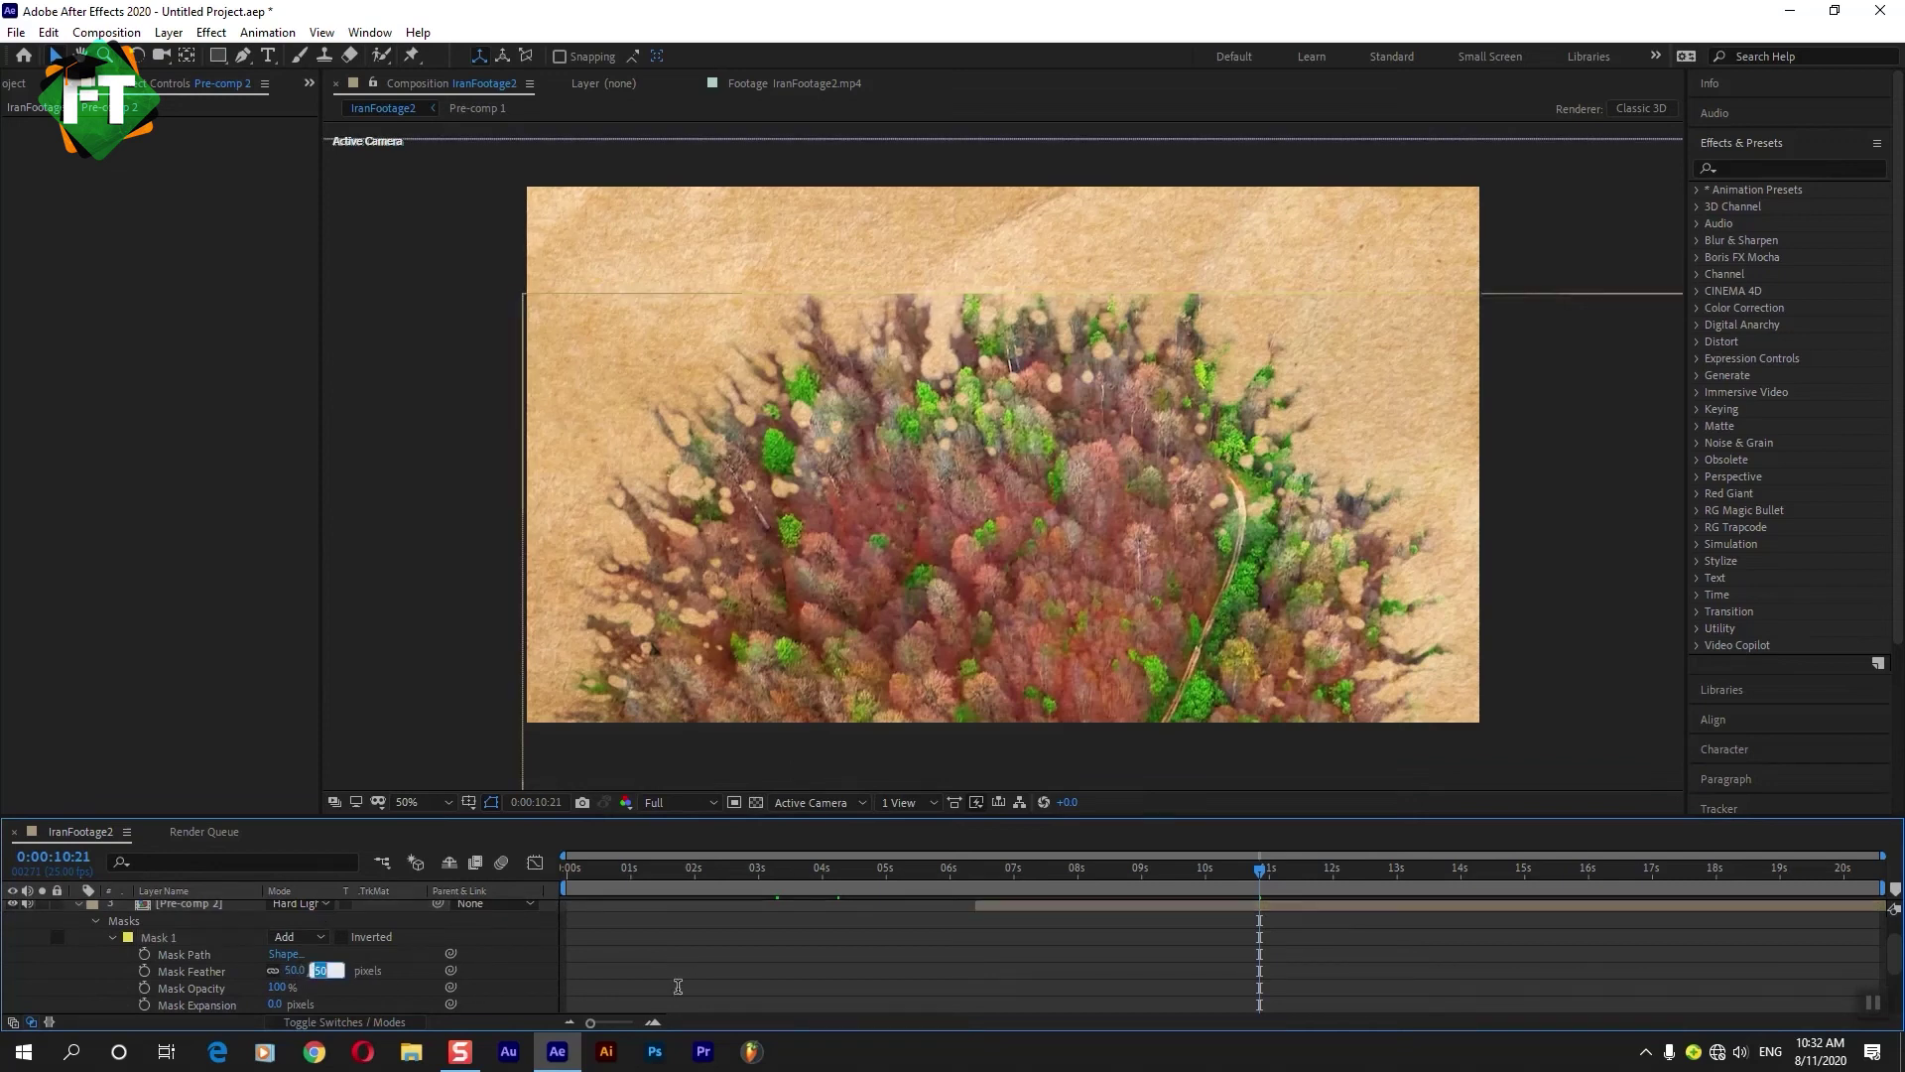
type("100")
key("Return")
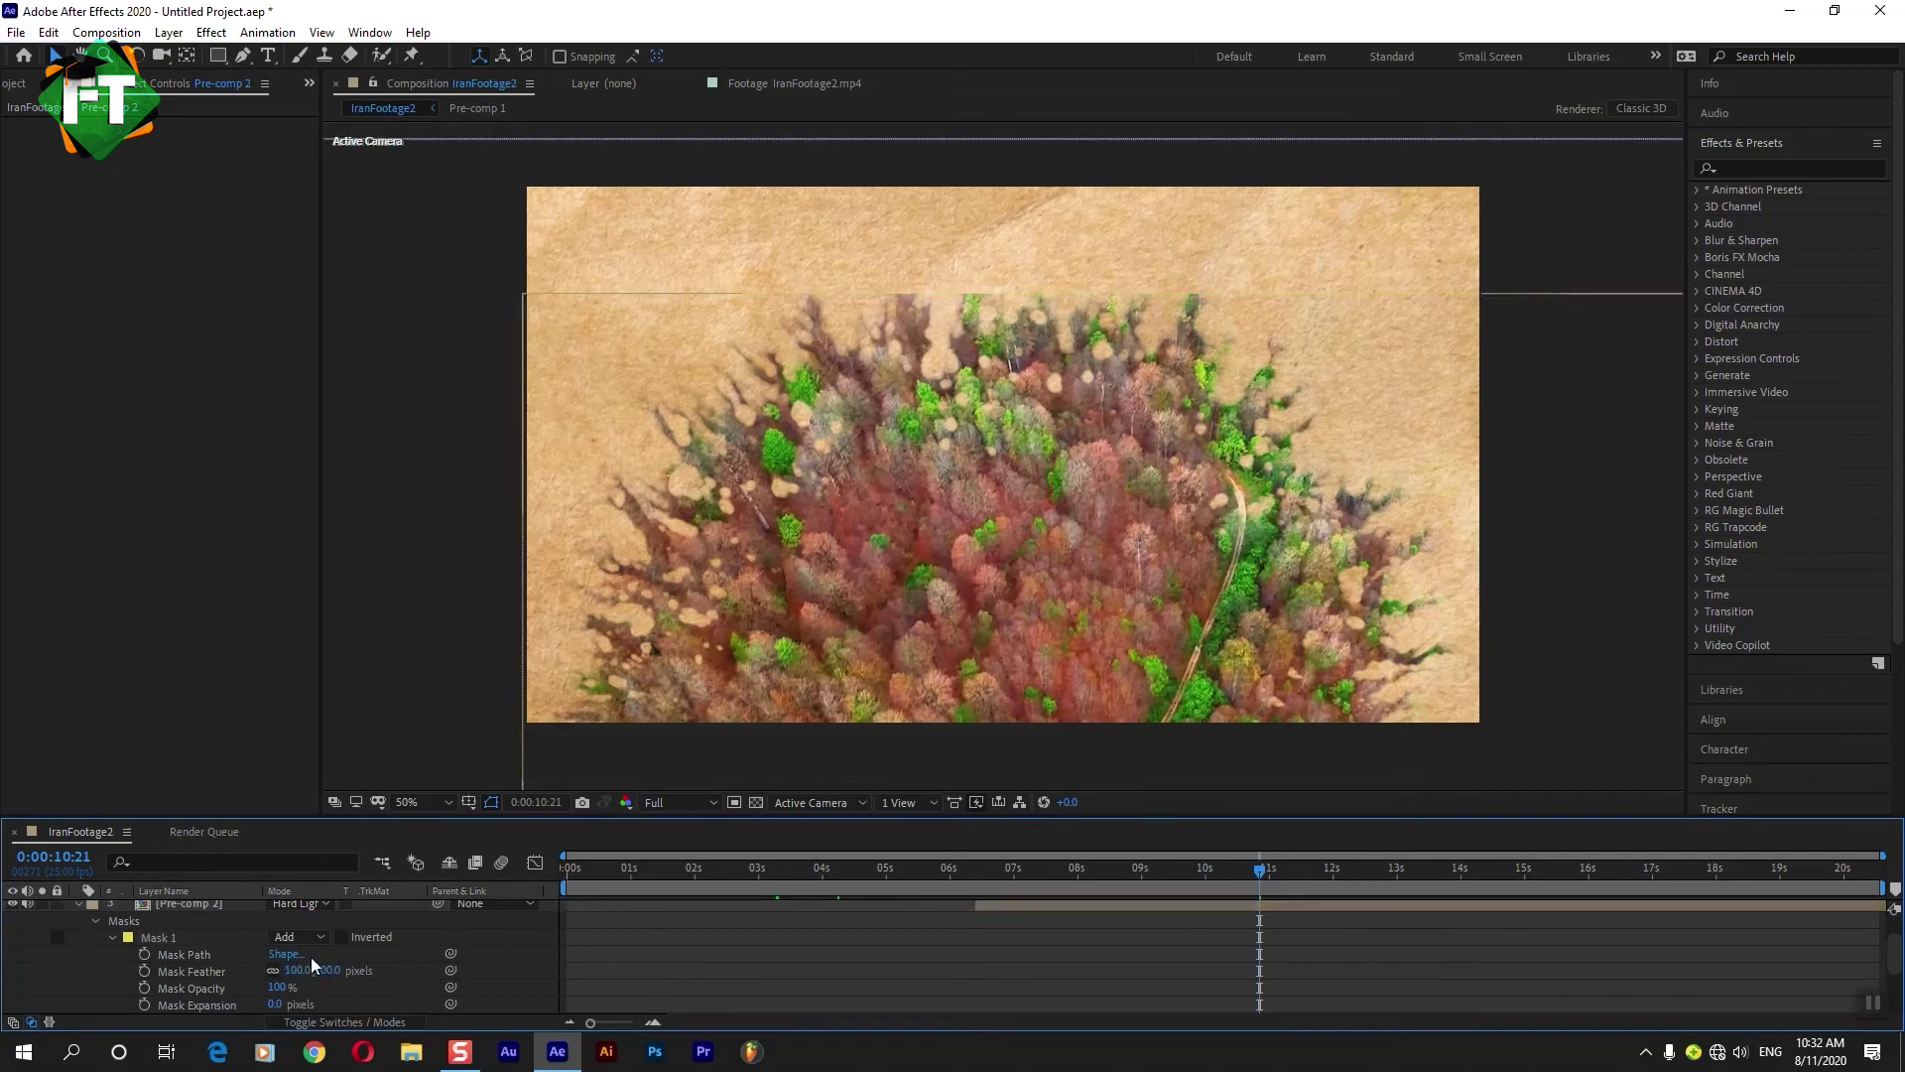
type("400")
left_click(664, 974)
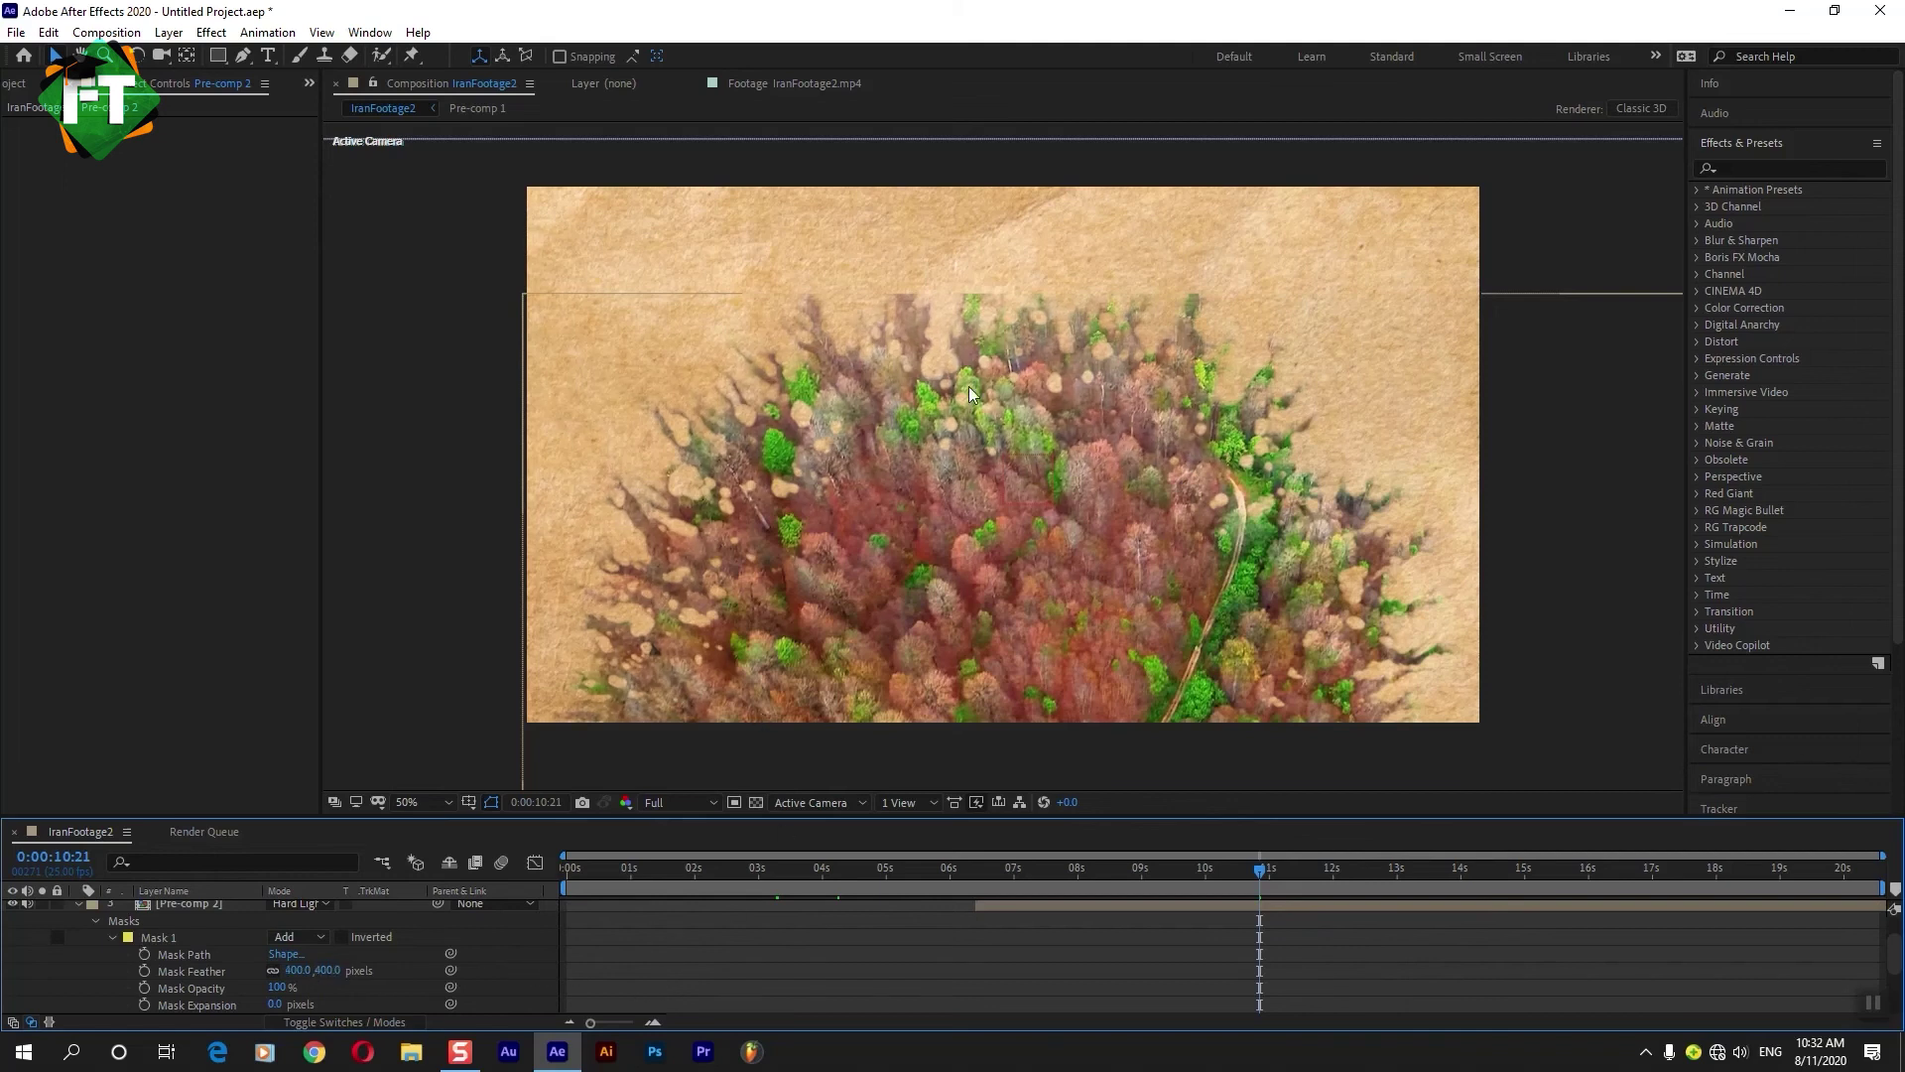
left_click(449, 802)
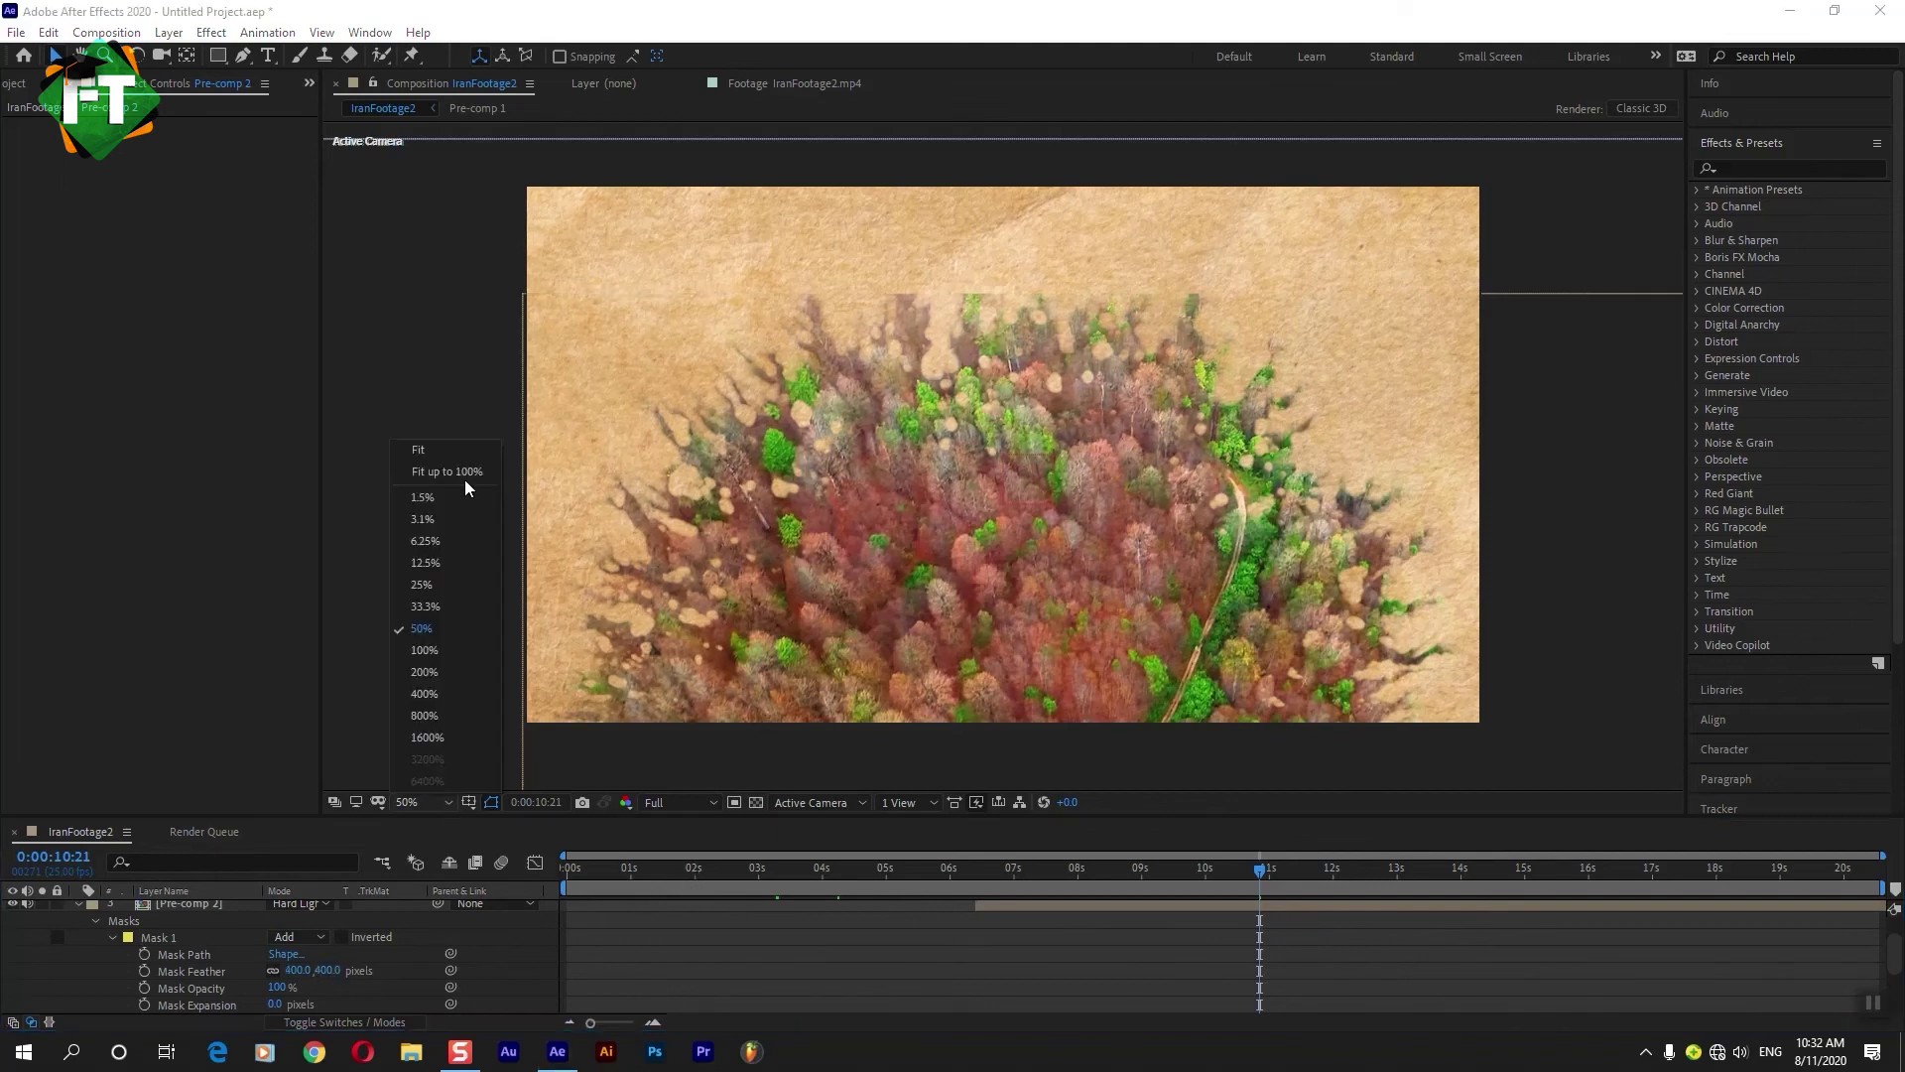
left_click(464, 480)
left_click_drag(1256, 870, 1048, 869)
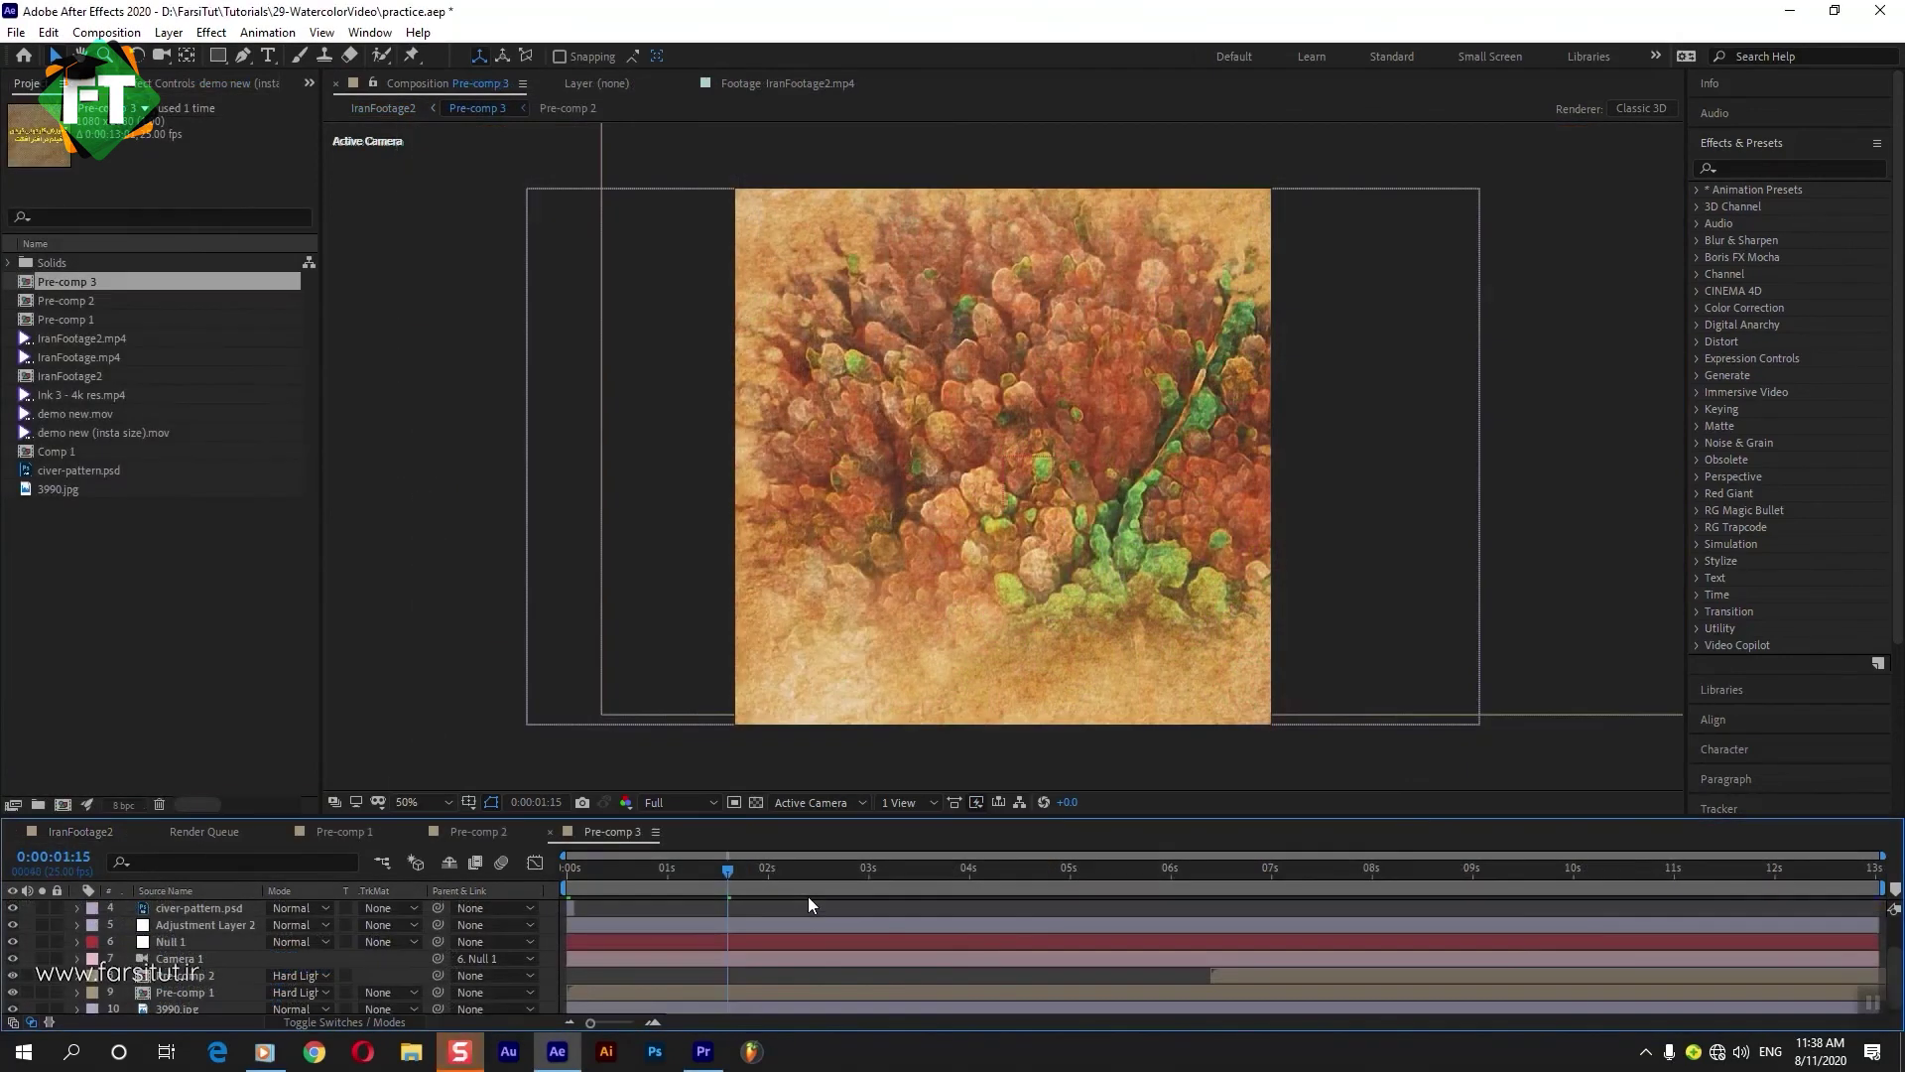
Expand Pre-comp 2's Mask 1 and reset its feather and expansion to 0 pixels.
left_click(164, 976)
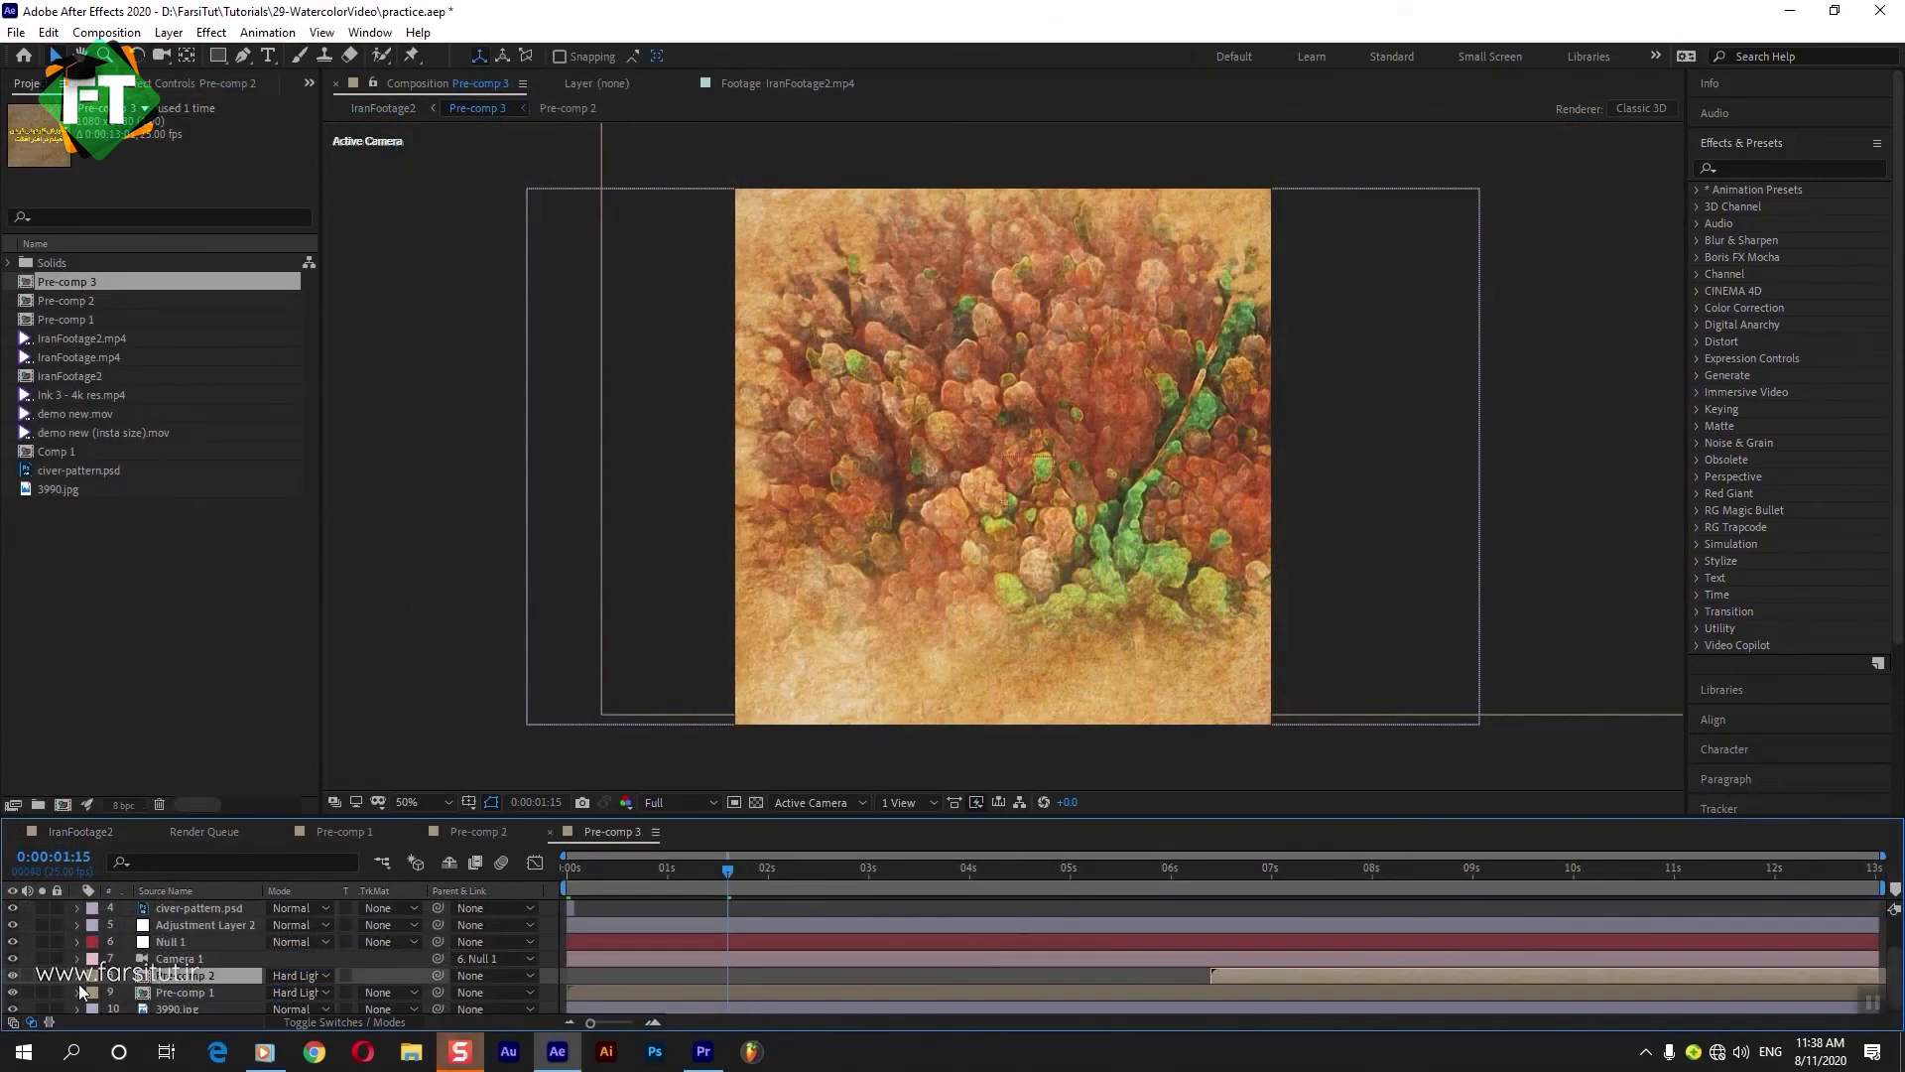
left_click(78, 977)
scroll(428, 927, "down", 1)
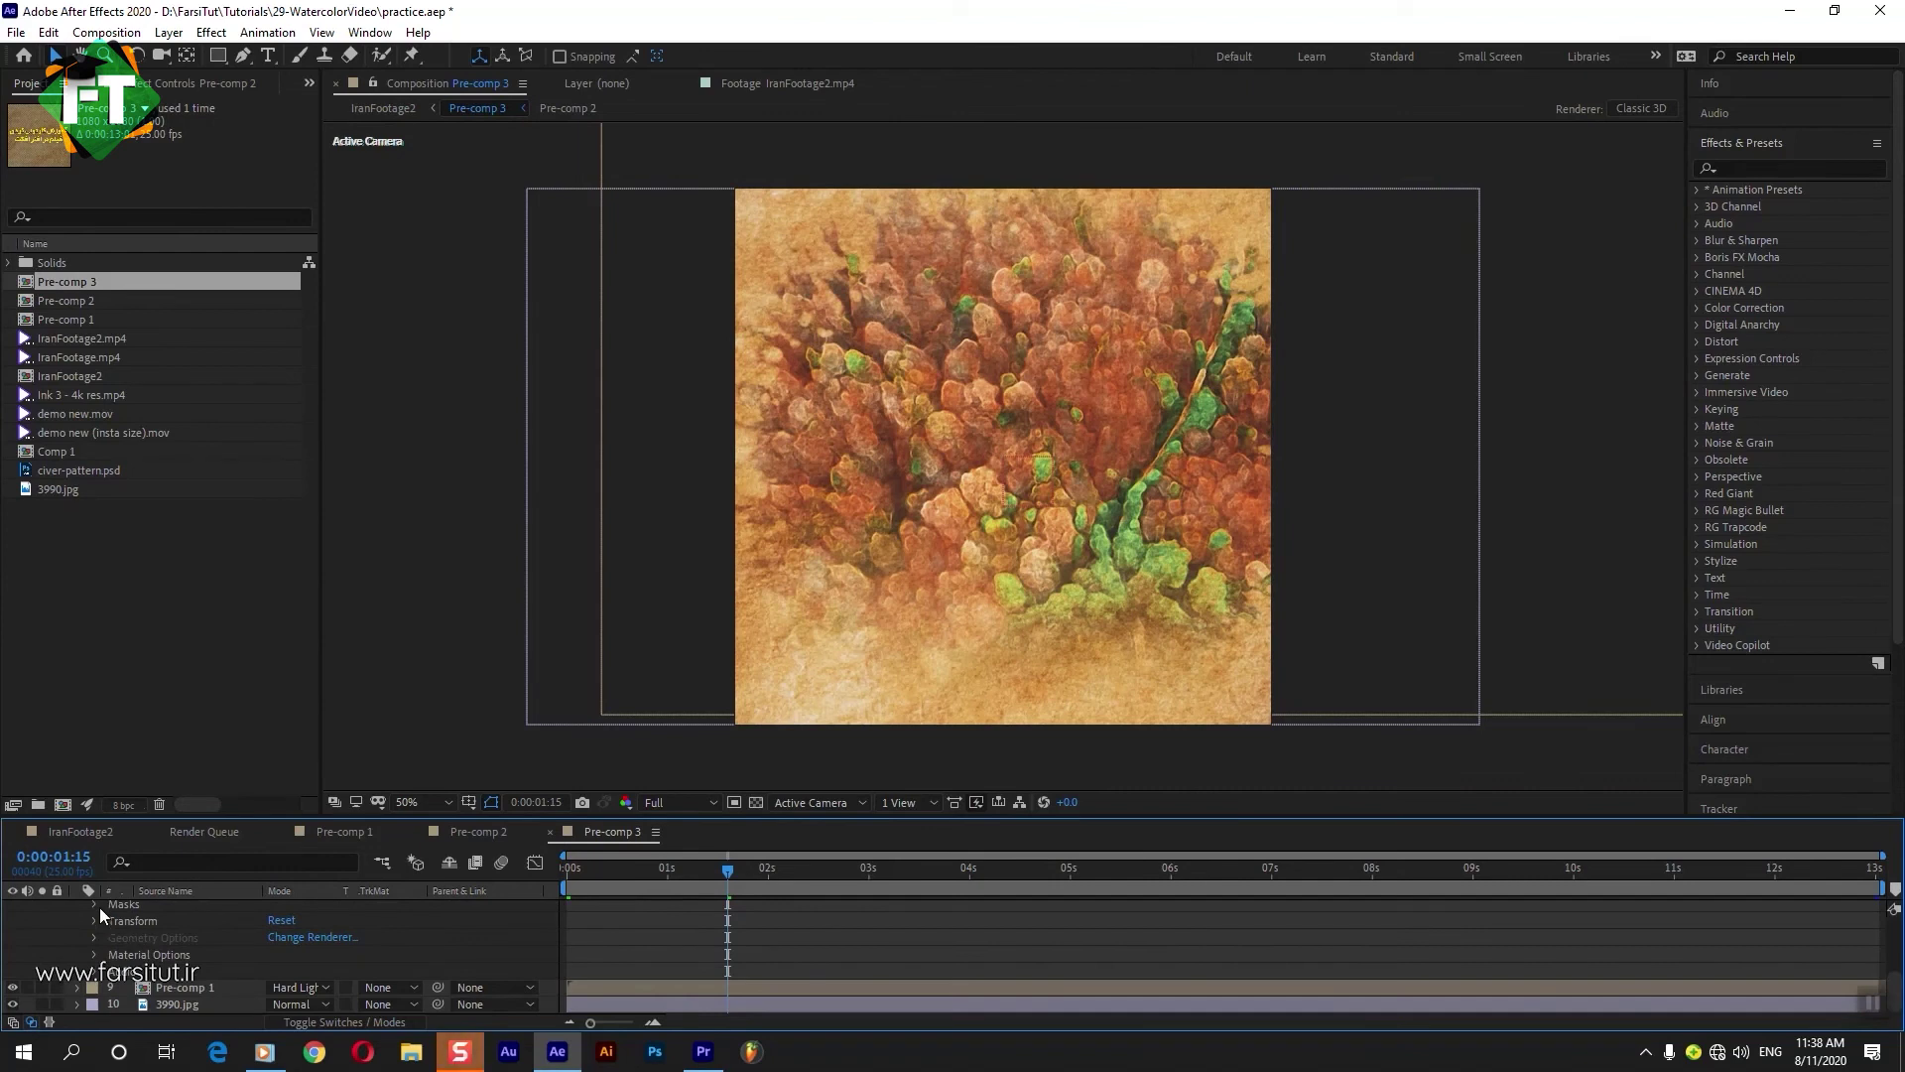
left_click(96, 905)
left_click(112, 921)
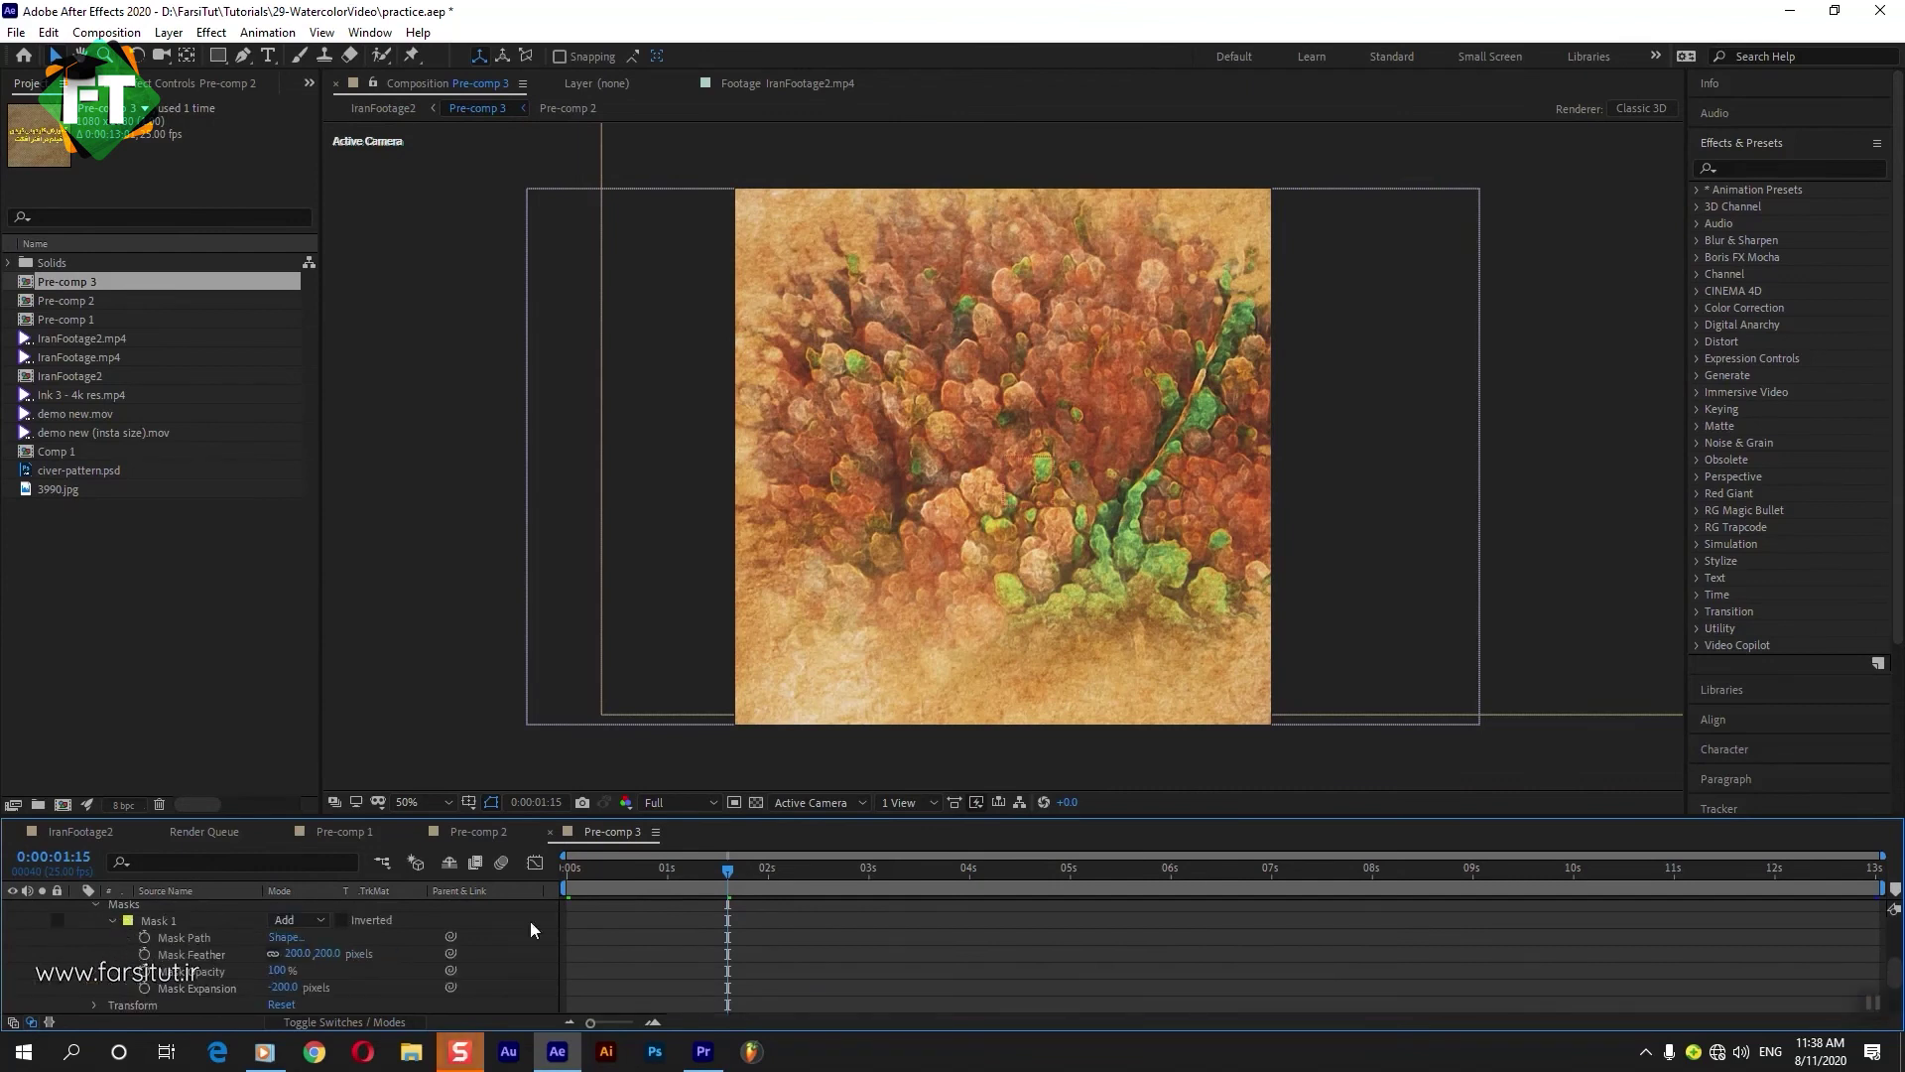
left_click_drag(724, 873, 705, 873)
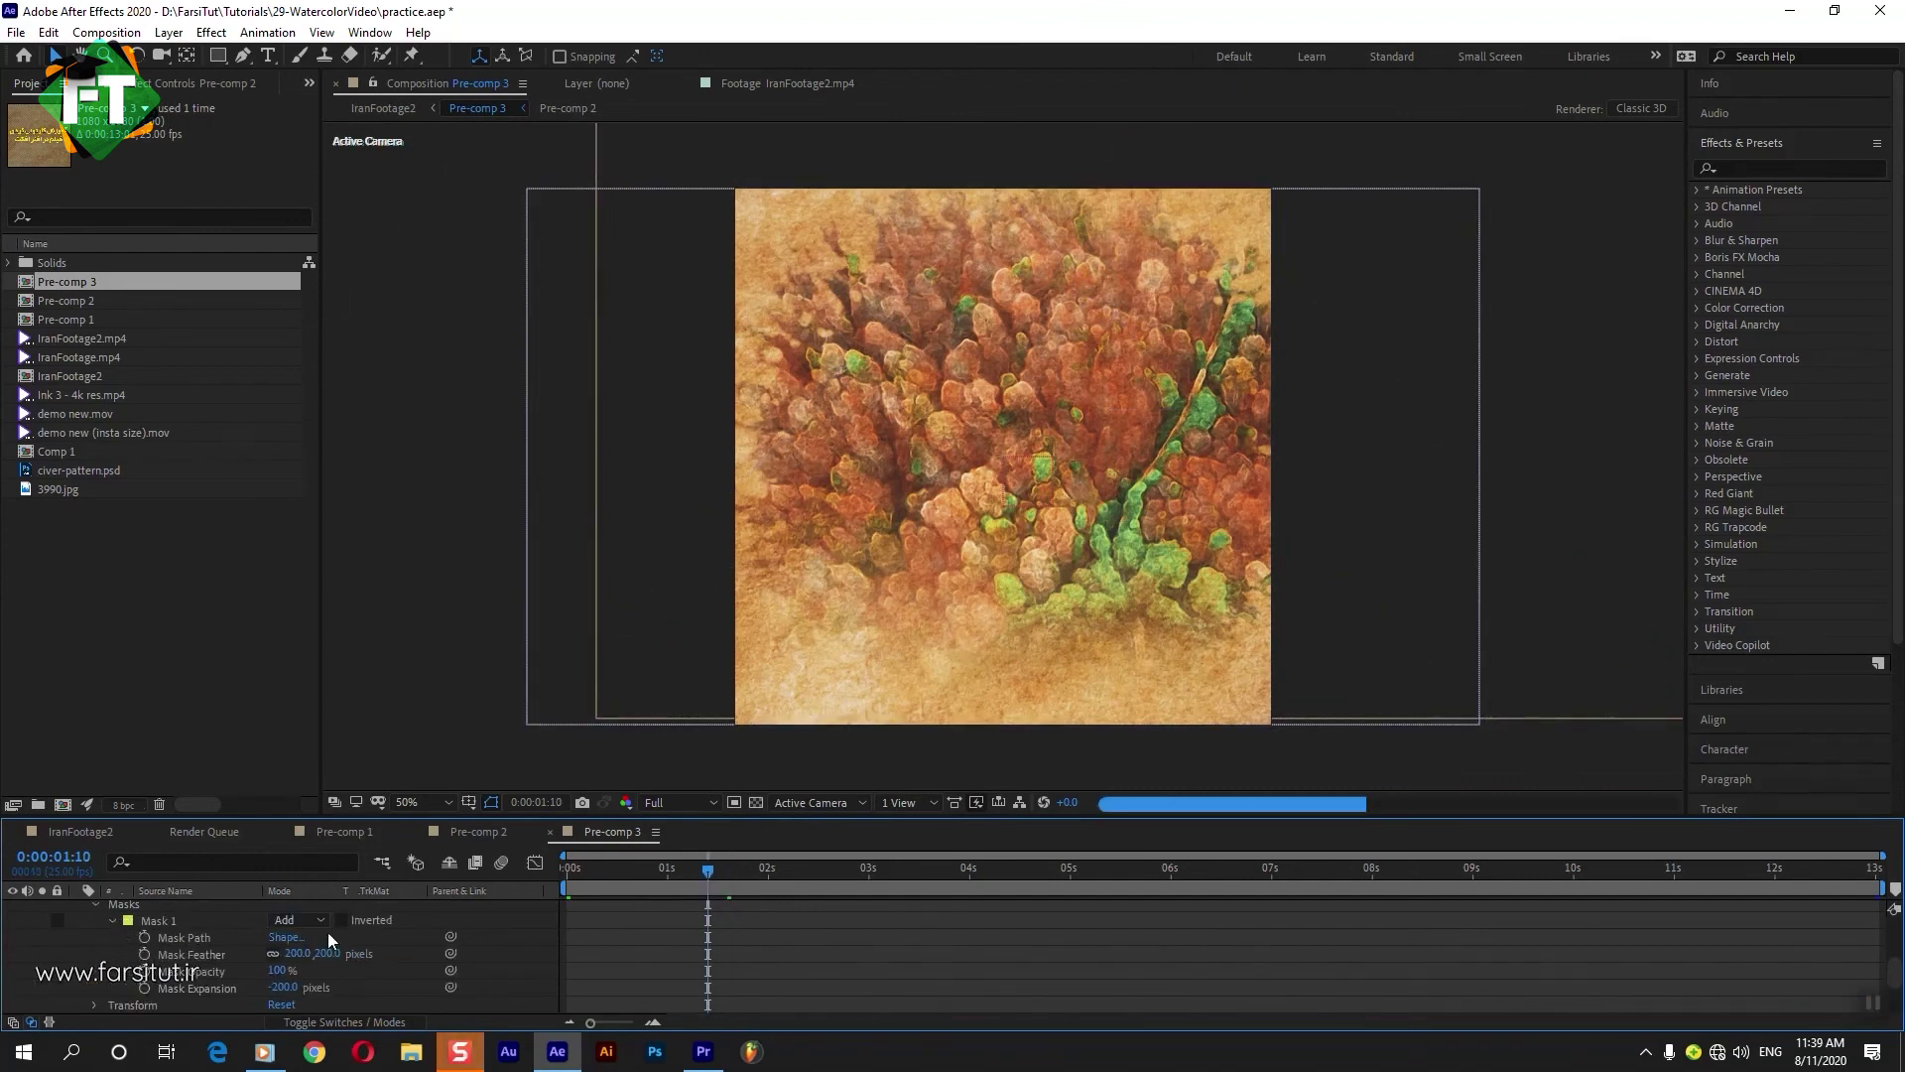
left_click_drag(326, 954, 276, 945)
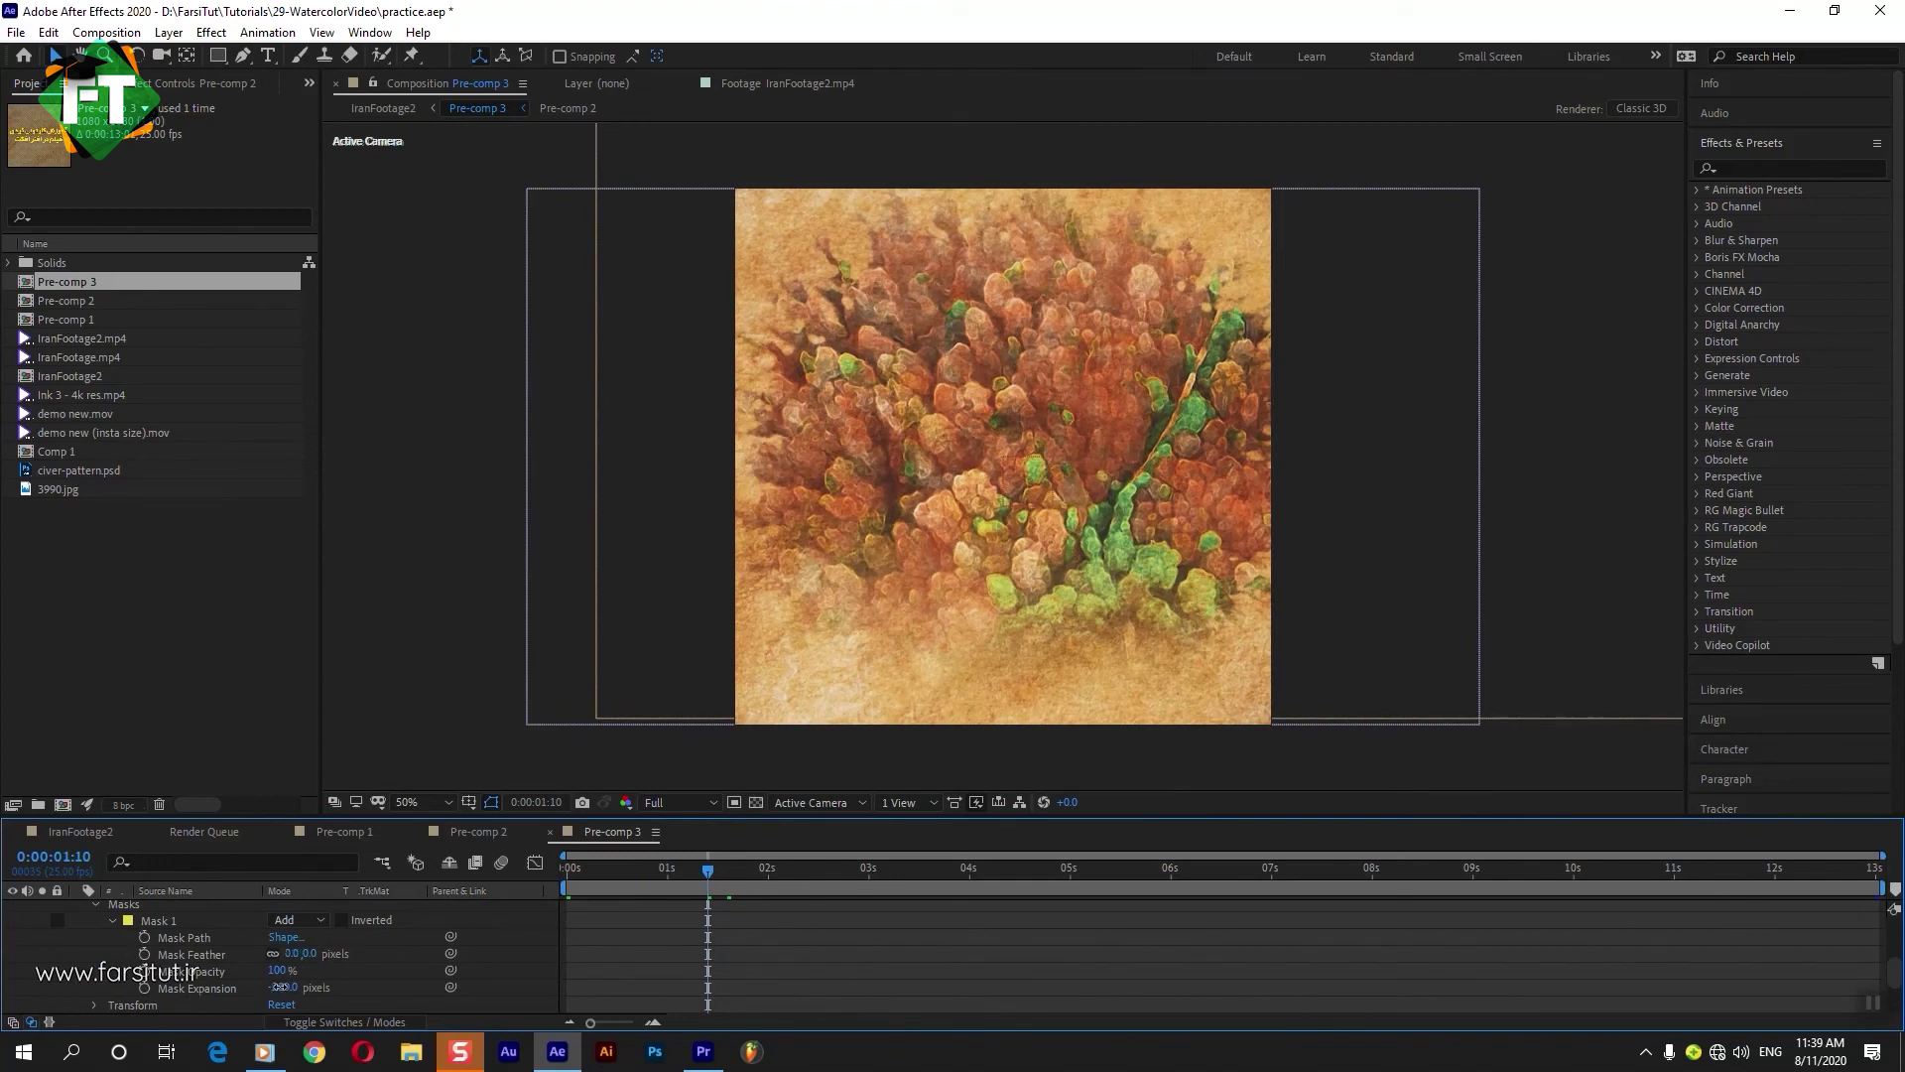
left_click_drag(281, 987, 359, 985)
type("01")
key("Return")
scroll(211, 932, "up", 3)
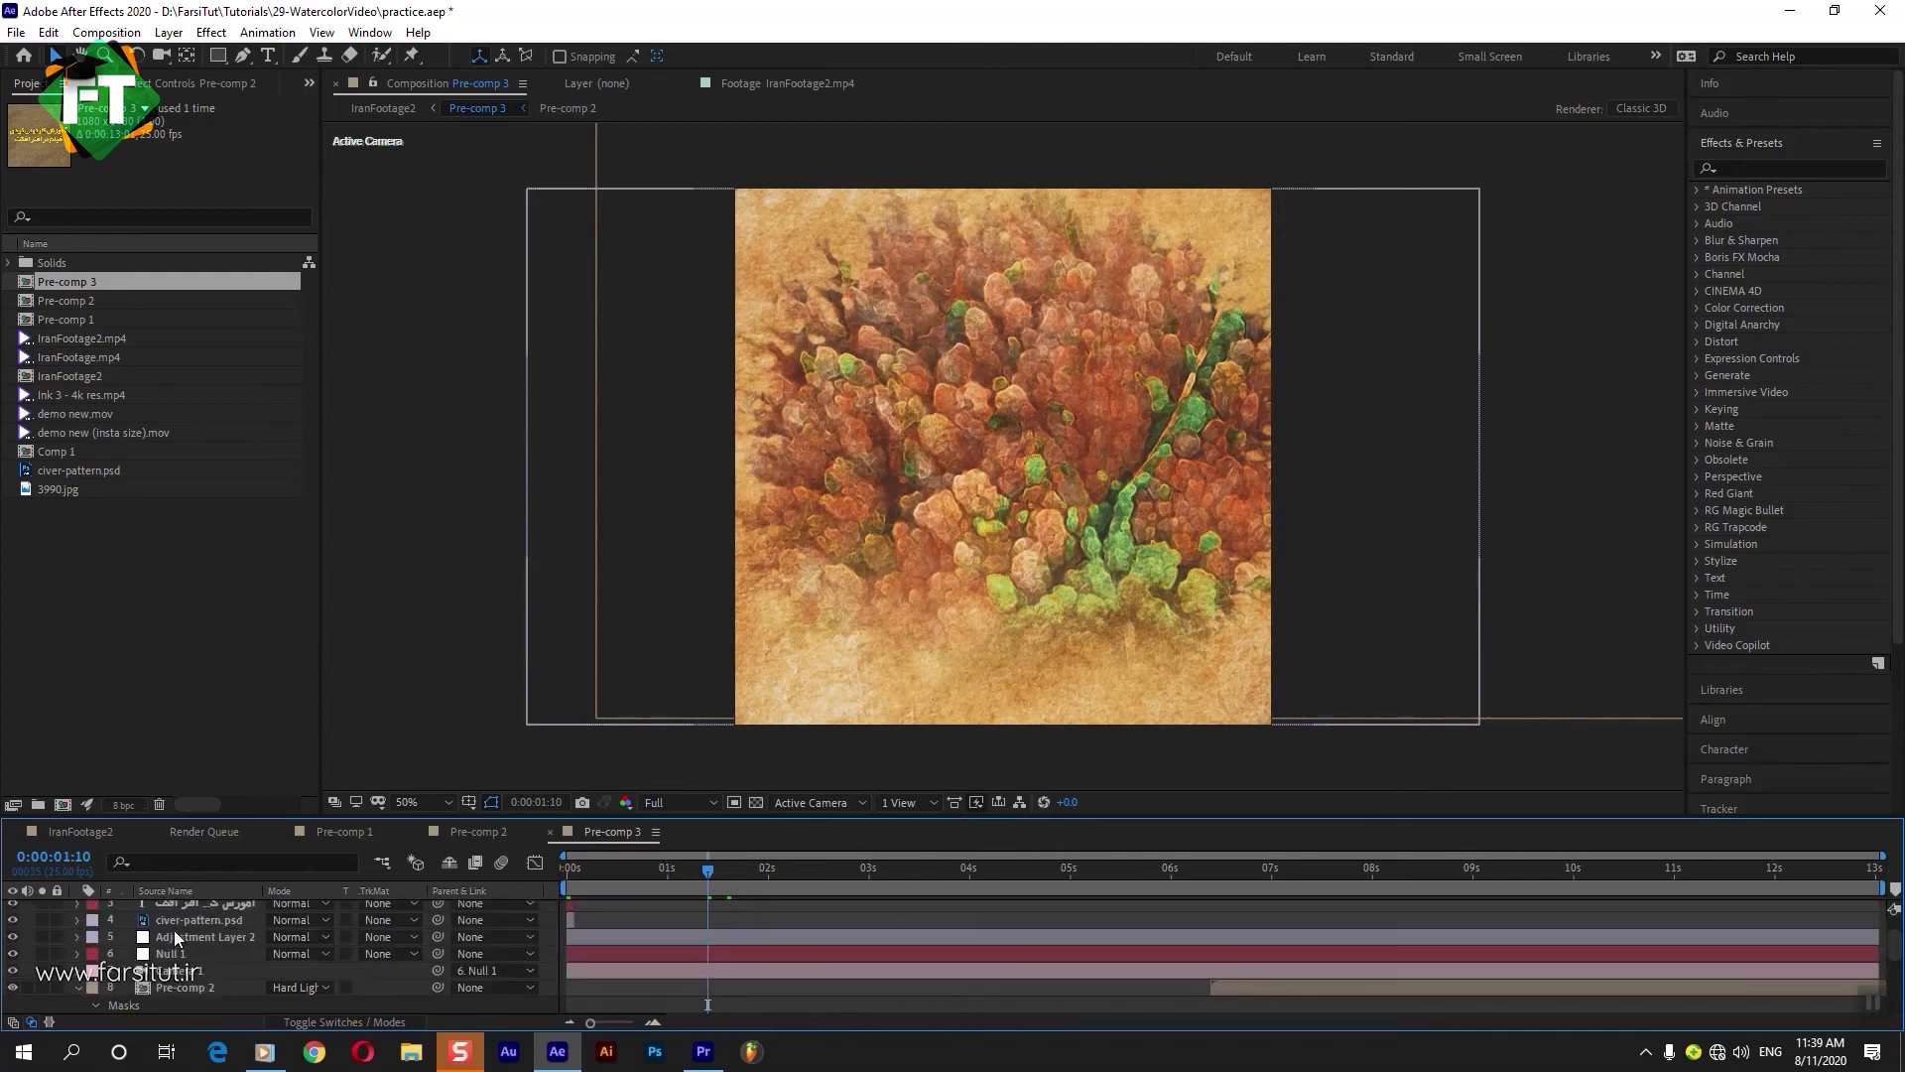
scroll(973, 891, "down", 2)
Hide the Farsi text layer, preview the forest shot to its end, and return to 0:00:07:04.
left_click(1461, 879)
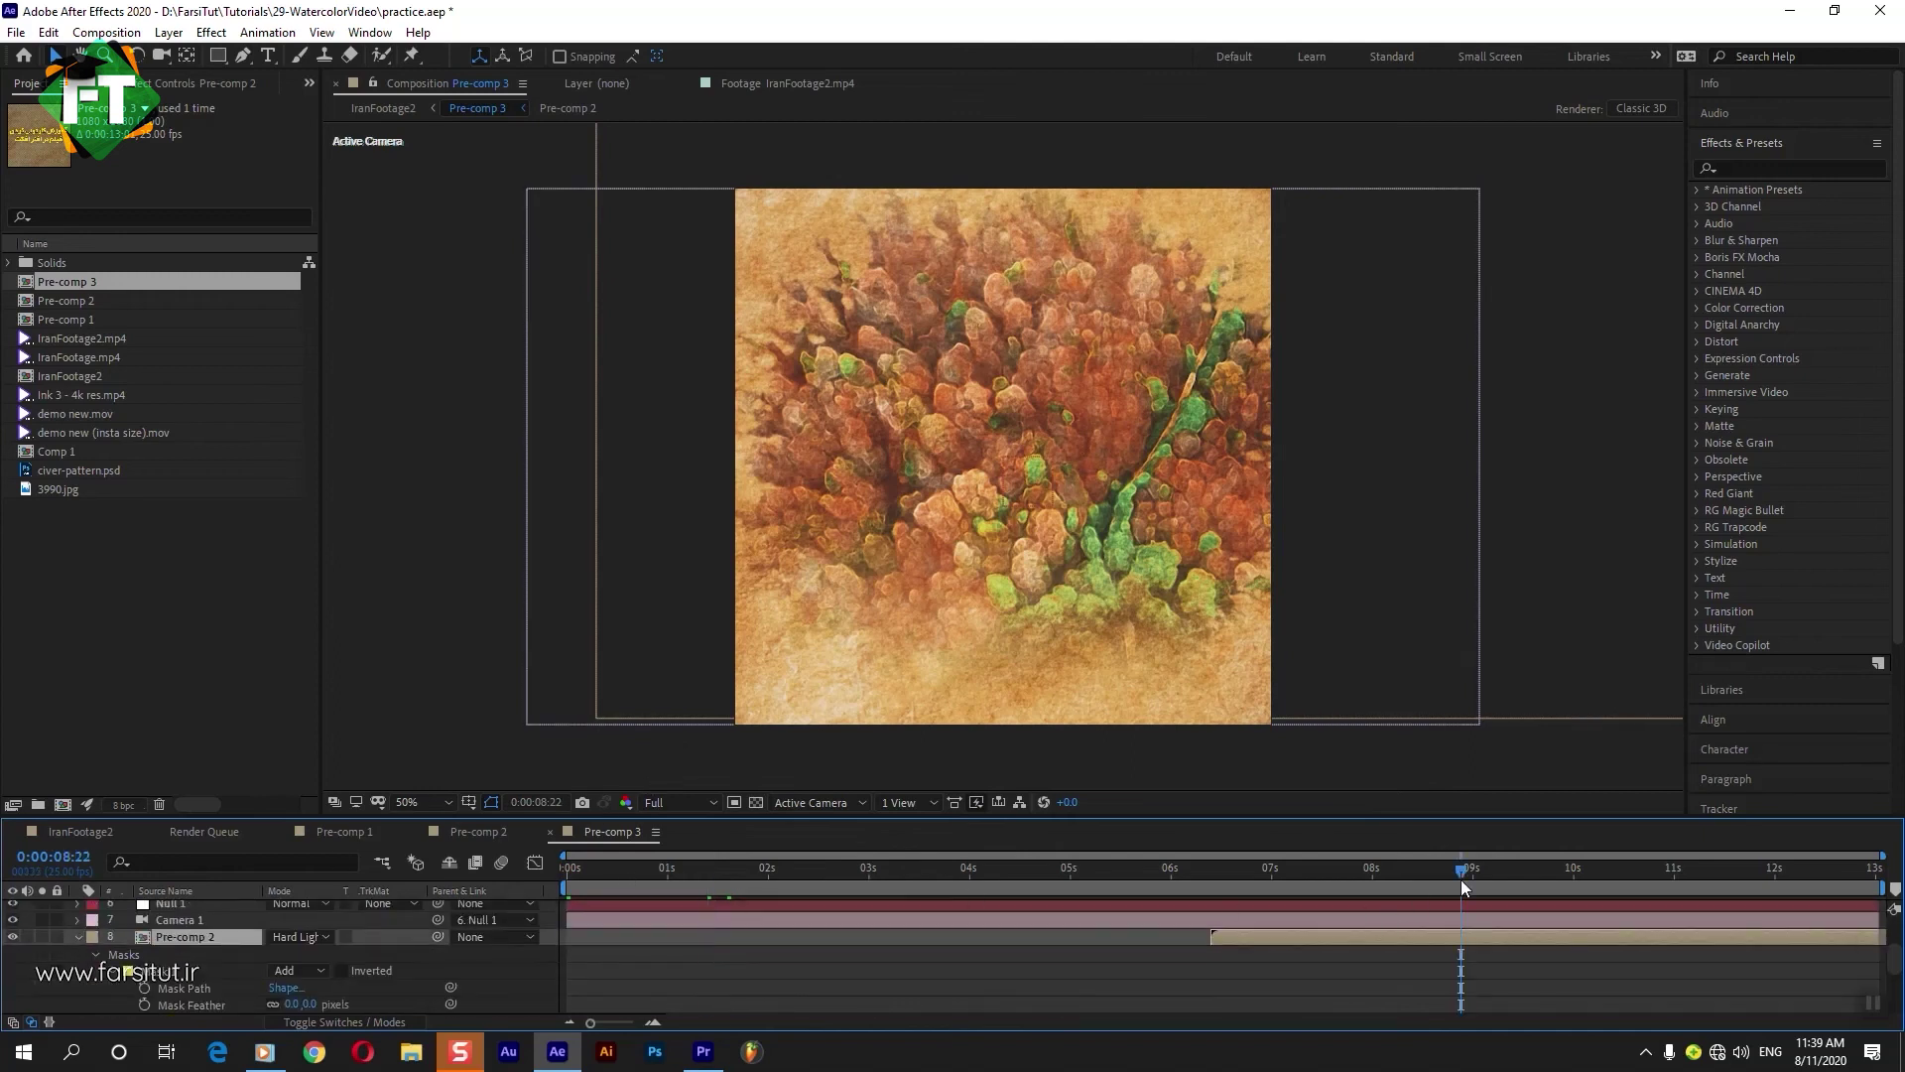
left_click(1348, 878)
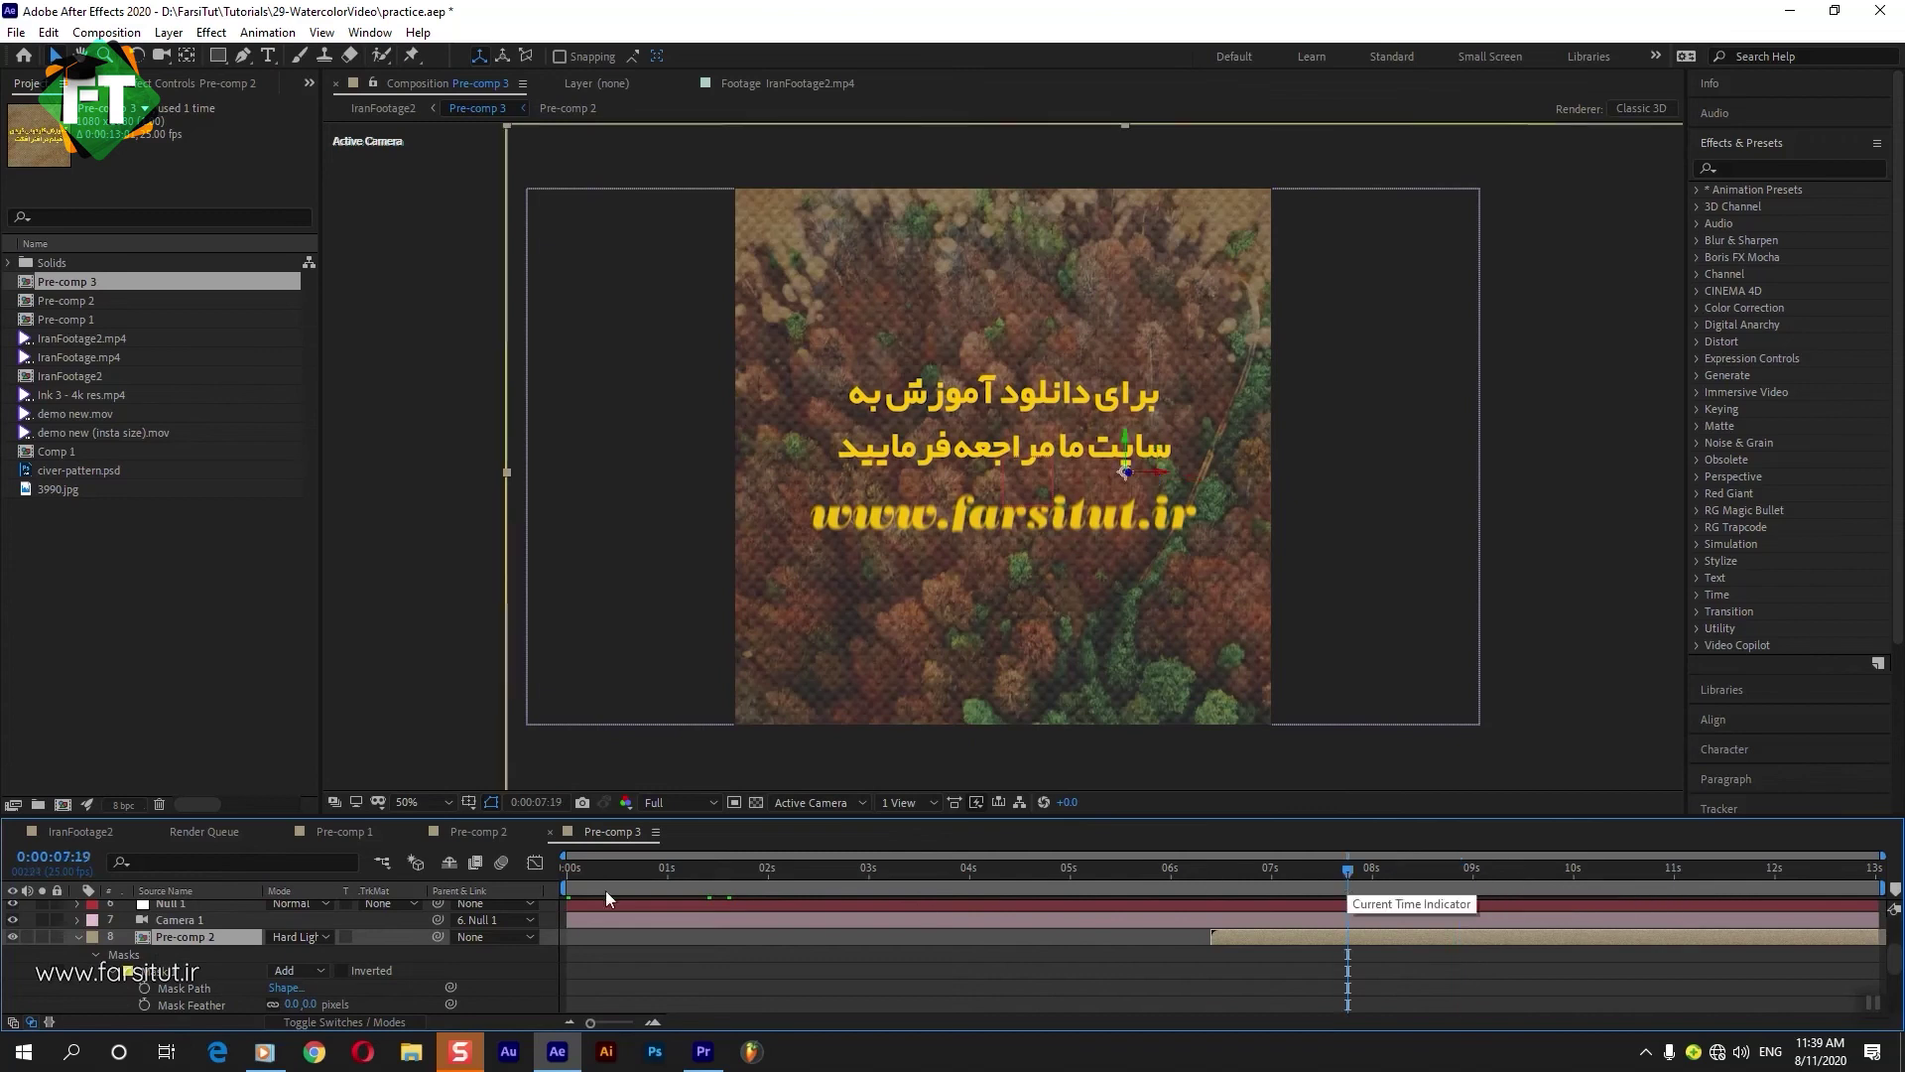
scroll(145, 925, "up", 3)
left_click(13, 909)
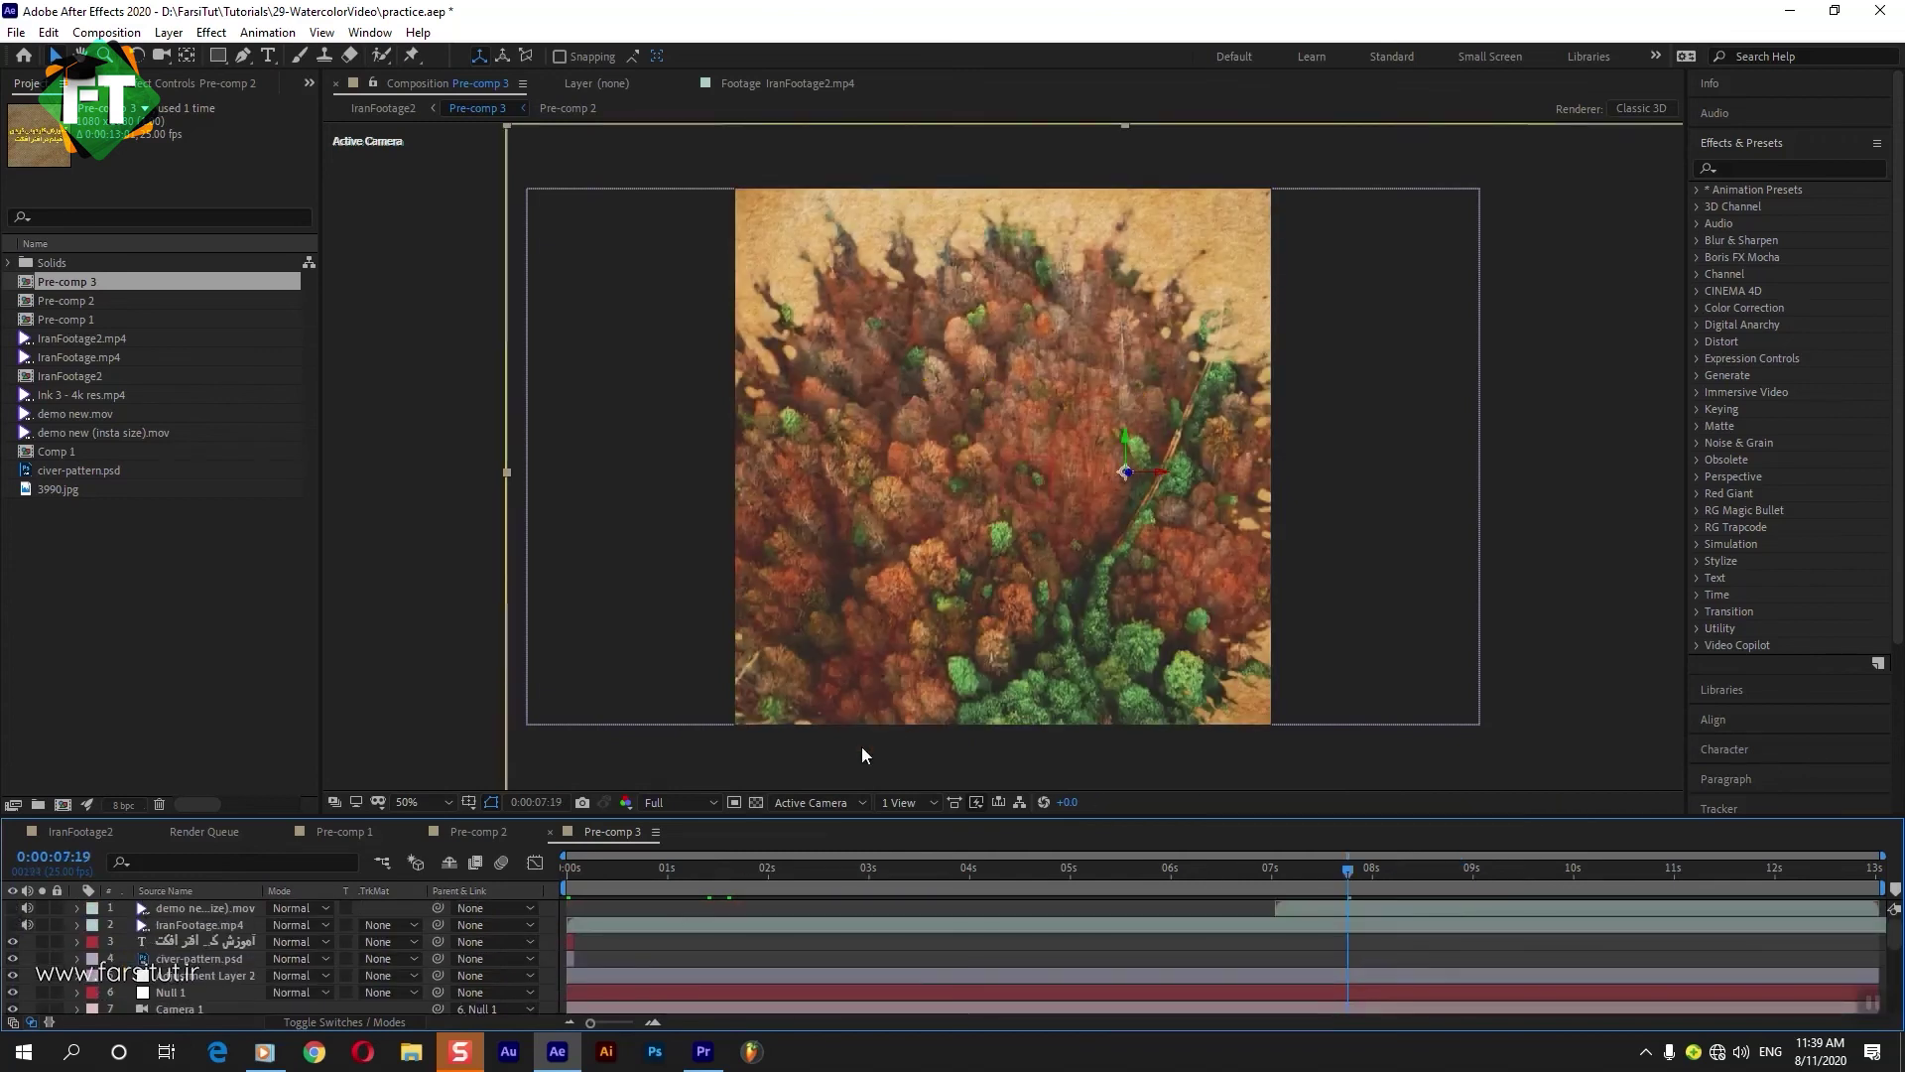
left_click(1396, 871)
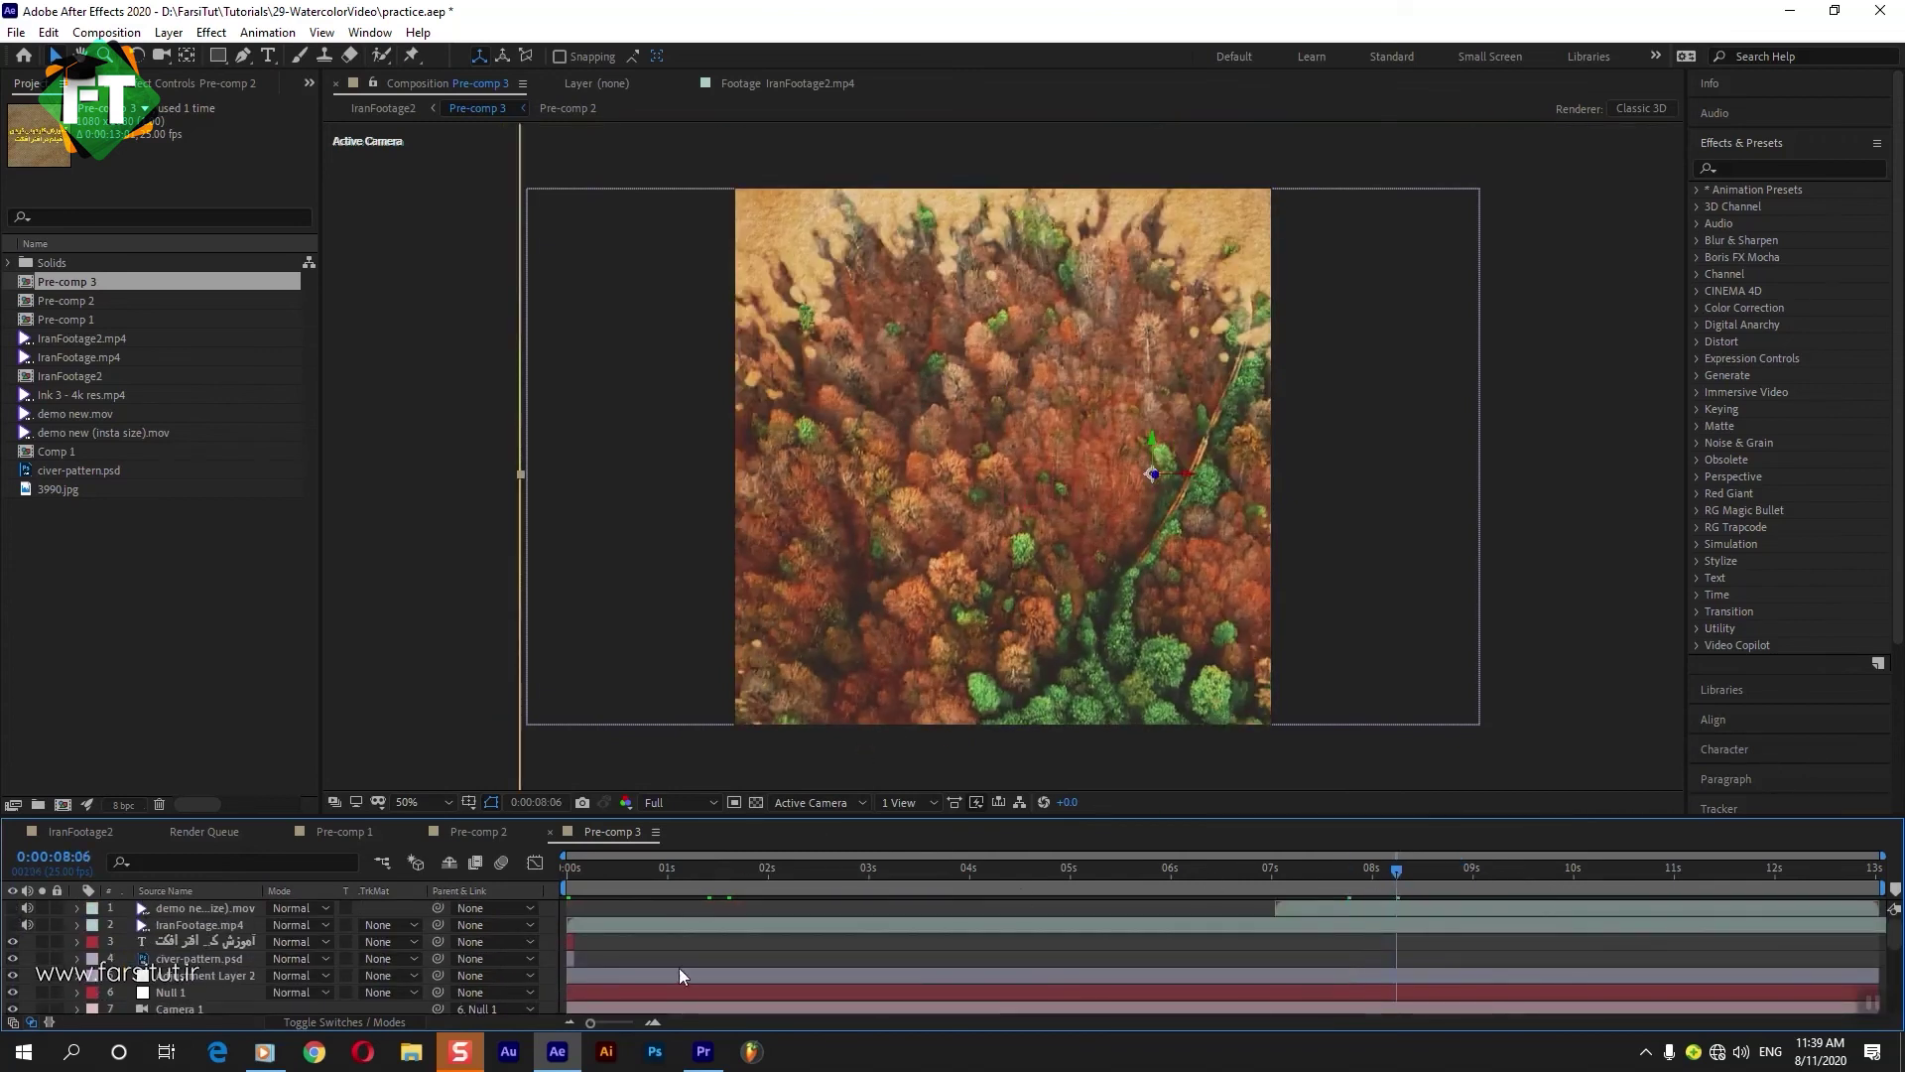
left_click_drag(1556, 871, 1879, 871)
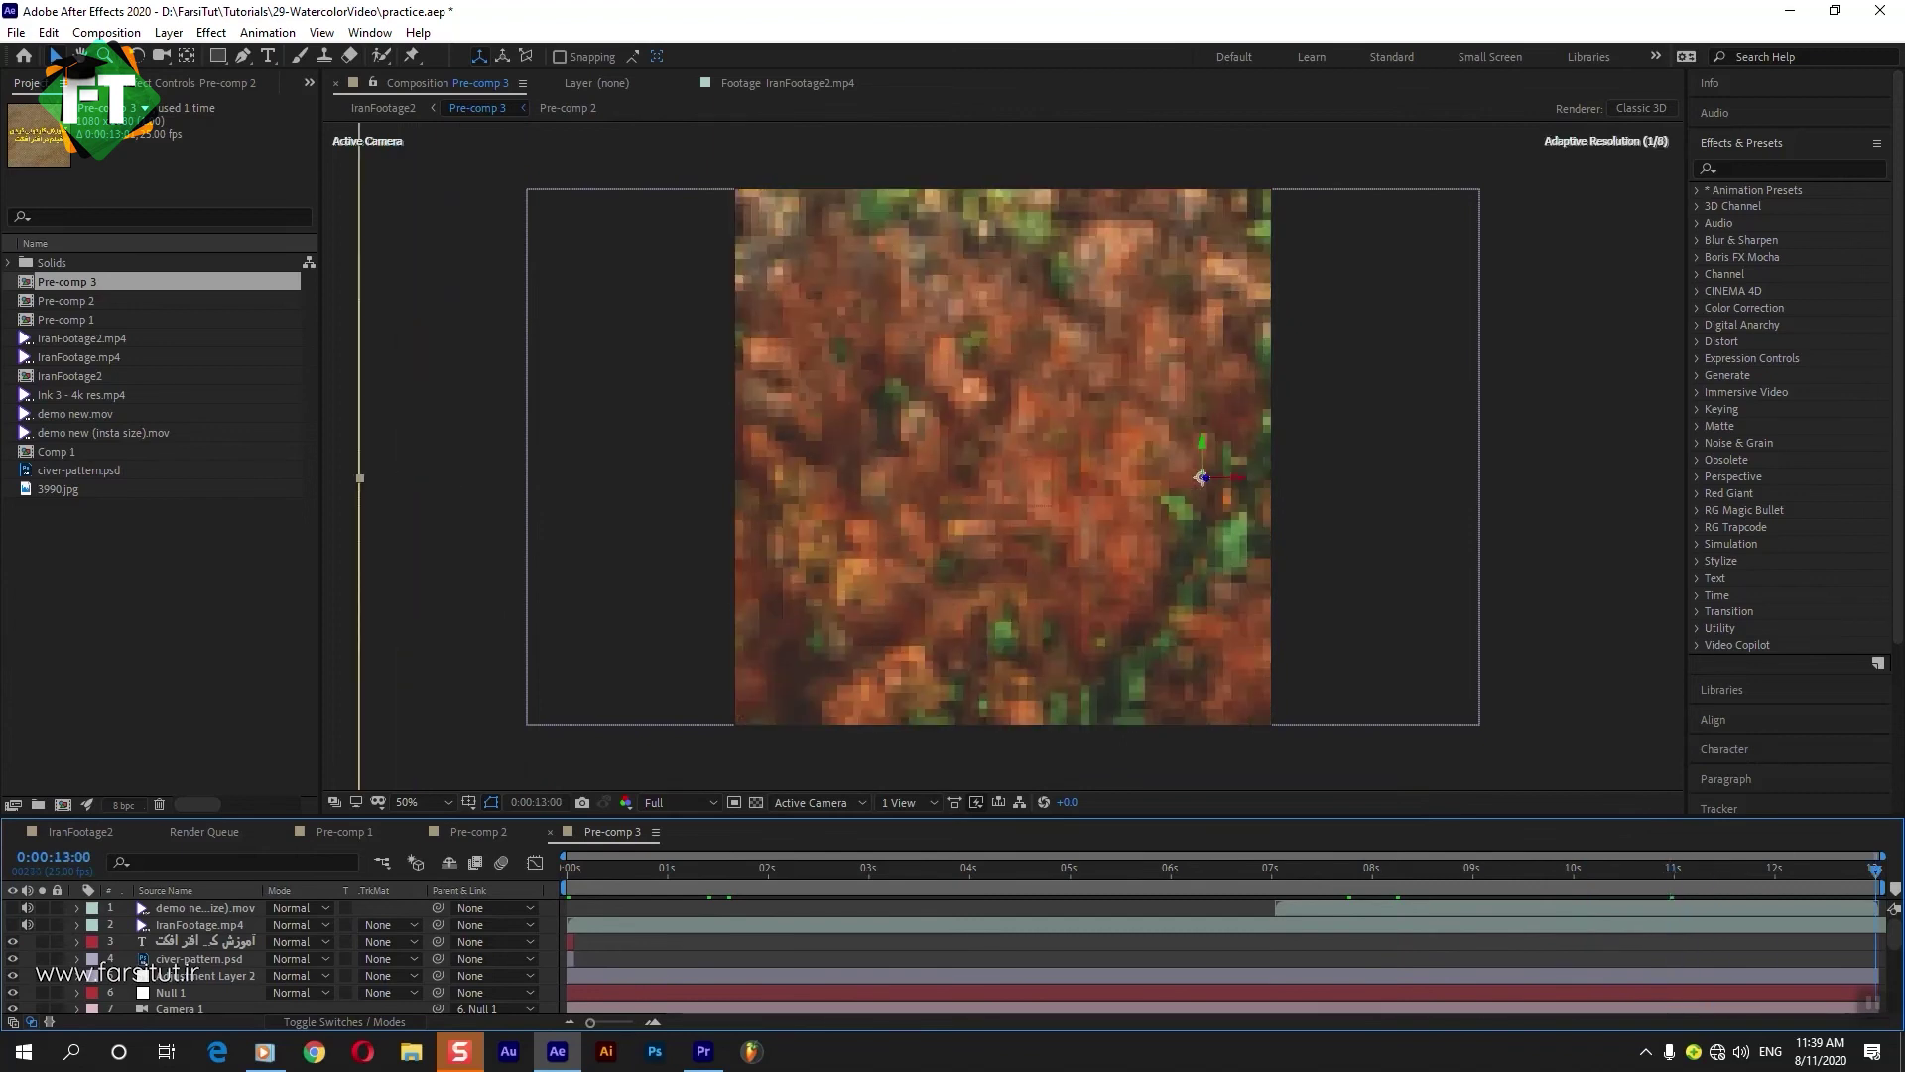
left_click(1288, 873)
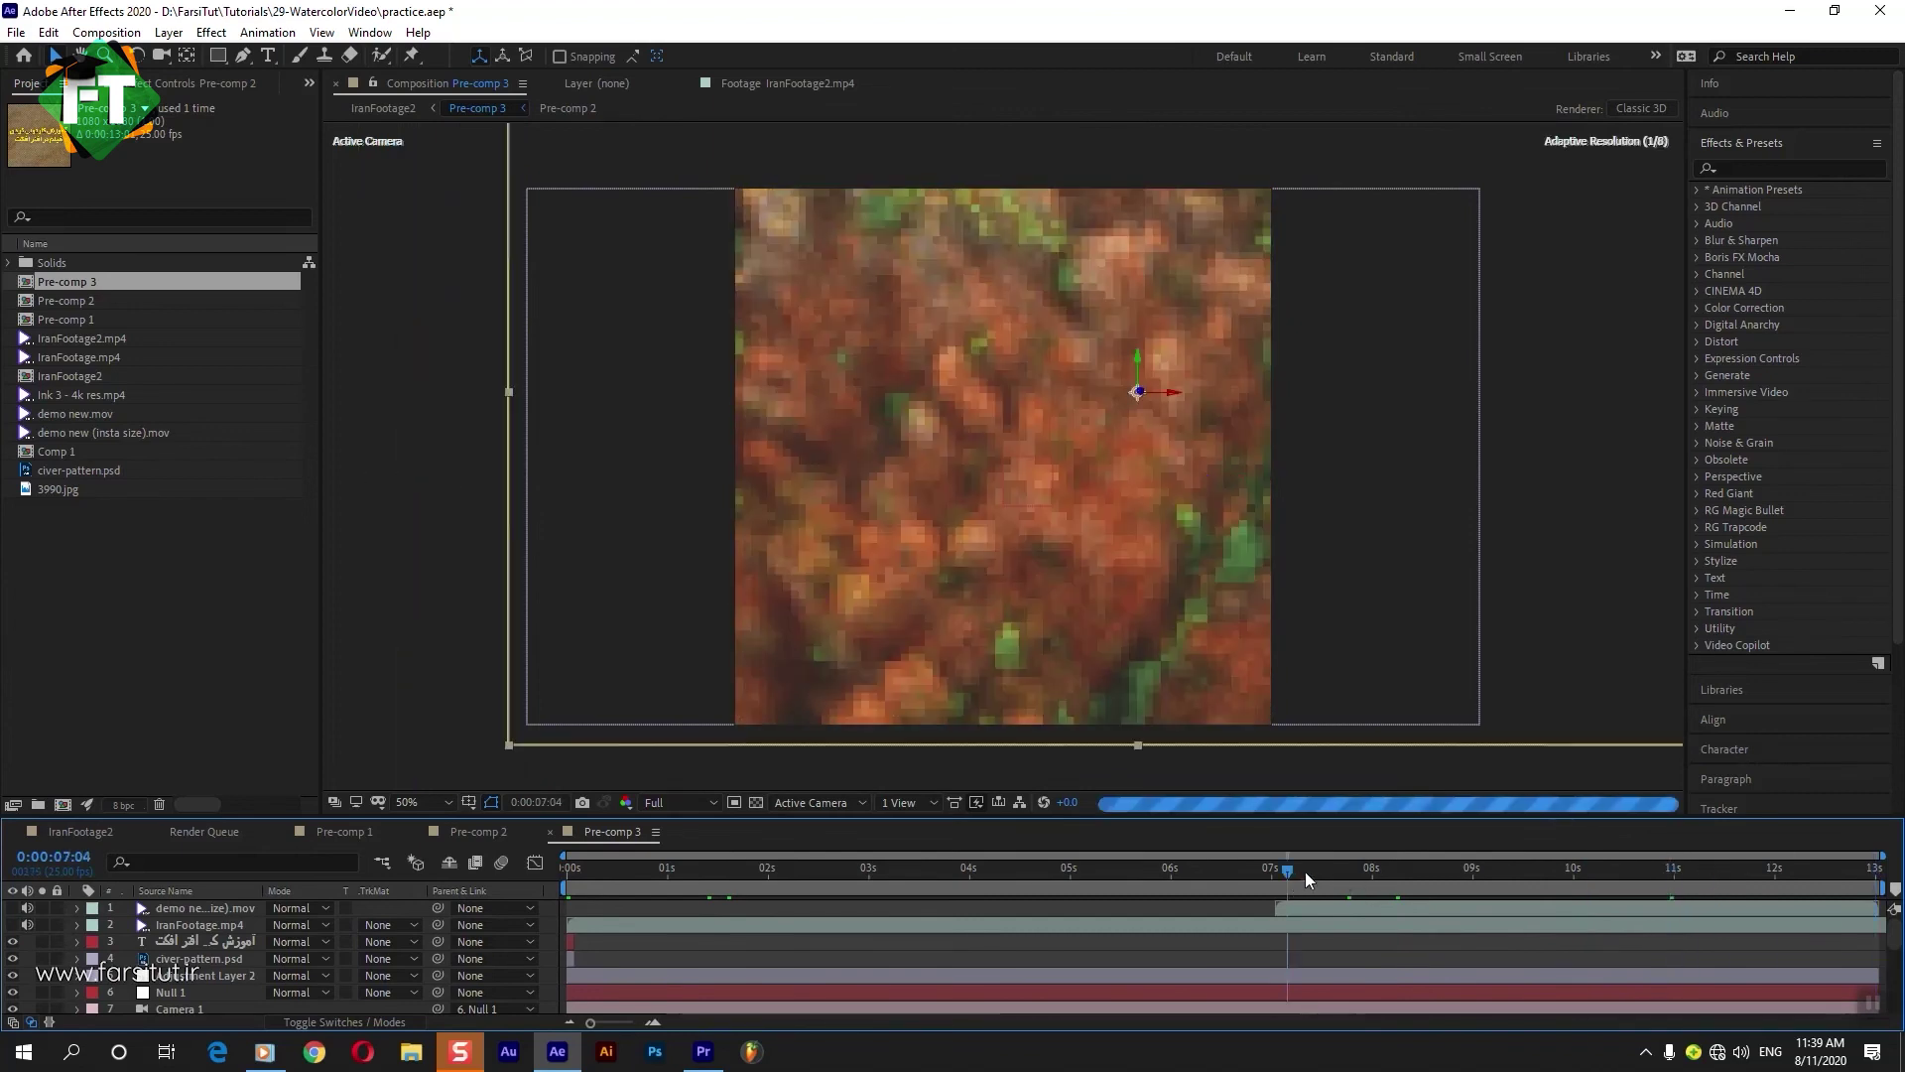
scroll(211, 945, "down", 3)
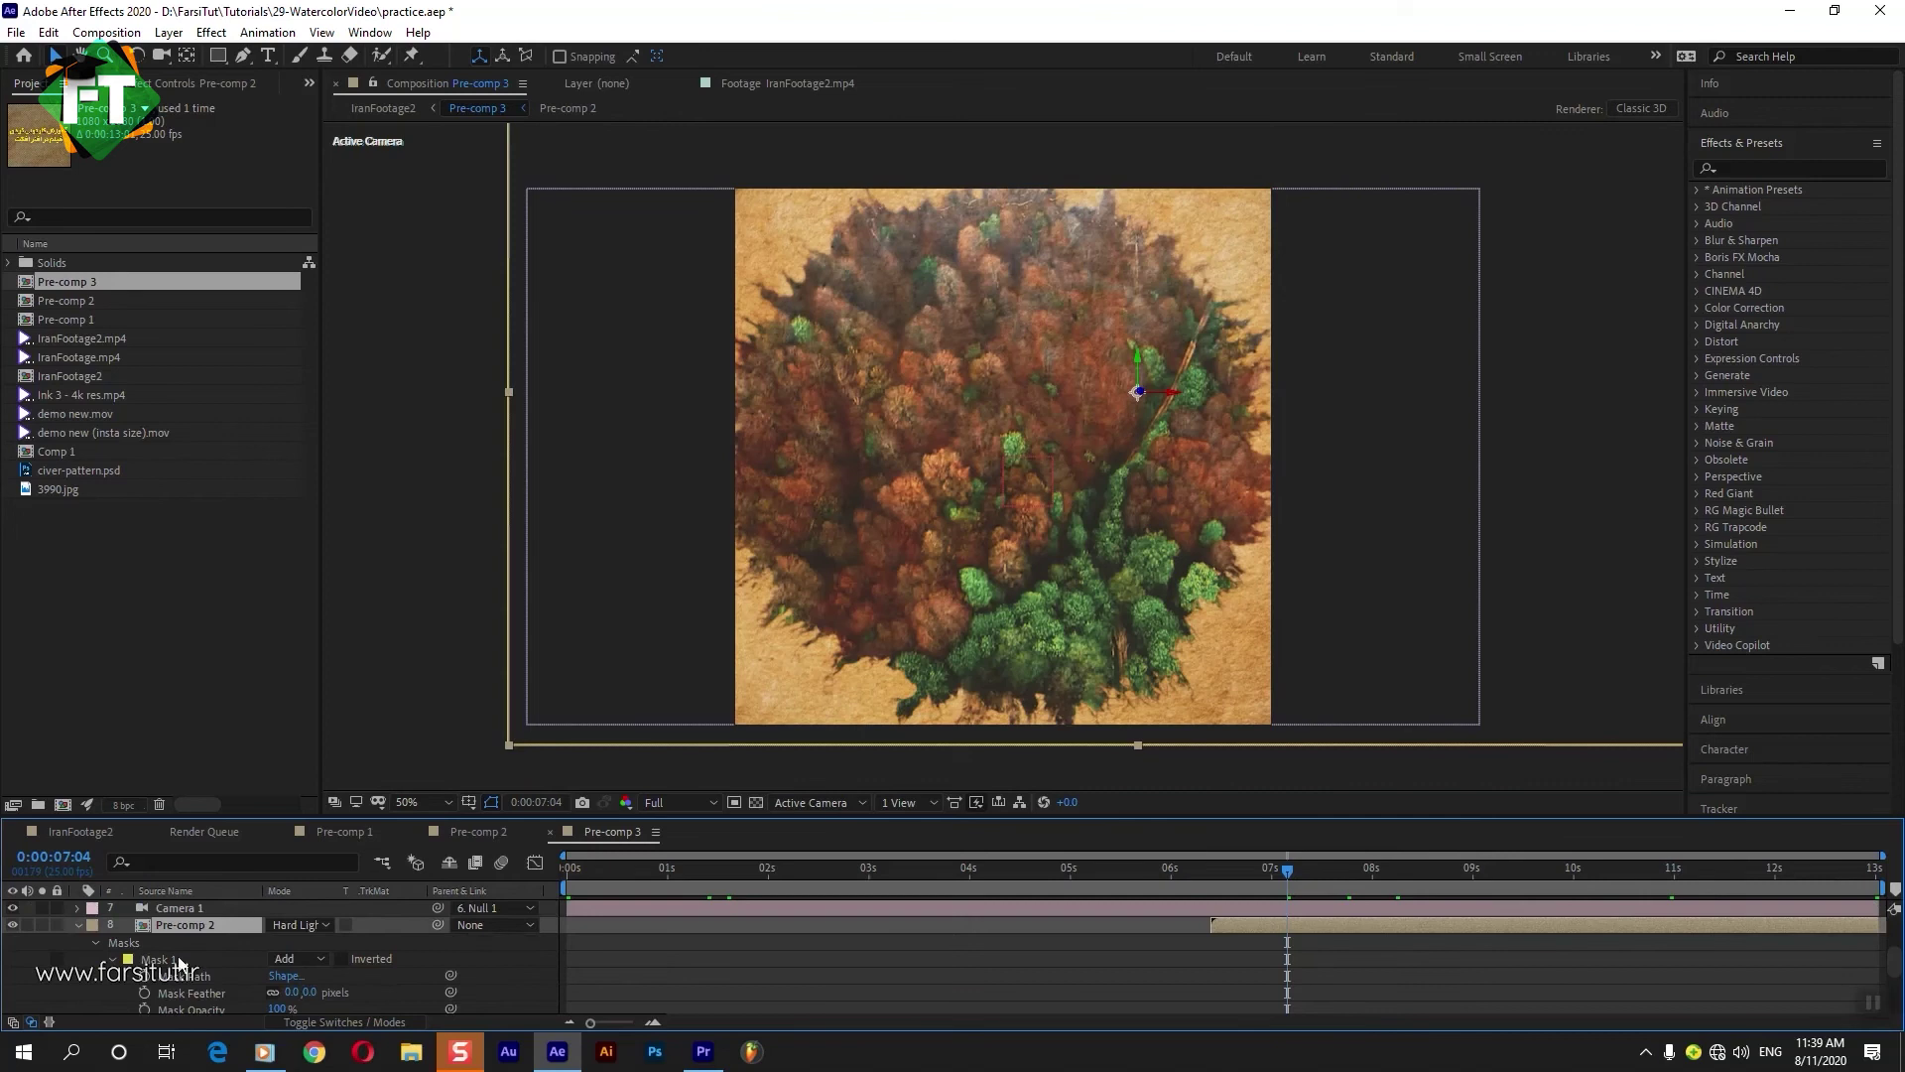
Set Pre-comp 2's Mask 1 expansion to -200 px and its feather to 200 px.
scroll(238, 963, "down", 3)
left_click_drag(277, 976, 319, 964)
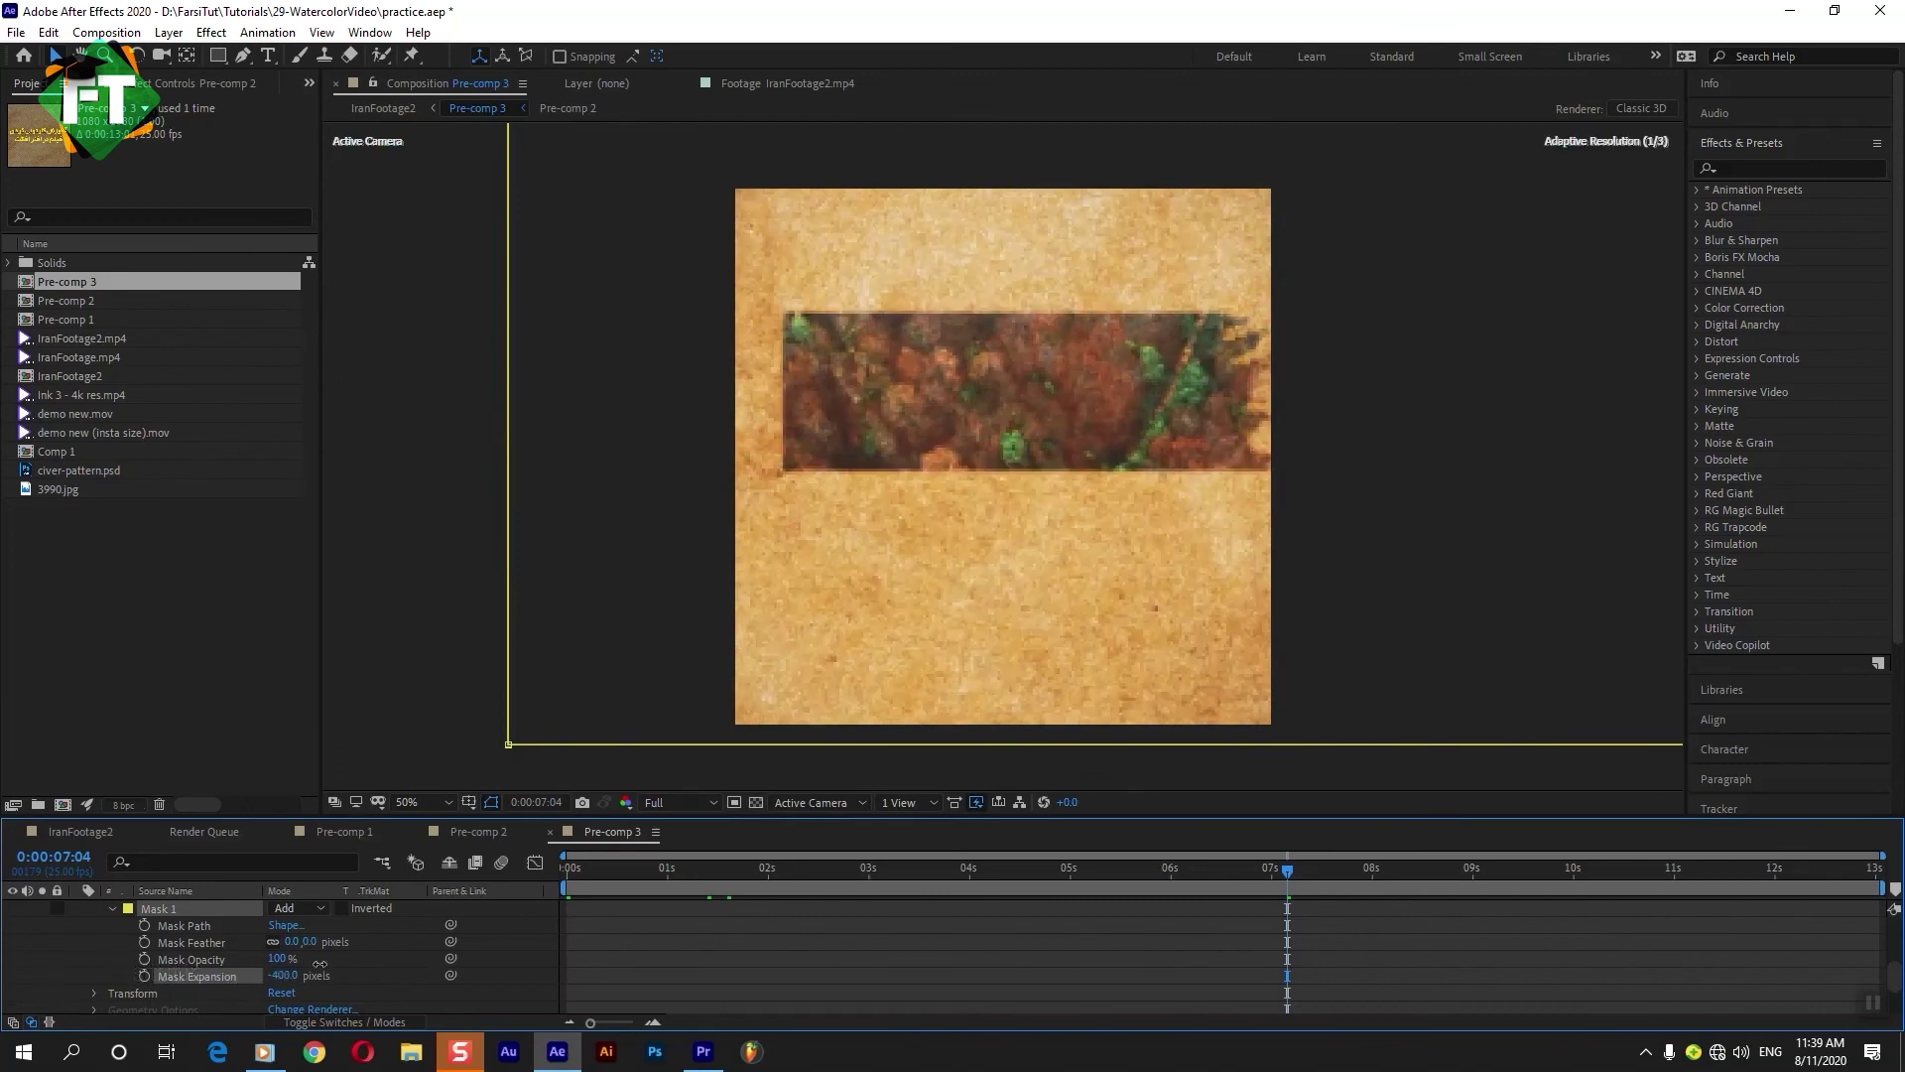
left_click_drag(319, 964, 407, 980)
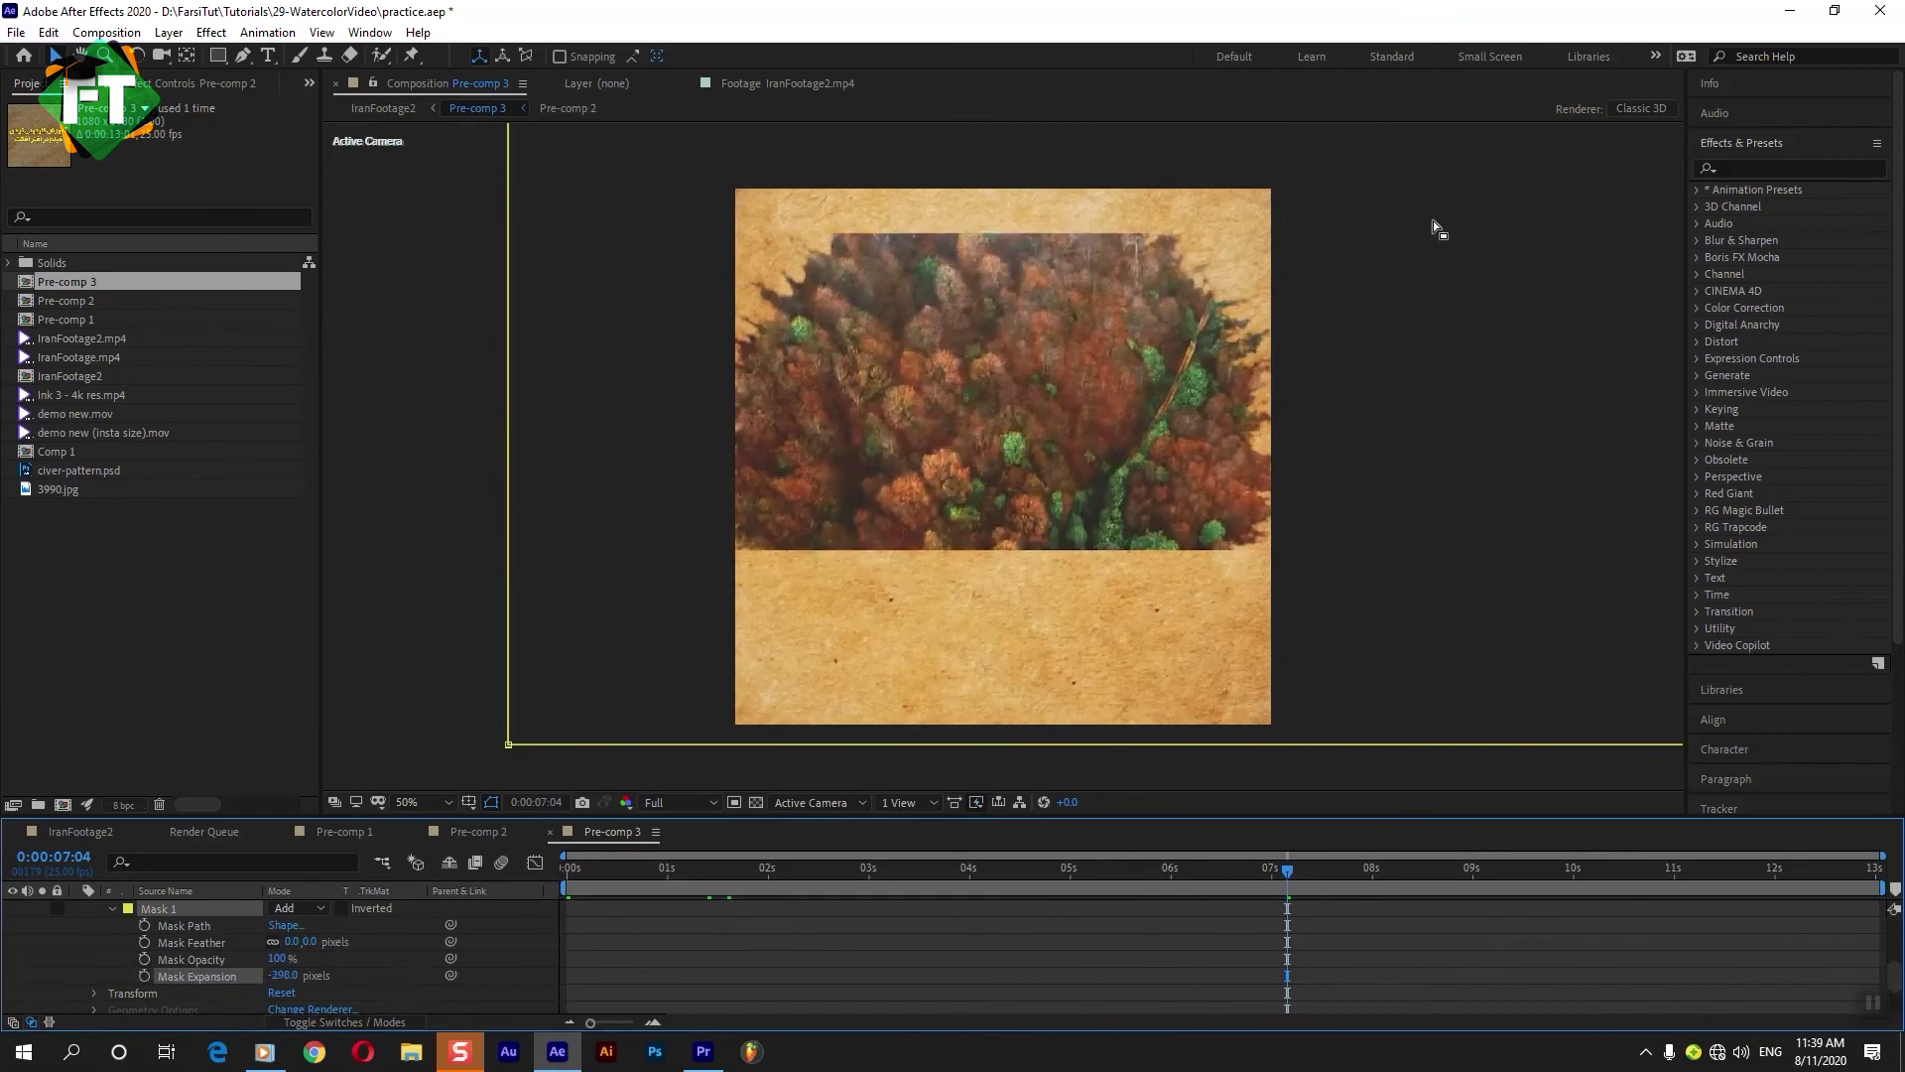
left_click(284, 975)
type("-2")
type("00")
key("Return")
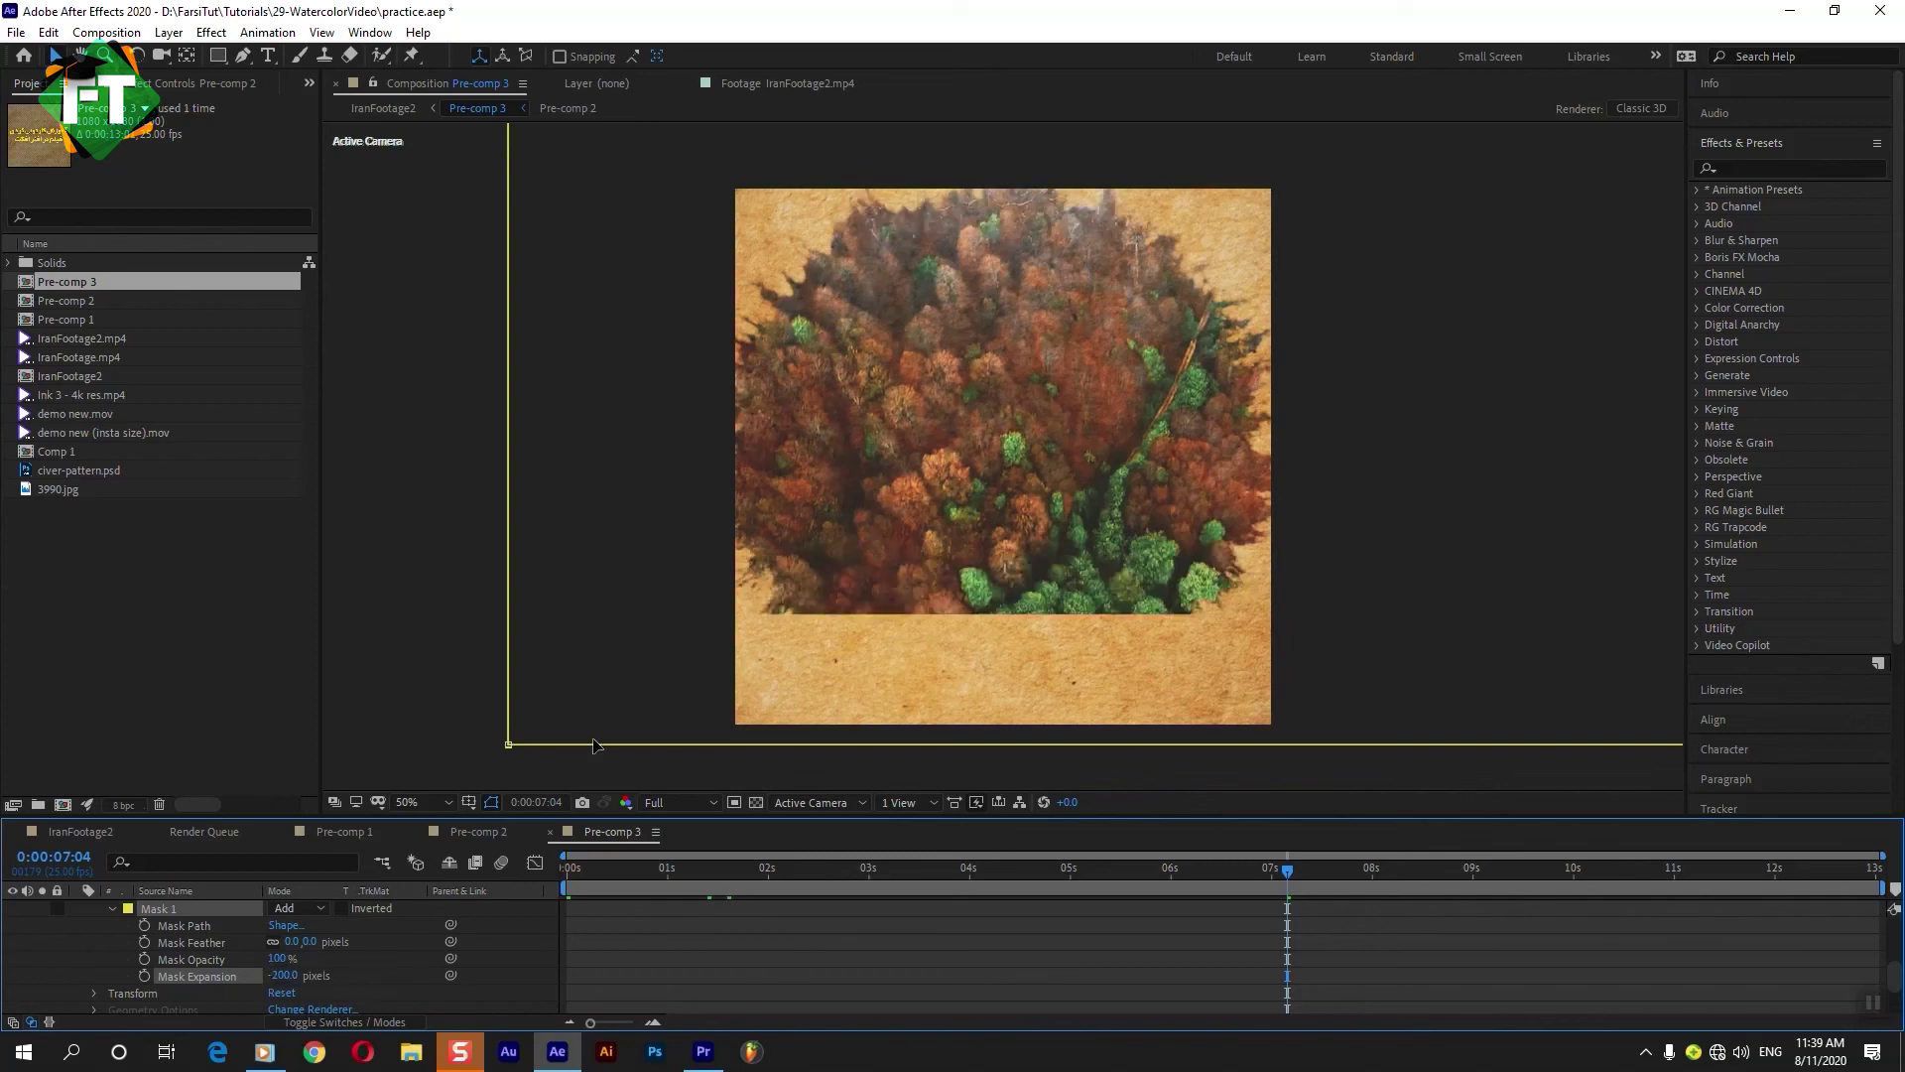
left_click(311, 941)
type("0")
key("Return")
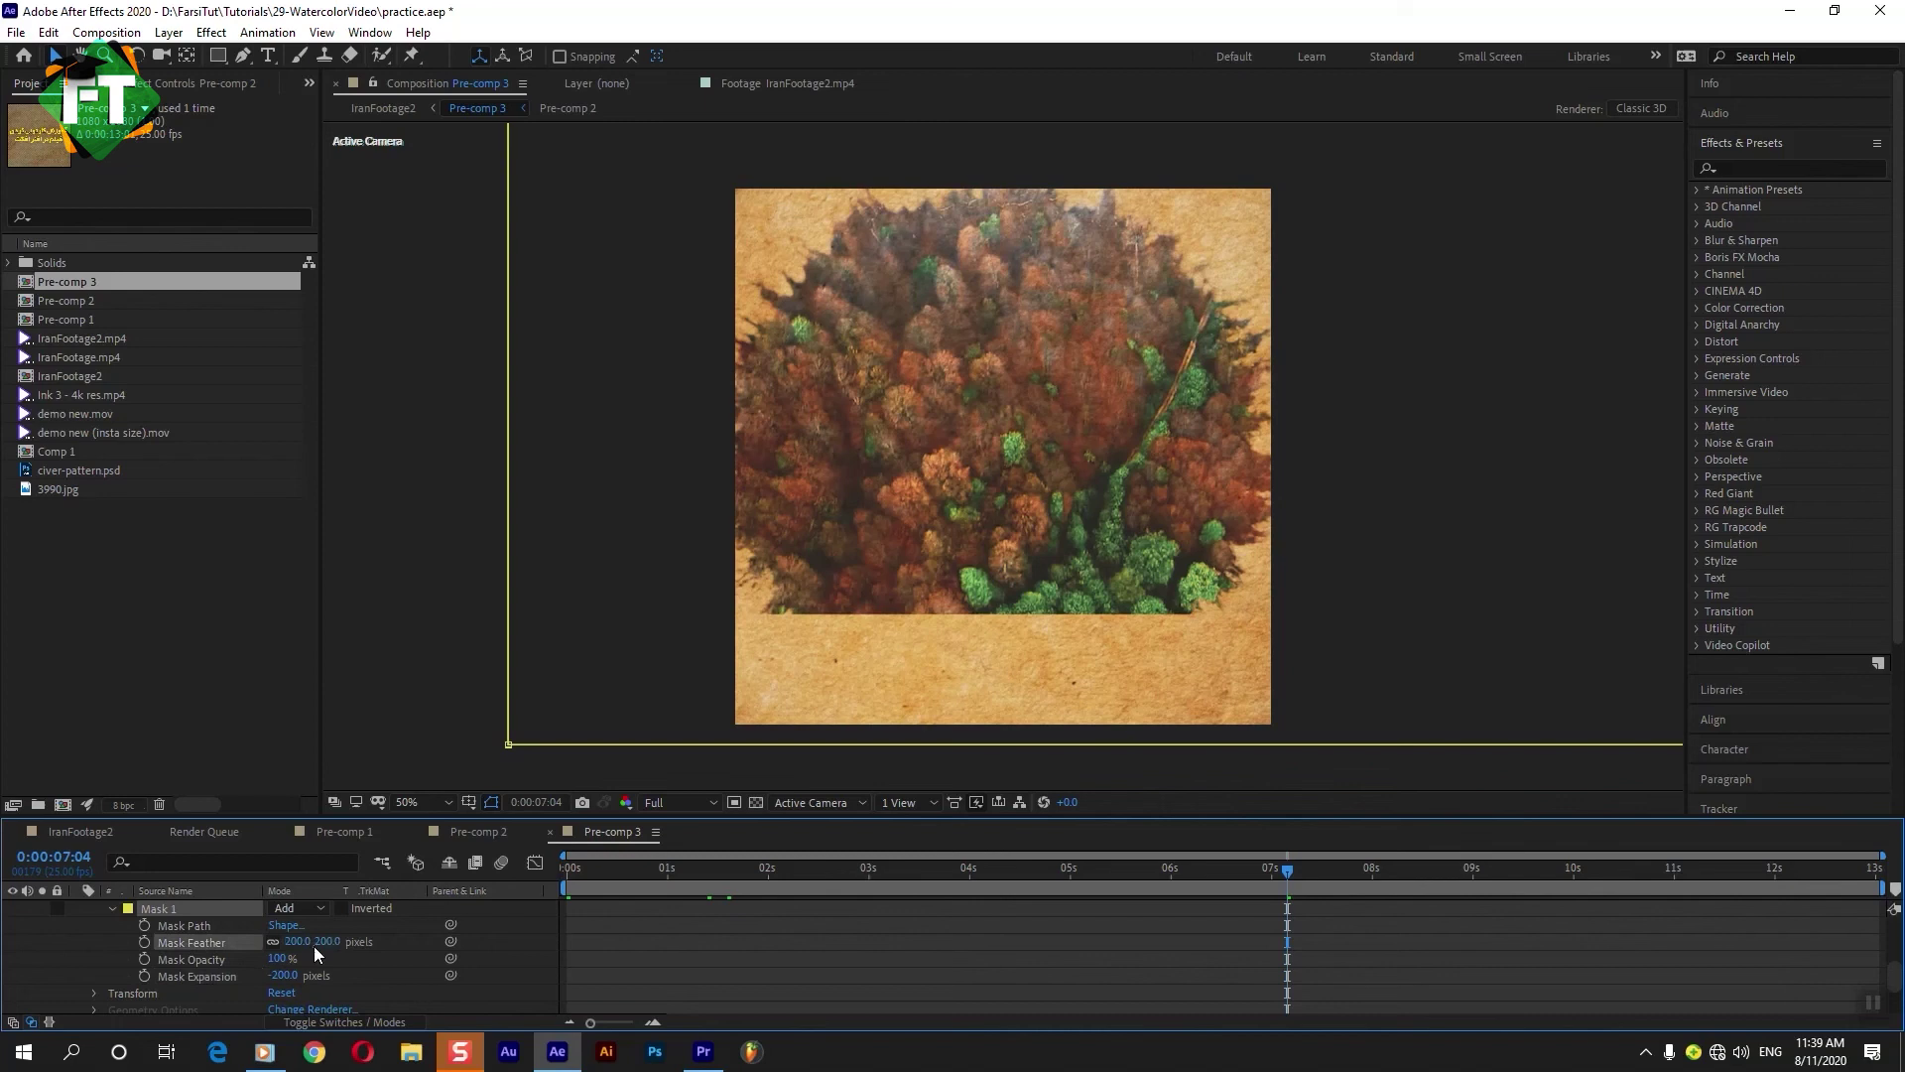
left_click(1014, 704)
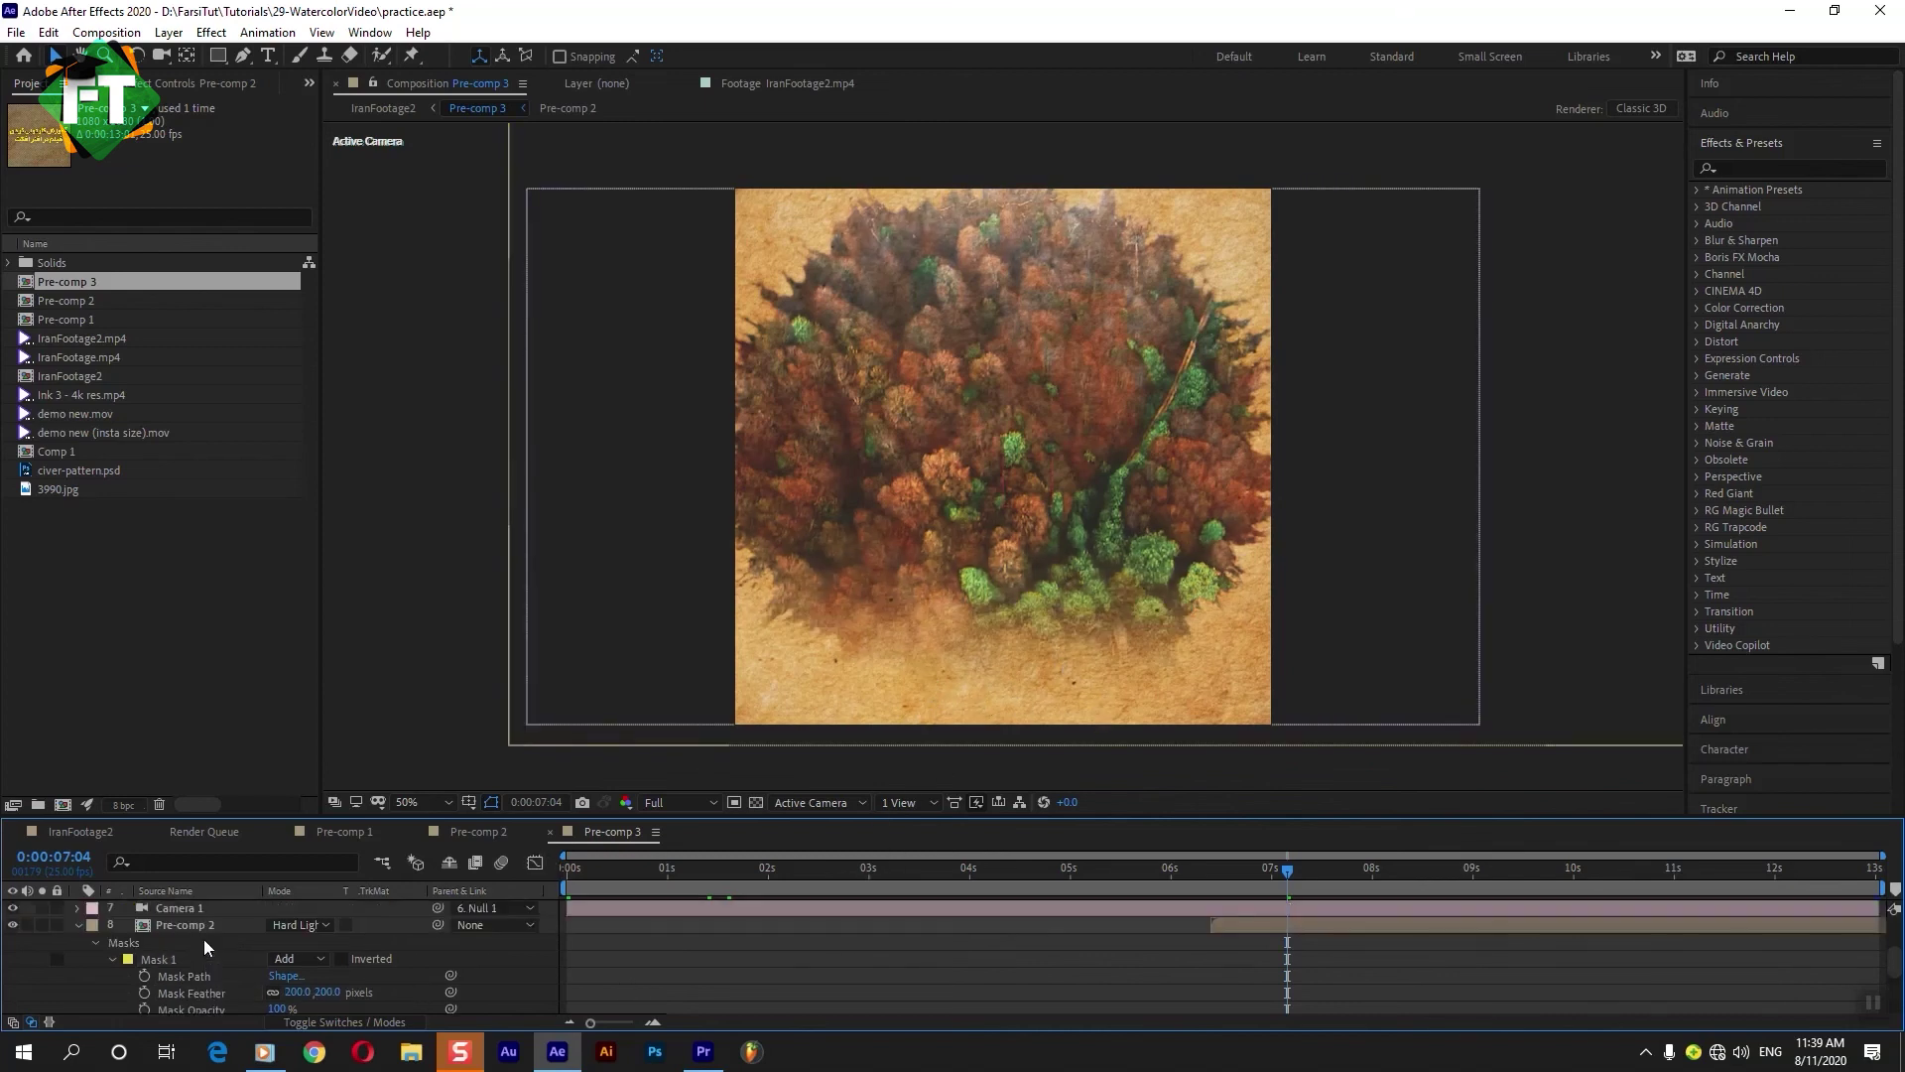
left_click(79, 925)
Show Adjustment Layer 2's effect controls and filter Effects & Presets for 'looks'.
left_click(174, 923)
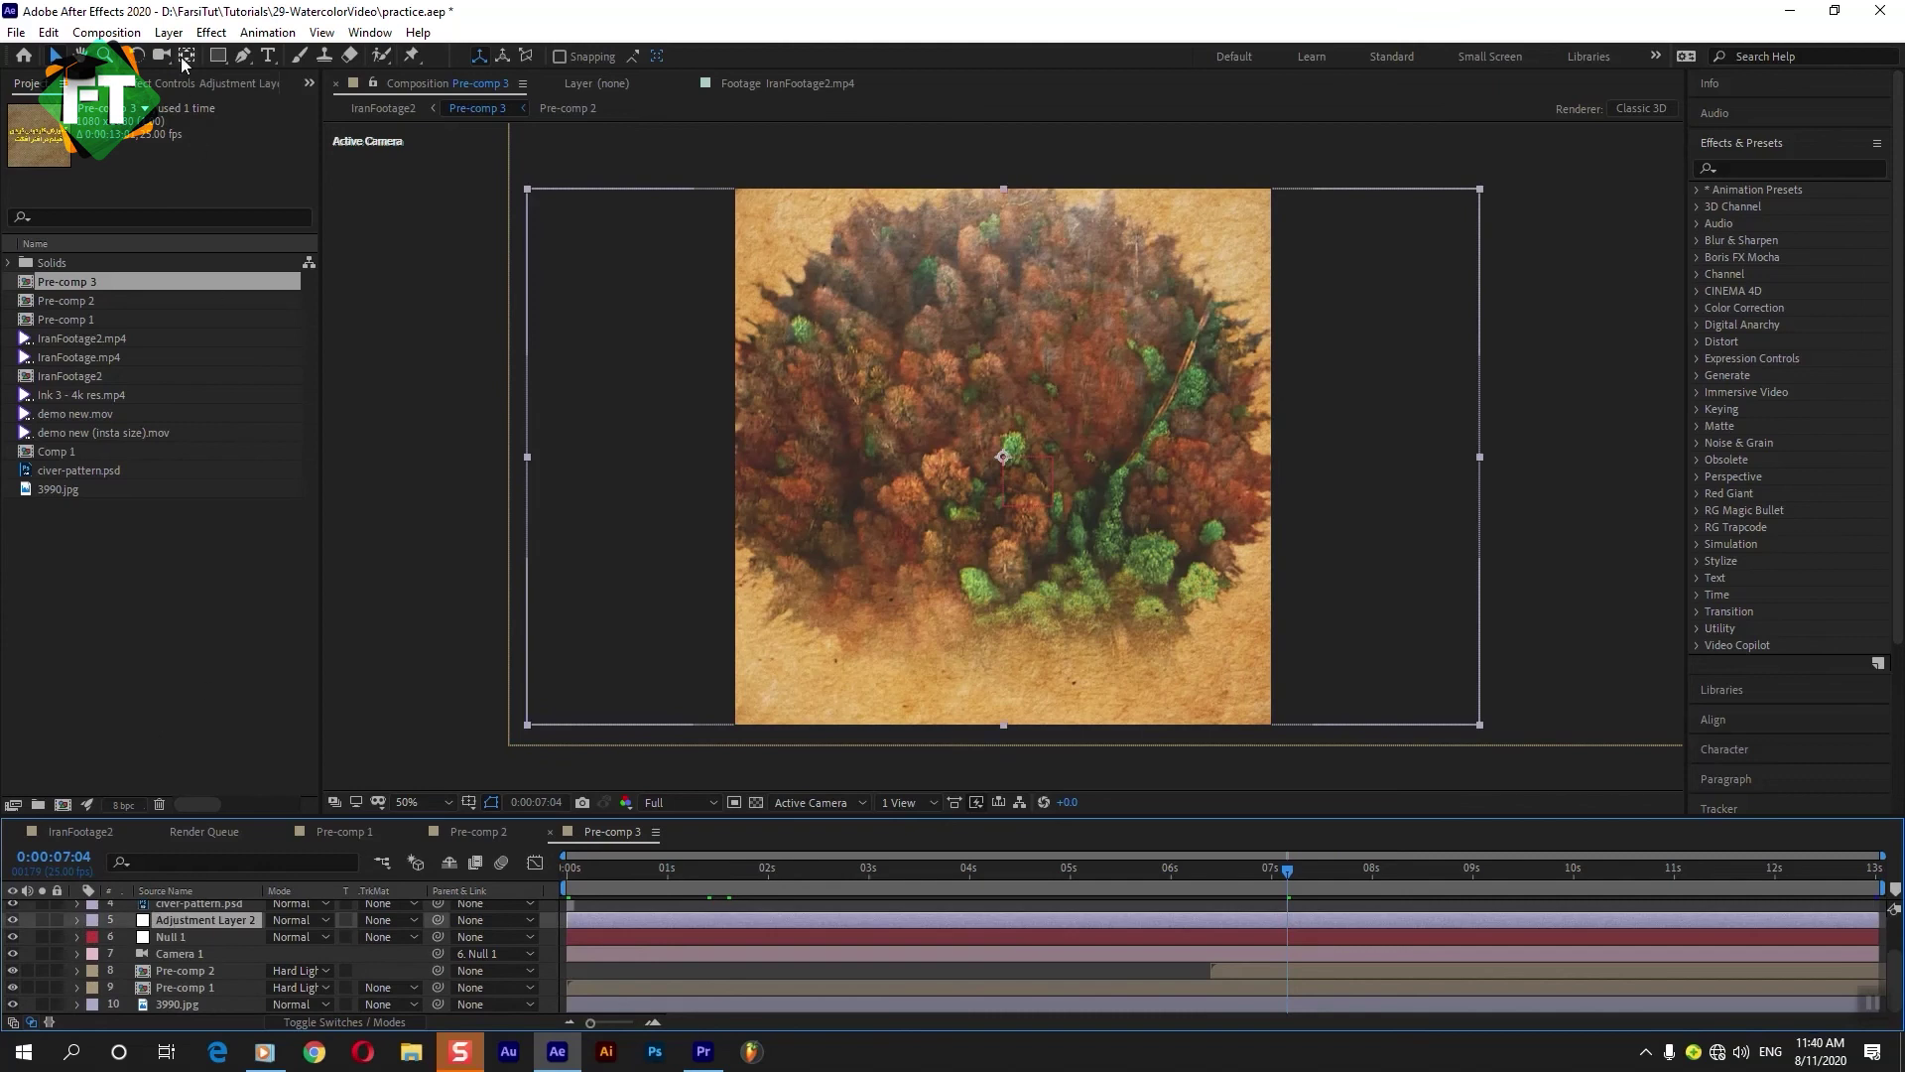
left_click(190, 87)
left_click(1797, 165)
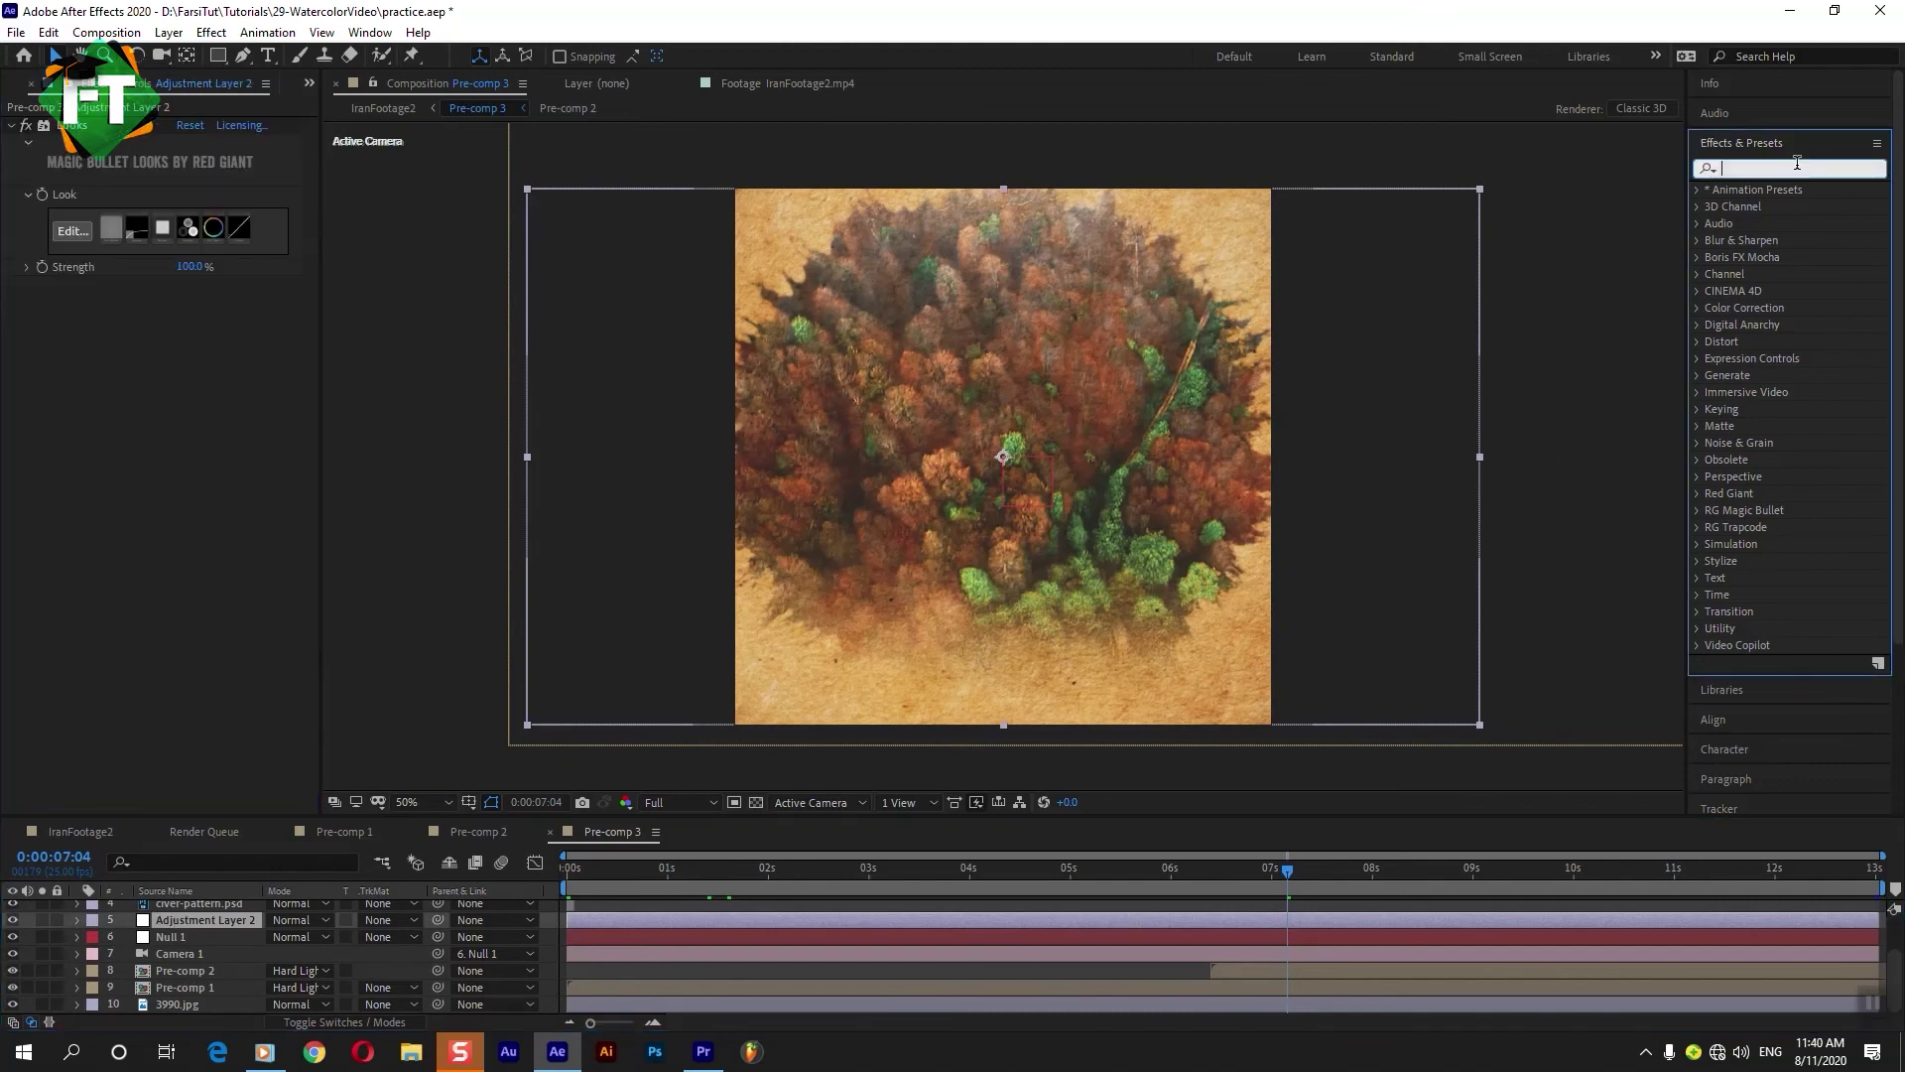
type("looks")
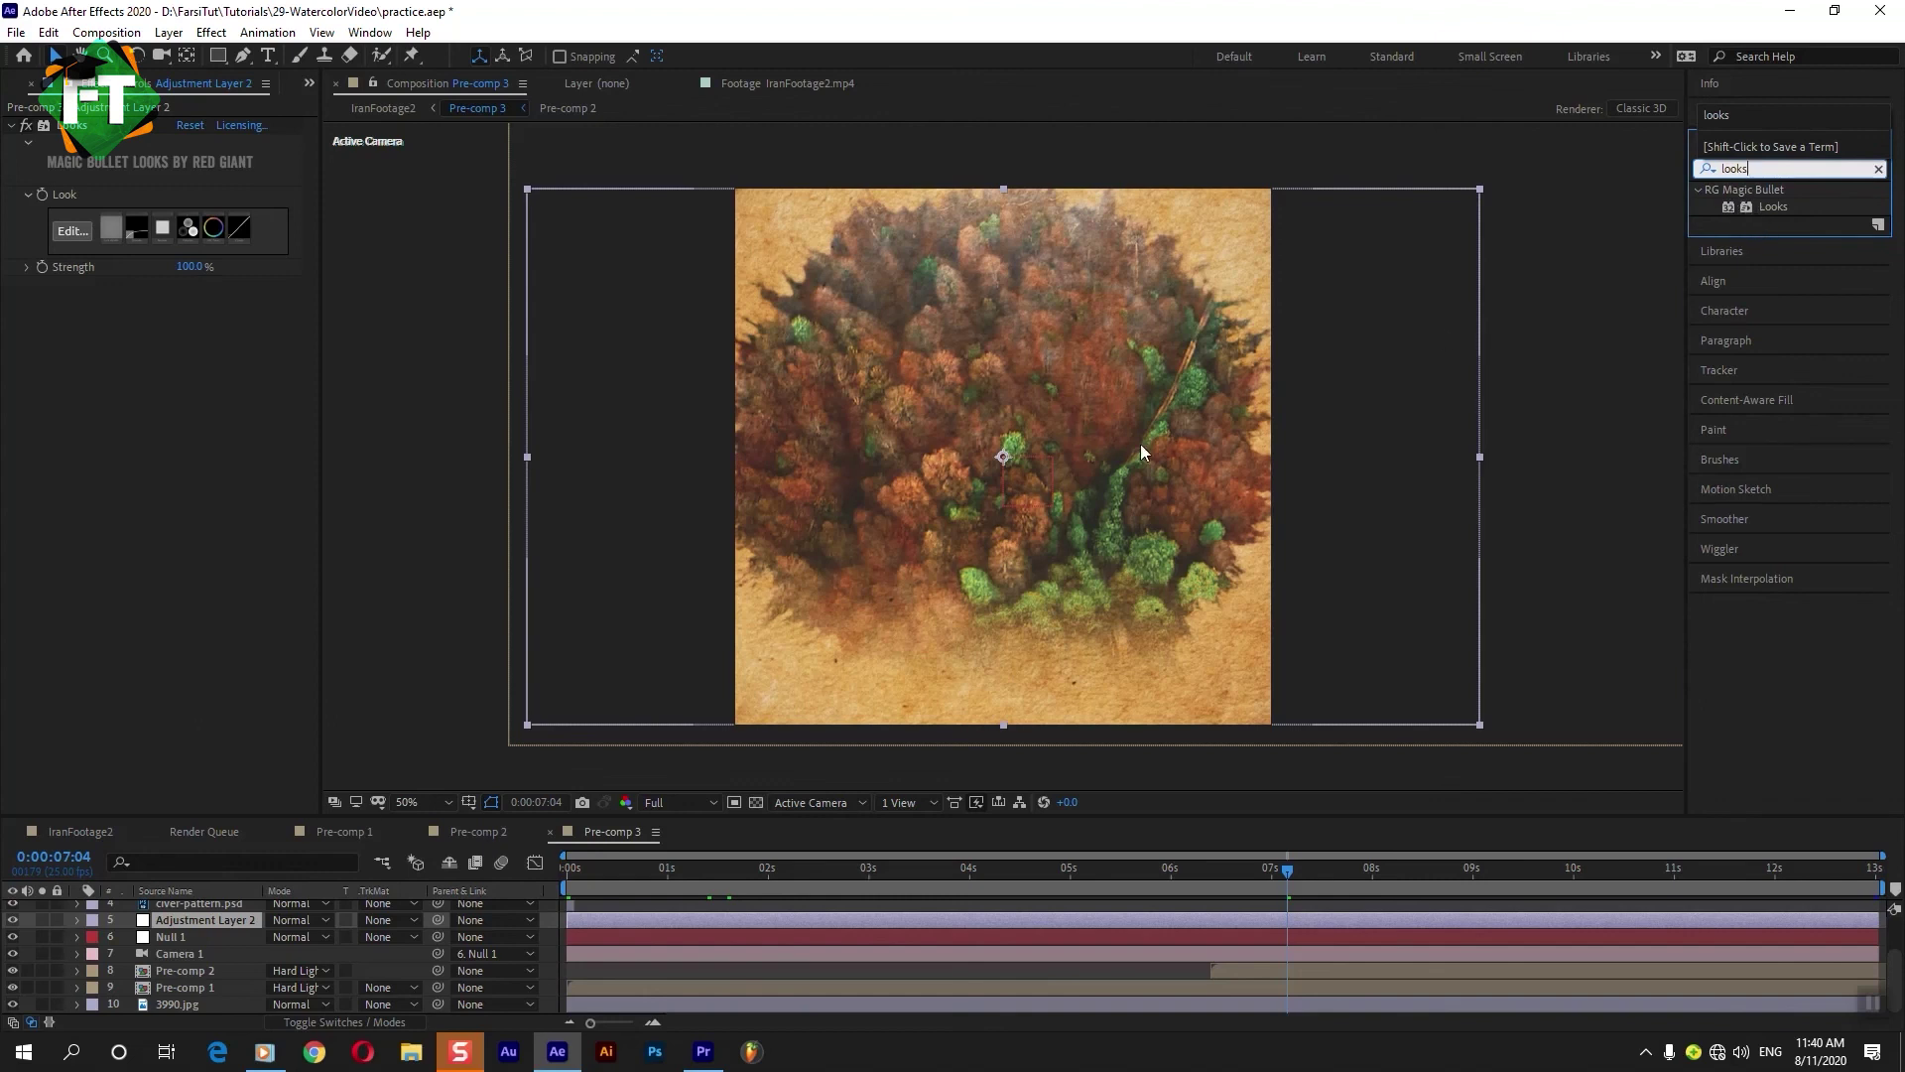
Reselect Adjustment Layer 2 and open its Looks effect editor.
left_click(168, 32)
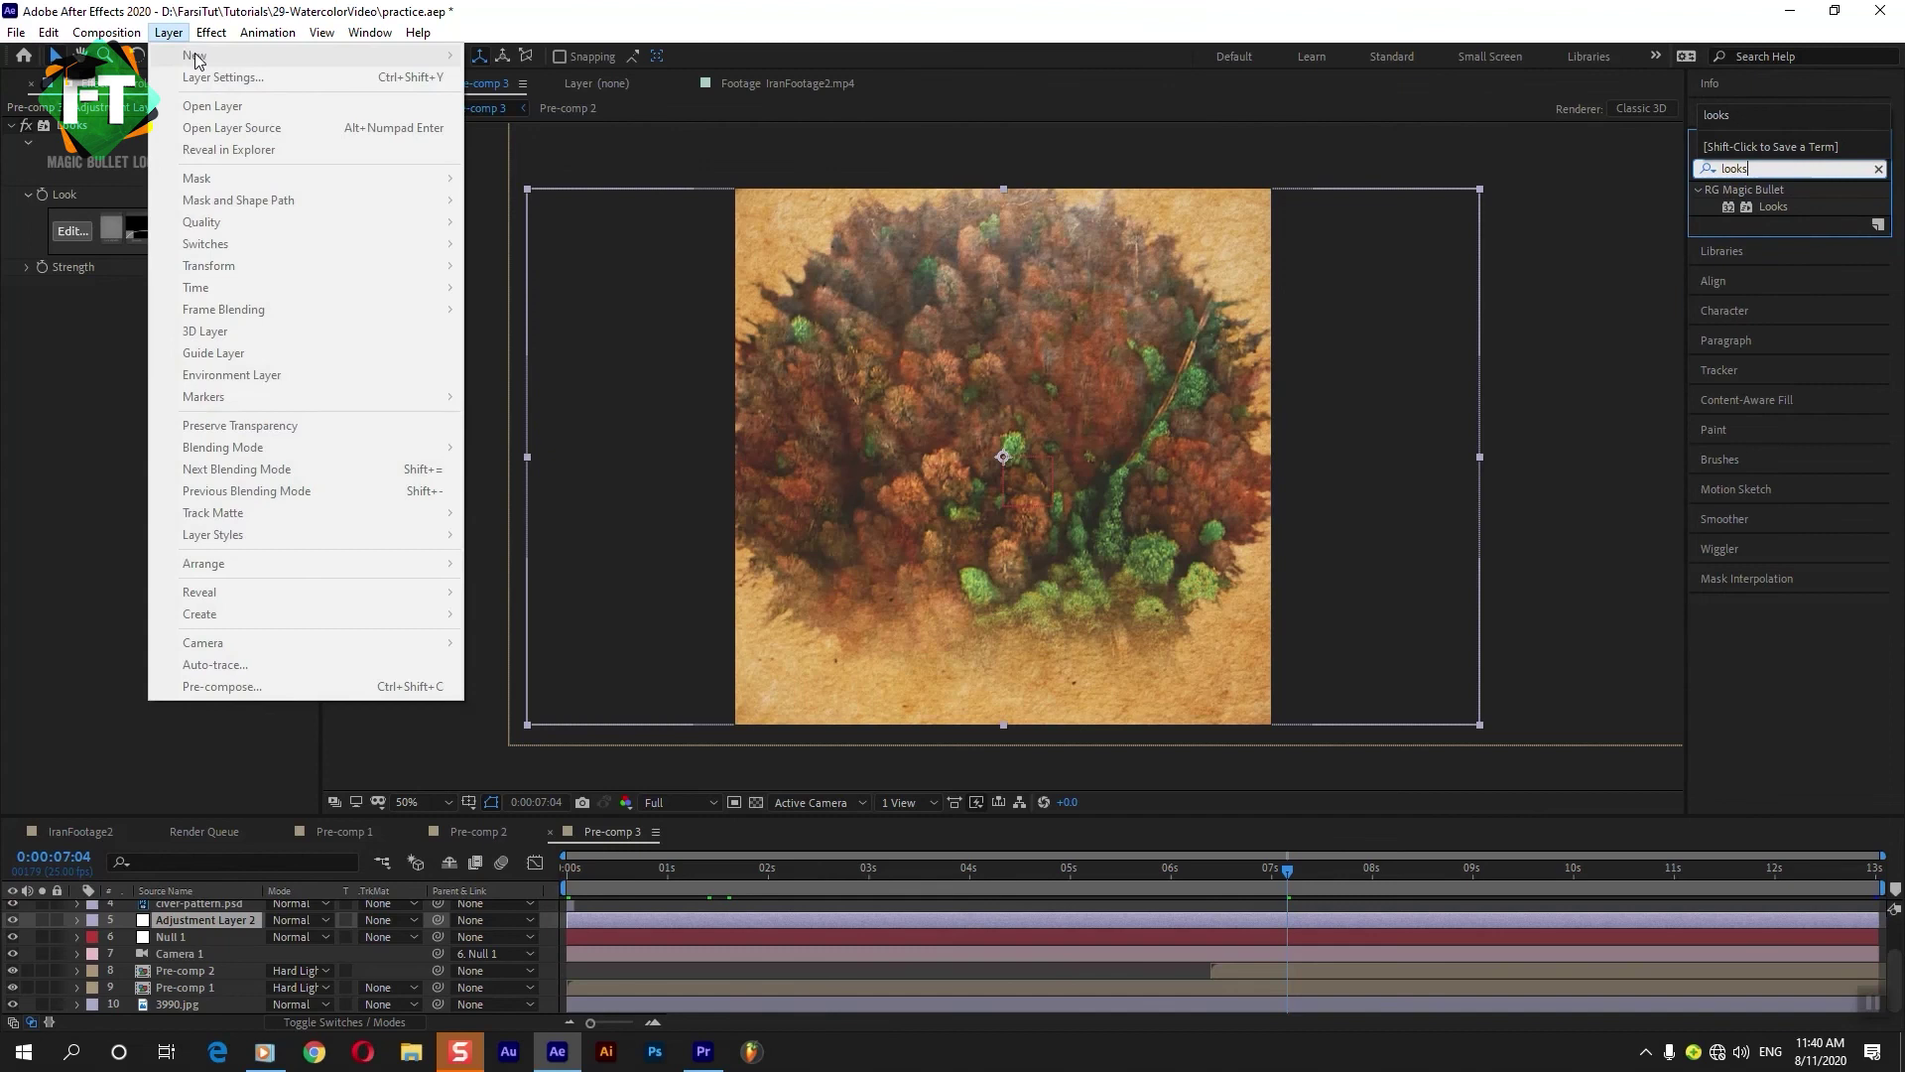
left_click(127, 925)
left_click(168, 31)
mouse_move(298, 54)
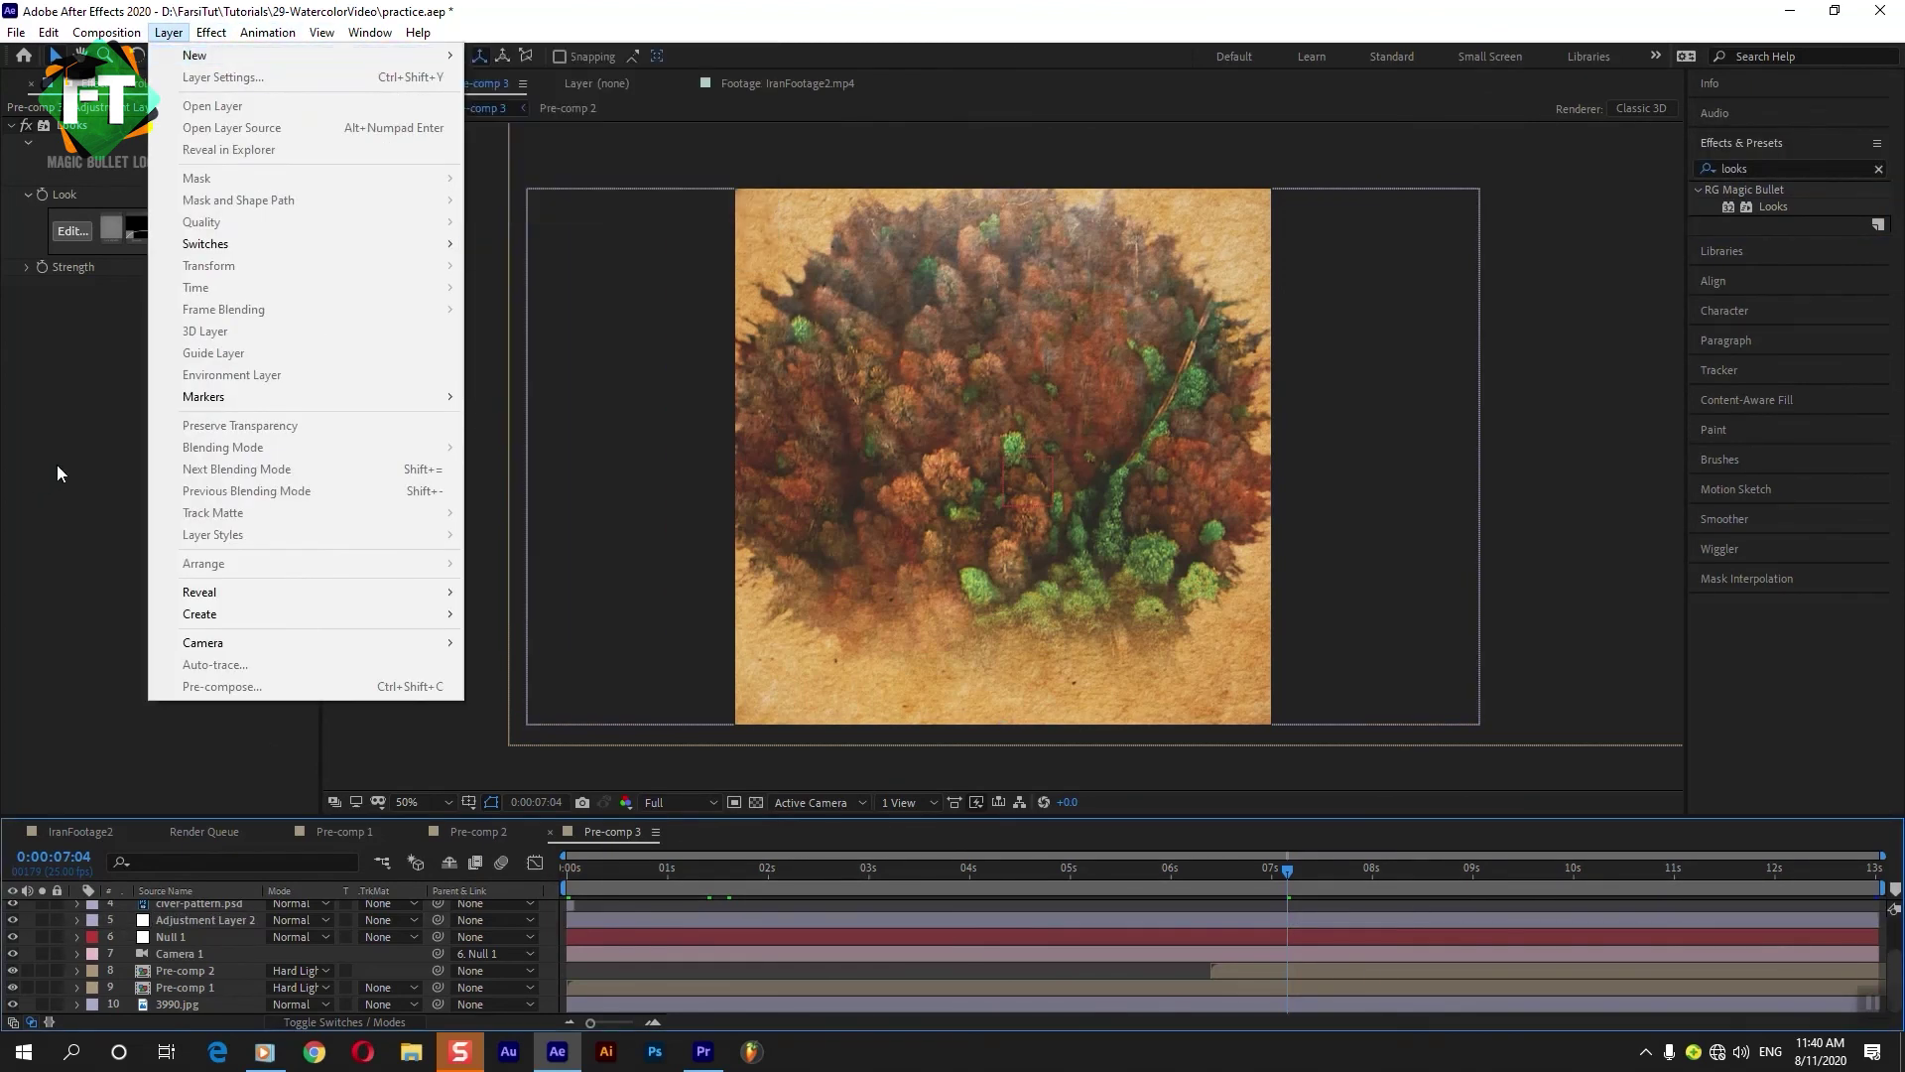
left_click(60, 474)
left_click(218, 921)
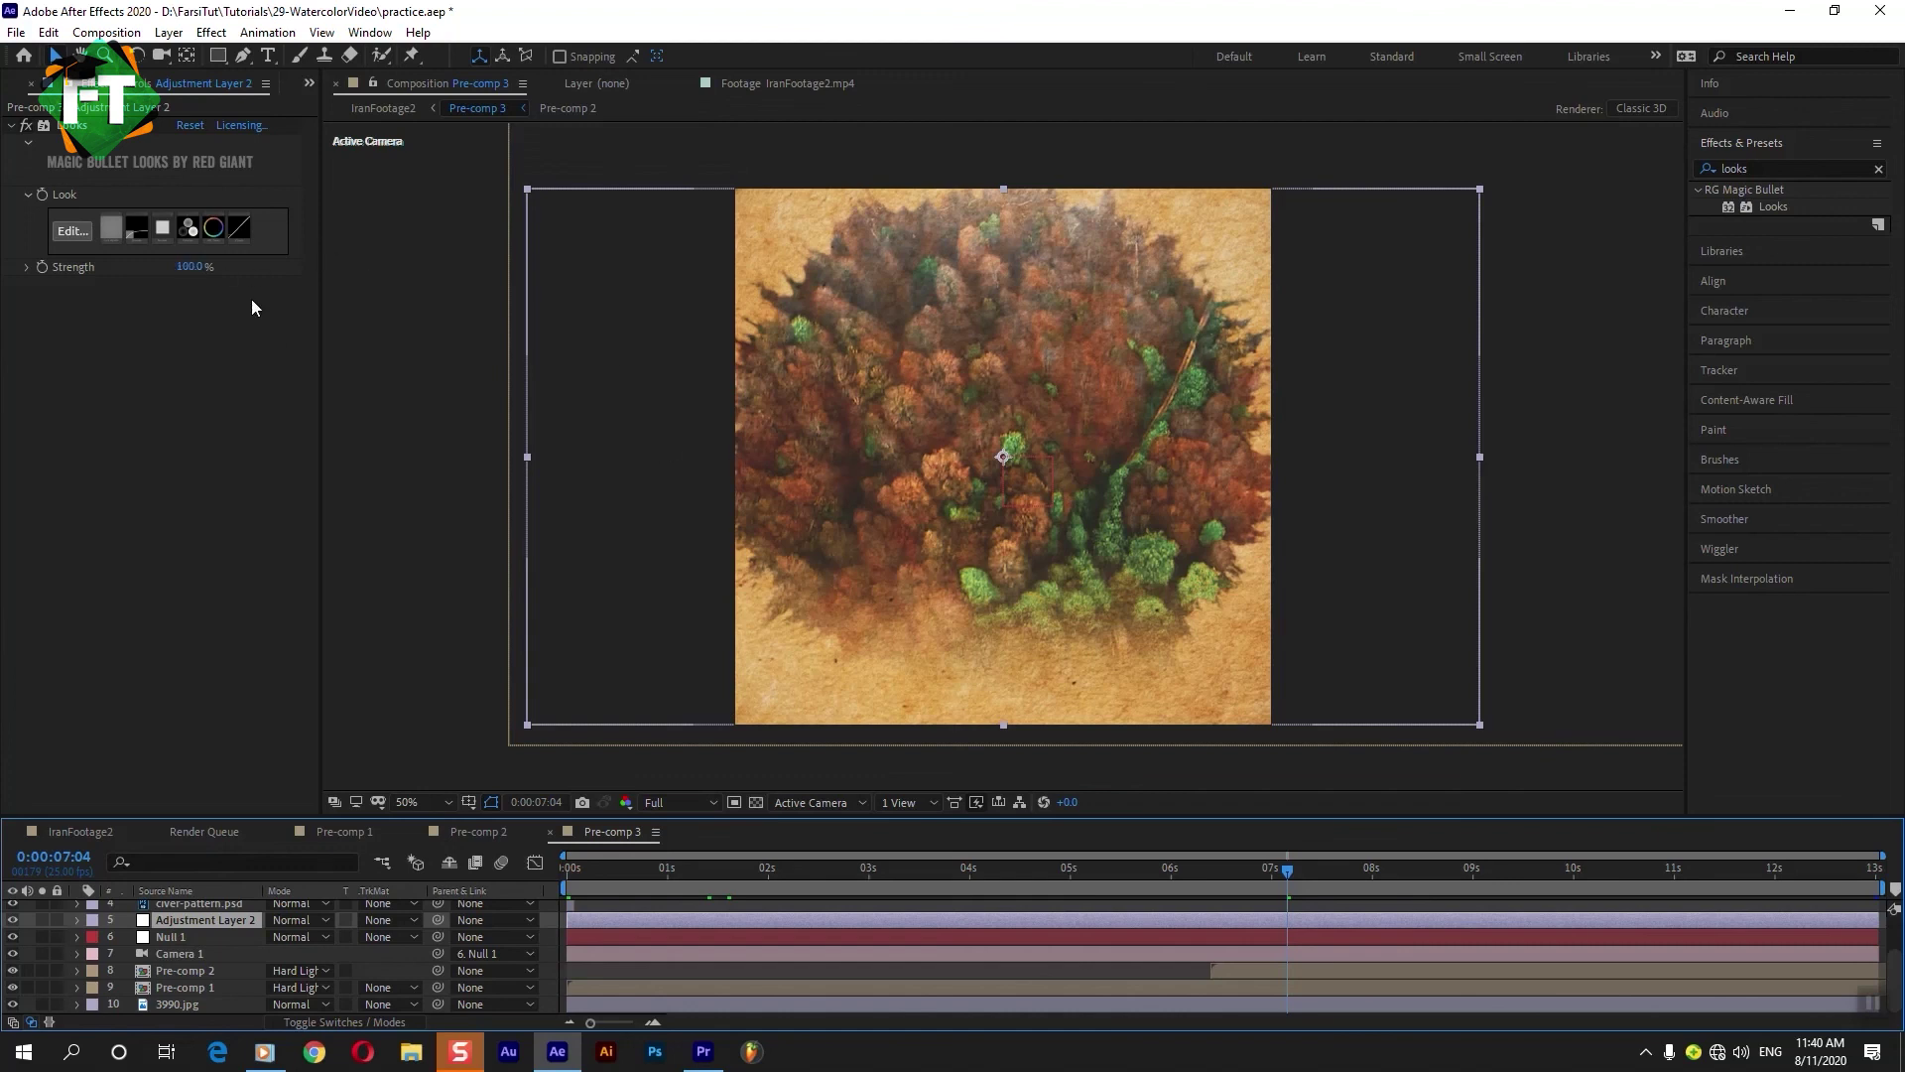
left_click(62, 230)
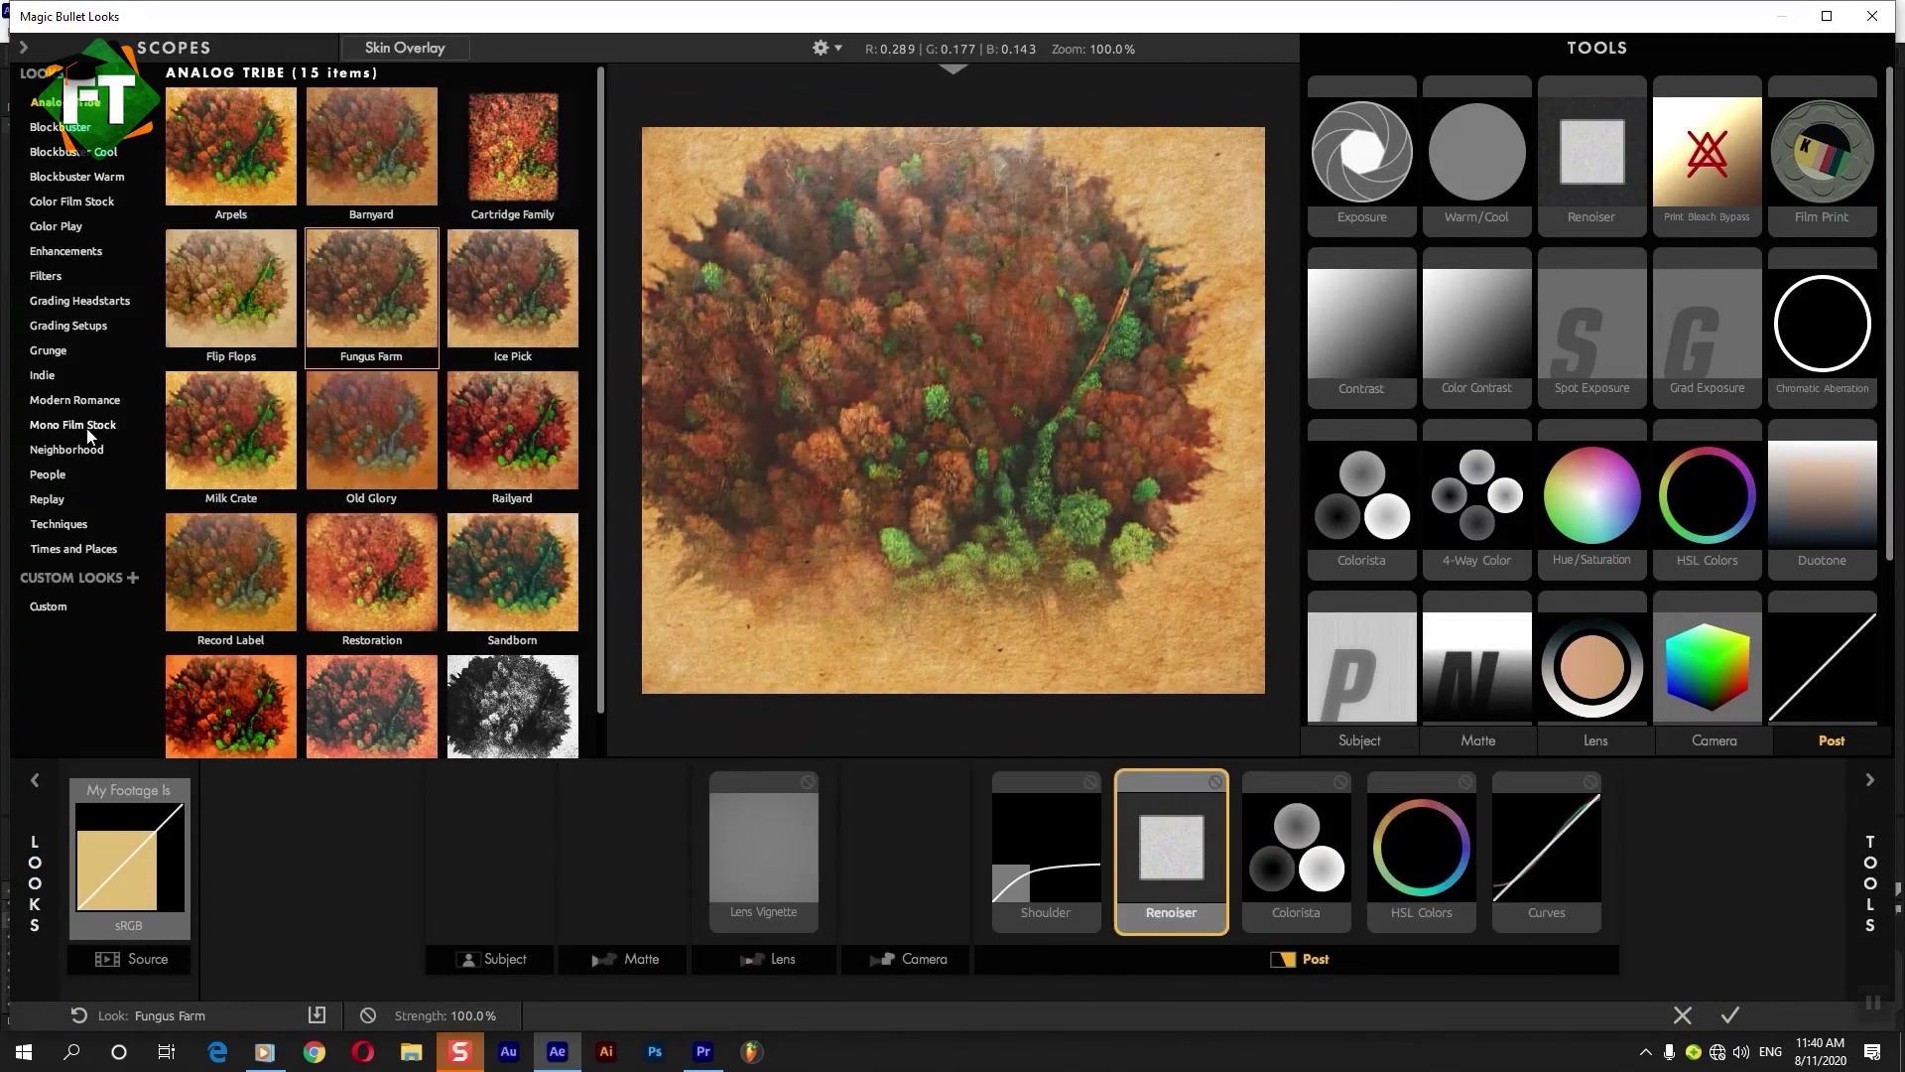
Pick the Indie category's Powderkeg look and apply it to the adjustment layer.
left_click(42, 375)
left_click(372, 293)
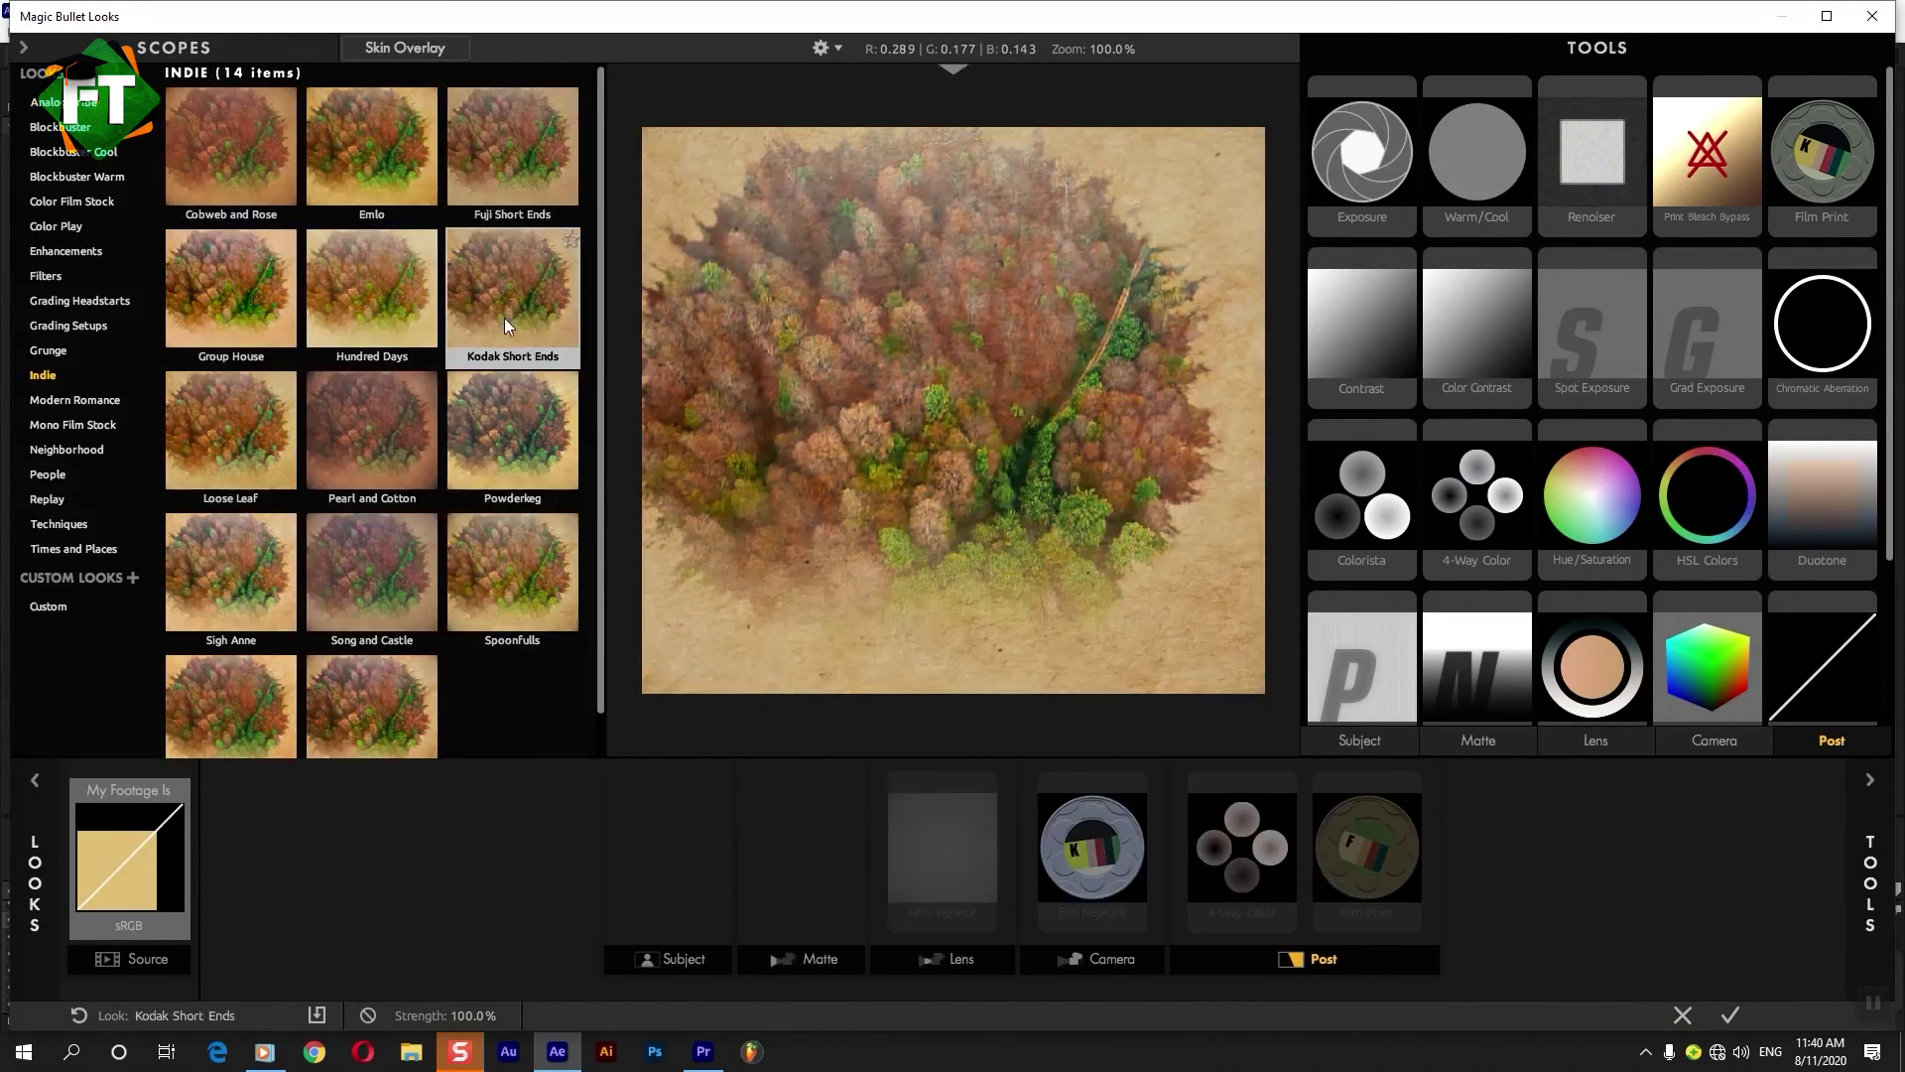
left_click(498, 402)
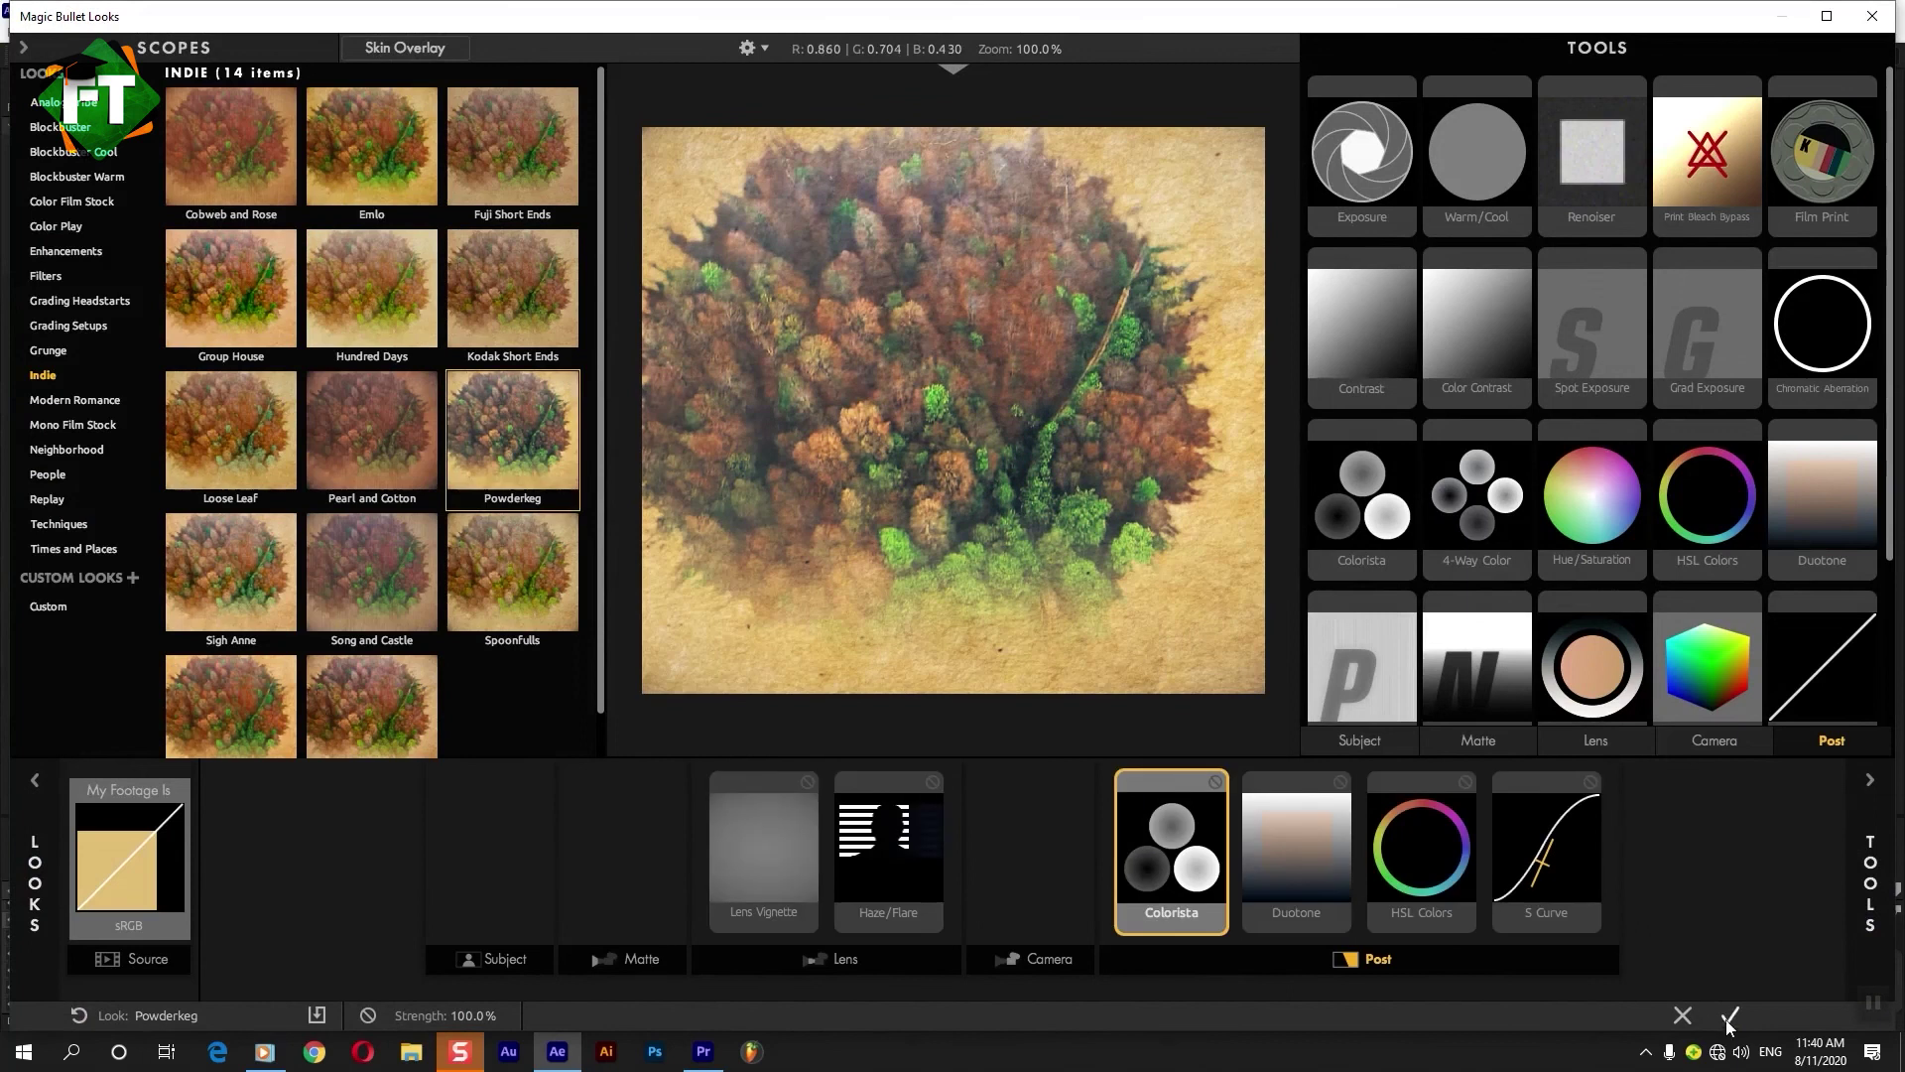
left_click(1731, 1014)
left_click(157, 893)
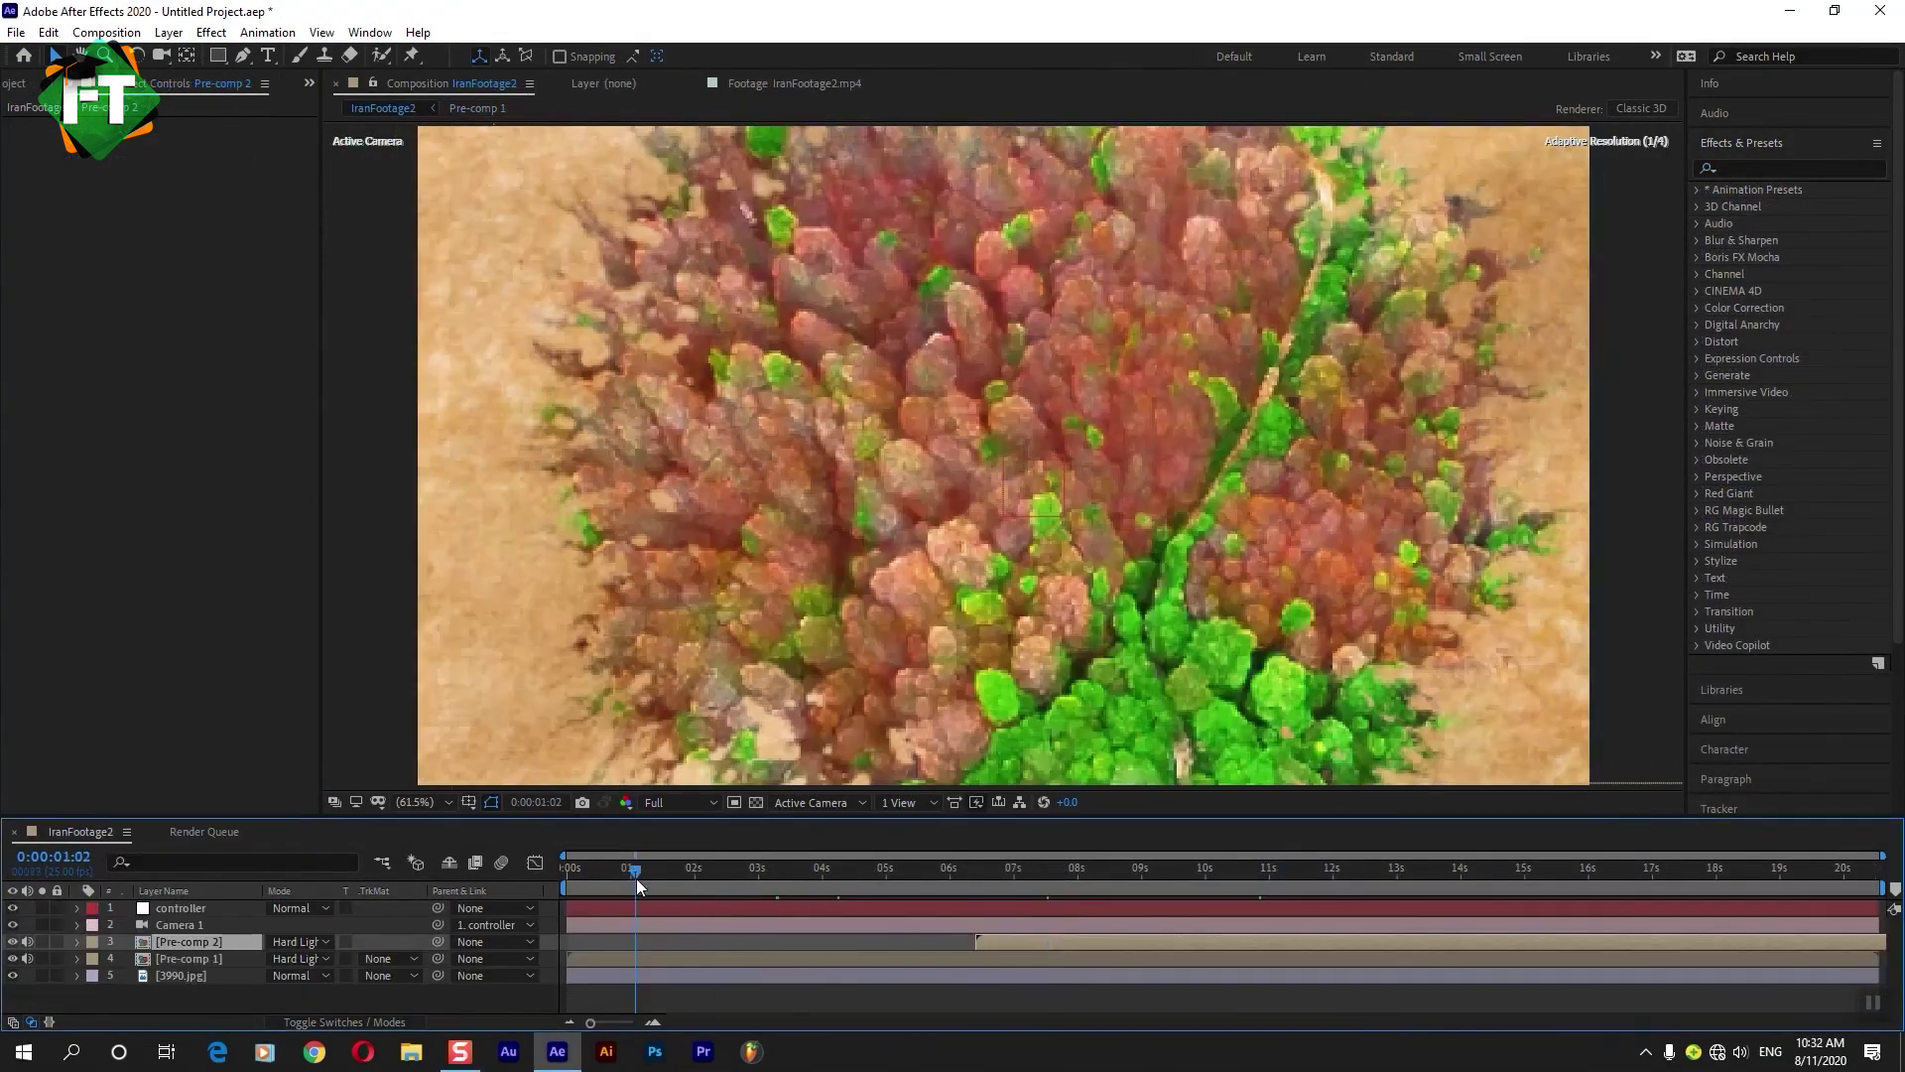
Duplicate [Pre-comp 1] and set the layer 5 copy's blend mode to Overlay.
left_click(635, 879)
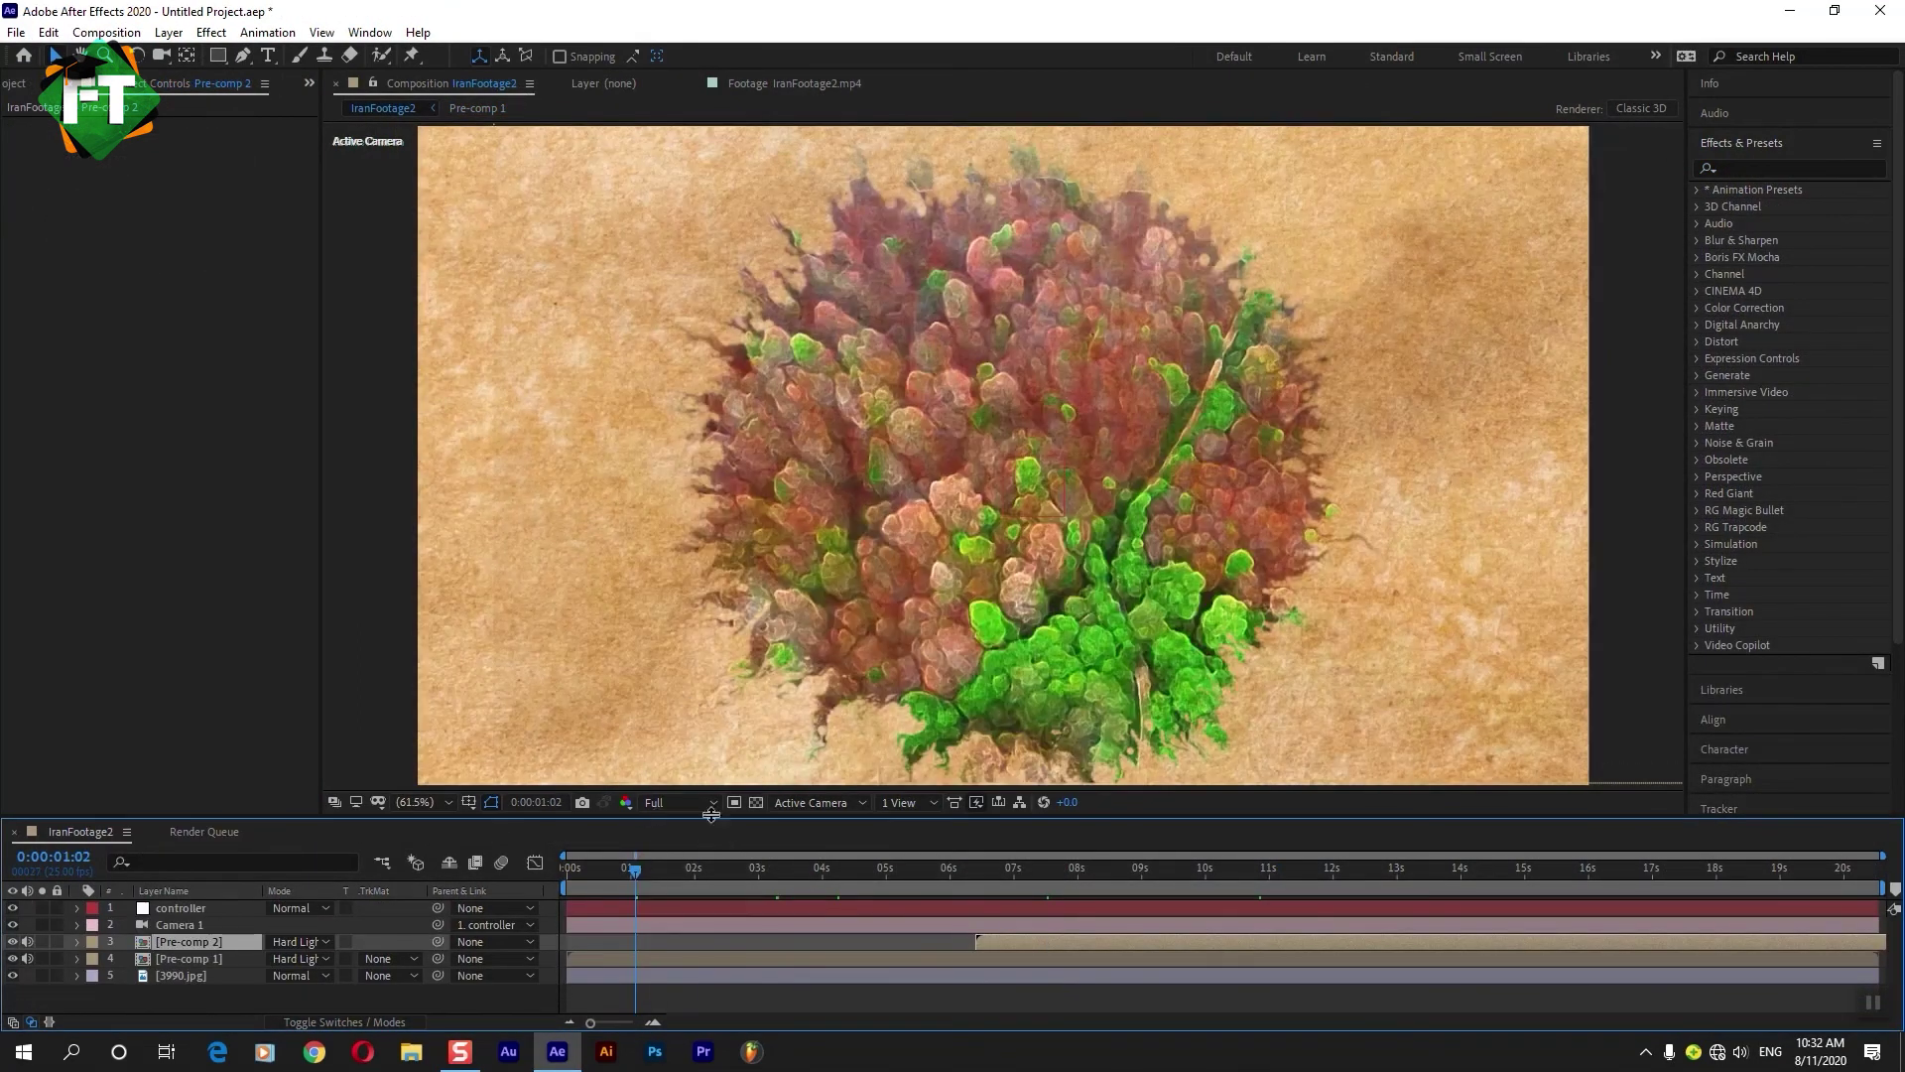
left_click(669, 879)
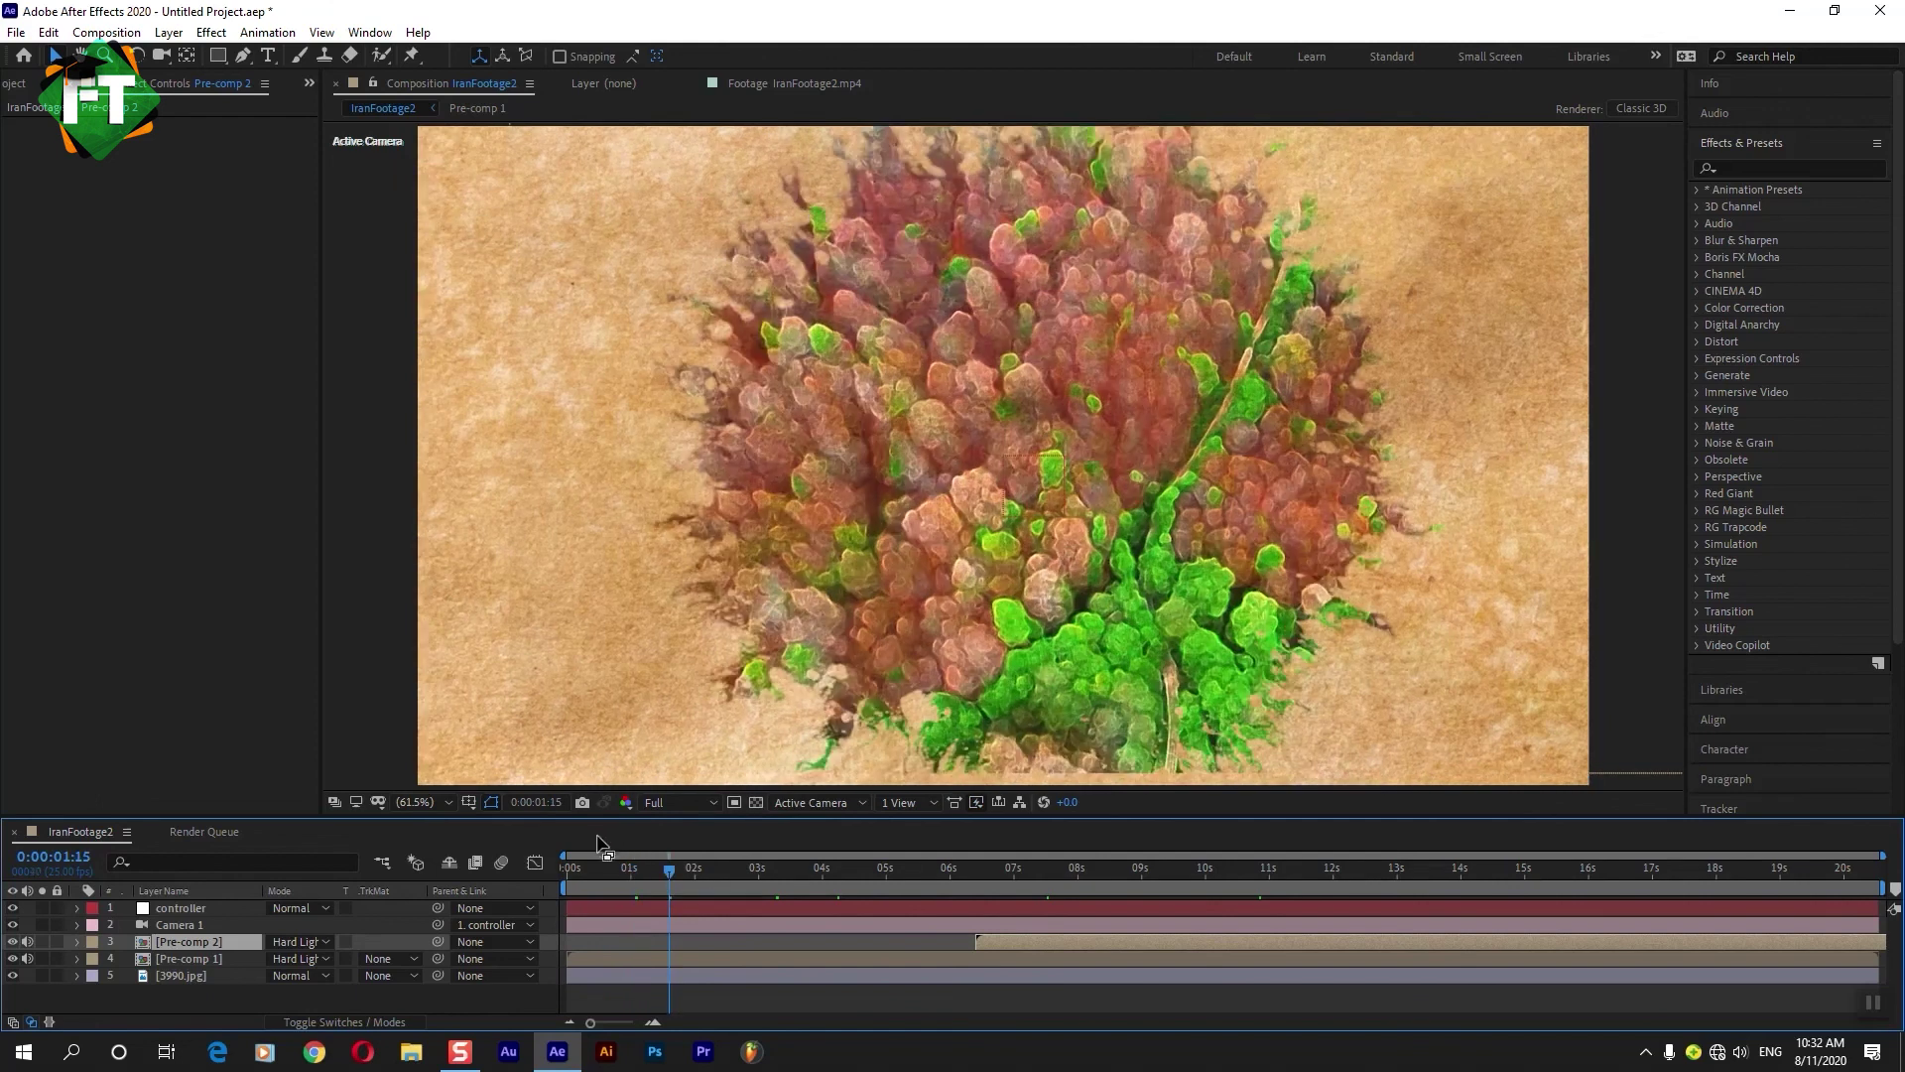
left_click(199, 961)
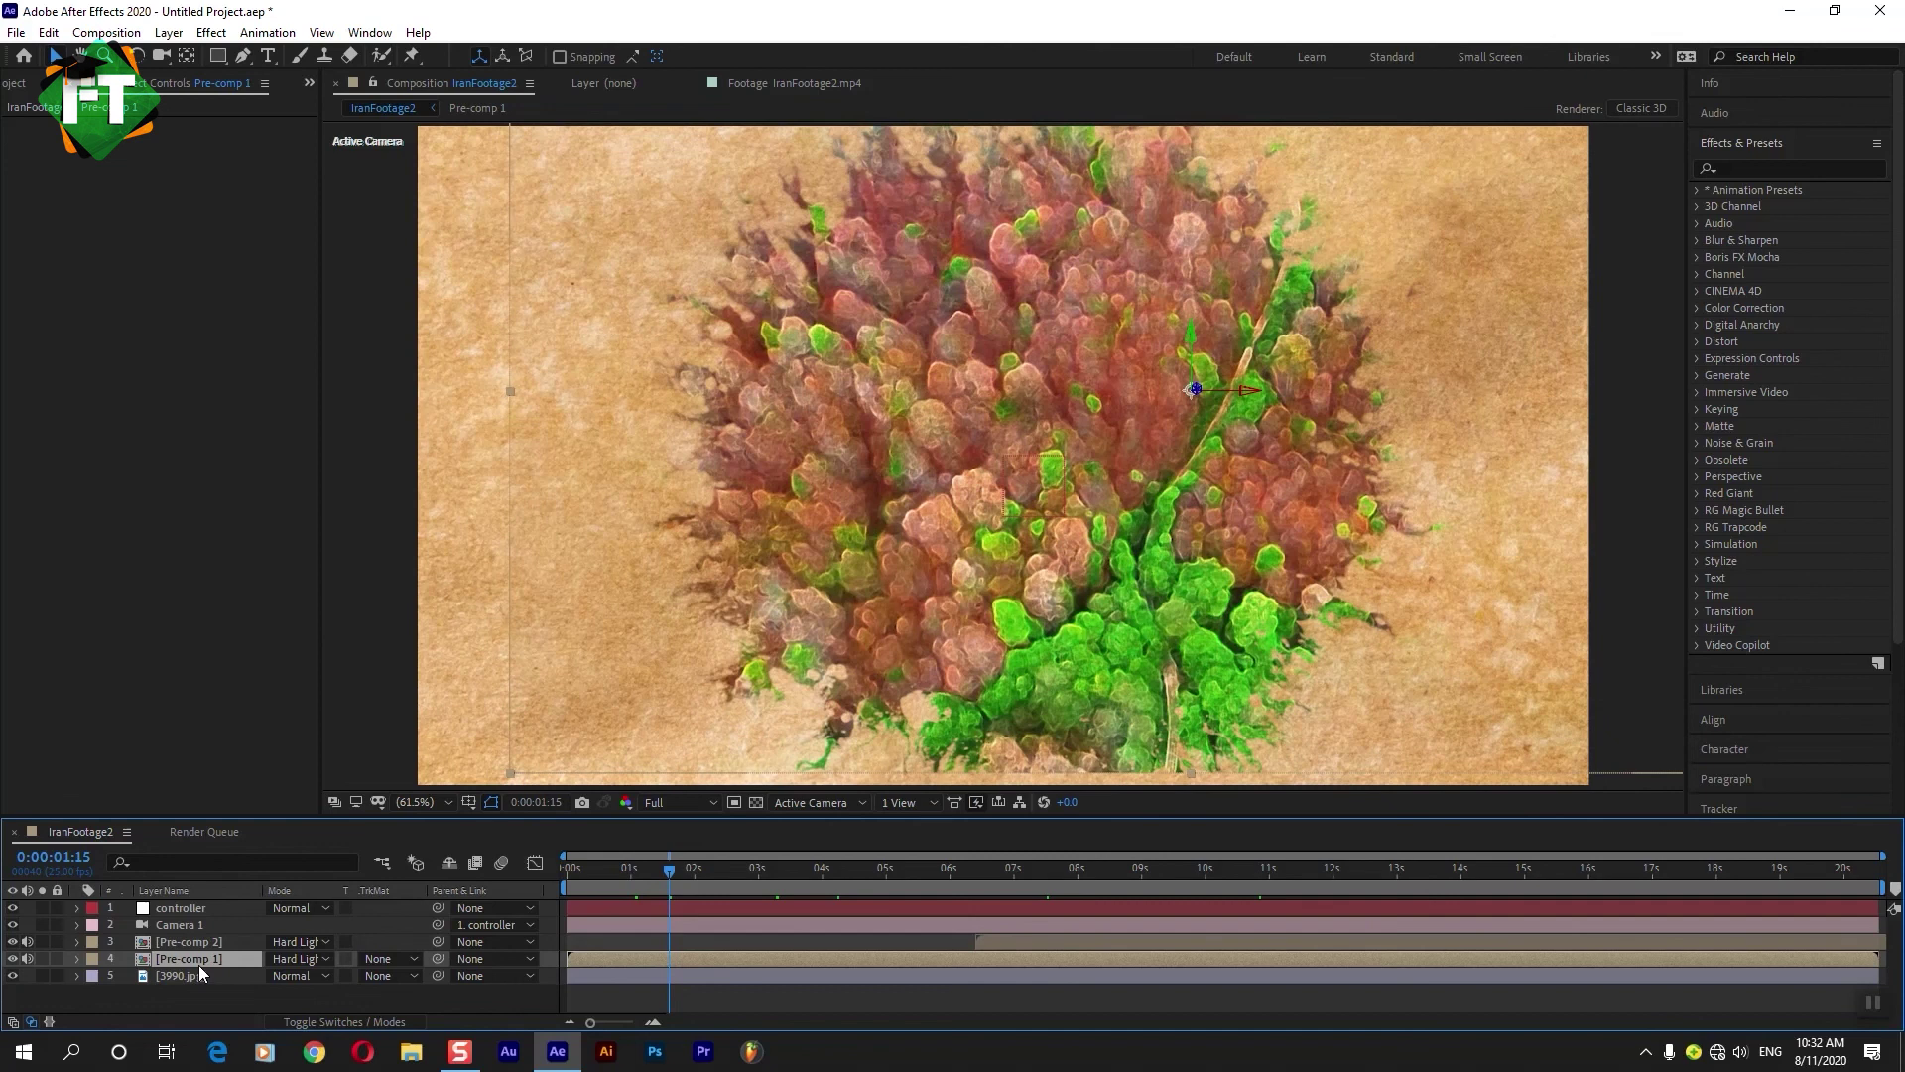
key("ctrl+d")
left_click(12, 959)
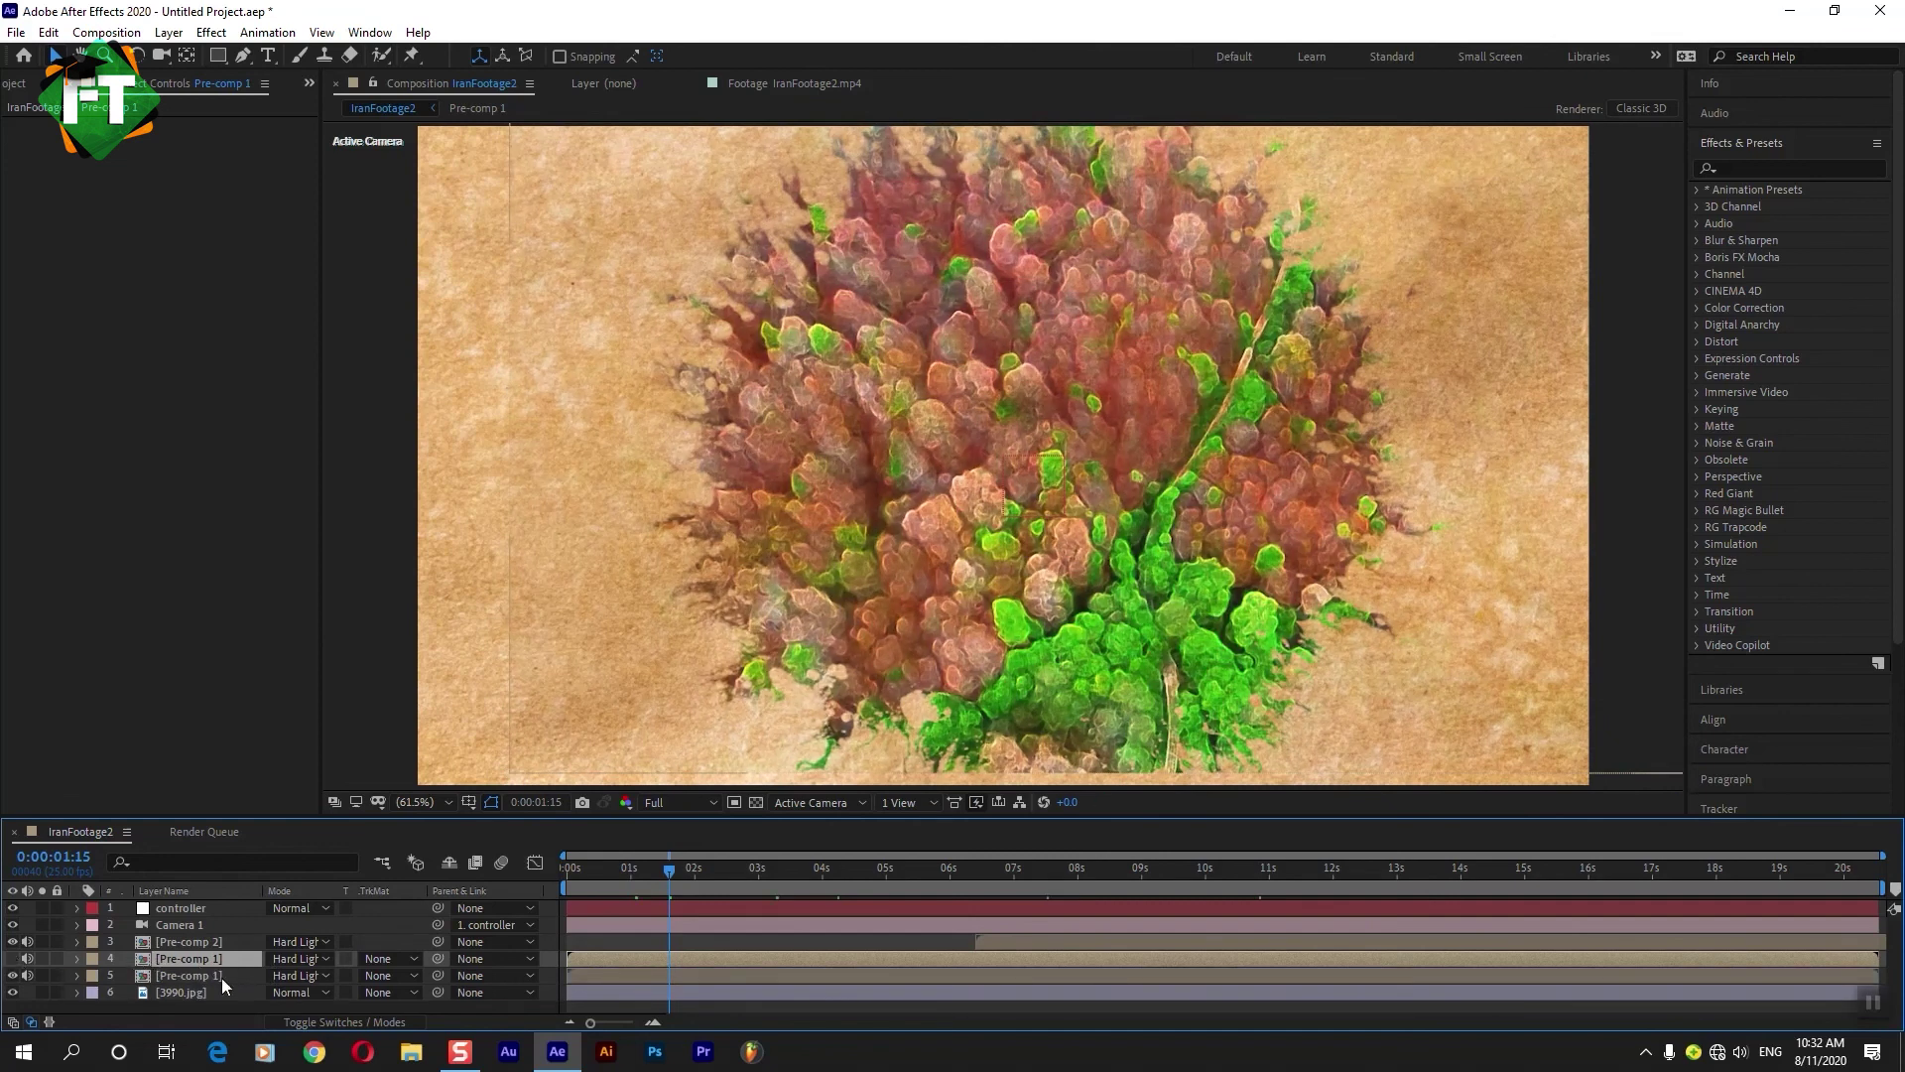
left_click(260, 977)
left_click(287, 976)
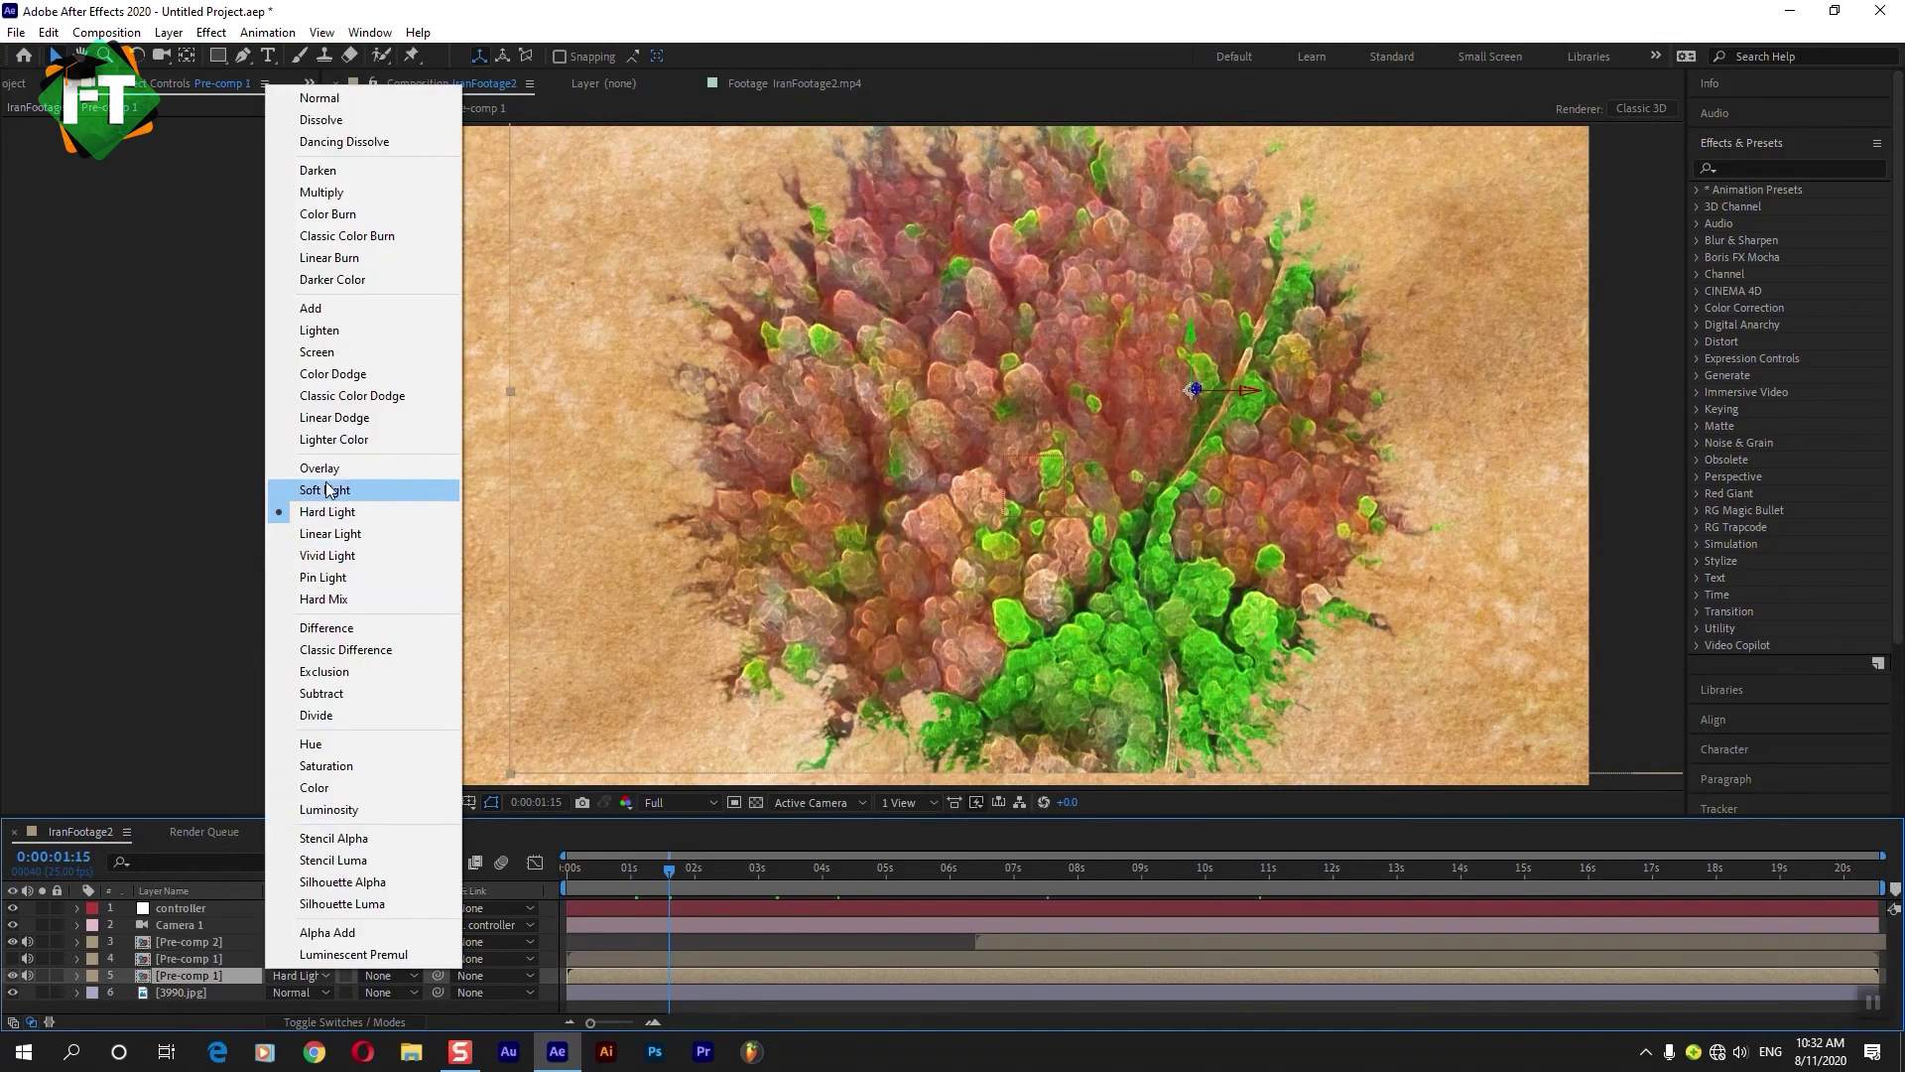
left_click(319, 468)
Try Linear Light and Color Burn on layer 4, settle on Normal, then preview.
left_click(146, 959)
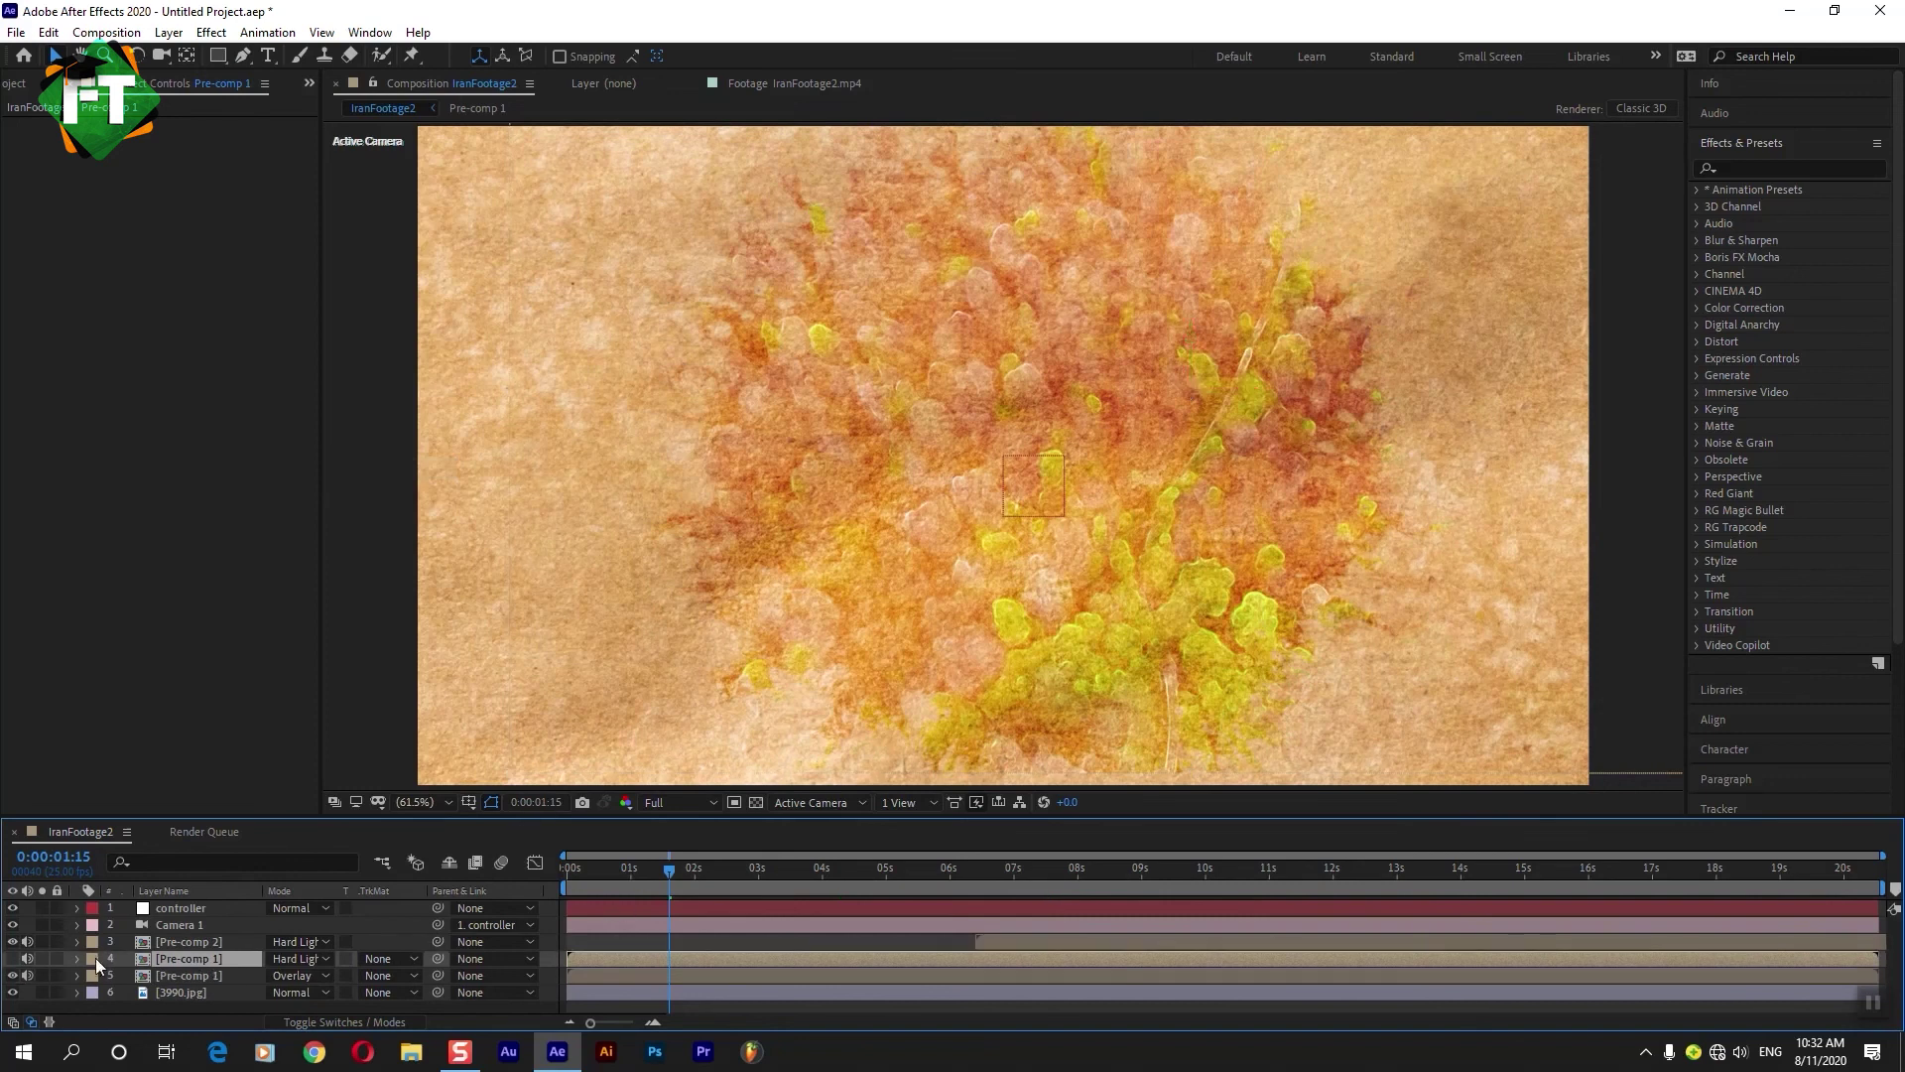
left_click(12, 959)
left_click(288, 959)
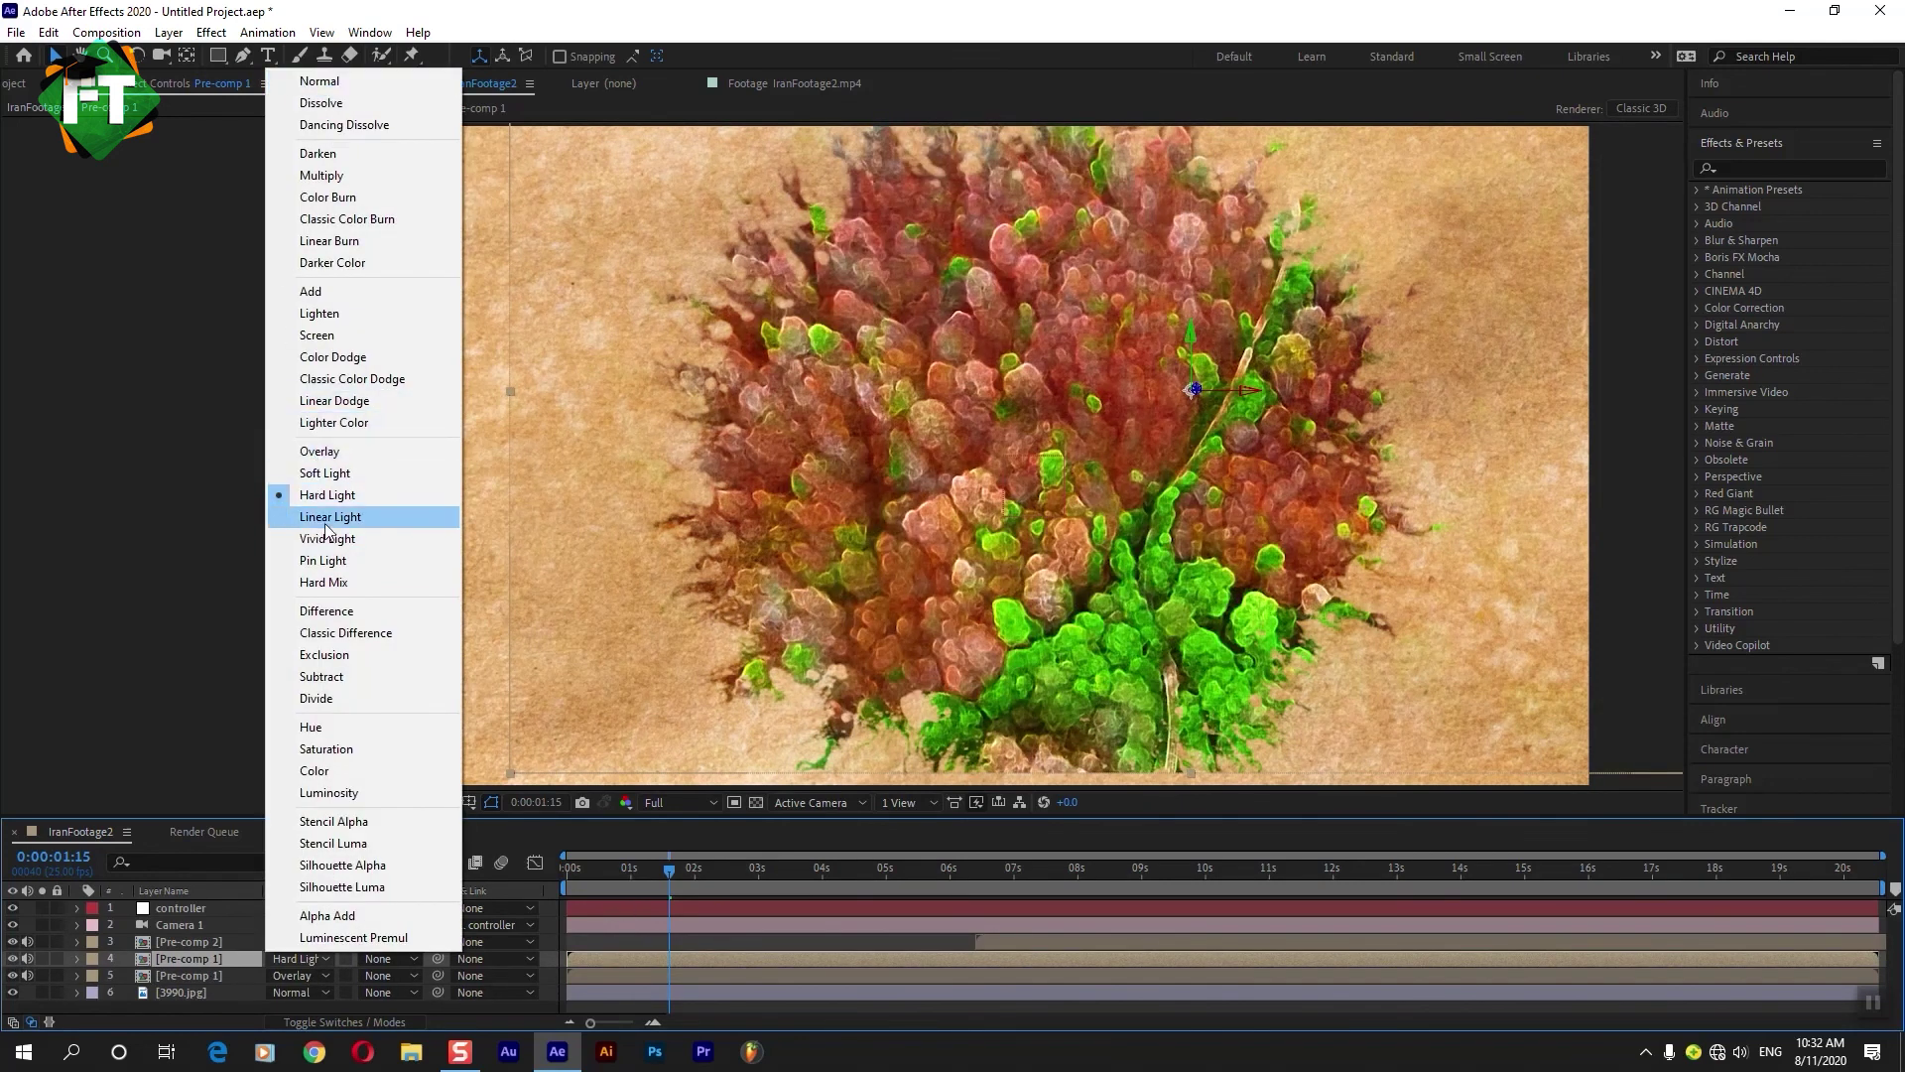
left_click(328, 526)
left_click(298, 959)
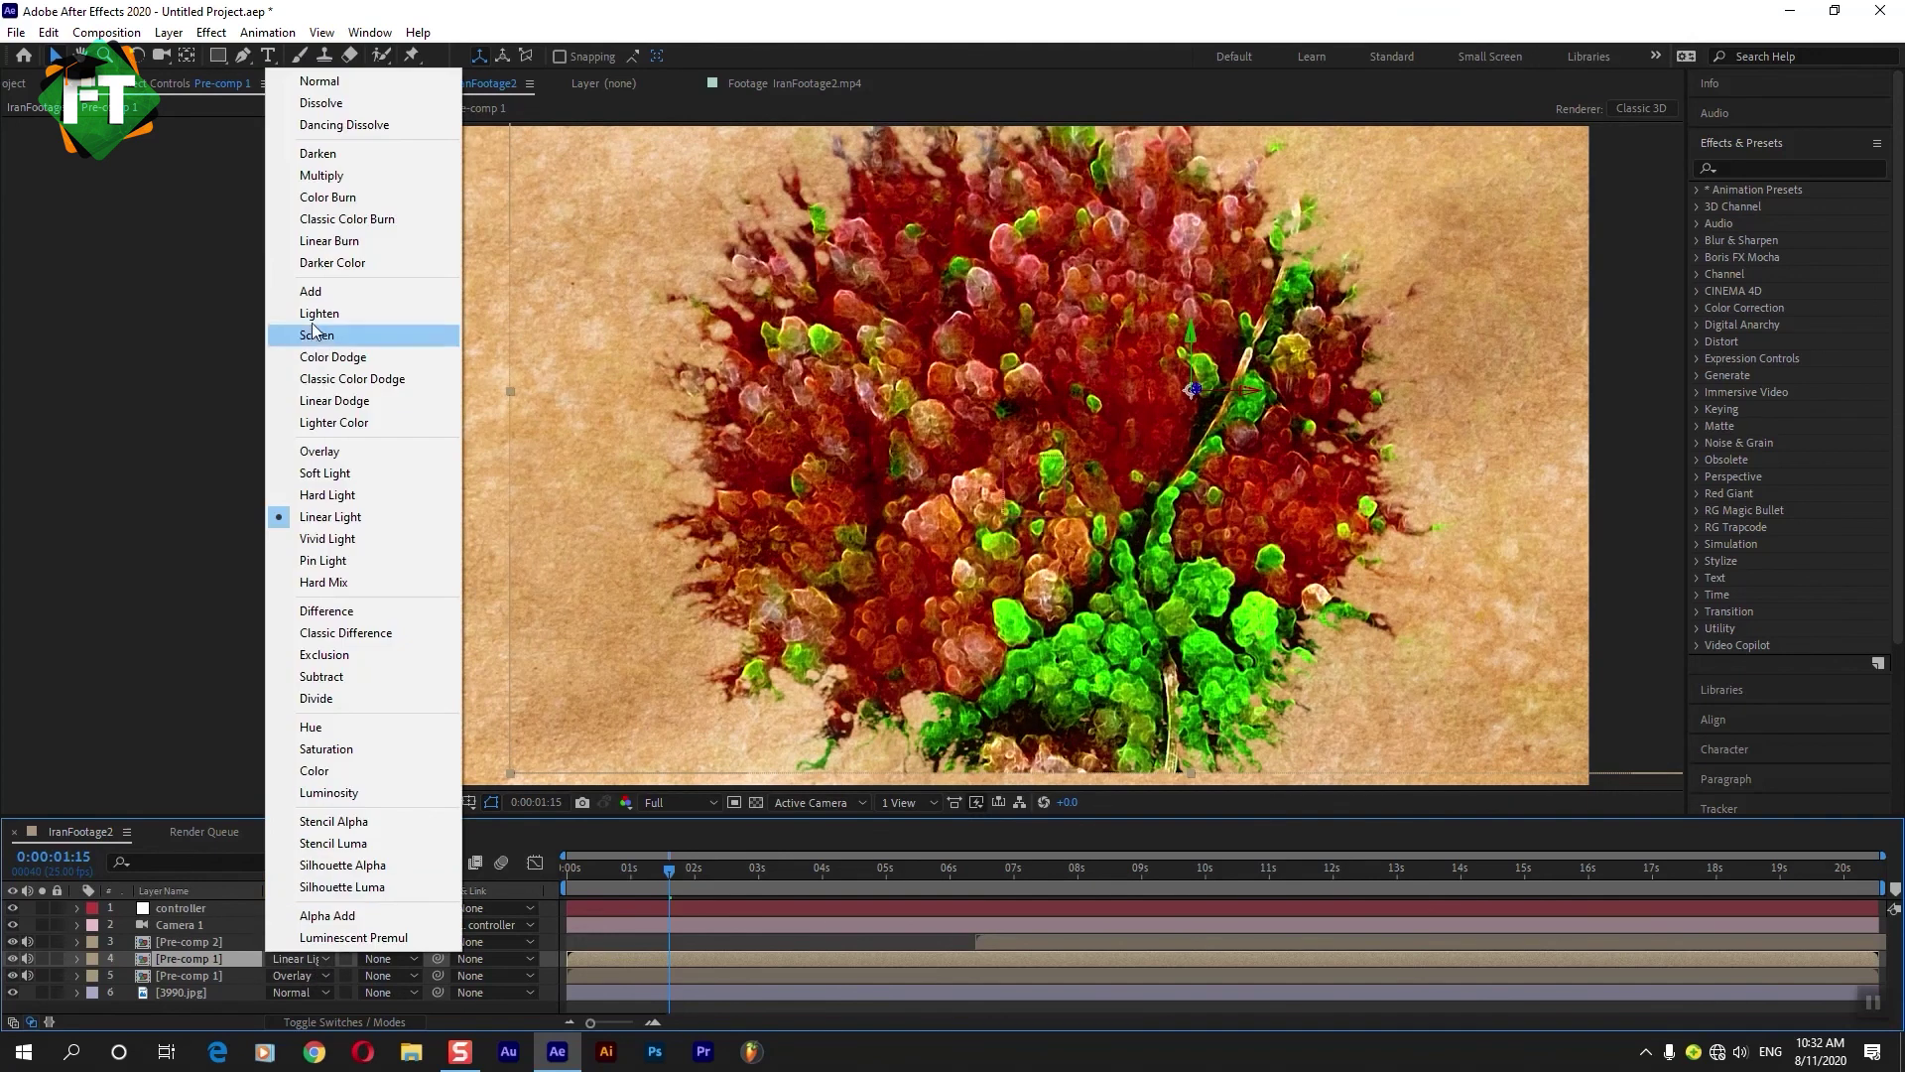
left_click(327, 199)
left_click(296, 960)
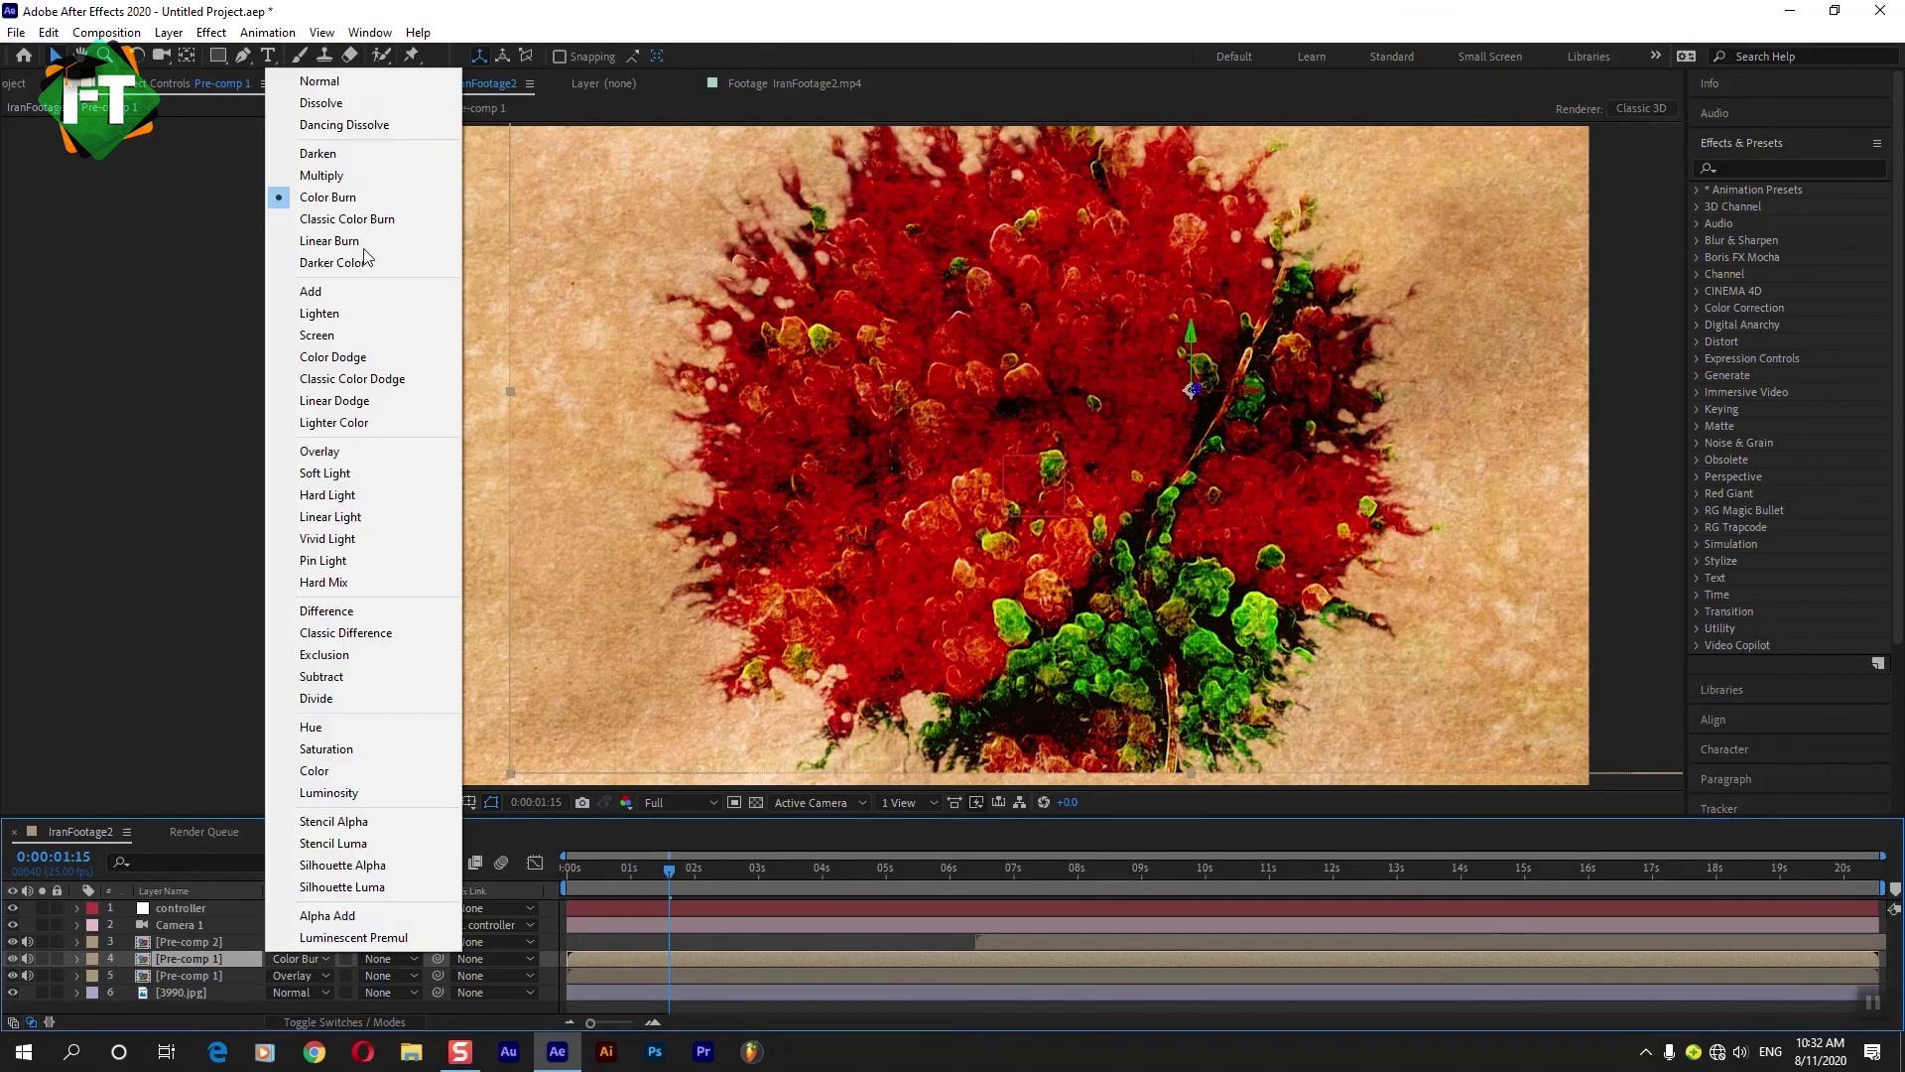
left_click(307, 78)
left_click(713, 948)
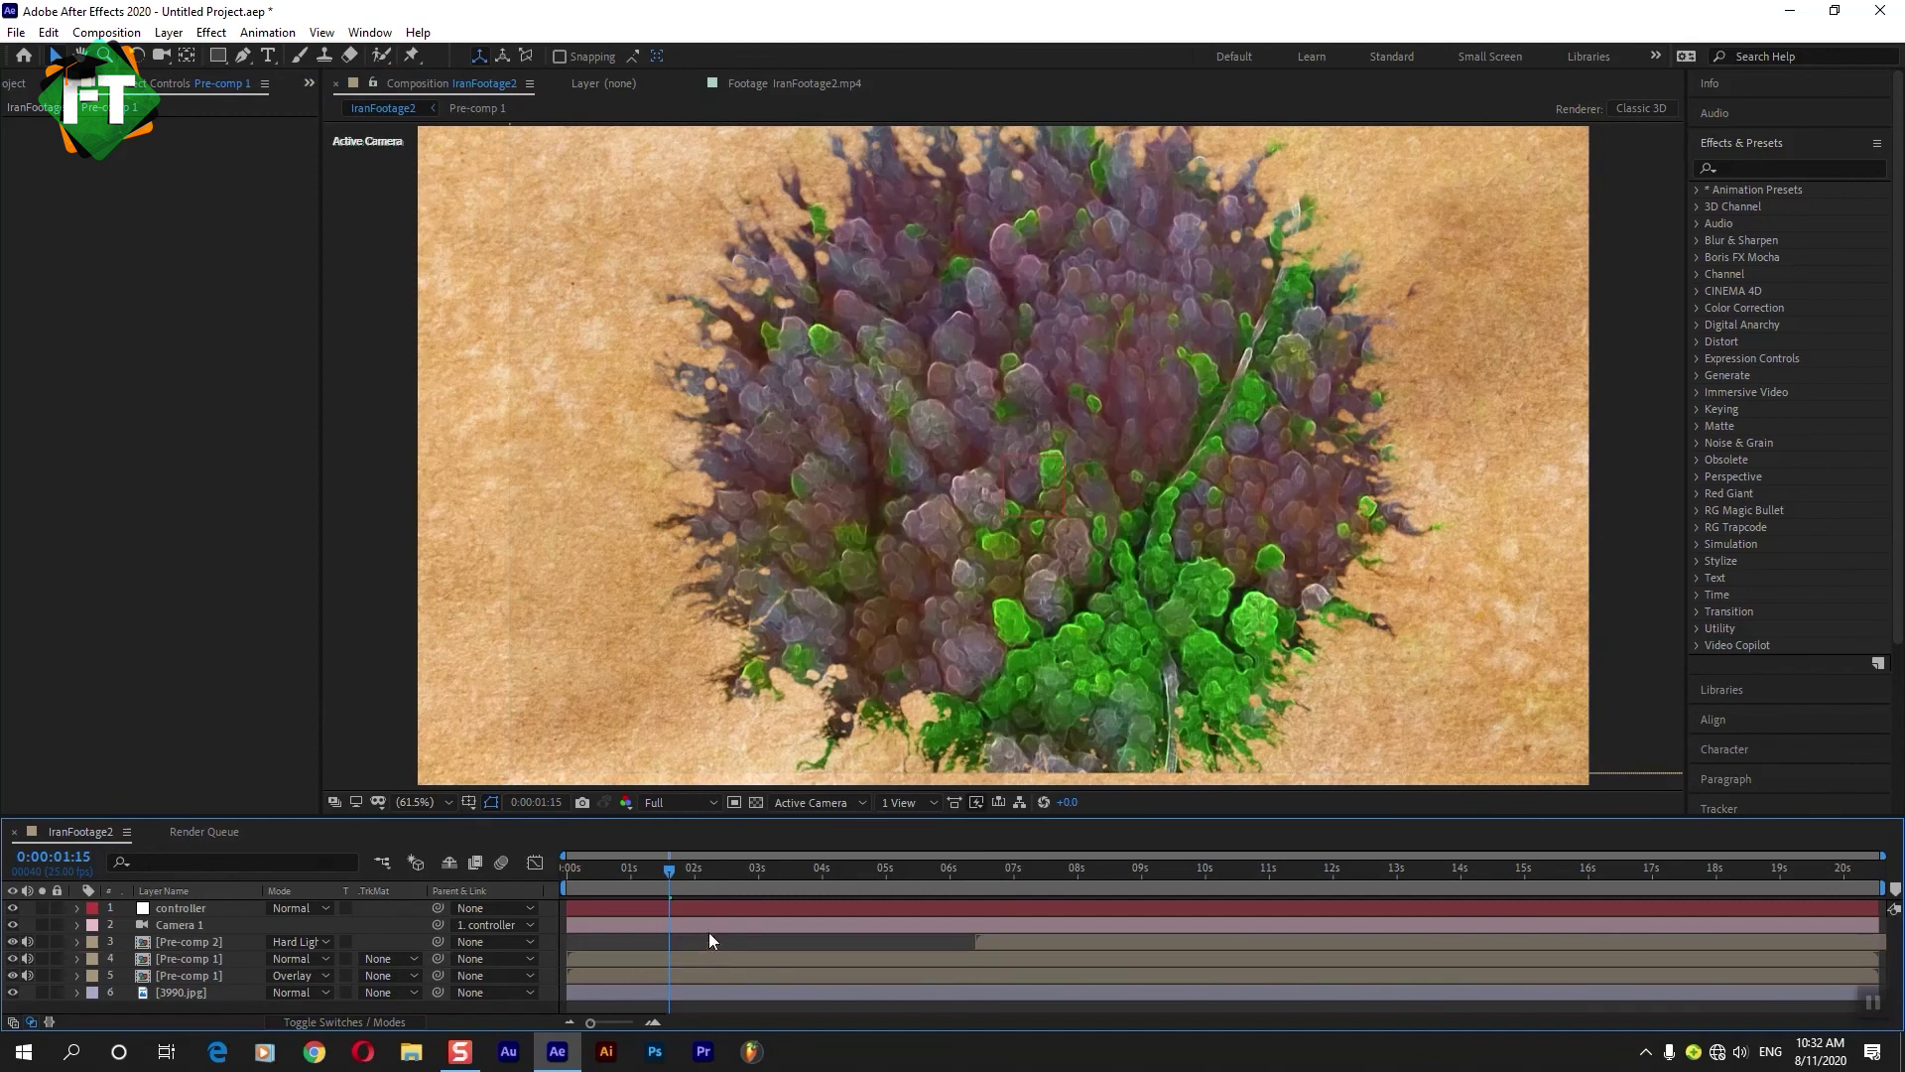
key("space")
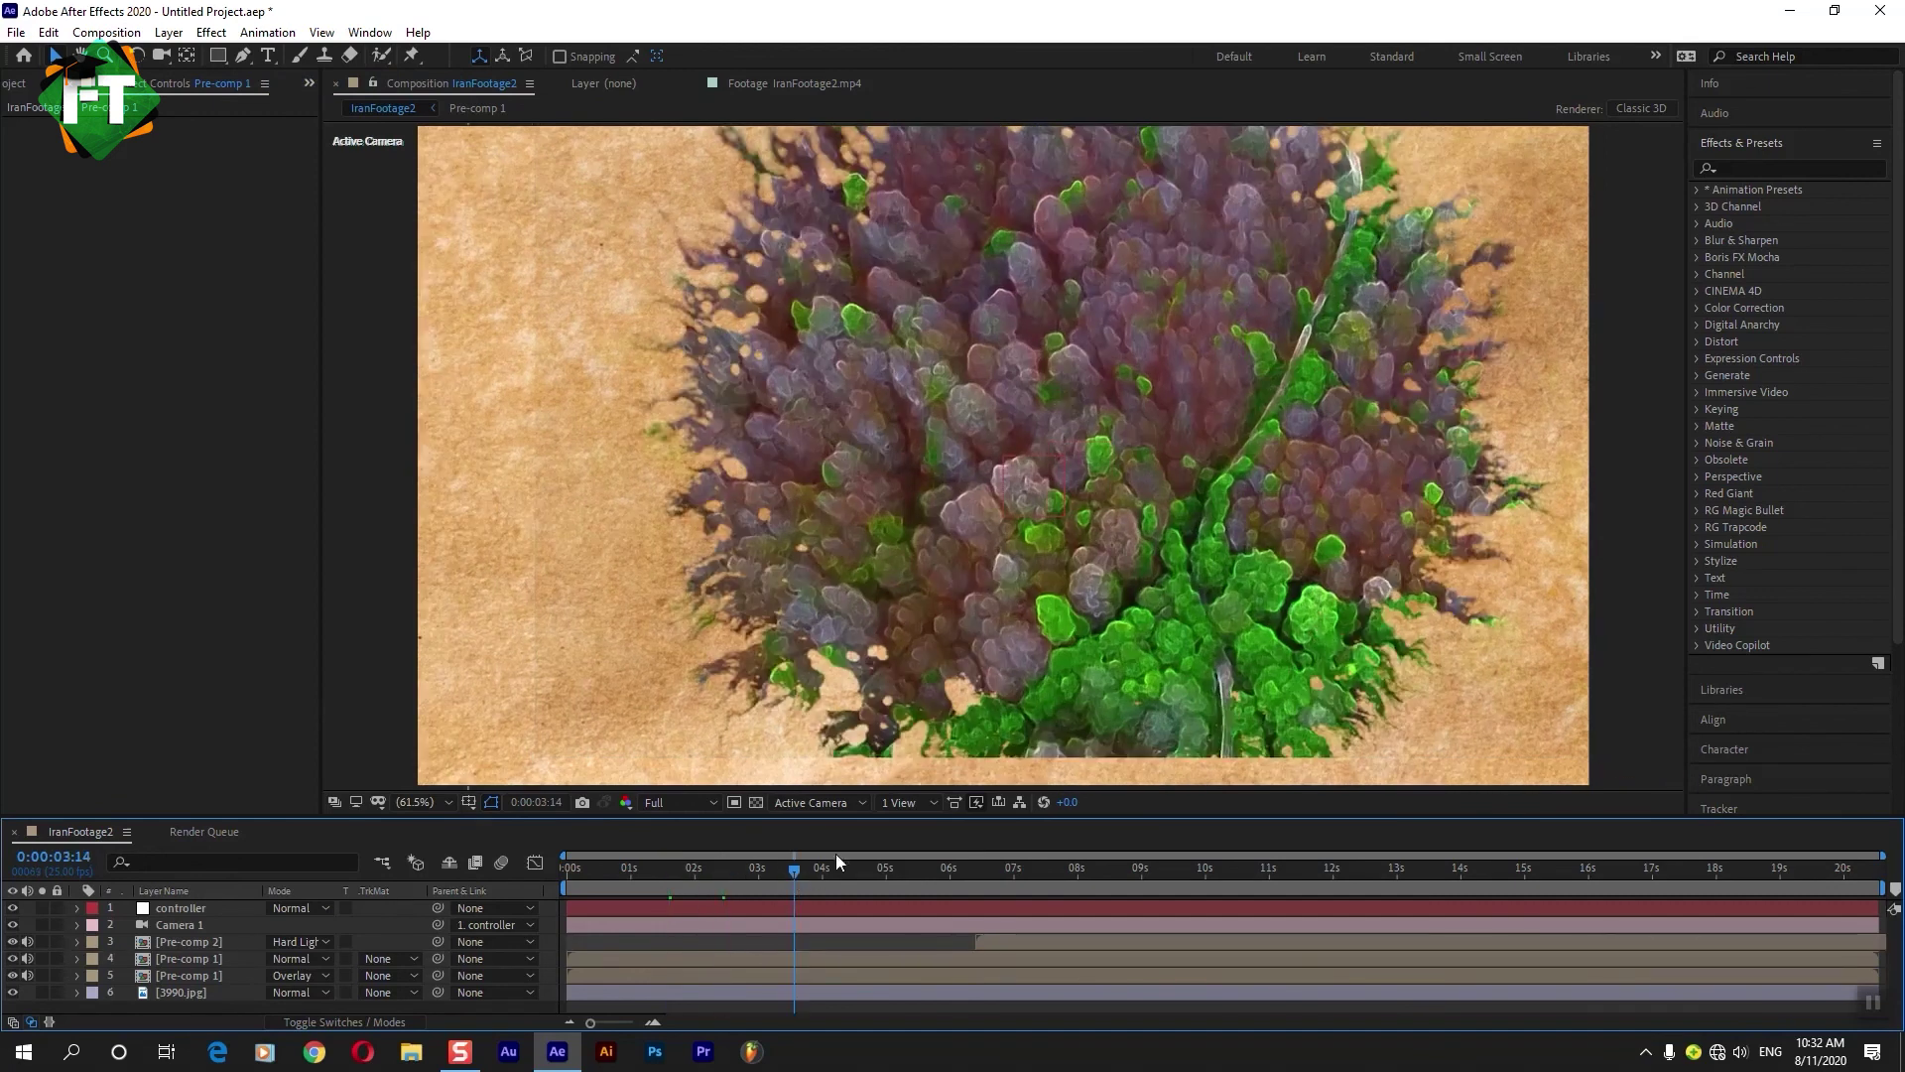
key("space")
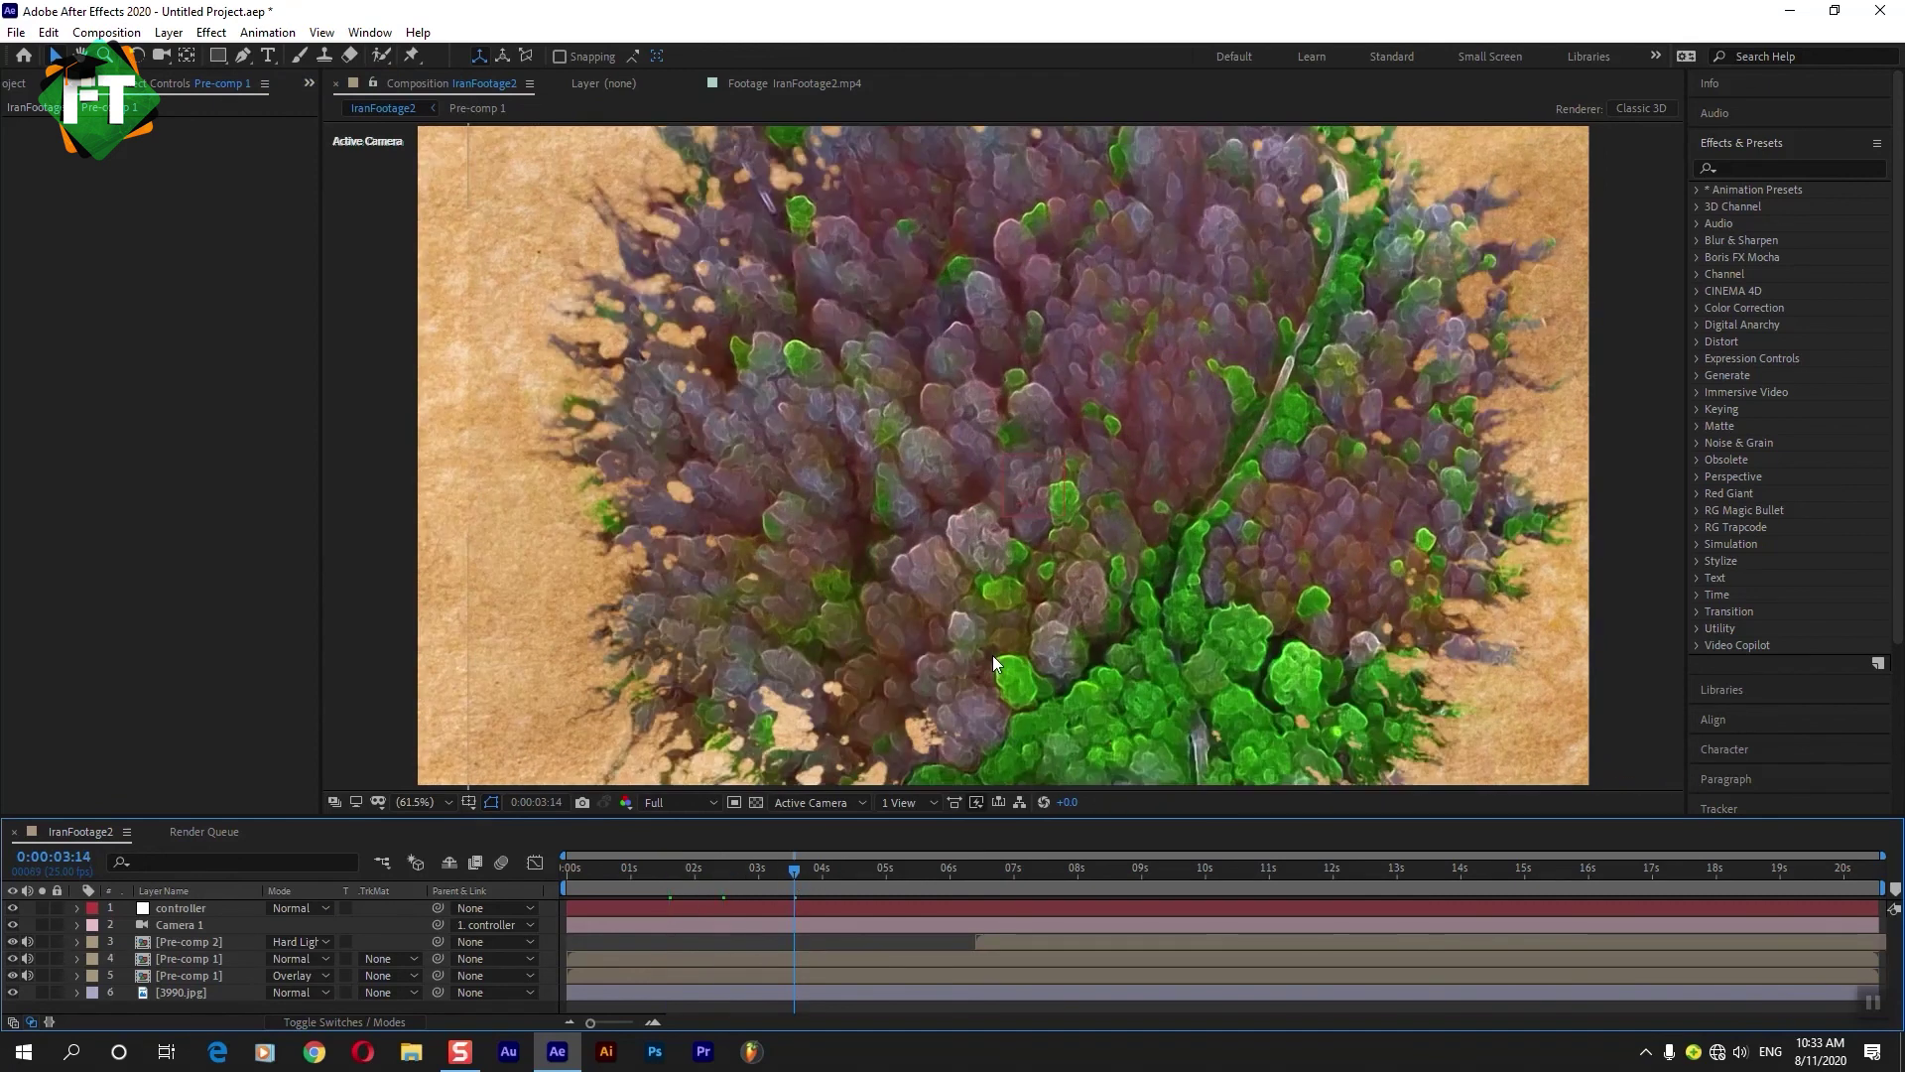